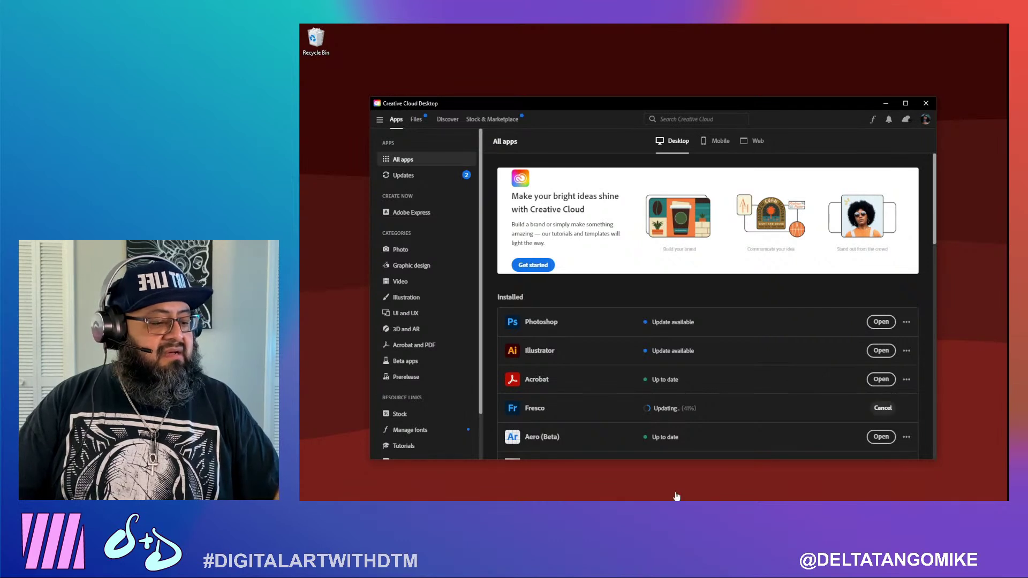
# Check the installed apps' update status in Creative Cloud and the current wireless network connection
pyautogui.scroll(-3, 796, 459)
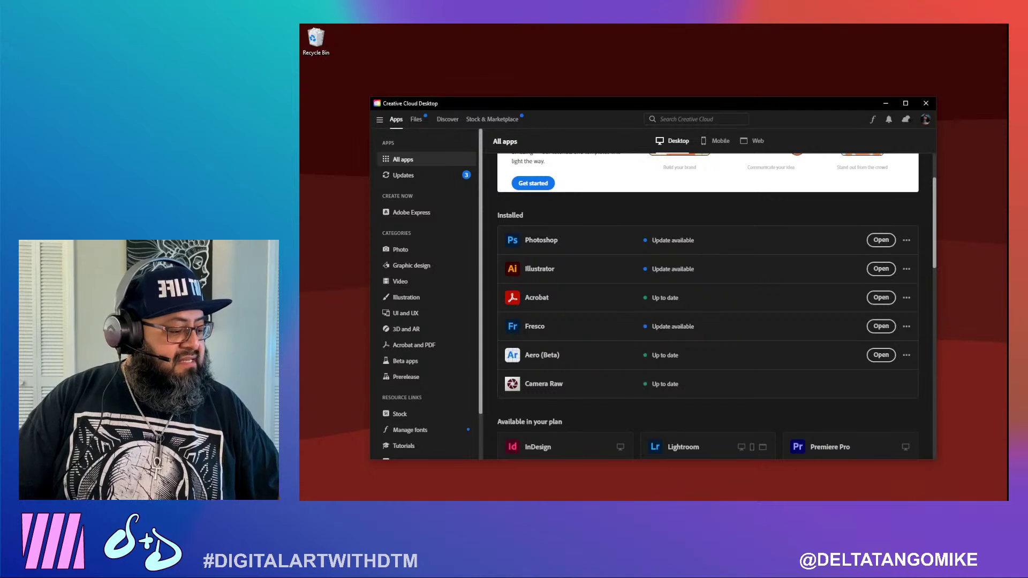
pyautogui.click(937, 500)
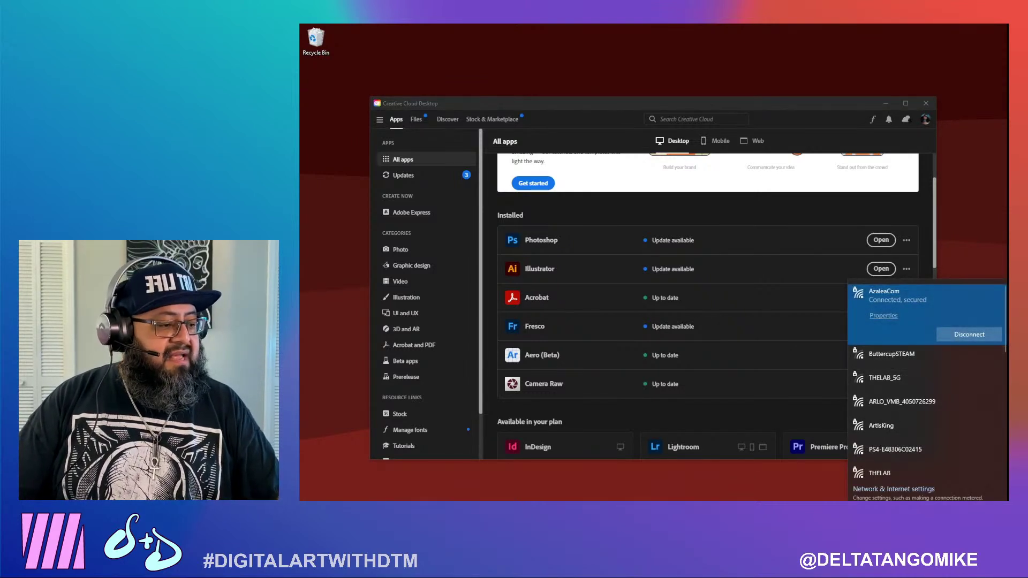
pyautogui.press('Escape')
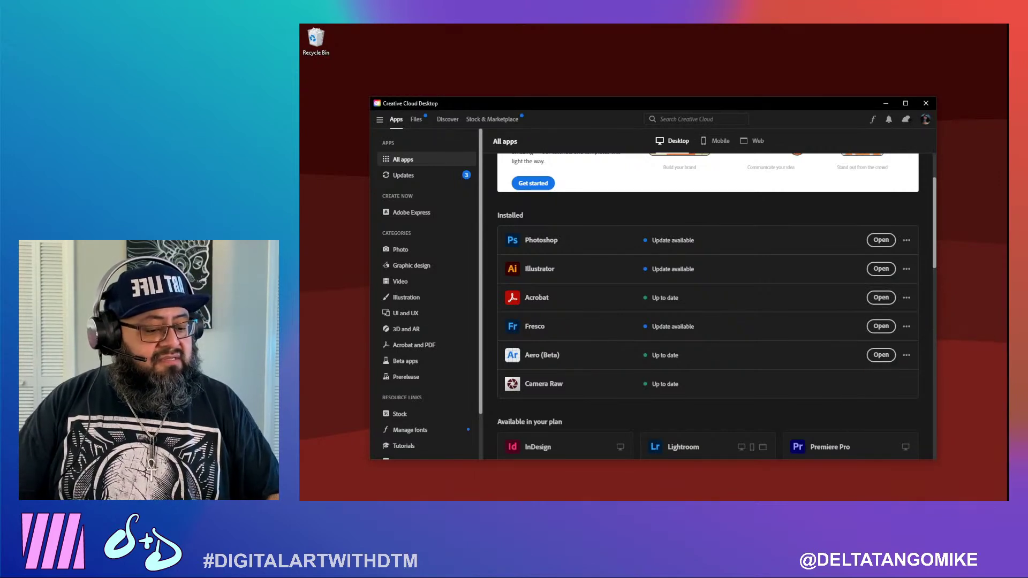
# Minimize Creative Cloud, switch to Adobe Fresco and sign the Mac mini out of its device activation
pyautogui.click(886, 103)
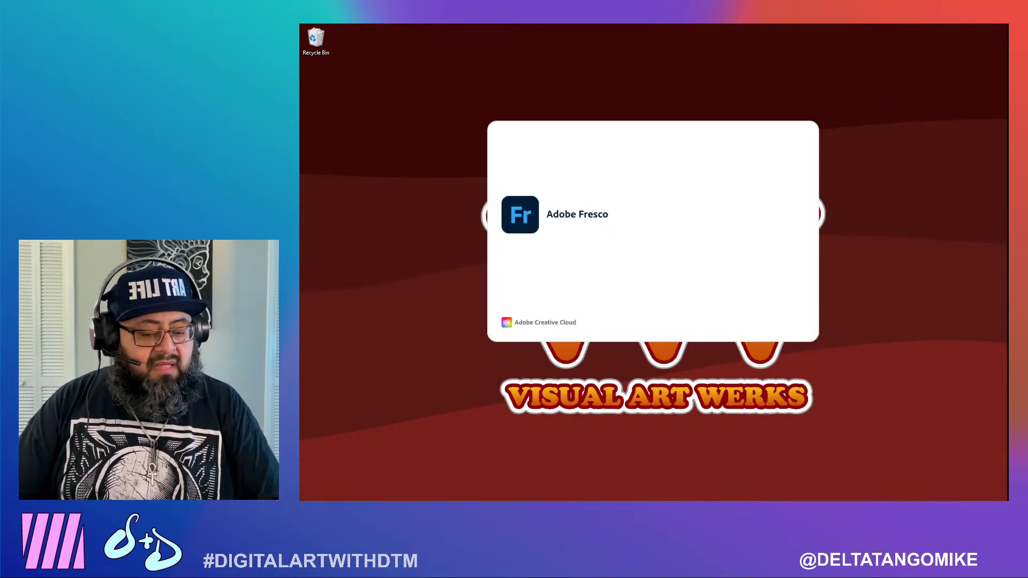
pyautogui.press('super')
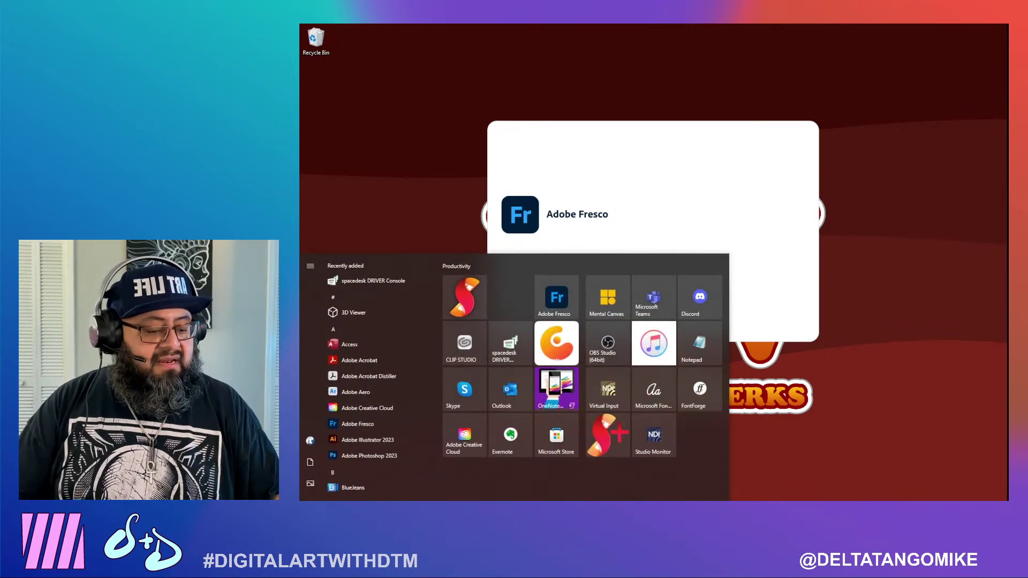
pyautogui.click(780, 499)
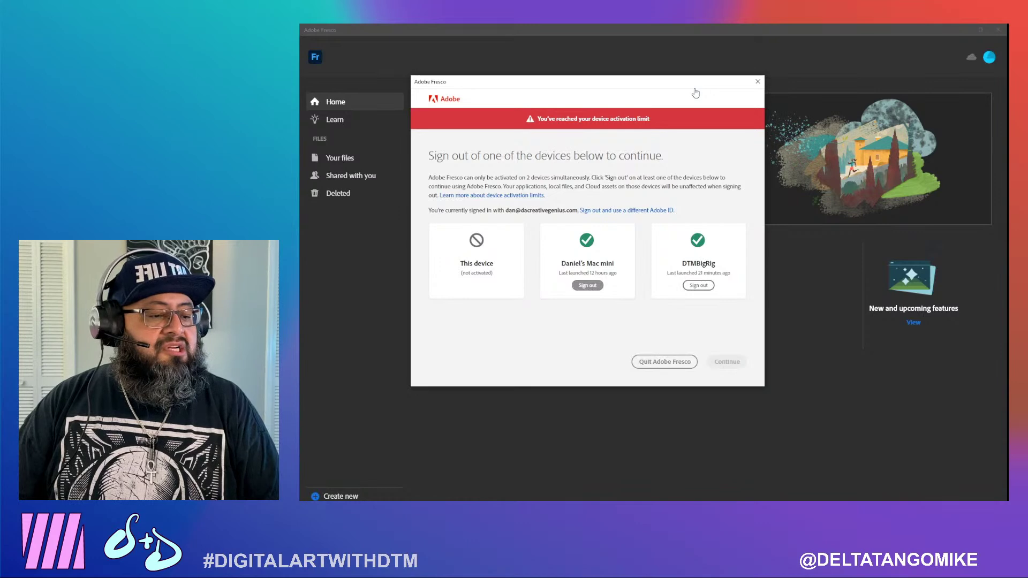
pyautogui.click(587, 285)
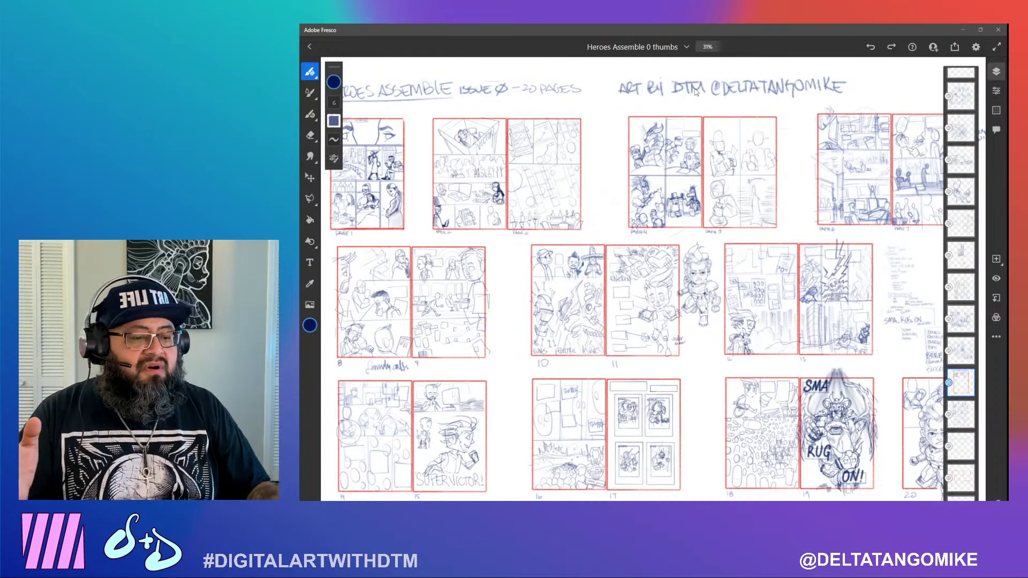
pyautogui.click(720, 509)
pyautogui.moveTo(741, 509)
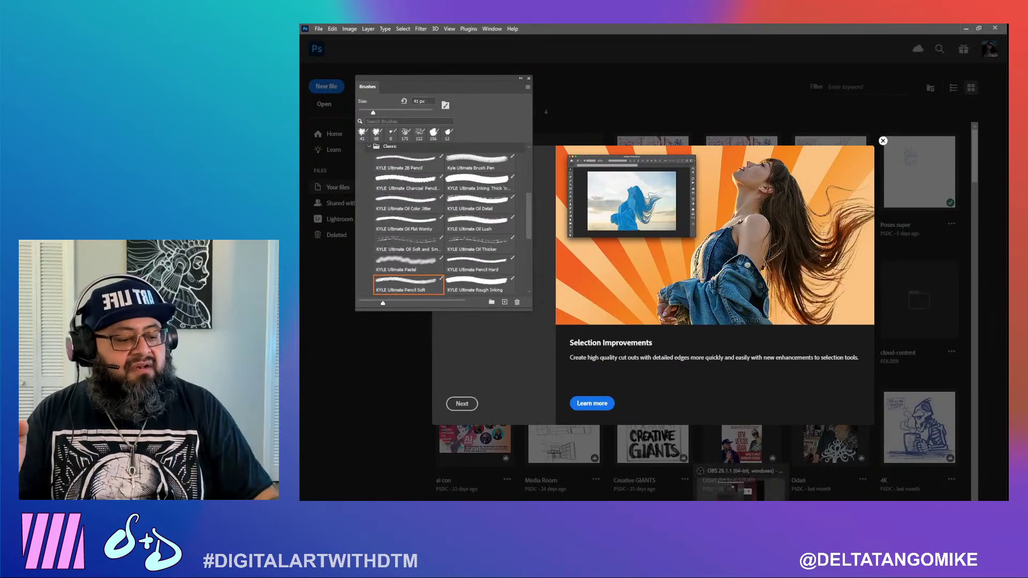
pyautogui.hotkey('alt', 'Tab')
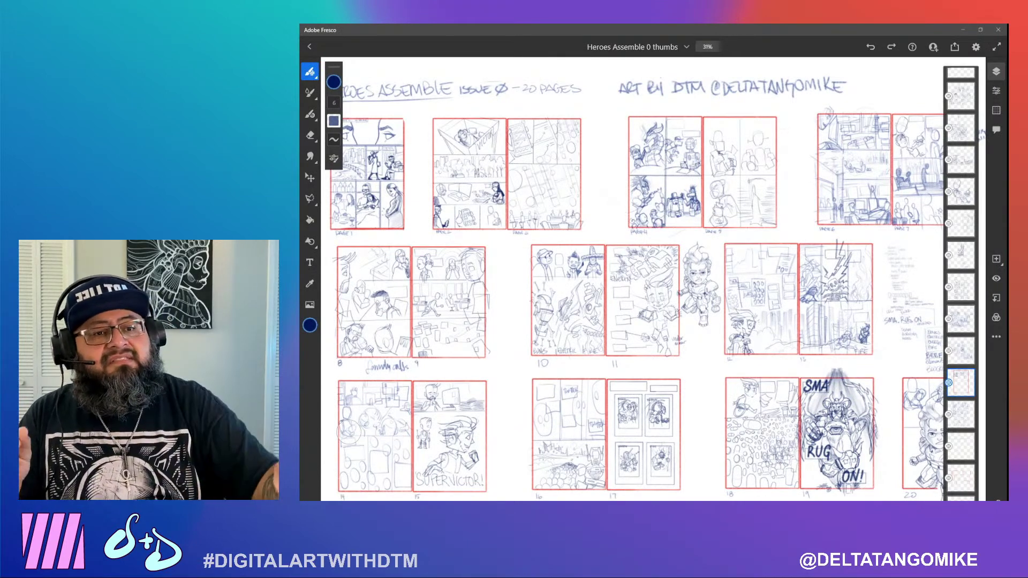
# Dock the floating brush options into the toolbar and draw a short diagonal stroke between the page 17 and page 18 thumbnails
pyautogui.moveTo(334, 66)
pyautogui.mouseDown()
pyautogui.moveTo(334, 258)
pyautogui.moveTo(309, 347)
pyautogui.mouseUp()
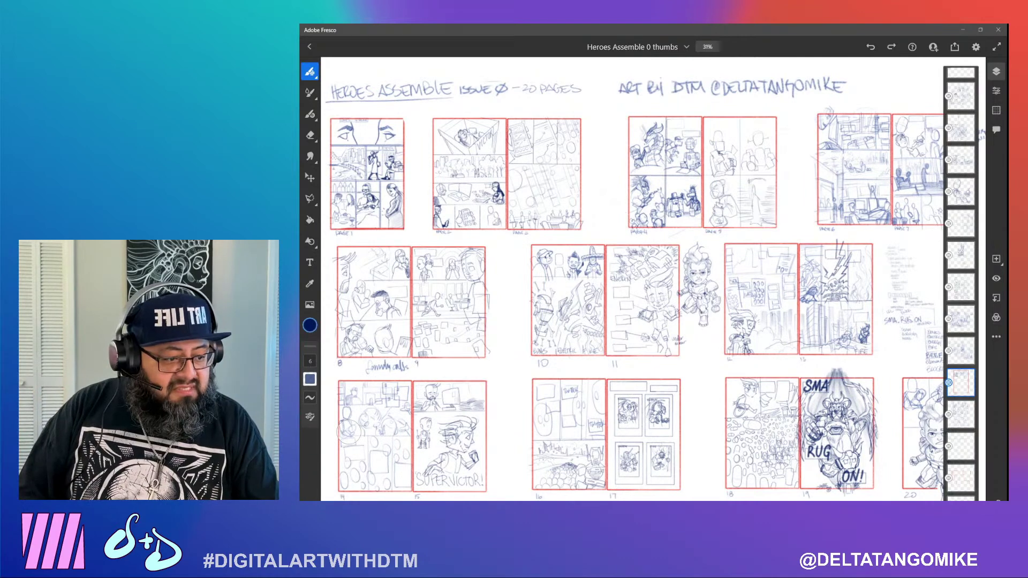
pyautogui.moveTo(710, 380); pyautogui.dragTo(693, 390)
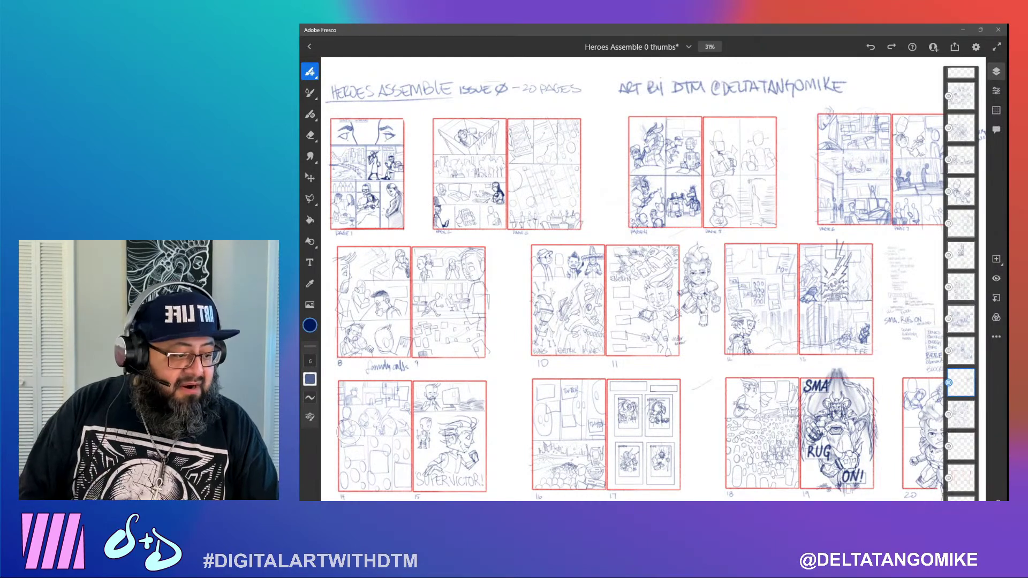
# Examine the Heroes Assemble issue 0 thumbnail sheet with its 20 comic pages at several magnifications and angles
pyautogui.scroll(1, 349, 431)
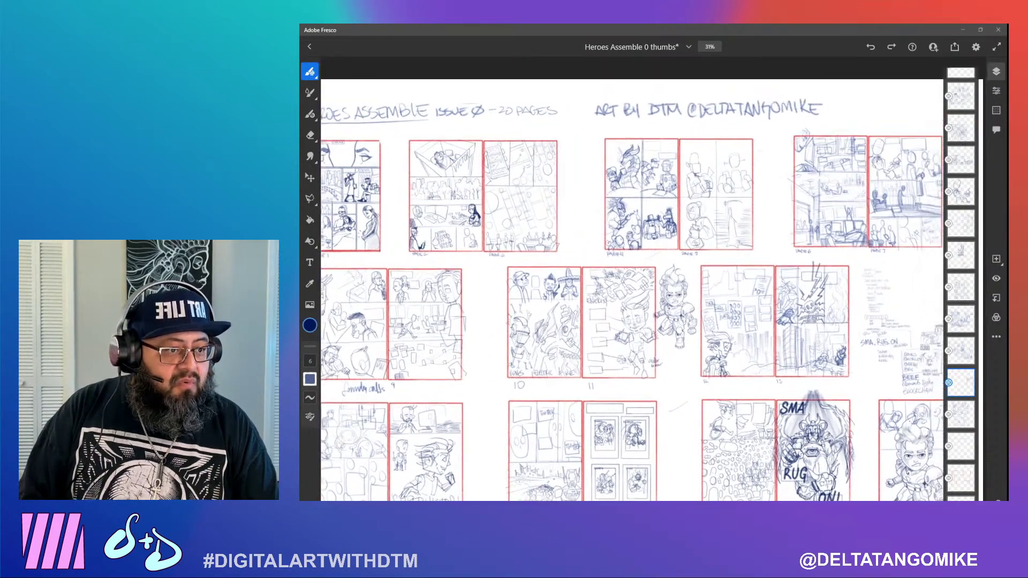
pyautogui.scroll(-1, 348, 432)
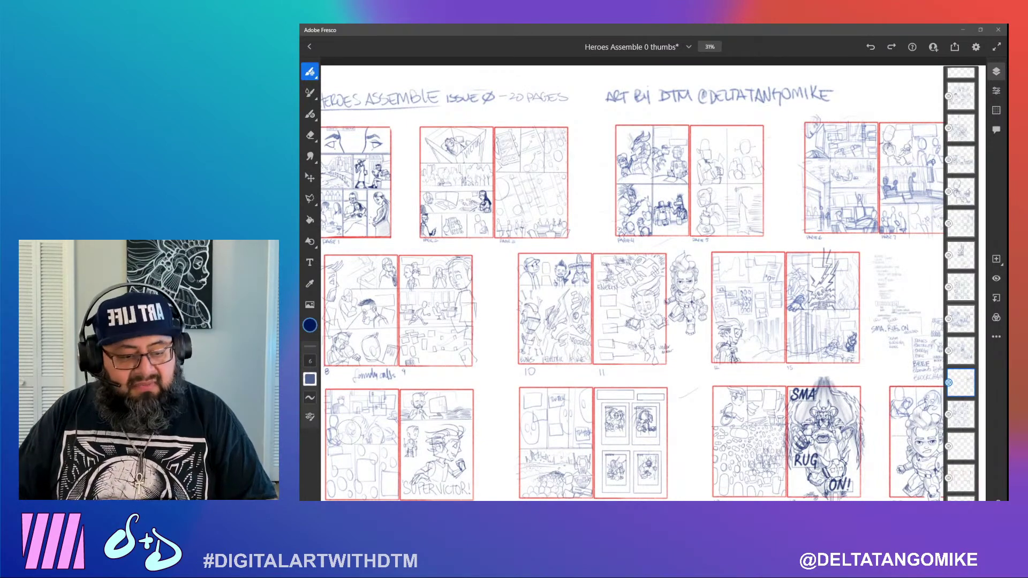
pyautogui.scroll(-2, 349, 432)
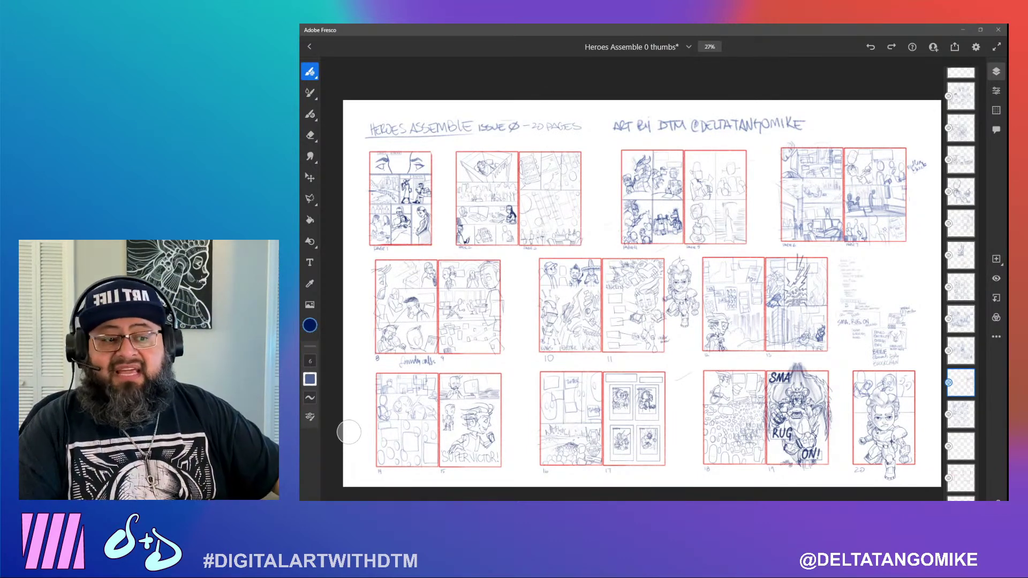
pyautogui.scroll(-3, 642, 293)
pyautogui.scroll(4, 641, 294)
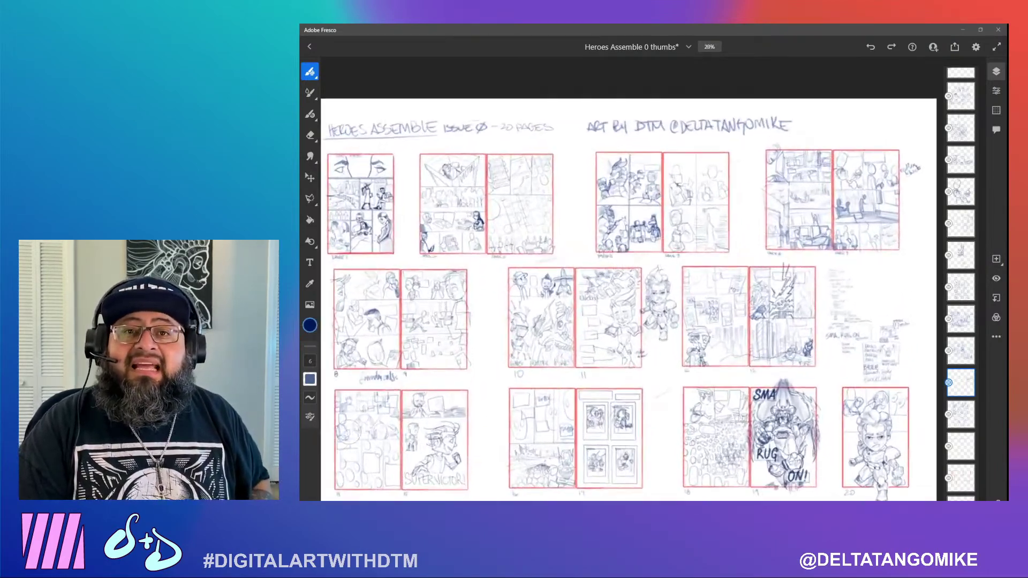
pyautogui.scroll(-3, 642, 294)
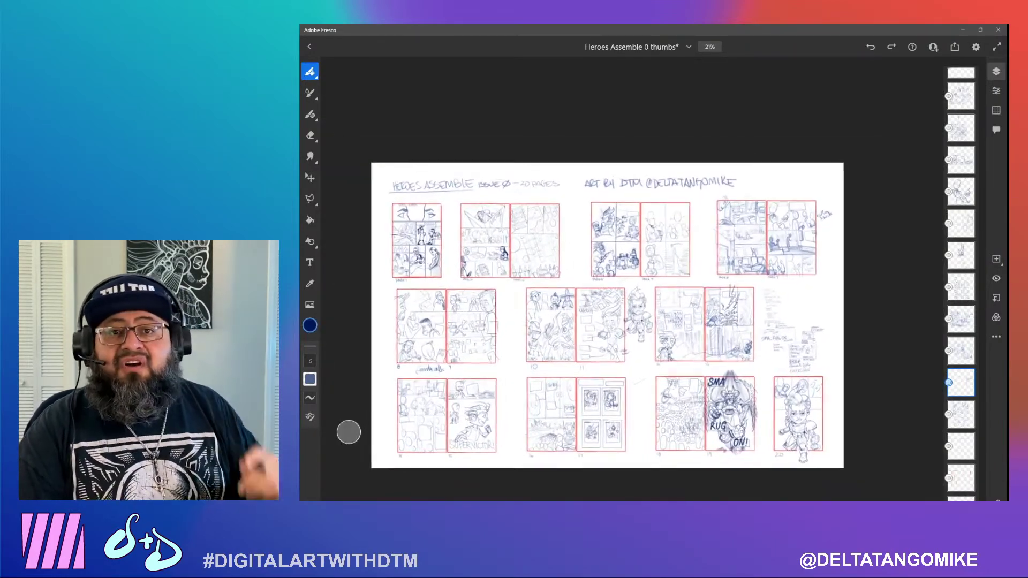
pyautogui.scroll(1, 641, 293)
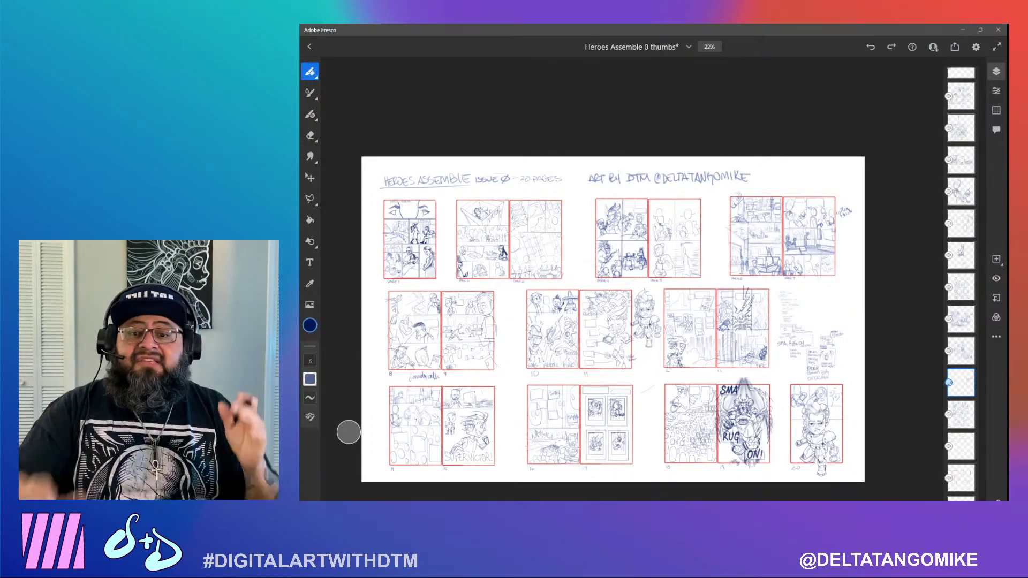
pyautogui.scroll(1, 613, 319)
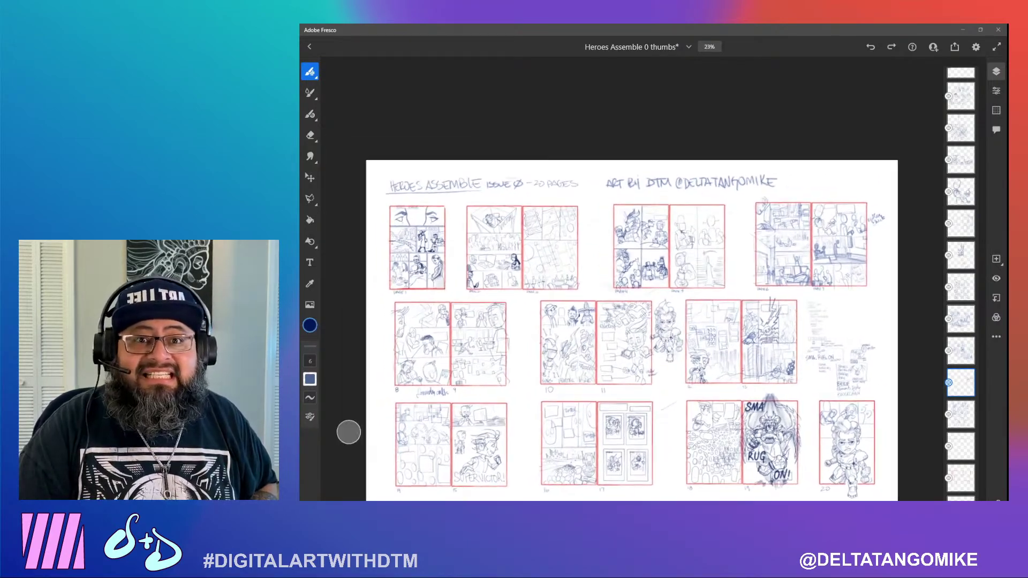
pyautogui.scroll(-1, 613, 319)
pyautogui.scroll(3, 613, 319)
pyautogui.scroll(-6, 614, 319)
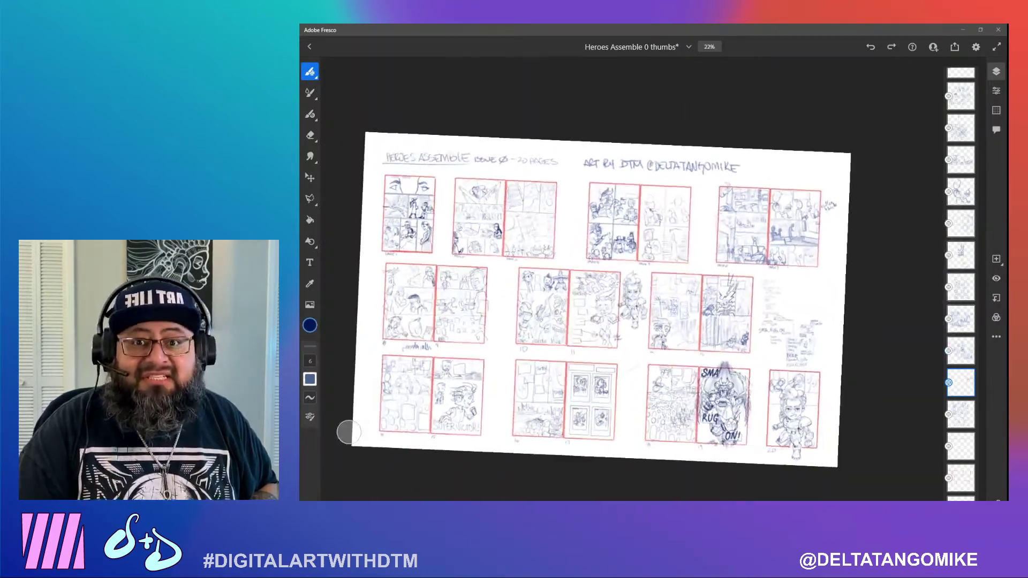
pyautogui.scroll(6, 613, 319)
pyautogui.scroll(-2, 613, 320)
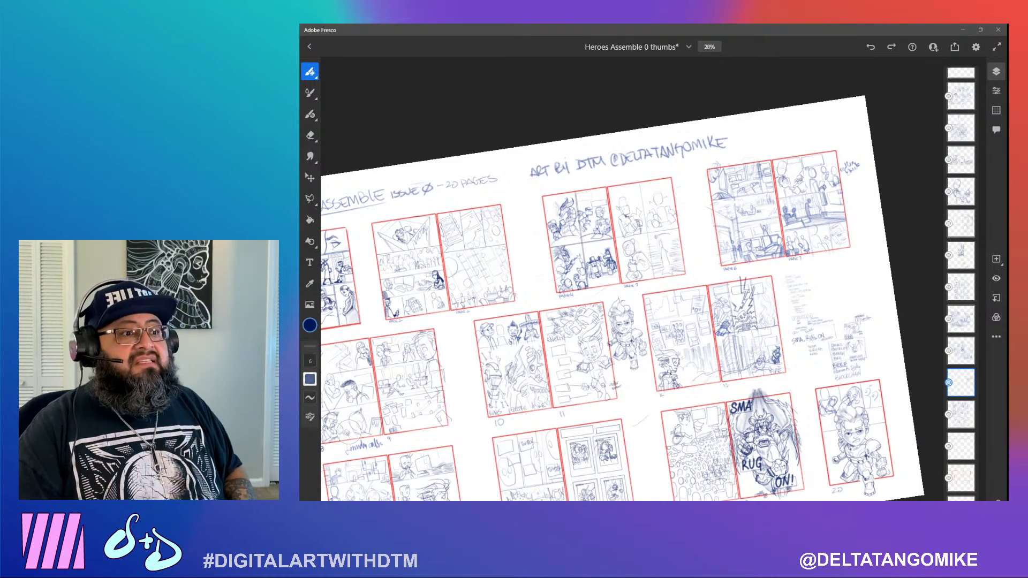
pyautogui.scroll(-2, 613, 319)
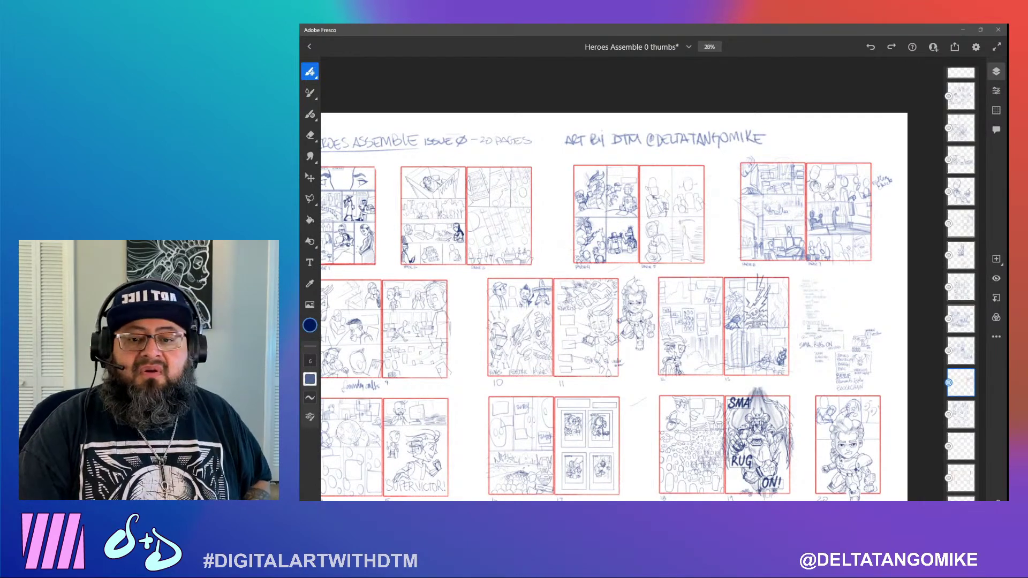
pyautogui.scroll(-2, 613, 319)
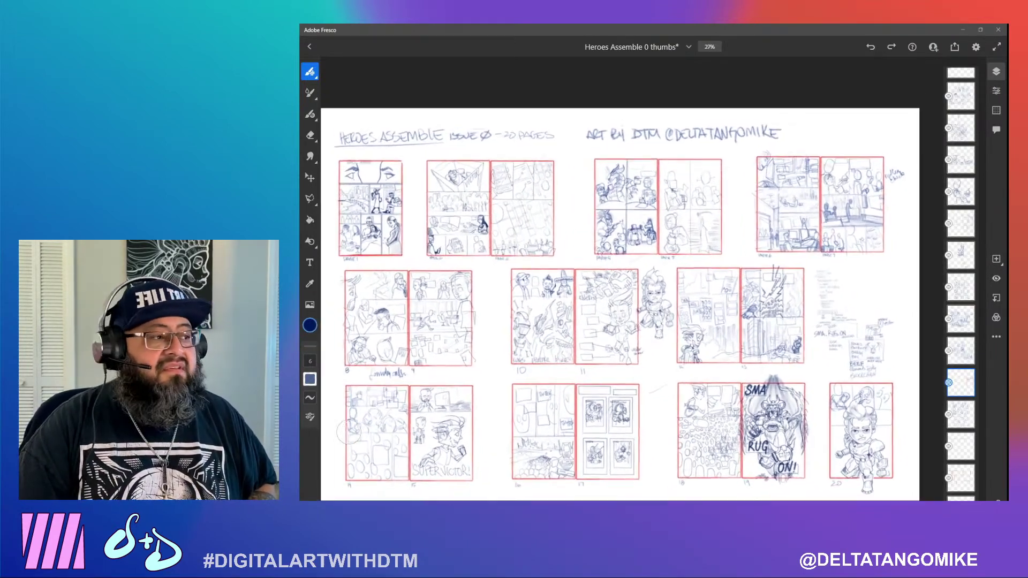
pyautogui.scroll(-1, 350, 432)
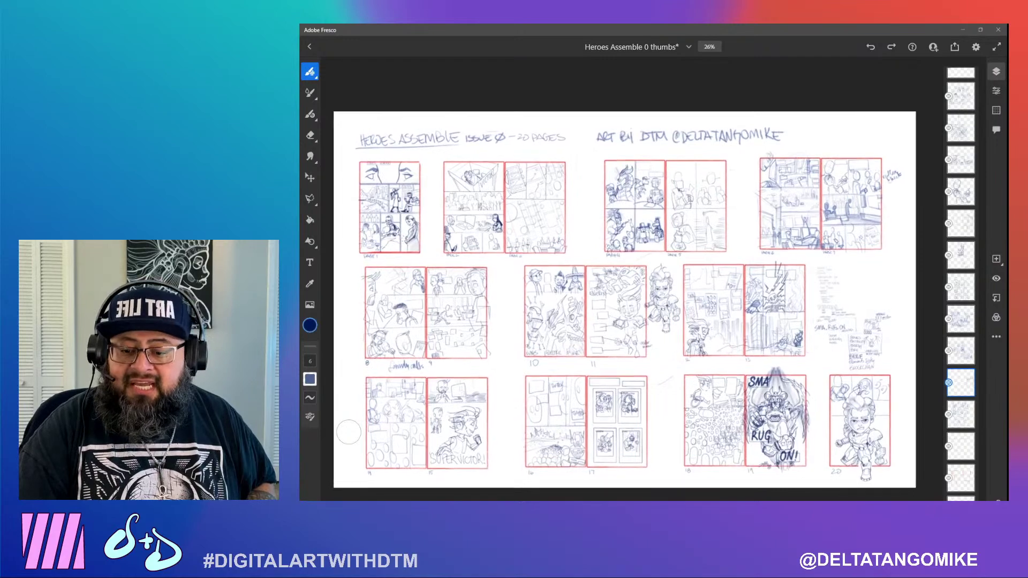
pyautogui.scroll(2, 349, 433)
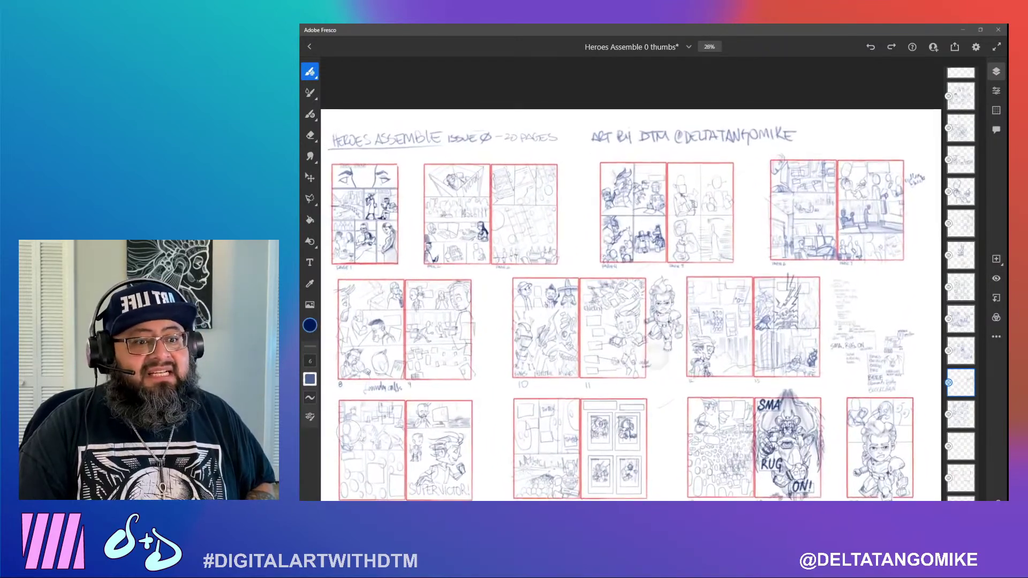
pyautogui.scroll(-1, 349, 432)
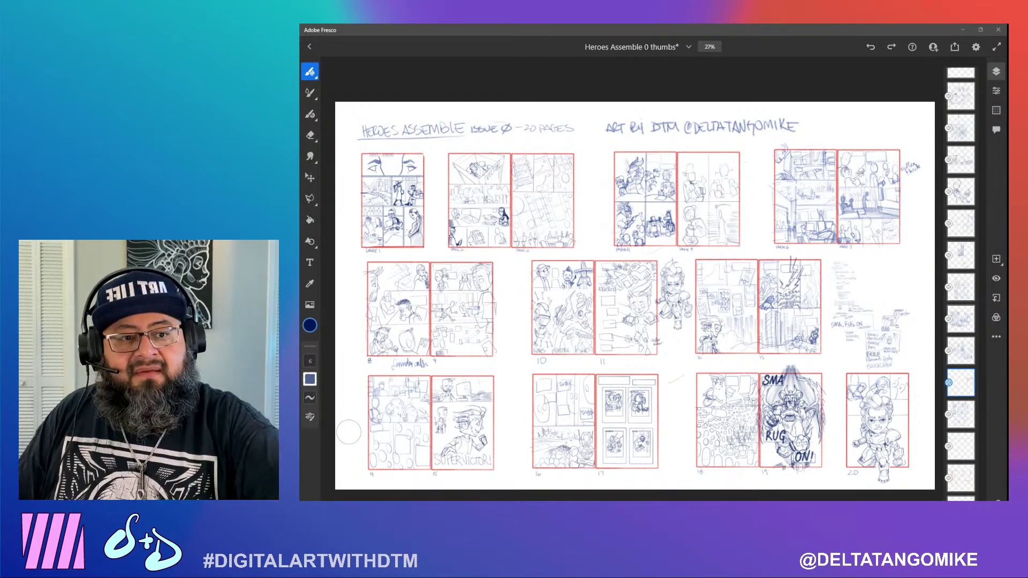
# Save the Heroes Assemble 0 thumbs document and minimize Fresco to switch to Photoshop
pyautogui.hotkey('ctrl', 's')
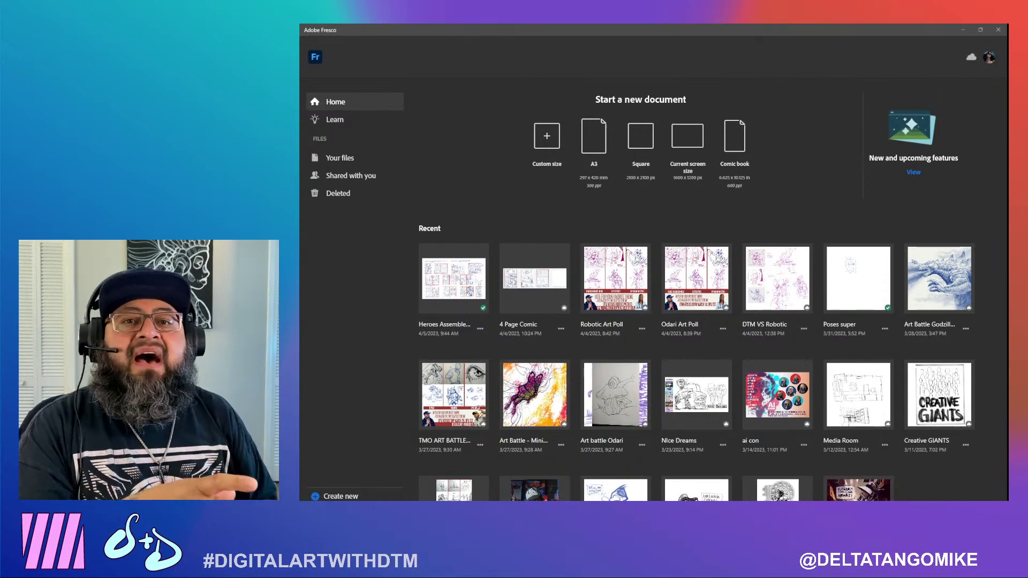
pyautogui.click(963, 30)
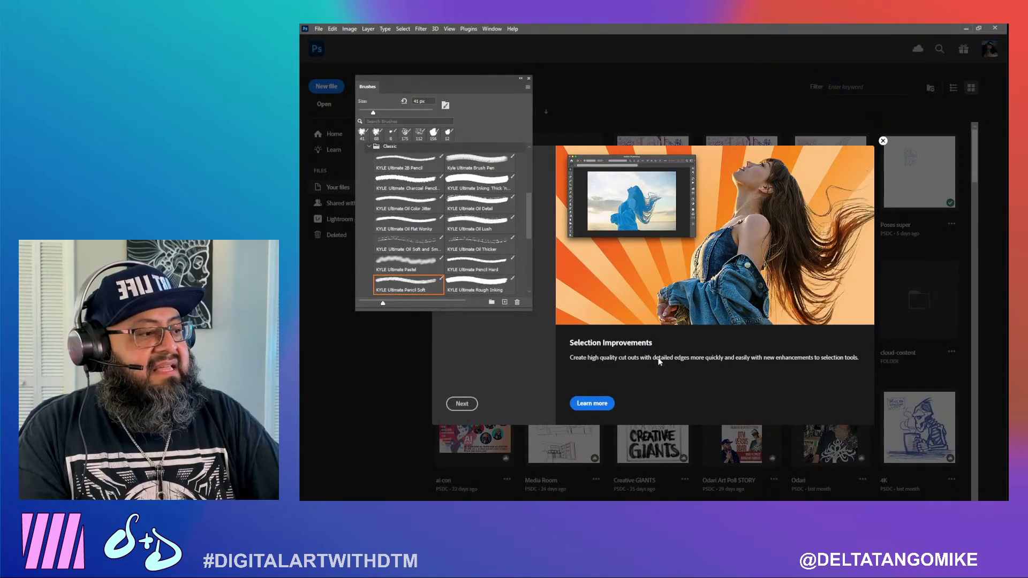
# Clear the Photoshop workspace by dismissing the feature pop-up and closing the Poses super document and the Brushes panel
pyautogui.click(883, 140)
pyautogui.click(882, 142)
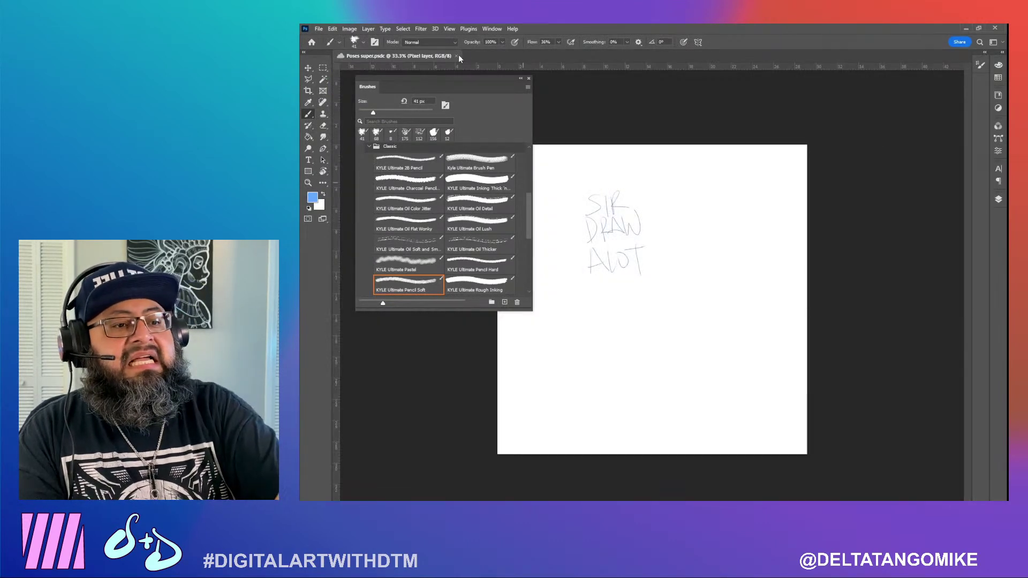
pyautogui.click(457, 56)
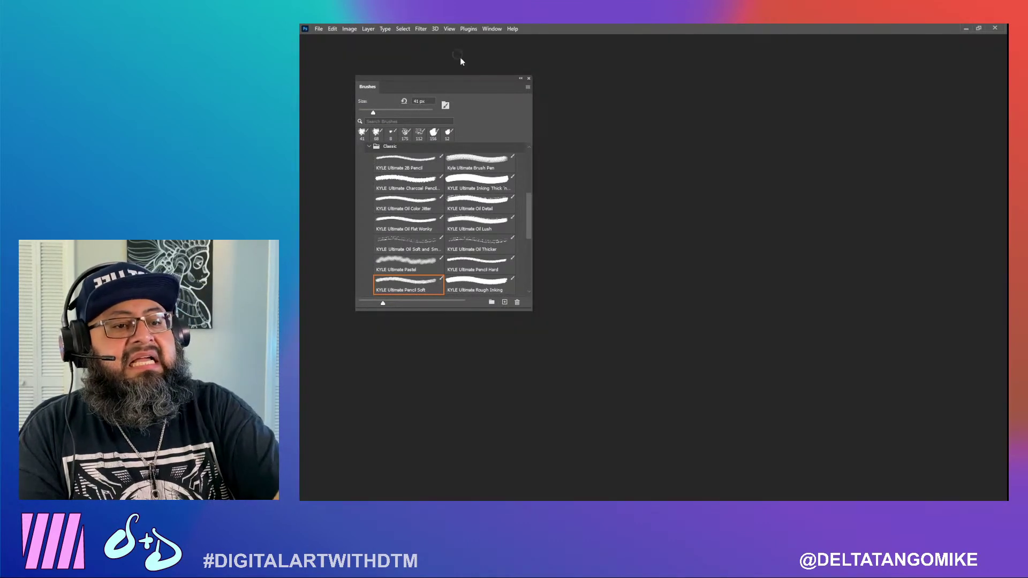
pyautogui.click(529, 79)
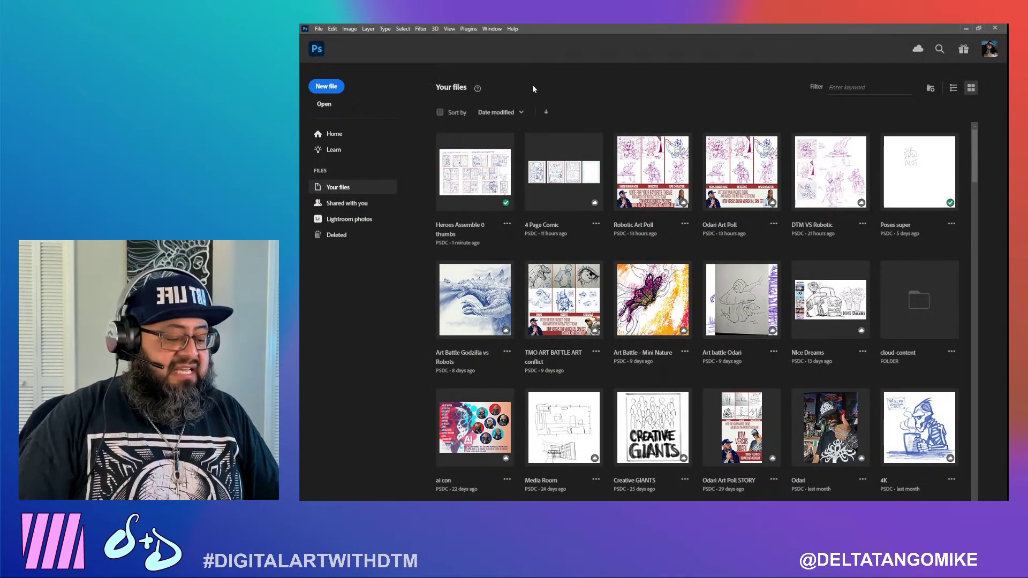
# Compare Fresco's recent documents with Photoshop's cloud files, and open Heroes Assemble 0 thumbs and 4 Page Comic in Photoshop
pyautogui.hotkey('alt', 'Tab')
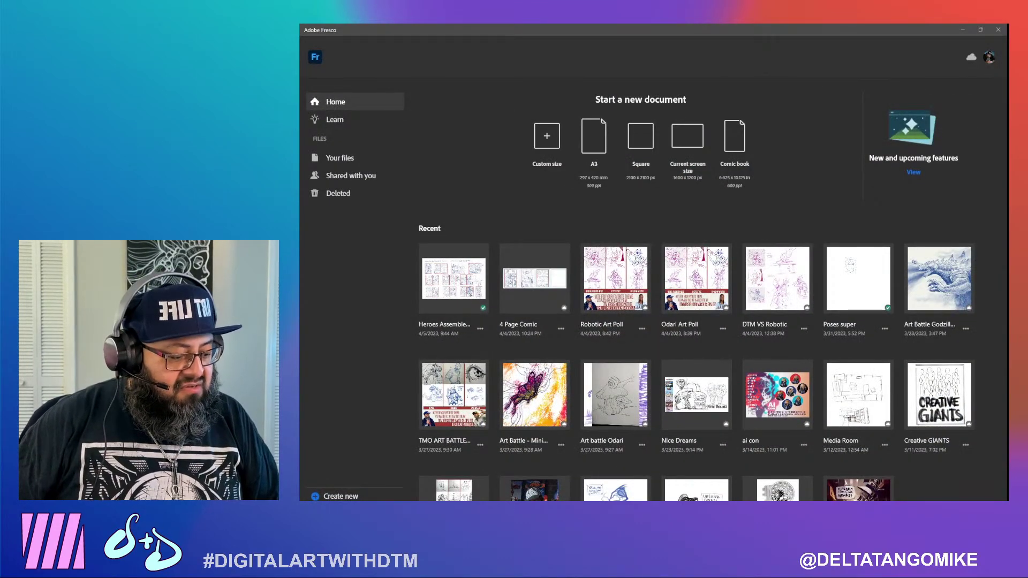
pyautogui.hotkey('alt', 'Tab')
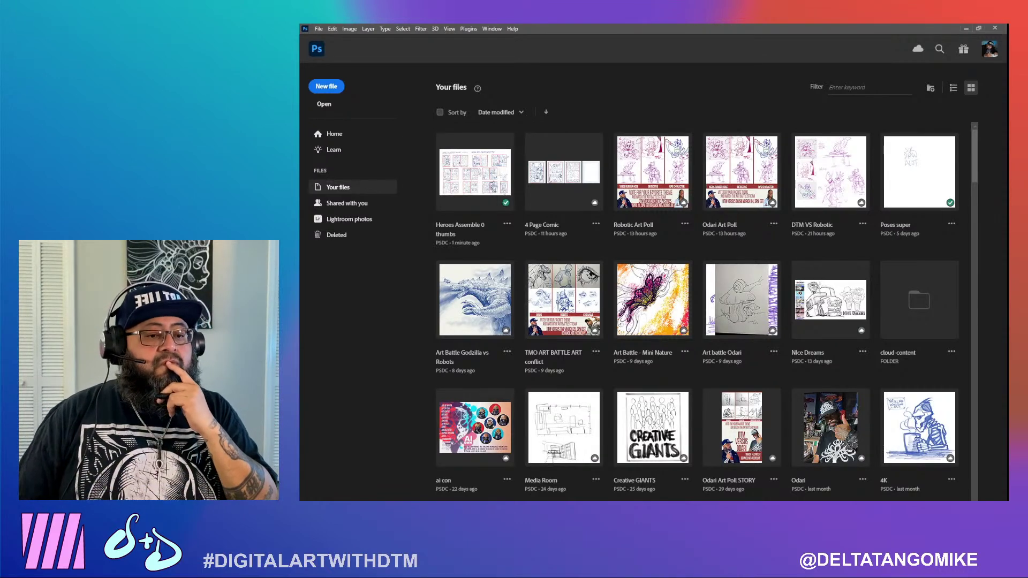
pyautogui.click(471, 176)
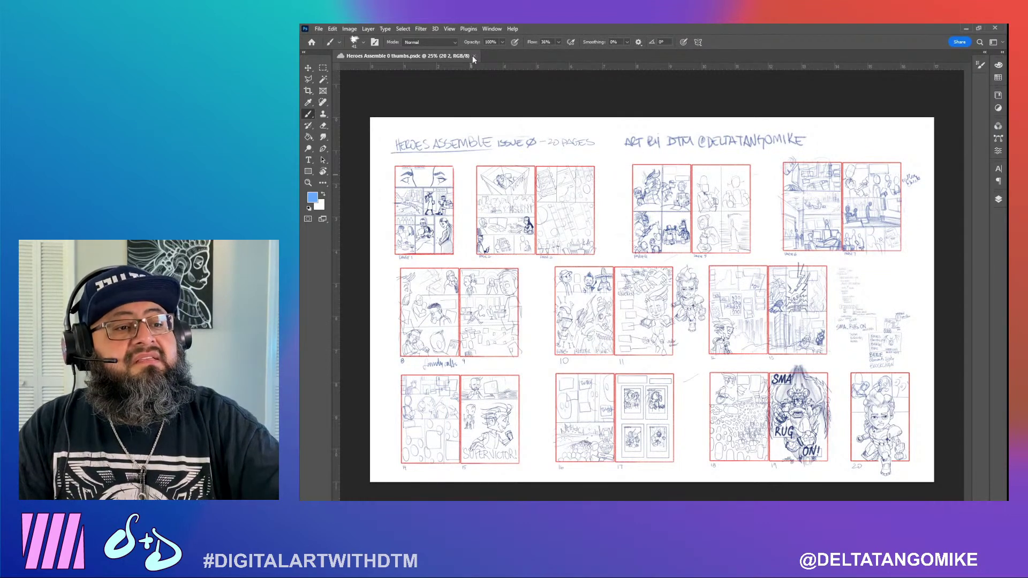
pyautogui.click(313, 43)
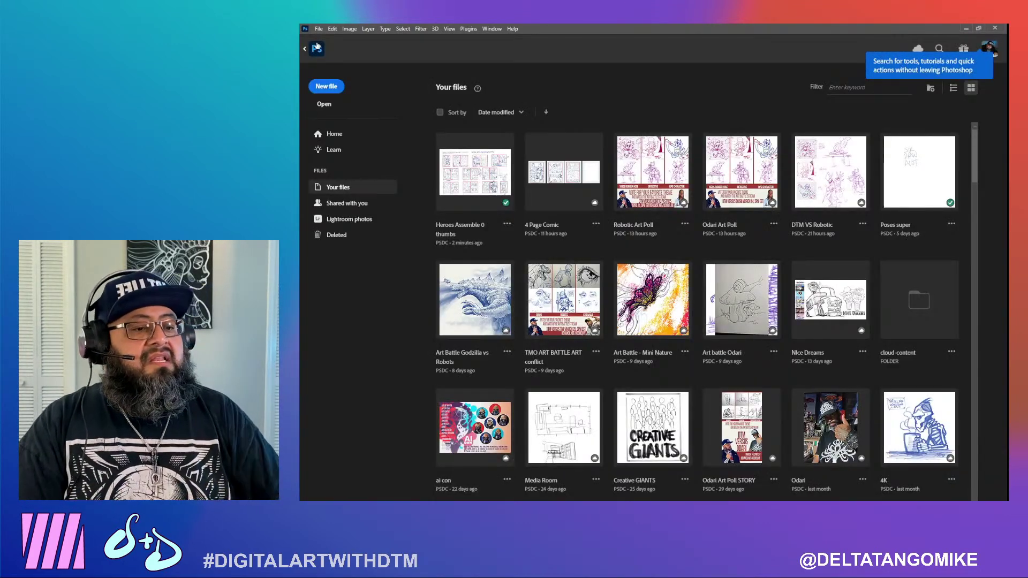
pyautogui.click(568, 177)
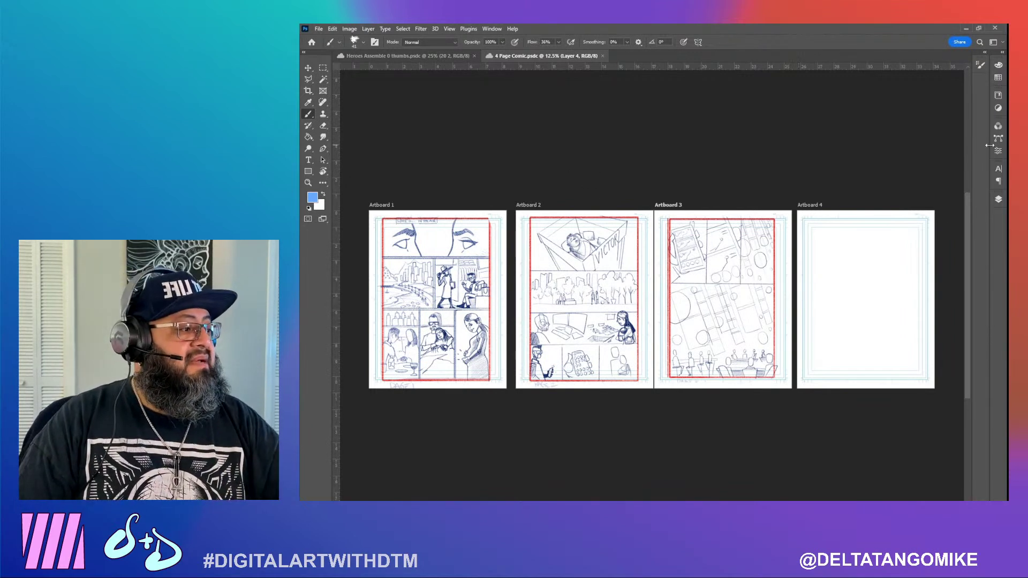
# Show the layer list of 4 Page Comic and add a new layer above the template in Artboard 4
pyautogui.click(998, 198)
pyautogui.moveTo(900, 189); pyautogui.dragTo(851, 93)
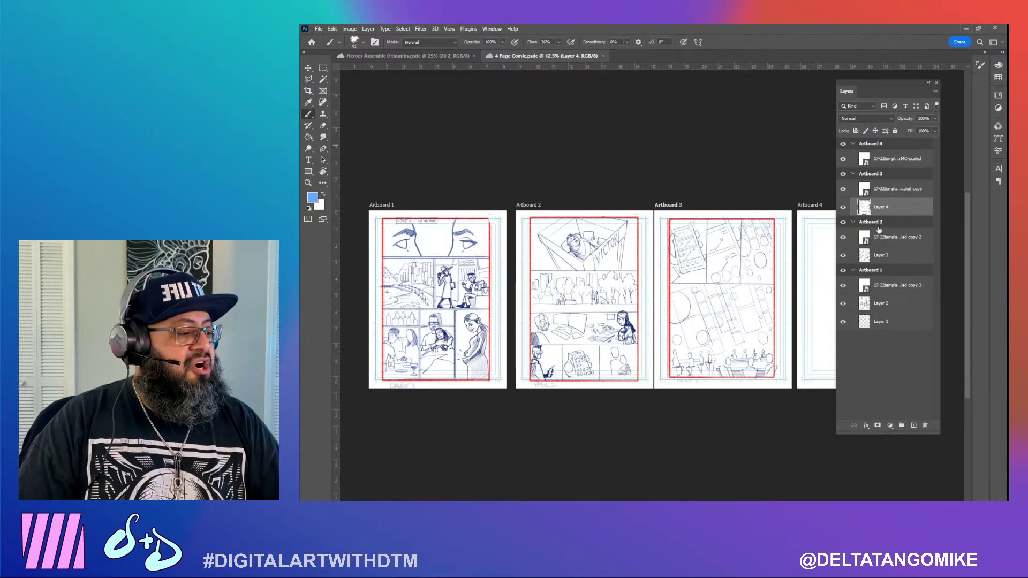
pyautogui.click(904, 145)
pyautogui.click(913, 425)
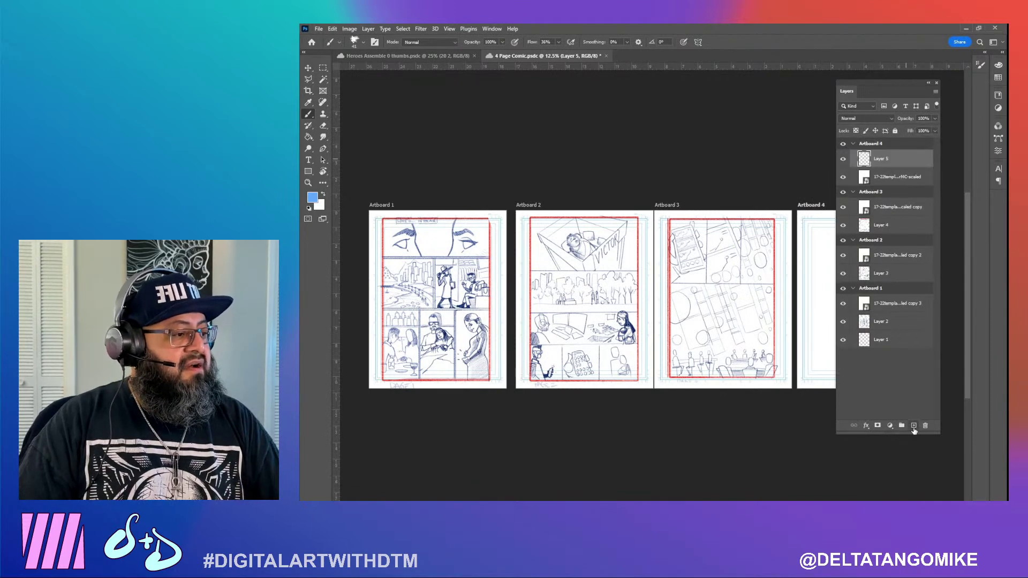
# Brush rough light-blue test marks on Artboard 4's new layer, including loops, an upright box, angular outlines and a long diagonal arrow
pyautogui.press('v')
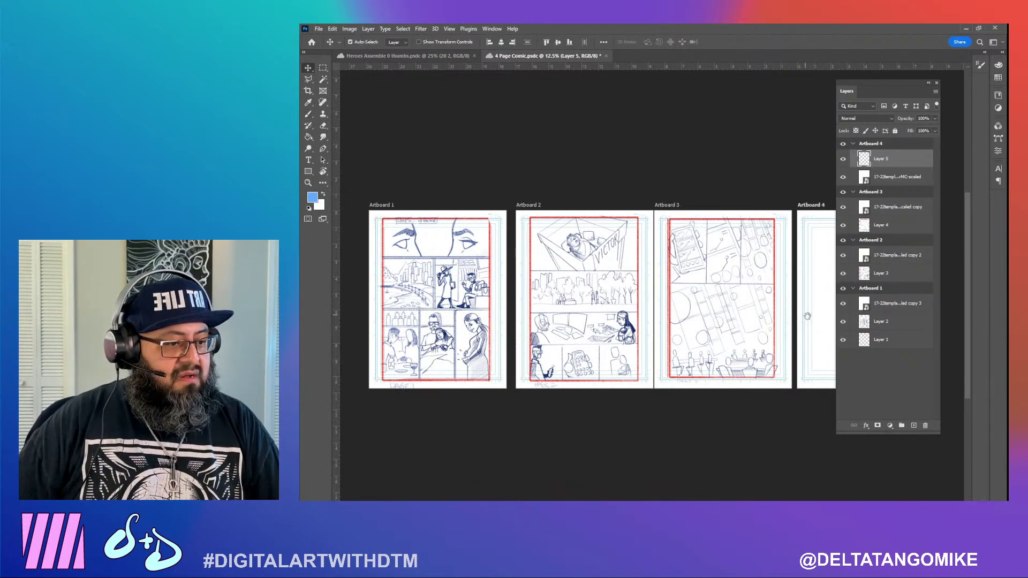
pyautogui.moveTo(807, 315)
pyautogui.mouseDown()
pyautogui.moveTo(741, 327)
pyautogui.moveTo(634, 321)
pyautogui.mouseUp()
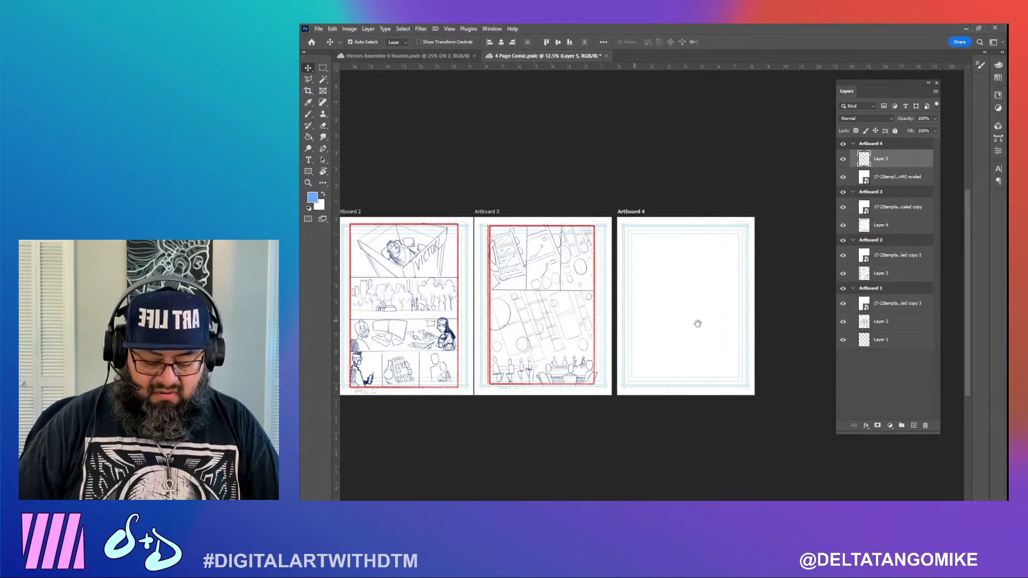
pyautogui.press('p')
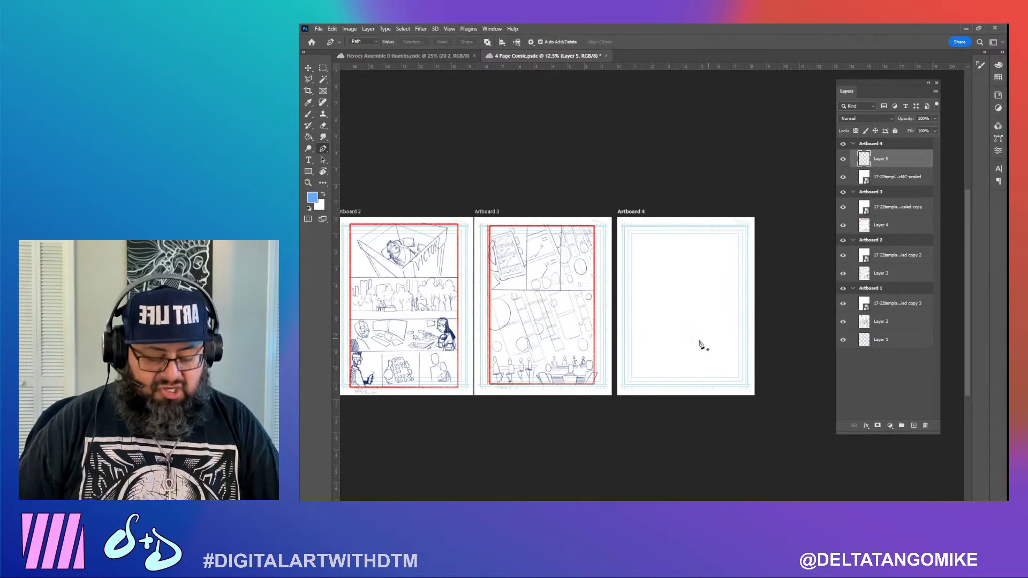
pyautogui.press('b')
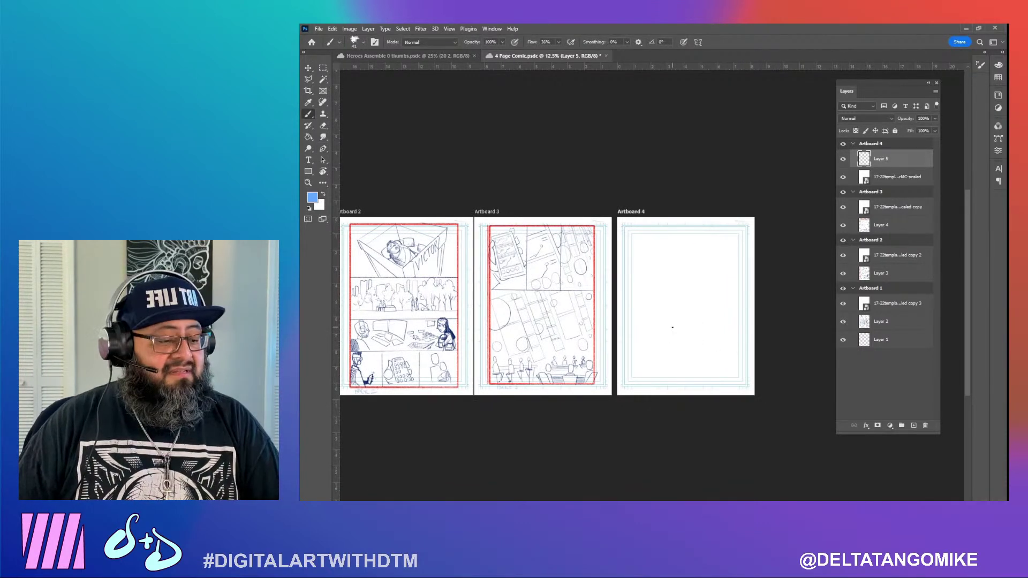
pyautogui.moveTo(699, 311)
pyautogui.mouseDown()
pyautogui.moveTo(697, 295)
pyautogui.moveTo(689, 322)
pyautogui.mouseUp()
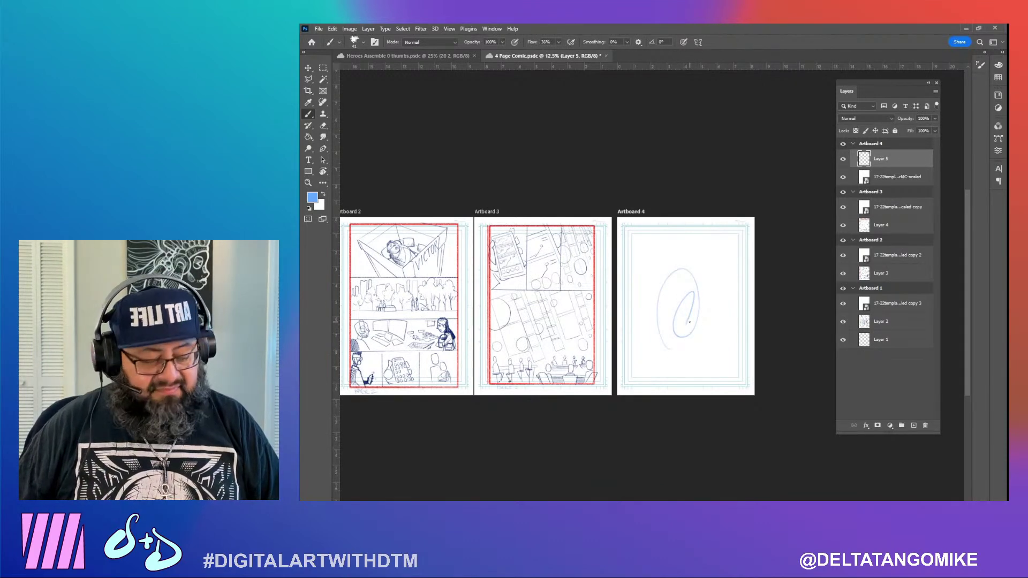
pyautogui.scroll(2, 689, 321)
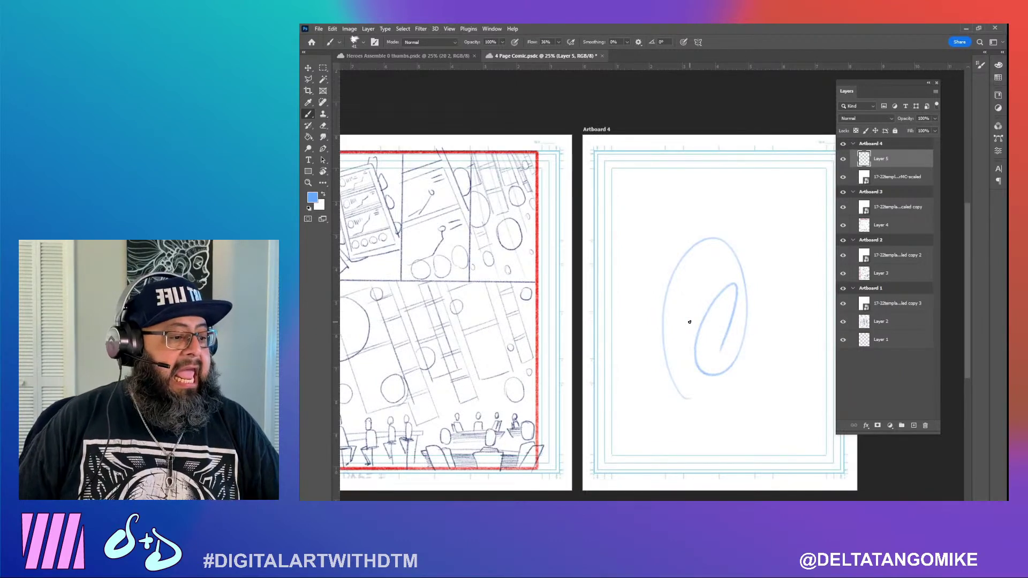
pyautogui.moveTo(749, 389); pyautogui.dragTo(688, 390)
pyautogui.moveTo(683, 210)
pyautogui.mouseDown()
pyautogui.moveTo(684, 200)
pyautogui.moveTo(689, 273)
pyautogui.mouseUp()
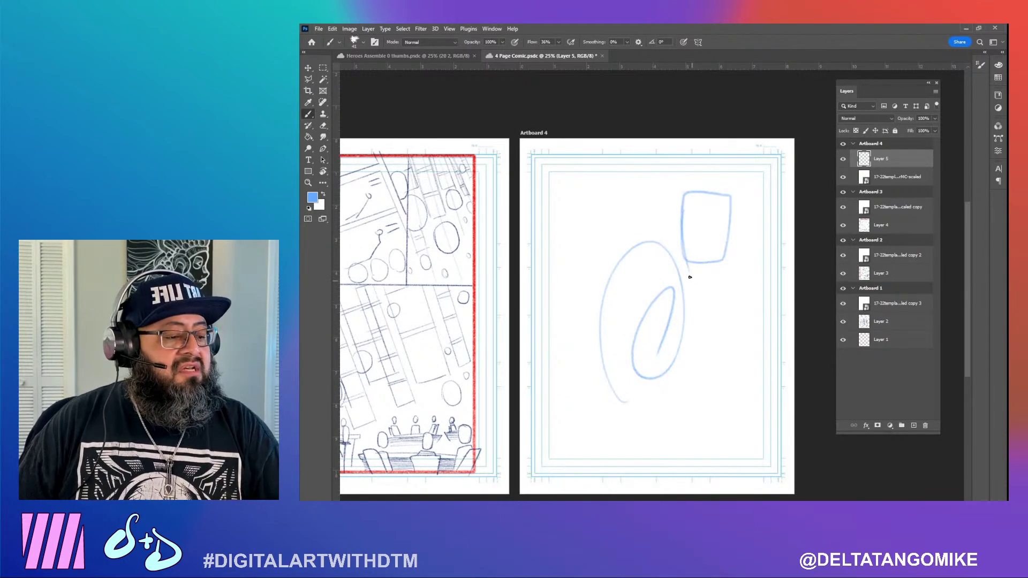
pyautogui.moveTo(684, 279); pyautogui.dragTo(657, 393)
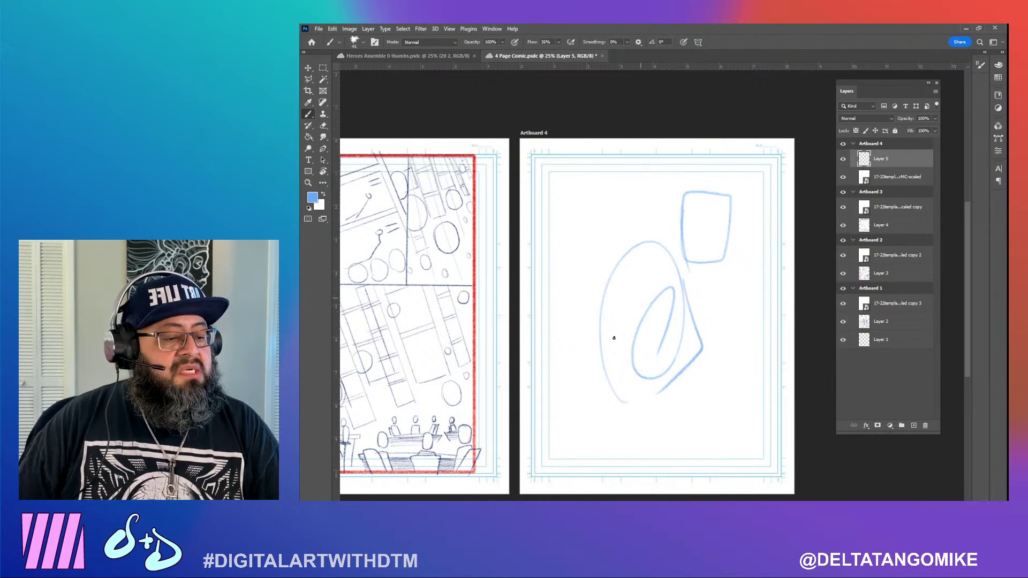
pyautogui.moveTo(630, 301); pyautogui.dragTo(603, 371)
pyautogui.moveTo(663, 322); pyautogui.dragTo(650, 348)
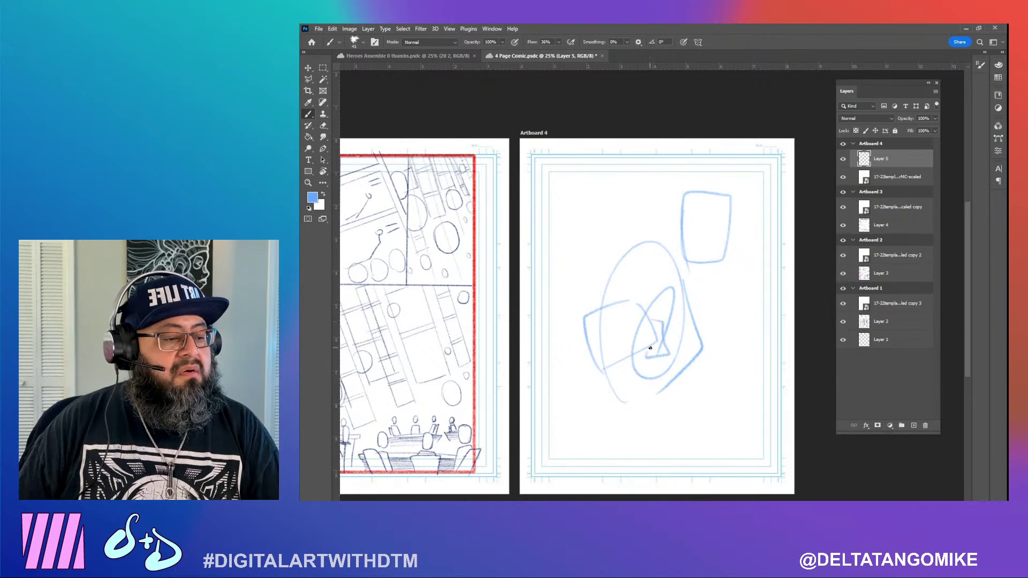
pyautogui.moveTo(575, 368); pyautogui.dragTo(736, 297)
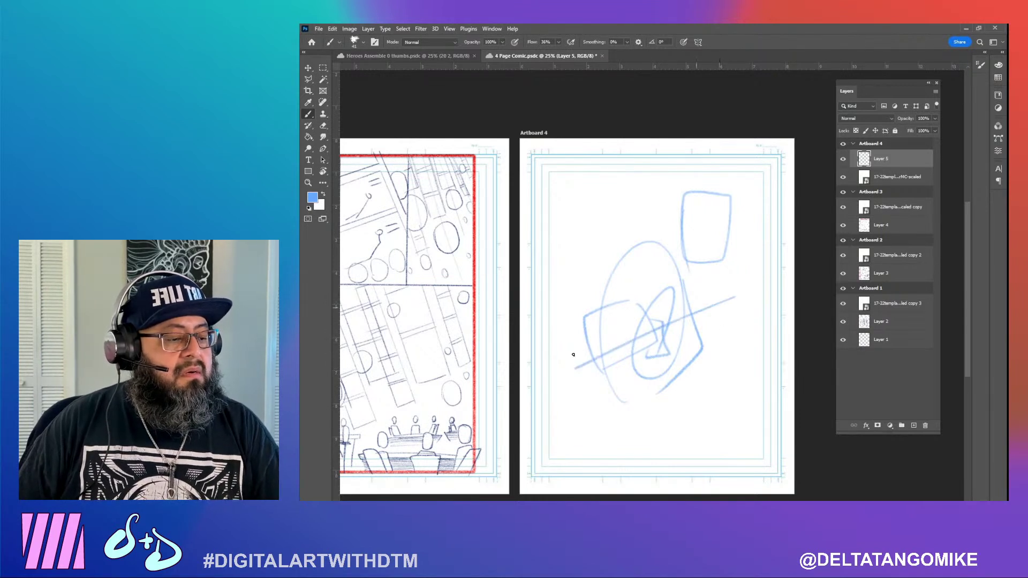
pyautogui.moveTo(554, 360)
pyautogui.mouseDown()
pyautogui.moveTo(748, 274)
pyautogui.moveTo(714, 282)
pyautogui.moveTo(723, 316)
pyautogui.mouseUp()
pyautogui.moveTo(572, 349)
pyautogui.mouseDown()
pyautogui.moveTo(578, 371)
pyautogui.moveTo(567, 377)
pyautogui.mouseUp()
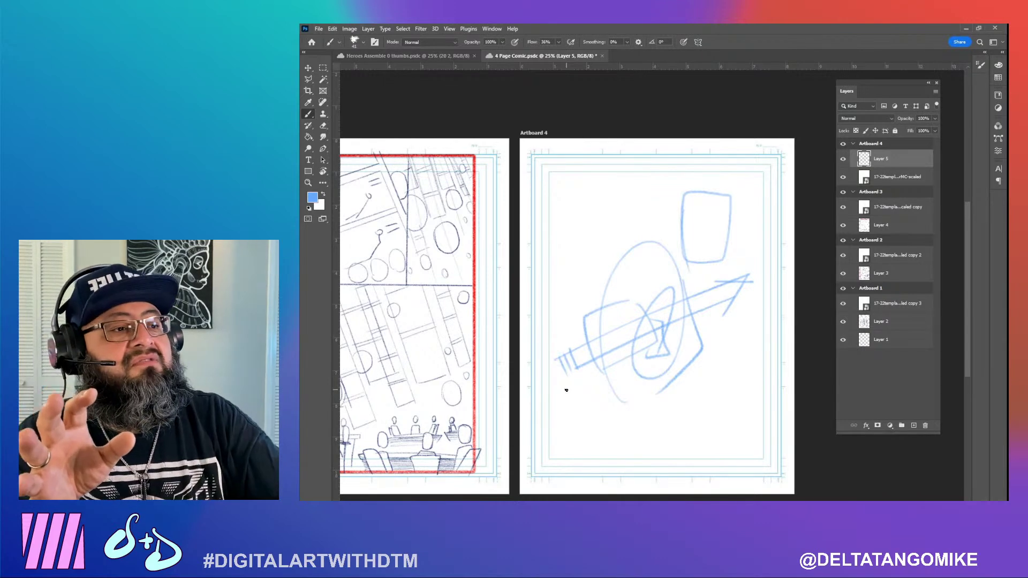
# Save and close 4 Page Comic, then switch to Fresco and dismiss the document-opening error
pyautogui.hotkey('ctrl', 's')
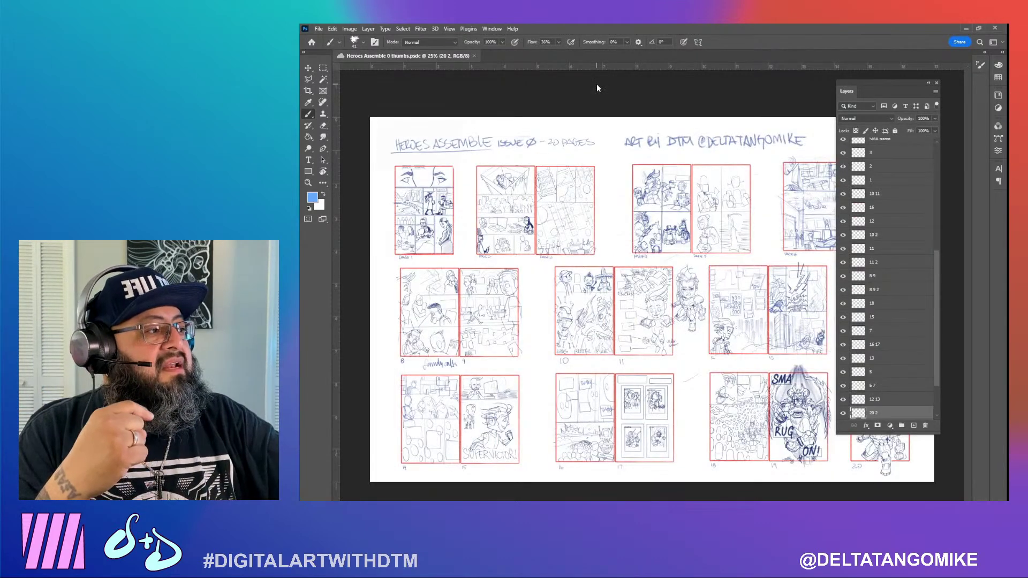
pyautogui.click(966, 30)
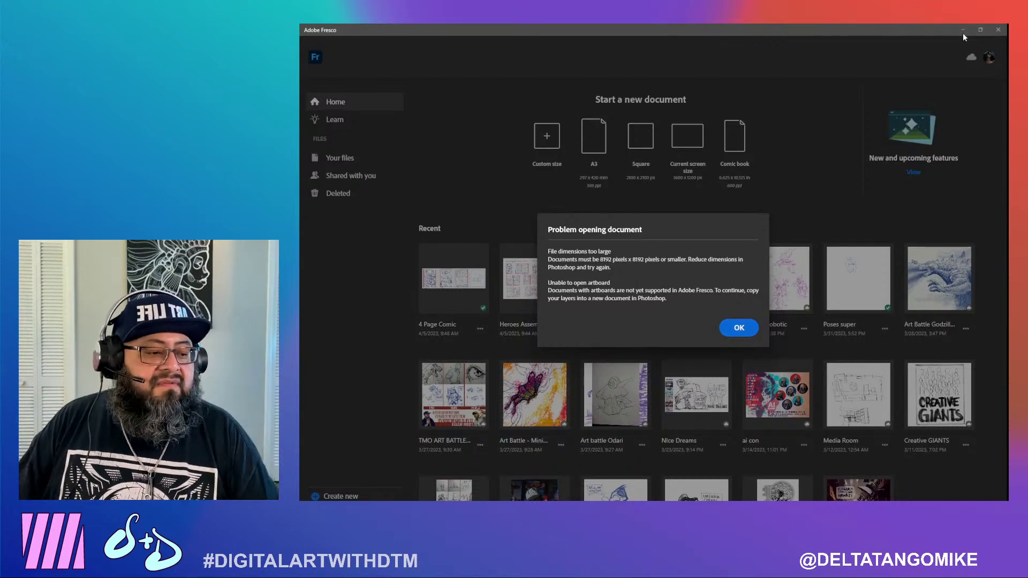
pyautogui.press('Return')
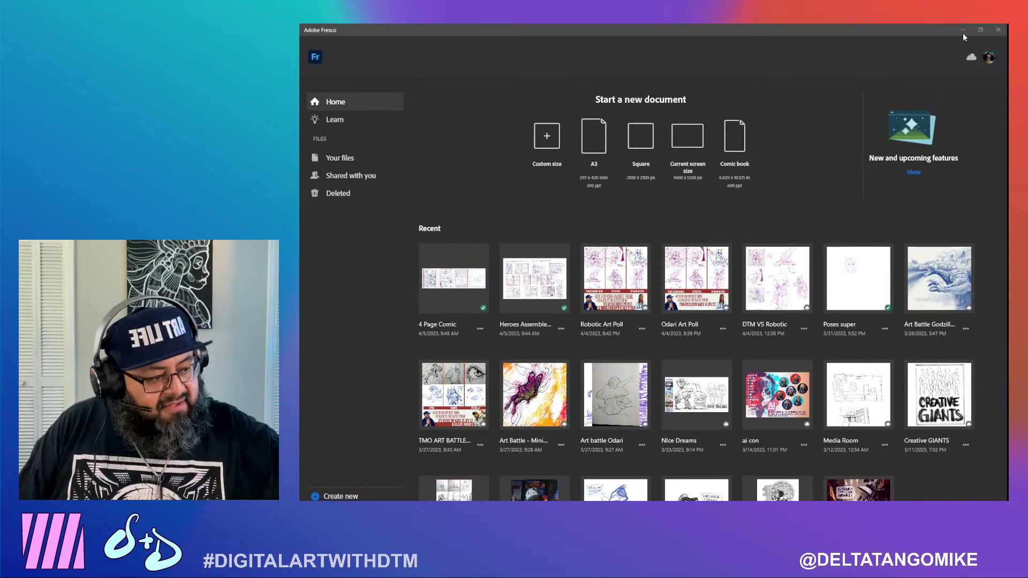
# Minimize Fresco and Creative Cloud Desktop, and return to the Heroes Assemble 0 thumbs document in Photoshop
pyautogui.click(963, 30)
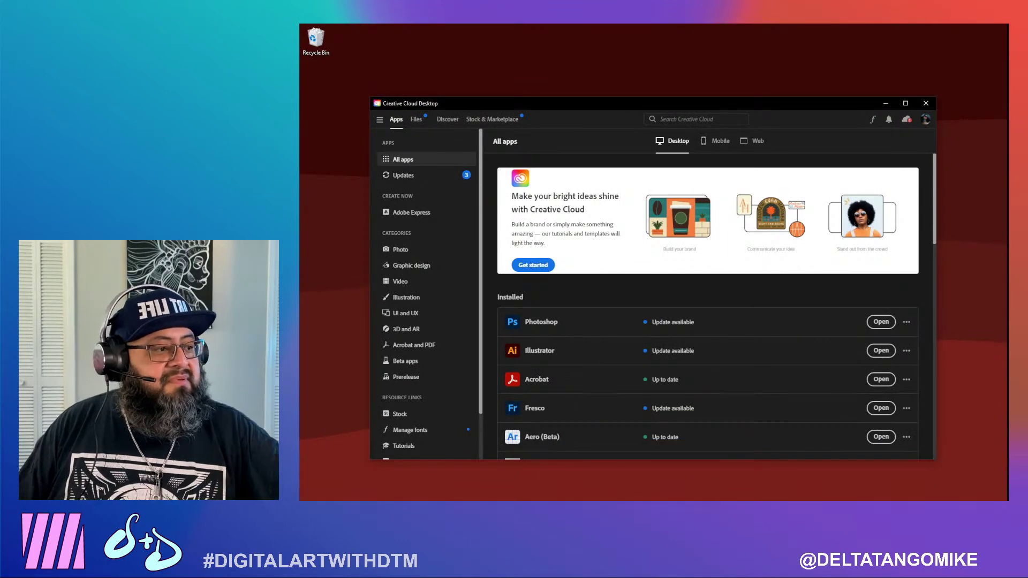
pyautogui.click(886, 104)
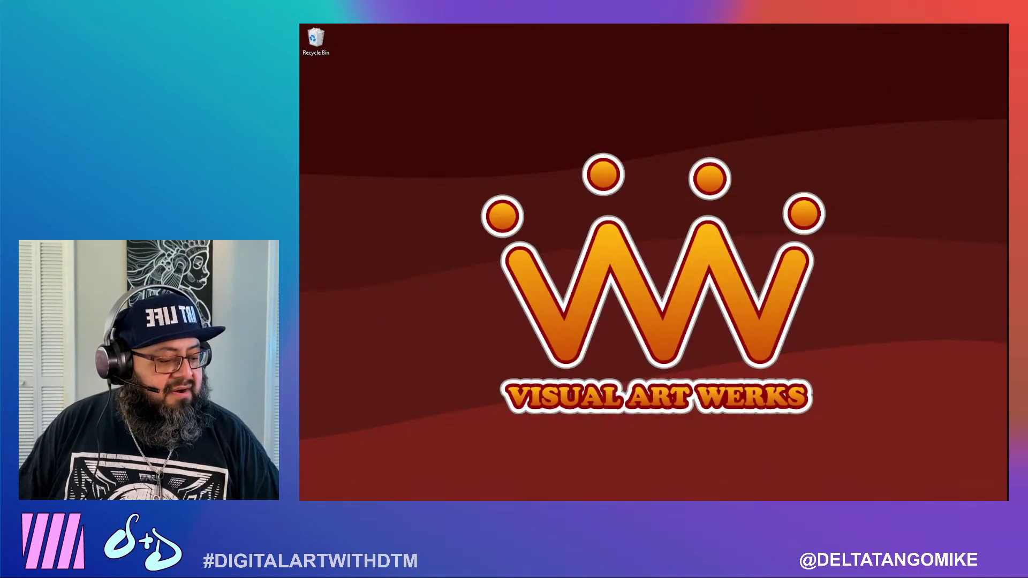
pyautogui.hotkey('alt', 'Tab')
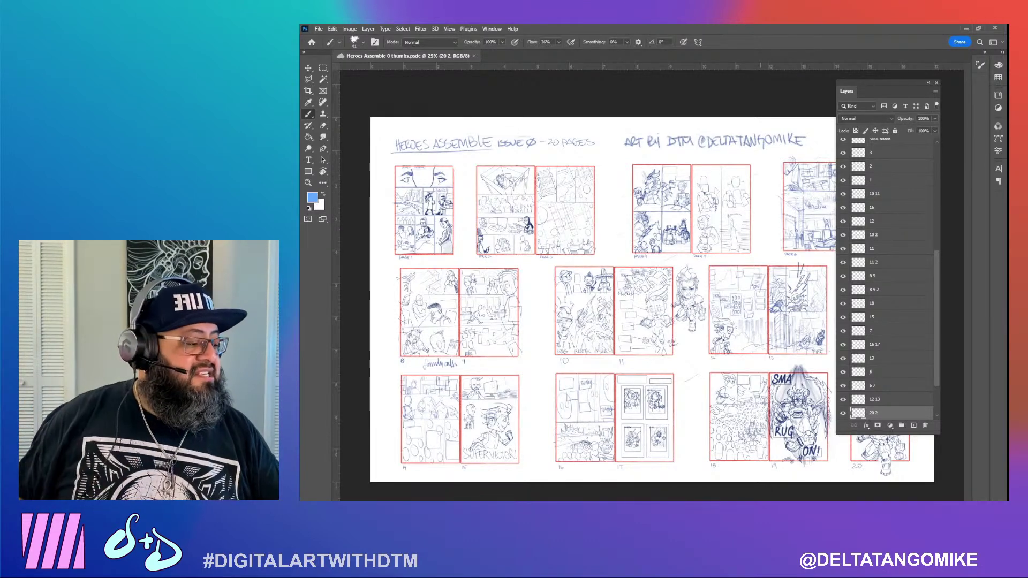
# Enlarge the layer list of Heroes Assemble 0 thumbs and check layers 3 and 2 by hiding and showing each one
pyautogui.moveTo(945, 431); pyautogui.dragTo(948, 503)
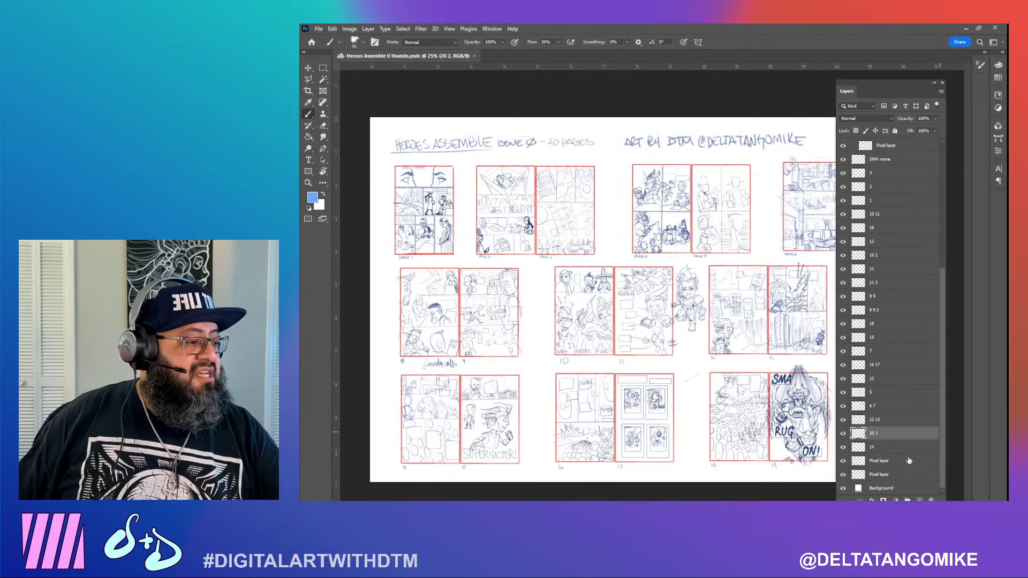
pyautogui.click(845, 173)
pyautogui.click(844, 173)
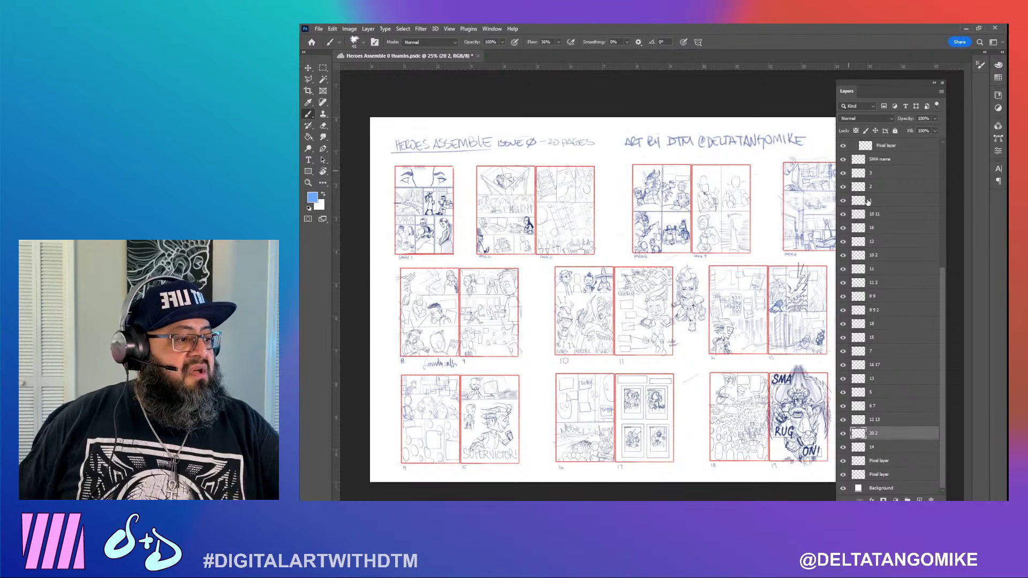
pyautogui.click(844, 187)
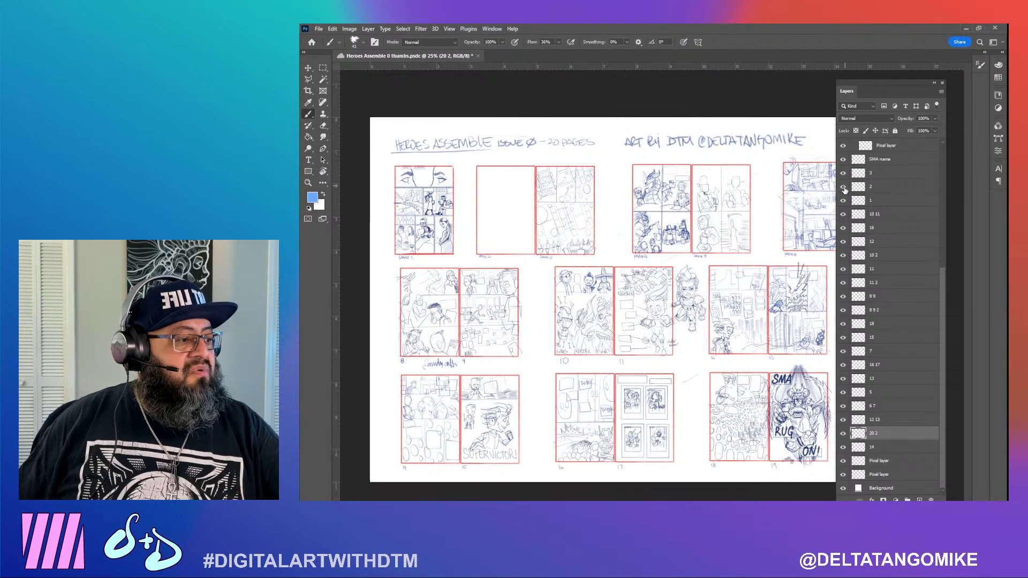
pyautogui.click(844, 187)
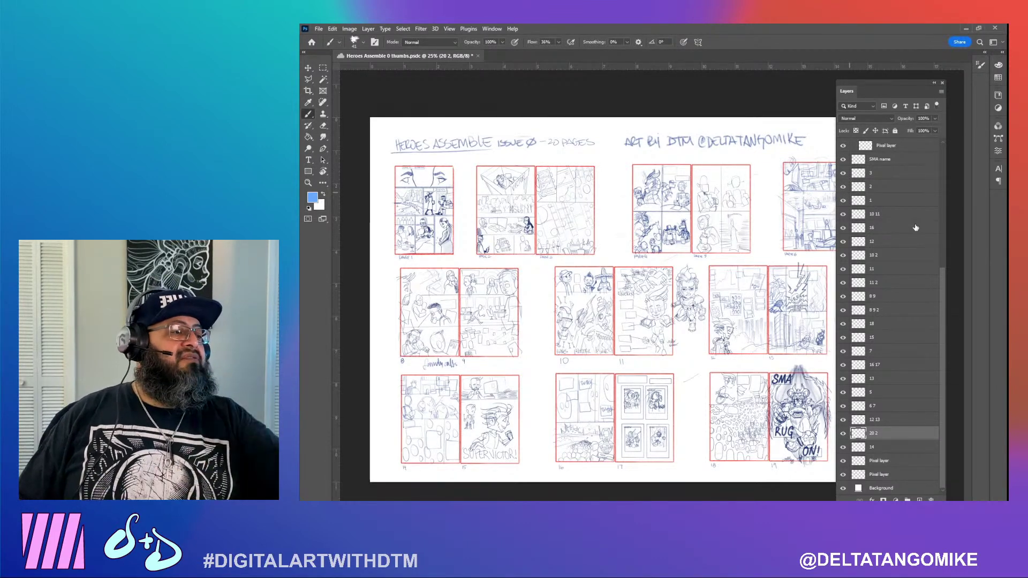
# Examine the nested layer group inside group 19, collapse group 19, and review the remaining page layers down to Background
pyautogui.moveTo(944, 290); pyautogui.dragTo(945, 217)
pyautogui.click(860, 212)
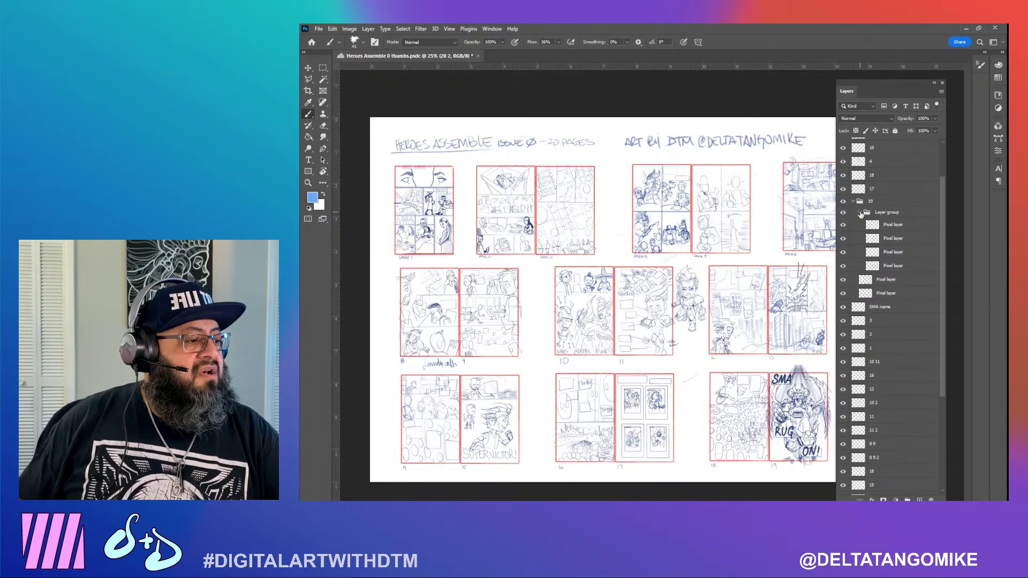
pyautogui.click(854, 202)
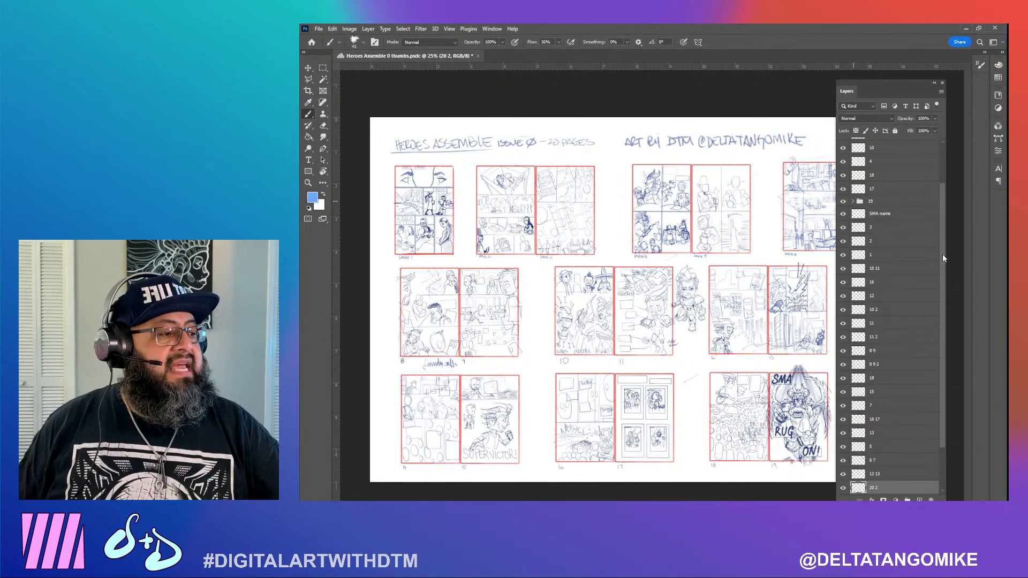
pyautogui.scroll(-1, 942, 254)
pyautogui.scroll(-3, 946, 296)
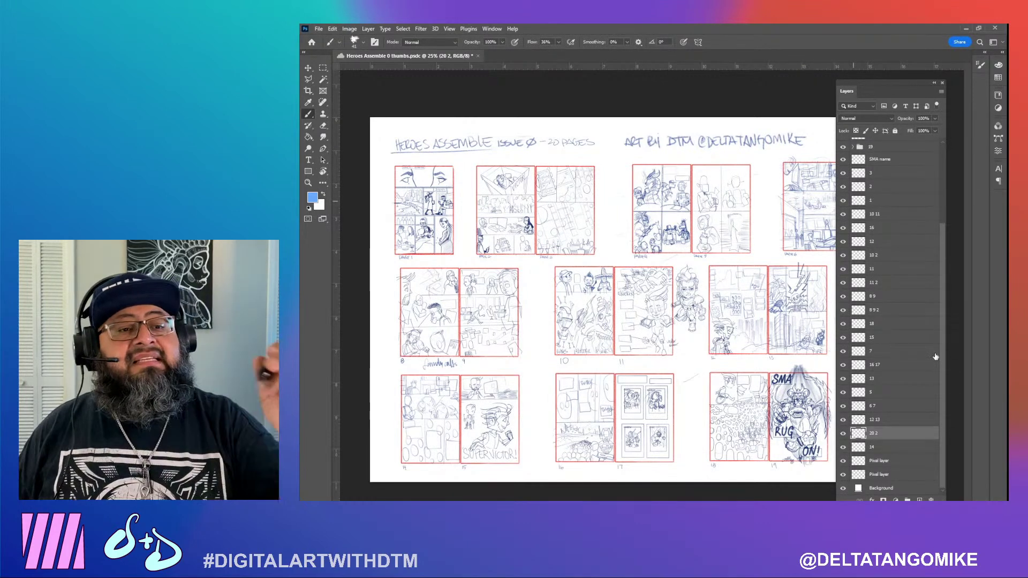
# Save Heroes Assemble 0 thumbs on the computer as a Photoshop file in the Heroes Assembble 0 WIP folder, with Maximize Compatibility enabled
pyautogui.click(319, 29)
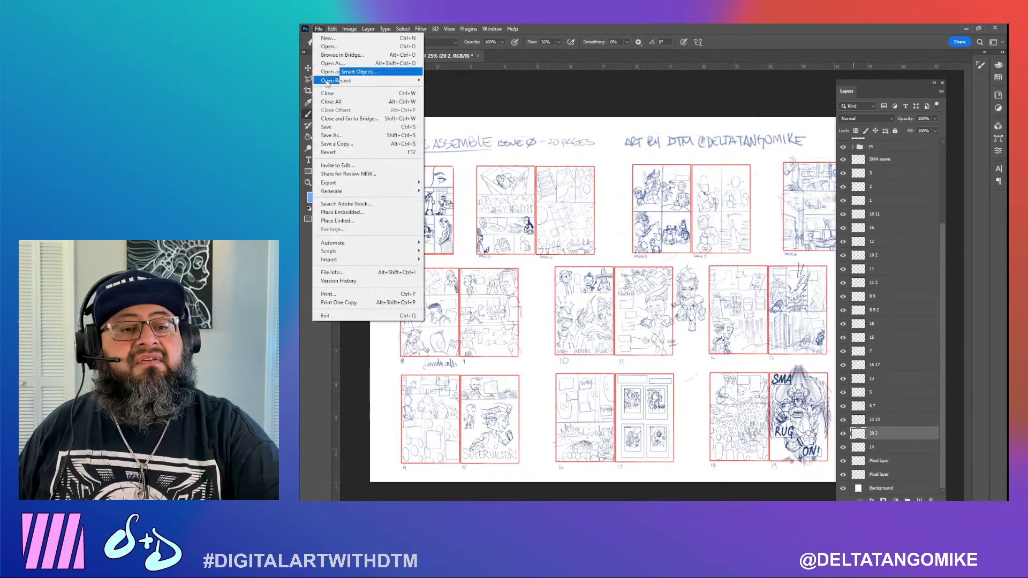
pyautogui.click(336, 130)
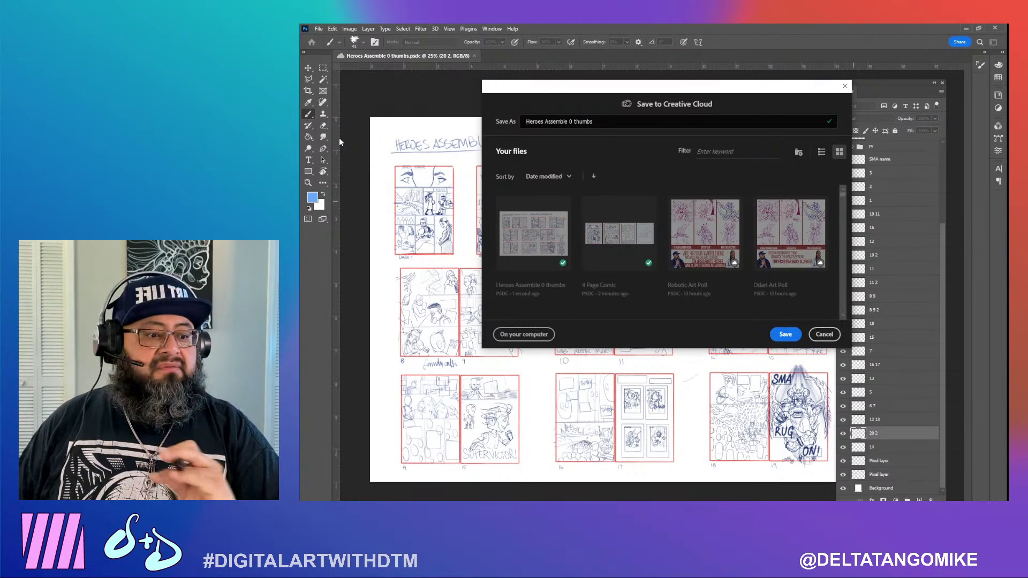
pyautogui.click(538, 335)
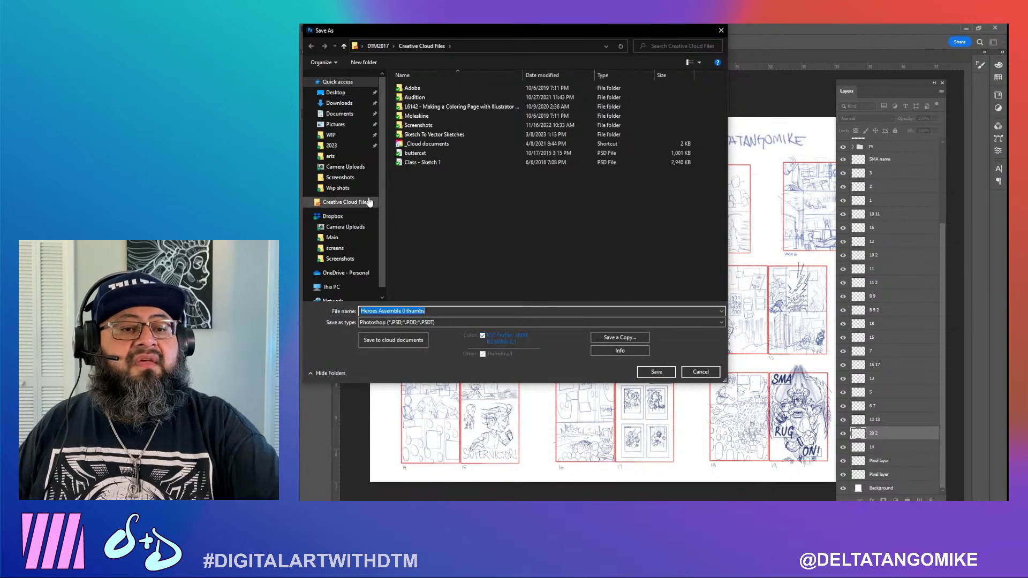
pyautogui.click(348, 135)
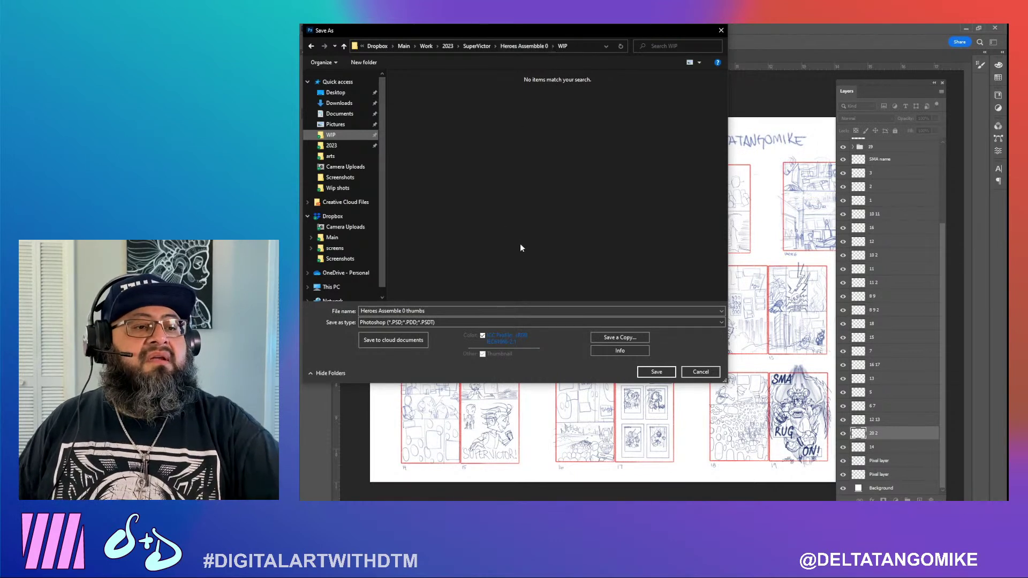
pyautogui.click(526, 46)
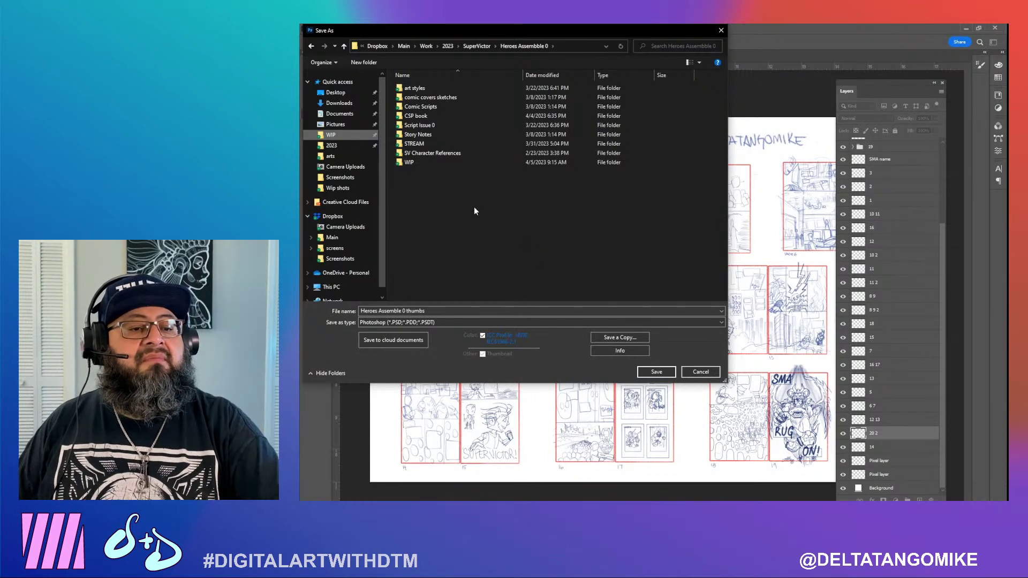
pyautogui.doubleClick(409, 162)
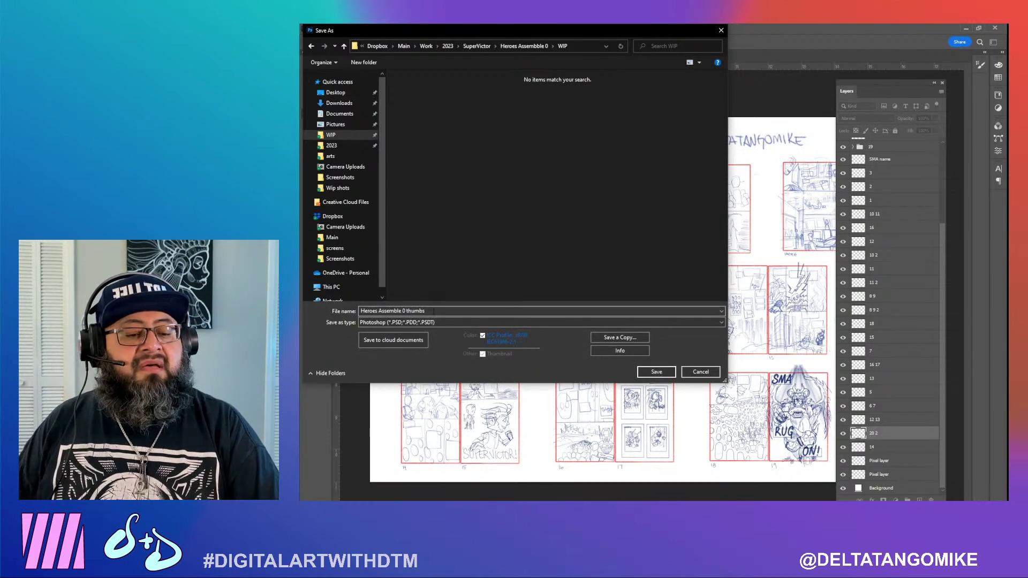
pyautogui.click(656, 372)
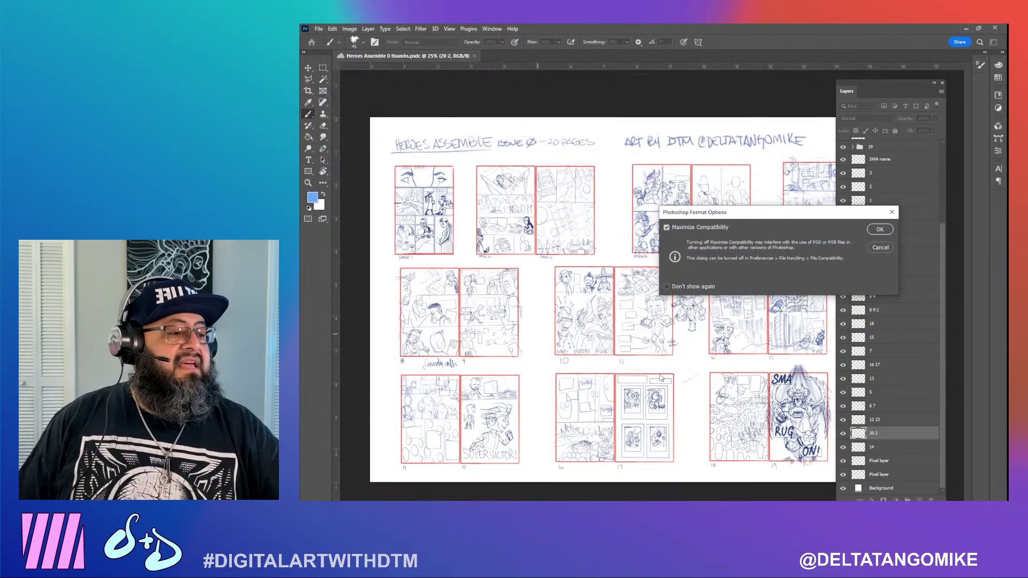
pyautogui.click(880, 231)
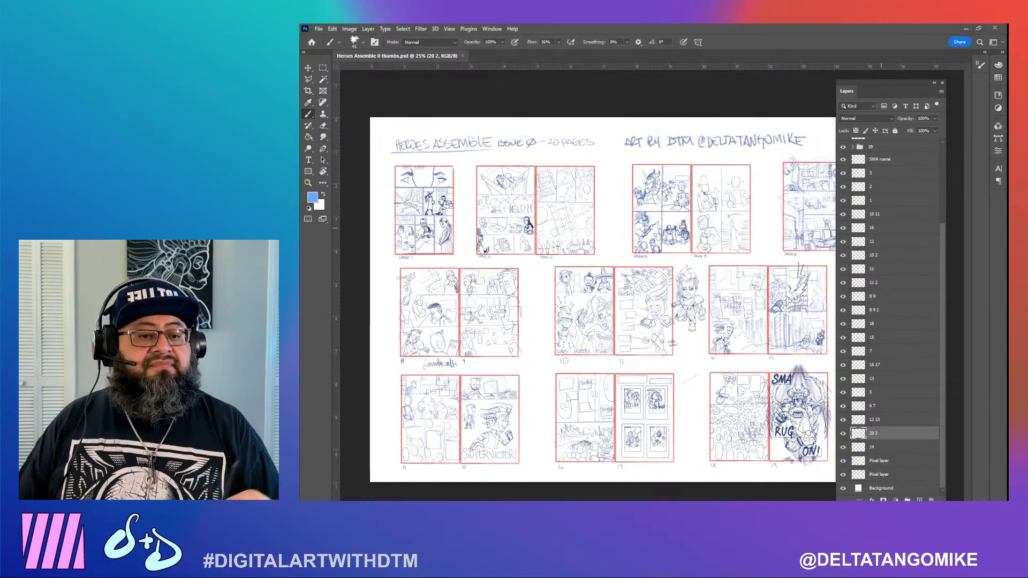
# Switch to File Explorer and open the WIP folder to check for the saved Heroes Assemble 0 thumbs file
pyautogui.press('super+e')
pyautogui.click(391, 204)
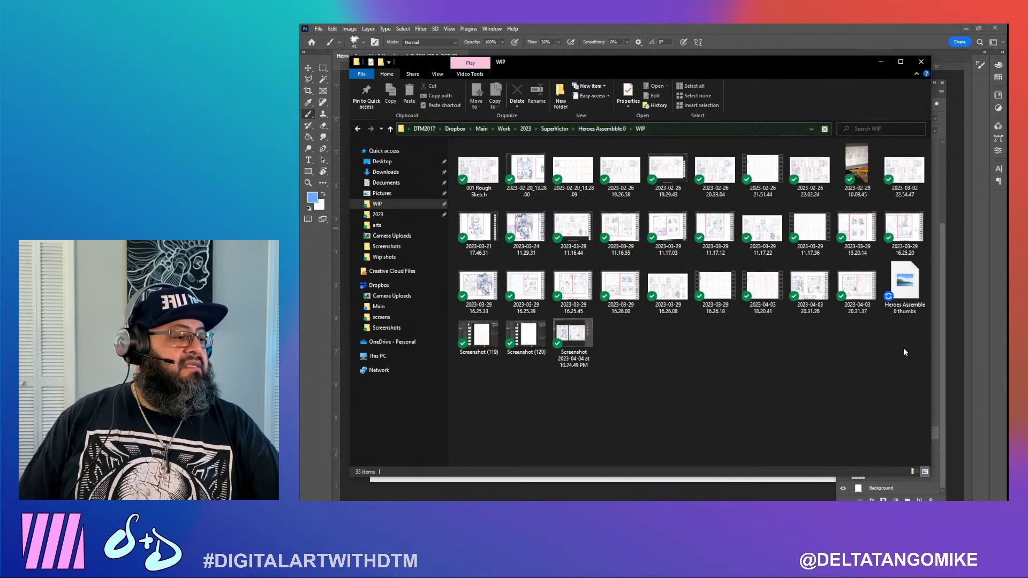
# Check the saved Heroes Assemble 0 thumbs file in the WIP folder and switch back to the thumbnail document in Photoshop
pyautogui.click(906, 303)
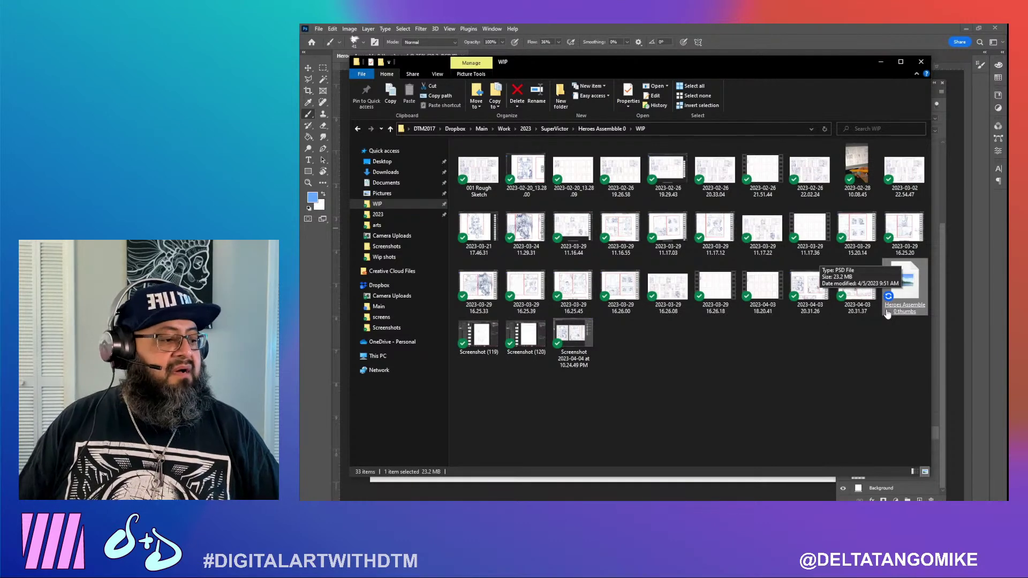
pyautogui.click(872, 404)
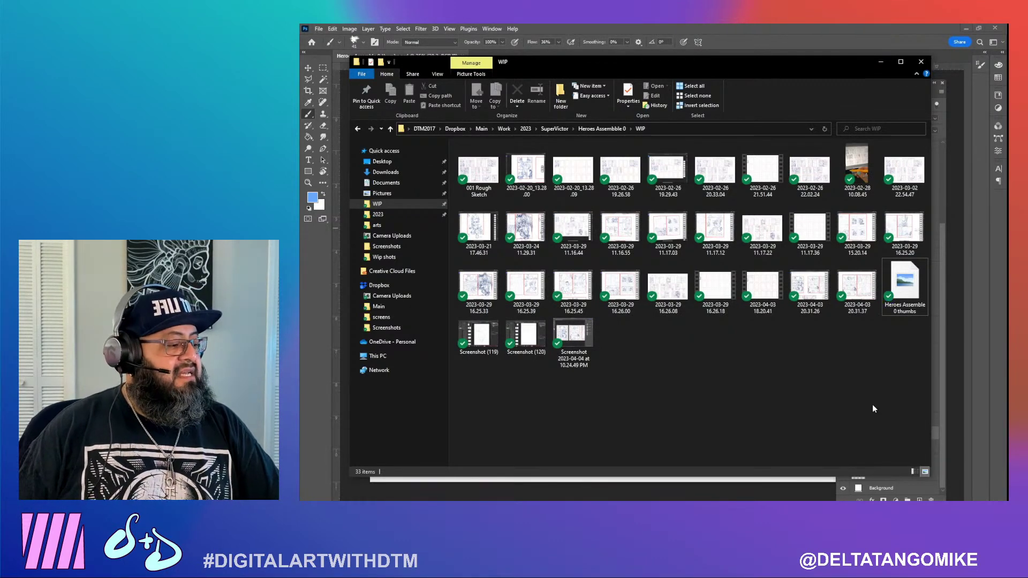
pyautogui.click(984, 414)
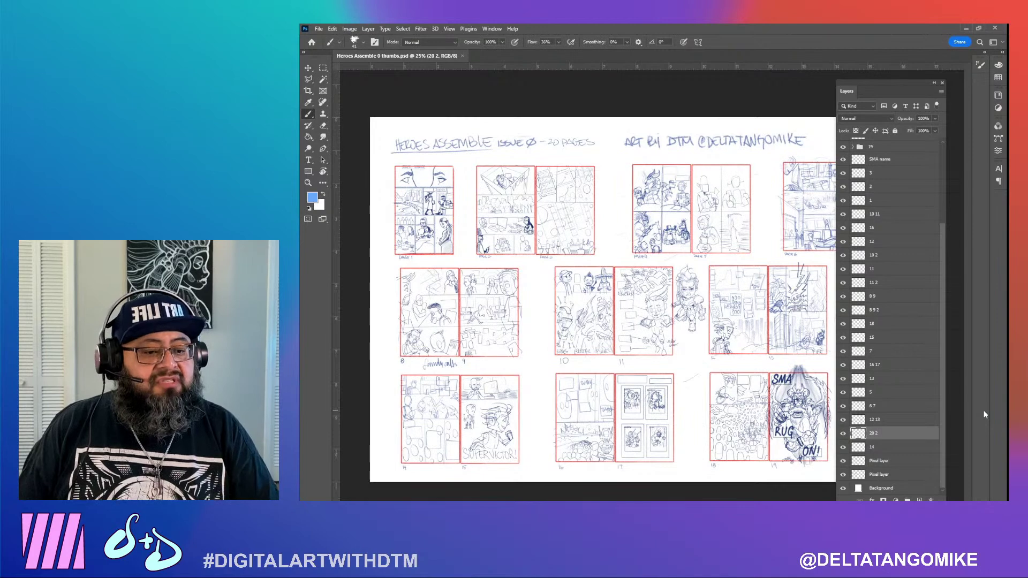
pyautogui.hotkey('alt', 'Tab')
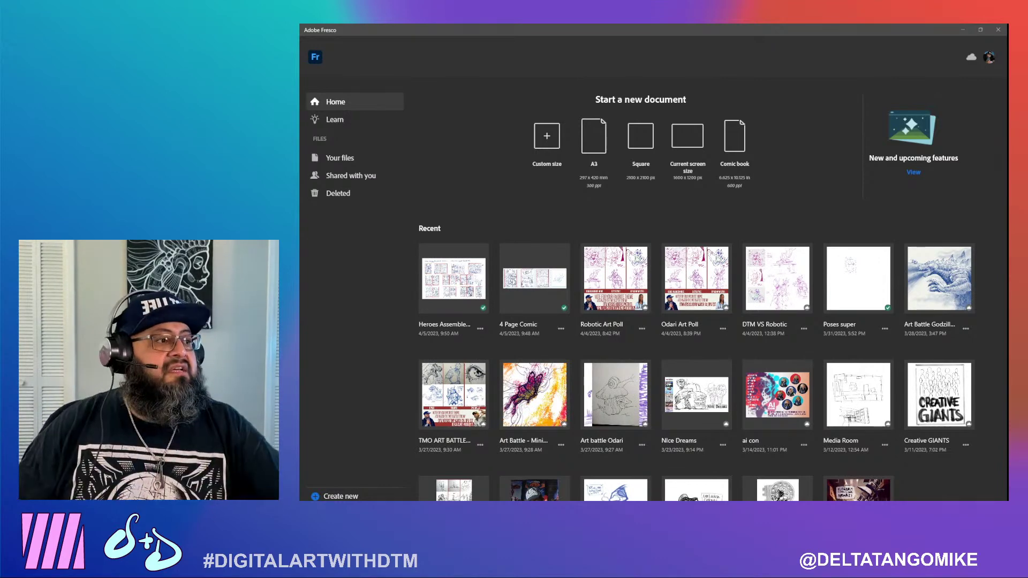
pyautogui.click(962, 31)
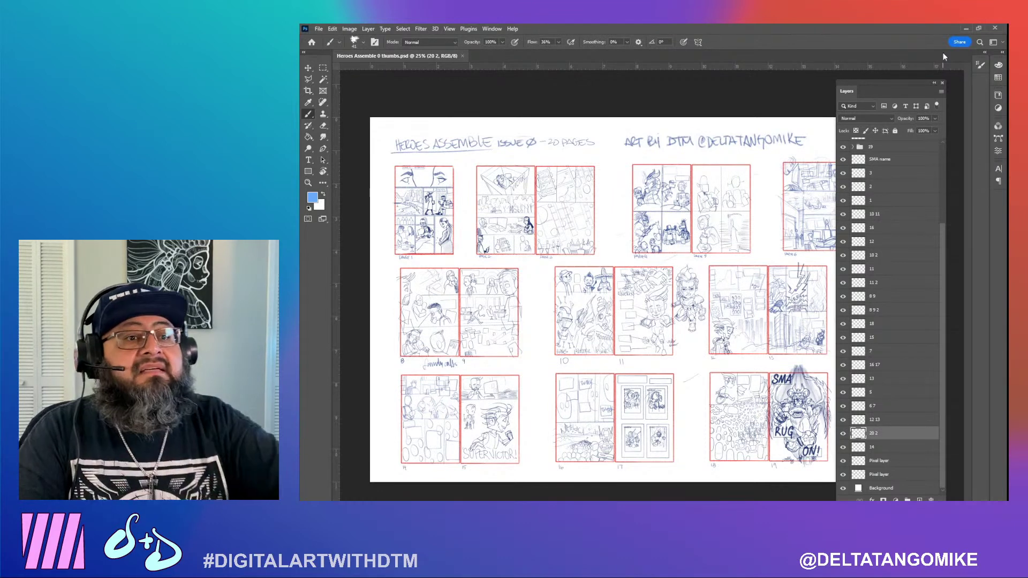
# Resize the thumbnail image to 24 inches wide, using inches as the unit and keeping the 300 pixels/inch resolution
pyautogui.click(349, 29)
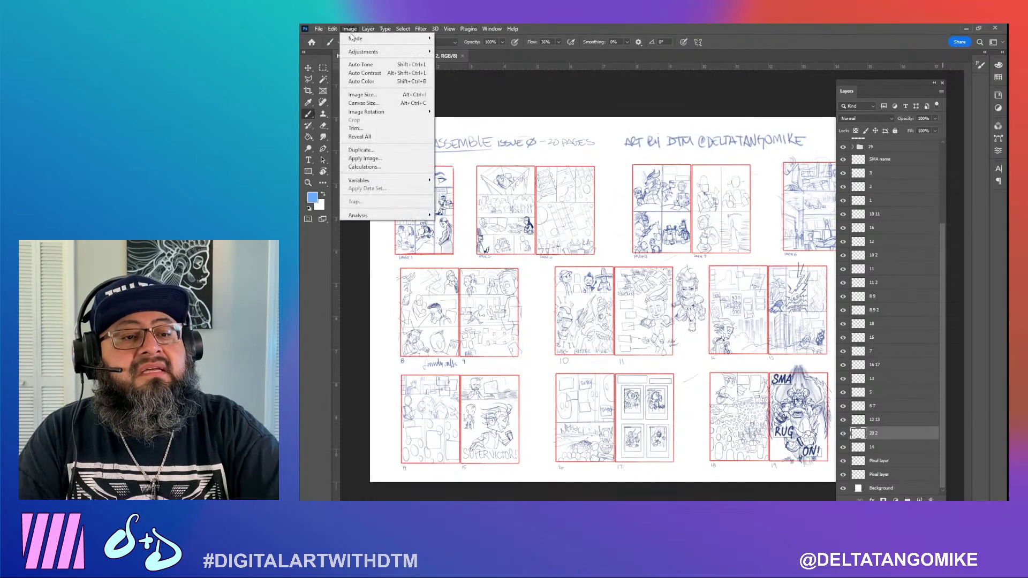
pyautogui.click(362, 95)
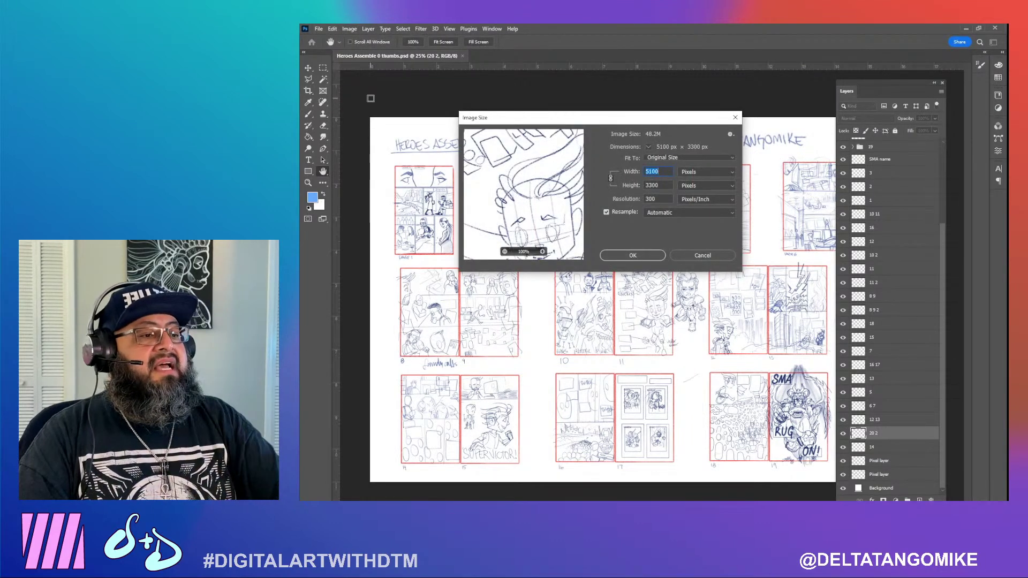
pyautogui.click(707, 172)
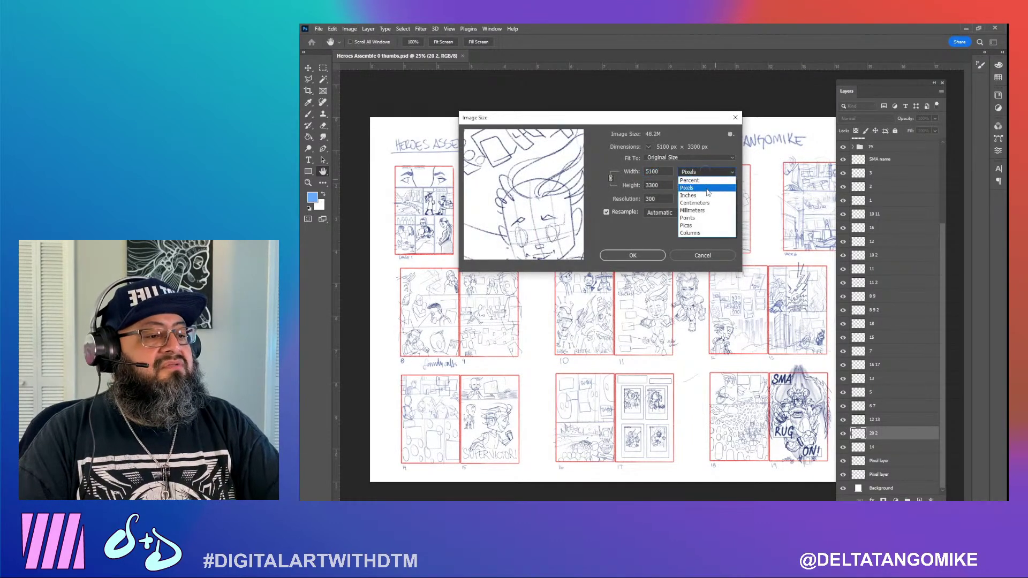
pyautogui.click(709, 196)
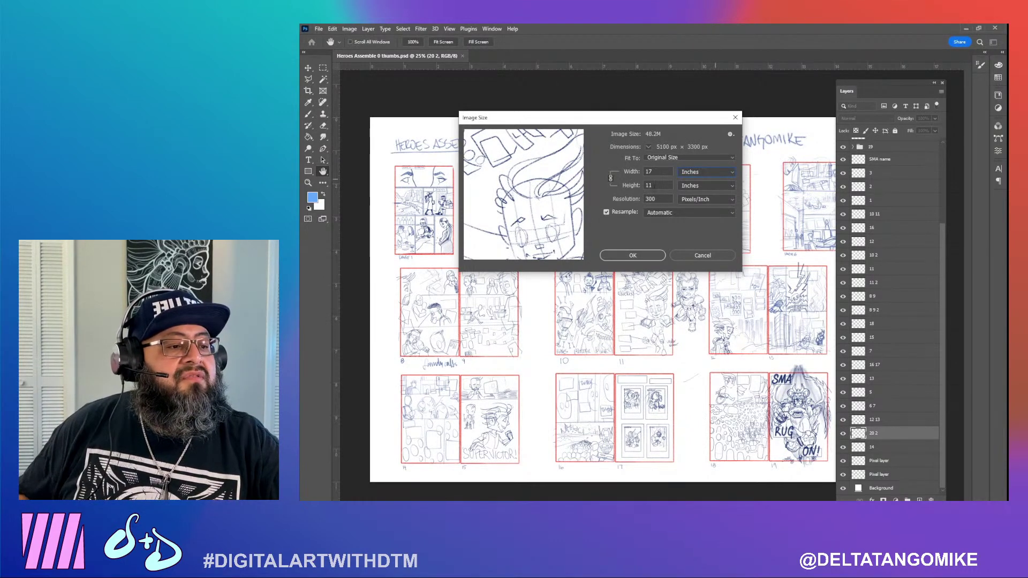
pyautogui.doubleClick(655, 171)
pyautogui.write('2')
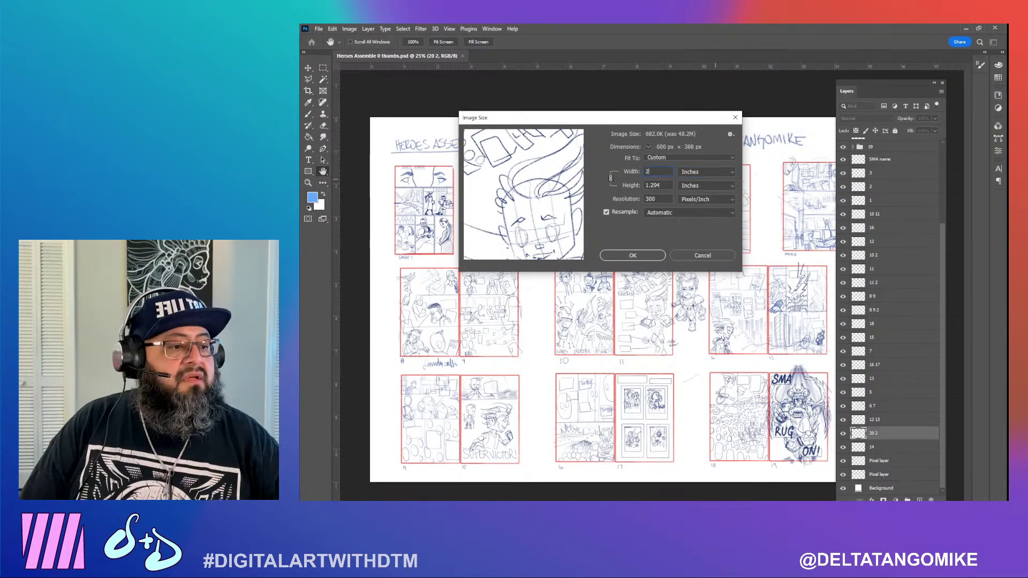
pyautogui.write('4')
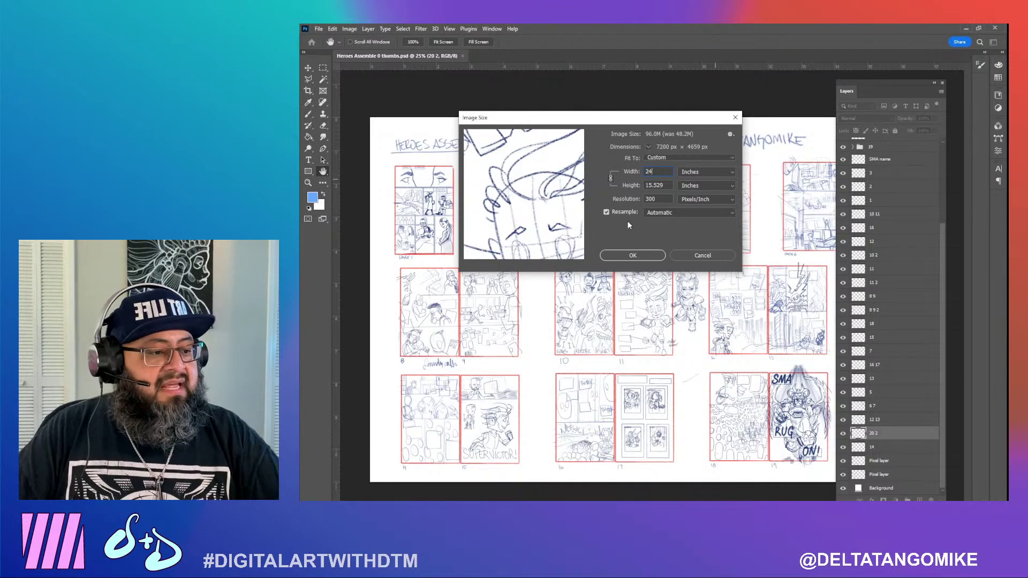
pyautogui.click(633, 255)
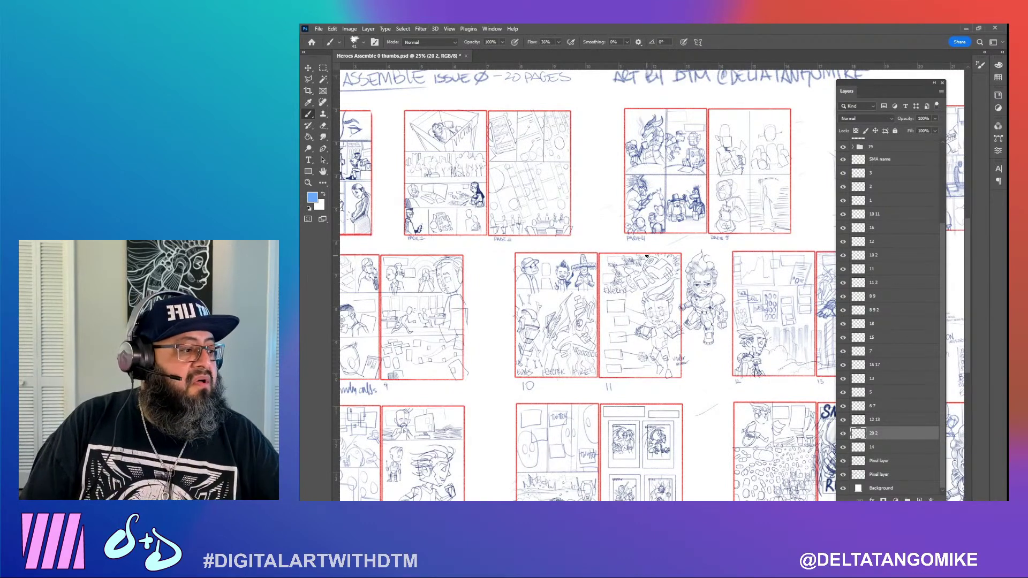
# Inspect the line quality of the enlarged thumbnails up close, from pages 10 and 11 across page 17 to the RUG ON! splash page
pyautogui.scroll(4, 945, 321)
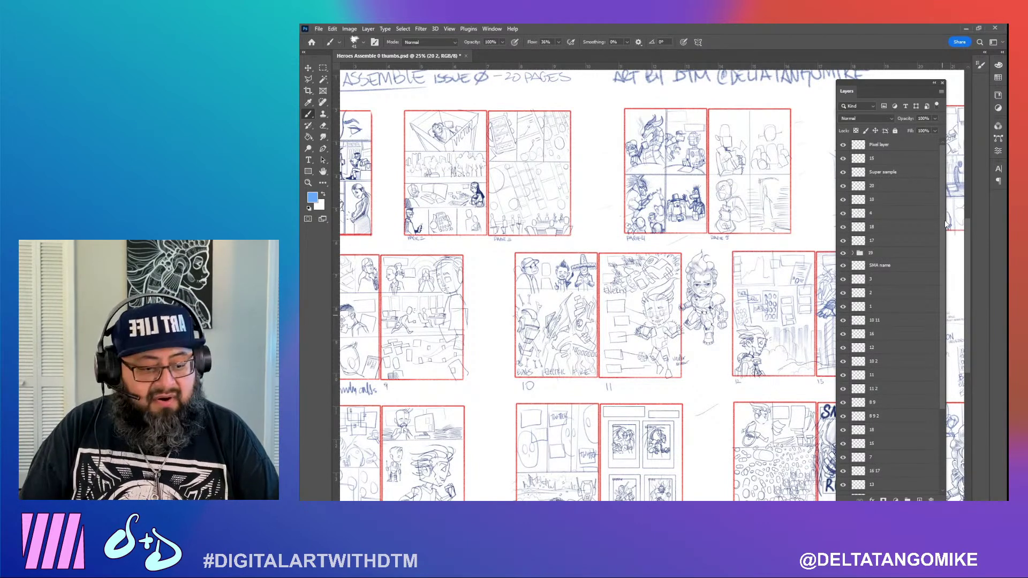
pyautogui.press('z')
pyautogui.moveTo(583, 399)
pyautogui.mouseDown()
pyautogui.moveTo(669, 364)
pyautogui.moveTo(667, 323)
pyautogui.mouseUp()
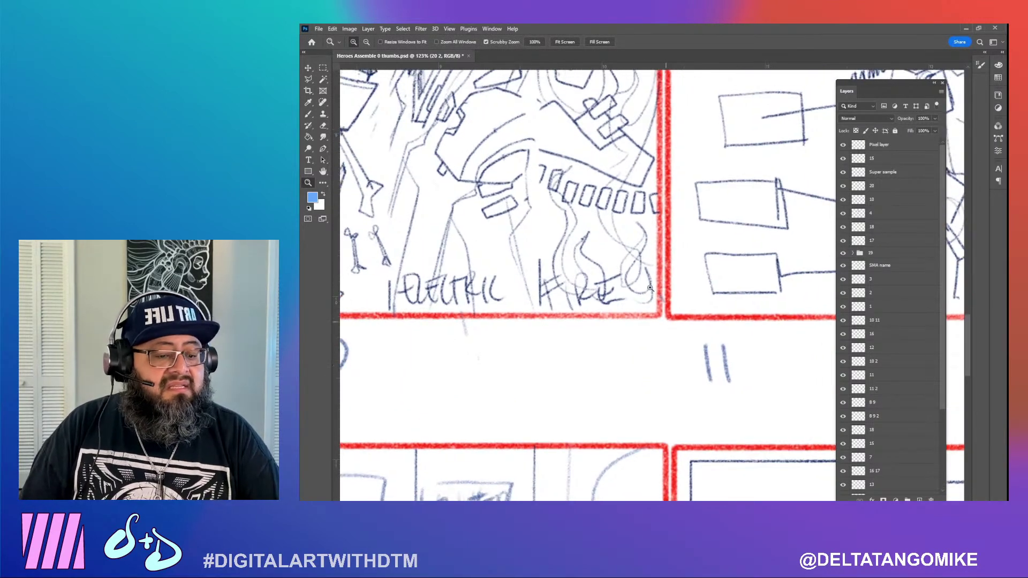
pyautogui.moveTo(658, 445); pyautogui.dragTo(711, 278)
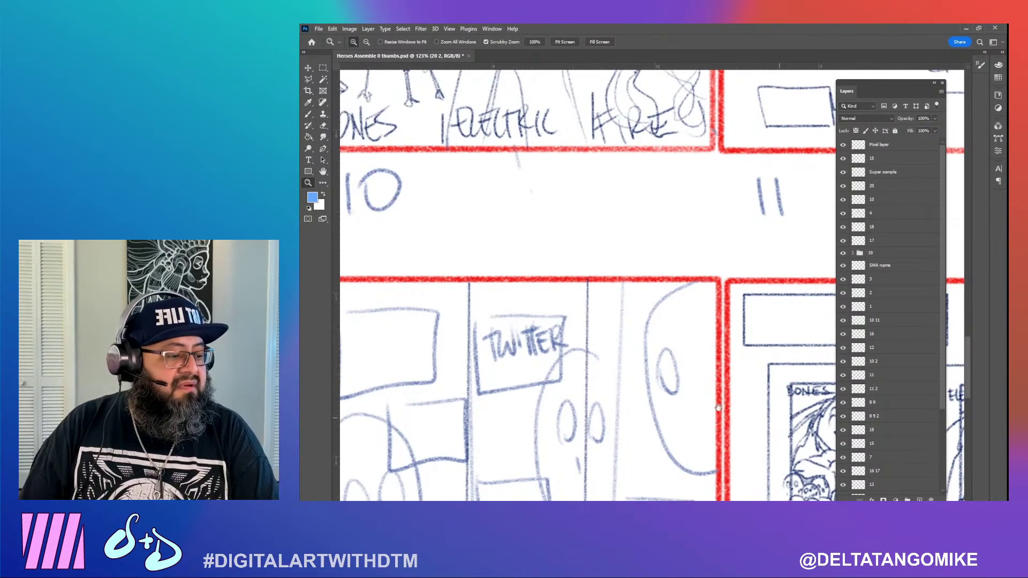
pyautogui.moveTo(652, 381); pyautogui.dragTo(486, 349)
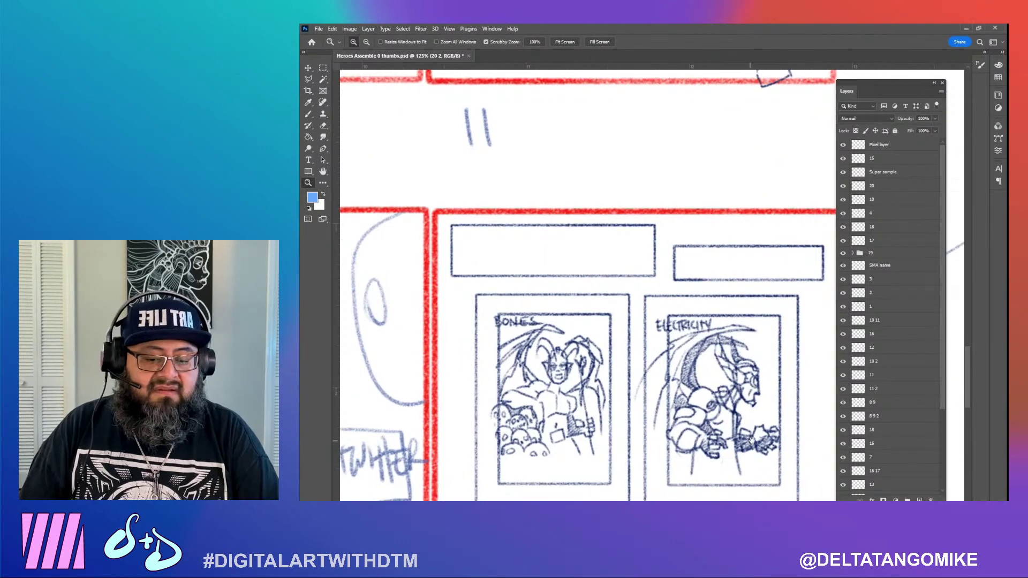
pyautogui.moveTo(561, 337); pyautogui.dragTo(444, 278)
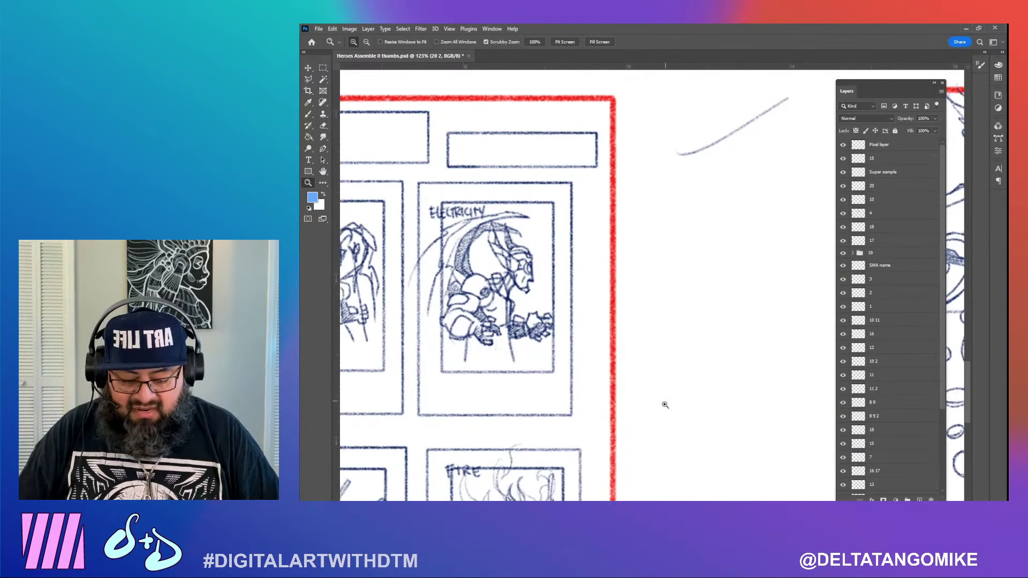
pyautogui.keyDown('alt'); pyautogui.click(667, 405); pyautogui.keyUp('alt')
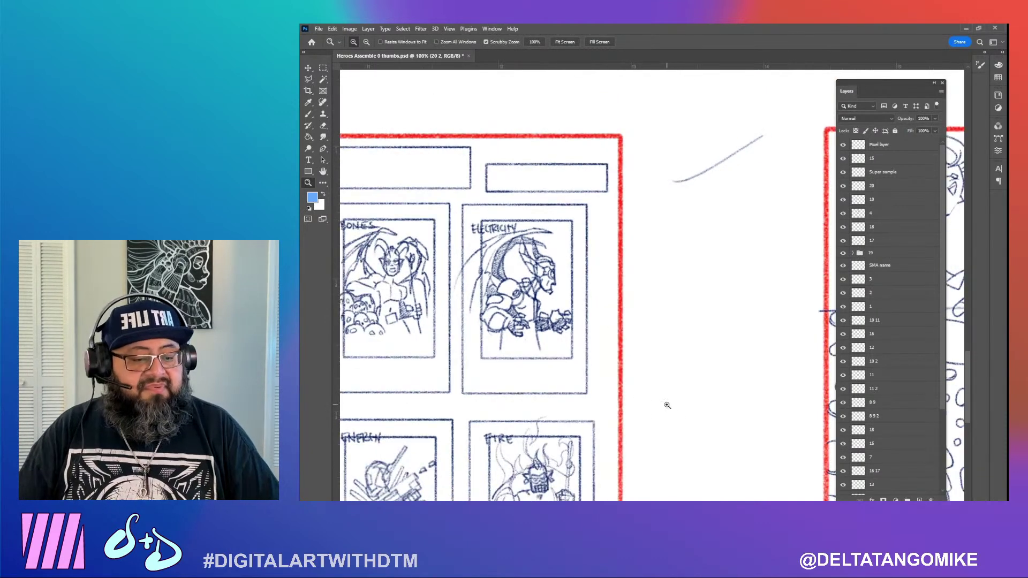
pyautogui.moveTo(652, 411); pyautogui.dragTo(513, 395)
pyautogui.moveTo(684, 391); pyautogui.dragTo(536, 289)
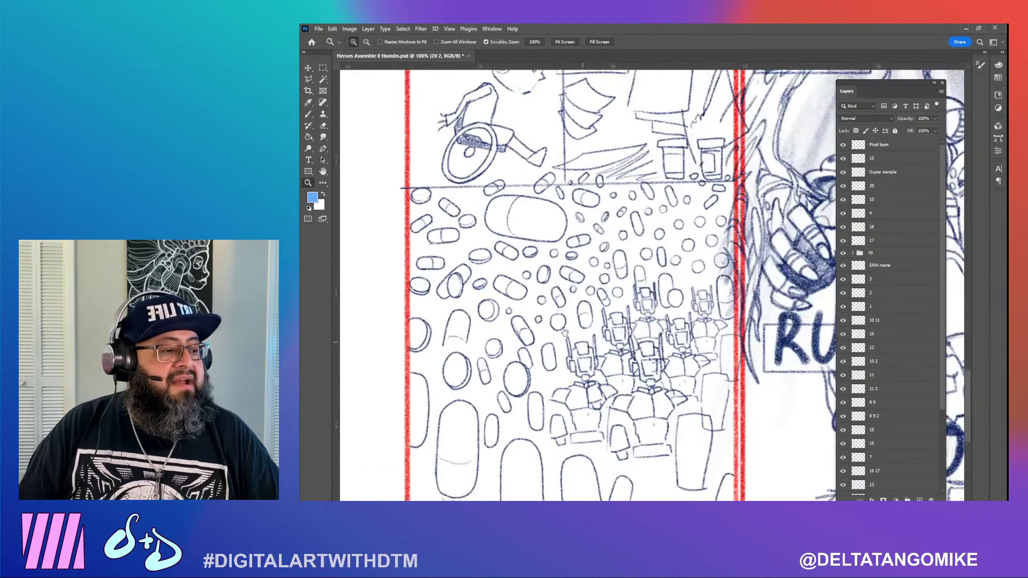
pyautogui.moveTo(772, 446); pyautogui.dragTo(601, 461)
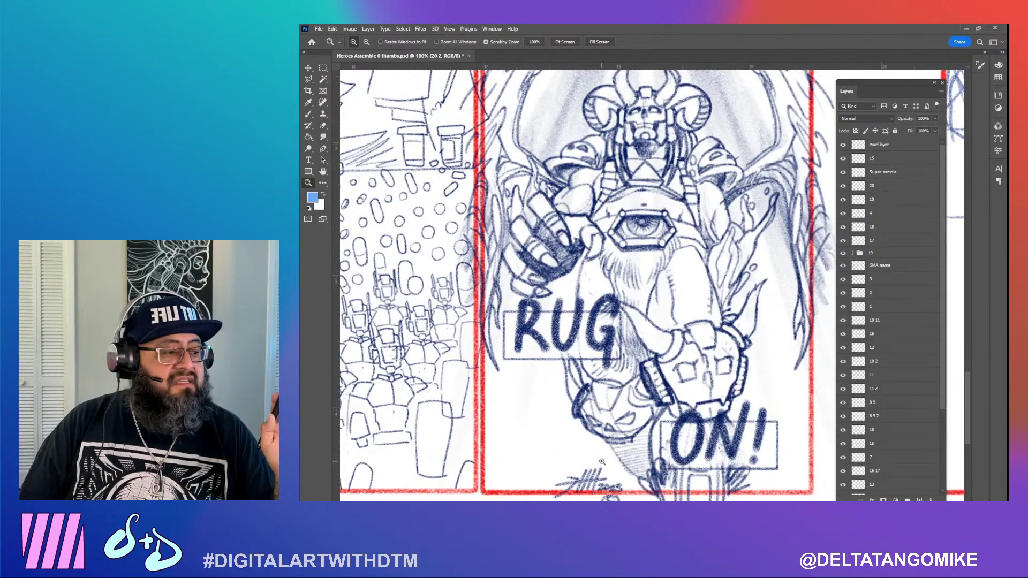
# Merge all visible layers of the thumbnail document into one, fit the sheet to the window, and save the file
pyautogui.click(941, 91)
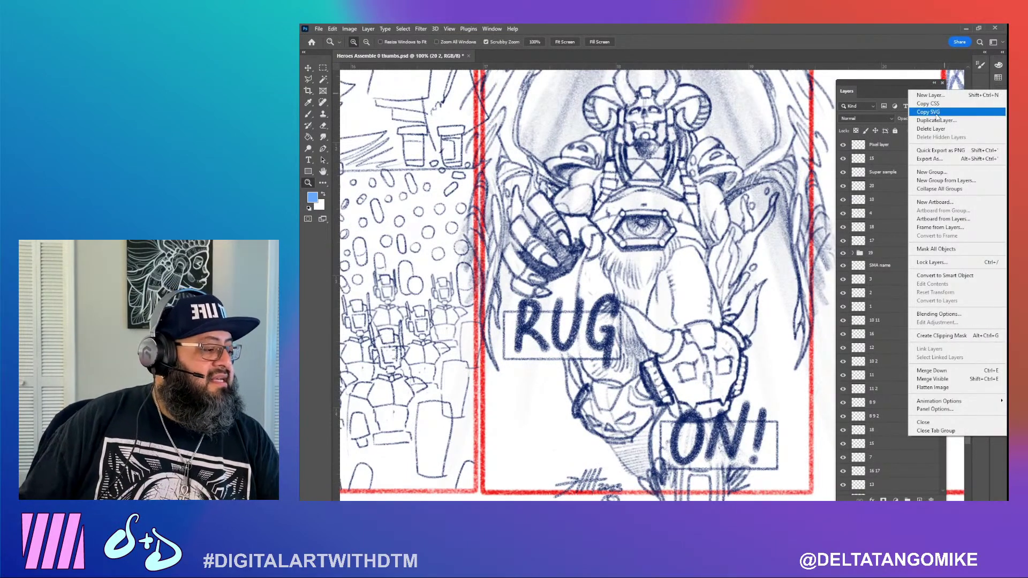
pyautogui.click(950, 379)
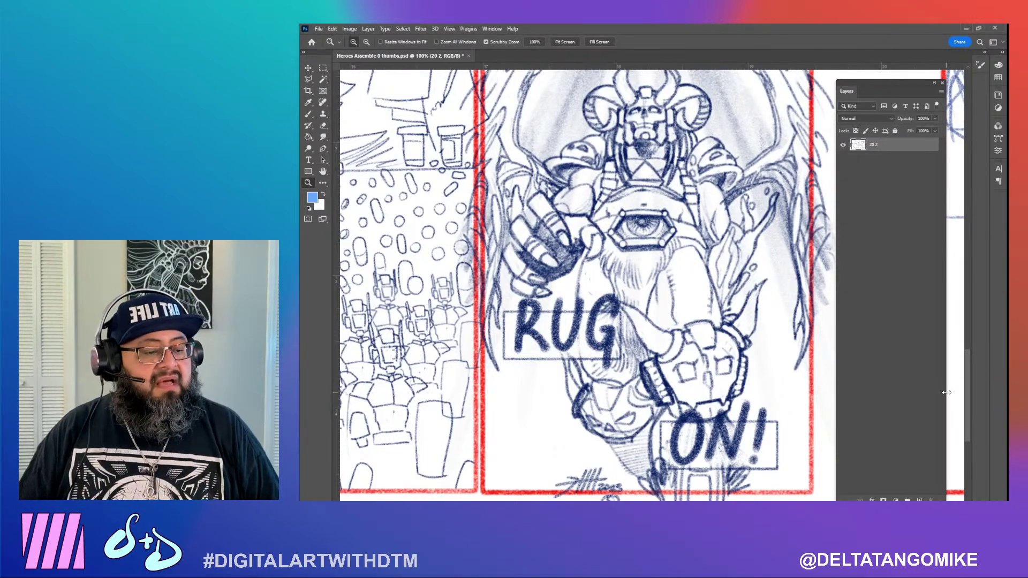
pyautogui.hotkey('ctrl', '0')
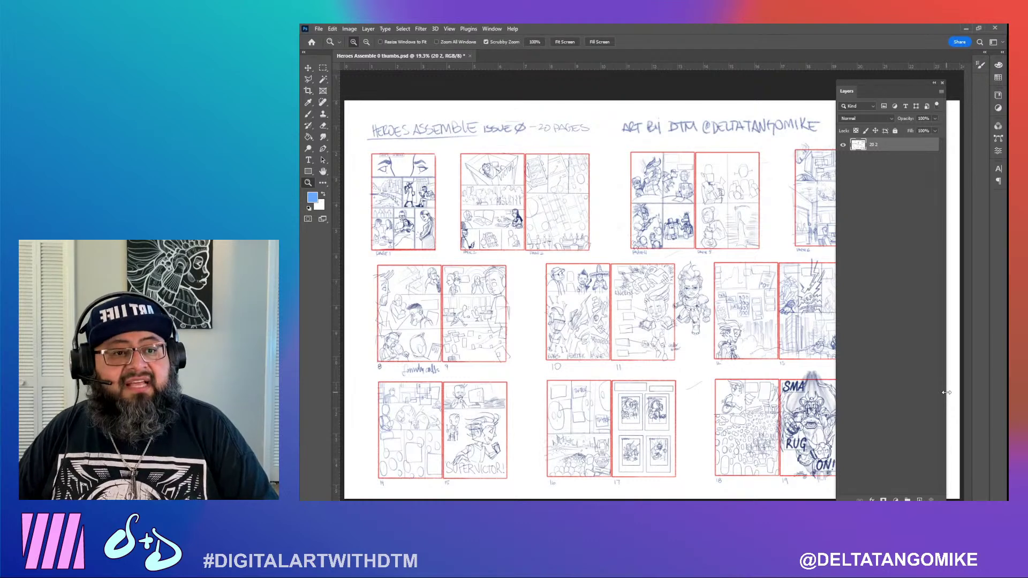
pyautogui.hotkey('ctrl', 's')
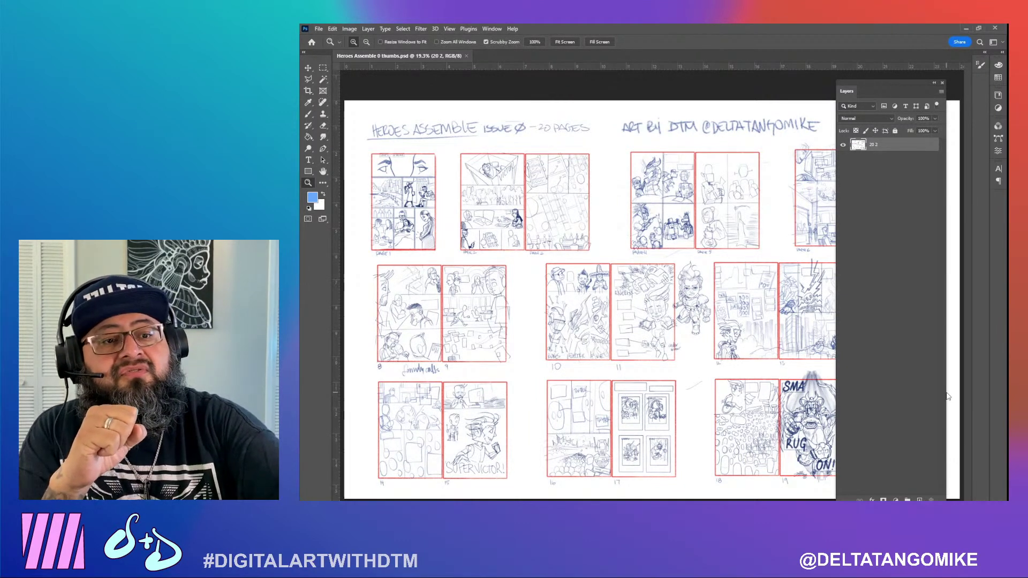
# Activate the Move tool and bring up the dialog for opening another file
pyautogui.click(308, 68)
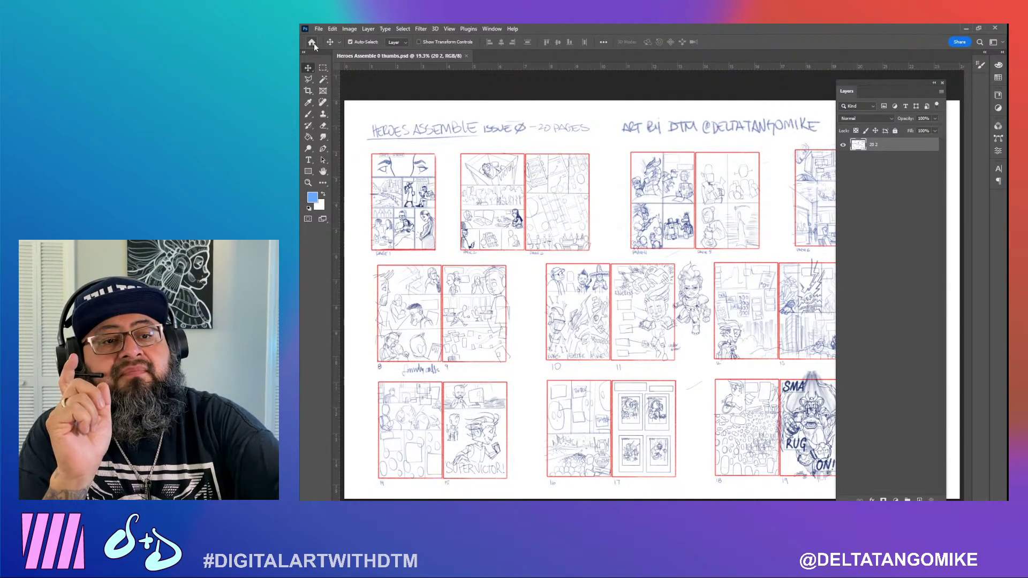
pyautogui.click(319, 29)
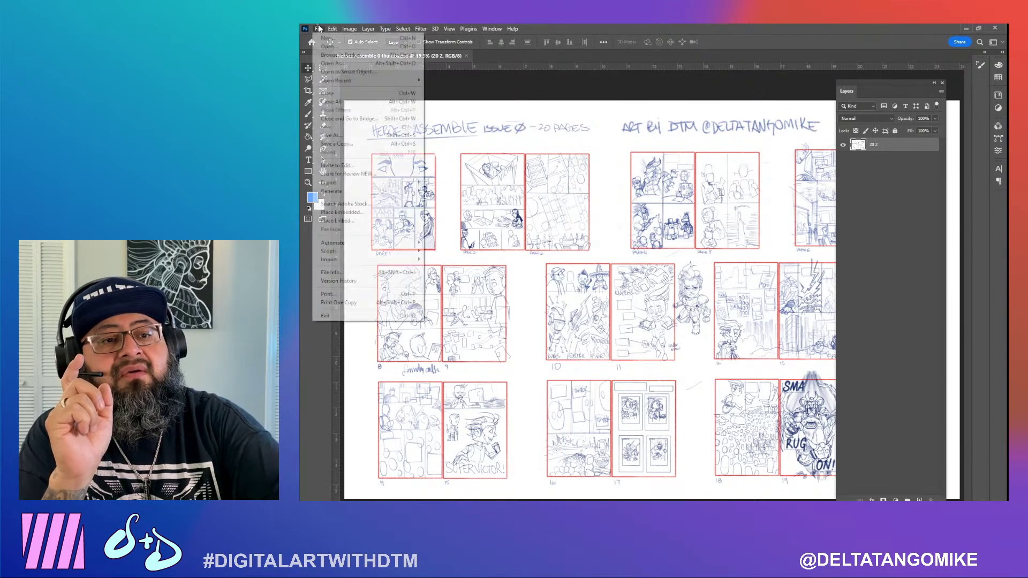
pyautogui.click(340, 48)
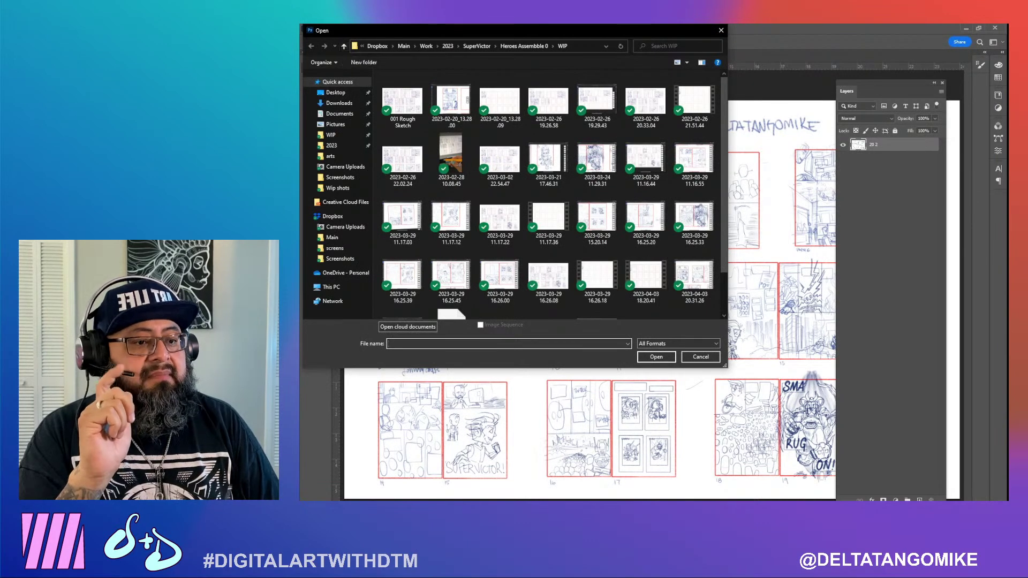
# Switch to File Explorer and look through the Comic Pages and comic art resources folders under 2023 for the US 2010_comic_template file
pyautogui.hotkey('alt', 'Tab')
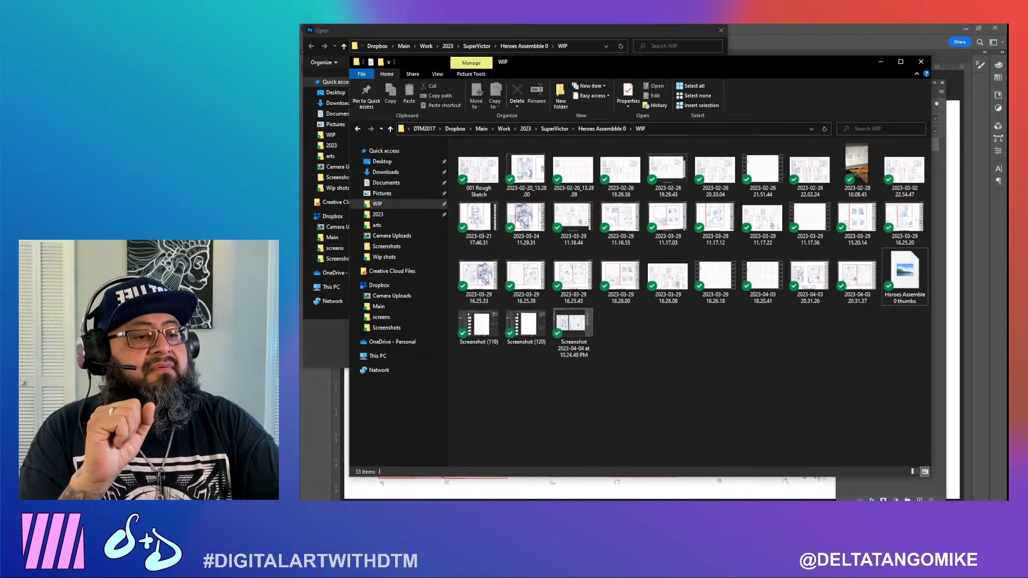
pyautogui.click(525, 129)
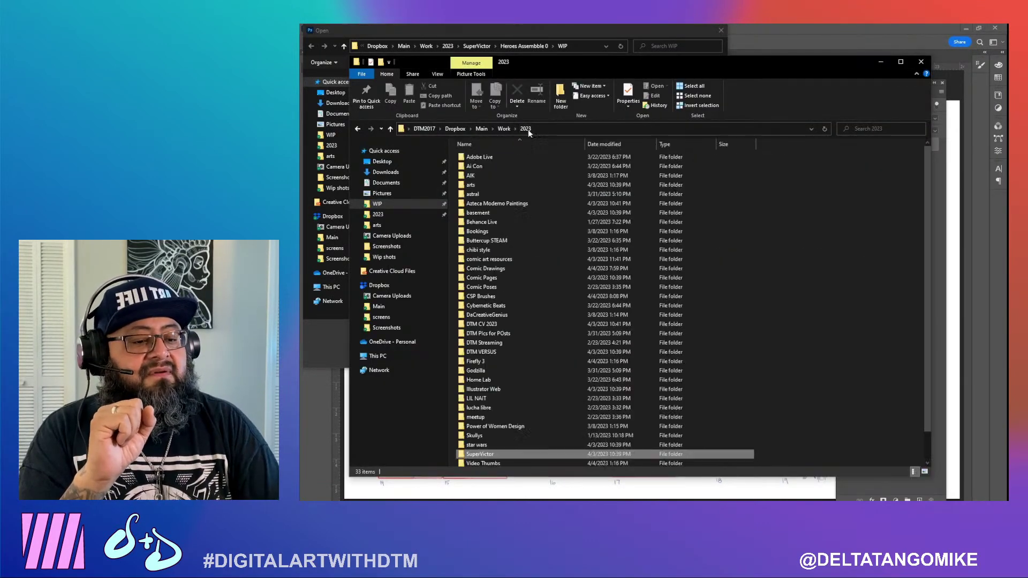
pyautogui.click(504, 282)
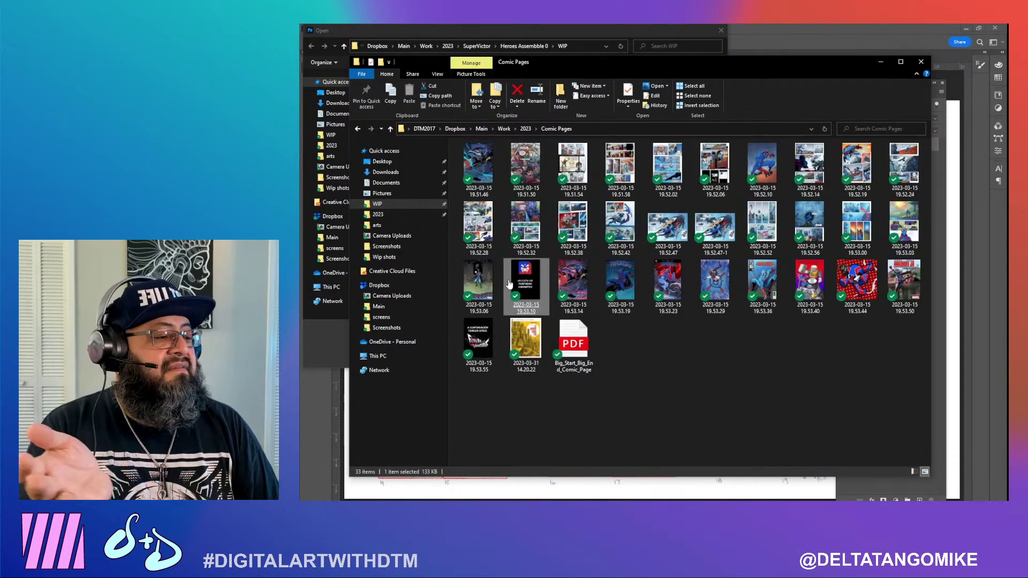
pyautogui.click(798, 399)
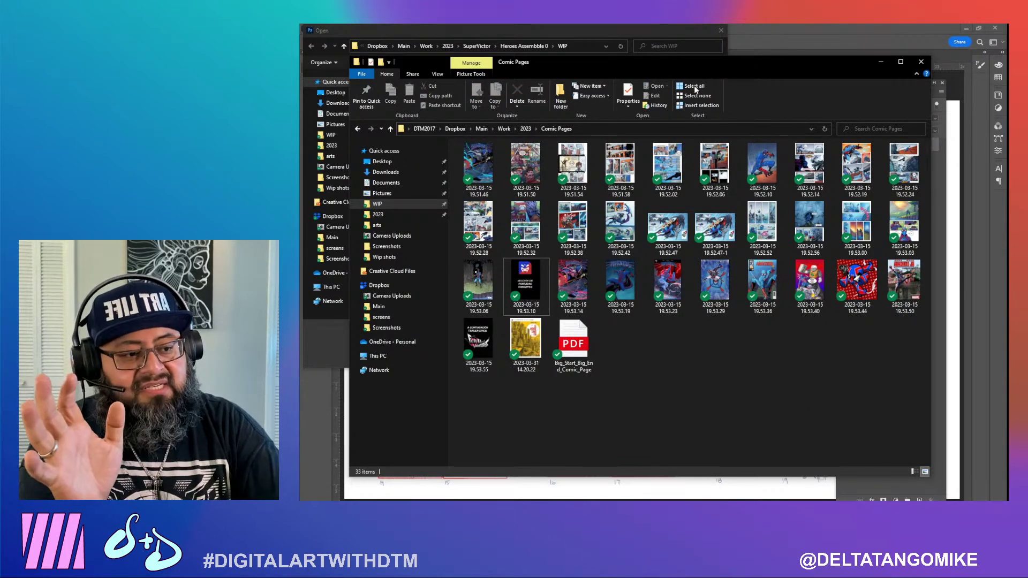
pyautogui.click(526, 129)
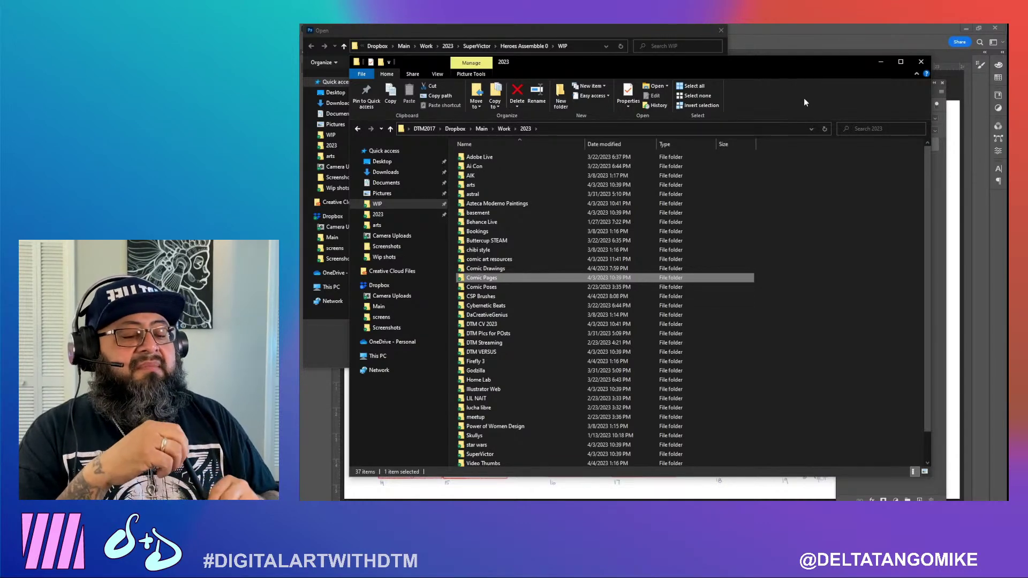
pyautogui.doubleClick(501, 259)
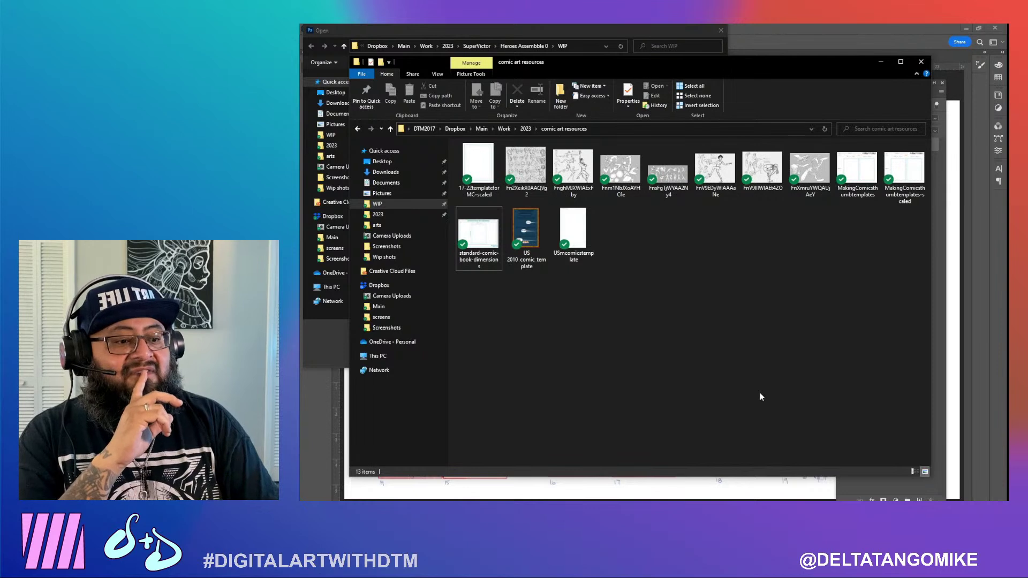
pyautogui.click(527, 244)
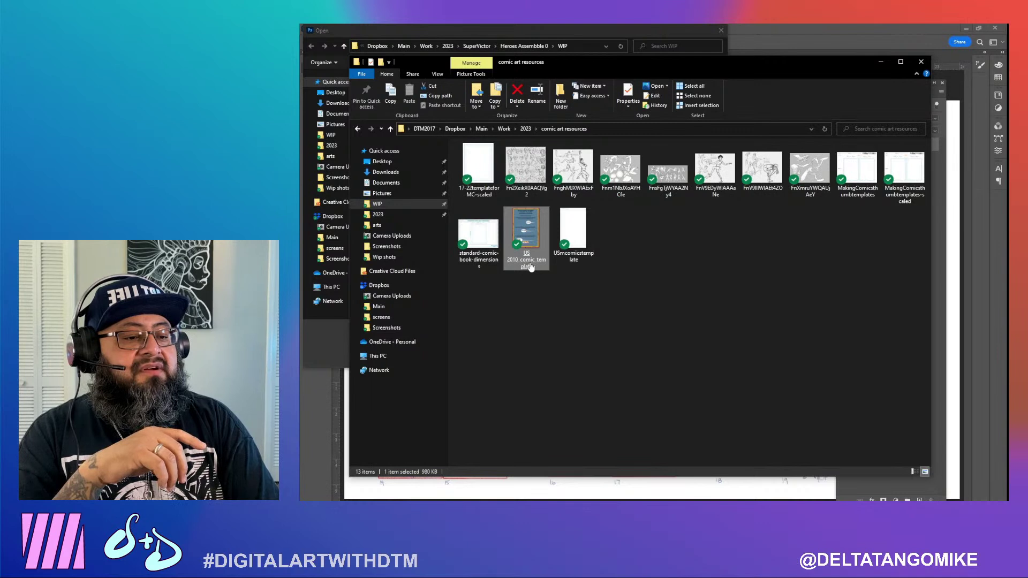
# Return to Photoshop's Open dialog and open US 2010_comic_template from the comic art resources folder under 2023
pyautogui.click(331, 343)
pyautogui.click(447, 46)
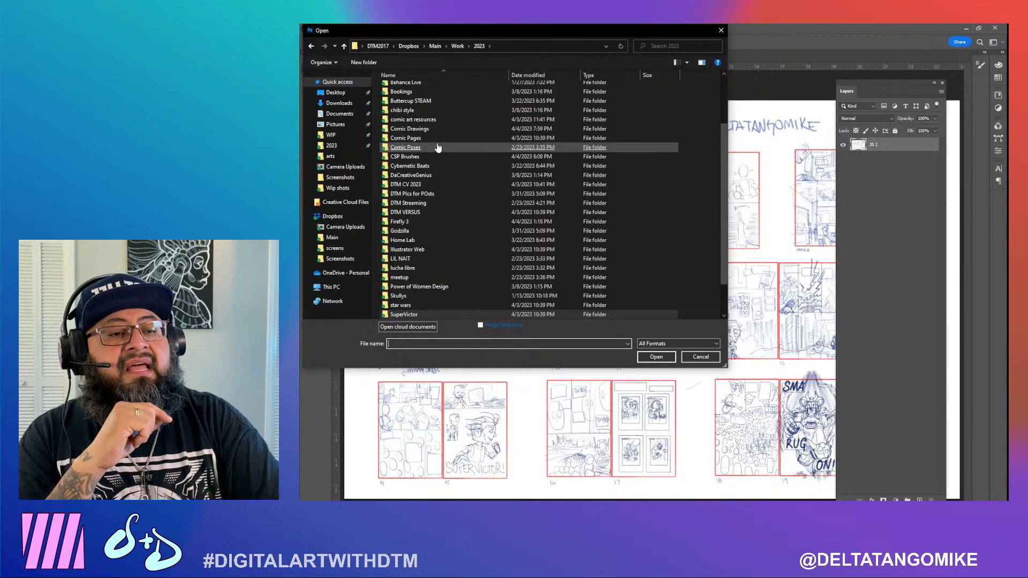
pyautogui.doubleClick(437, 120)
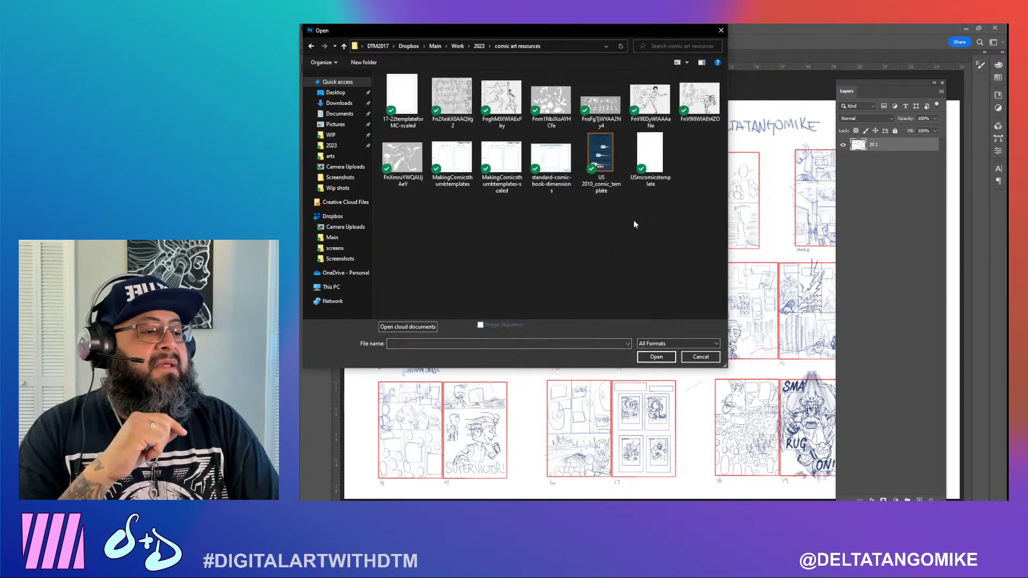
pyautogui.click(656, 170)
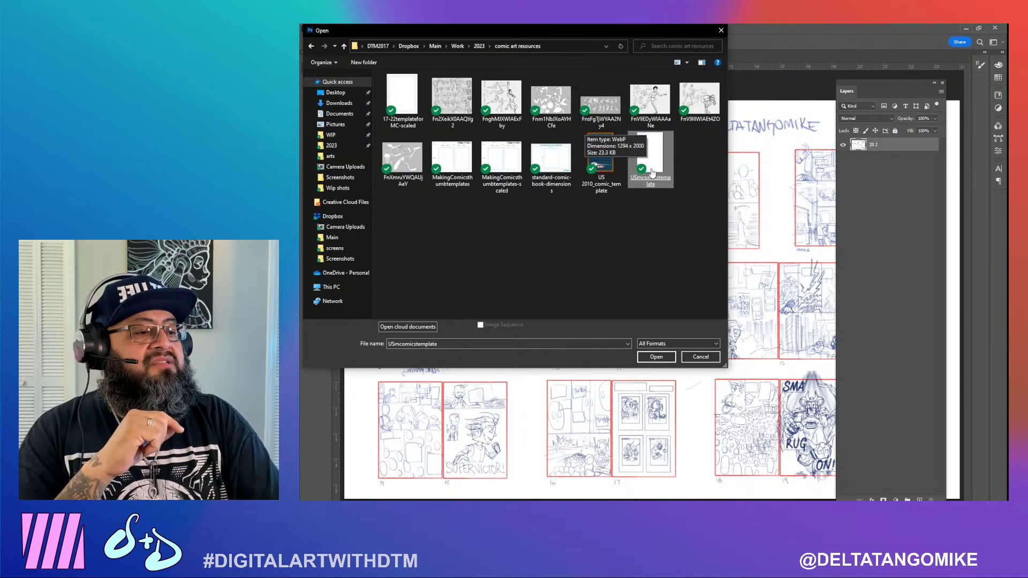
pyautogui.click(601, 180)
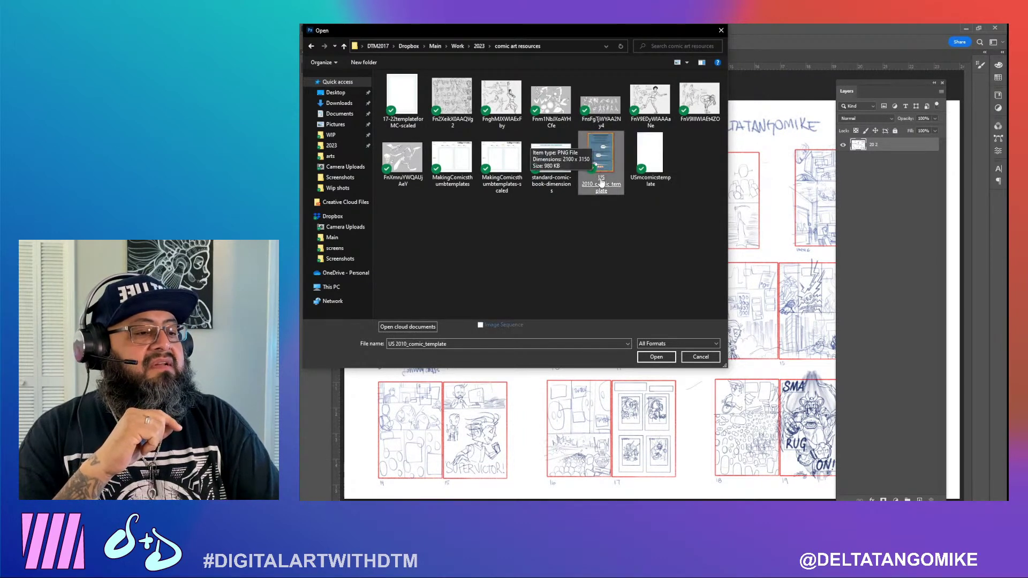
pyautogui.doubleClick(601, 183)
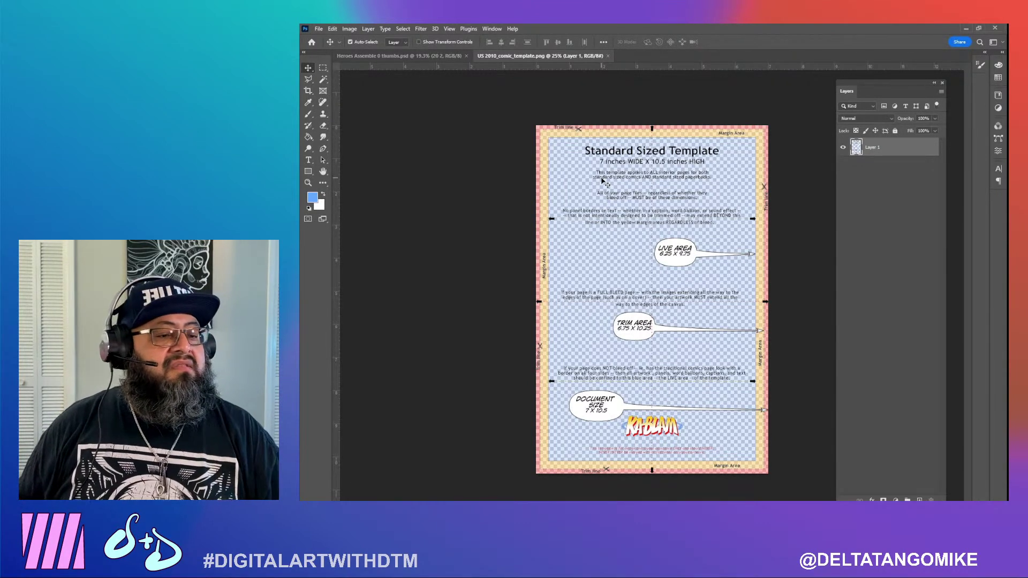
# Draw a white rectangle covering the whole comic template page and place its layer beneath the template layer as a backing
pyautogui.click(323, 195)
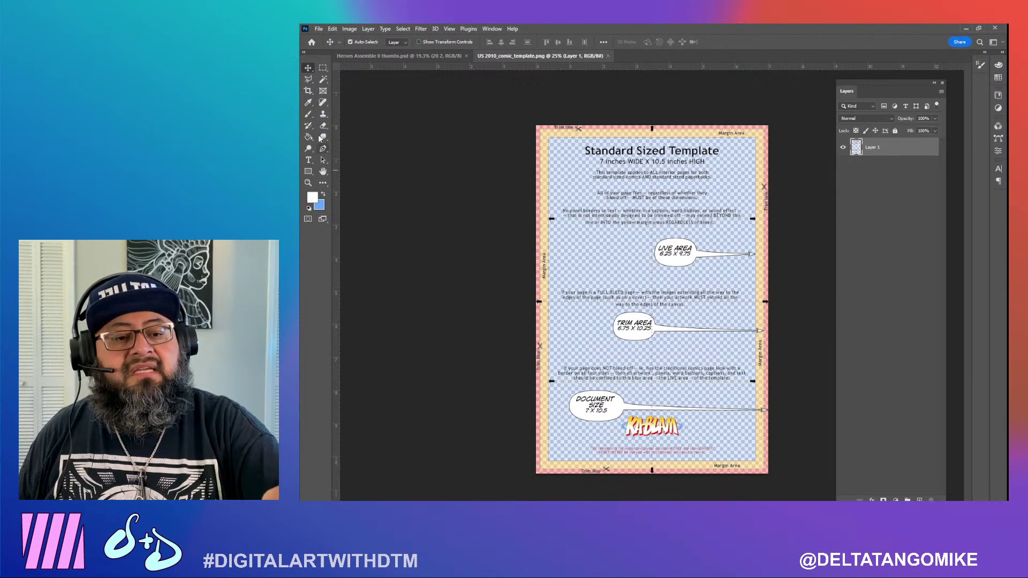
pyautogui.click(311, 174)
pyautogui.click(342, 169)
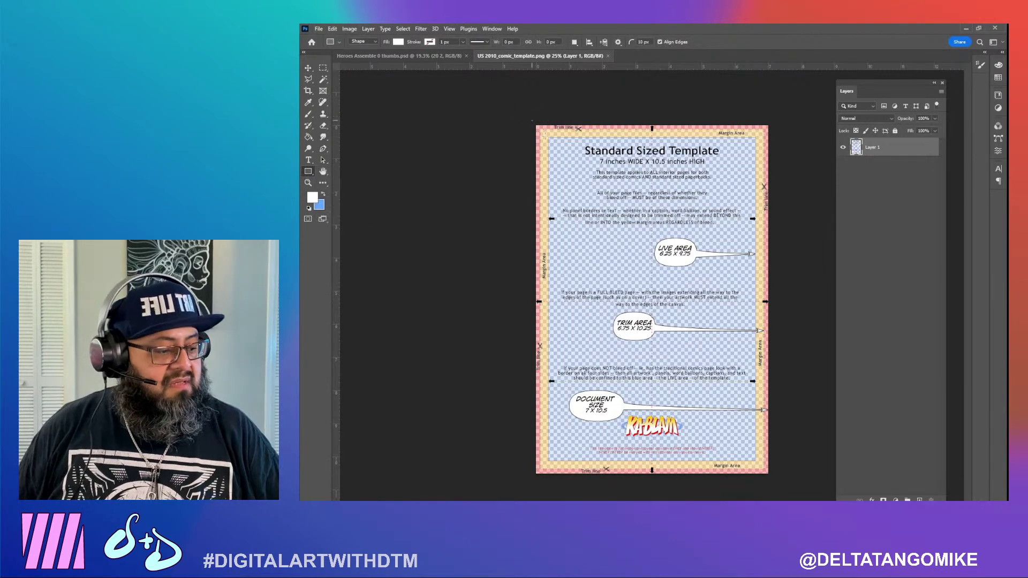
pyautogui.moveTo(533, 121); pyautogui.dragTo(770, 481)
pyautogui.press('v')
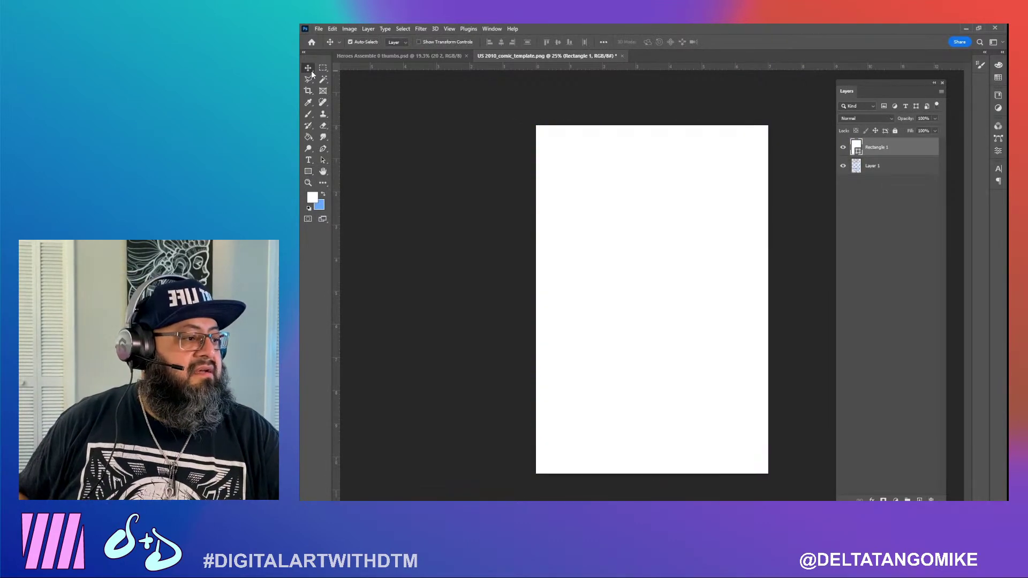
pyautogui.moveTo(907, 150); pyautogui.dragTo(904, 182)
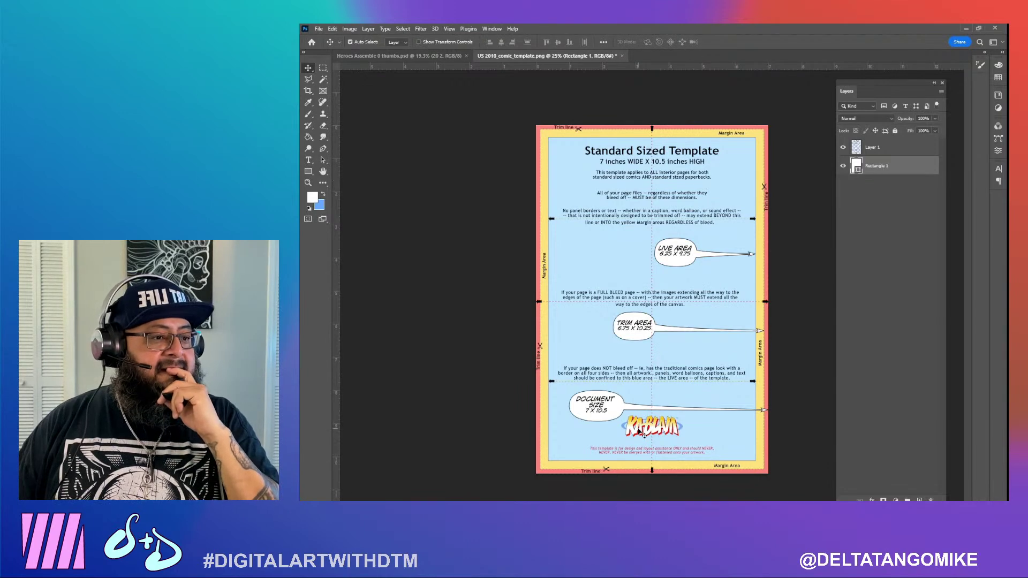
# Check the template's dimensions and resolution in Image Size, leaving the settings as they are
pyautogui.click(349, 29)
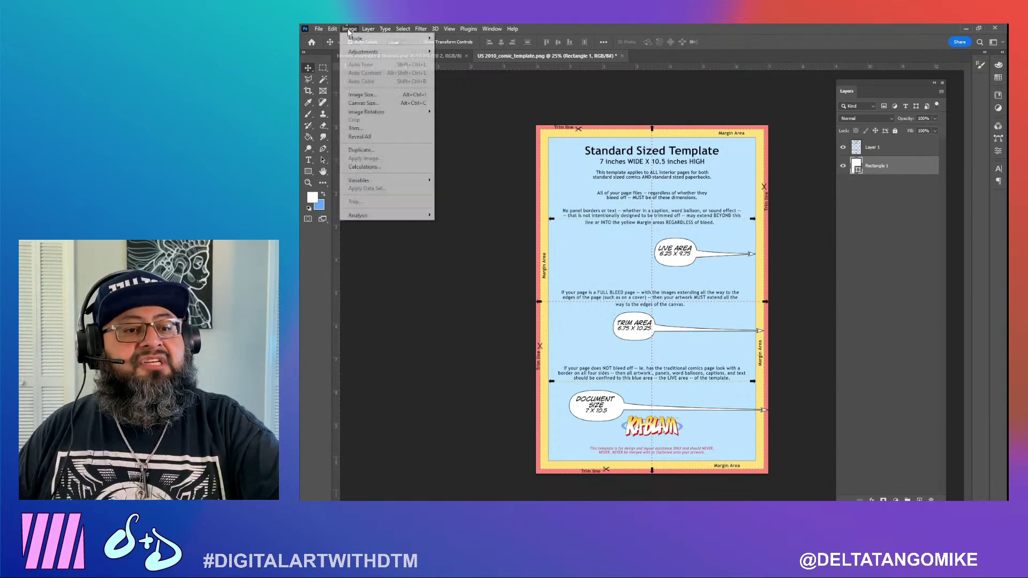
pyautogui.click(367, 94)
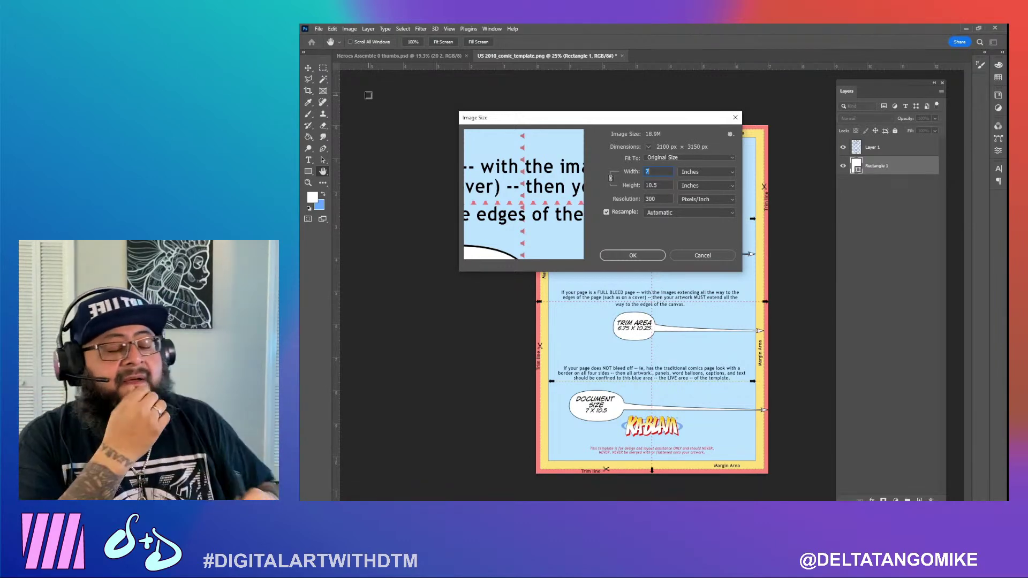
pyautogui.click(719, 257)
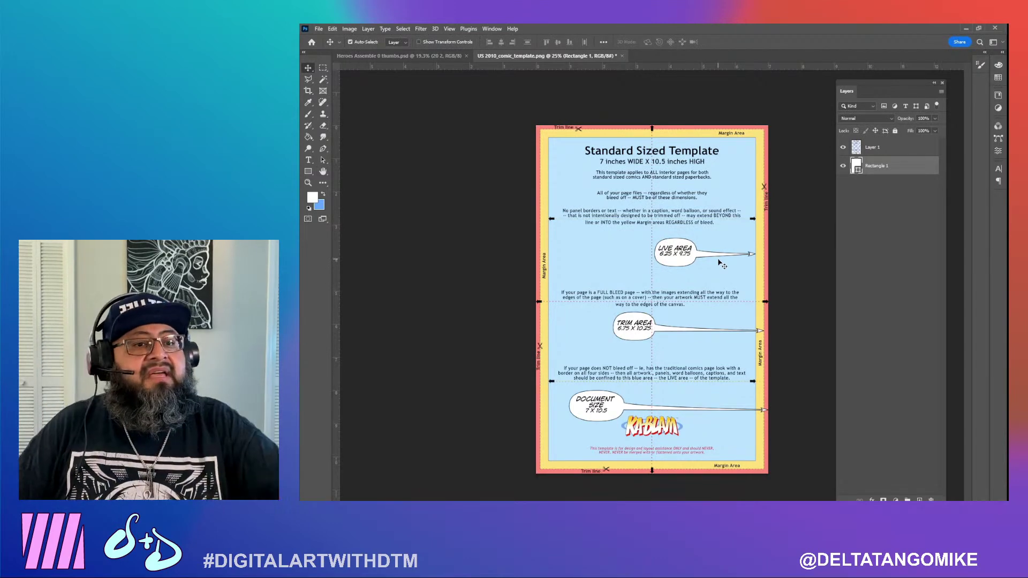
# Start saving the template as a new file and create a Sketch Pages folder for it inside the Heroes Assembble 0 folder
pyautogui.click(319, 29)
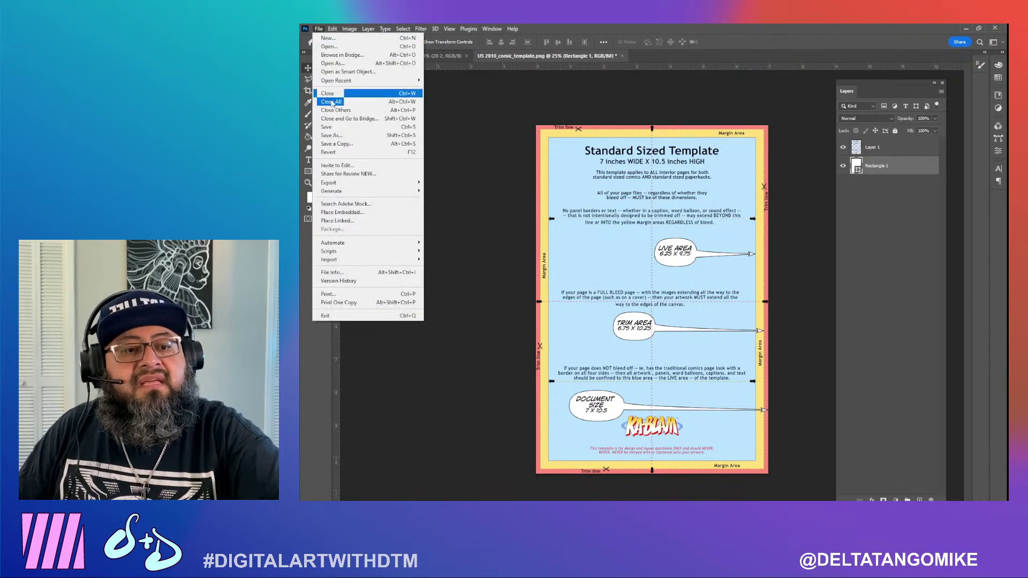
pyautogui.click(344, 135)
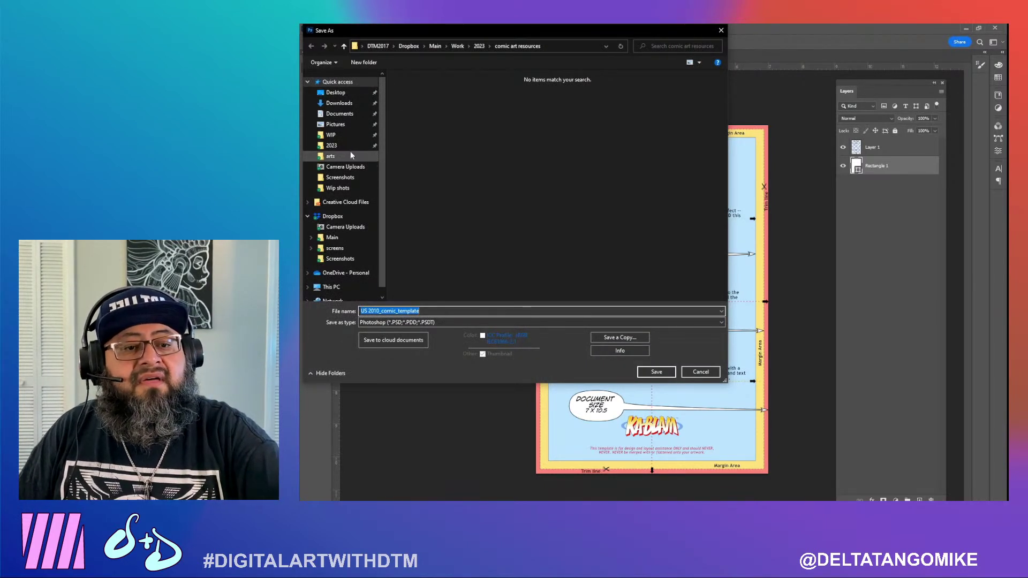
pyautogui.click(342, 137)
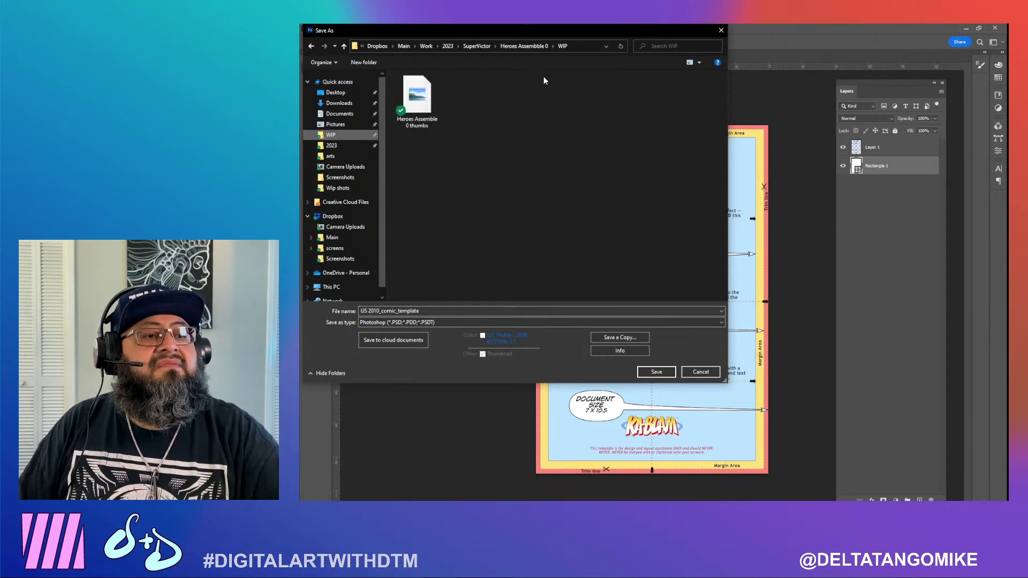
pyautogui.click(527, 46)
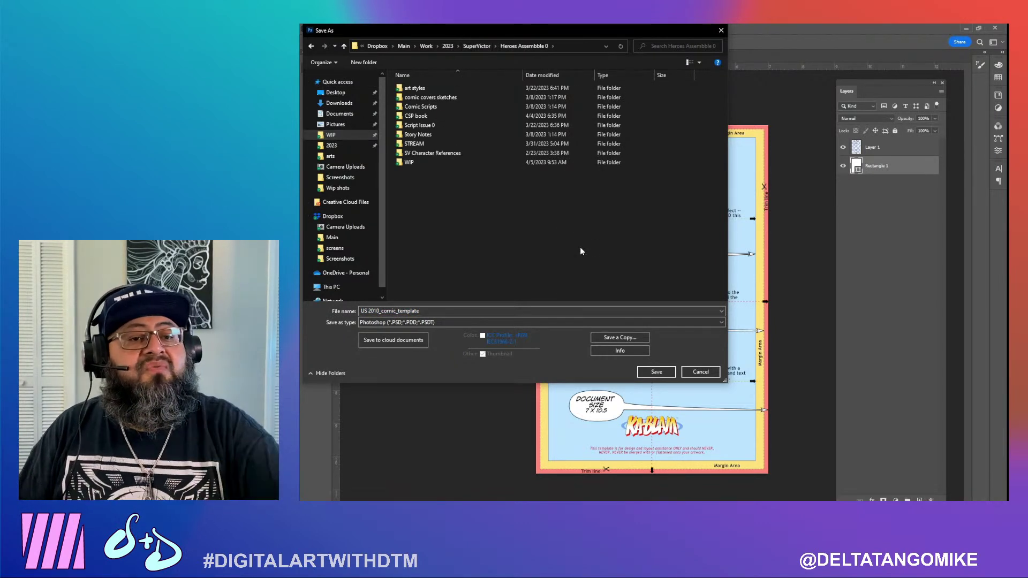
pyautogui.click(364, 63)
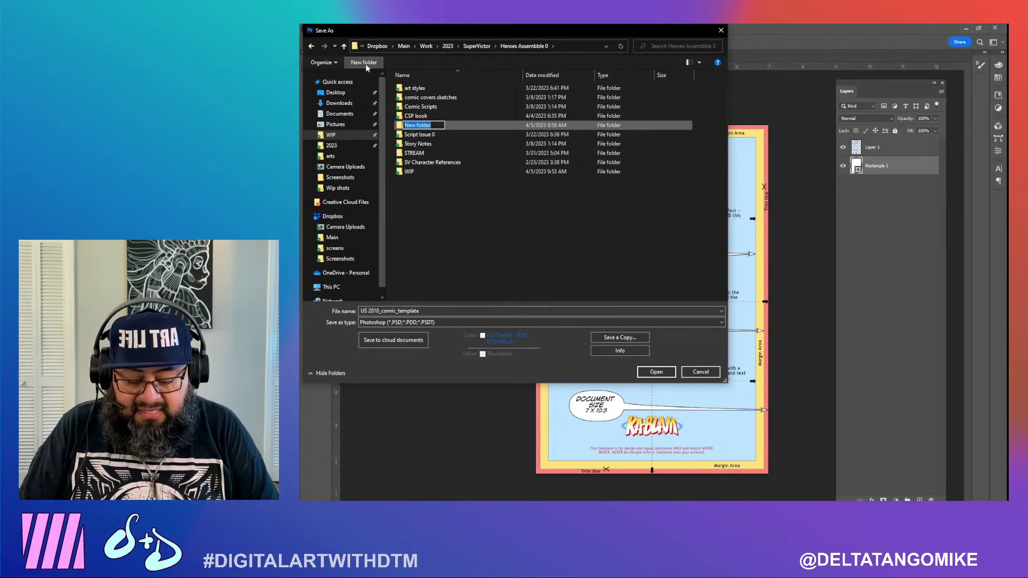
pyautogui.write('Sketch Pages')
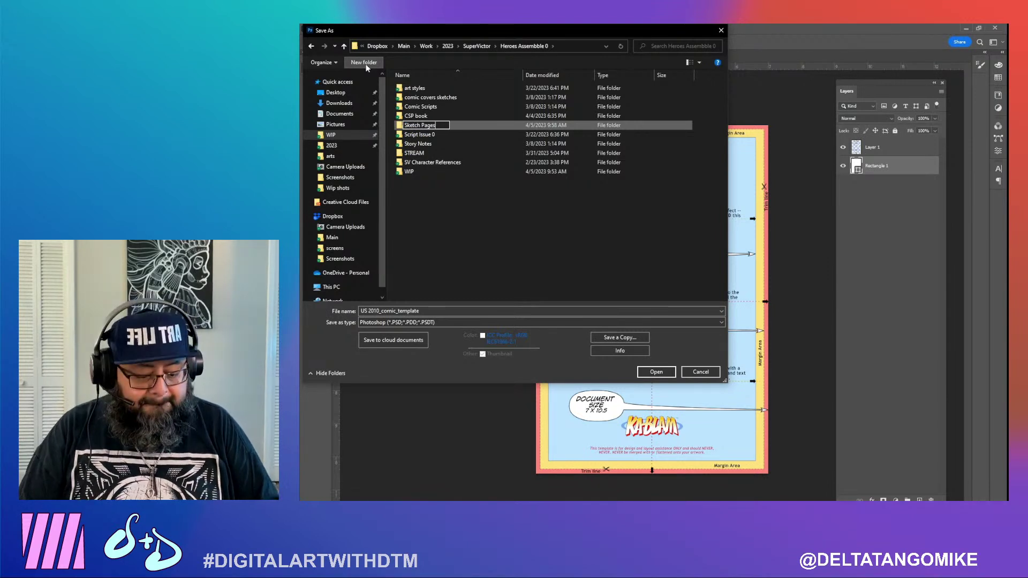
pyautogui.press('Return')
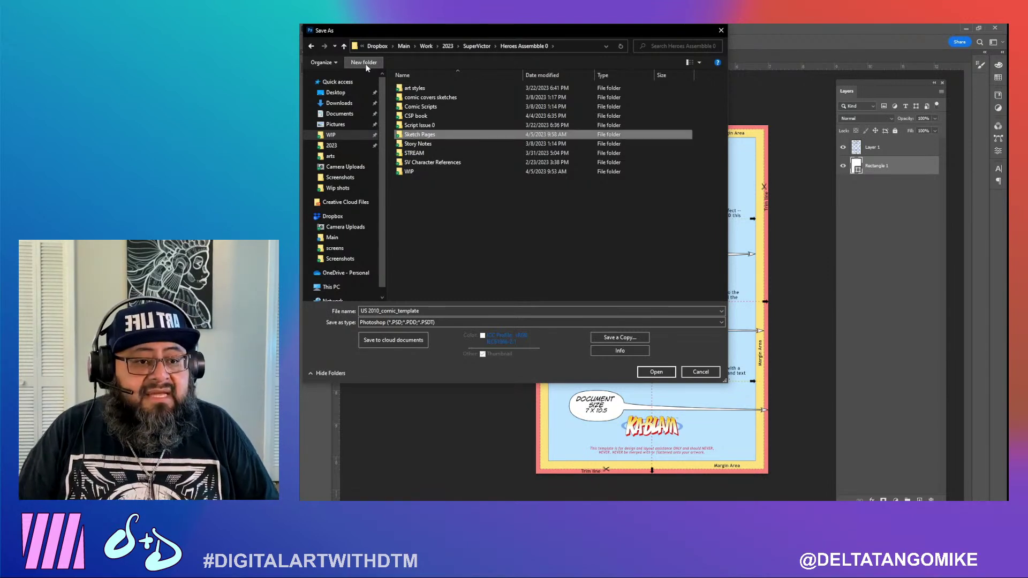
pyautogui.press('Return')
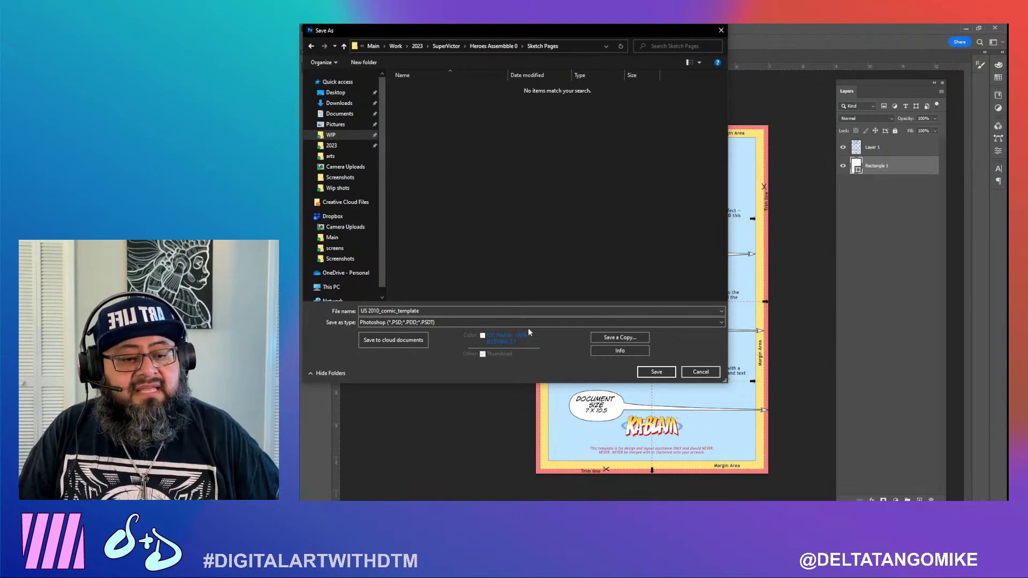
# Save the template as a Photoshop file named Sketch Template in the Sketch Pages folder, with Maximize Compatibility on
pyautogui.click(528, 311)
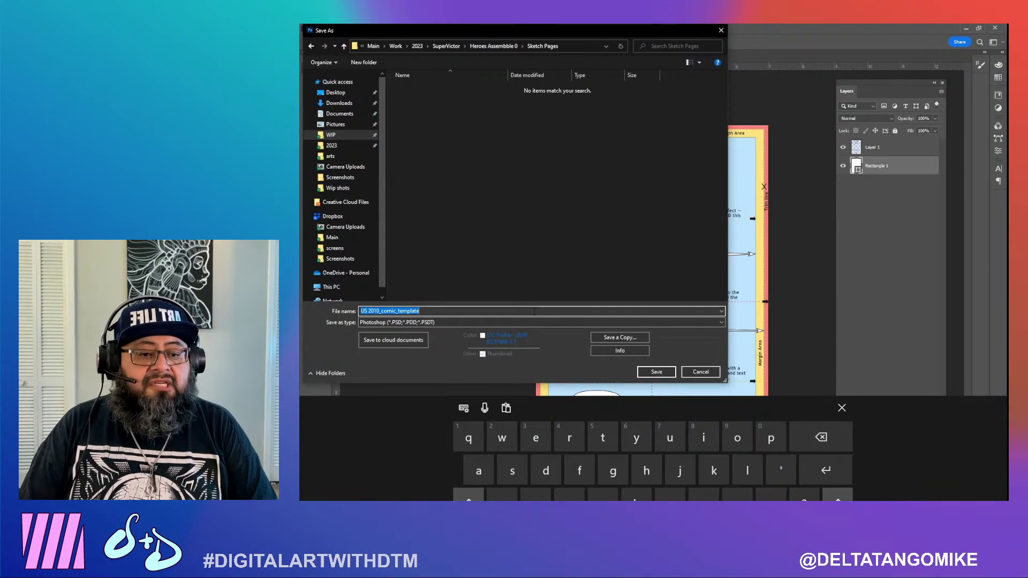
pyautogui.write('Sketch Templ')
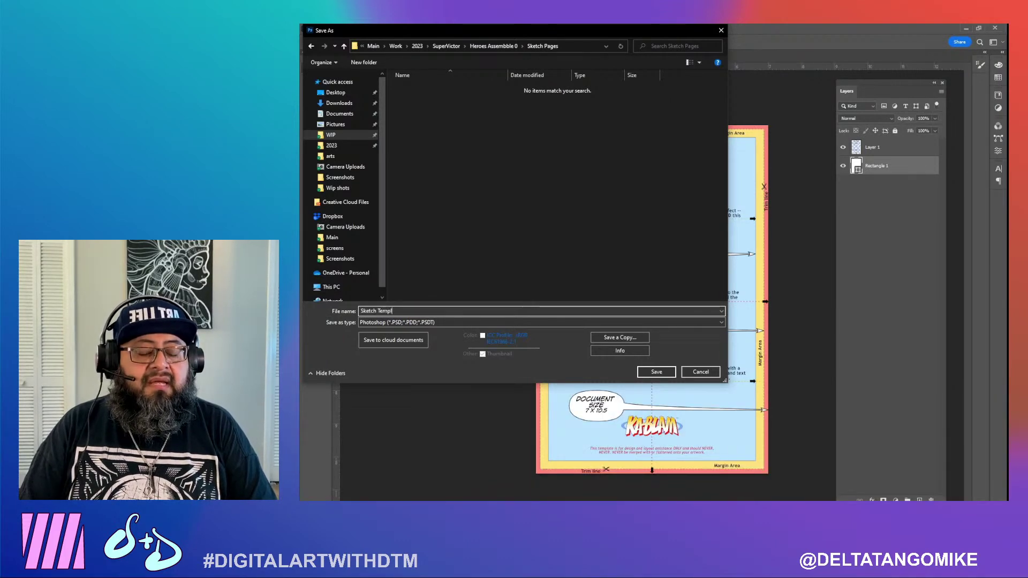
pyautogui.write('ate')
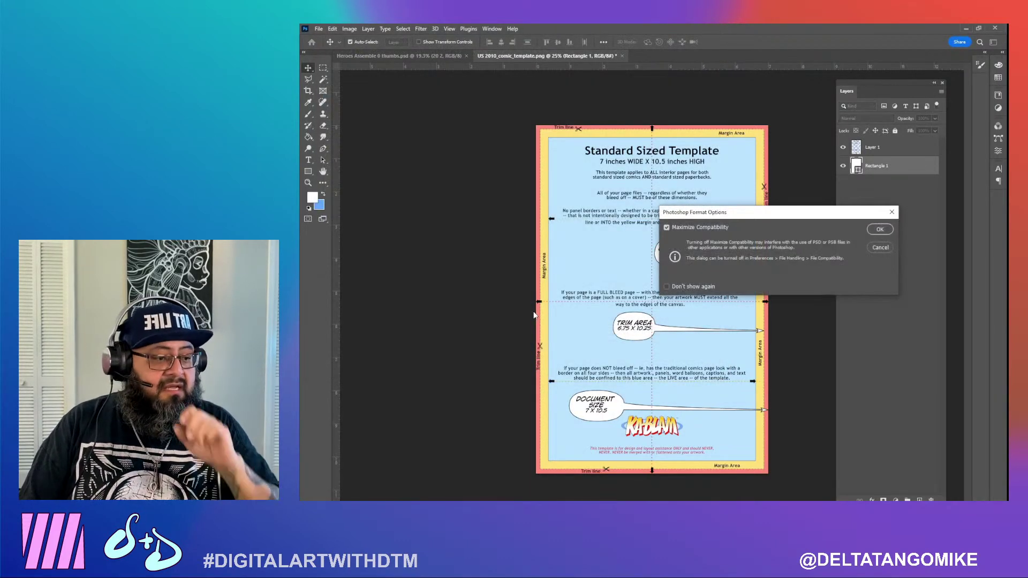
pyautogui.press('Return')
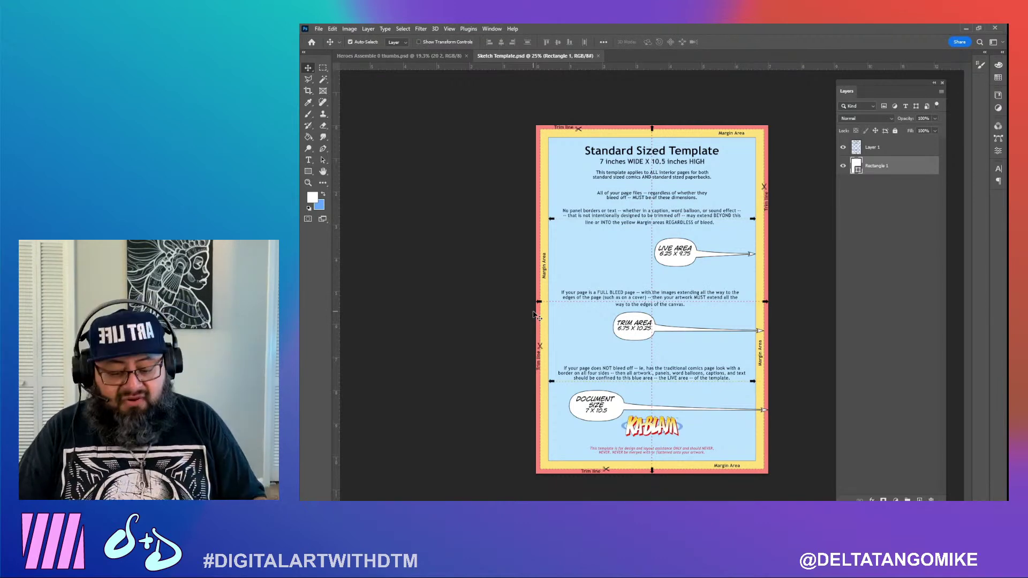
# Examine the live area, trim area and margin notes on the comic template up close
pyautogui.press('z')
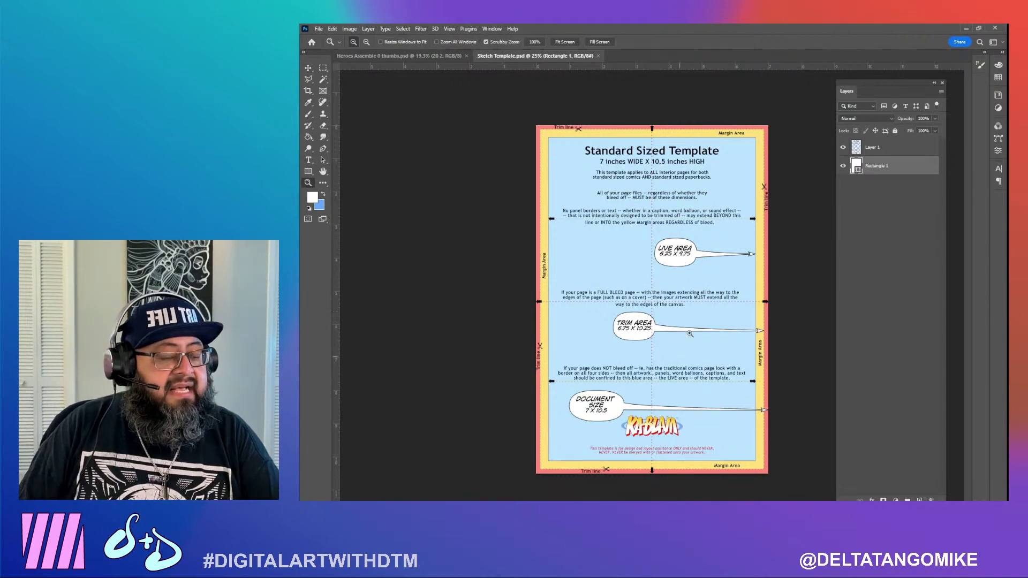
pyautogui.moveTo(690, 334); pyautogui.dragTo(716, 333)
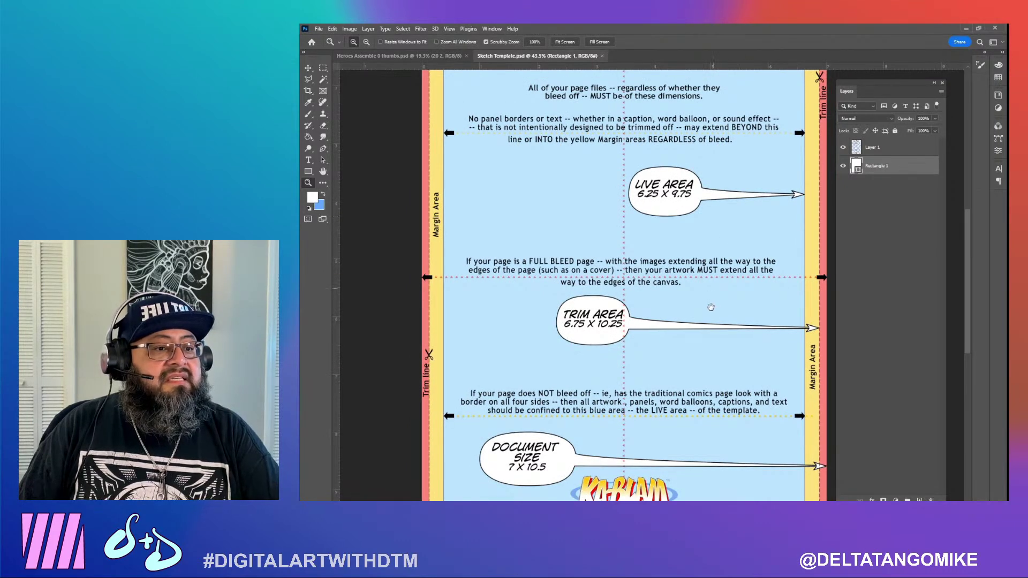
pyautogui.moveTo(728, 215); pyautogui.dragTo(712, 309)
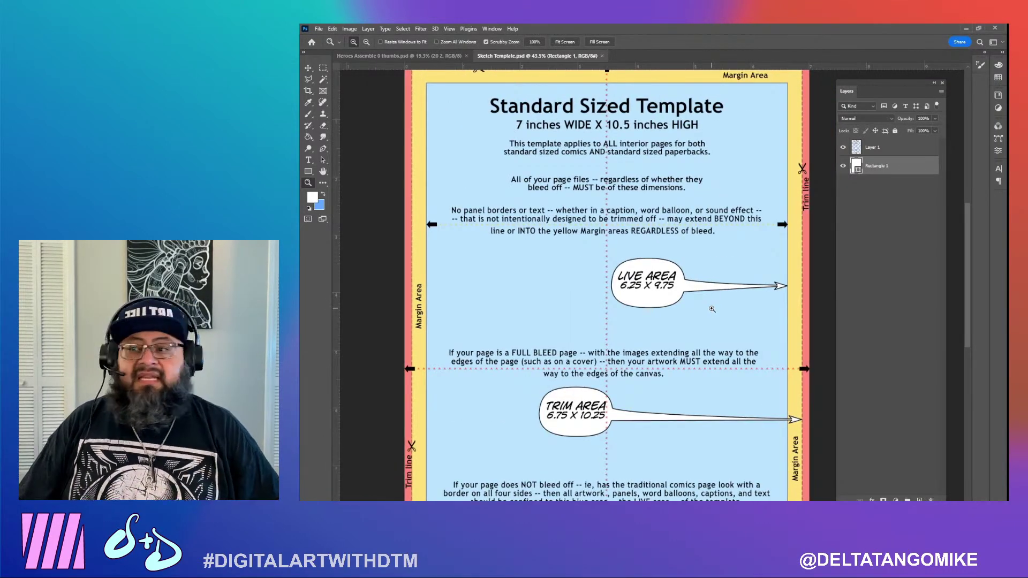
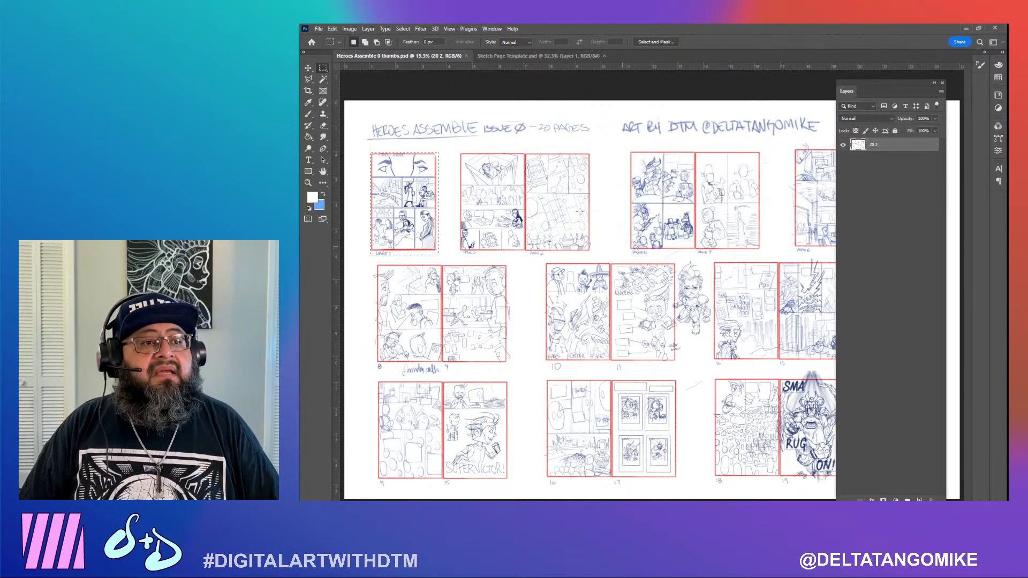
# Switch to the Sketch Page Template.psd document, paste the copied page 1 thumbnail into it and activate the Move tool
pyautogui.click(509, 57)
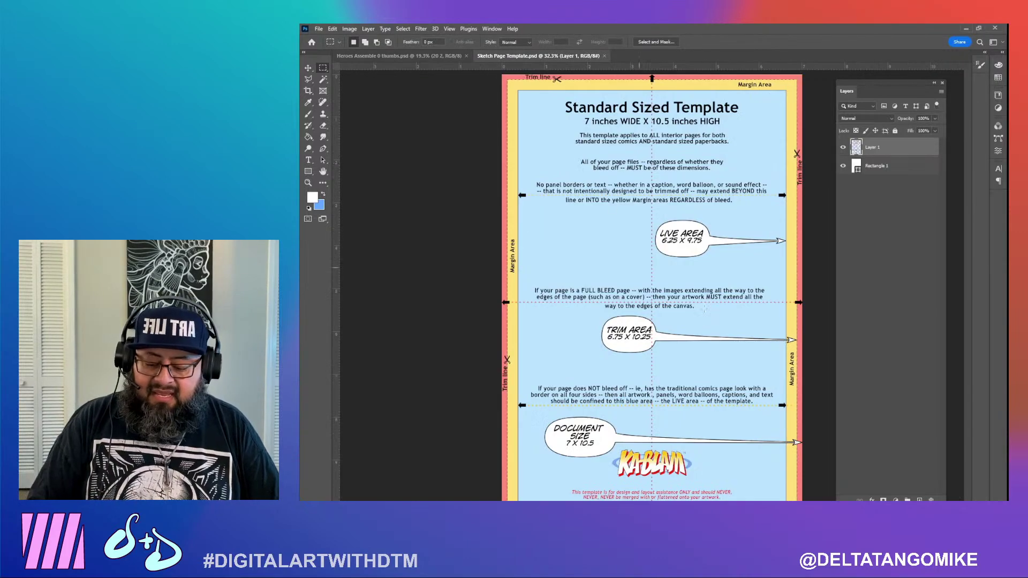
pyautogui.hotkey('ctrl', 'v')
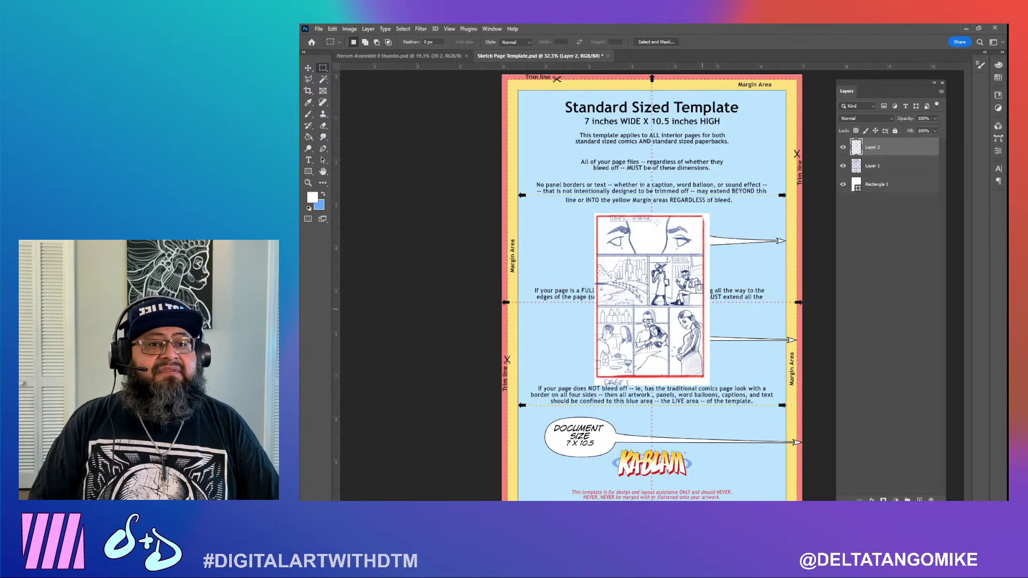
pyautogui.click(308, 68)
pyautogui.moveTo(597, 244); pyautogui.dragTo(595, 242)
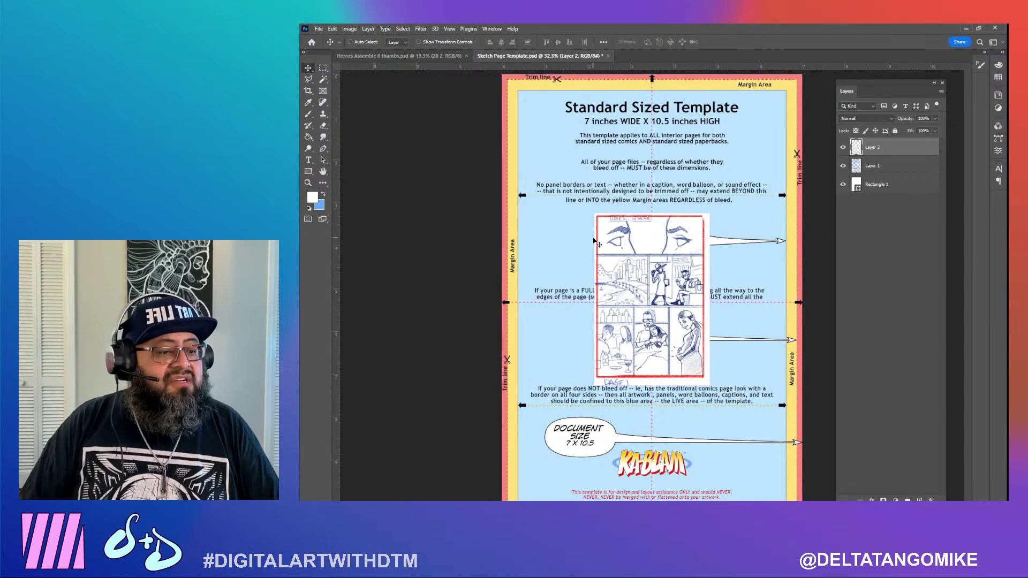
# Scale the pasted page 1 thumbnail proportionally to about 257% so it covers the whole comic template page
pyautogui.hotkey('ctrl', 't')
pyautogui.moveTo(593, 388); pyautogui.dragTo(507, 467)
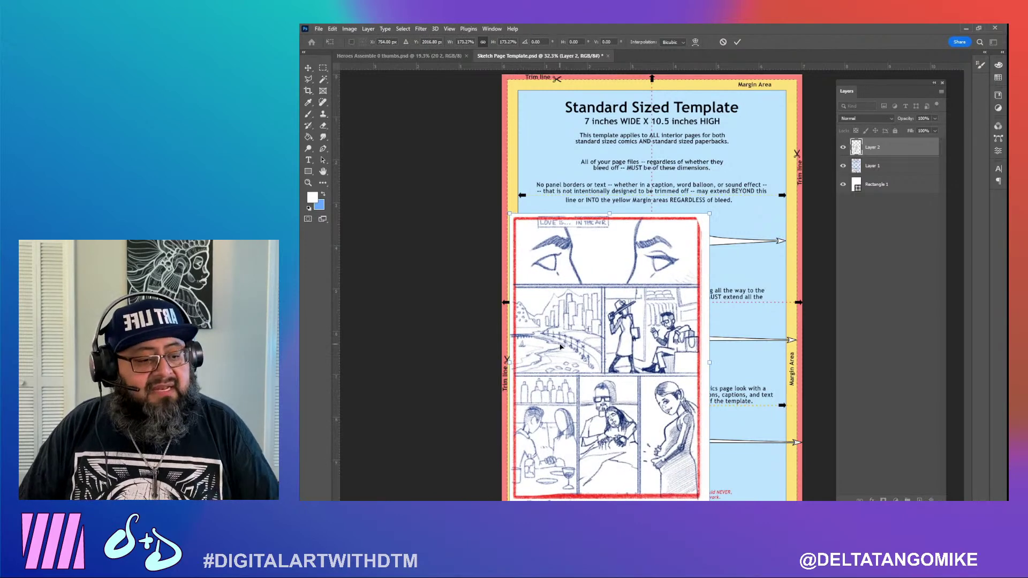
pyautogui.hotkey('ctrl', '-')
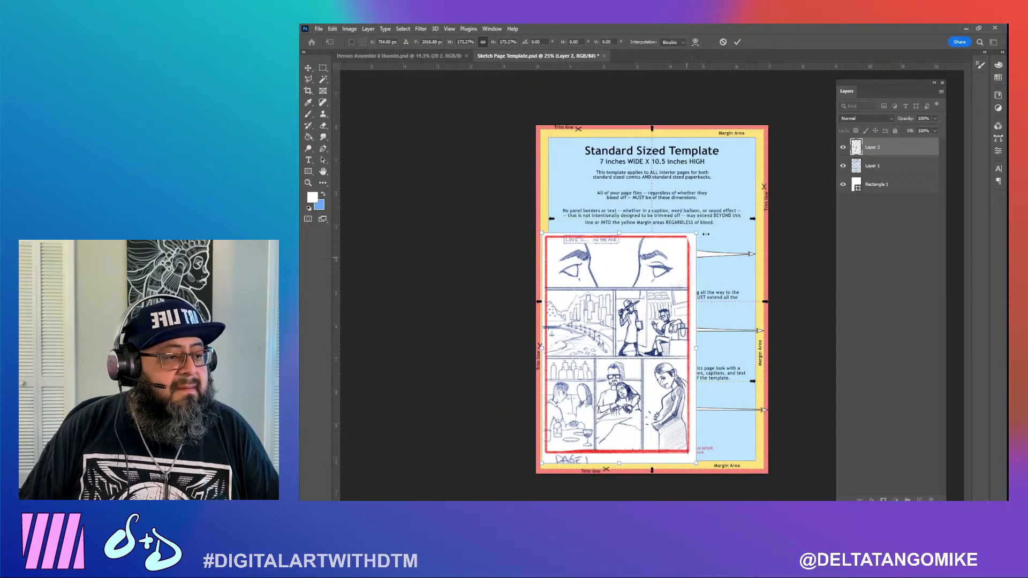
pyautogui.moveTo(698, 232); pyautogui.dragTo(793, 138)
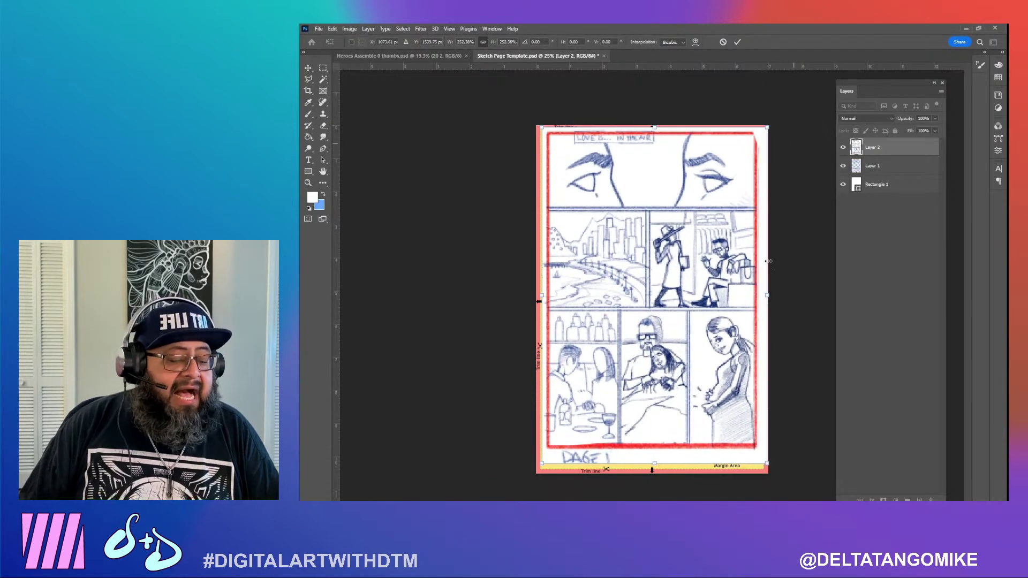
pyautogui.moveTo(769, 463); pyautogui.dragTo(772, 470)
# Nudge the enlarged thumbnail left and down until it lines up with the template page, and apply the transformation
pyautogui.press('Left')
pyautogui.press('Left')
pyautogui.press('Left')
pyautogui.press('Left')
pyautogui.press('Left')
pyautogui.press('Left')
pyautogui.press('Left')
pyautogui.press('Left')
pyautogui.press('Left')
pyautogui.press('Left')
pyautogui.press('Left')
pyautogui.press('Left')
pyautogui.press('Left')
pyautogui.press('Left')
pyautogui.press('Left')
pyautogui.press('Left')
pyautogui.press('Left')
pyautogui.press('Left')
pyautogui.press('Left')
pyautogui.press('Left')
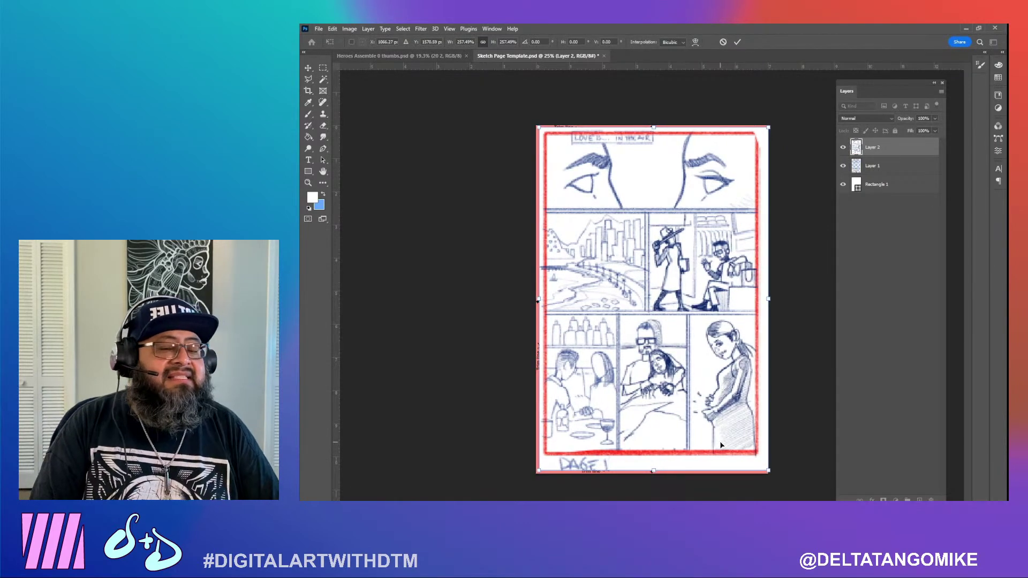
pyautogui.press('Down')
pyautogui.press('Down')
pyautogui.press('Down')
pyautogui.press('Down')
pyautogui.press('Down')
pyautogui.press('Down')
pyautogui.press('Down')
pyautogui.press('Down')
pyautogui.press('Down')
pyautogui.press('Down')
pyautogui.press('Down')
pyautogui.press('Down')
pyautogui.press('Down')
pyautogui.press('Down')
pyautogui.press('Down')
pyautogui.press('Down')
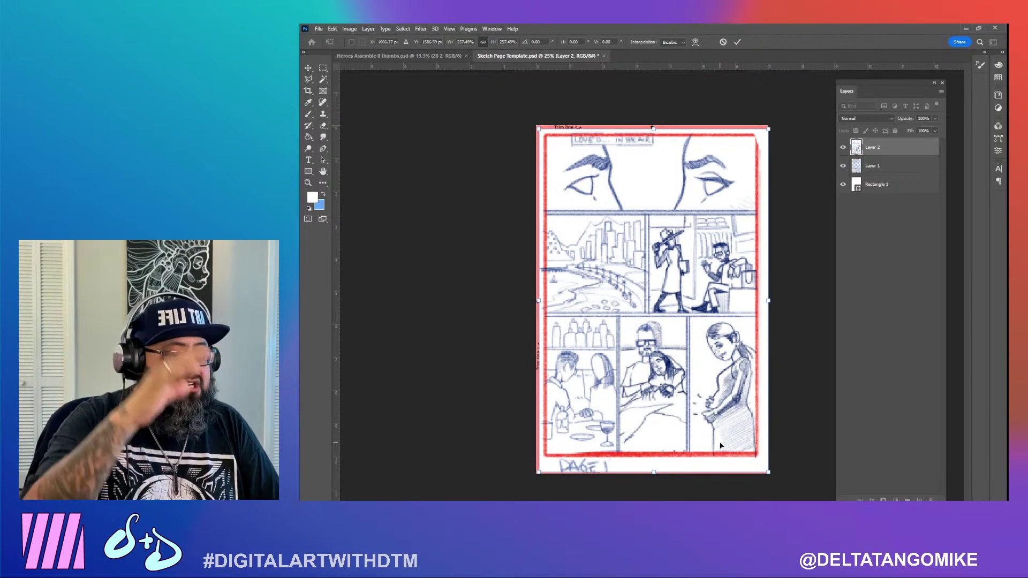
pyautogui.press('Return')
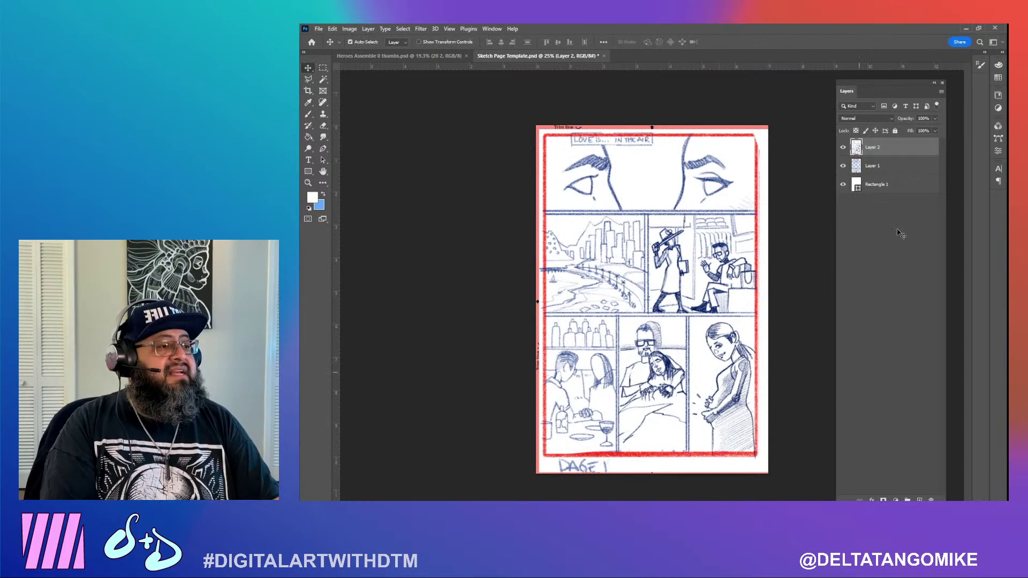
# Place the thumbnail layer beneath the template layer and lower the template layer's opacity to 30%
pyautogui.moveTo(902, 152); pyautogui.dragTo(904, 172)
pyautogui.click(913, 147)
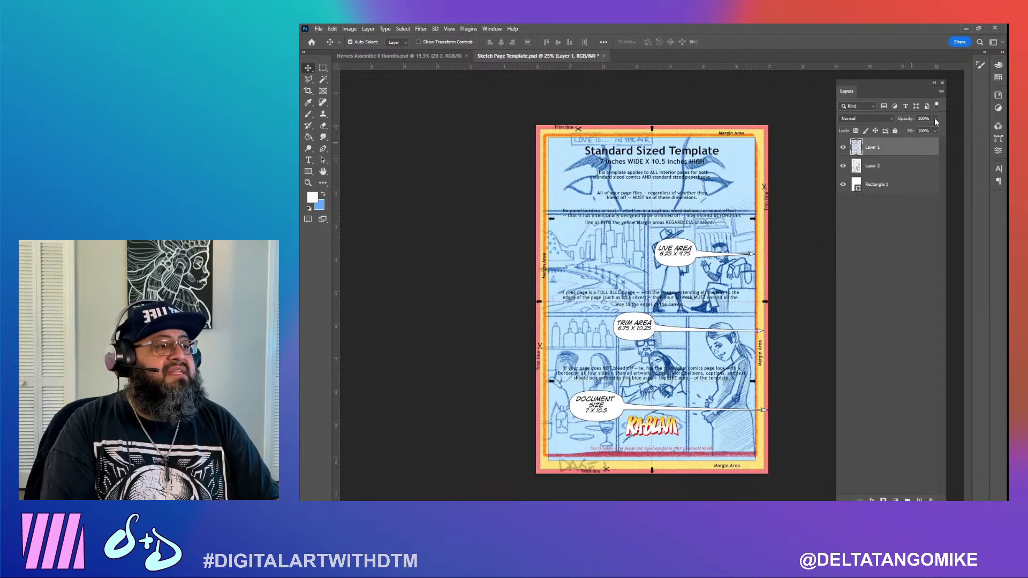
pyautogui.moveTo(921, 130); pyautogui.dragTo(908, 131)
pyautogui.click(894, 271)
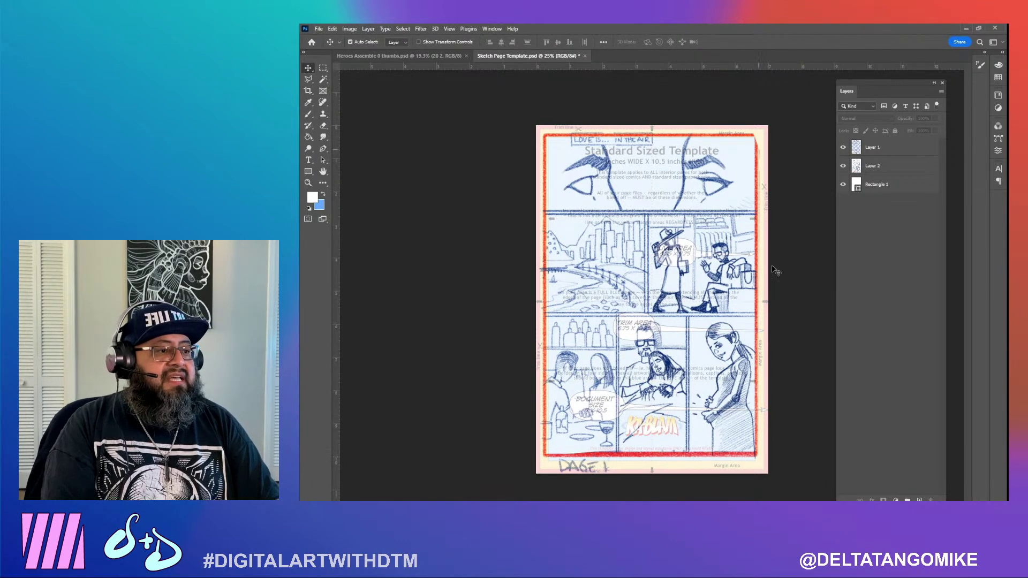
# Nudge the thumbnail layer slightly down to fit its frame within the template's live area
pyautogui.click(896, 167)
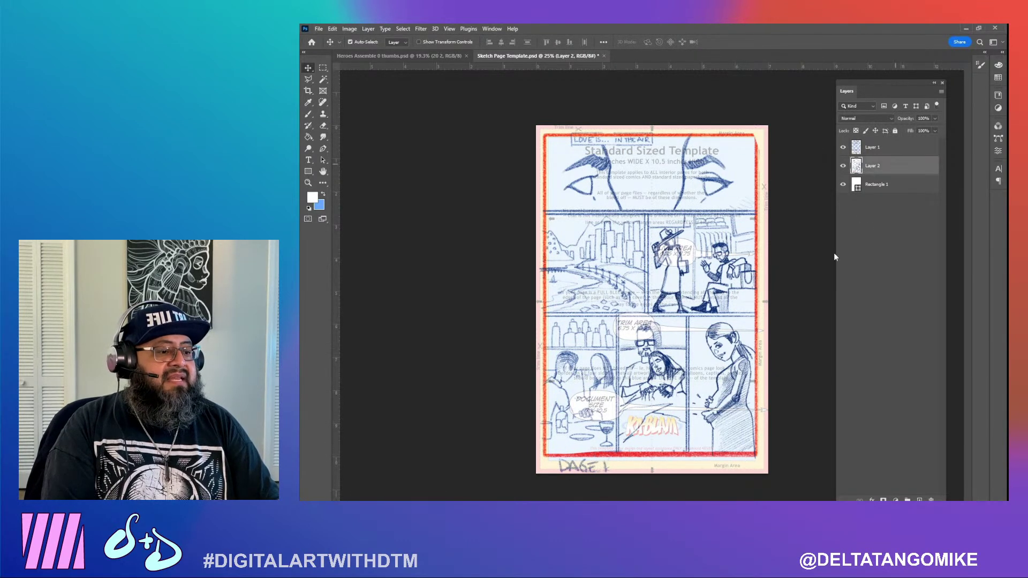
pyautogui.press('Down')
pyautogui.press('Down')
pyautogui.press('Down')
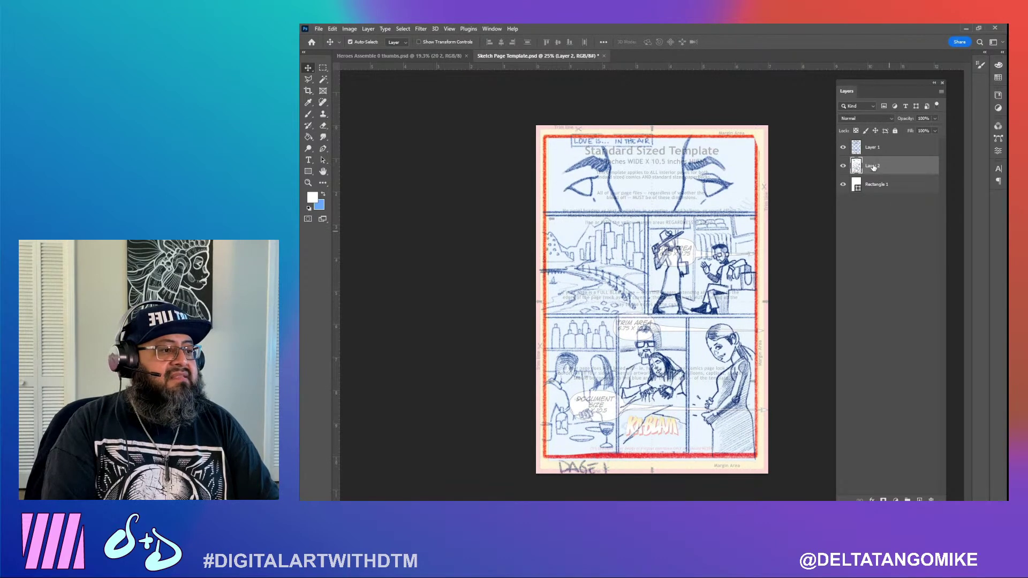
pyautogui.doubleClick(874, 168)
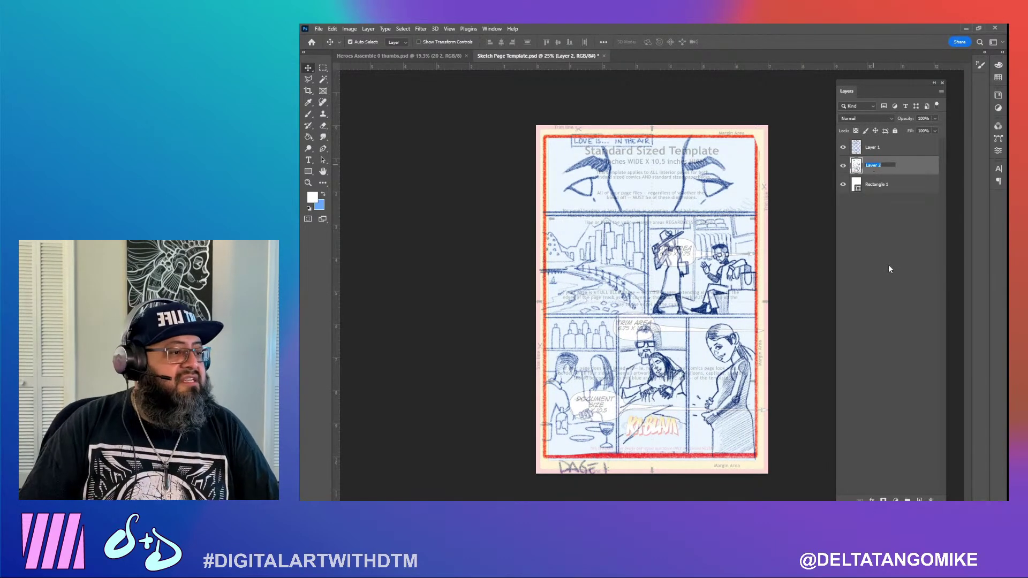
pyautogui.click(886, 266)
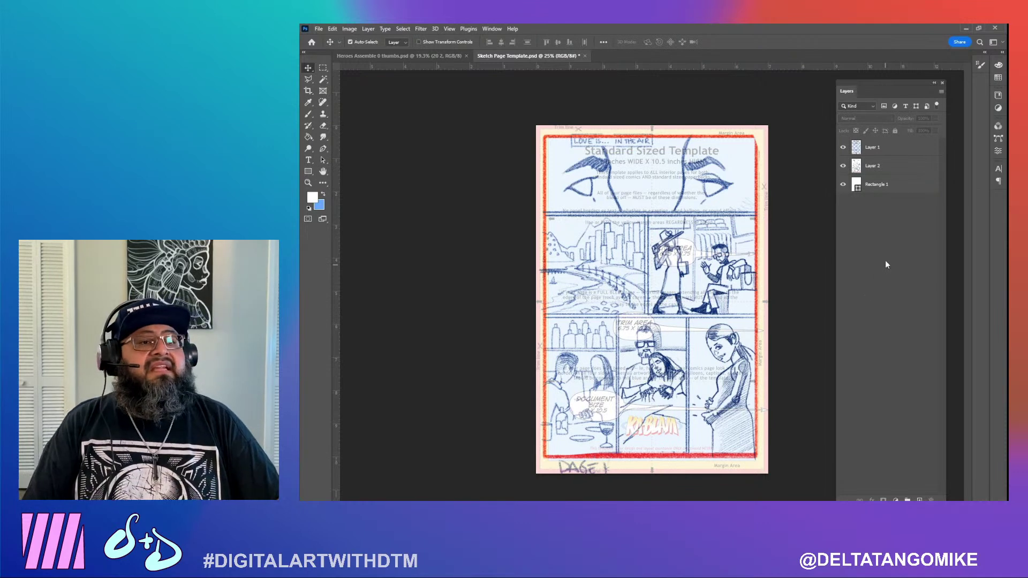
# Hide the comic template layer and rename it as template
pyautogui.click(844, 147)
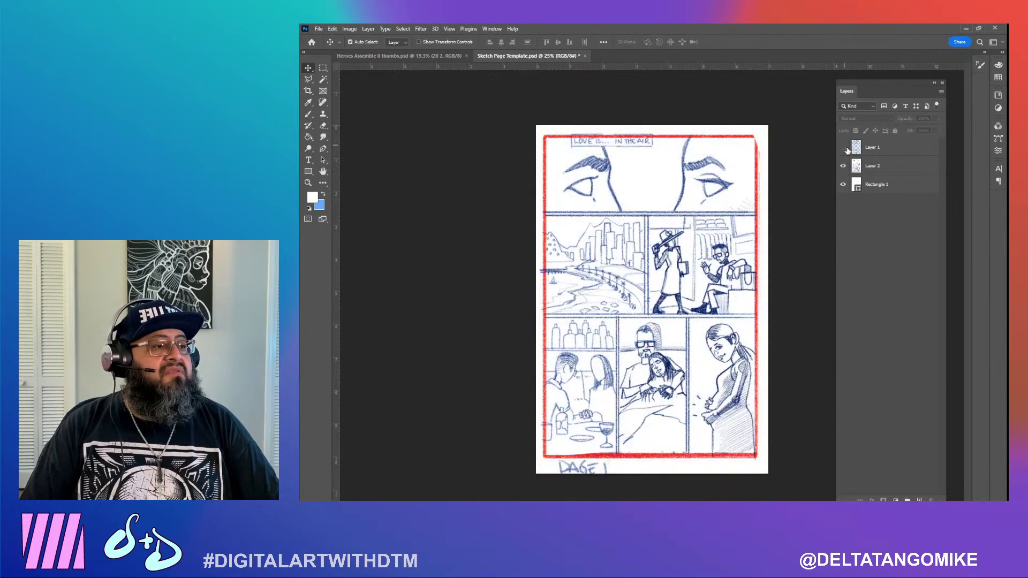
pyautogui.doubleClick(872, 148)
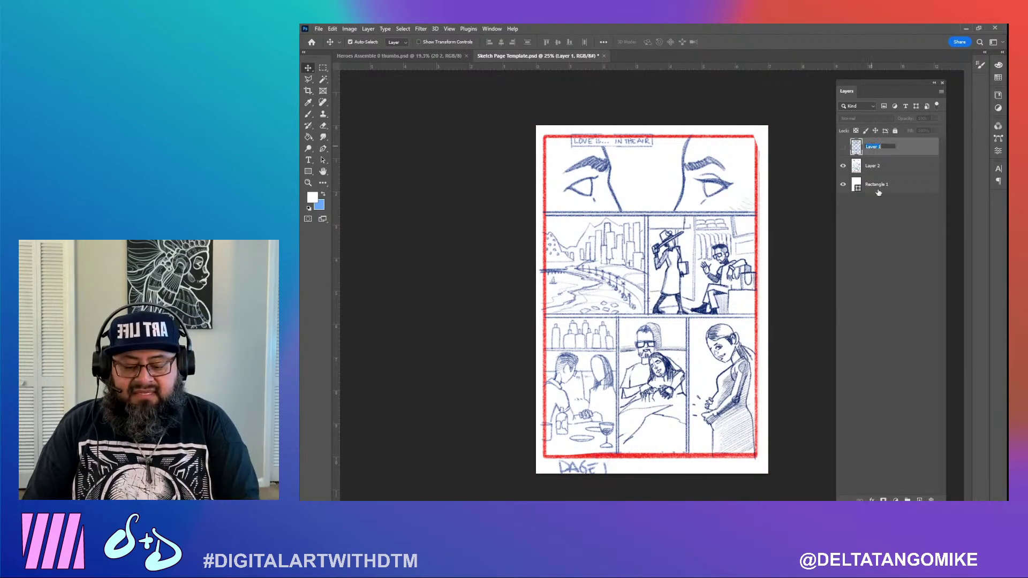
pyautogui.write('template')
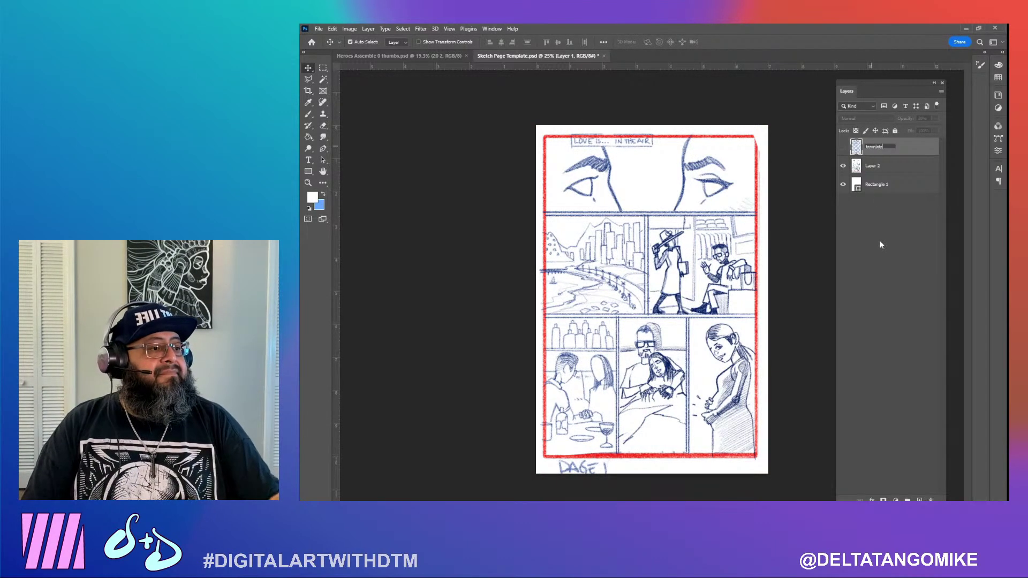
pyautogui.press('Return')
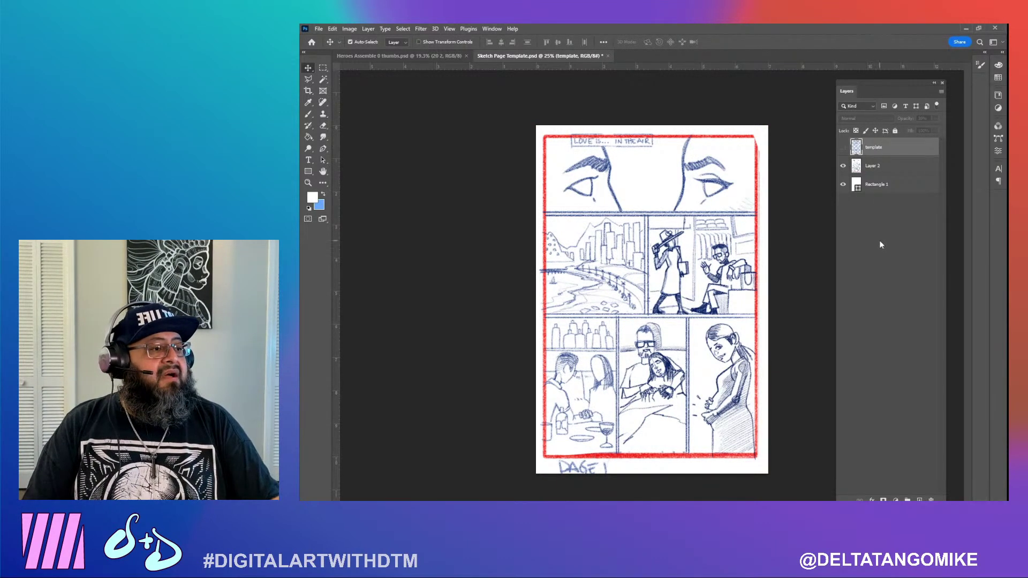
# Rename the white rectangle layer as white back and the thumbnail layer as page 1
pyautogui.doubleClick(873, 184)
pyautogui.write('white back')
pyautogui.press('Return')
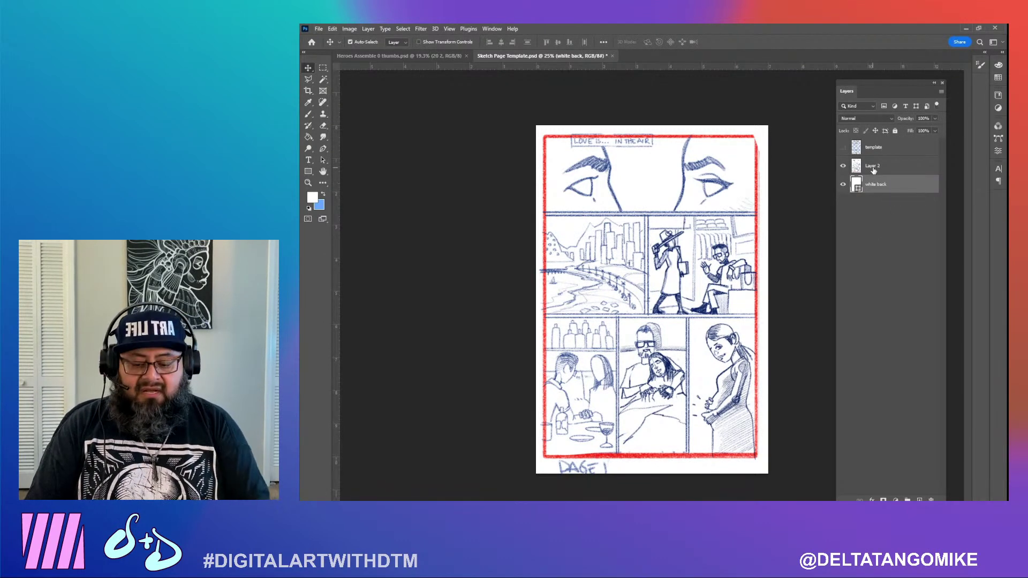
pyautogui.doubleClick(872, 166)
pyautogui.write('page')
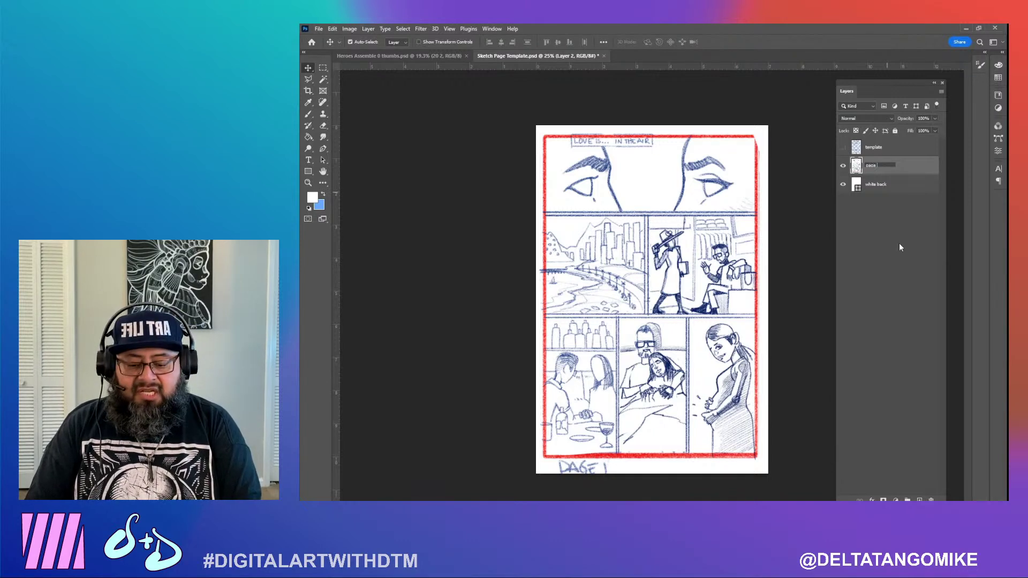
pyautogui.write(' 1')
pyautogui.press('Return')
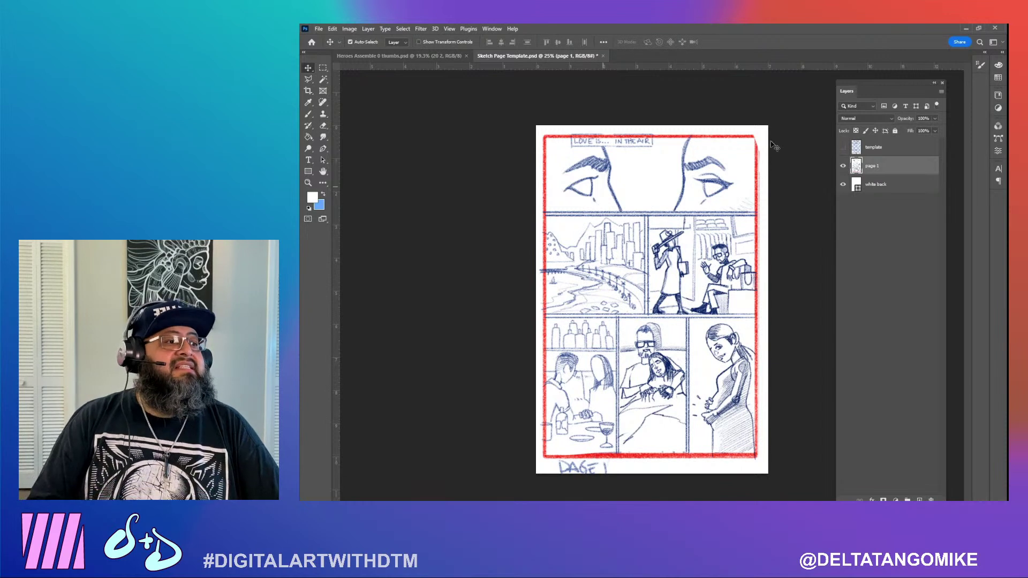
# Compare the page 1 thumbnail with and without the template overlay, leaving the template layer selected and hidden
pyautogui.click(843, 148)
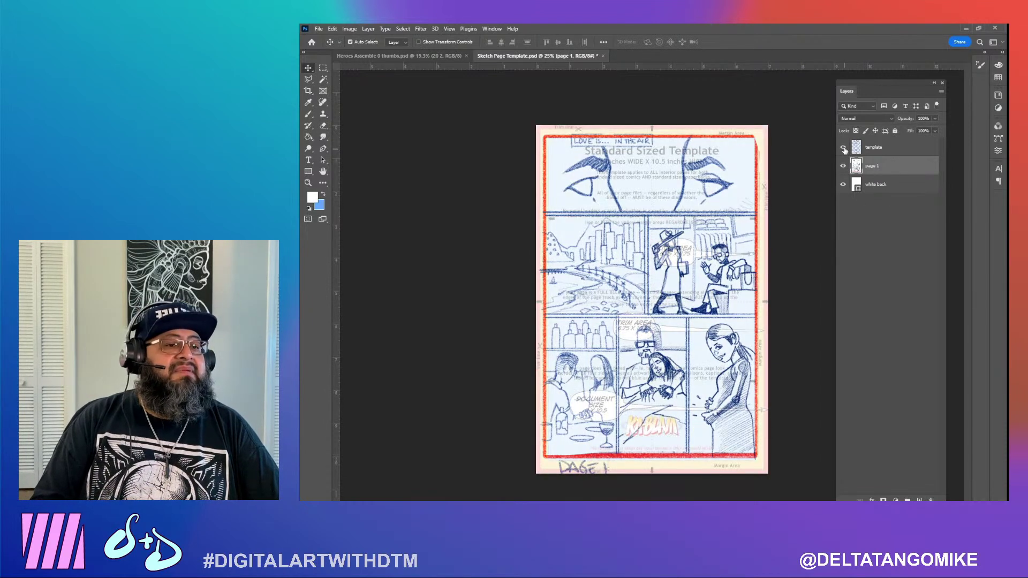
pyautogui.click(843, 147)
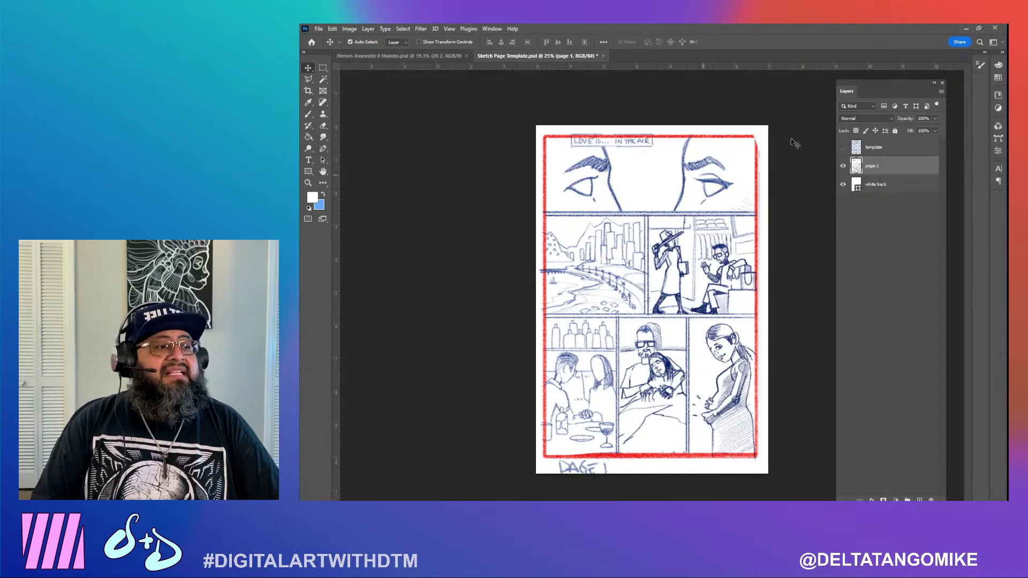
pyautogui.click(885, 152)
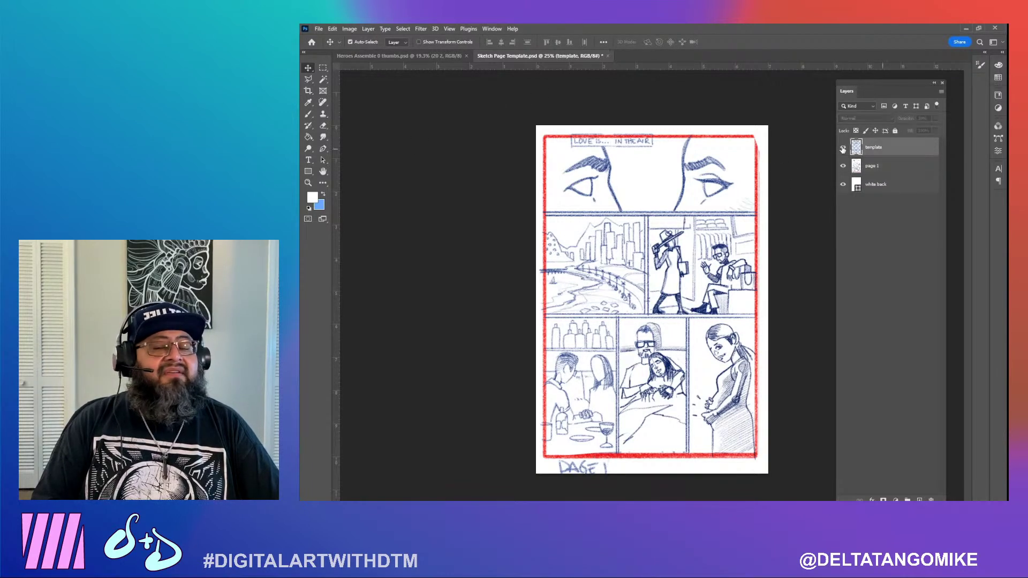
pyautogui.click(843, 149)
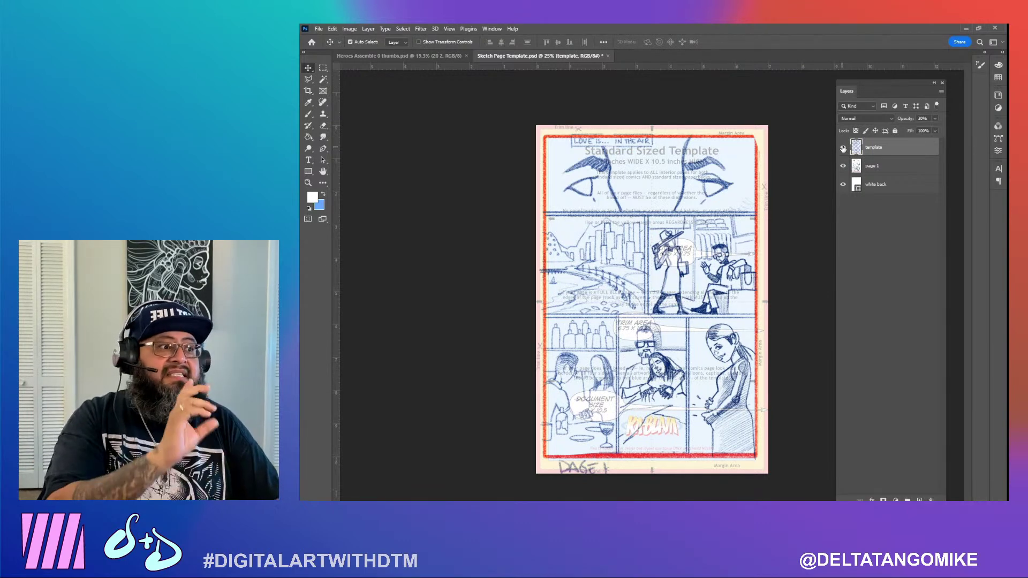
pyautogui.click(844, 148)
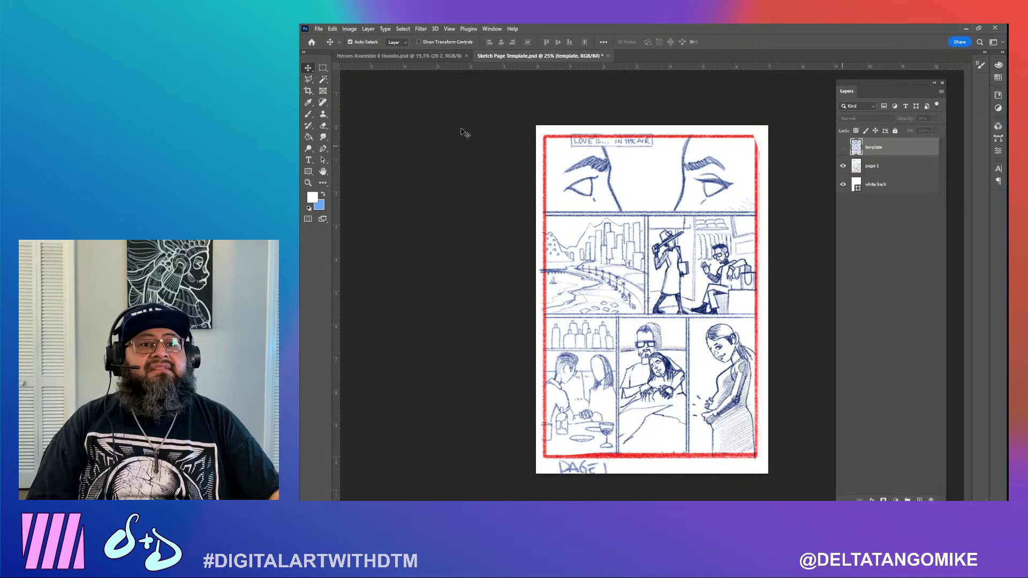
# Save the document as a new Photoshop file named Sketch Page 1 in the Sketch Pages folder, with Maximize Compatibility on
pyautogui.click(319, 29)
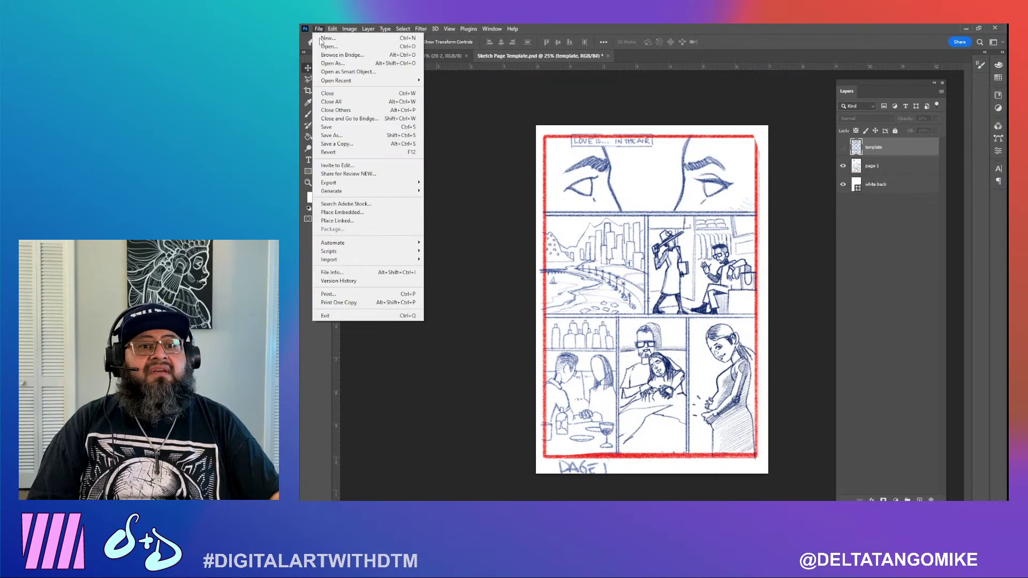
pyautogui.click(348, 138)
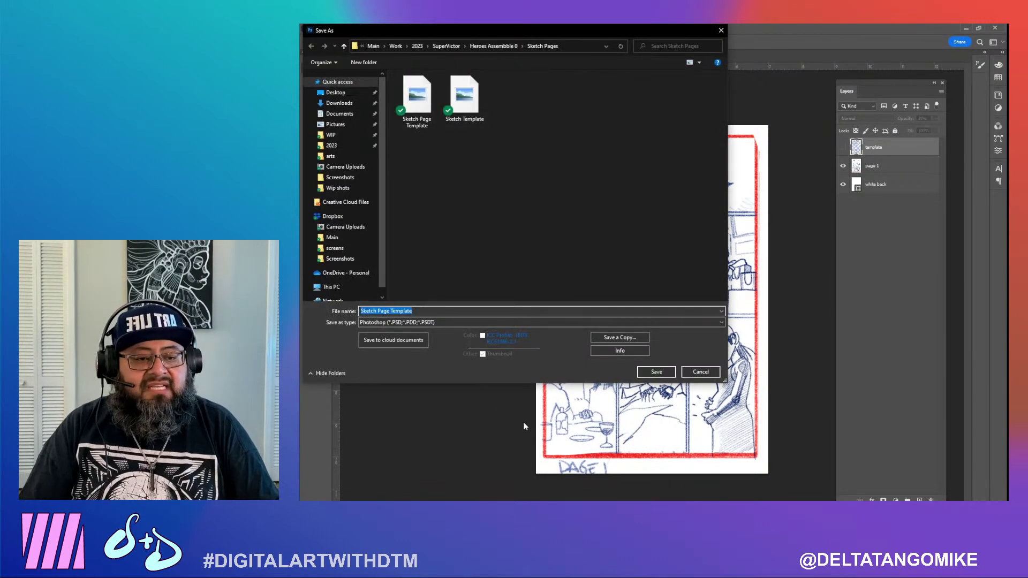
pyautogui.write('Sketch Page Te')
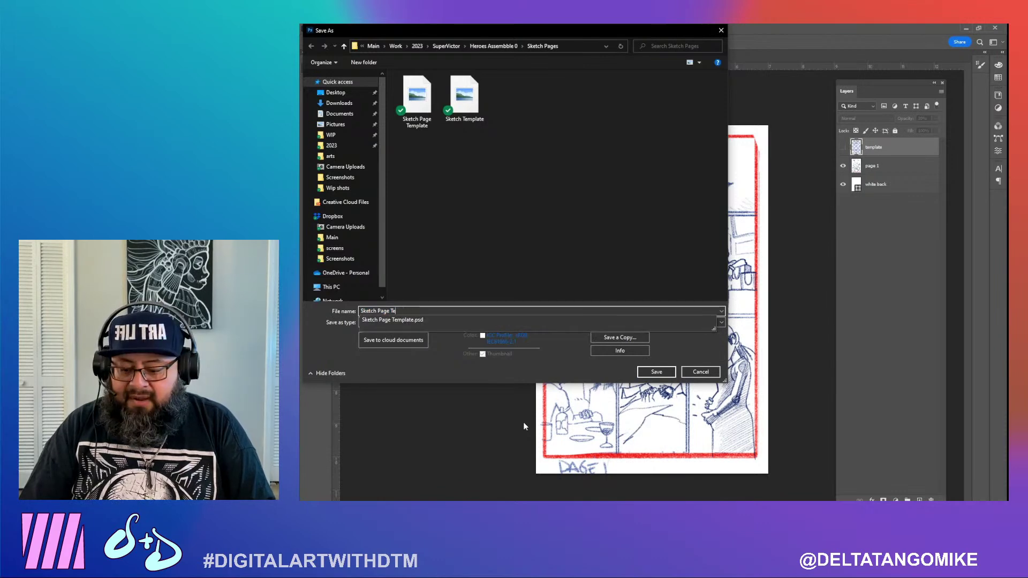
pyautogui.press('Return')
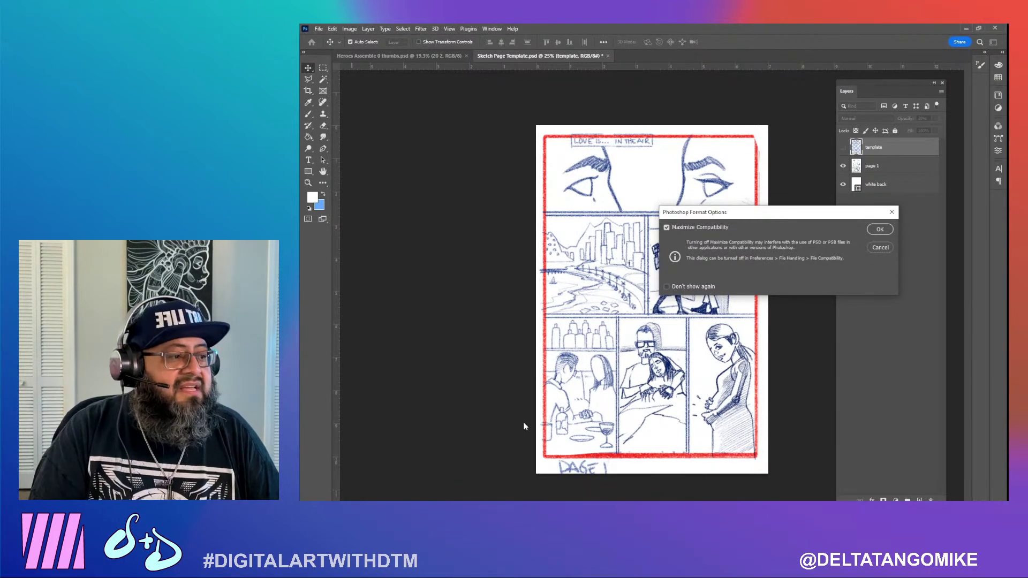
pyautogui.press('Return')
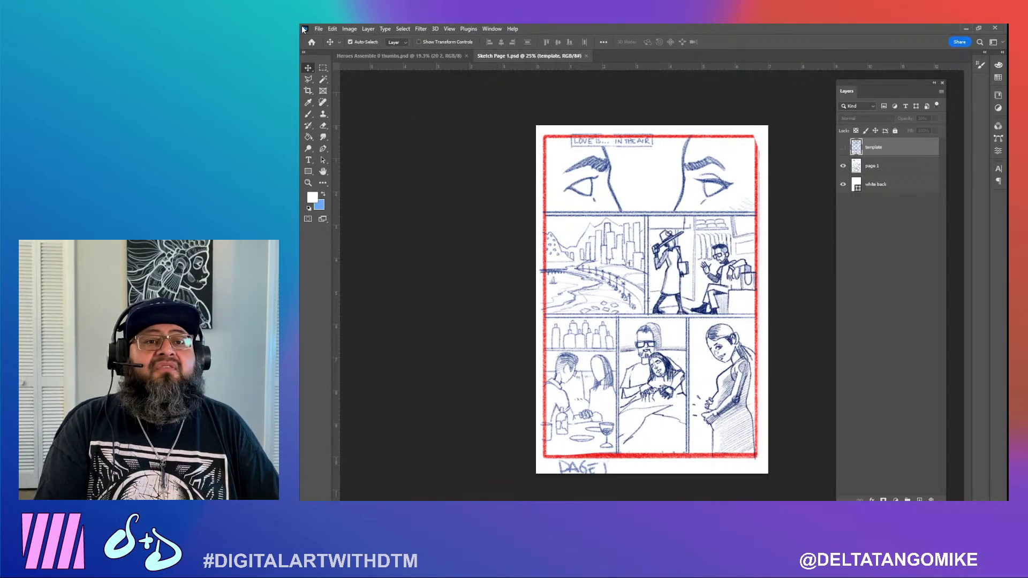
# Export the page as a PNG named Sketch Page 1 into the Sketch Pages folder
pyautogui.click(319, 29)
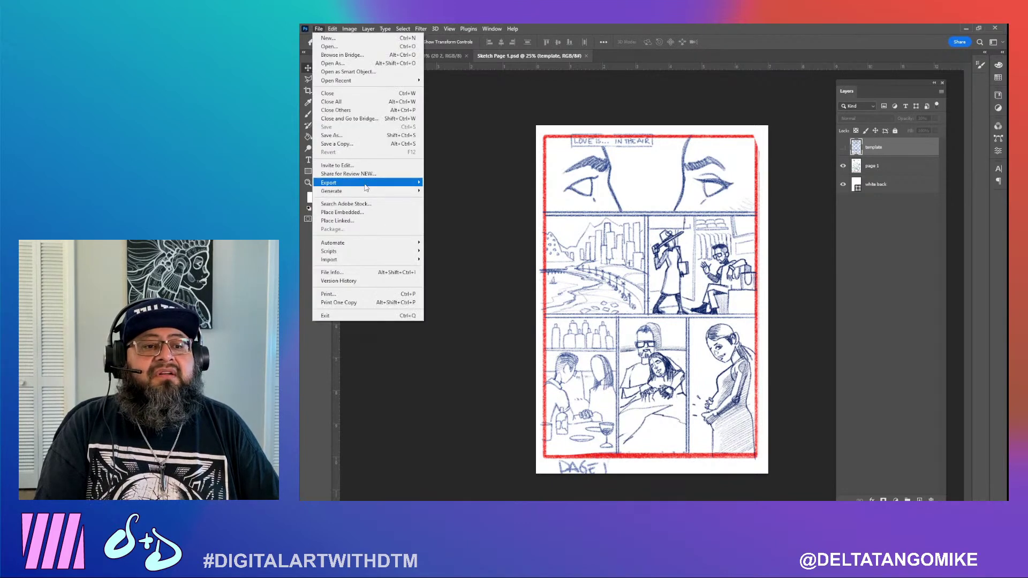
pyautogui.moveTo(364, 184)
pyautogui.click(473, 183)
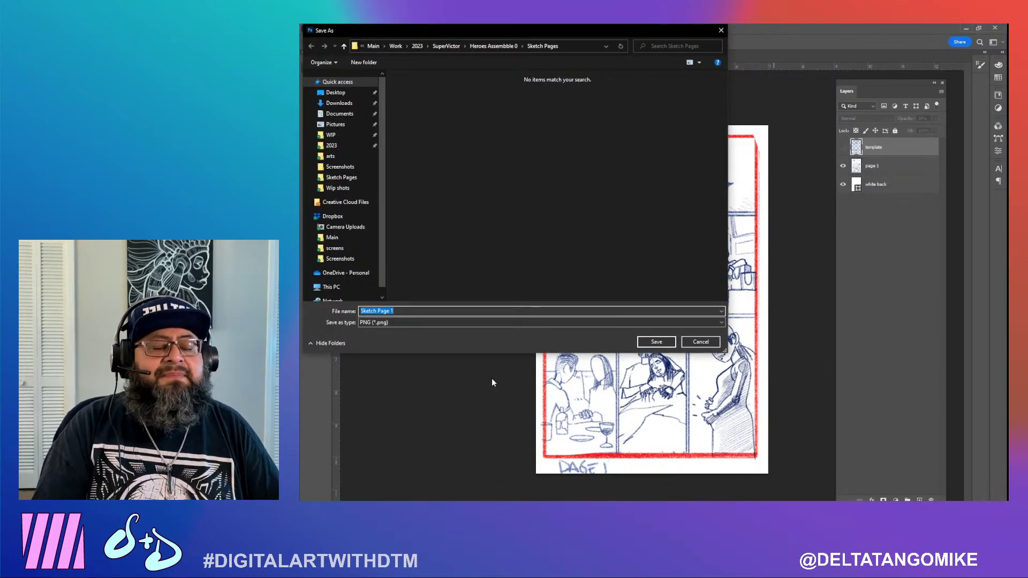
pyautogui.click(643, 342)
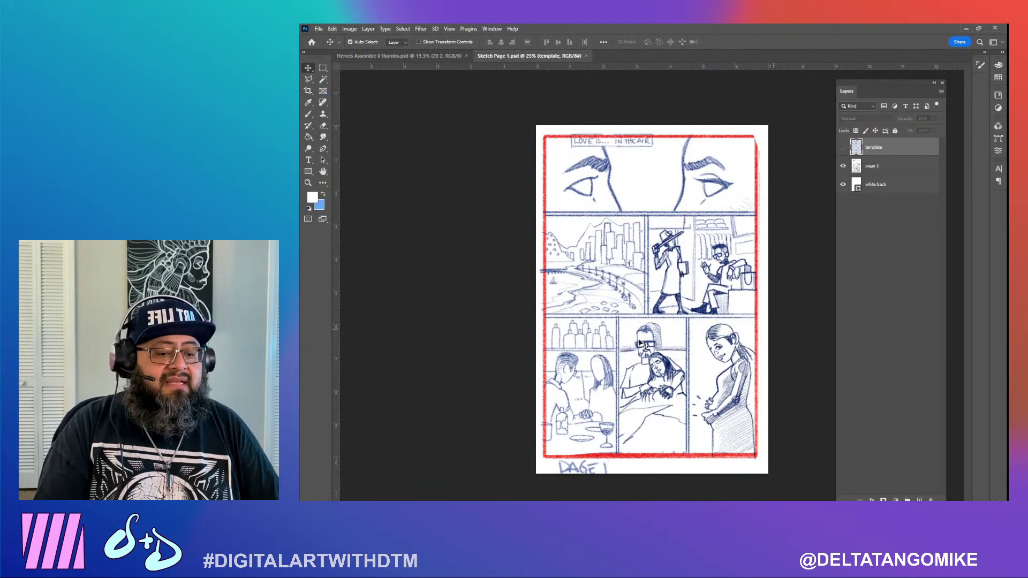
# Switch to File Explorer and open the Sketch Pages folder inside the Heroes Assembble 0 folder
pyautogui.hotkey('alt', 'Tab')
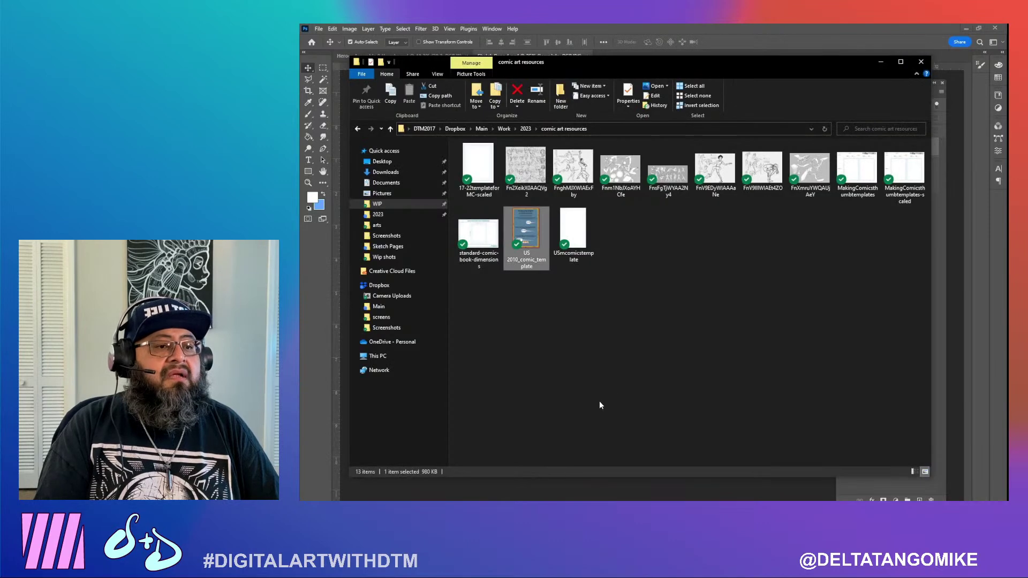
pyautogui.click(526, 129)
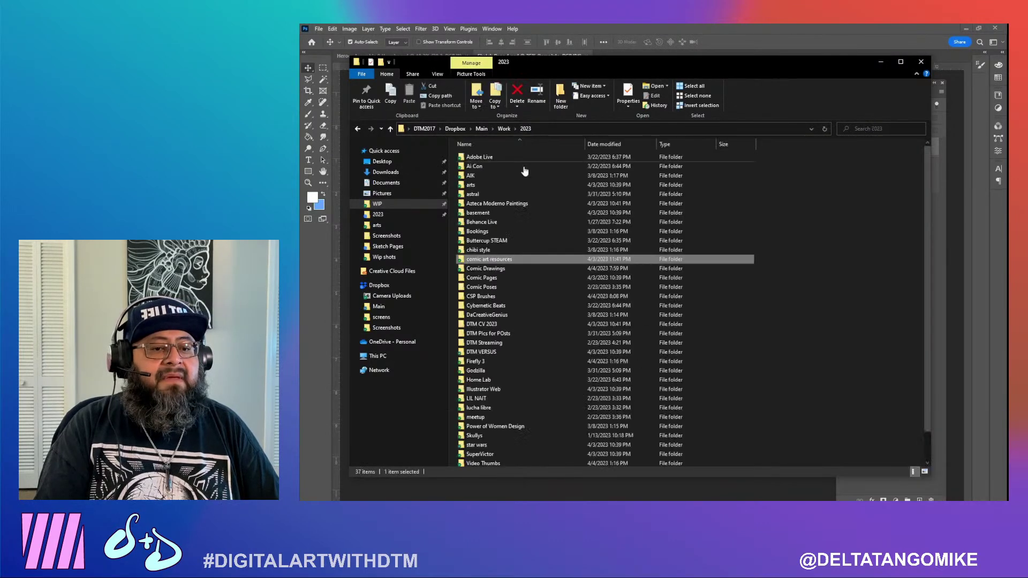
pyautogui.click(391, 205)
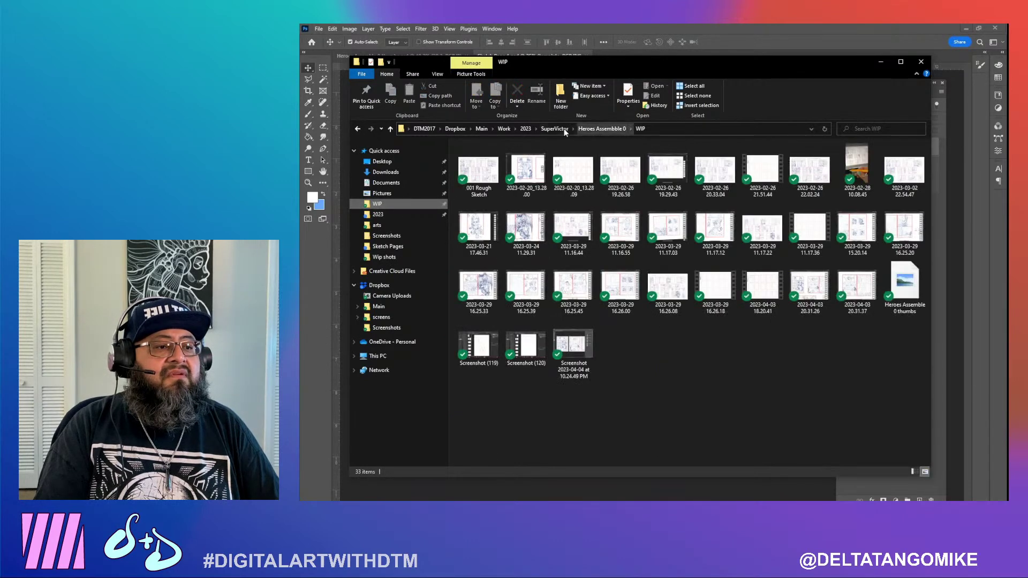
pyautogui.click(602, 128)
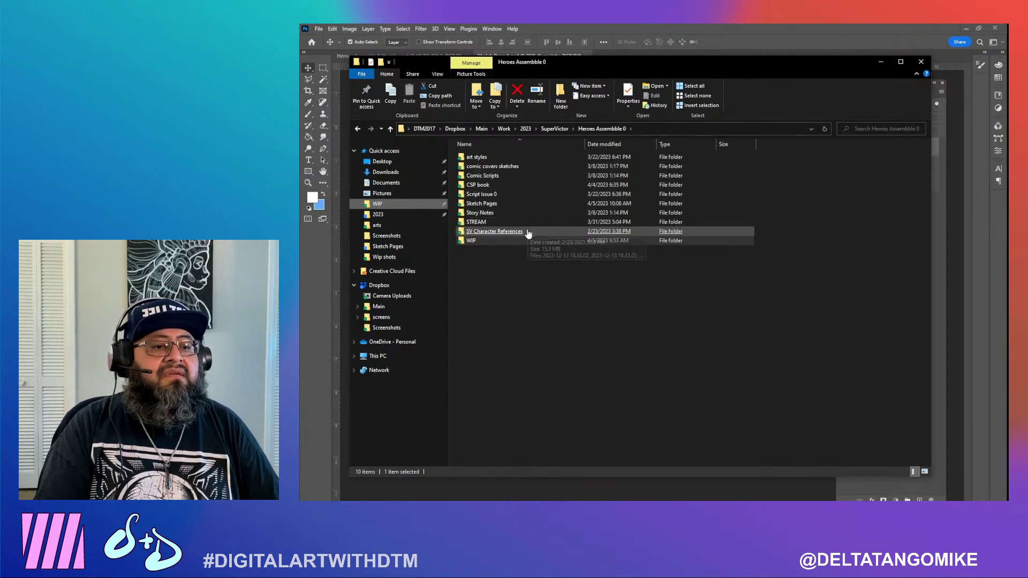
pyautogui.doubleClick(492, 206)
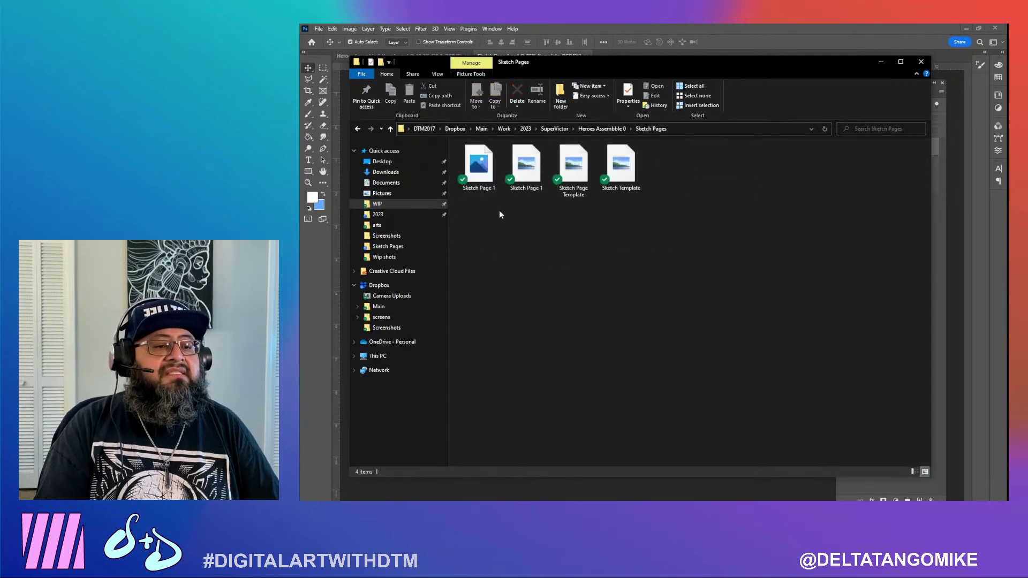
# Check the Sketch Page 1 PNG, Sketch Page 1 PSD and the two template files, and return to Photoshop
pyautogui.click(482, 183)
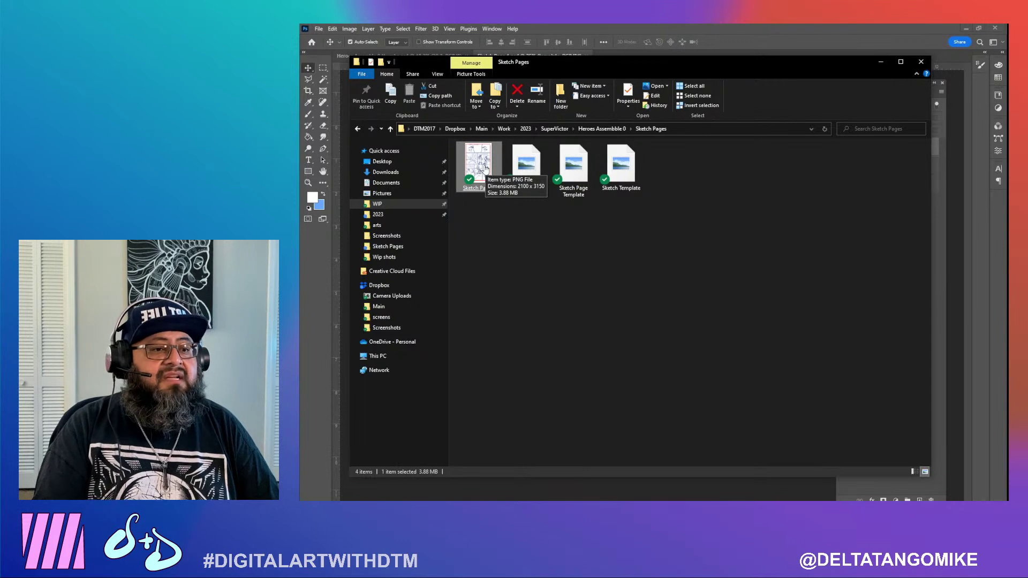
pyautogui.click(525, 174)
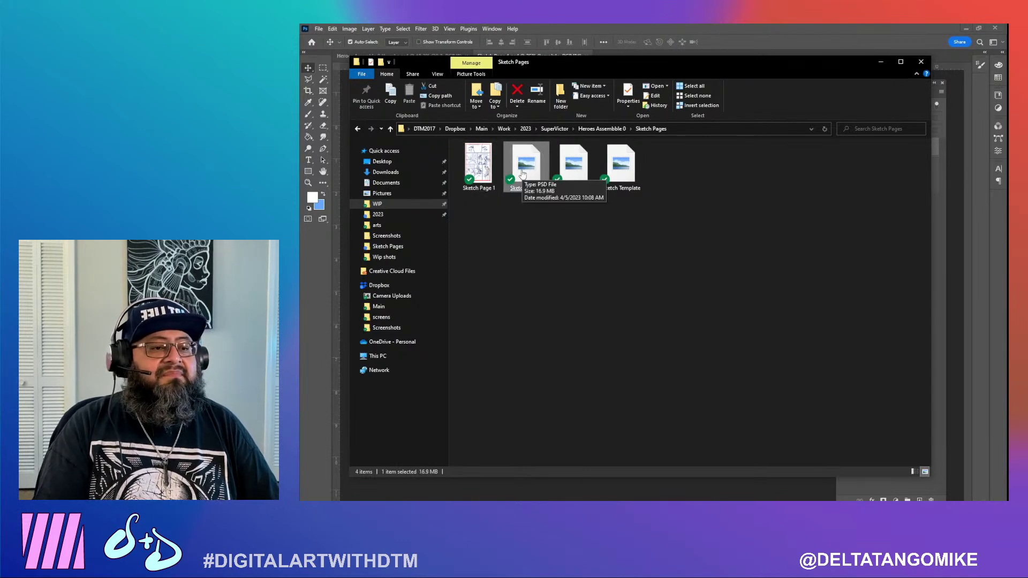
pyautogui.click(577, 168)
pyautogui.click(617, 168)
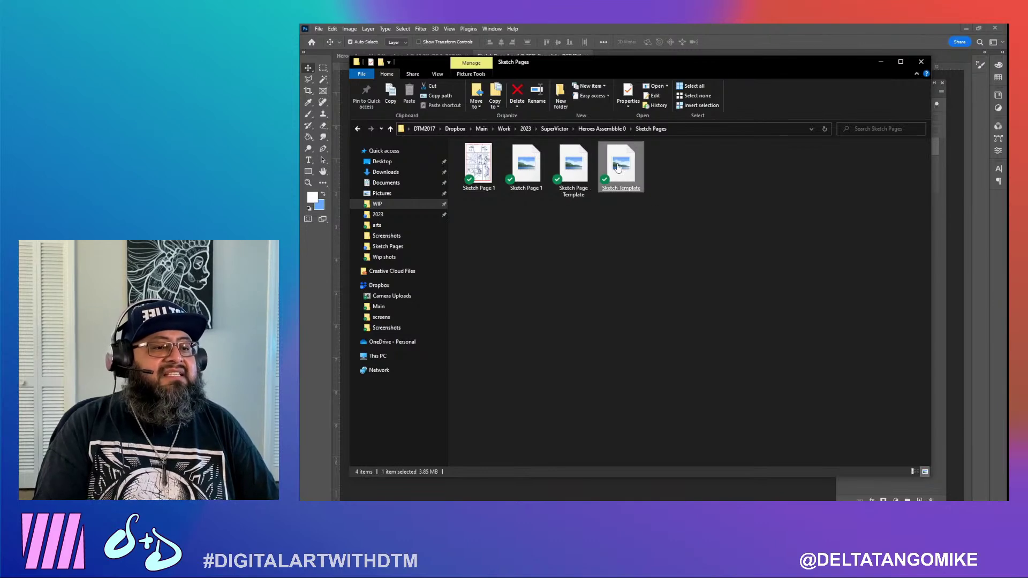
pyautogui.click(787, 267)
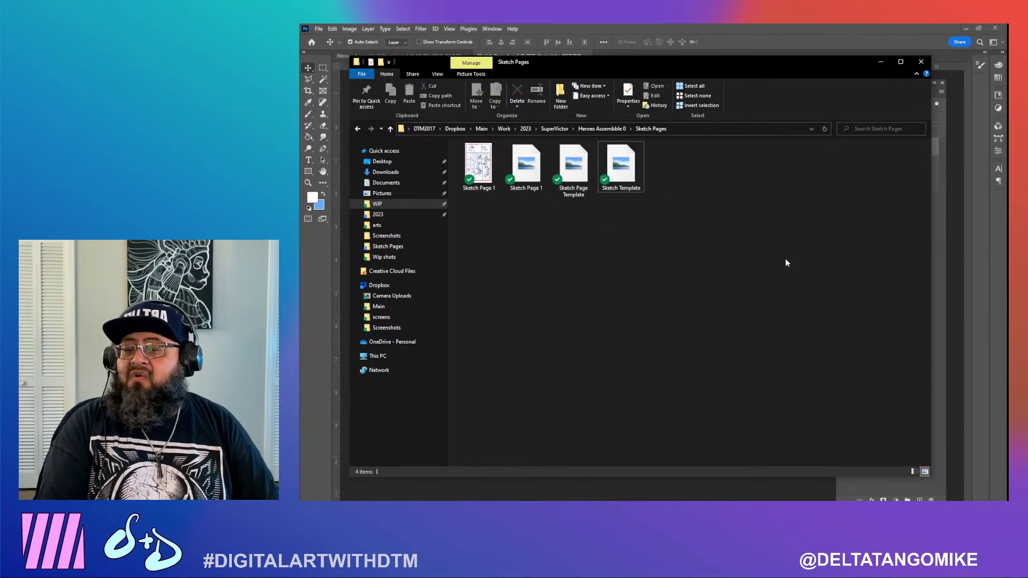
pyautogui.click(814, 25)
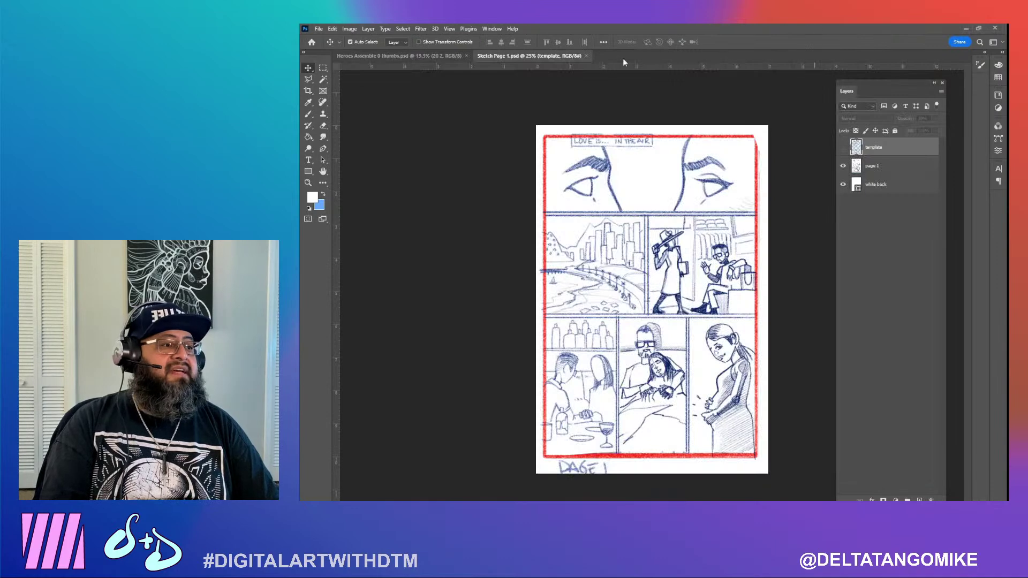
# In the Heroes Assemble 0 thumbs document, make a rectangular marquee selection around the Page 2 thumbnail
pyautogui.click(413, 55)
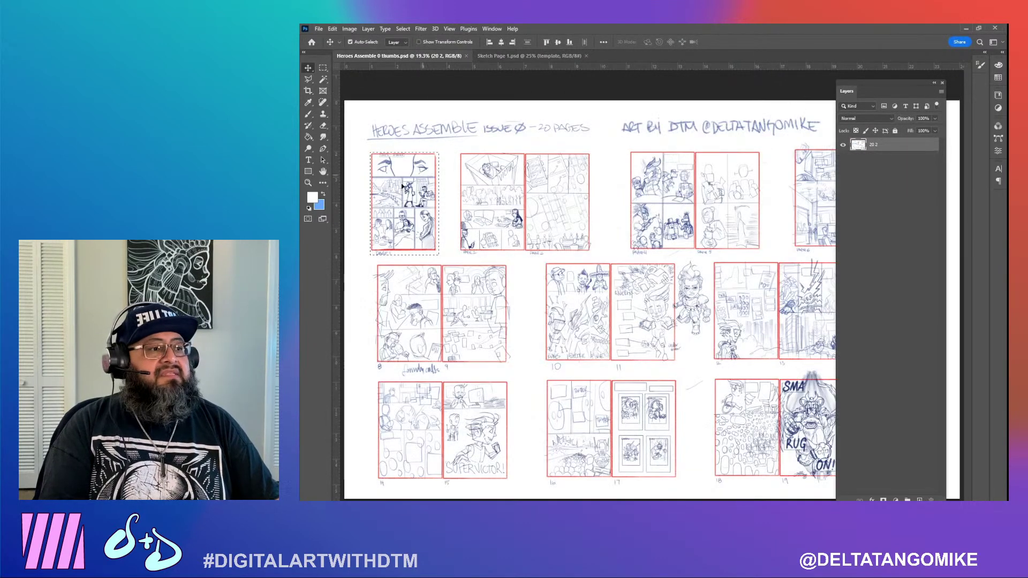
pyautogui.moveTo(399, 187); pyautogui.dragTo(423, 191)
pyautogui.hotkey('ctrl', 'z')
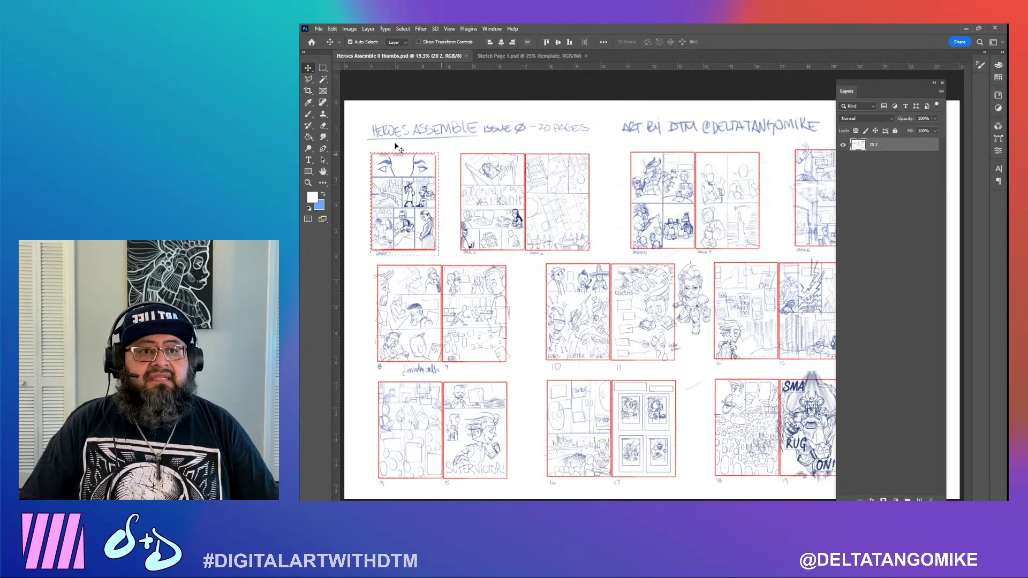
pyautogui.click(324, 68)
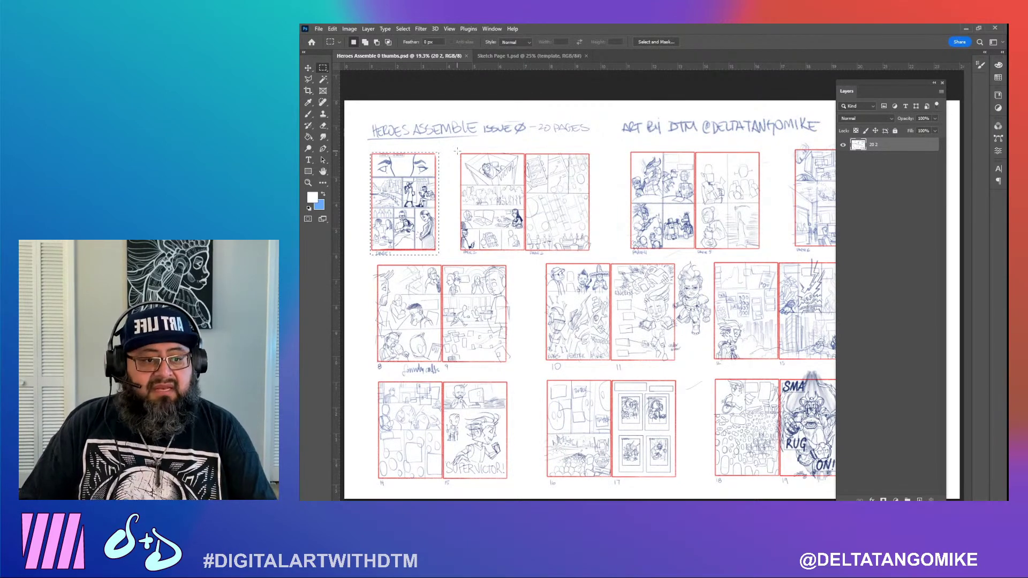
pyautogui.hotkey('ctrl', '+')
pyautogui.hotkey('ctrl', '+')
pyautogui.hotkey('ctrl', '+')
pyautogui.hotkey('ctrl', '+')
pyautogui.moveTo(565, 333); pyautogui.dragTo(632, 393)
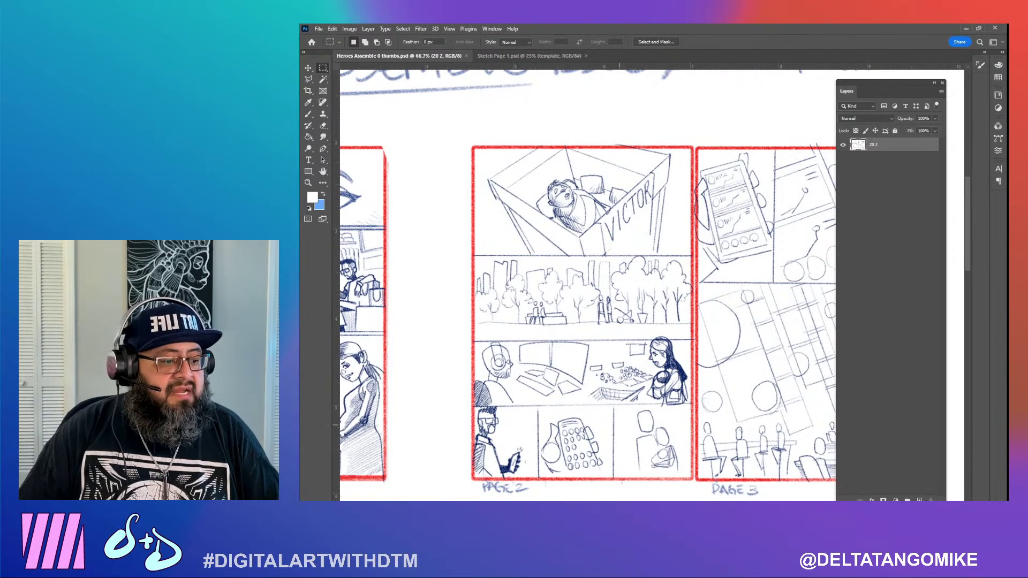
pyautogui.scroll(-1, 472, 145)
pyautogui.moveTo(469, 127); pyautogui.dragTo(696, 472)
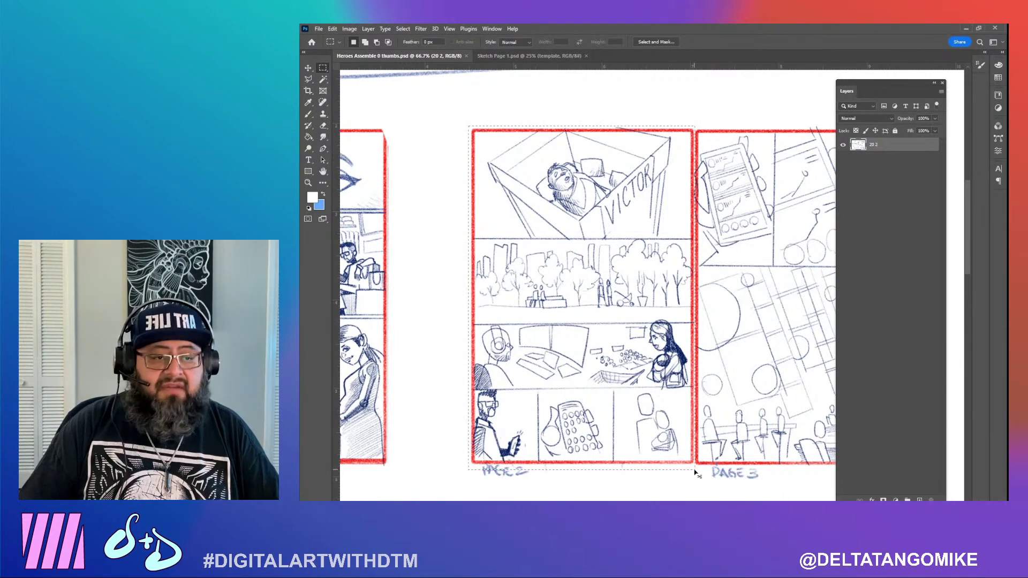
# Paste the copied Page 2 thumbnail into the Sketch Page 1 document as a new layer
pyautogui.click(517, 56)
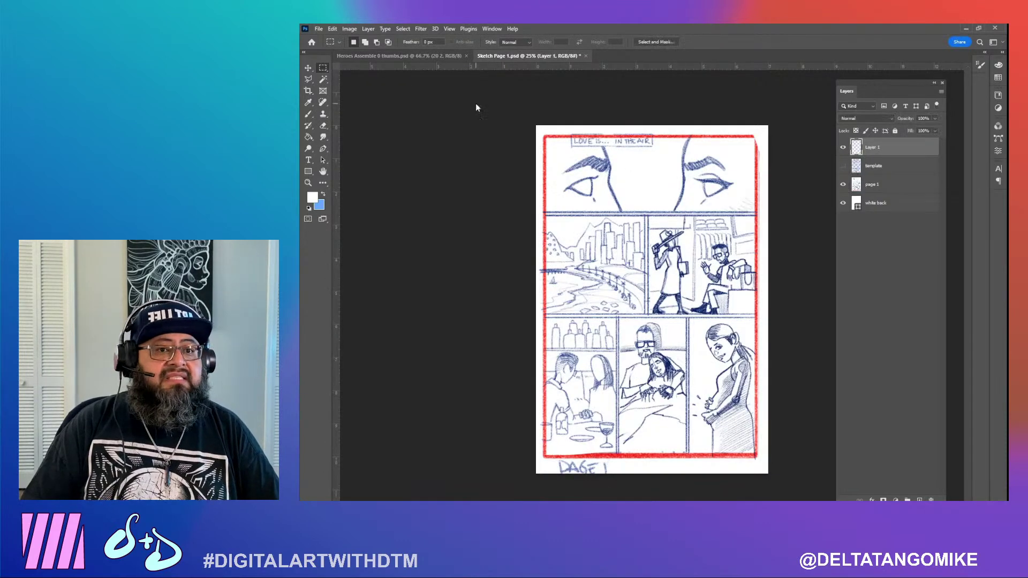
pyautogui.hotkey('ctrl', 'v')
pyautogui.click(309, 69)
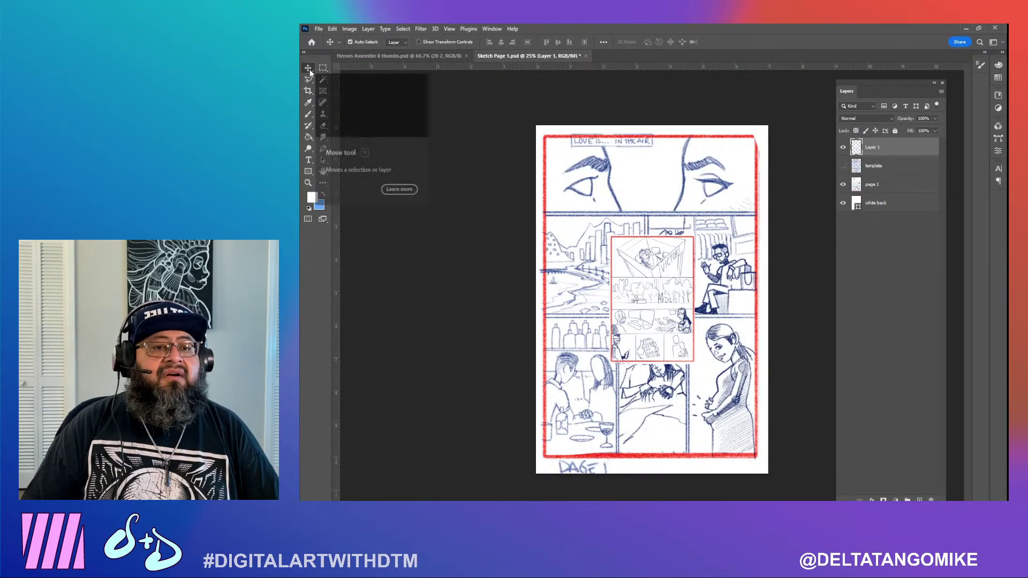
pyautogui.moveTo(542, 233)
pyautogui.mouseDown()
pyautogui.moveTo(574, 249)
pyautogui.moveTo(555, 242)
pyautogui.mouseUp()
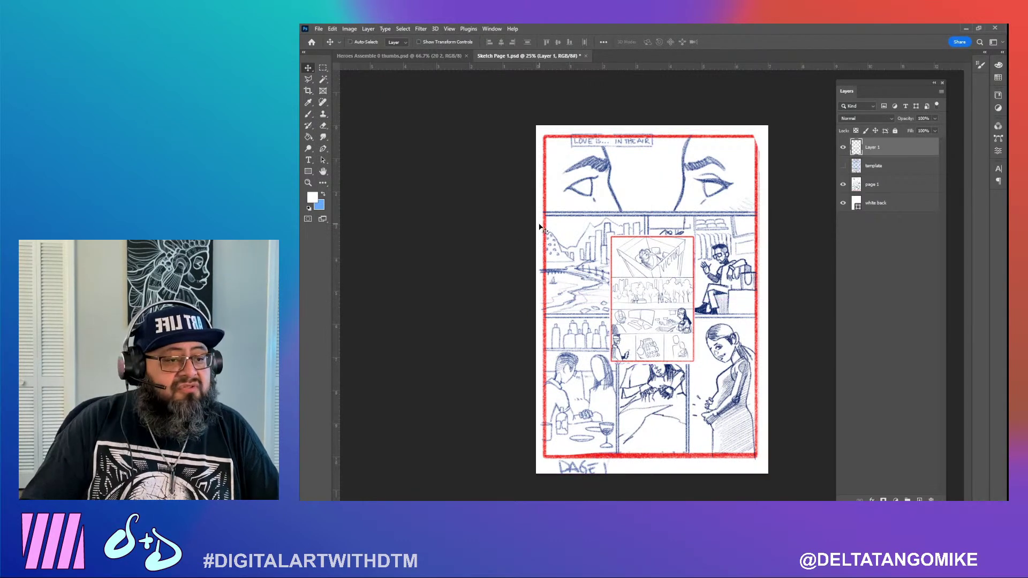
# Enlarge the pasted thumbnail proportionally to about 6.6 in wide so it fills the comic page
pyautogui.hotkey('ctrl', 't')
pyautogui.moveTo(694, 236); pyautogui.dragTo(762, 134)
pyautogui.moveTo(611, 364); pyautogui.dragTo(537, 463)
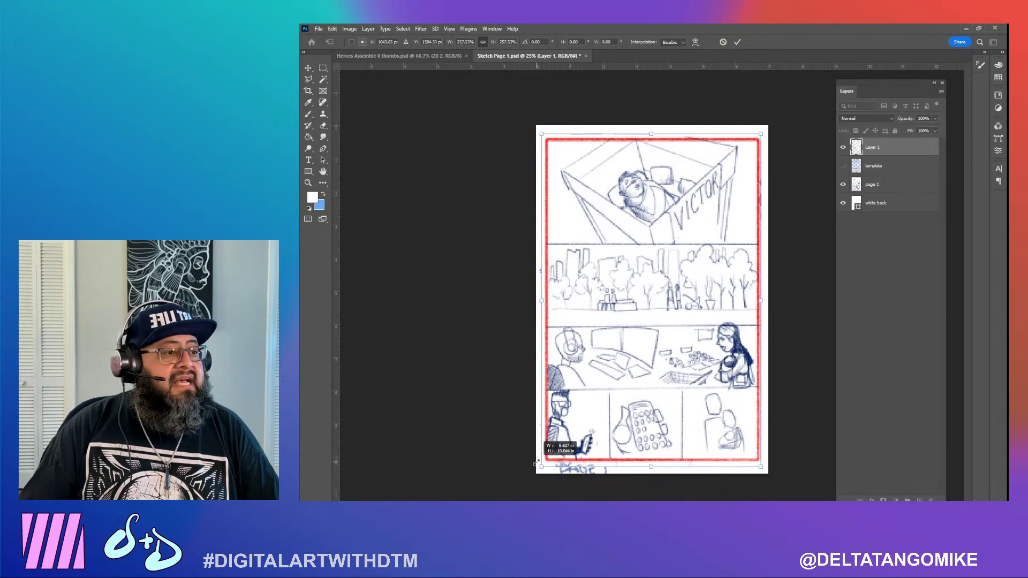
pyautogui.press('Return')
# Place the pasted thumbnail's layer beneath page 1 and change page 1's blend mode so both drawings show together
pyautogui.moveTo(893, 150); pyautogui.dragTo(889, 193)
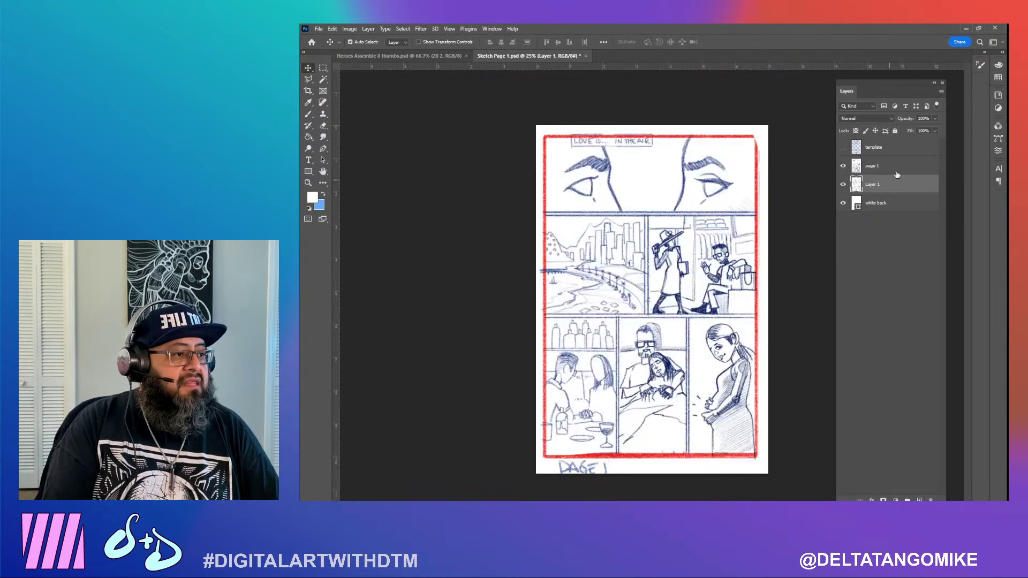
pyautogui.click(899, 167)
pyautogui.click(866, 118)
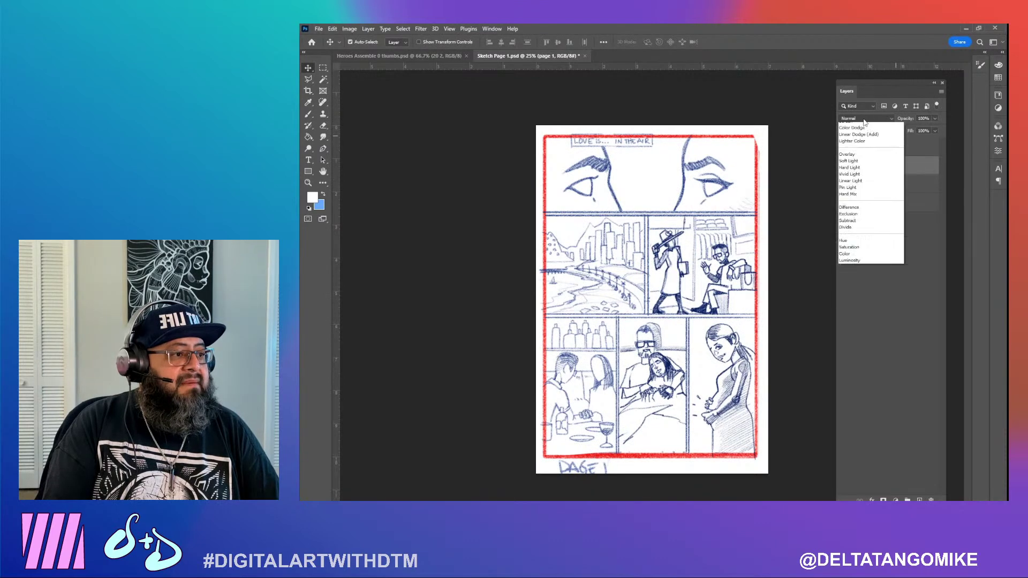
pyautogui.click(865, 152)
# Fine-tune the scale of Layer 1 so its red frame lines up with the page 1 frame
pyautogui.click(897, 187)
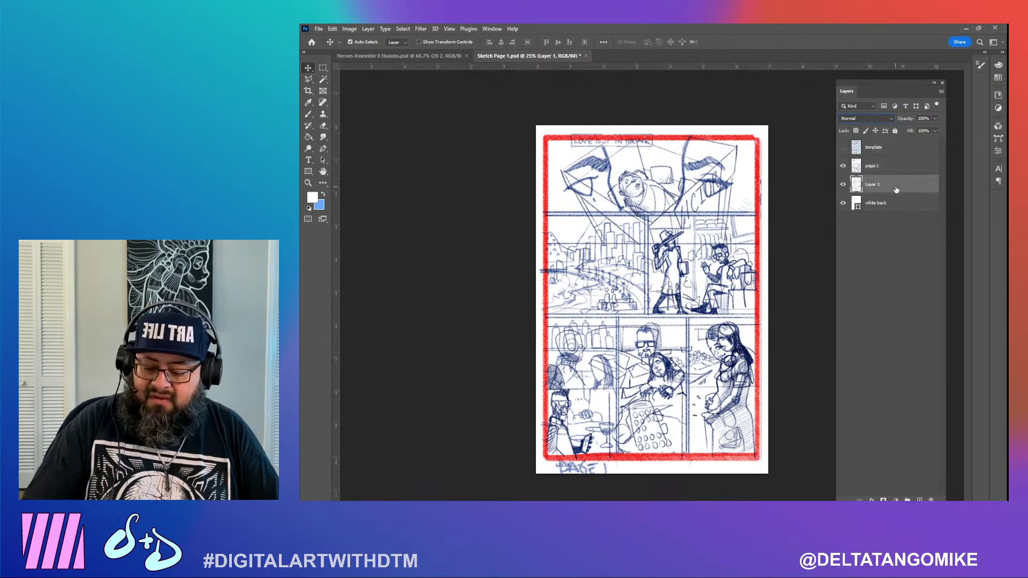
pyautogui.hotkey('ctrl', 't')
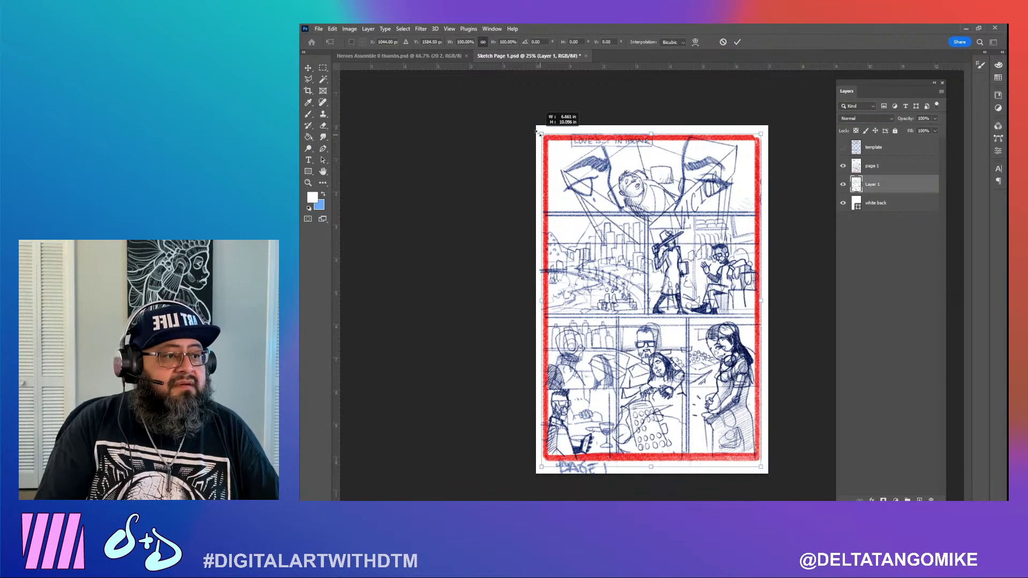
pyautogui.moveTo(539, 134); pyautogui.dragTo(538, 132)
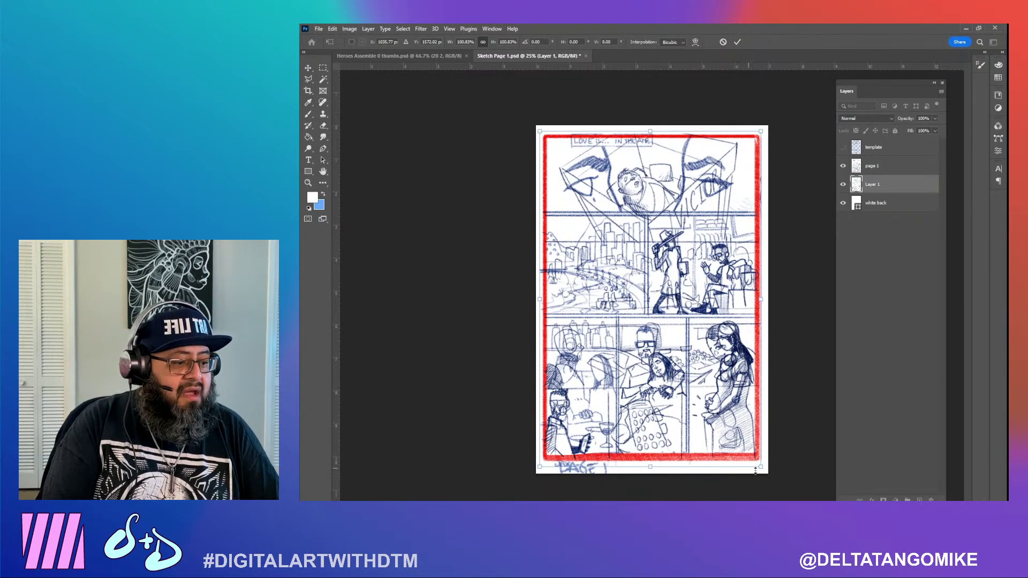
pyautogui.moveTo(761, 468); pyautogui.dragTo(758, 466)
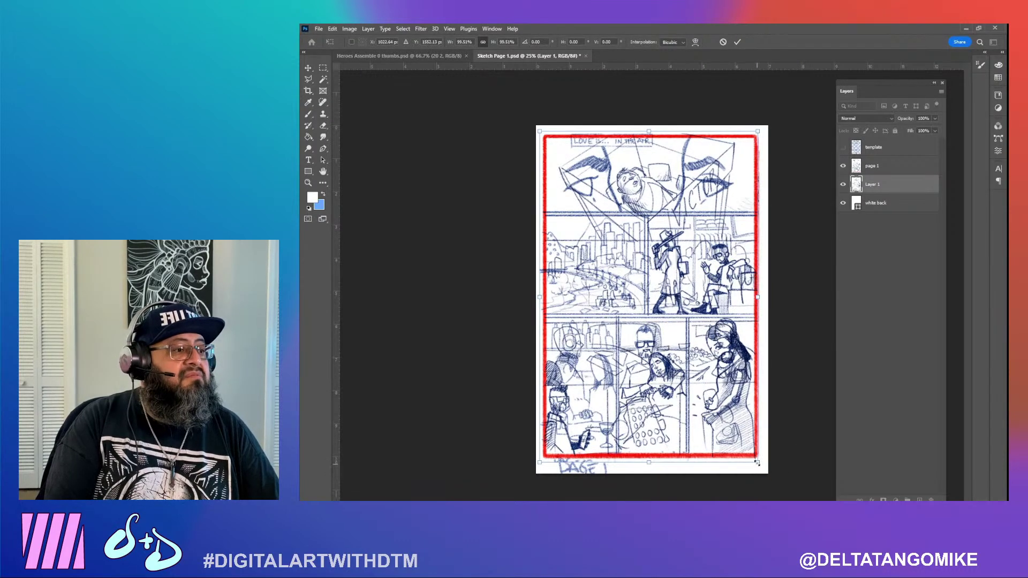
pyautogui.press('Return')
# Hide the page 1 layer and compare the new page with and without the template overlay, leaving the template hidden
pyautogui.click(844, 166)
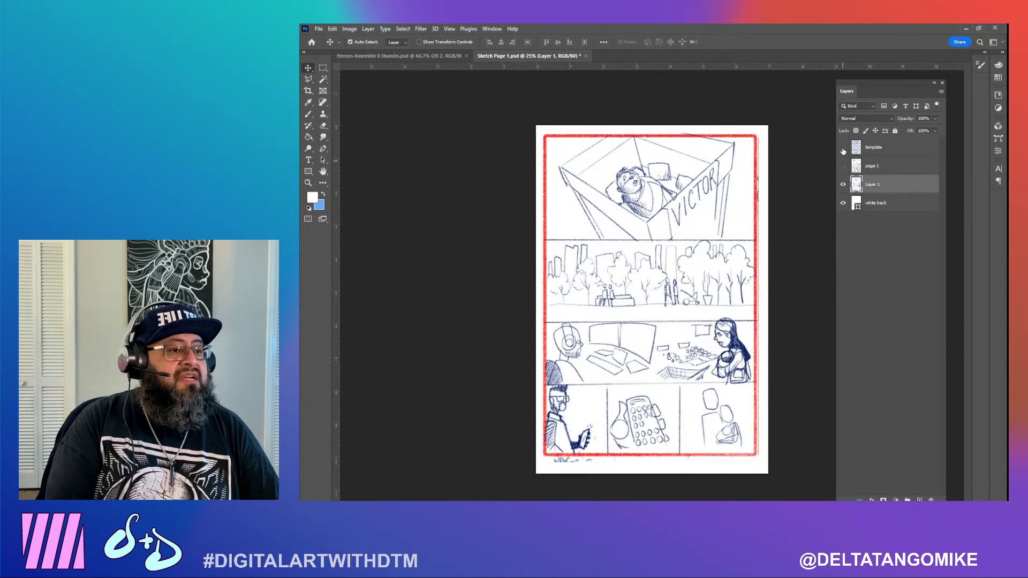
pyautogui.click(843, 147)
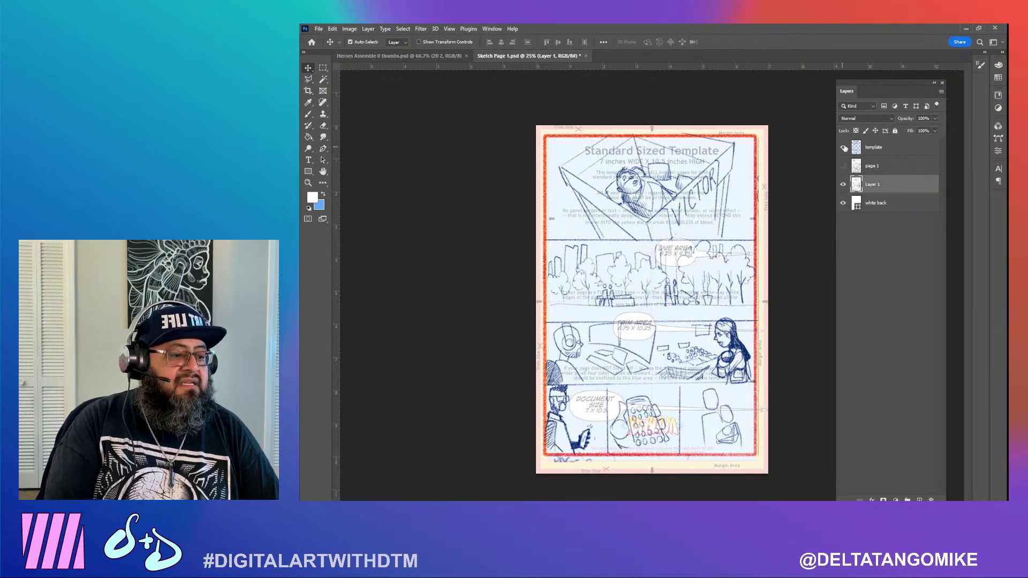
pyautogui.click(845, 148)
pyautogui.click(844, 148)
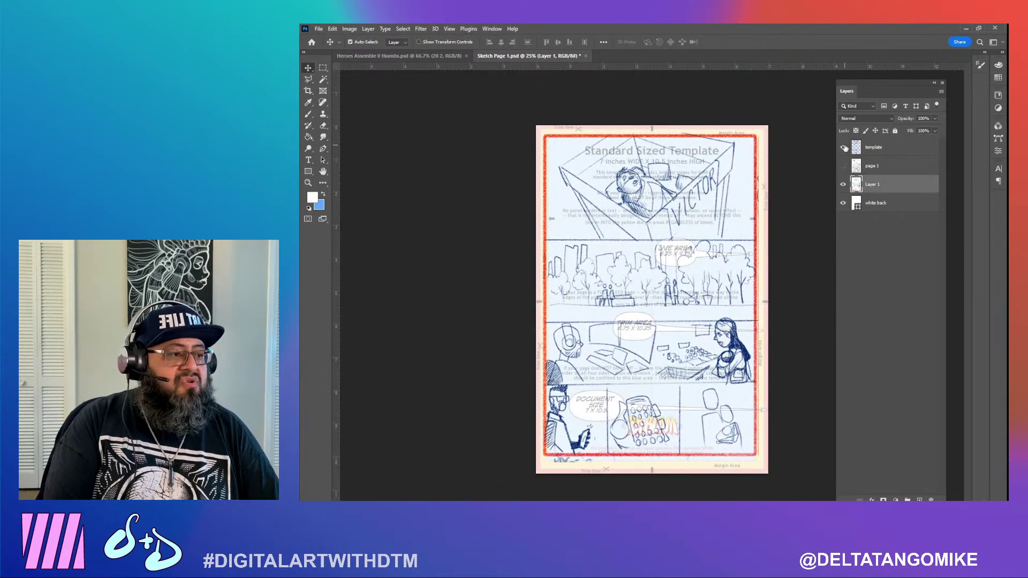
pyautogui.click(845, 148)
# Rename Layer 1 as page 2 and delete the page 1 layer
pyautogui.doubleClick(873, 184)
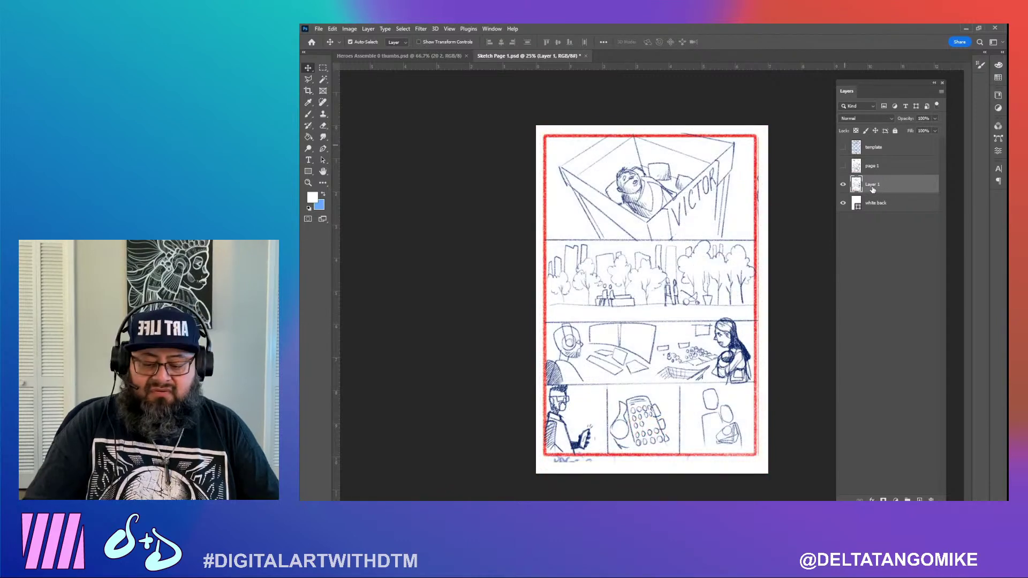
pyautogui.write('pac')
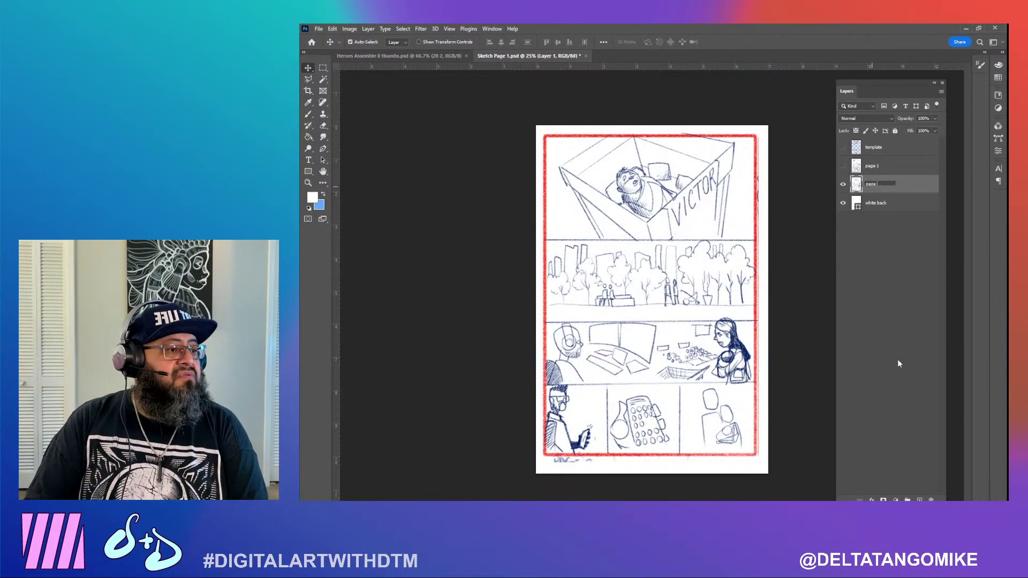
pyautogui.write('e 2')
pyautogui.press('Return')
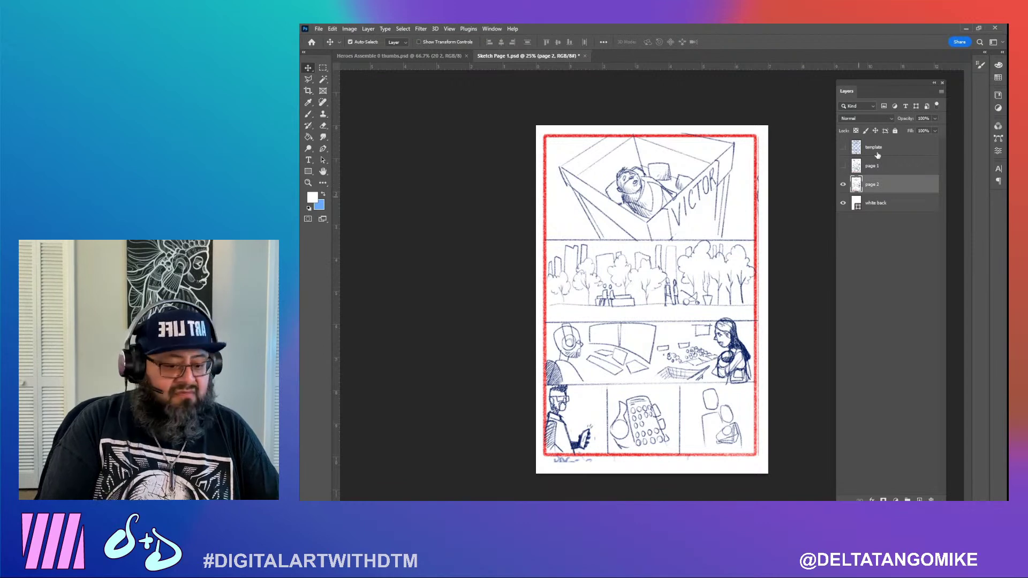
pyautogui.click(885, 167)
pyautogui.press('Delete')
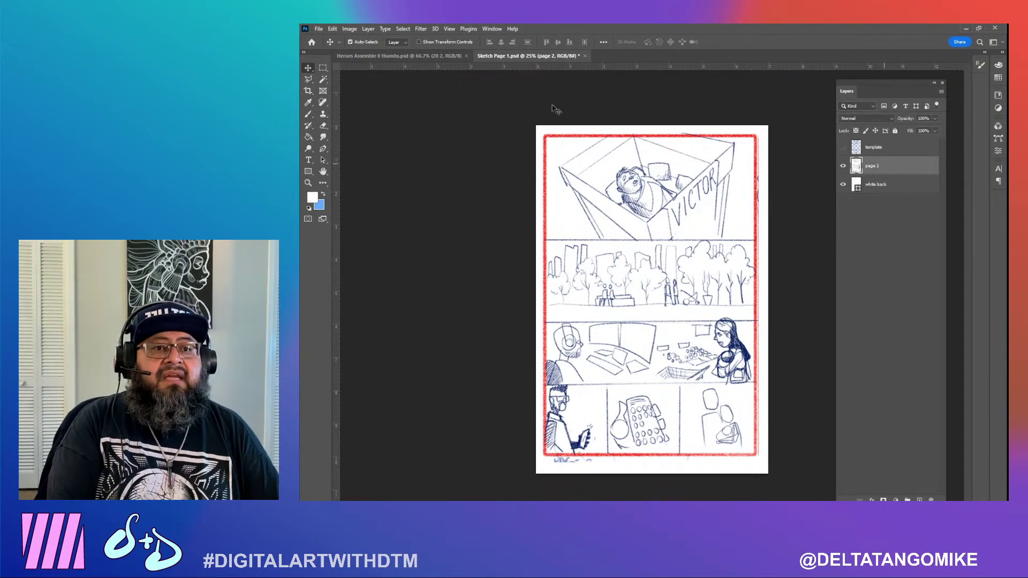
# Save the document as a new Photoshop file named Sketch Page 2
pyautogui.click(319, 29)
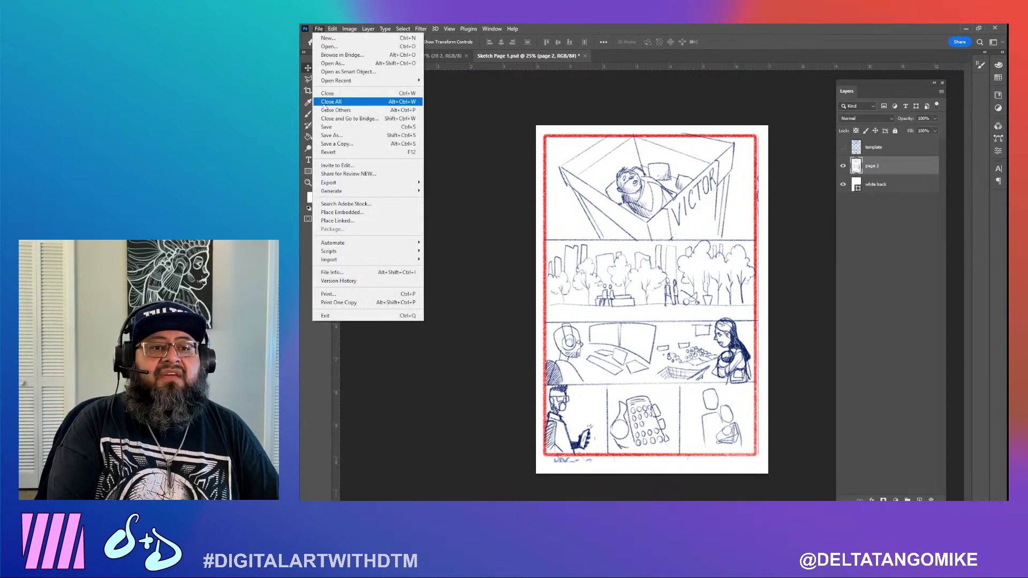
pyautogui.click(331, 135)
pyautogui.press('BackSpace')
pyautogui.write('2')
pyautogui.press('Return')
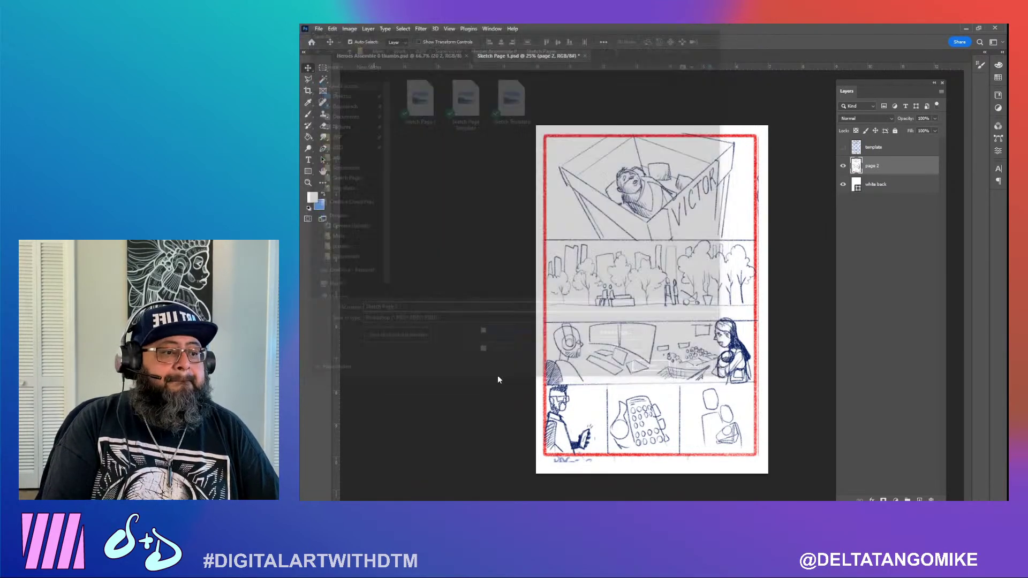
pyautogui.press('Return')
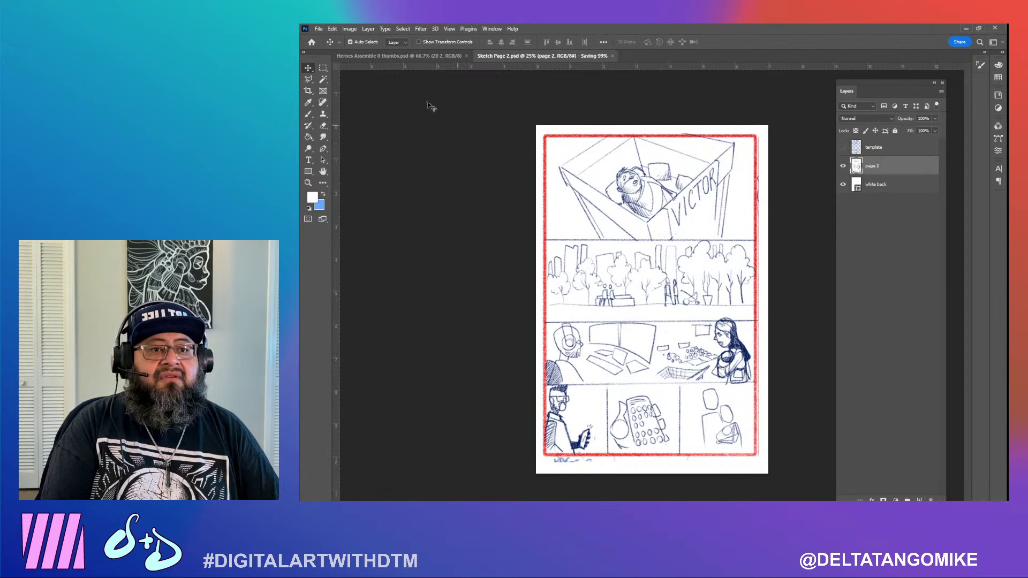
# Export the page 2 document as a PNG named Sketch Page 2 in the Sketch Pages folder
pyautogui.click(318, 28)
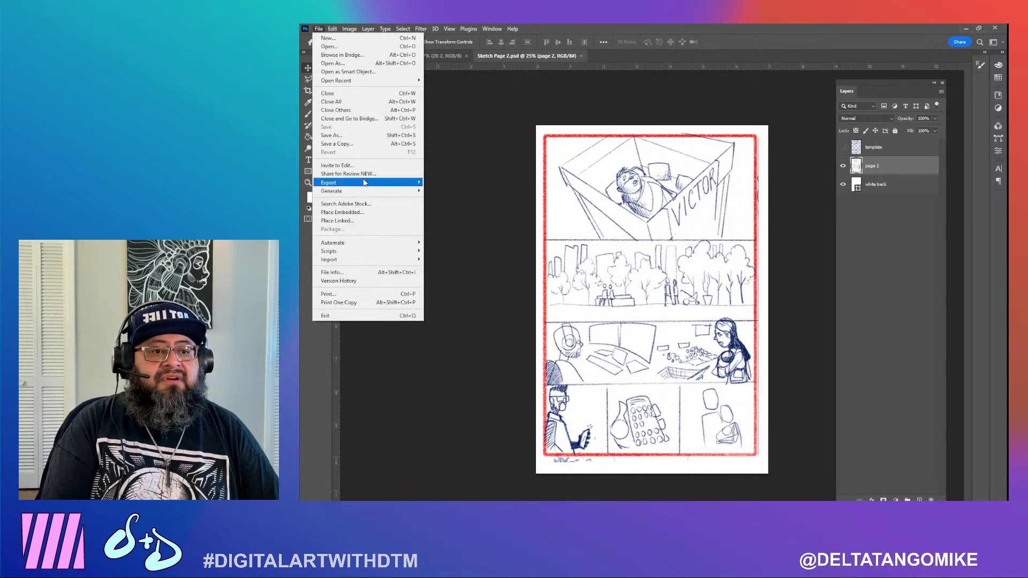
pyautogui.moveTo(370, 182)
pyautogui.click(457, 183)
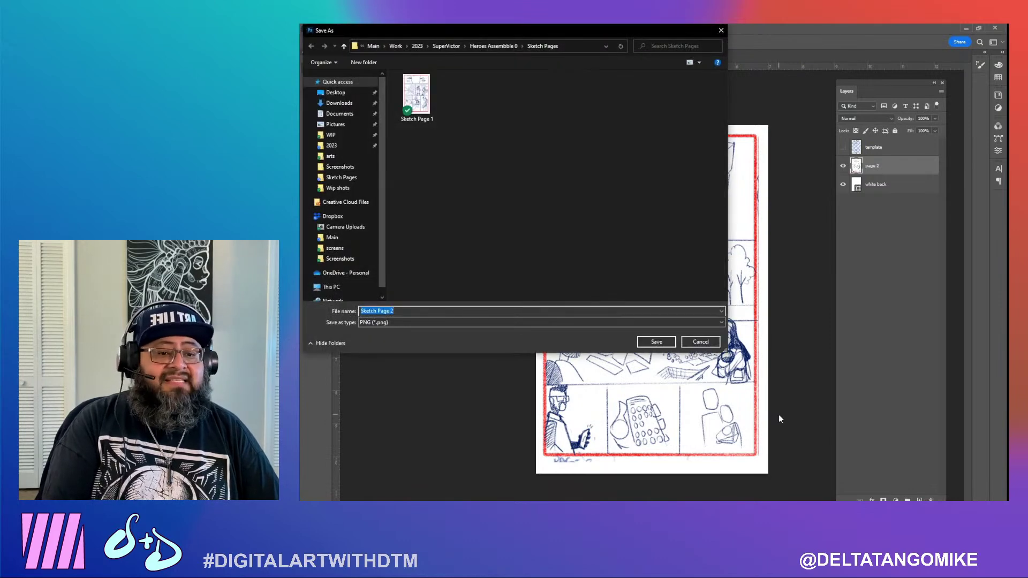
pyautogui.press('Return')
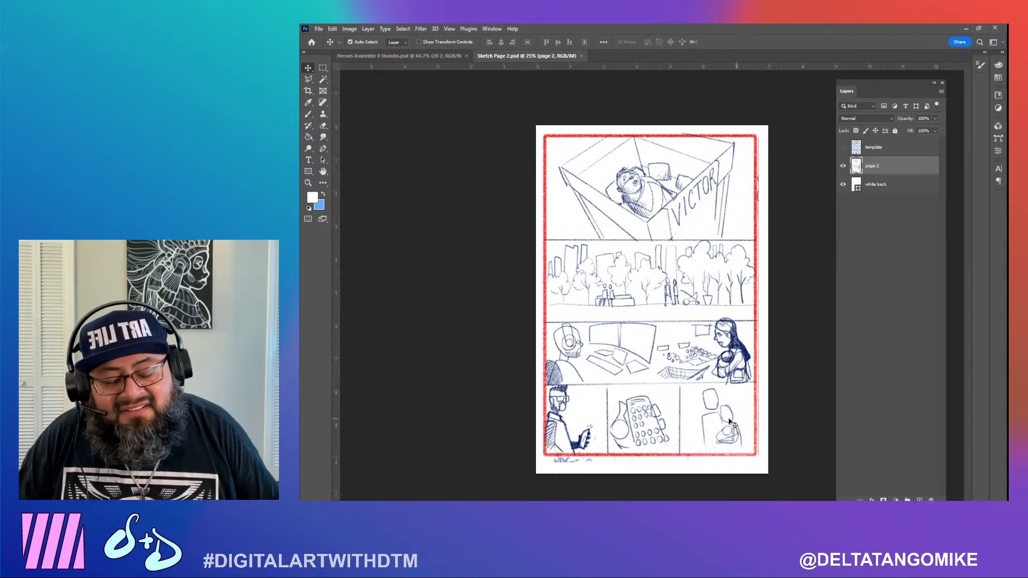
# In the Heroes Assemble 0 thumbs document, marquee-select the page 3 thumbnail around its red frame for copying
pyautogui.click(427, 55)
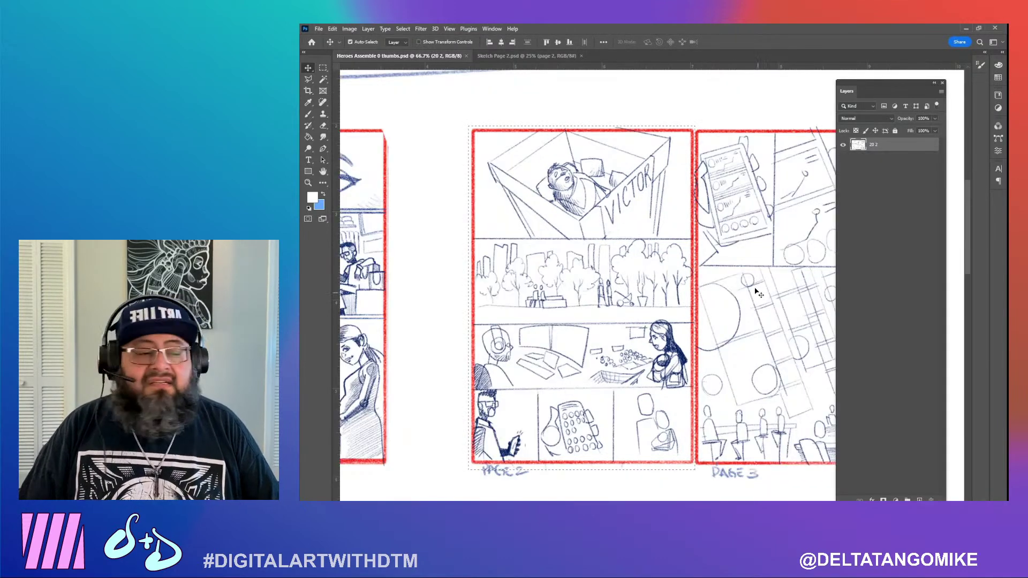
pyautogui.moveTo(676, 287); pyautogui.dragTo(425, 203)
pyautogui.moveTo(544, 248); pyautogui.dragTo(536, 295)
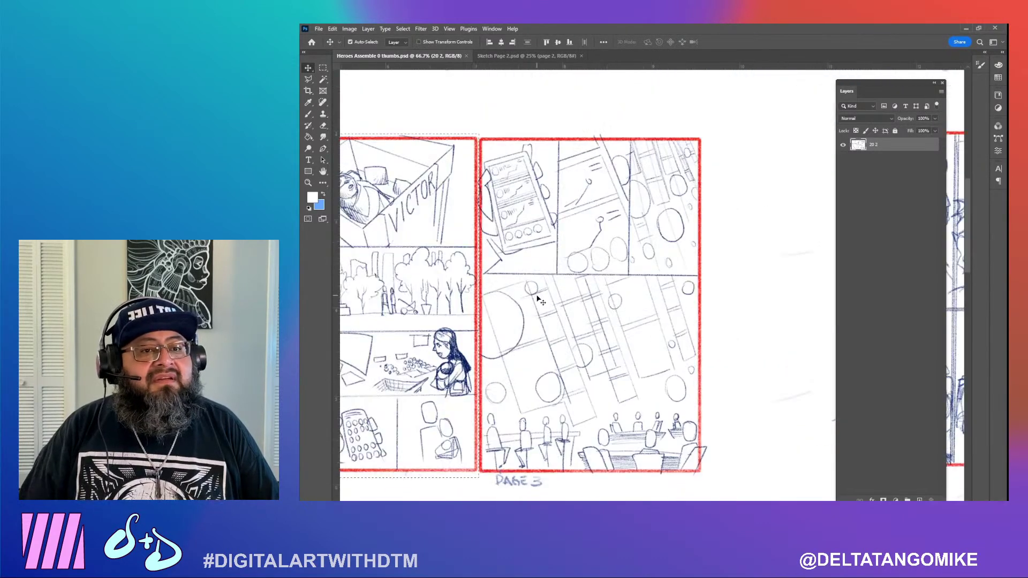
pyautogui.click(324, 69)
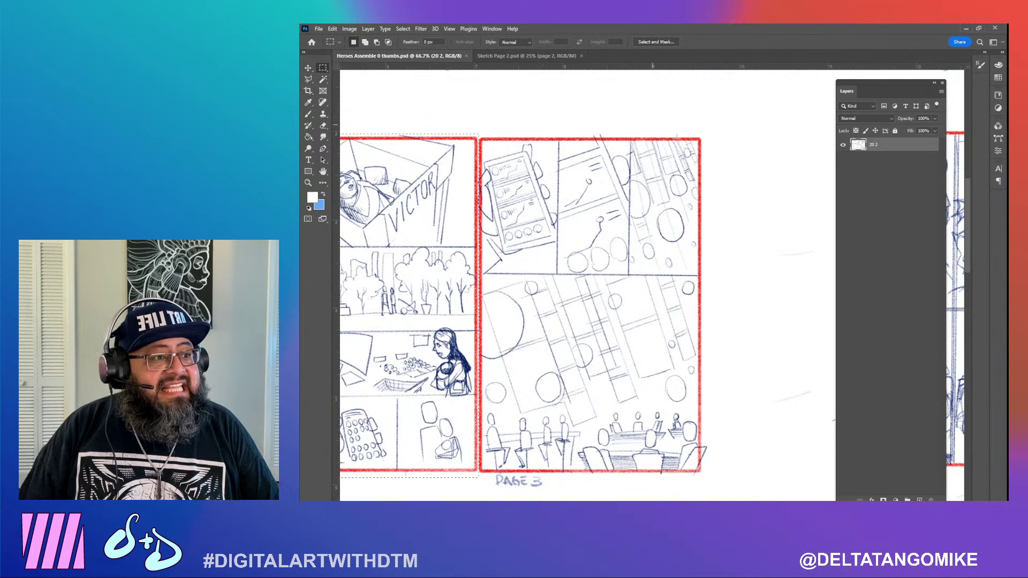
pyautogui.moveTo(707, 137); pyautogui.dragTo(479, 477)
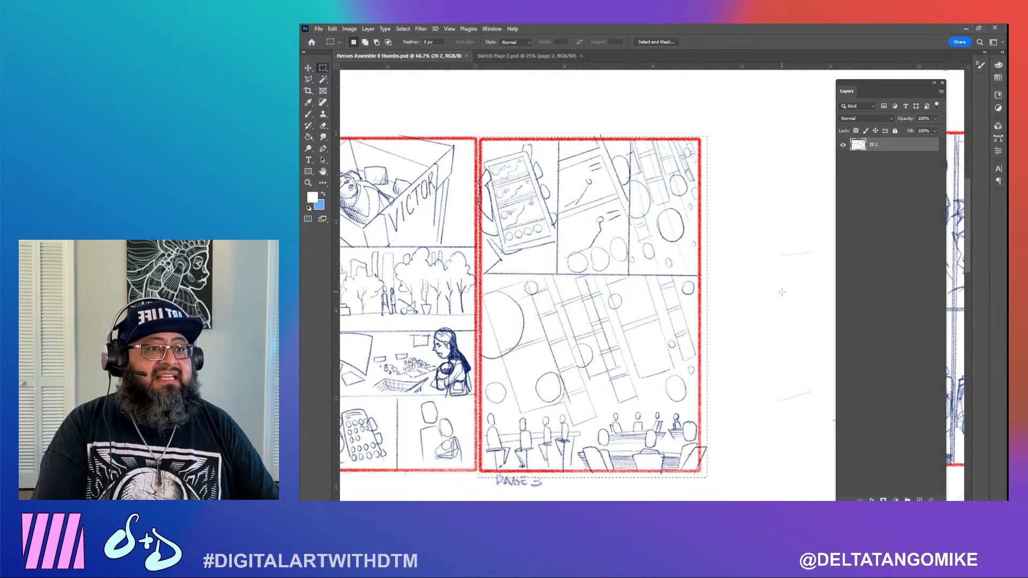
# Paste the page 3 thumbnail into the Sketch Page 2 document and scale it up to match the page 2 red frame
pyautogui.click(522, 56)
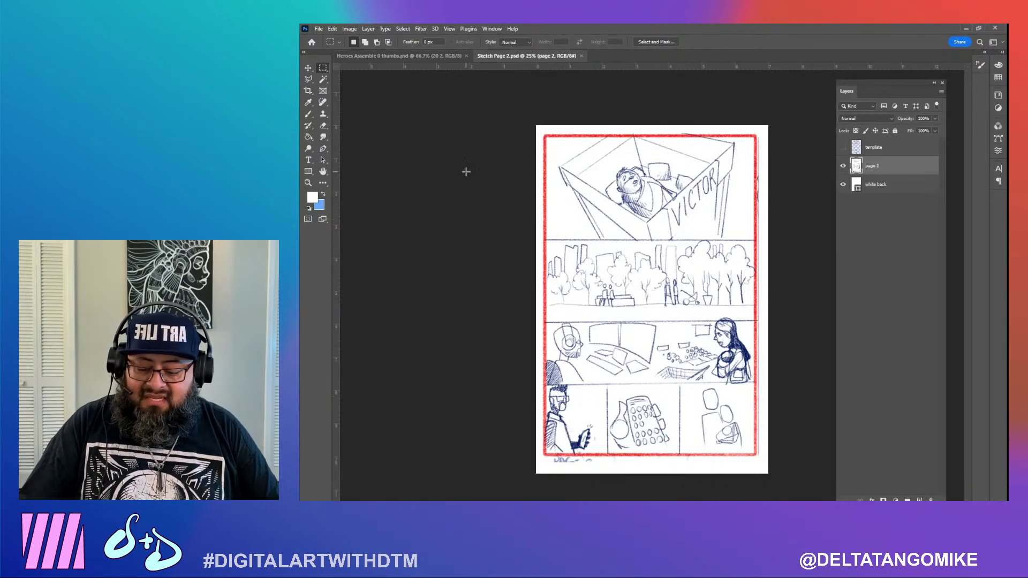
pyautogui.hotkey('ctrl', 'v')
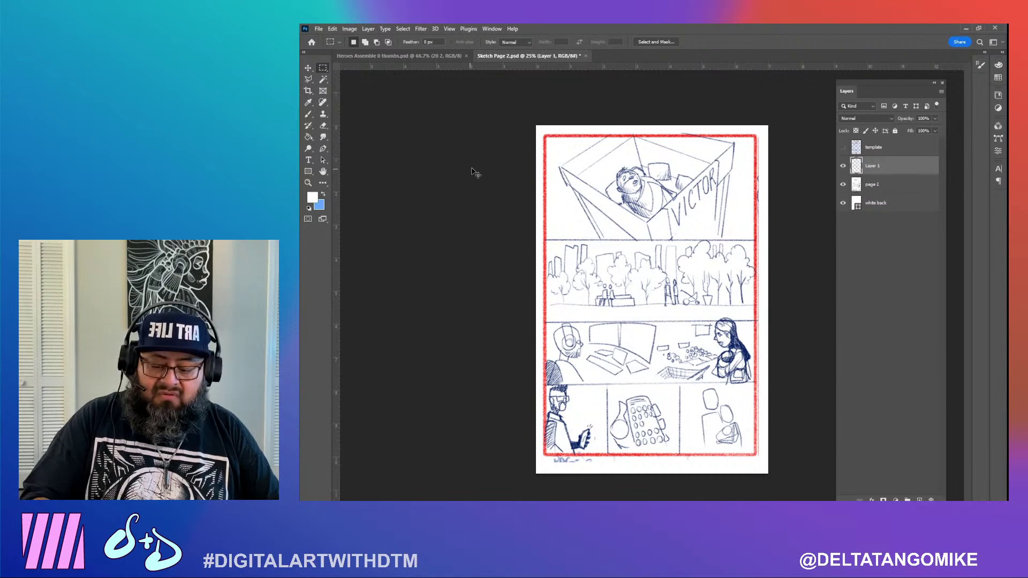
pyautogui.hotkey('ctrl', 't')
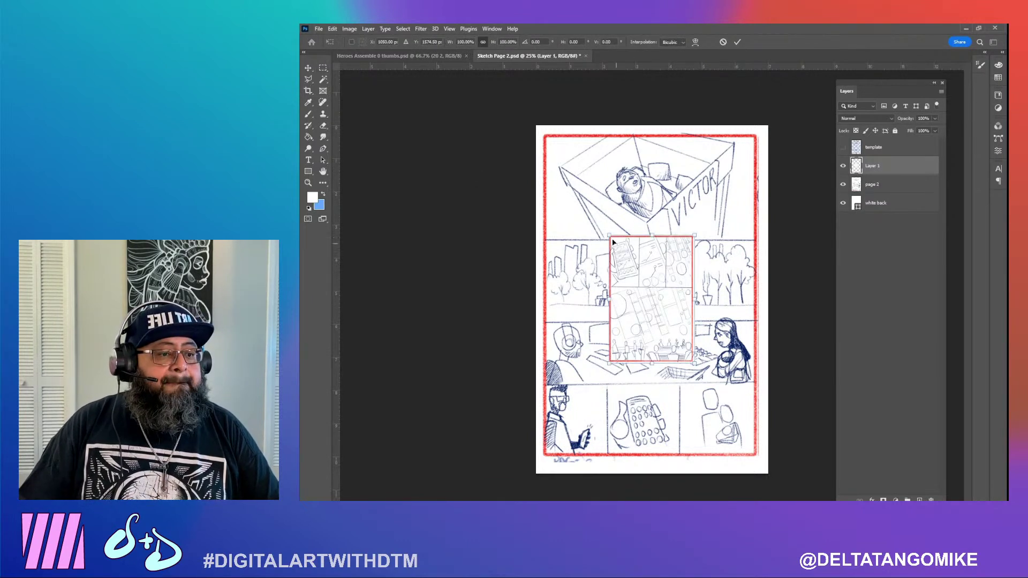
pyautogui.moveTo(610, 235); pyautogui.dragTo(542, 136)
pyautogui.moveTo(695, 136); pyautogui.dragTo(697, 134)
pyautogui.moveTo(697, 363); pyautogui.dragTo(756, 464)
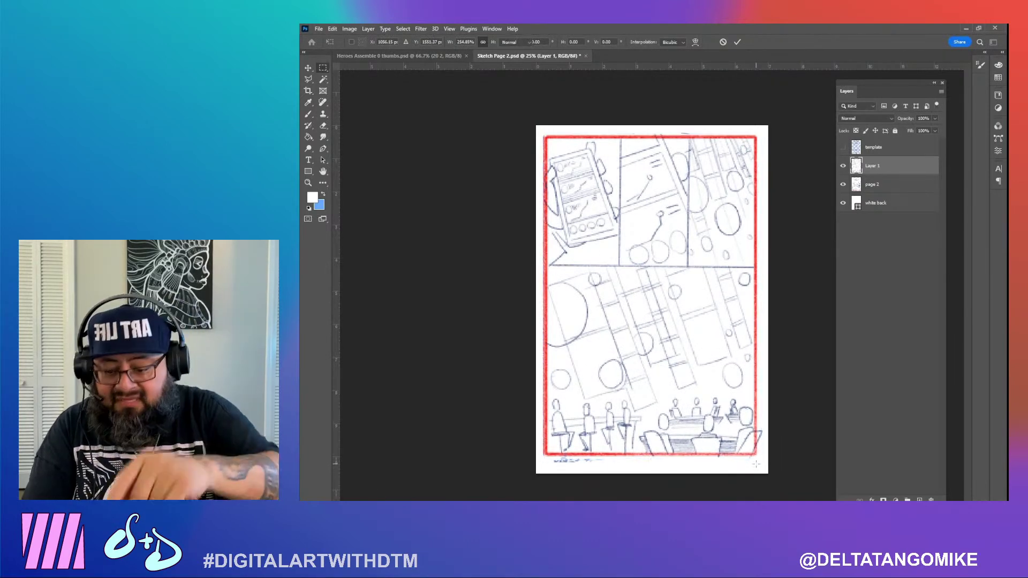
pyautogui.press('Return')
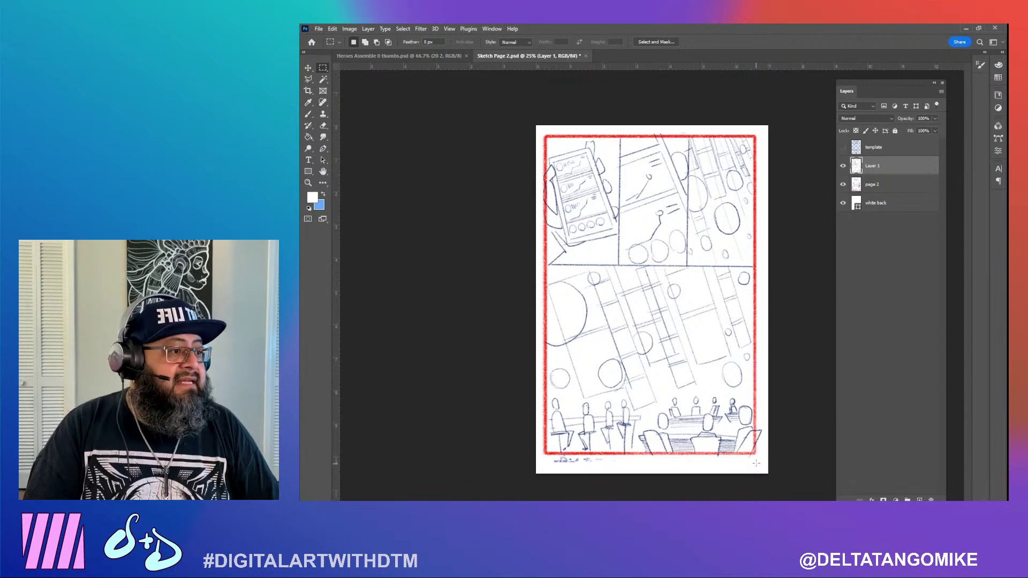
# Rename Layer 1 as page 3 and delete the page 2 layer
pyautogui.doubleClick(872, 166)
pyautogui.write('d')
pyautogui.write('age')
pyautogui.write(' 3')
pyautogui.press('Return')
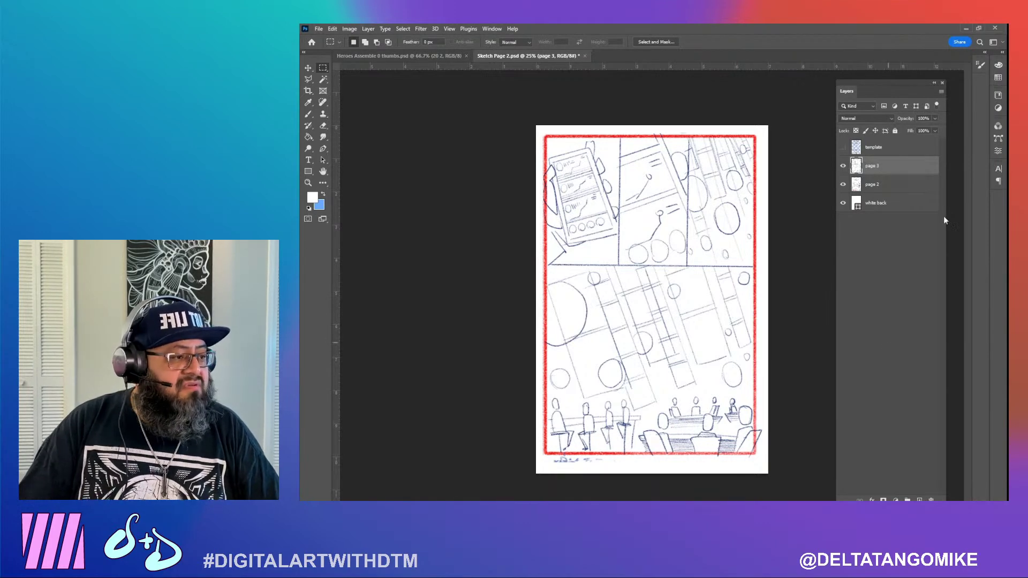
pyautogui.click(899, 185)
pyautogui.press('Delete')
pyautogui.click(843, 185)
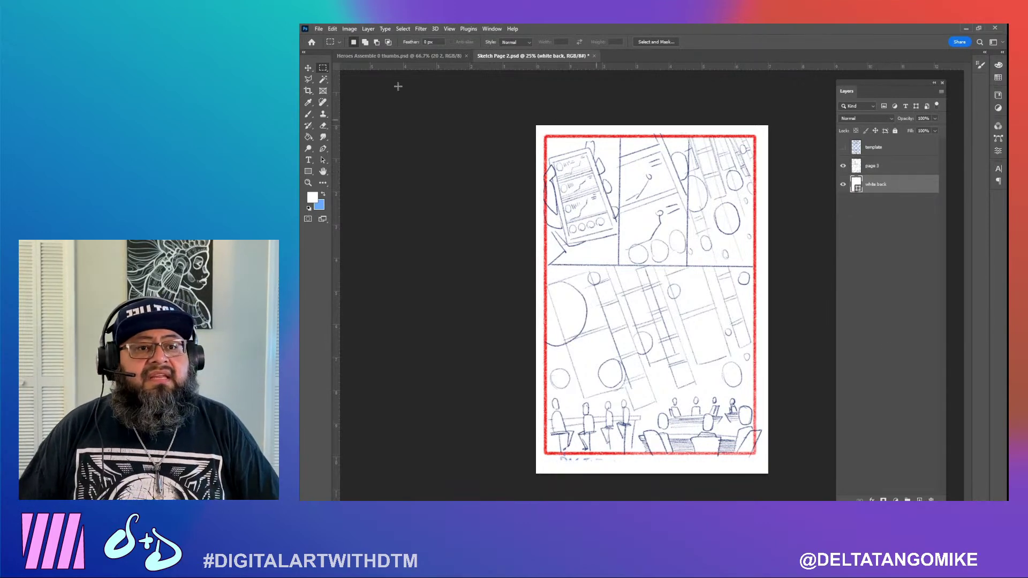
# Save the document as a new Photoshop file named Sketch Page 3
pyautogui.click(318, 29)
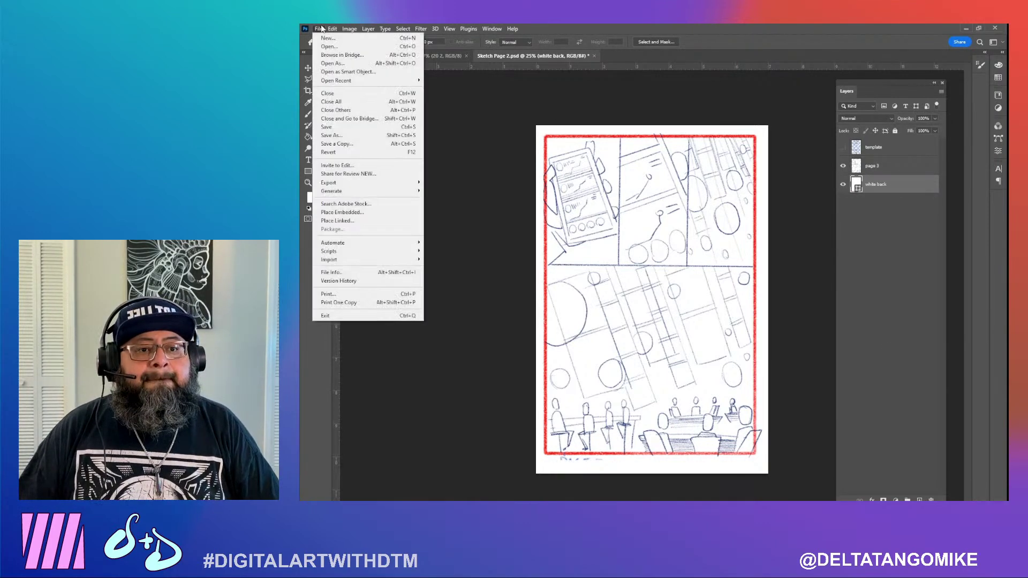
pyautogui.click(343, 138)
pyautogui.press('End')
pyautogui.press('BackSpace')
pyautogui.write('3')
pyautogui.press('Return')
pyautogui.press('Return')
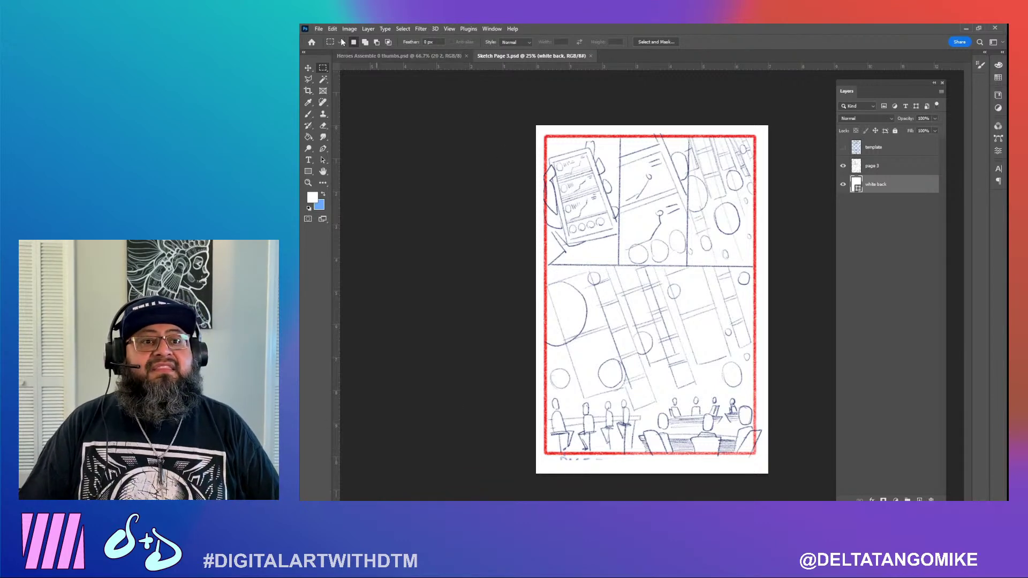
# Export the page 3 document as a PNG named Sketch Page 3 in the Sketch Pages folder
pyautogui.click(319, 29)
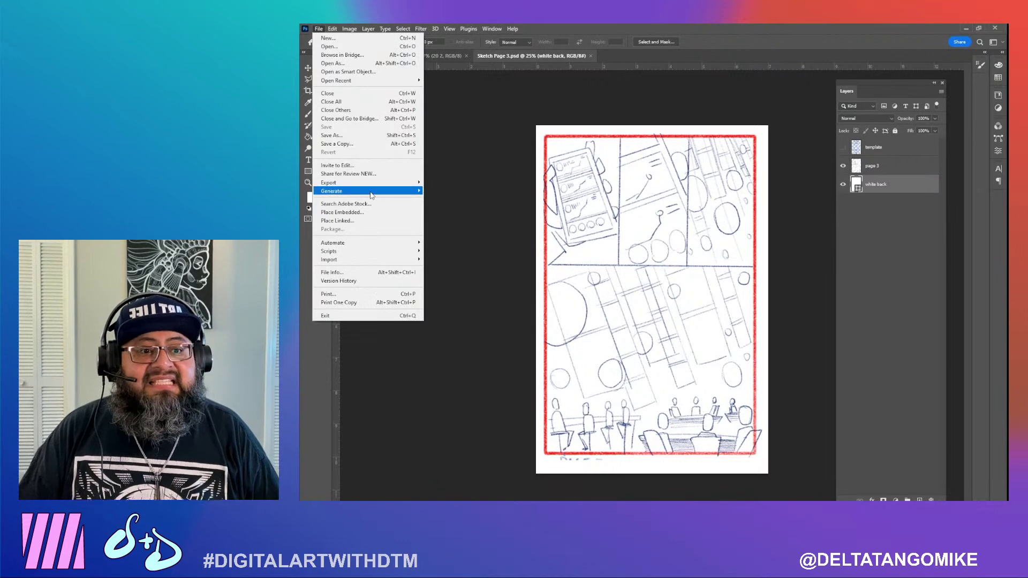
pyautogui.moveTo(378, 184)
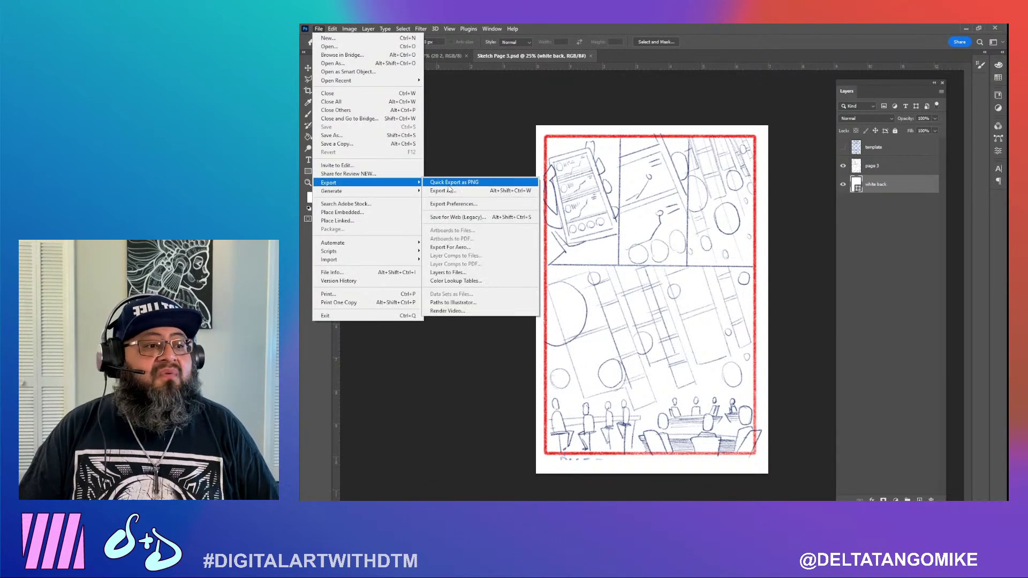
pyautogui.click(447, 190)
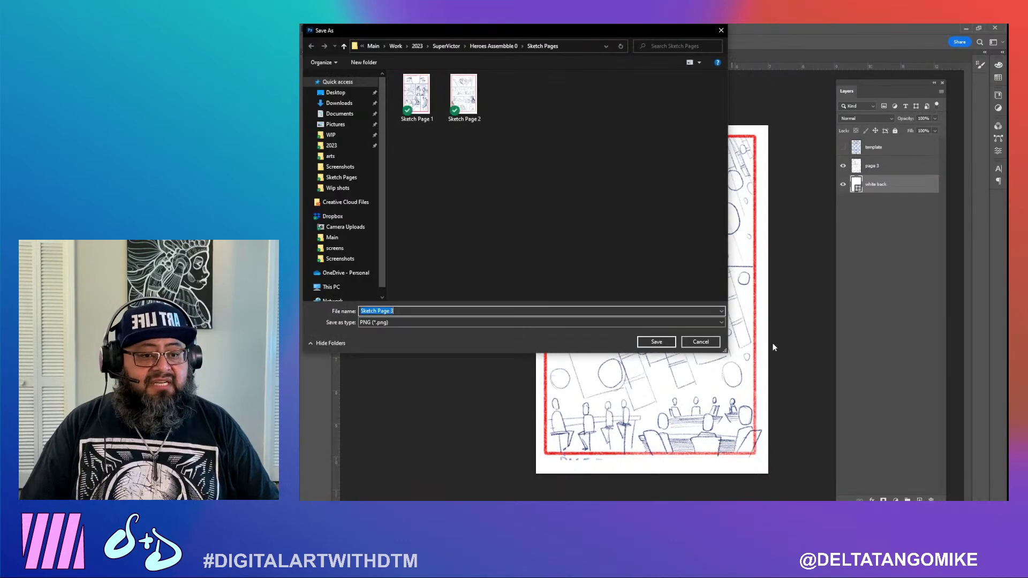
pyautogui.click(650, 345)
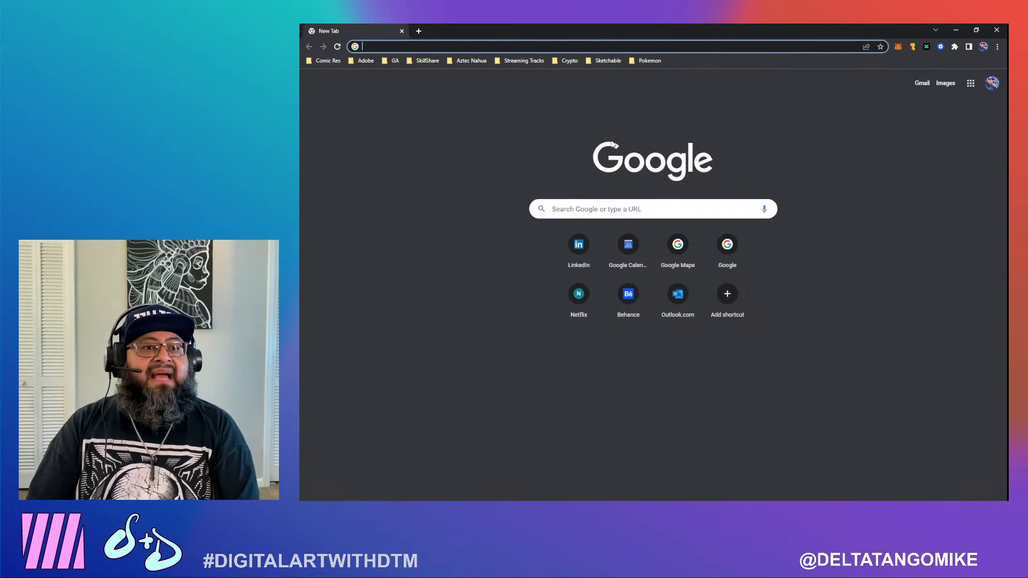
# In Chrome, search Google for "wacom 21 ux 2nd gen"
pyautogui.write('wacom')
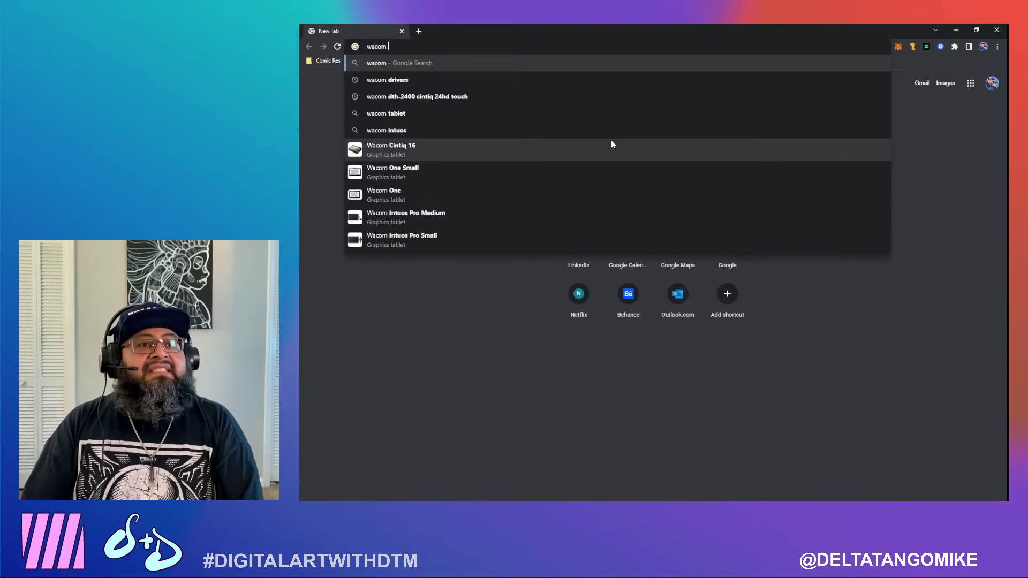
pyautogui.write(' 21 ux')
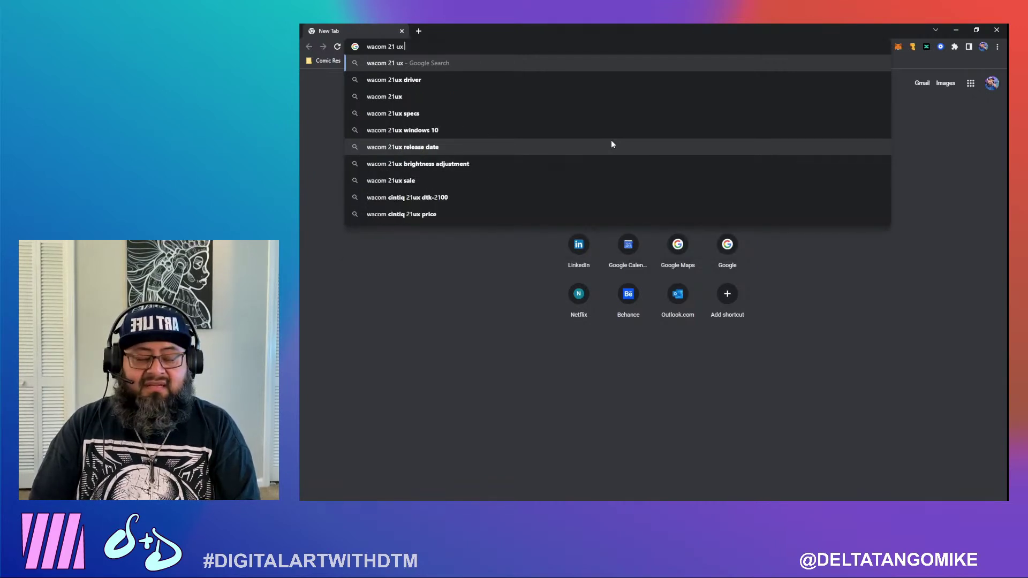
pyautogui.write(' 2nd gen')
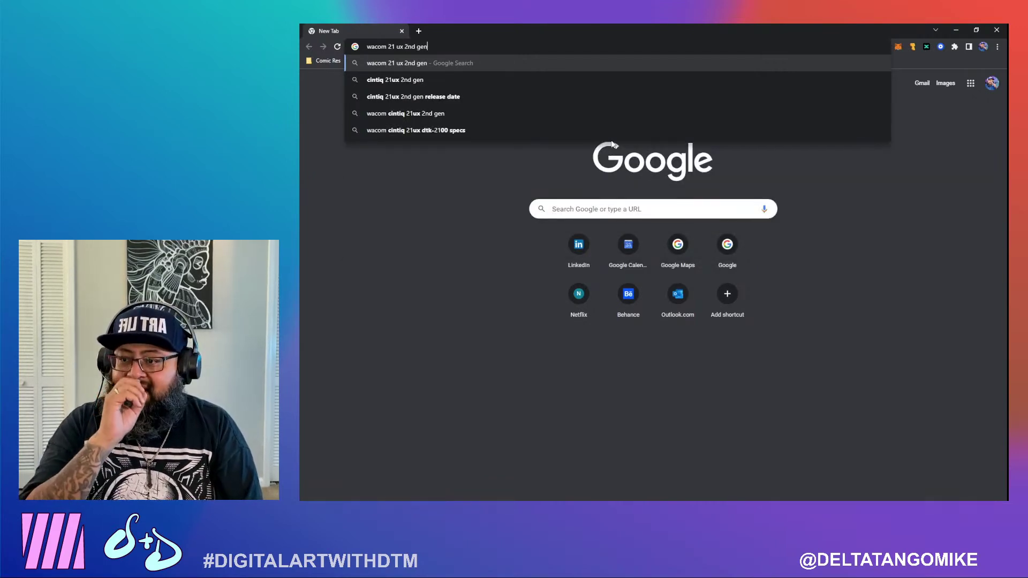
pyautogui.press('Return')
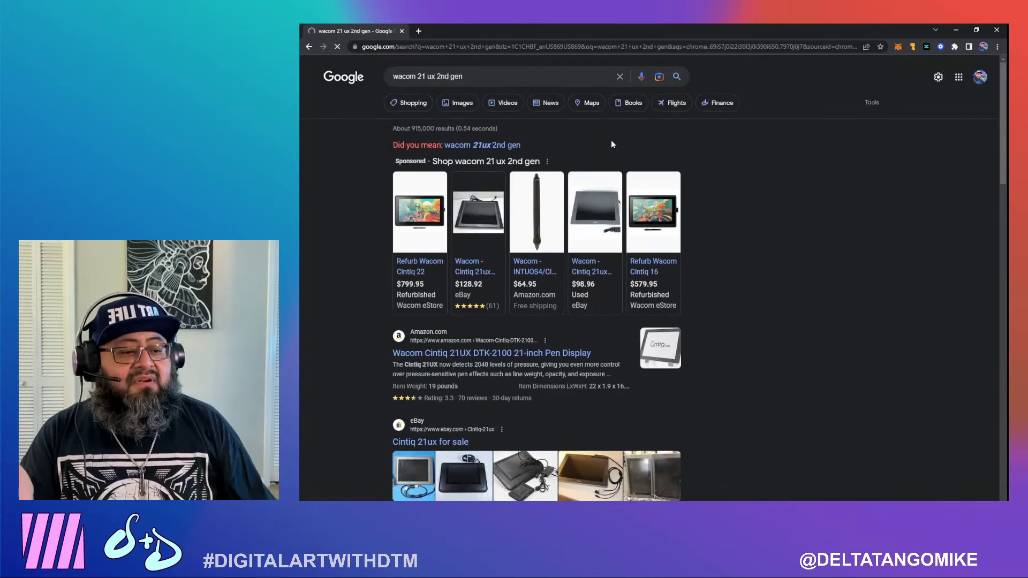
# Expand the related question about when the Wacom Cintiq 21UX came out and read its answer
pyautogui.scroll(-3, 864, 253)
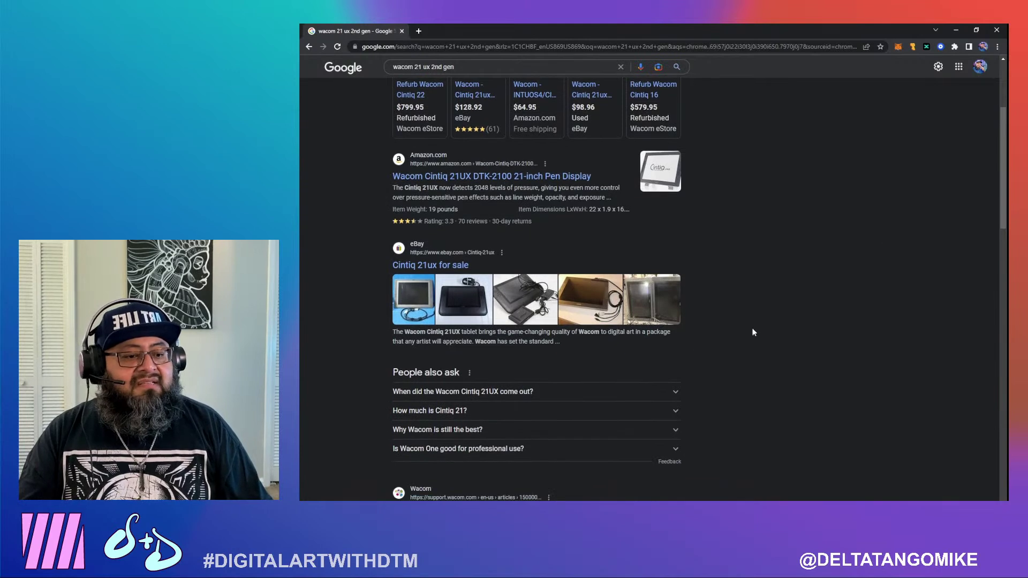
pyautogui.click(531, 401)
pyautogui.scroll(-2, 836, 371)
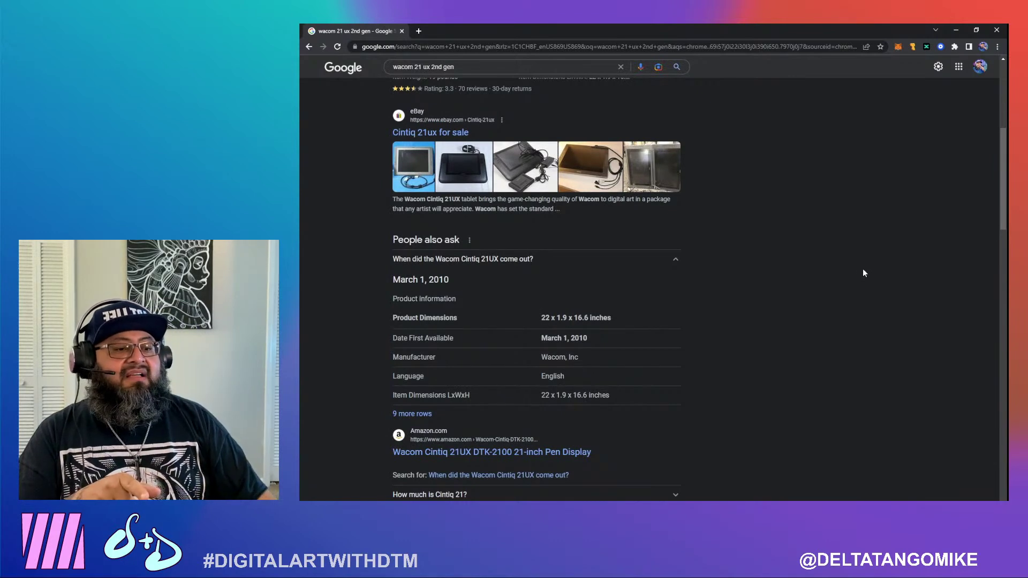
pyautogui.scroll(-1, 868, 273)
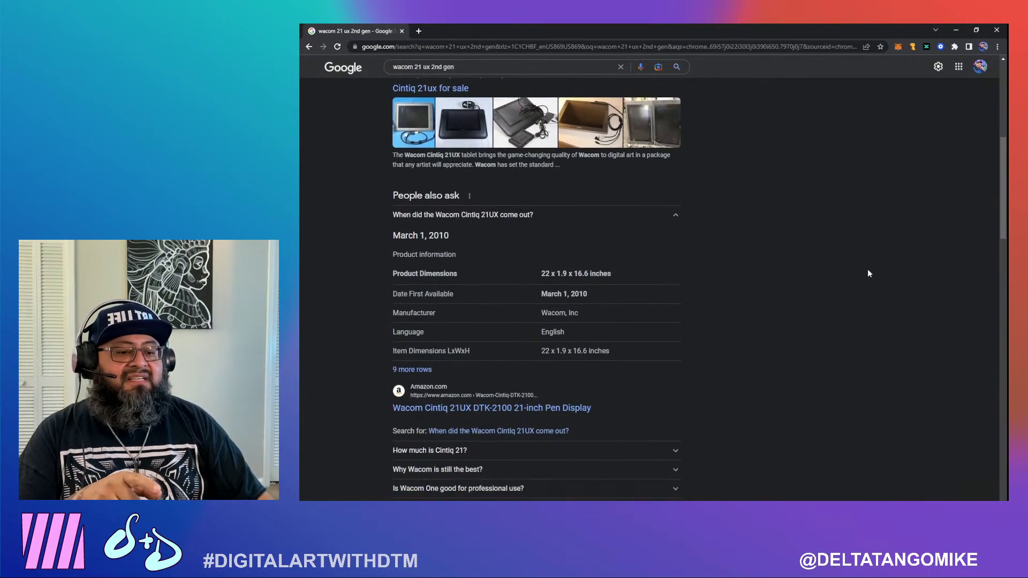
pyautogui.scroll(-2, 869, 273)
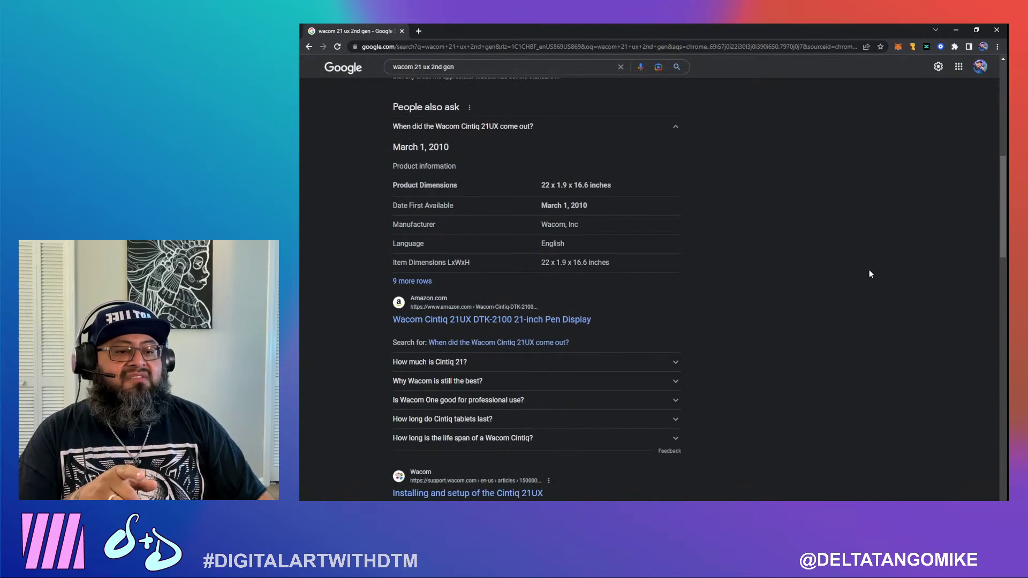
pyautogui.scroll(6, 870, 274)
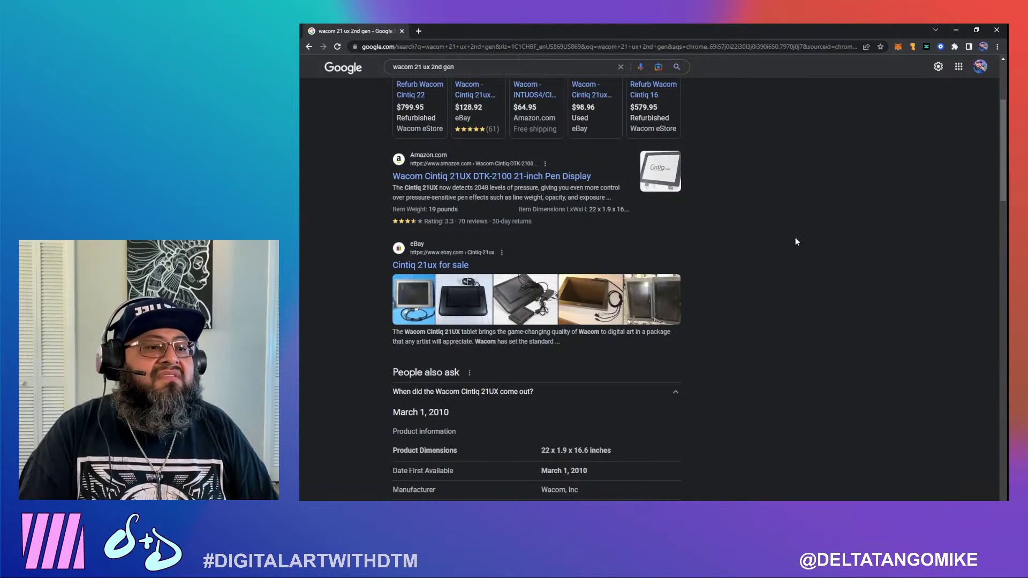
# Open the Amazon result for the Wacom Cintiq 21UX DTK-2100 in a new tab and look through the product page
pyautogui.rightClick(536, 176)
pyautogui.click(562, 182)
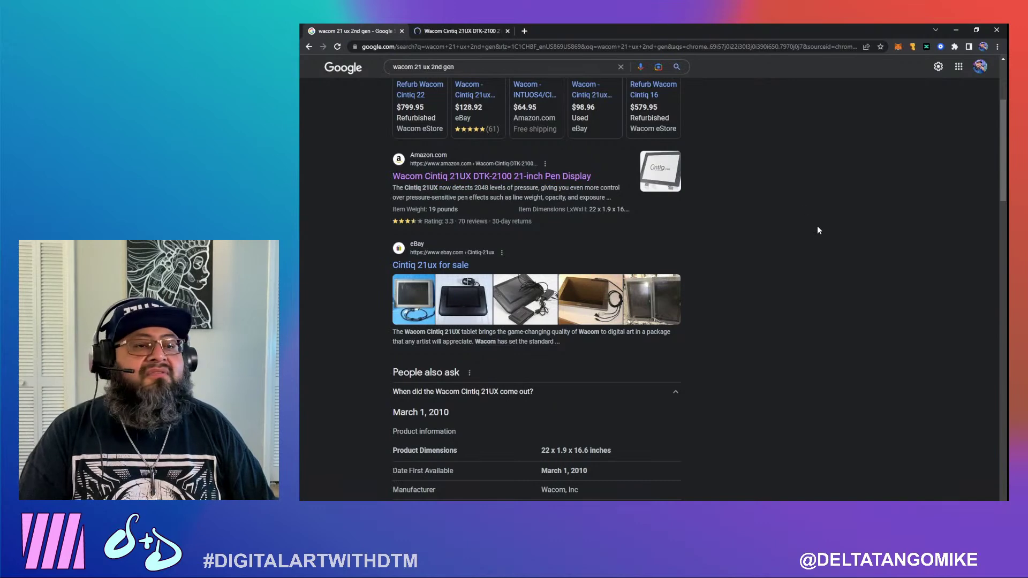
pyautogui.click(472, 32)
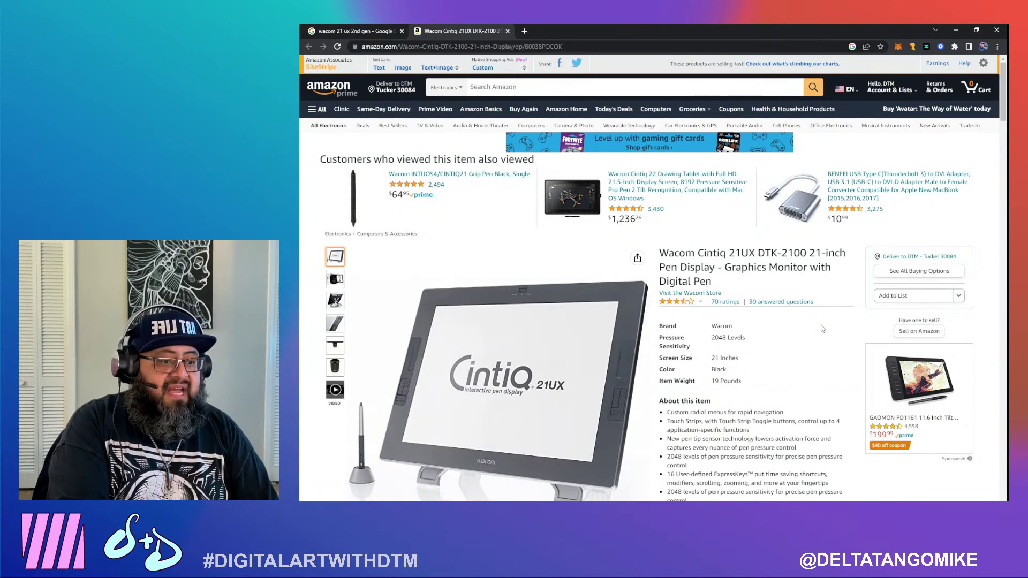
pyautogui.scroll(-3, 823, 329)
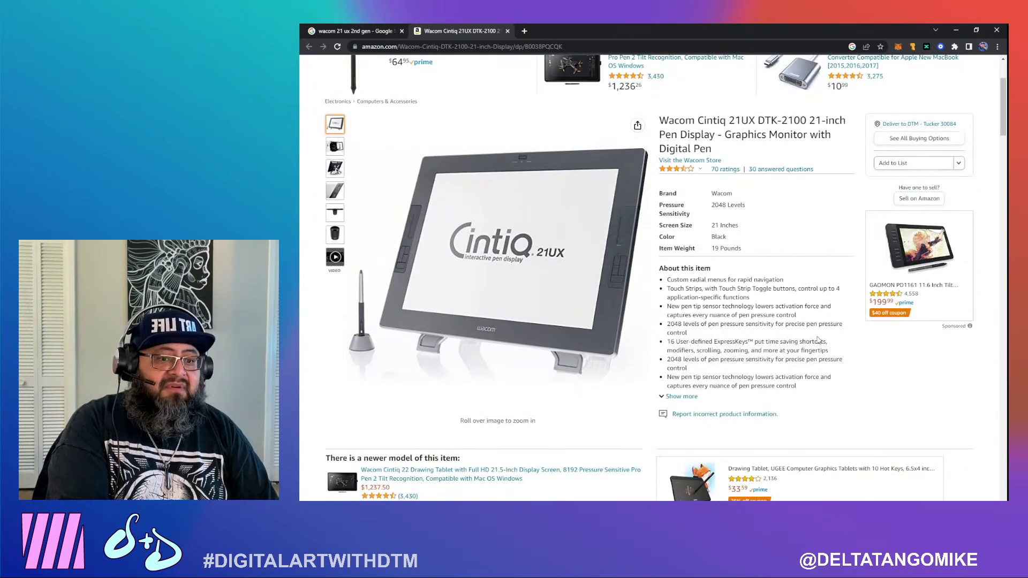
pyautogui.scroll(-4, 818, 340)
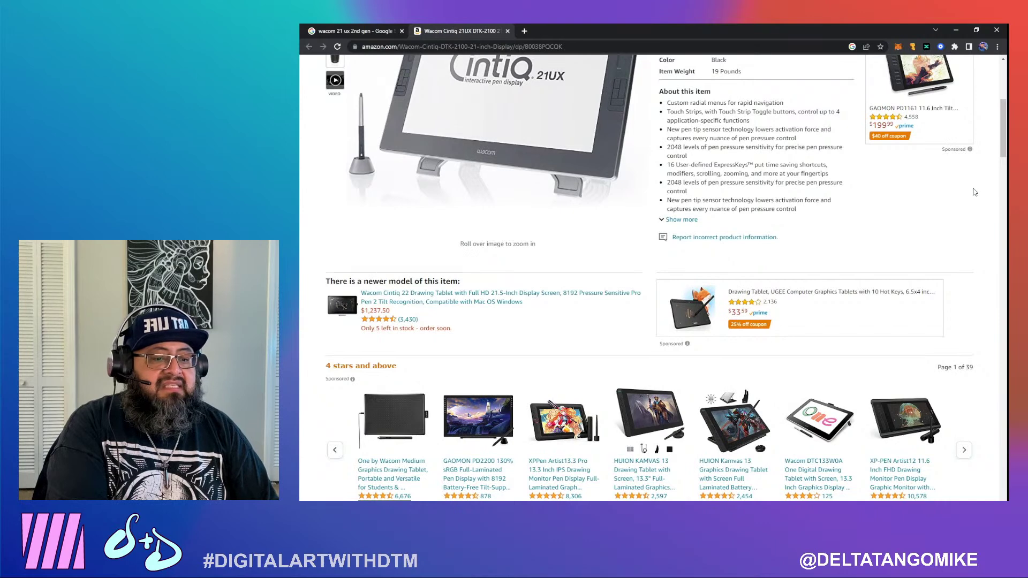
pyautogui.scroll(6, 974, 192)
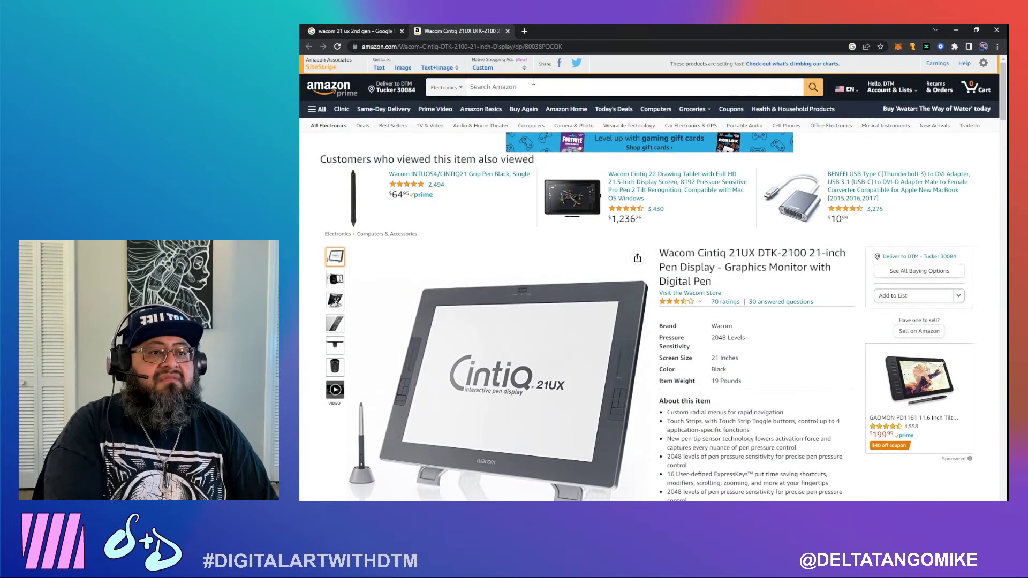
# Search Amazon's Electronics department for "21 ux 2nd gen" and skim the results
pyautogui.click(532, 86)
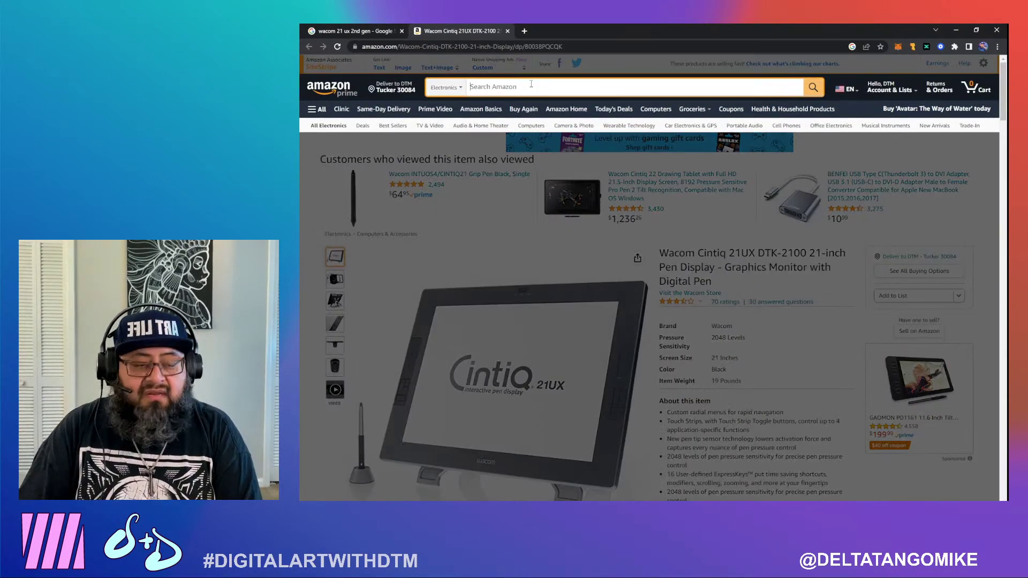
pyautogui.write('21 ux 2nd gen')
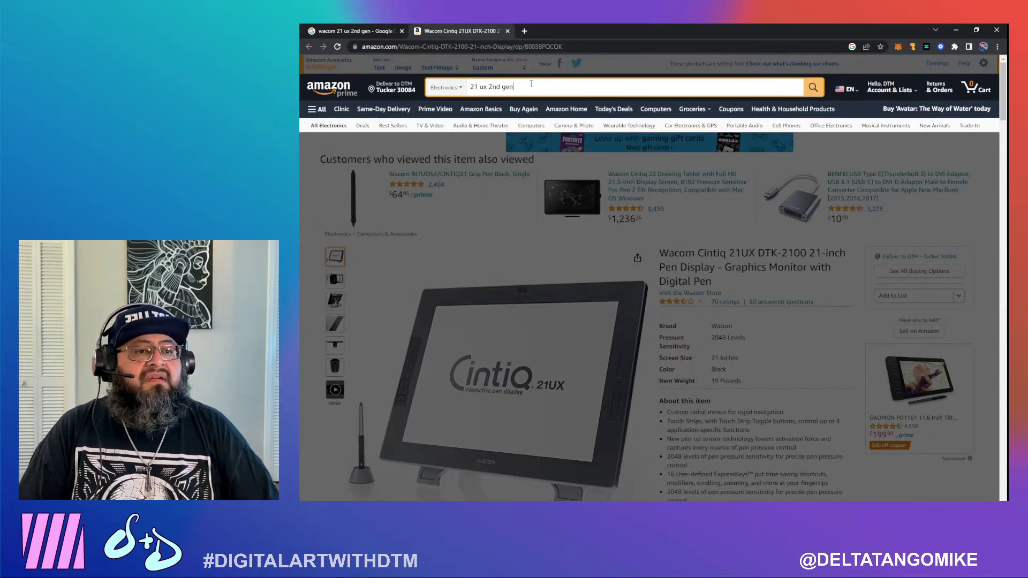
pyautogui.press('Return')
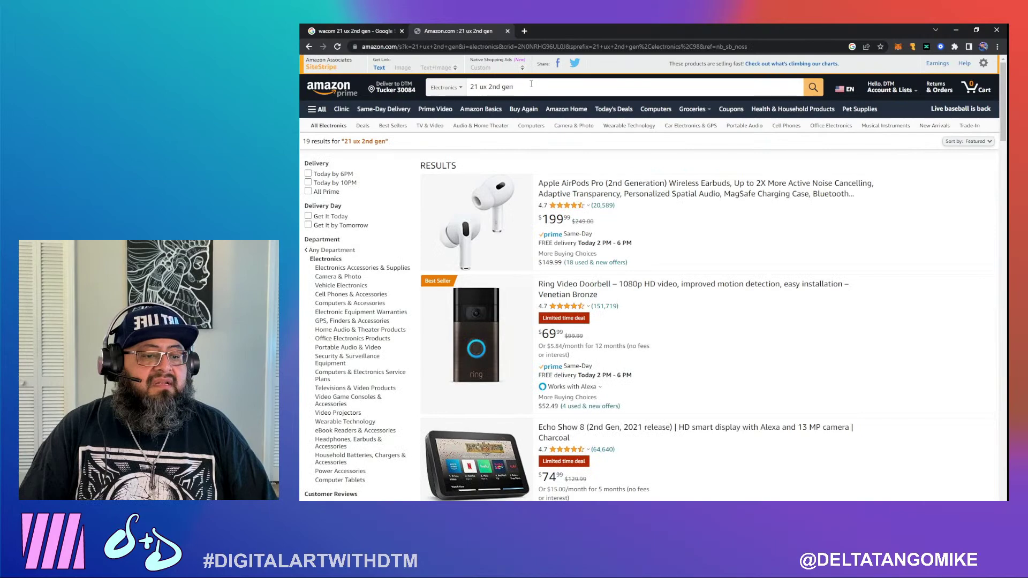
pyautogui.scroll(-20, 761, 327)
pyautogui.scroll(20, 780, 331)
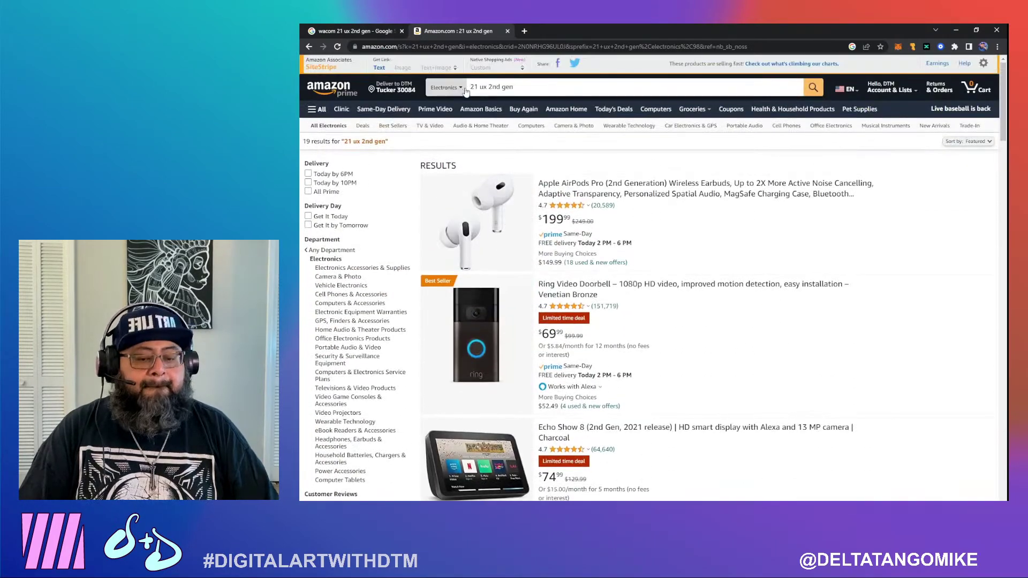
# Refine the Amazon search to "wacom cintiq 21 ux 2nd gen"
pyautogui.click(469, 87)
pyautogui.write('wacom cintiq')
pyautogui.press('Return')
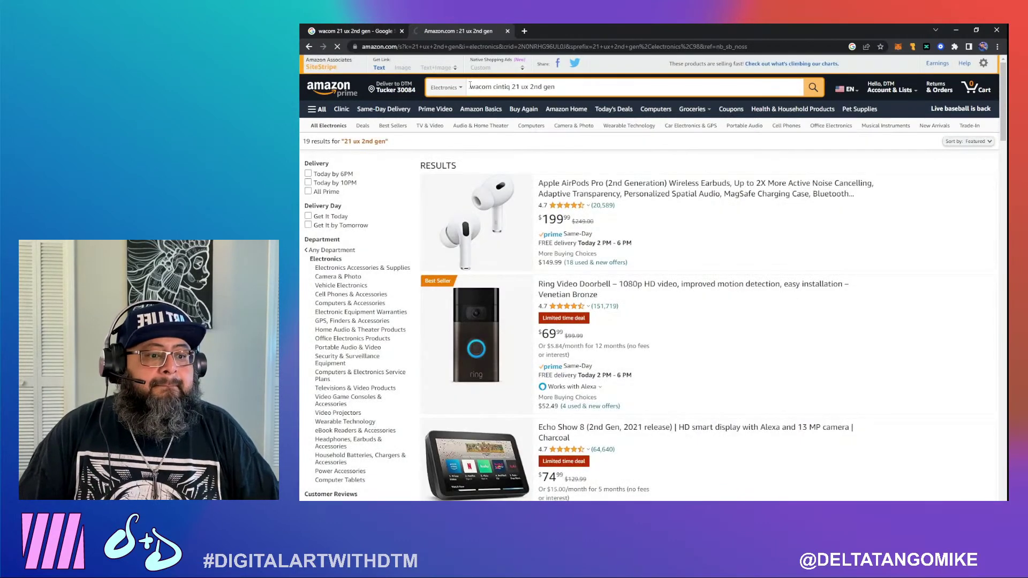
# Find the Wacom Cintiq Pro 24 Creative Pen and Touch Display in the results and open it in a new tab
pyautogui.scroll(-3, 883, 309)
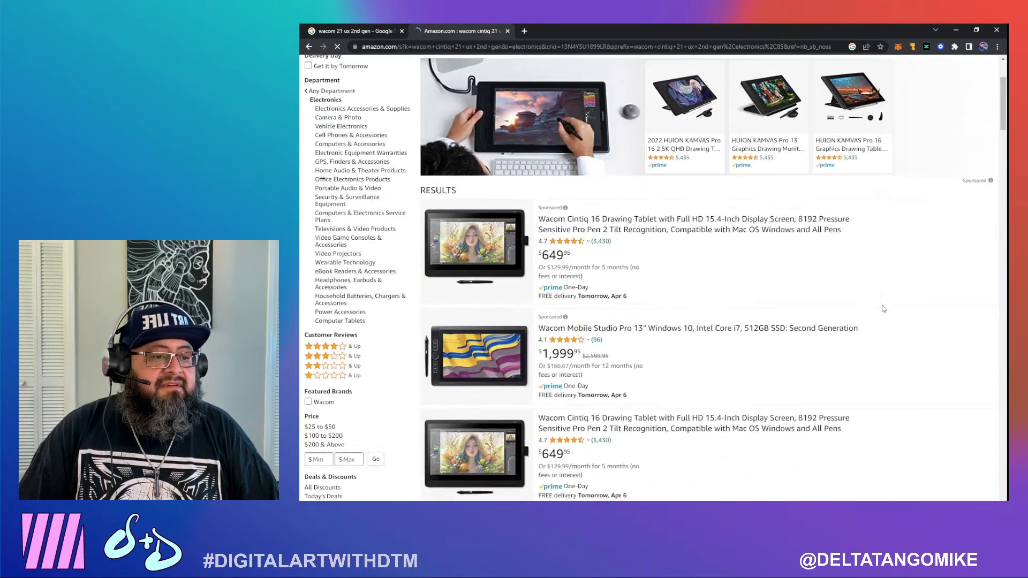
pyautogui.scroll(-4, 885, 309)
pyautogui.scroll(-4, 889, 306)
pyautogui.scroll(-4, 890, 307)
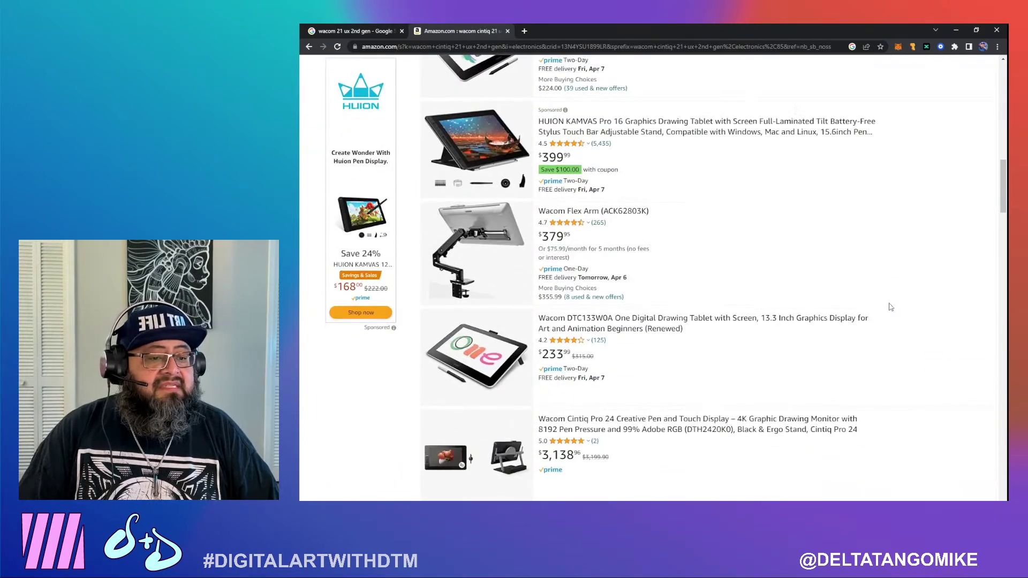
pyautogui.scroll(-3, 891, 308)
pyautogui.scroll(-3, 868, 302)
pyautogui.rightClick(643, 120)
pyautogui.click(665, 125)
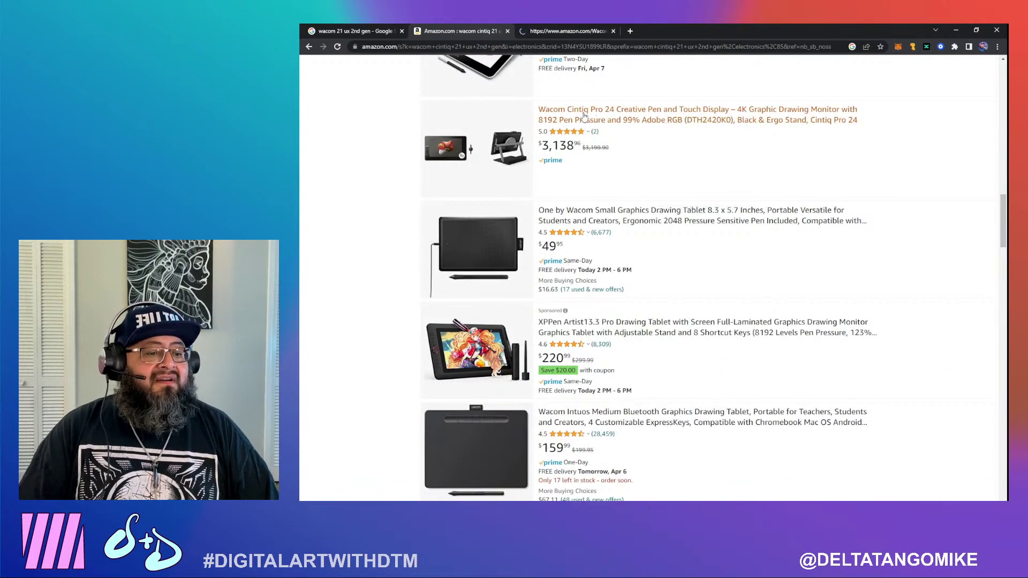
# Find the Wacom Cintiq 22 and Cintiq 16 drawing tablet bundle further down the results and open it in a new tab
pyautogui.scroll(-3, 881, 206)
pyautogui.scroll(-3, 880, 207)
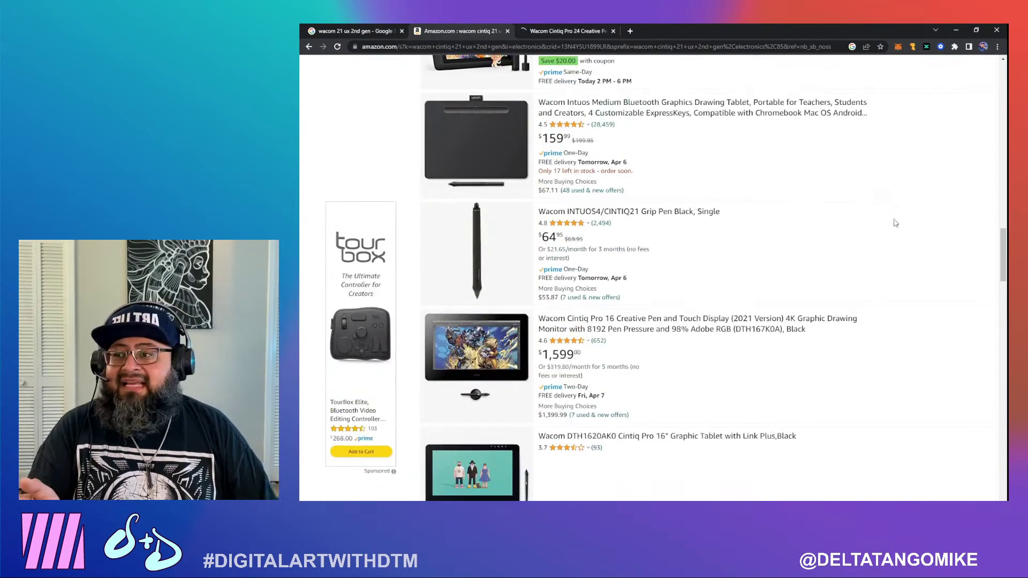
pyautogui.scroll(-3, 924, 223)
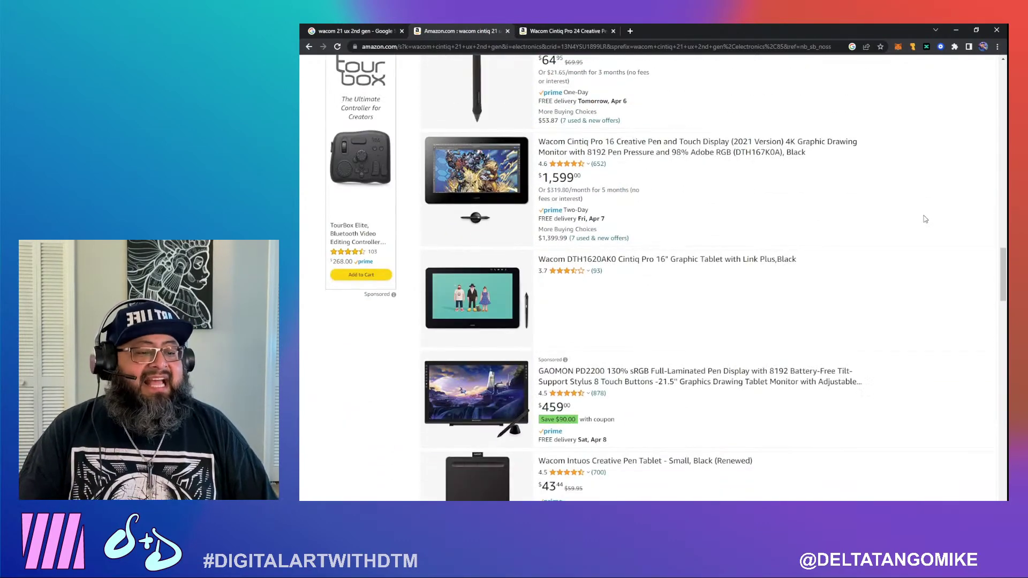
pyautogui.scroll(-4, 925, 219)
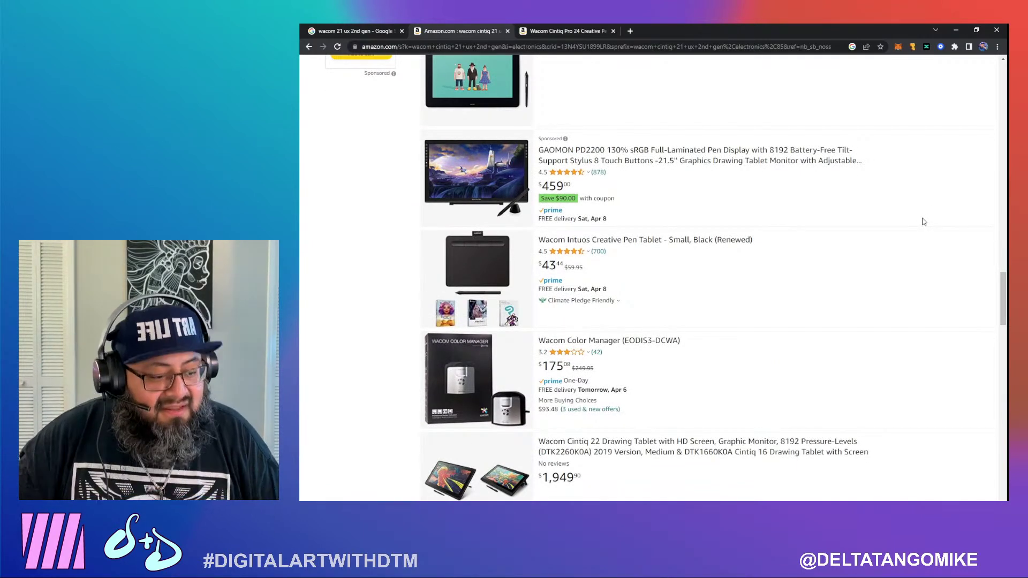
pyautogui.scroll(-2, 936, 238)
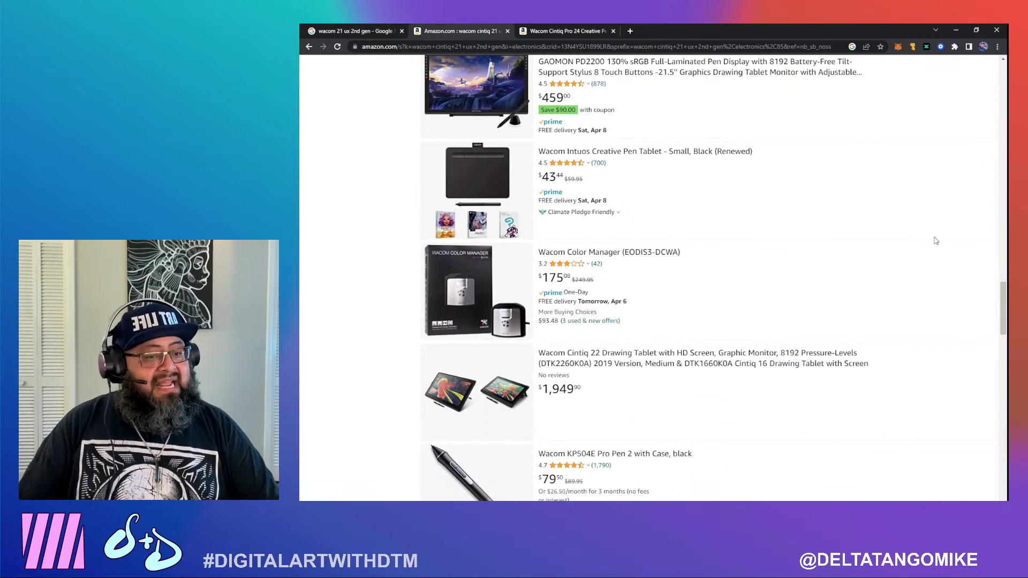
pyautogui.scroll(-1, 936, 239)
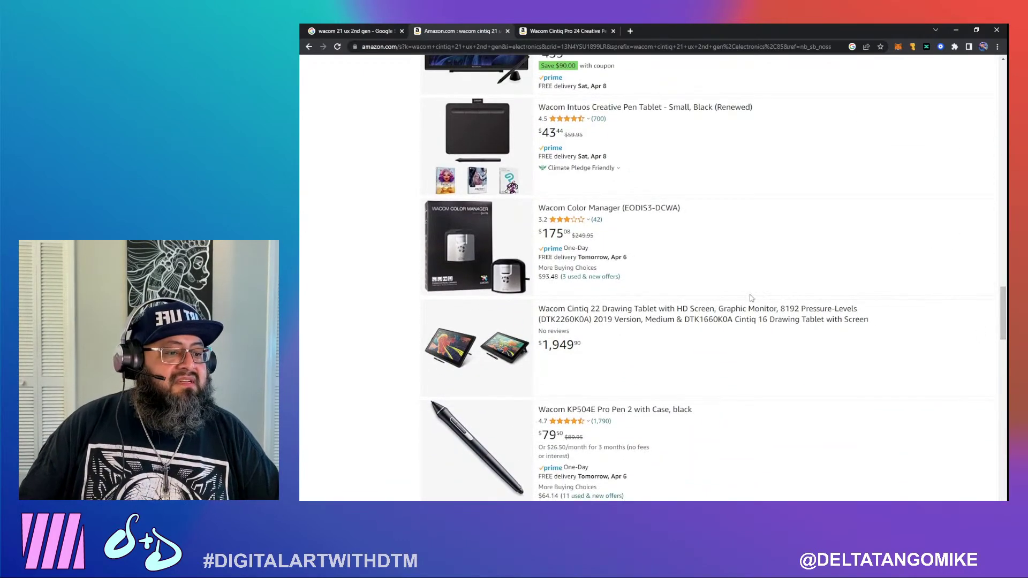
pyautogui.rightClick(594, 317)
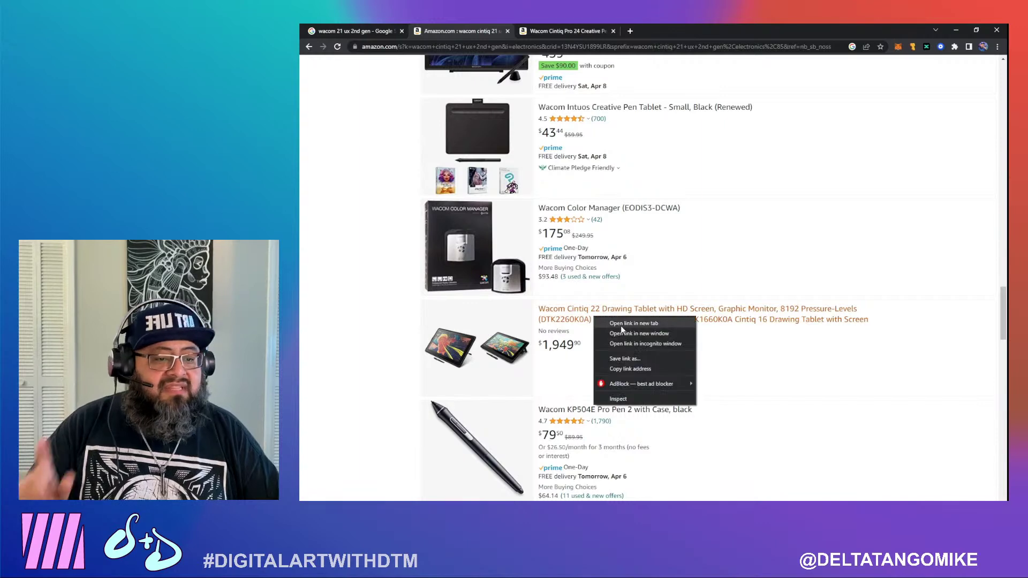
pyautogui.click(621, 324)
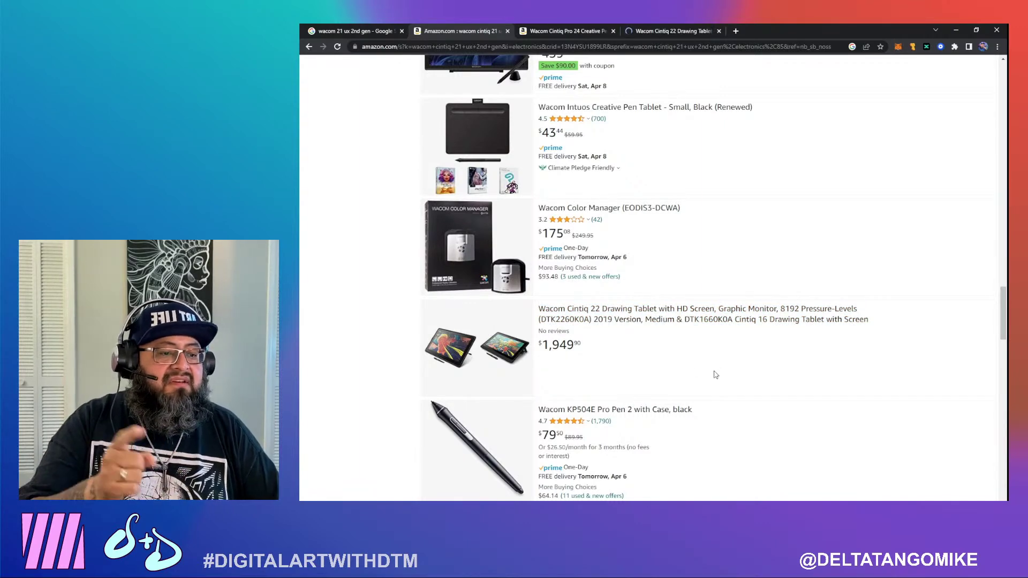
# Look through the remaining Amazon results on the page and close the results tab
pyautogui.scroll(-2, 720, 374)
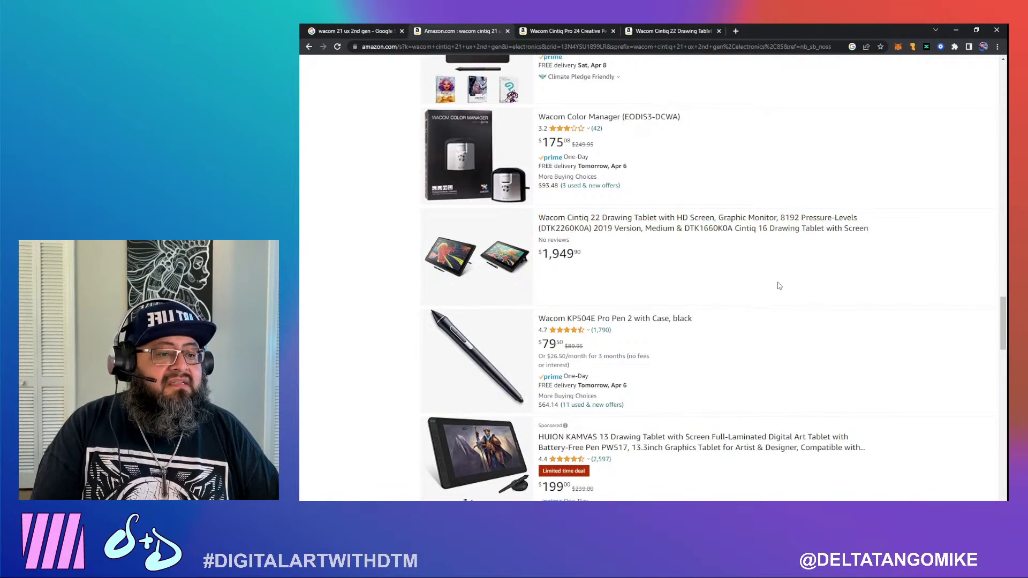
pyautogui.scroll(-3, 779, 284)
pyautogui.scroll(-3, 777, 278)
pyautogui.scroll(-10, 776, 277)
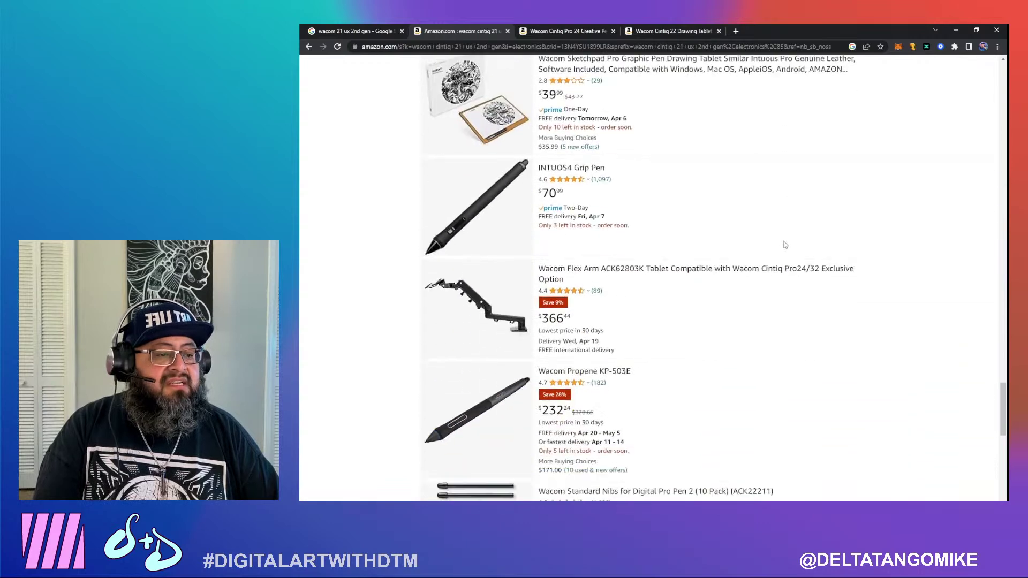
pyautogui.scroll(-5, 786, 245)
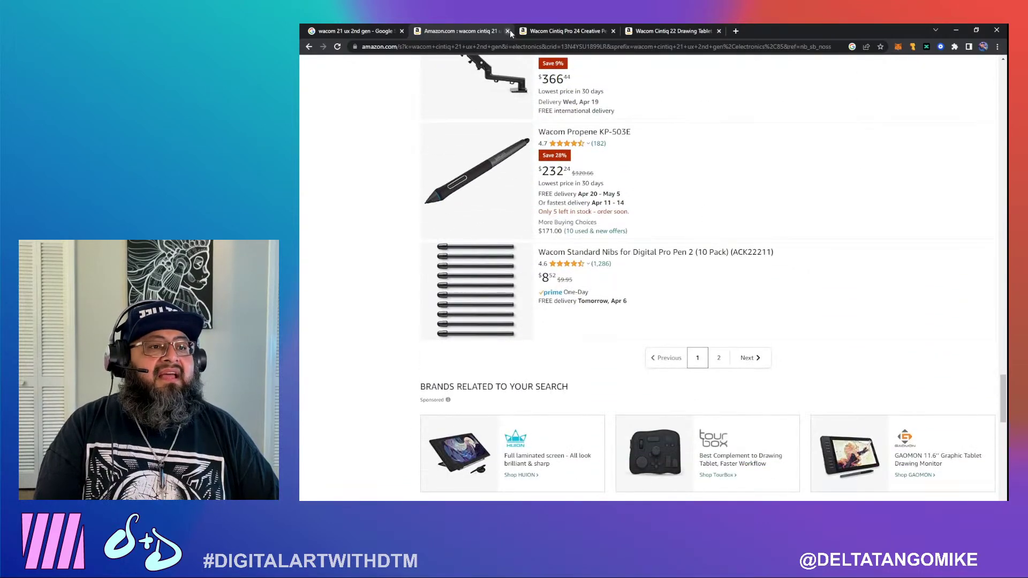
pyautogui.click(507, 31)
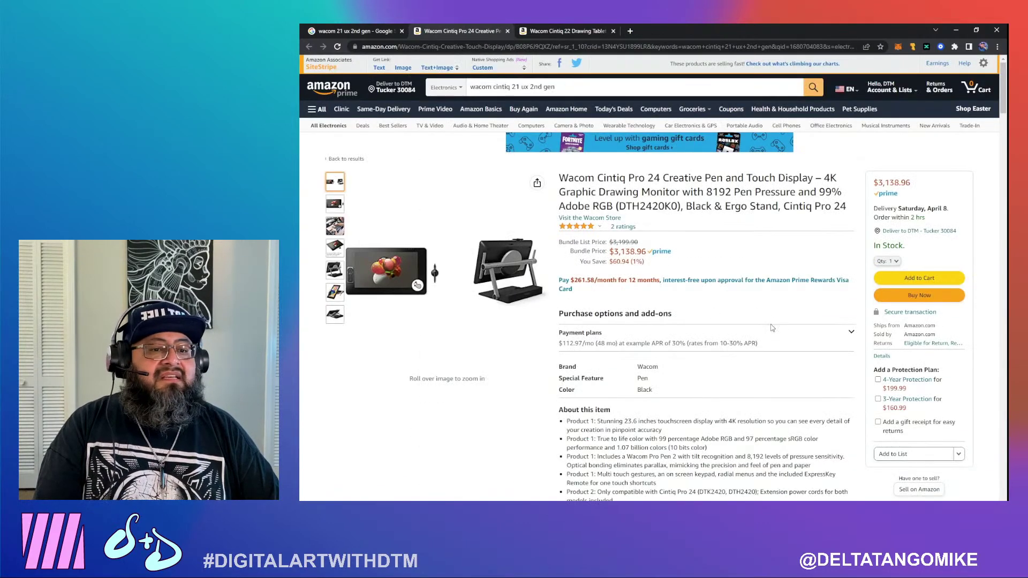
# View the product images of the Cintiq Pro 24 and the Cintiq 22 bundle, closing each product tab after viewing
pyautogui.moveTo(383, 271)
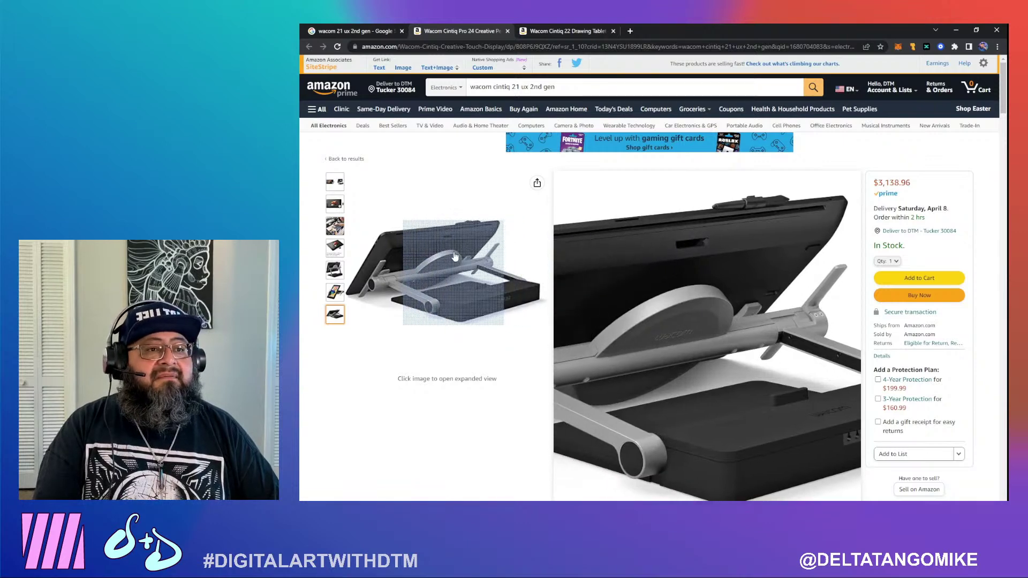
pyautogui.click(507, 31)
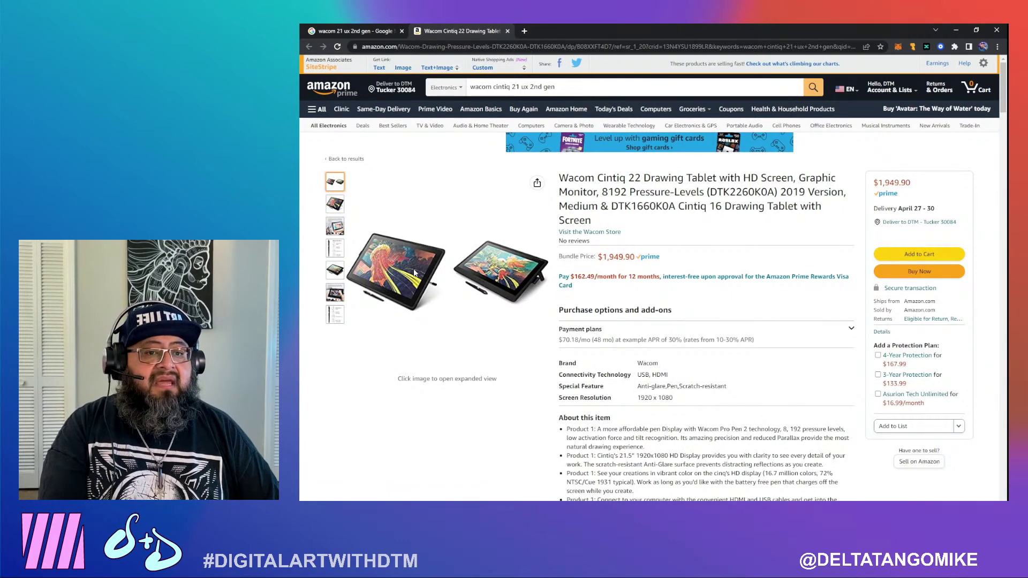
pyautogui.moveTo(333, 203)
pyautogui.moveTo(333, 225)
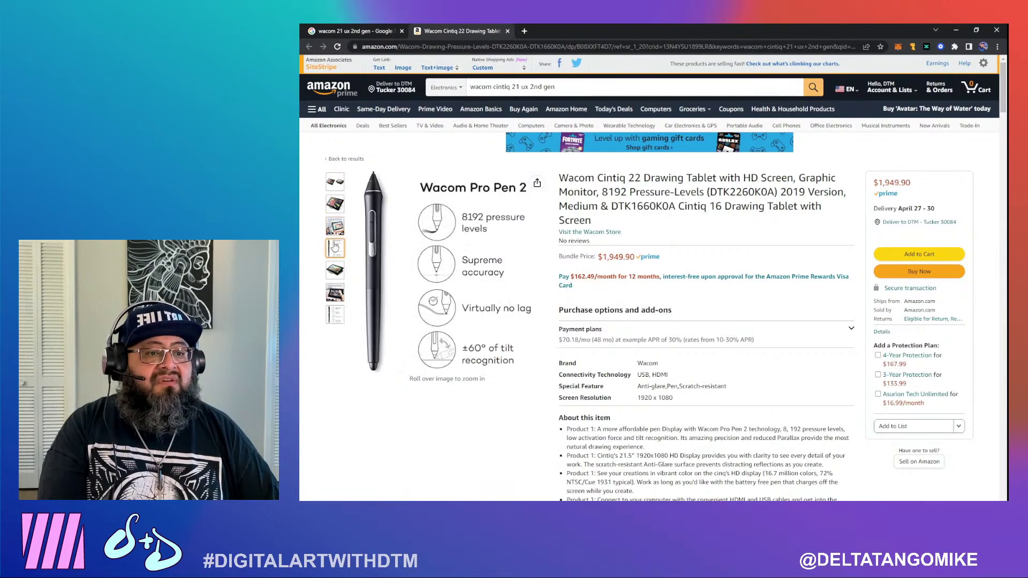
pyautogui.moveTo(335, 270)
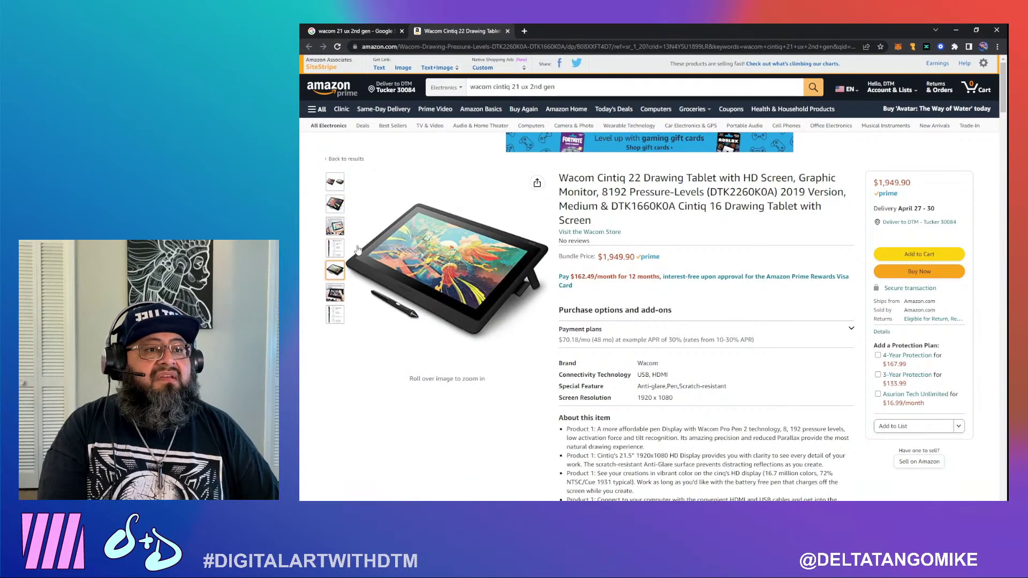
pyautogui.click(505, 31)
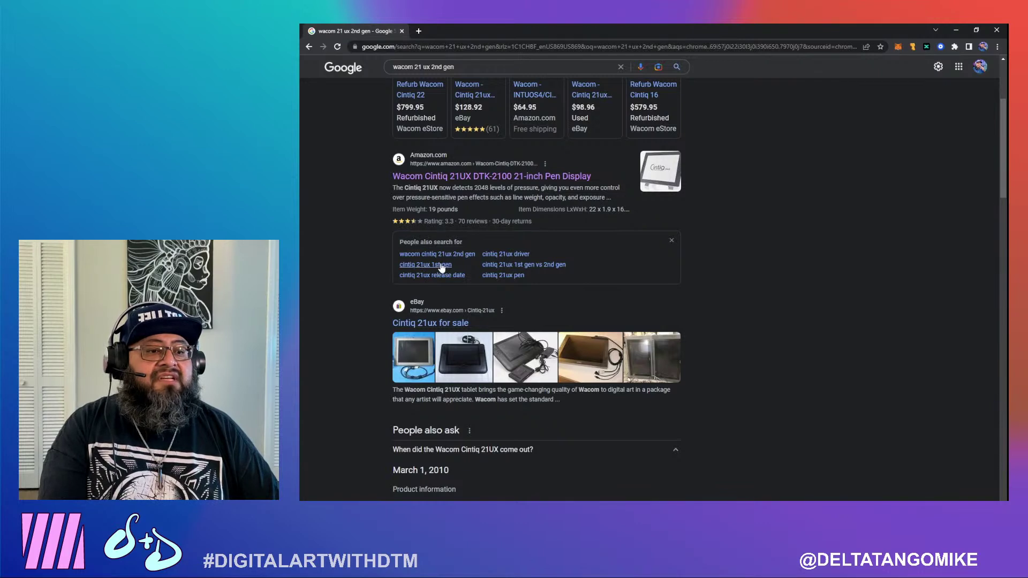
# Run Google's related search "cintiq 21ux 1st gen vs 2nd gen" and expand the question about when the Wacom Cintiq 21ux came out
pyautogui.click(529, 264)
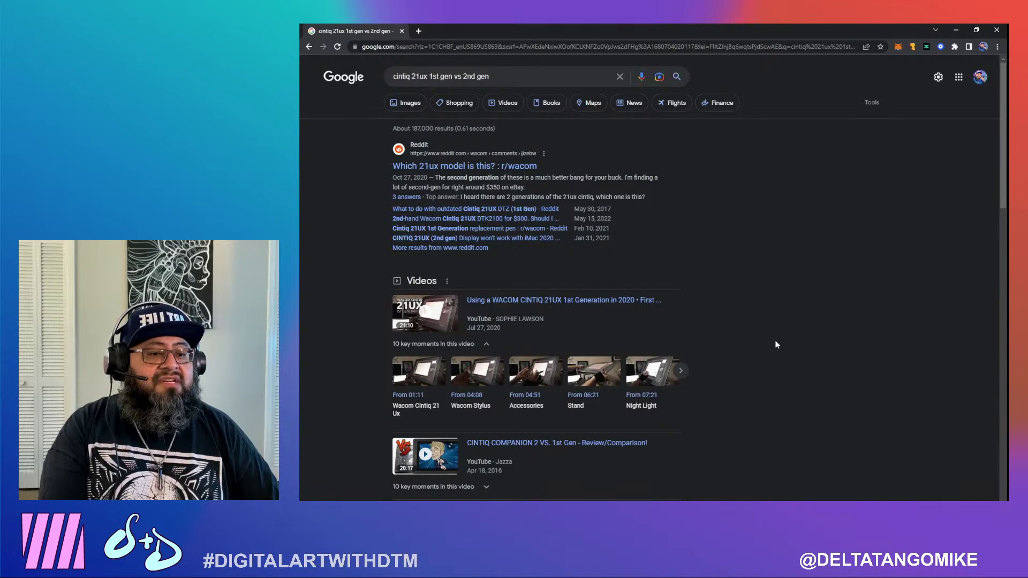
pyautogui.scroll(-5, 820, 350)
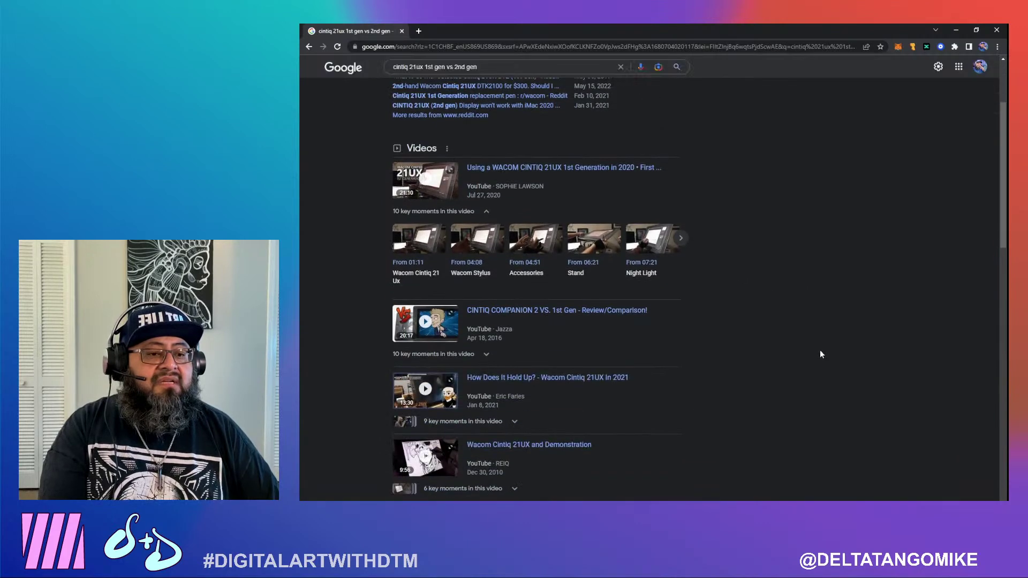
pyautogui.scroll(-3, 822, 353)
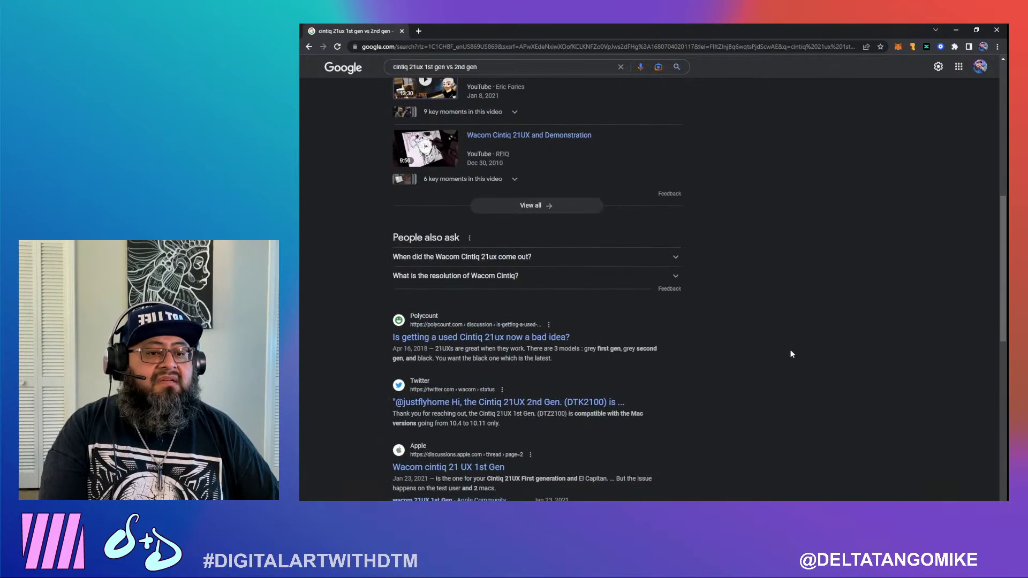
pyautogui.click(475, 258)
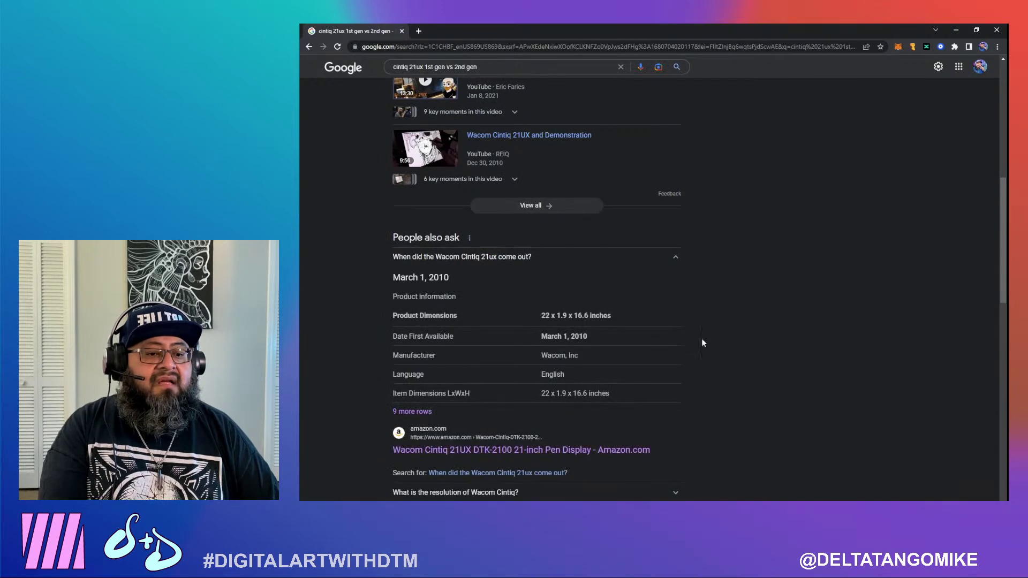
# Check the answer's Amazon page for the Cintiq 21UX DTK-2100, return to the Google results and look through the rest of them
pyautogui.click(482, 451)
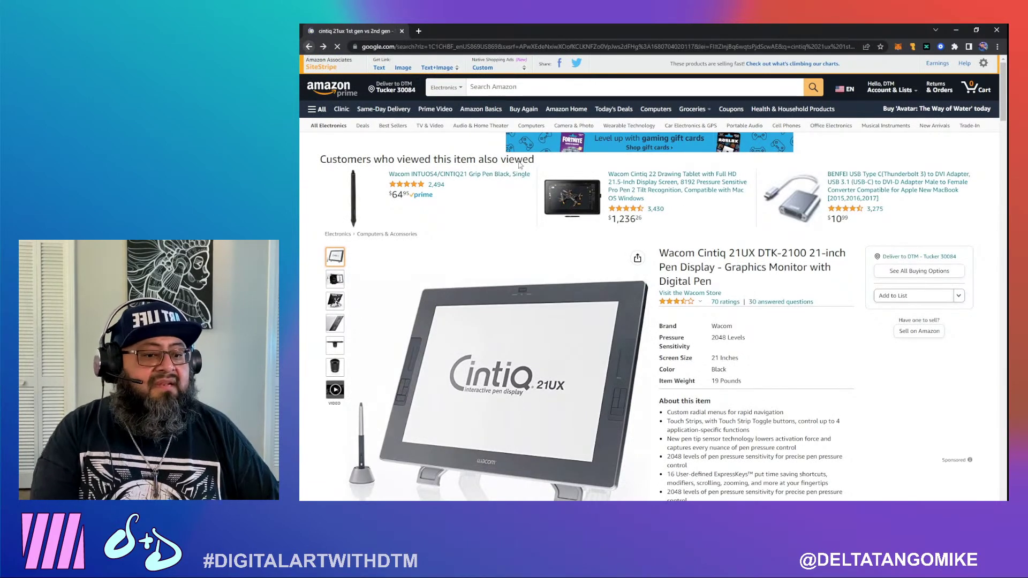
pyautogui.hotkey('alt', 'Left')
pyautogui.scroll(-5, 821, 271)
pyautogui.scroll(-4, 835, 271)
pyautogui.scroll(-3, 838, 279)
pyautogui.scroll(-3, 835, 282)
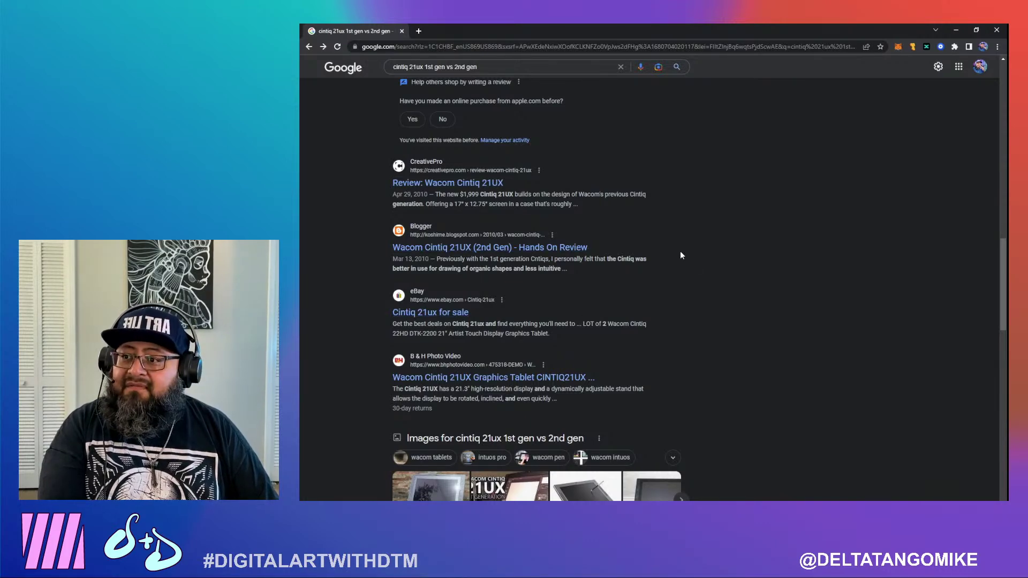
pyautogui.scroll(-3, 803, 369)
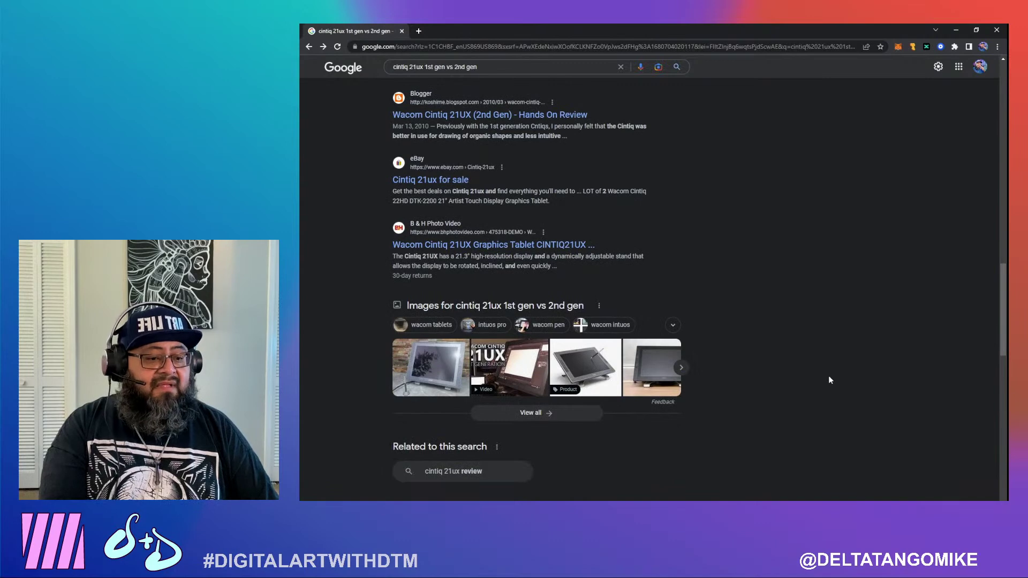
pyautogui.scroll(-3, 831, 379)
pyautogui.scroll(5, 831, 381)
pyautogui.scroll(-10, 851, 337)
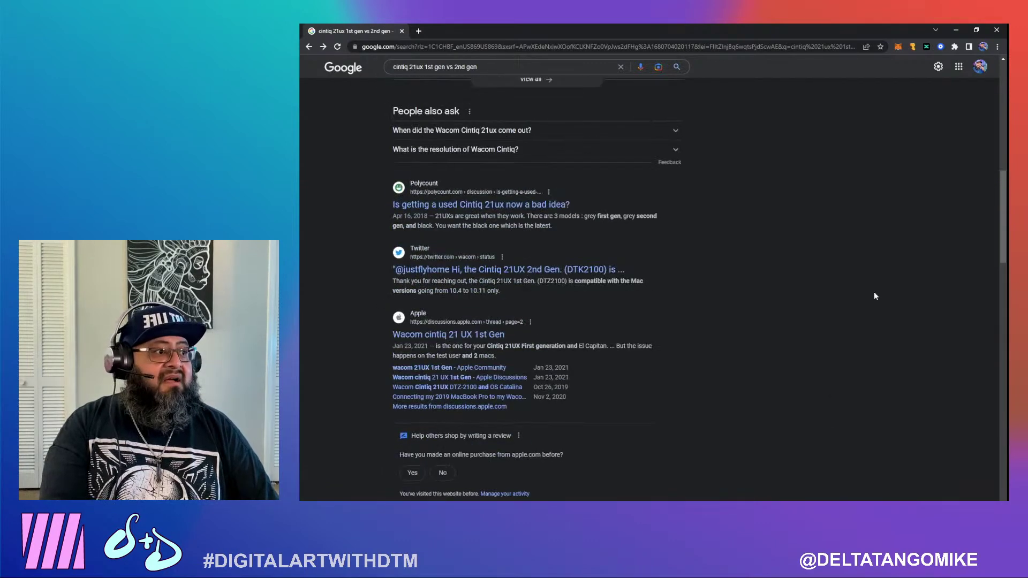
# Close Chrome and, in Photoshop's Heroes Assemble 0 thumbs document, marquee-select the page 4 thumbnail including its page label
pyautogui.click(996, 30)
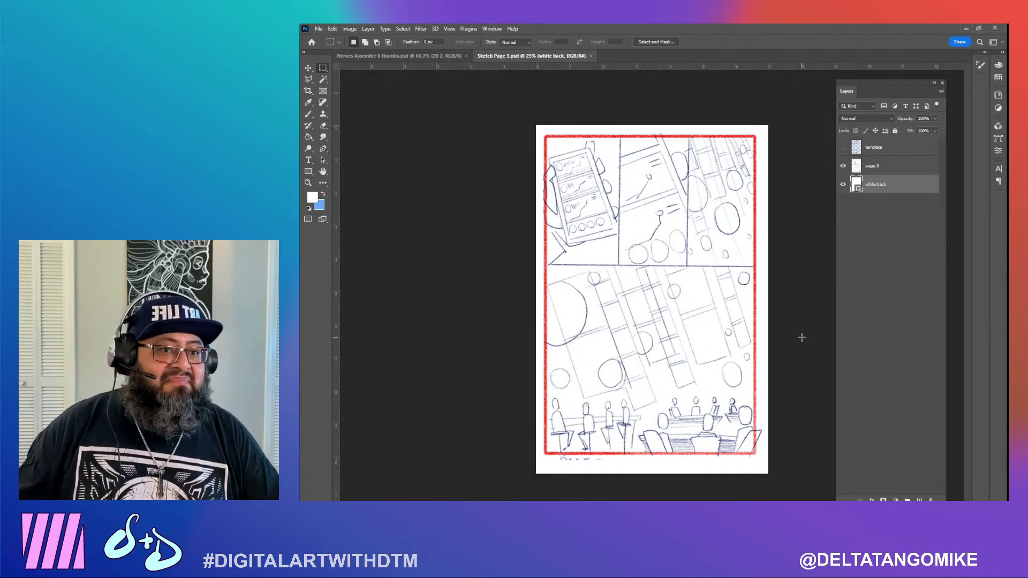
pyautogui.click(370, 56)
pyautogui.moveTo(741, 248); pyautogui.dragTo(400, 216)
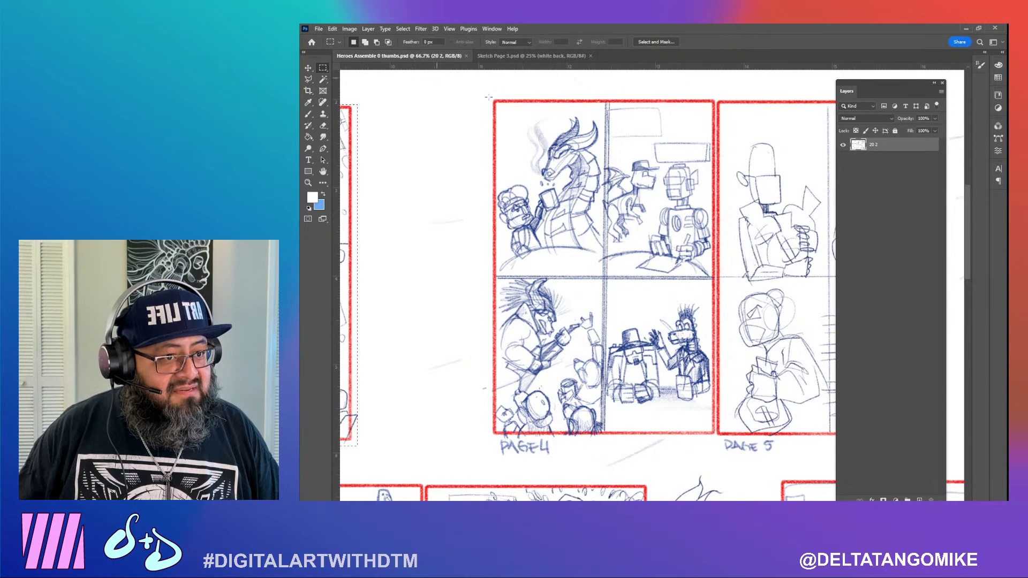
pyautogui.moveTo(490, 97); pyautogui.dragTo(716, 448)
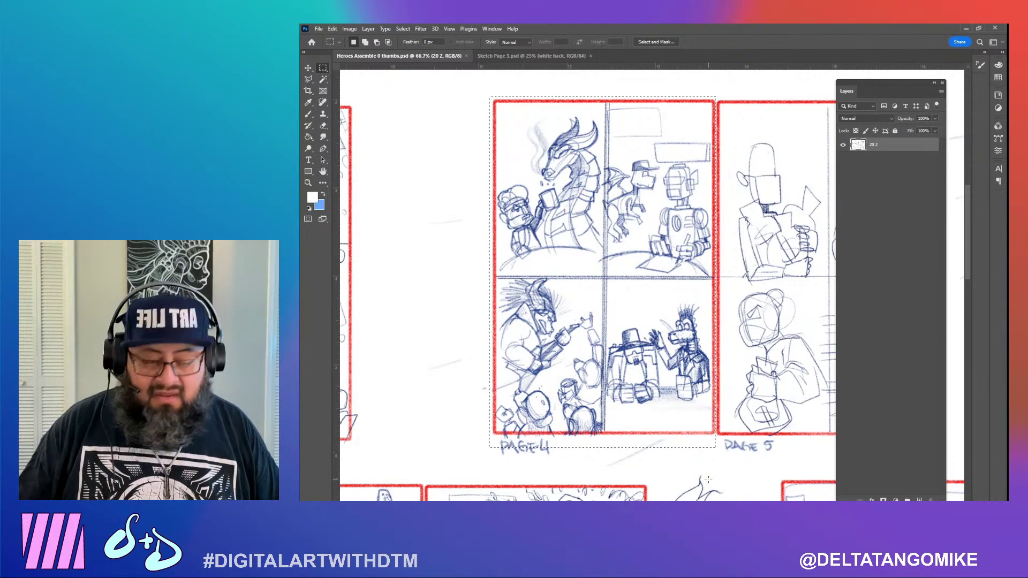
# Paste the page 4 thumbnail into the Sketch Page 3 document and enlarge it to fill the page
pyautogui.click(528, 56)
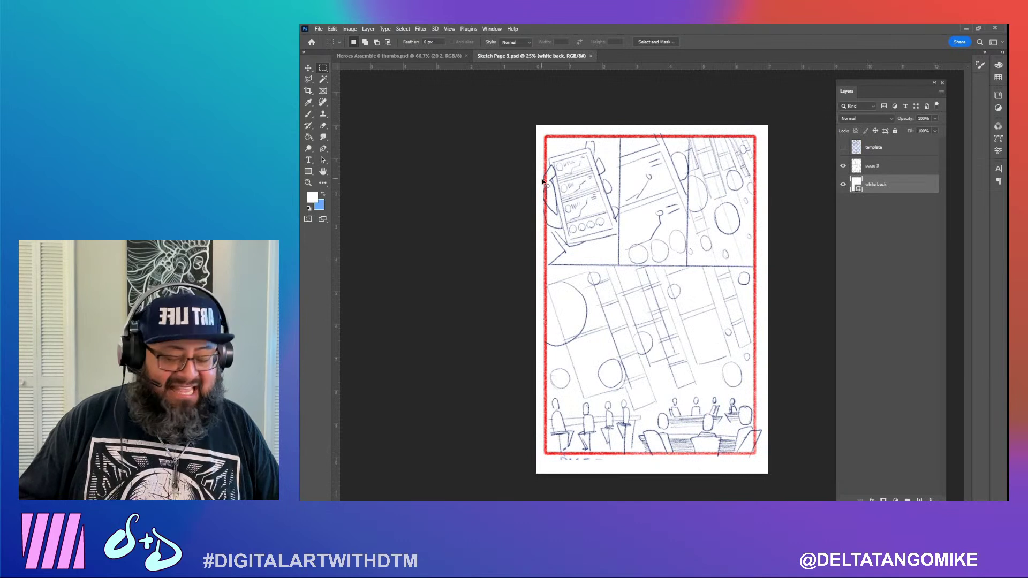
pyautogui.hotkey('ctrl', 't')
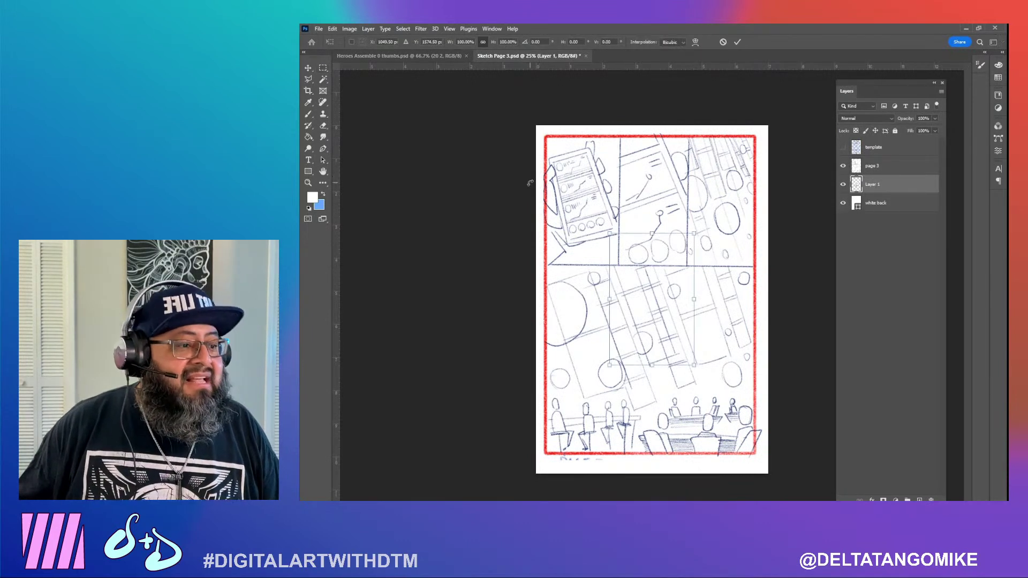
pyautogui.moveTo(694, 236); pyautogui.dragTo(766, 138)
pyautogui.moveTo(611, 364); pyautogui.dragTo(538, 458)
pyautogui.press('Return')
# Place the page 3 layer above the pasted thumbnail layer and set its blend mode to Multiply
pyautogui.moveTo(877, 167); pyautogui.dragTo(881, 192)
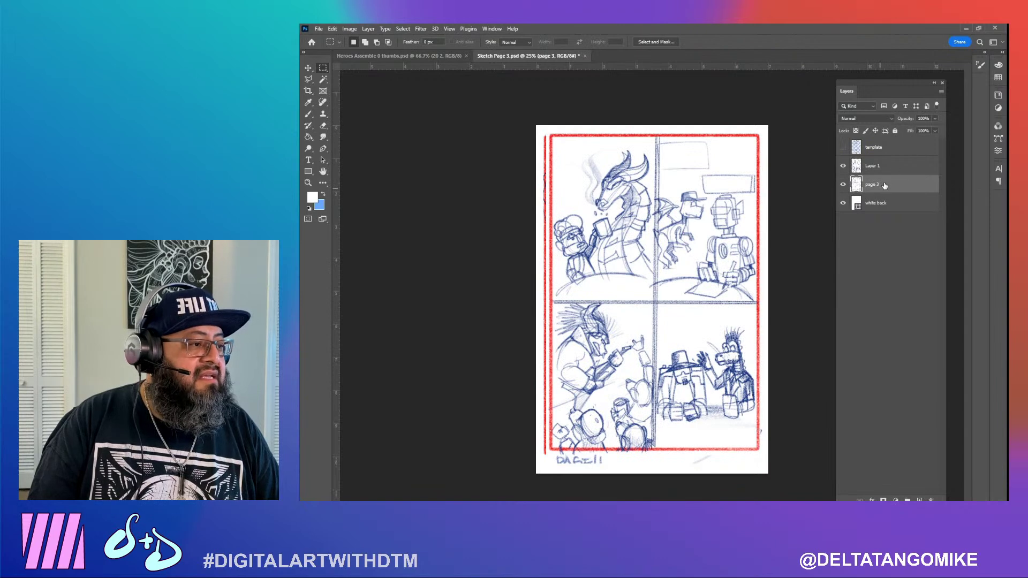
pyautogui.click(872, 118)
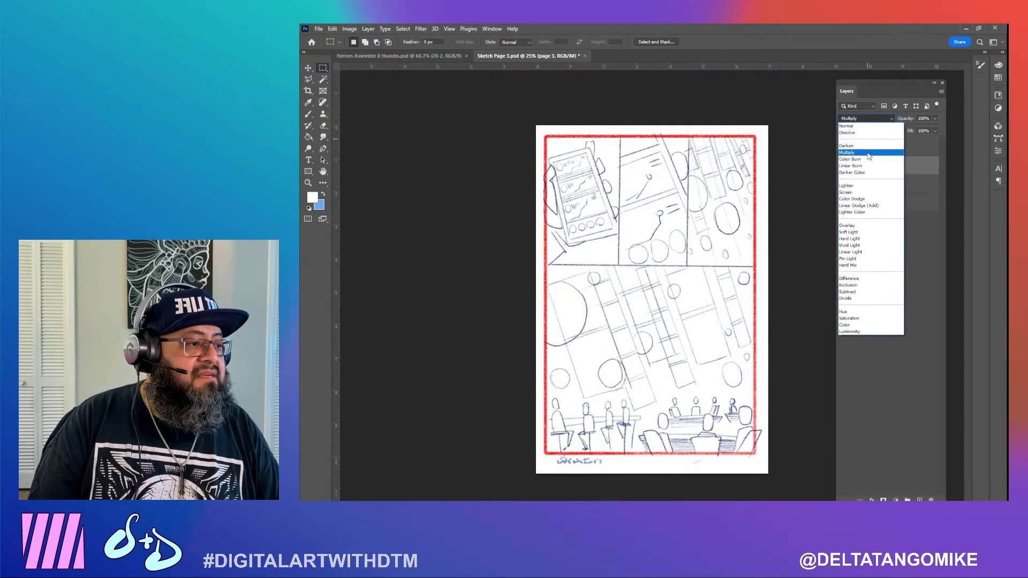
pyautogui.click(869, 155)
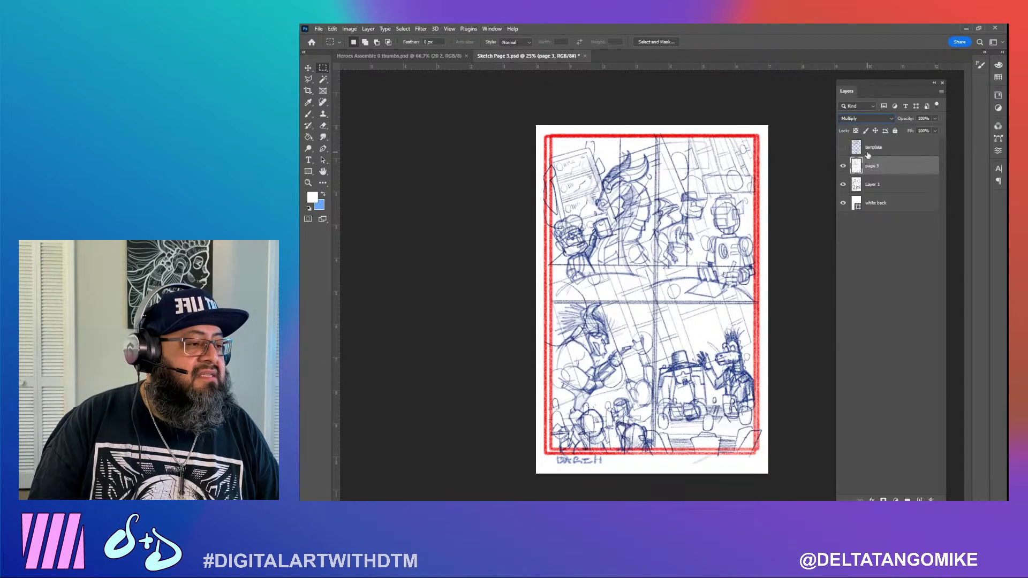
# Transform the pasted page 4 thumbnail layer so its red border lines up with the page 3 border
pyautogui.click(907, 186)
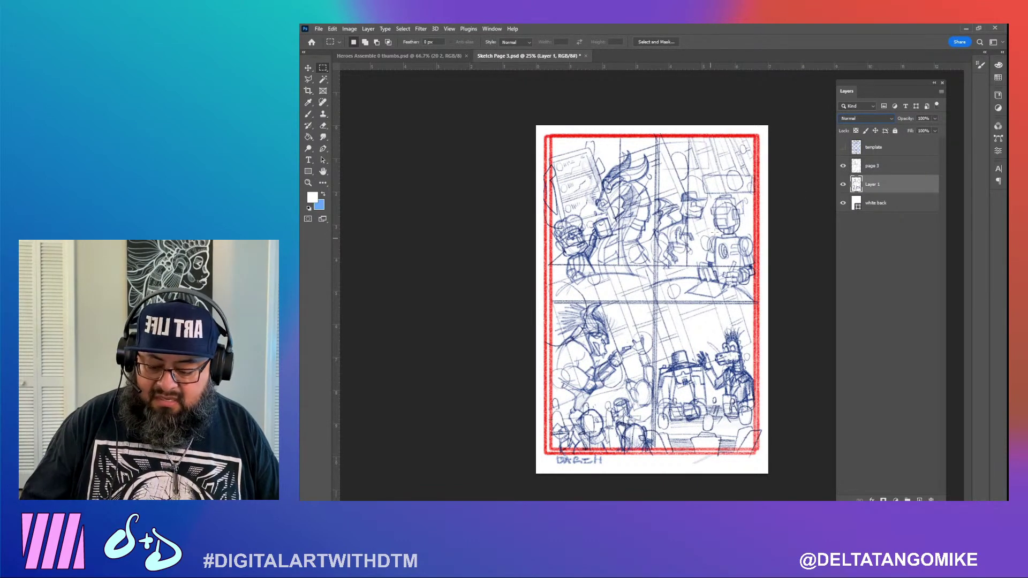
pyautogui.hotkey('ctrl', 't')
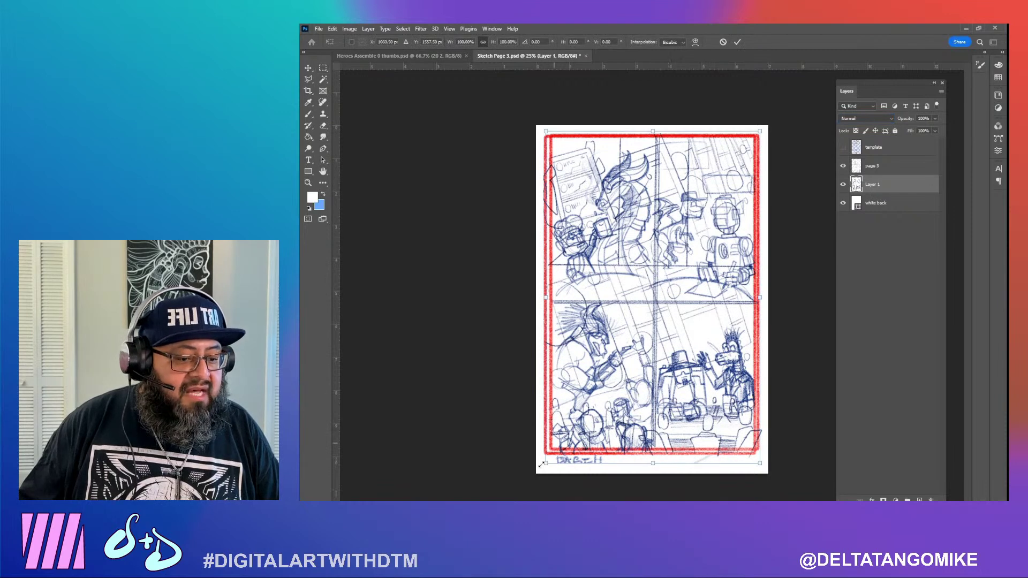
pyautogui.moveTo(546, 464); pyautogui.dragTo(536, 476)
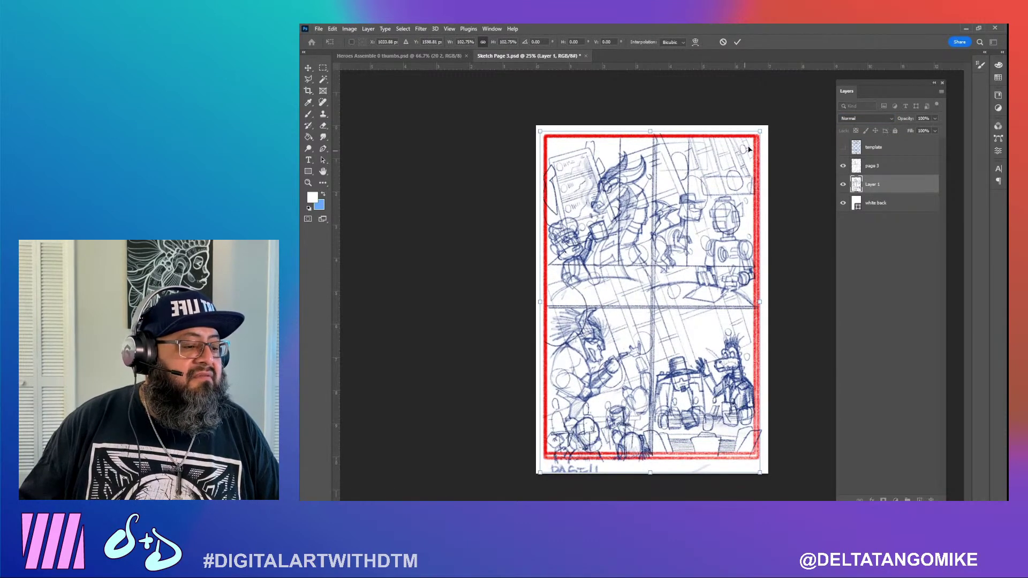
pyautogui.moveTo(760, 473); pyautogui.dragTo(757, 468)
pyautogui.press('Return')
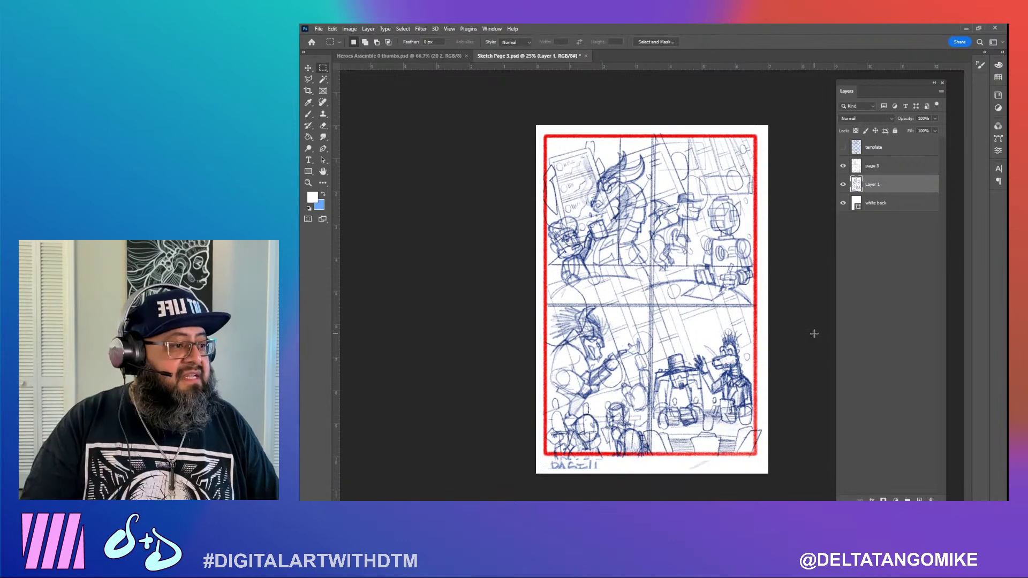
# Delete the page 3 layer and rename the pasted thumbnail layer "Page 4"
pyautogui.click(891, 169)
pyautogui.click(844, 167)
pyautogui.press('Delete')
pyautogui.doubleClick(872, 166)
pyautogui.write('Page 4')
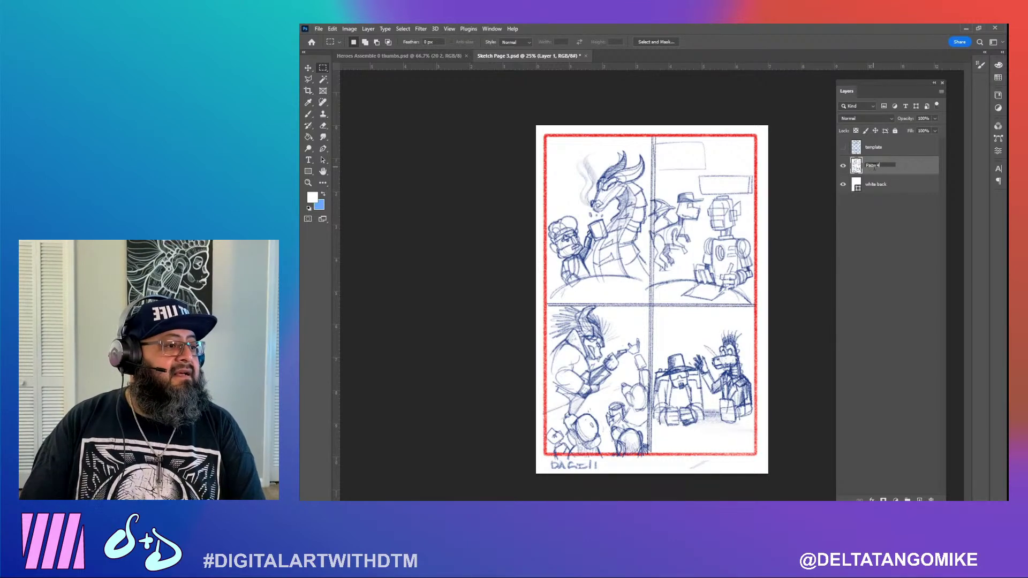
pyautogui.press('Return')
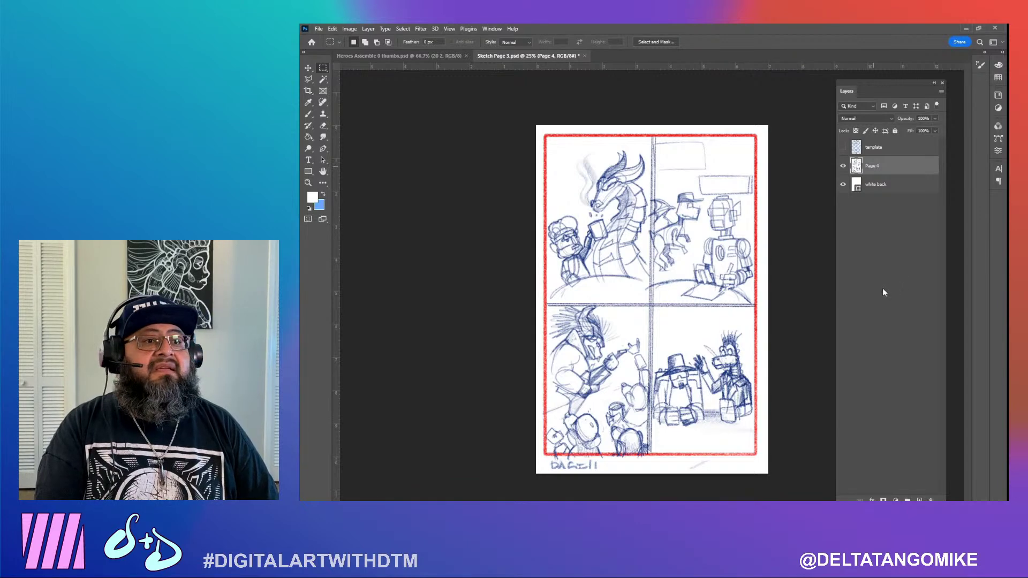
# Save the document as a new Photoshop file named "Sketch Page 4" in the Sketch Pages folder
pyautogui.click(319, 28)
pyautogui.click(343, 134)
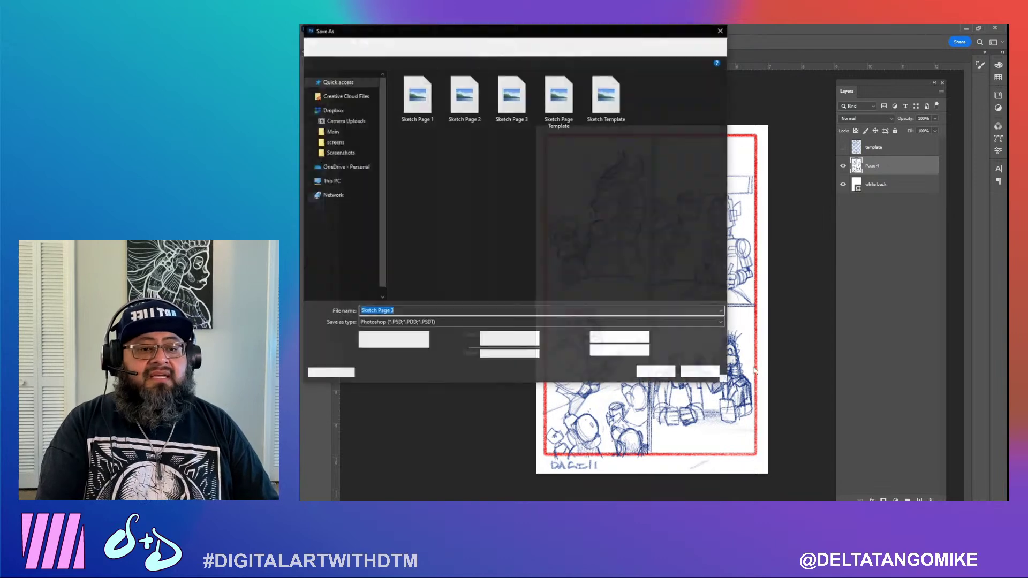
pyautogui.press('End')
pyautogui.press('BackSpace')
pyautogui.write('4')
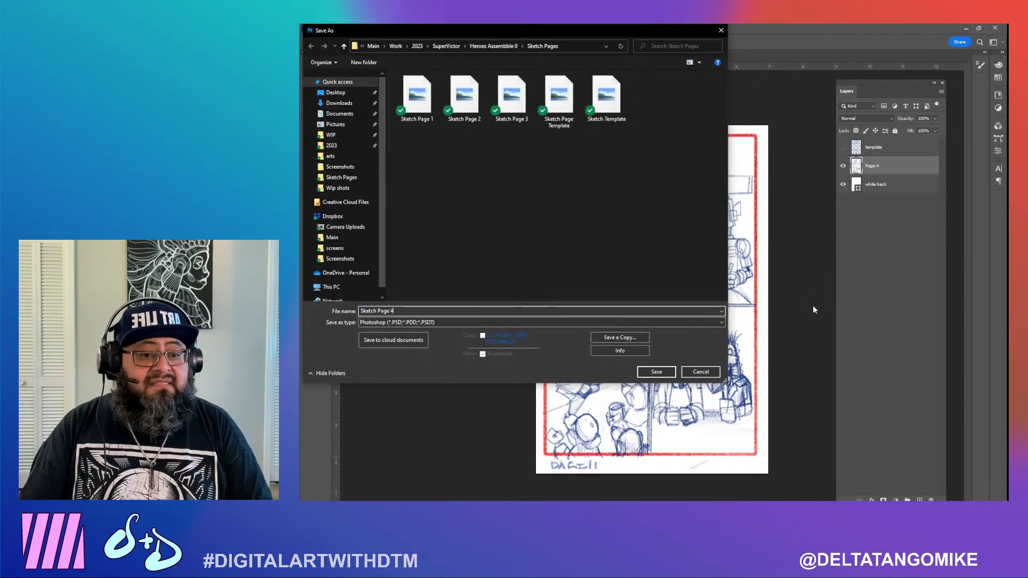
pyautogui.press('Return')
pyautogui.press('Return')
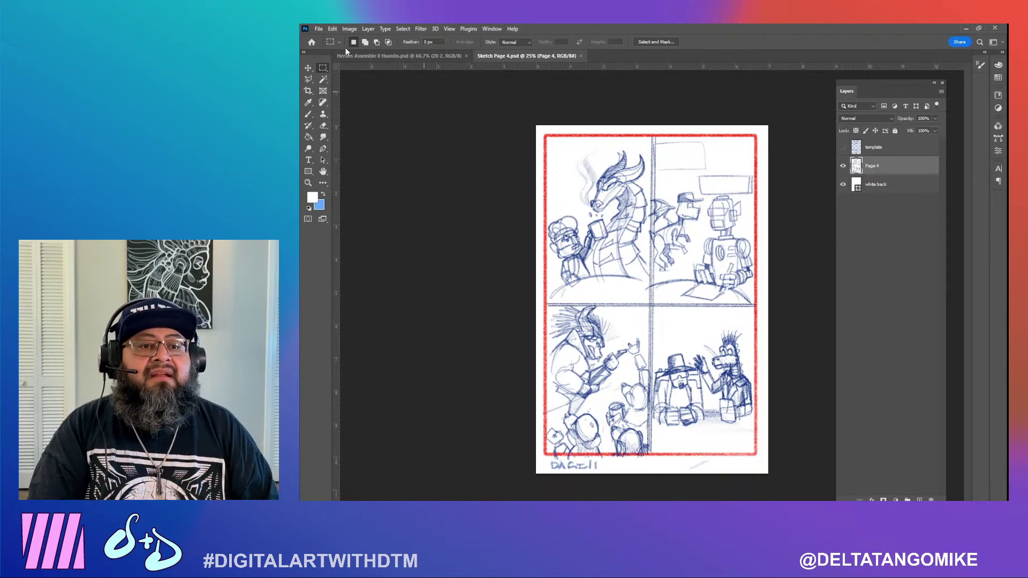
# Export the page as a 2100 x 3150 px PNG named "Sketch Page 4" in the Sketch Pages folder
pyautogui.click(319, 29)
pyautogui.moveTo(388, 184)
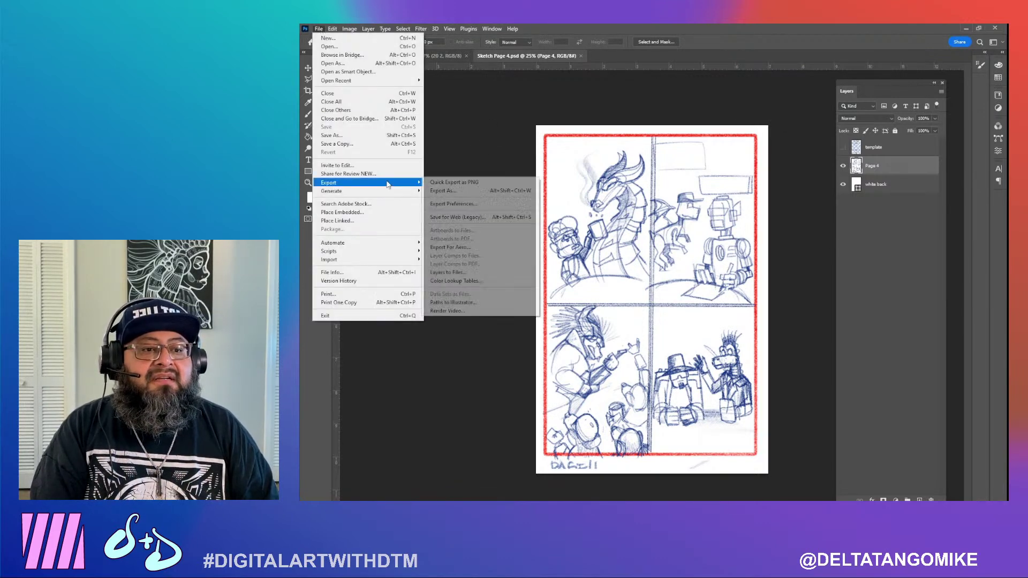
pyautogui.click(452, 191)
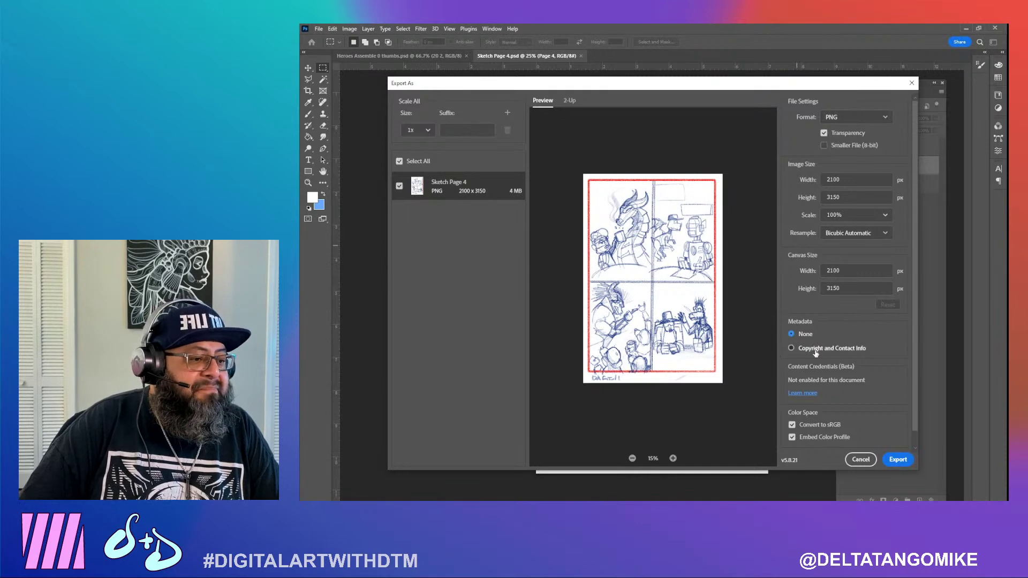
pyautogui.click(898, 460)
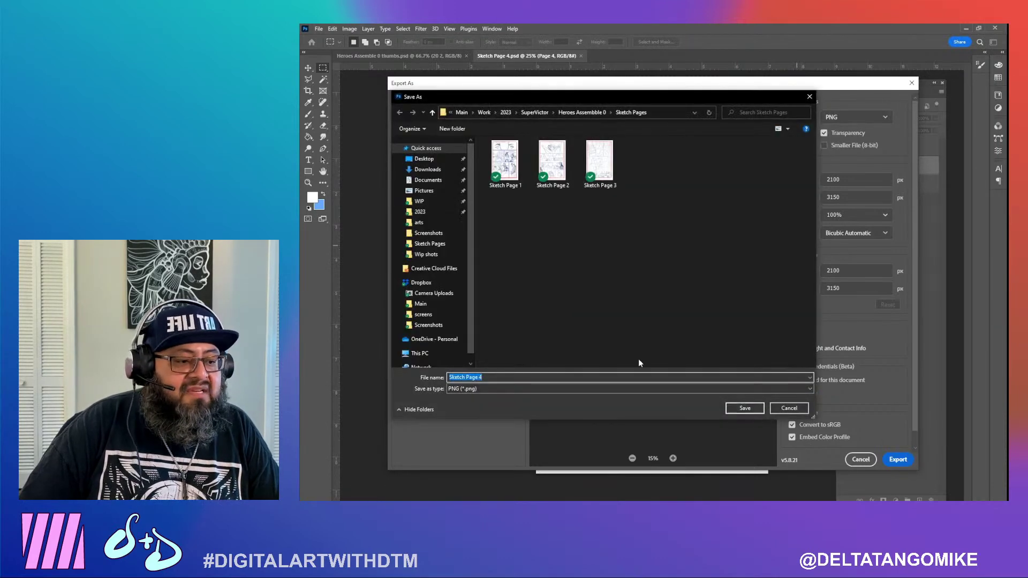
pyautogui.click(745, 407)
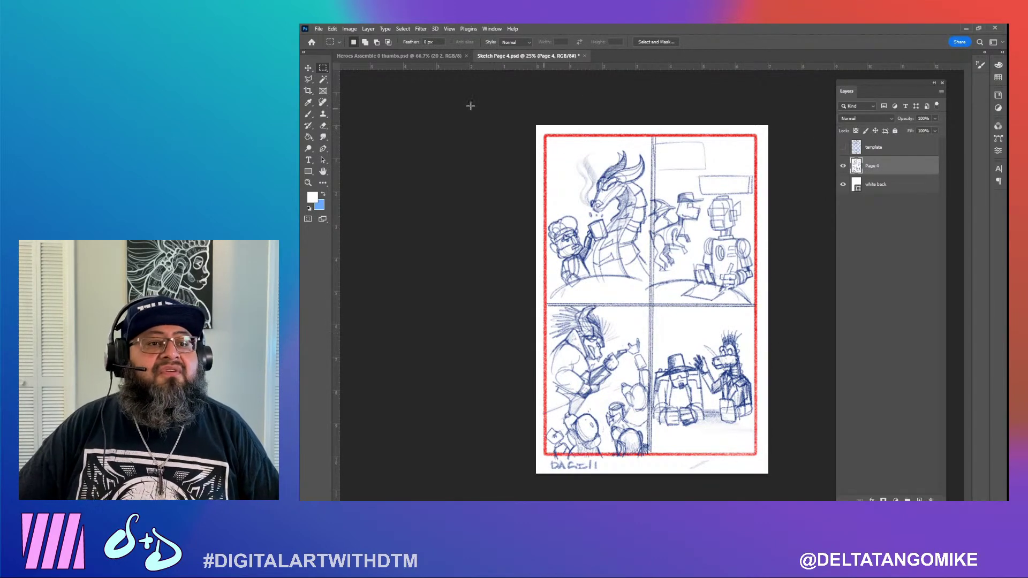
# In the Heroes Assemble 0 thumbs document, marquee-select the page 5 thumbnail with its page label and copy it
pyautogui.click(400, 54)
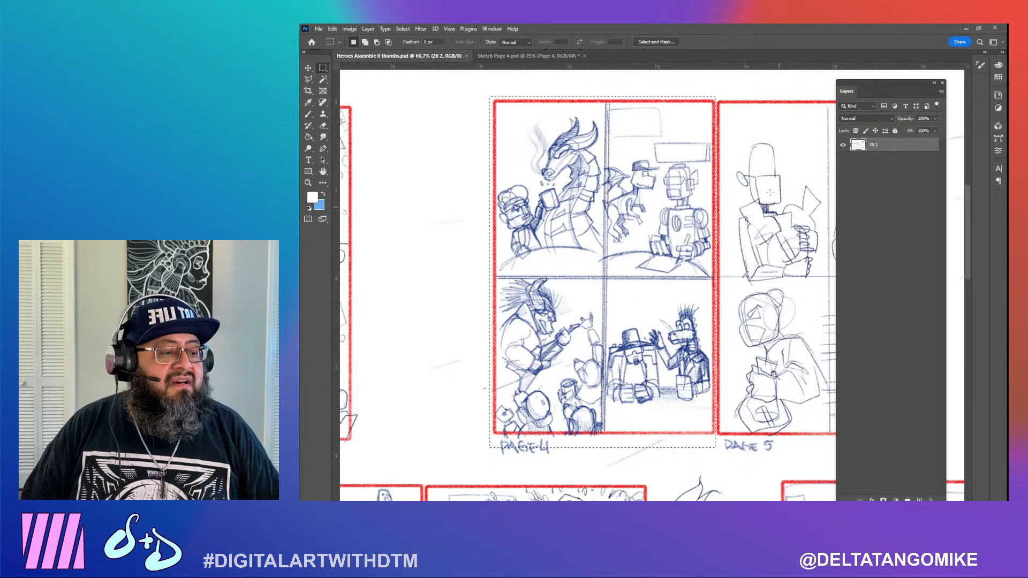
pyautogui.moveTo(767, 231); pyautogui.dragTo(586, 236)
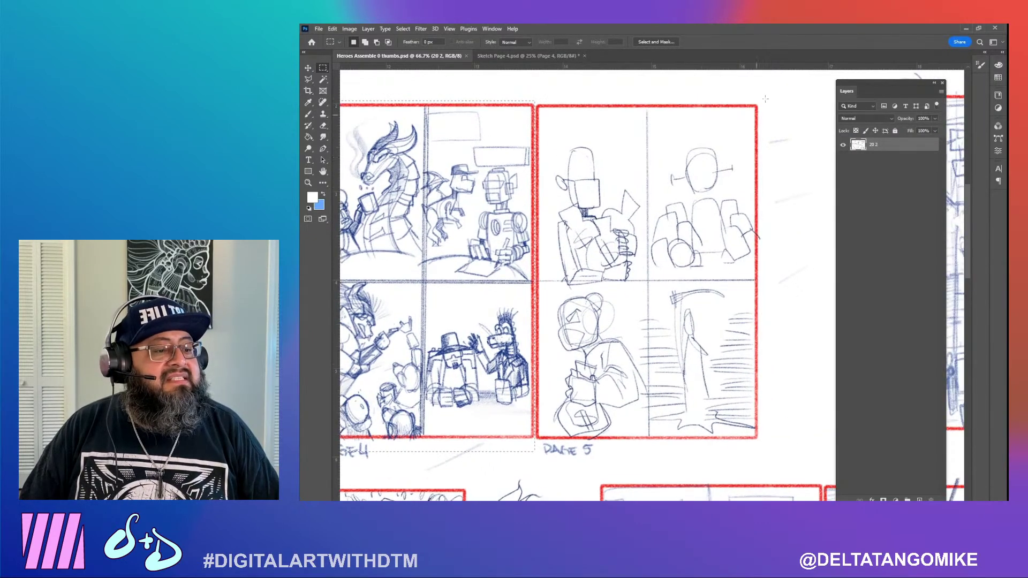
pyautogui.moveTo(759, 101); pyautogui.dragTo(535, 451)
pyautogui.hotkey('ctrl', 'd')
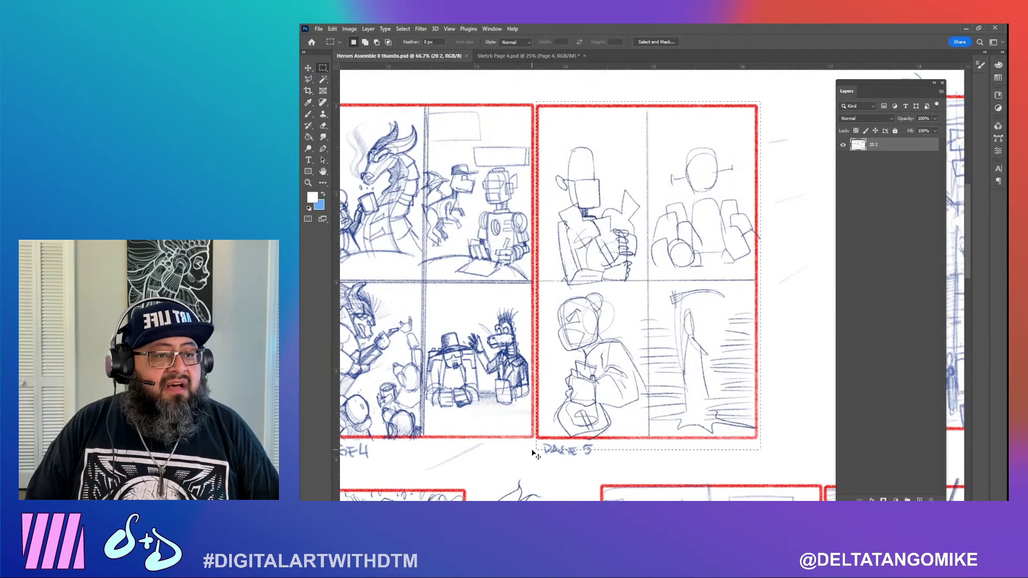
# Paste the page 5 thumbnail into the Sketch Page 4 document and scale it to about 257% to fill the page
pyautogui.click(499, 54)
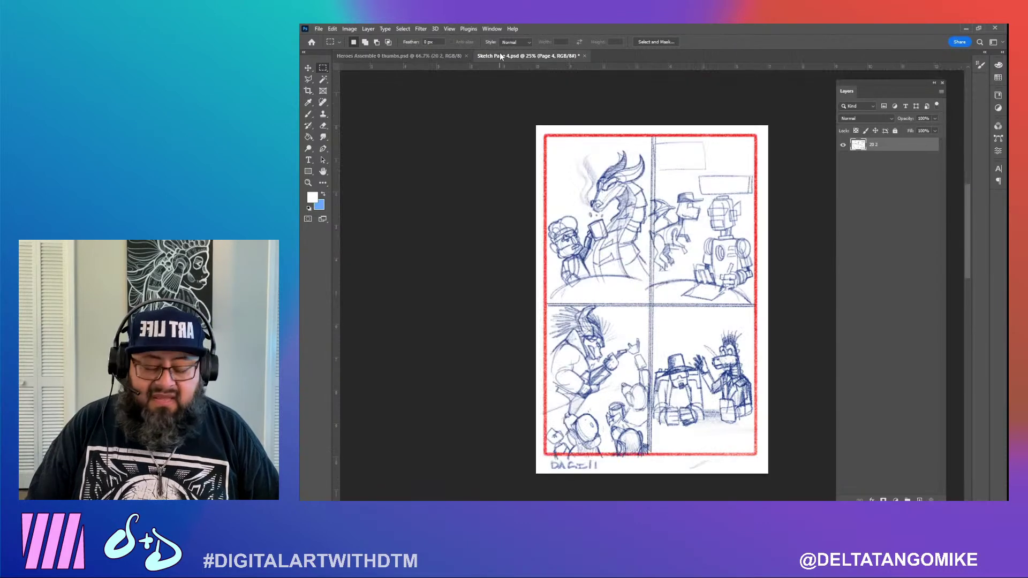
pyautogui.hotkey('ctrl', 'v')
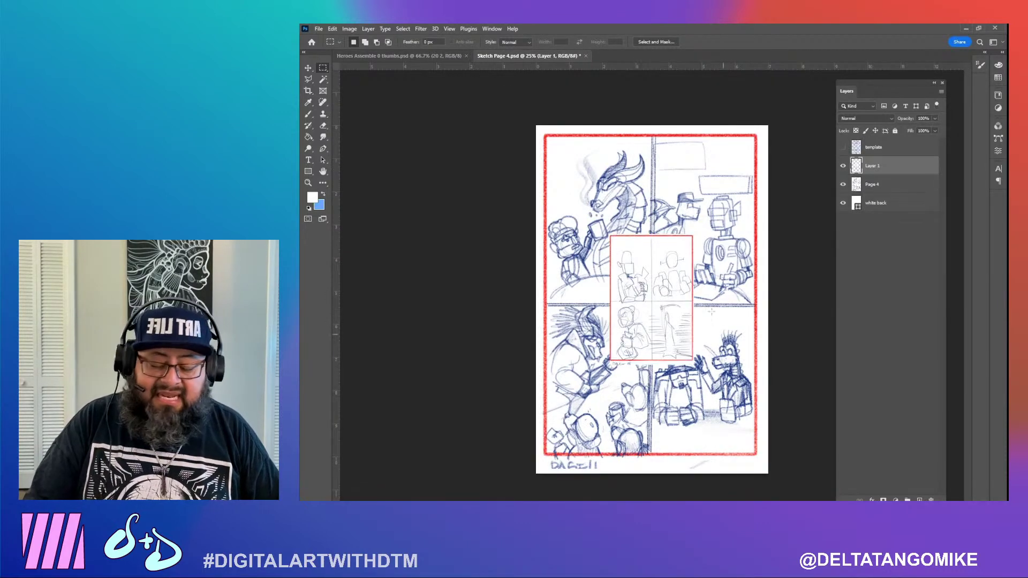
pyautogui.hotkey('ctrl', 't')
pyautogui.moveTo(693, 236); pyautogui.dragTo(775, 145)
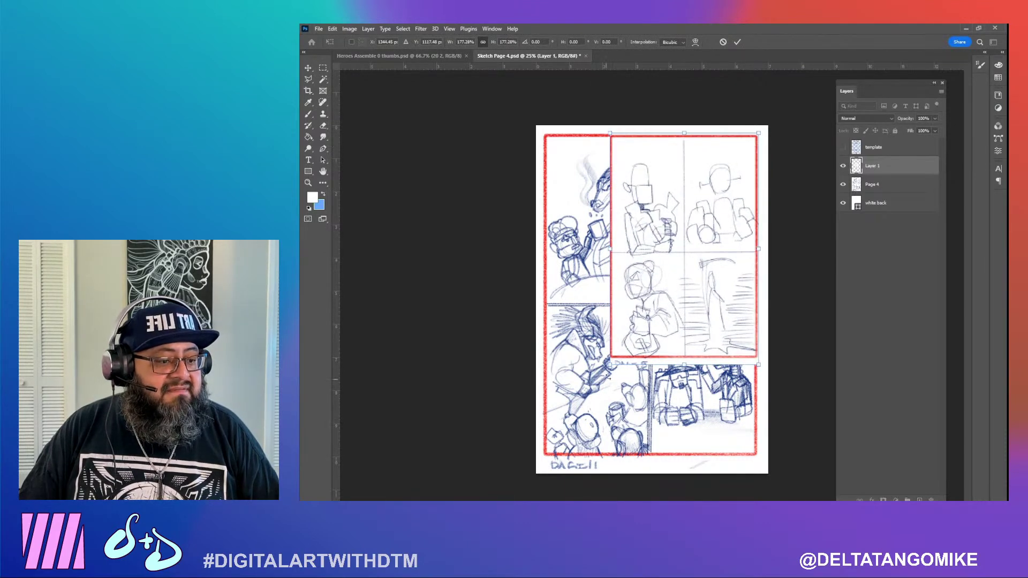
pyautogui.moveTo(612, 364); pyautogui.dragTo(538, 464)
pyautogui.press('Return')
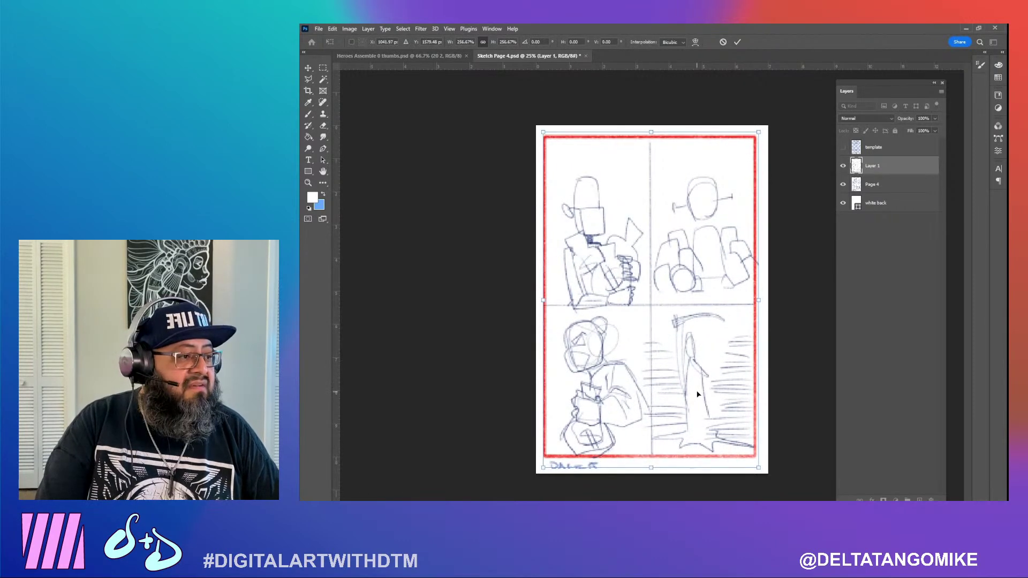
# Move the Page 4 layer above the pasted page 5 thumbnail and set its blend mode to Multiply
pyautogui.moveTo(900, 166); pyautogui.dragTo(903, 190)
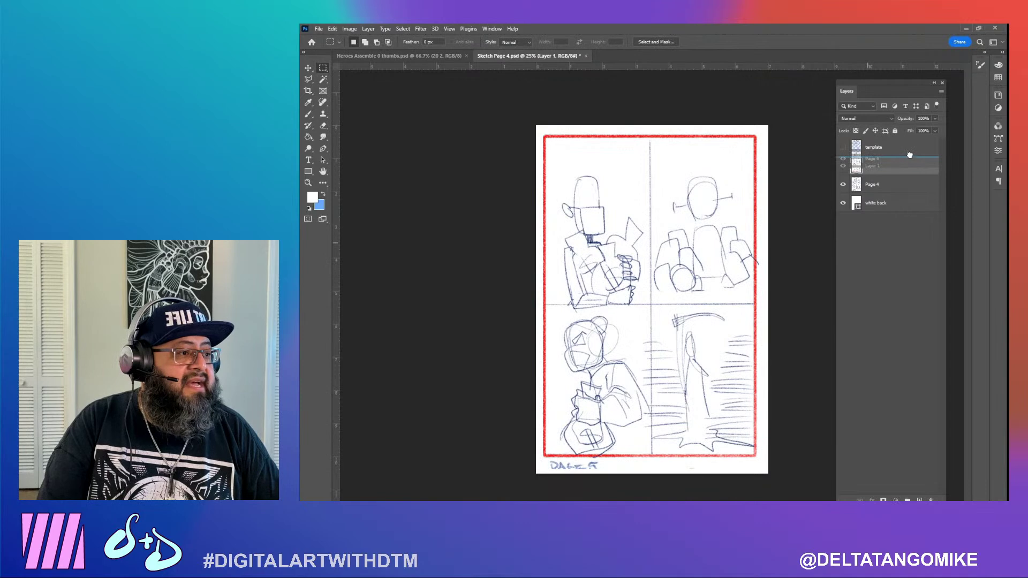
pyautogui.click(899, 164)
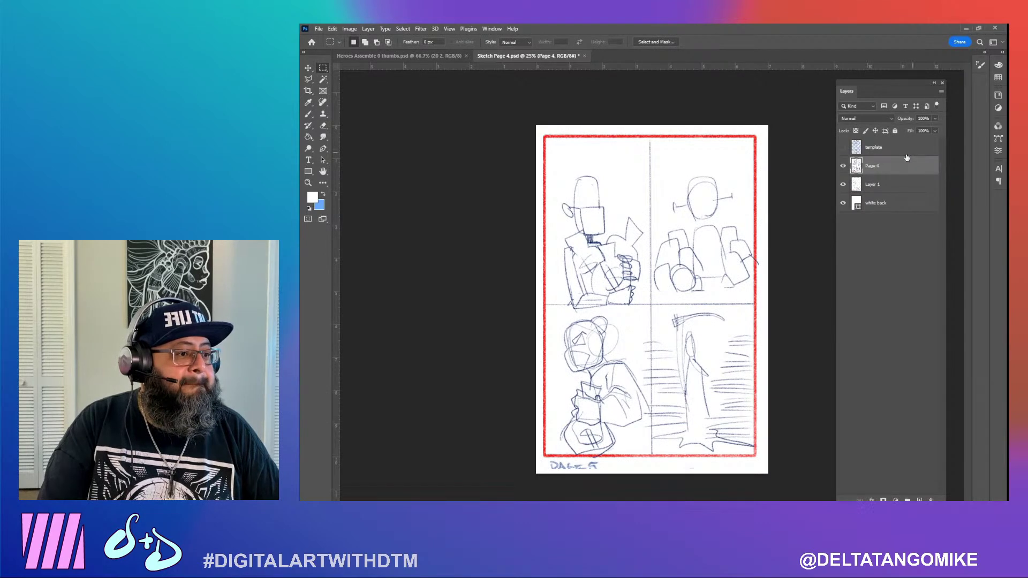
pyautogui.click(876, 120)
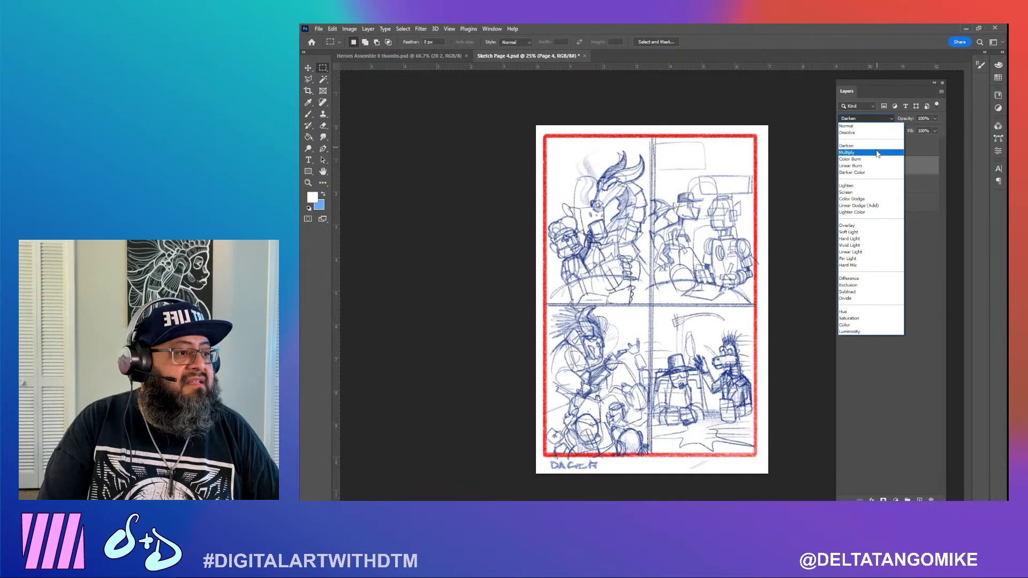
pyautogui.click(876, 153)
# Nudge the pasted page 5 thumbnail layer slightly up and left to align its border with the Page 4 border
pyautogui.click(890, 185)
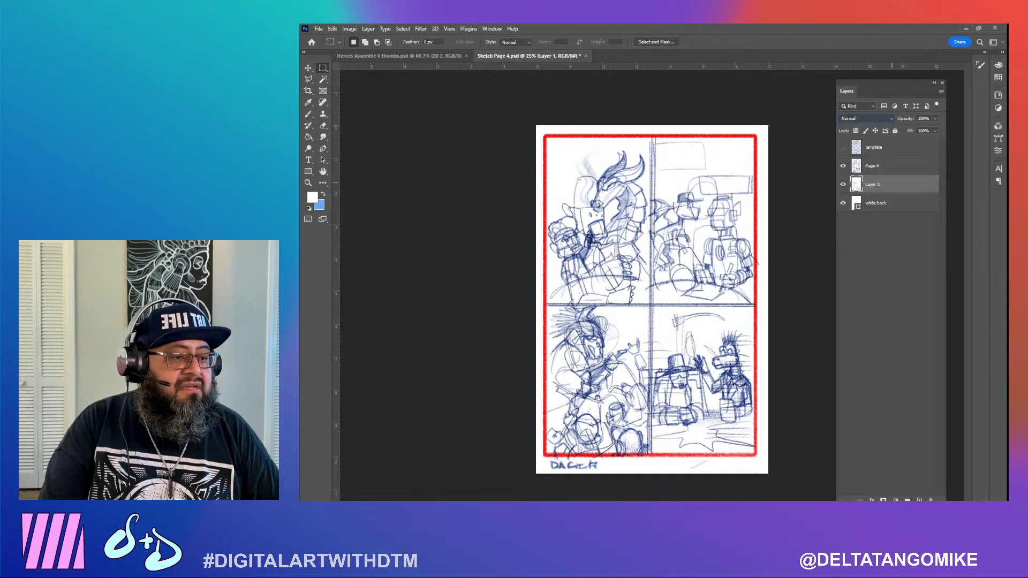
pyautogui.click(308, 68)
pyautogui.press('Up')
pyautogui.press('Up')
pyautogui.press('Up')
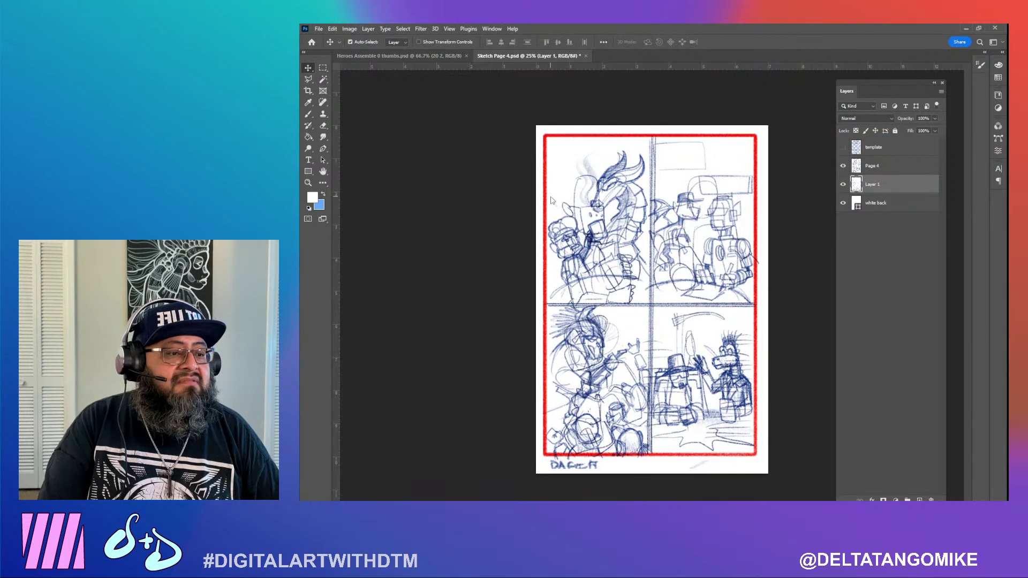
pyautogui.press('Left')
pyautogui.press('Left')
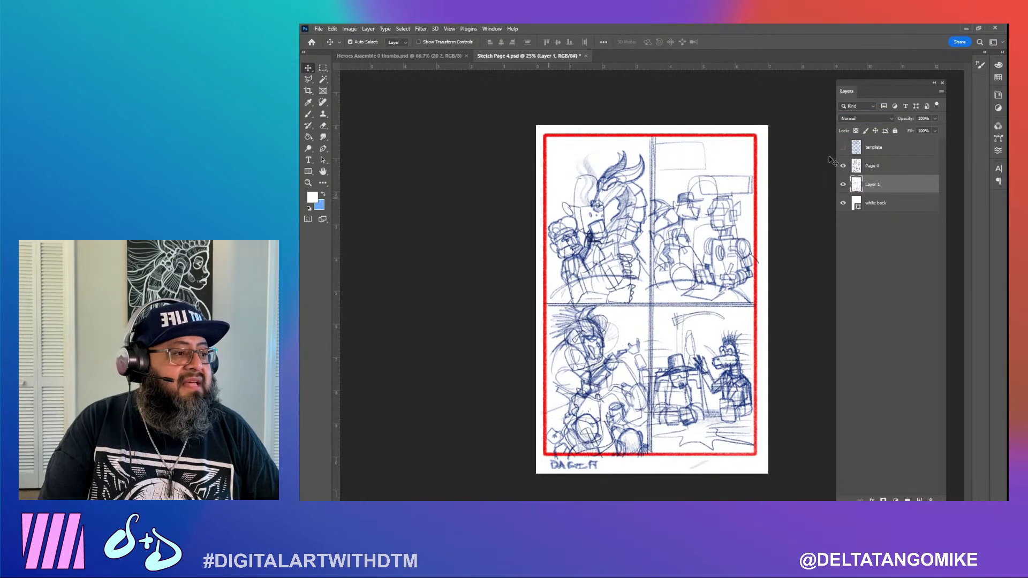
# Delete the Page 4 layer and rename the page 5 thumbnail layer "PGE 5"
pyautogui.click(889, 166)
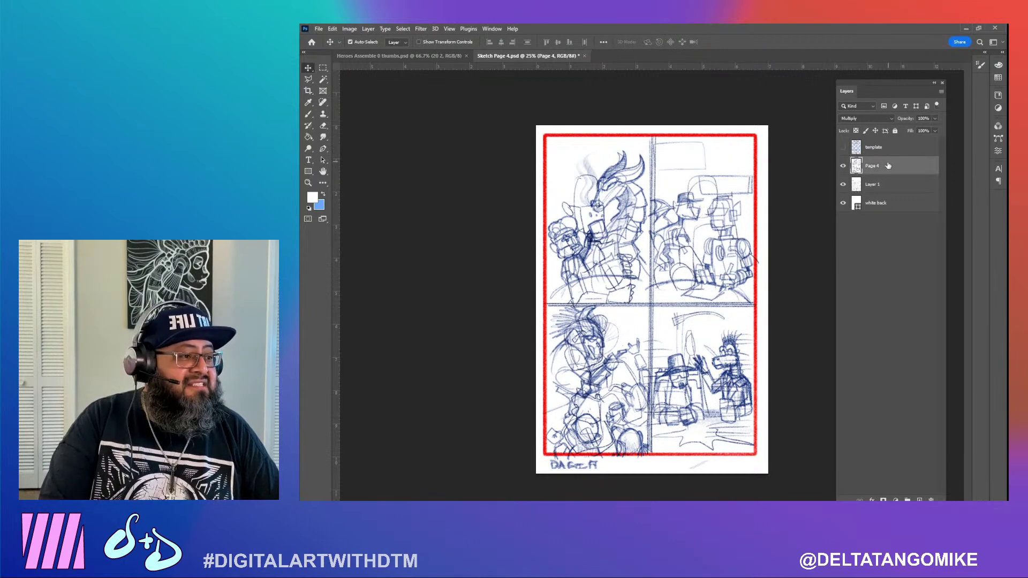
pyautogui.press('Delete')
pyautogui.doubleClick(872, 165)
pyautogui.write('PGE 5')
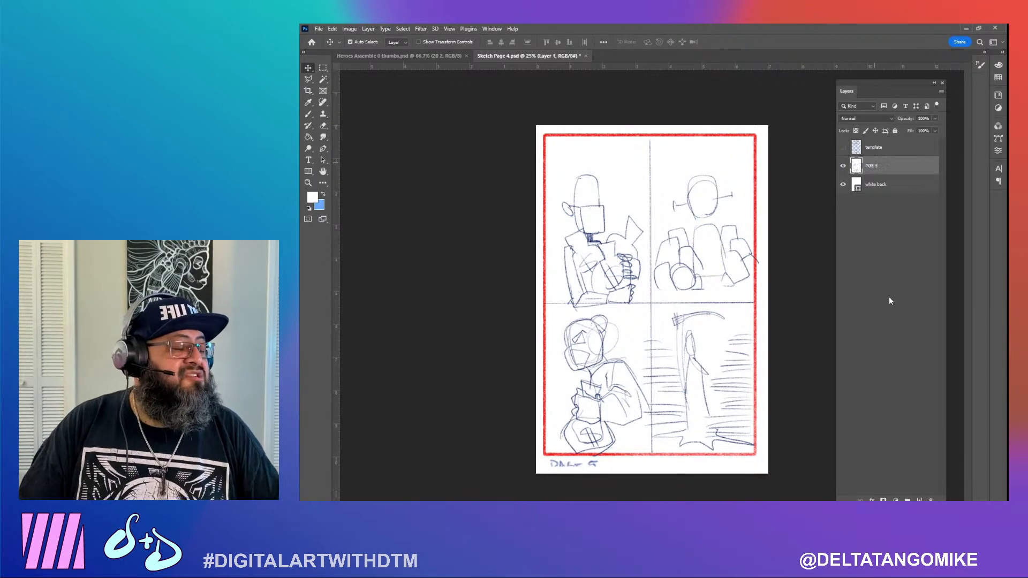
pyautogui.press('Return')
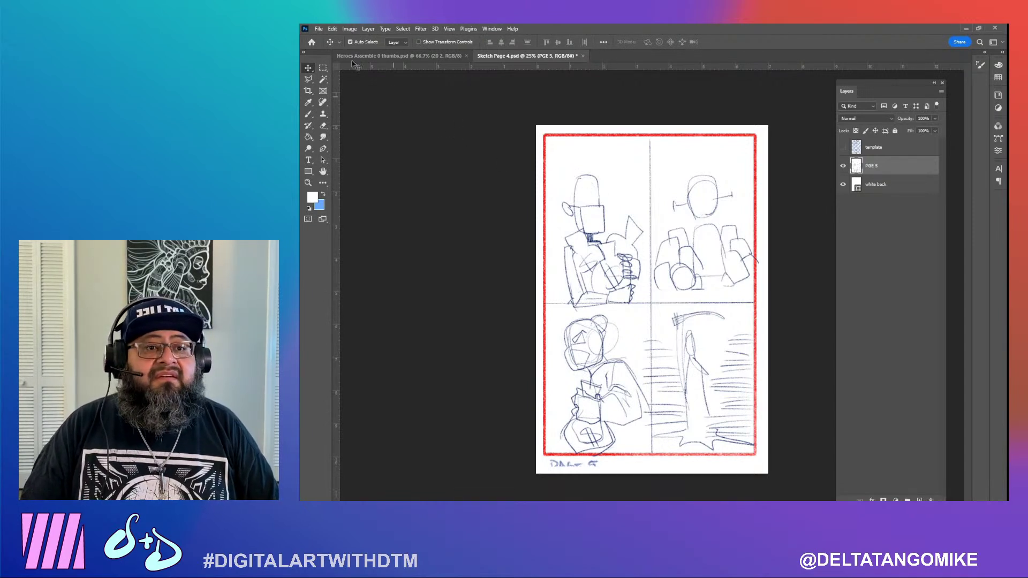
# Save the document as a separate PSD file named "Sketch Page 5" in the Sketch Pages folder
pyautogui.click(318, 28)
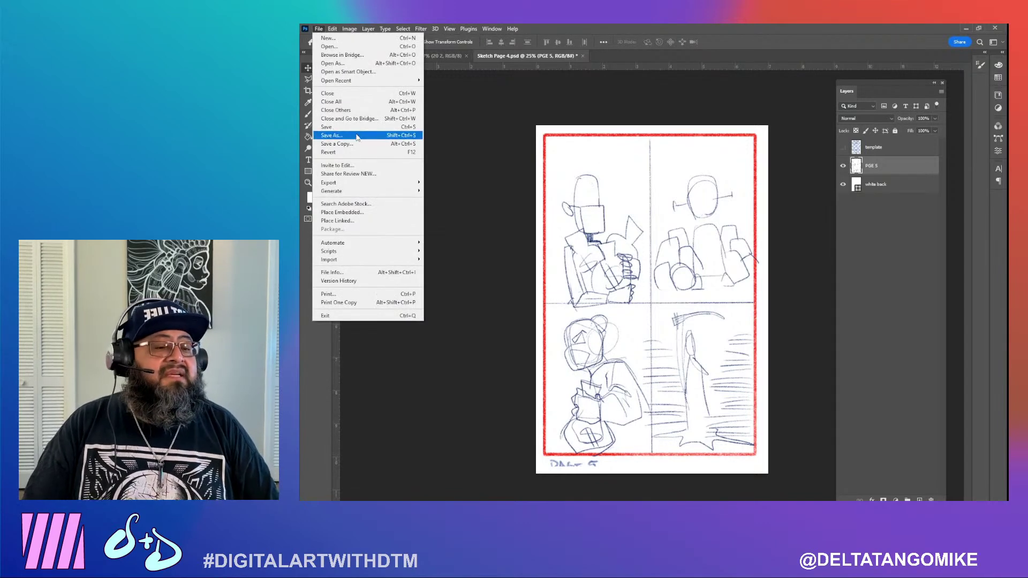
pyautogui.click(332, 135)
pyautogui.press('End')
pyautogui.press('BackSpace')
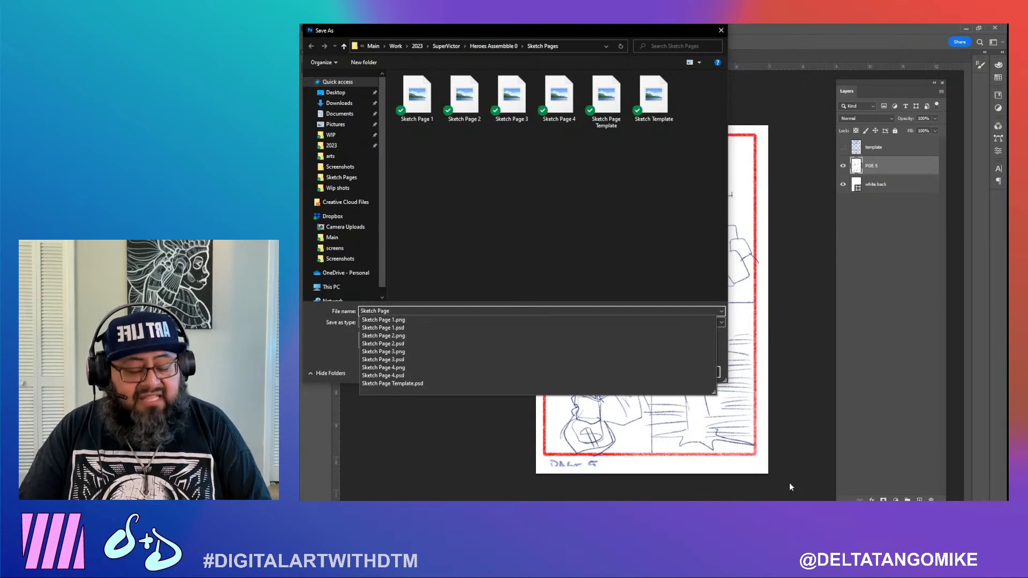
pyautogui.write('5')
pyautogui.press('Return')
pyautogui.press('Return')
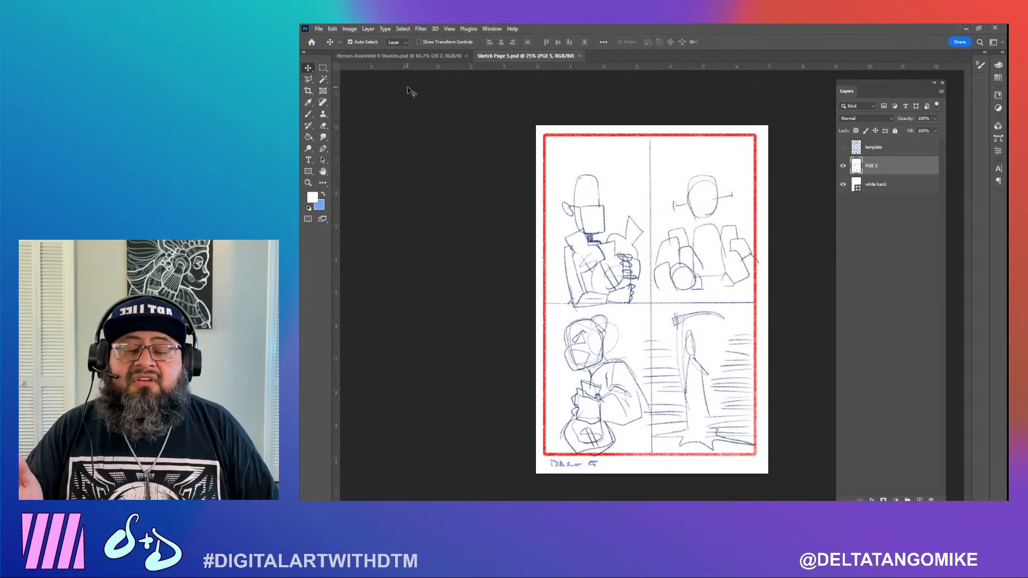
# Quick-export the page as a PNG named "Sketch Page 5" in the Sketch Pages folder
pyautogui.click(318, 29)
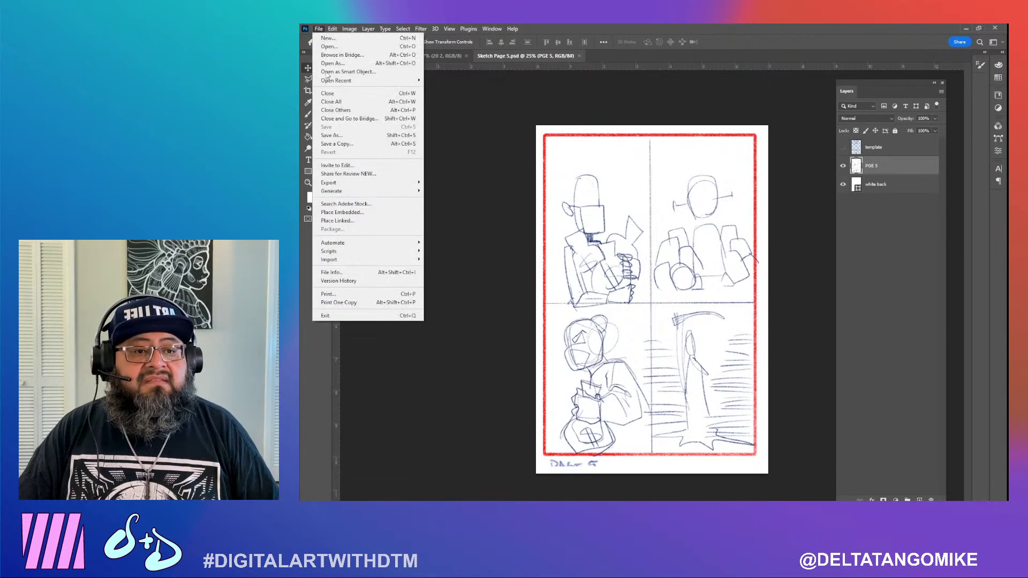
pyautogui.moveTo(381, 183)
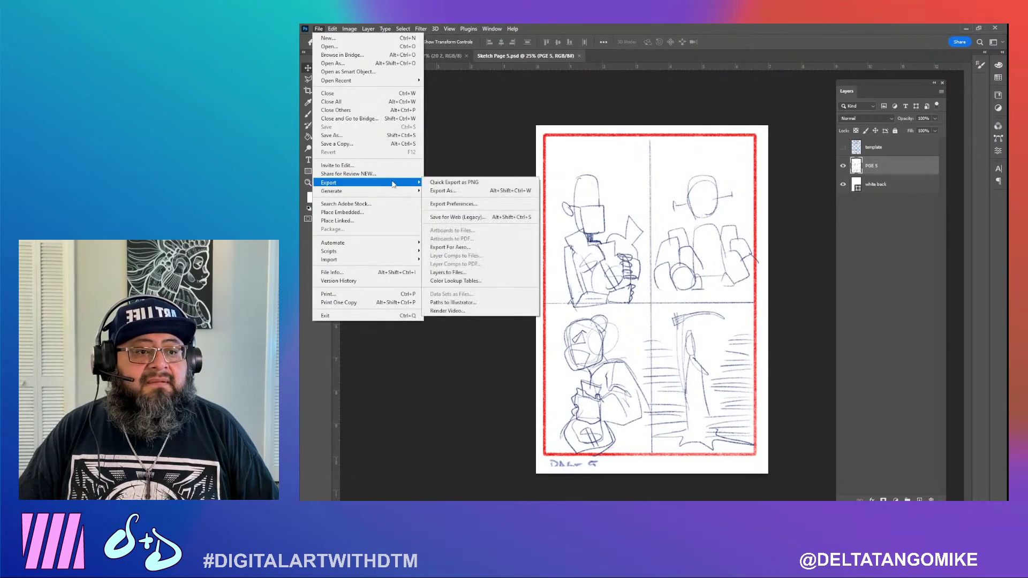
pyautogui.click(464, 183)
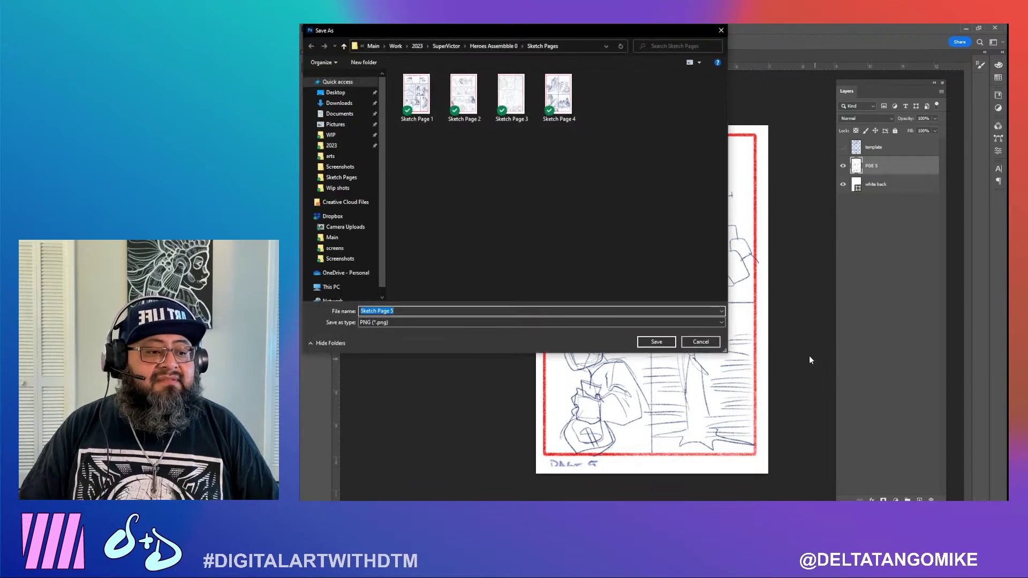
pyautogui.click(655, 342)
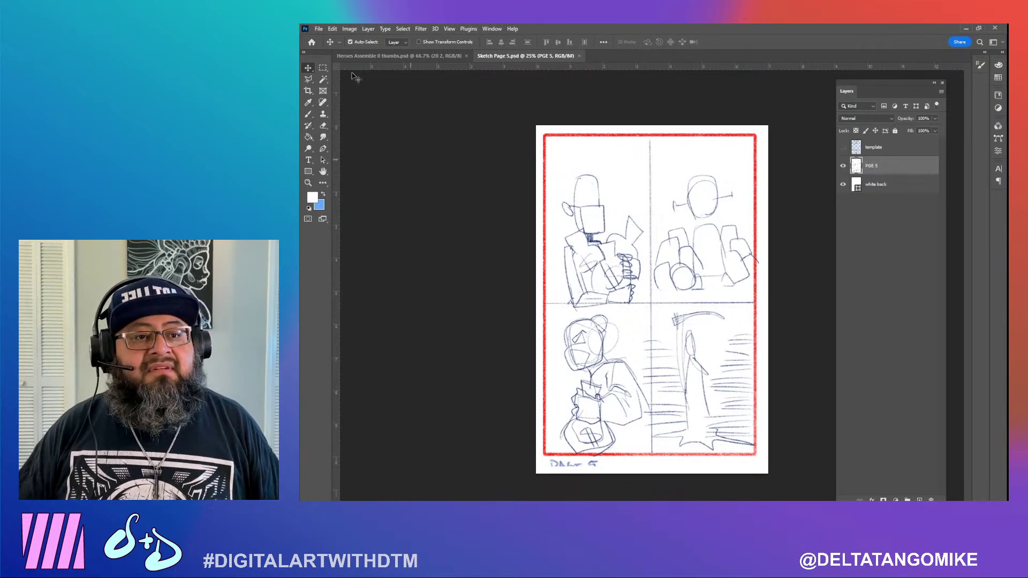
# Select the page 6 thumbnail with its page label in the Heroes Assemble 0 thumbs document and copy it
pyautogui.click(319, 29)
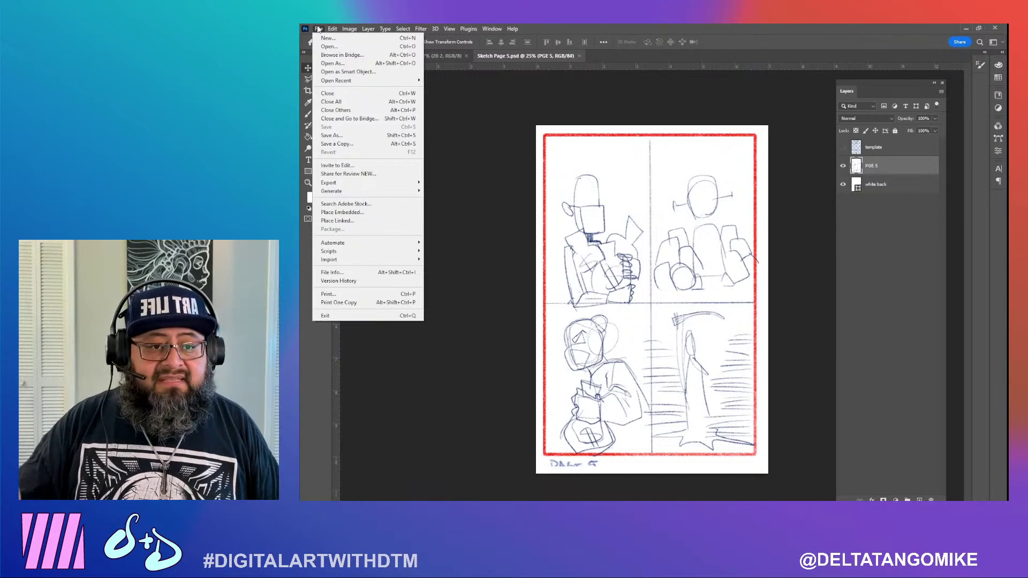
pyautogui.click(318, 29)
pyautogui.click(399, 56)
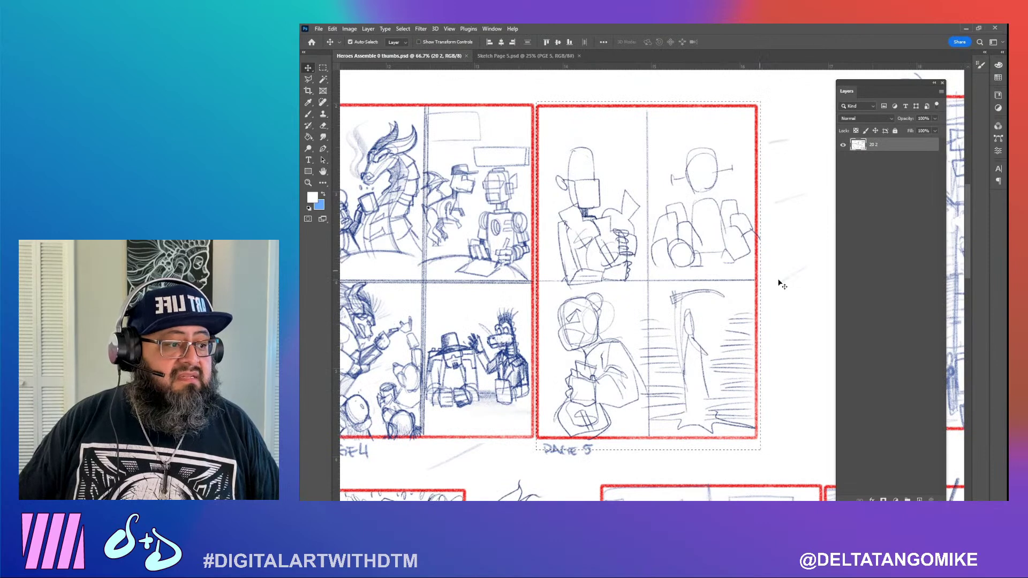
pyautogui.moveTo(685, 278); pyautogui.dragTo(443, 289)
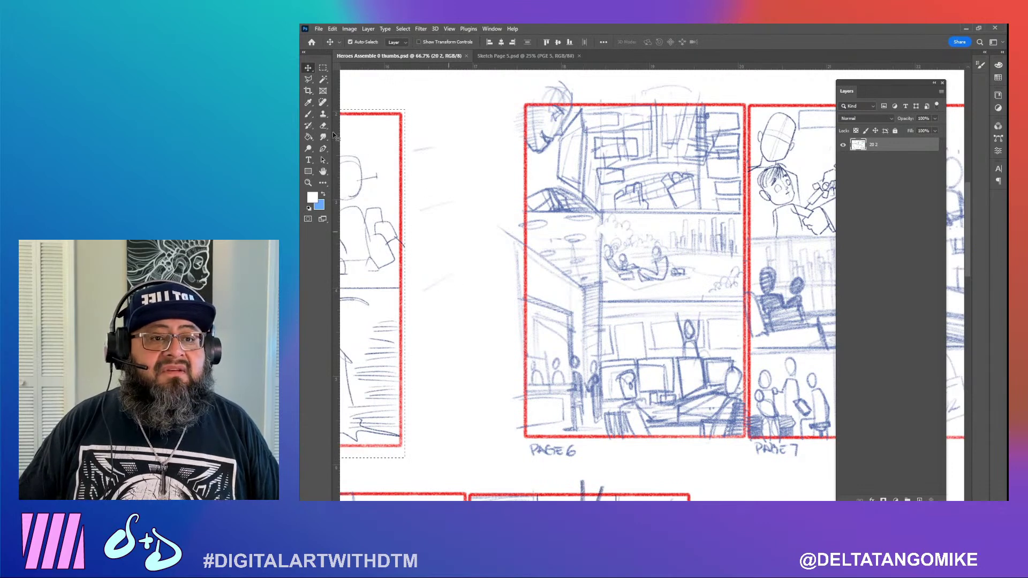
pyautogui.click(322, 68)
pyautogui.moveTo(515, 94); pyautogui.dragTo(746, 460)
pyautogui.click(746, 463)
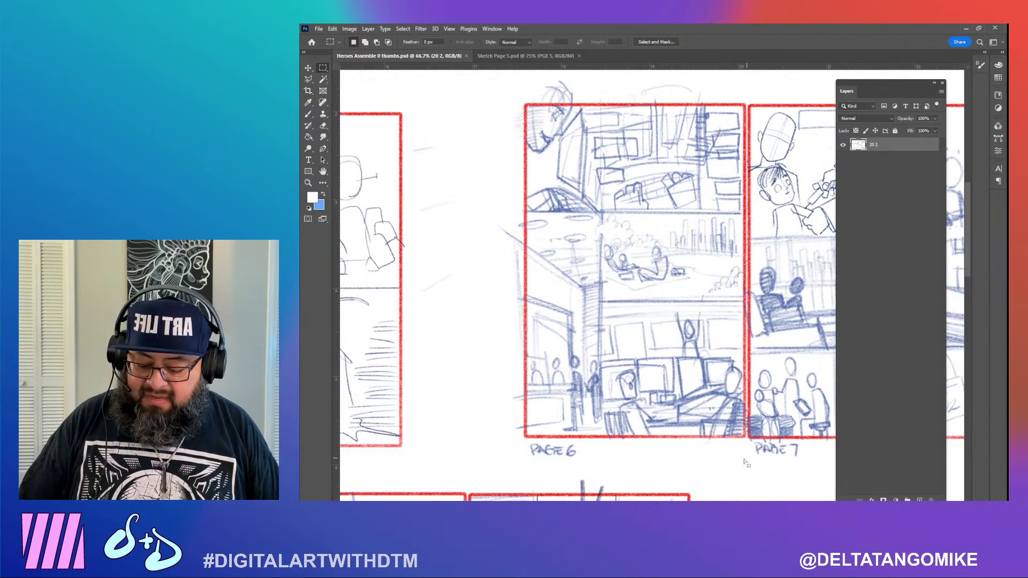
# Paste the page 6 thumbnail into the Sketch Page 5 document and set its blend mode to Multiply
pyautogui.click(525, 55)
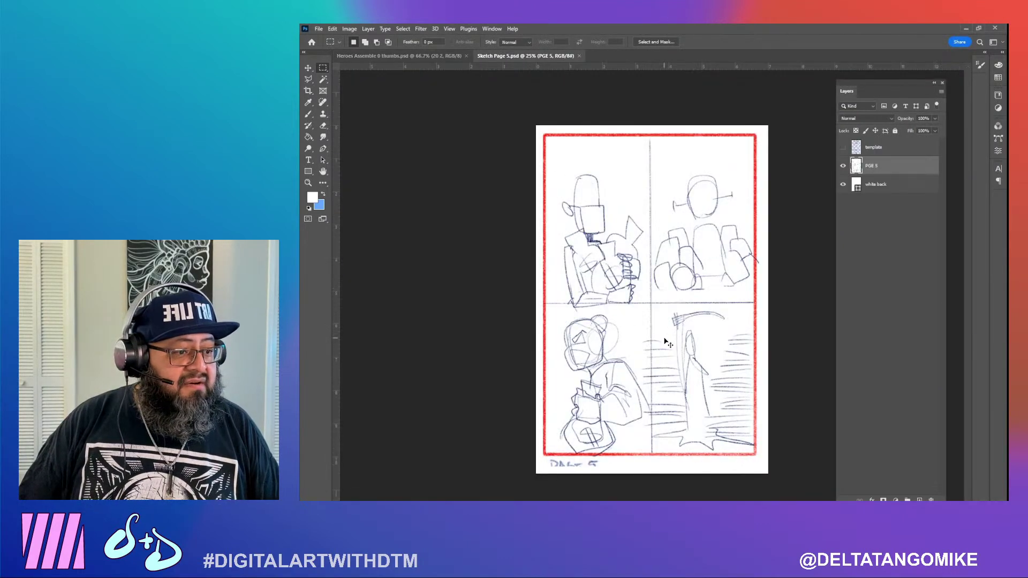
pyautogui.hotkey('ctrl', 'v')
pyautogui.hotkey('ctrl', 't')
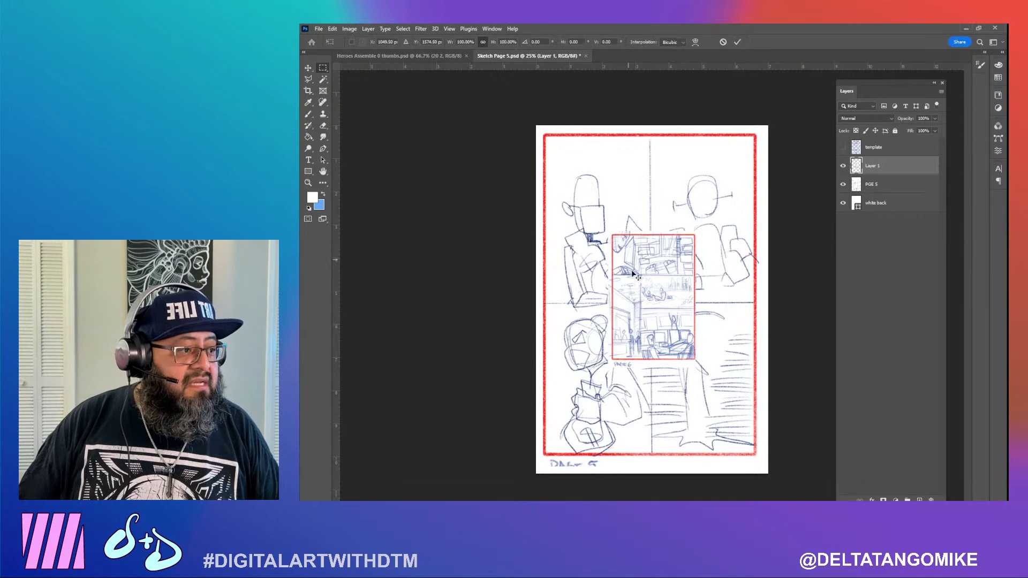
pyautogui.click(881, 118)
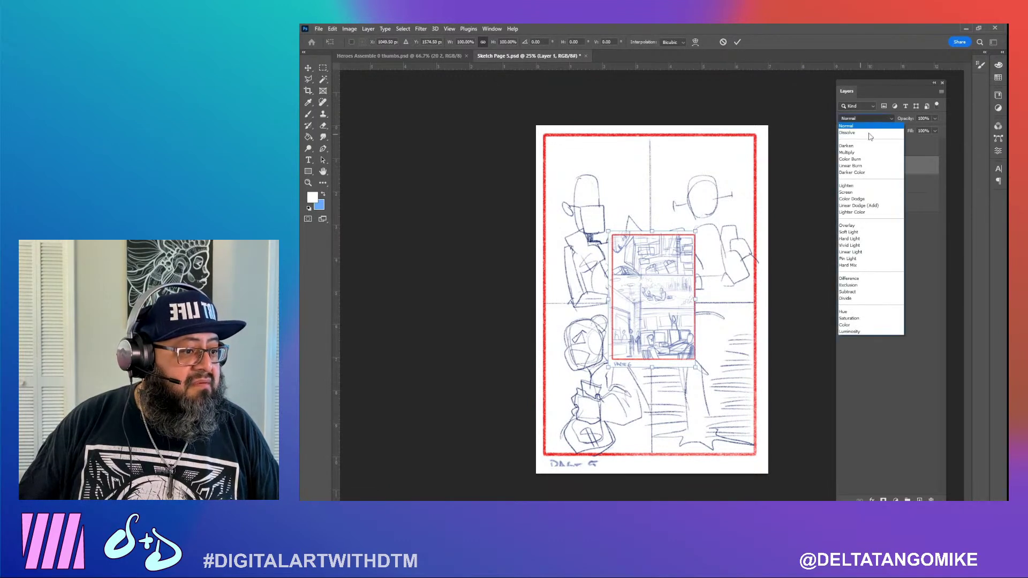
pyautogui.click(857, 160)
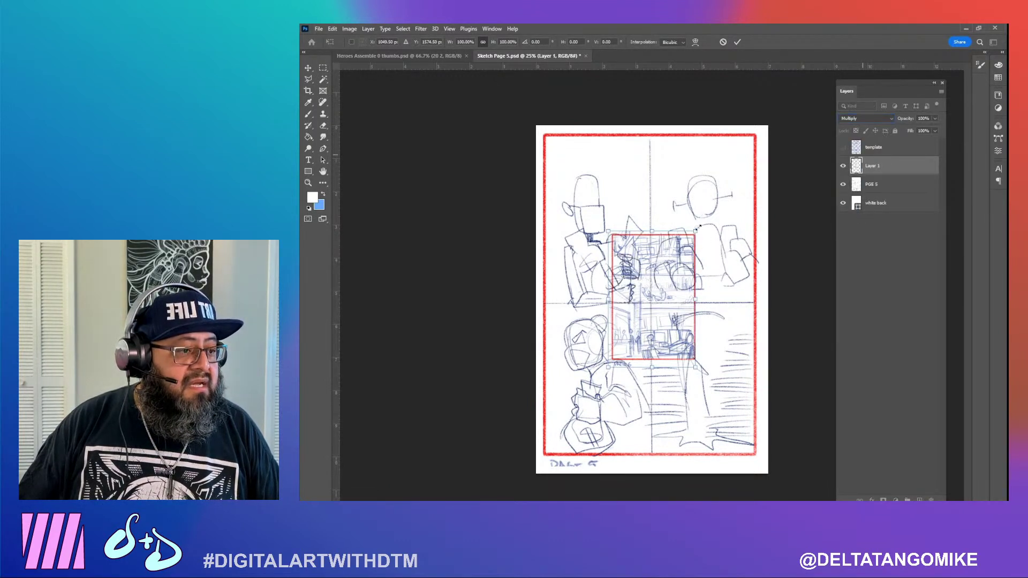
# Scale the pasted page 6 thumbnail to about 256% and align its red border with the page 5 border
pyautogui.moveTo(696, 232); pyautogui.dragTo(779, 151)
pyautogui.moveTo(608, 137); pyautogui.dragTo(597, 135)
pyautogui.moveTo(603, 366); pyautogui.dragTo(530, 469)
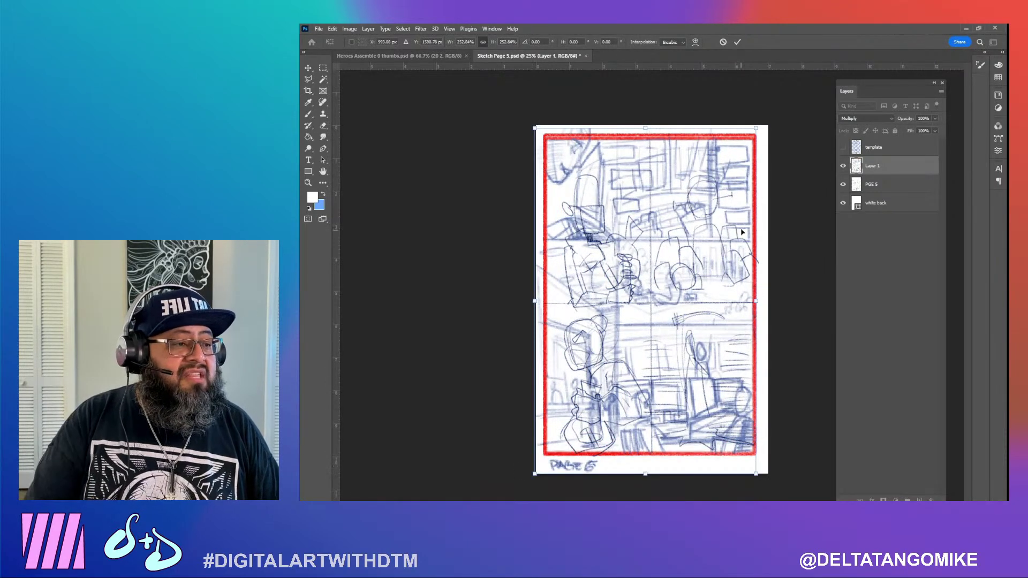
pyautogui.moveTo(755, 127); pyautogui.dragTo(759, 124)
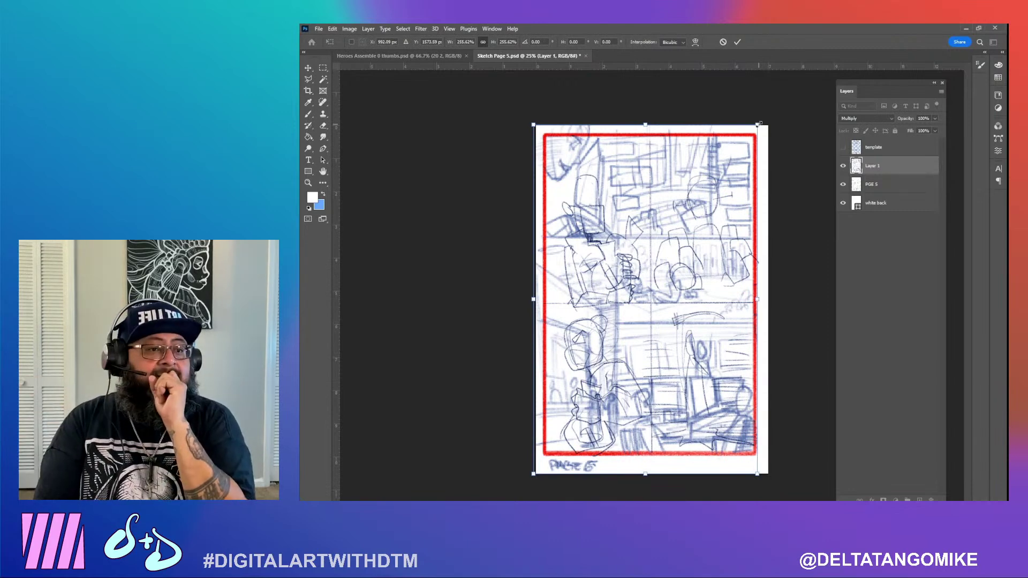
pyautogui.press('Return')
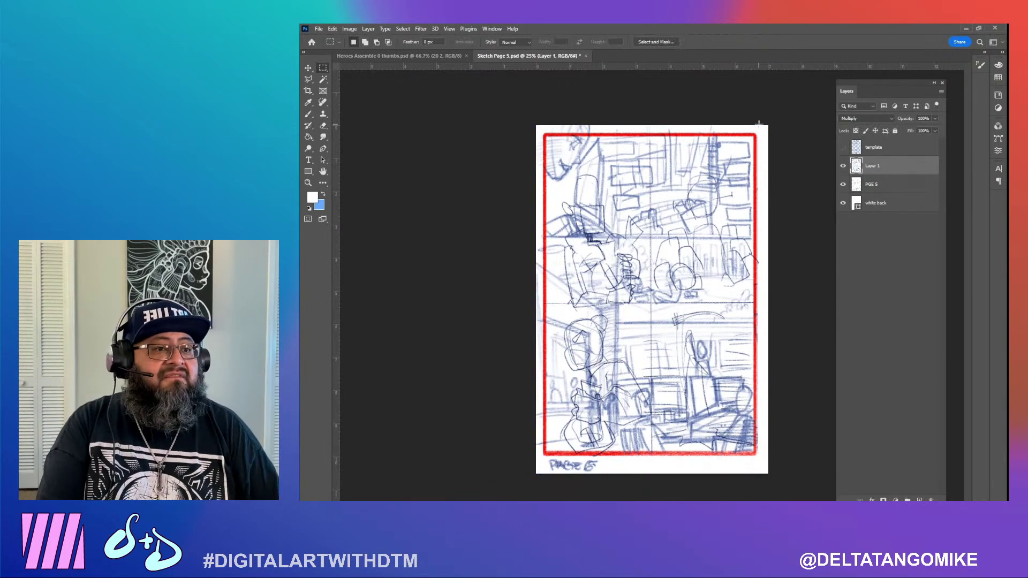
# Delete the PGE 5 layer and rename the page 6 thumbnail layer "PAGE 6"
pyautogui.click(398, 56)
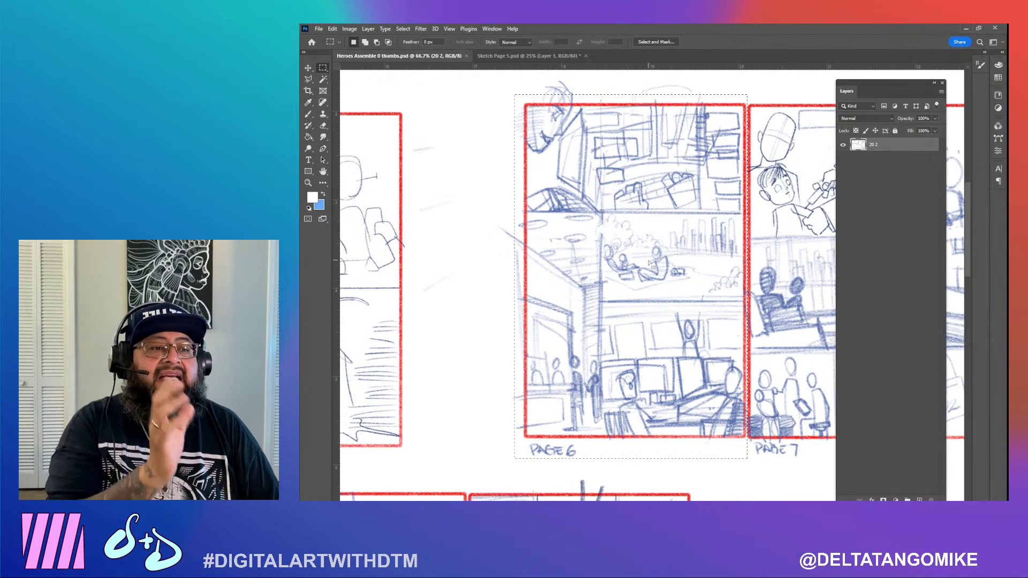
pyautogui.click(542, 56)
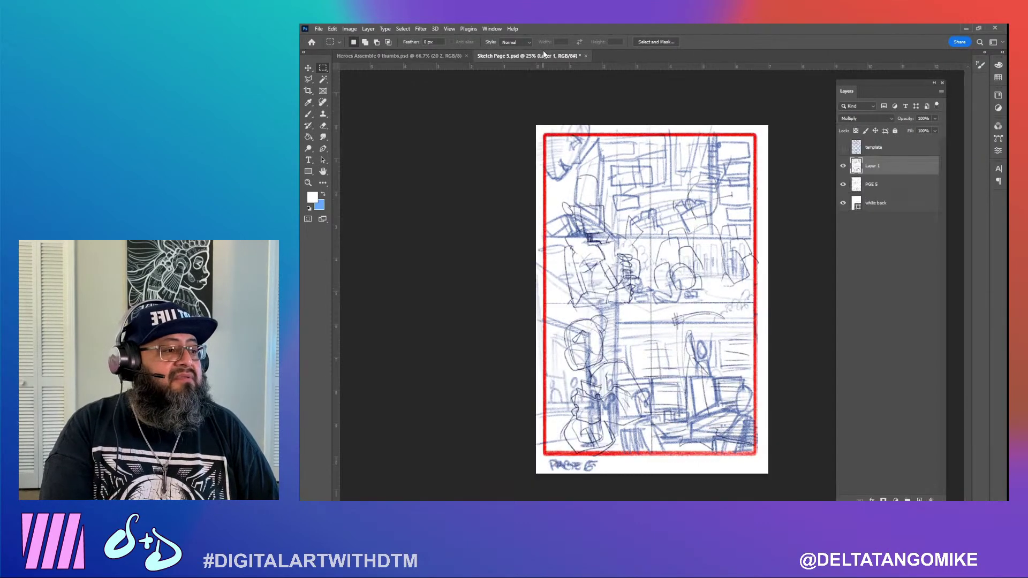
pyautogui.click(900, 191)
pyautogui.press('Delete')
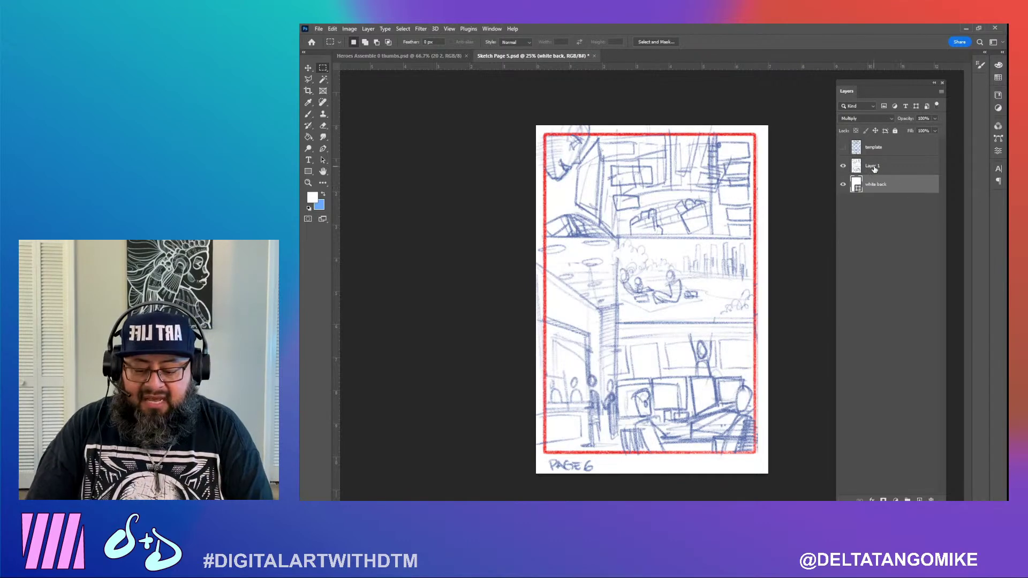
pyautogui.doubleClick(873, 166)
pyautogui.write('PAGE')
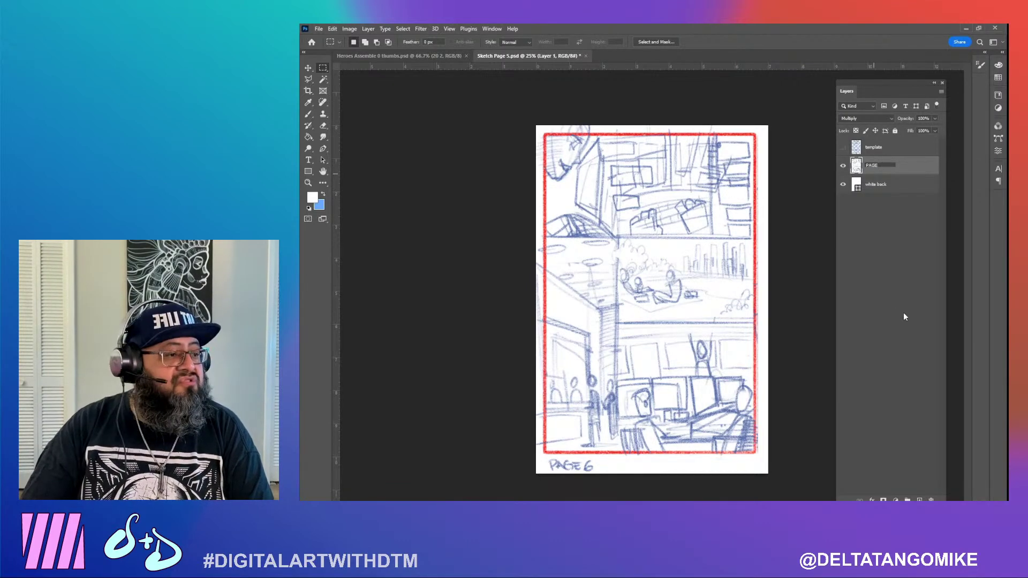
pyautogui.write(' 6')
pyautogui.press('Return')
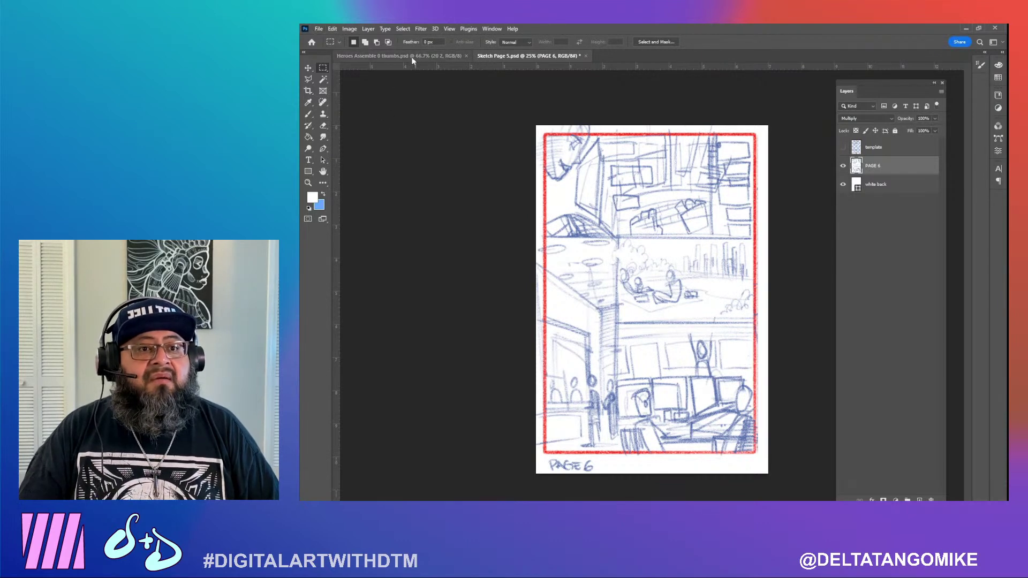
pyautogui.click(319, 29)
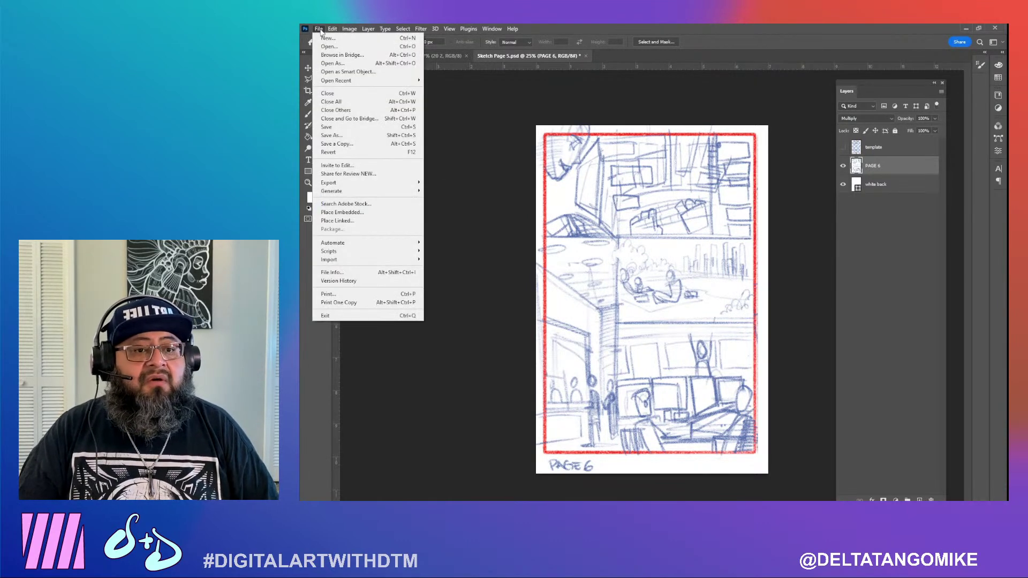
pyautogui.moveTo(365, 185)
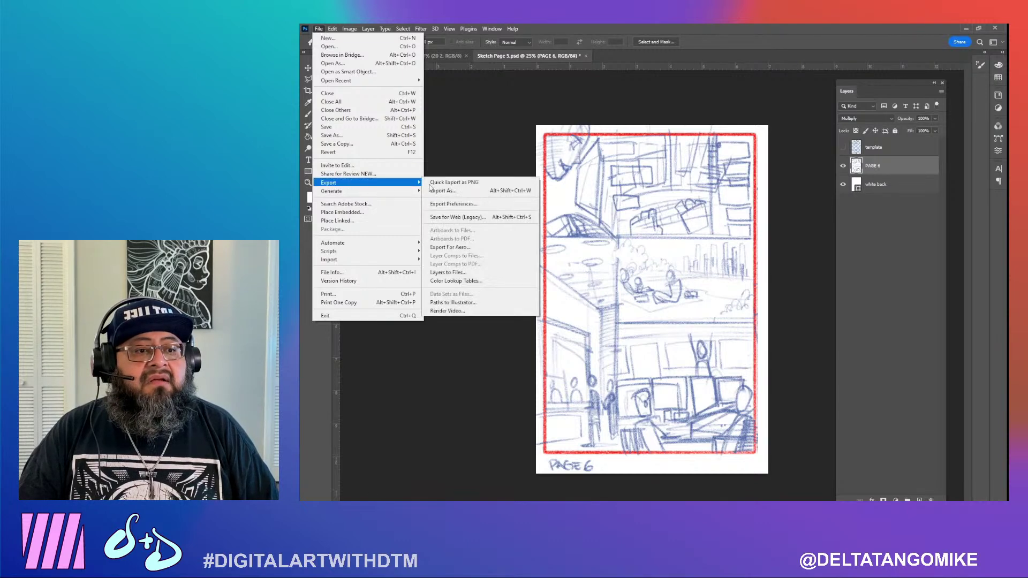
pyautogui.click(443, 182)
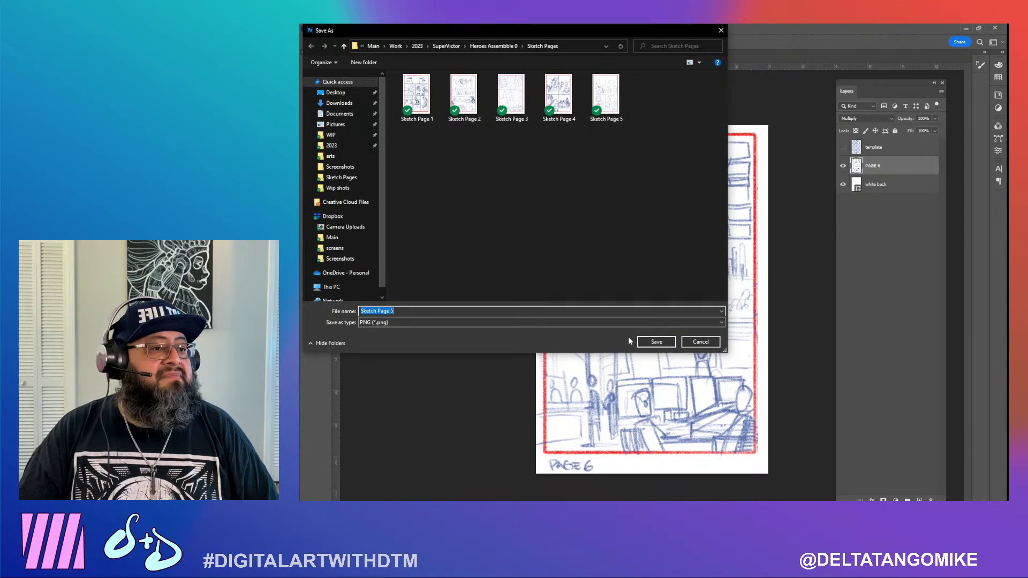
pyautogui.click(702, 342)
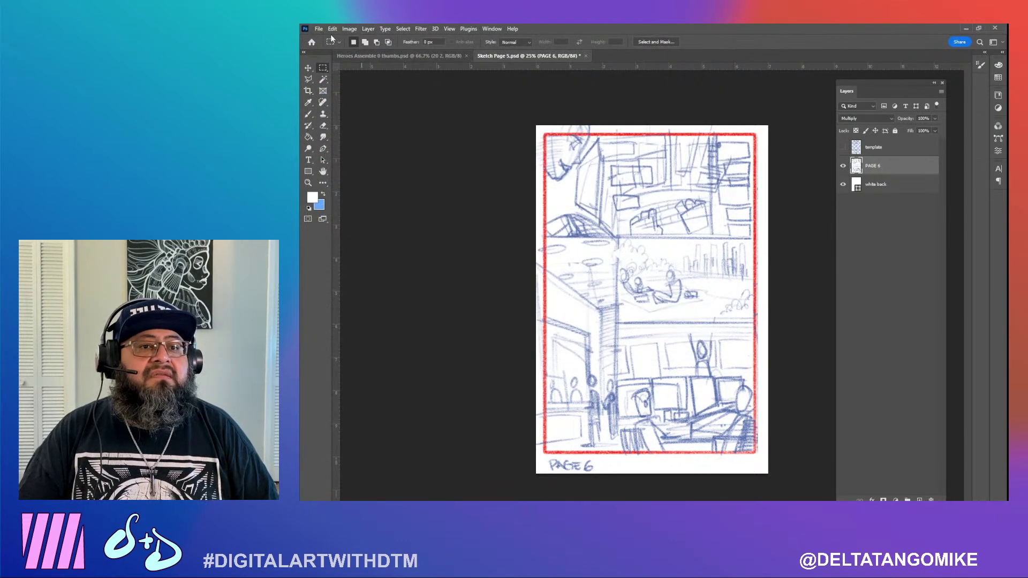
# Save the document and undo the page 6 layer's rename and the deletion of the PGE 5 layer
pyautogui.click(320, 29)
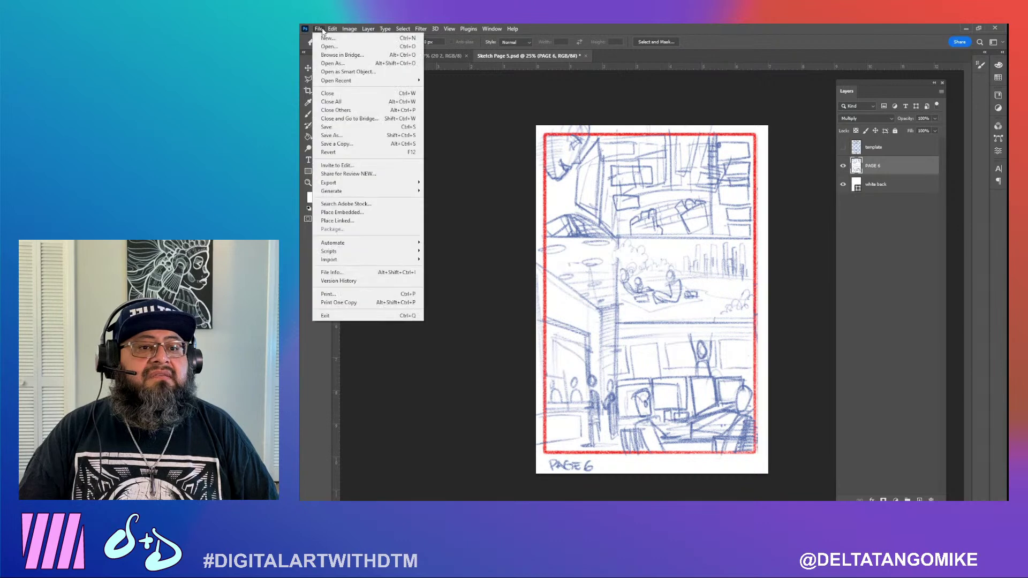
pyautogui.click(350, 127)
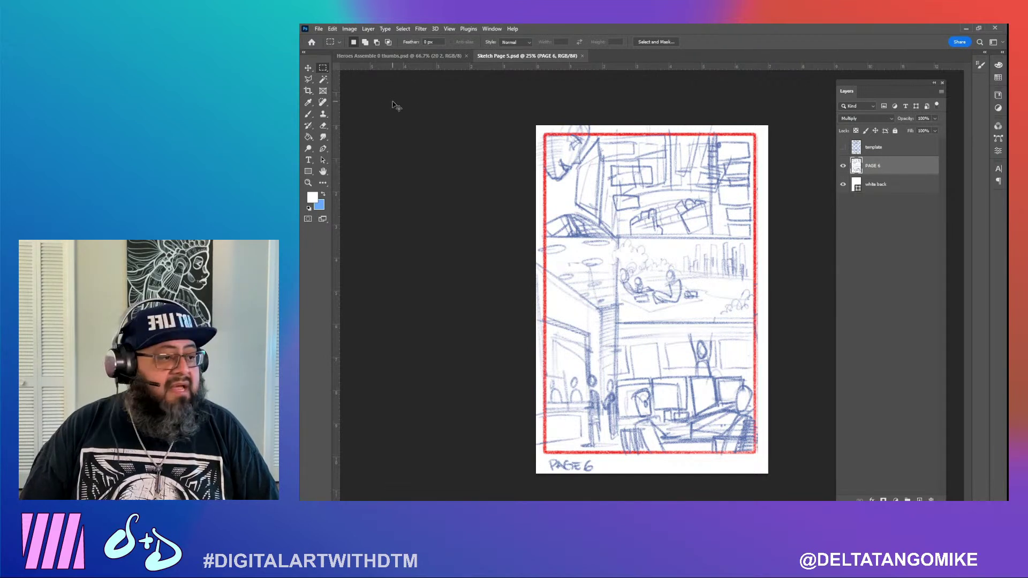
pyautogui.hotkey('ctrl', 'z')
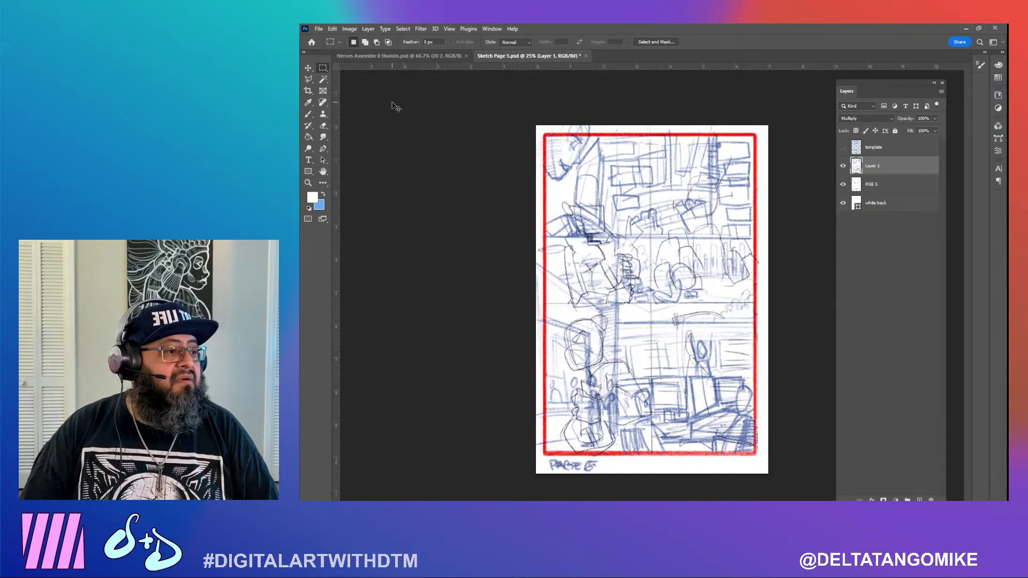
# Hide the page 6 thumbnail layer and save the Sketch Page 5 document
pyautogui.click(843, 166)
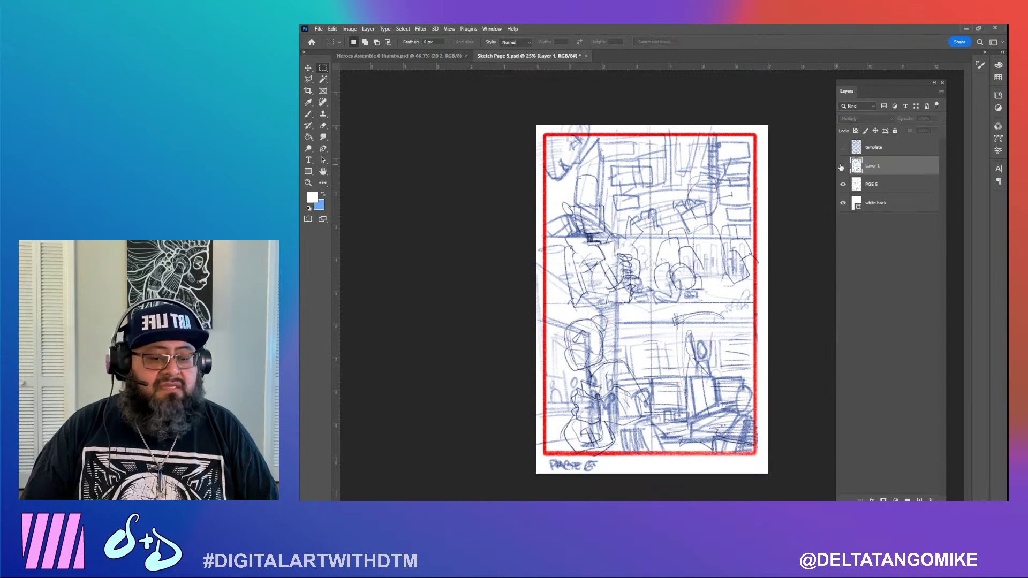
pyautogui.hotkey('ctrl', 's')
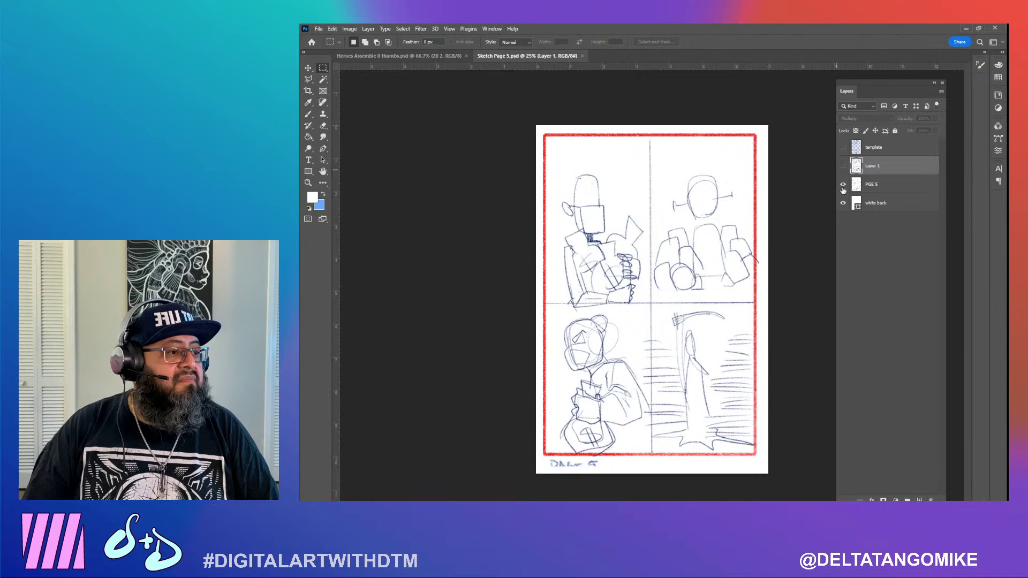
# Hide the PGE 5 layer, show the page 6 thumbnail layer and rename it "PAGE 6"
pyautogui.click(842, 184)
pyautogui.click(843, 166)
pyautogui.doubleClick(873, 166)
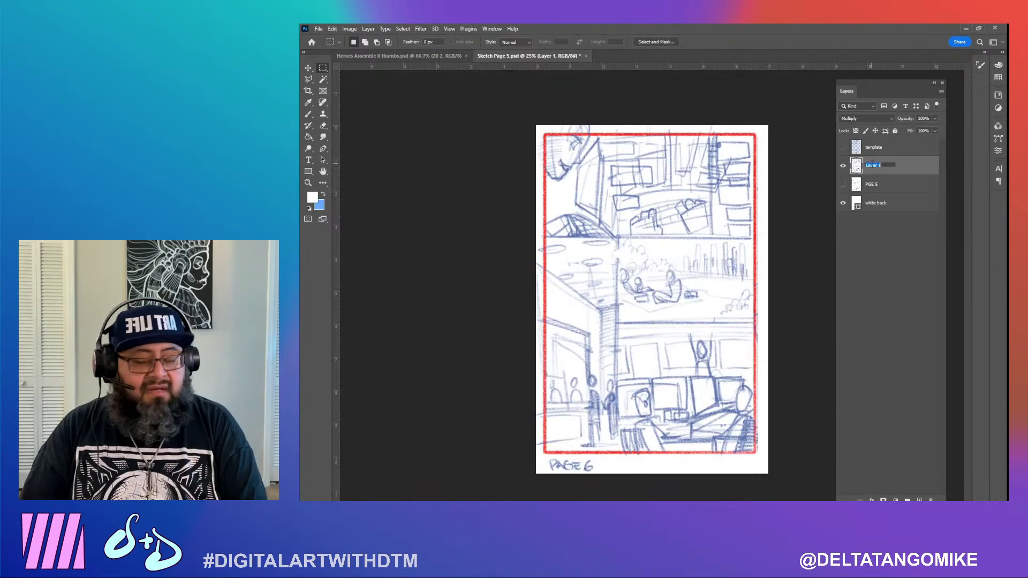
pyautogui.write('A')
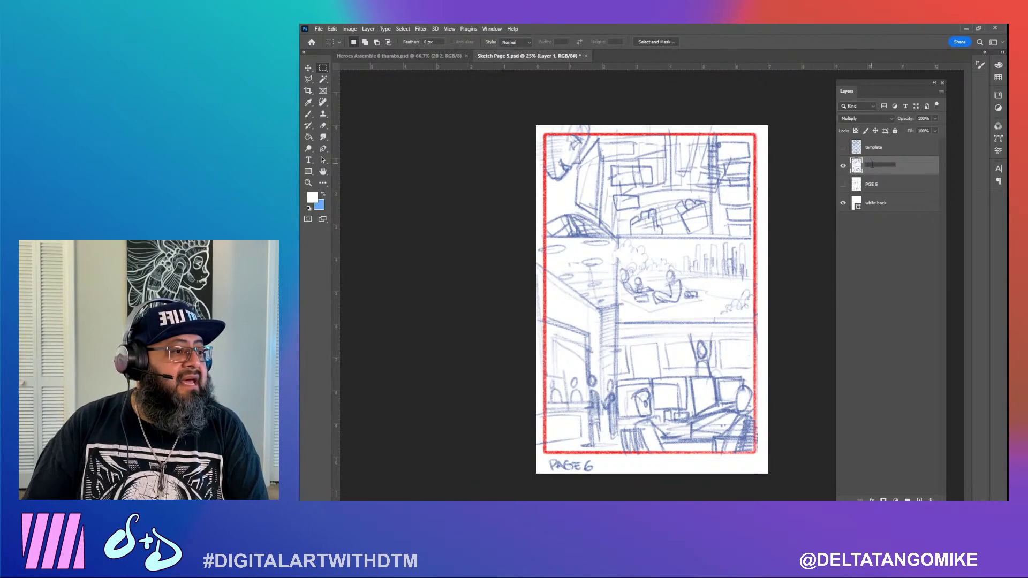
pyautogui.write('AGE 6')
pyautogui.press('Return')
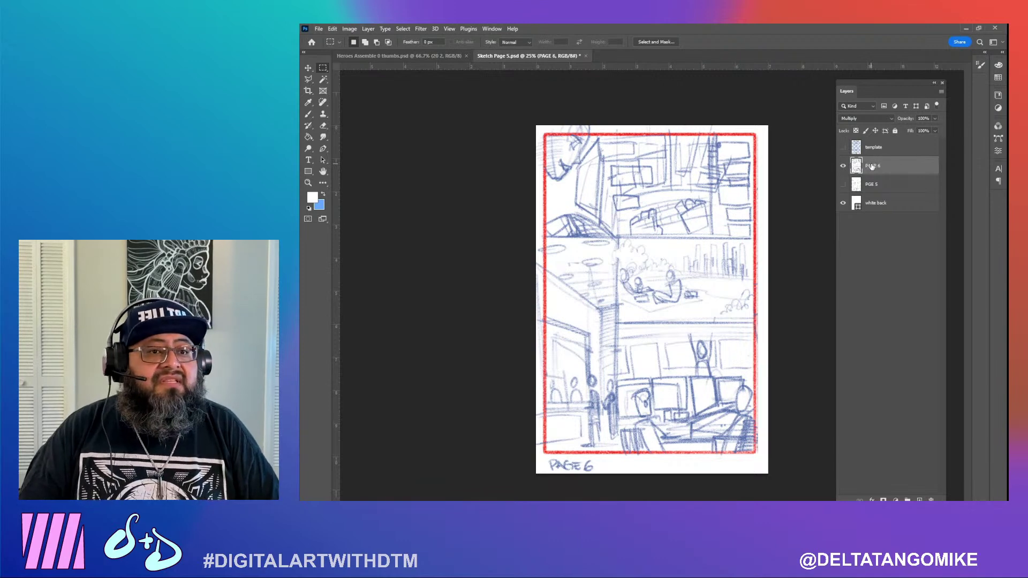
# Save the document under the new name "Sketch Page 6" as a Photoshop file in the Sketch Pages folder
pyautogui.click(318, 28)
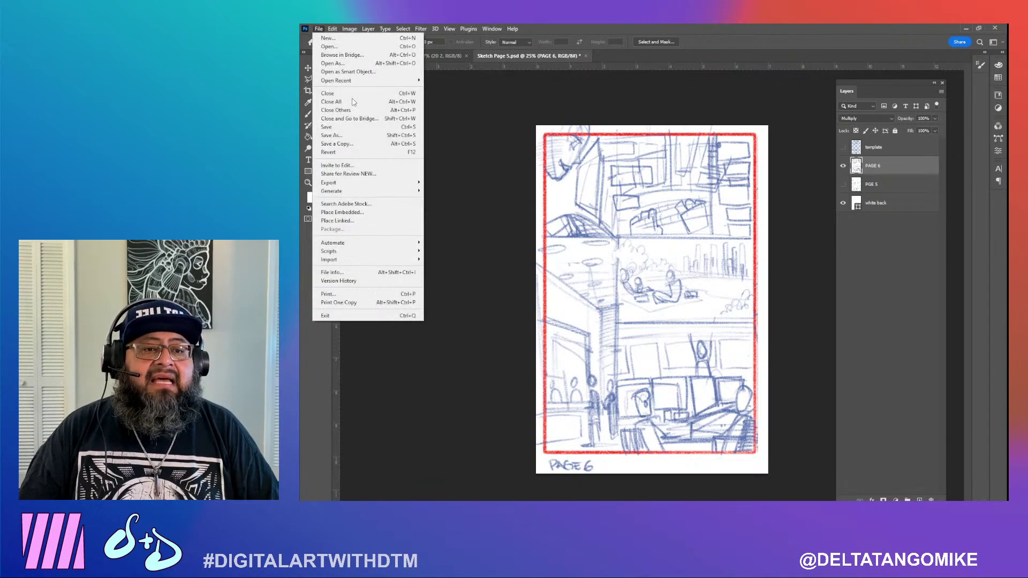
pyautogui.click(361, 134)
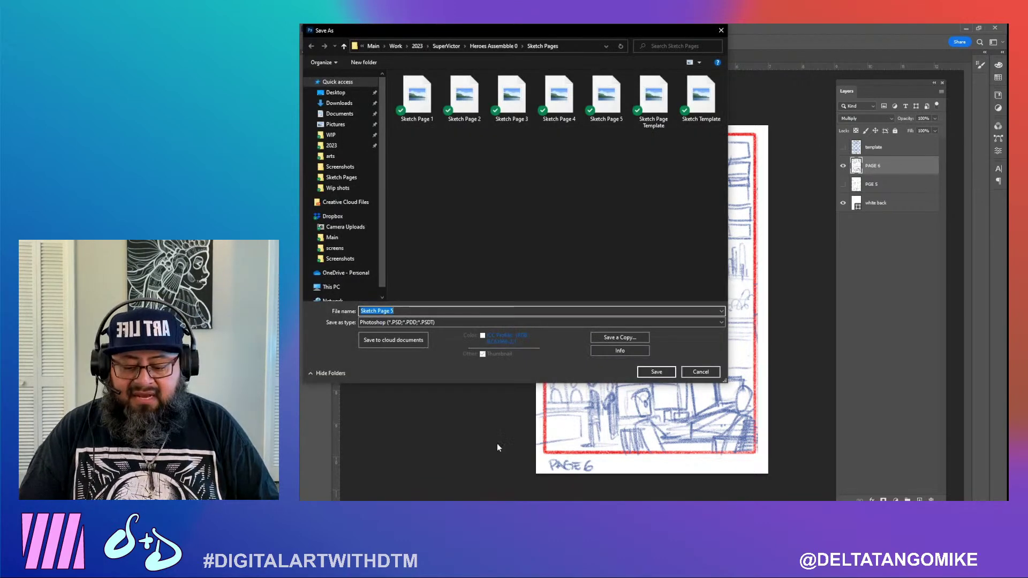
pyautogui.press('End')
pyautogui.press('BackSpace')
pyautogui.write('6')
pyautogui.press('Return')
pyautogui.press('Return')
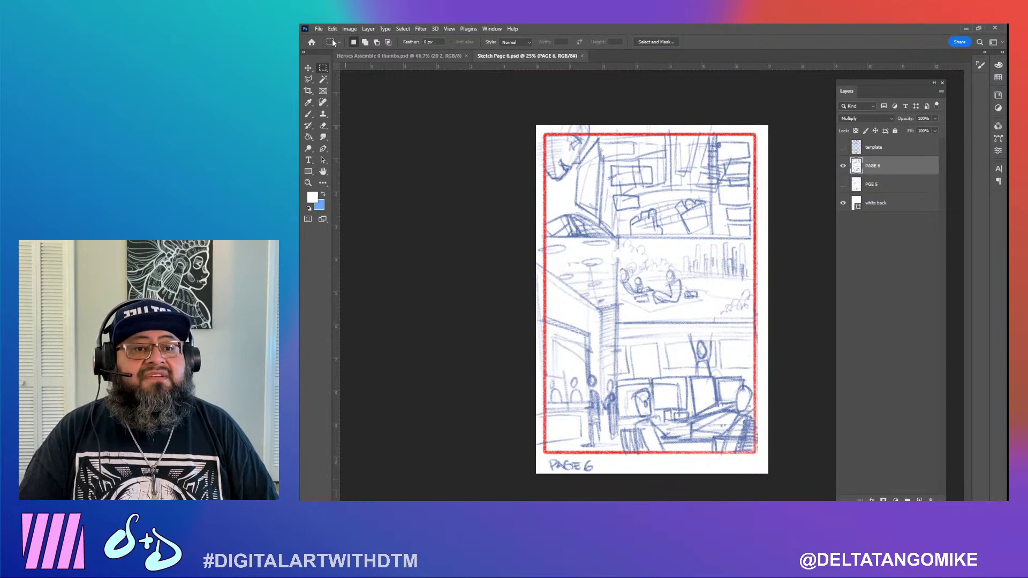
# Quick-export the page 6 sketch as a PNG named "Sketch Page 6" in the Sketch Pages folder
pyautogui.click(318, 29)
pyautogui.moveTo(366, 184)
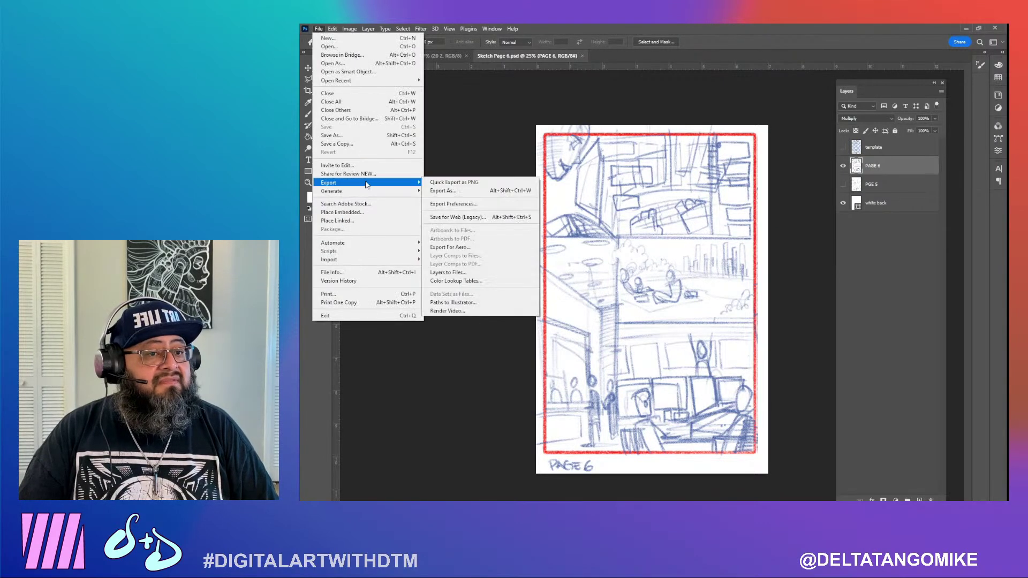
pyautogui.click(450, 185)
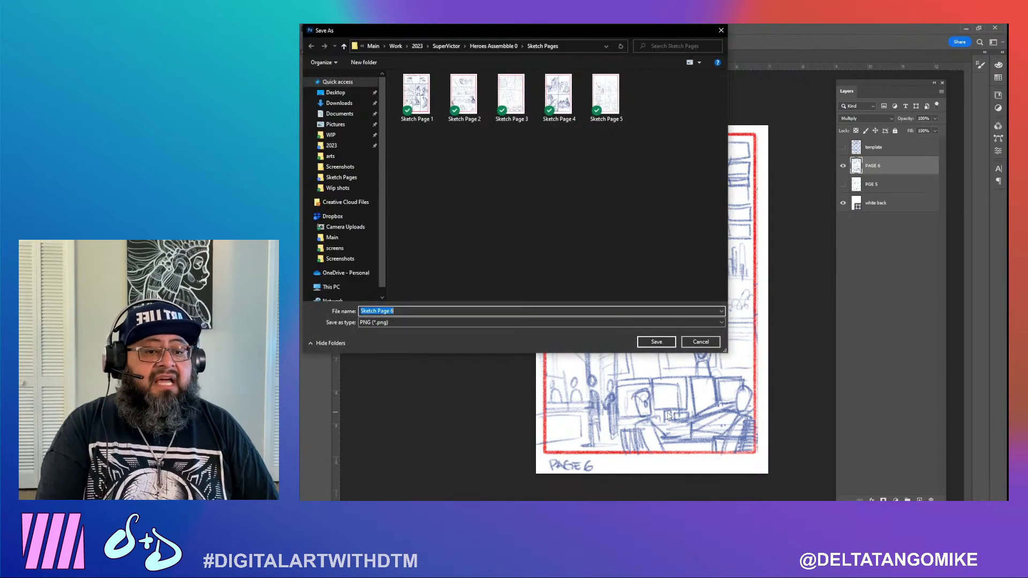
pyautogui.press('Return')
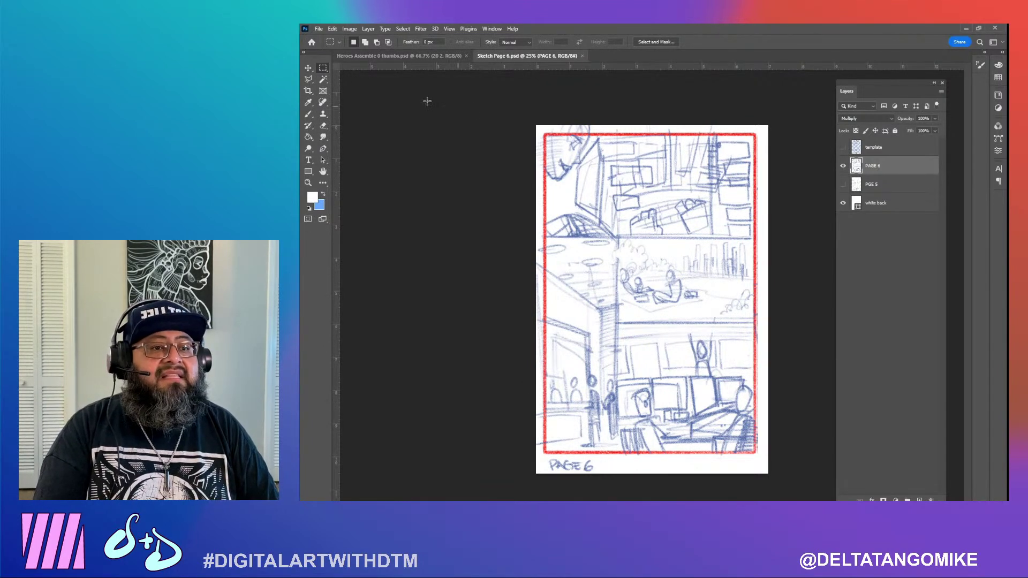
# Copy the page 7 thumbnail, including its red border, from the Heroes Assemble 0 thumbs document and paste it into Sketch Page 6
pyautogui.click(437, 56)
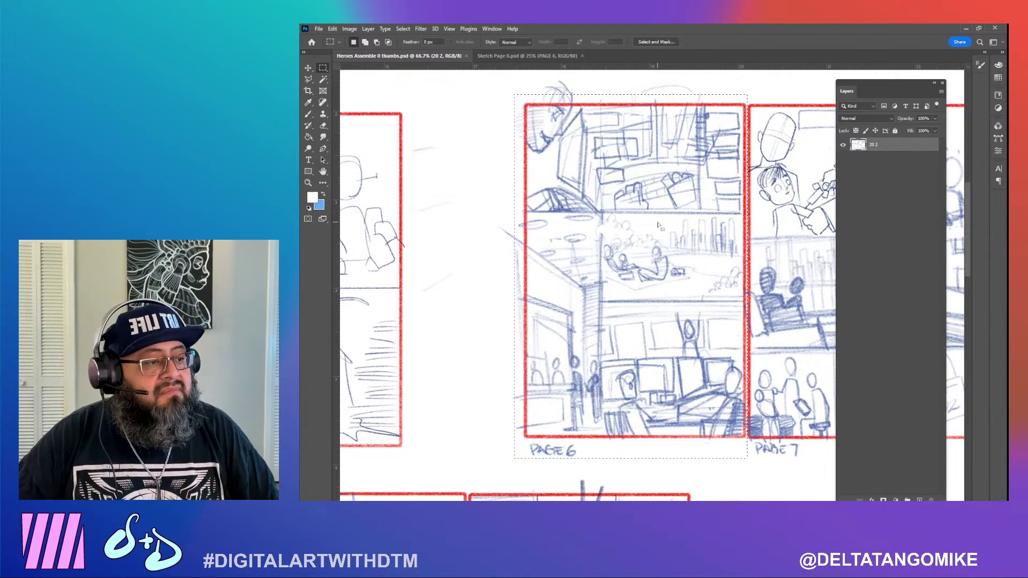
pyautogui.moveTo(602, 232); pyautogui.dragTo(491, 229)
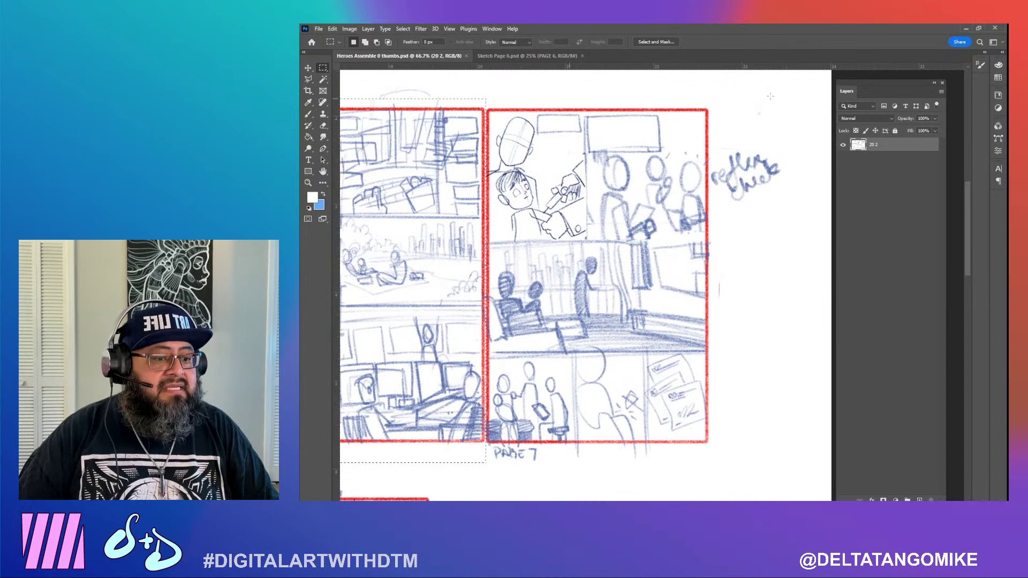
pyautogui.moveTo(488, 444); pyautogui.dragTo(485, 451)
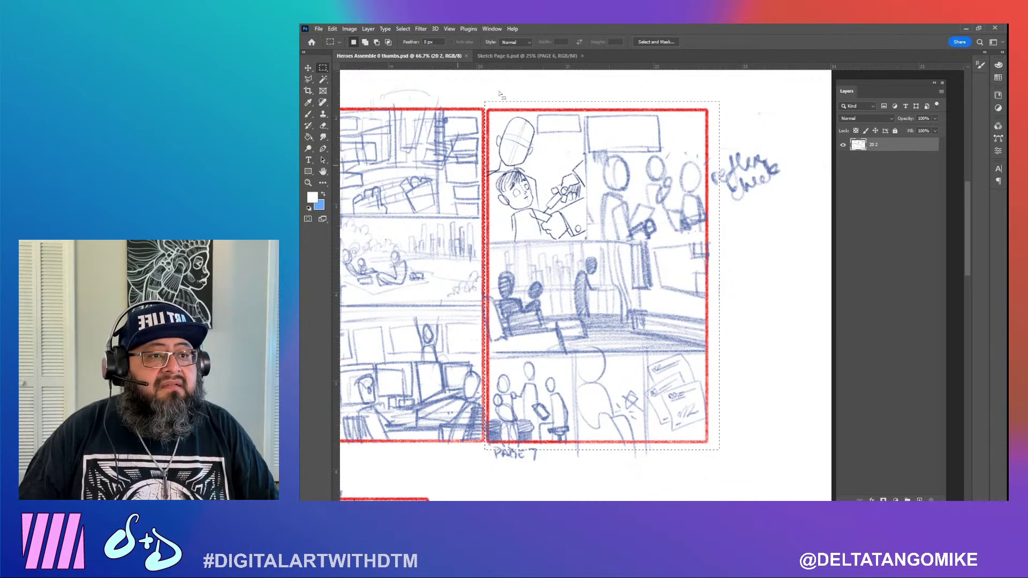
pyautogui.click(526, 55)
pyautogui.hotkey('ctrl', 'v')
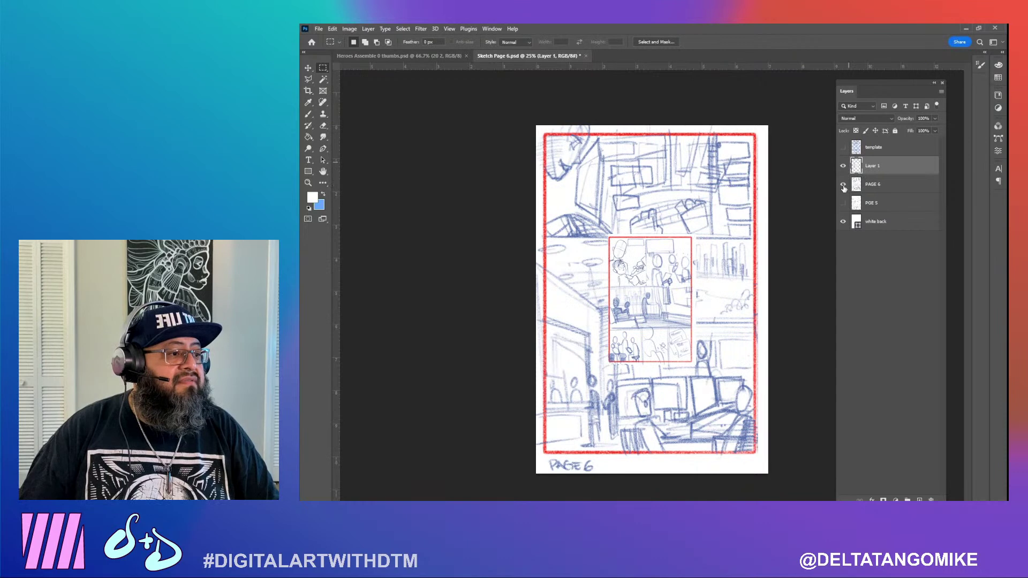
# Try deleting the PAGE 6 and PGE 5 layers together
pyautogui.click(881, 189)
pyautogui.keyDown('shift'); pyautogui.click(882, 205); pyautogui.keyUp('shift')
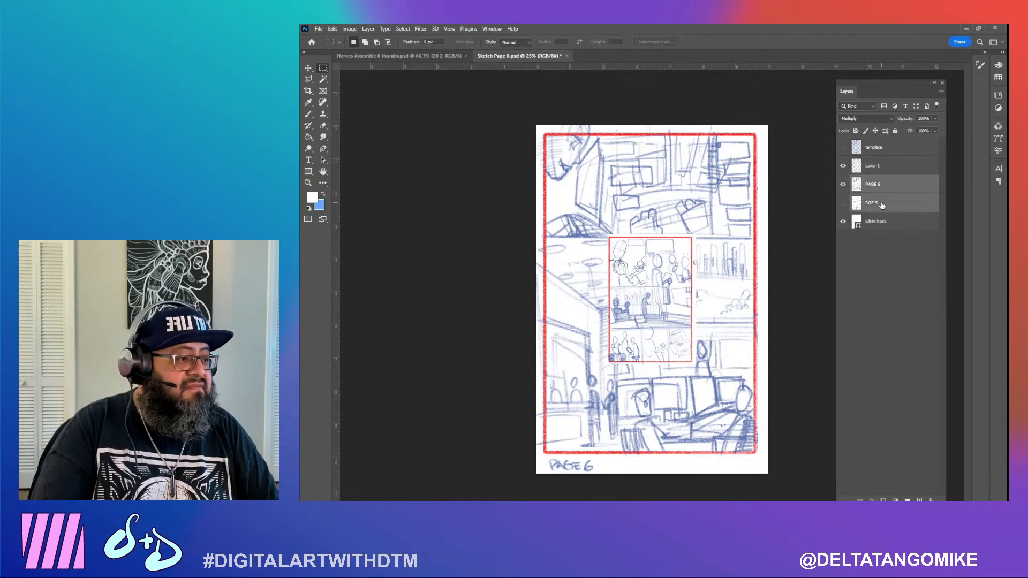
pyautogui.press('Delete')
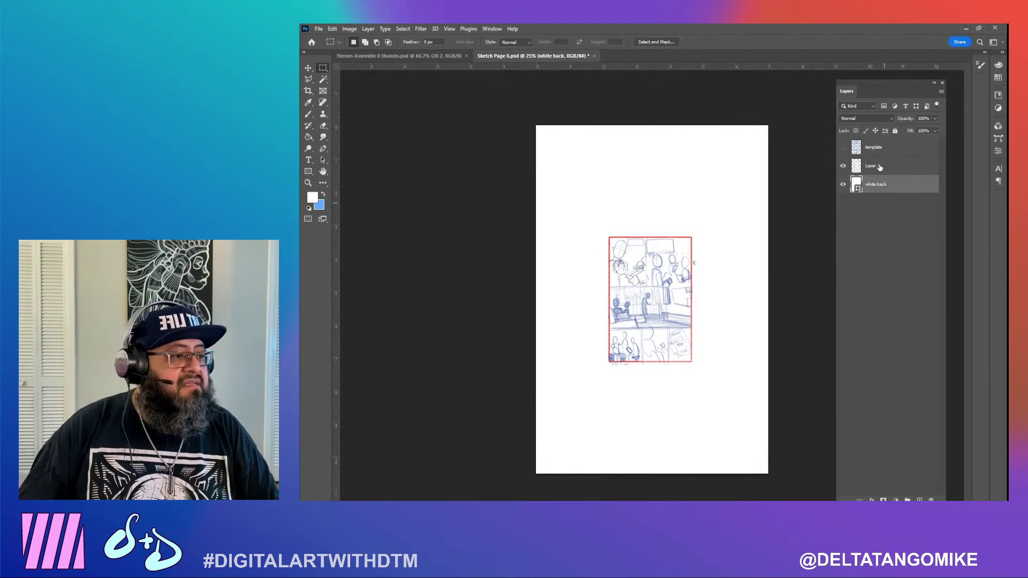
pyautogui.hotkey('ctrl', 'z')
# Rename the pasted page 7 thumbnail layer "PAGE 7" and set its blend mode to Multiply
pyautogui.click(881, 168)
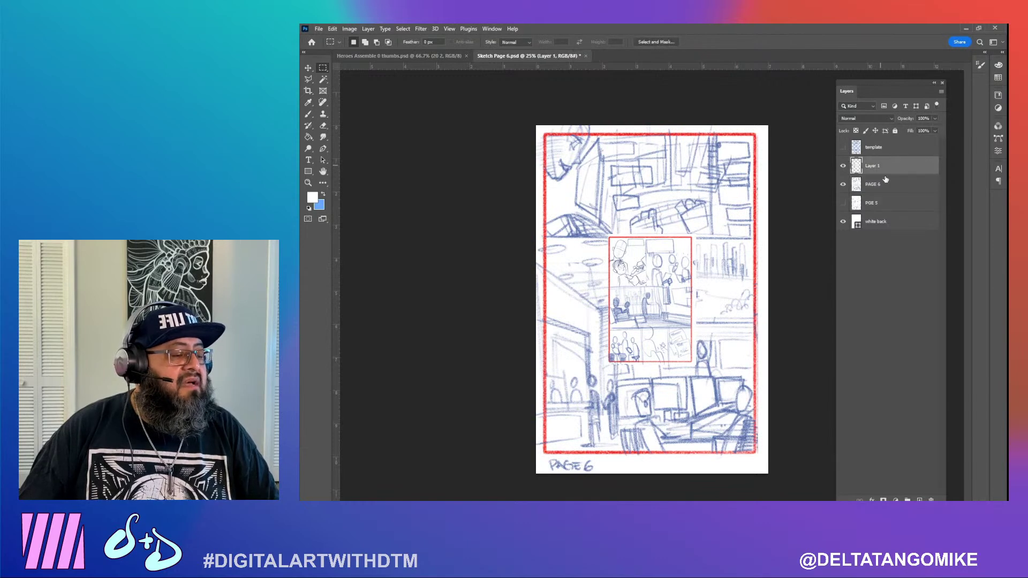
pyautogui.doubleClick(873, 166)
pyautogui.write('PAGE 7')
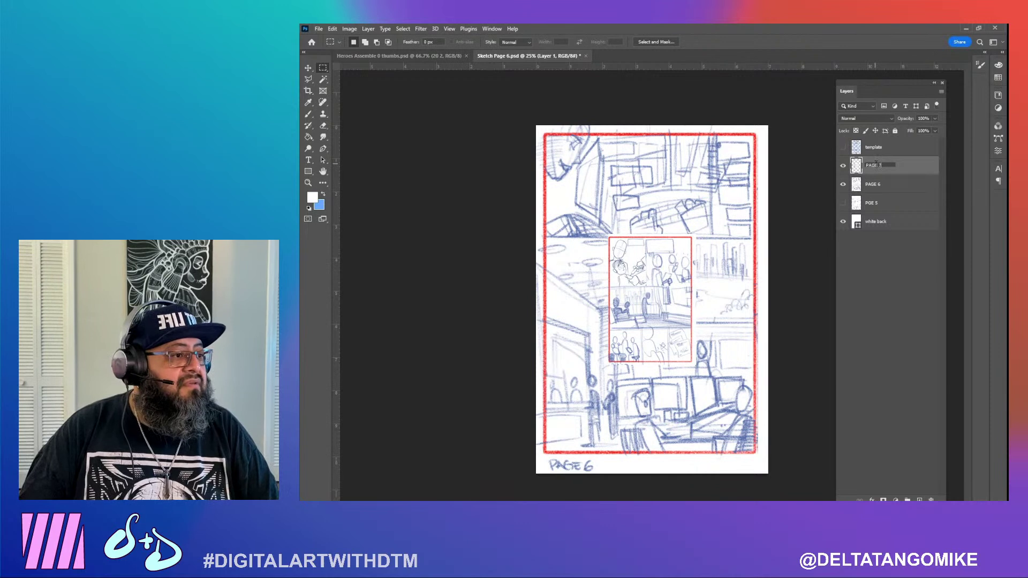
pyautogui.press('Return')
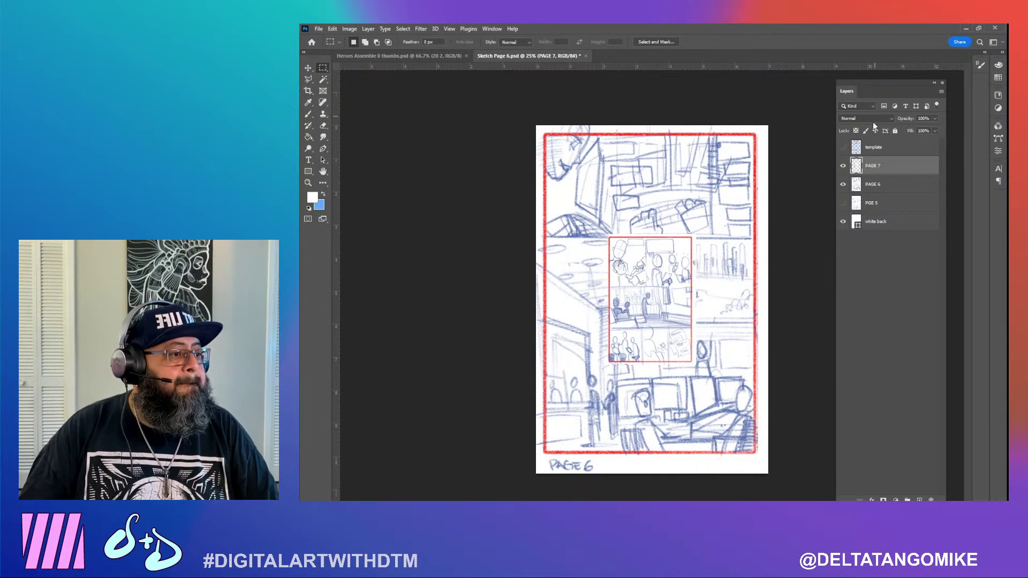
pyautogui.click(875, 118)
pyautogui.click(871, 154)
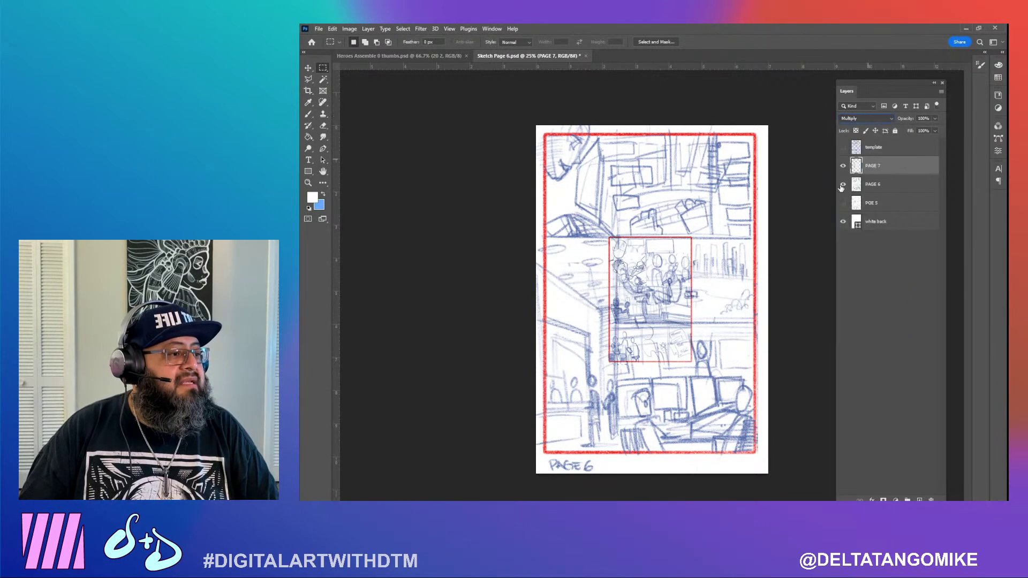
# Scale the PAGE 7 layer up to about 253% so its frame fills the red page border
pyautogui.click(843, 185)
pyautogui.click(843, 185)
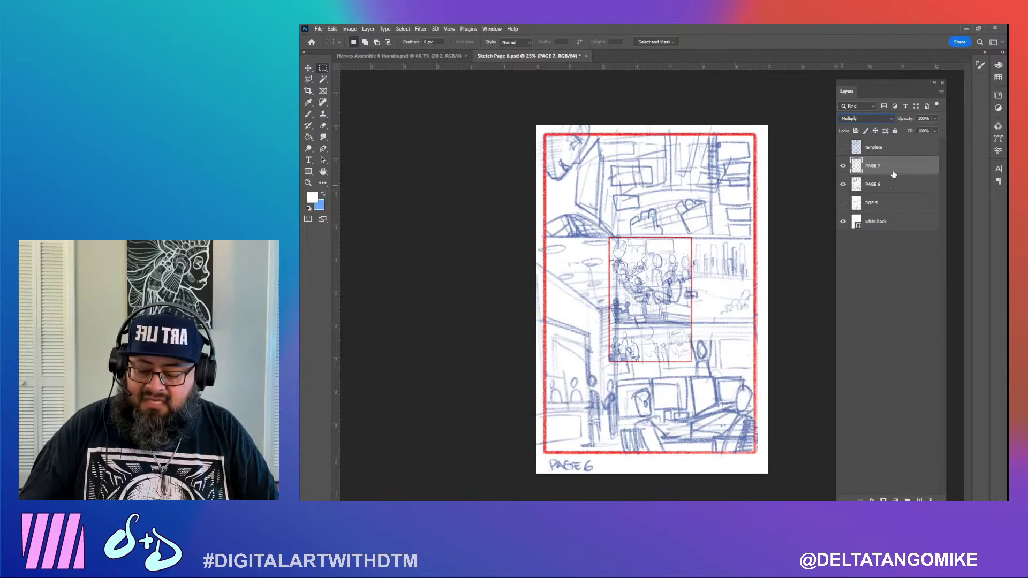
pyautogui.hotkey('ctrl', 't')
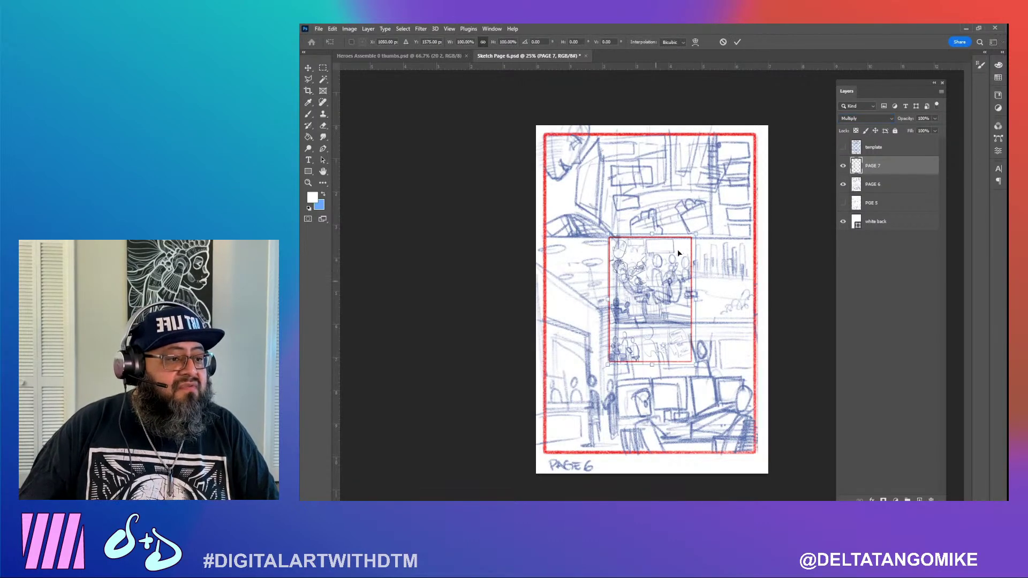
pyautogui.moveTo(695, 234); pyautogui.dragTo(778, 148)
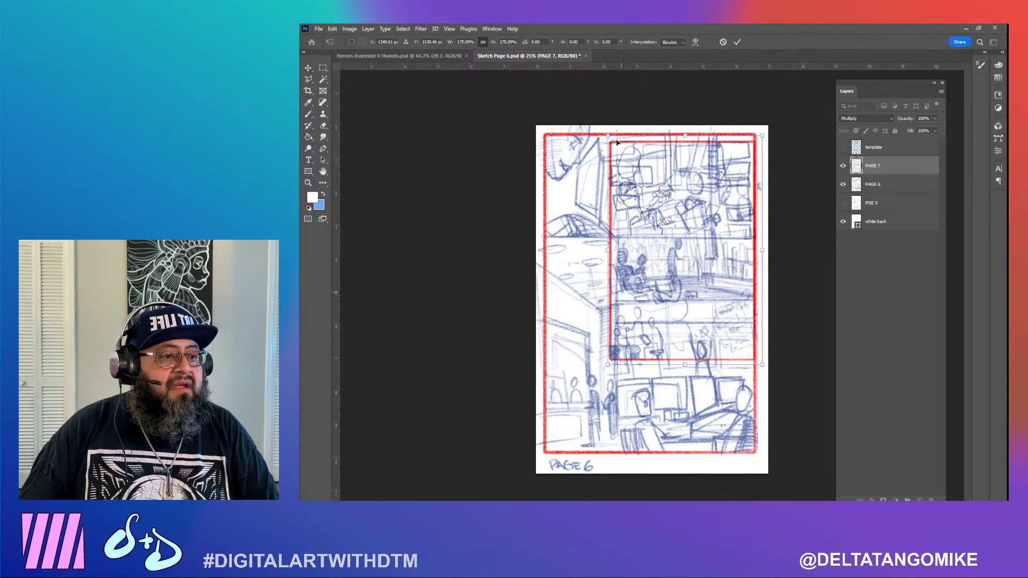
pyautogui.moveTo(608, 137); pyautogui.dragTo(603, 129)
pyautogui.moveTo(603, 367); pyautogui.dragTo(546, 466)
# Nudge the enlarged PAGE 7 sketch to the right, fine-tune its size against the PAGE 6 border and apply the transform
pyautogui.press('Right')
pyautogui.press('Right')
pyautogui.press('Right')
pyautogui.press('Right')
pyautogui.press('Right')
pyautogui.press('Right')
pyautogui.press('Right')
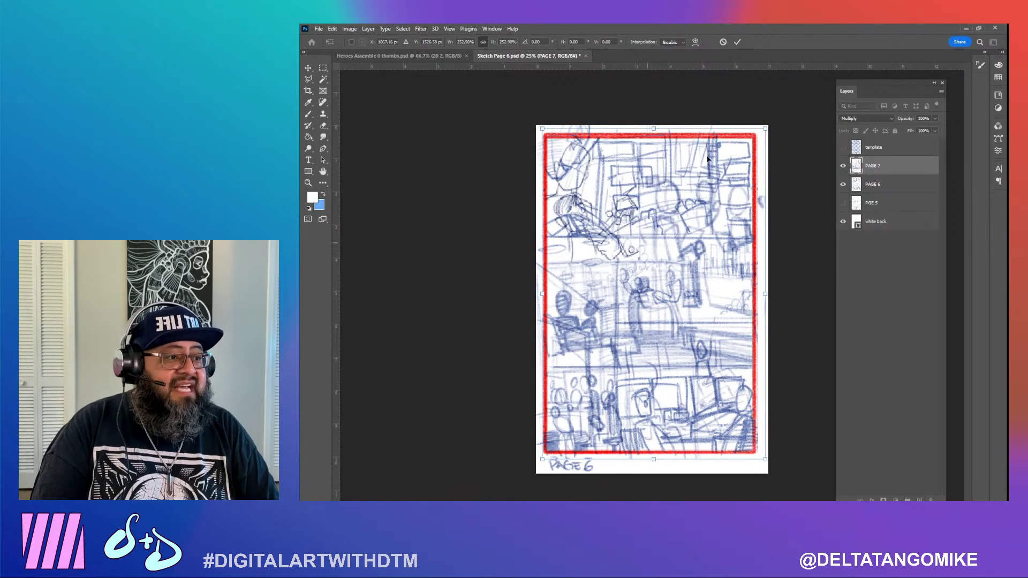
pyautogui.moveTo(765, 127); pyautogui.dragTo(766, 126)
pyautogui.press('Return')
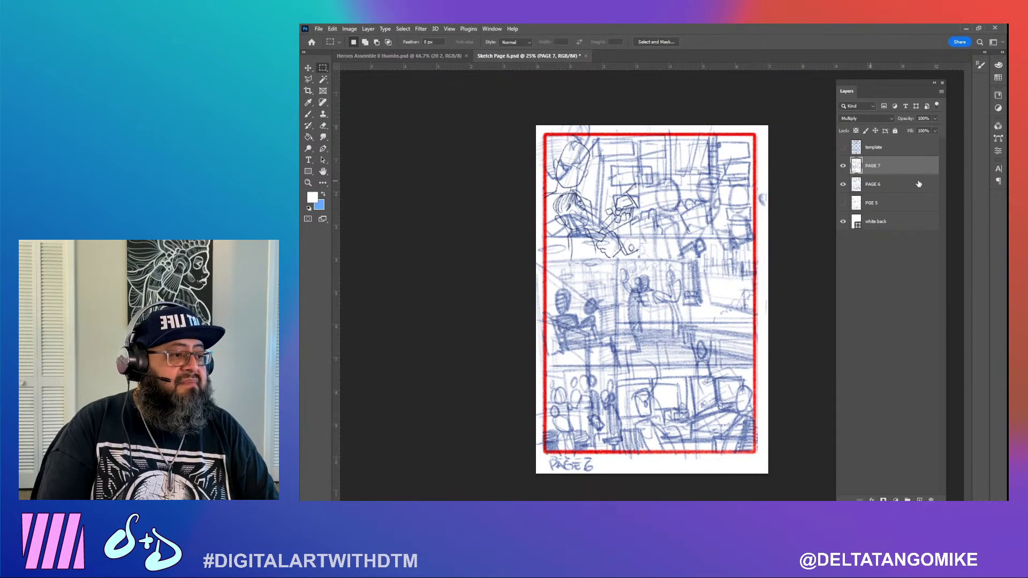
# Hide the PAGE 6 layer, then delete the PAGE 6 and PGE 5 layers
pyautogui.click(871, 185)
pyautogui.click(845, 185)
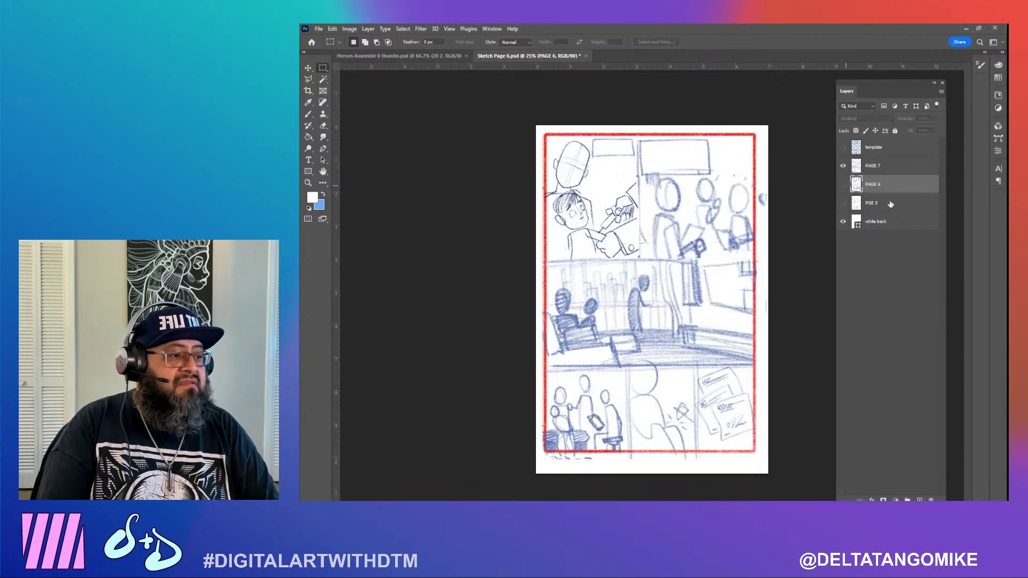
pyautogui.keyDown('shift'); pyautogui.click(891, 206); pyautogui.keyUp('shift')
pyautogui.press('Delete')
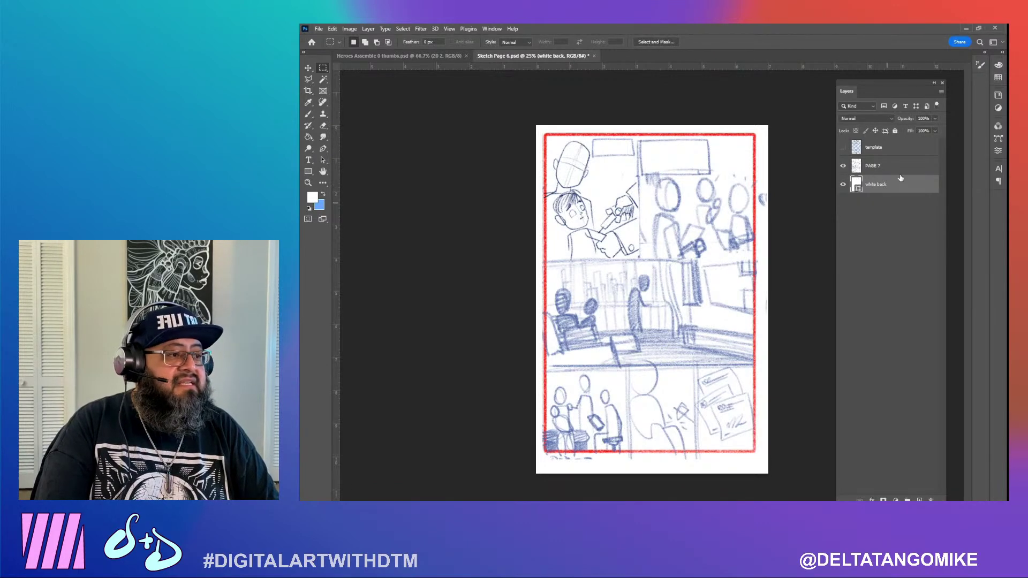
# Save the document as a new Photoshop file named Sketch Page 7 with maximized compatibility
pyautogui.click(908, 167)
pyautogui.click(319, 28)
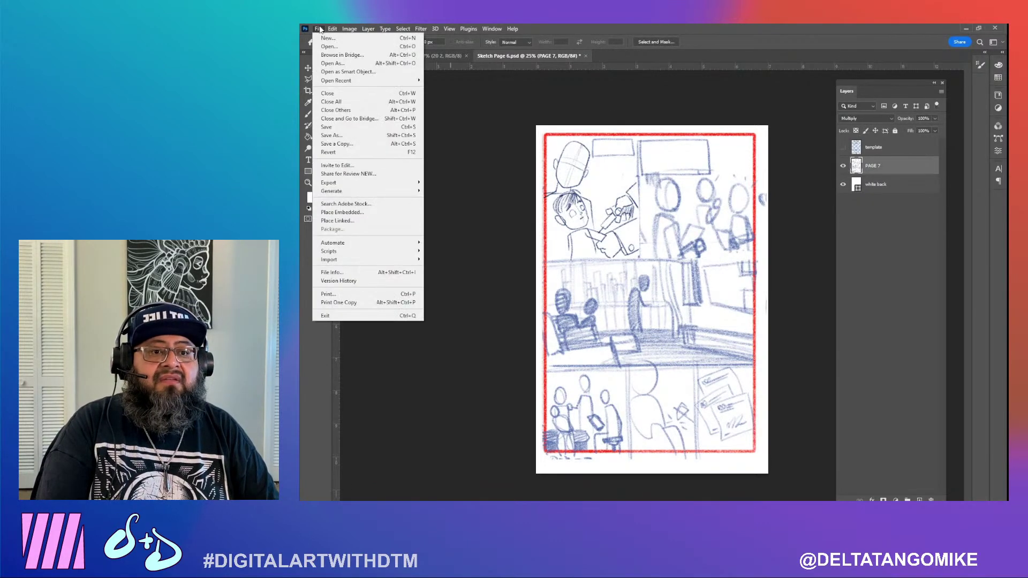
pyautogui.click(342, 136)
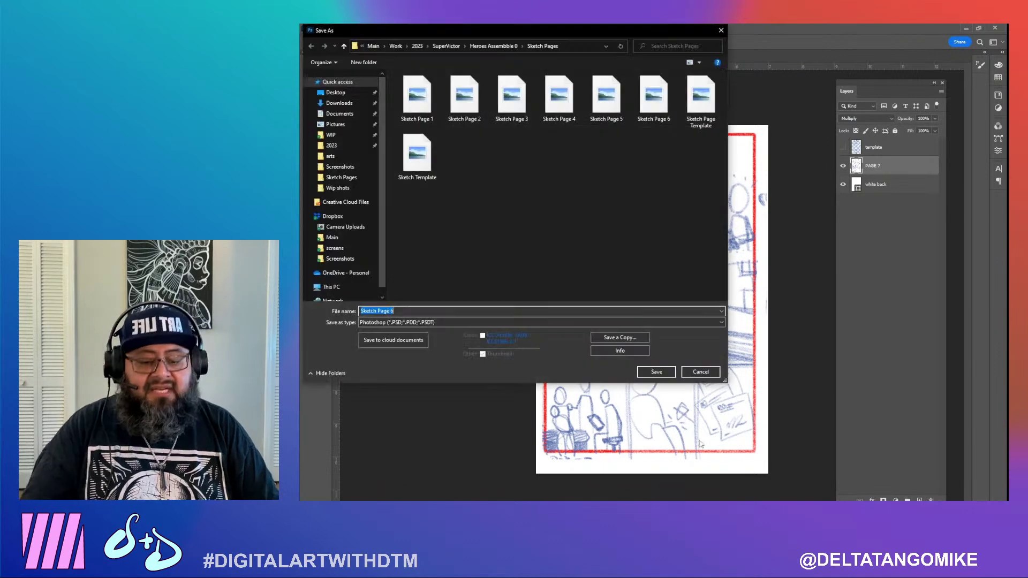
pyautogui.write('Sketch Page 7')
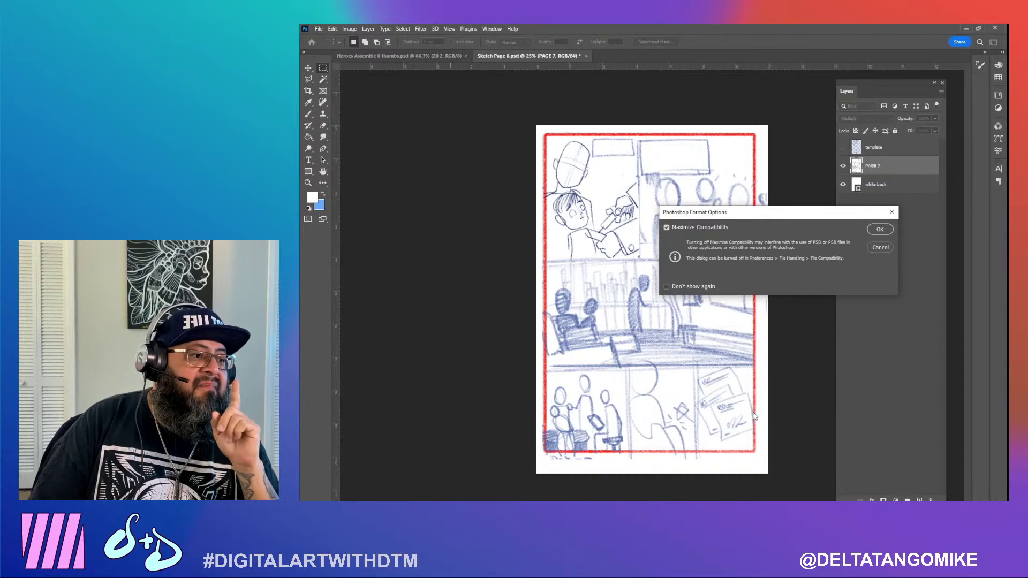
pyautogui.press('Return')
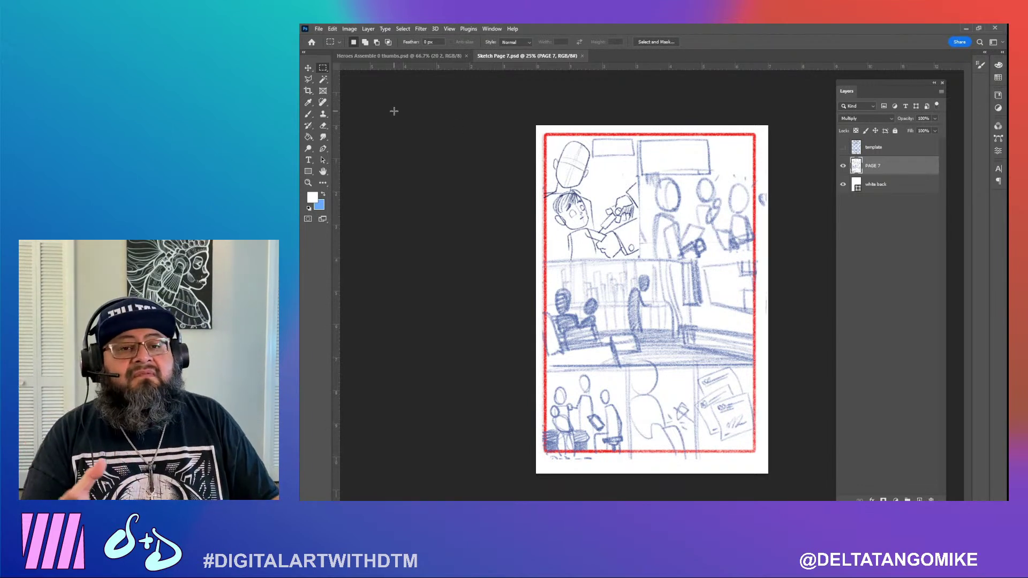
# Quick-export the page as a PNG named Sketch Page 7 into the Sketch Pages folder
pyautogui.click(318, 29)
pyautogui.moveTo(364, 185)
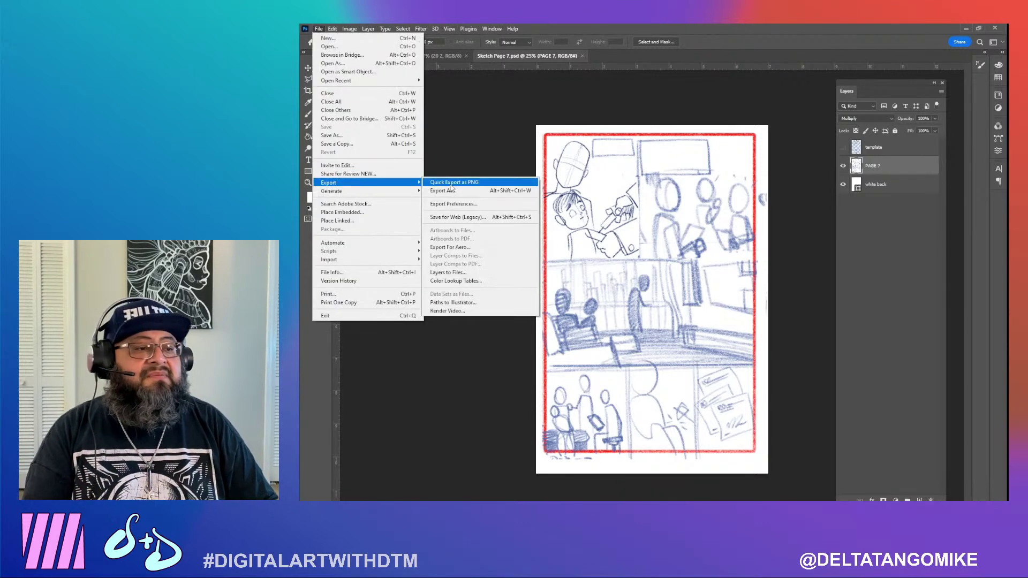
pyautogui.click(450, 184)
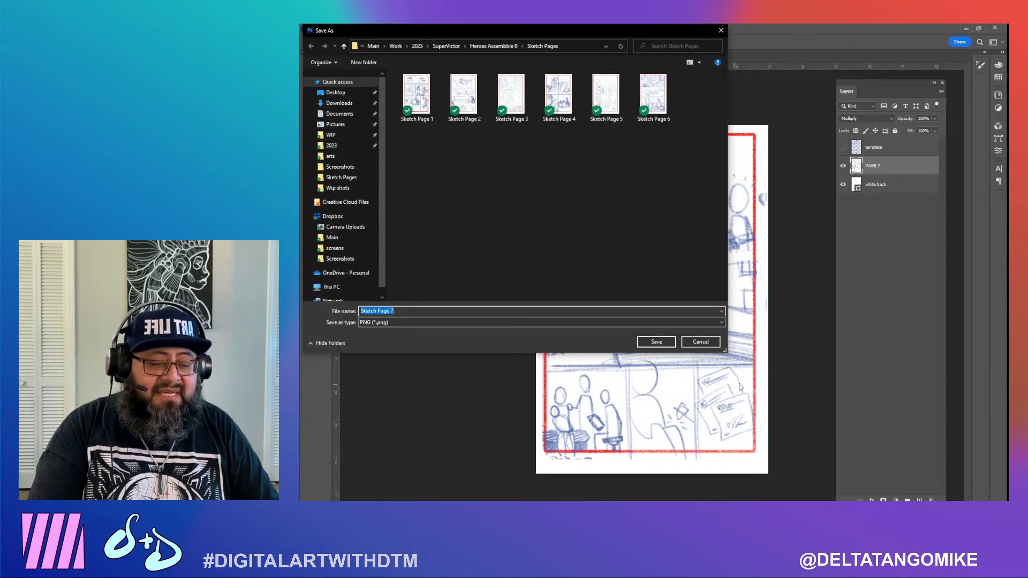
pyautogui.press('Return')
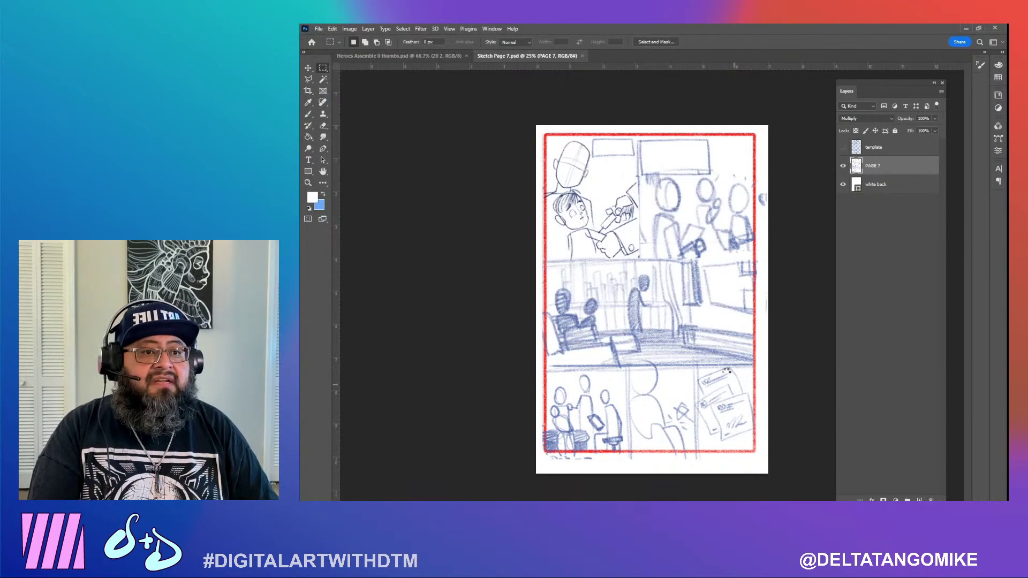
# In the Heroes Assemble 0 thumbs document, select the page 8 thumbnail with a rectangular marquee around its red frame
pyautogui.click(401, 57)
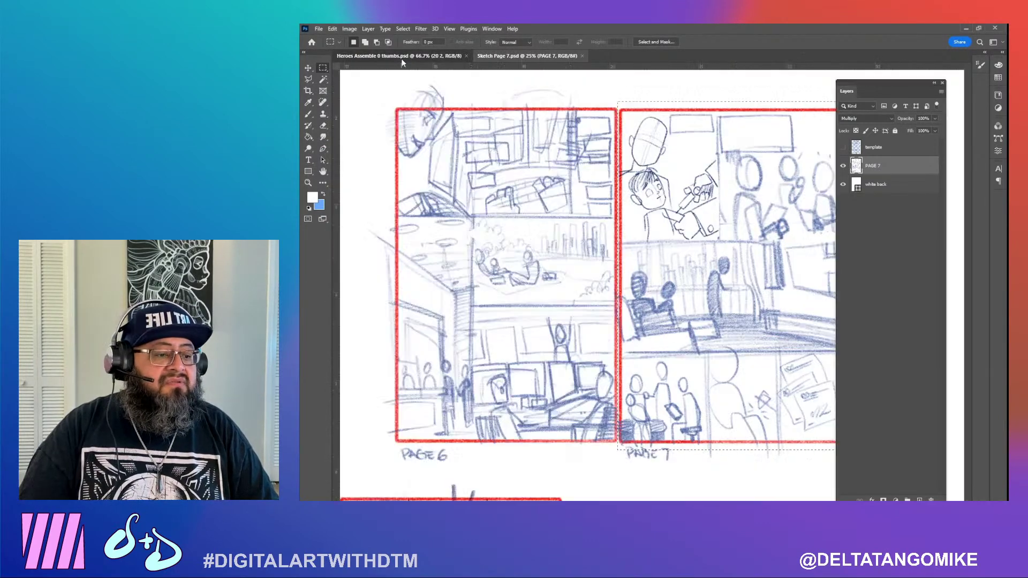
pyautogui.moveTo(490, 341); pyautogui.dragTo(235, 316)
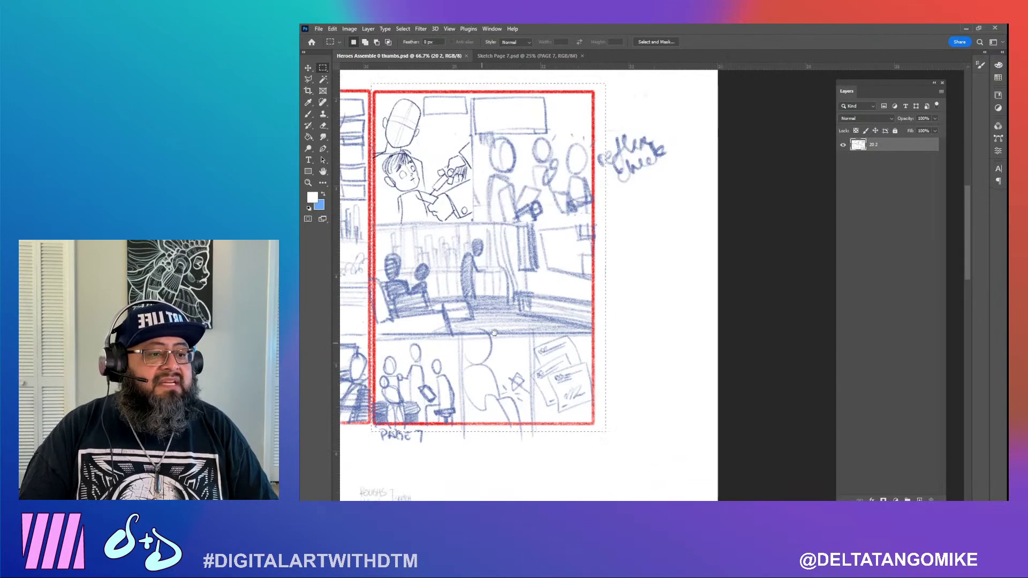
pyautogui.moveTo(656, 345); pyautogui.dragTo(833, 269)
pyautogui.moveTo(642, 268); pyautogui.dragTo(766, 294)
pyautogui.moveTo(825, 176); pyautogui.dragTo(821, 130)
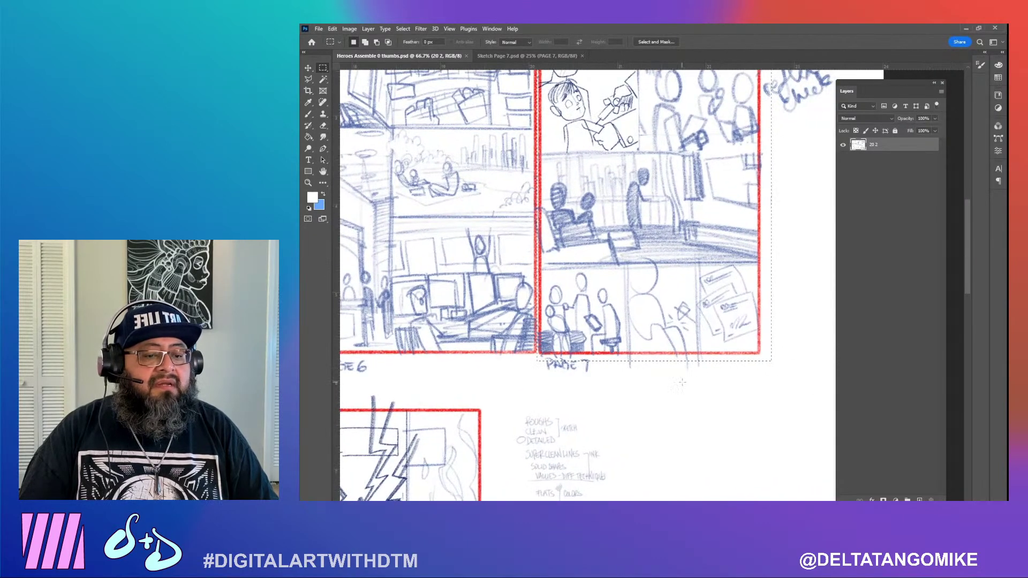
pyautogui.moveTo(393, 448); pyautogui.dragTo(807, 163)
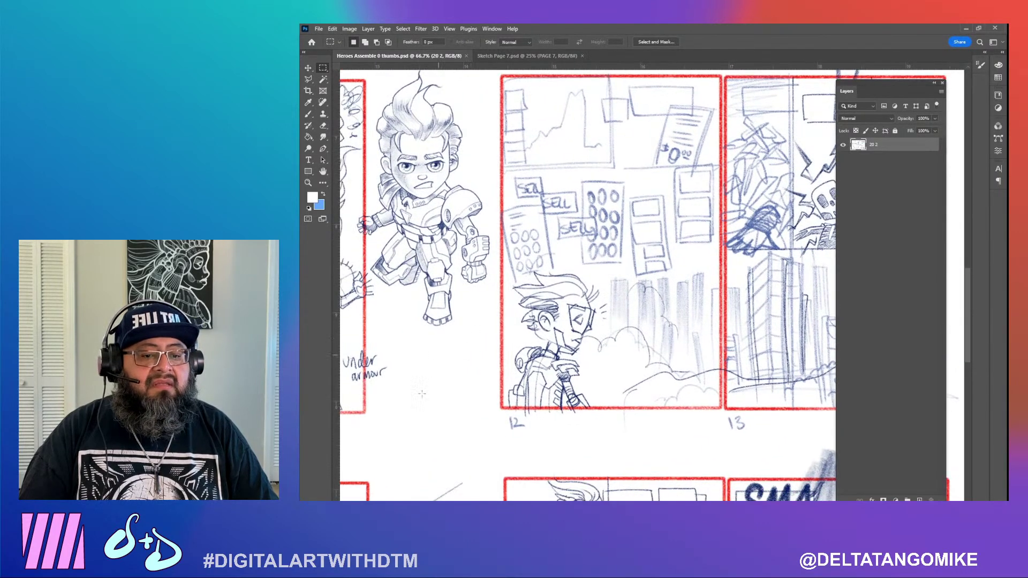
pyautogui.moveTo(381, 420); pyautogui.dragTo(430, 396)
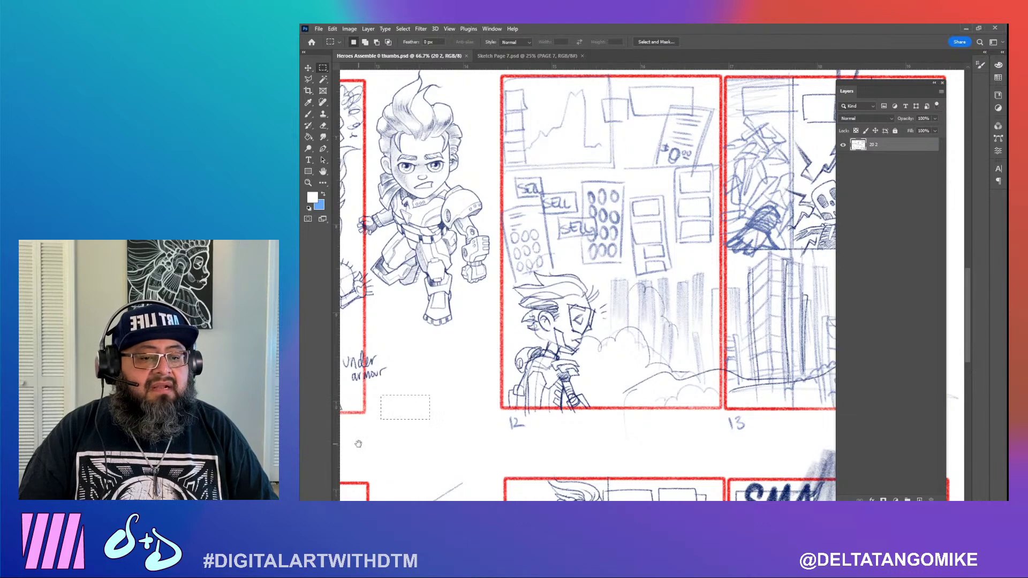
pyautogui.moveTo(359, 443); pyautogui.dragTo(745, 227)
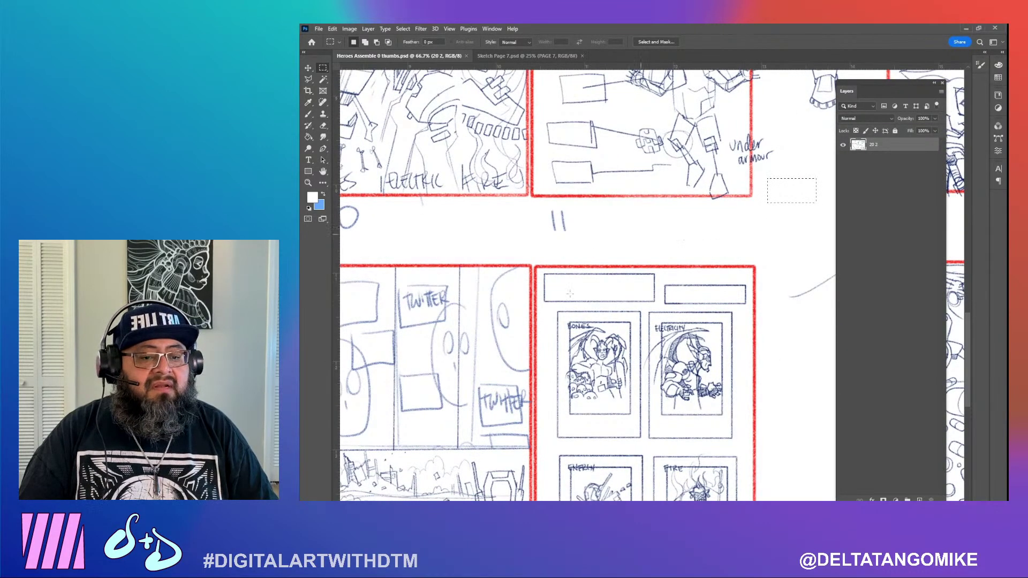
pyautogui.moveTo(497, 355); pyautogui.dragTo(967, 499)
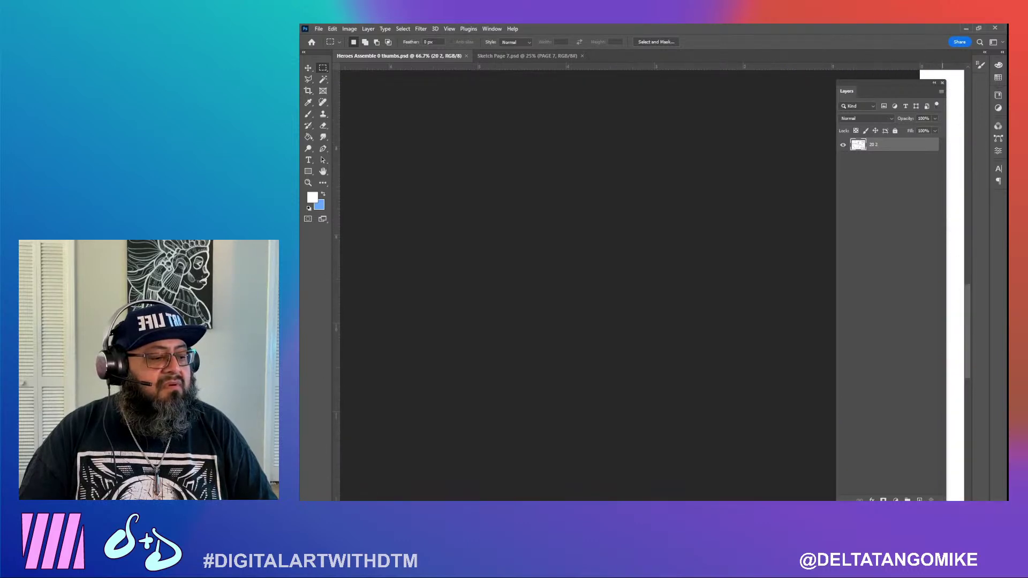
pyautogui.moveTo(629, 472); pyautogui.dragTo(558, 475)
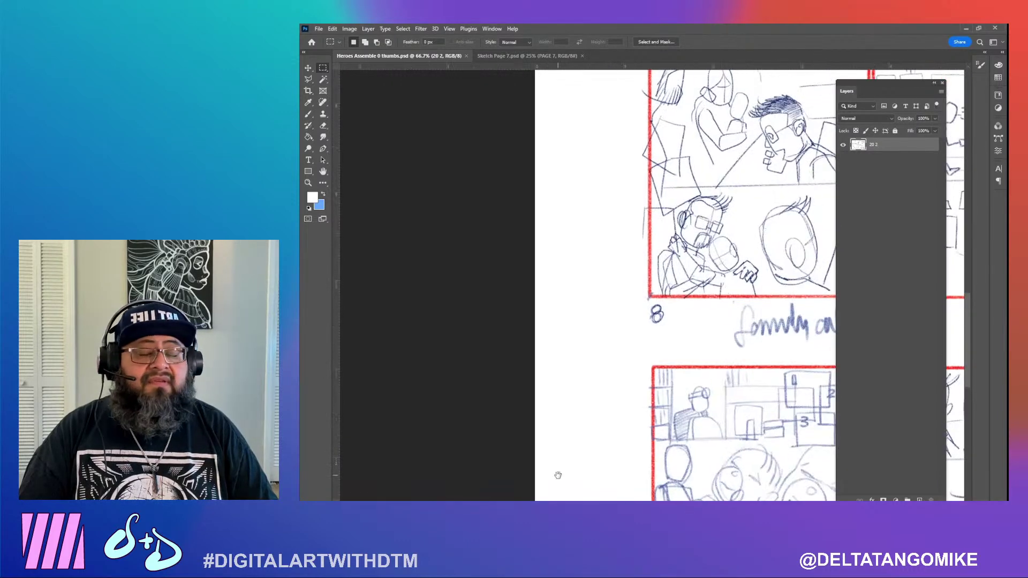
pyautogui.moveTo(746, 186); pyautogui.dragTo(558, 346)
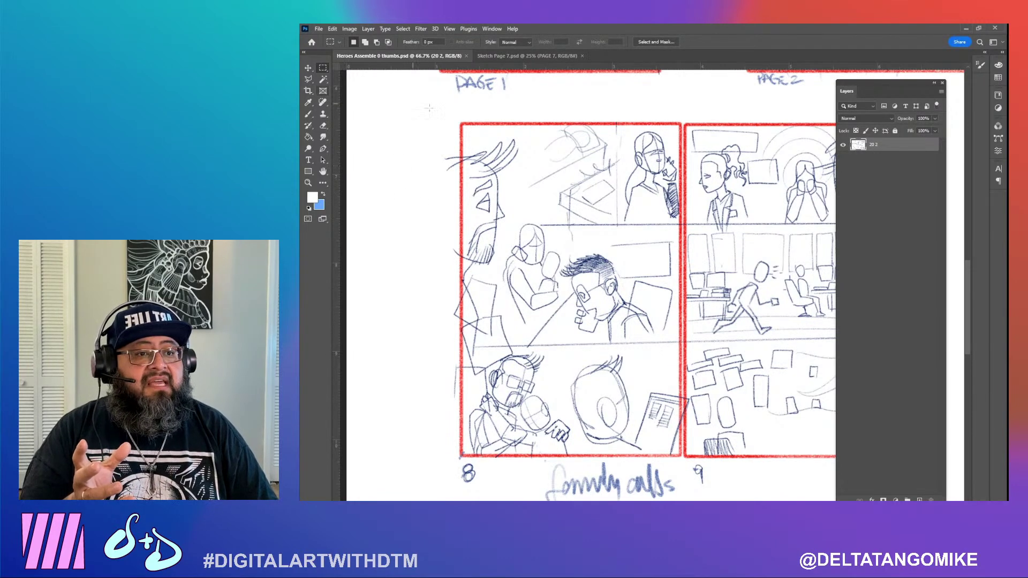
pyautogui.moveTo(436, 109); pyautogui.dragTo(683, 473)
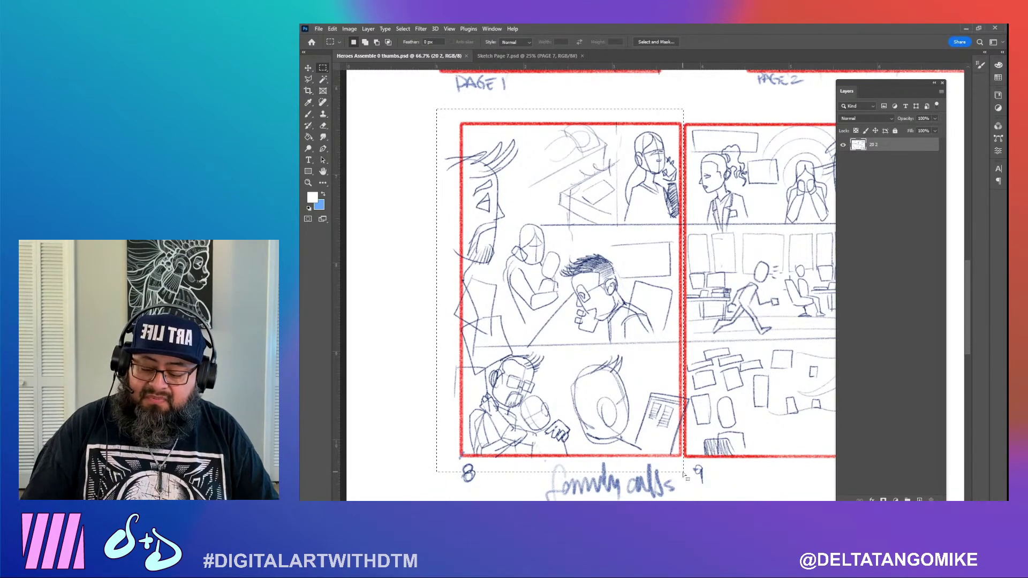
# Paste the copied page 8 thumbnail into the Sketch Page 7 document and set its blend mode to Multiply
pyautogui.click(561, 57)
pyautogui.hotkey('ctrl', 'v')
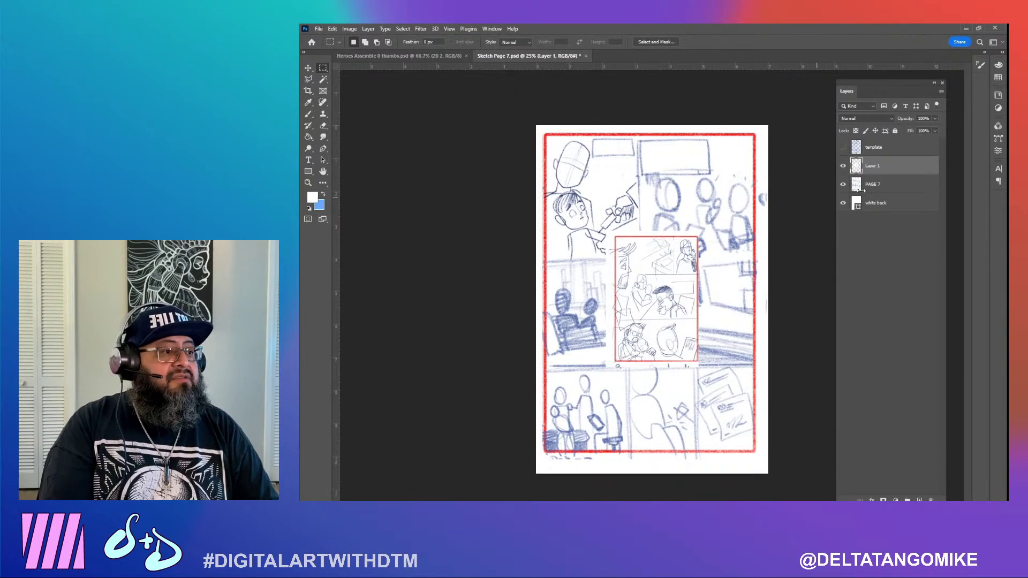
pyautogui.click(889, 118)
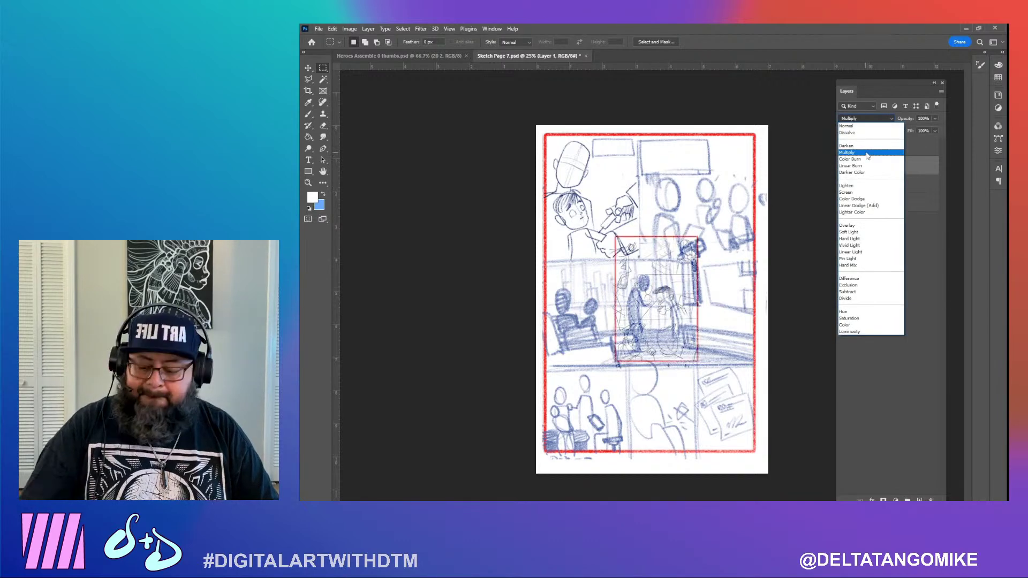
pyautogui.click(857, 158)
# Scale the pasted page 8 thumbnail up to about 252% so it covers the page
pyautogui.hotkey('ctrl', 't')
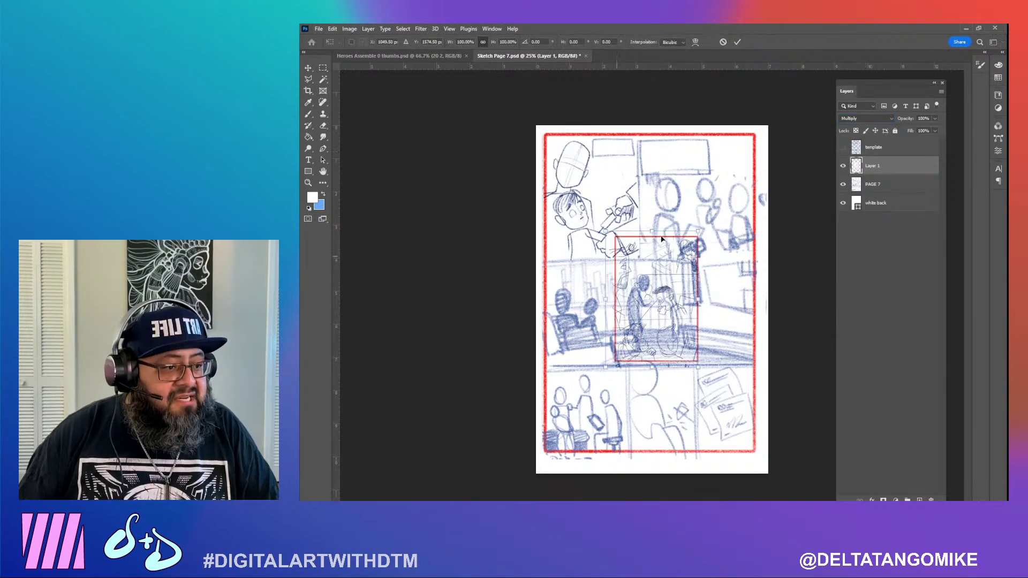
pyautogui.moveTo(697, 230); pyautogui.dragTo(778, 163)
pyautogui.moveTo(605, 144); pyautogui.dragTo(587, 124)
pyautogui.moveTo(589, 369); pyautogui.dragTo(519, 481)
# Nudge the page 8 sketch up and right onto the red border, enlarge it to about 255% and apply the transform
pyautogui.press('Right')
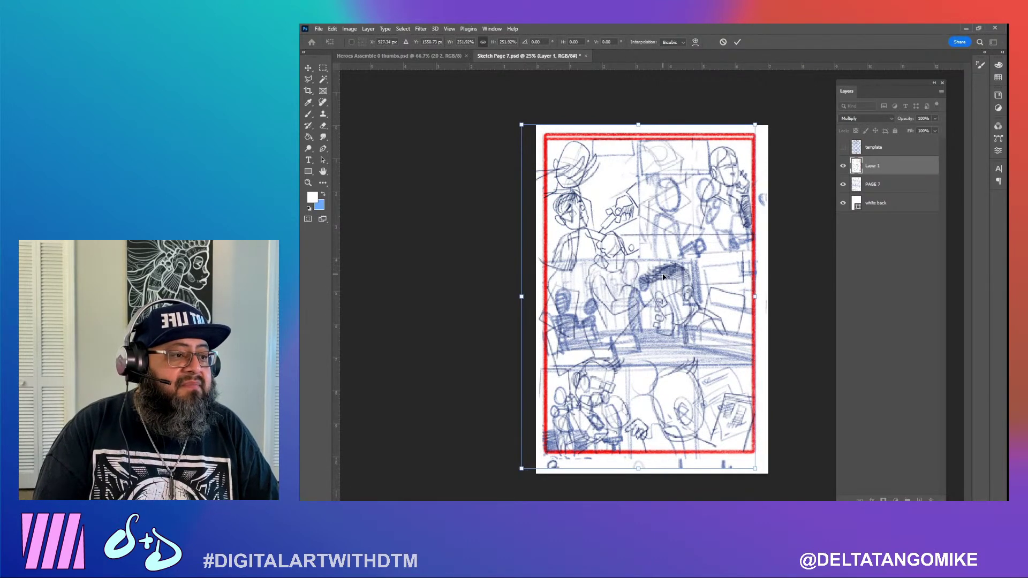
pyautogui.press('Up')
pyautogui.press('Up')
pyautogui.press('Up')
pyautogui.press('Up')
pyautogui.press('Up')
pyautogui.press('Up')
pyautogui.press('Up')
pyautogui.press('Up')
pyautogui.press('Up')
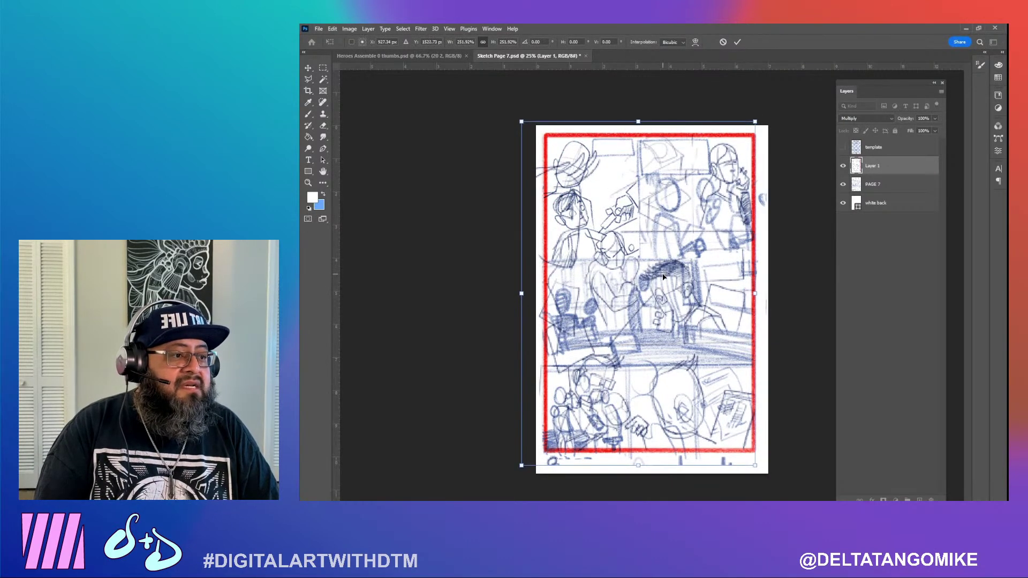
pyautogui.press('Up')
pyautogui.press('Right')
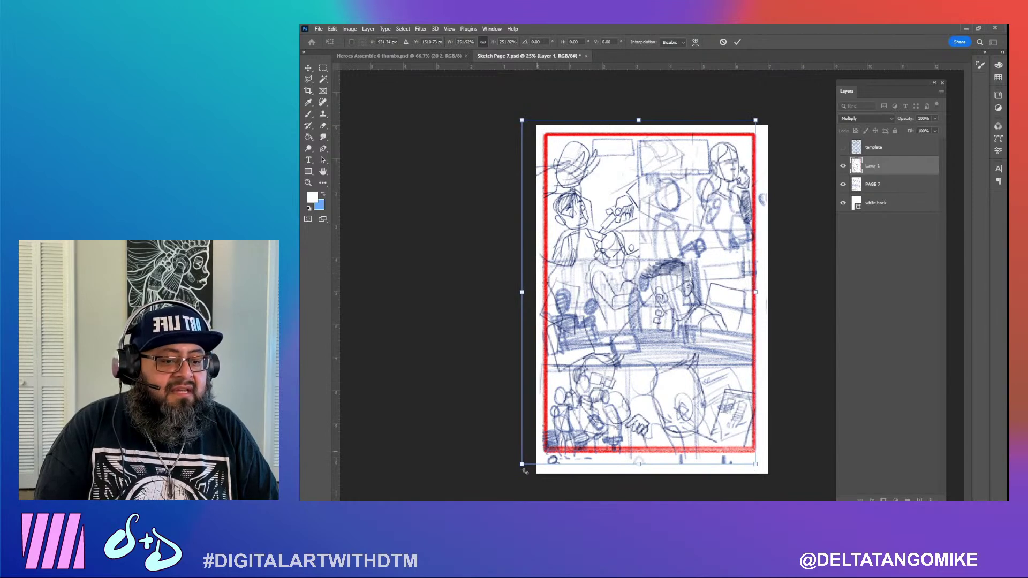
pyautogui.moveTo(521, 464); pyautogui.dragTo(519, 468)
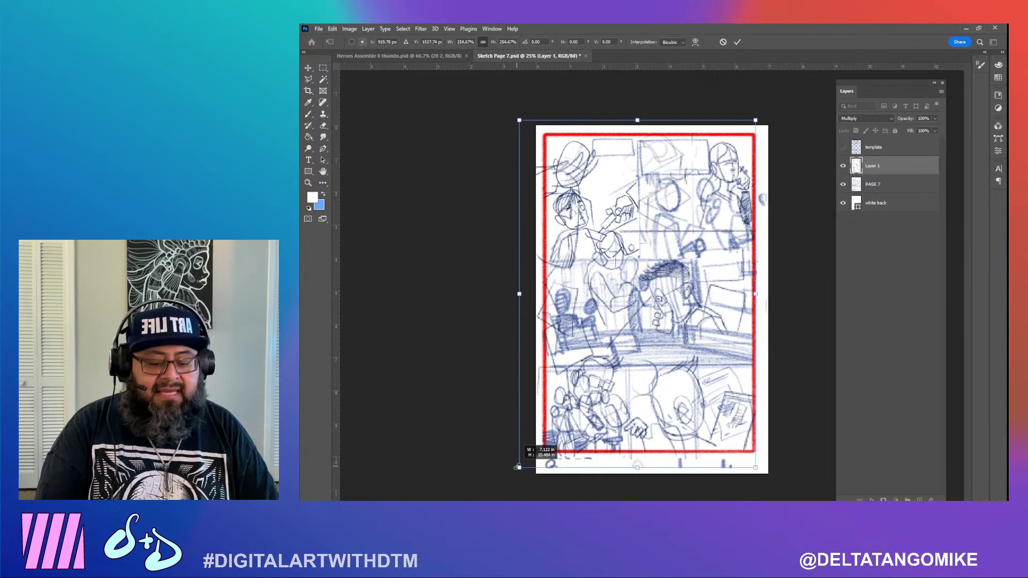
pyautogui.press('Return')
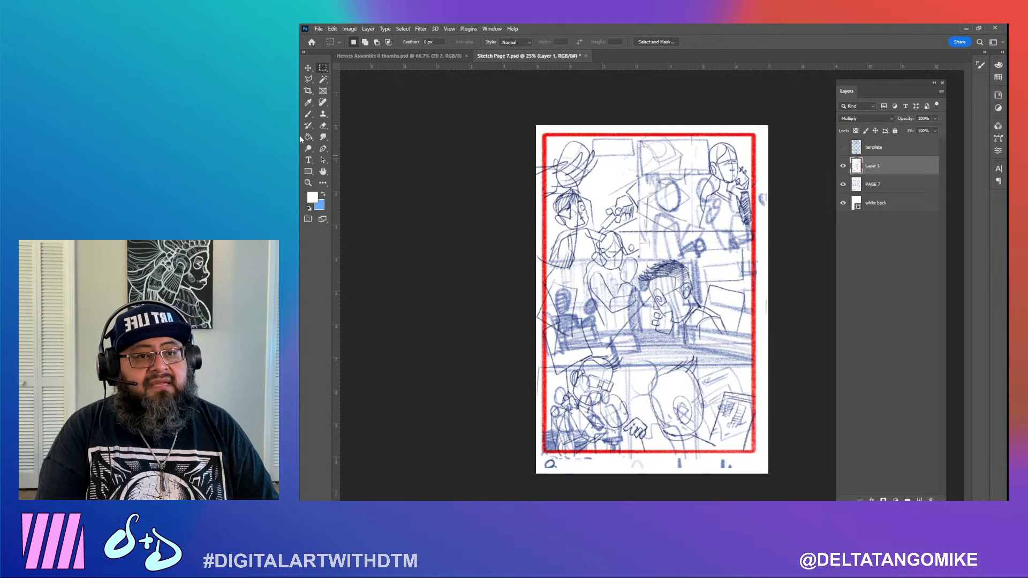
# Delete the PAGE 7 layer beneath the pasted page 8 sketch
pyautogui.click(309, 69)
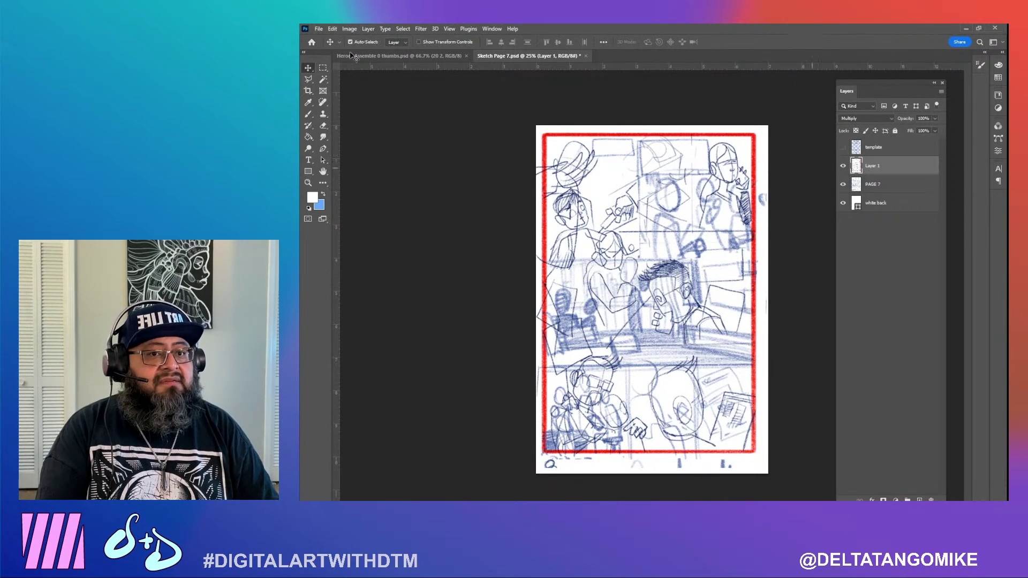
pyautogui.click(322, 67)
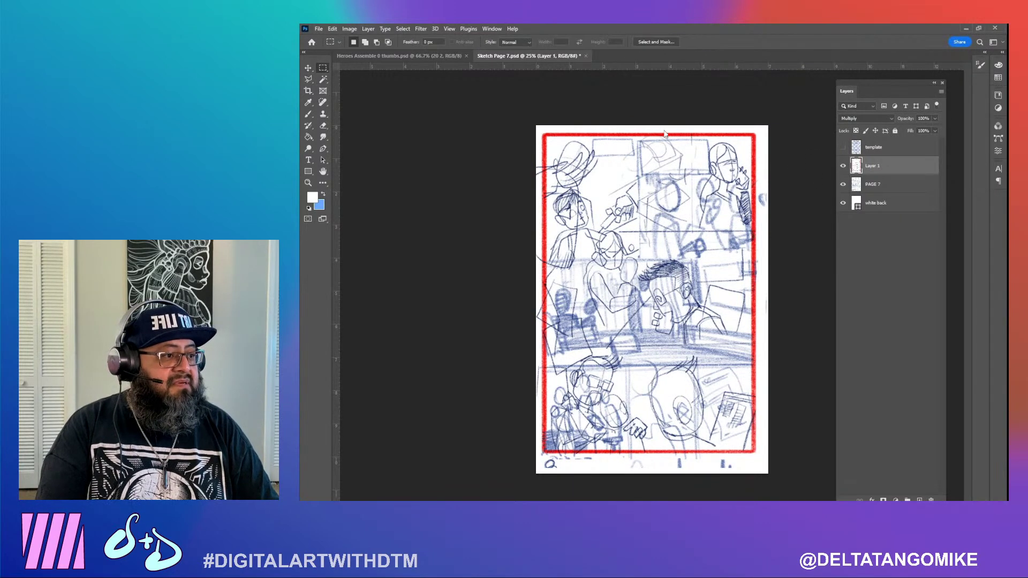
pyautogui.click(898, 188)
pyautogui.press('Delete')
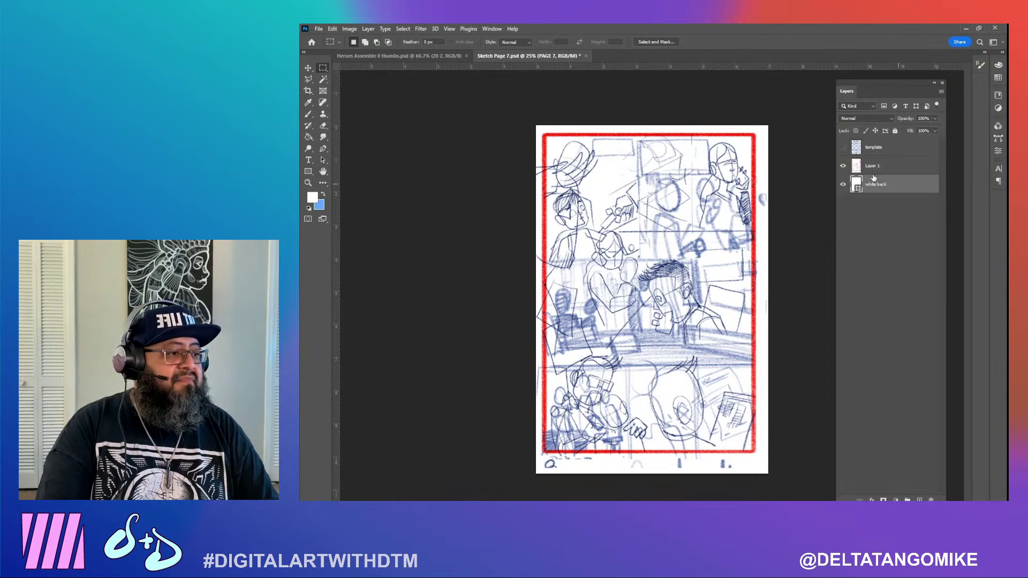
# Rename the pasted page 8 sketch layer to PAGE 8
pyautogui.doubleClick(872, 166)
pyautogui.write('PAGE 8')
pyautogui.press('Return')
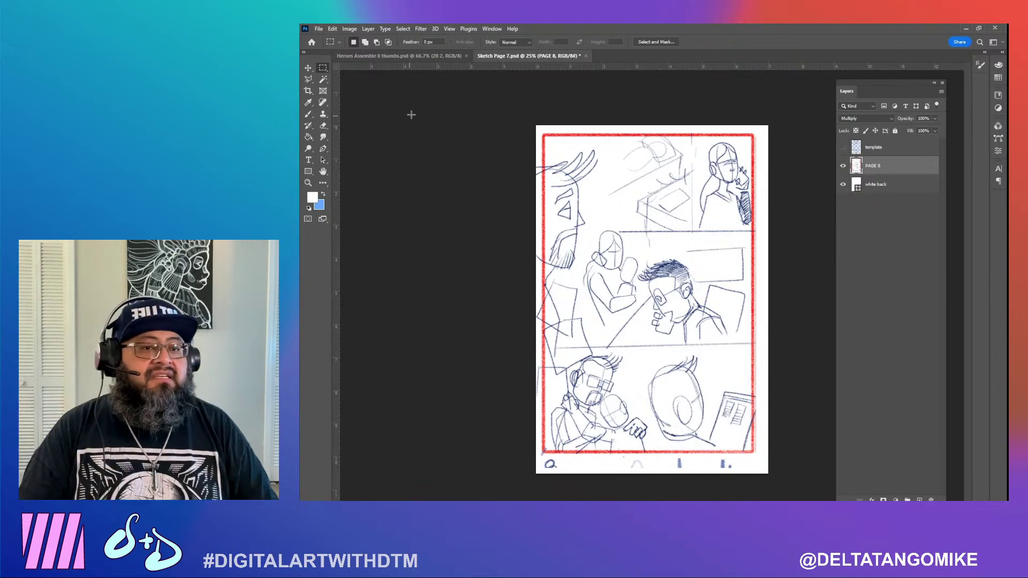
# Save the document as a new Photoshop file named Sketch Page 8 in the Sketch Pages folder
pyautogui.click(321, 30)
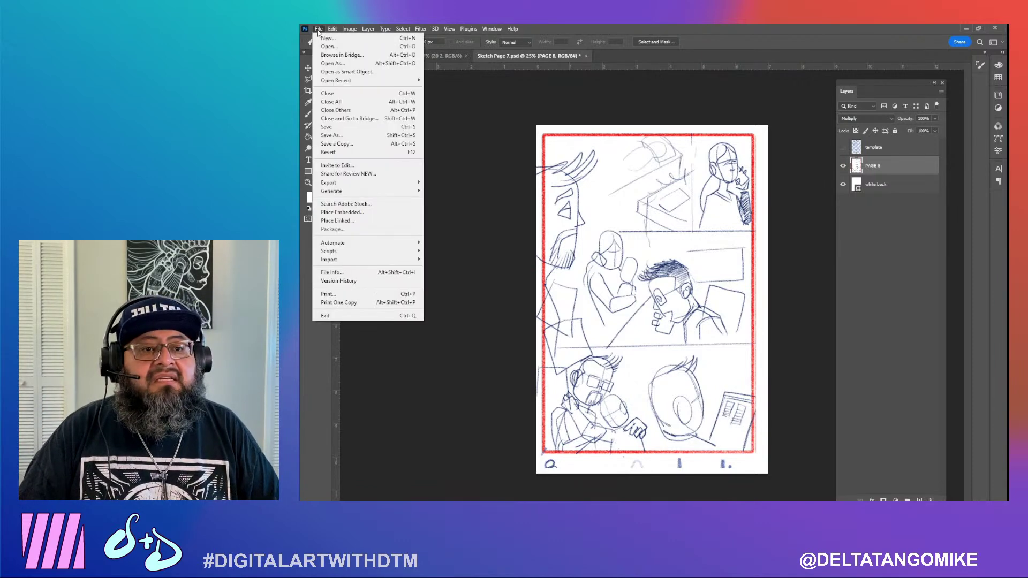
pyautogui.click(355, 139)
pyautogui.press('End')
pyautogui.press('BackSpace')
pyautogui.write('8')
pyautogui.press('Return')
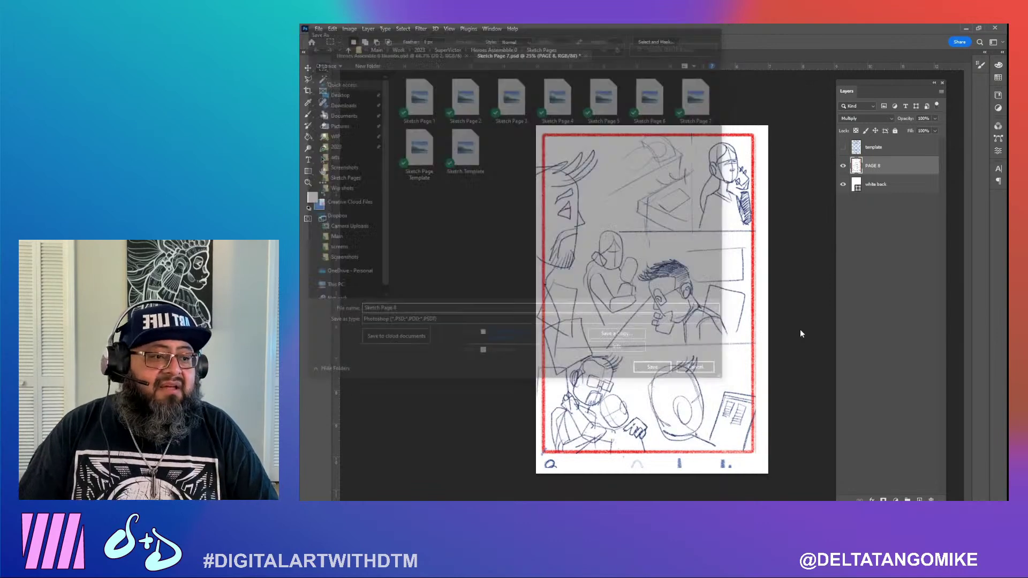
pyautogui.press('Return')
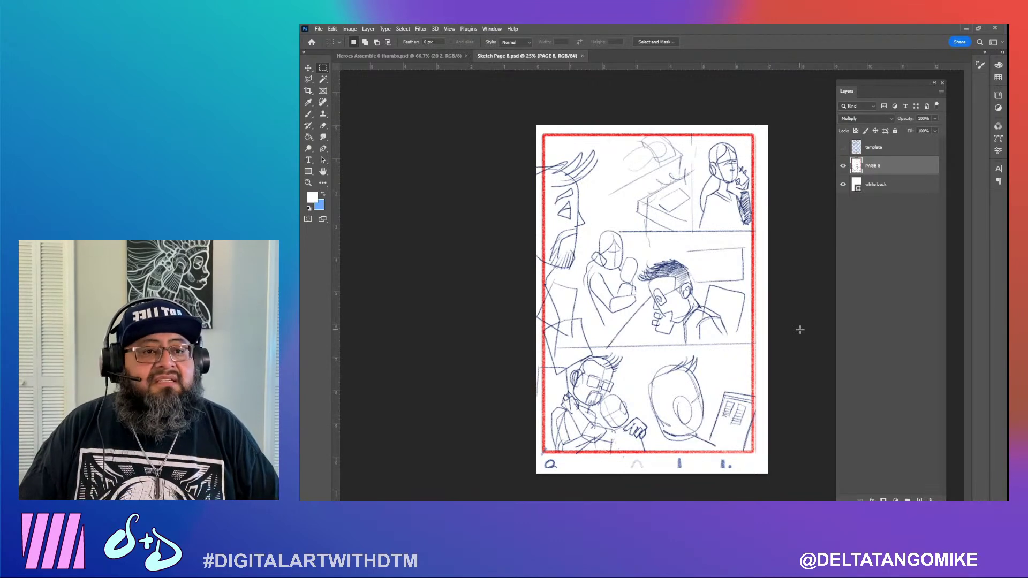
# Quick-export the page as a PNG named Sketch Page 8 in the Sketch Pages folder
pyautogui.click(319, 29)
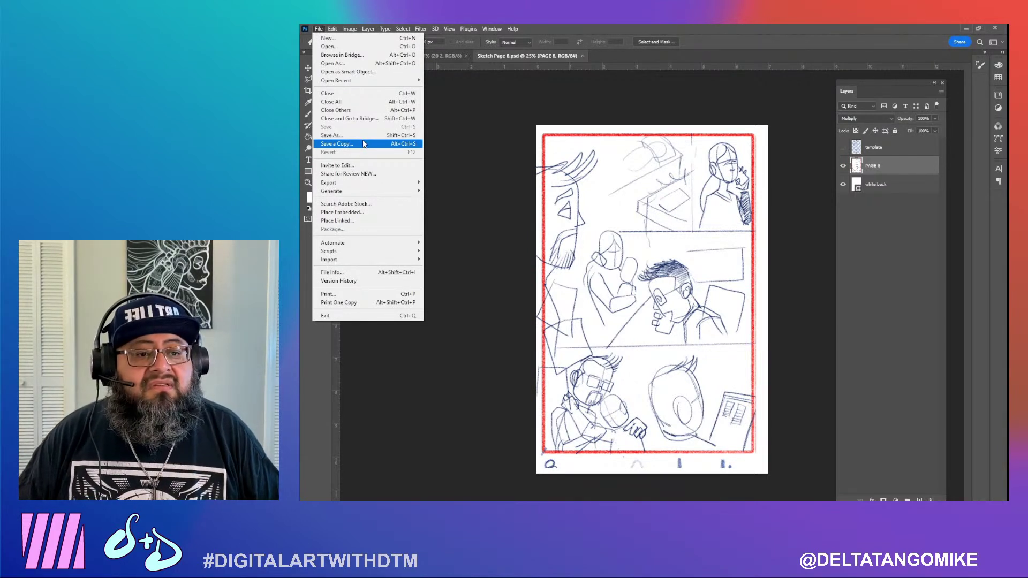
pyautogui.moveTo(367, 185)
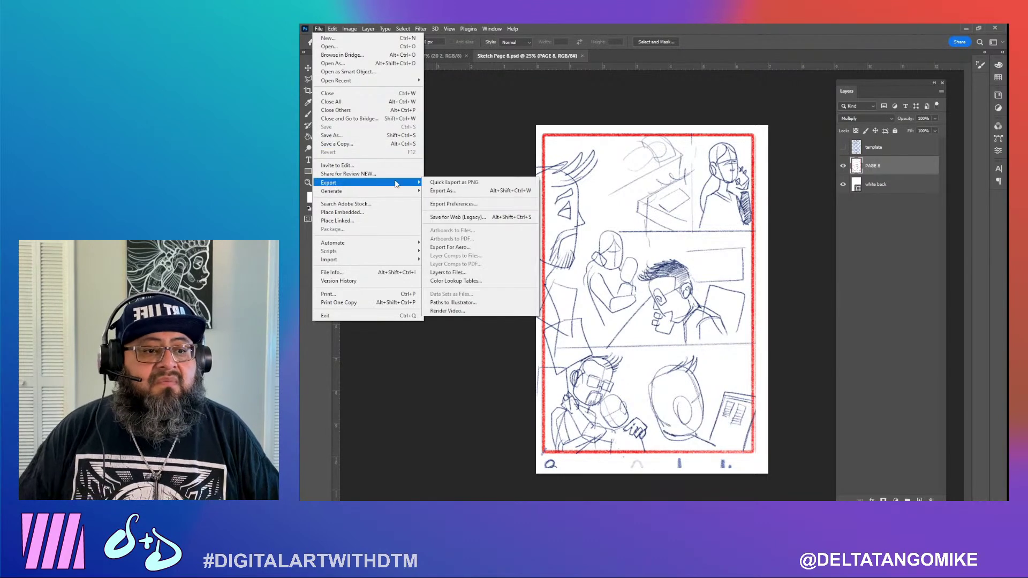
pyautogui.click(452, 184)
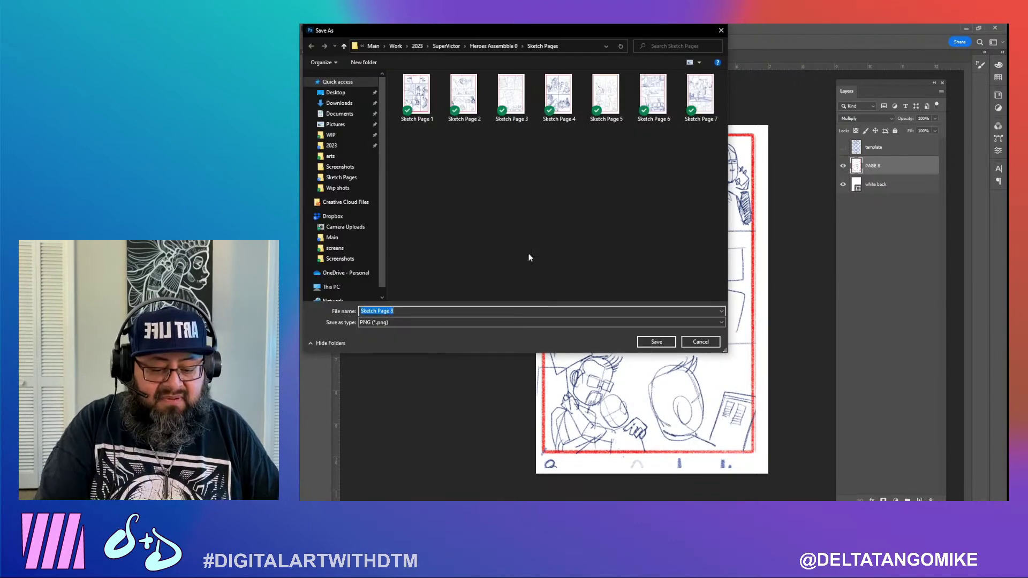
pyautogui.click(502, 308)
pyautogui.press('BackSpace')
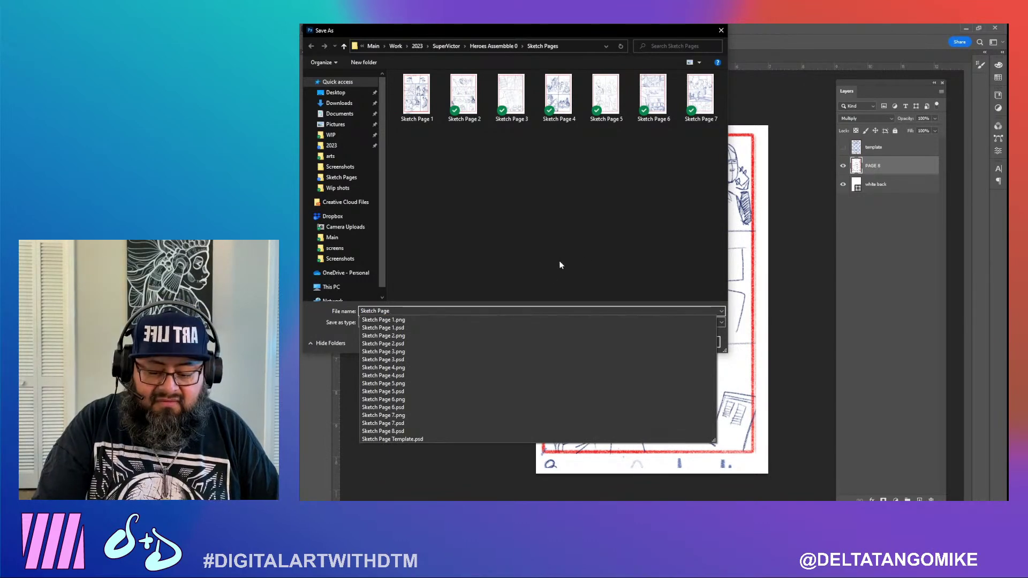
pyautogui.write('8')
pyautogui.press('Return')
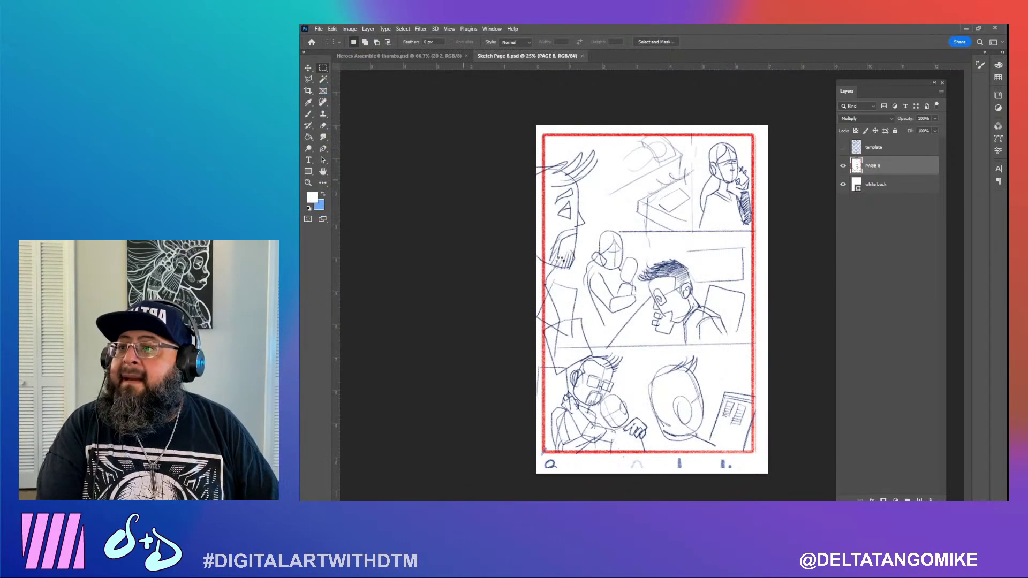
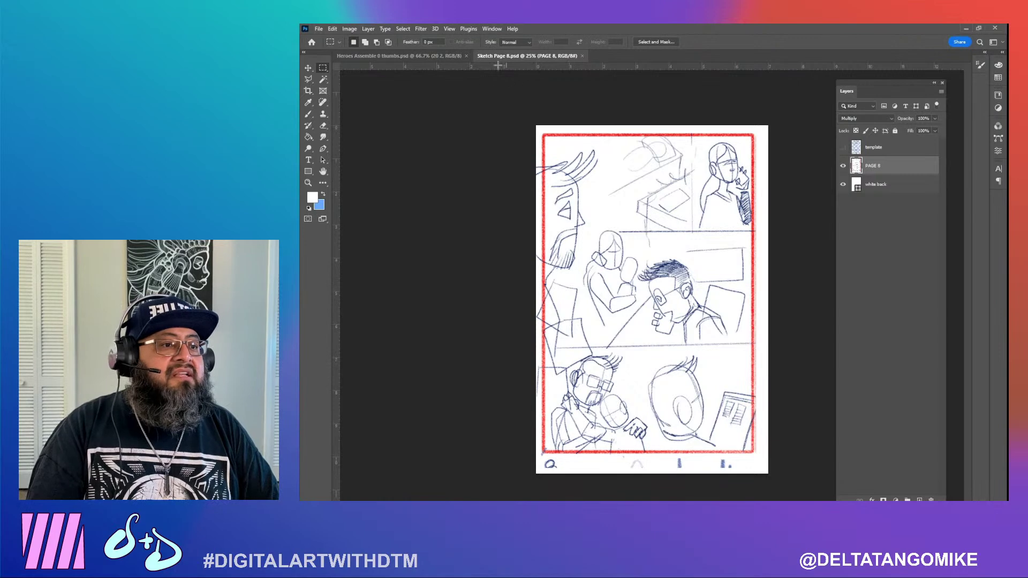
# Close the Sketch Page 8 document, then cut the page 8 thumbnail onto its own layer and move it back into its original spot
pyautogui.click(583, 55)
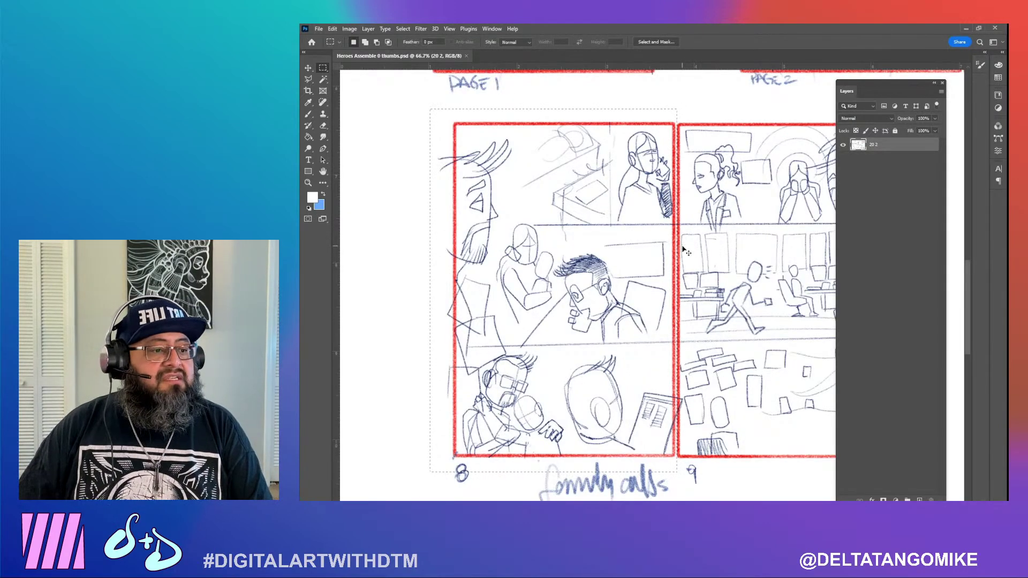
pyautogui.hotkey('ctrl', '-')
pyautogui.hotkey('ctrl', '-')
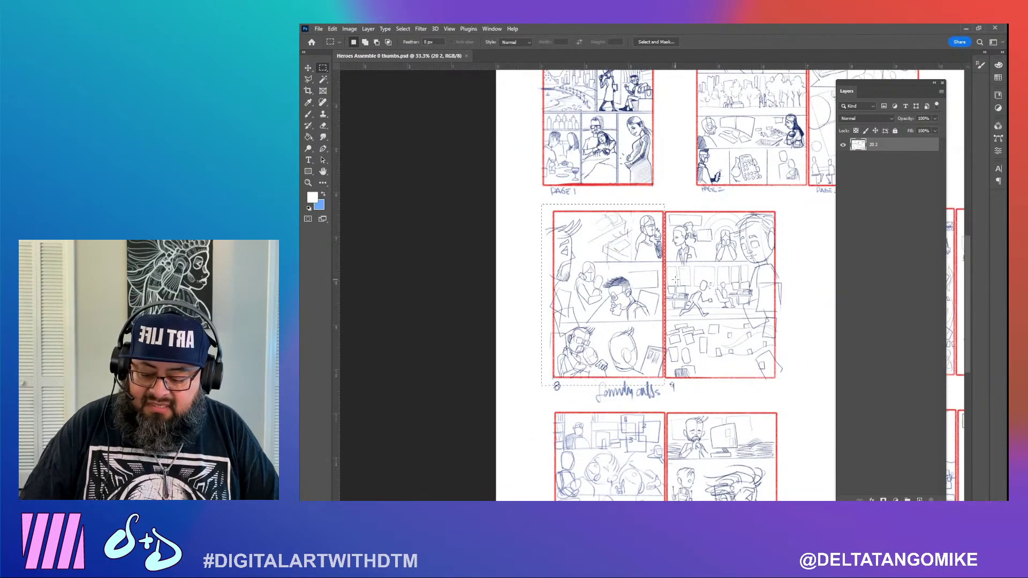
pyautogui.moveTo(676, 284); pyautogui.dragTo(803, 288)
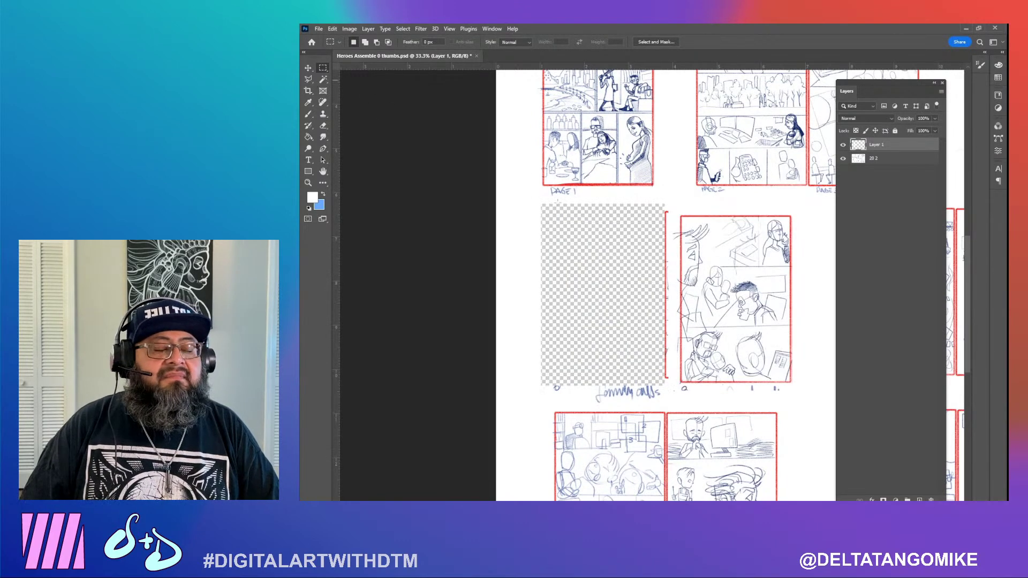
pyautogui.press('v')
pyautogui.moveTo(714, 294); pyautogui.dragTo(590, 290)
# Rename the separated page 8 thumbnail layer to page 8
pyautogui.doubleClick(876, 145)
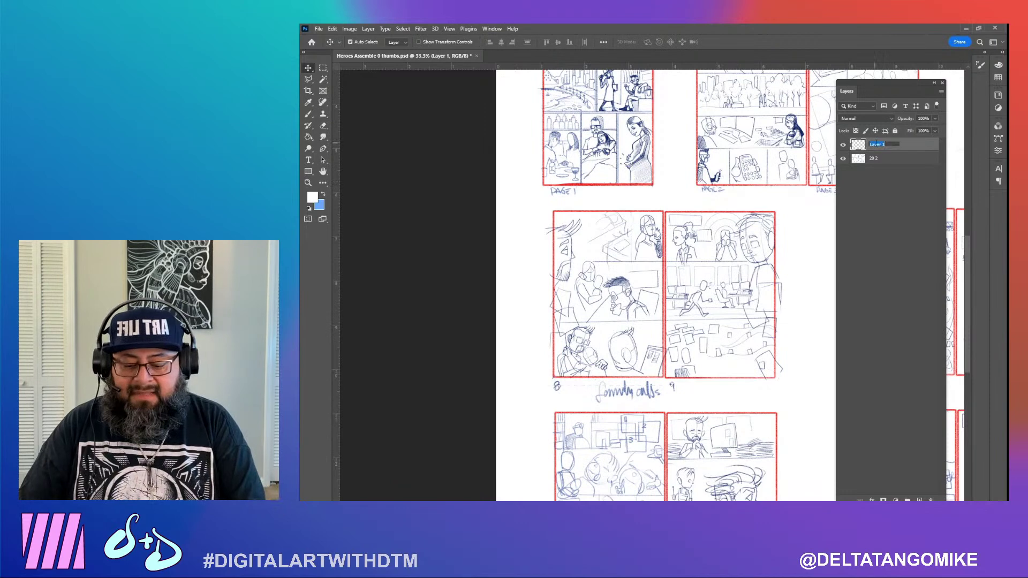
pyautogui.write('page 8')
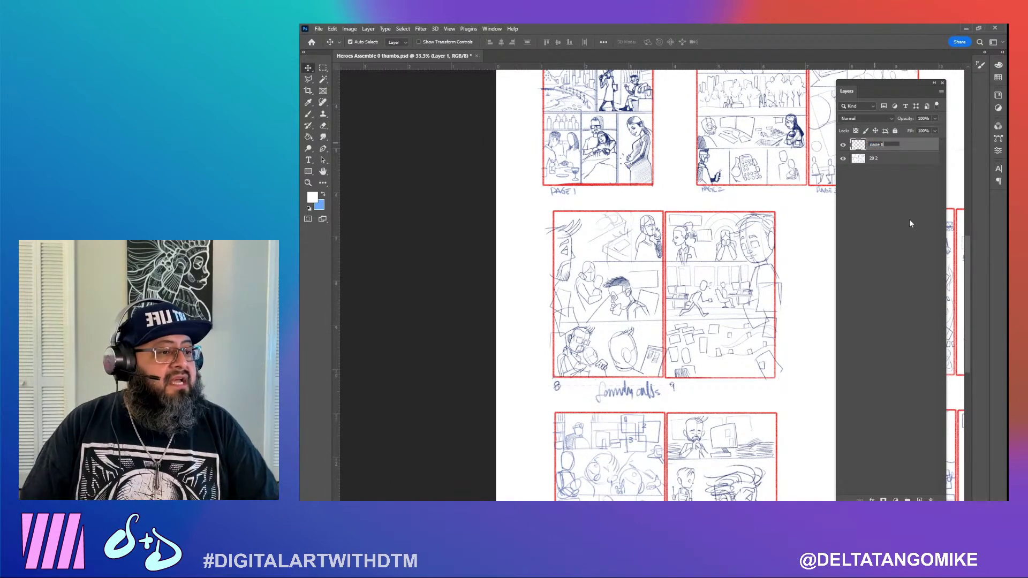
pyautogui.press('Return')
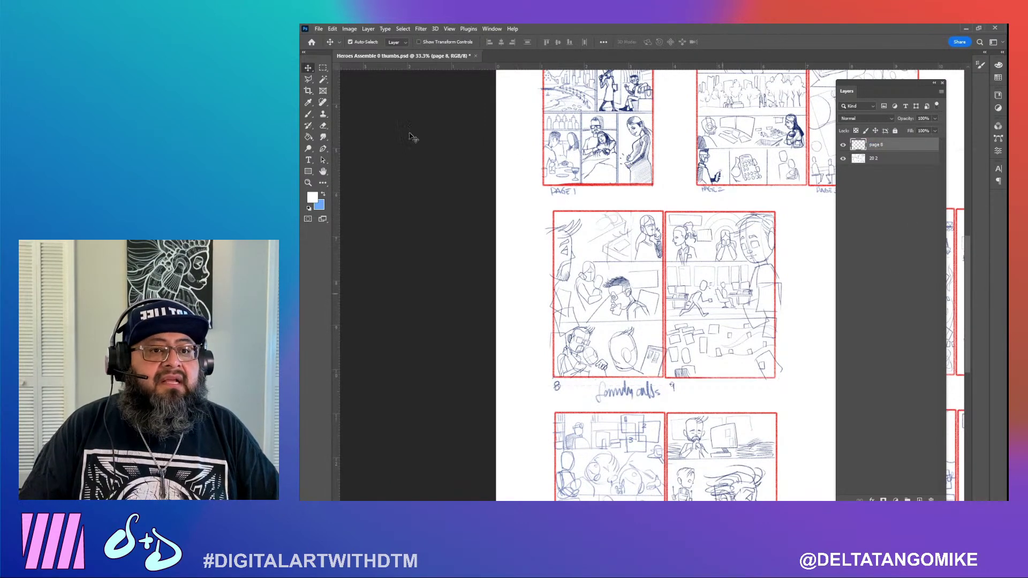
# Cut the page 9 thumbnail from the 20 2 layer, paste it as its own layer and move it back beside page 8
pyautogui.click(323, 68)
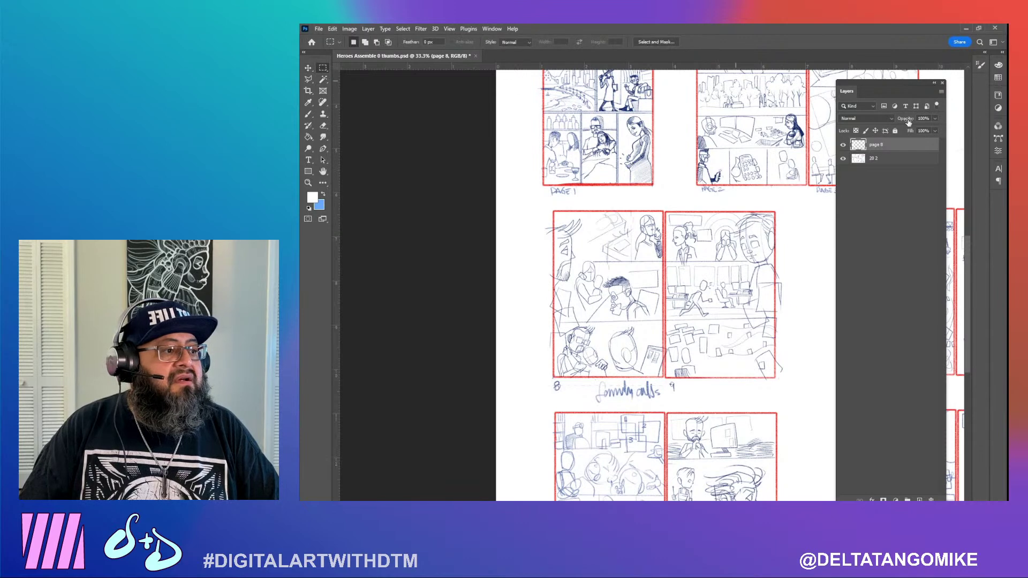
pyautogui.click(881, 159)
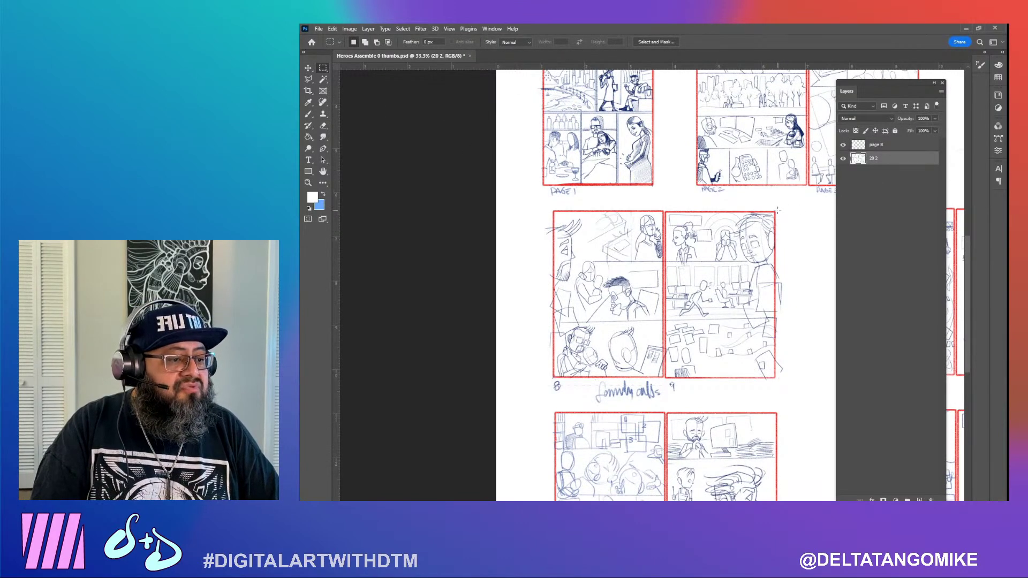
pyautogui.moveTo(778, 211); pyautogui.dragTo(665, 383)
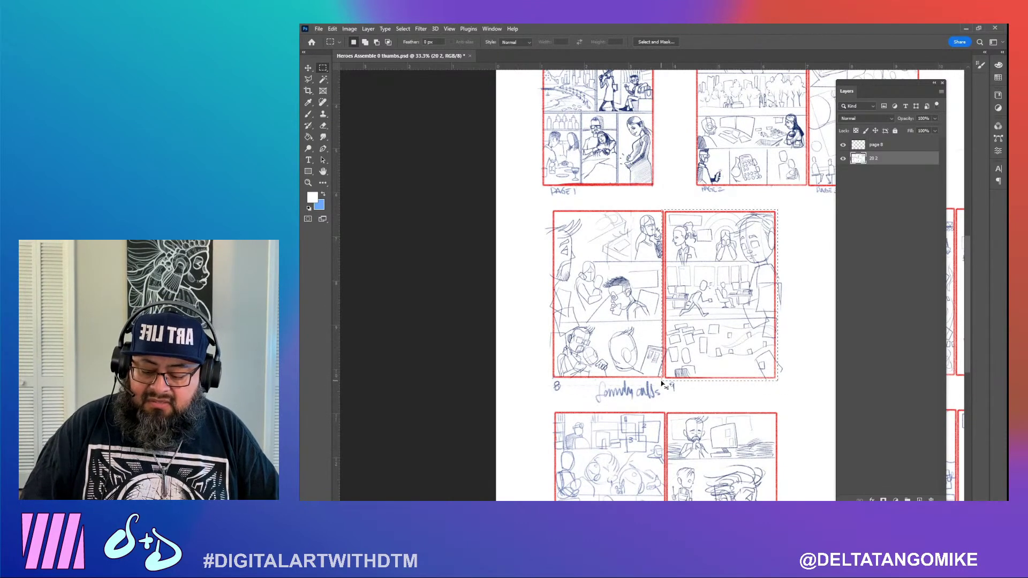
pyautogui.press('Delete')
pyautogui.hotkey('ctrl', 'v')
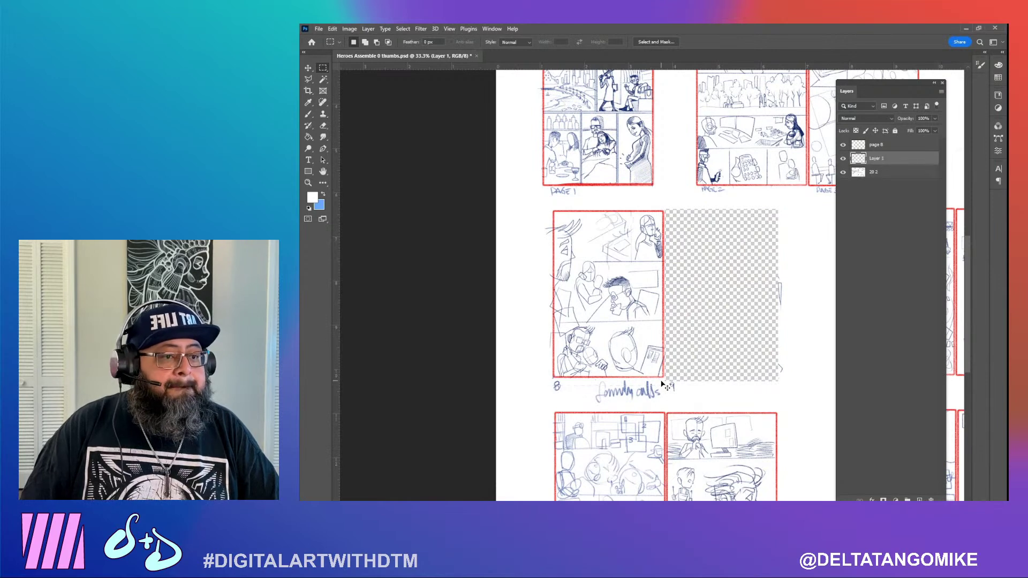
pyautogui.click(309, 68)
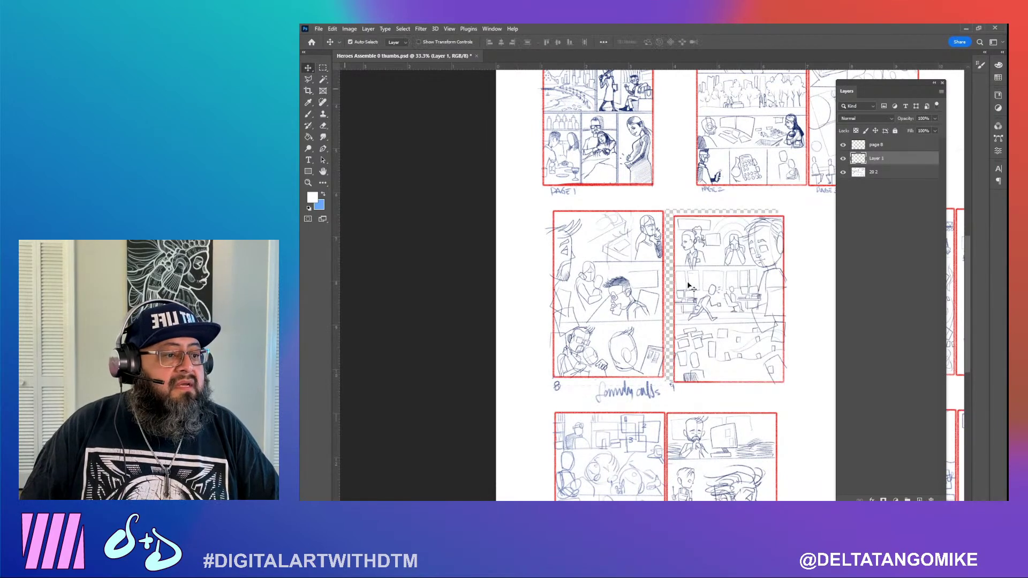
pyautogui.moveTo(721, 296)
pyautogui.mouseDown()
pyautogui.moveTo(714, 285)
pyautogui.moveTo(751, 315)
pyautogui.mouseUp()
# Rename the page 9 thumbnail's new layer to page 9
pyautogui.doubleClick(877, 158)
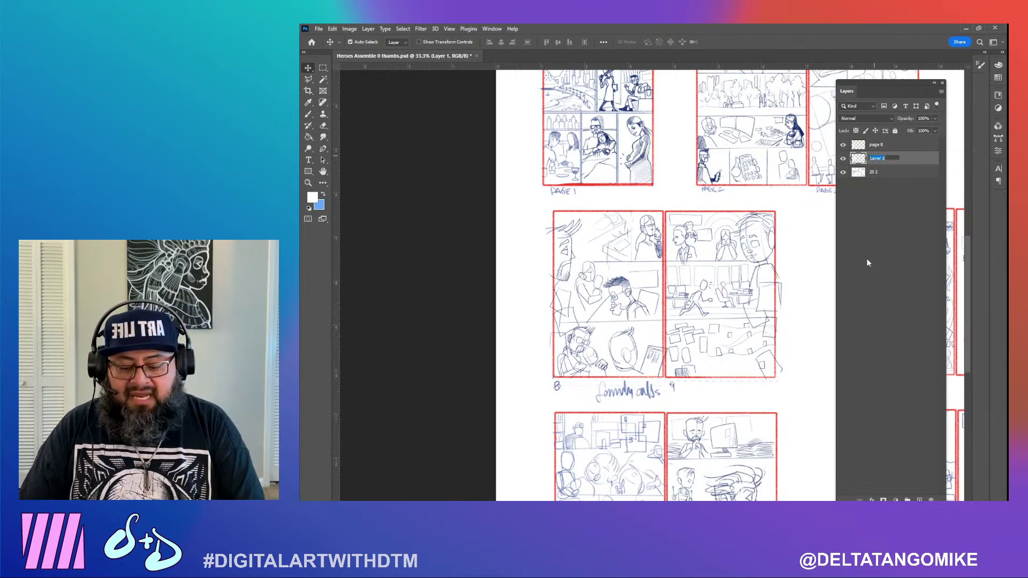
pyautogui.write('Pa')
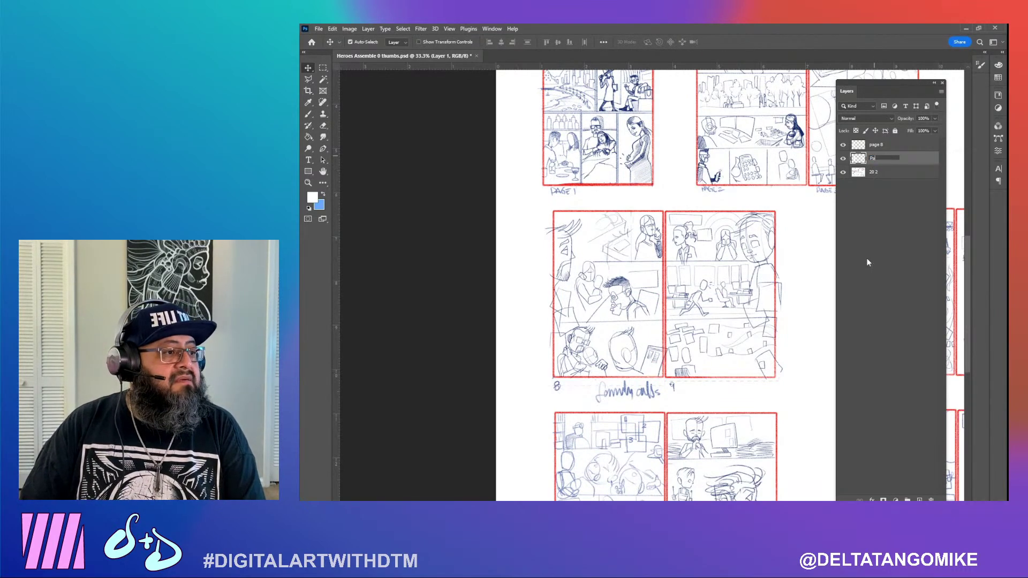
pyautogui.write('page')
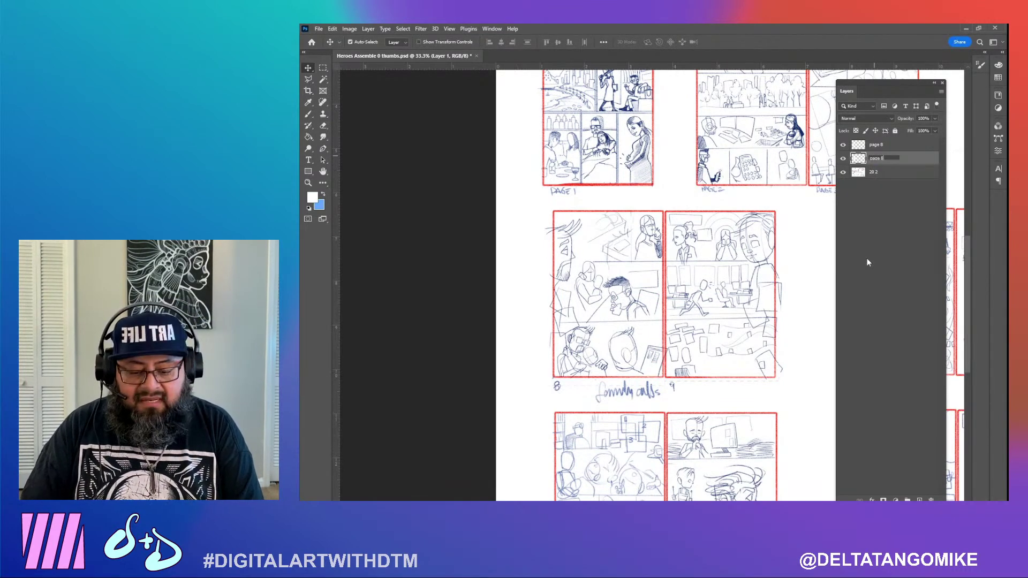
pyautogui.write(' 9')
pyautogui.press('Return')
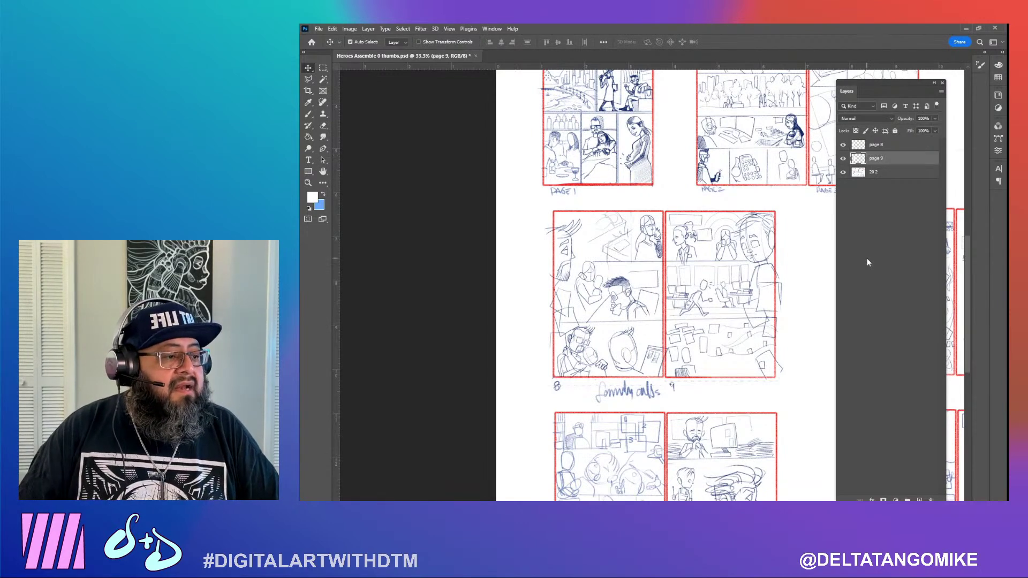
# Cut the page 10 thumbnail from the 20 2 layer, paste it as its own layer and move it back beside page 11
pyautogui.moveTo(599, 280); pyautogui.dragTo(355, 257)
pyautogui.moveTo(756, 309); pyautogui.dragTo(864, 472)
pyautogui.moveTo(578, 266); pyautogui.dragTo(594, 279)
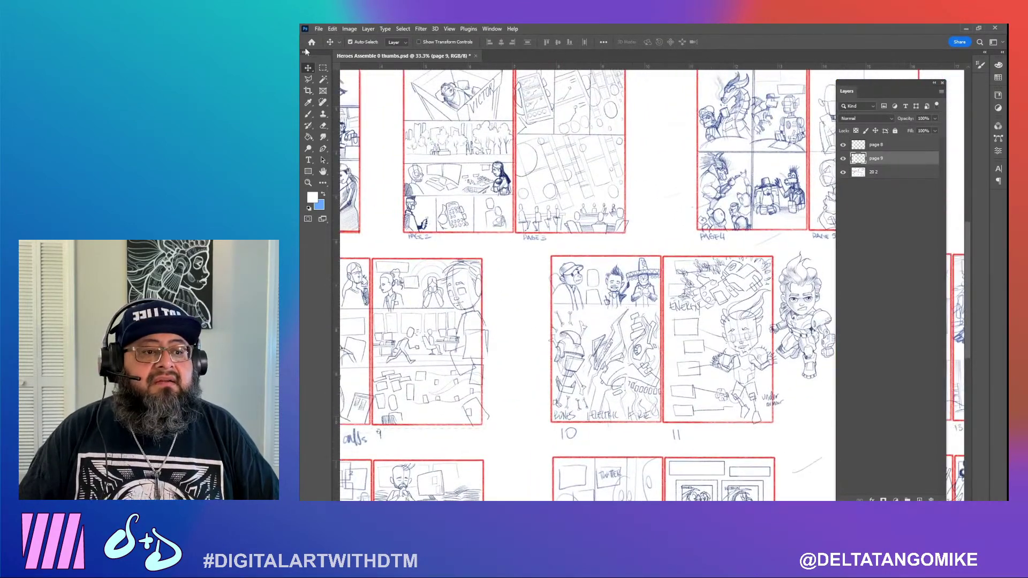
pyautogui.click(324, 70)
pyautogui.moveTo(548, 252); pyautogui.dragTo(662, 427)
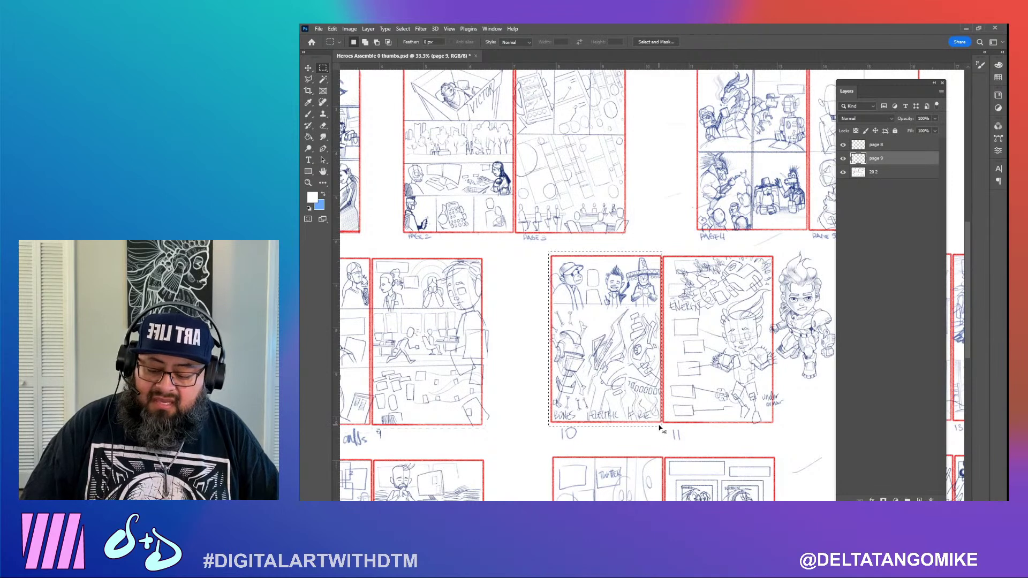
pyautogui.hotkey('ctrl', 'x')
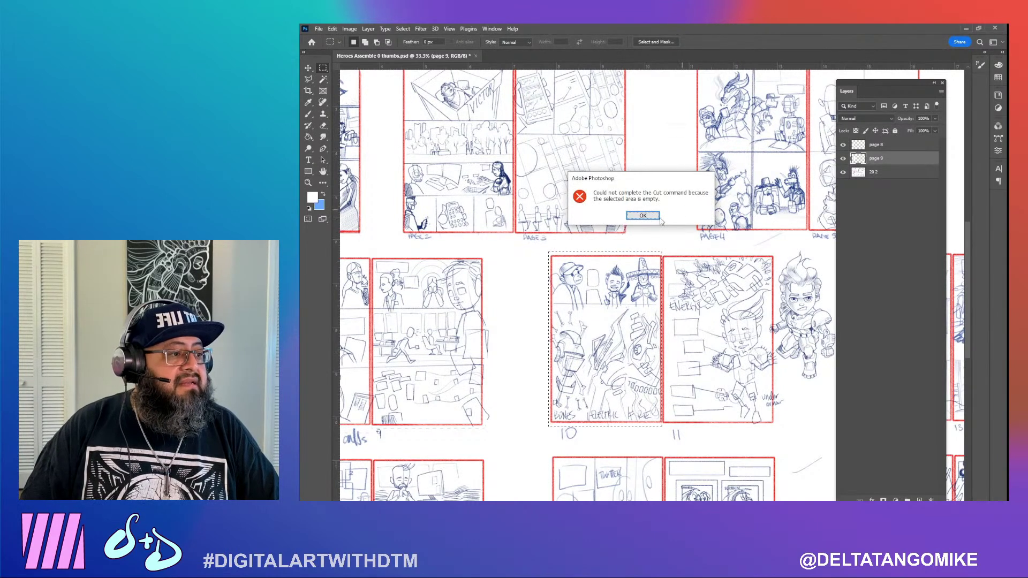
pyautogui.click(643, 216)
pyautogui.click(913, 172)
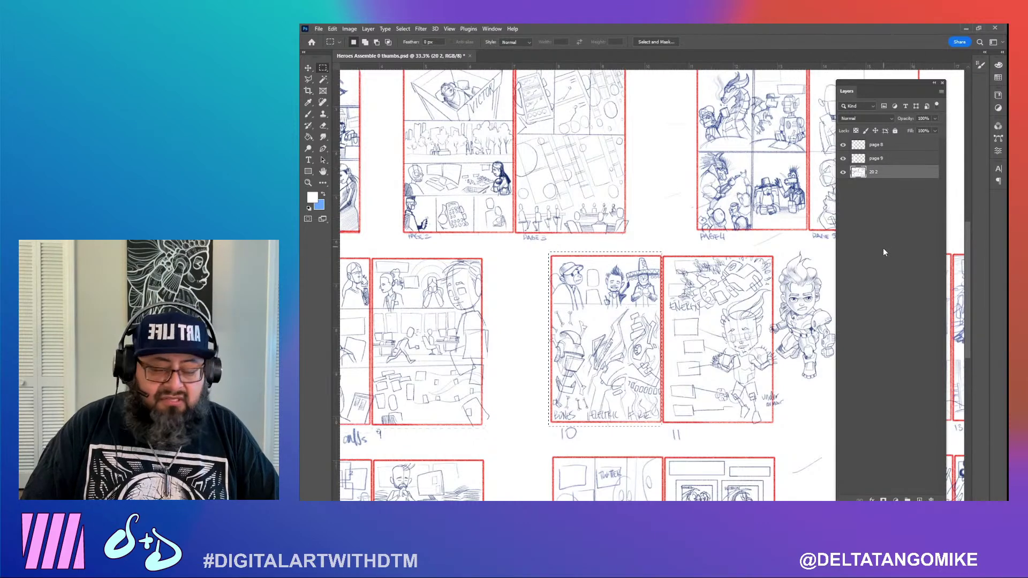
pyautogui.hotkey('ctrl', 'x')
pyautogui.hotkey('ctrl', 'v')
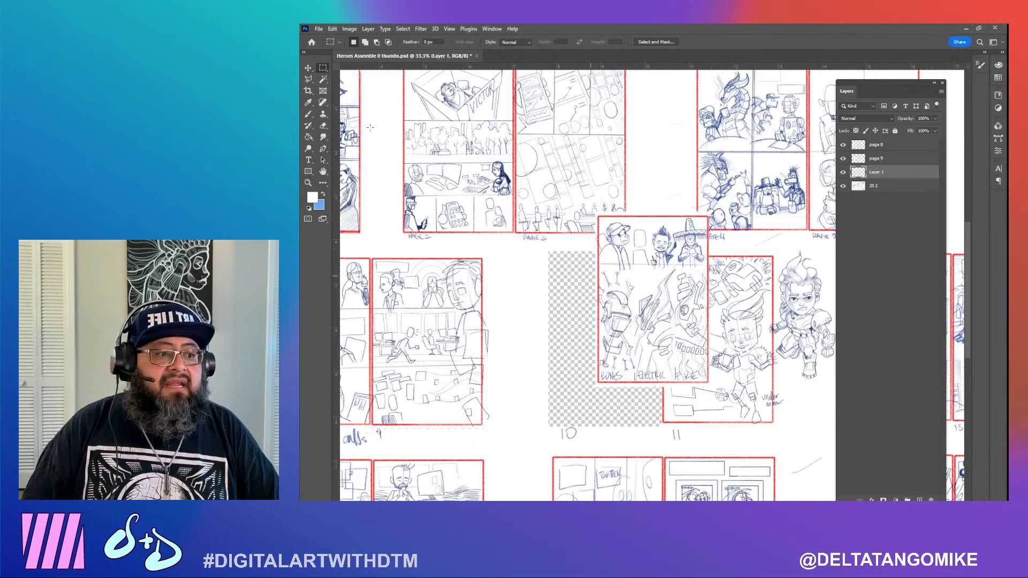
pyautogui.click(308, 68)
pyautogui.moveTo(637, 268); pyautogui.dragTo(600, 313)
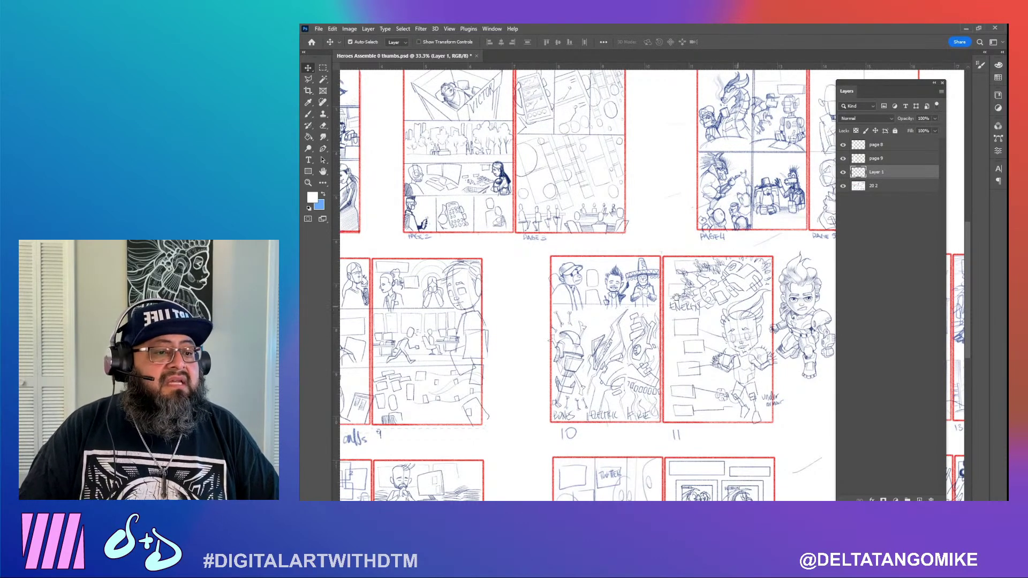
# Marquee-select the page 11 thumbnail just outside its red border
pyautogui.hscroll(5, 672, 294)
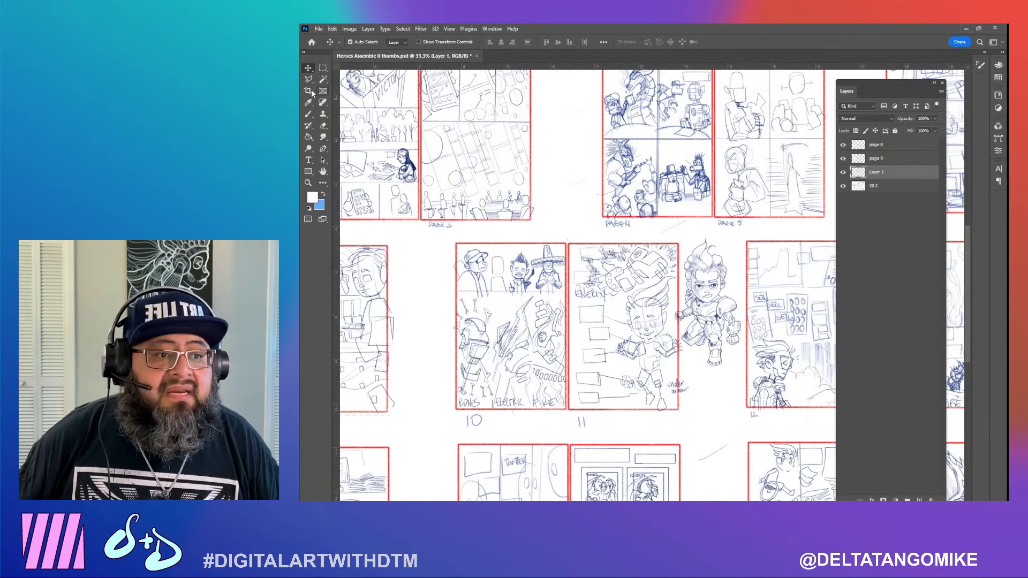
pyautogui.click(323, 67)
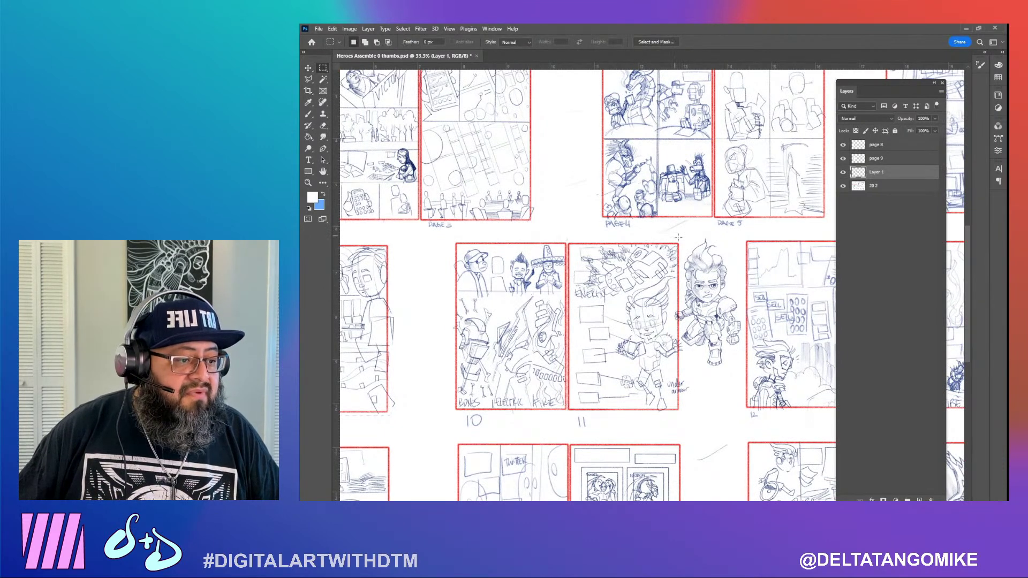
pyautogui.moveTo(681, 242); pyautogui.dragTo(561, 415)
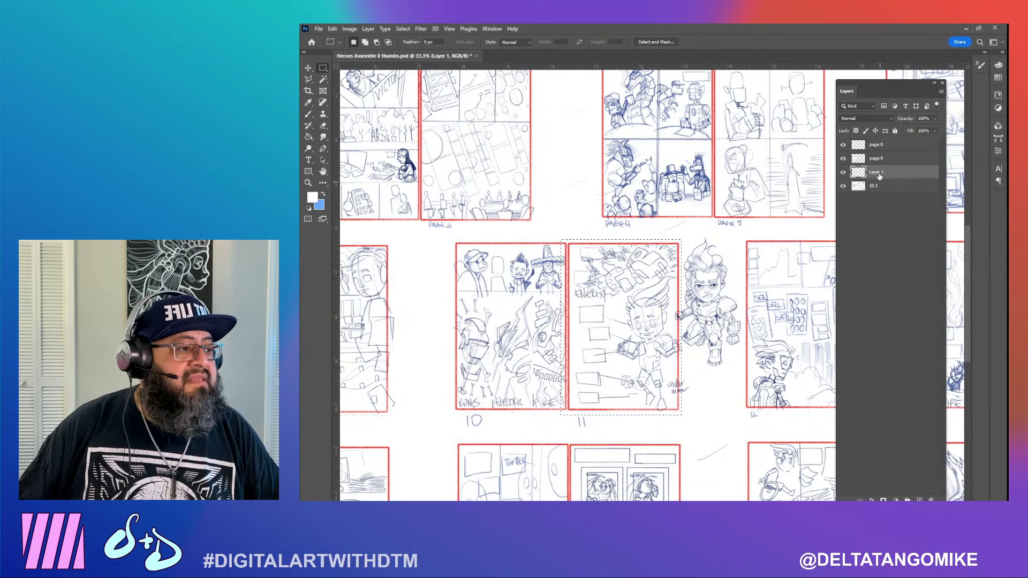
# Rename the page 10 thumbnail's new layer to page 10
pyautogui.doubleClick(877, 172)
pyautogui.write('page')
pyautogui.press('Return')
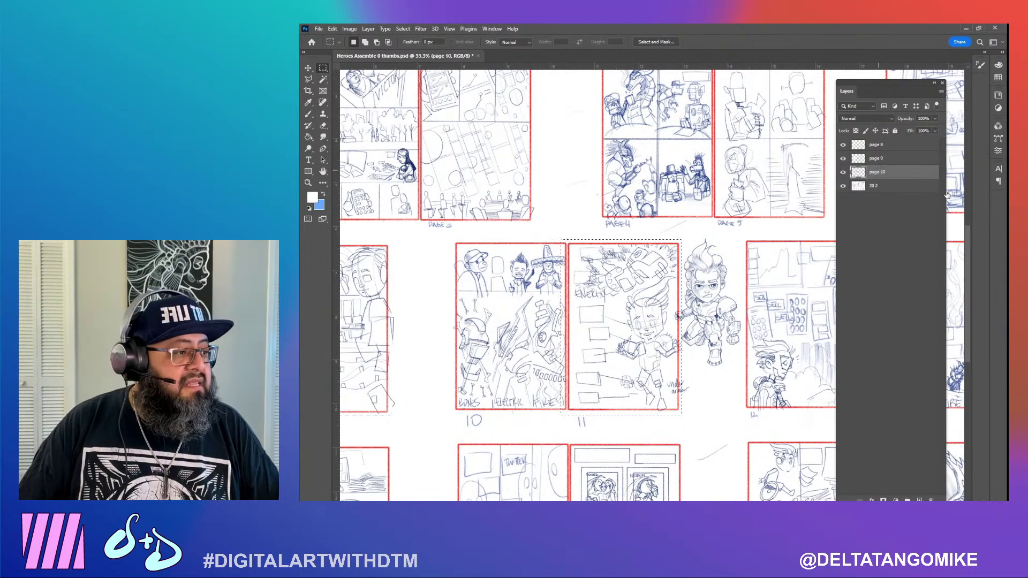
# Cut the selected page 11 thumbnail from the 20 2 layer, paste it as its own layer and name that layer page 11
pyautogui.click(915, 187)
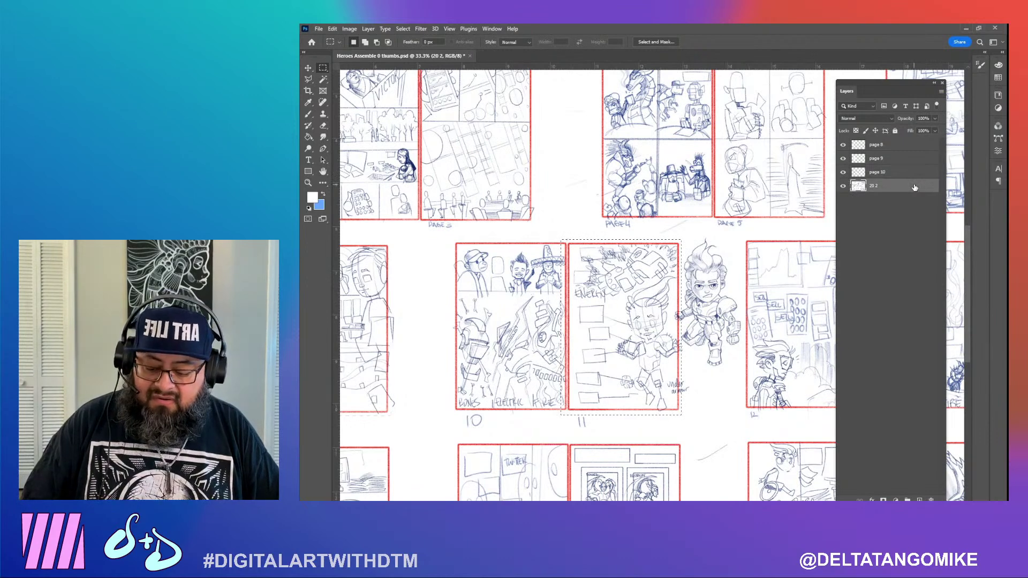
pyautogui.hotkey('ctrl', 'x')
pyautogui.hotkey('ctrl', 'v')
pyautogui.doubleClick(877, 185)
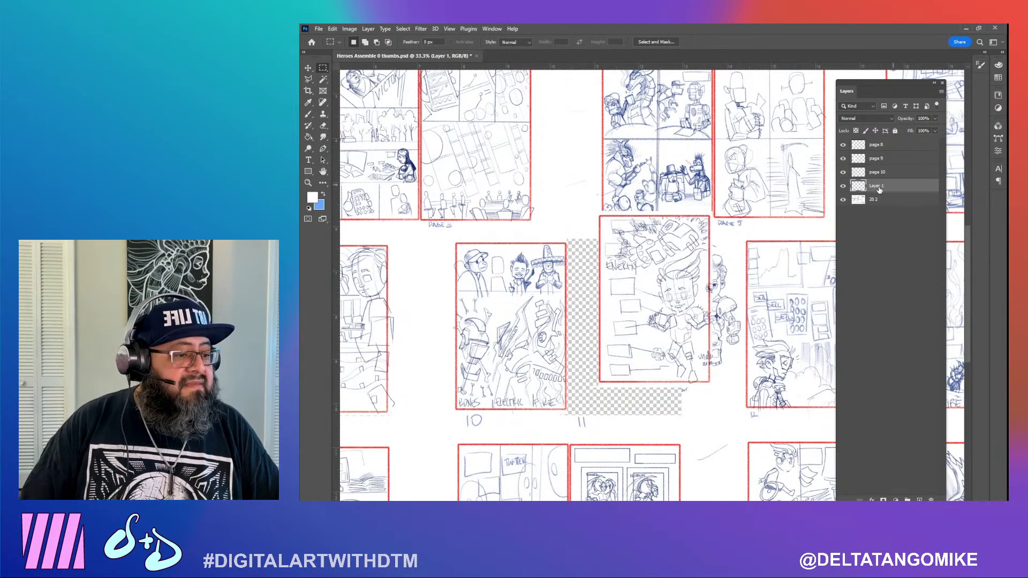
pyautogui.write('page 11')
pyautogui.press('Return')
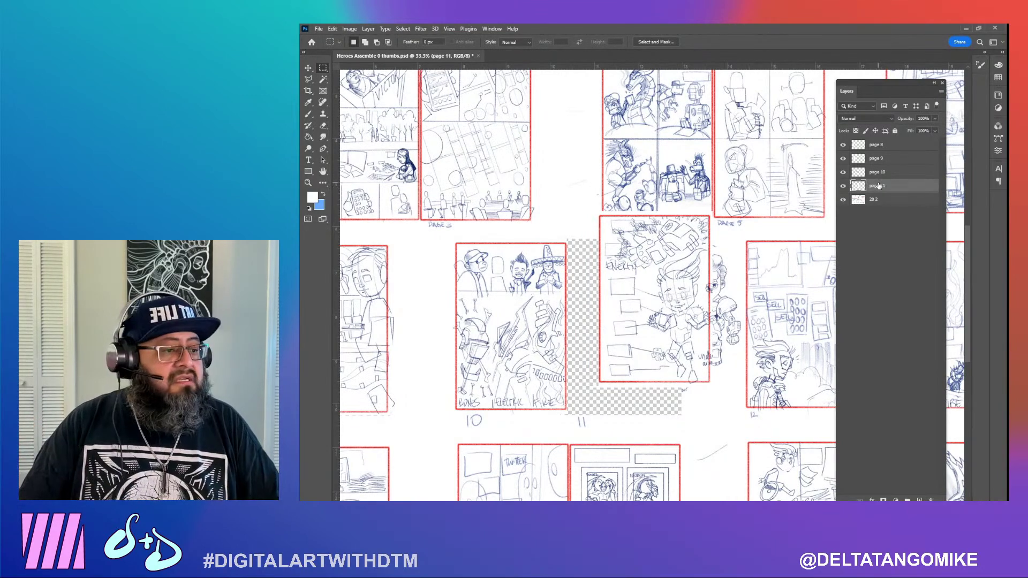
# Marquee-select the page 12 thumbnail just outside its red border, cut it from the 20 2 layer and paste it as its own layer
pyautogui.moveTo(704, 329); pyautogui.dragTo(412, 318)
pyautogui.moveTo(593, 306); pyautogui.dragTo(617, 293)
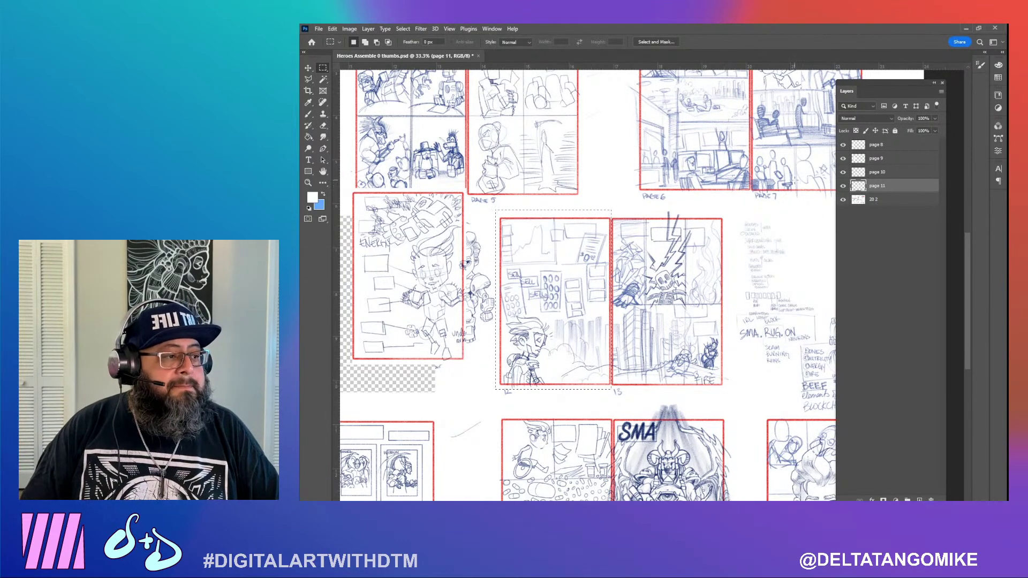
pyautogui.click(904, 201)
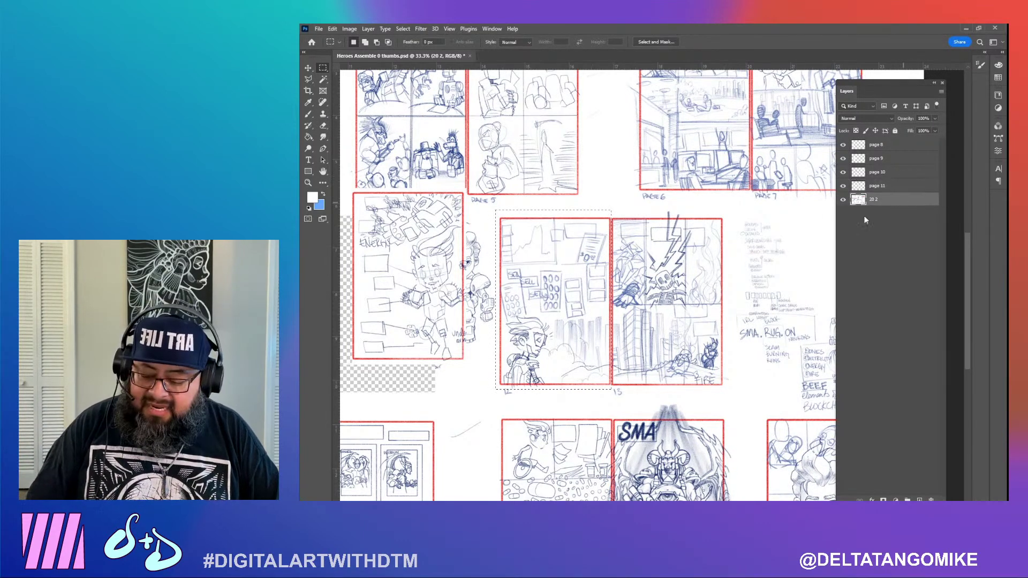
pyautogui.press('Delete')
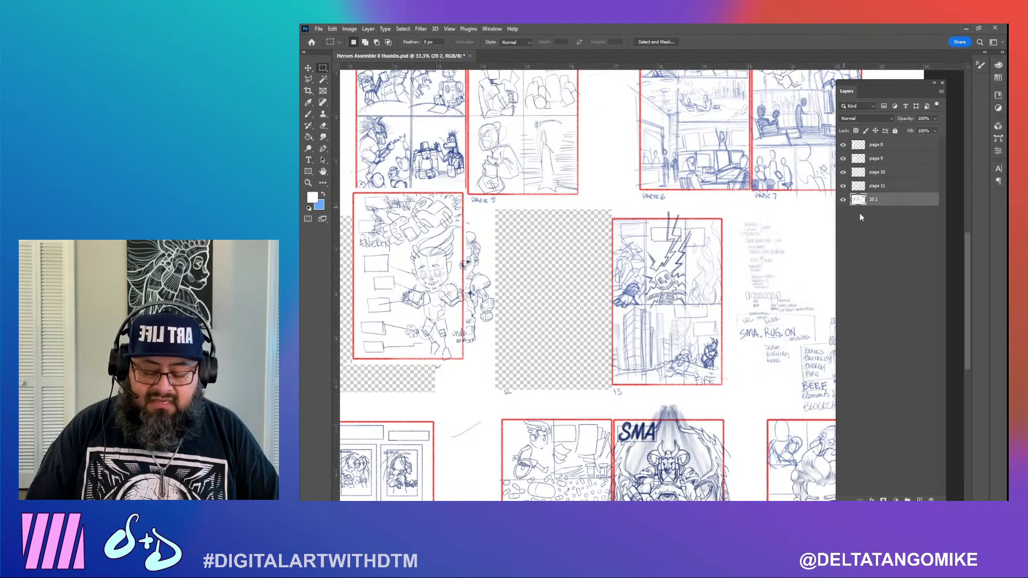
pyautogui.hotkey('ctrl', 'v')
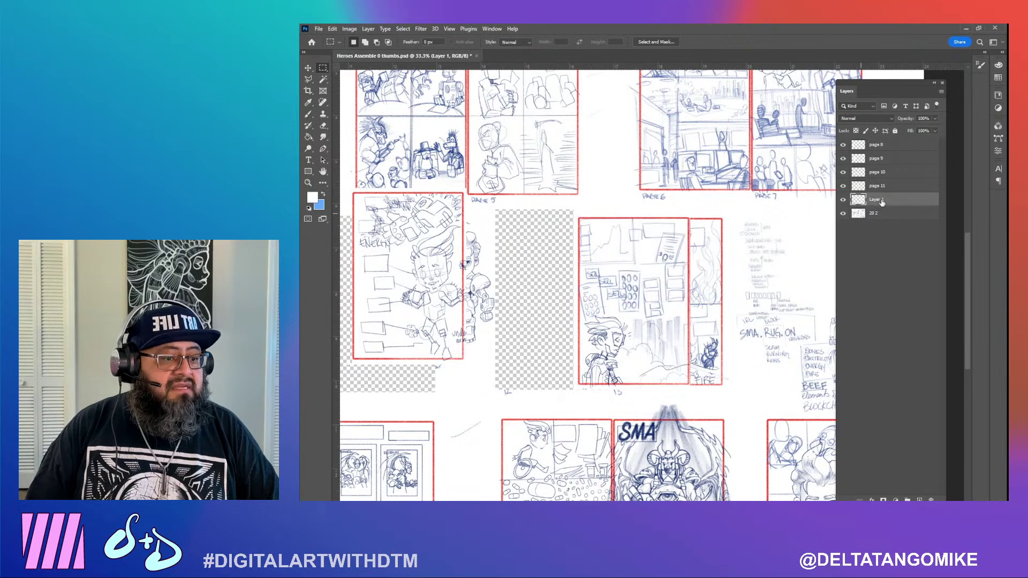
# Rename the pasted thumbnail's layer to page 12 and move the thumbnail back beside page 13
pyautogui.doubleClick(883, 200)
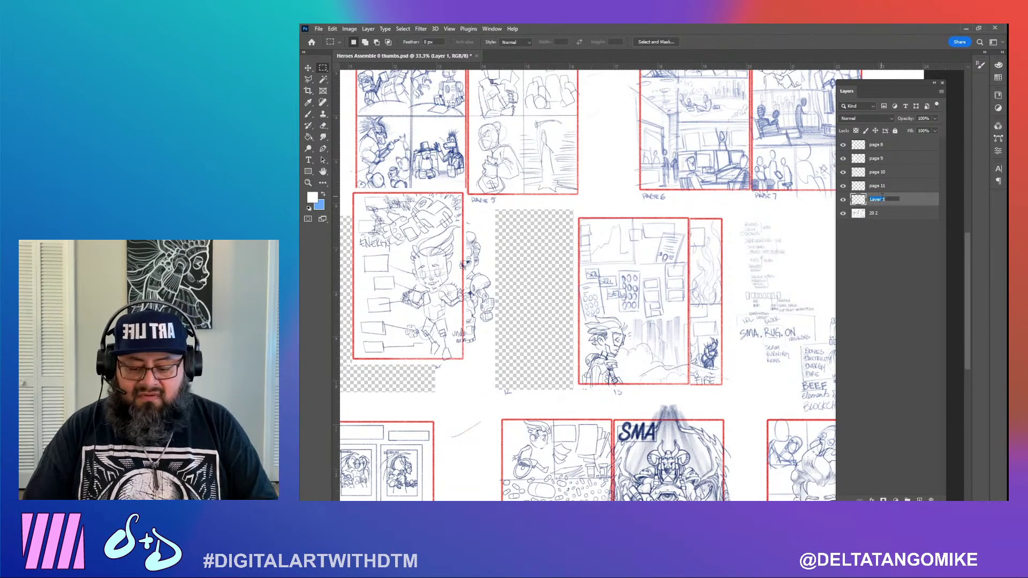
pyautogui.write('co')
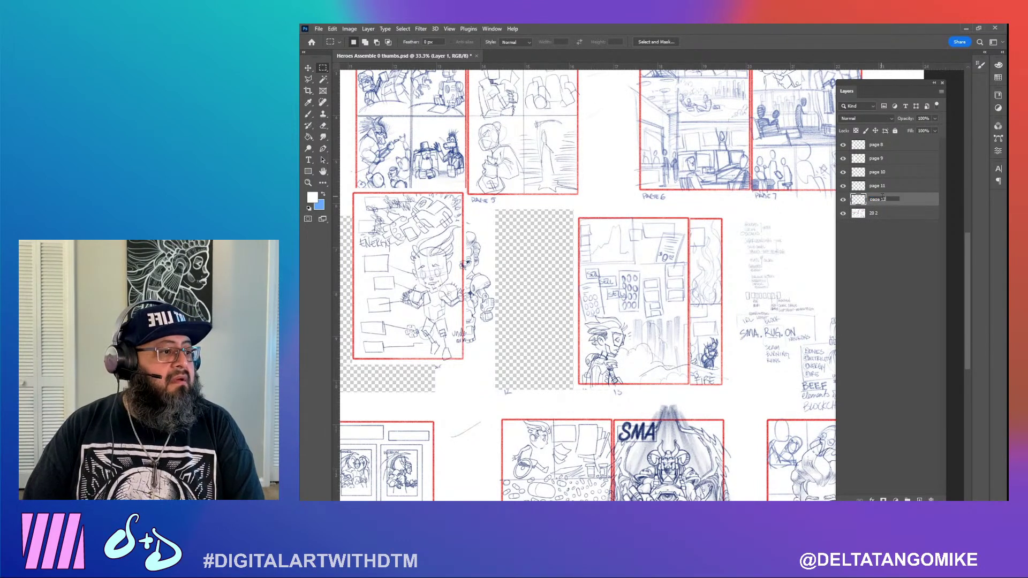
pyautogui.write('ge 12')
pyautogui.press('Return')
pyautogui.click(308, 68)
pyautogui.moveTo(578, 276); pyautogui.dragTo(546, 276)
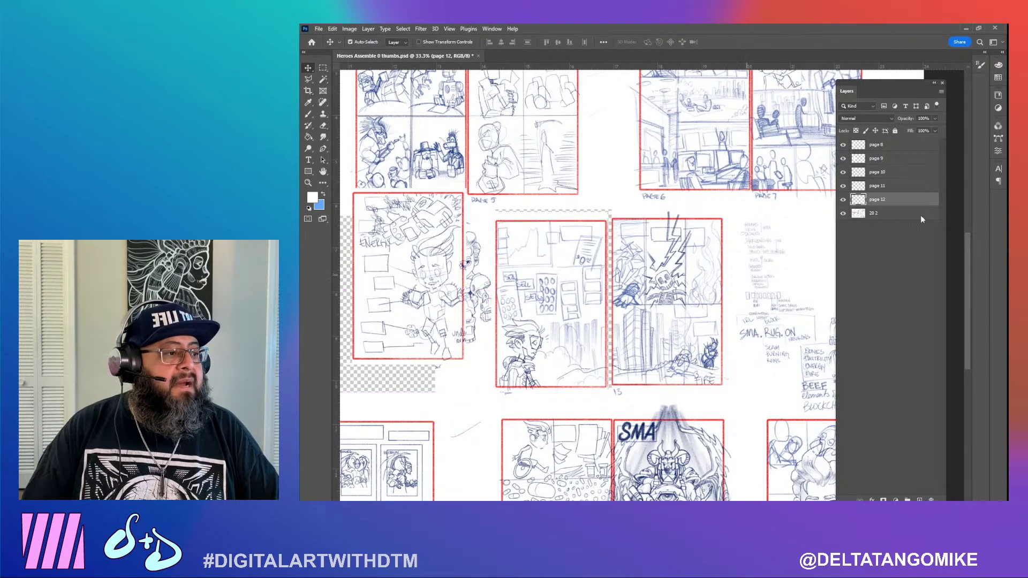
# Marquee-select the page 13 thumbnail on the 20 2 layer, cut it and paste it as its own layer
pyautogui.click(920, 217)
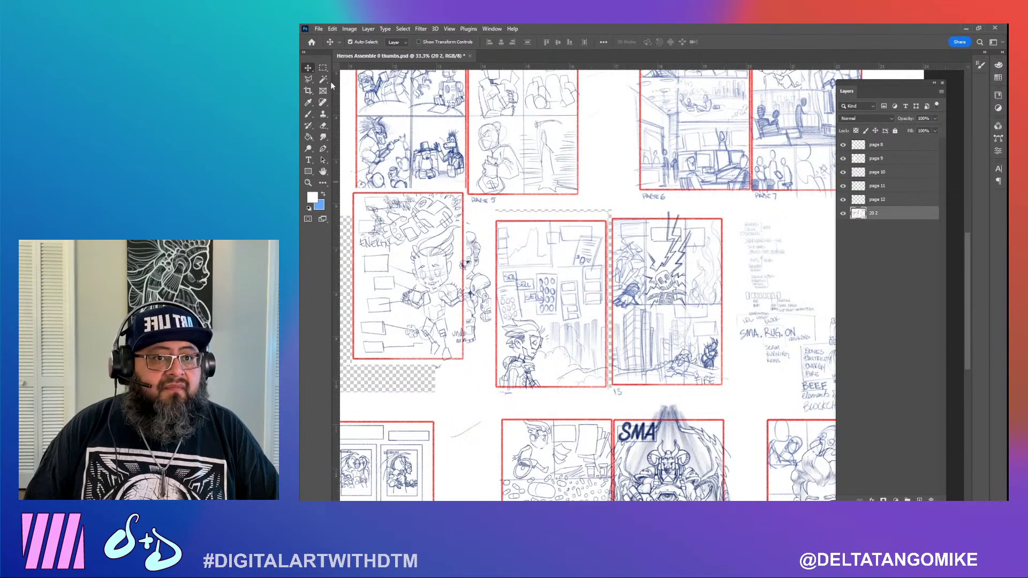
pyautogui.click(323, 68)
pyautogui.moveTo(649, 375); pyautogui.dragTo(609, 394)
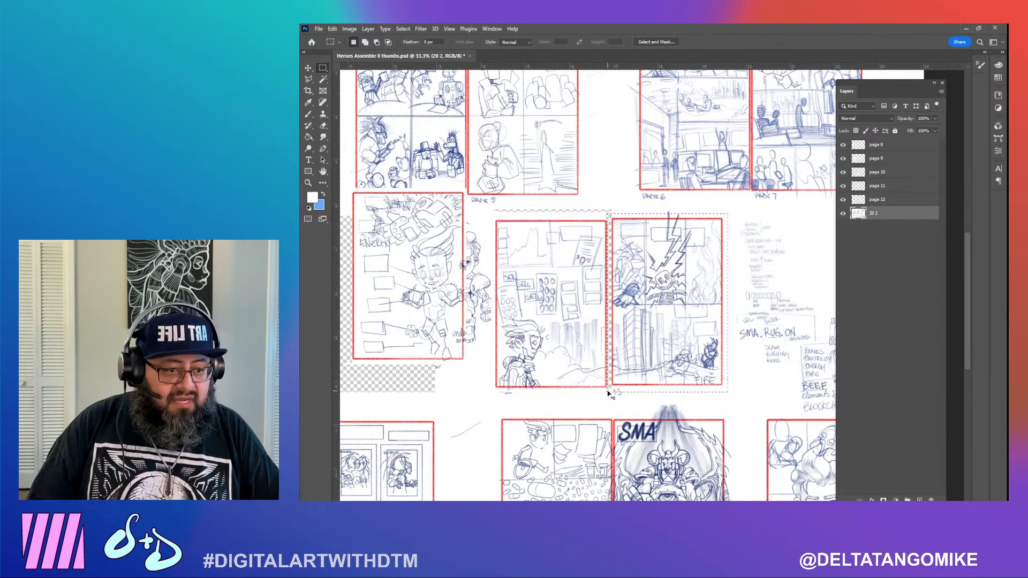
pyautogui.hotkey('ctrl', 'x')
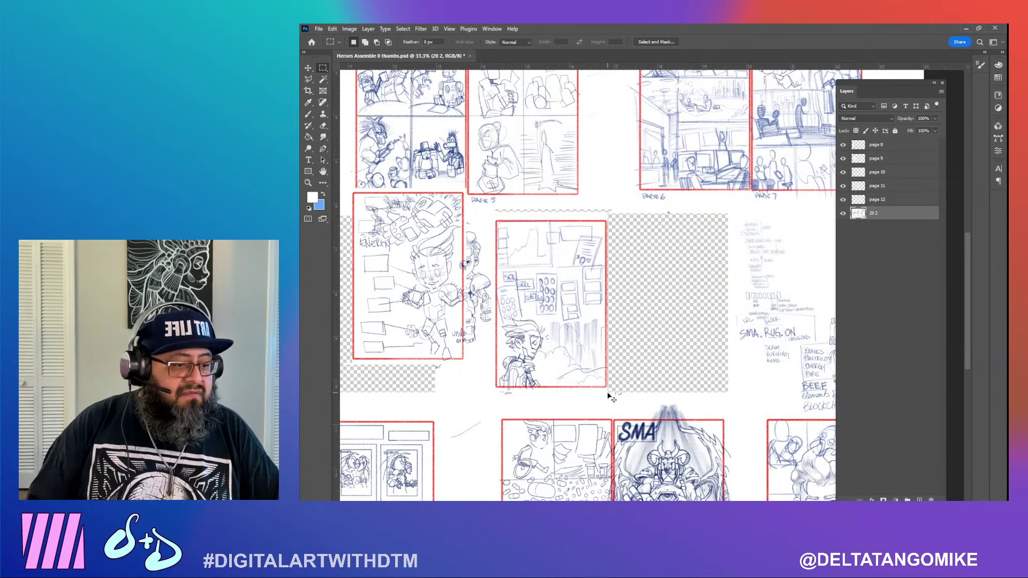
pyautogui.hotkey('ctrl', 'shift', 'alt', 'n')
pyautogui.hotkey('ctrl', 'v')
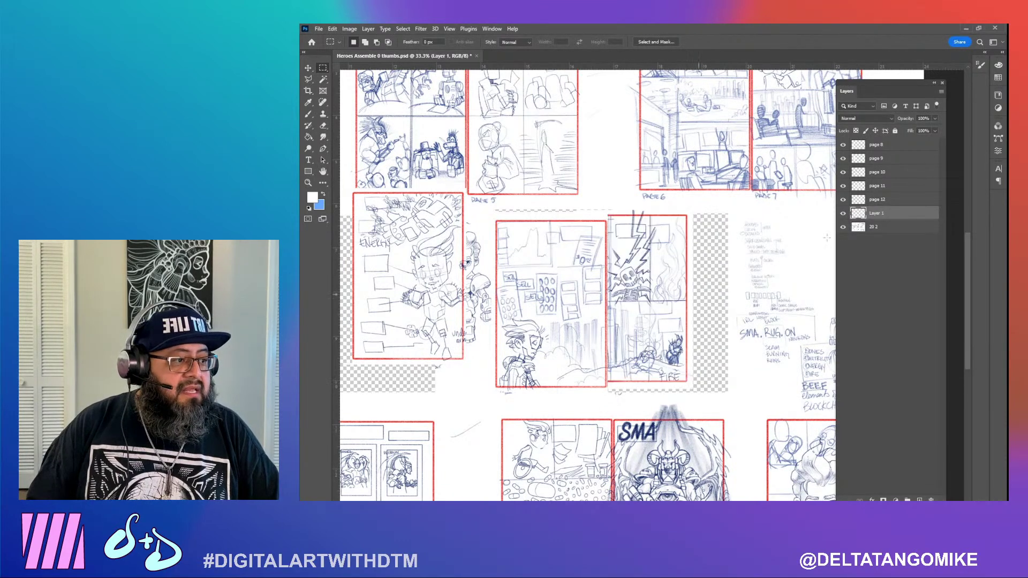
# Rename the pasted thumbnail's layer to page 13 and move the thumbnail back into its gap beside page 12
pyautogui.doubleClick(881, 214)
pyautogui.write('page ')
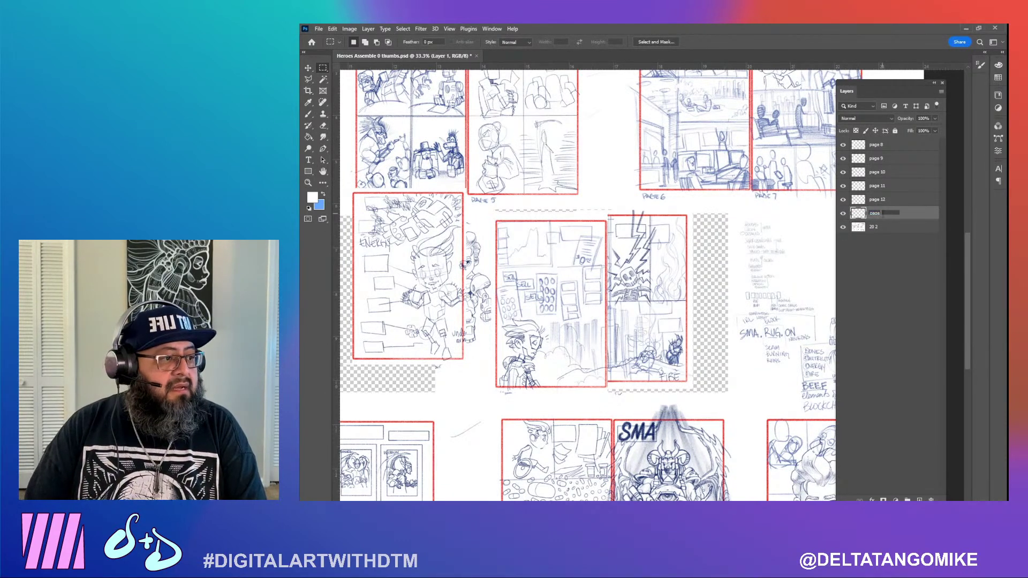
pyautogui.write('1')
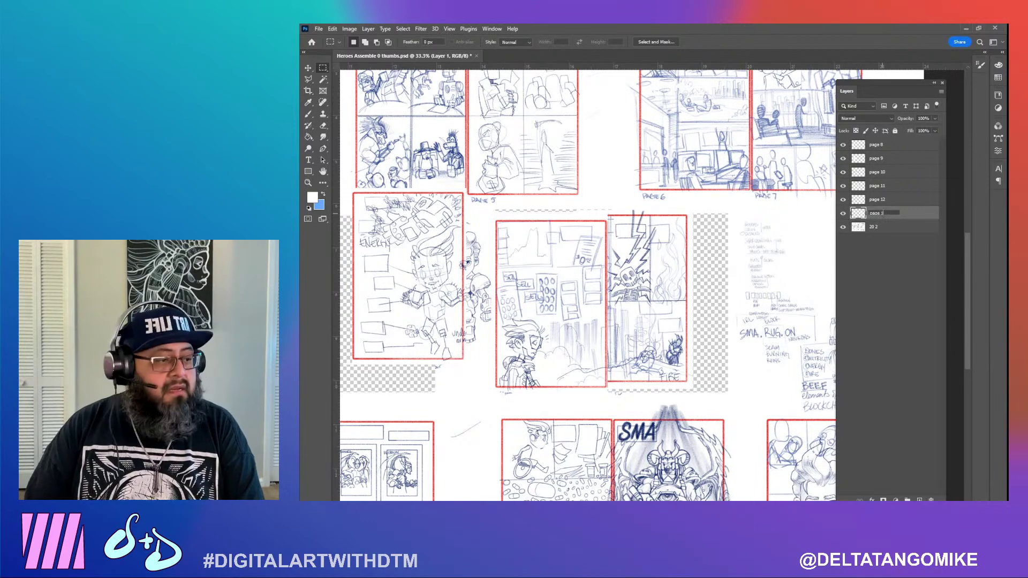
pyautogui.write('3')
pyautogui.press('Return')
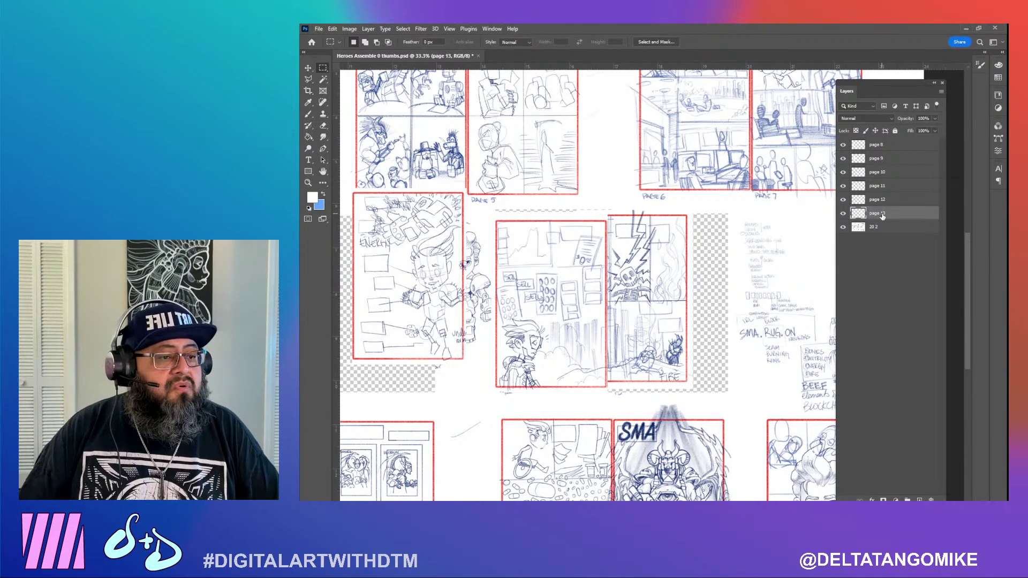
pyautogui.click(309, 67)
pyautogui.moveTo(670, 293); pyautogui.dragTo(684, 296)
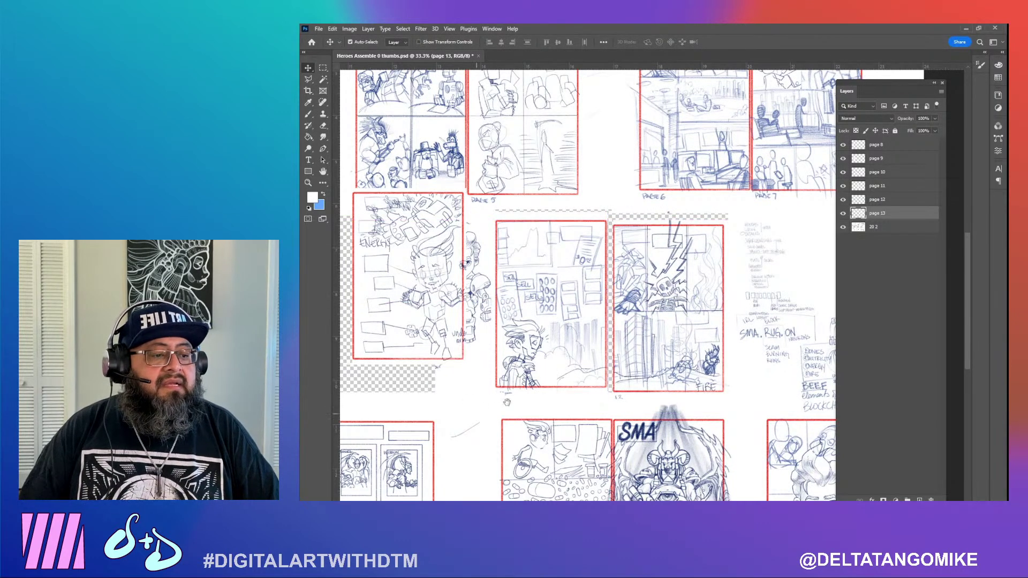
# Marquee-select the page 14 thumbnail in the bottom row, just outside its red border
pyautogui.moveTo(506, 402); pyautogui.dragTo(705, 323)
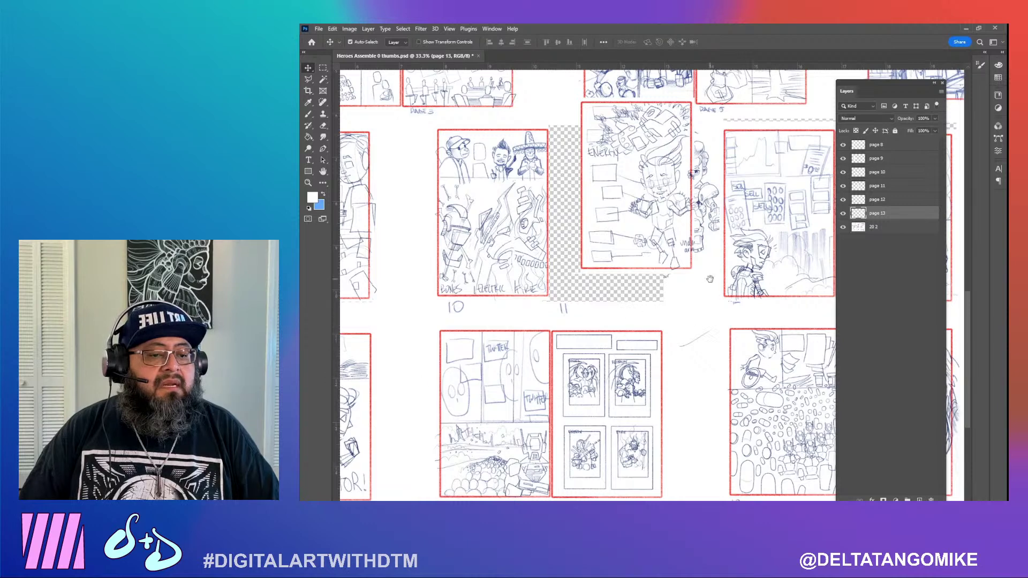
pyautogui.hscroll(-6, 710, 279)
pyautogui.scroll(-2, 710, 279)
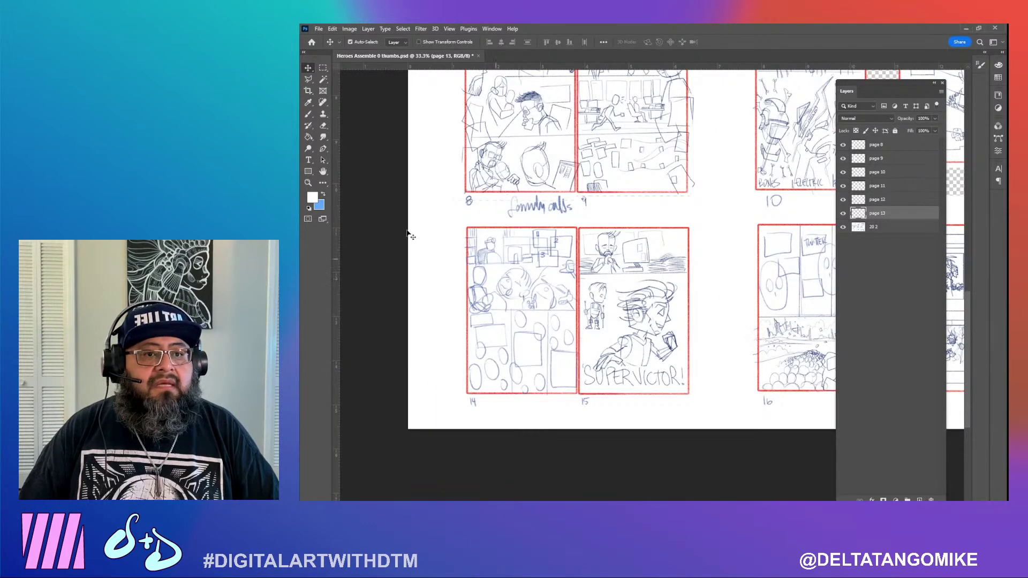
pyautogui.click(322, 68)
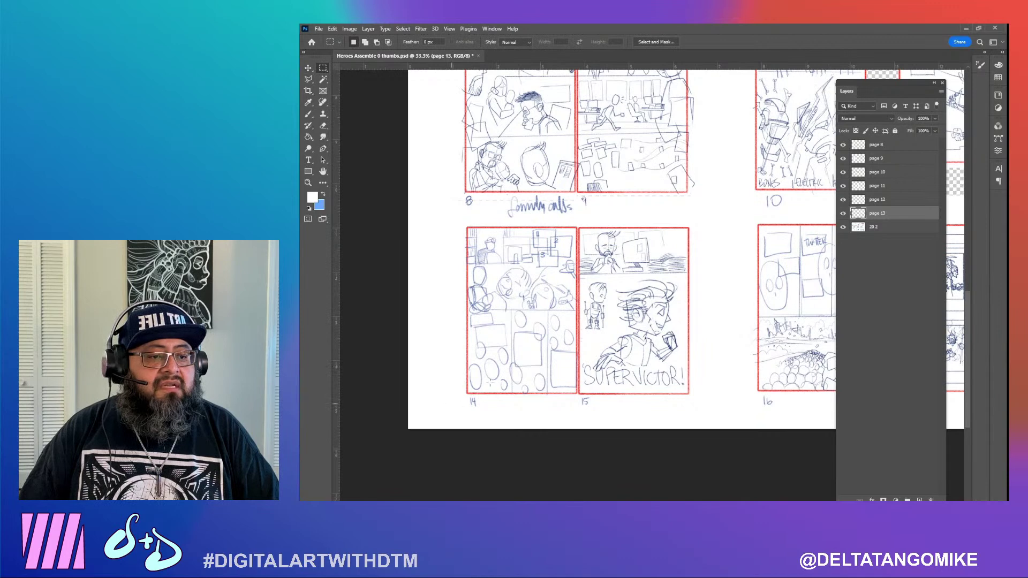
pyautogui.moveTo(455, 402); pyautogui.dragTo(583, 252)
pyautogui.moveTo(578, 224); pyautogui.dragTo(578, 225)
pyautogui.hotkey('ctrl', 'd')
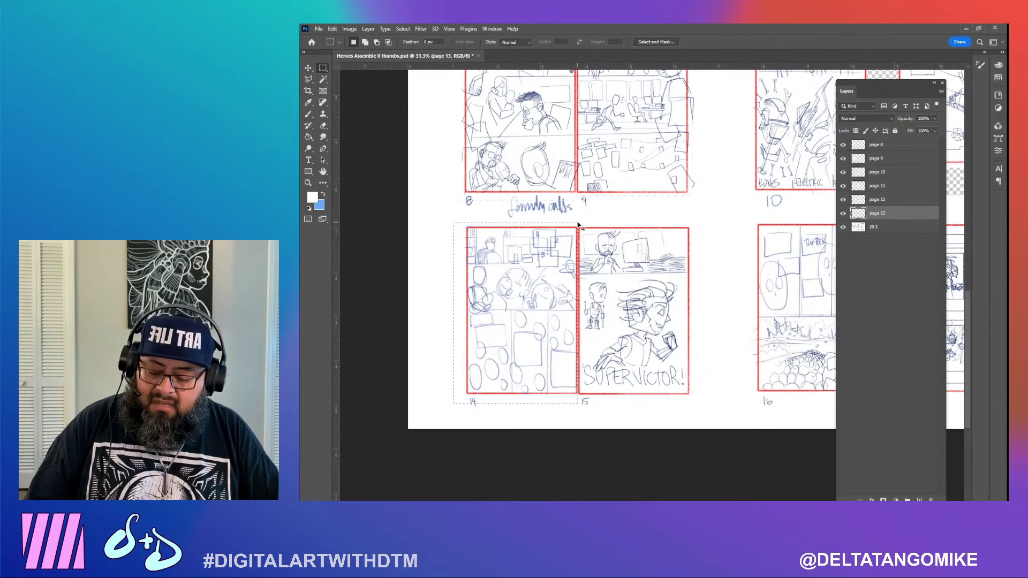
# Cut the selected page 14 thumbnail from the 20 2 layer and paste it as its own layer
pyautogui.hotkey('ctrl', 'x')
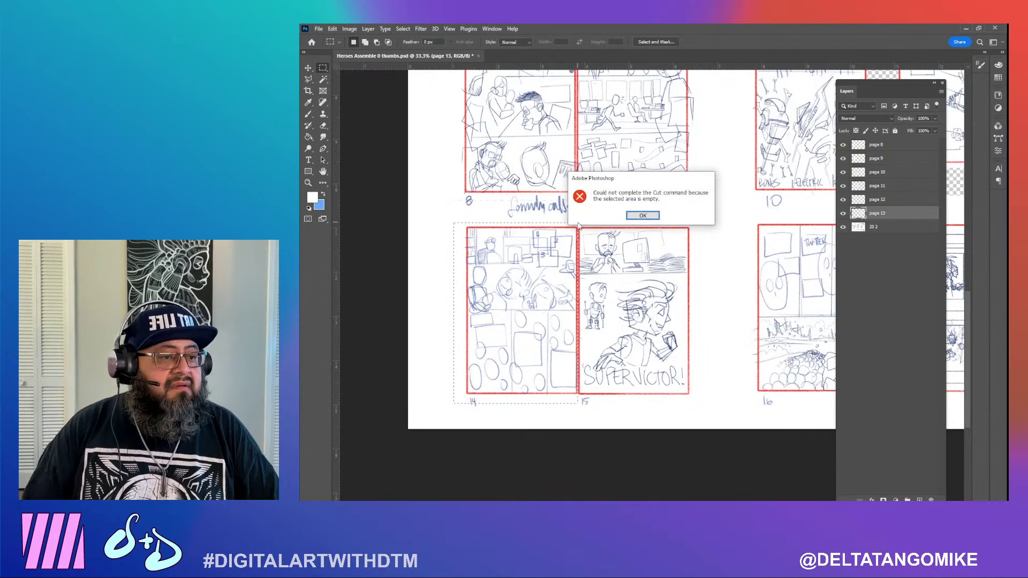
pyautogui.click(644, 216)
pyautogui.click(911, 232)
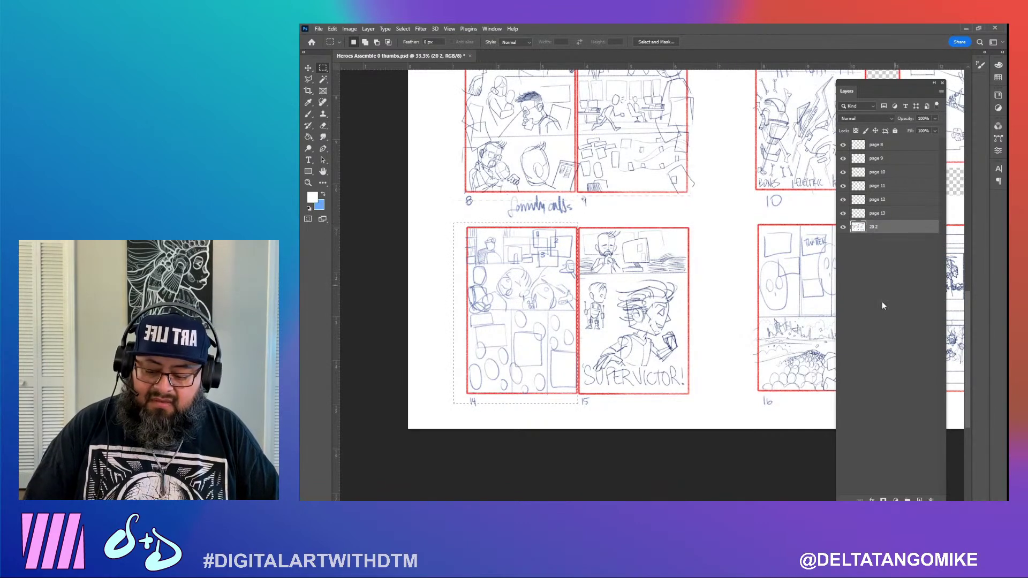
pyautogui.hotkey('ctrl', 'x')
pyautogui.hotkey('ctrl', 'v')
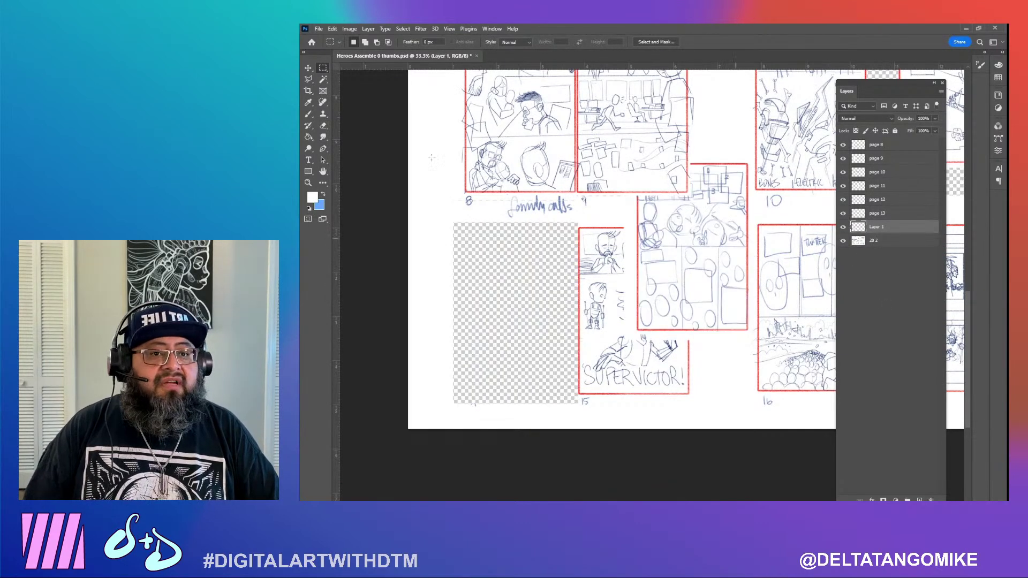
# Move the pasted thumbnail back beside page 15 and rename its layer to page 14
pyautogui.click(308, 69)
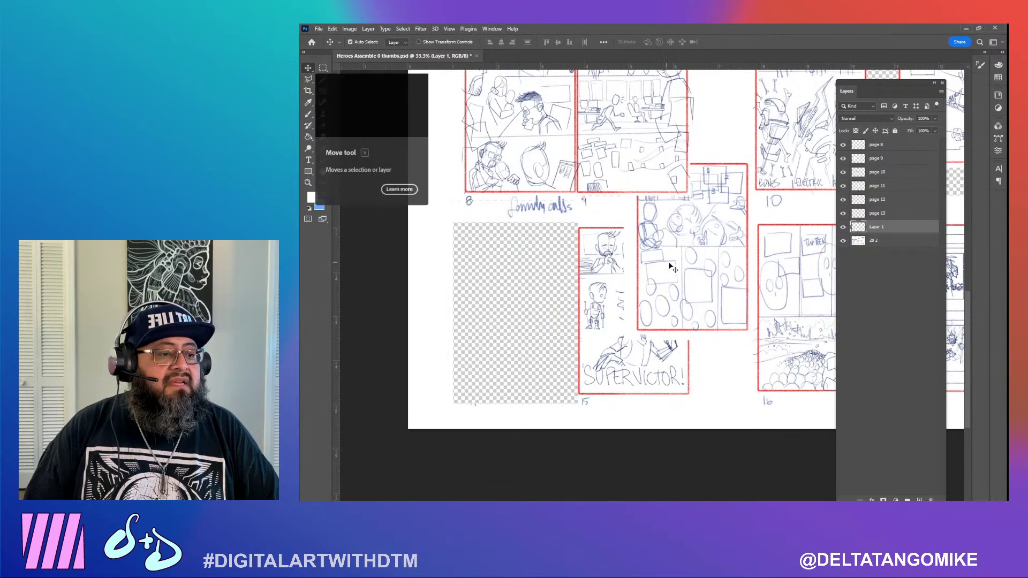
pyautogui.moveTo(665, 312); pyautogui.dragTo(492, 333)
pyautogui.doubleClick(880, 227)
pyautogui.write('page 14')
pyautogui.press('Return')
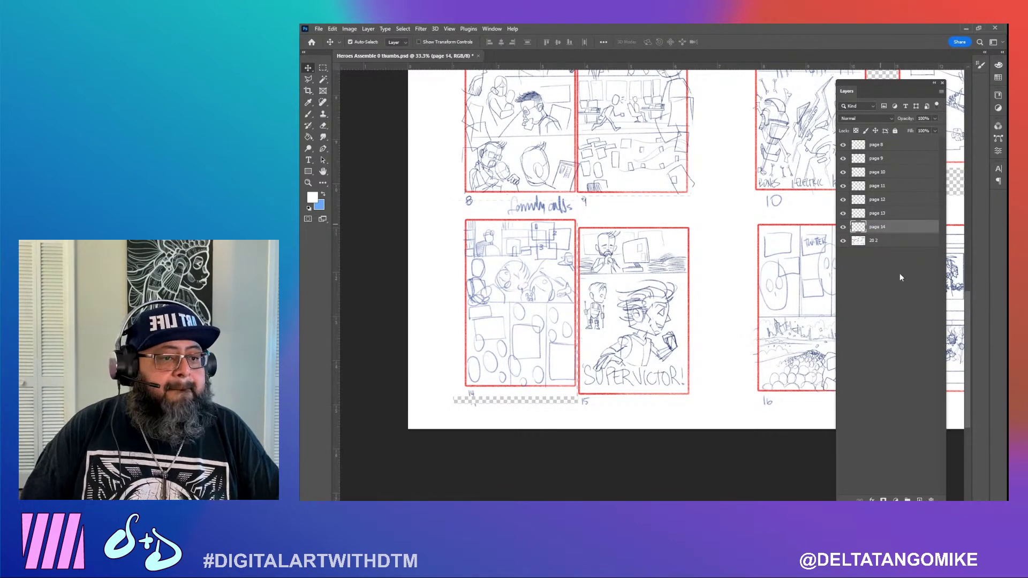
# Marquee-select the page 15 thumbnail, cut it from the 20 2 layer and paste it as its own layer
pyautogui.click(323, 68)
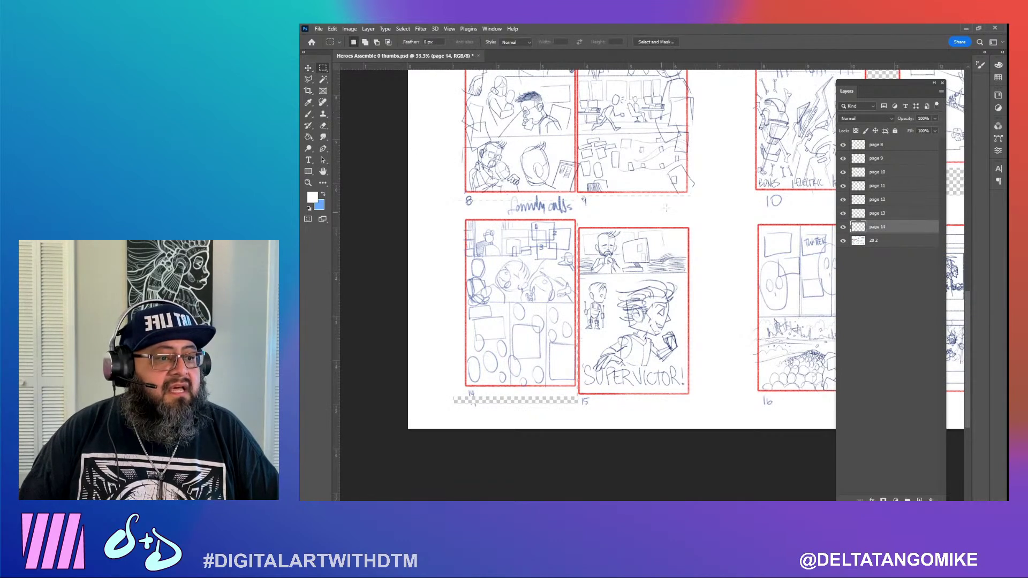
pyautogui.moveTo(699, 218); pyautogui.dragTo(576, 400)
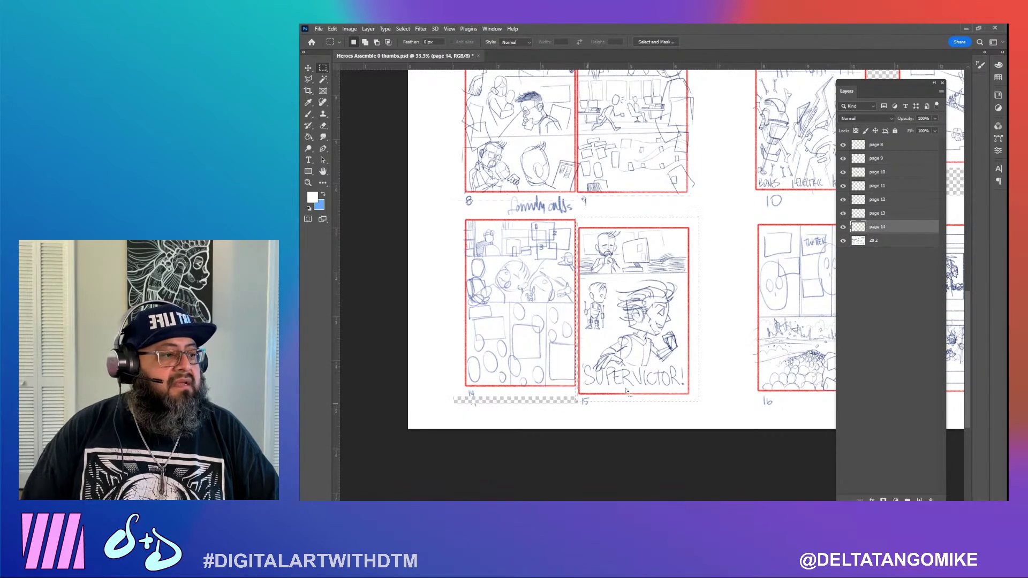
pyautogui.click(878, 241)
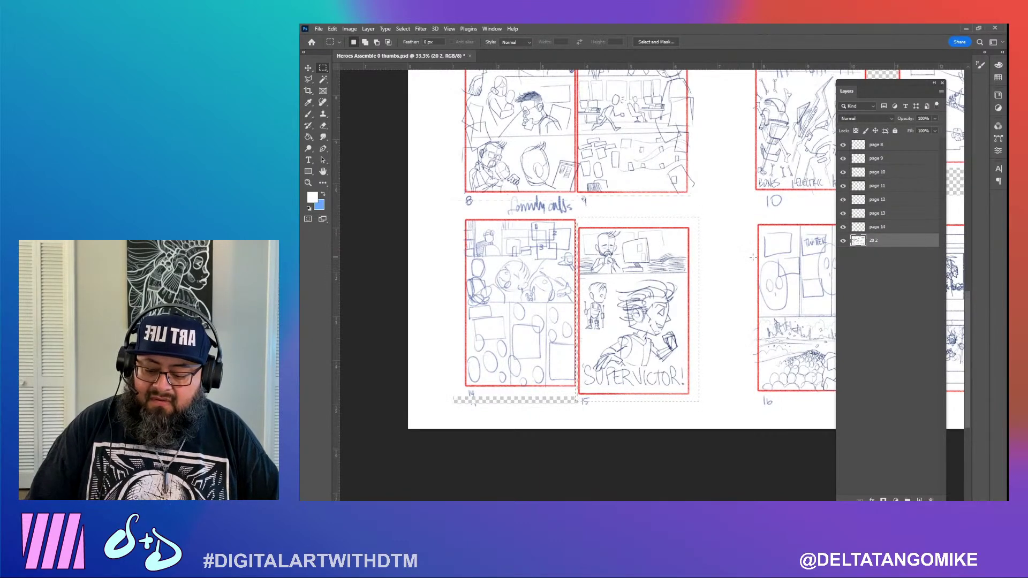
pyautogui.hotkey('ctrl', 'x')
pyautogui.hotkey('ctrl', 'v')
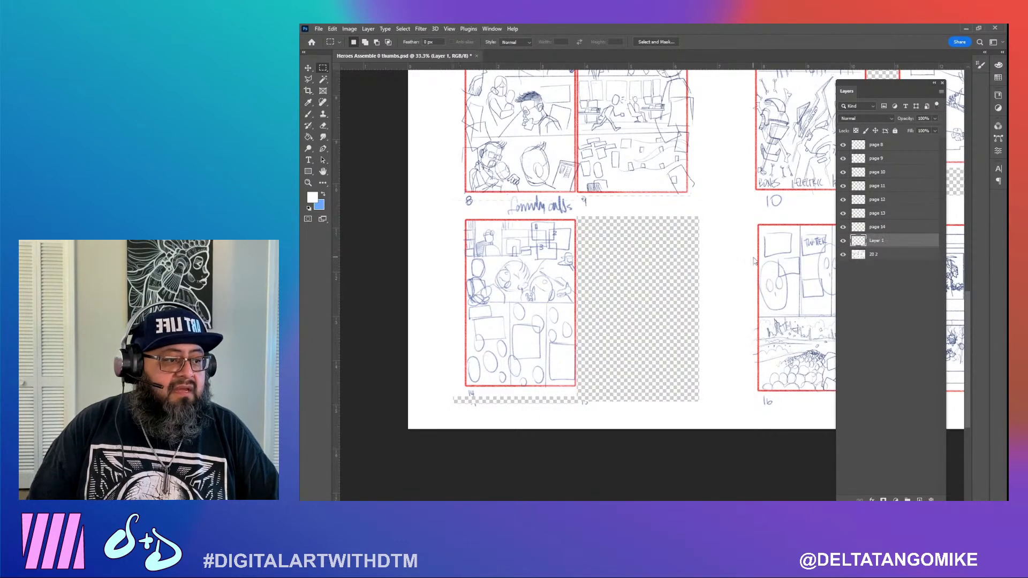
# Rename the pasted thumbnail's layer to page 15 and make the 20 2 layer active again
pyautogui.doubleClick(876, 241)
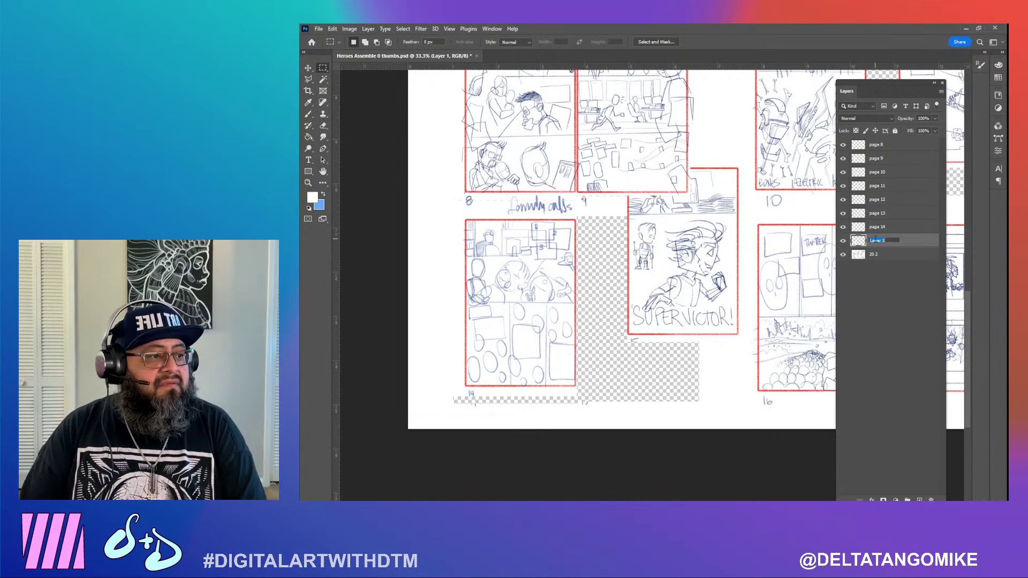
pyautogui.write('coge')
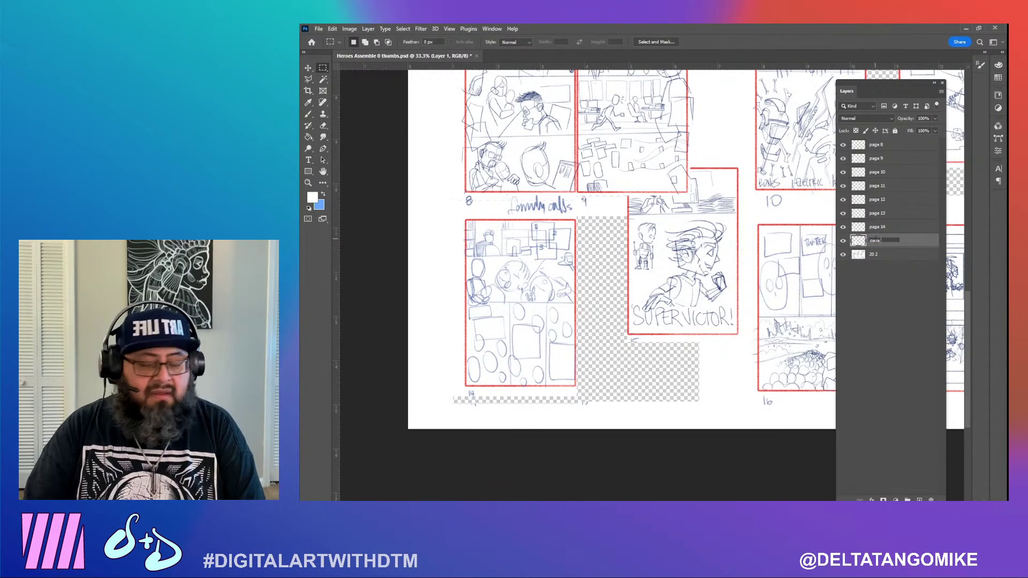
pyautogui.write(' 15')
pyautogui.press('Return')
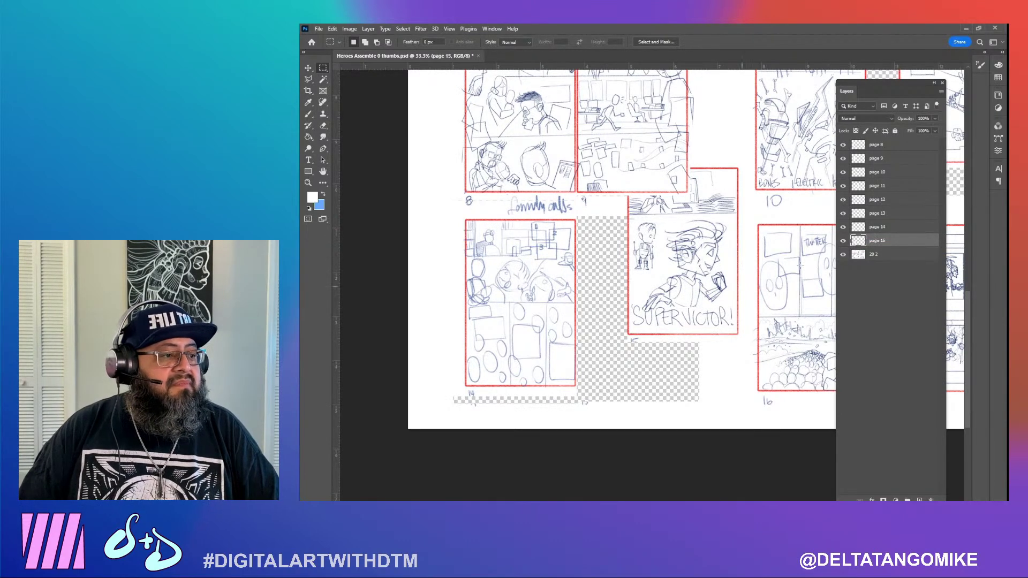
pyautogui.click(879, 256)
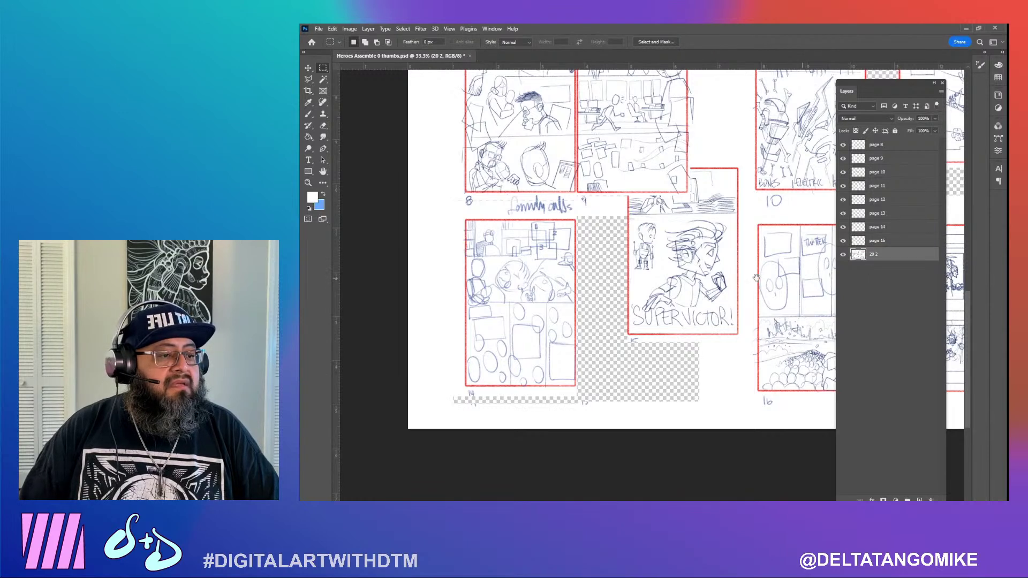
# Marquee-select the page 16 thumbnail, cut it from the 20 2 layer and paste it as its own layer
pyautogui.moveTo(763, 278); pyautogui.dragTo(609, 275)
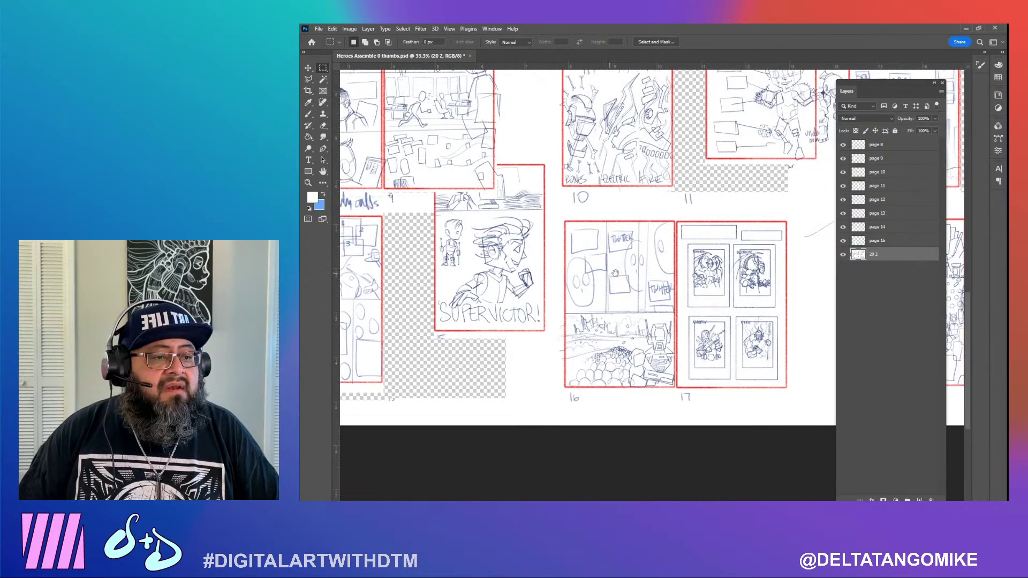
pyautogui.moveTo(561, 212); pyautogui.dragTo(675, 399)
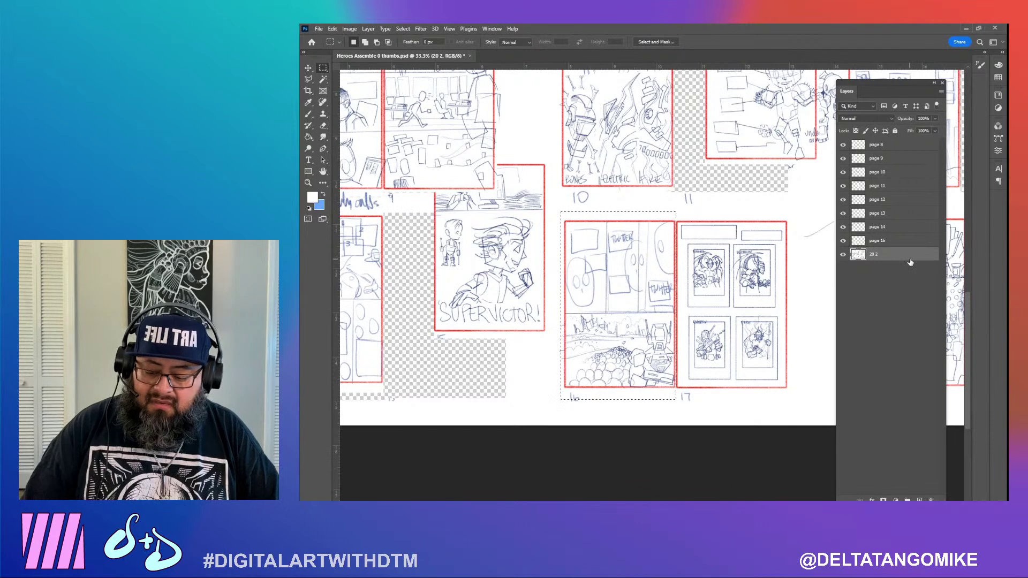
pyautogui.hotkey('ctrl', 'x')
pyautogui.hotkey('ctrl', 'v')
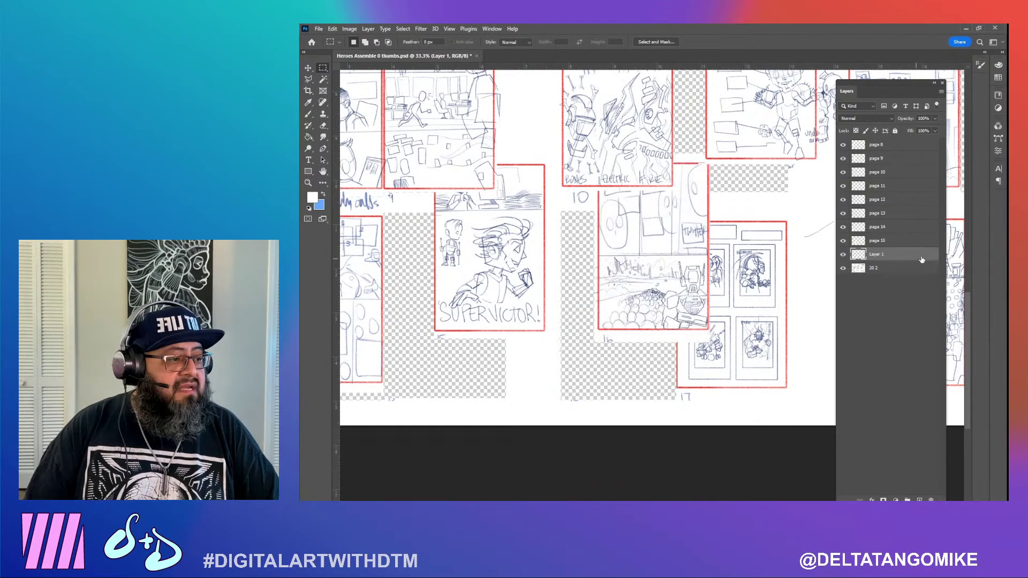
# Rename the pasted thumbnail's layer to page 16
pyautogui.doubleClick(876, 255)
pyautogui.write('page 16')
pyautogui.press('Return')
# Marquee-select the page 17 thumbnail, cut it from the 20 2 layer and paste it as its own layer
pyautogui.click(848, 269)
pyautogui.moveTo(791, 220); pyautogui.dragTo(673, 395)
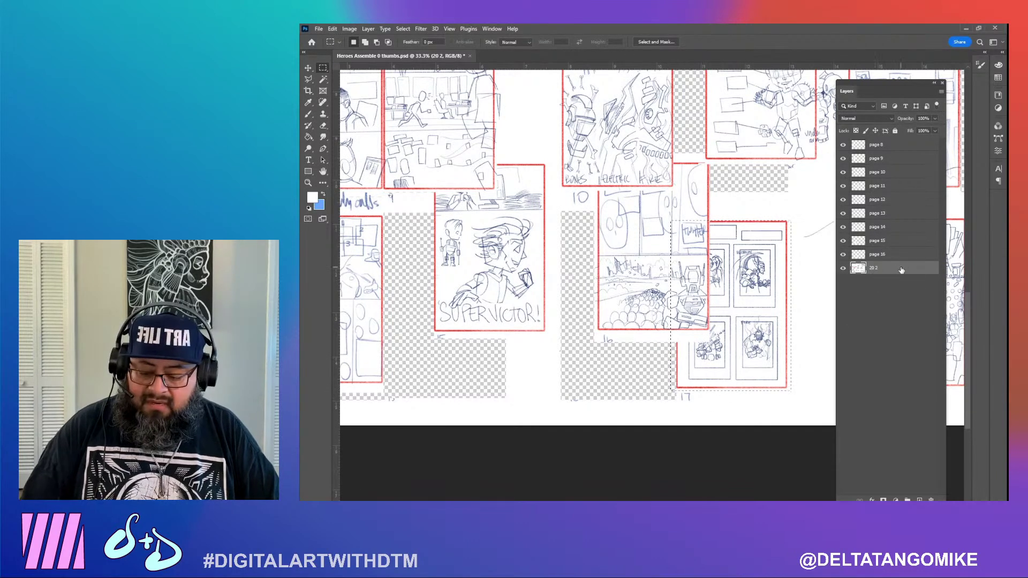
pyautogui.hotkey('ctrl', 'x')
pyautogui.hotkey('ctrl', 'shift', 'alt', 'n')
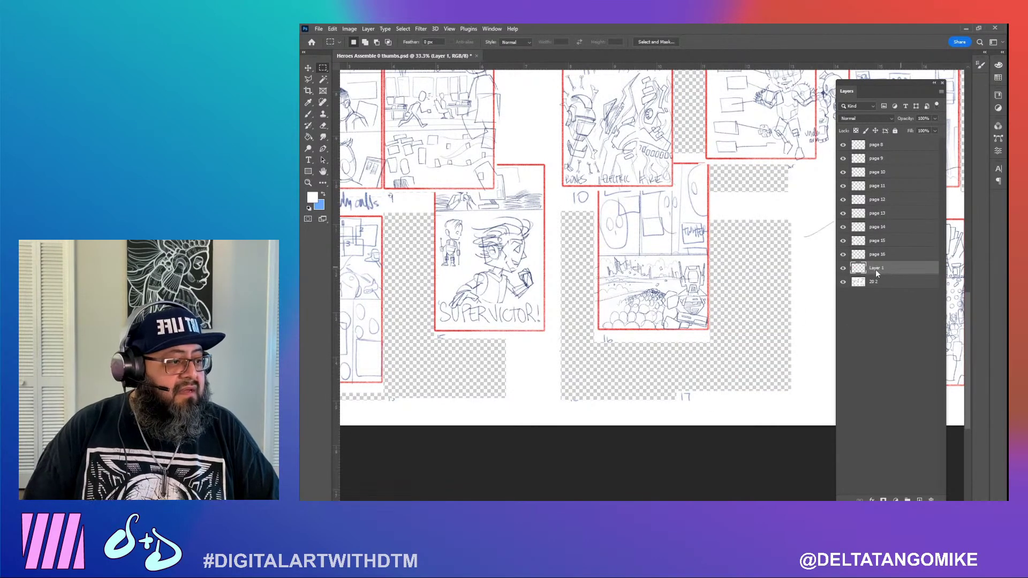
# Rename the pasted thumbnail's layer to page 17 and toggle its visibility off and on to check it
pyautogui.doubleClick(876, 268)
pyautogui.write('page')
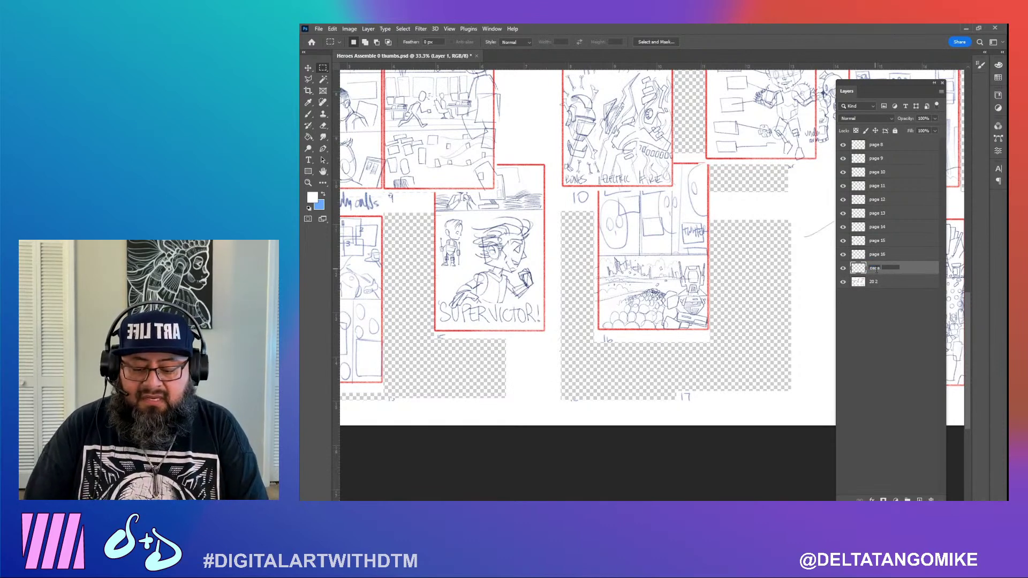
pyautogui.write(' 17')
pyautogui.press('Return')
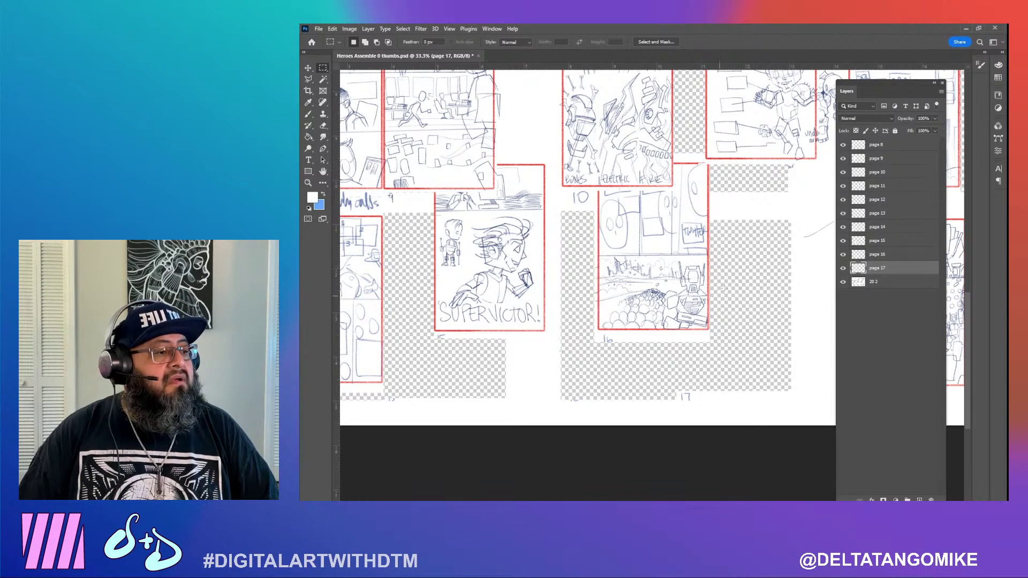
pyautogui.click(844, 268)
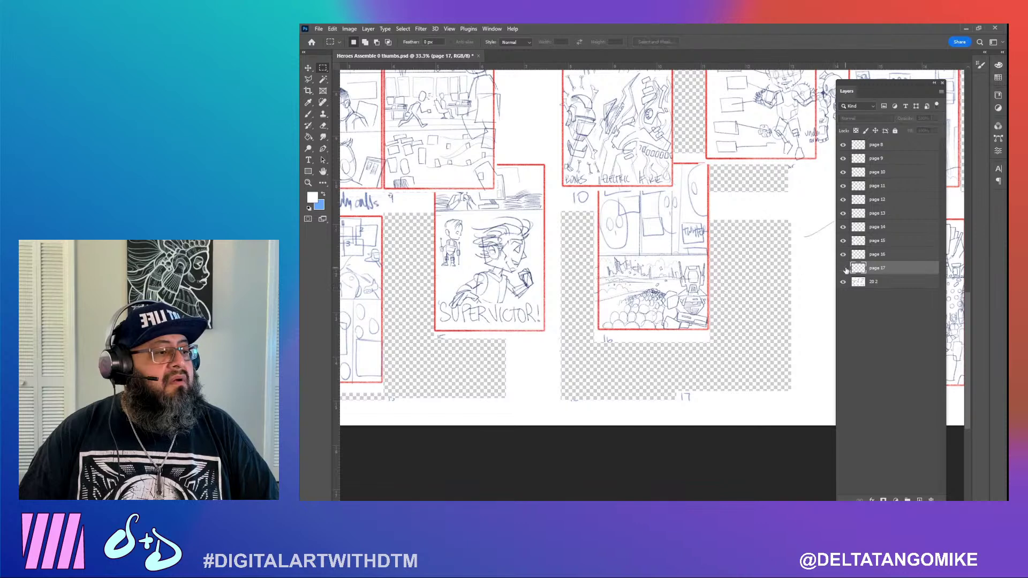
pyautogui.click(844, 269)
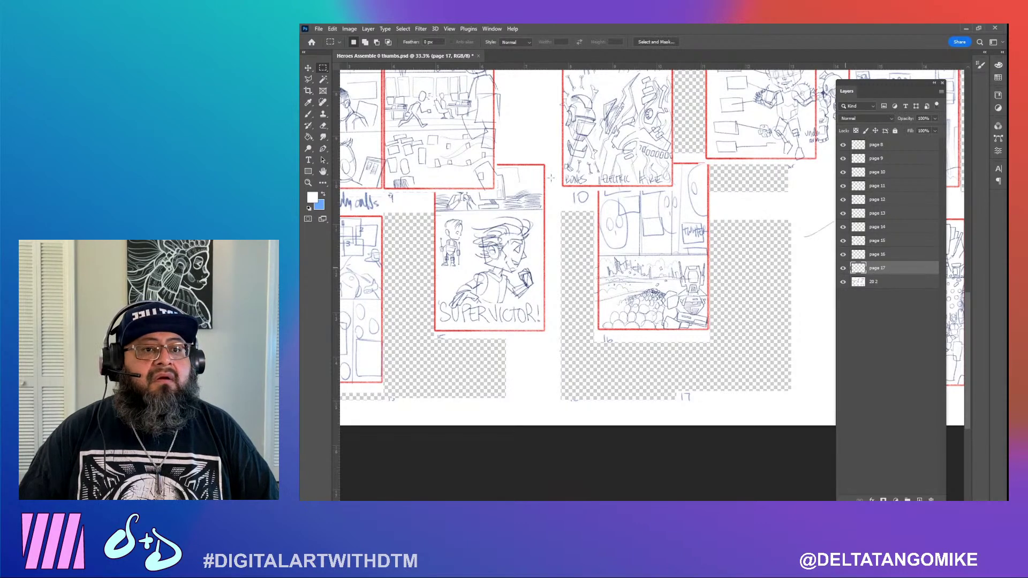
# Locate the page 17 thumbnail with transform controls and move it out from behind page 16 toward its original place
pyautogui.press('v')
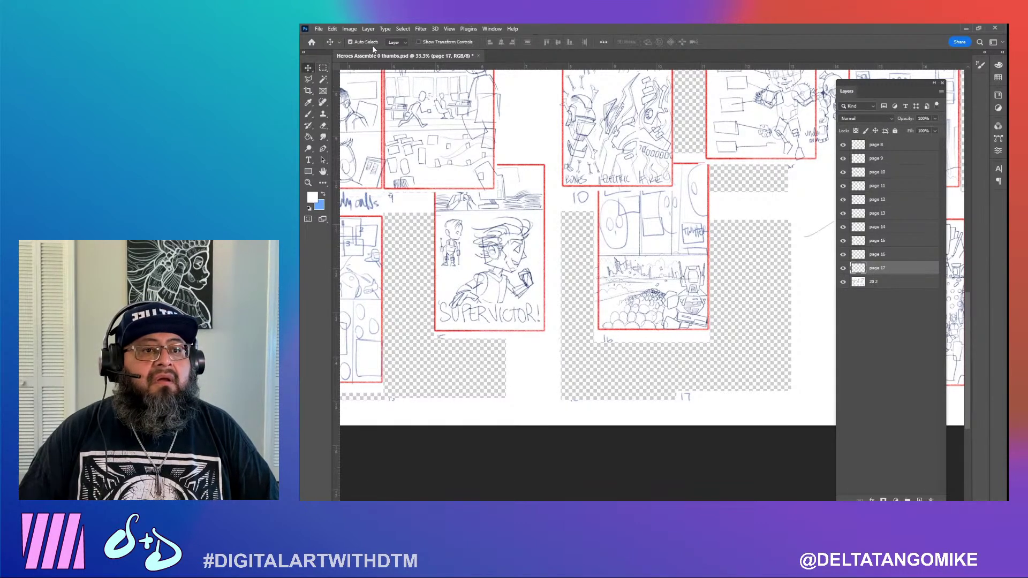
pyautogui.click(453, 41)
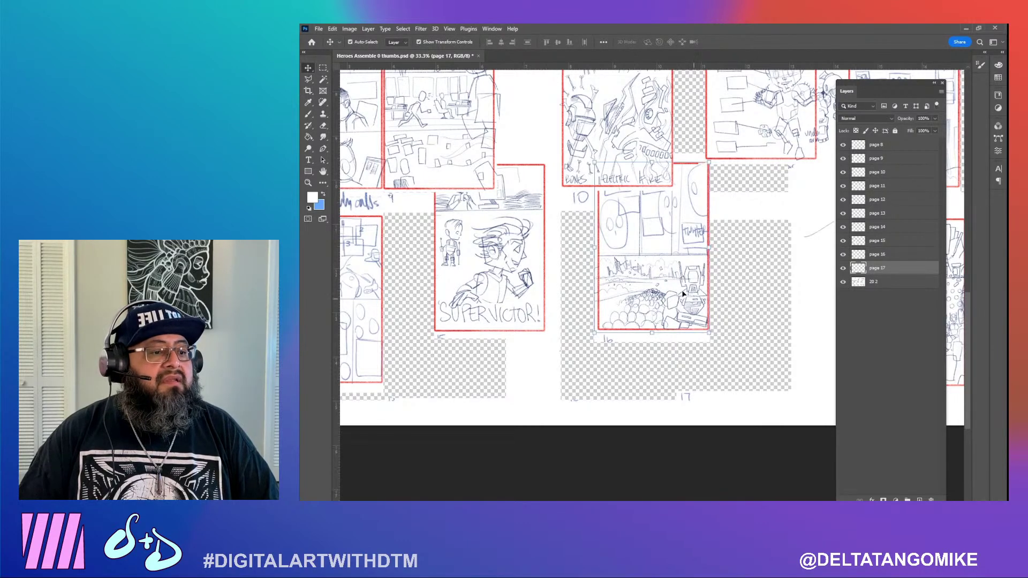
pyautogui.click(721, 323)
pyautogui.moveTo(721, 322)
pyautogui.mouseDown()
pyautogui.moveTo(750, 303)
pyautogui.moveTo(692, 303)
pyautogui.moveTo(690, 280)
pyautogui.moveTo(760, 330)
pyautogui.moveTo(546, 321)
pyautogui.moveTo(504, 301)
pyautogui.moveTo(472, 303)
pyautogui.mouseUp()
pyautogui.click(453, 42)
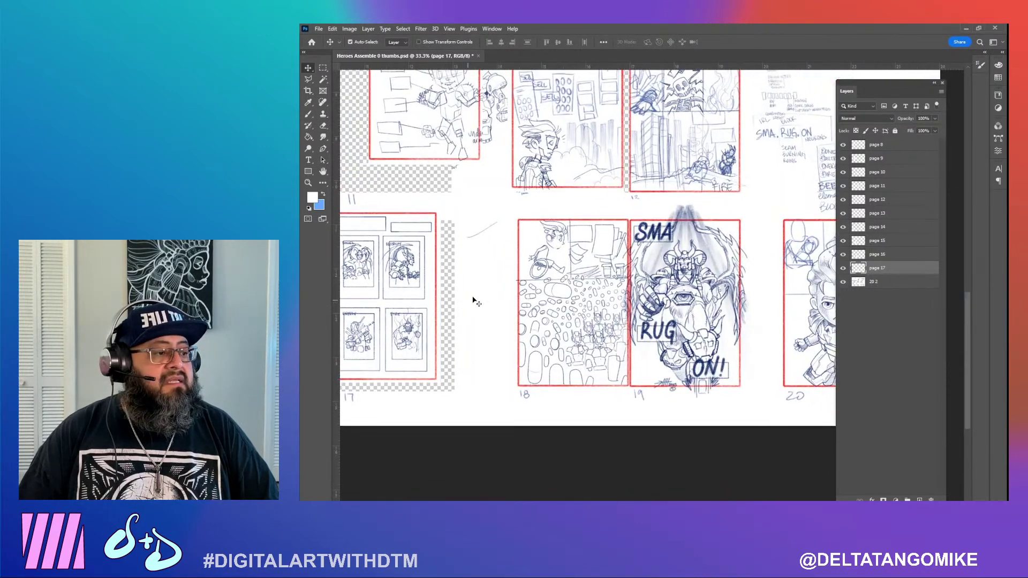
# Marquee-select the page 18 thumbnail, cut it from the 20 2 layer and paste it as its own layer
pyautogui.click(899, 283)
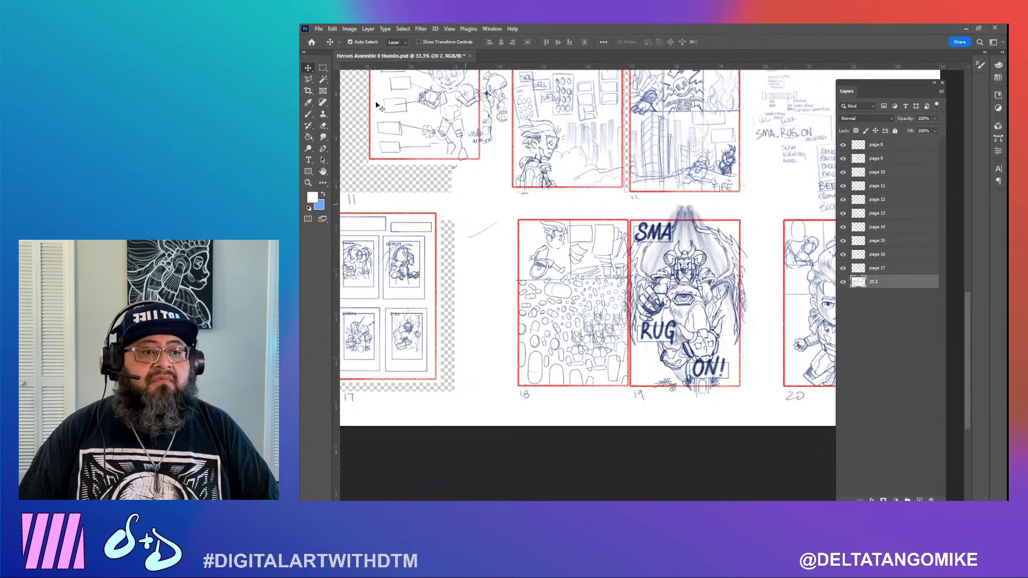
pyautogui.click(322, 68)
pyautogui.moveTo(501, 205); pyautogui.dragTo(630, 399)
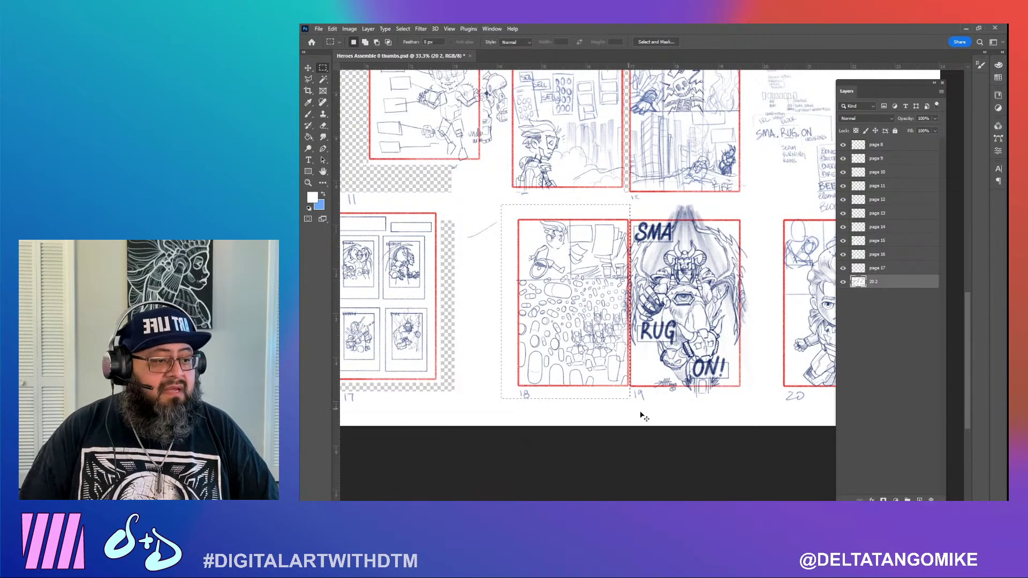
pyautogui.hotkey('ctrl', 'x')
pyautogui.hotkey('ctrl', 'v')
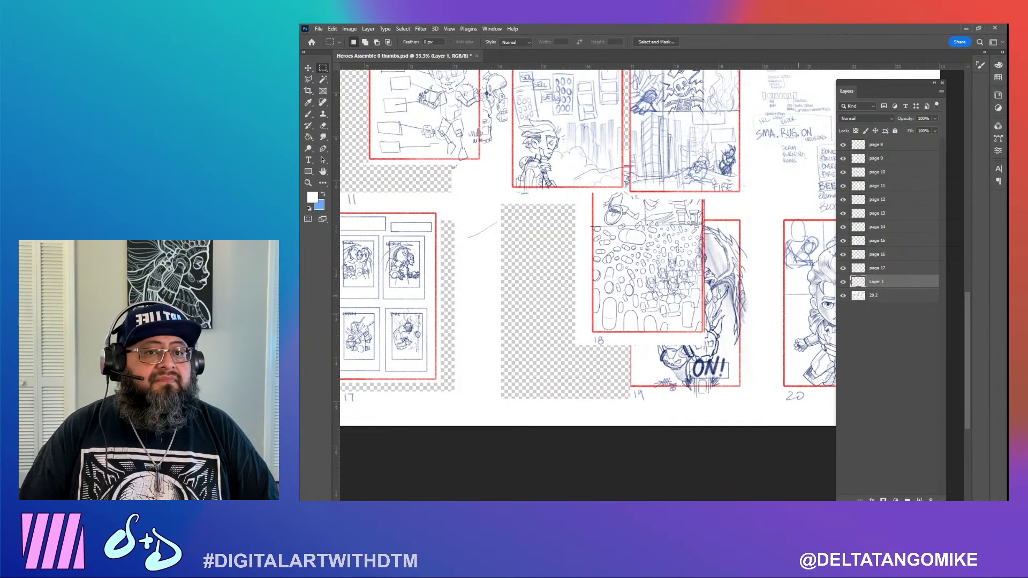
# Rename the pasted thumbnail's layer to page 18 and move the thumbnail back beside page 19
pyautogui.click(308, 67)
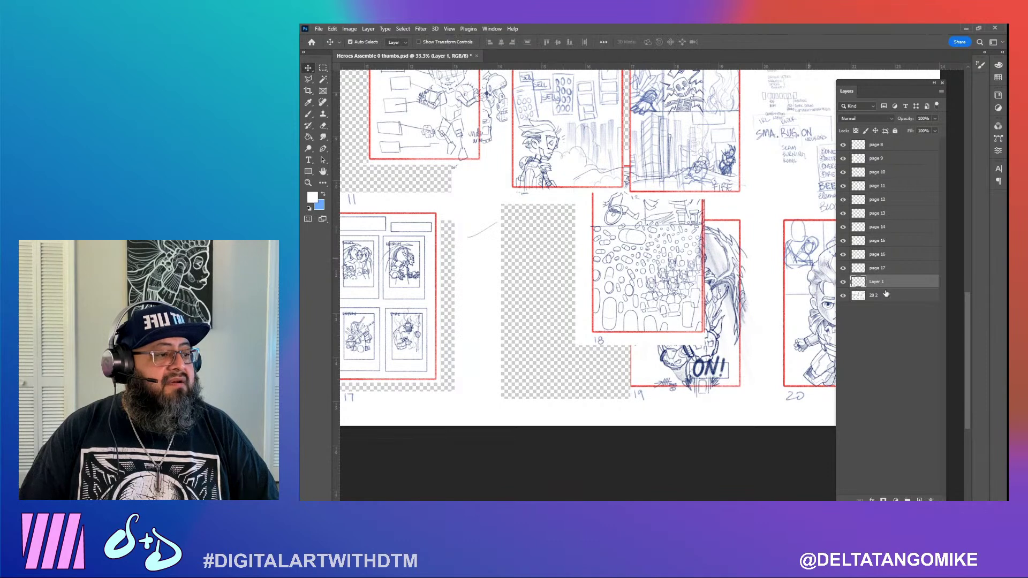
pyautogui.doubleClick(877, 282)
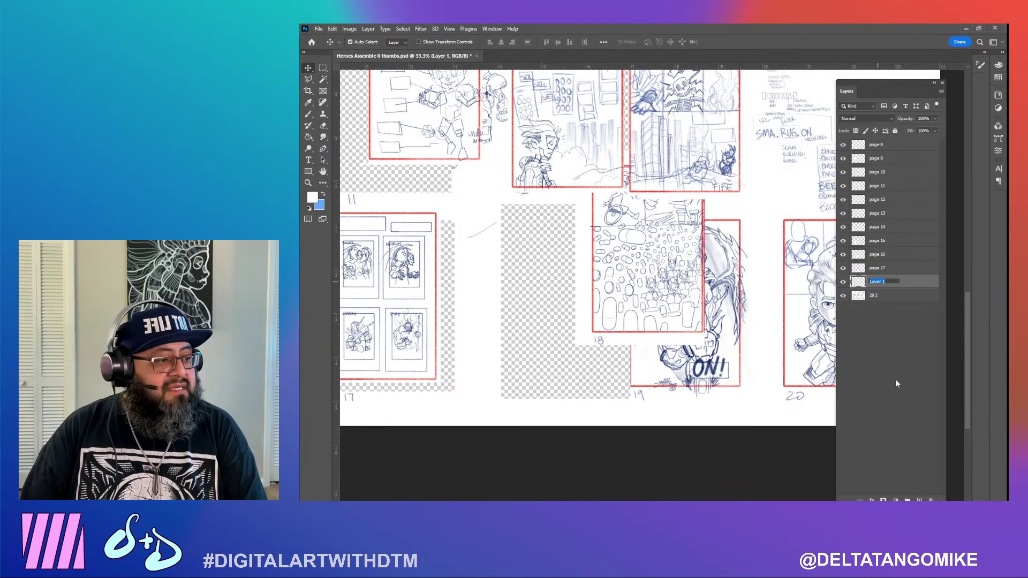
pyautogui.write('page 1')
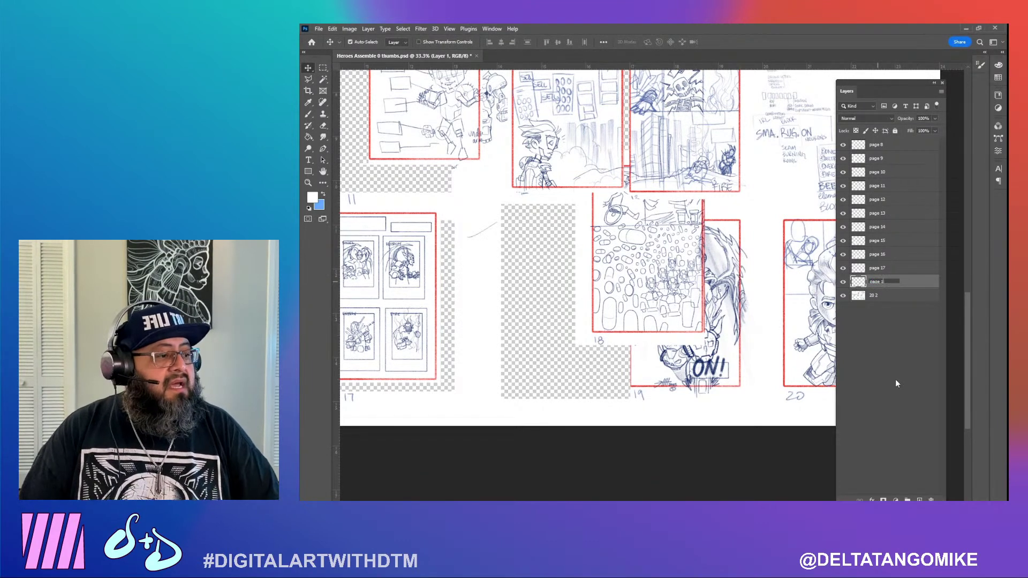
pyautogui.write('8')
pyautogui.press('Return')
pyautogui.moveTo(673, 268); pyautogui.dragTo(586, 309)
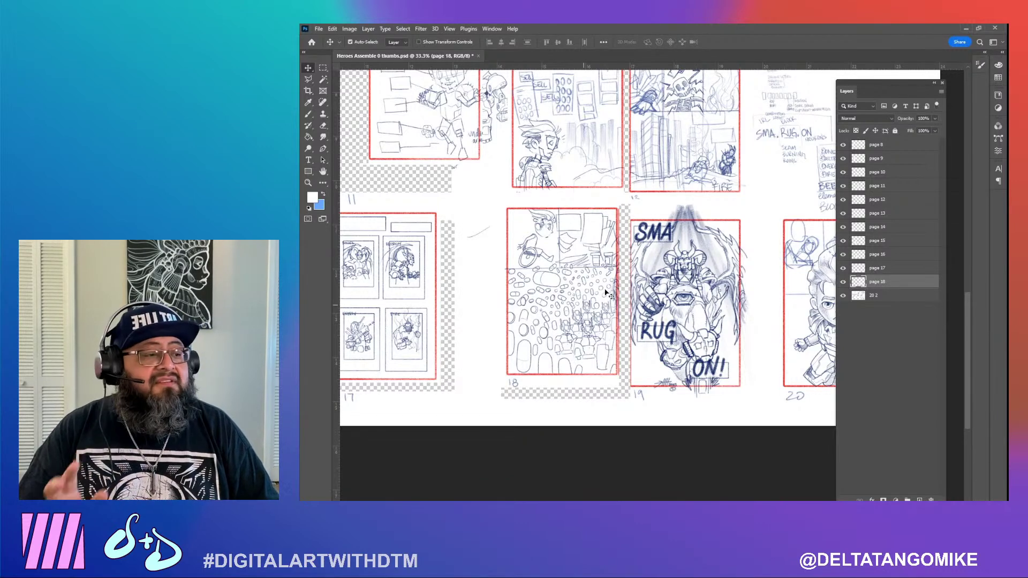
# Marquee-select the page 19 thumbnail, cut it from the 20 2 layer and paste it as its own layer
pyautogui.click(893, 298)
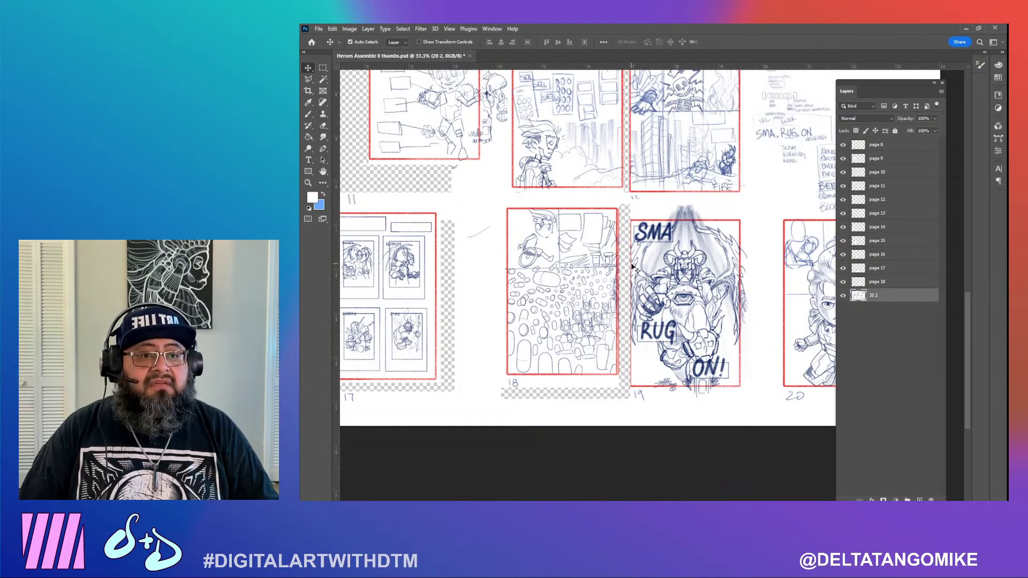
pyautogui.click(323, 68)
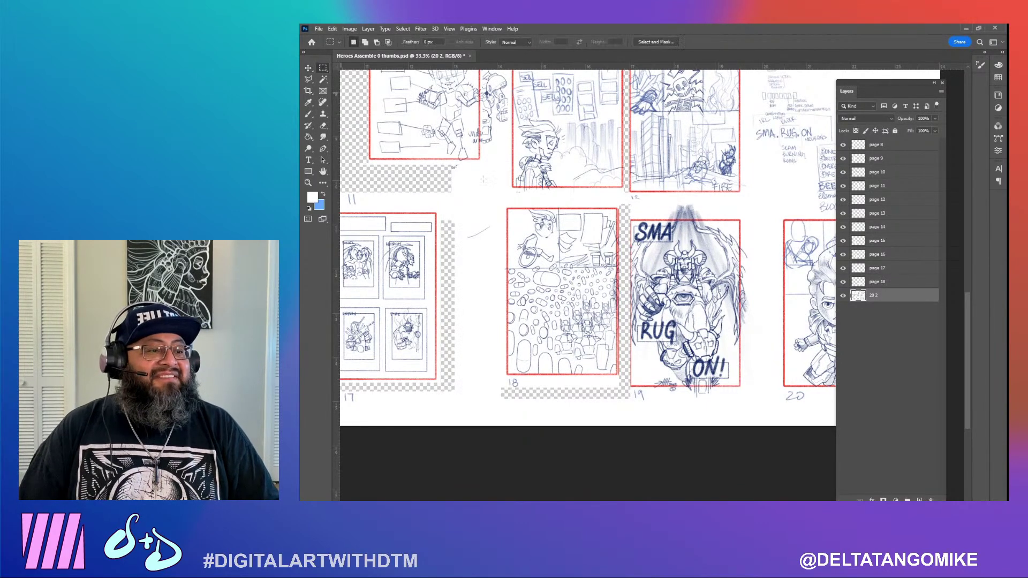
pyautogui.moveTo(624, 209); pyautogui.dragTo(744, 399)
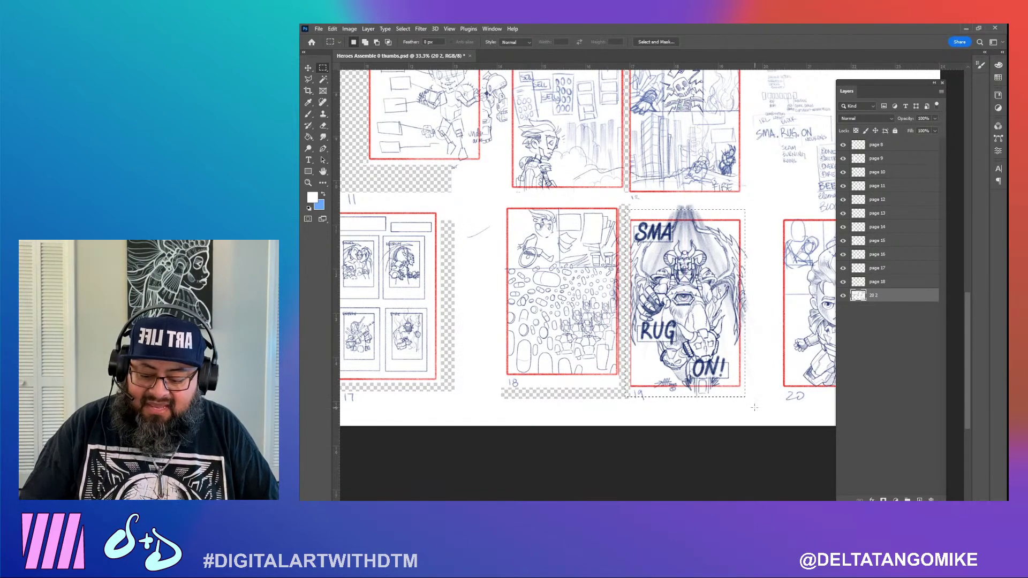
pyautogui.press('Delete')
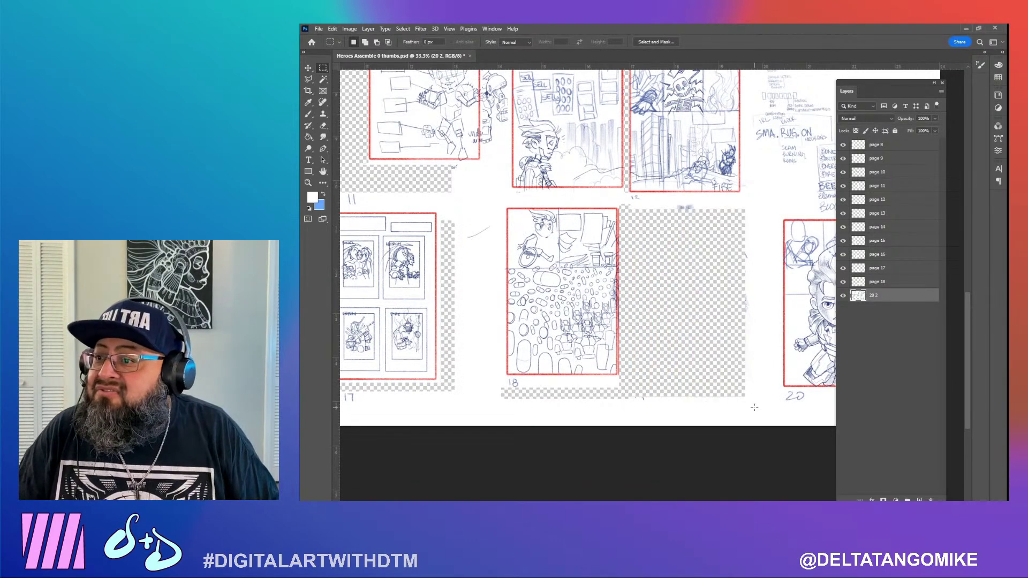
pyautogui.hotkey('ctrl', 'v')
# Rename the pasted thumbnail's layer to page 19
pyautogui.moveTo(788, 320); pyautogui.dragTo(652, 313)
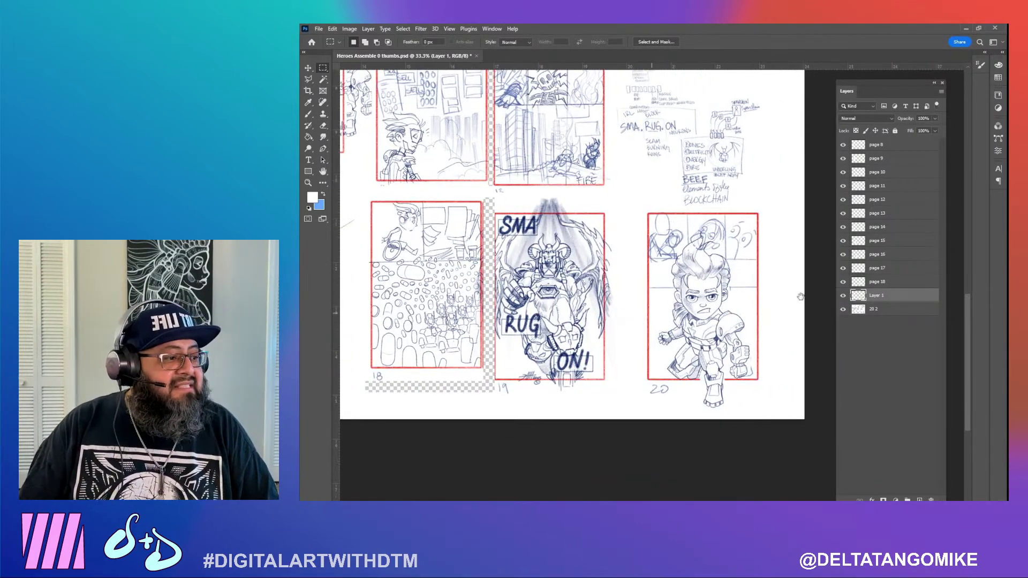
pyautogui.doubleClick(876, 296)
pyautogui.write('pag')
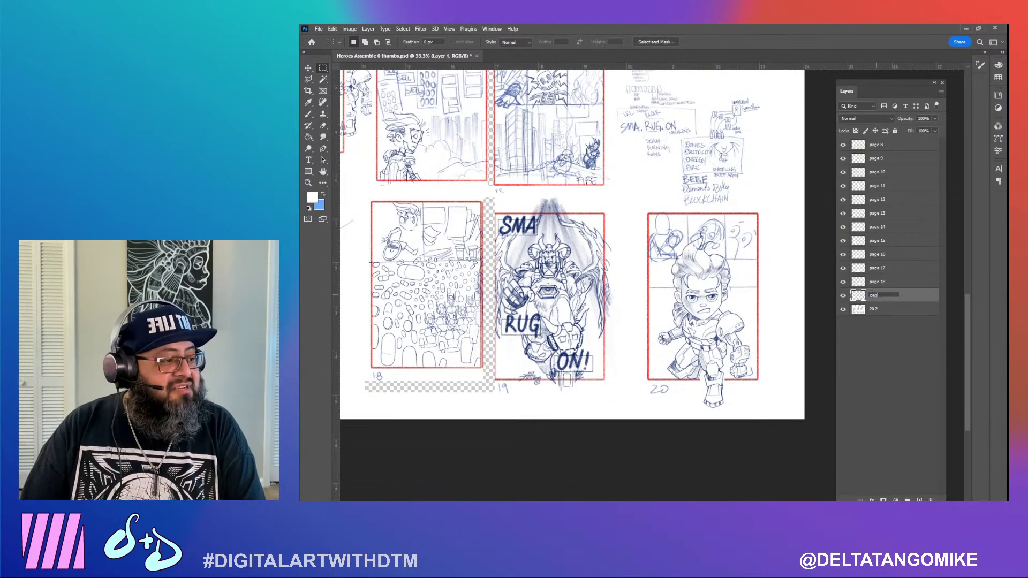
pyautogui.write('e 19')
pyautogui.press('Return')
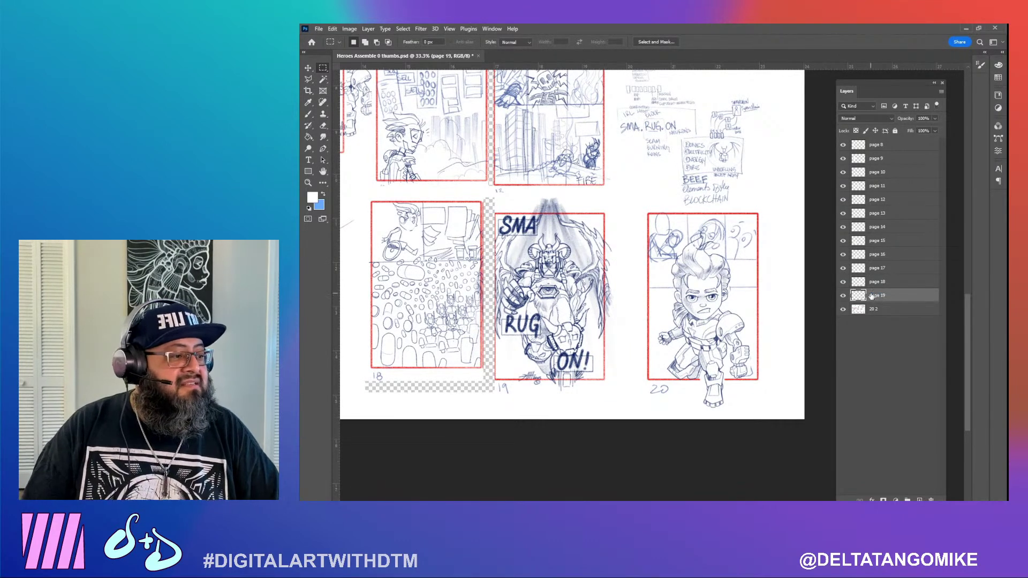
# Marquee-select the page 20 thumbnail, cut it from the 20 2 layer and paste it as its own layer
pyautogui.click(903, 309)
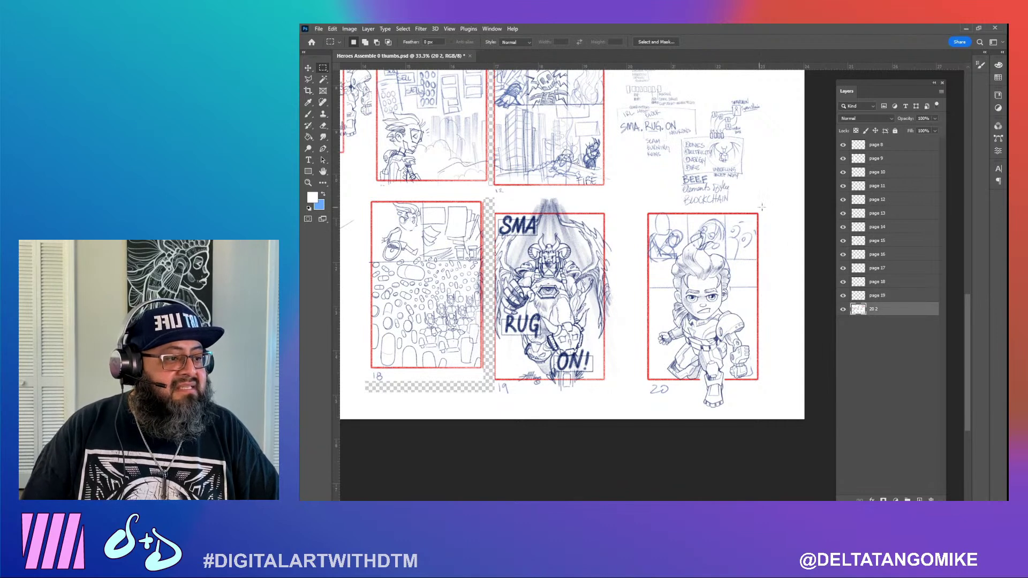
pyautogui.moveTo(763, 208); pyautogui.dragTo(639, 410)
pyautogui.click(638, 409)
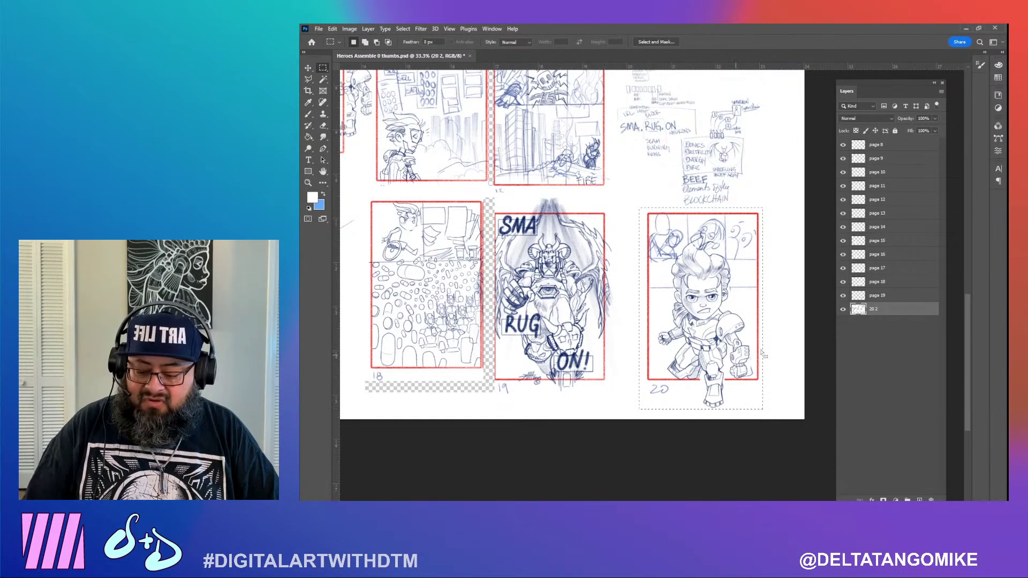
pyautogui.hotkey('ctrl', 'x')
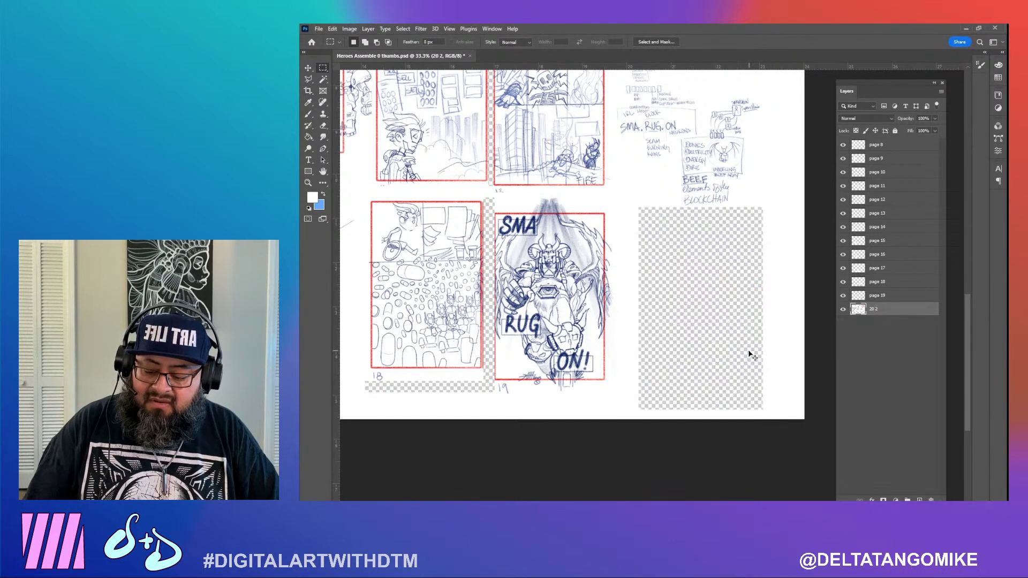
pyautogui.hotkey('ctrl', 'v')
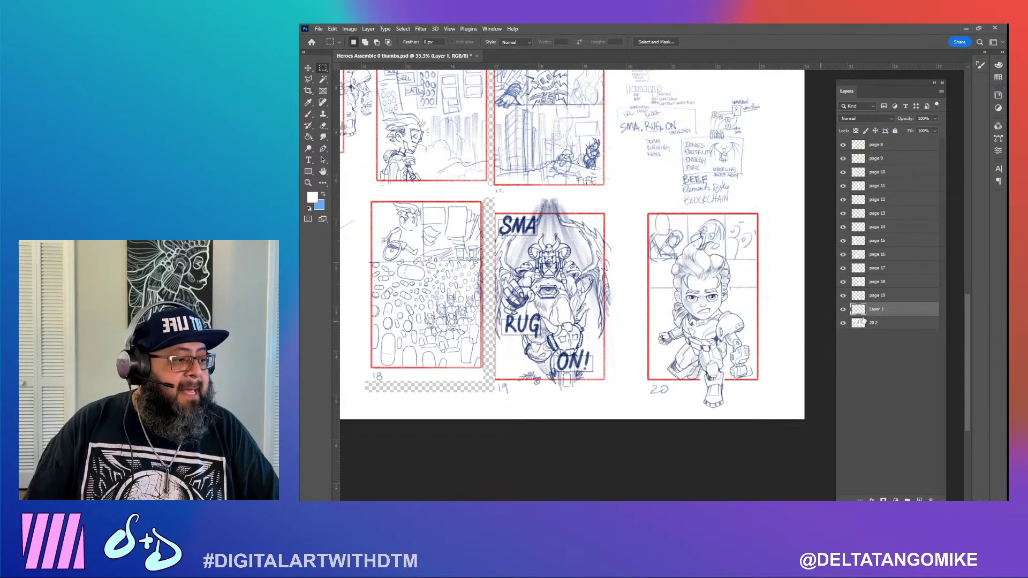
# Rename the pasted thumbnail's layer to page 20
pyautogui.doubleClick(876, 309)
pyautogui.write('page 20')
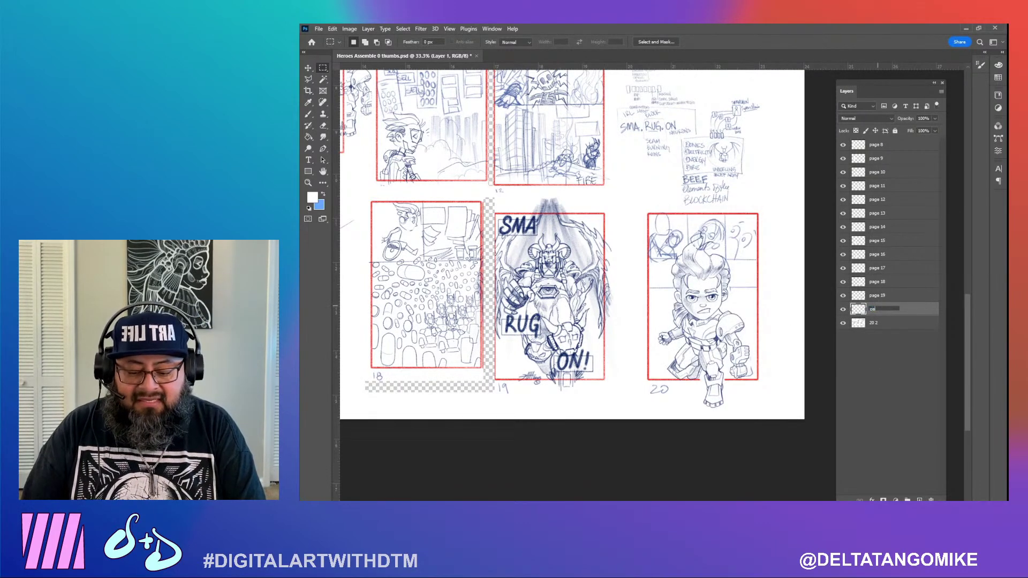
pyautogui.press('Return')
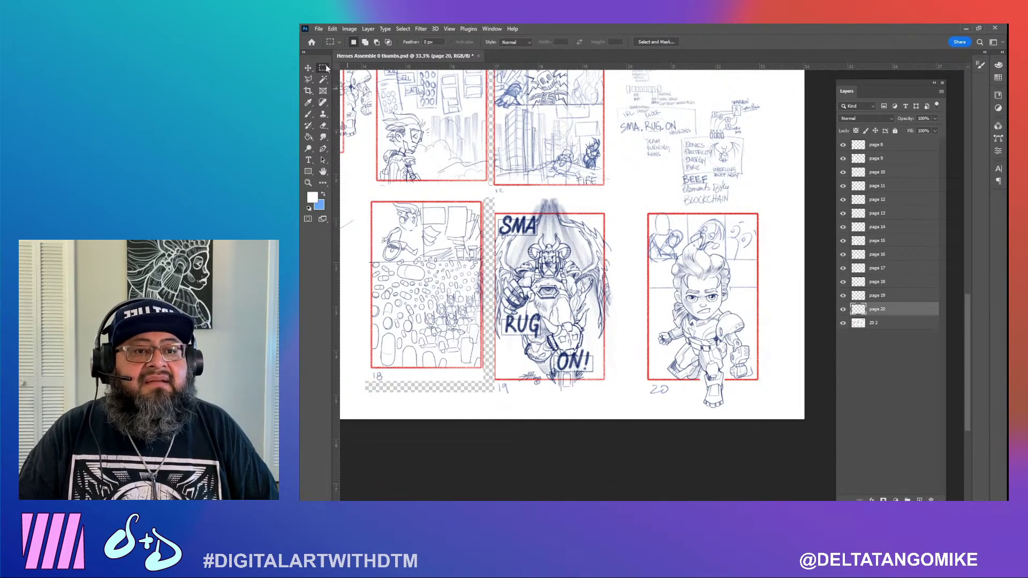
pyautogui.hotkey('ctrl', '-')
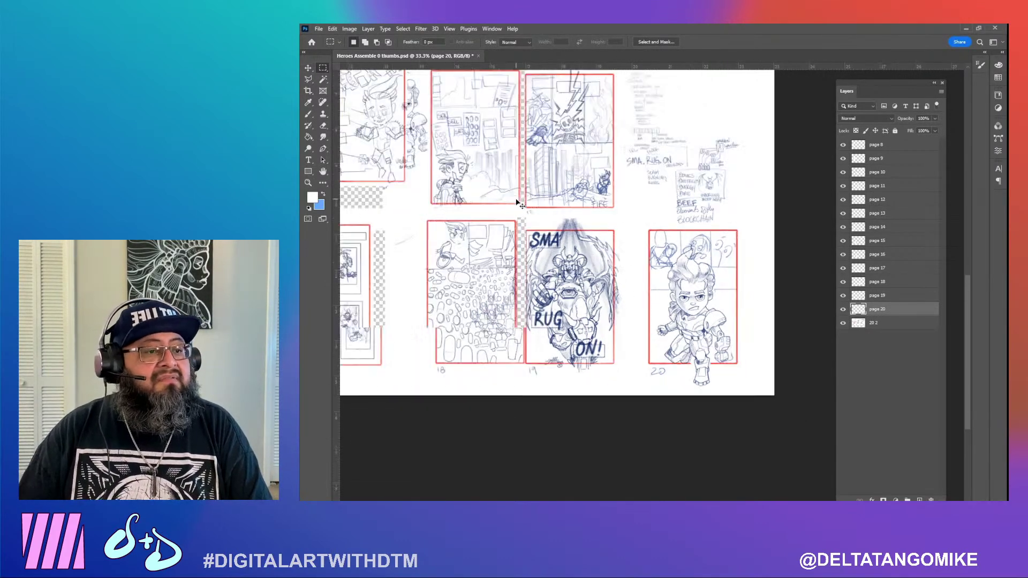
pyautogui.hotkey('ctrl', '-')
pyautogui.hotkey('ctrl', '-')
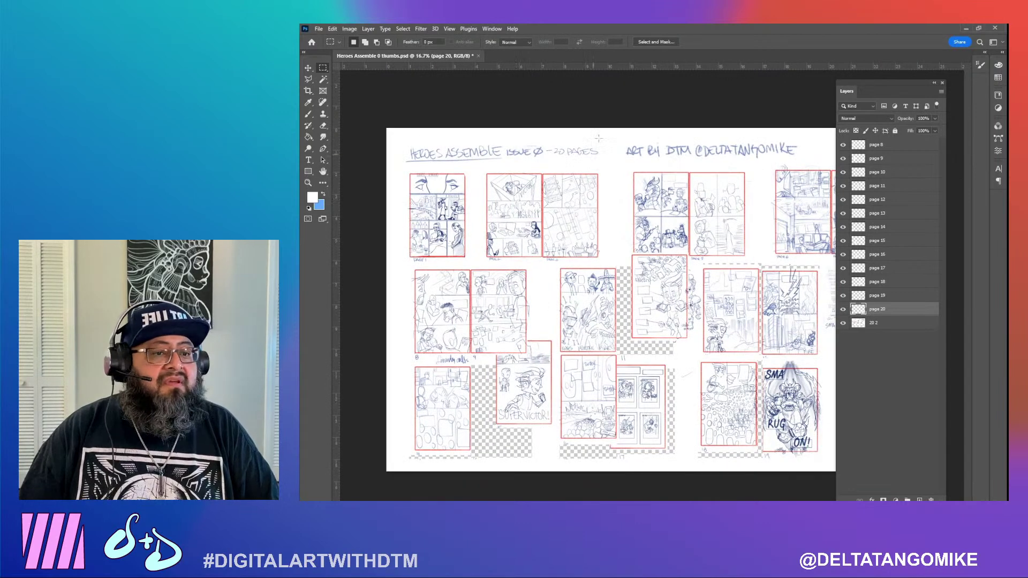
pyautogui.moveTo(406, 170); pyautogui.dragTo(463, 261)
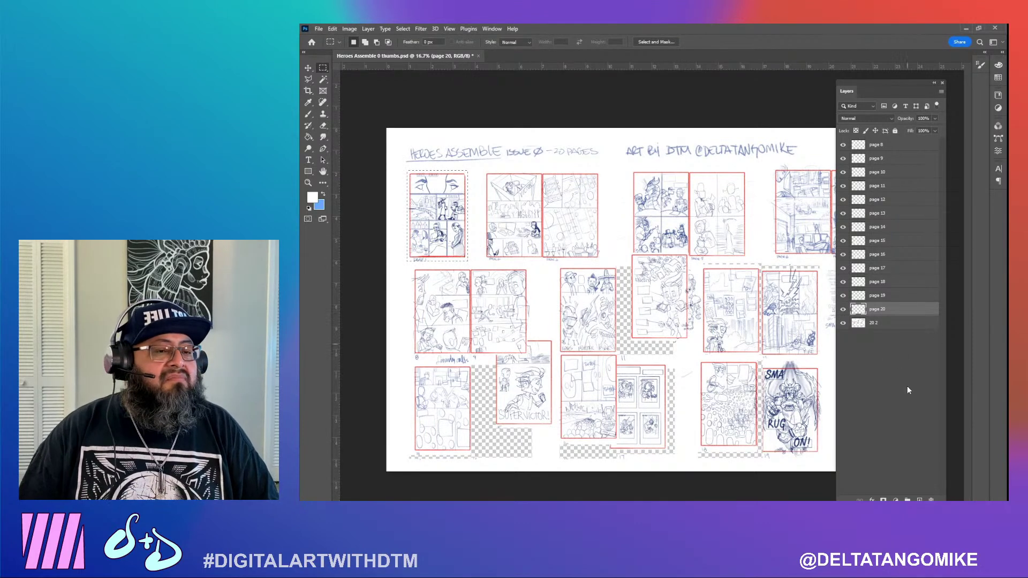
pyautogui.click(308, 68)
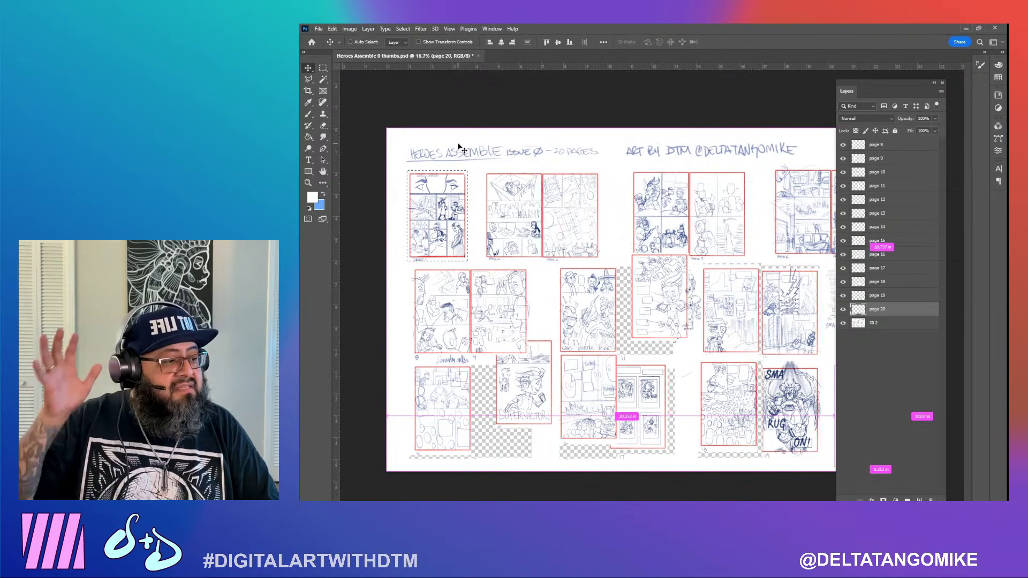
pyautogui.hotkey('ctrl', 'd')
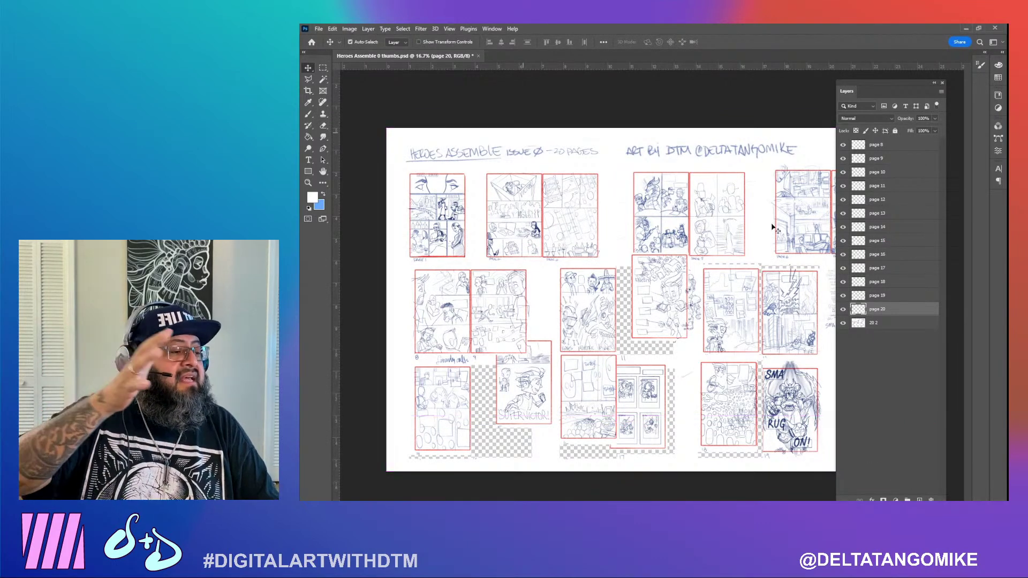
# Hide the 20 2 layer and select all the layers from page 8 through page 20
pyautogui.click(907, 324)
pyautogui.click(843, 323)
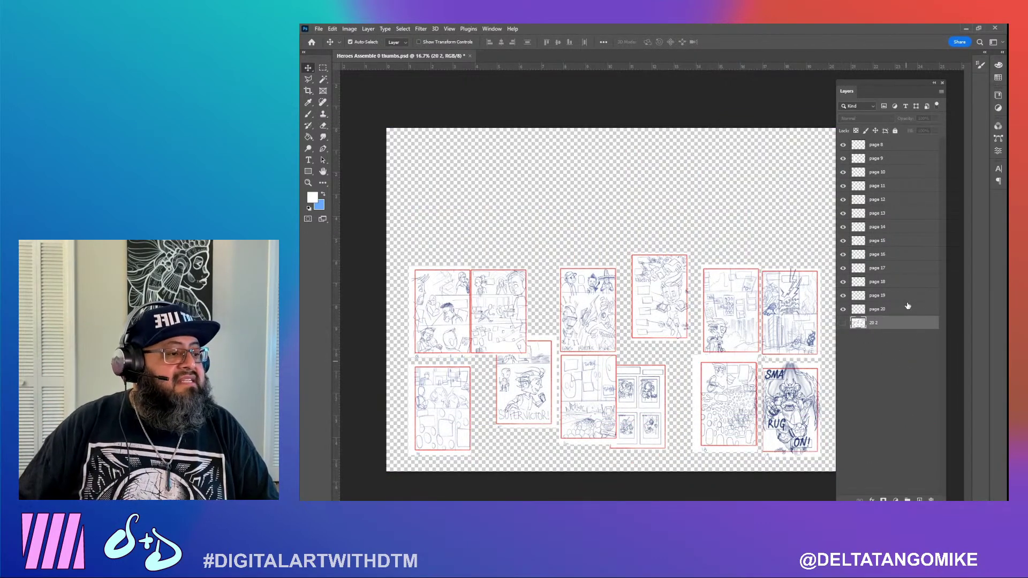
pyautogui.click(908, 308)
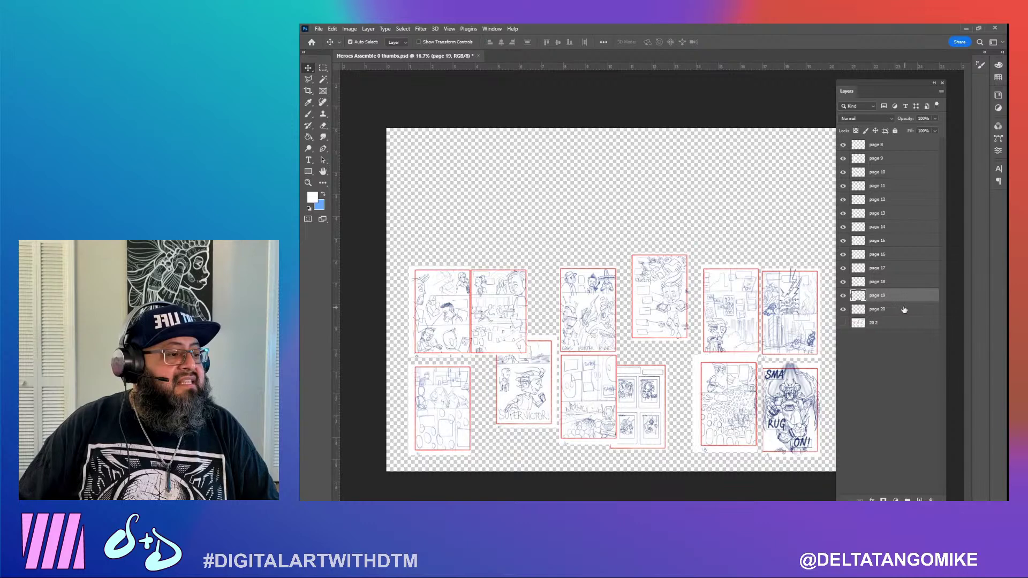
pyautogui.keyDown('shift'); pyautogui.click(897, 149); pyautogui.keyUp('shift')
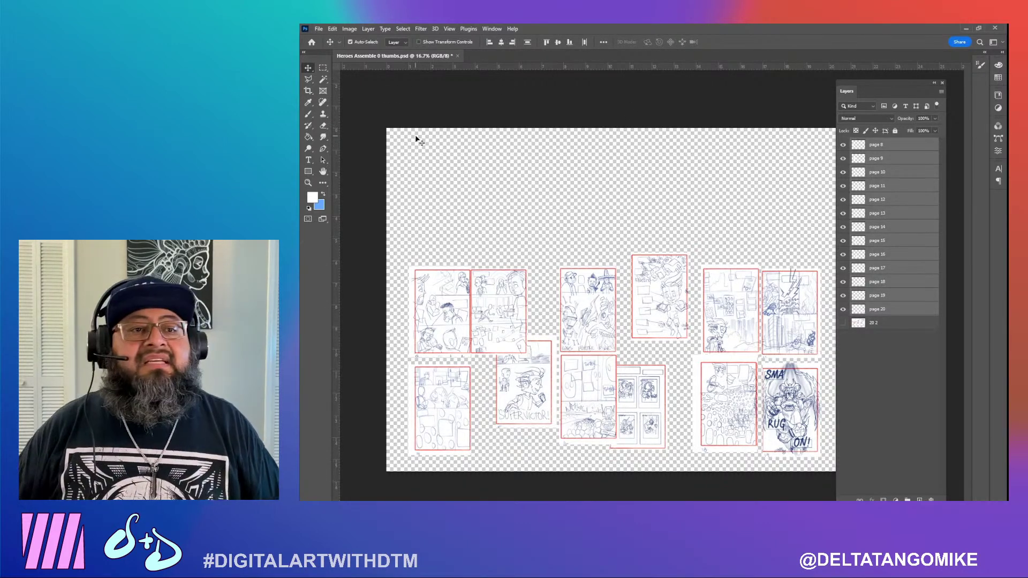
# Start exporting the layers to files, with the WIP folder inside Heroes Assembble 0 as the destination
pyautogui.click(333, 30)
pyautogui.moveTo(316, 30)
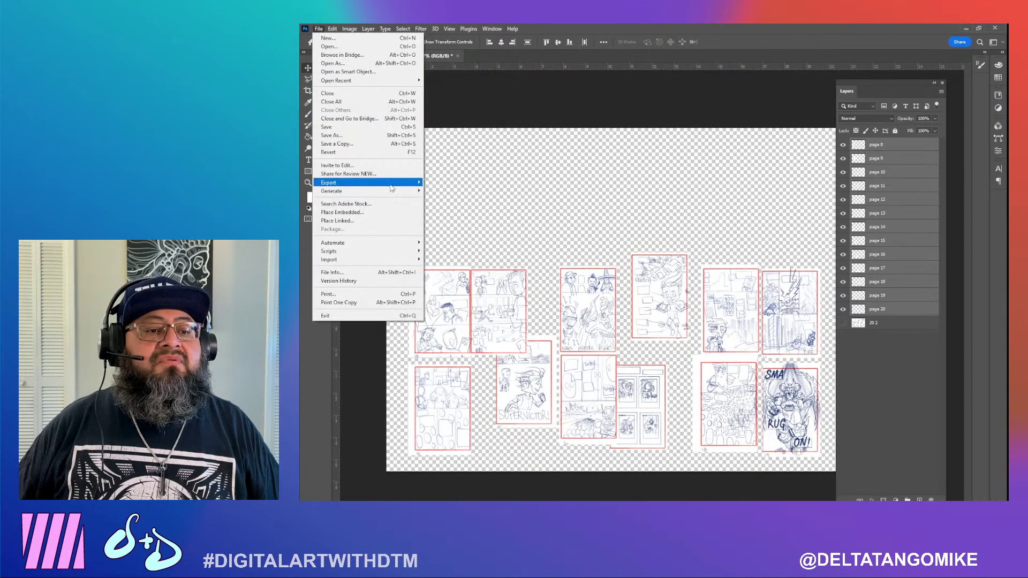
pyautogui.moveTo(386, 182)
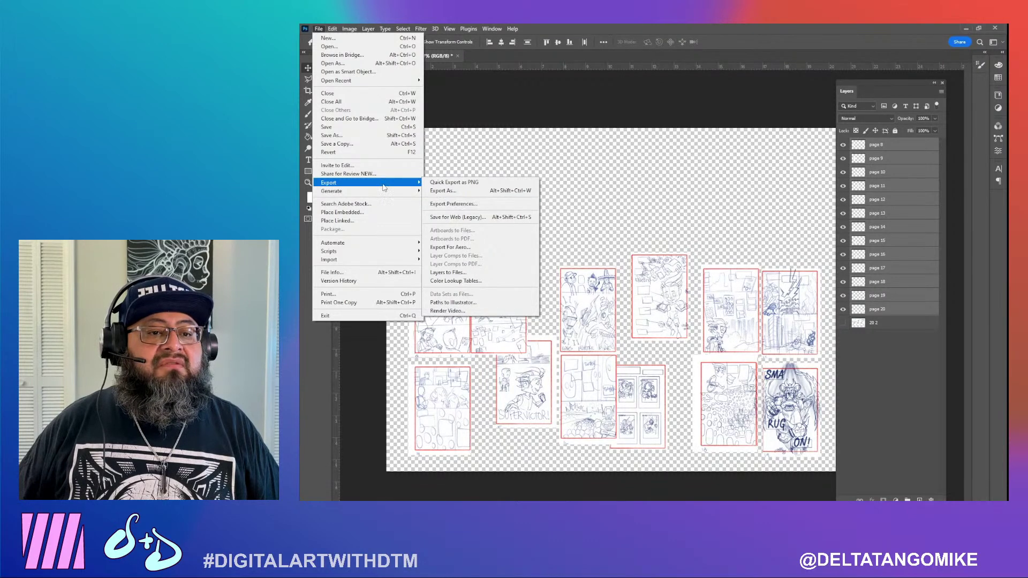
pyautogui.moveTo(385, 193)
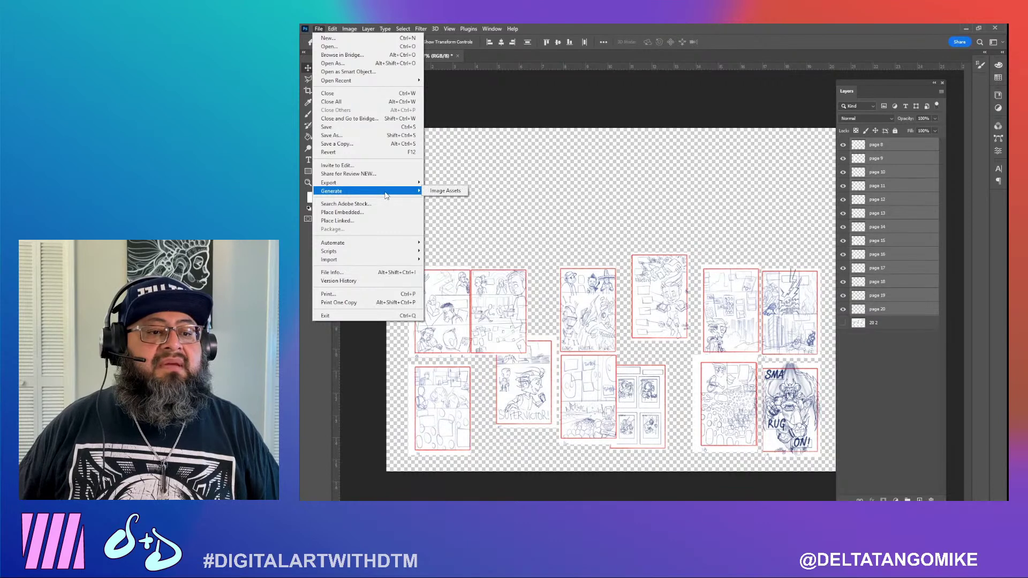
pyautogui.moveTo(387, 245)
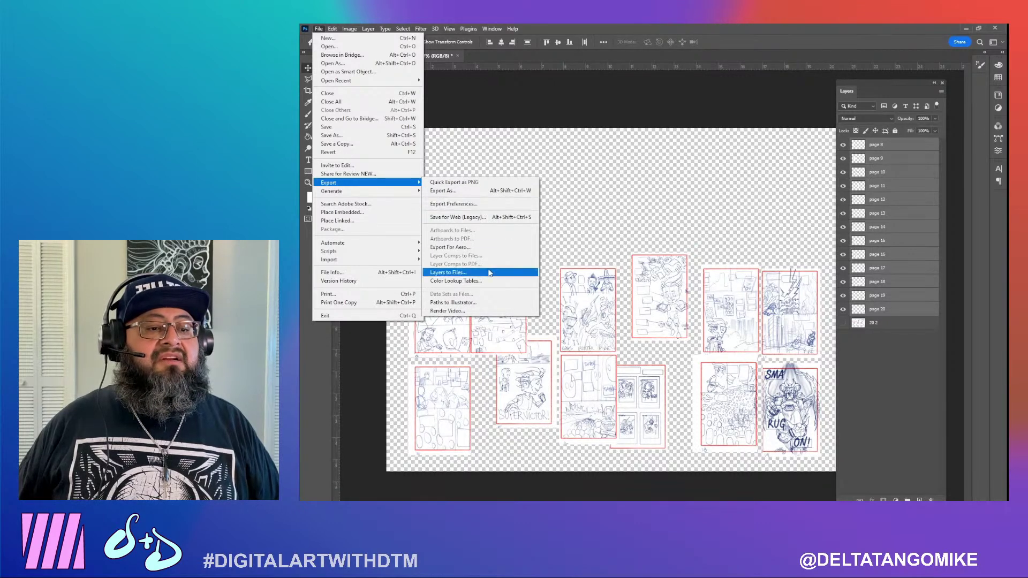
pyautogui.click(470, 274)
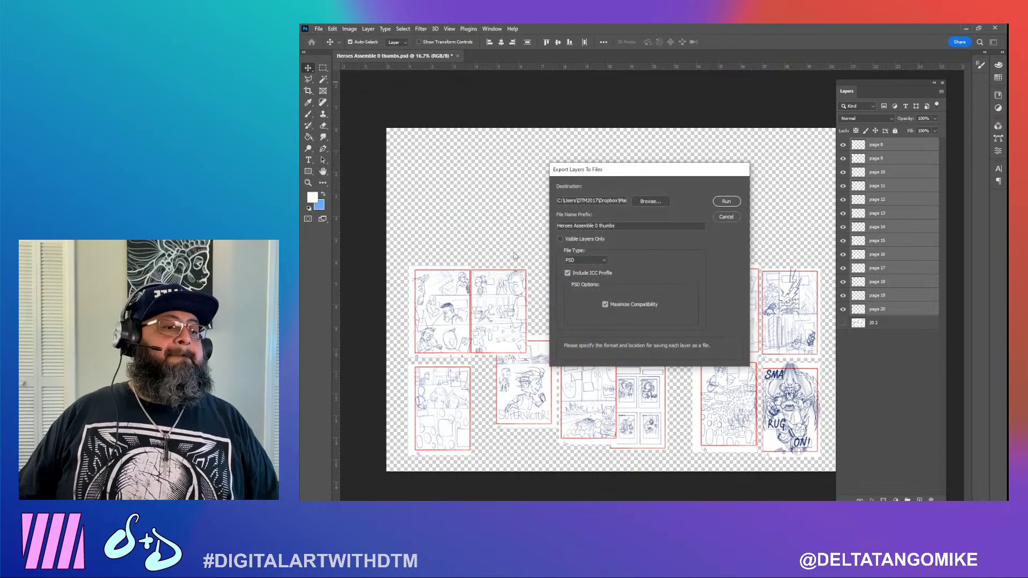
pyautogui.click(649, 202)
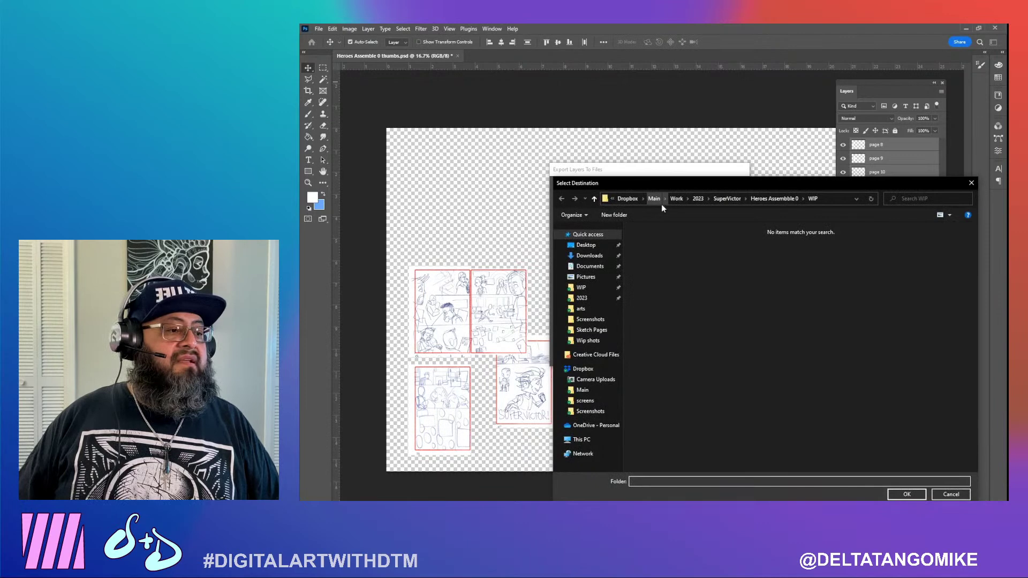
pyautogui.moveTo(772, 181); pyautogui.dragTo(677, 127)
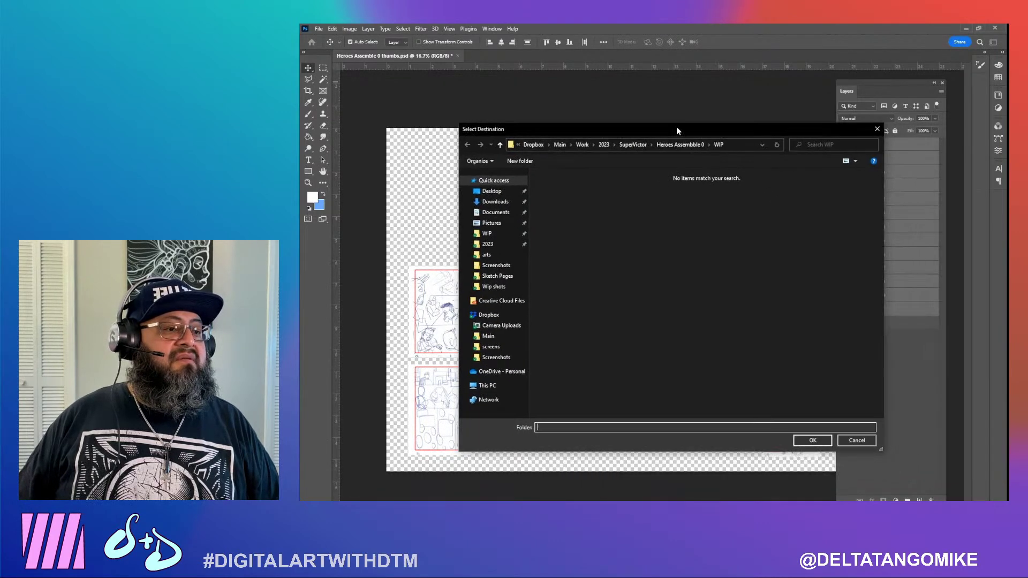
pyautogui.click(719, 144)
pyautogui.click(814, 440)
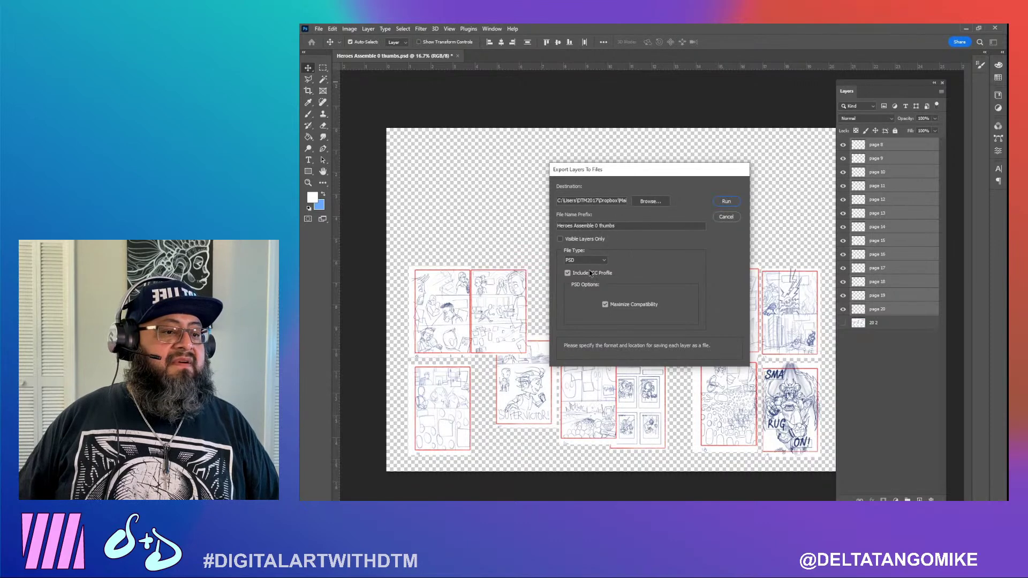
# Set the export file type to PNG-8 and run the layer export
pyautogui.click(605, 261)
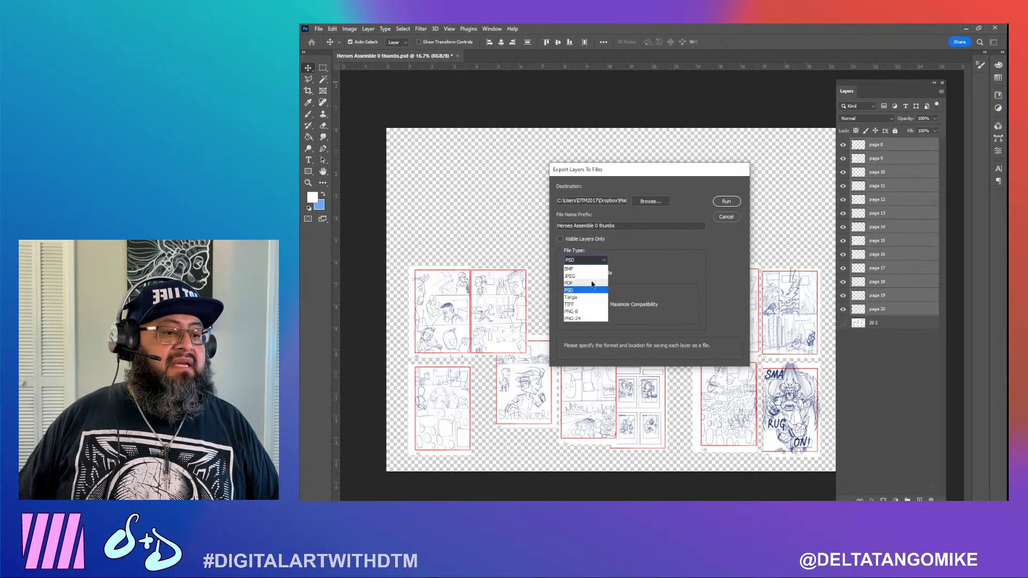
pyautogui.click(598, 276)
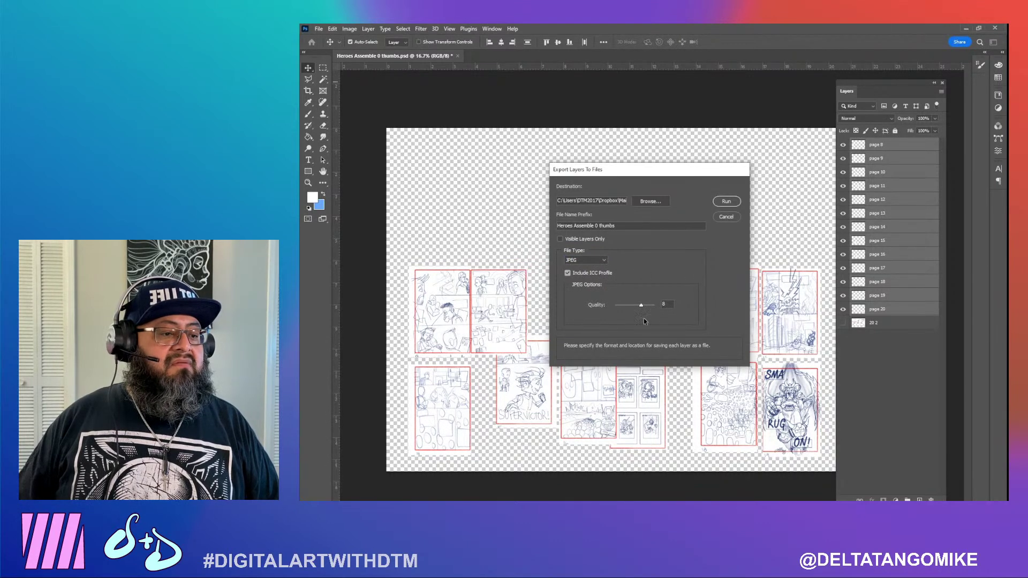
pyautogui.click(605, 261)
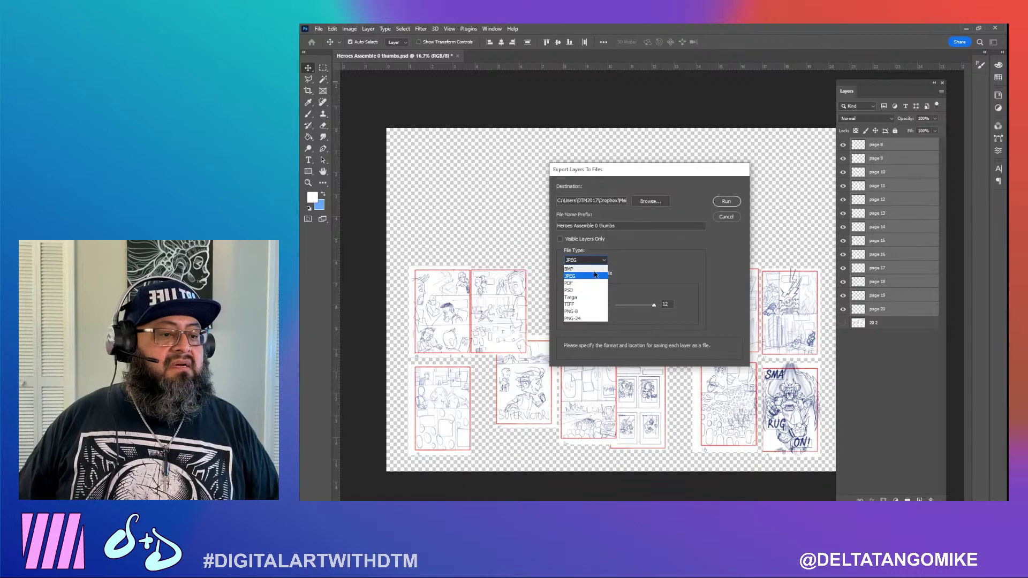
pyautogui.click(593, 312)
pyautogui.click(593, 312)
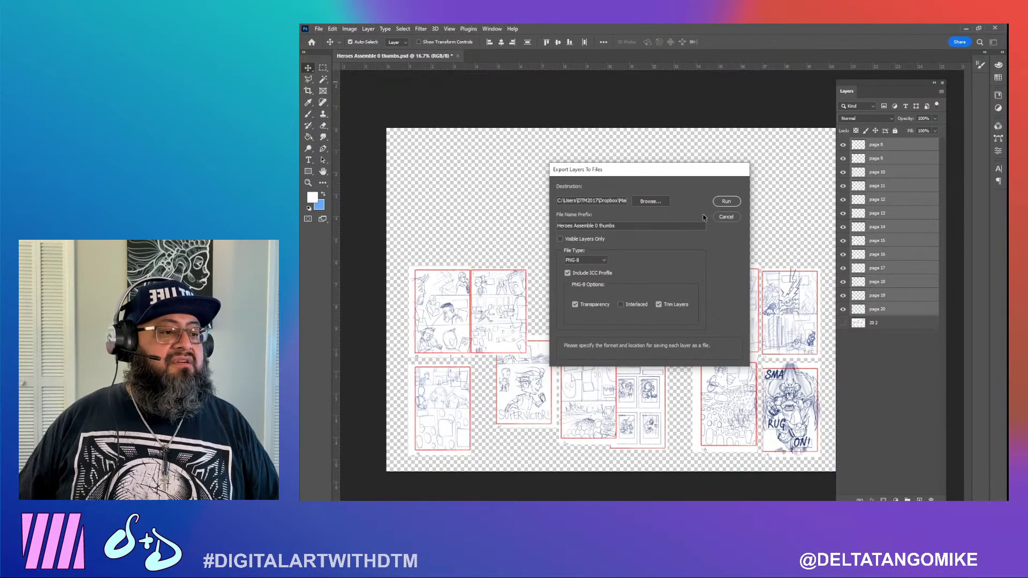
pyautogui.click(719, 204)
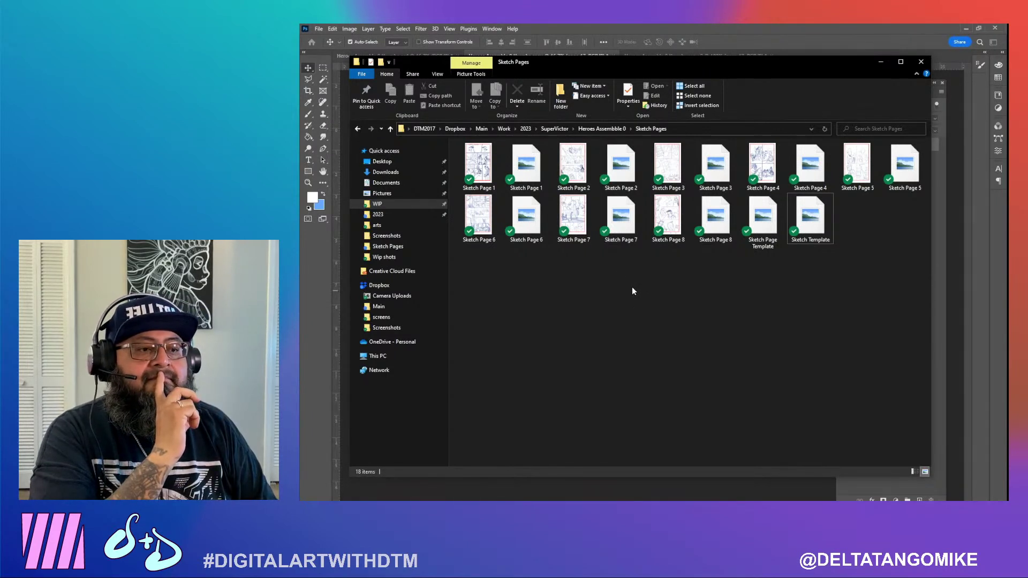
# Check the exported page images in the WIP folder in File Explorer, then return to Photoshop
pyautogui.click(602, 128)
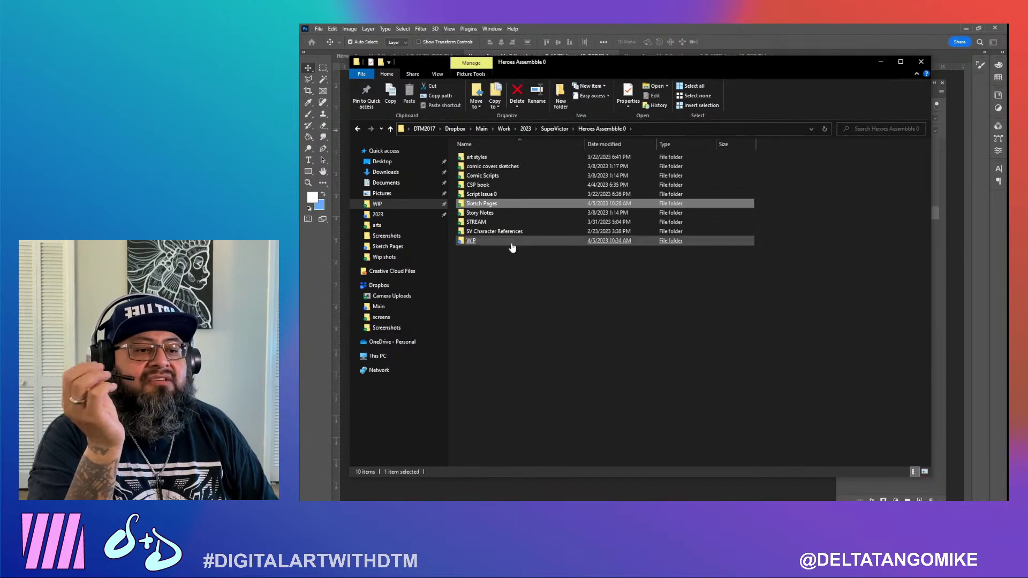
pyautogui.doubleClick(511, 241)
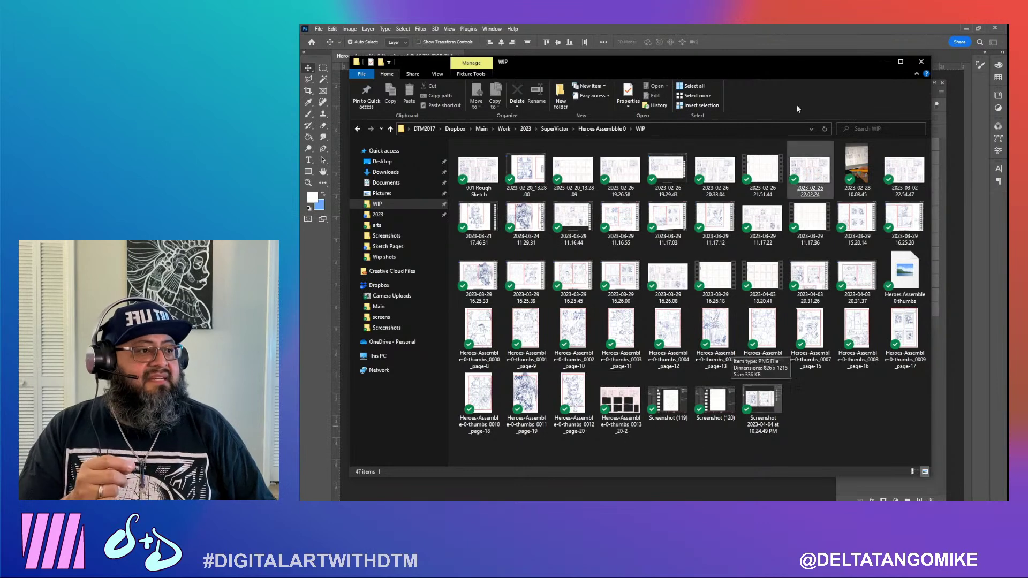
pyautogui.click(792, 39)
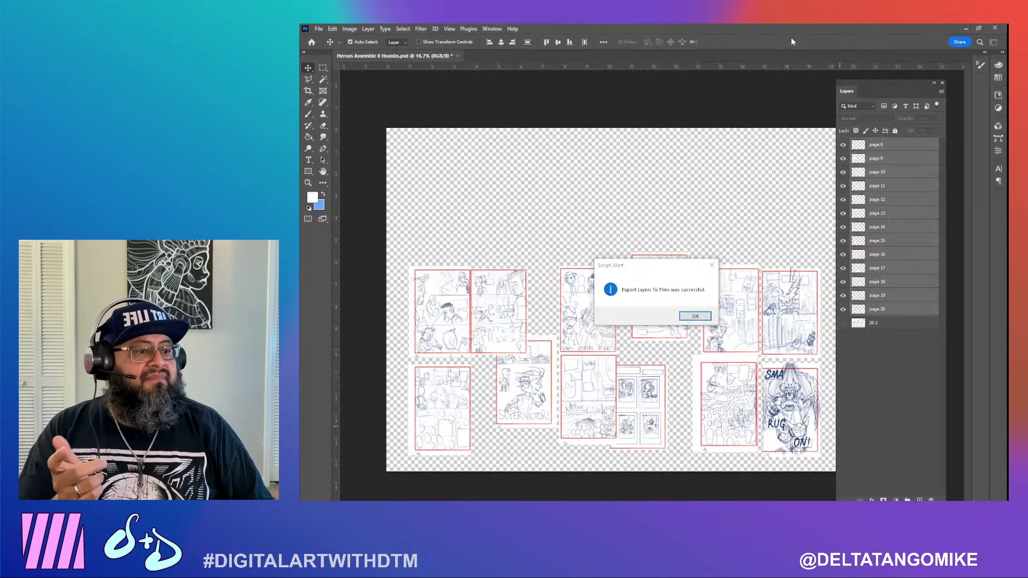
# Dismiss the export alert, show the 20 2 layer again and deselect all layers
pyautogui.click(695, 320)
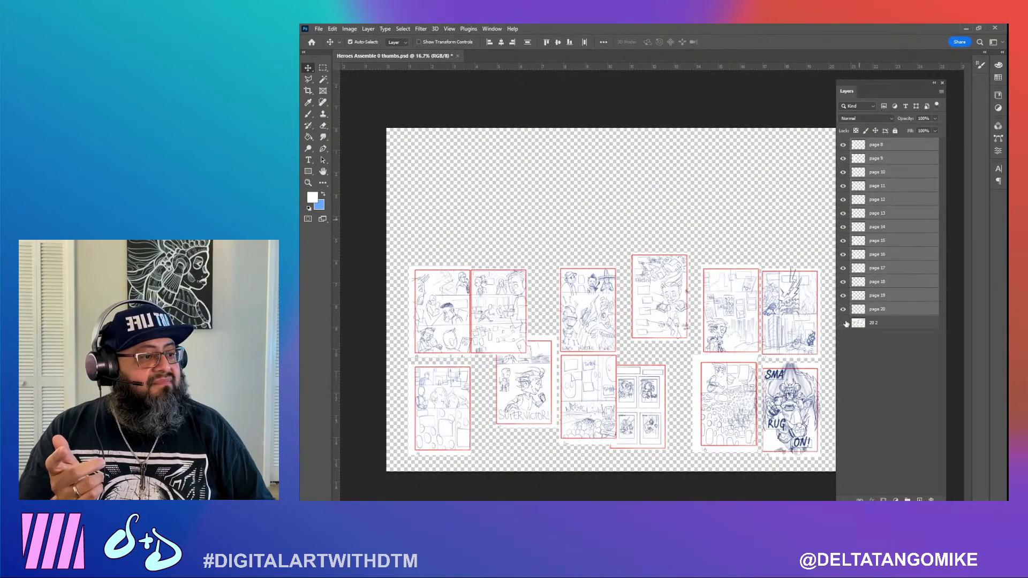
pyautogui.click(844, 323)
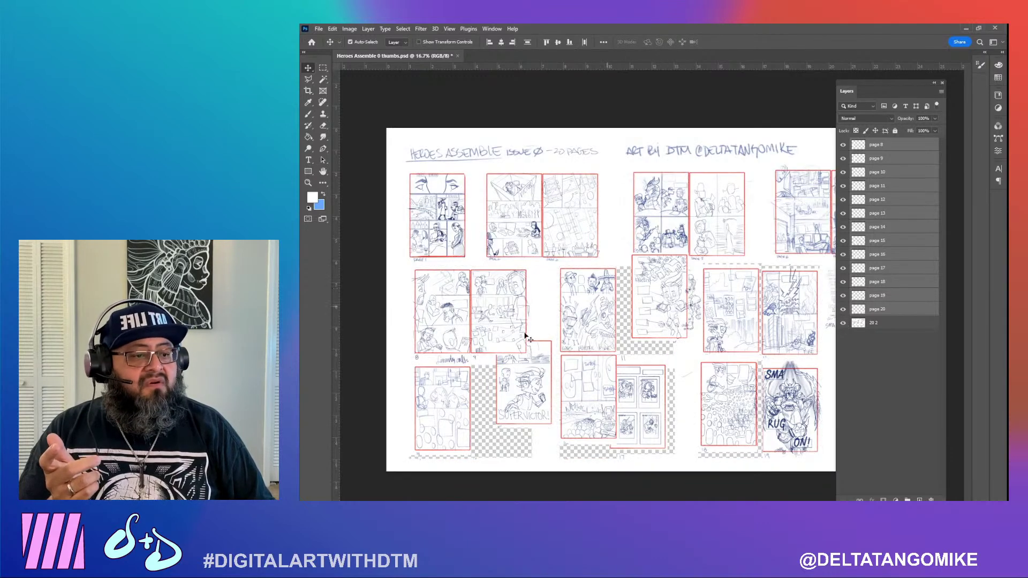
pyautogui.click(399, 81)
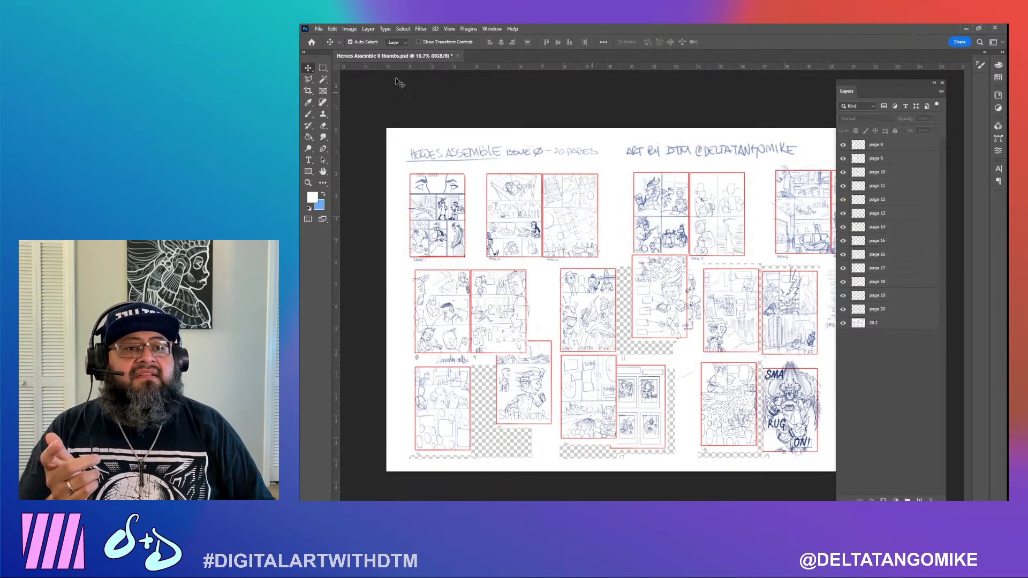
# Save the Heroes Assemble 0 thumbs document and close it
pyautogui.click(316, 29)
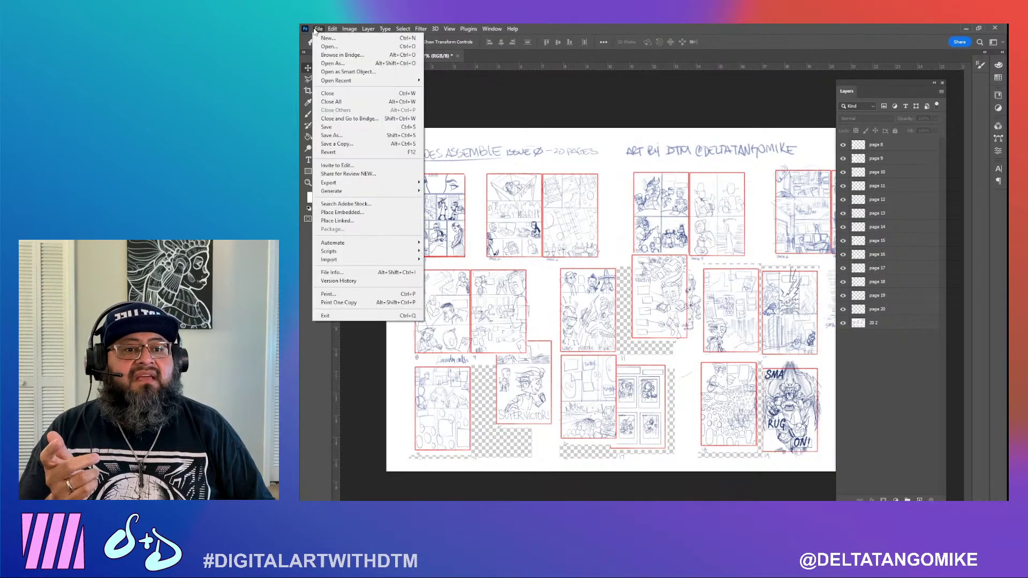
pyautogui.click(343, 128)
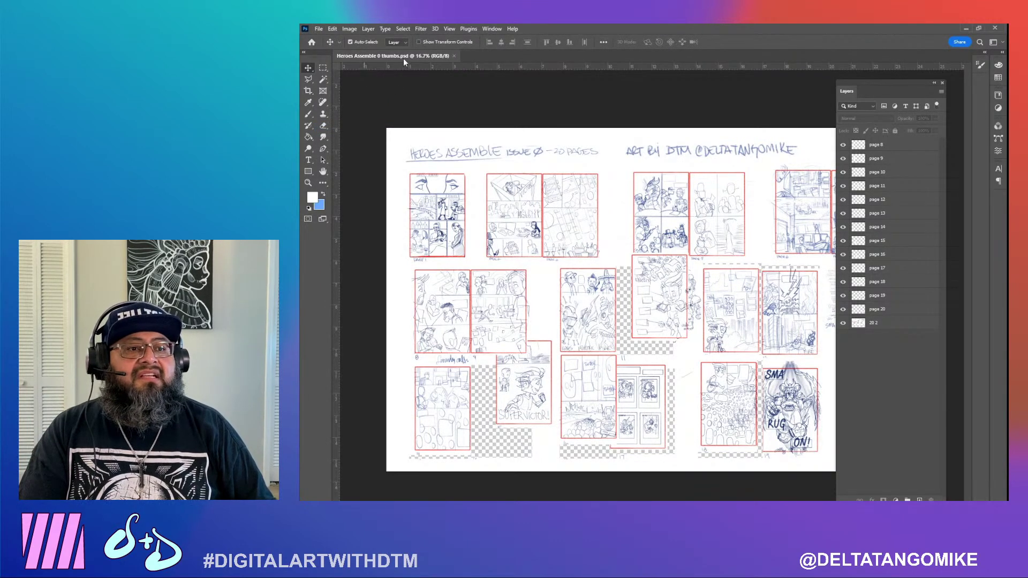
pyautogui.click(454, 55)
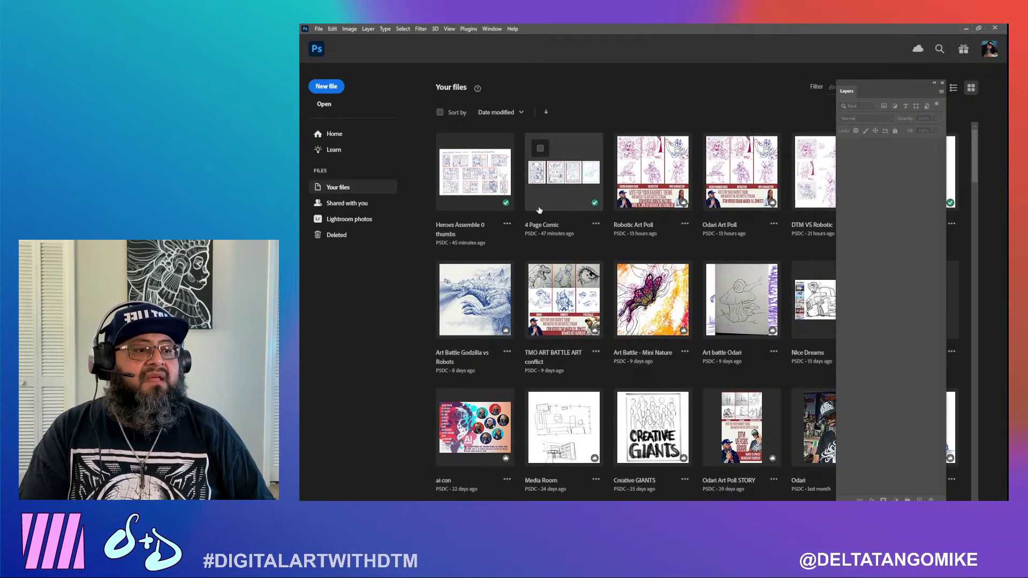
# Open the Sketch Page 8 PSD file from the Sketch Pages folder
pyautogui.click(323, 105)
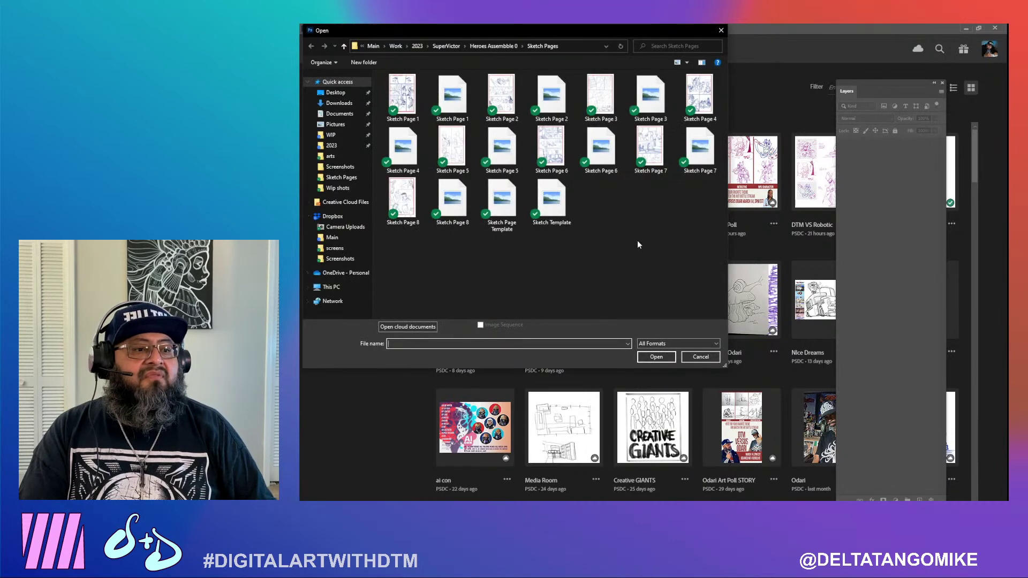
pyautogui.doubleClick(473, 230)
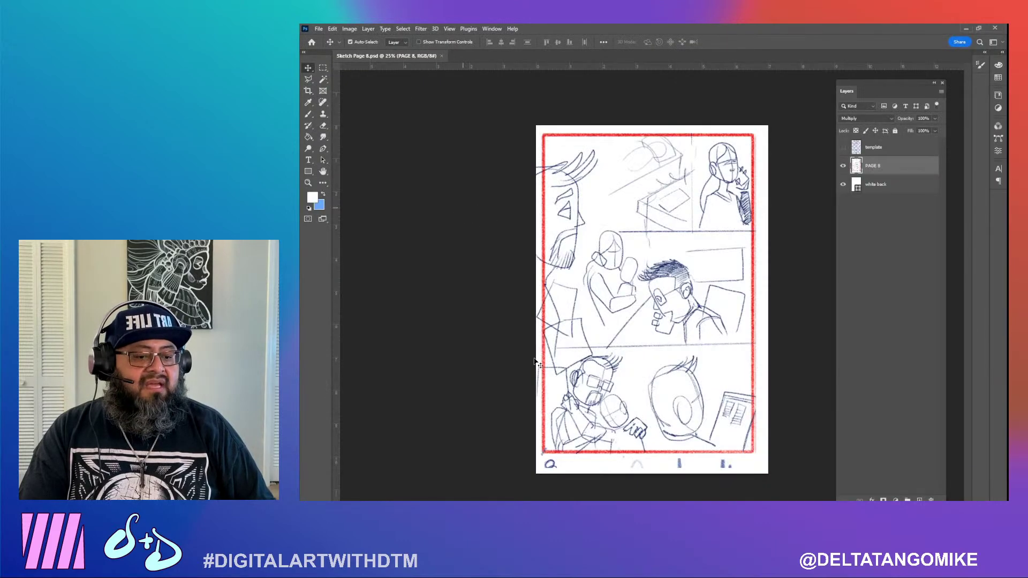
# Switch to the WIP folder in File Explorer, then reposition and narrow its window so the Layers panel stays uncovered
pyautogui.hotkey('alt', 'Tab')
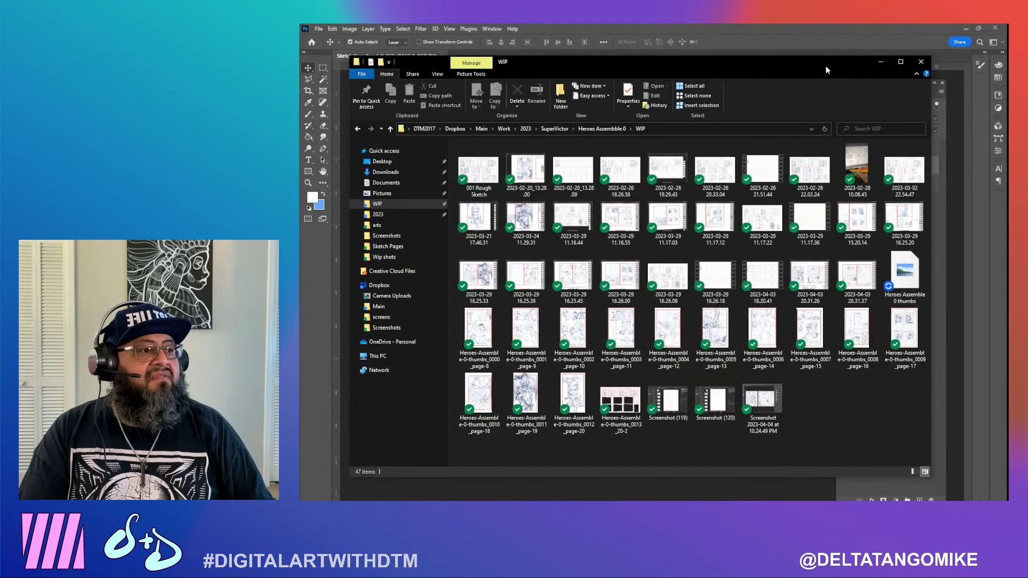
pyautogui.moveTo(842, 70); pyautogui.dragTo(785, 36)
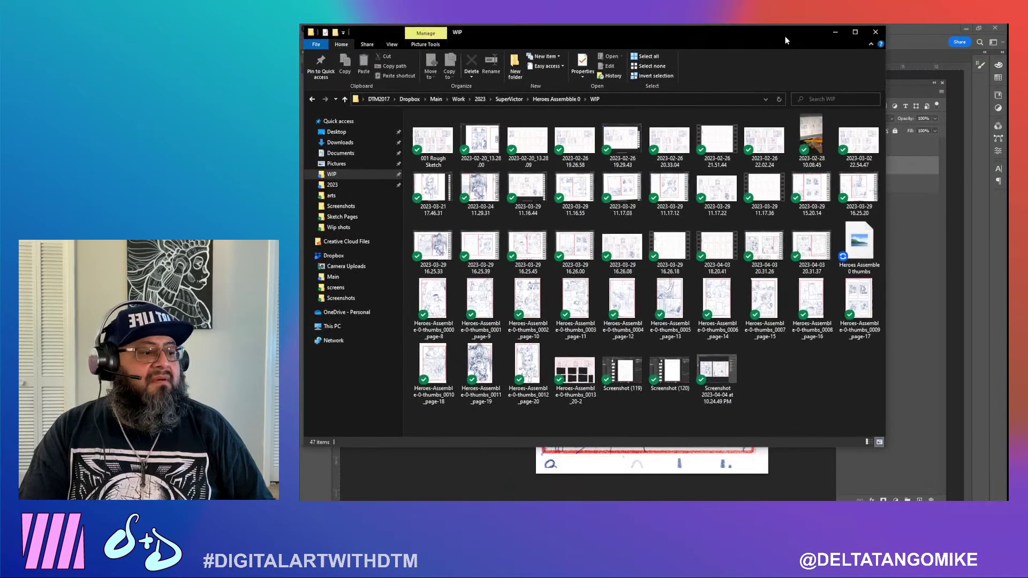
pyautogui.moveTo(883, 452); pyautogui.dragTo(752, 443)
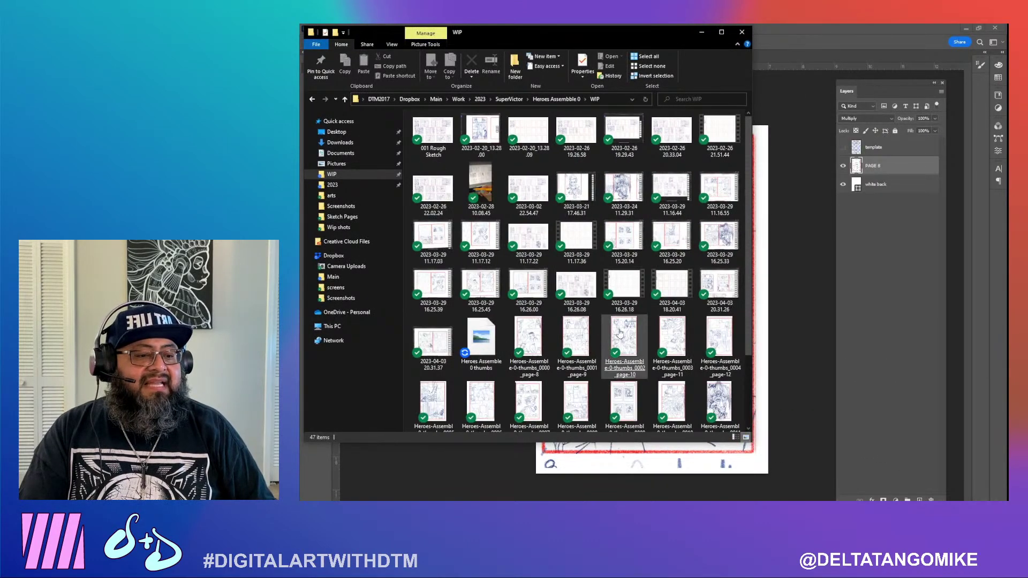
# Place the page-9 thumbnail image from the WIP folder into the sketch document and set its blend mode to Multiply
pyautogui.moveTo(576, 337); pyautogui.dragTo(773, 346)
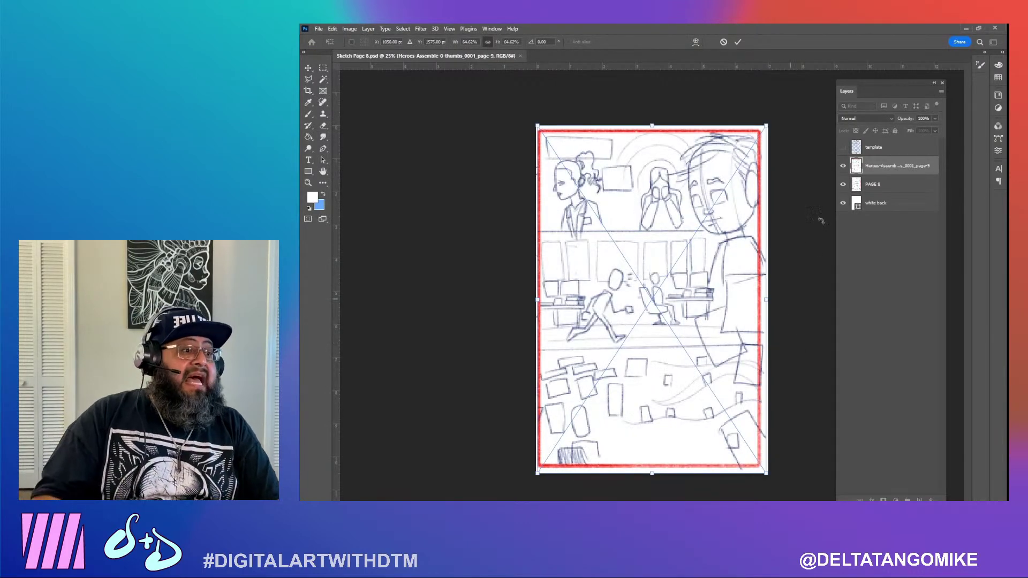
pyautogui.press('Return')
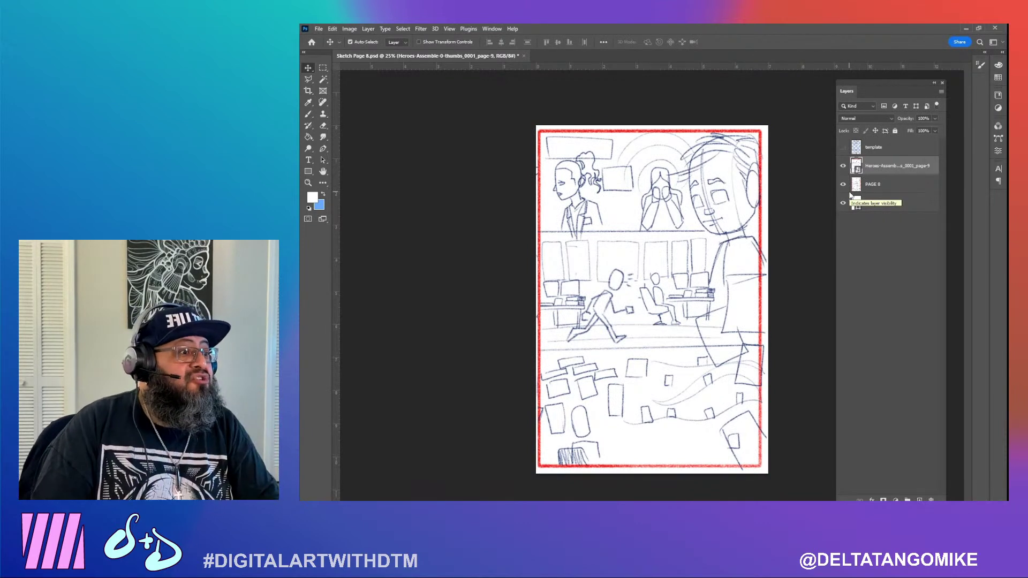
pyautogui.click(859, 119)
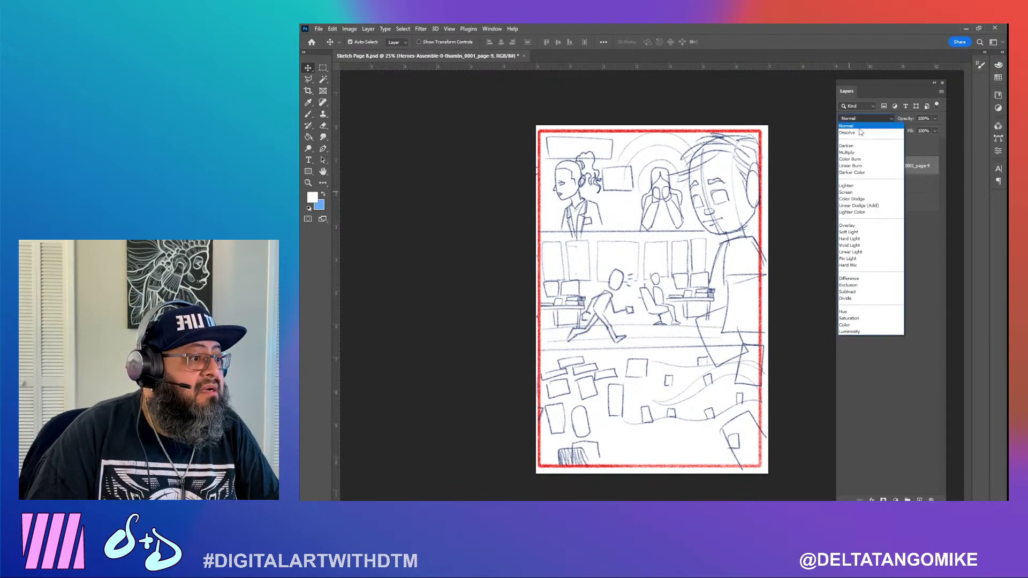
pyautogui.click(857, 153)
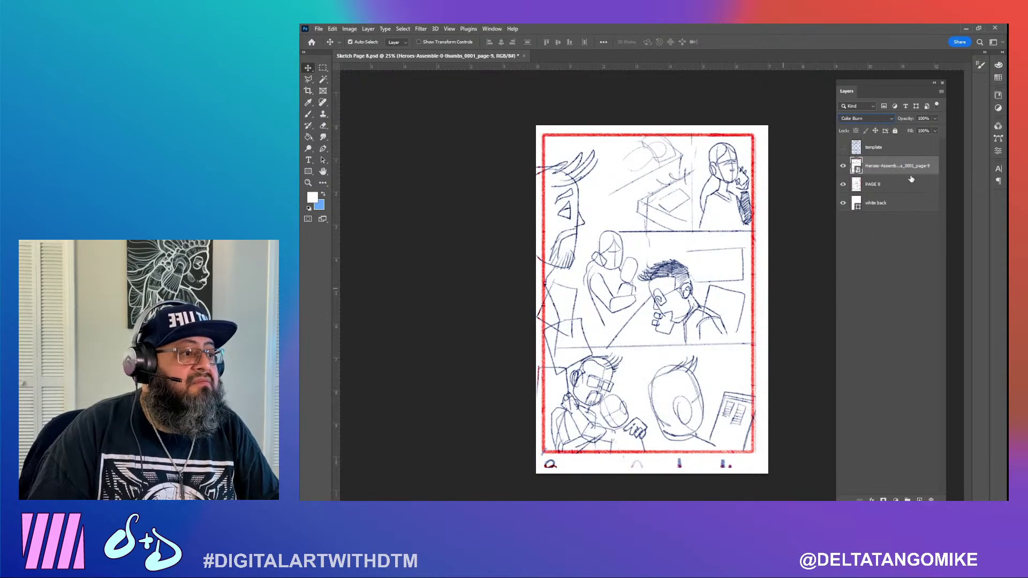
# Scale the placed page-9 image to about 61.7% and nudge it until its red border matches the PAGE 8 border
pyautogui.moveTo(687, 276); pyautogui.dragTo(678, 274)
pyautogui.hotkey('ctrl', 't')
pyautogui.moveTo(537, 473); pyautogui.dragTo(551, 462)
pyautogui.press('Down')
pyautogui.press('Down')
pyautogui.press('Down')
pyautogui.press('Down')
pyautogui.press('Down')
pyautogui.press('Down')
pyautogui.press('Down')
pyautogui.press('Down')
pyautogui.press('Down')
pyautogui.press('Down')
pyautogui.press('Down')
pyautogui.press('Down')
pyautogui.press('Down')
pyautogui.press('Down')
pyautogui.press('Down')
pyautogui.press('Down')
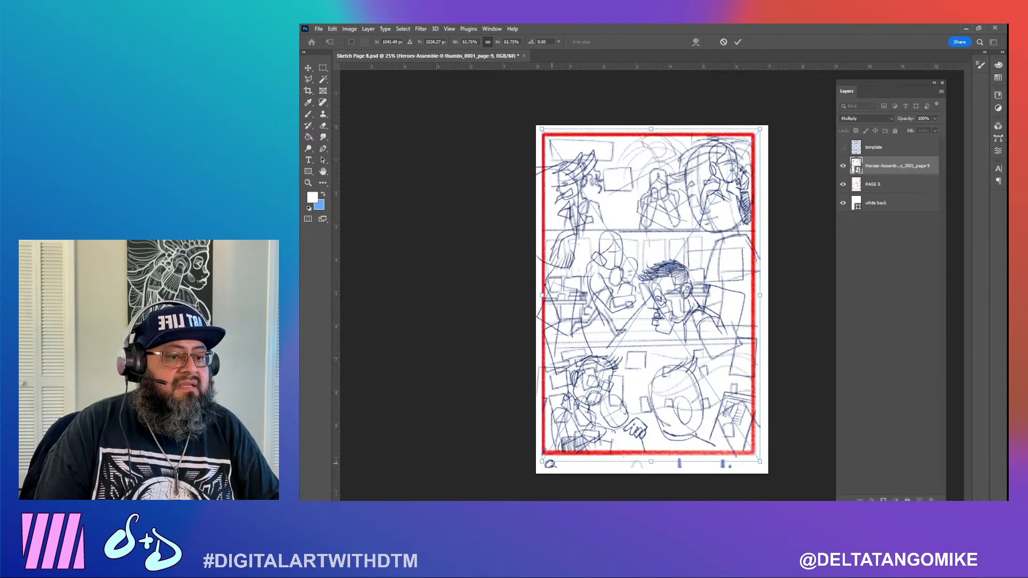
pyautogui.press('Return')
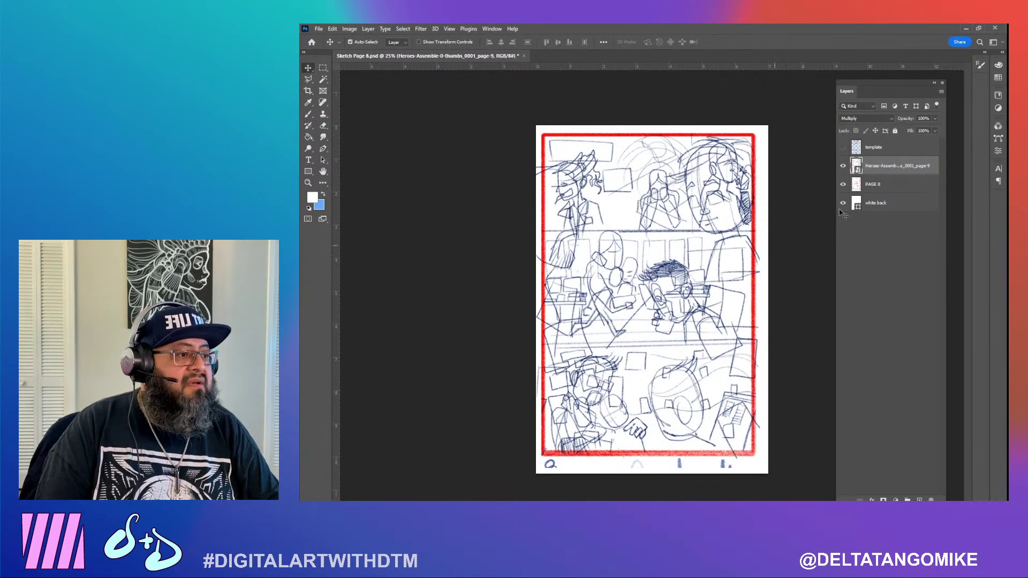
# Hide the PAGE 8 layer and rename the placed page-9 image layer as page 9
pyautogui.doubleClick(891, 167)
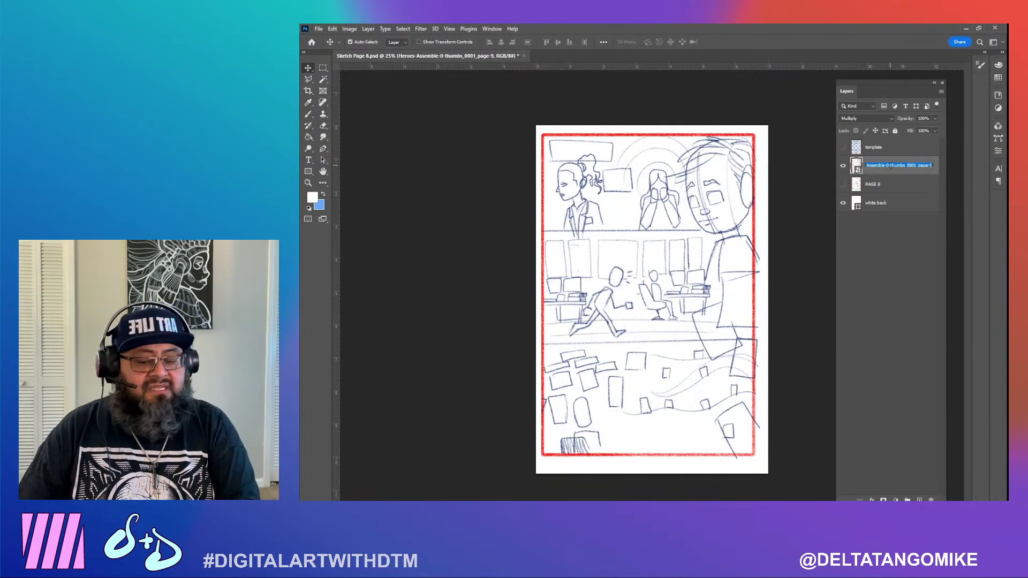
pyautogui.write('page')
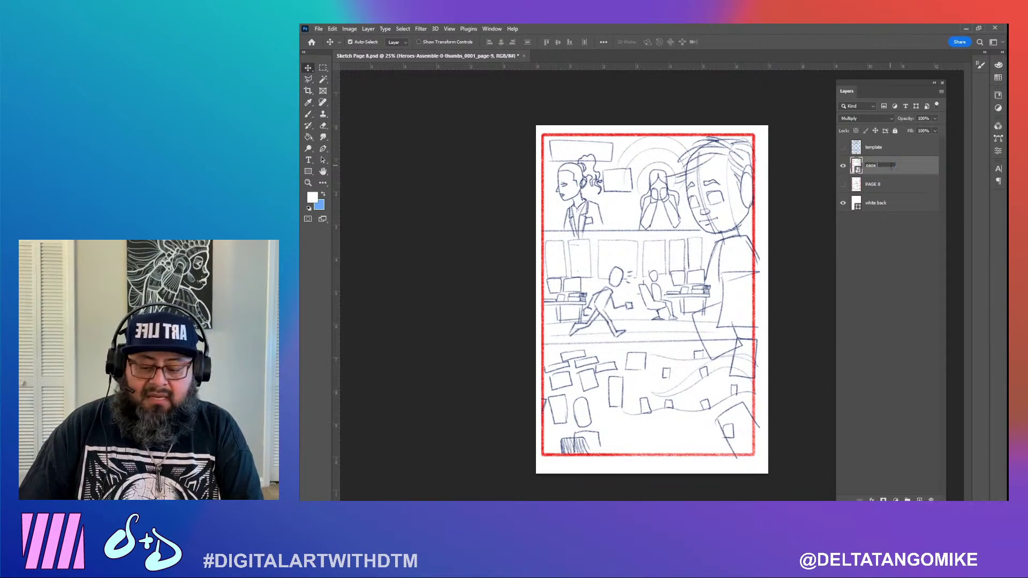
pyautogui.write(' 9')
pyautogui.press('Return')
# Export the visible page as a PNG named Sketch Page 9 in the Sketch Pages folder
pyautogui.click(319, 28)
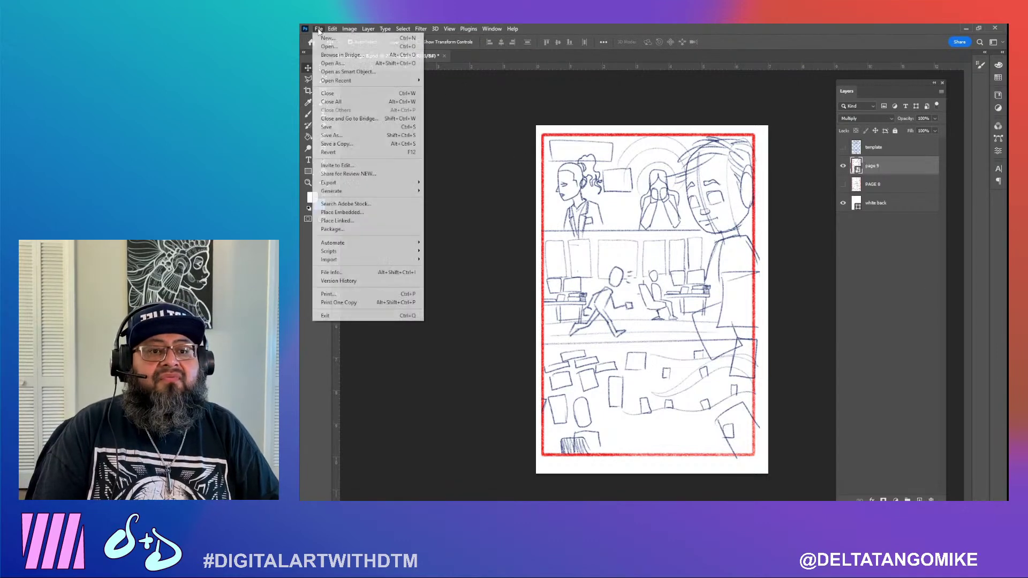
pyautogui.moveTo(353, 184)
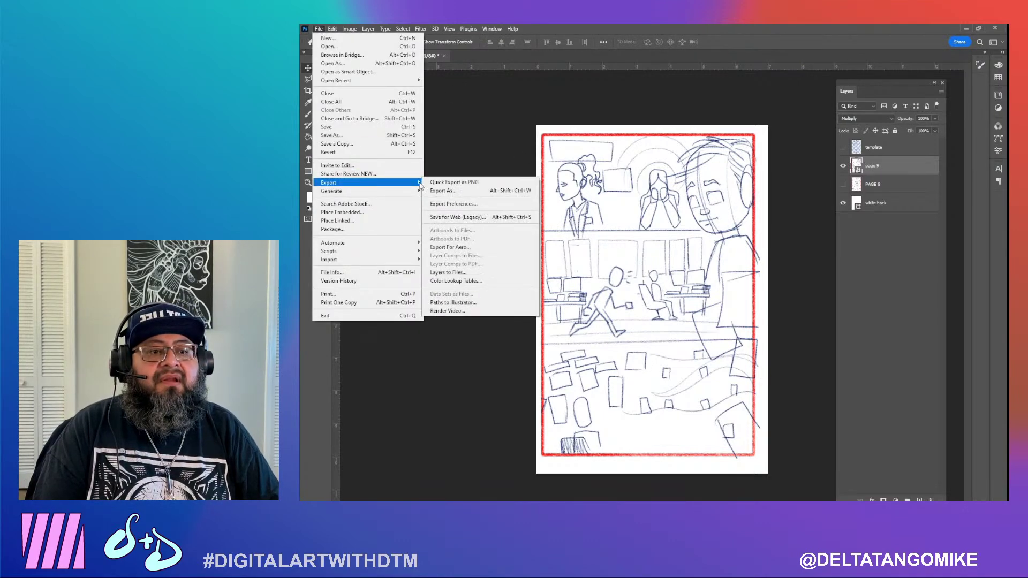
pyautogui.click(462, 192)
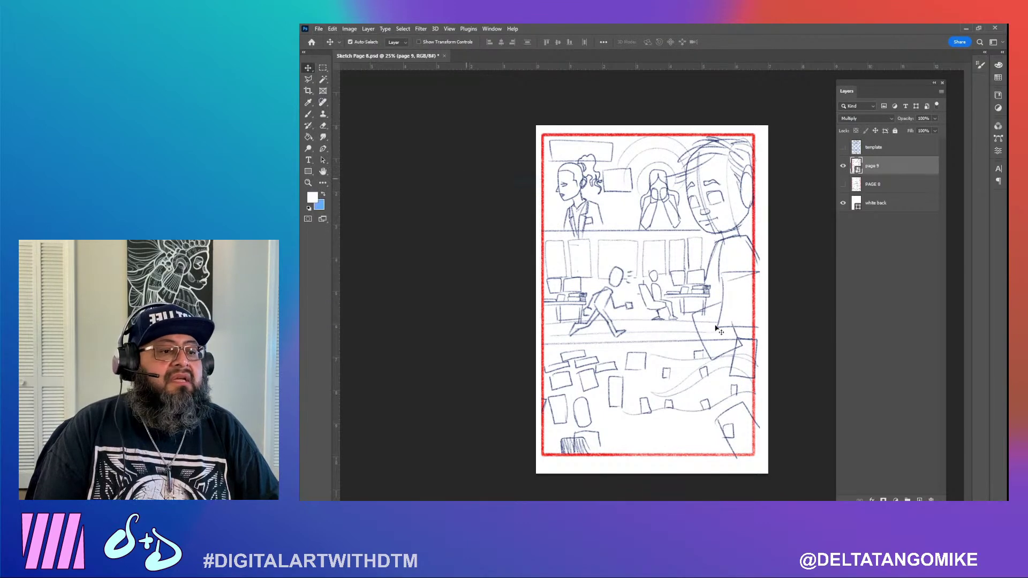
pyautogui.press('End')
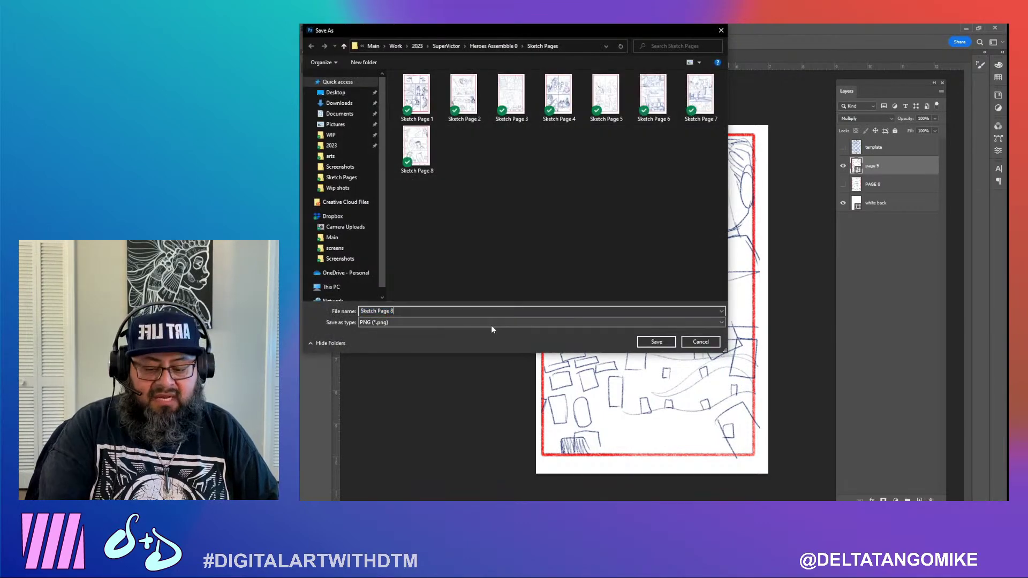
pyautogui.press('BackSpace')
pyautogui.write('9')
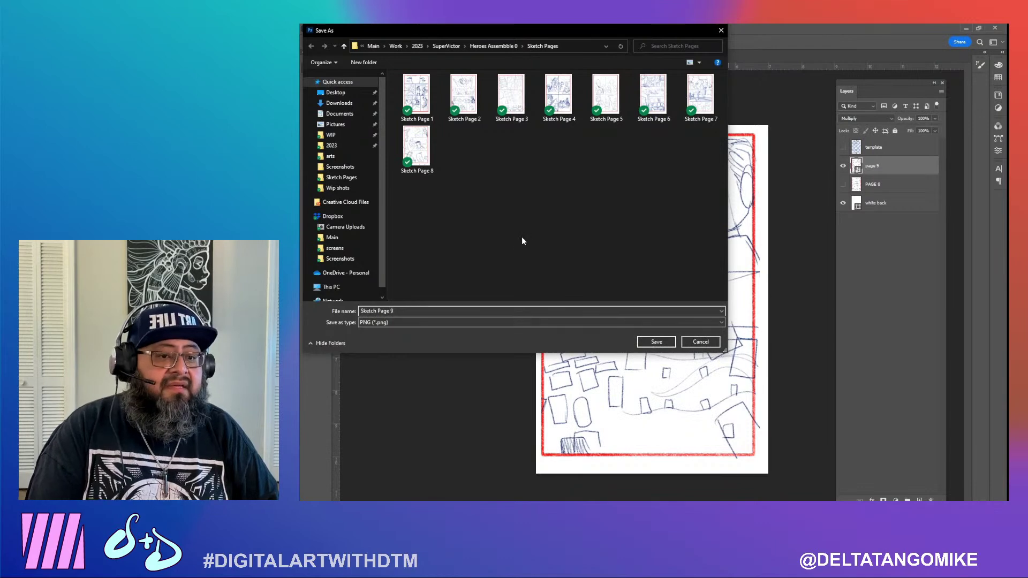
pyautogui.press('Return')
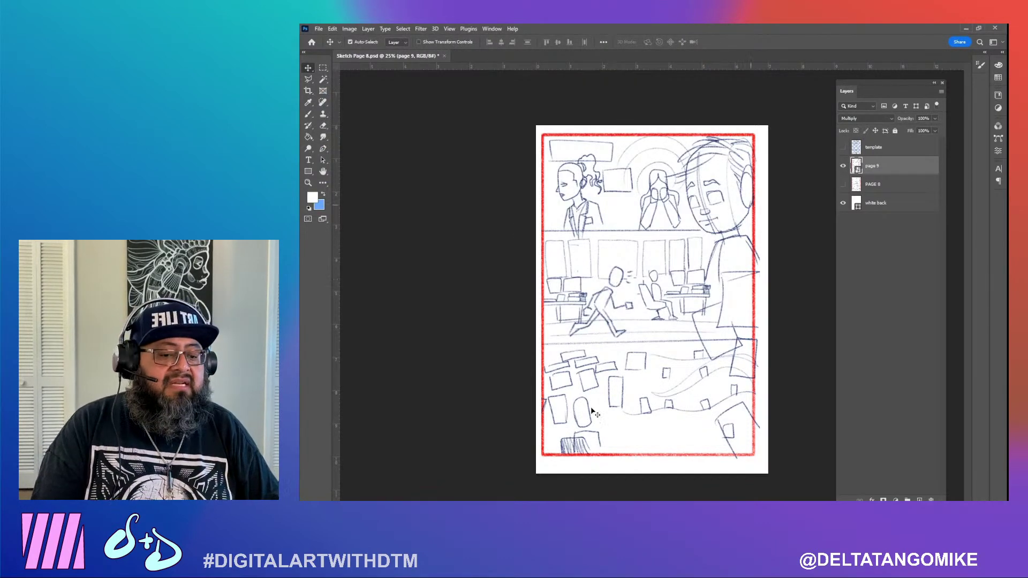
# Place the page-10 thumbnail image from the WIP folder above page 9 and set its blend mode to Multiply
pyautogui.hotkey('alt', 'Tab')
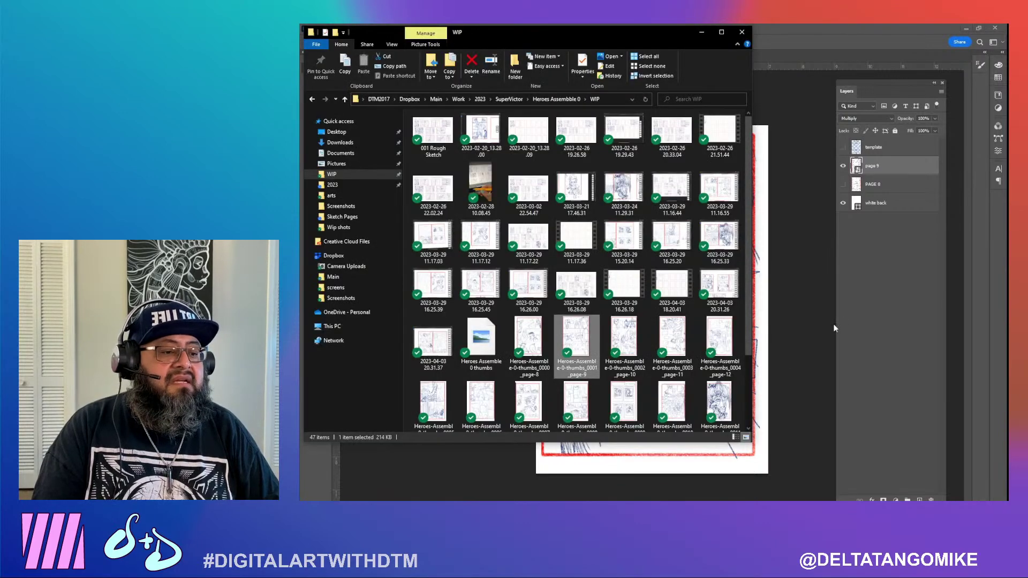
pyautogui.moveTo(745, 341); pyautogui.dragTo(776, 337)
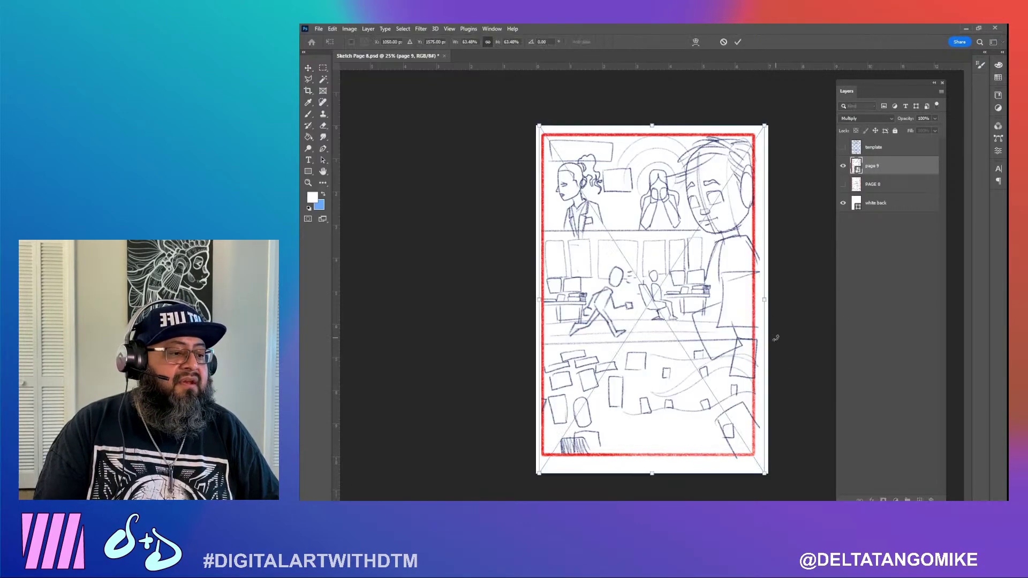
pyautogui.press('Return')
pyautogui.click(880, 117)
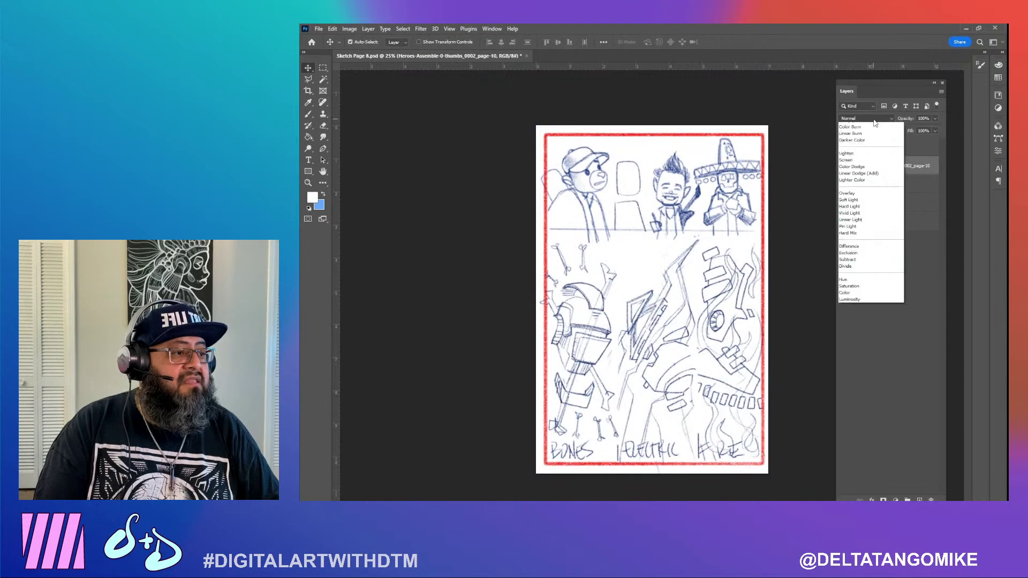
pyautogui.click(868, 153)
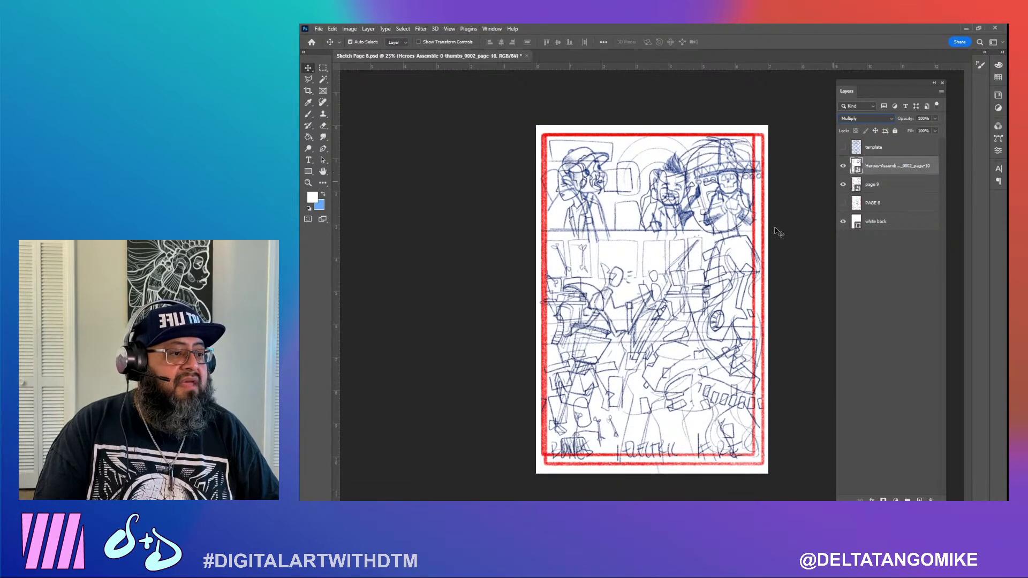
# Move and scale the placed page-10 image so its red border lines up with the page 9 border
pyautogui.moveTo(723, 258); pyautogui.dragTo(715, 257)
pyautogui.hotkey('ctrl', 't')
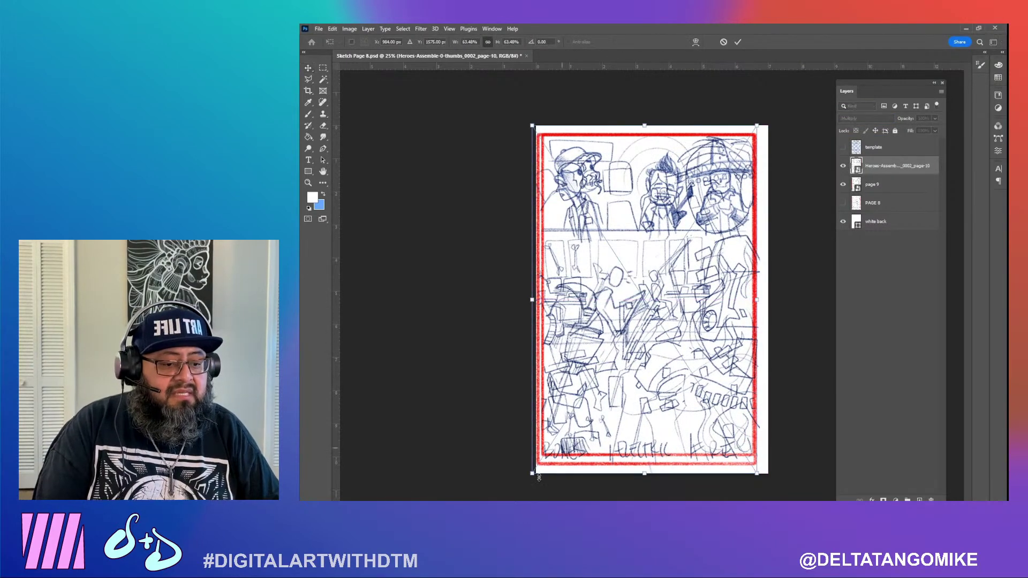
pyautogui.moveTo(532, 474); pyautogui.dragTo(541, 470)
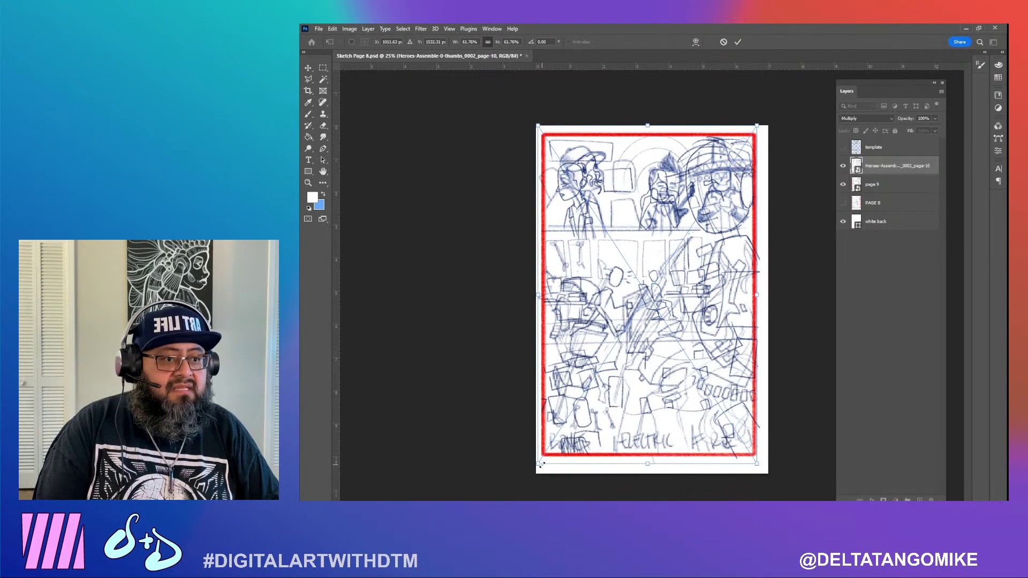
pyautogui.moveTo(541, 465); pyautogui.dragTo(545, 469)
pyautogui.press('Return')
# Rename the placed page-10 image layer as page 10
pyautogui.doubleClick(889, 166)
pyautogui.write('d')
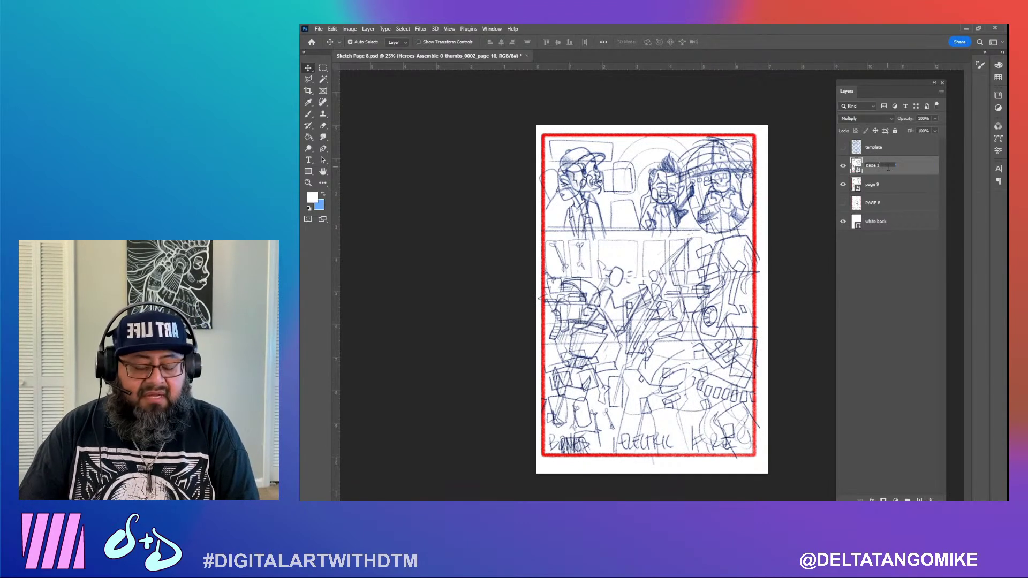
pyautogui.write('0')
pyautogui.press('Return')
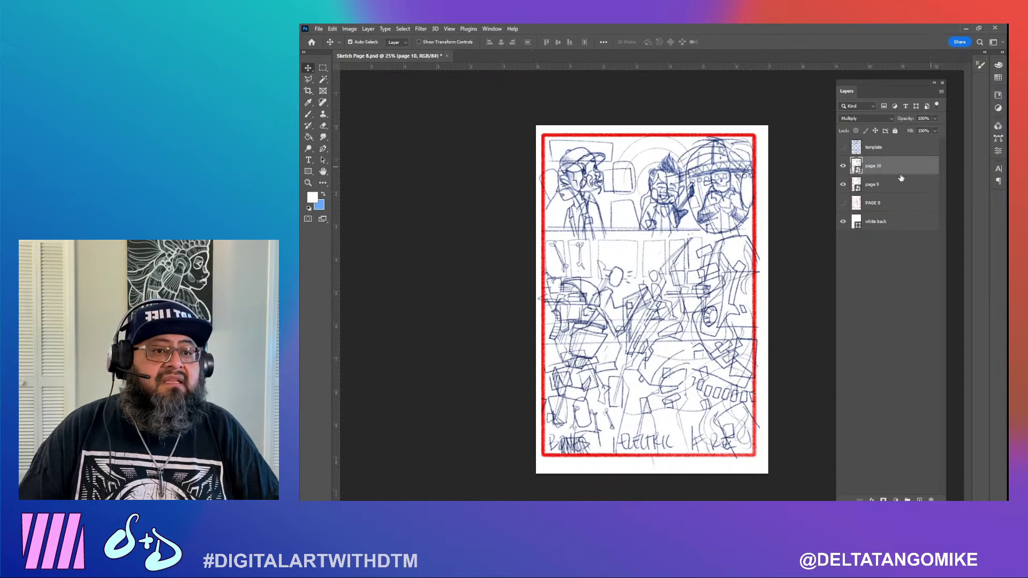
# Export the document as a PNG named Sketch Page 10 with the page 9 layer still showing
pyautogui.click(319, 28)
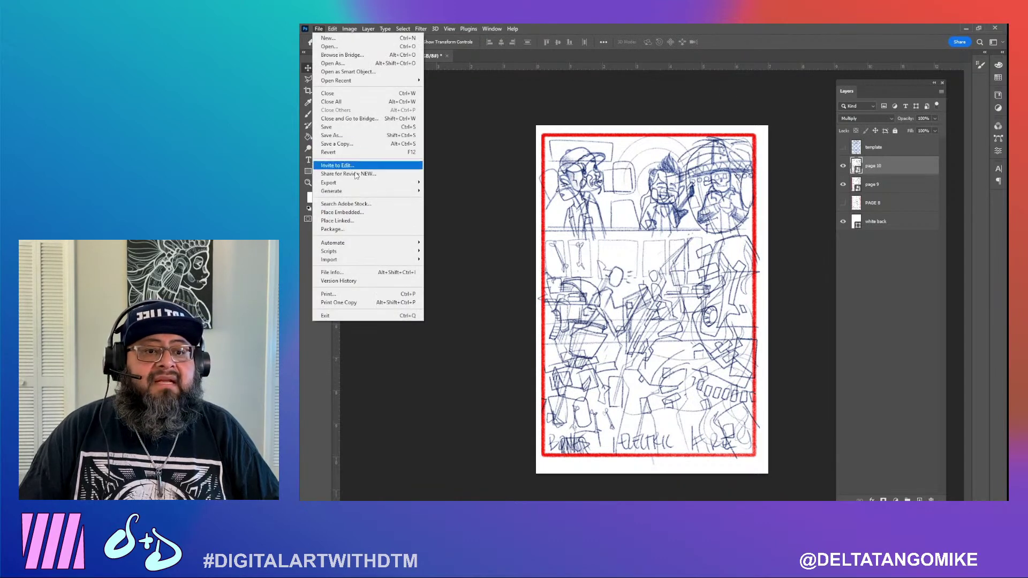
pyautogui.moveTo(375, 183)
pyautogui.click(450, 183)
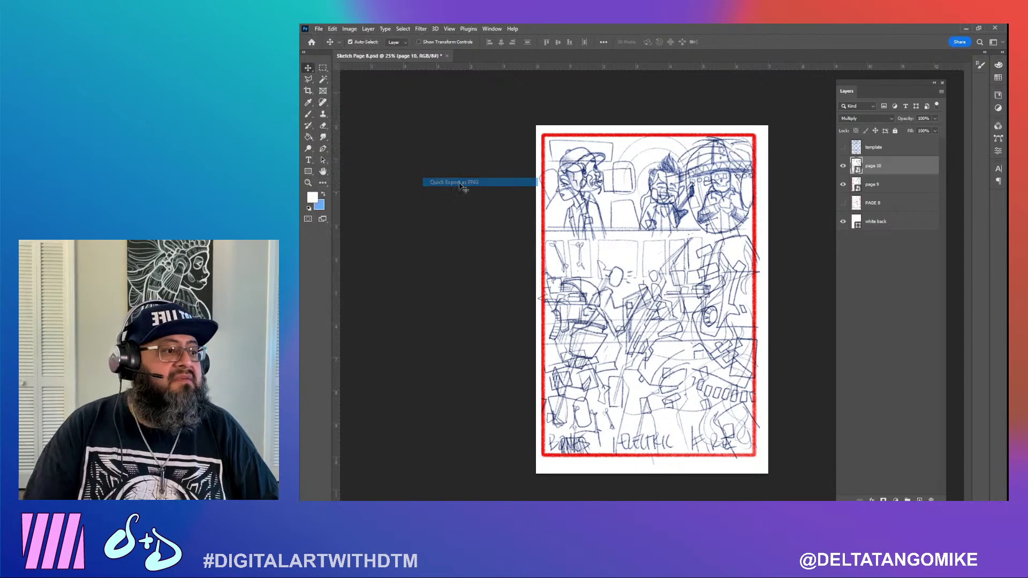
pyautogui.press('End')
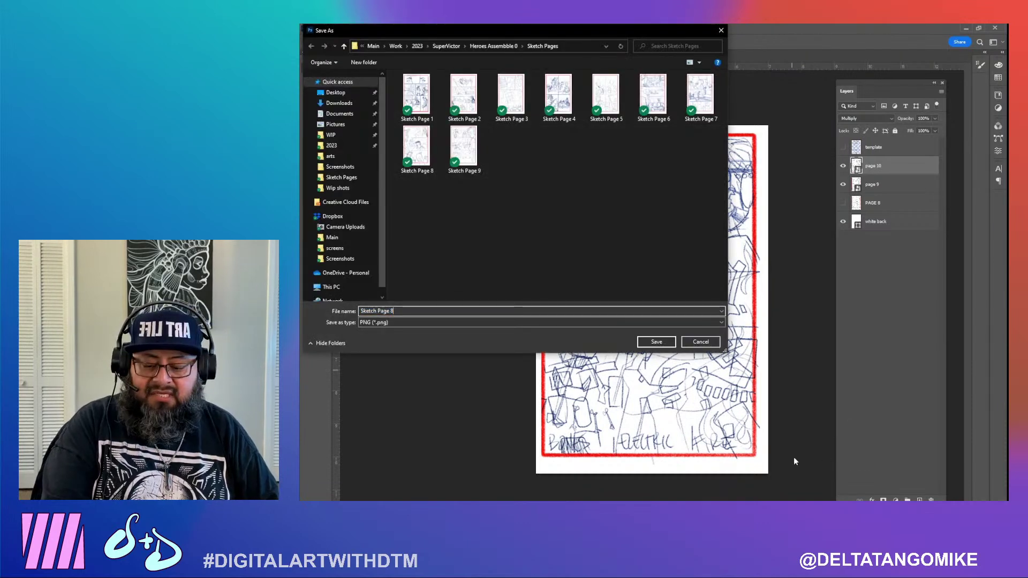
pyautogui.press('BackSpace')
pyautogui.write('10')
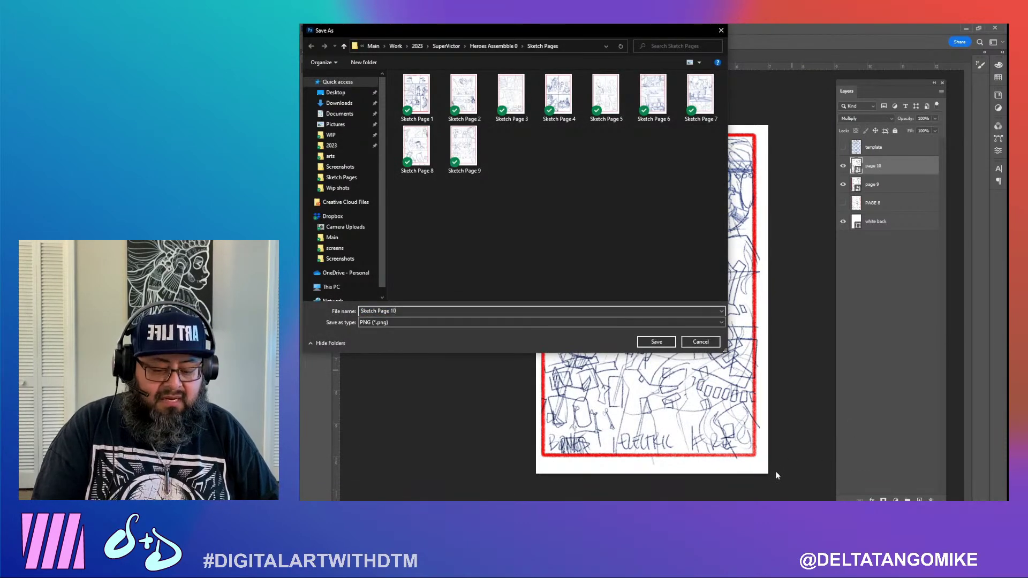
pyautogui.press('Return')
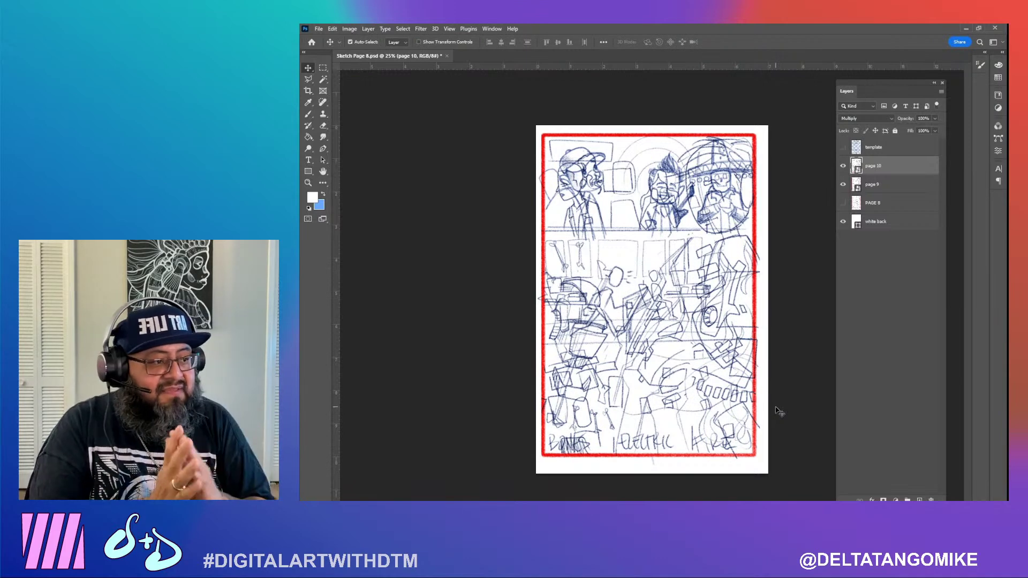
# Hide the page 9 layer and export the page as PNG again, overwriting Sketch Page 10
pyautogui.click(844, 185)
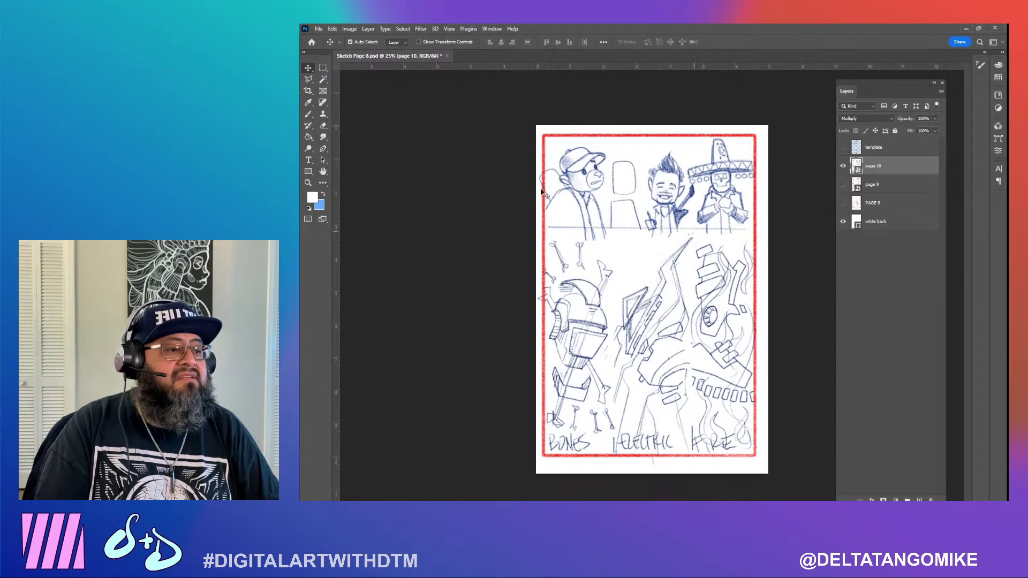
pyautogui.click(325, 30)
pyautogui.moveTo(397, 185)
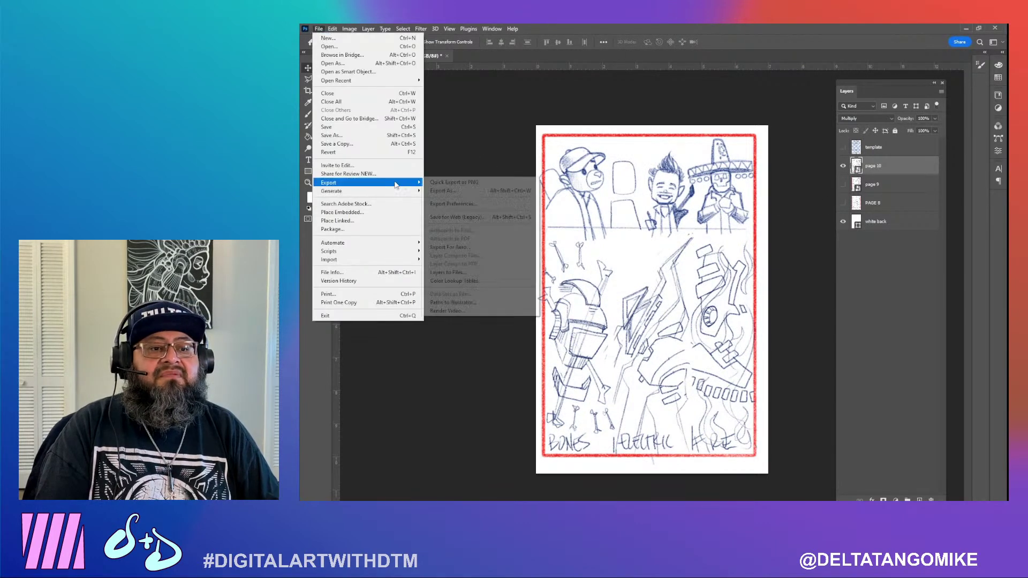
pyautogui.click(443, 188)
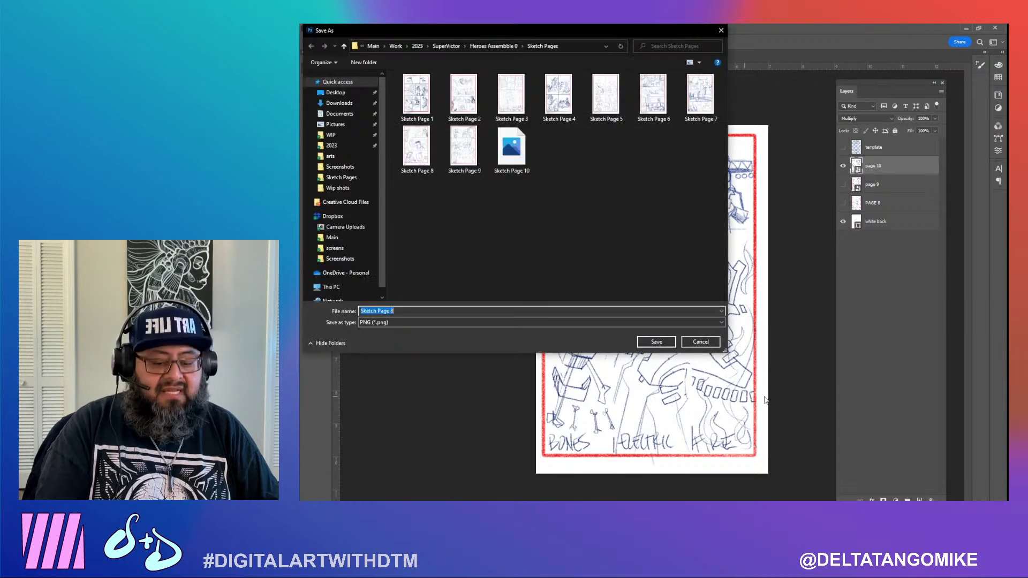
pyautogui.press('BackSpace')
pyautogui.write('10')
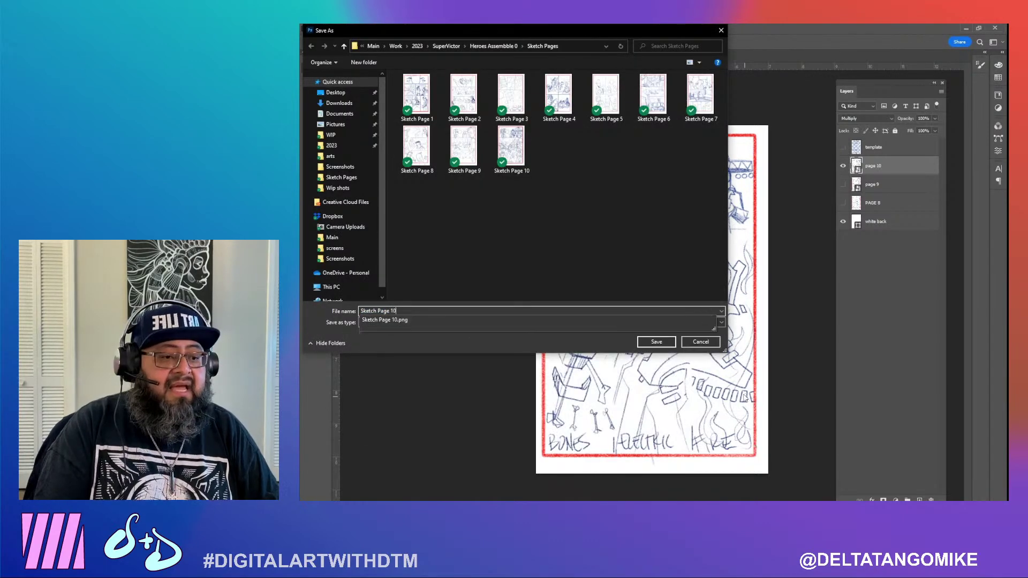
pyautogui.press('Return')
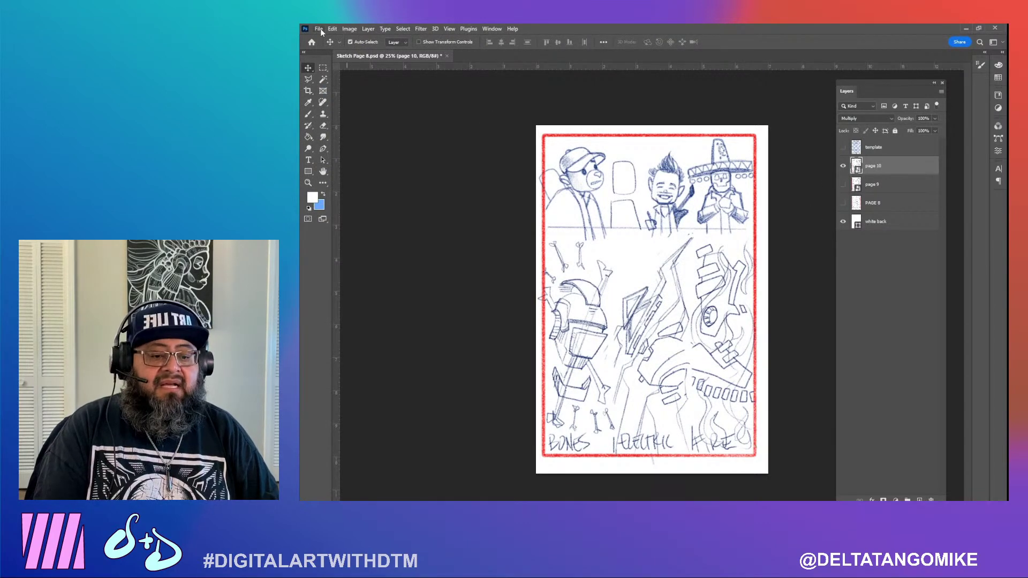
# Place the page-11 thumbnail image from the WIP folder above page 10 and set its blend mode to Multiply
pyautogui.hotkey('alt', 'Tab')
pyautogui.moveTo(673, 343); pyautogui.dragTo(771, 363)
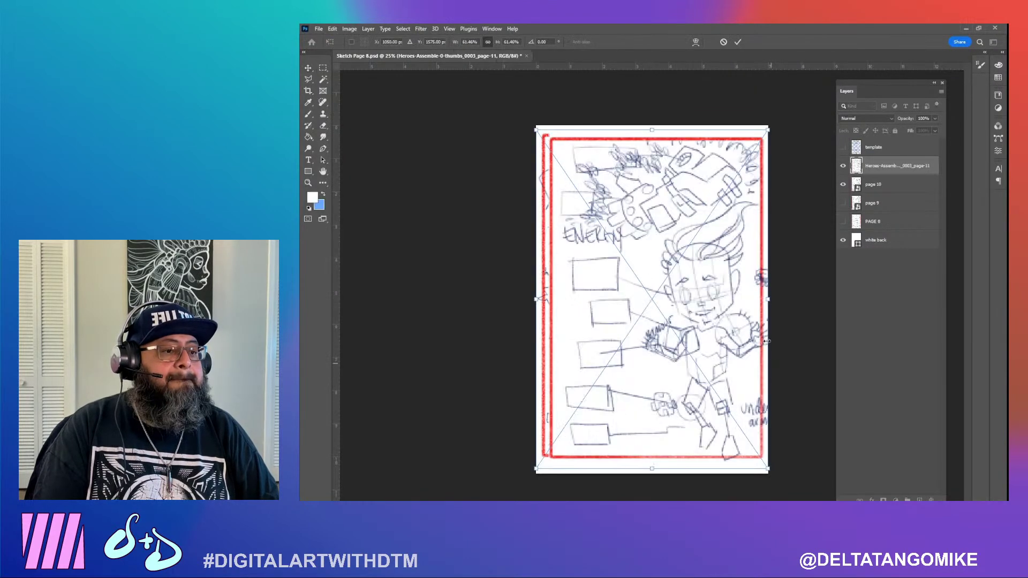
pyautogui.click(866, 118)
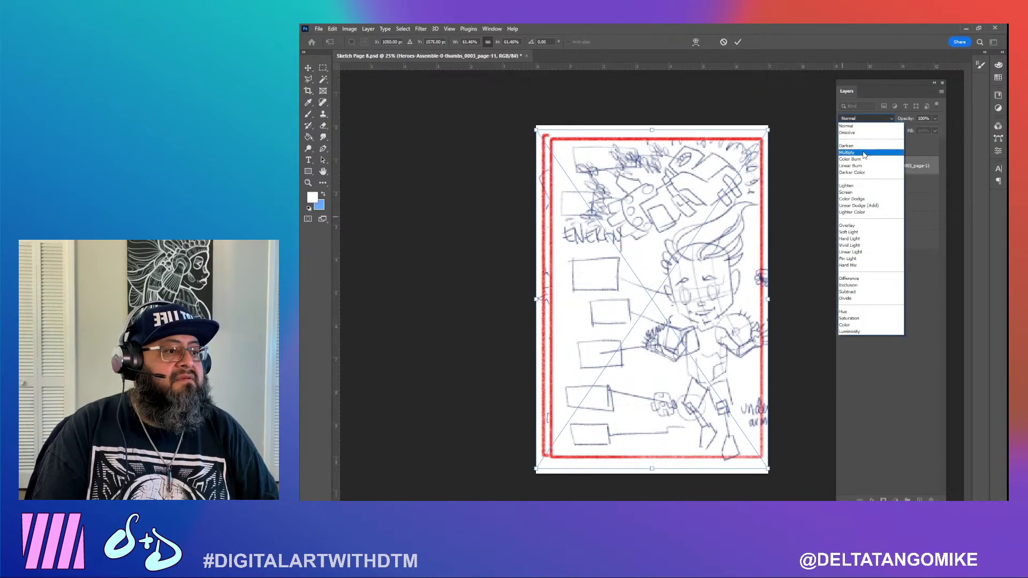
pyautogui.click(860, 143)
# Move and scale the placed page-11 image until its red border lines up with the page 10 border
pyautogui.moveTo(722, 232); pyautogui.dragTo(717, 227)
pyautogui.press('Down')
pyautogui.press('Down')
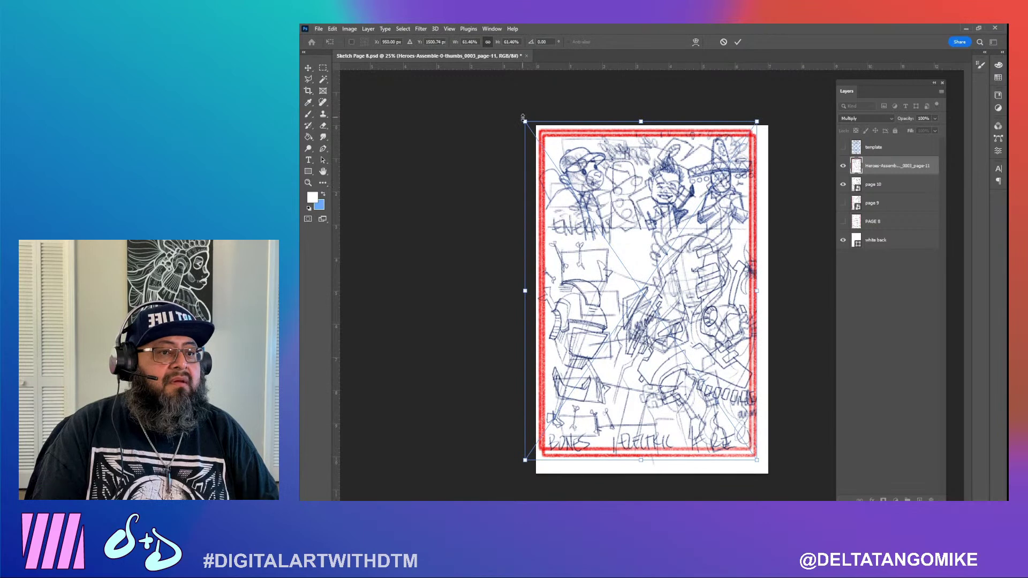
pyautogui.moveTo(523, 117); pyautogui.dragTo(528, 122)
pyautogui.moveTo(757, 460); pyautogui.dragTo(763, 466)
pyautogui.press('Return')
# Hide the page 10 layer and rename the placed page-11 image layer as page 11
pyautogui.click(844, 185)
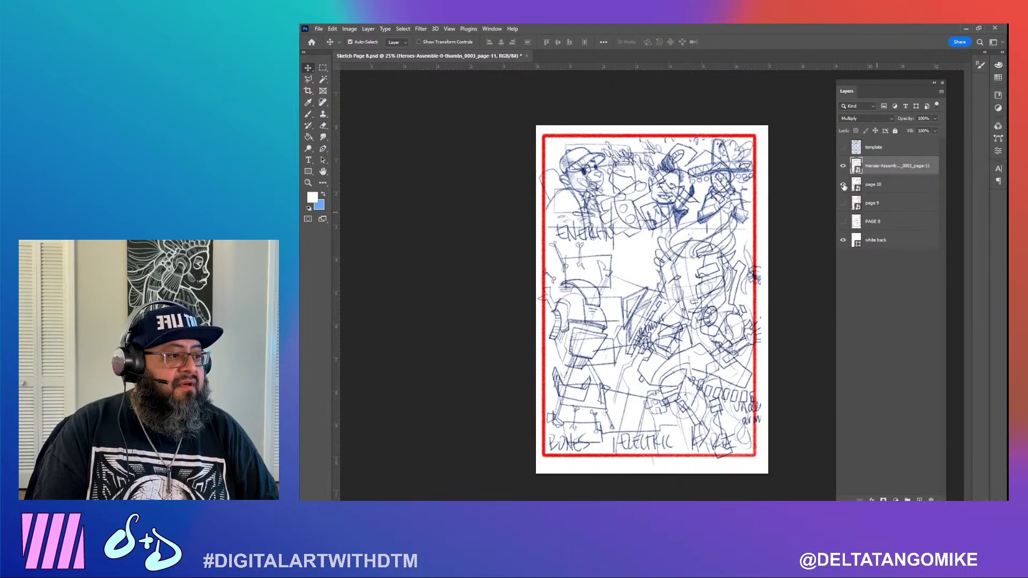
pyautogui.doubleClick(879, 167)
pyautogui.write('page 1')
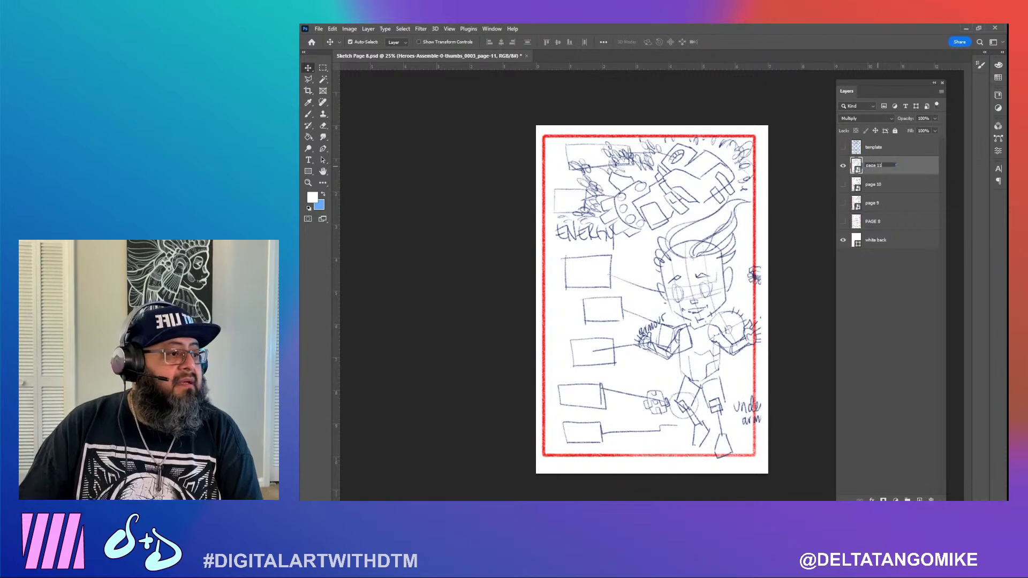
pyautogui.write('1')
pyautogui.press('Return')
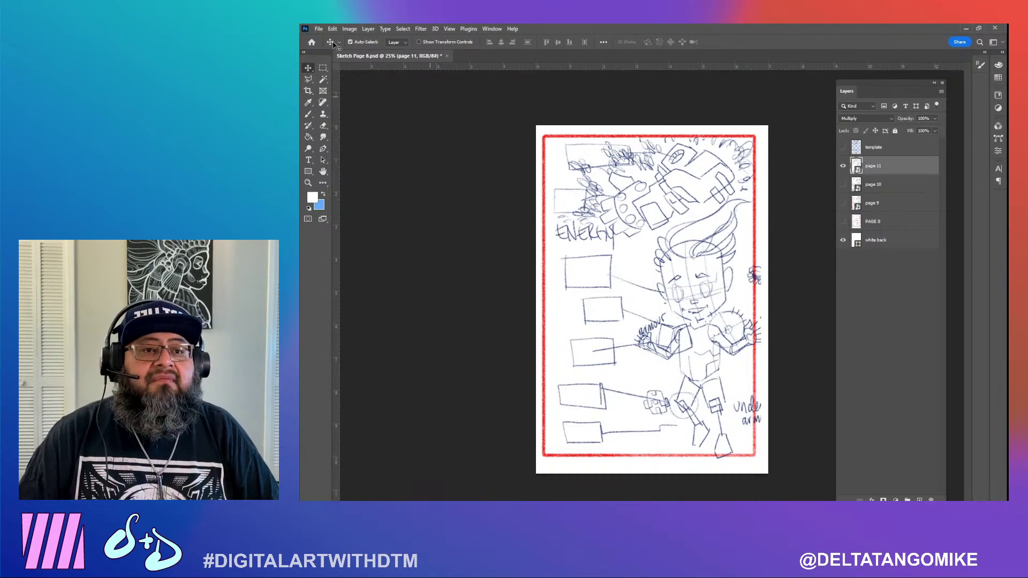
# Export the document as a PNG named Sketch Page 11 in the Sketch Pages folder
pyautogui.click(319, 29)
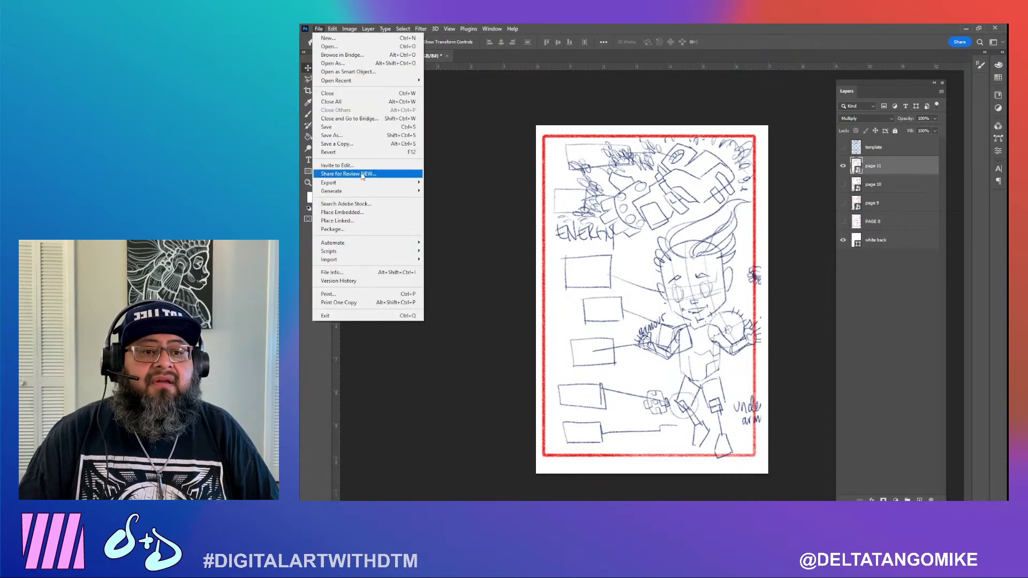
pyautogui.moveTo(367, 182)
pyautogui.click(454, 183)
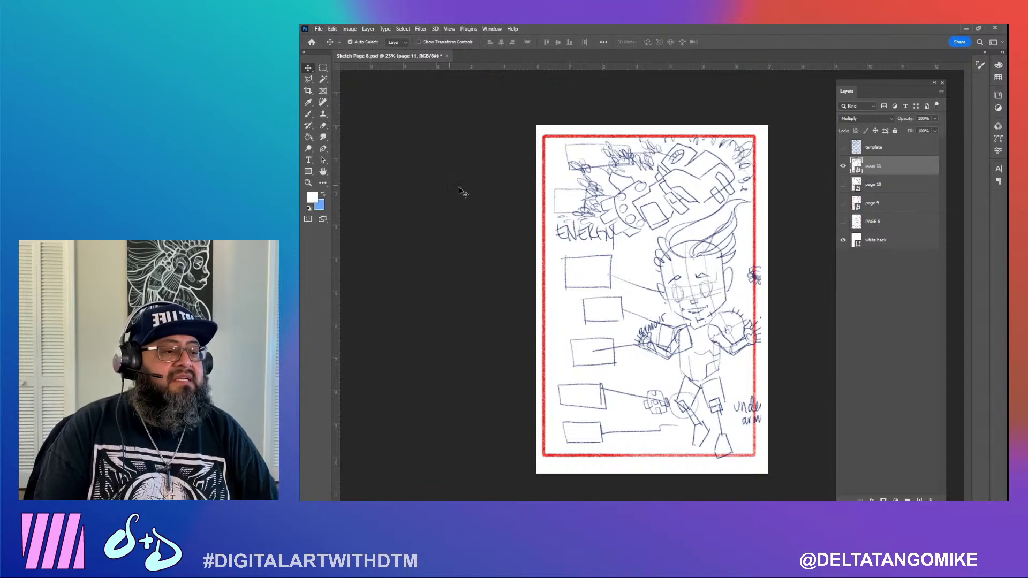
pyautogui.press('Right')
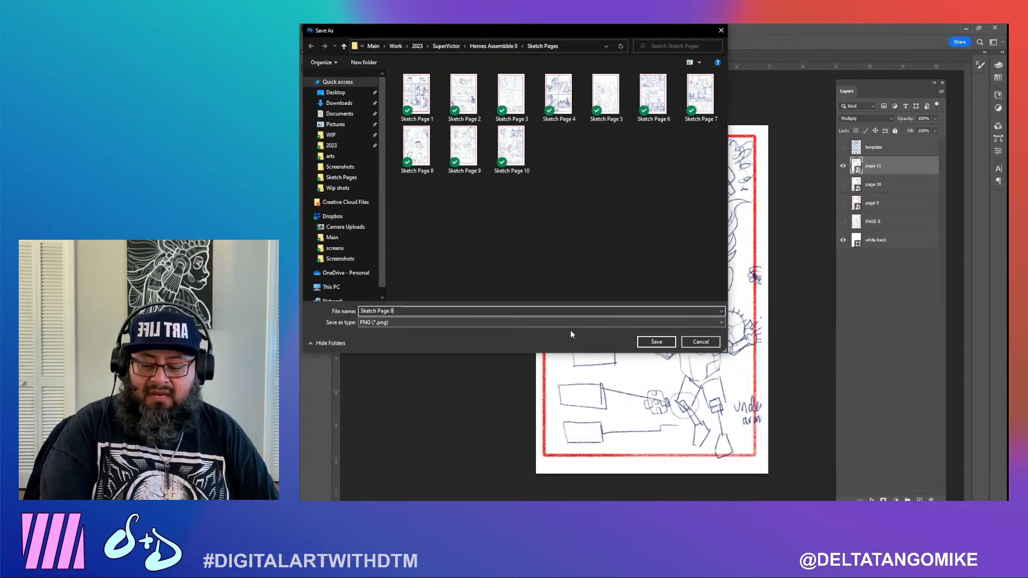
pyautogui.press('BackSpace')
pyautogui.write('11')
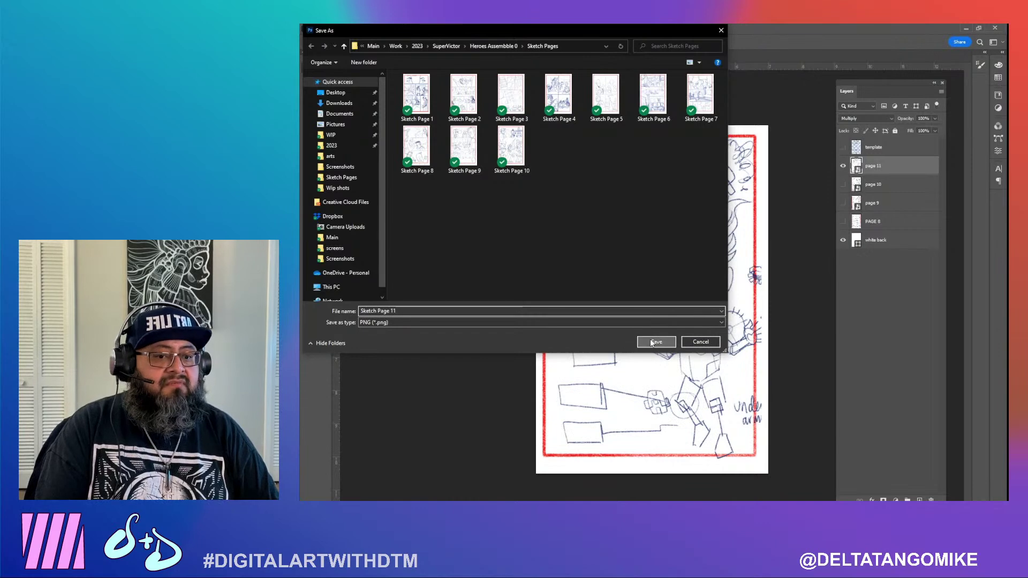
pyautogui.click(654, 342)
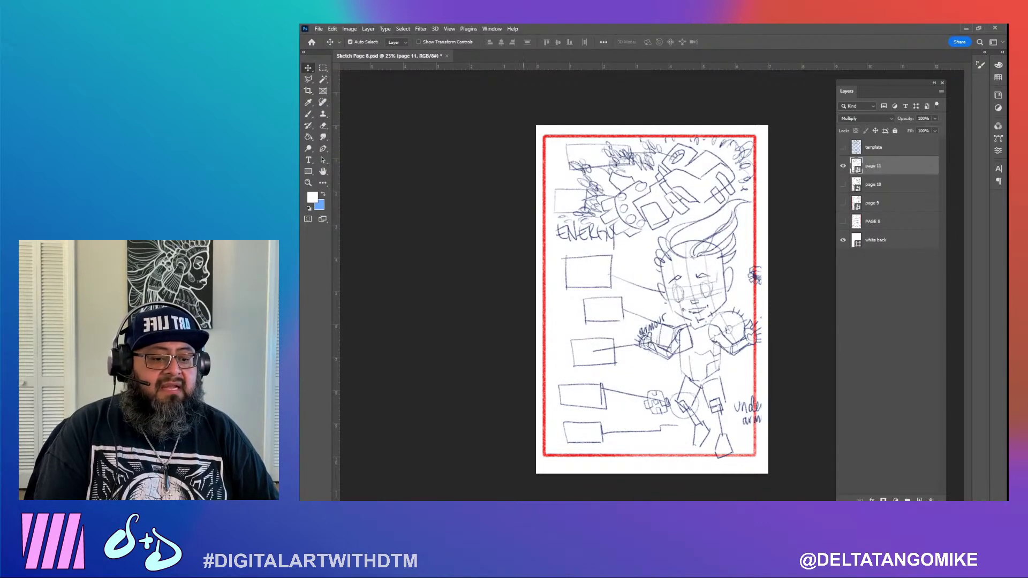
# Place the page-12 thumbnail image from the WIP folder above page 11 and set its blend mode to Multiply
pyautogui.hotkey('alt', 'Tab')
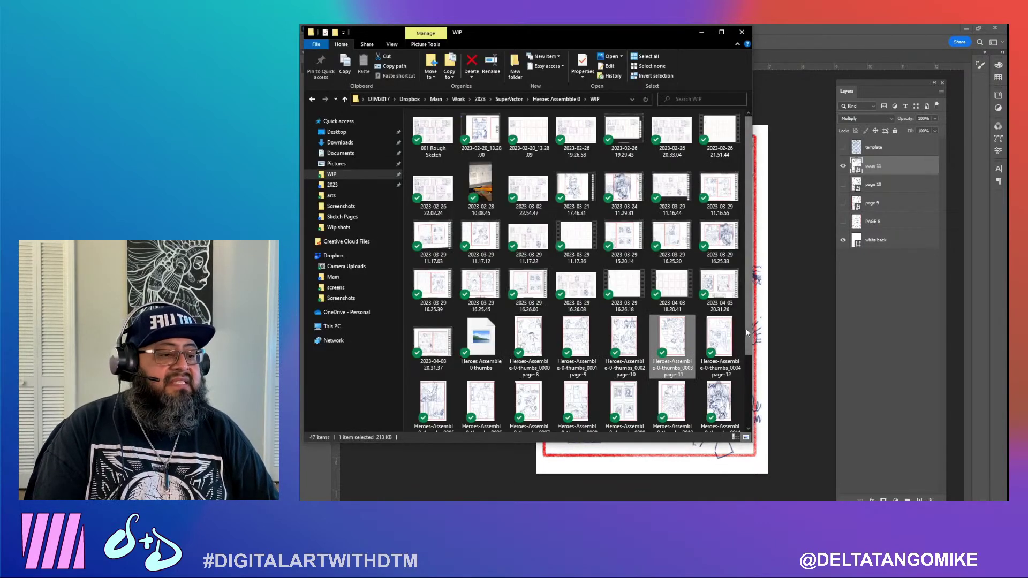
pyautogui.moveTo(732, 356); pyautogui.dragTo(777, 391)
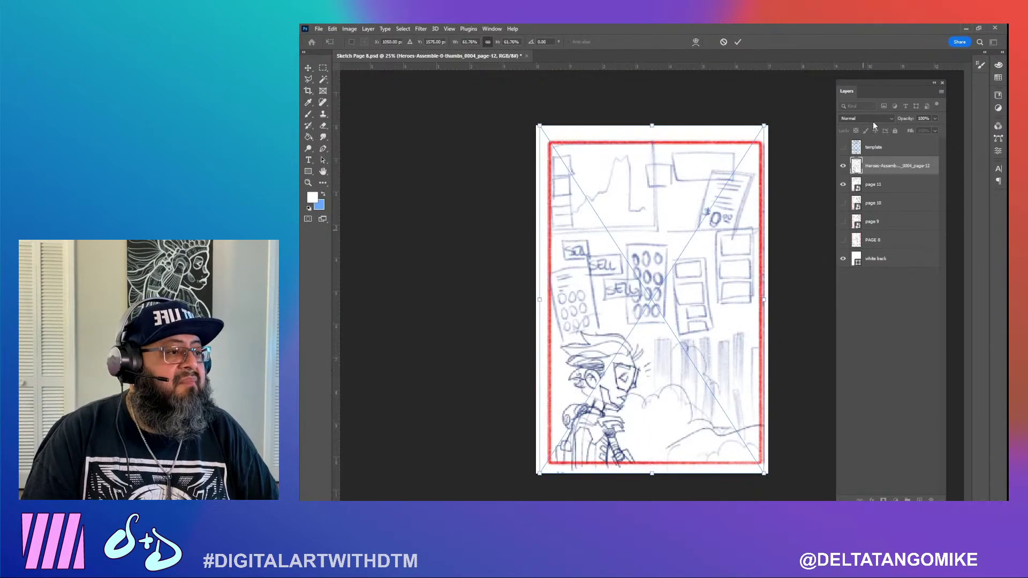
pyautogui.click(867, 118)
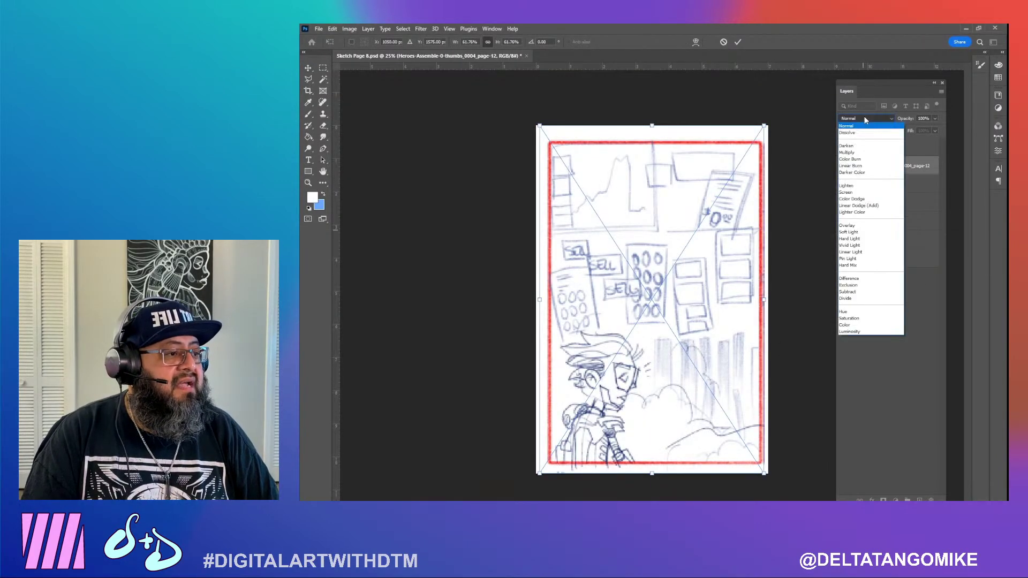
pyautogui.click(856, 152)
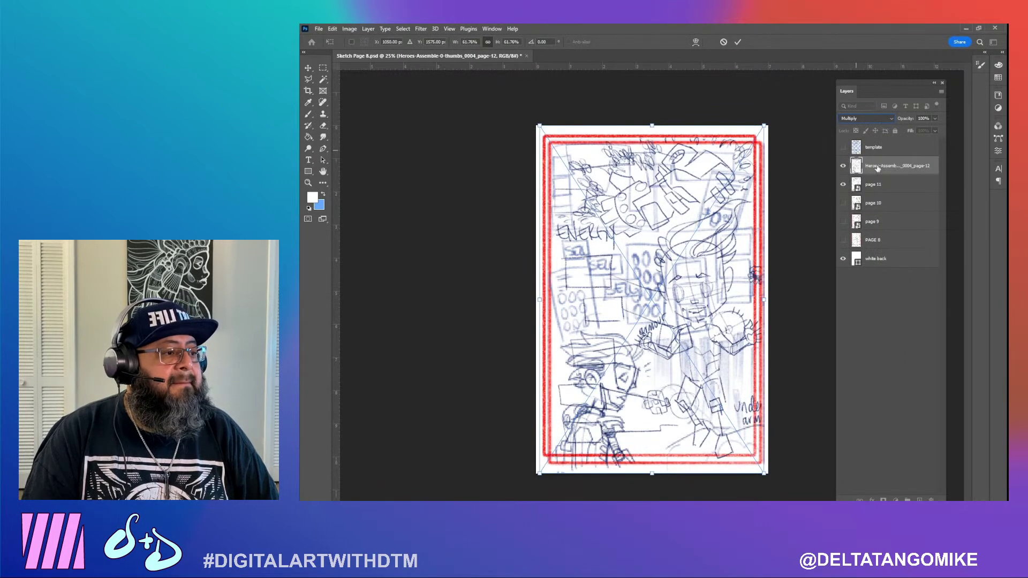
# Move and scale the placed page-12 image until its red border matches the page 11 border
pyautogui.moveTo(677, 304); pyautogui.dragTo(673, 301)
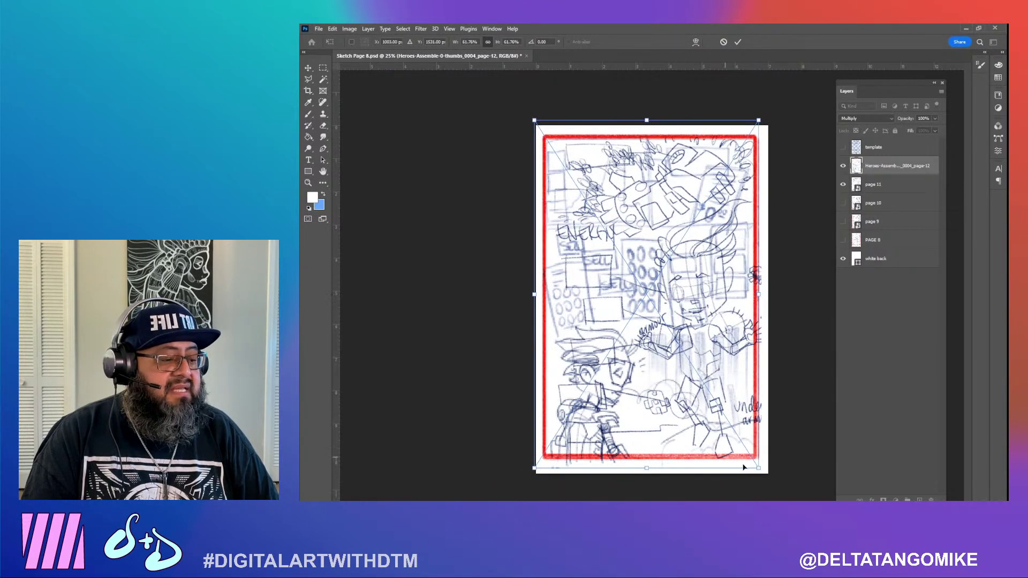
pyautogui.moveTo(758, 469); pyautogui.dragTo(757, 465)
pyautogui.moveTo(535, 121); pyautogui.dragTo(536, 127)
pyautogui.press('Right')
pyautogui.press('Right')
pyautogui.press('Return')
# Hide the page 11 layer and rename the placed page-12 image layer as page 12
pyautogui.click(843, 185)
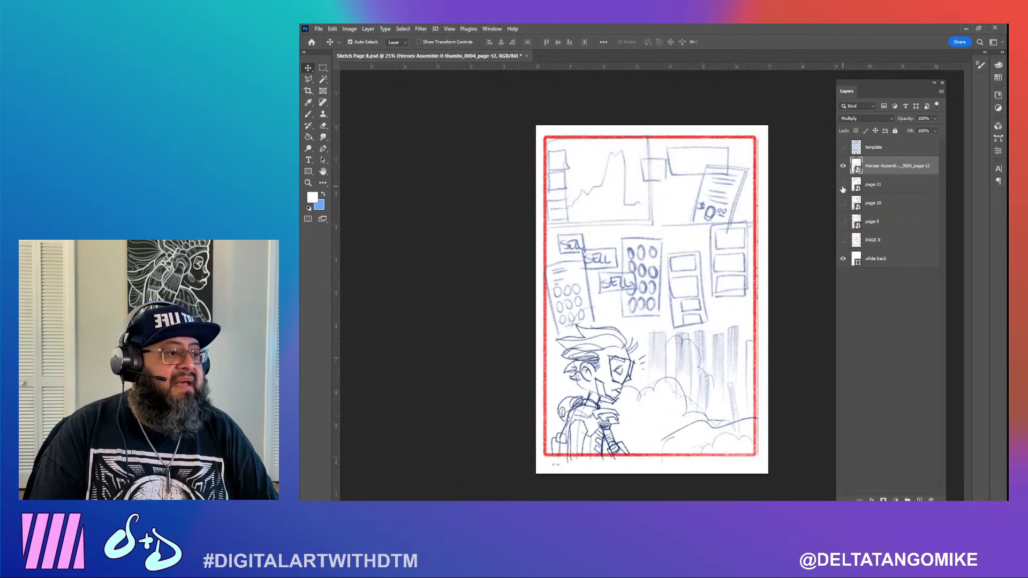
pyautogui.doubleClick(890, 167)
pyautogui.write('page')
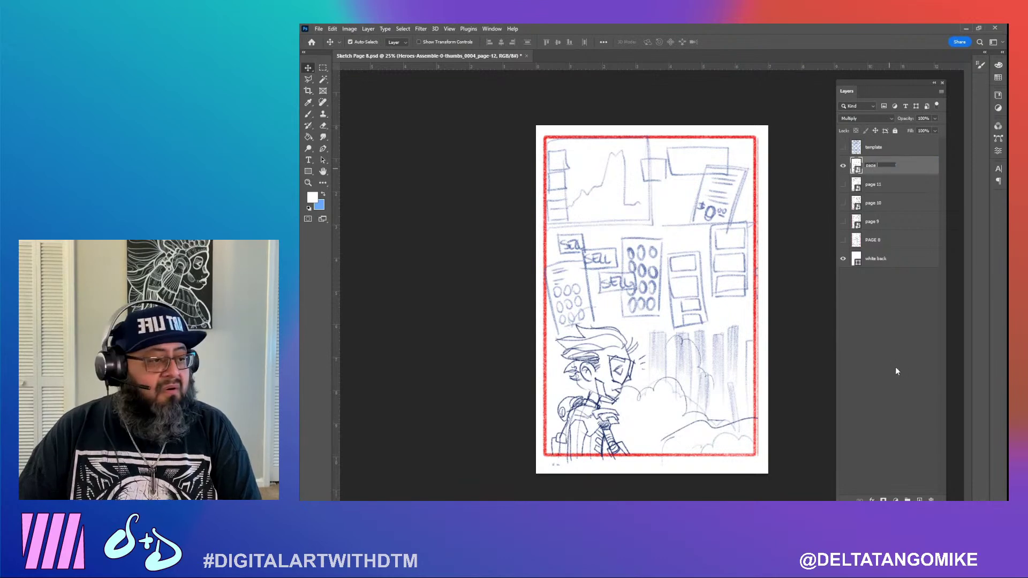
pyautogui.write(' 12')
pyautogui.press('Return')
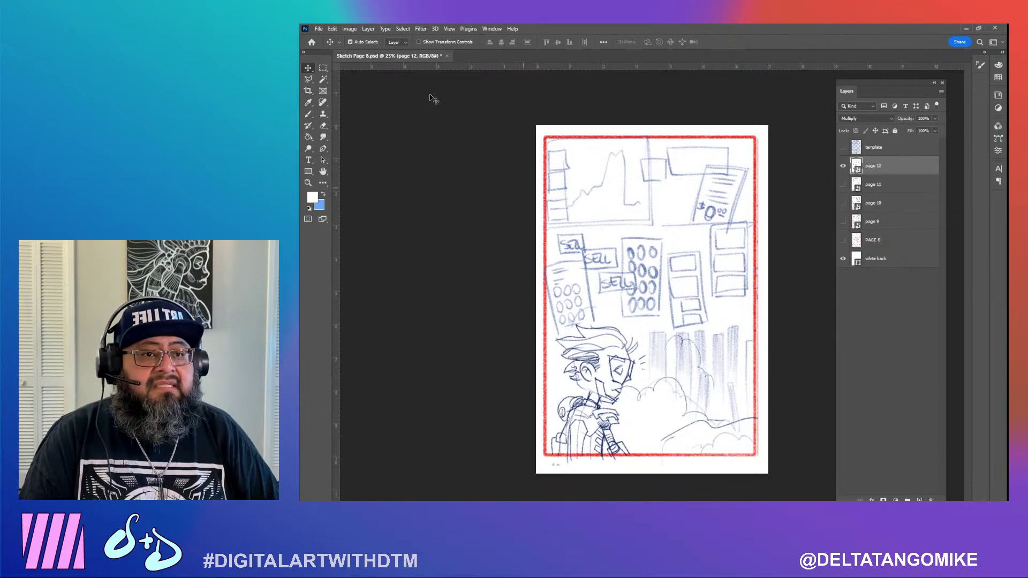
# Export the document as a PNG named Sketch Page 12
pyautogui.click(322, 29)
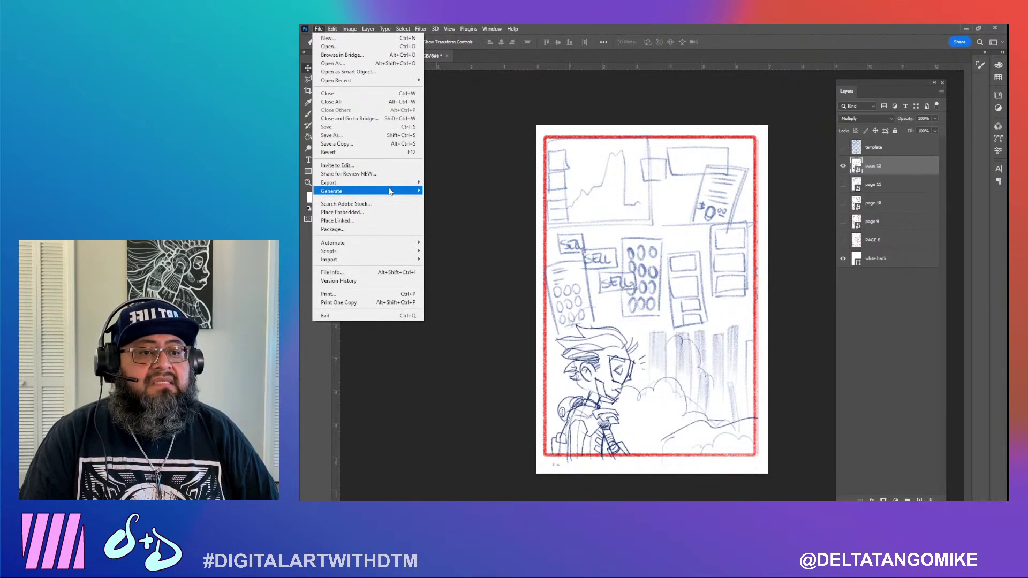
pyautogui.click(431, 183)
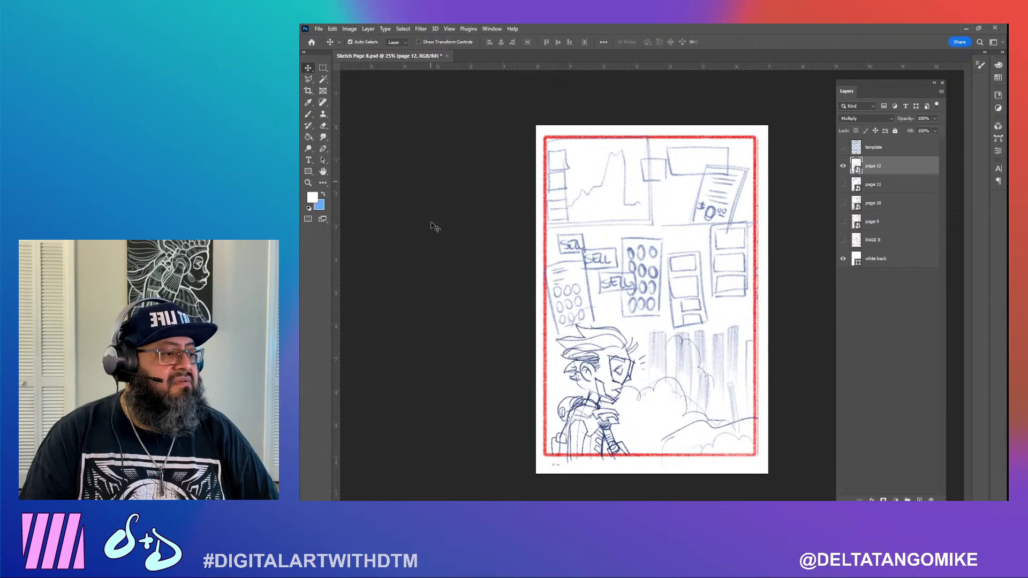
pyautogui.press('Right')
pyautogui.press('BackSpace')
pyautogui.write('12')
pyautogui.press('Return')
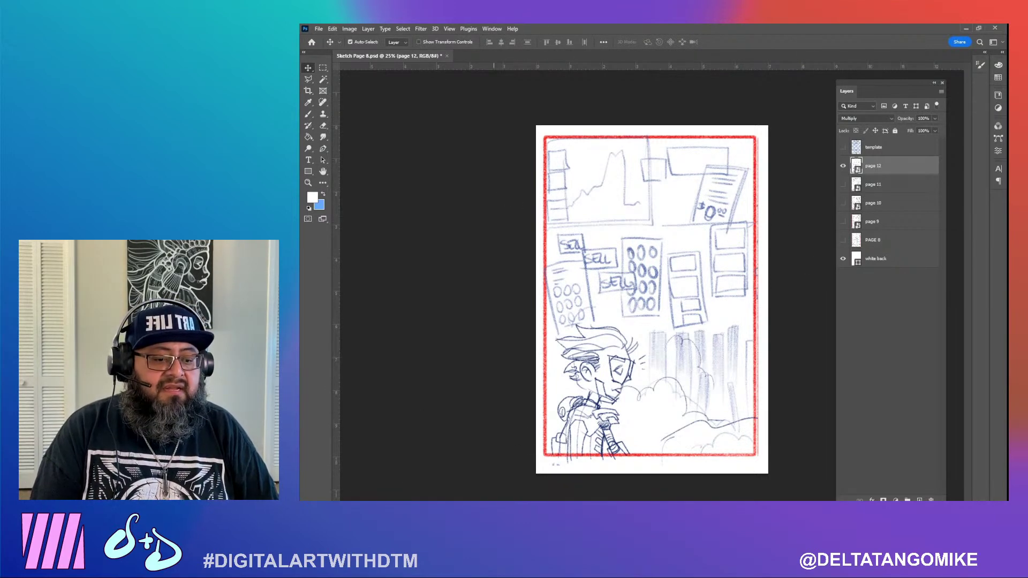
# Place the page-13 thumbnail image from the WIP folder at its default size and rename its layer page 13
pyautogui.hotkey('alt', 'Tab')
pyautogui.moveTo(434, 411); pyautogui.dragTo(489, 473)
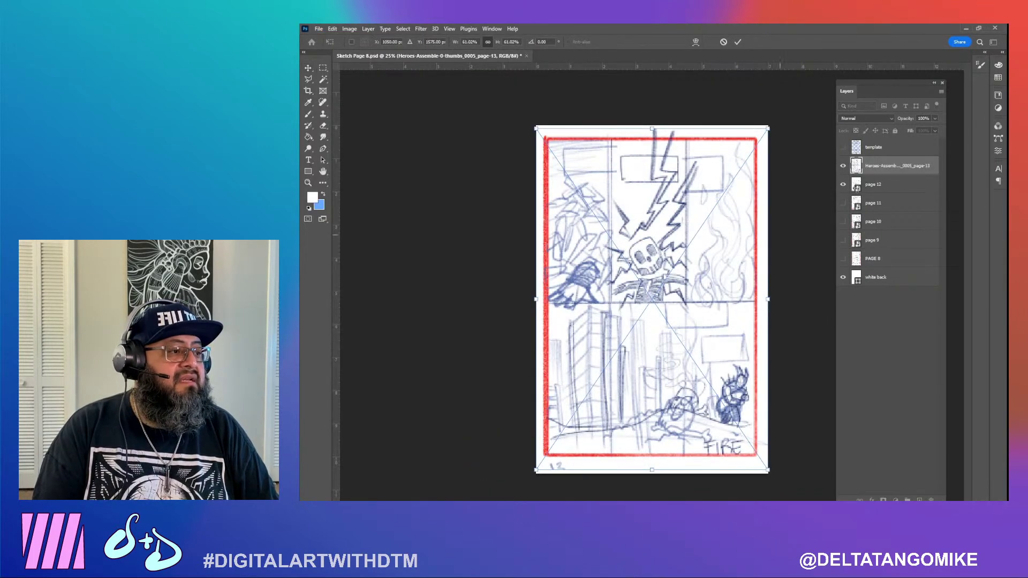
pyautogui.press('Return')
pyautogui.doubleClick(904, 165)
pyautogui.write('page 13')
pyautogui.press('Return')
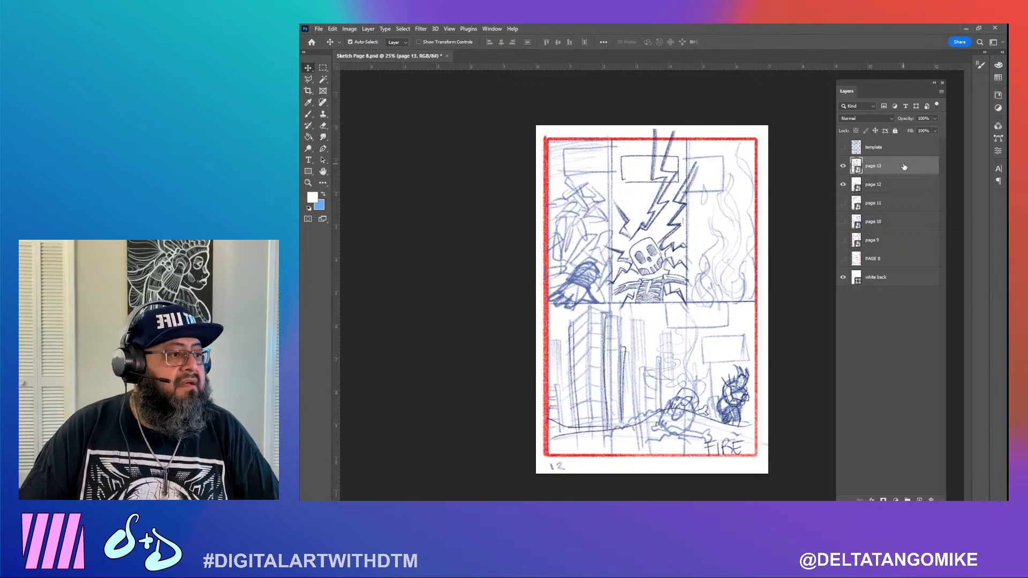
# Set the page 13 layer's blend mode to Multiply and nudge it left to line up with the page 12 border
pyautogui.click(877, 118)
pyautogui.click(873, 156)
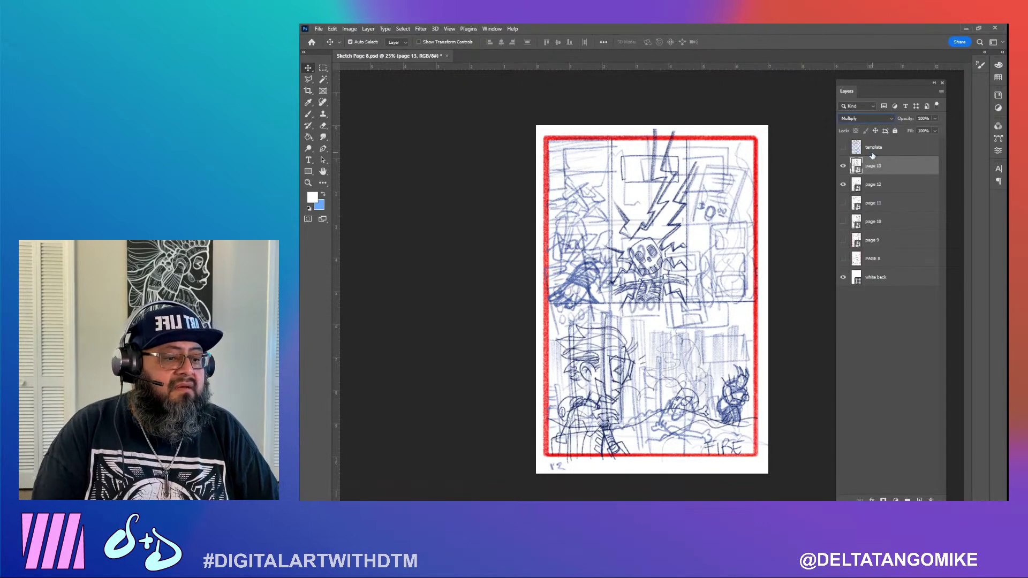
pyautogui.press('Left')
pyautogui.press('Left')
pyautogui.press('Left')
pyautogui.press('Left')
pyautogui.press('Left')
pyautogui.press('Left')
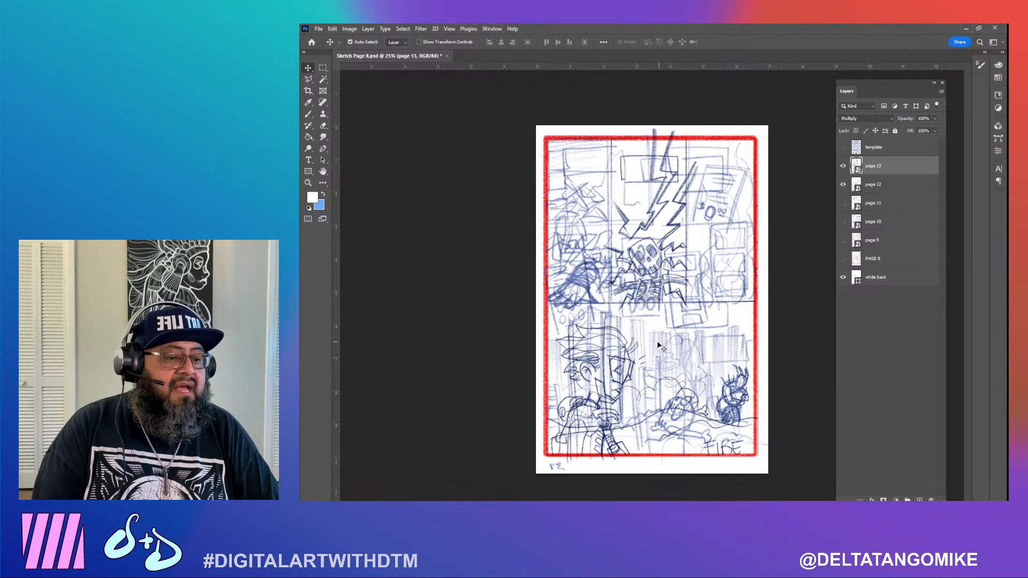
# Hide the page 12 layer and export the document as a PNG named Sketch Page 13
pyautogui.click(839, 186)
pyautogui.click(319, 29)
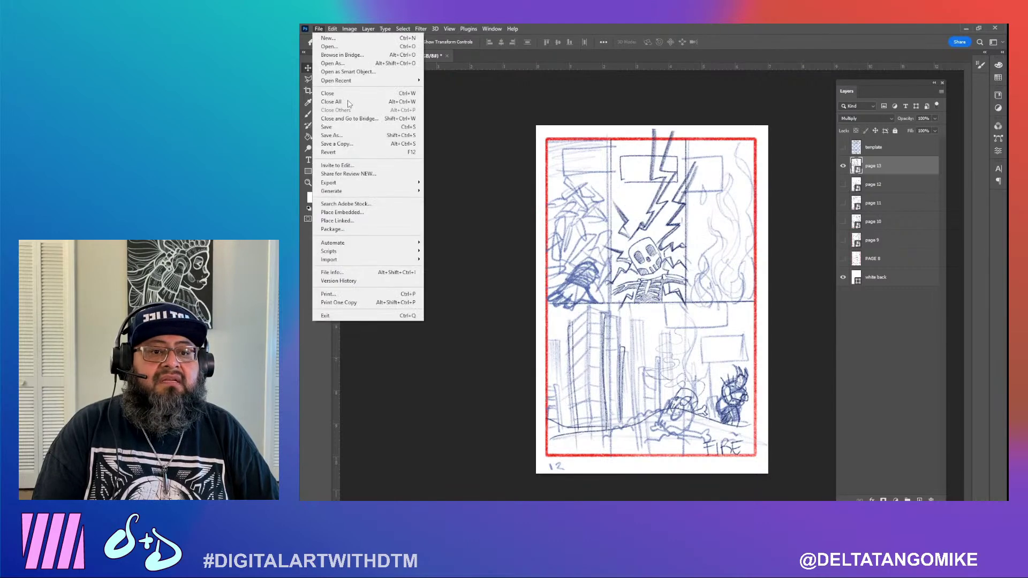
pyautogui.moveTo(396, 183)
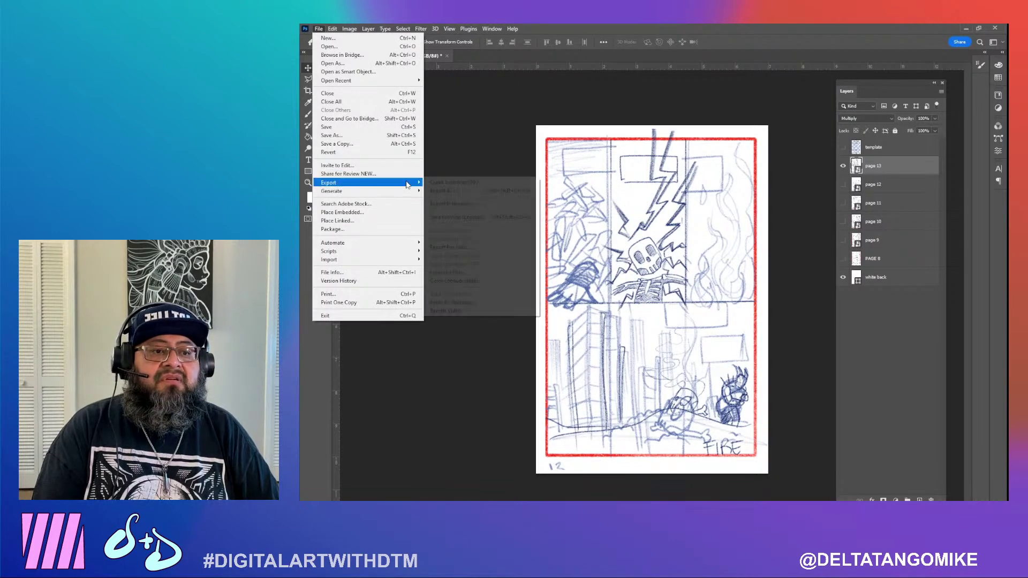
pyautogui.click(475, 182)
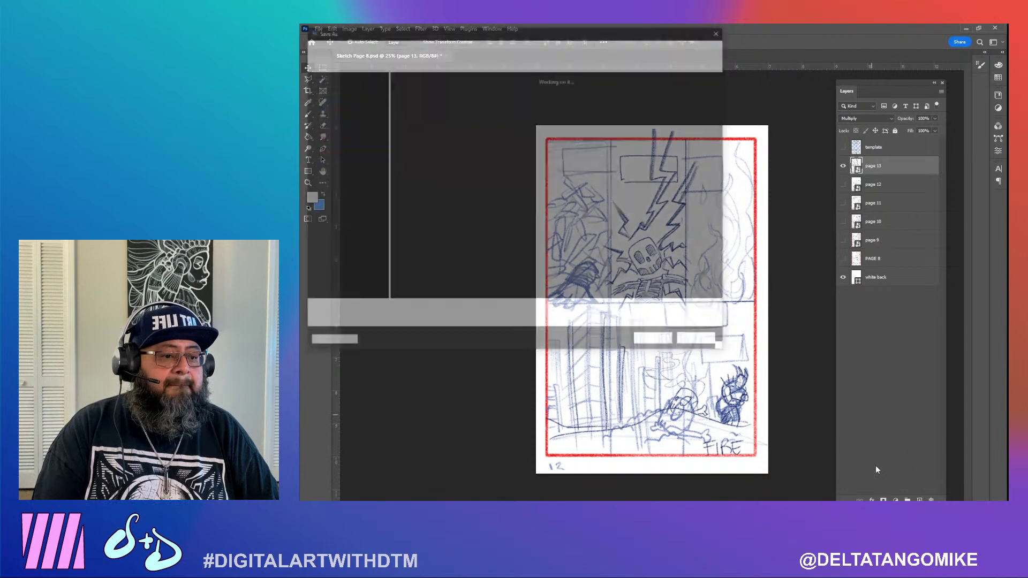
pyautogui.press('End')
pyautogui.press('BackSpace')
pyautogui.write('13')
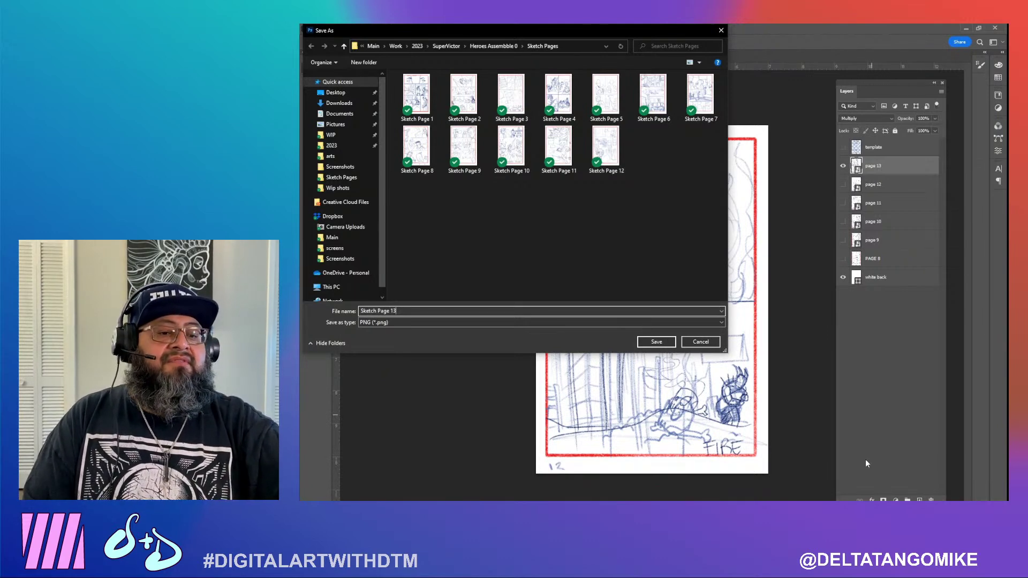
pyautogui.press('Return')
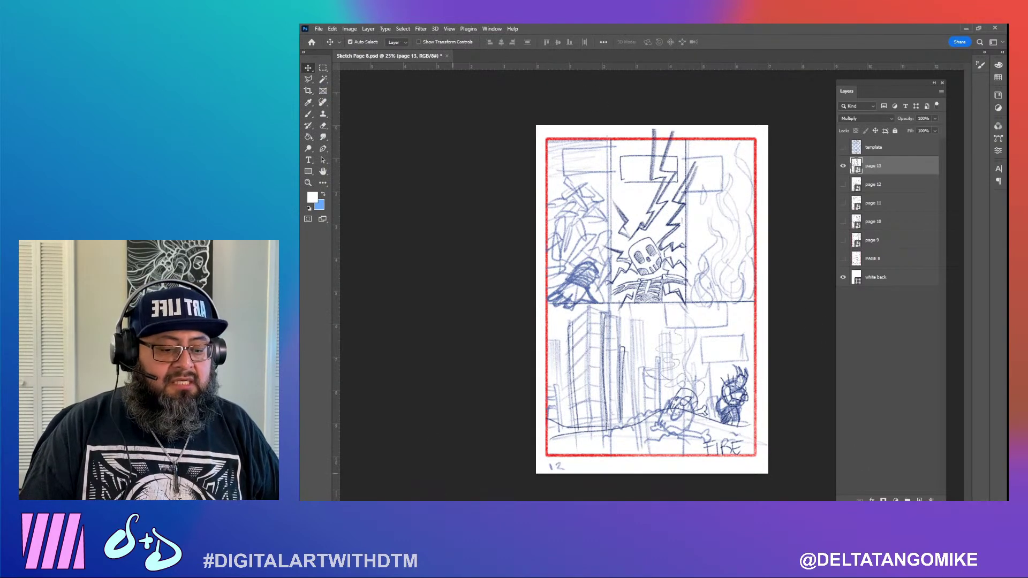
# Place the page-14 thumbnail image above page 13 and set its blend mode to Multiply
pyautogui.moveTo(531, 382); pyautogui.dragTo(538, 485)
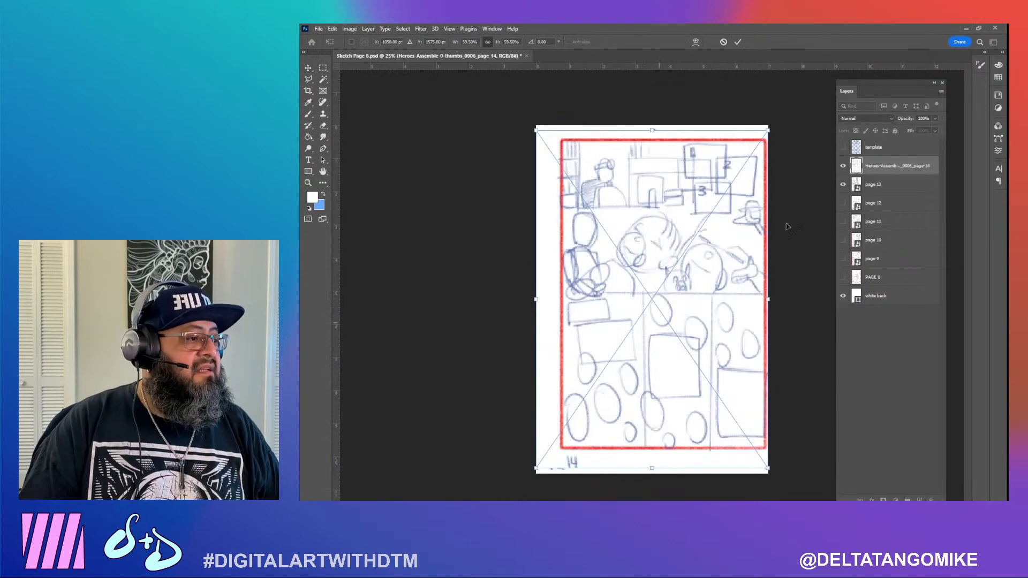
pyautogui.click(871, 117)
pyautogui.click(891, 155)
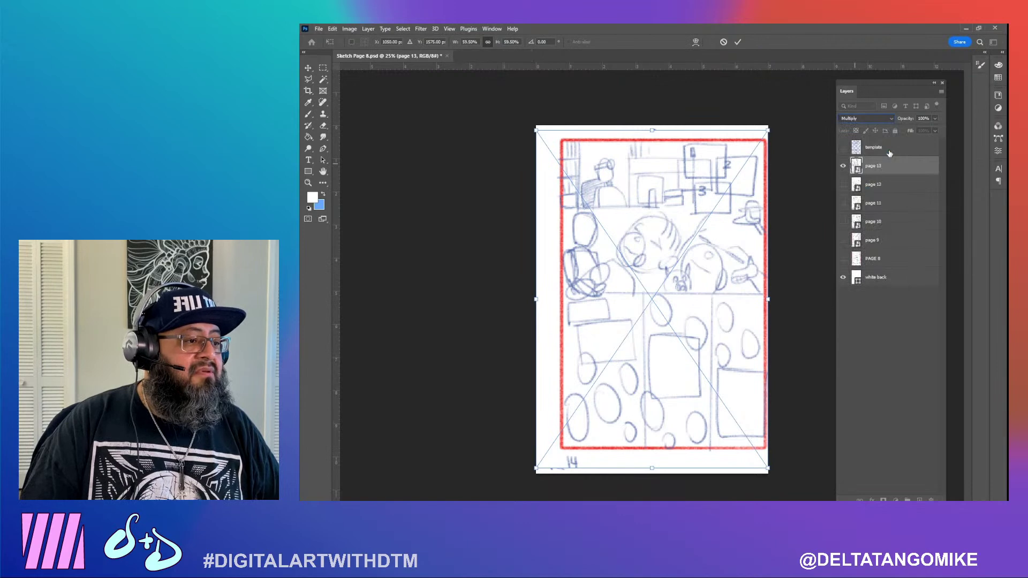
# Move and enlarge the placed page-14 image until its red border matches the page 13 border
pyautogui.moveTo(645, 364); pyautogui.dragTo(635, 364)
pyautogui.moveTo(525, 468); pyautogui.dragTo(519, 476)
pyautogui.press('Return')
# Rename the placed page-14 image layer as page 14
pyautogui.doubleClick(886, 167)
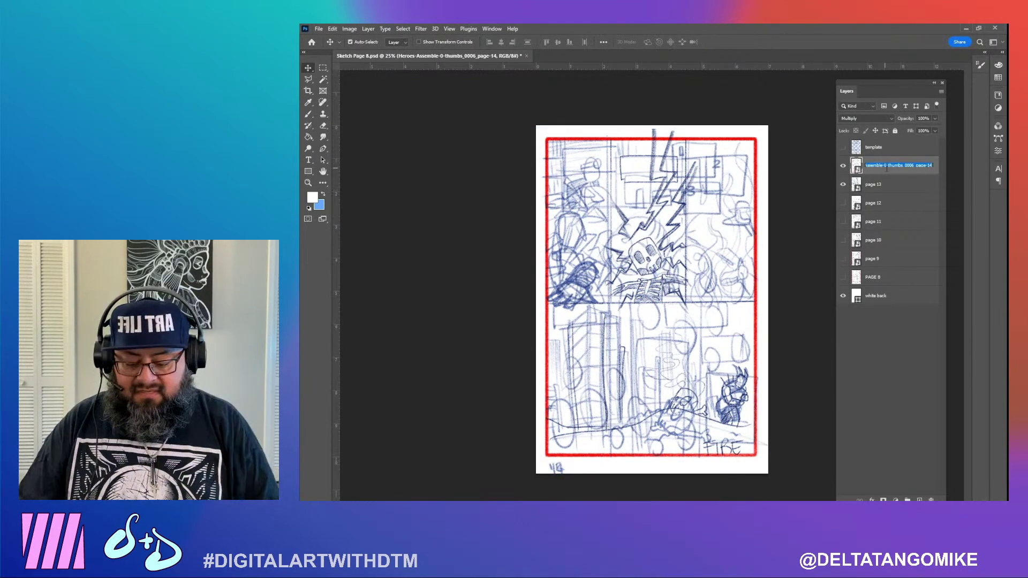
pyautogui.write('page 14')
pyautogui.press('Return')
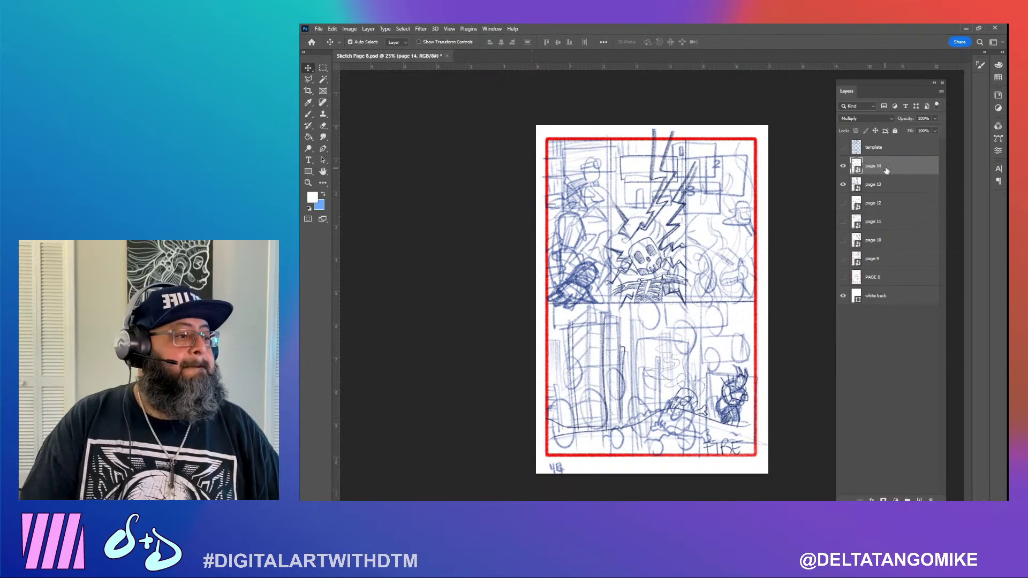
# Hide the page 13 layer and export the document as a PNG named Sketch Page 14
pyautogui.click(843, 186)
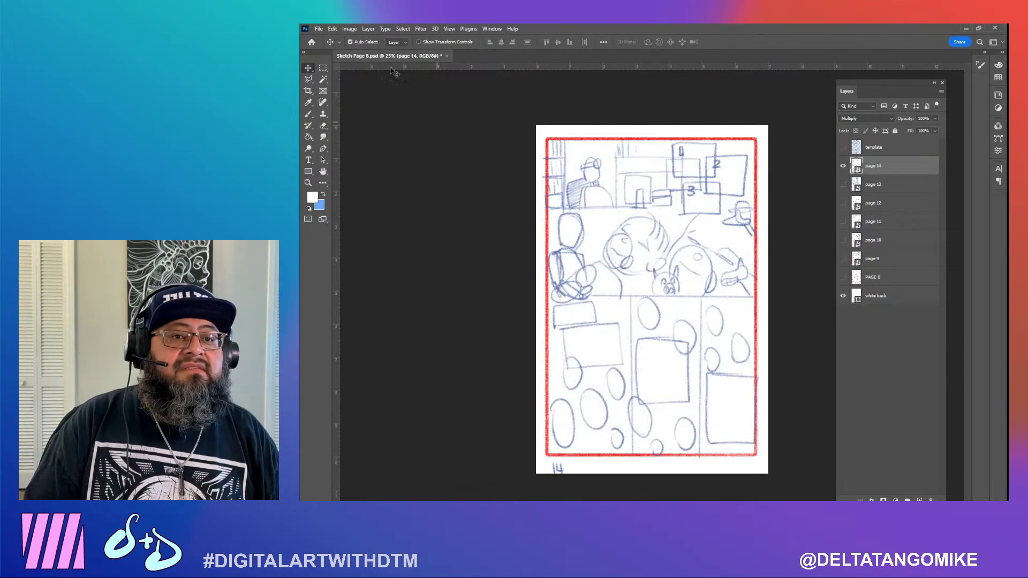
pyautogui.click(318, 29)
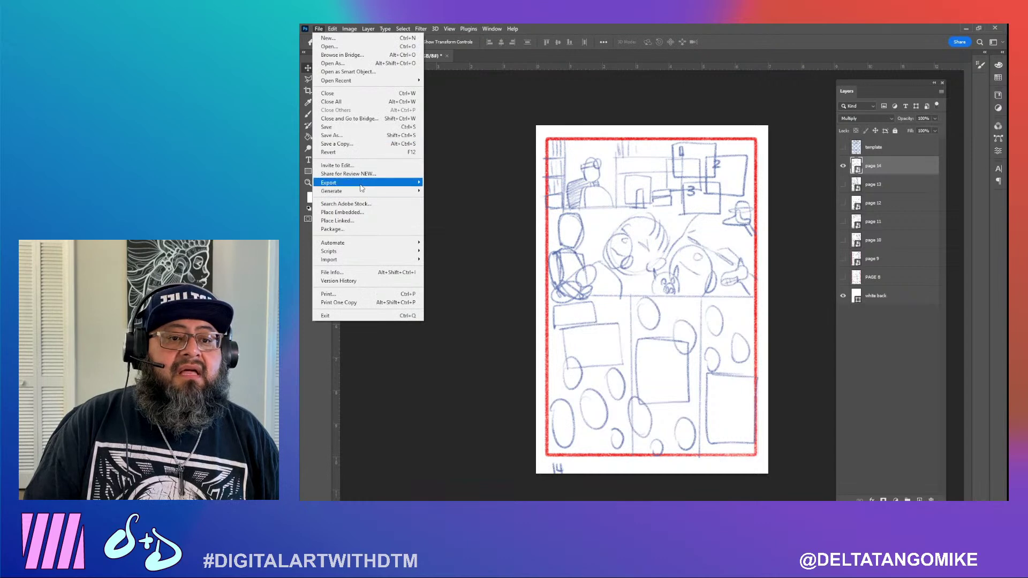
pyautogui.click(434, 184)
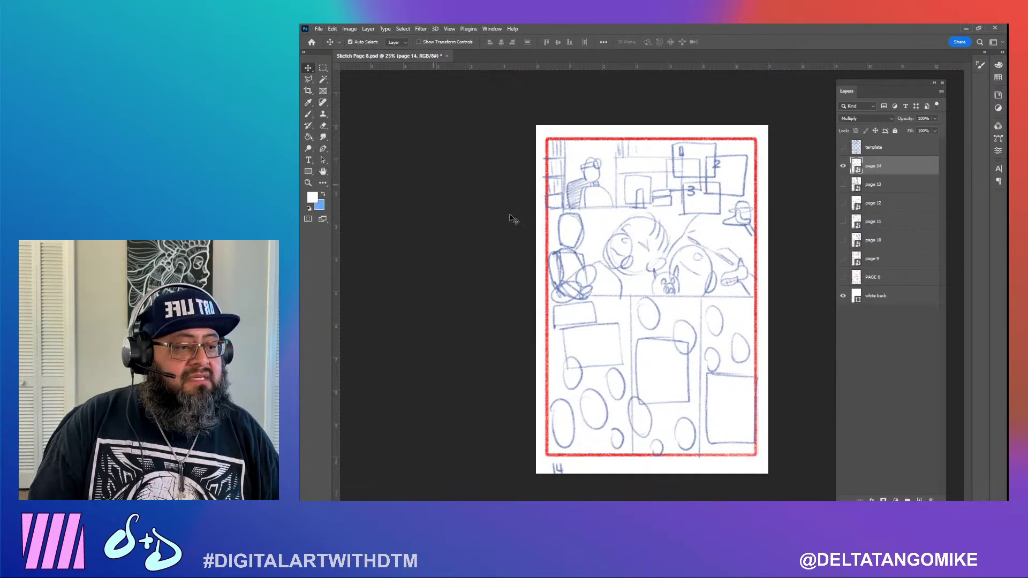
pyautogui.press('End')
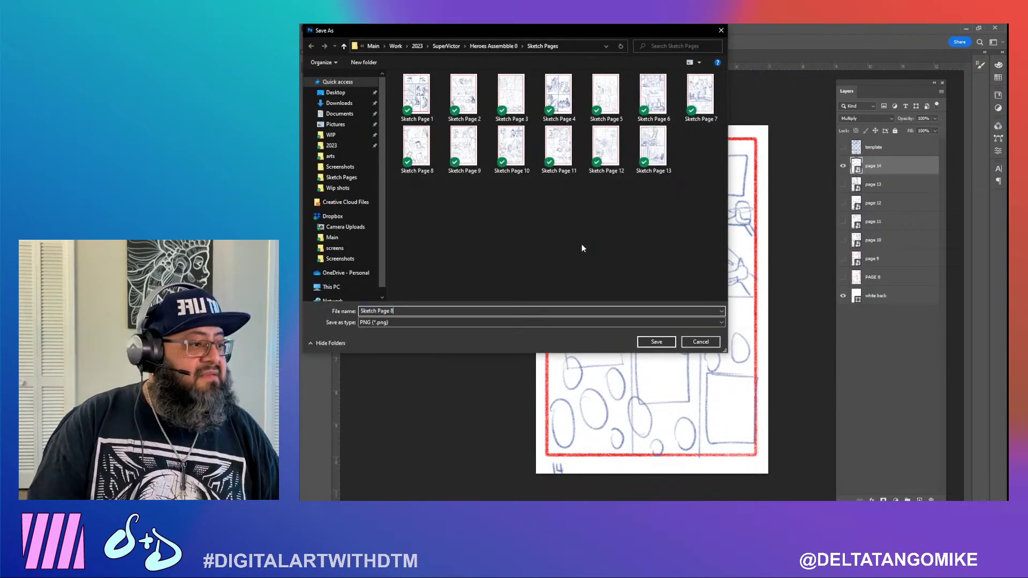
pyautogui.press('BackSpace')
pyautogui.write('14')
pyautogui.press('Return')
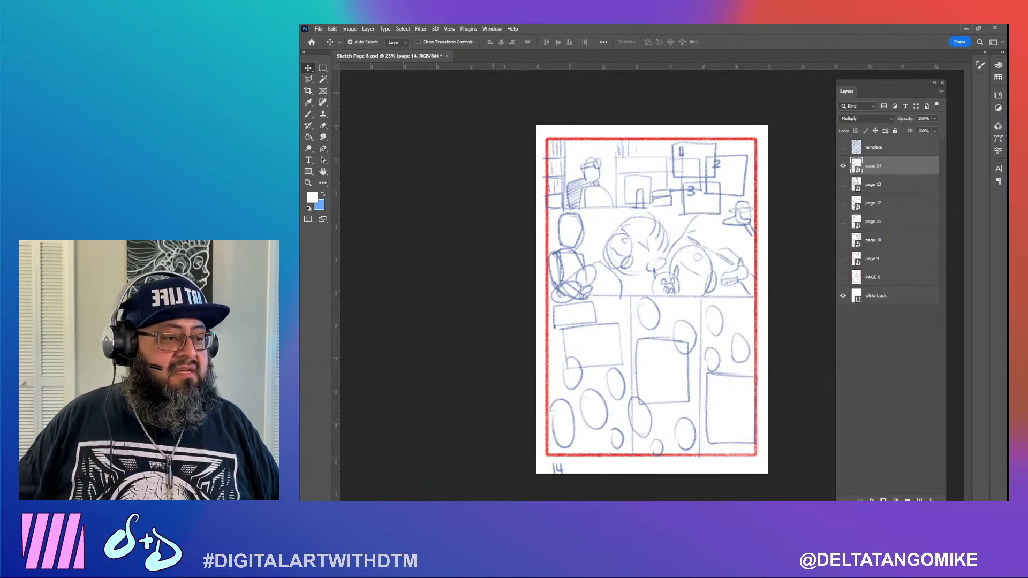
# Place the page-15 thumbnail image from the WIP folder above page 14 and set its blend mode to Multiply
pyautogui.hotkey('alt', 'Tab')
pyautogui.moveTo(529, 406); pyautogui.dragTo(571, 475)
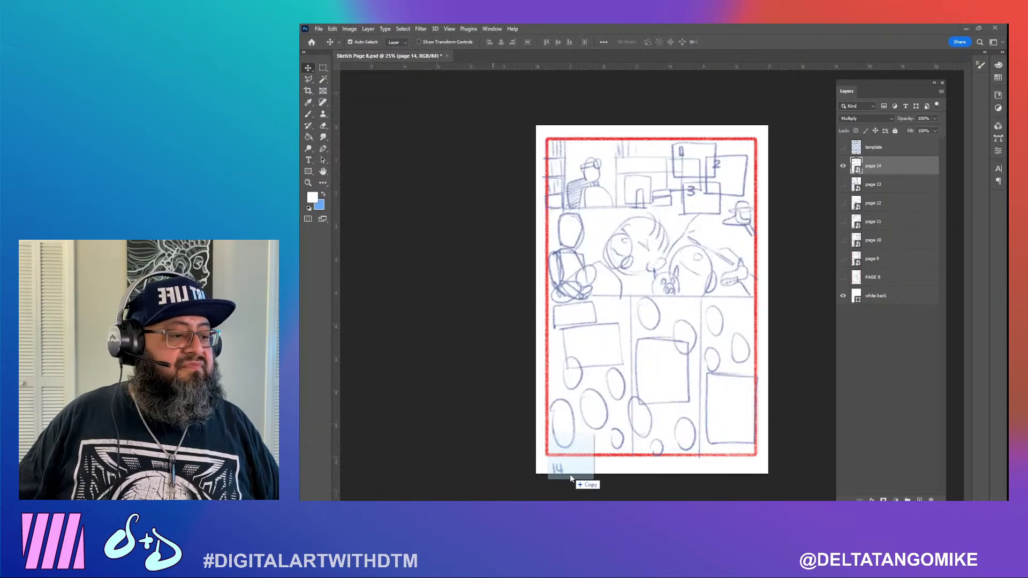
pyautogui.click(860, 119)
pyautogui.click(853, 153)
pyautogui.press('Return')
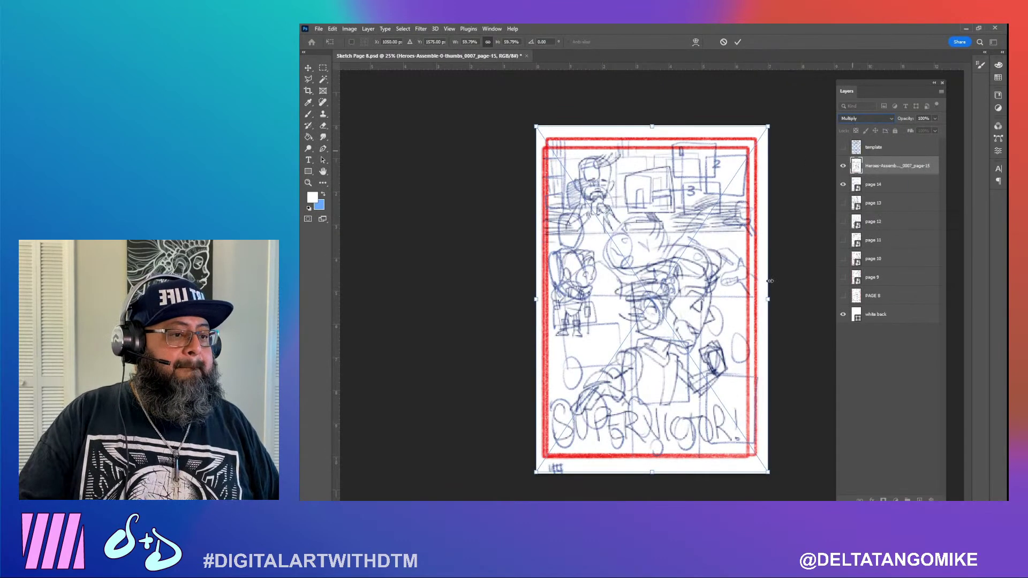
# Move and enlarge the placed page-15 image until its red border matches the page 14 border
pyautogui.moveTo(685, 265); pyautogui.dragTo(691, 256)
pyautogui.hotkey('shift', 'Up')
pyautogui.hotkey('shift', 'Up')
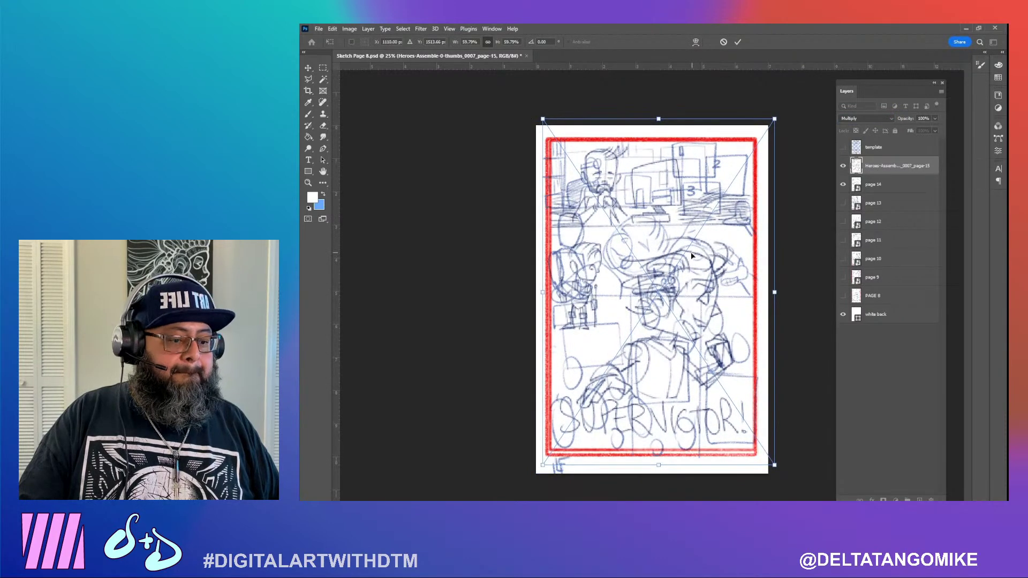
pyautogui.moveTo(541, 467); pyautogui.dragTo(537, 473)
pyautogui.press('Return')
# Hide the page 14 layer and shorten the placed image layer's name to page-15
pyautogui.click(842, 184)
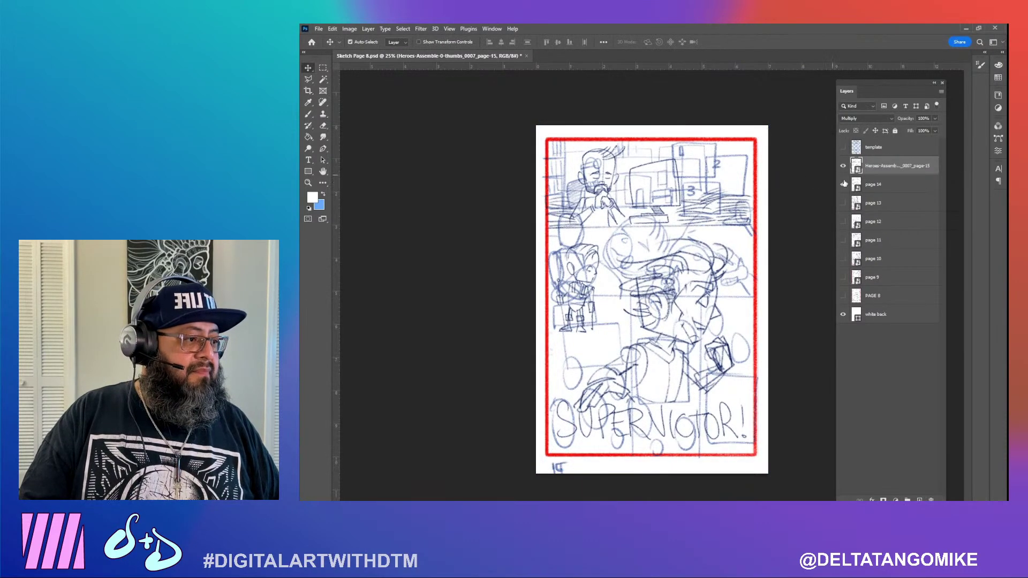
pyautogui.click(844, 189)
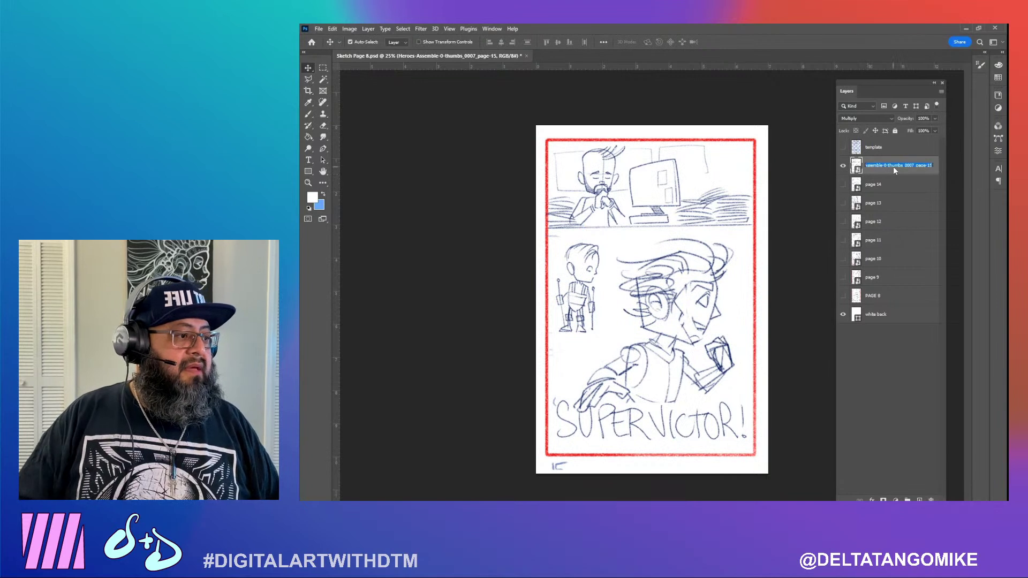
pyautogui.click(915, 166)
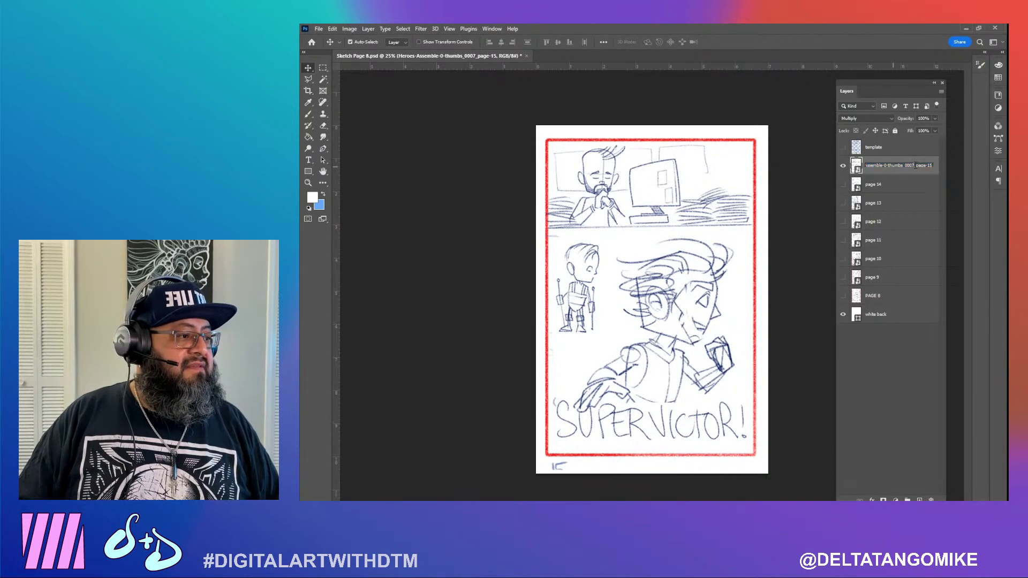
pyautogui.moveTo(915, 166); pyautogui.dragTo(842, 159)
pyautogui.press('BackSpace')
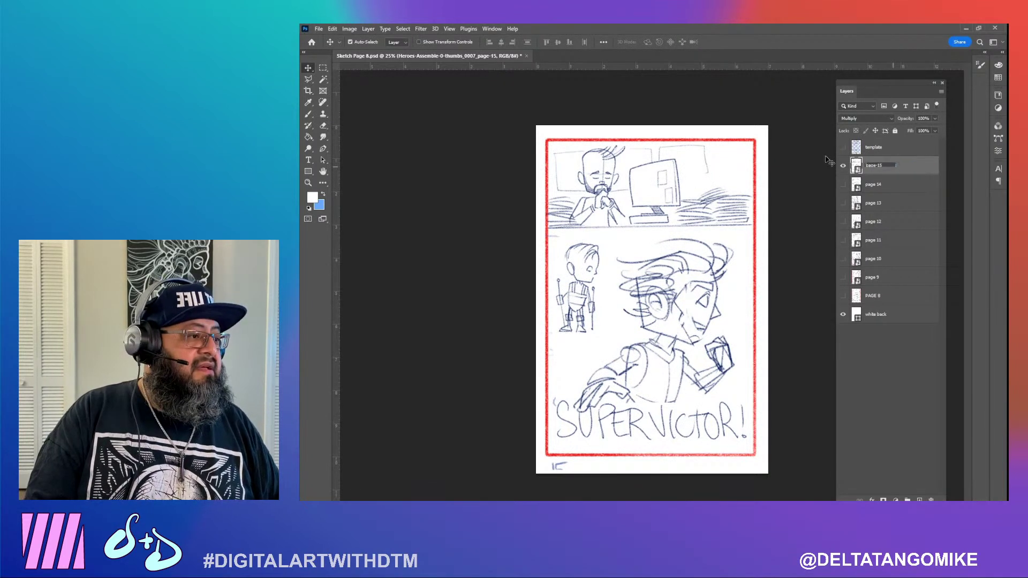
pyautogui.press('Return')
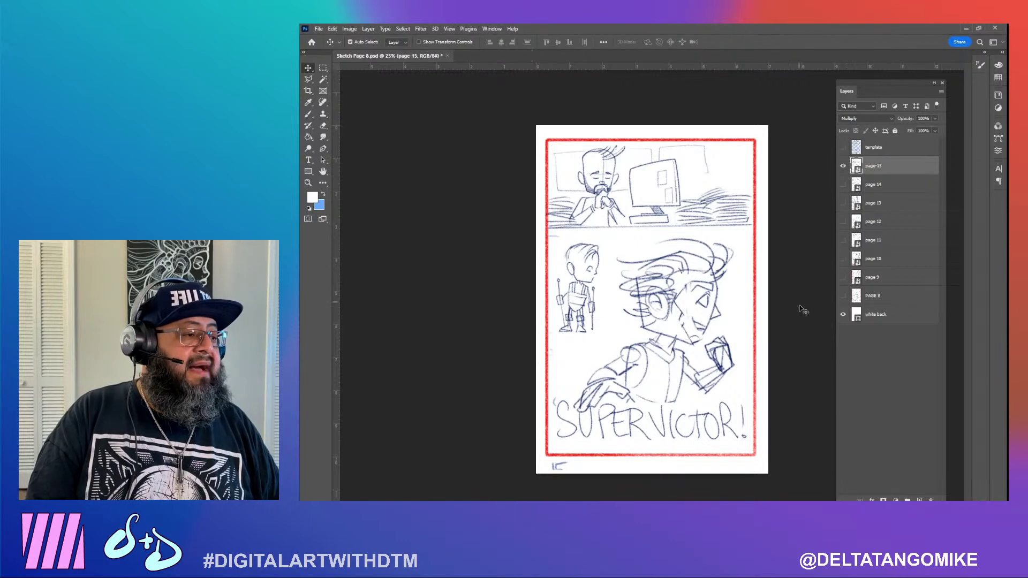
# Export the document as a PNG named Sketch Page 15
pyautogui.click(319, 30)
pyautogui.moveTo(371, 185)
pyautogui.click(453, 184)
pyautogui.write('Sketch Page ')
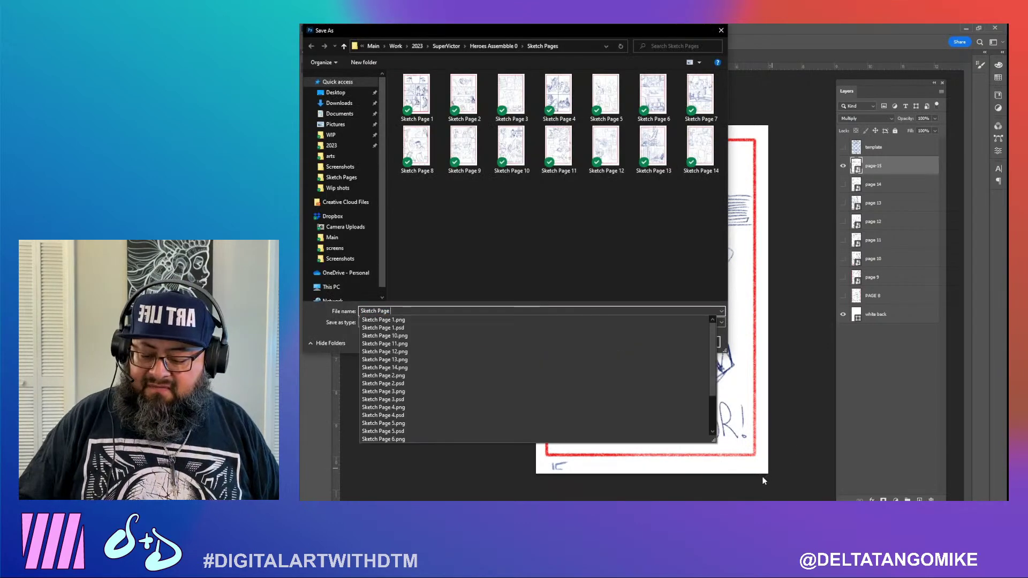
pyautogui.write('15')
pyautogui.press('Return')
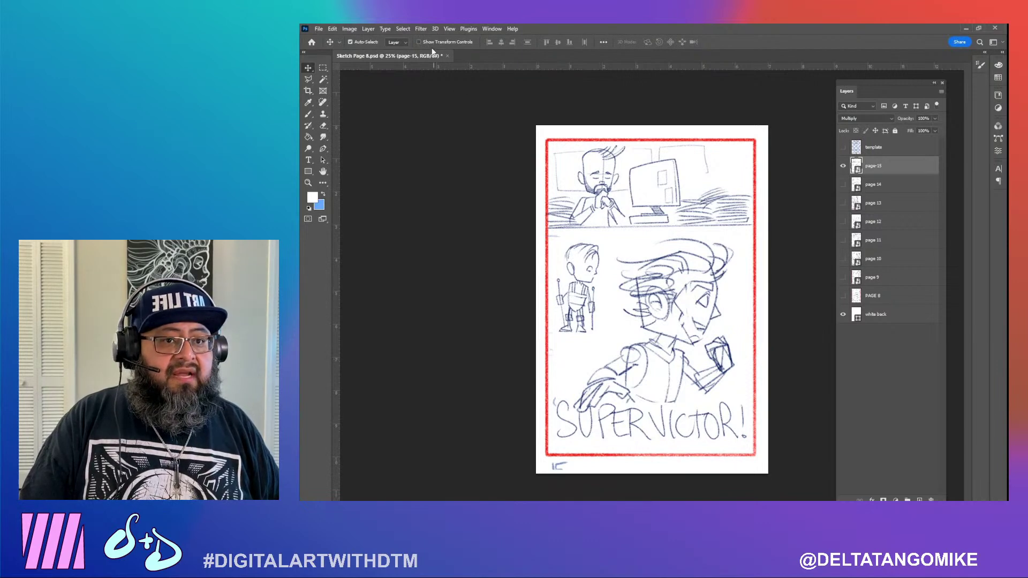
# Place the page-16 thumbnail image from the WIP folder above page-15 and set its blend mode to Multiply
pyautogui.hotkey('alt', 'Tab')
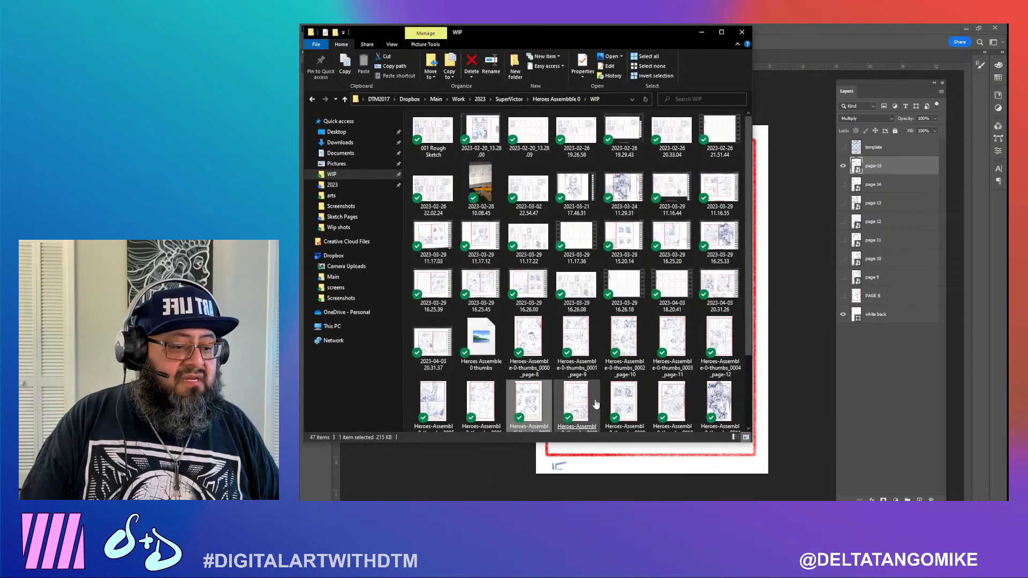
pyautogui.moveTo(570, 411); pyautogui.dragTo(598, 471)
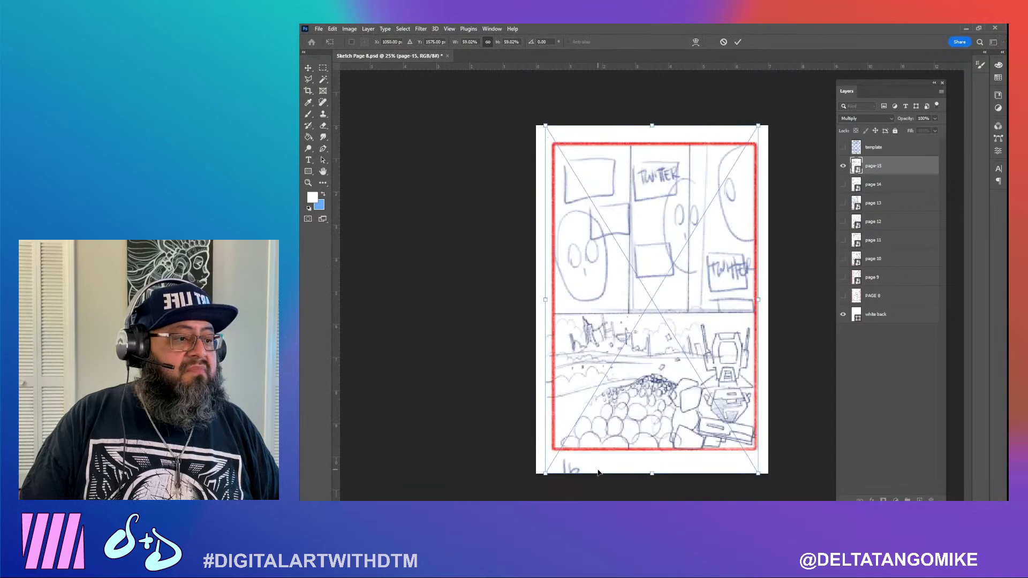
pyautogui.click(874, 118)
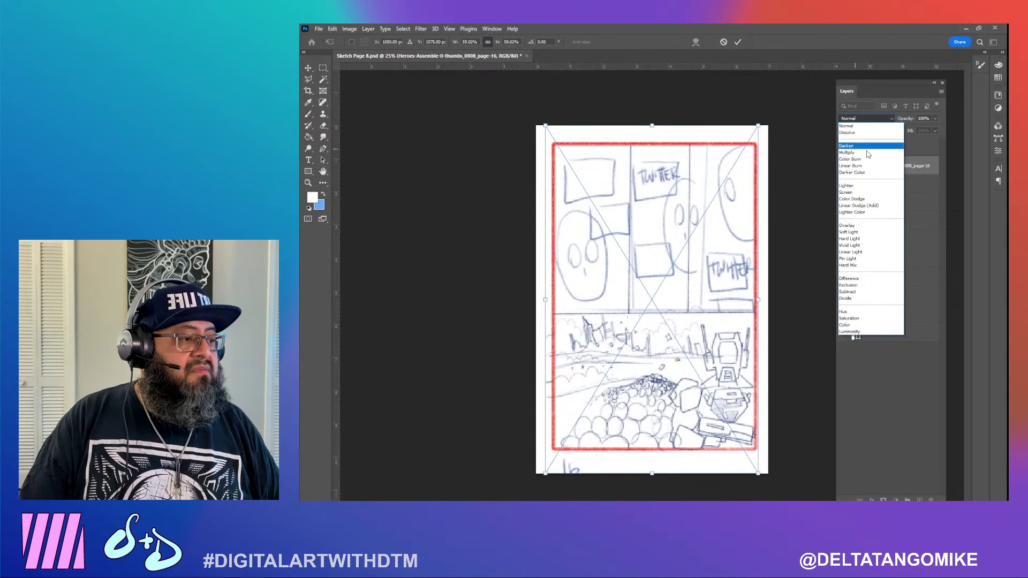
pyautogui.click(857, 155)
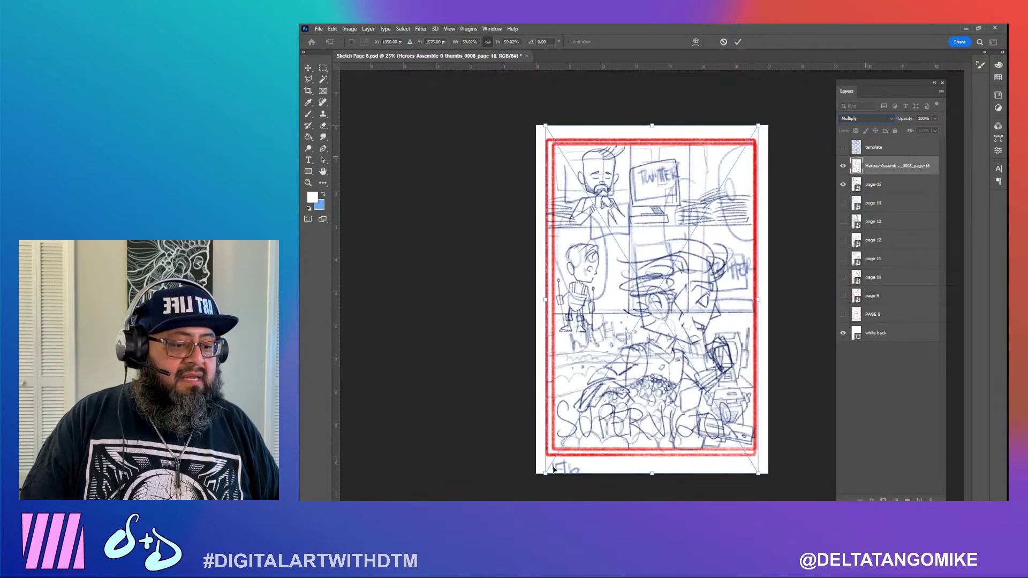
# Enlarge and nudge the placed page-16 image until its red border matches the page-15 border
pyautogui.moveTo(543, 476); pyautogui.dragTo(536, 482)
pyautogui.press('Left')
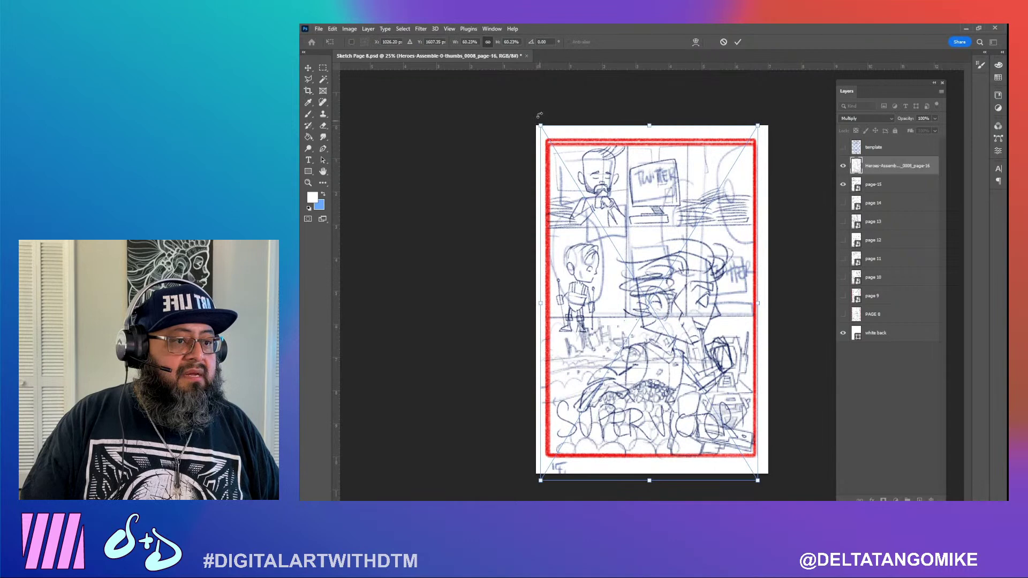
pyautogui.moveTo(540, 125); pyautogui.dragTo(539, 121)
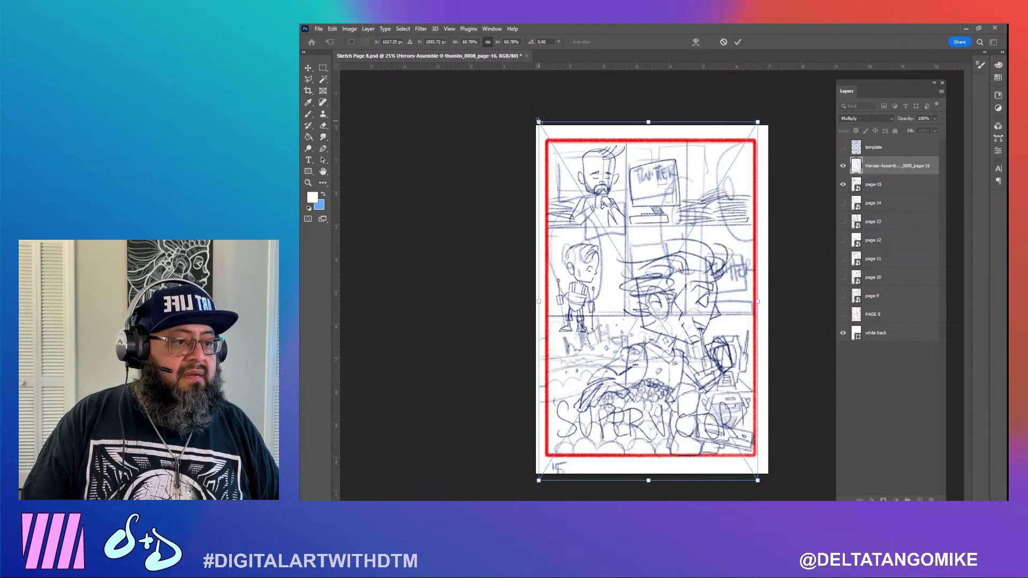
pyautogui.press('Return')
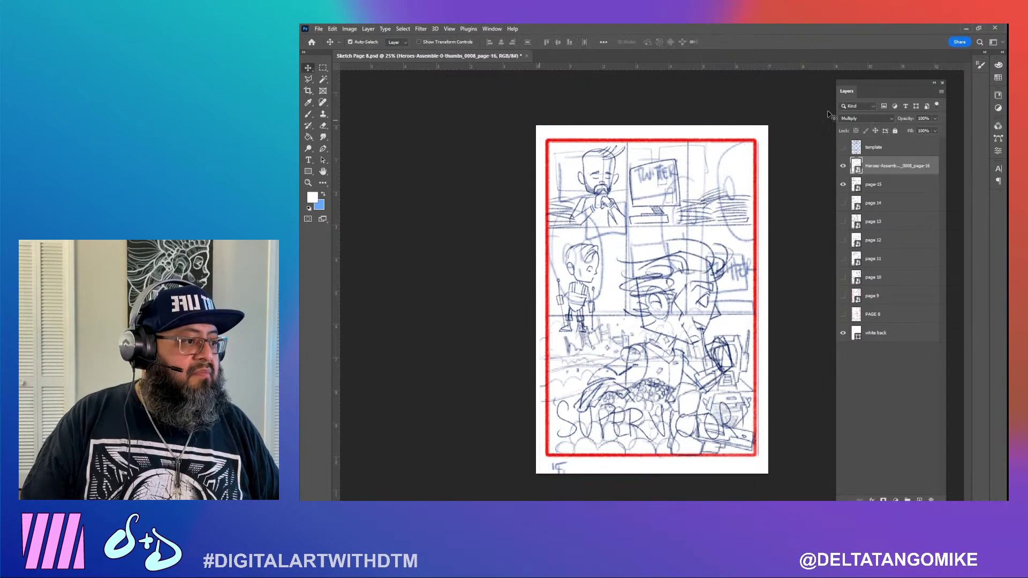
# Hide the page-15 layer and rename the placed image layer as page-16
pyautogui.click(844, 185)
pyautogui.doubleClick(902, 167)
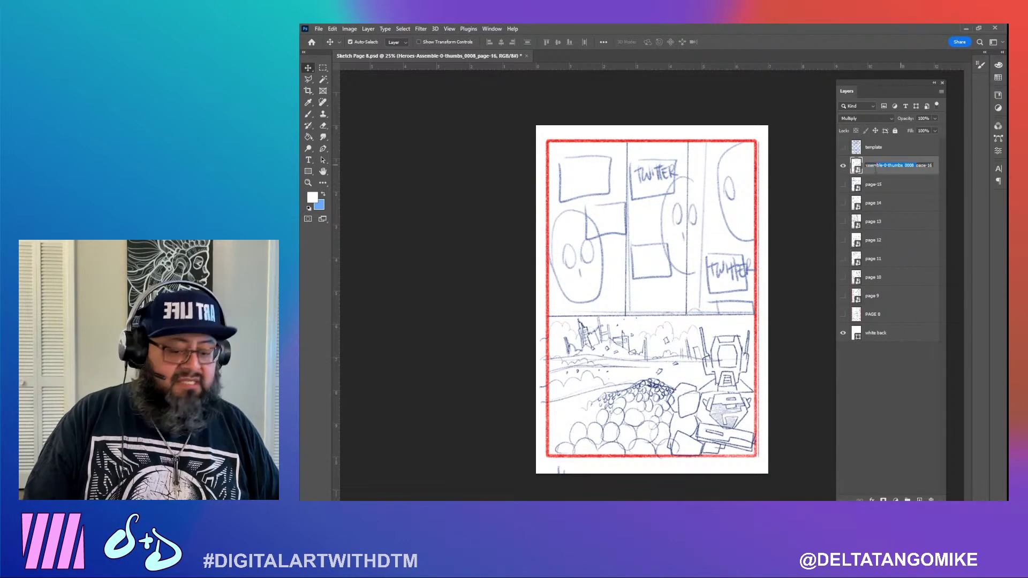
pyautogui.write('page-16')
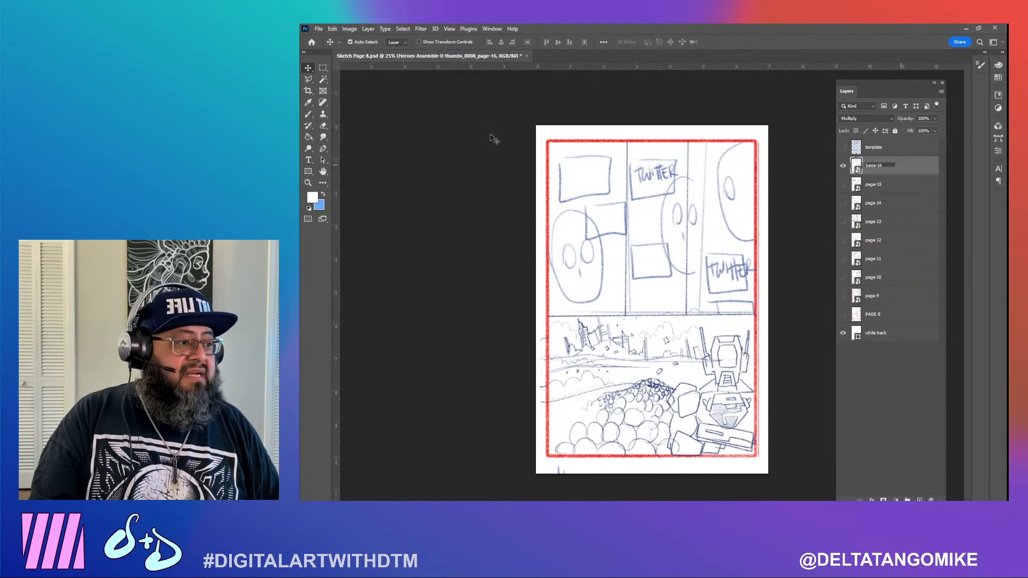
pyautogui.press('Return')
# Export the document as a PNG named Sketch Page 16
pyautogui.click(319, 30)
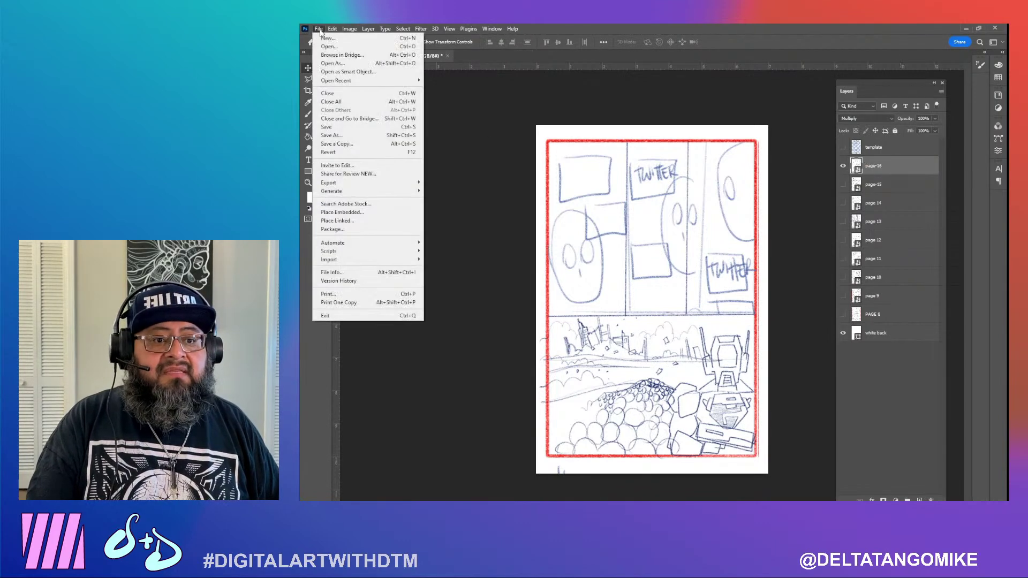
pyautogui.moveTo(360, 185)
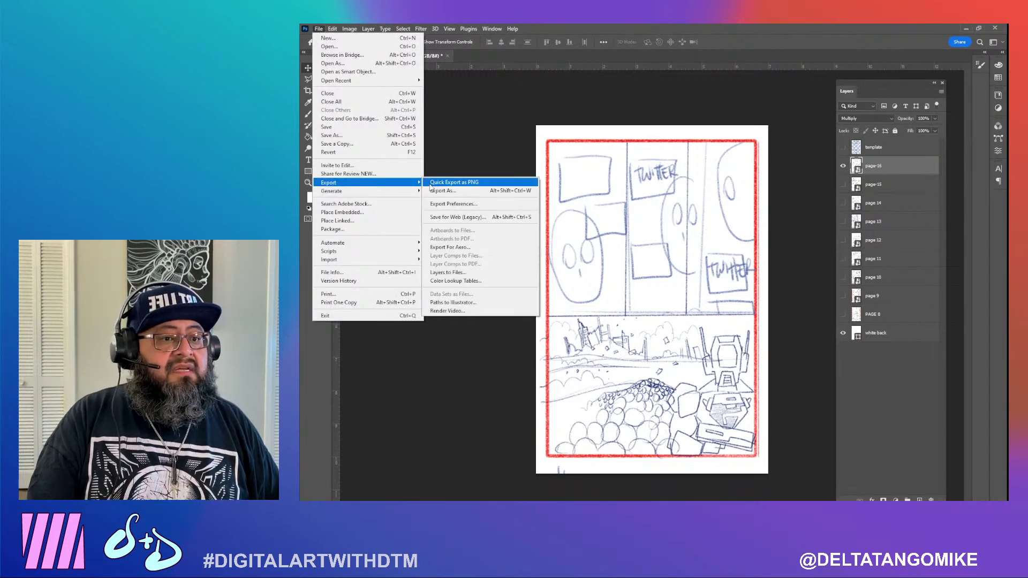
pyautogui.click(440, 184)
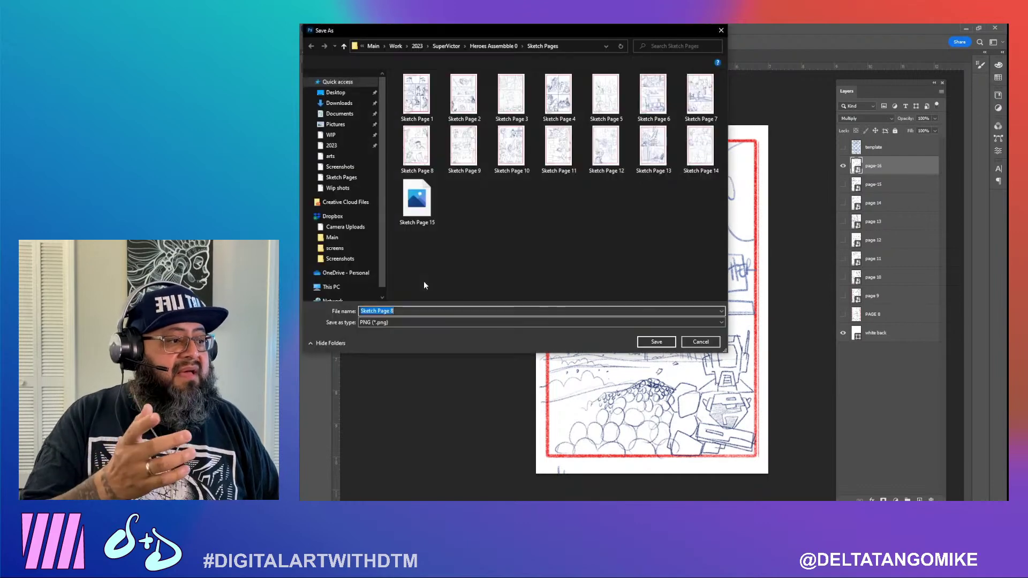
pyautogui.press('Right')
pyautogui.press('BackSpace')
pyautogui.write('1')
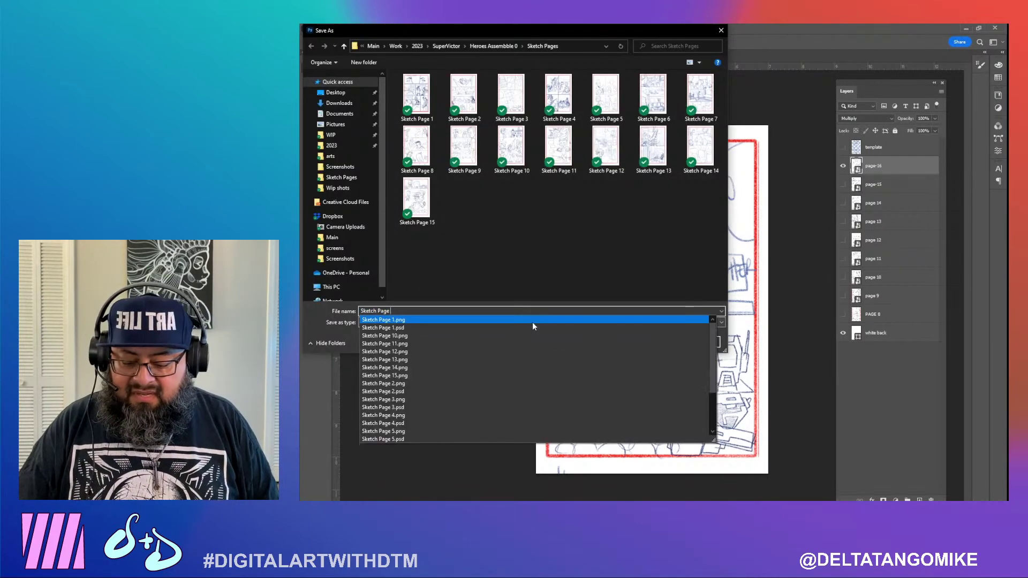
pyautogui.write('6')
pyautogui.press('Return')
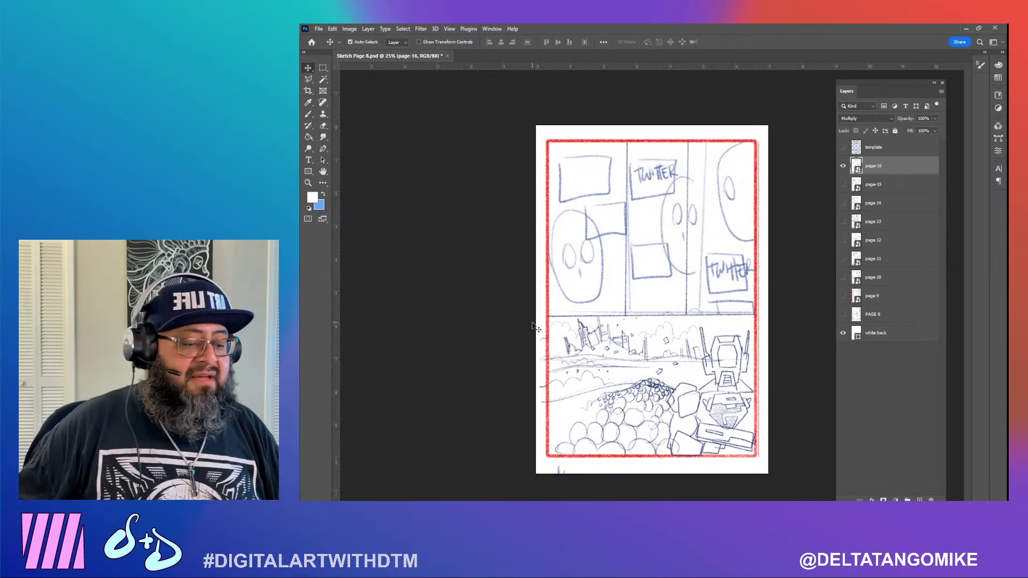
# Place the page-17 thumbnail image from the WIP folder above page-16 and set its blend mode to Multiply
pyautogui.hotkey('alt', 'Tab')
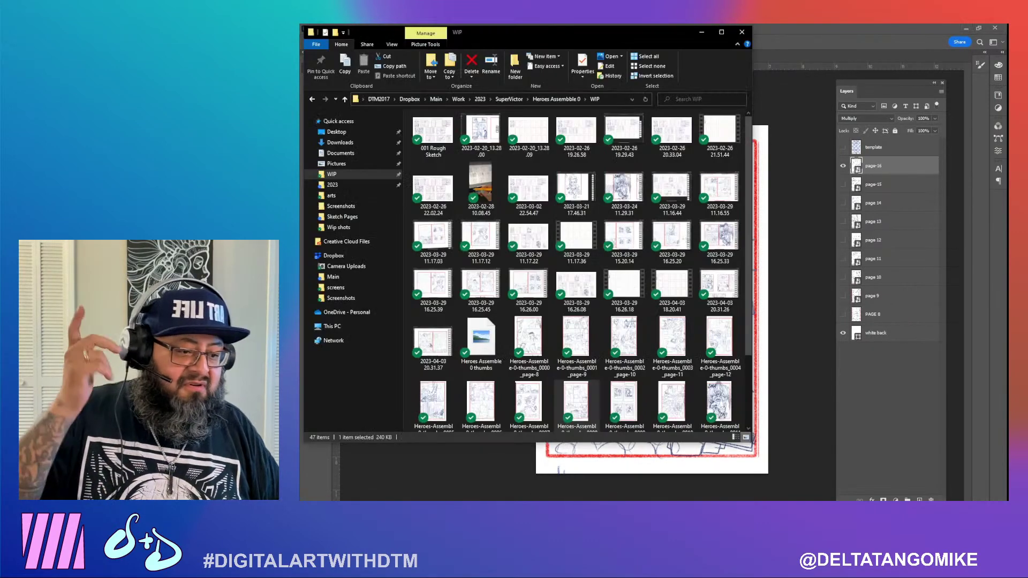
pyautogui.scroll(-2, 669, 342)
pyautogui.moveTo(632, 338); pyautogui.dragTo(792, 391)
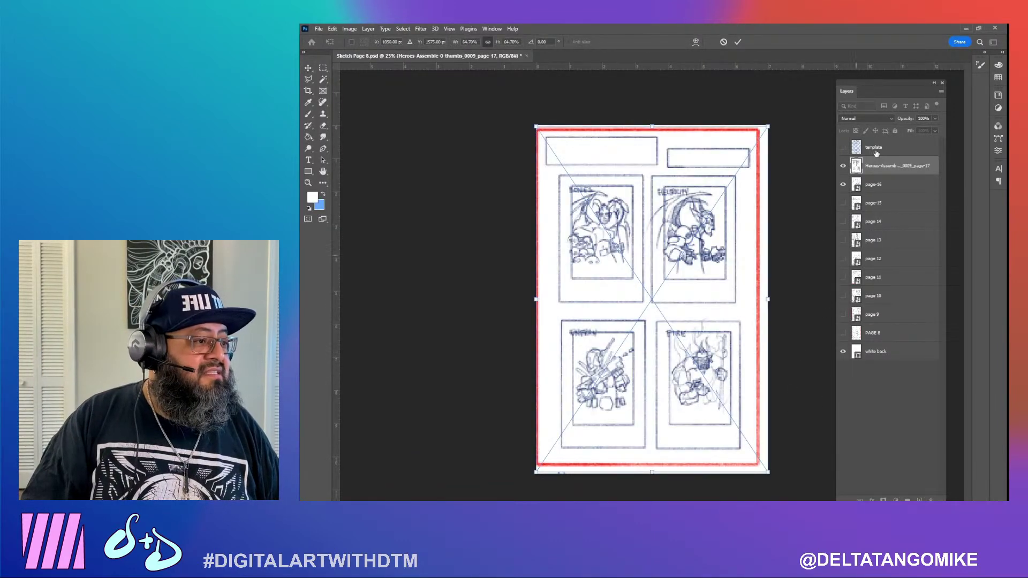
pyautogui.click(864, 122)
pyautogui.click(859, 153)
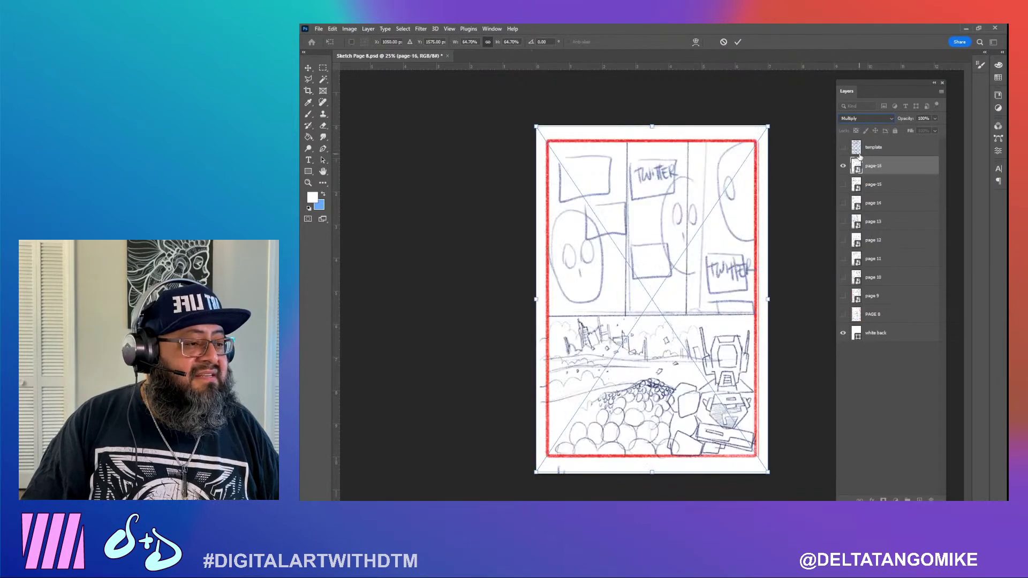
# Shrink and nudge the placed page-17 image until its red border matches the page-16 border
pyautogui.moveTo(537, 470); pyautogui.dragTo(547, 469)
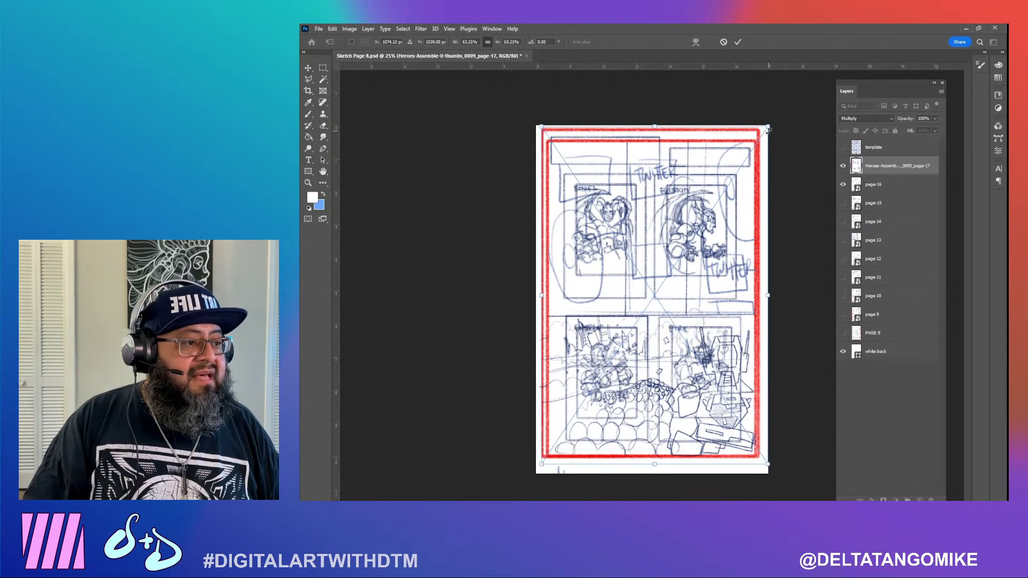
pyautogui.moveTo(769, 126); pyautogui.dragTo(766, 128)
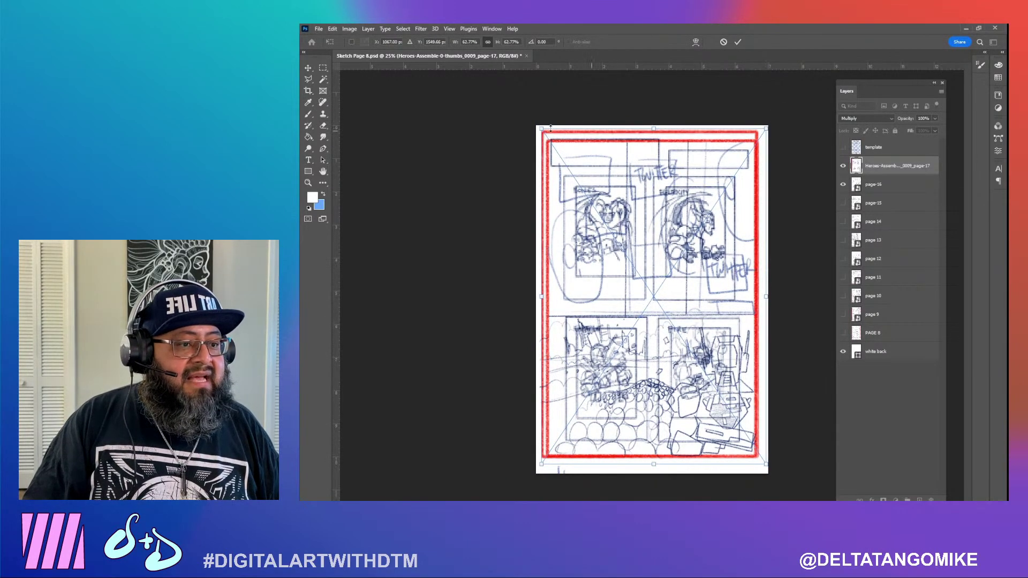
pyautogui.moveTo(542, 129); pyautogui.dragTo(551, 141)
pyautogui.press('Left')
pyautogui.press('Left')
pyautogui.press('Left')
pyautogui.press('Left')
pyautogui.press('Left')
pyautogui.press('Left')
pyautogui.press('Left')
pyautogui.press('Left')
pyautogui.press('Down')
pyautogui.press('Down')
pyautogui.press('Down')
pyautogui.press('Down')
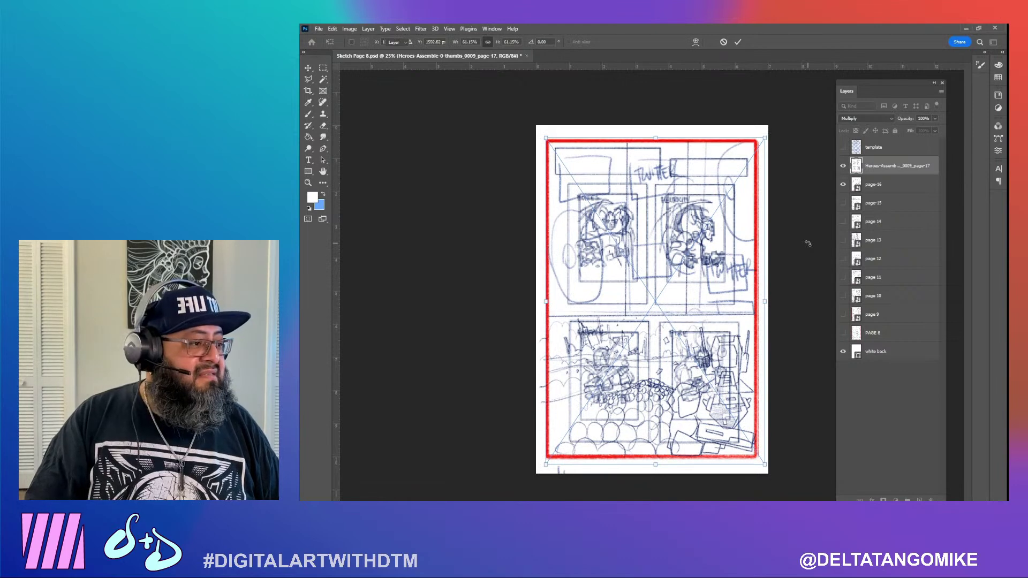
pyautogui.press('Return')
# Rename the placed image layer as page-17 and hide the page-16 layer
pyautogui.doubleClick(905, 167)
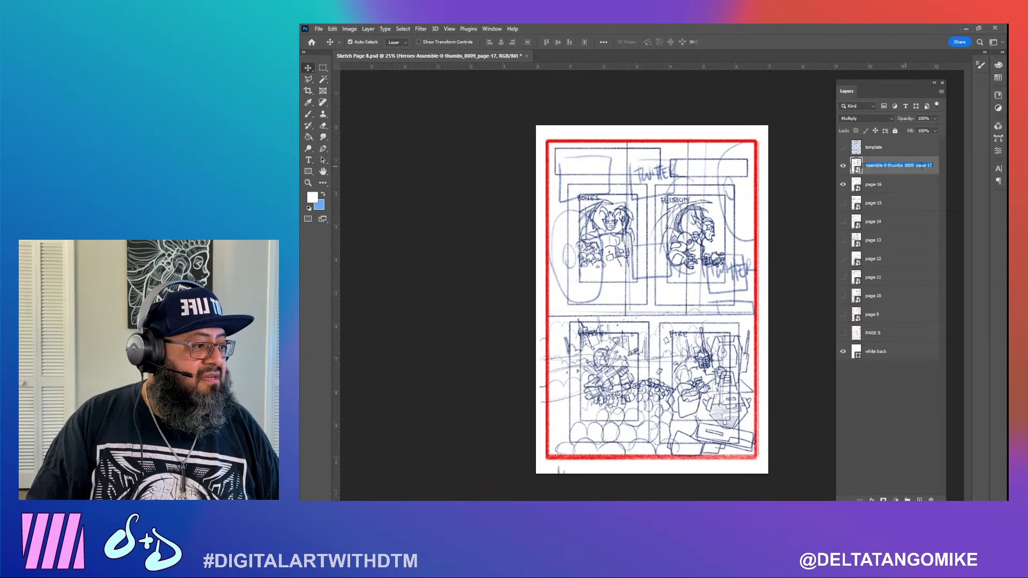
pyautogui.write('page-17')
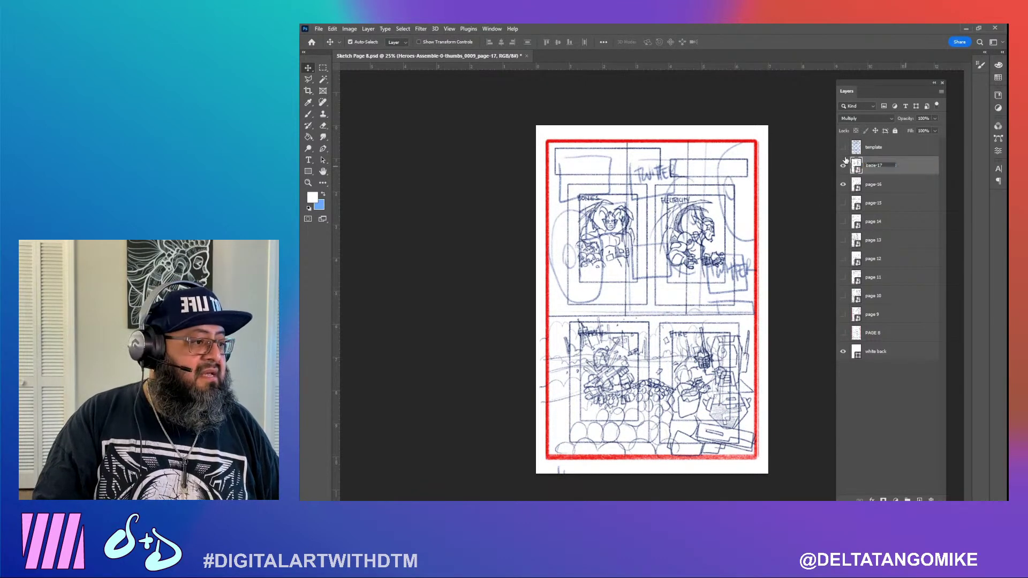
pyautogui.press('Return')
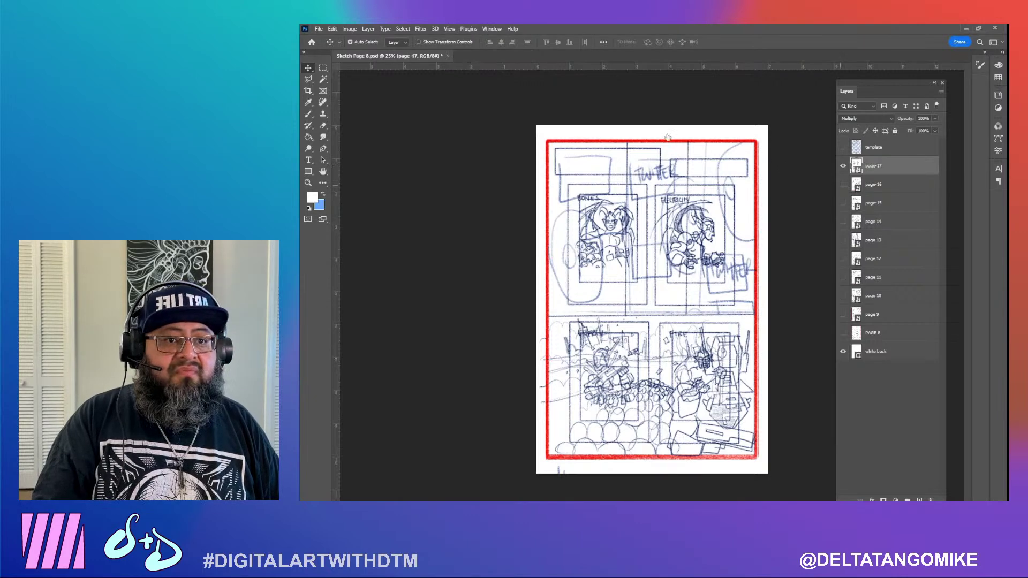
# Export the document as a PNG named Sketch Page 17
pyautogui.click(319, 29)
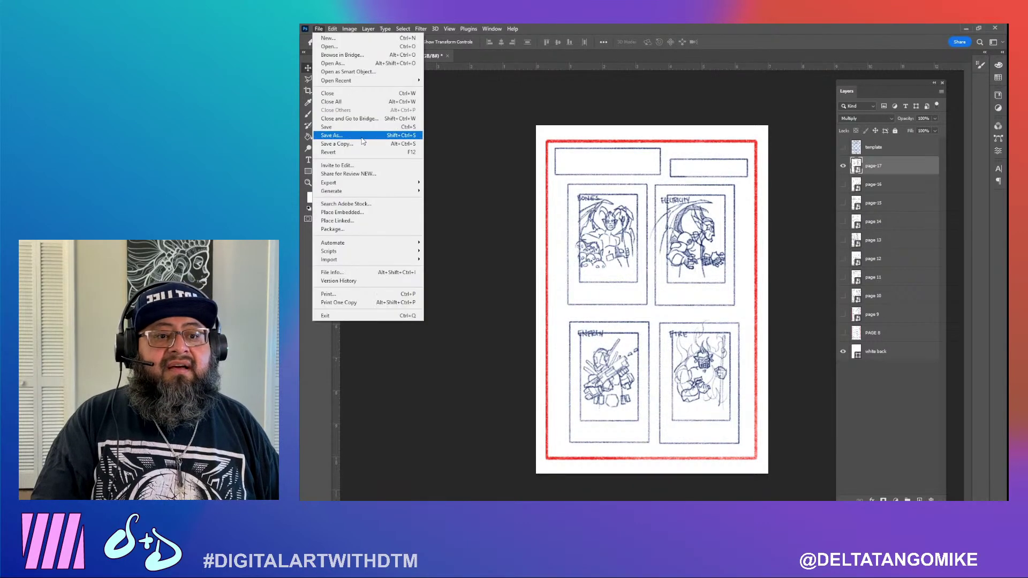
pyautogui.moveTo(372, 185)
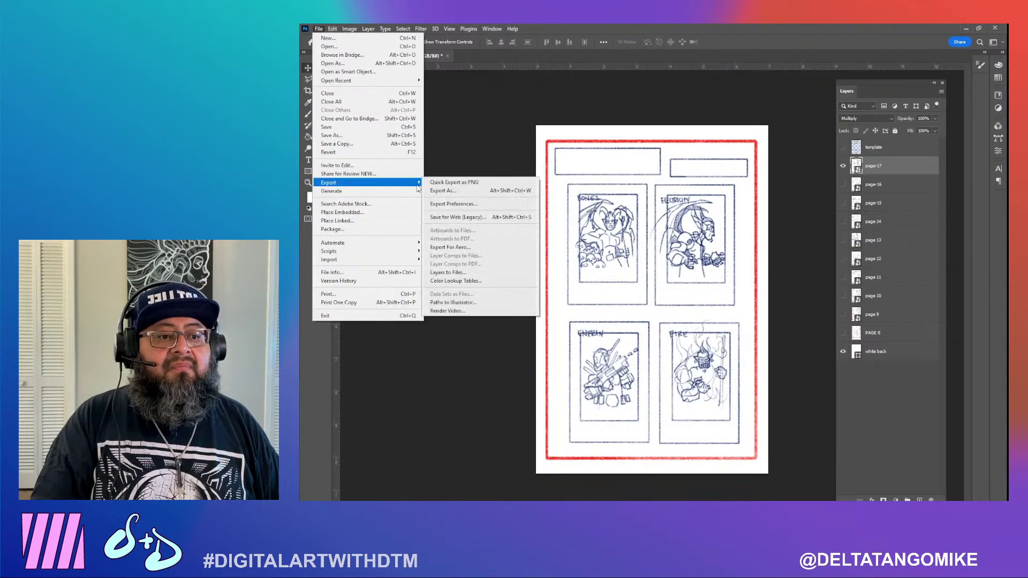
pyautogui.click(452, 183)
pyautogui.press('End')
pyautogui.press('BackSpace')
pyautogui.write('1')
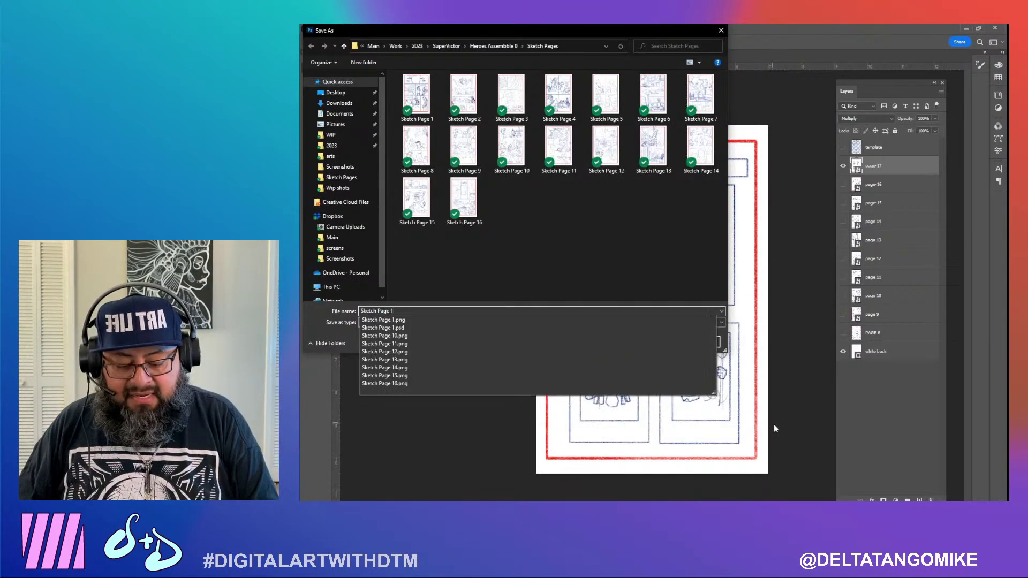
pyautogui.write('7')
pyautogui.press('Return')
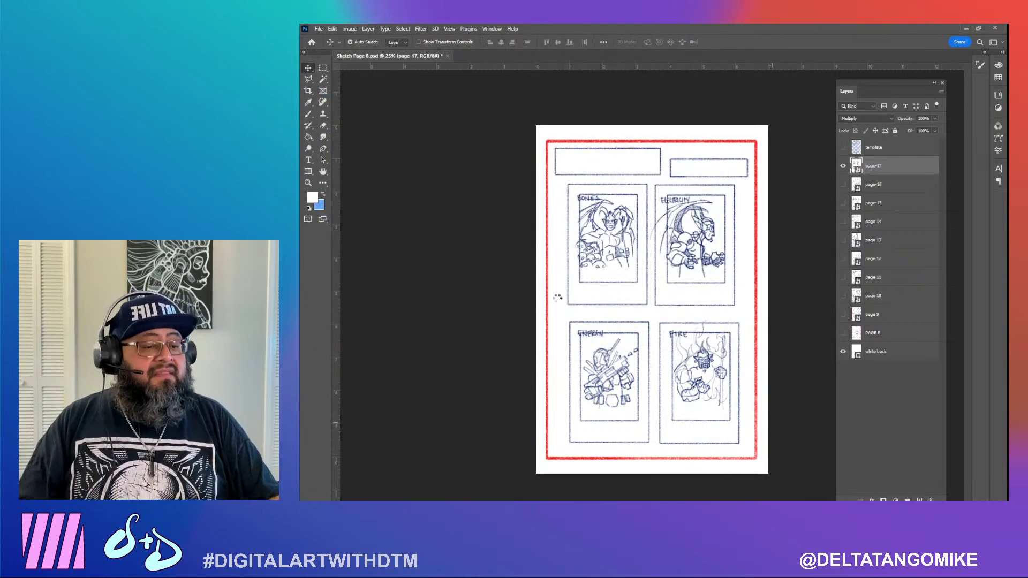
# Place the page-18 thumbnail image from the WIP folder above page-17 and set its blend mode to Multiply
pyautogui.click(507, 508)
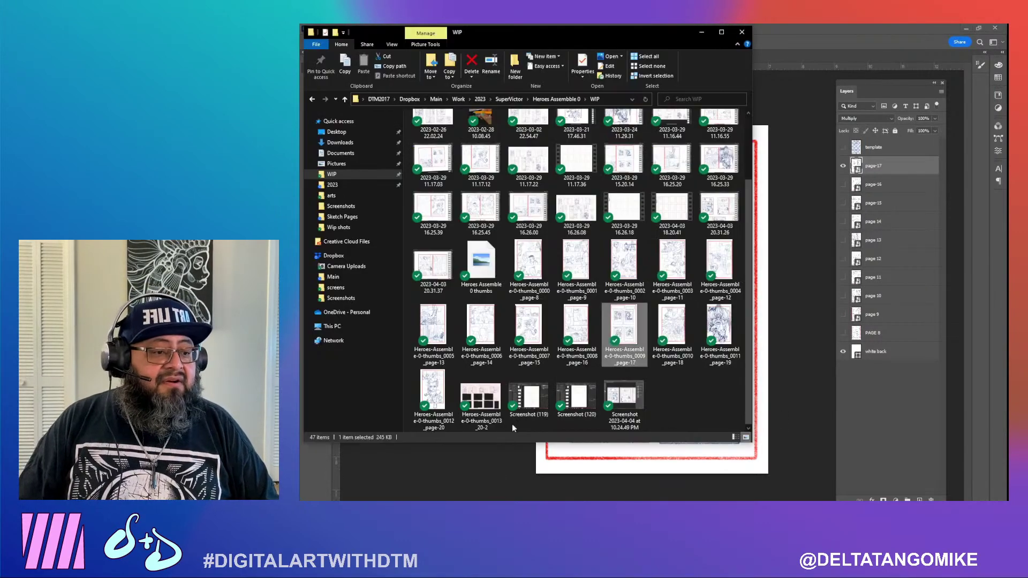
pyautogui.moveTo(684, 356); pyautogui.dragTo(792, 412)
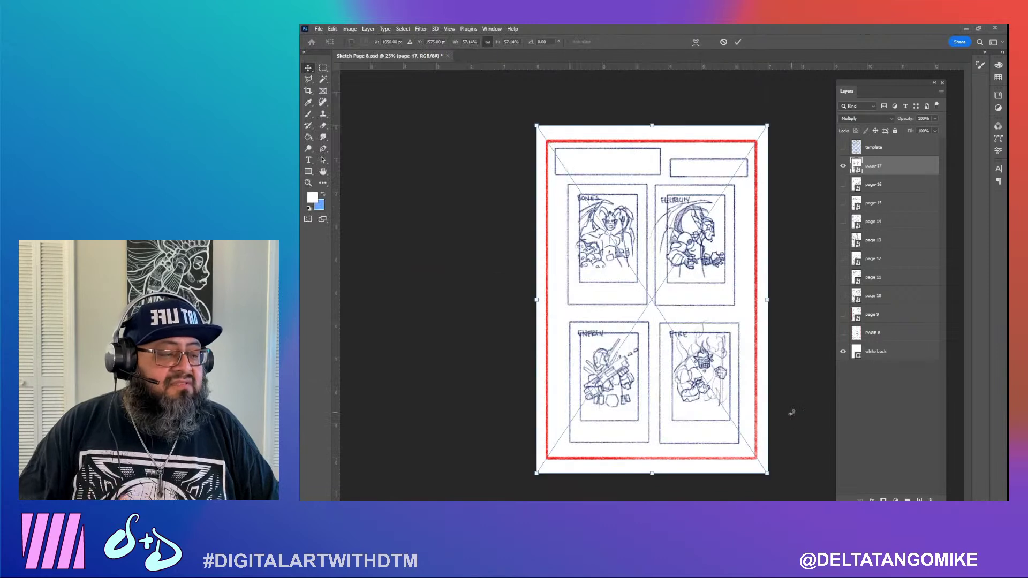
pyautogui.click(870, 117)
pyautogui.click(863, 154)
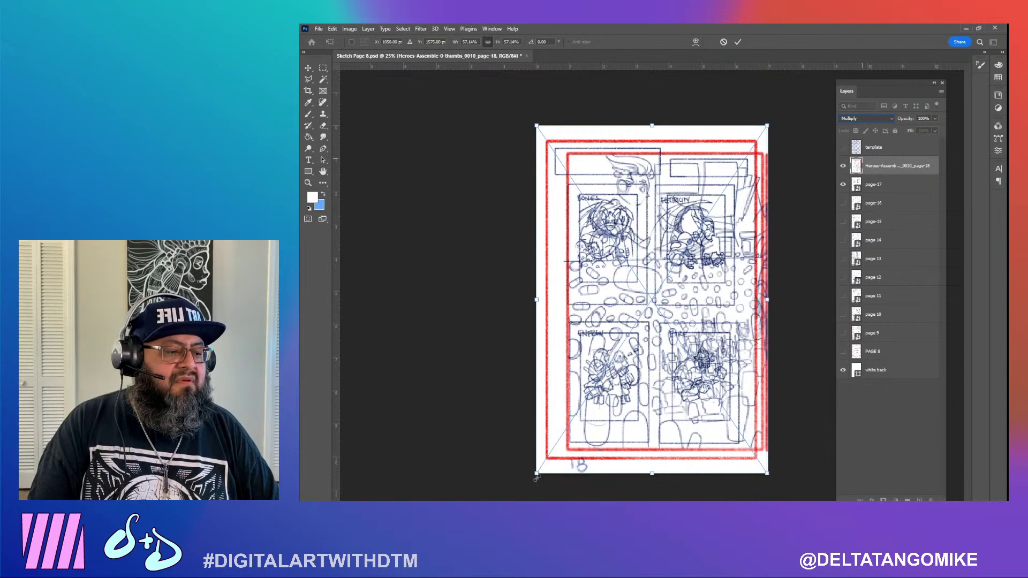
# Enlarge the placed page-18 image and shift it sideways until its red border lines up with the page-17 border
pyautogui.moveTo(536, 478); pyautogui.dragTo(524, 484)
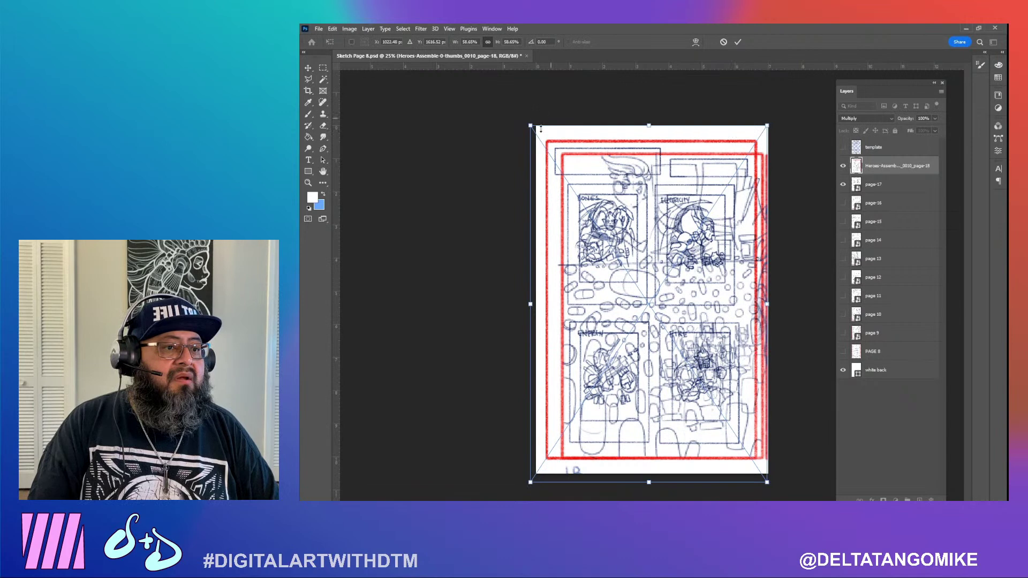
pyautogui.moveTo(528, 127); pyautogui.dragTo(519, 118)
pyautogui.moveTo(522, 482); pyautogui.dragTo(521, 485)
pyautogui.hotkey('shift', 'Left')
pyautogui.press('Left')
pyautogui.press('Left')
pyautogui.press('Left')
pyautogui.press('Left')
pyautogui.hotkey('shift', 'Left')
pyautogui.hotkey('shift', 'Left')
pyautogui.hotkey('shift', 'Left')
pyautogui.hotkey('shift', 'Left')
pyautogui.hotkey('shift', 'Left')
pyautogui.press('Return')
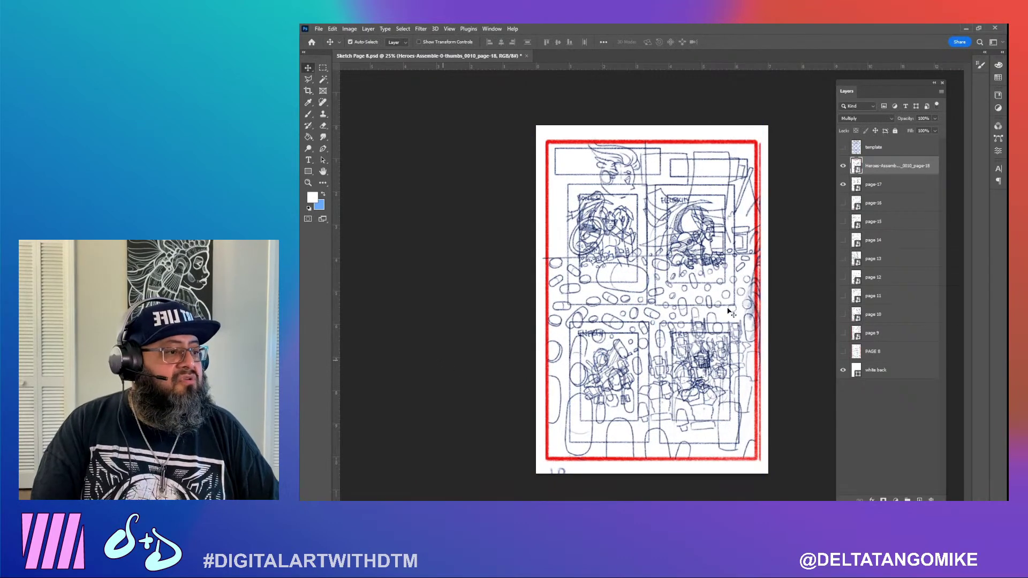
# Shorten the placed image layer's name to age-18 and hide the page-17 layer
pyautogui.doubleClick(913, 170)
pyautogui.moveTo(917, 165); pyautogui.dragTo(832, 161)
pyautogui.press('BackSpace')
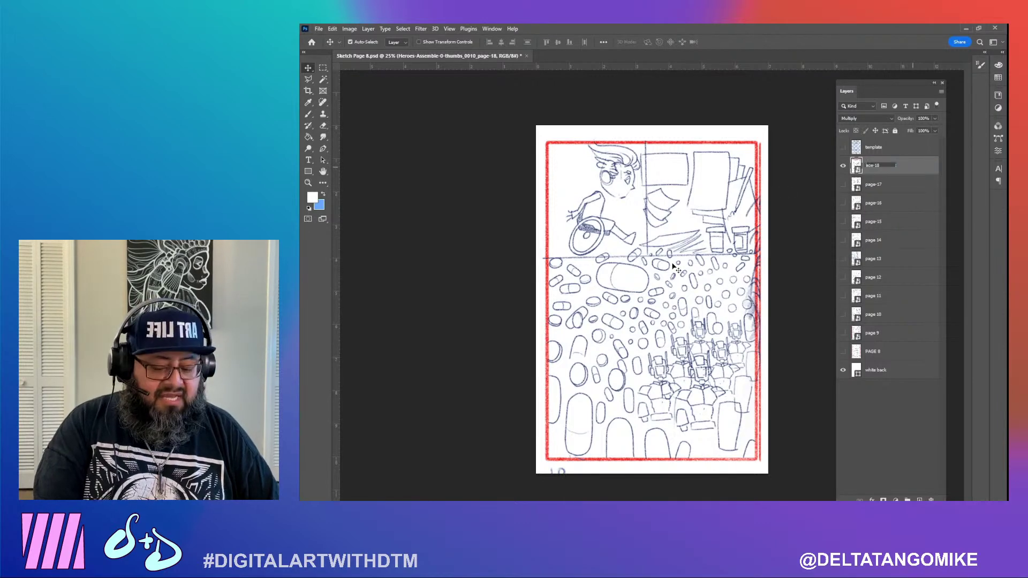
pyautogui.press('Return')
# Export the document as a PNG named Sketch Page 18
pyautogui.click(318, 30)
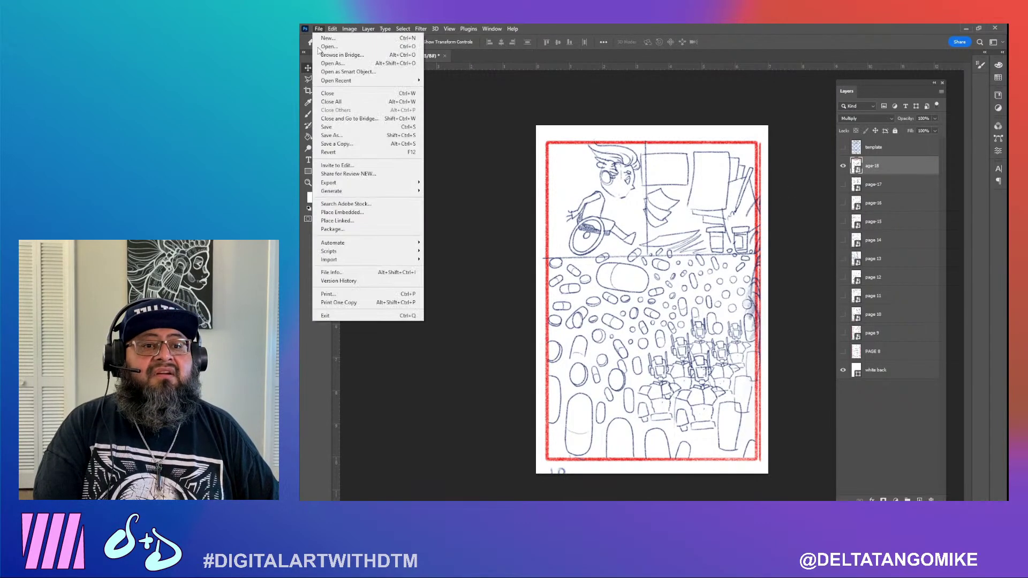
pyautogui.moveTo(403, 185)
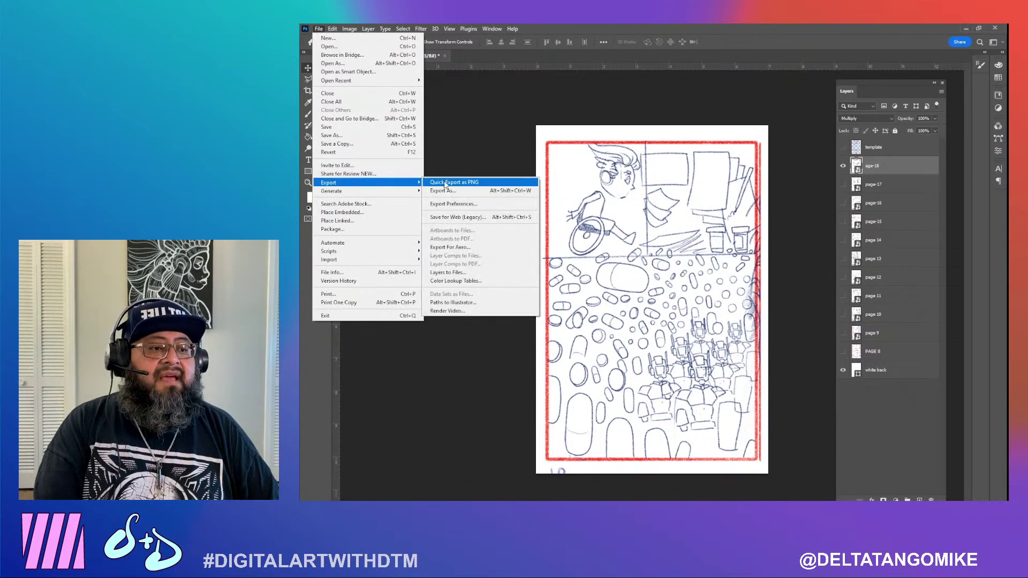
pyautogui.click(452, 184)
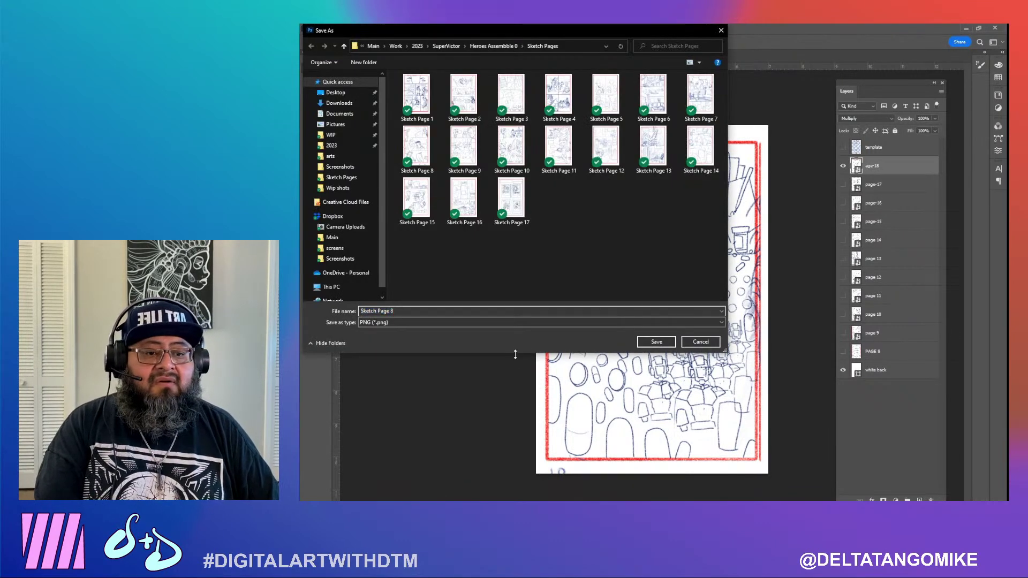
pyautogui.press('Return')
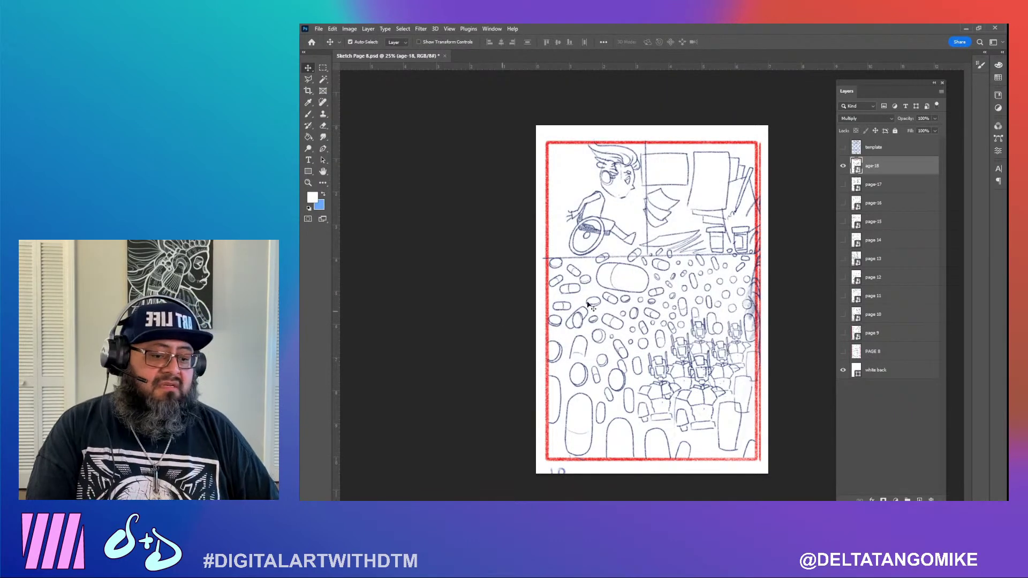
# Place the page-19 thumbnail image from the WIP folder above age-18 and set its blend mode to Multiply
pyautogui.hotkey('alt', 'Tab')
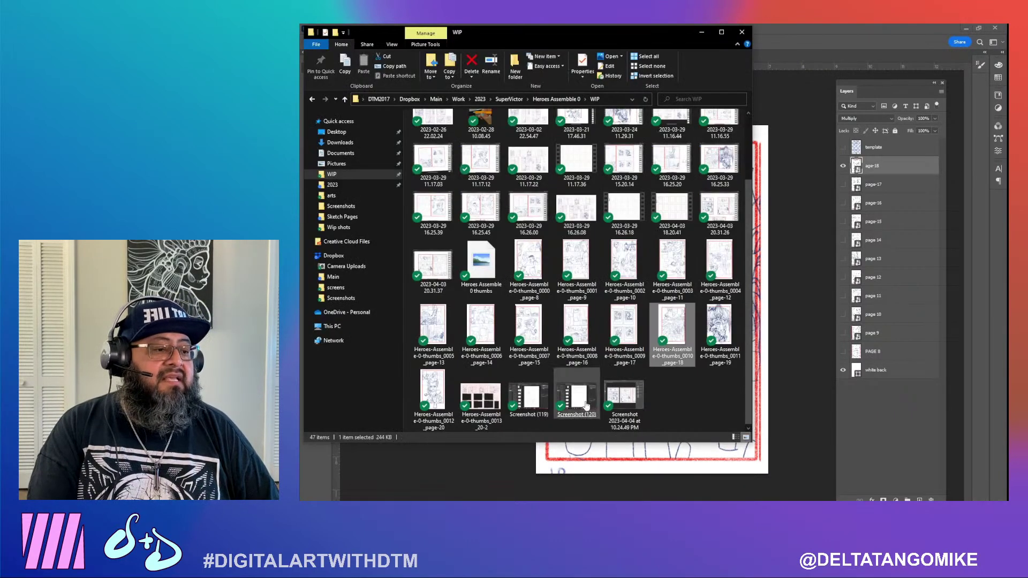
pyautogui.click(720, 342)
pyautogui.moveTo(778, 391)
pyautogui.mouseDown()
pyautogui.moveTo(750, 375)
pyautogui.moveTo(772, 380)
pyautogui.mouseUp()
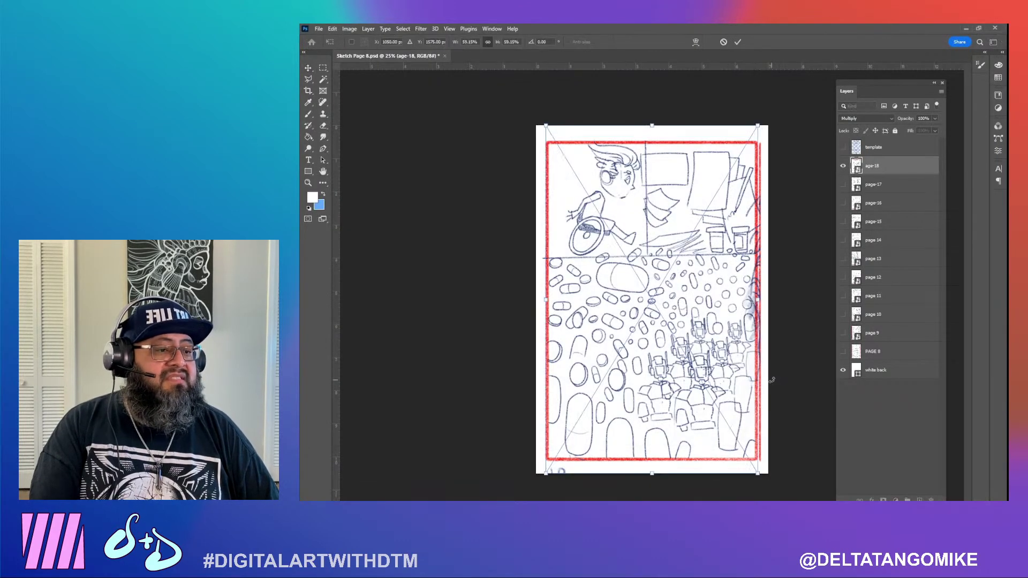
pyautogui.click(880, 123)
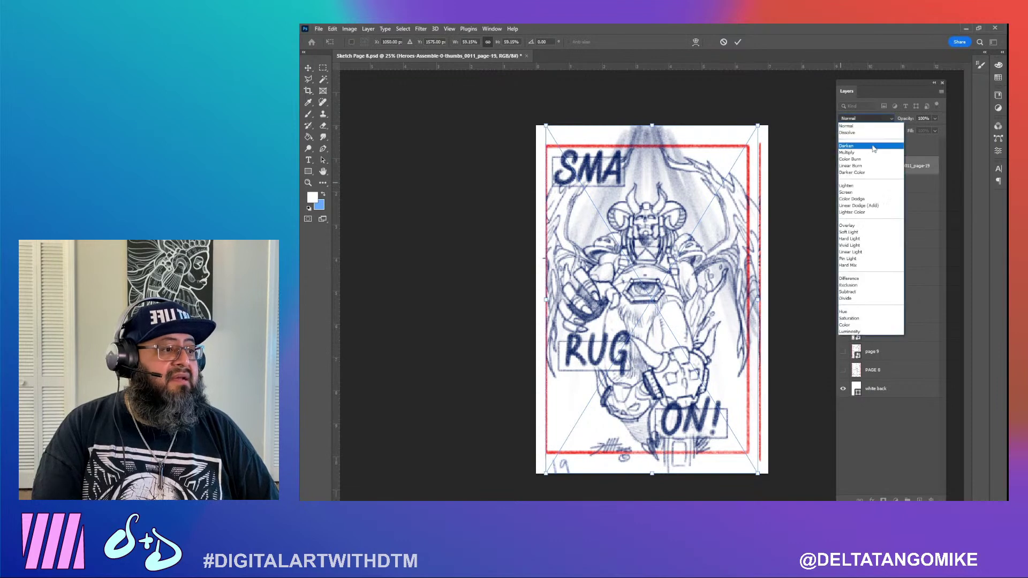
pyautogui.click(868, 157)
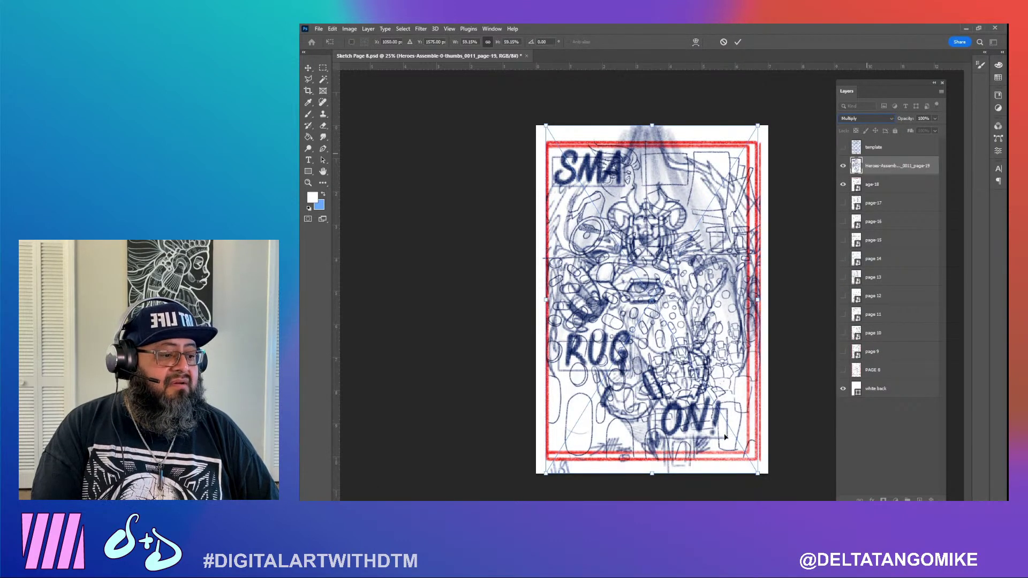
# Enlarge the placed page-19 image until its red border matches the layer below, and hide the age-18 layer
pyautogui.moveTo(755, 474); pyautogui.dragTo(766, 487)
pyautogui.moveTo(762, 126); pyautogui.dragTo(769, 127)
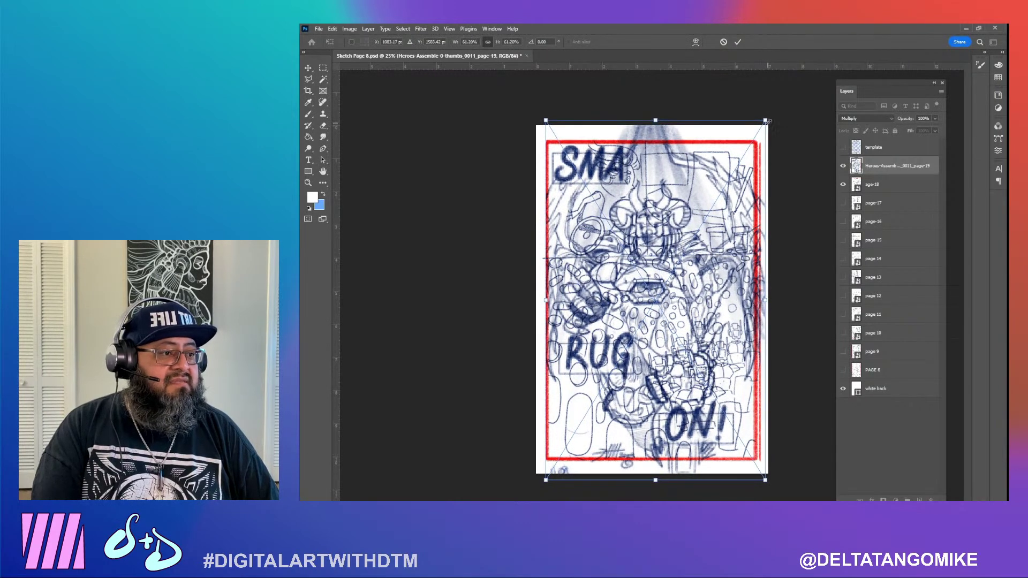
pyautogui.press('Return')
pyautogui.click(843, 185)
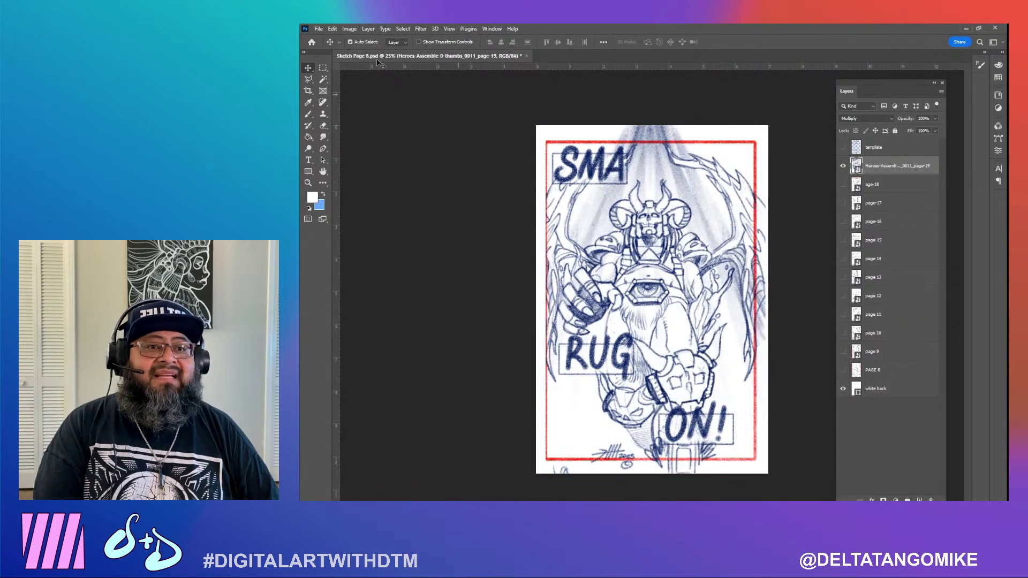
pyautogui.click(317, 29)
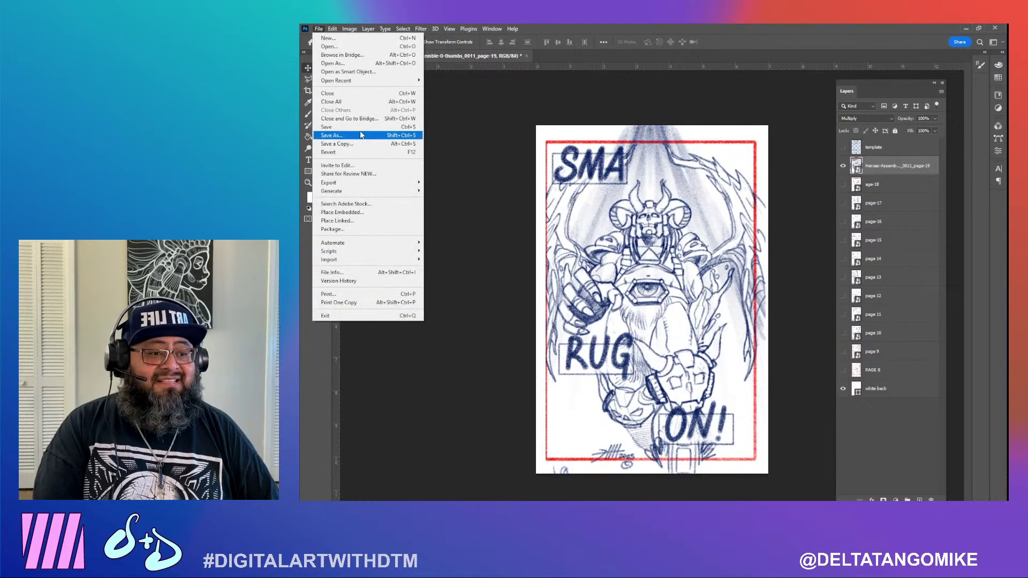
pyautogui.click(356, 134)
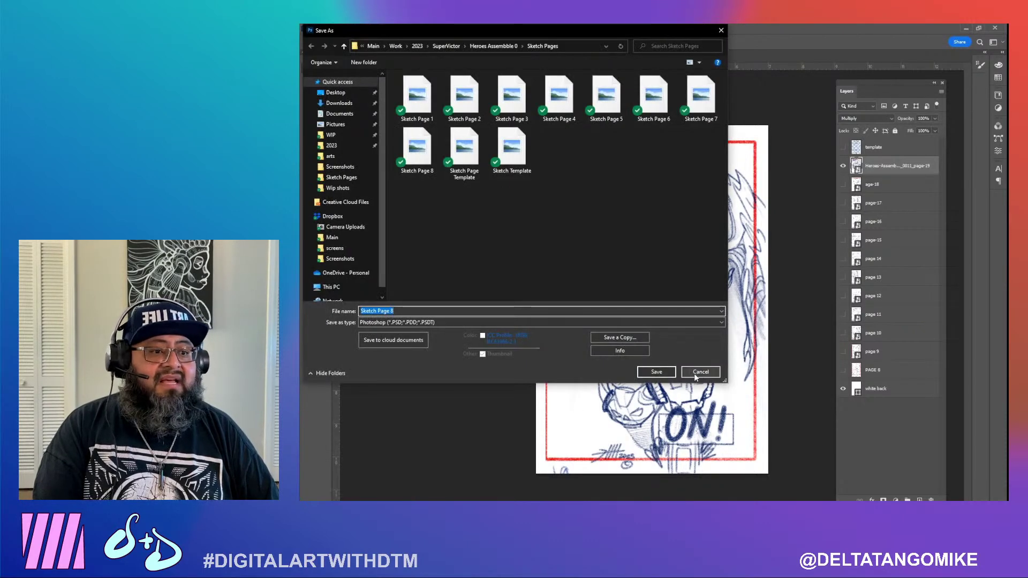
pyautogui.click(694, 373)
# Export the document as a PNG named Sketch Page 19
pyautogui.click(318, 29)
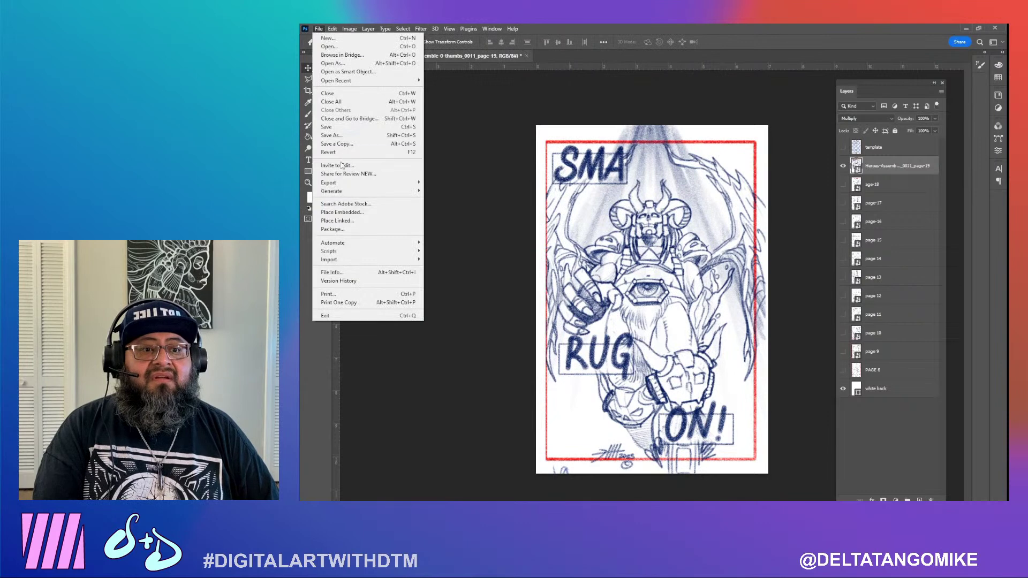
pyautogui.moveTo(349, 185)
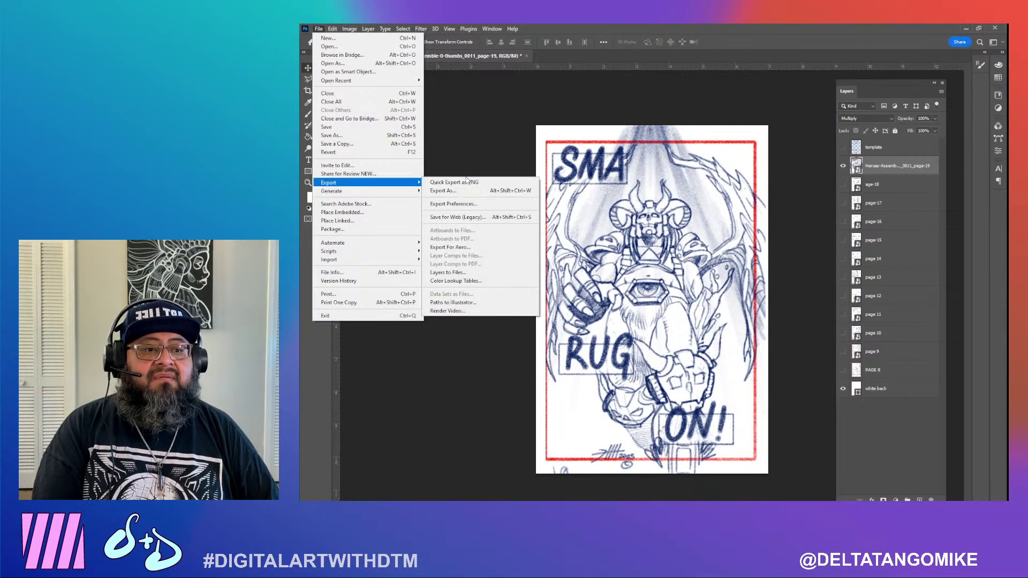
pyautogui.click(455, 192)
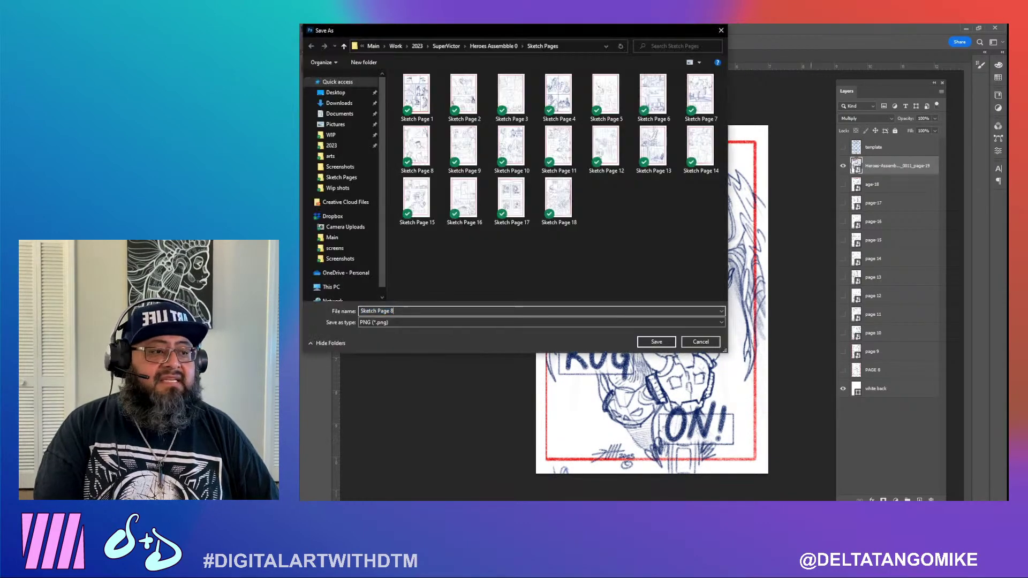
pyautogui.press('BackSpace')
pyautogui.write('19')
pyautogui.press('Return')
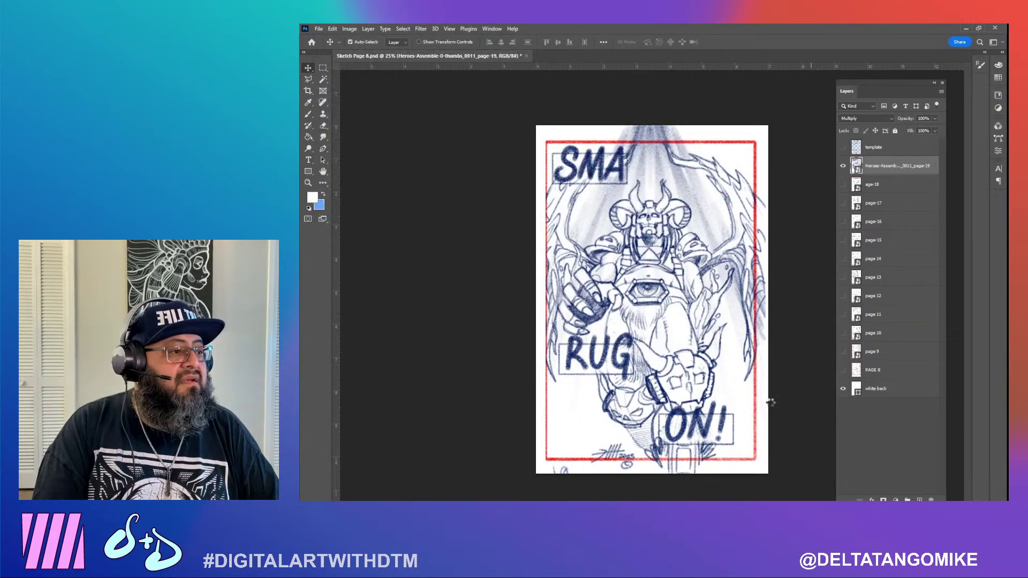
# Shorten the placed image layer's name to page-19
pyautogui.doubleClick(889, 167)
pyautogui.moveTo(917, 166); pyautogui.dragTo(856, 166)
pyautogui.press('BackSpace')
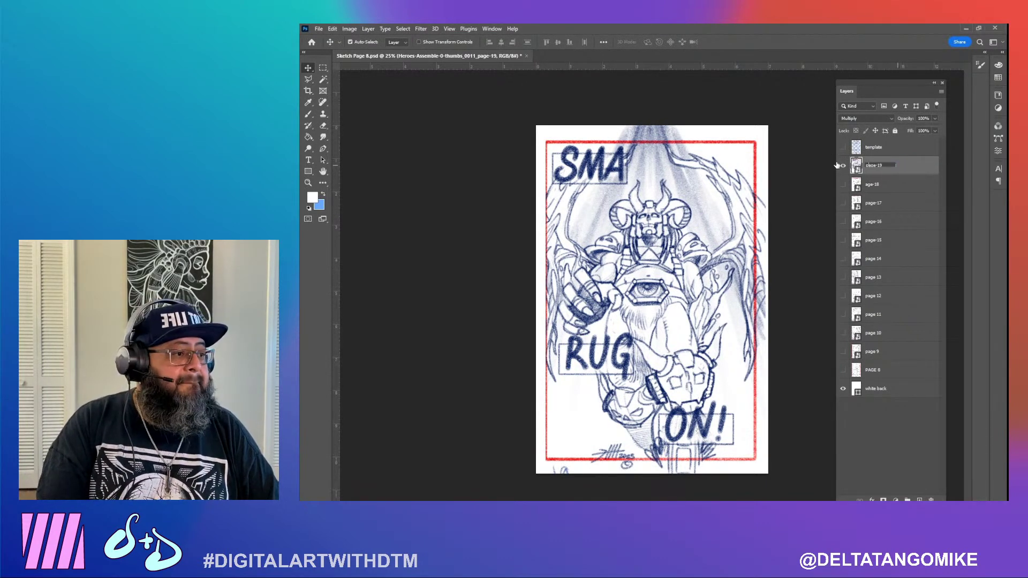
pyautogui.press('Return')
# Place the page-20 thumbnail image from the WIP folder above page-19 and set its blend mode to Multiply
pyautogui.hotkey('alt', 'Tab')
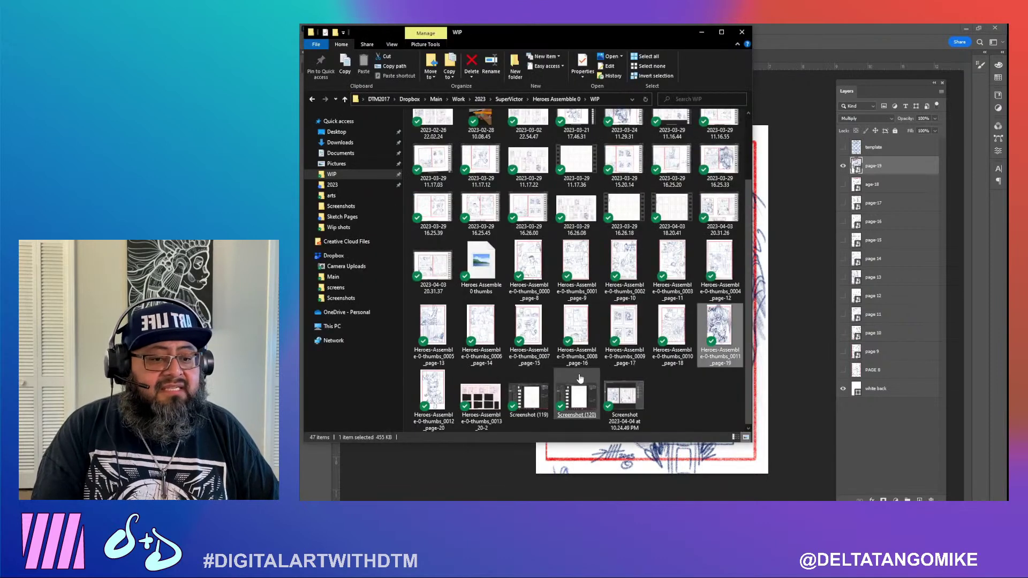
pyautogui.moveTo(430, 389); pyautogui.dragTo(487, 466)
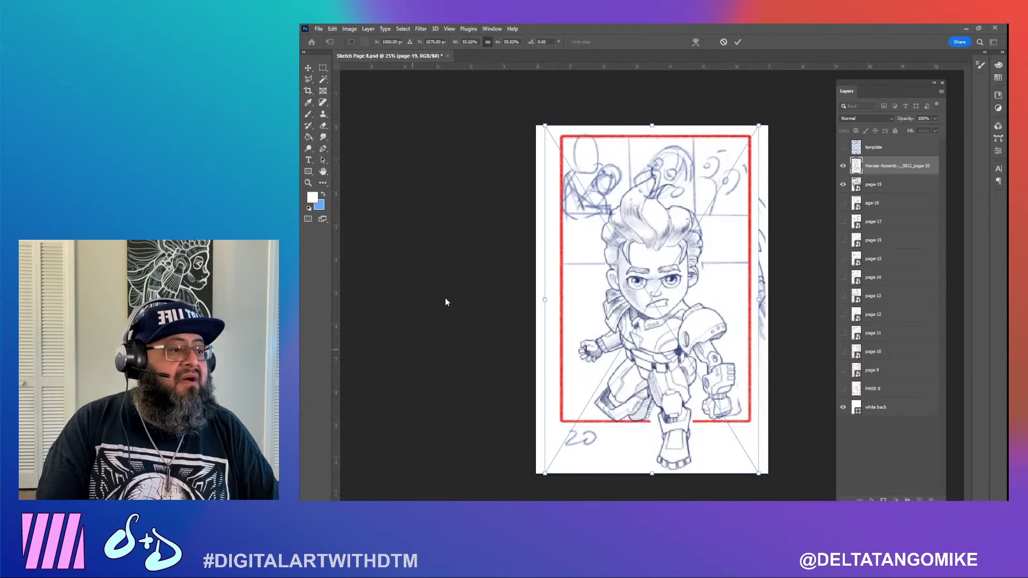
pyautogui.click(867, 119)
pyautogui.scroll(5, 868, 121)
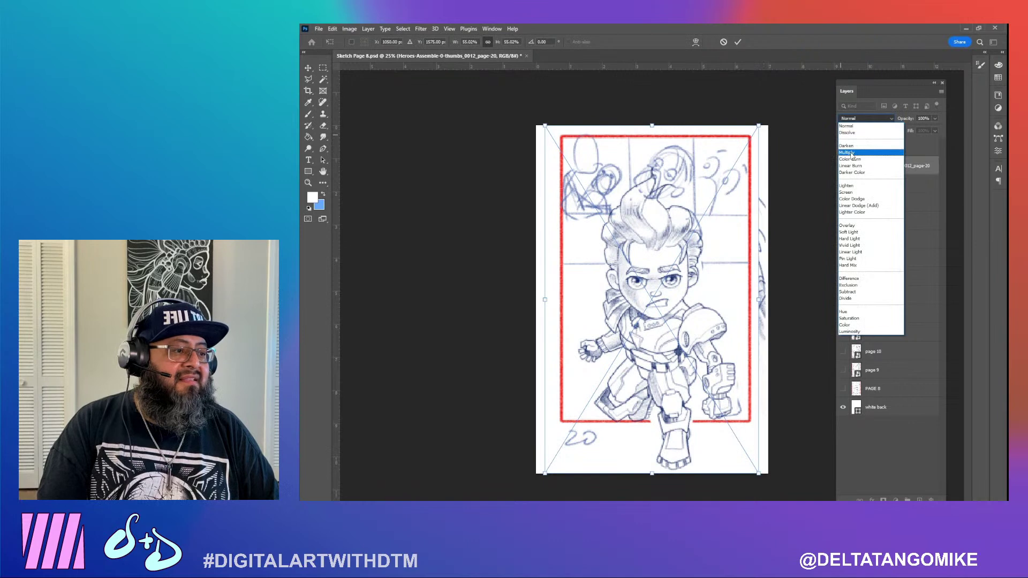
pyautogui.click(852, 152)
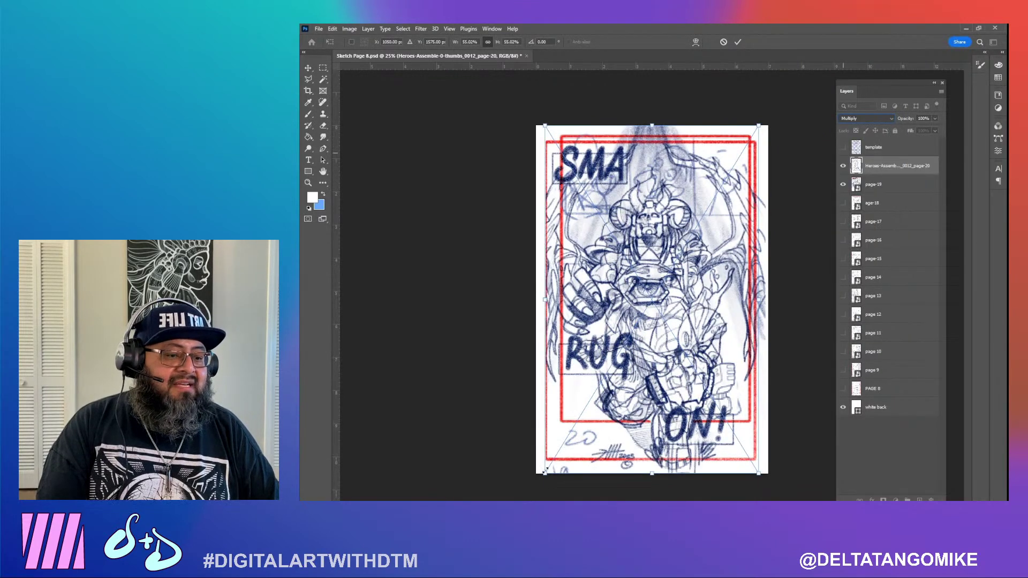
# Enlarge the placed page-20 image to about 60% and nudge it down until its red border matches the page-19 border
pyautogui.moveTo(545, 474); pyautogui.dragTo(524, 497)
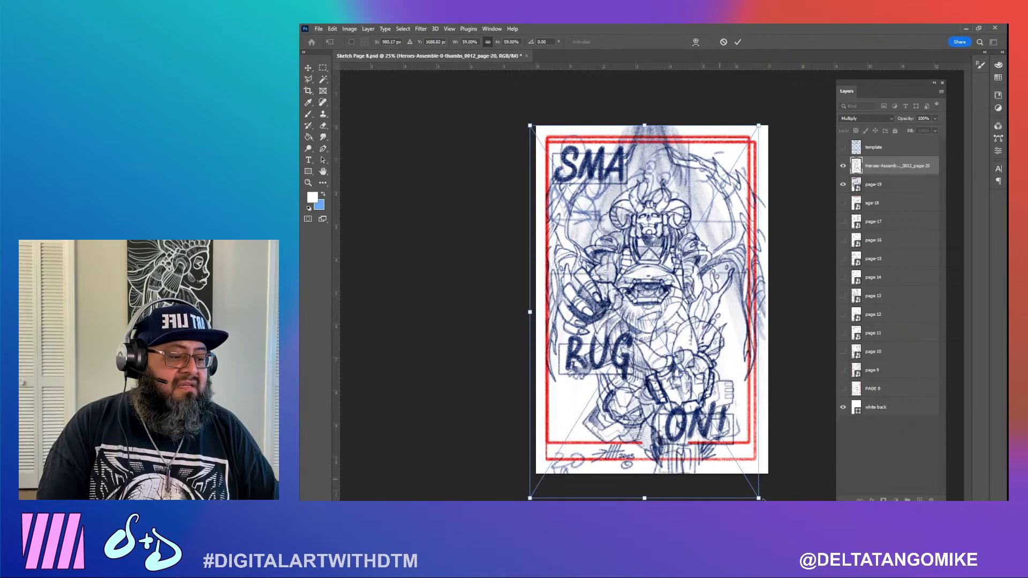
pyautogui.moveTo(759, 498); pyautogui.dragTo(765, 502)
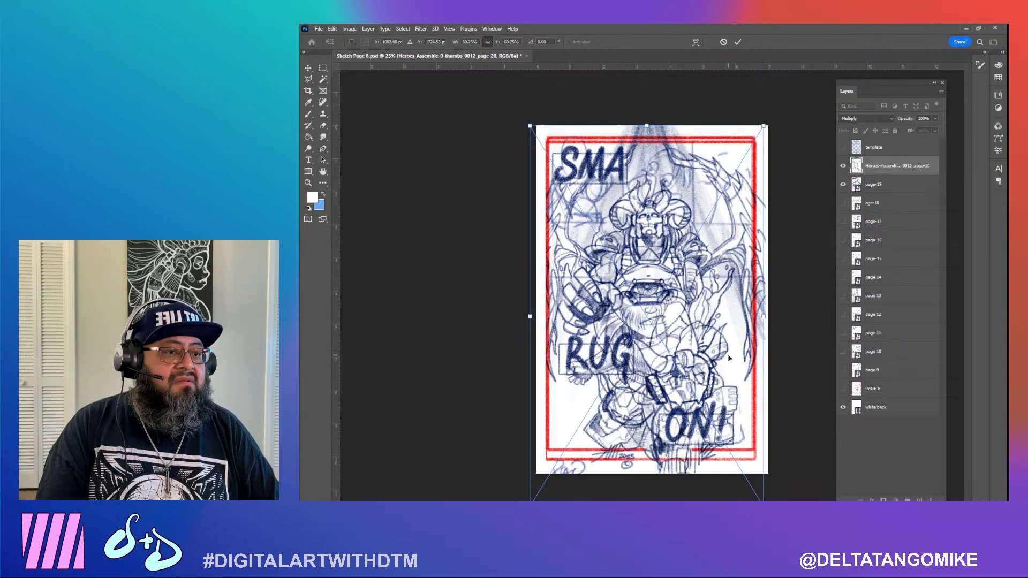
pyautogui.press('Down')
pyautogui.press('Down')
pyautogui.press('Down')
pyautogui.press('Down')
pyautogui.press('Down')
pyautogui.press('Down')
pyautogui.press('Down')
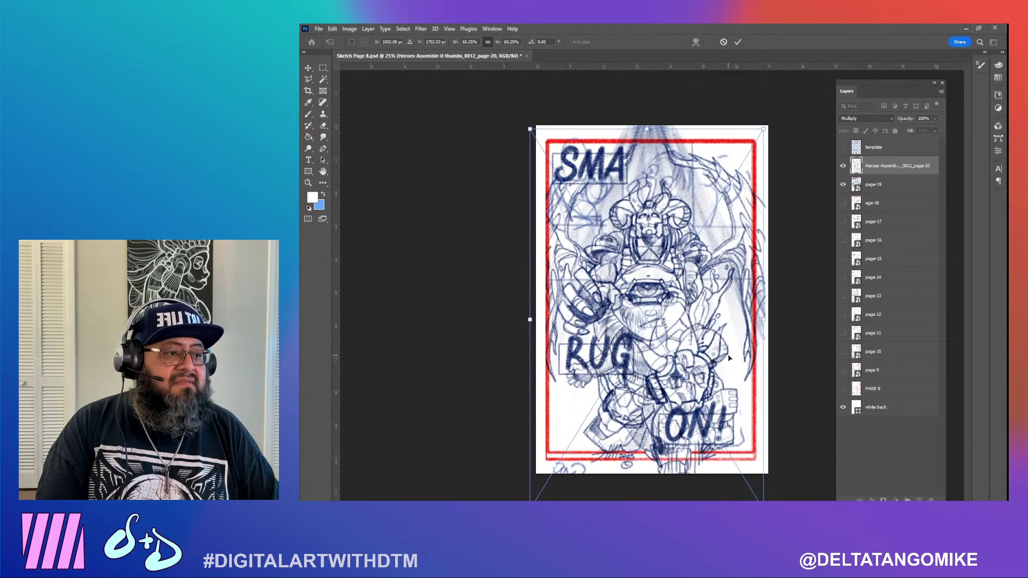
pyautogui.press('Down')
pyautogui.press('Down')
pyautogui.press('Down')
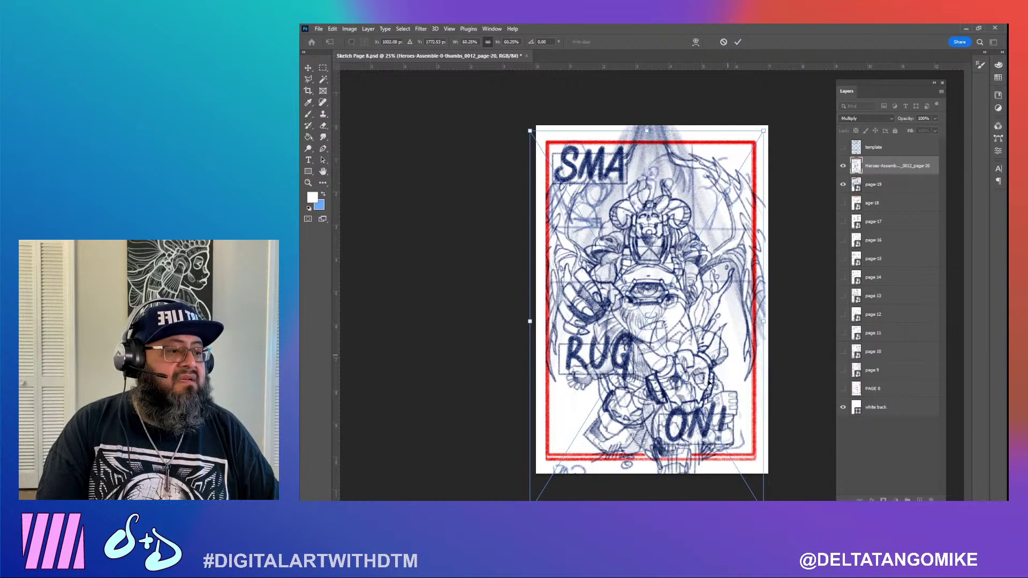
pyautogui.press('Return')
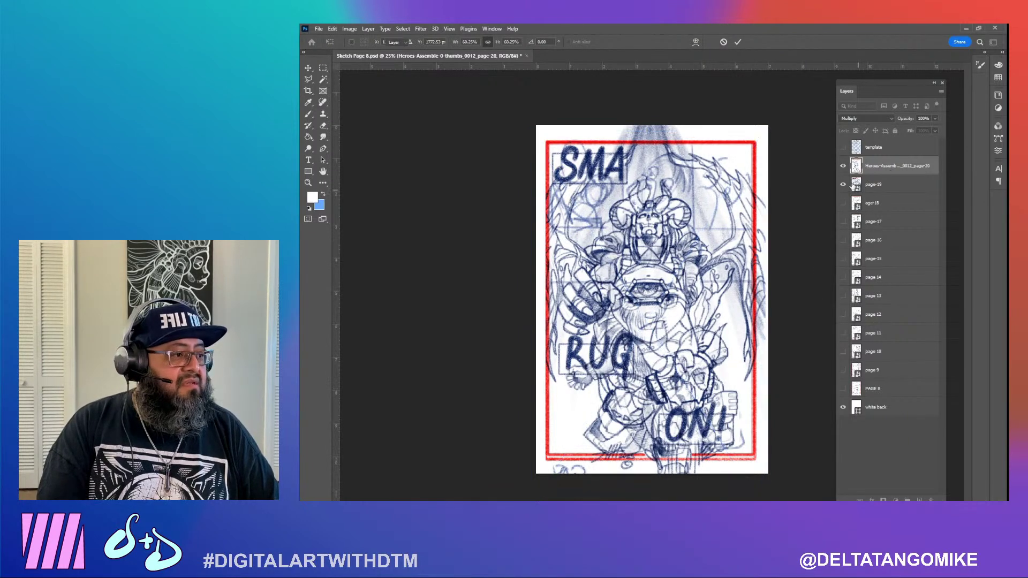
# Shorten the placed image layer's name to page-20 and hide the page-19 layer
pyautogui.doubleClick(903, 166)
pyautogui.moveTo(917, 166); pyautogui.dragTo(855, 167)
pyautogui.press('BackSpace')
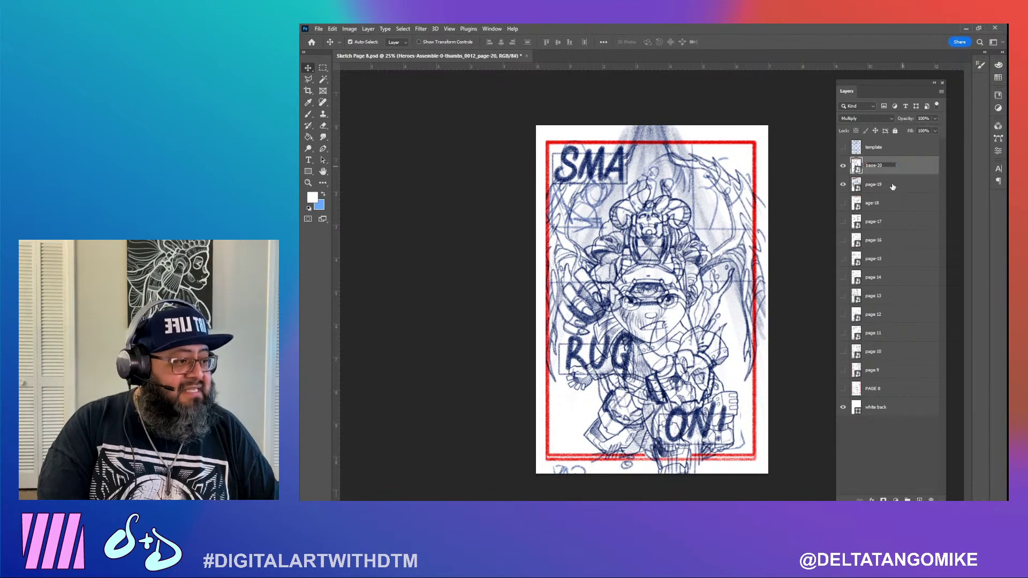
pyautogui.press('Return')
pyautogui.click(844, 185)
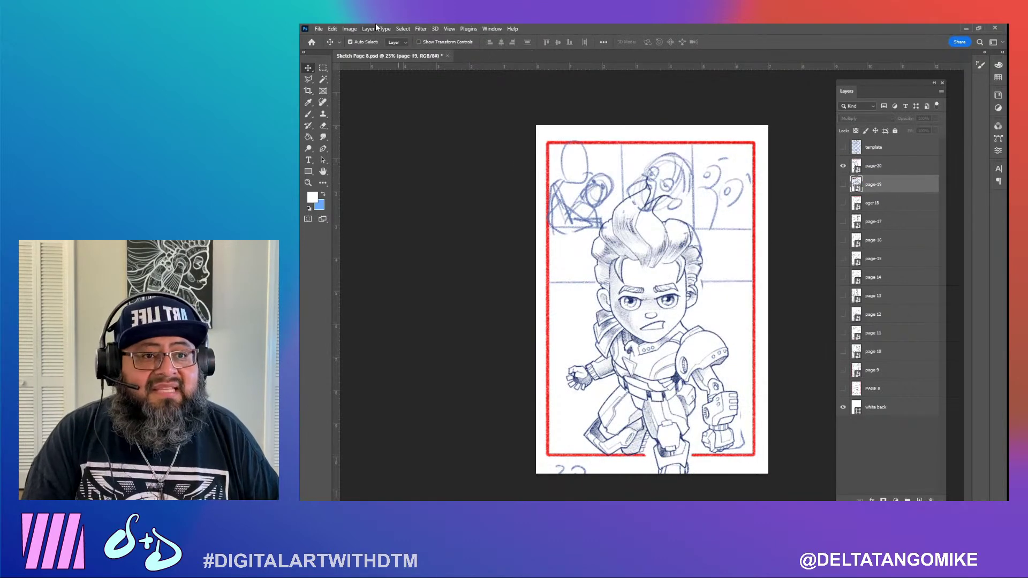
# Export the document as a PNG named Sketch Page 20
pyautogui.click(319, 29)
pyautogui.moveTo(405, 183)
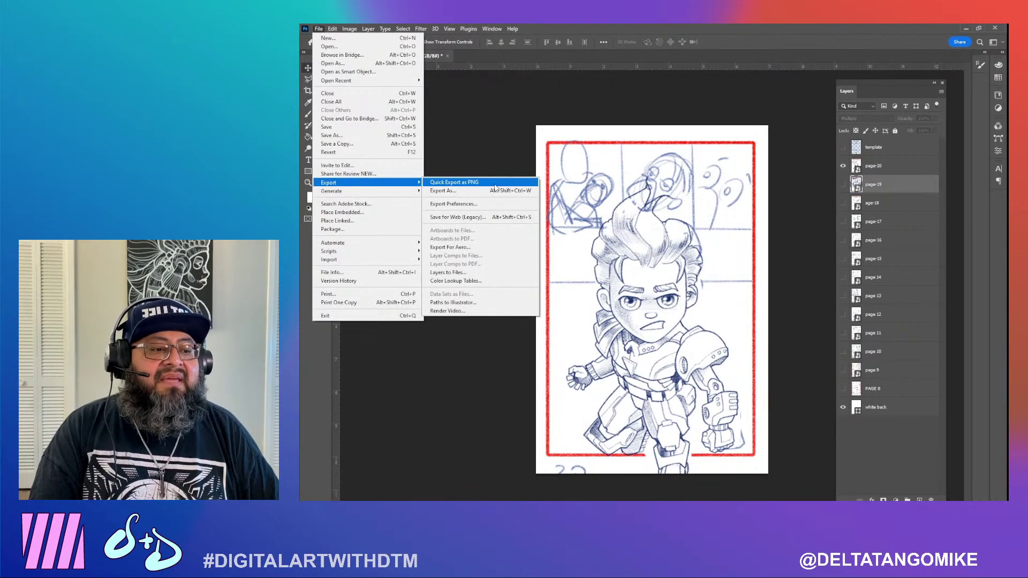
pyautogui.click(492, 191)
pyautogui.press('Right')
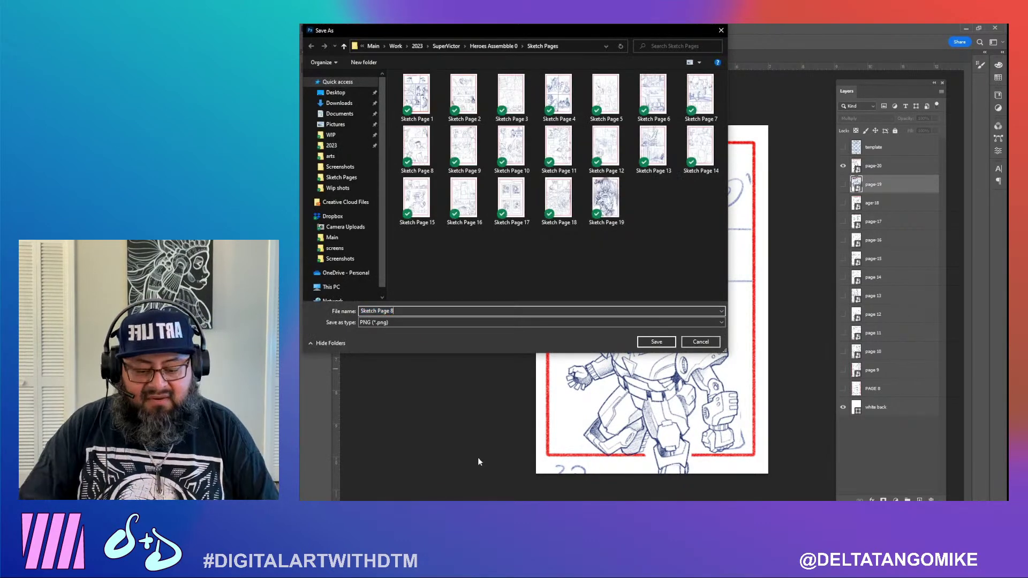
pyautogui.press('BackSpace')
pyautogui.press('BackSpace')
pyautogui.write('20')
pyautogui.press('Return')
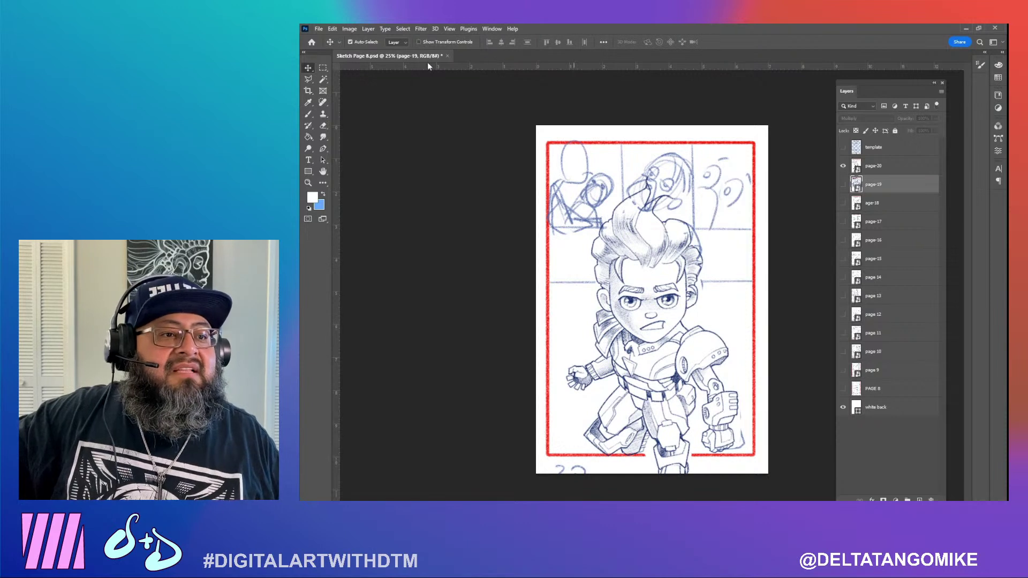
# Save the layered document as a Photoshop file named Sketch Page 920 in the Sketch Pages folder, and close it
pyautogui.click(448, 56)
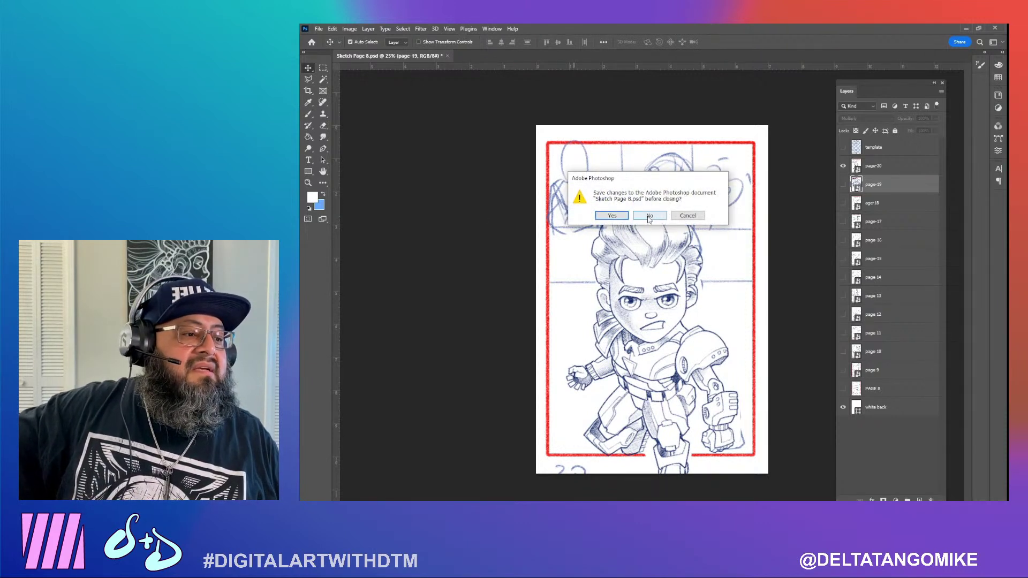
pyautogui.click(688, 215)
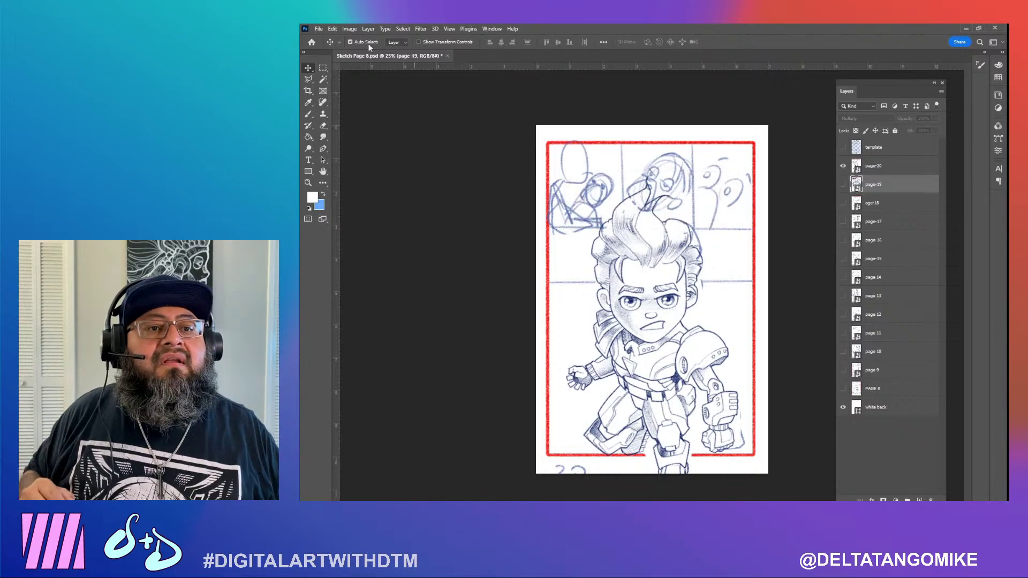
pyautogui.click(319, 29)
pyautogui.click(334, 135)
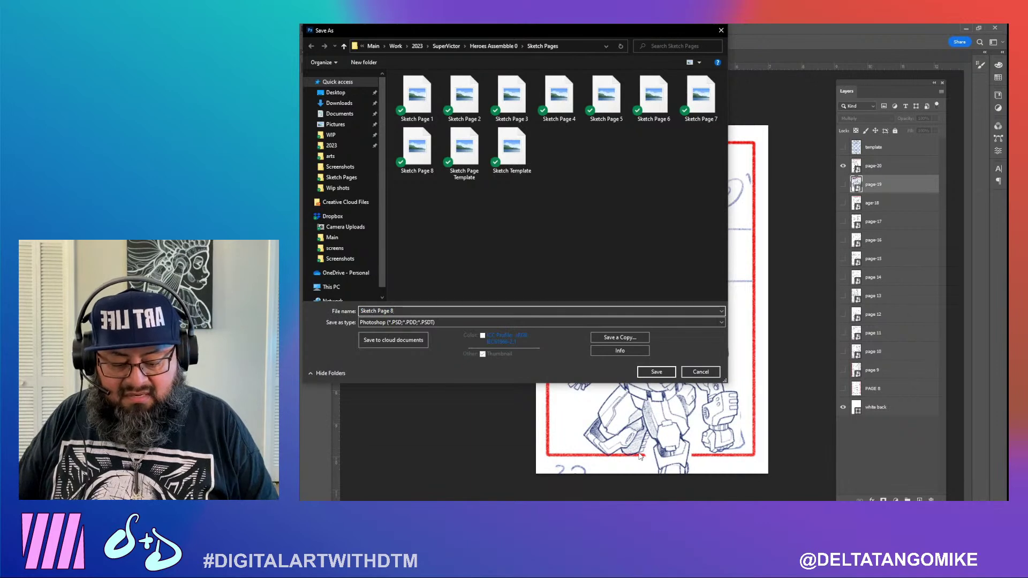
pyautogui.press('BackSpace')
pyautogui.write('920')
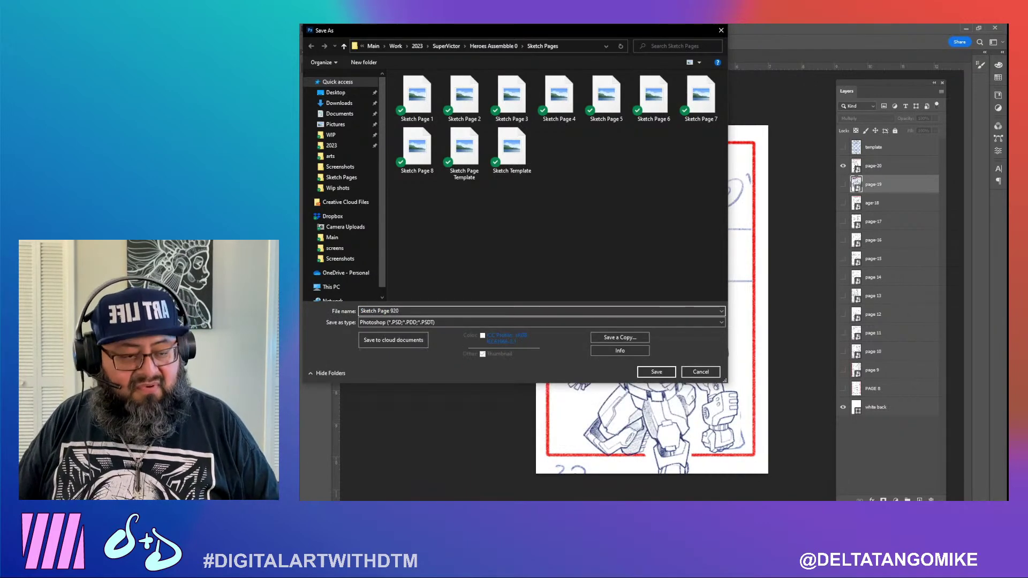
pyautogui.press('Return')
pyautogui.press('Return')
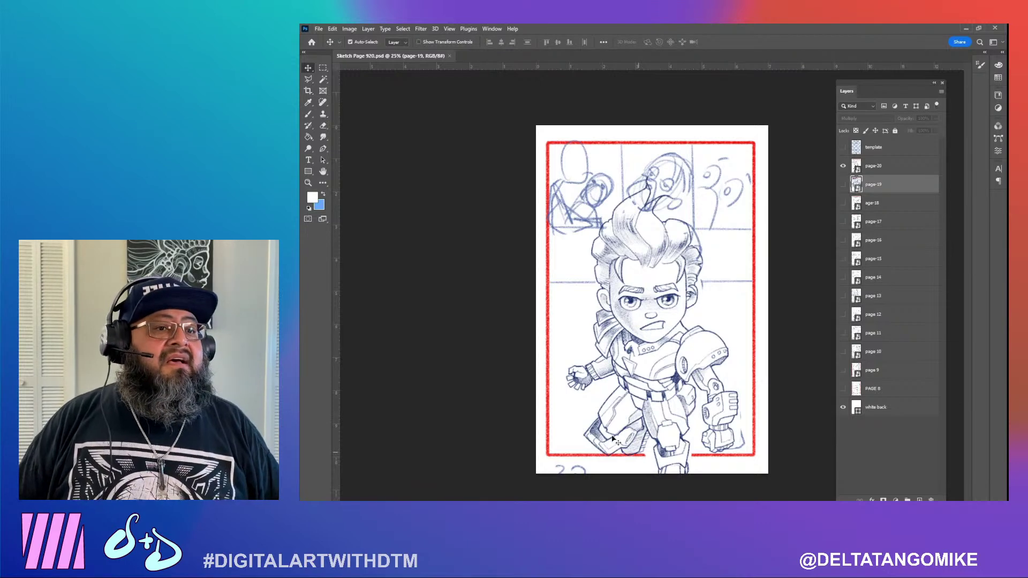
pyautogui.click(450, 56)
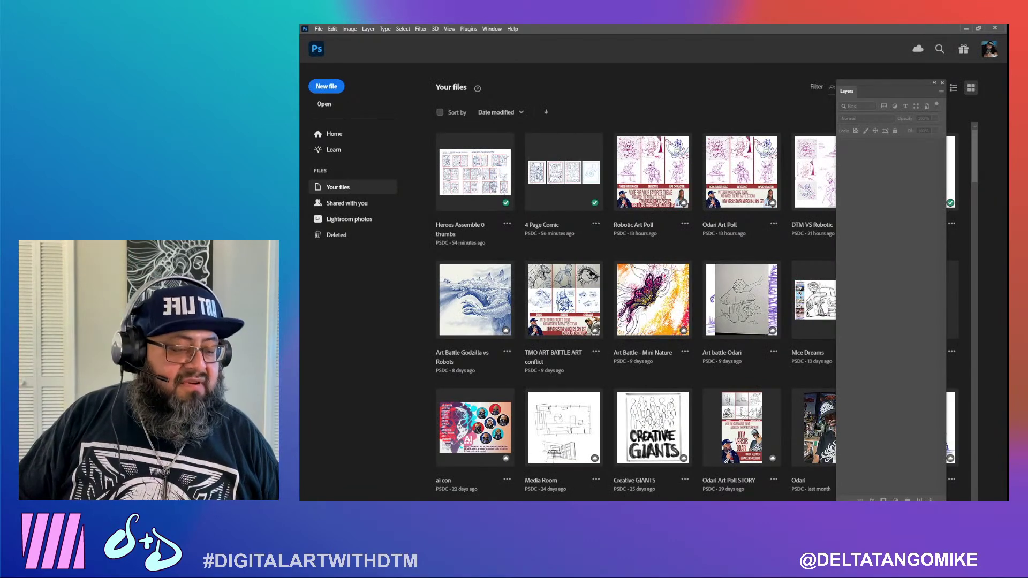
# Switch to Adobe Fresco and open the Heroes Assemble 0 thumbs document
pyautogui.hotkey('alt', 'Tab')
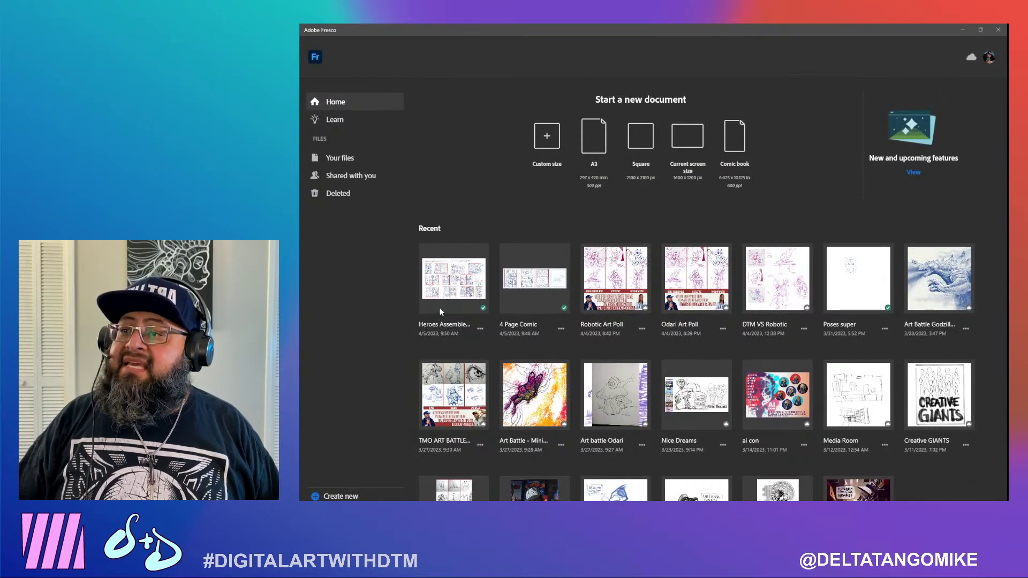
pyautogui.click(459, 282)
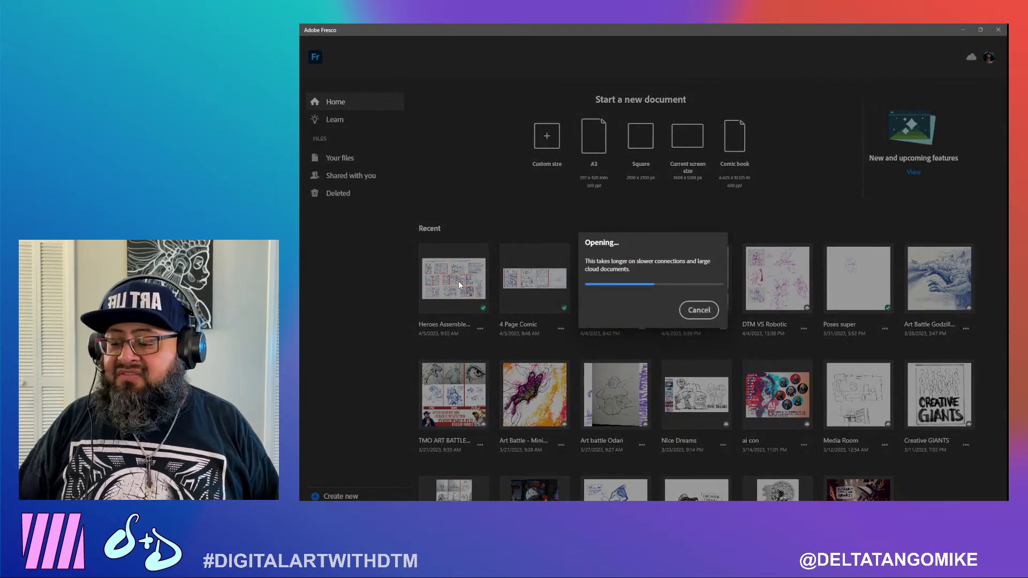
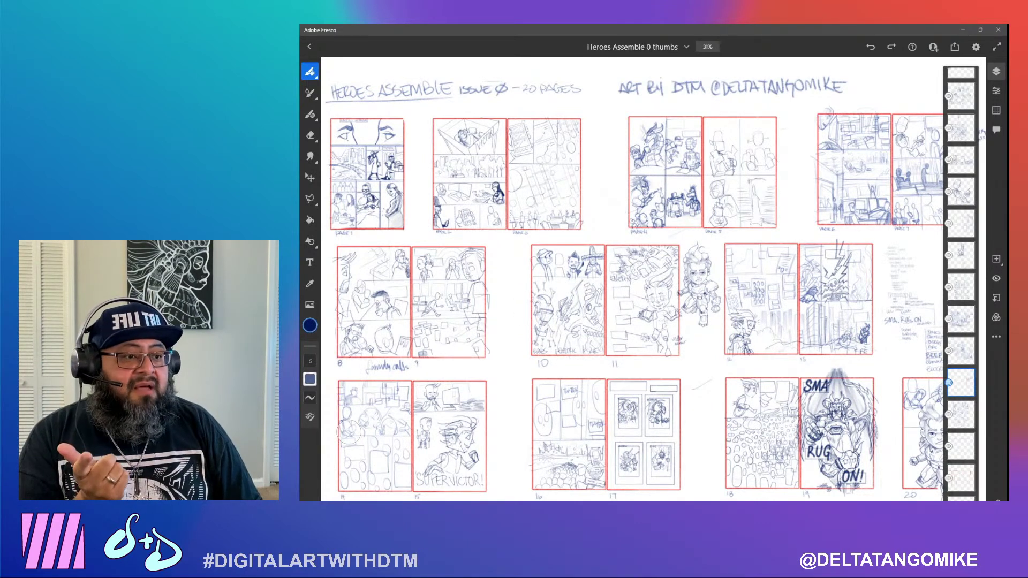
# Switch to File Explorer and review the exported pages in the Sketch Pages folder of Heroes Assembble 0
pyautogui.hotkey('alt', 'Tab')
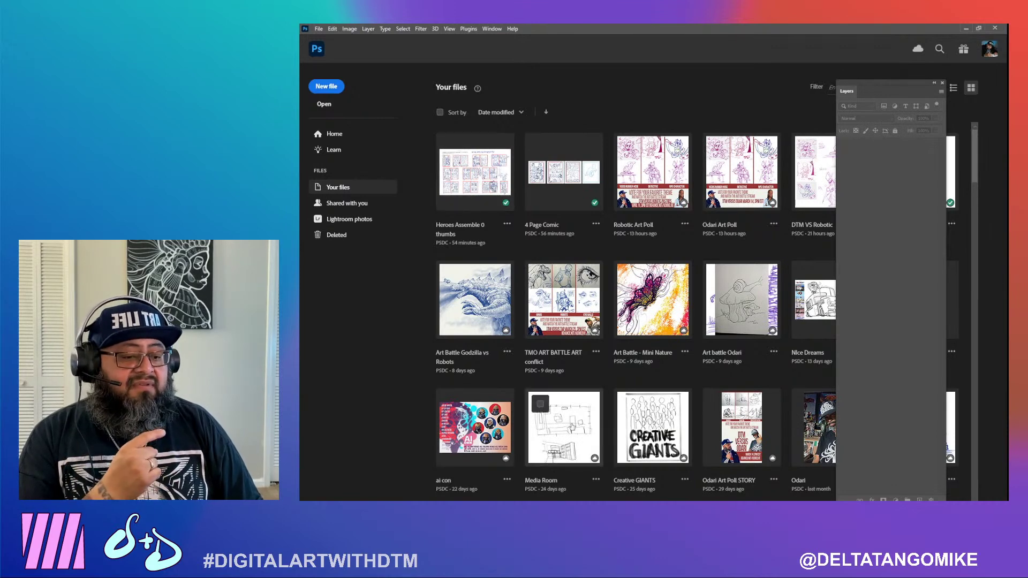
pyautogui.hotkey('alt', 'Tab')
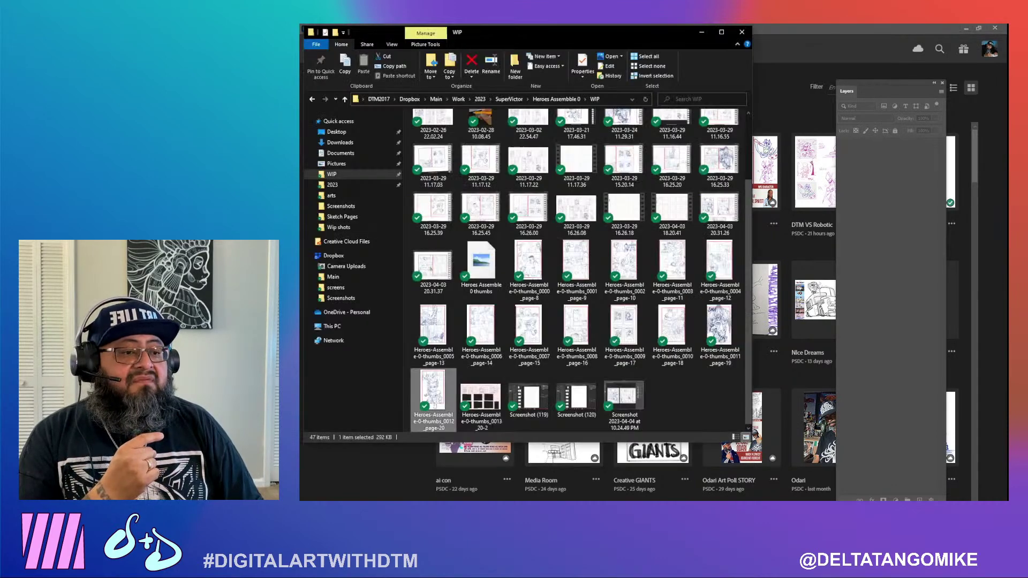
pyautogui.click(693, 413)
pyautogui.scroll(2, 695, 406)
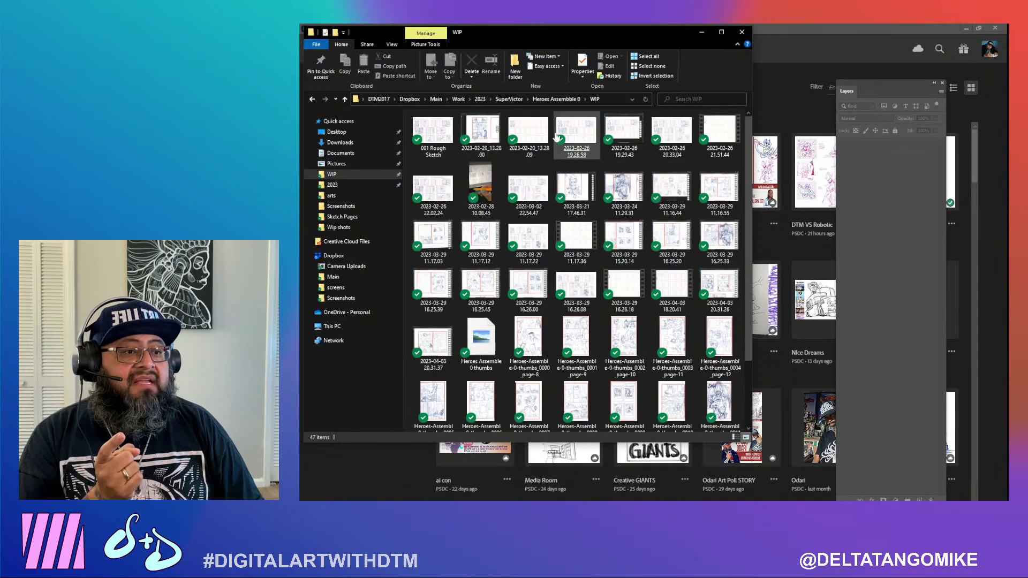
pyautogui.click(556, 99)
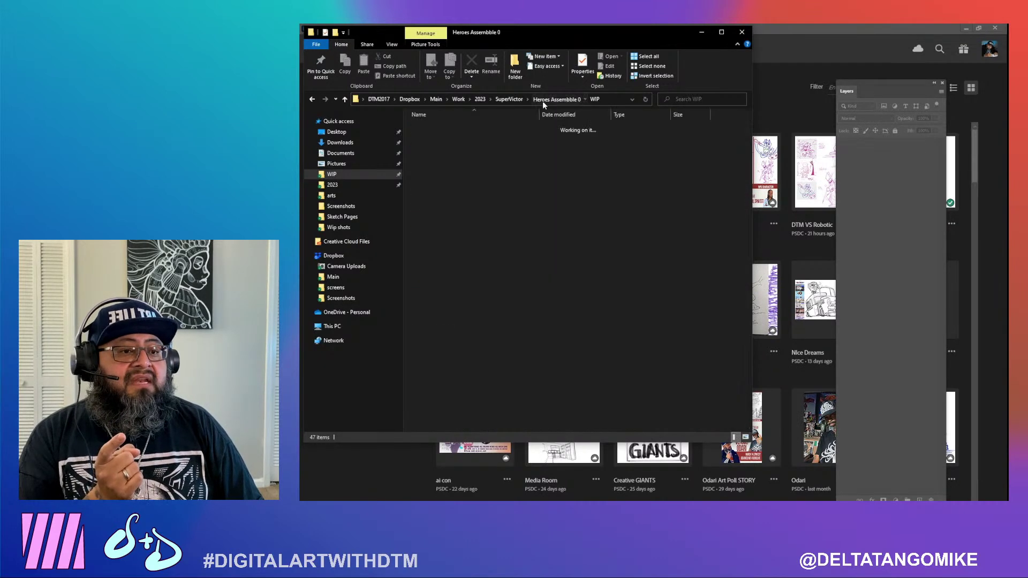
pyautogui.click(449, 167)
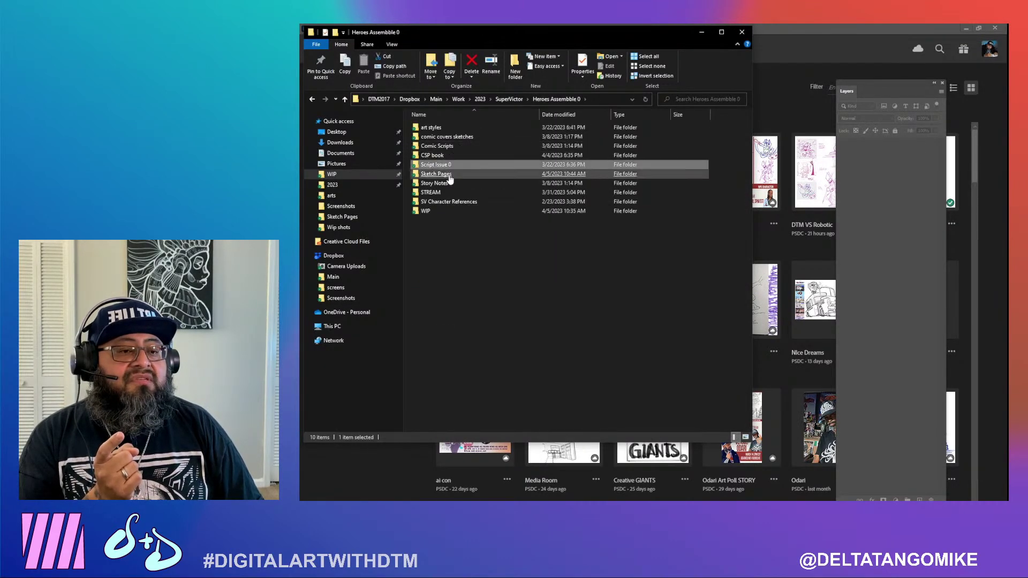
pyautogui.click(454, 146)
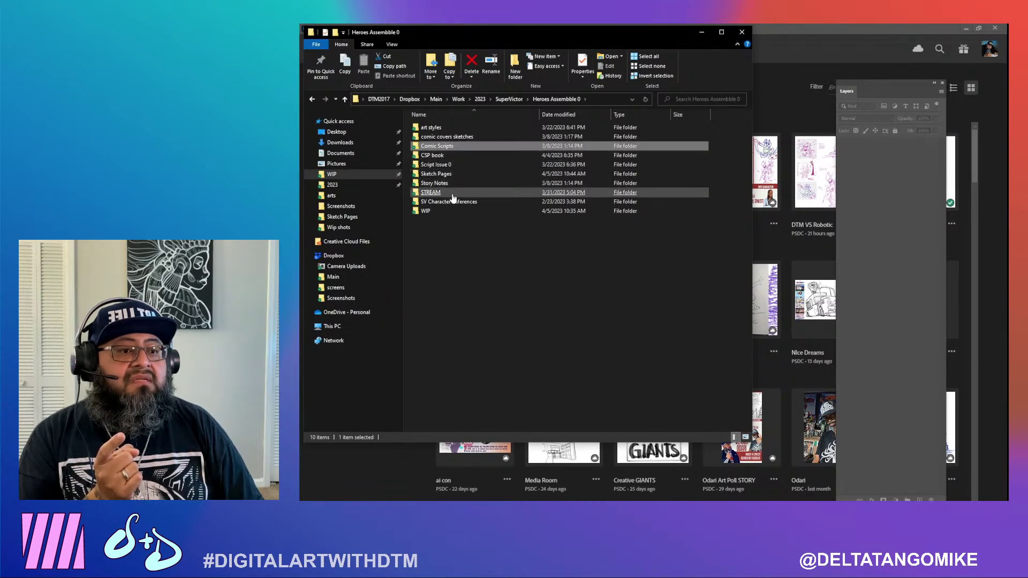
pyautogui.doubleClick(449, 174)
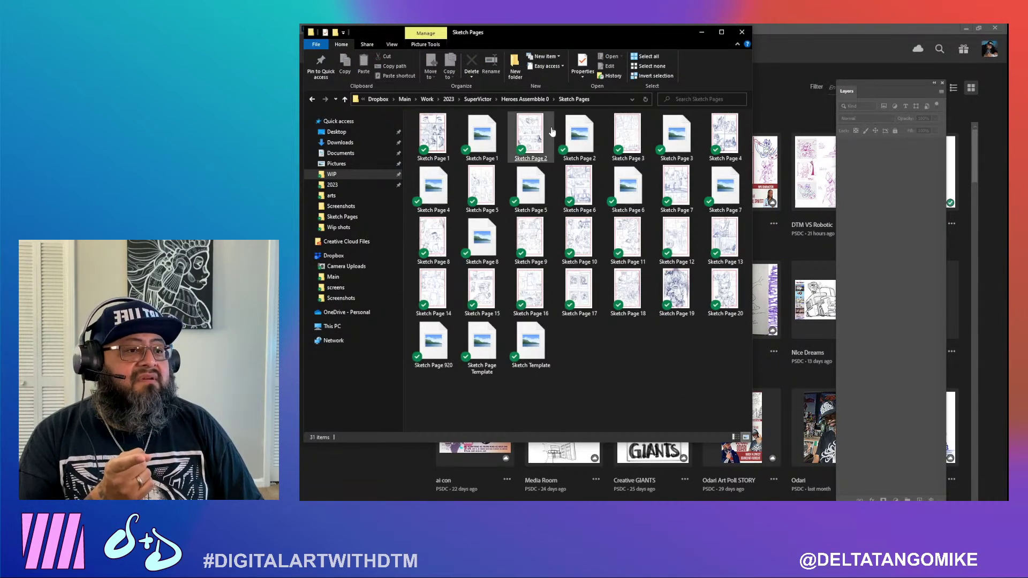
# Return to the WIP folder and review the individual page thumbnails and the Heroes Assemble 0 thumbs file
pyautogui.click(528, 99)
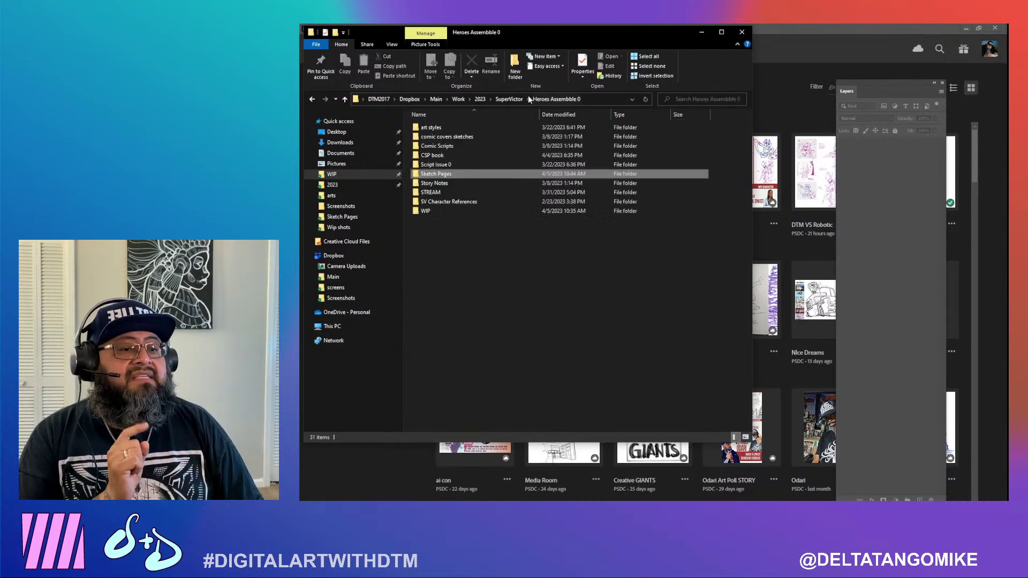
pyautogui.doubleClick(452, 210)
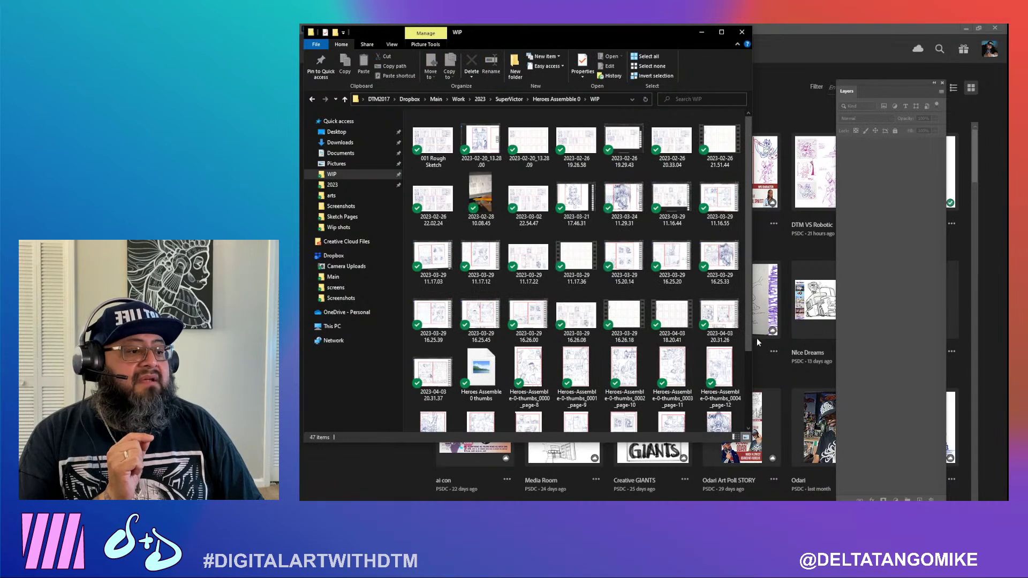
pyautogui.moveTo(750, 344); pyautogui.dragTo(742, 426)
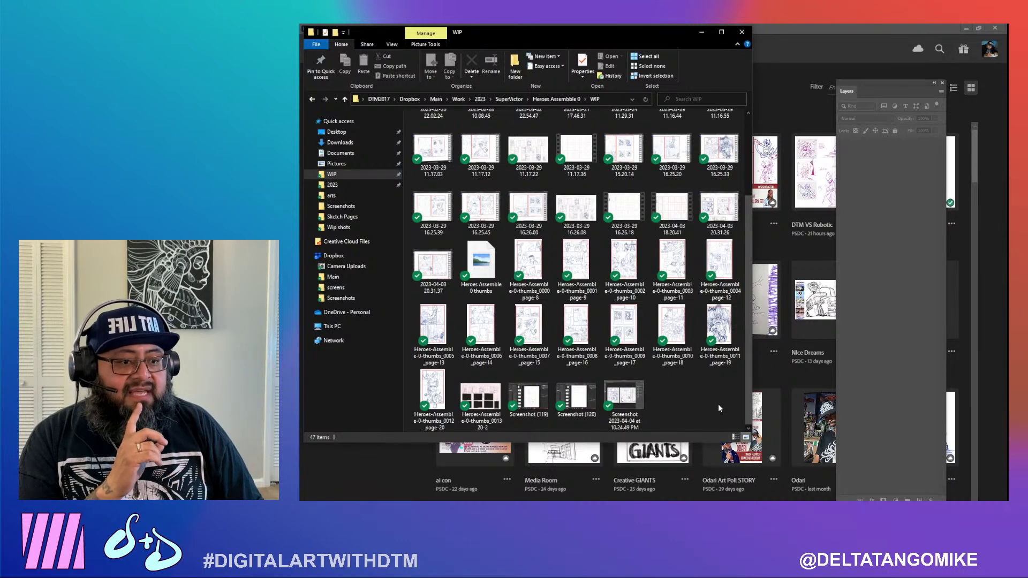
pyautogui.click(490, 283)
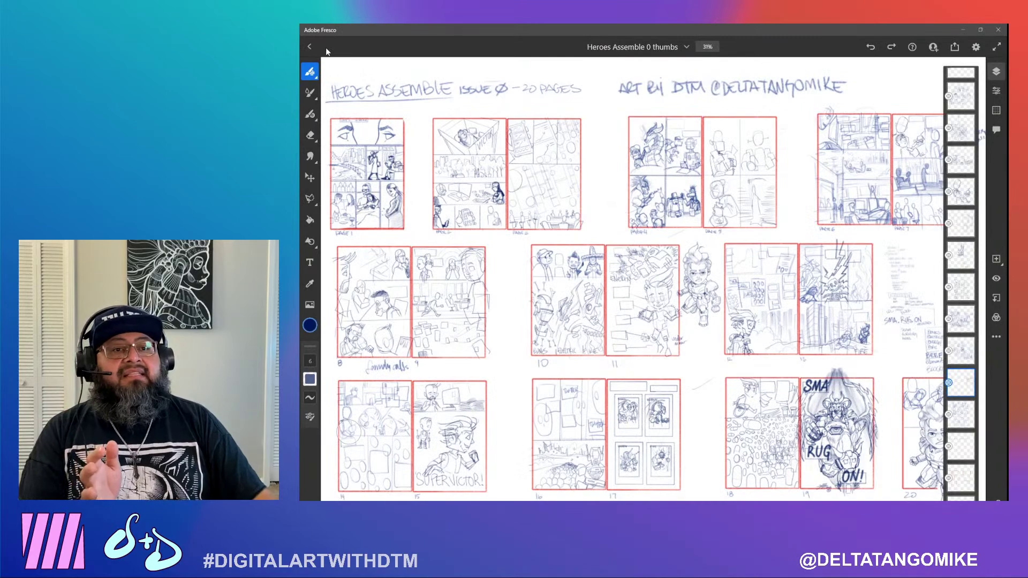
# Switch back to Adobe Fresco, select the layer holding a small sketch, and toggle its visibility off and on
pyautogui.click(945, 257)
pyautogui.click(996, 279)
pyautogui.click(996, 279)
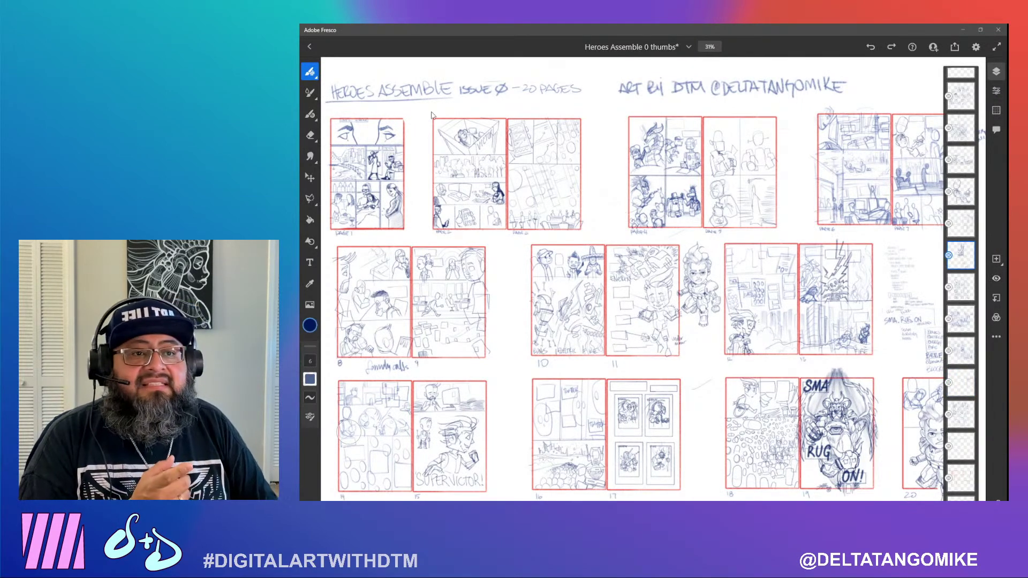
# Close the Heroes Assemble 0 thumbs document in Fresco and switch to File Explorer to review the Sketch Pages folder of Heroes Assembble 0
pyautogui.click(309, 47)
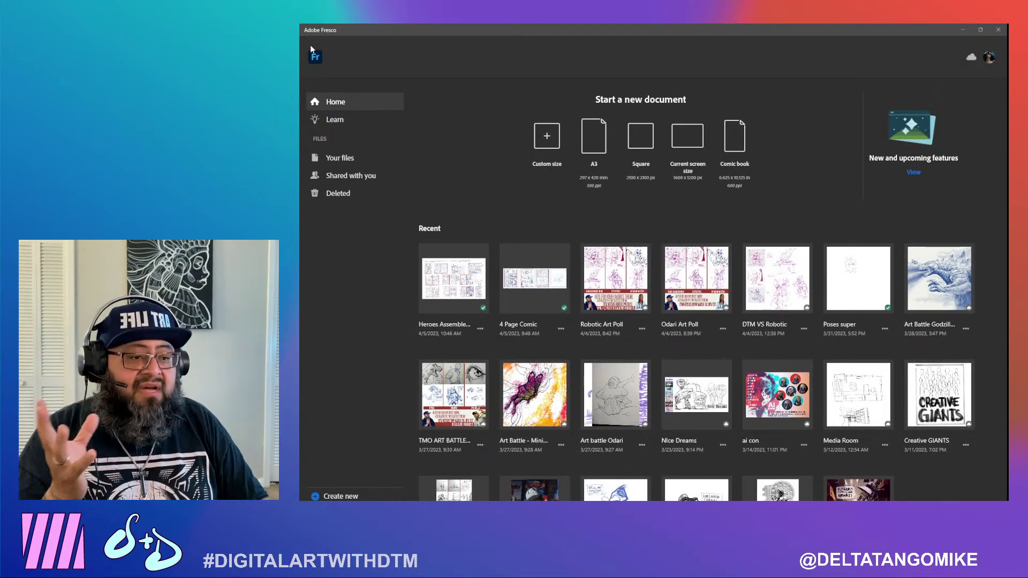
pyautogui.click(962, 29)
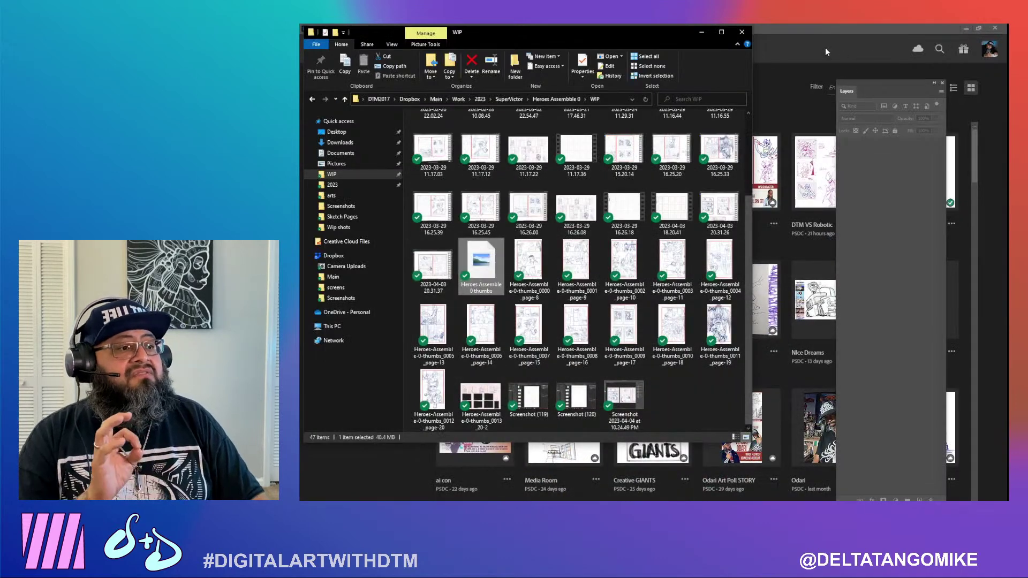
pyautogui.click(822, 48)
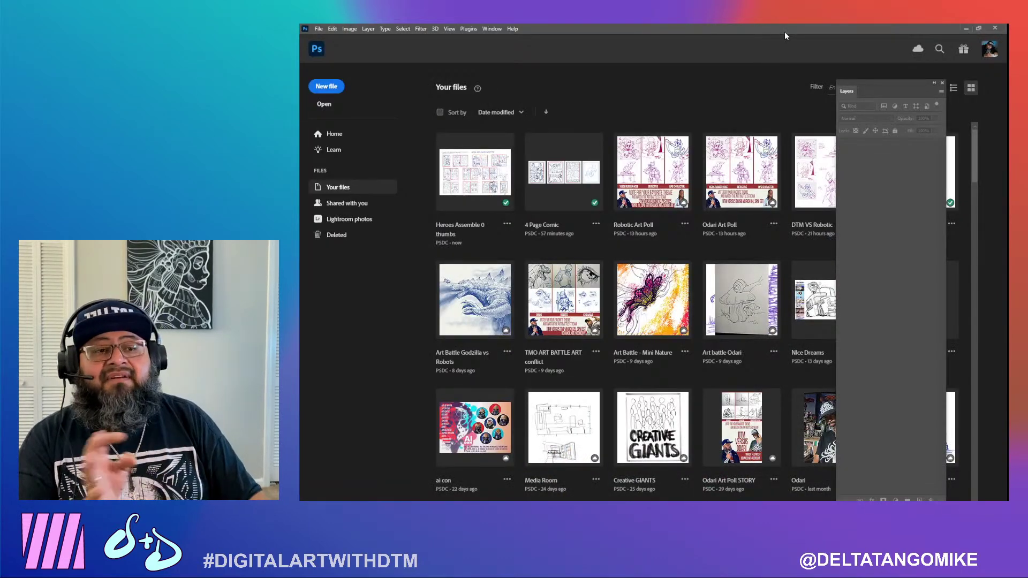
pyautogui.hotkey('alt', 'Tab')
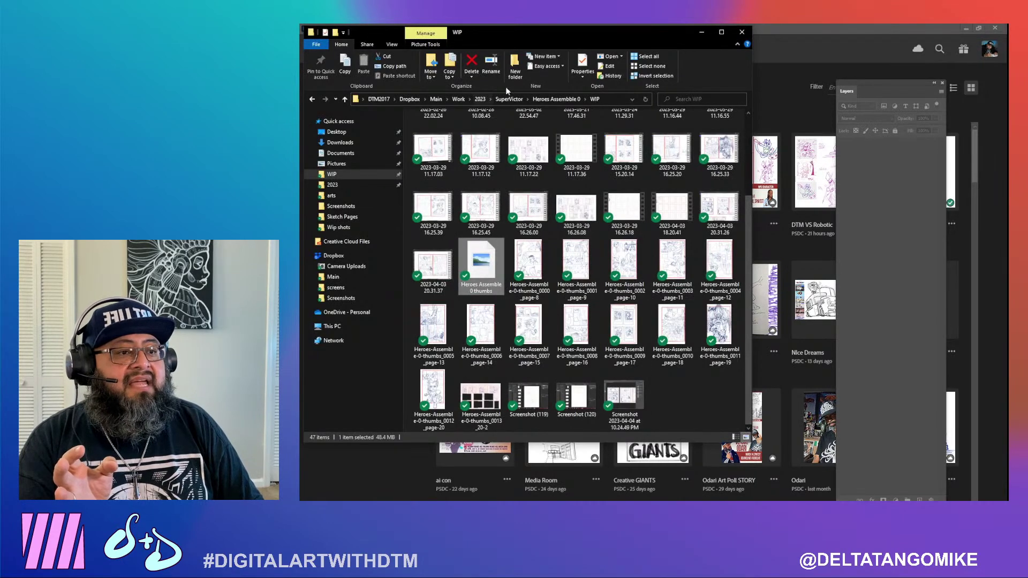
pyautogui.click(547, 98)
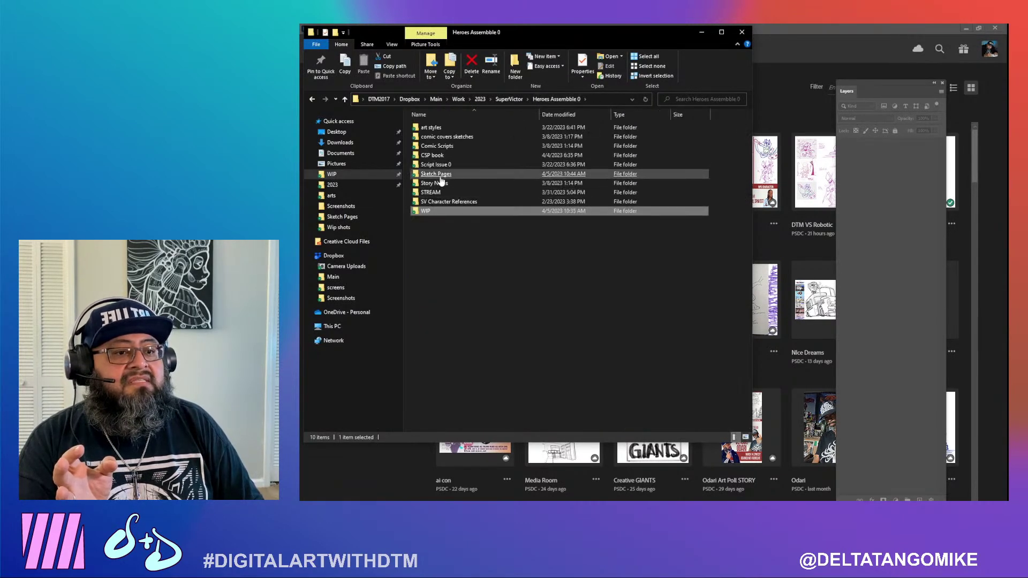
pyautogui.doubleClick(460, 174)
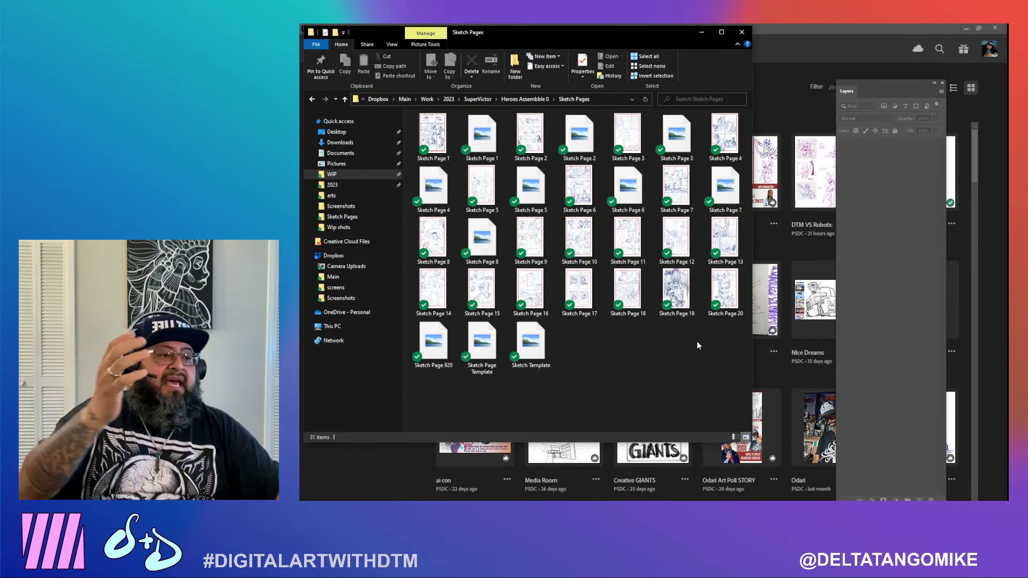
# Switch to Photoshop, open the 4 Page Comic cloud document and look over its artboards up to Artboard 4
pyautogui.click(860, 49)
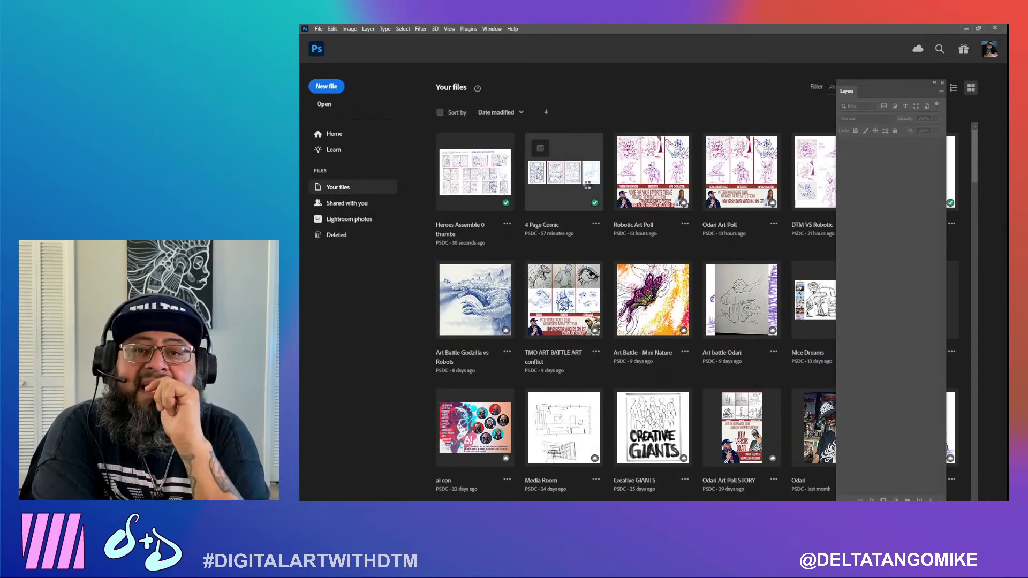
pyautogui.click(587, 186)
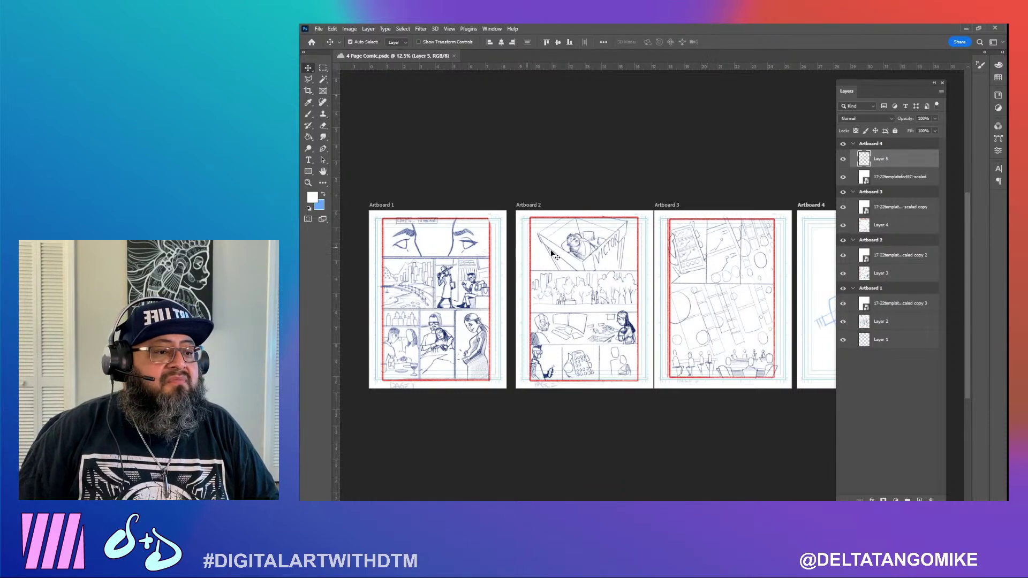
pyautogui.moveTo(731, 269); pyautogui.dragTo(564, 244)
pyautogui.moveTo(657, 218); pyautogui.dragTo(803, 179)
pyautogui.moveTo(833, 220); pyautogui.dragTo(706, 253)
pyautogui.moveTo(627, 203); pyautogui.dragTo(627, 271)
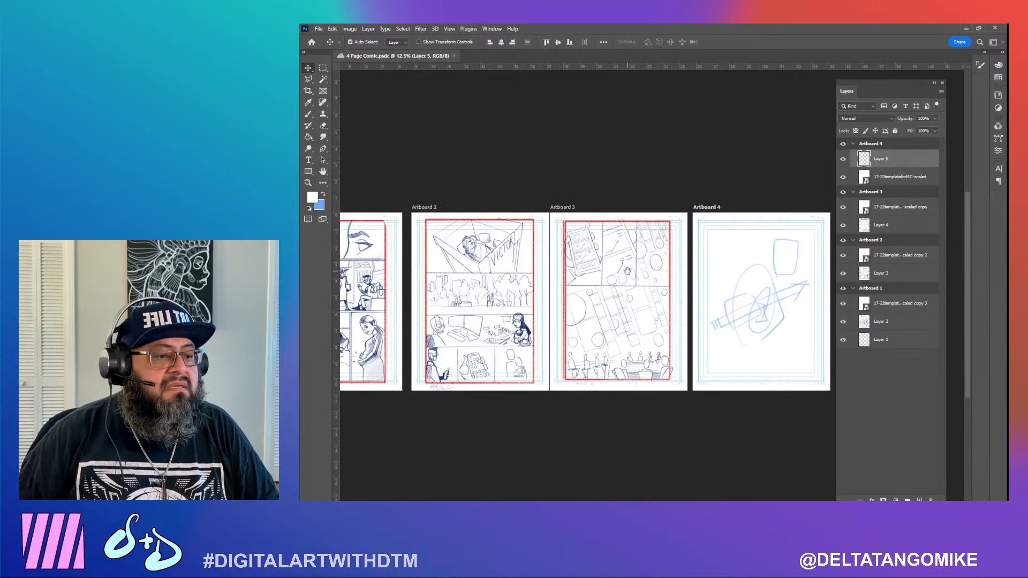
pyautogui.press('ctrl')
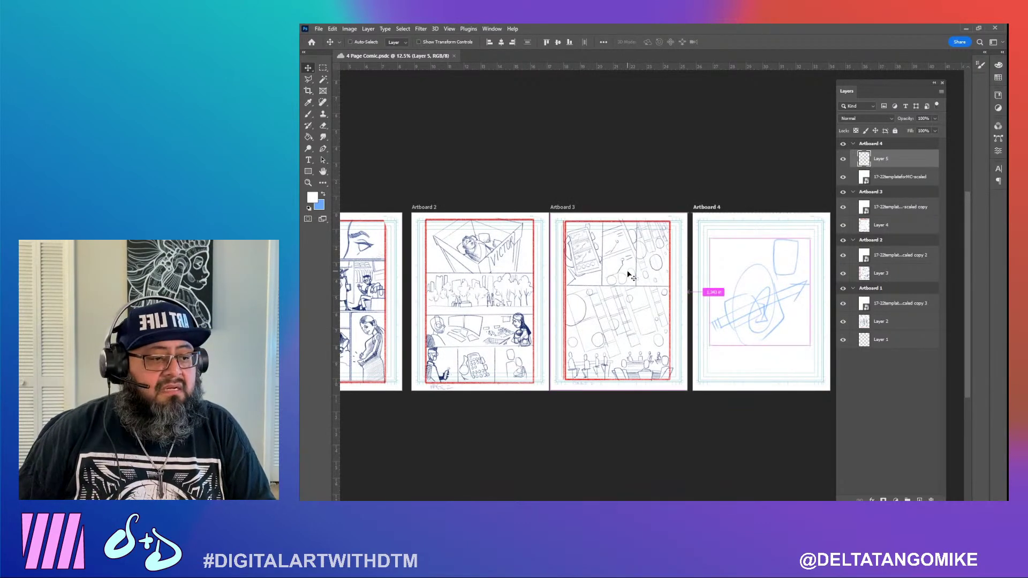
pyautogui.hotkey('ctrl', '+')
pyautogui.moveTo(796, 320); pyautogui.dragTo(726, 318)
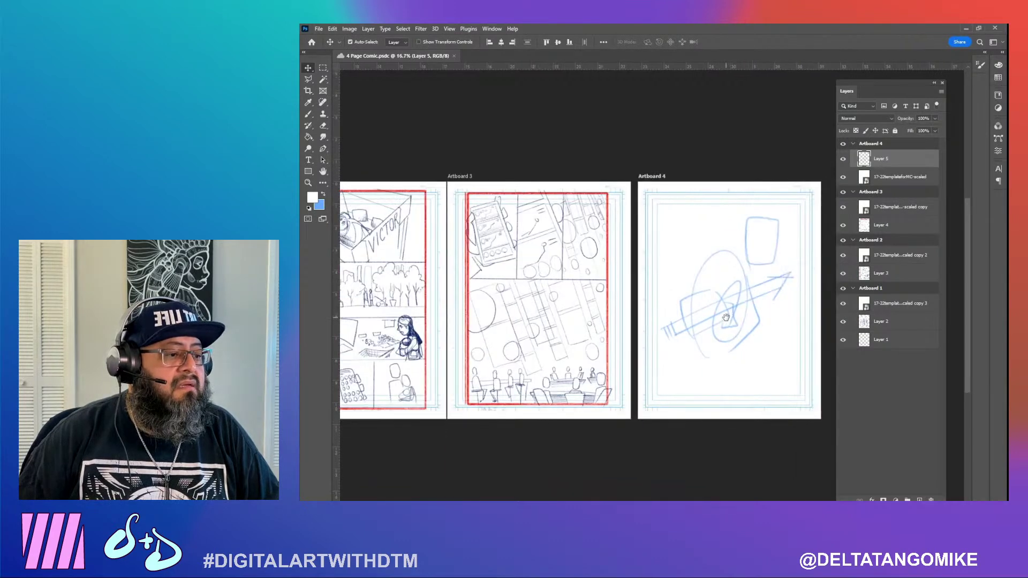
# Try the Artboard tool by drawing a small artboard about 1.65 by 1.7 in above Artboards 3 and 4, and undo it
pyautogui.click(309, 69)
pyautogui.click(334, 76)
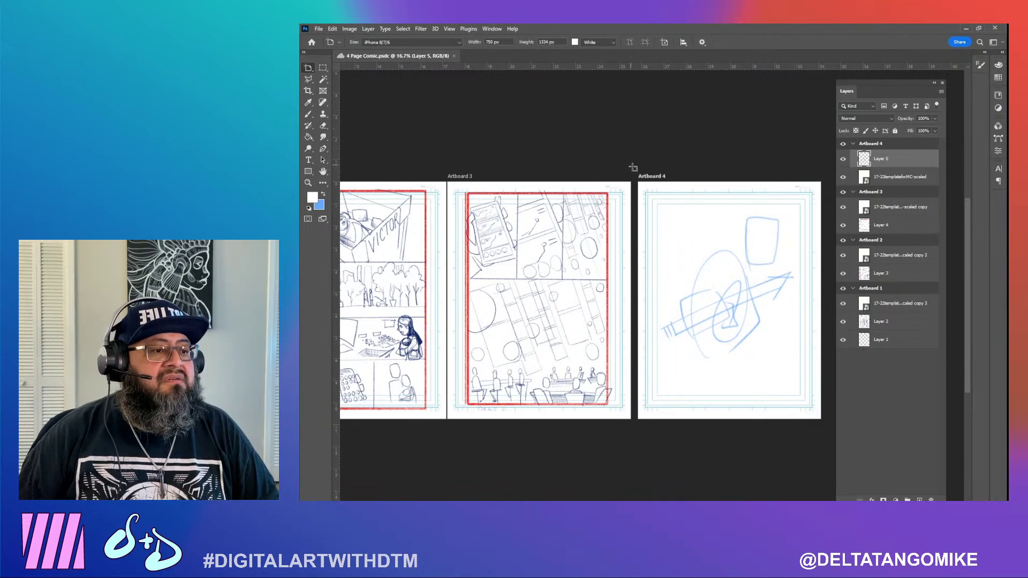
pyautogui.moveTo(632, 167); pyautogui.dragTo(594, 129)
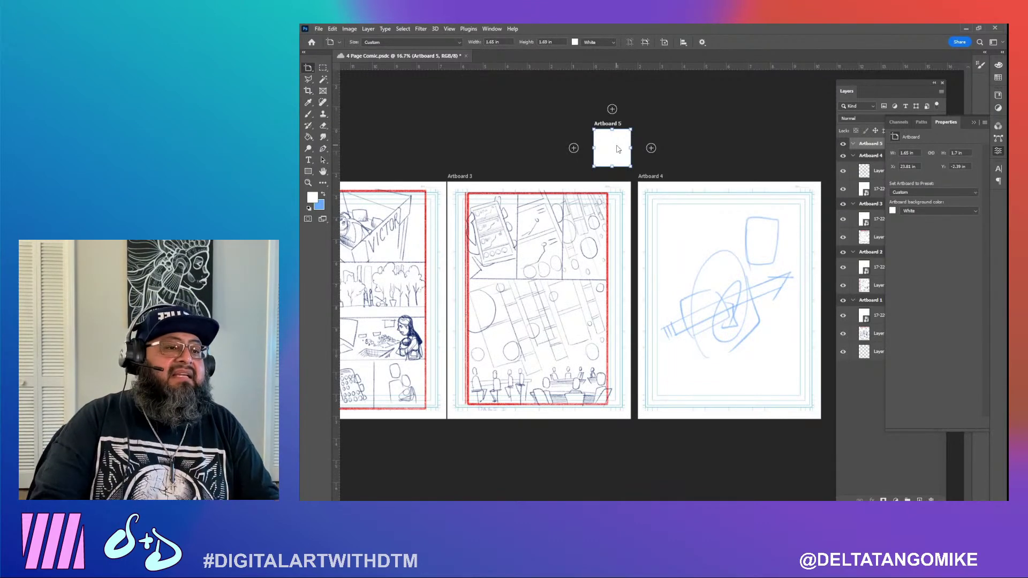
pyautogui.hotkey('ctrl', 'z')
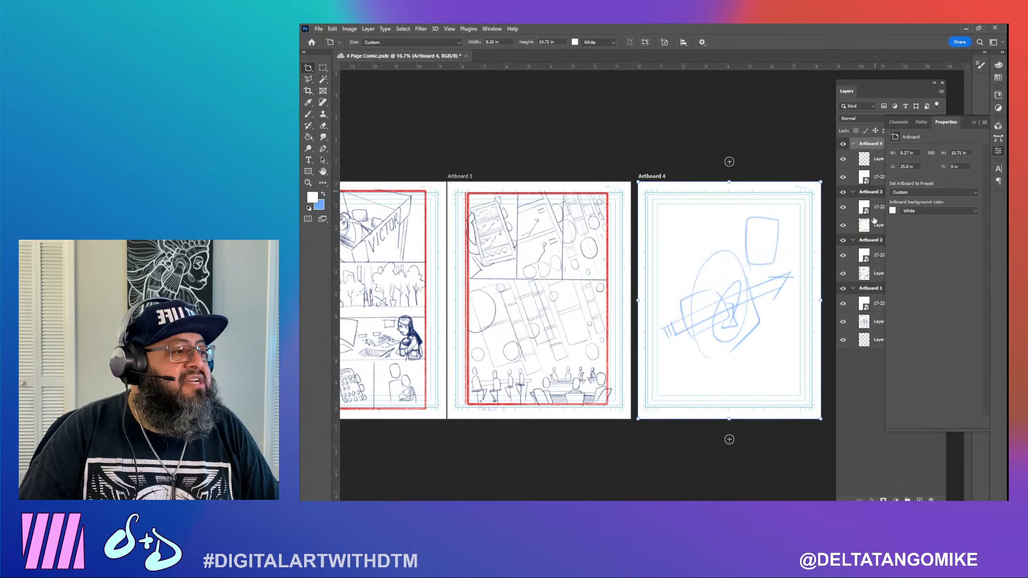
# Select Artboards 4, 3 and 2 in turn to examine their layer groups, and return the selection to Artboard 4
pyautogui.click(888, 144)
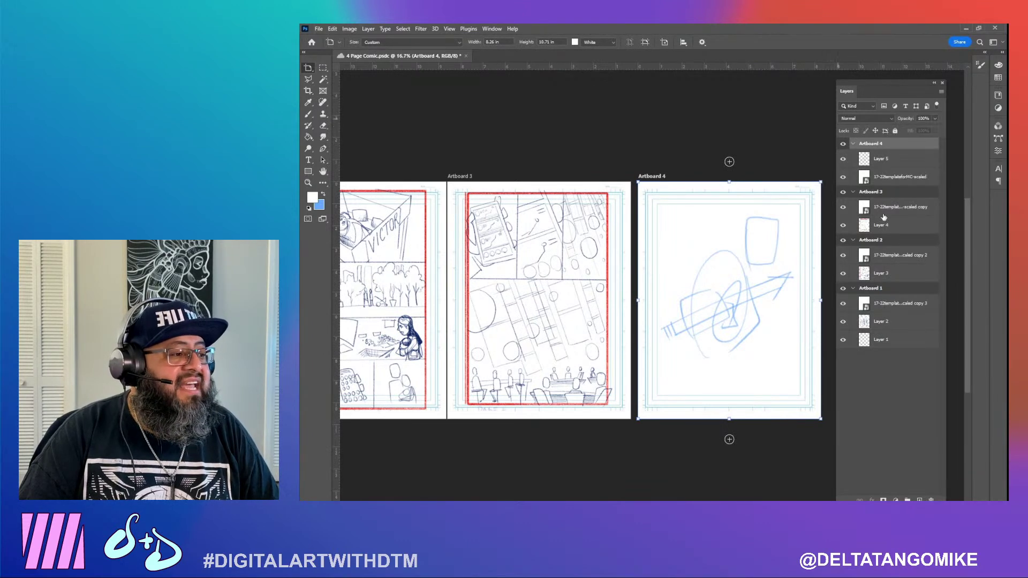
pyautogui.click(899, 192)
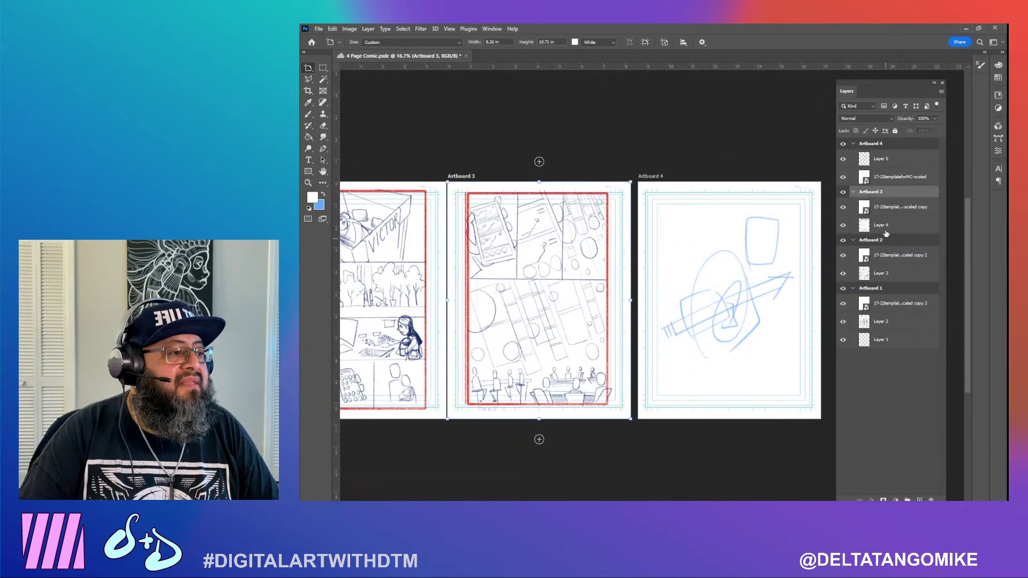
pyautogui.click(887, 240)
pyautogui.click(883, 143)
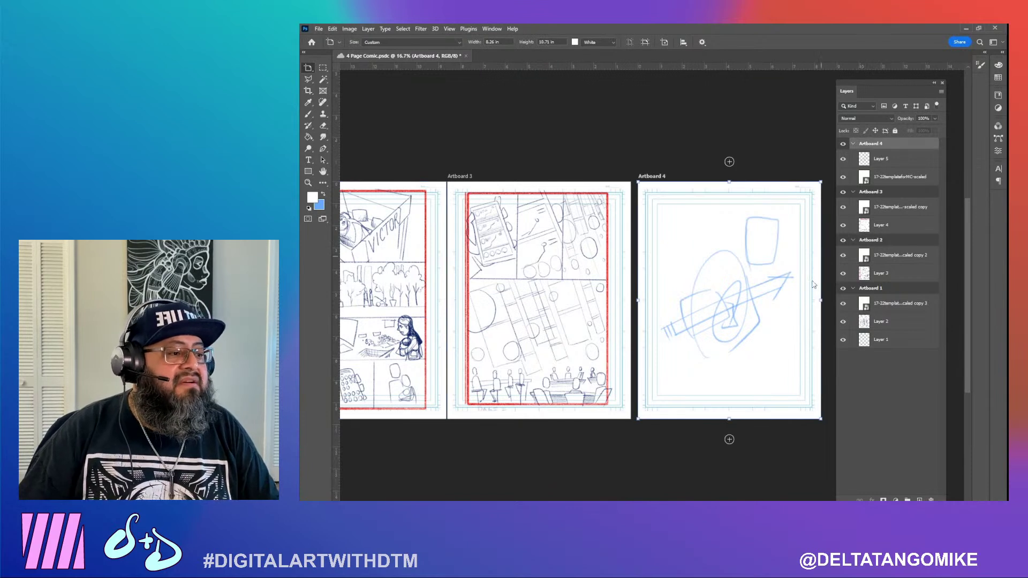
# Add a new blank artboard to the right of Artboard 4
pyautogui.moveTo(803, 298); pyautogui.dragTo(666, 291)
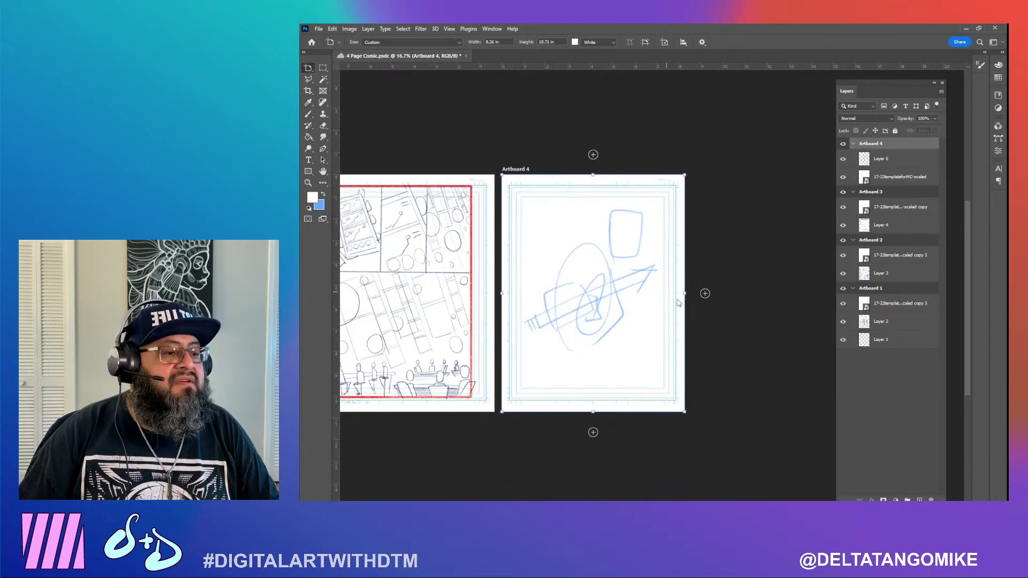
pyautogui.click(706, 293)
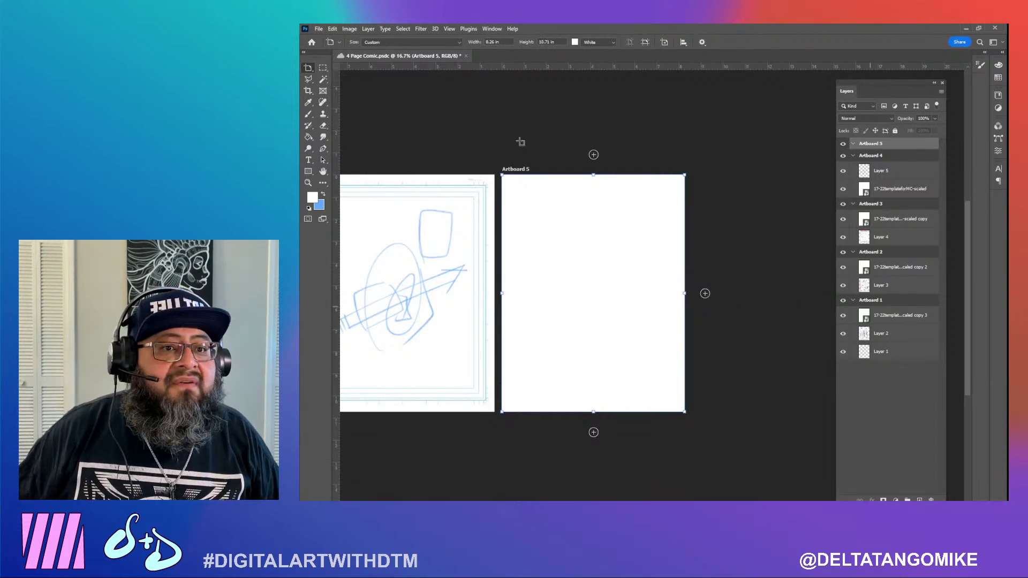
pyautogui.press('v')
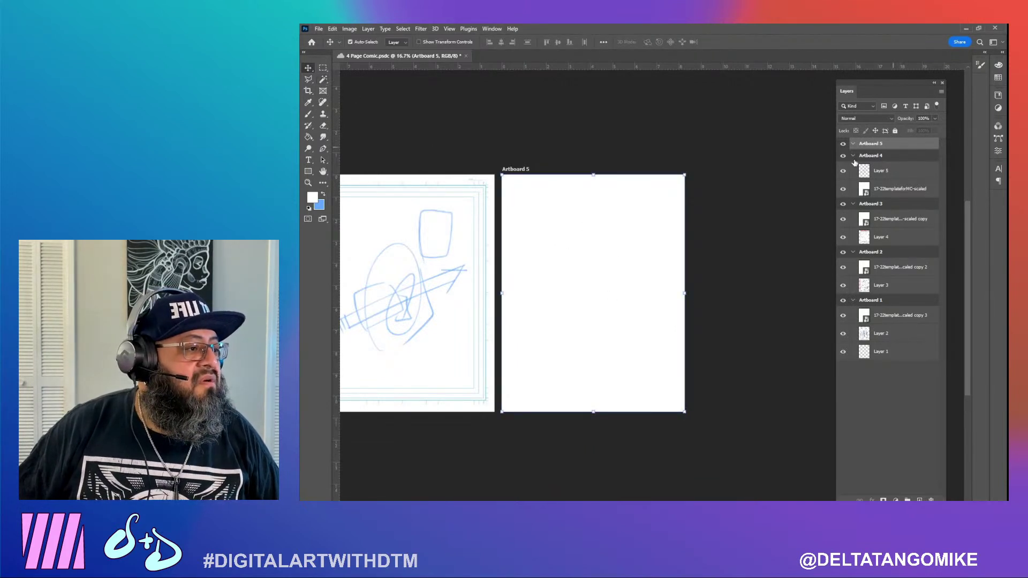
# Place the Sketch Page 4 image from the Sketch Pages folder into Artboard 4
pyautogui.click(893, 156)
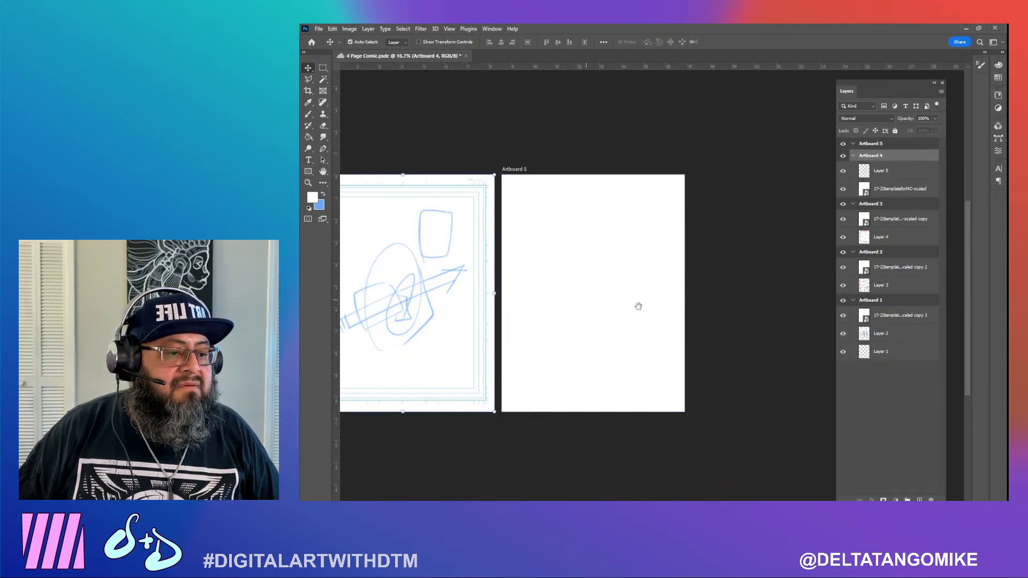
pyautogui.moveTo(647, 305); pyautogui.dragTo(648, 307)
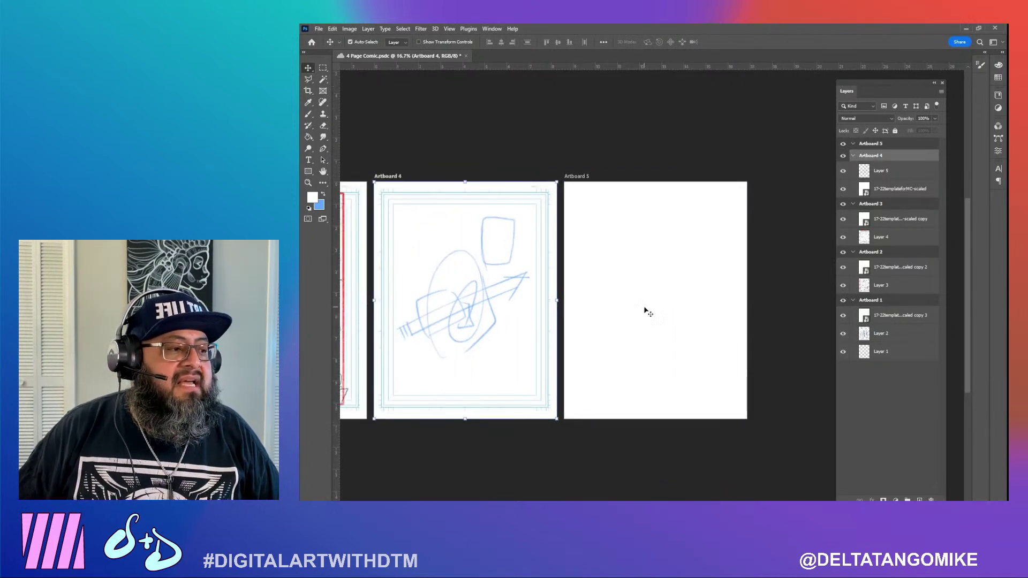
pyautogui.hotkey('alt', 'Tab')
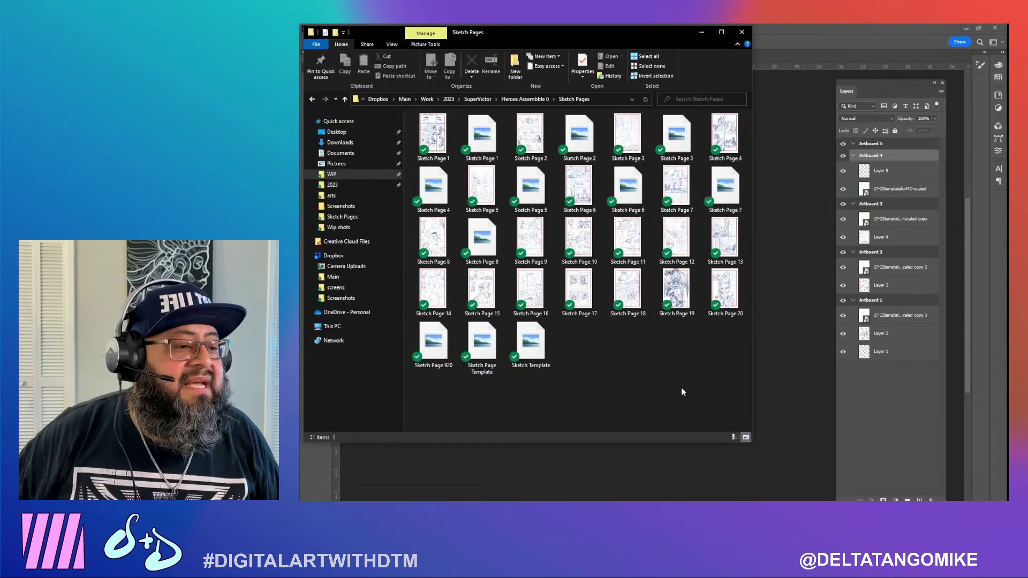
pyautogui.moveTo(724, 134); pyautogui.dragTo(783, 183)
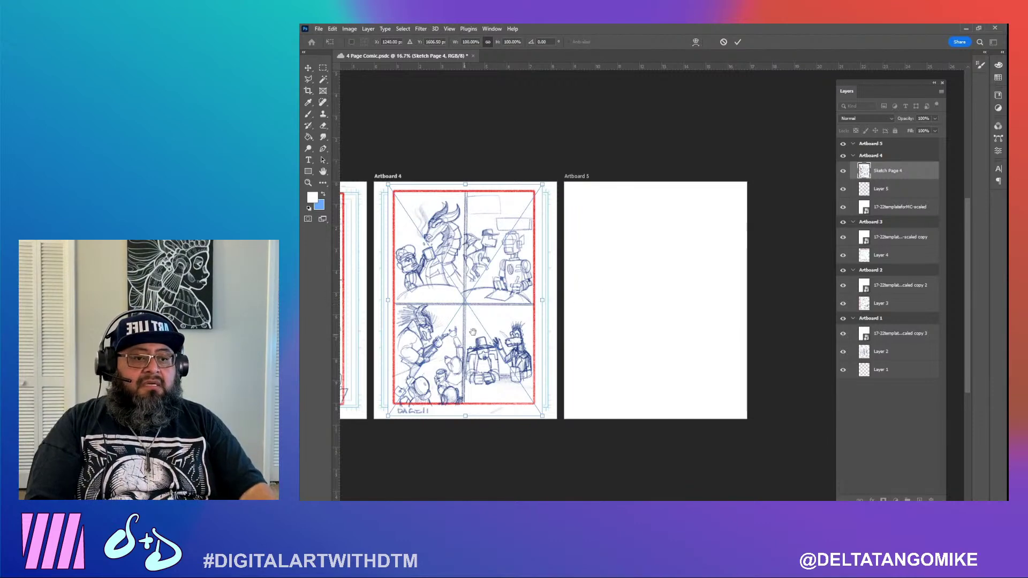
# Nudge the placed Sketch Page 4 straight down to Y 1624 px and commit the placement
pyautogui.moveTo(473, 332); pyautogui.dragTo(559, 343)
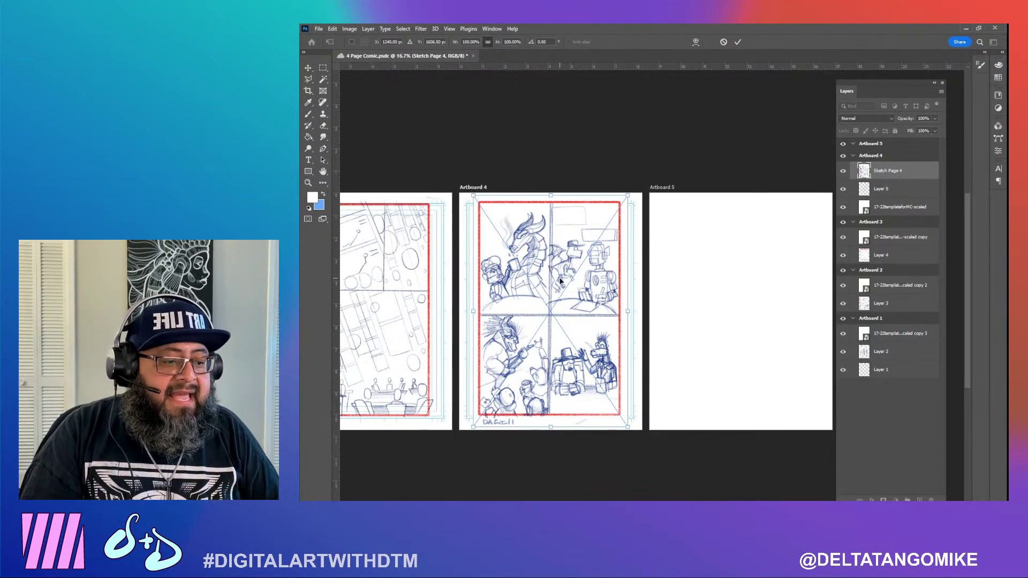
pyautogui.press('Down')
pyautogui.press('Down')
pyautogui.press('Down')
pyautogui.press('Down')
pyautogui.press('Down')
pyautogui.press('Down')
pyautogui.press('Down')
pyautogui.press('Down')
pyautogui.press('Down')
pyautogui.press('Down')
pyautogui.press('Down')
pyautogui.press('Down')
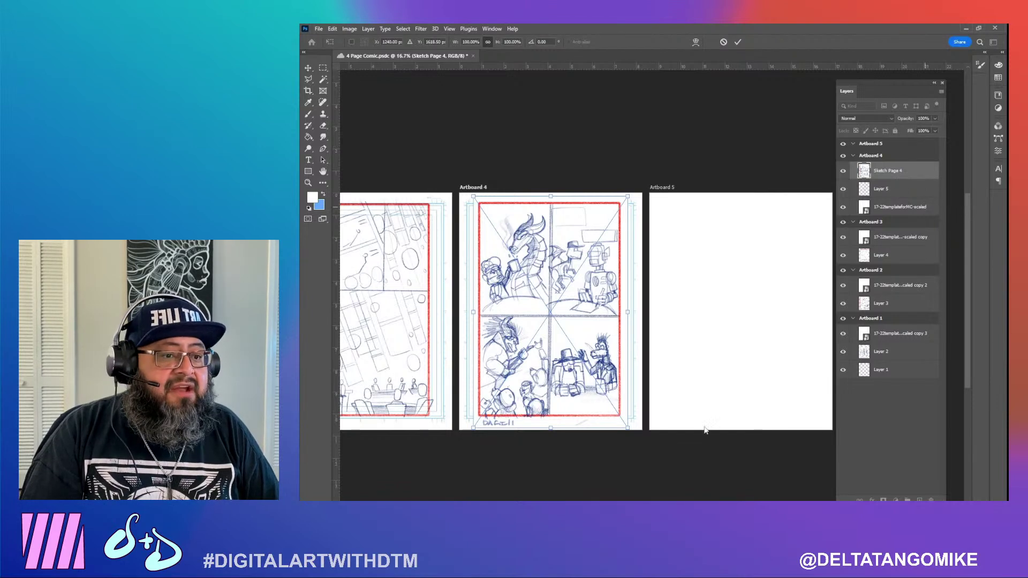
pyautogui.press('Down')
pyautogui.press('Down')
pyautogui.press('Down')
pyautogui.press('Down')
pyautogui.press('Down')
pyautogui.press('Down')
pyautogui.press('Down')
pyautogui.press('Down')
pyautogui.press('Down')
pyautogui.press('Down')
pyautogui.press('Down')
pyautogui.press('Down')
pyautogui.press('Down')
pyautogui.press('Down')
pyautogui.press('Down')
pyautogui.press('Down')
pyautogui.press('Down')
pyautogui.press('Down')
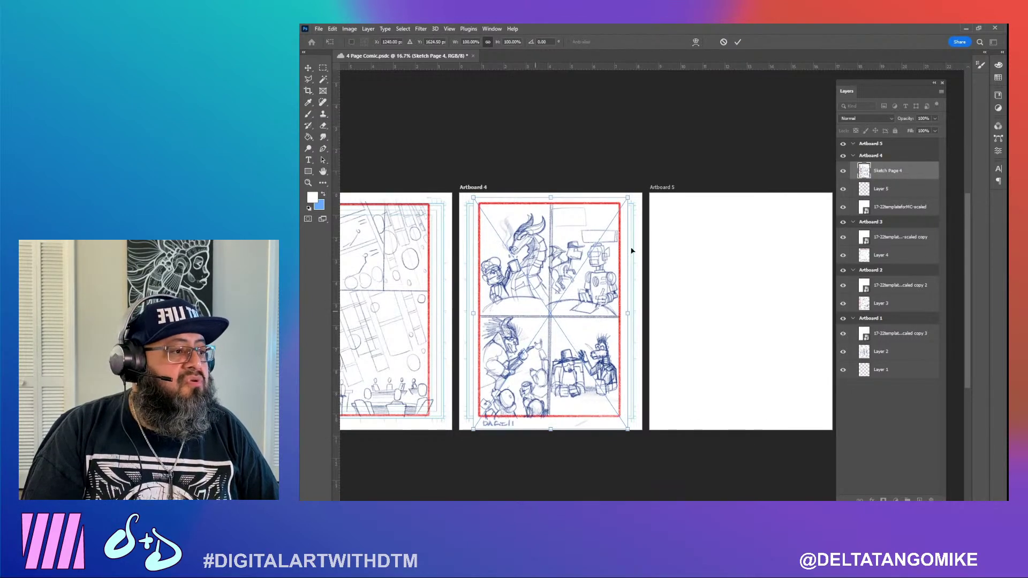
pyautogui.press('Return')
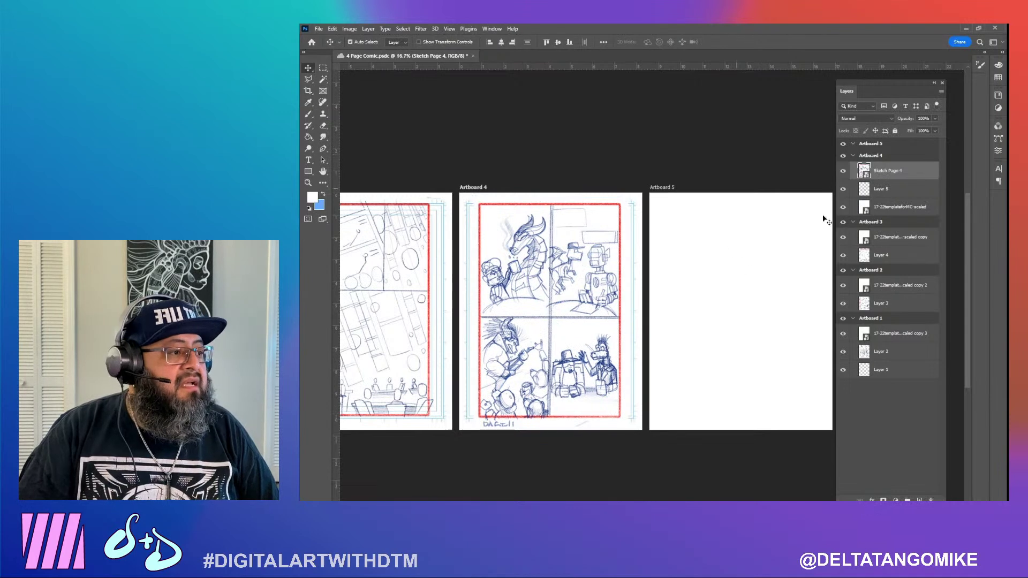
# Copy the 17-22templateforMC-scaled layer from Artboard 4 into Artboard 5
pyautogui.click(885, 145)
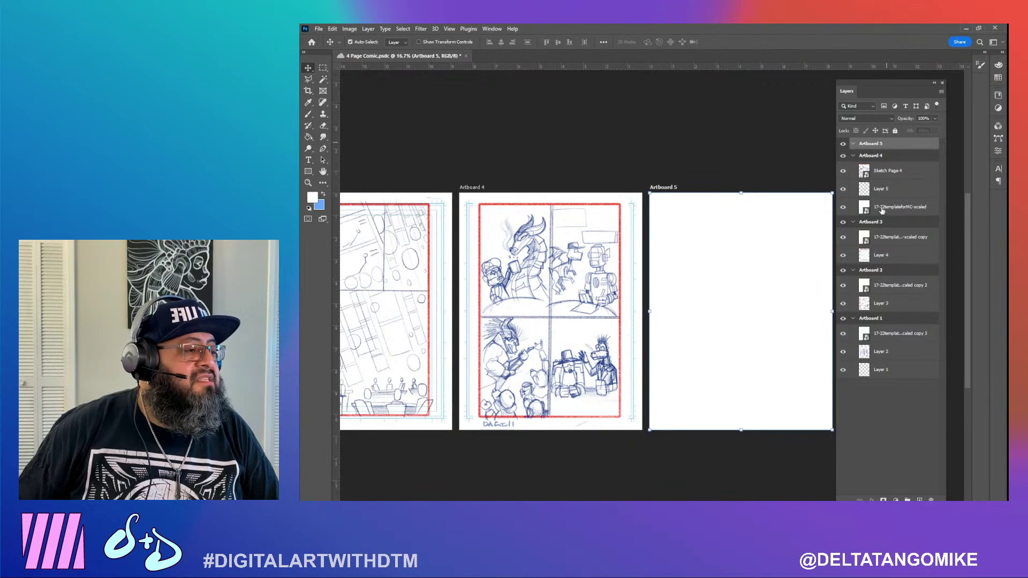
pyautogui.press('super')
pyautogui.press('super')
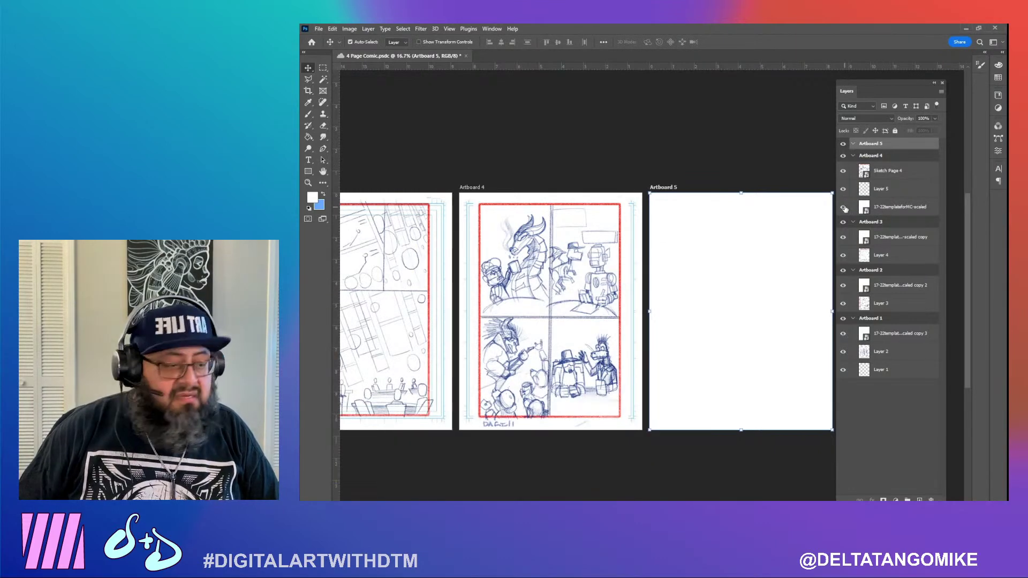
pyautogui.click(845, 208)
pyautogui.click(844, 207)
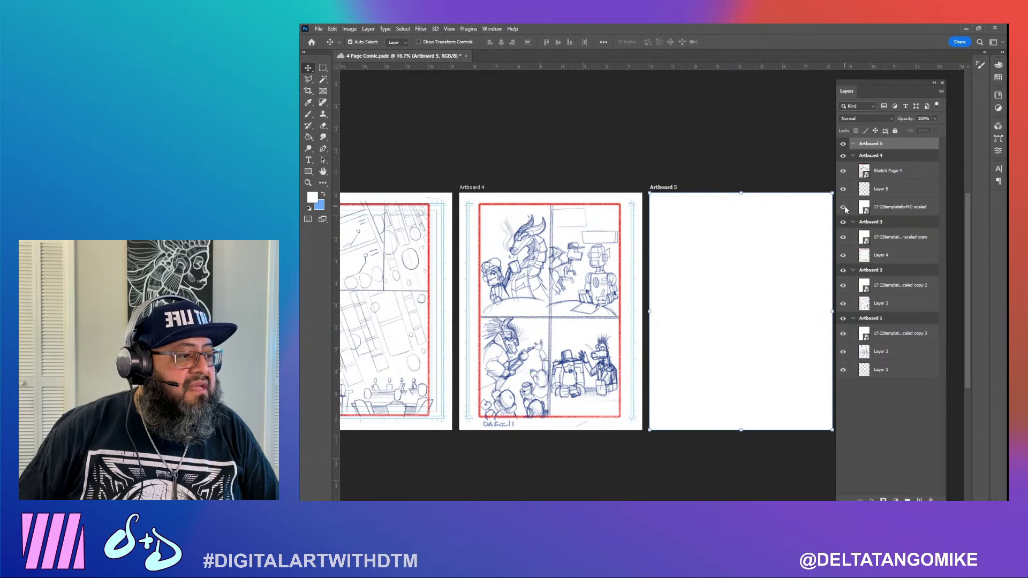
pyautogui.click(895, 209)
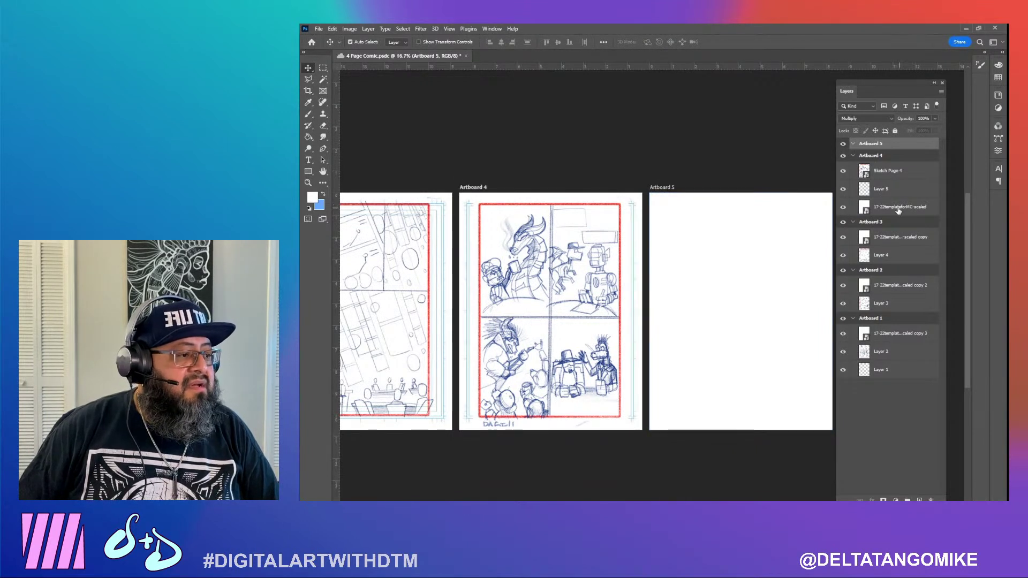
pyautogui.moveTo(893, 210); pyautogui.dragTo(913, 149)
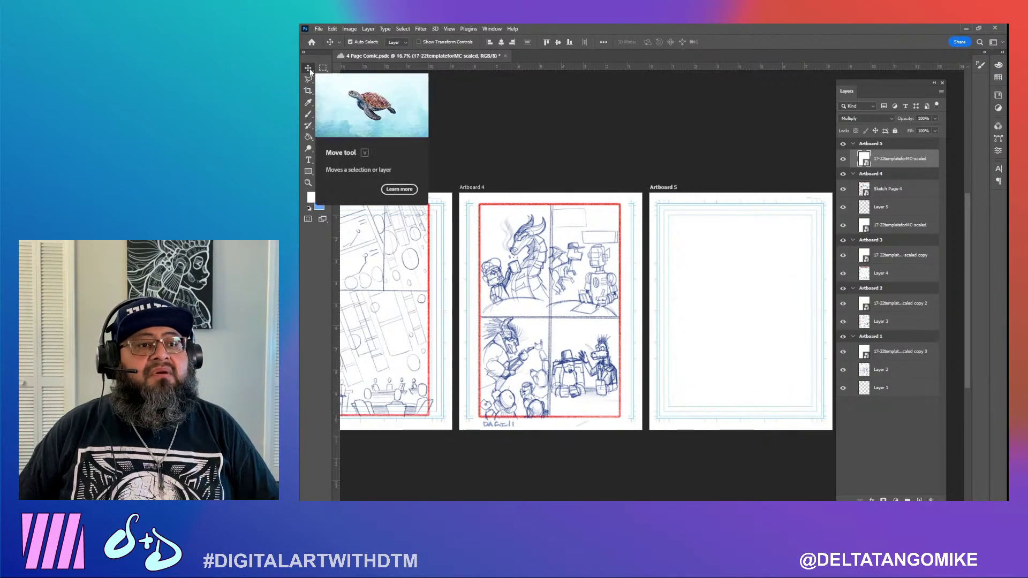
# Open the Canvas Size settings to check the document's overall width and height
pyautogui.click(332, 29)
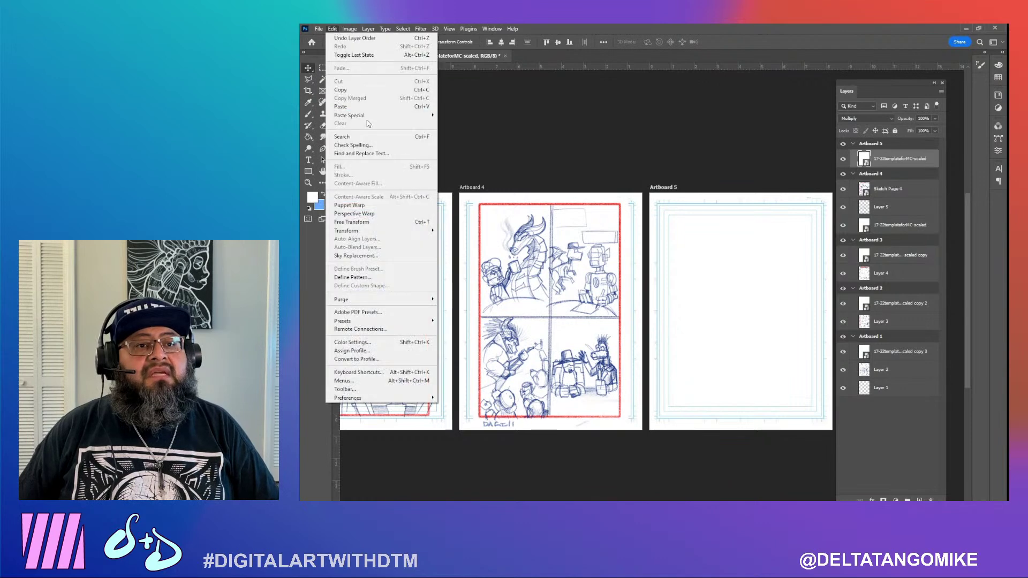
pyautogui.click(333, 29)
pyautogui.click(350, 28)
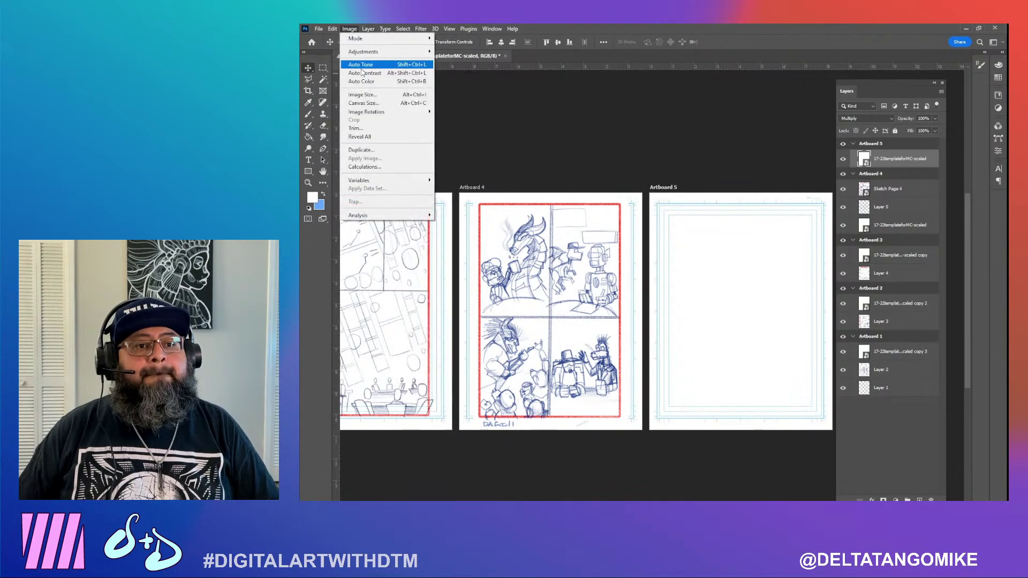
pyautogui.click(378, 105)
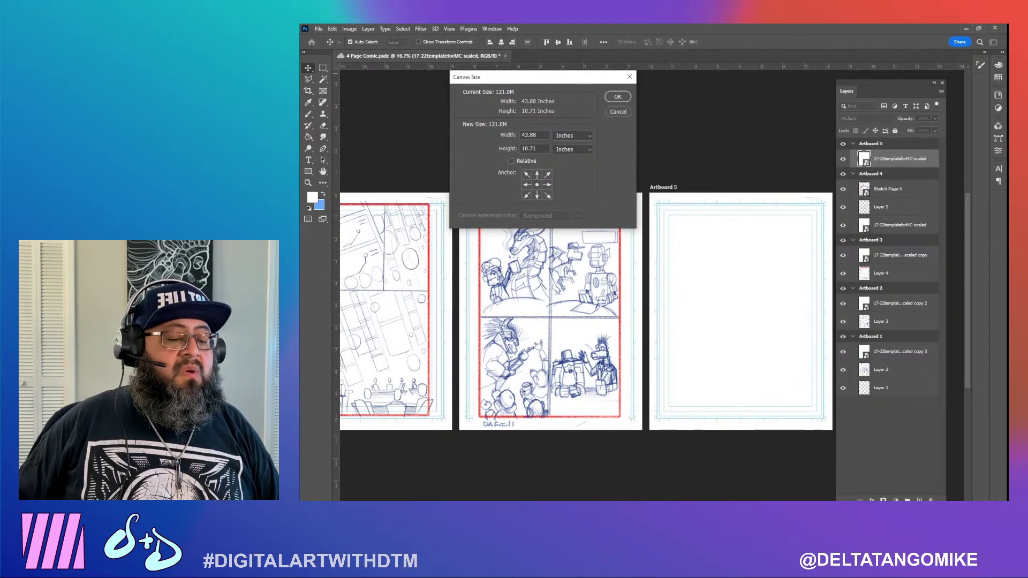
# Switch to File Explorer and open US 2010_comic_template from the 2023 comic art resources folder in Photos to examine its page dimensions
pyautogui.click(502, 484)
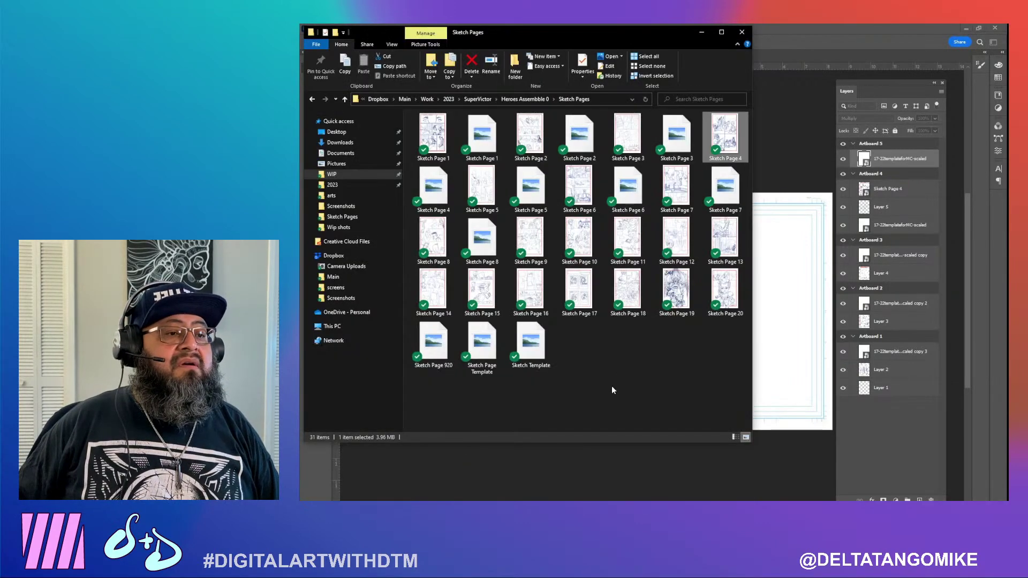
pyautogui.click(530, 100)
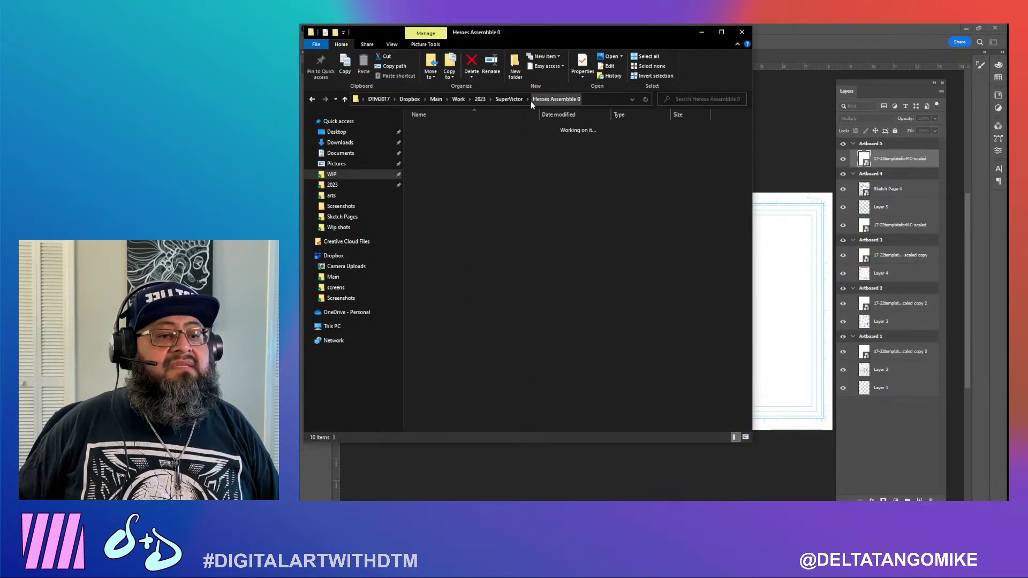
pyautogui.click(486, 100)
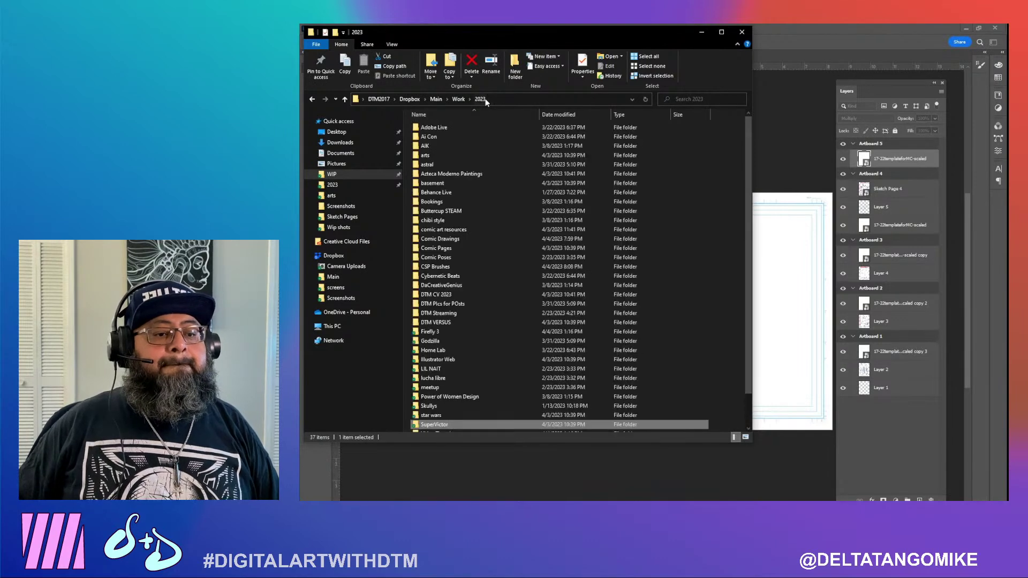
pyautogui.click(459, 258)
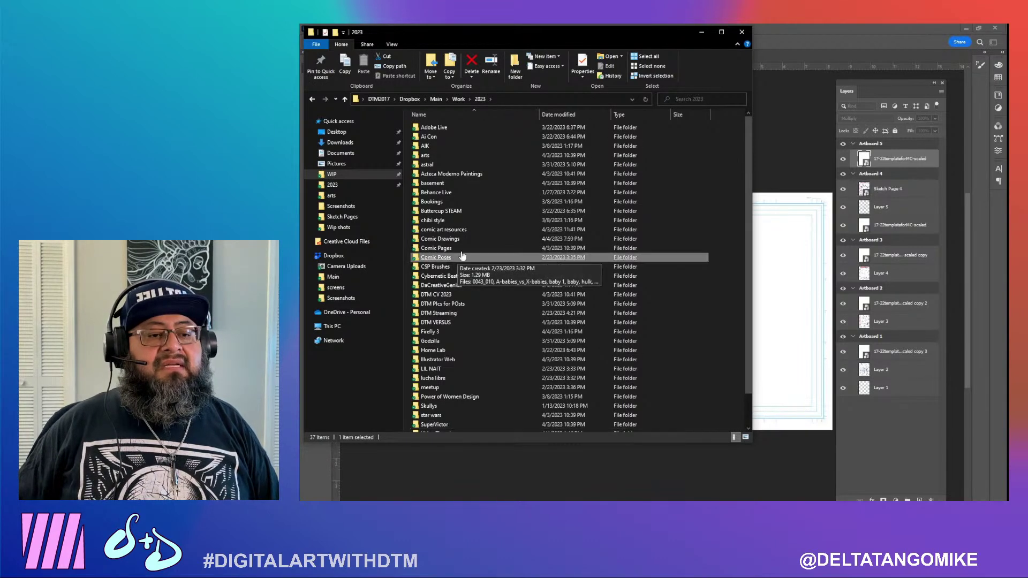
pyautogui.doubleClick(464, 231)
pyautogui.click(628, 196)
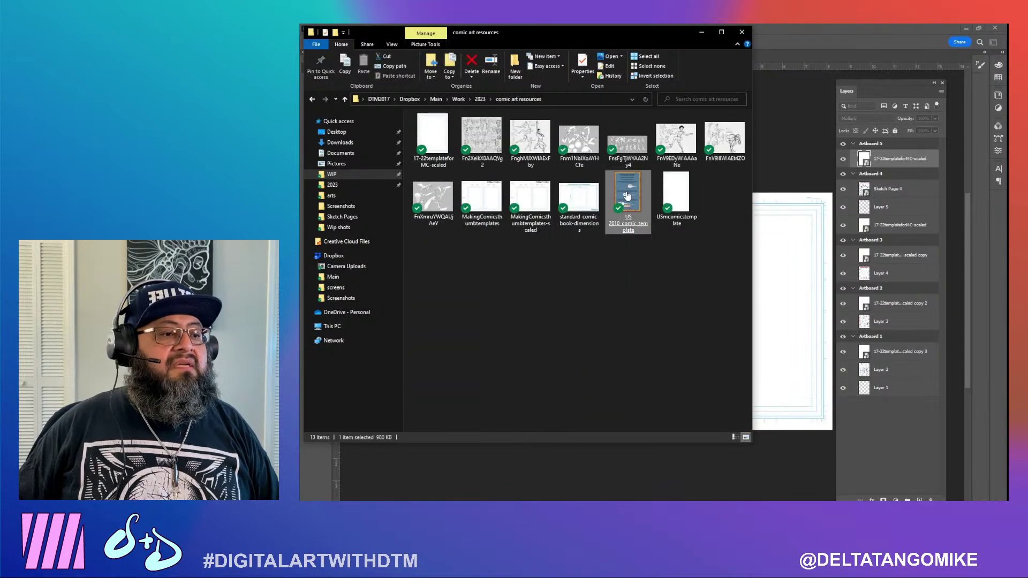
pyautogui.doubleClick(628, 196)
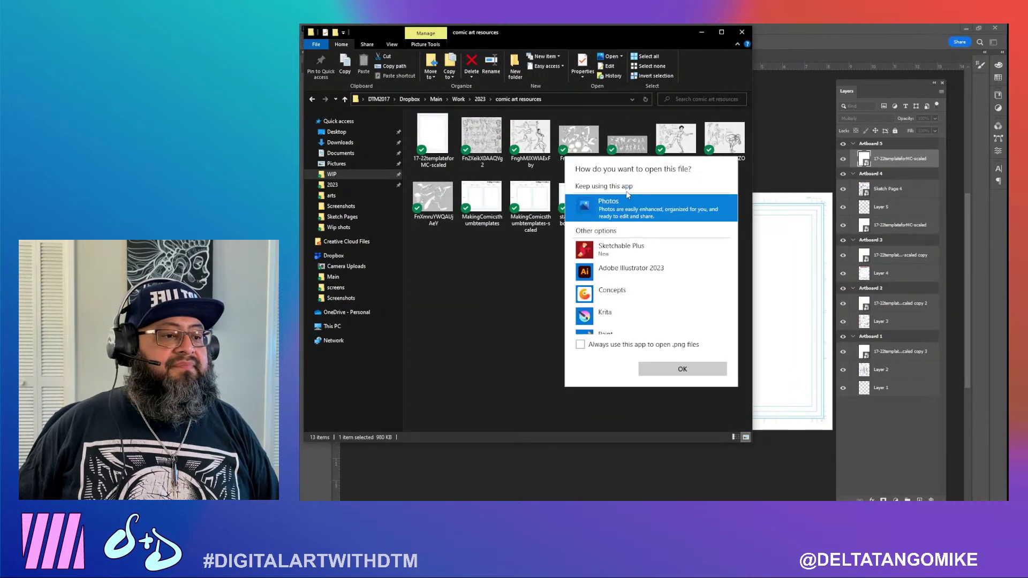
pyautogui.click(675, 371)
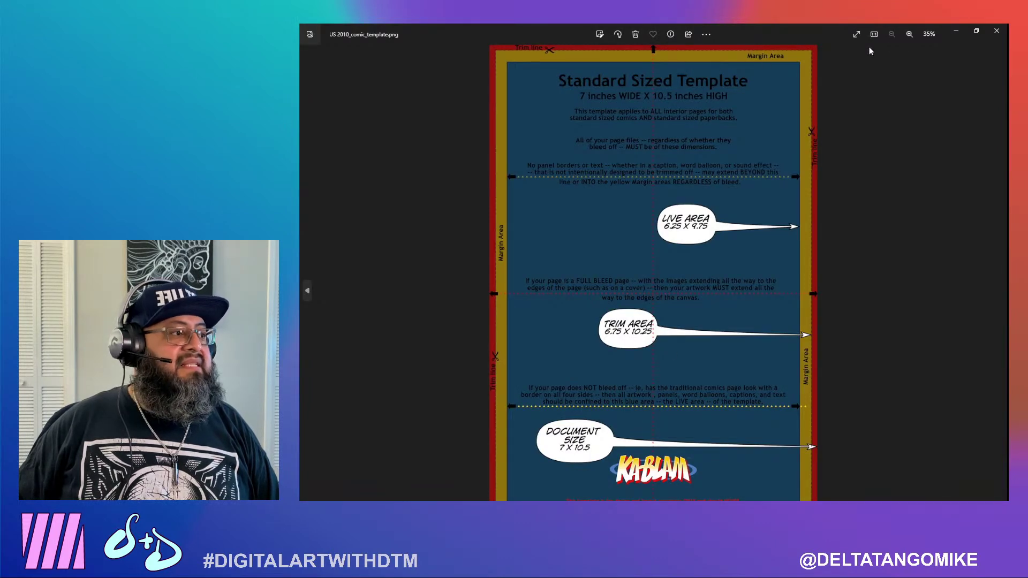
pyautogui.click(980, 30)
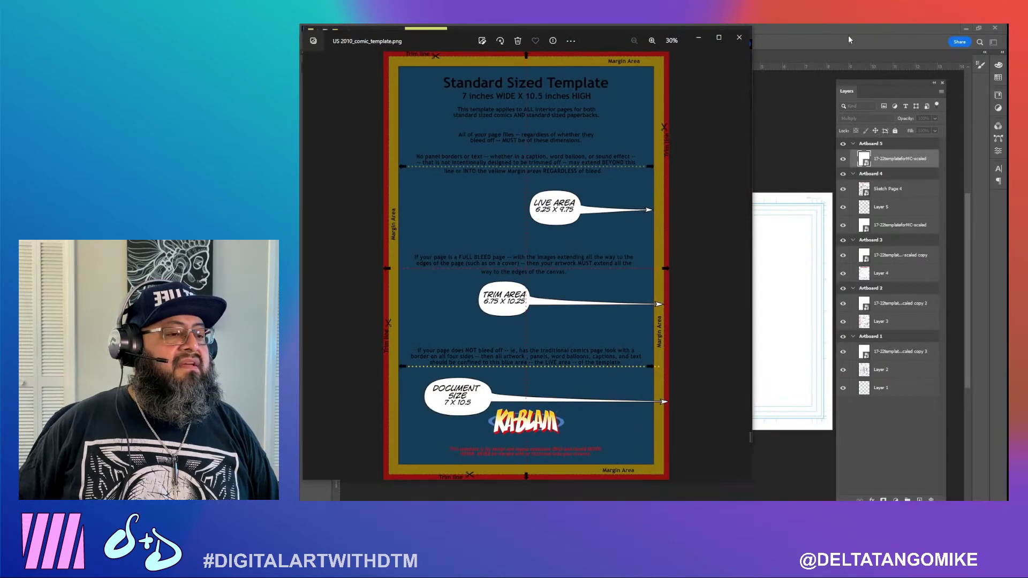
# Return to Photoshop, dismiss Canvas Size, and check the document's dimensions and resolution in Image Size without changing them
pyautogui.click(841, 35)
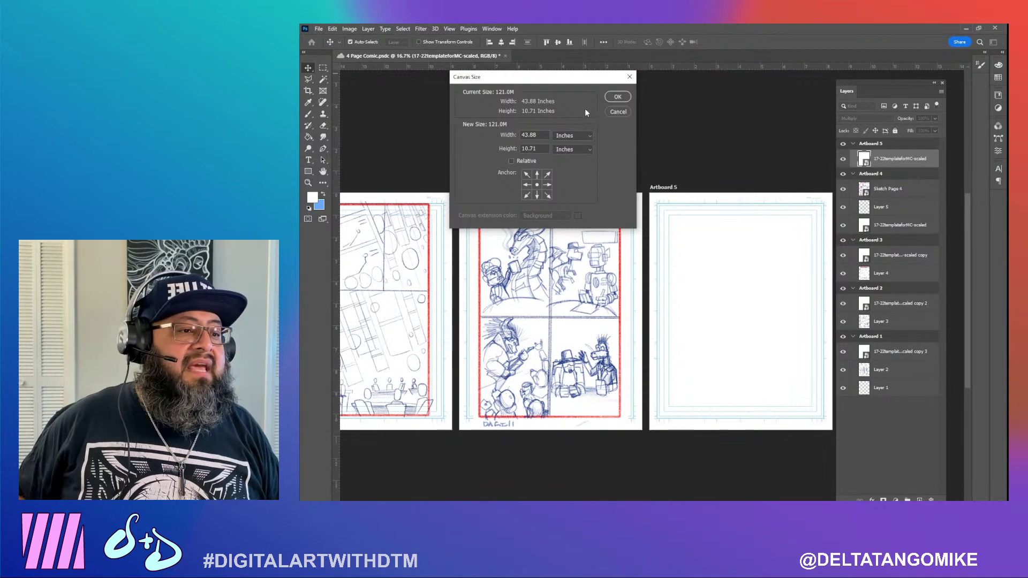
pyautogui.click(620, 112)
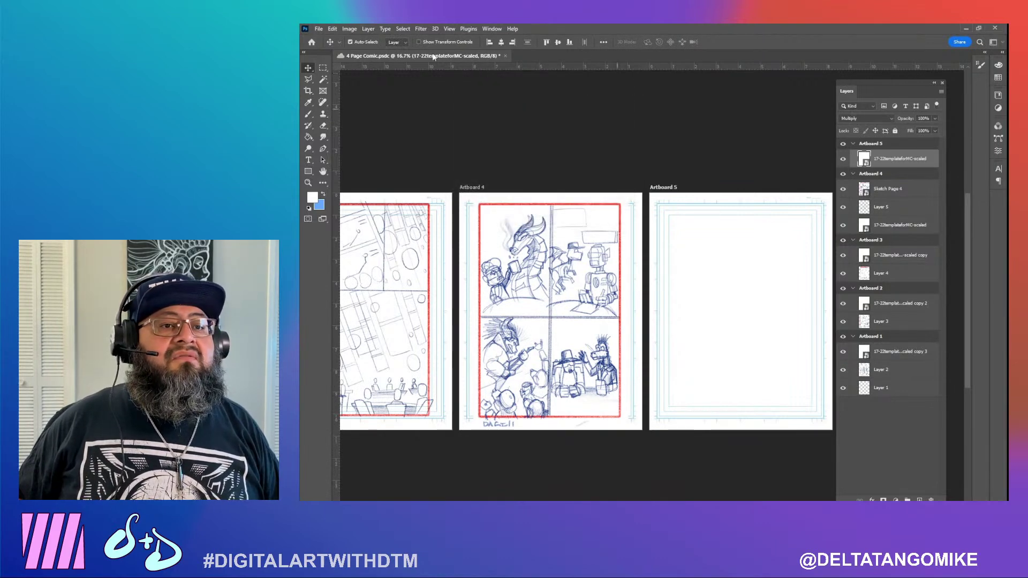
pyautogui.click(355, 28)
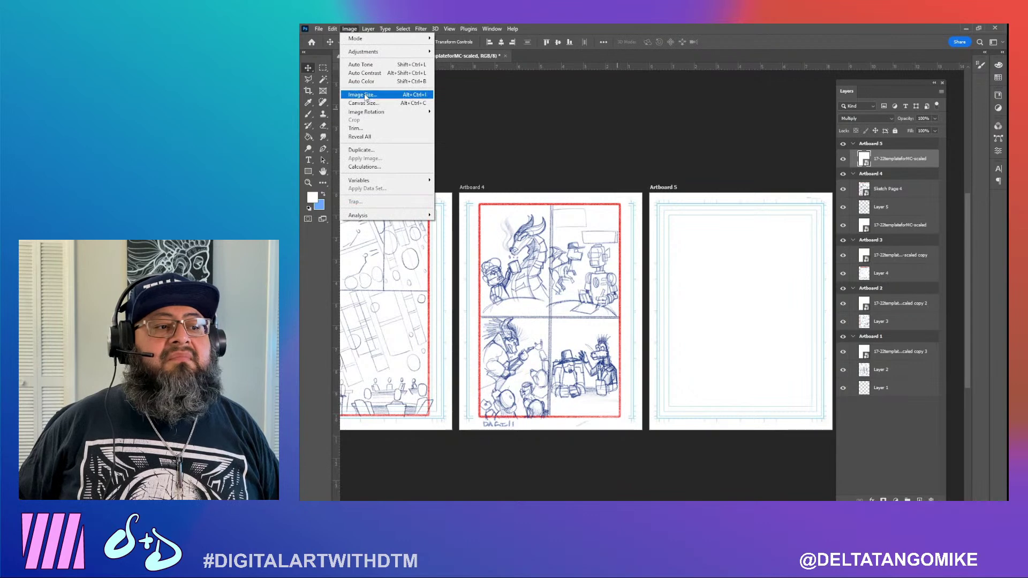
pyautogui.click(365, 95)
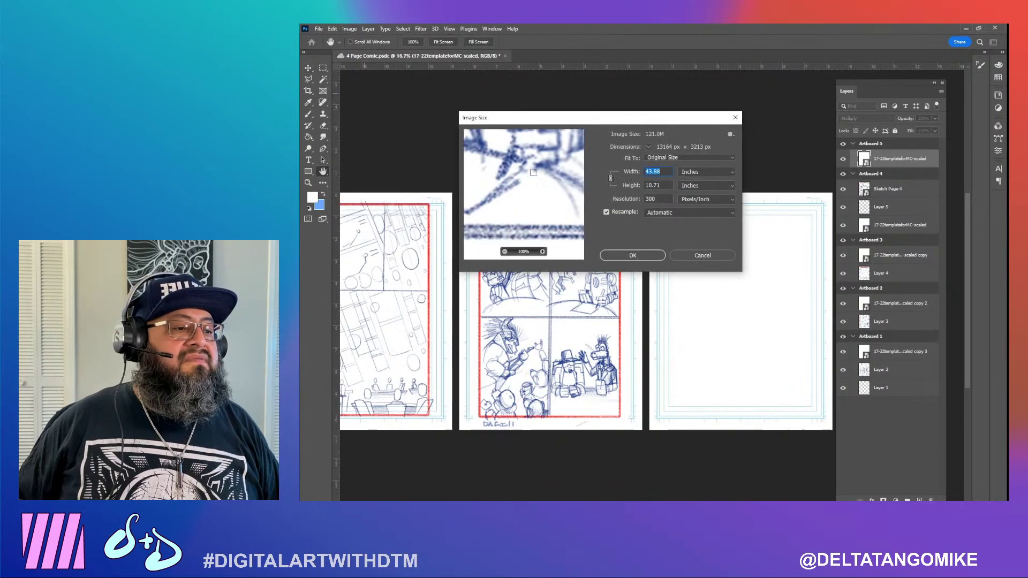
pyautogui.click(687, 254)
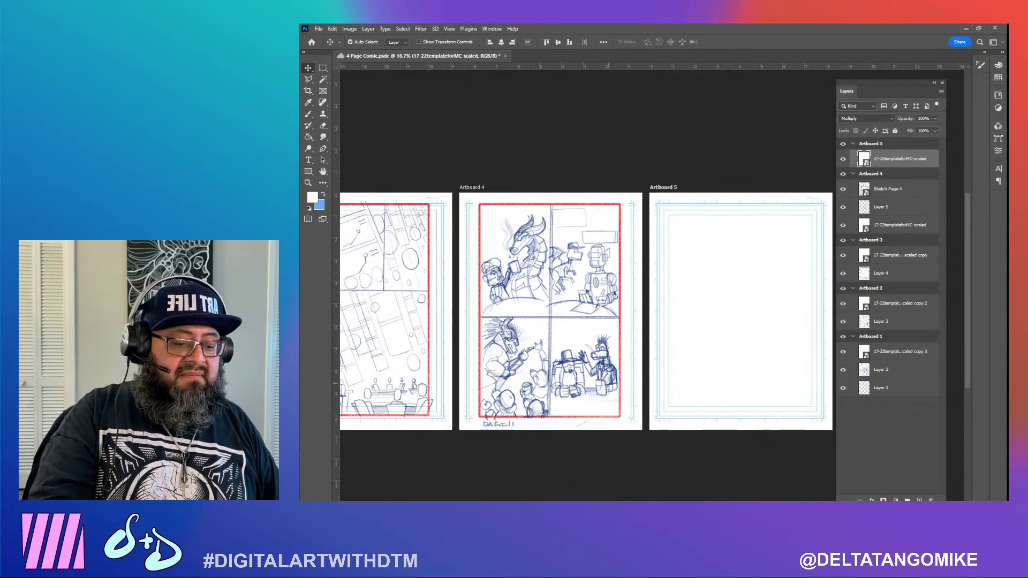
# Place Sketch Page 5 from the SuperVictor Heroes Assembble 0 Sketch Pages folder into Artboard 5, using File Explorer
pyautogui.hotkey('alt', 'Tab')
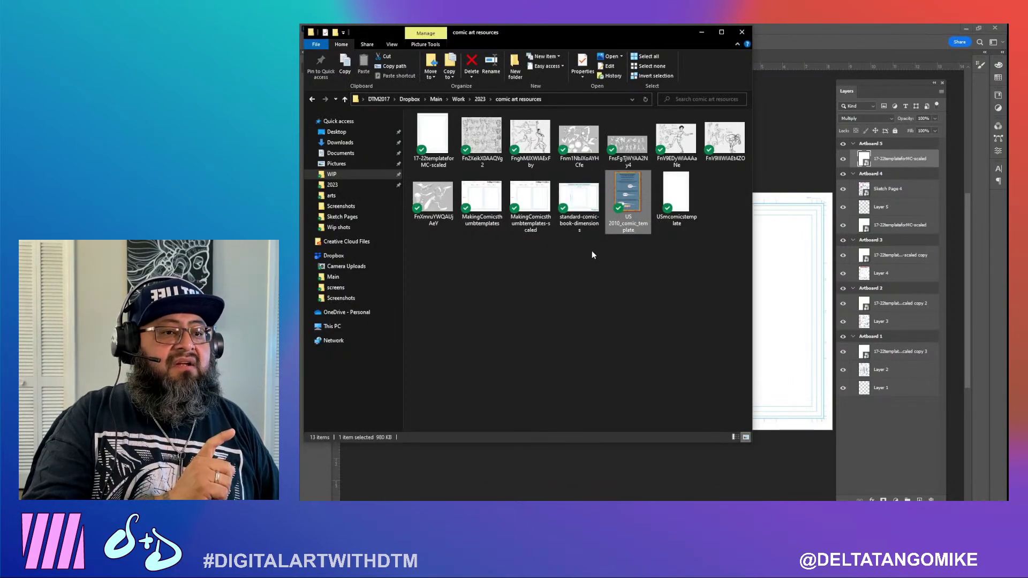
pyautogui.click(480, 99)
pyautogui.click(493, 395)
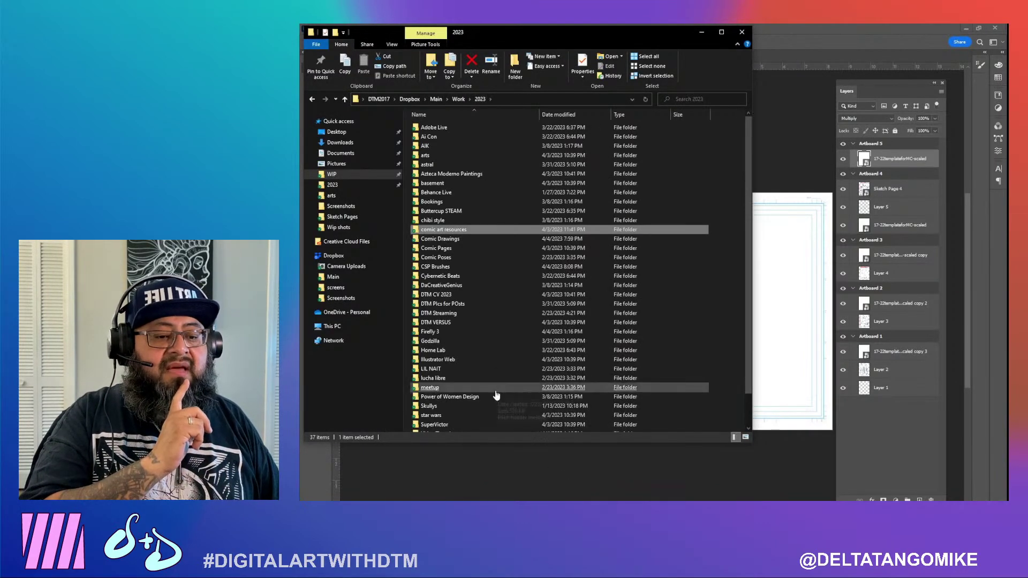
pyautogui.scroll(-1, 497, 395)
pyautogui.doubleClick(468, 390)
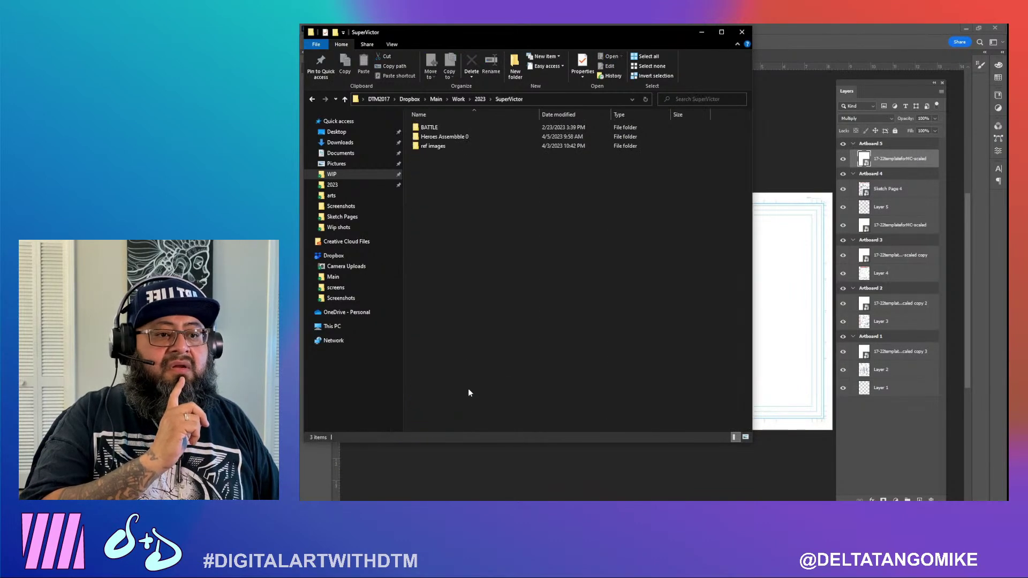
pyautogui.click(457, 137)
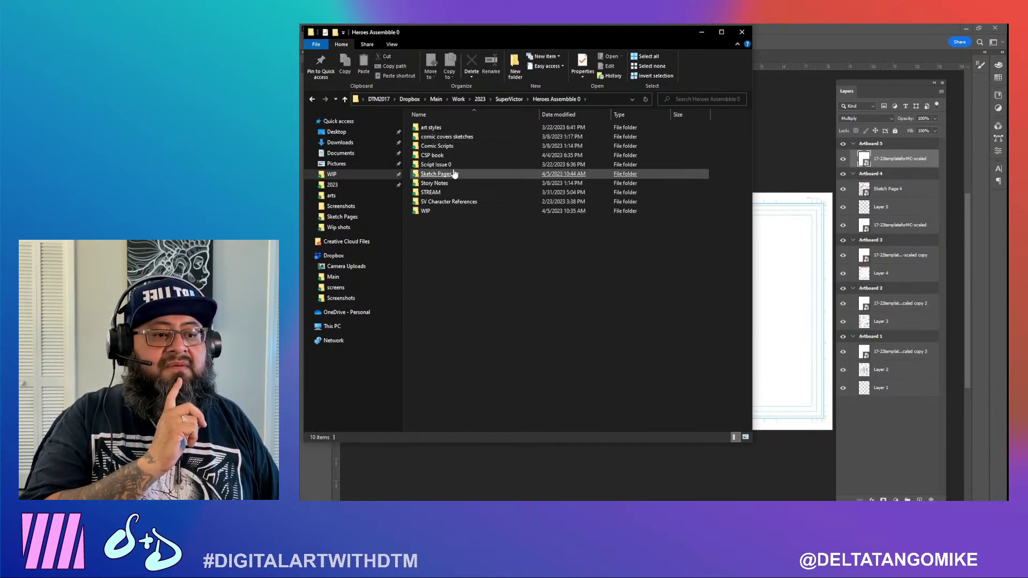
pyautogui.doubleClick(454, 174)
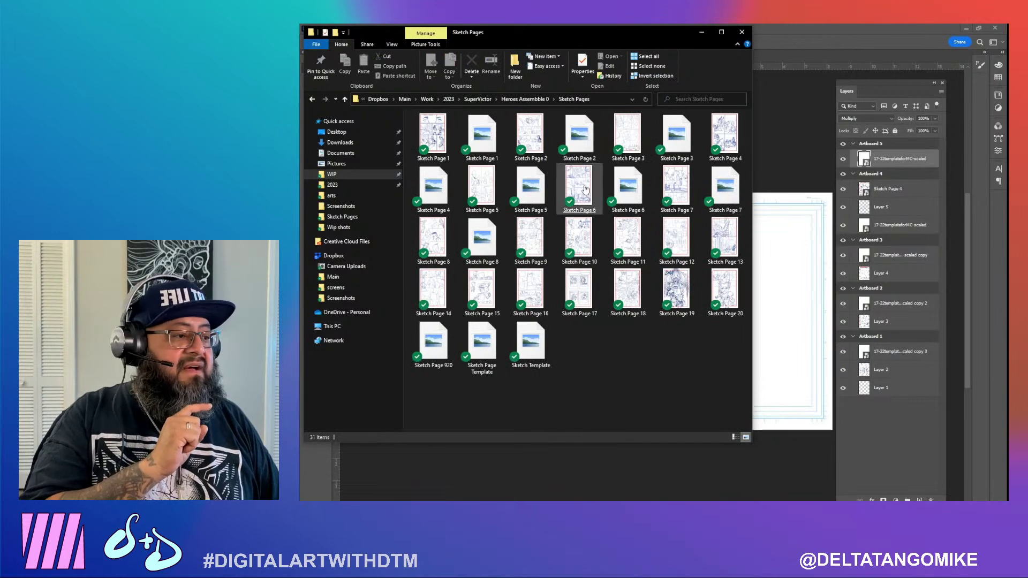
pyautogui.moveTo(479, 184)
pyautogui.mouseDown()
pyautogui.moveTo(534, 188)
pyautogui.moveTo(783, 279)
pyautogui.mouseUp()
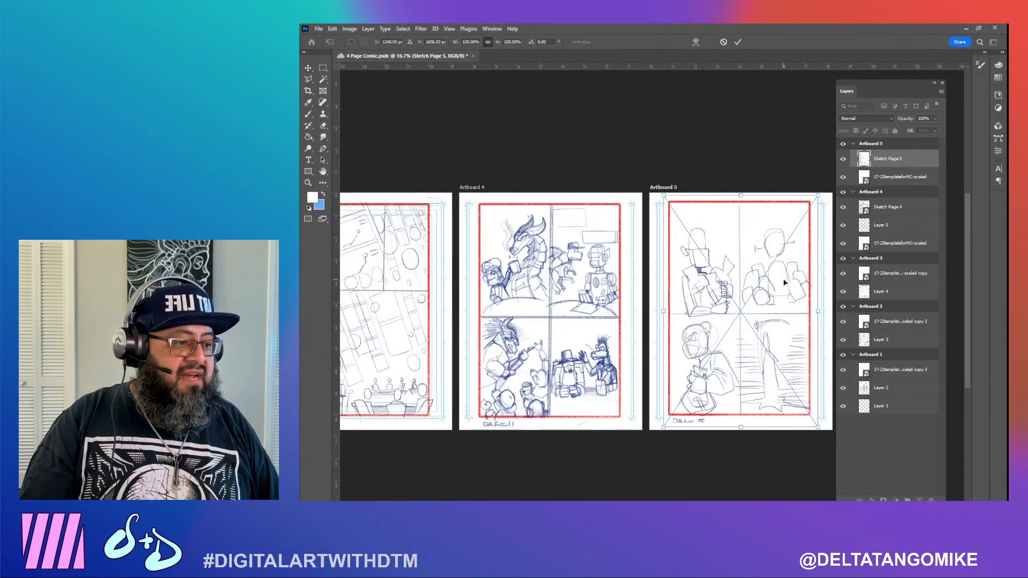
pyautogui.press('Return')
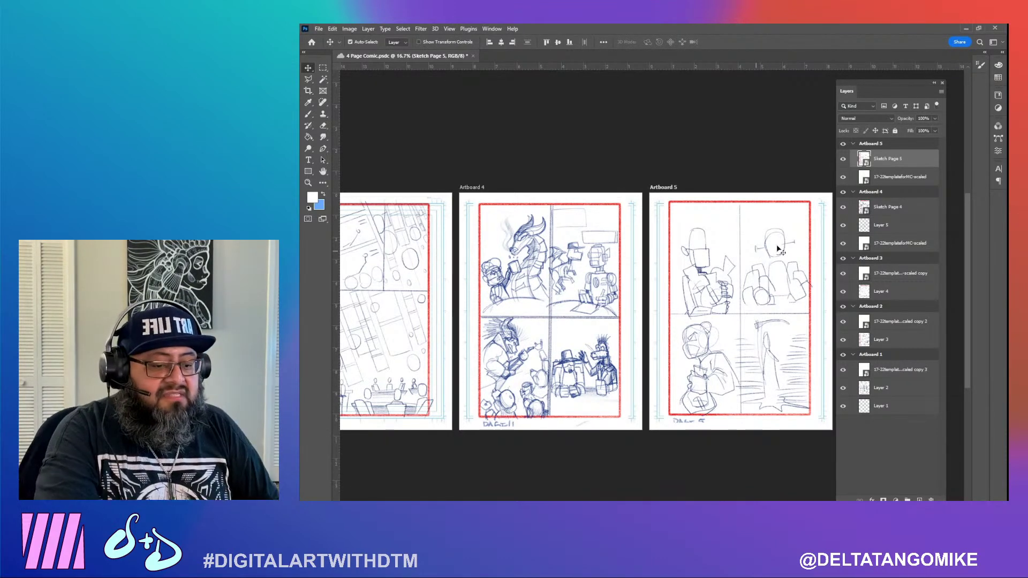
# Place US 2010_comic_template from the 2023 comic art resources folder in File Explorer over the sketch in Artboard 5
pyautogui.hotkey('alt', 'Tab')
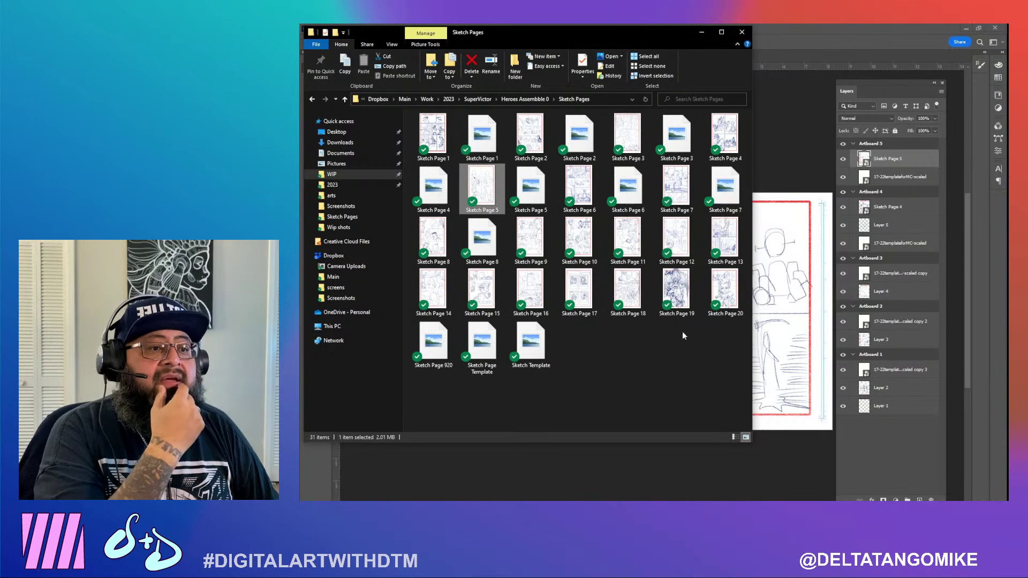
pyautogui.click(450, 100)
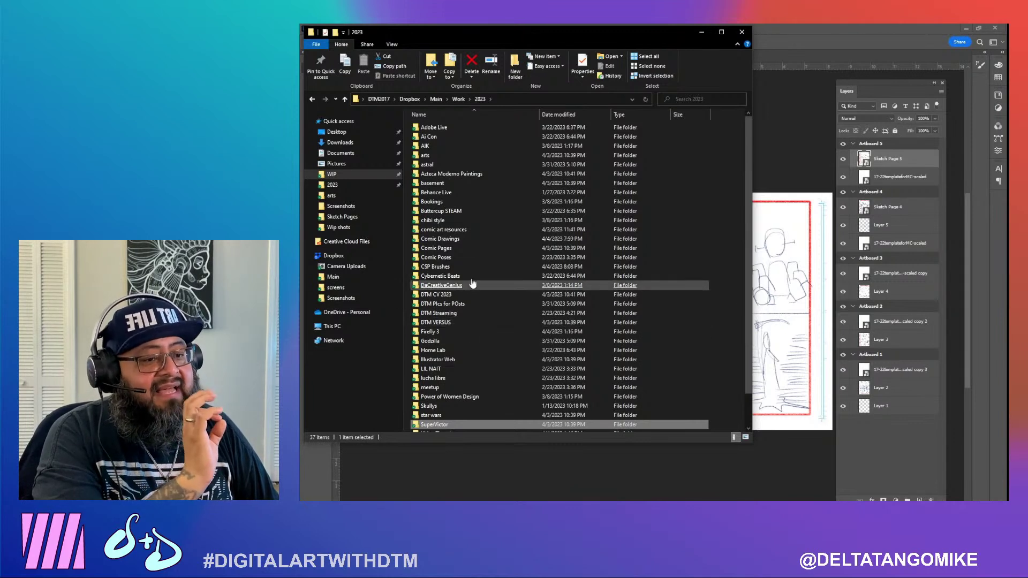
pyautogui.click(474, 231)
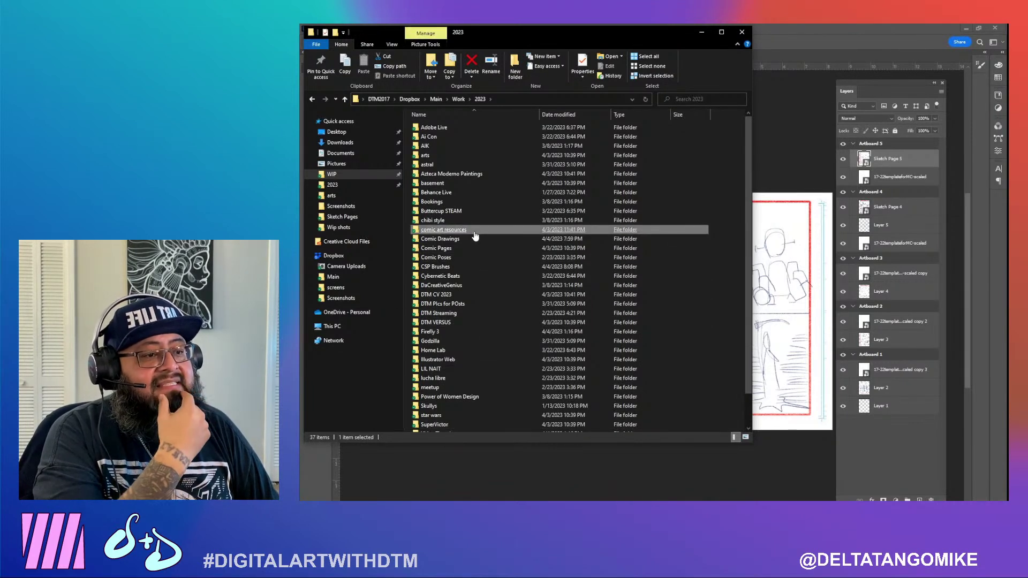
pyautogui.doubleClick(474, 235)
pyautogui.moveTo(628, 227); pyautogui.dragTo(788, 335)
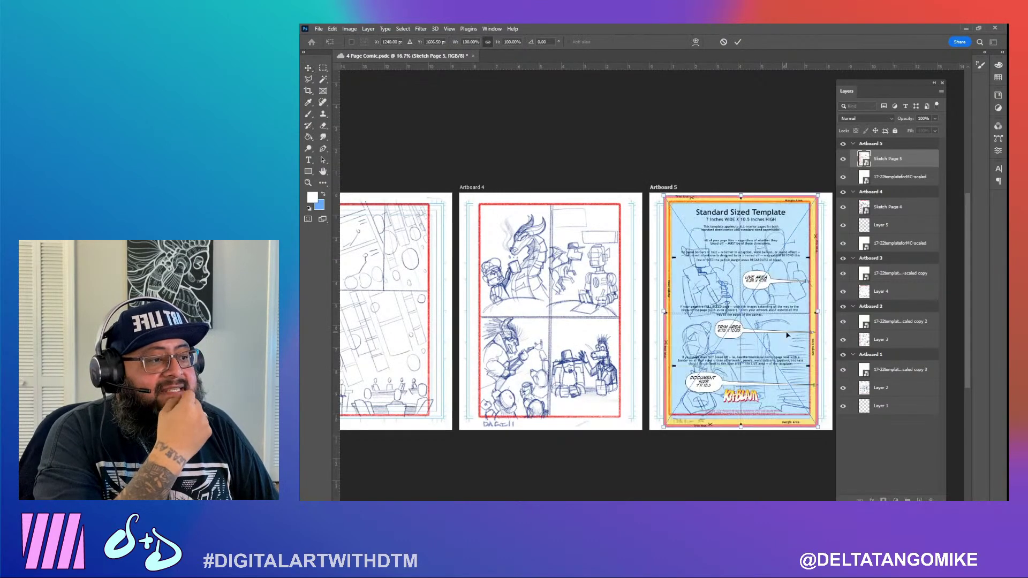
pyautogui.press('Return')
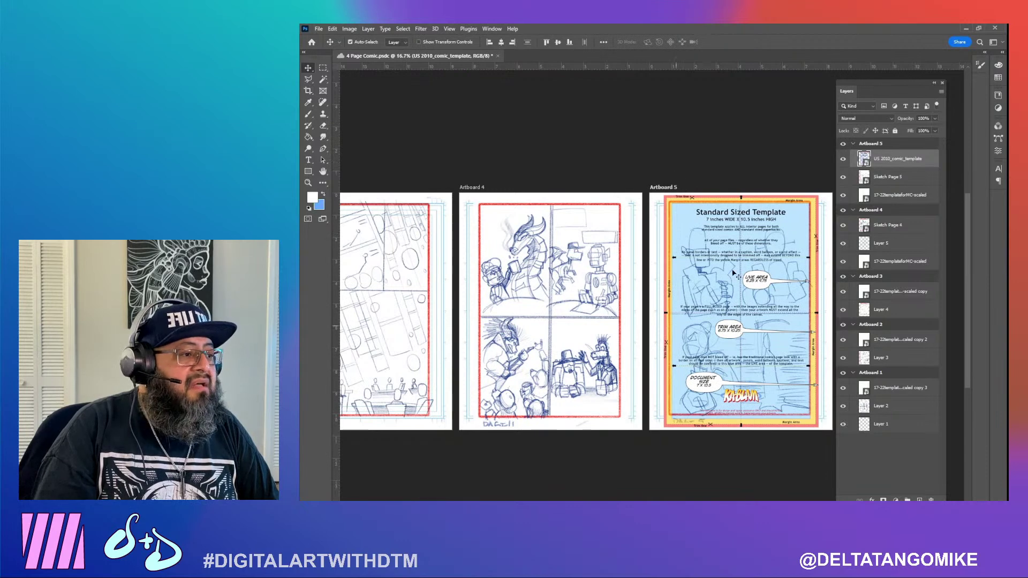
# Hide Sketch Page 5 and toggle the US 2010_comic_template layer's visibility to compare it with the 17-22 template beneath
pyautogui.click(843, 177)
pyautogui.click(844, 159)
pyautogui.click(844, 160)
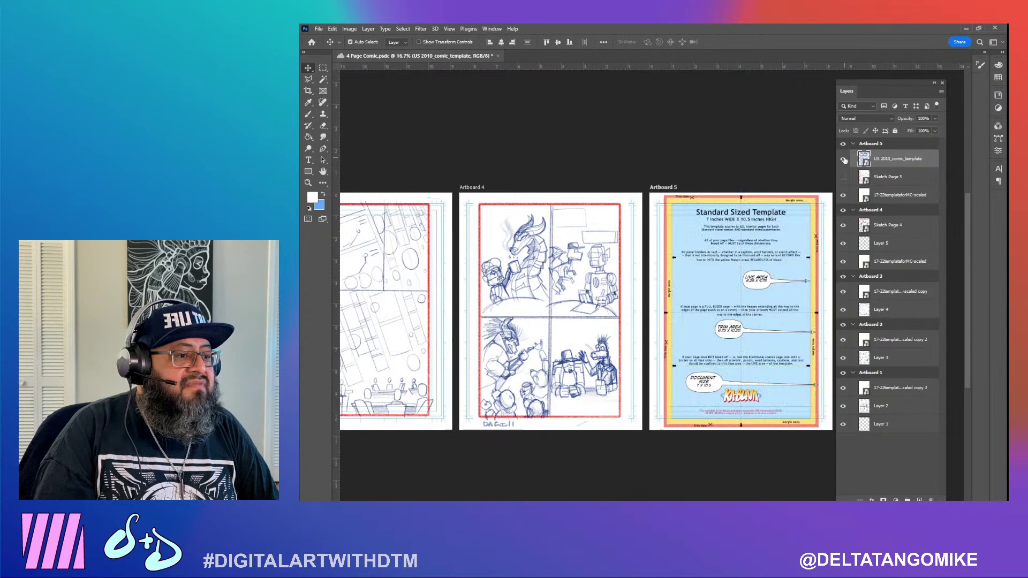
pyautogui.click(845, 160)
pyautogui.click(844, 159)
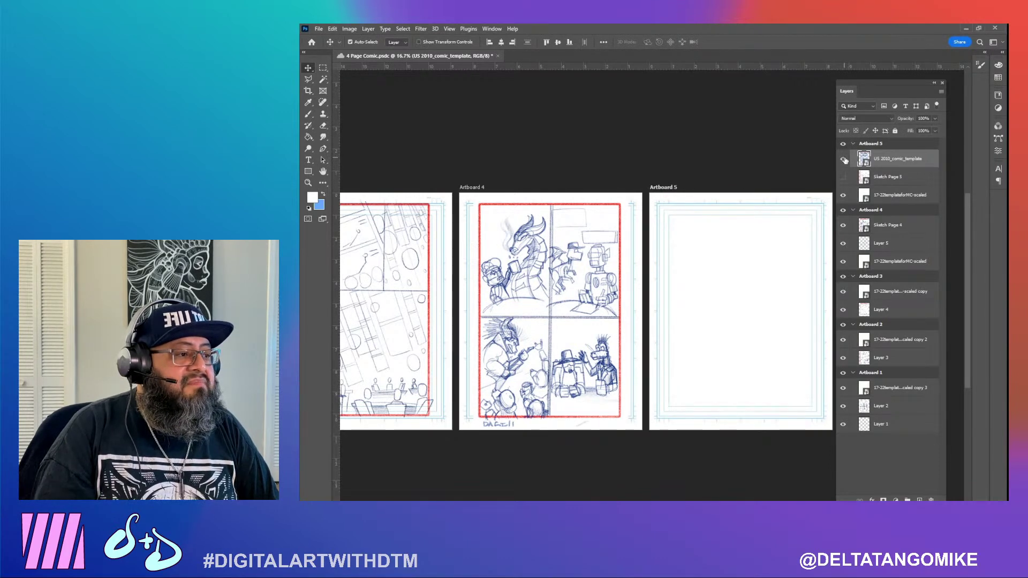
pyautogui.click(900, 196)
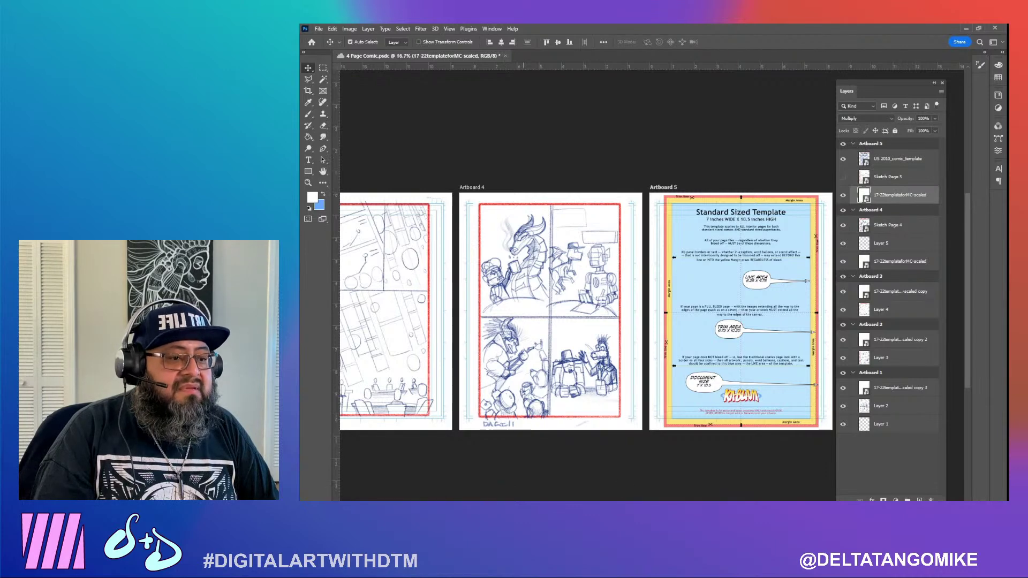
pyautogui.hotkey('alt', 'Tab')
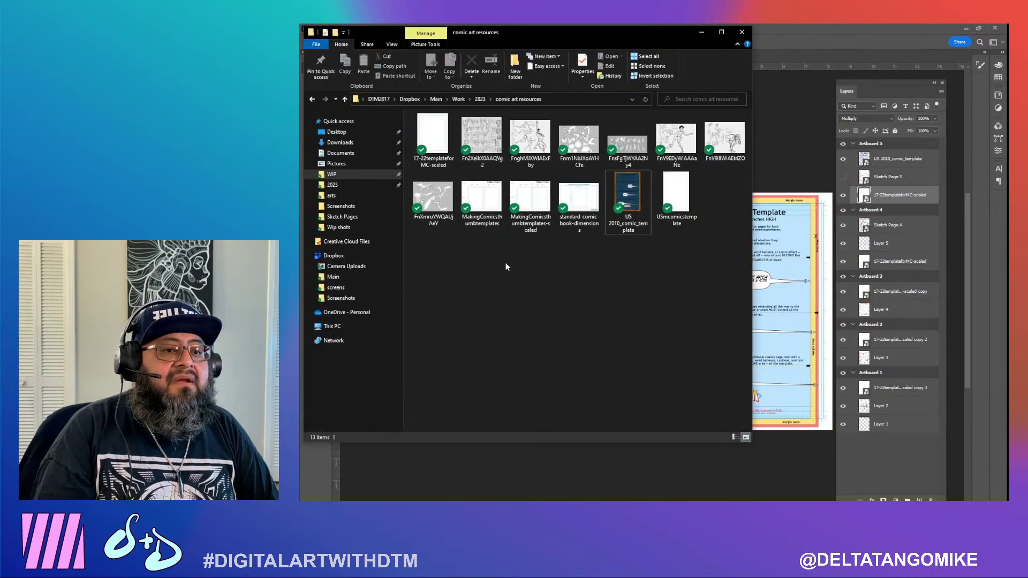
pyautogui.moveTo(433, 137); pyautogui.dragTo(800, 312)
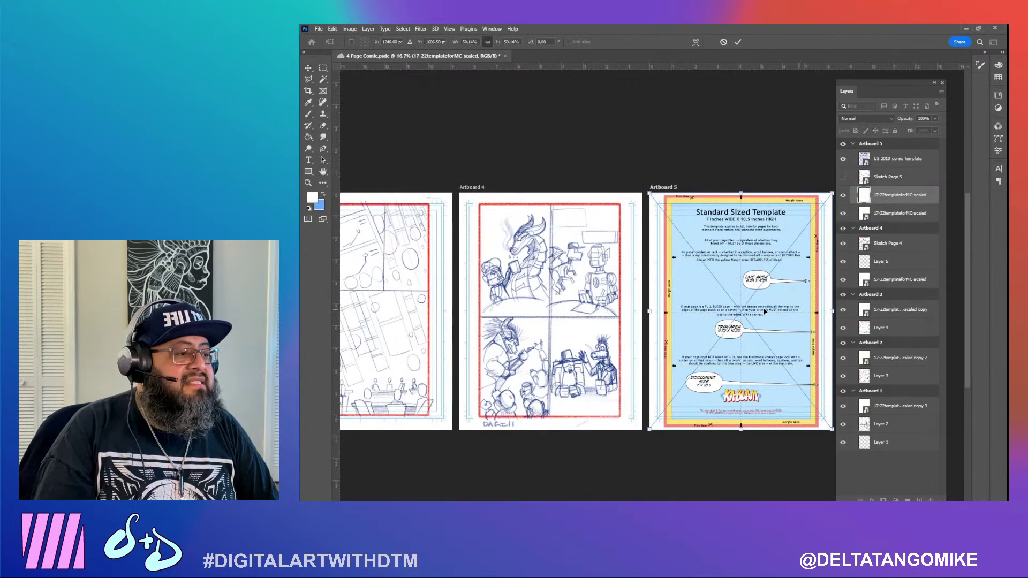
pyautogui.press('Escape')
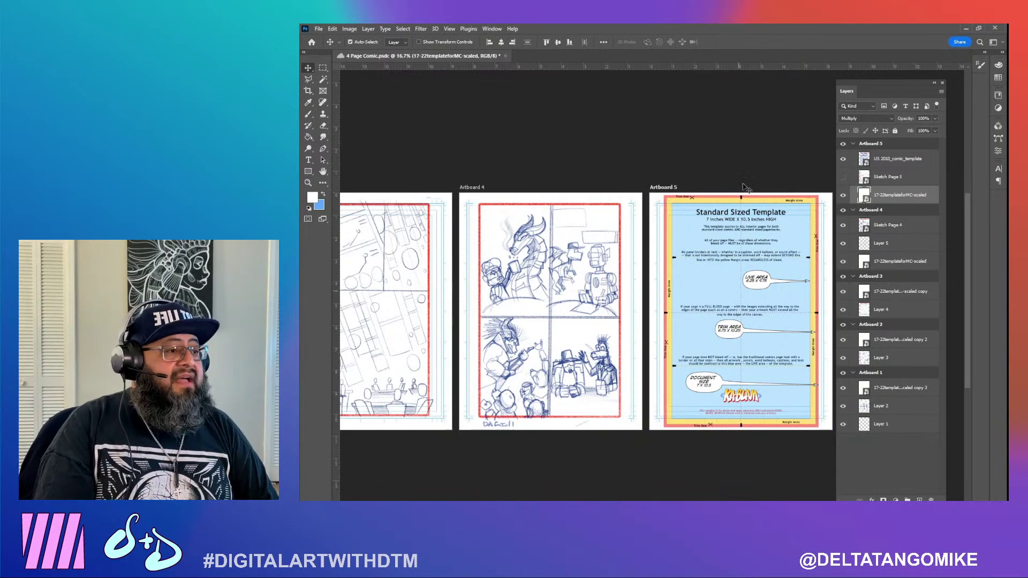
# Show the Sketch Page 5 layer in Artboard 5 again and save the document
pyautogui.click(843, 176)
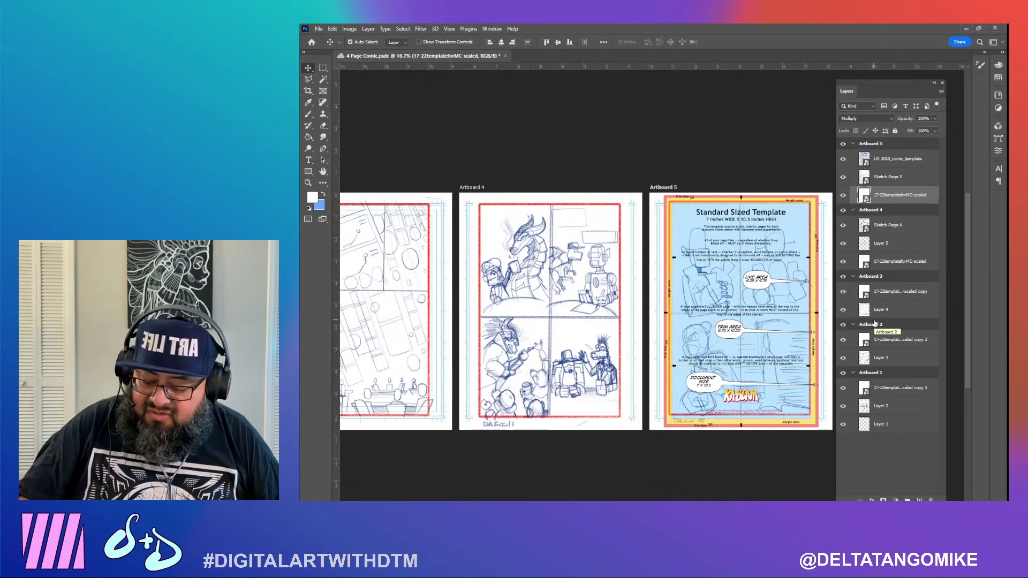
pyautogui.hotkey('ctrl', 's')
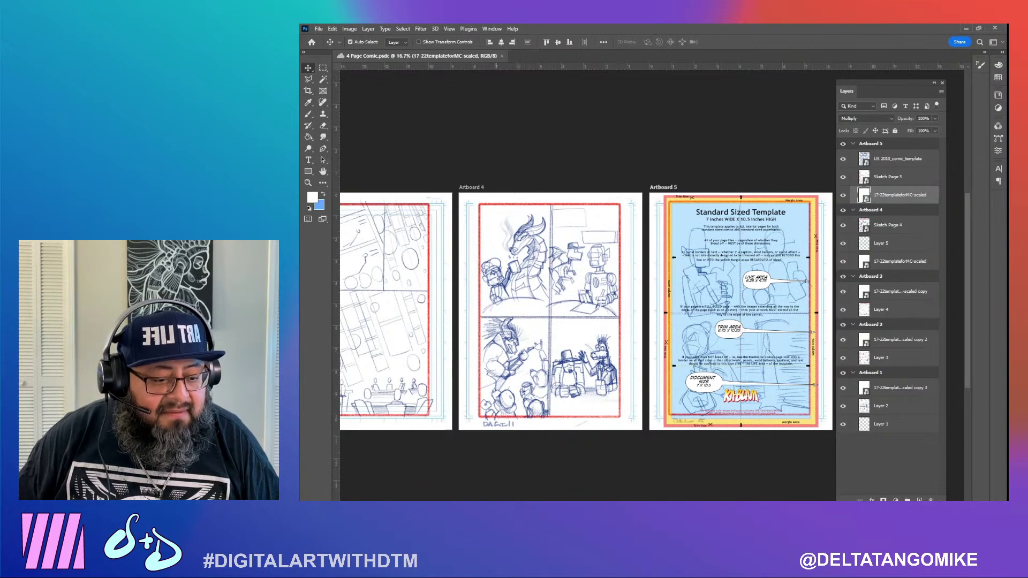
# Switch to File Explorer to examine the Heroes Assembble 0 folder inside SuperVictor, and return to Photoshop
pyautogui.hotkey('alt', 'Tab')
pyautogui.click(547, 387)
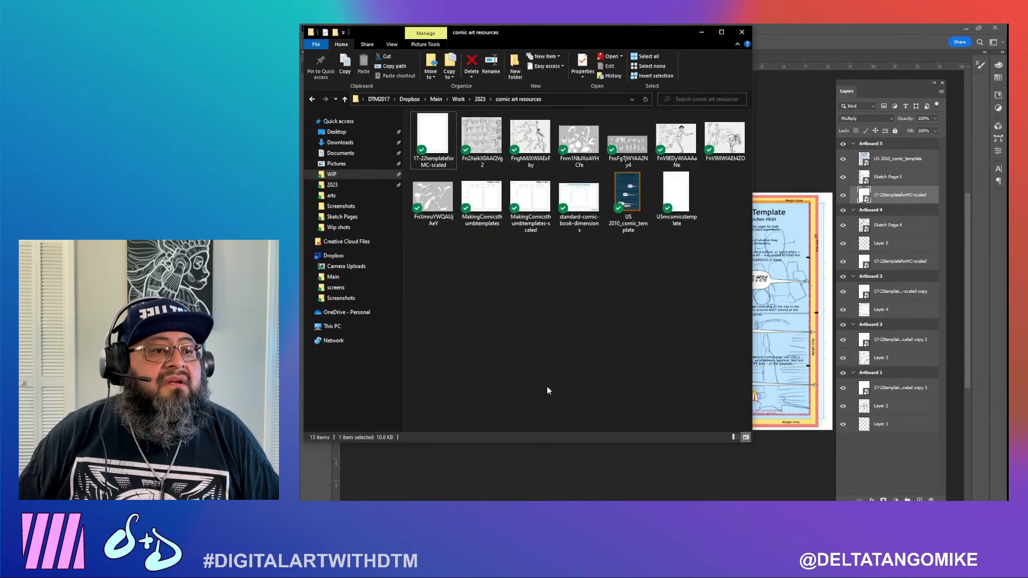
pyautogui.click(480, 99)
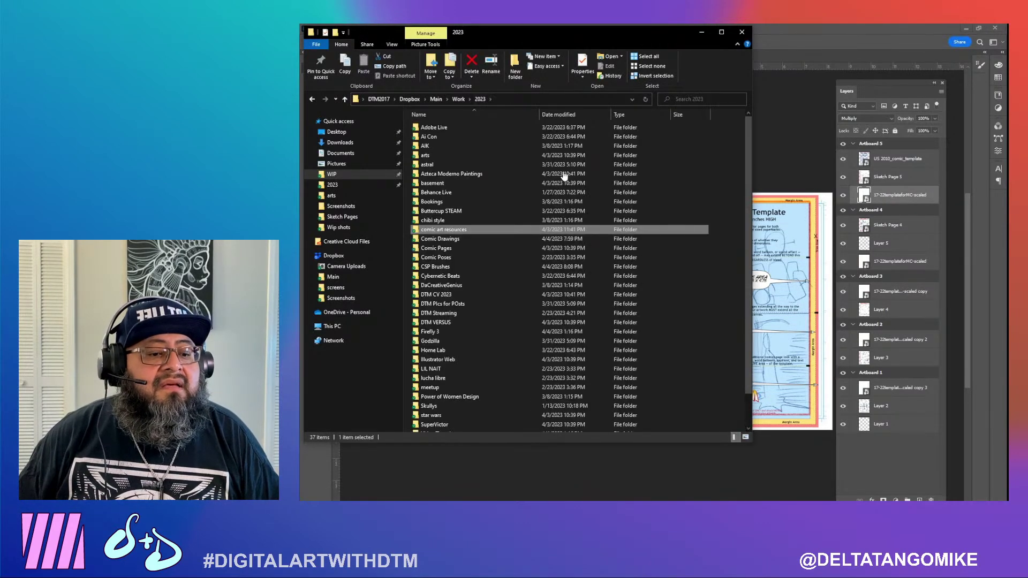
pyautogui.scroll(-2, 442, 274)
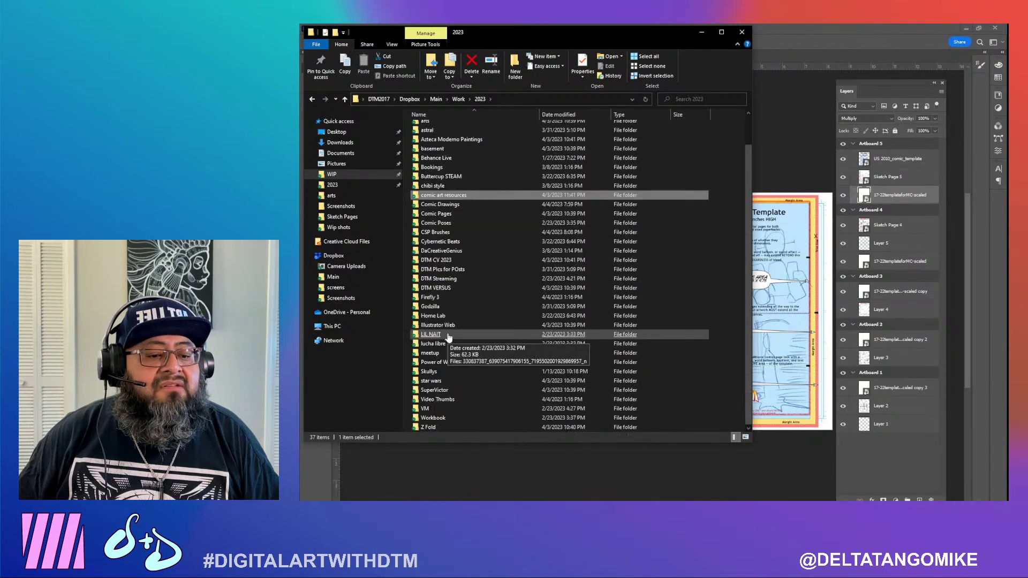
pyautogui.doubleClick(442, 387)
pyautogui.doubleClick(444, 137)
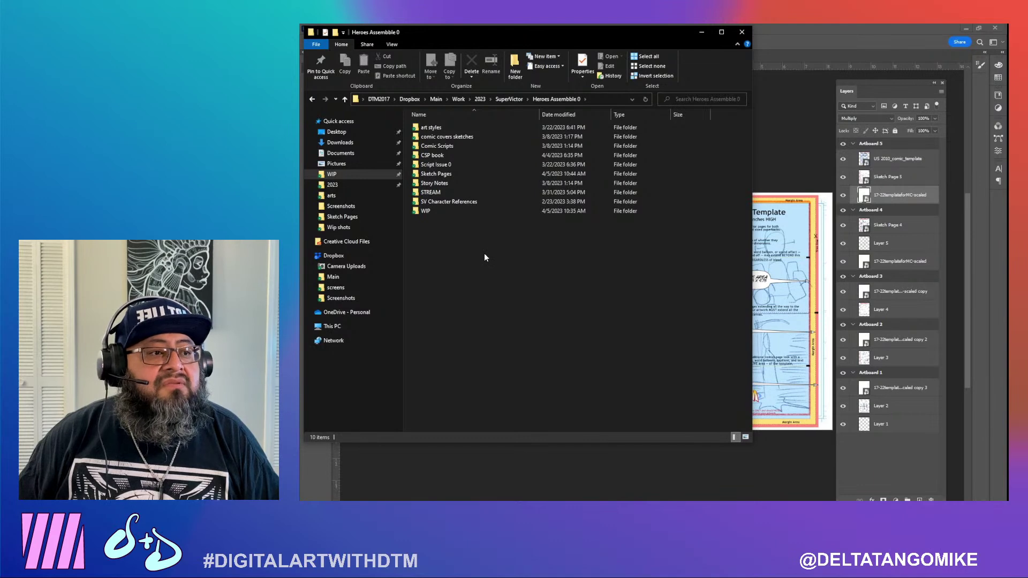
pyautogui.moveTo(585, 32); pyautogui.dragTo(694, 111)
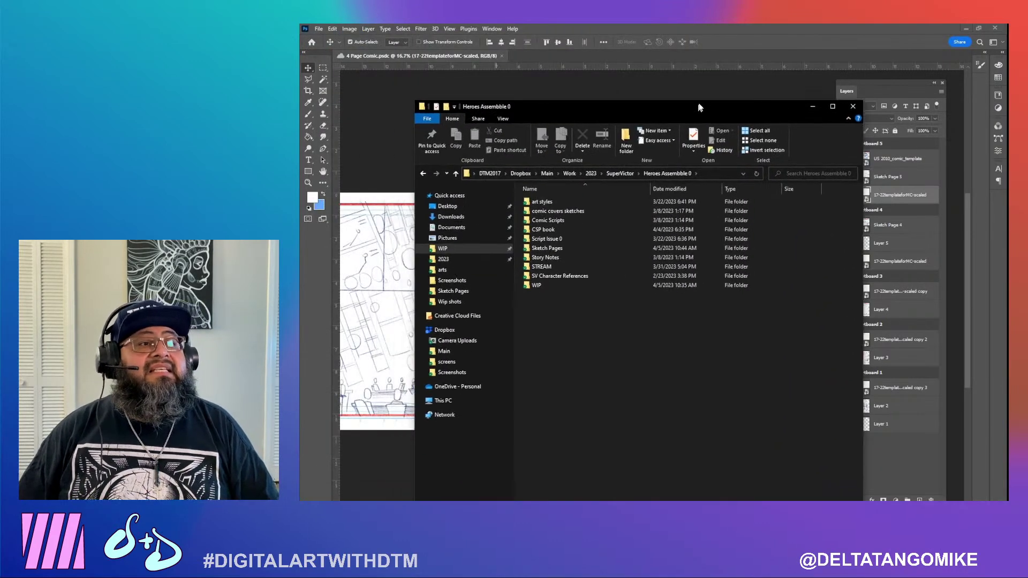
pyautogui.click(765, 30)
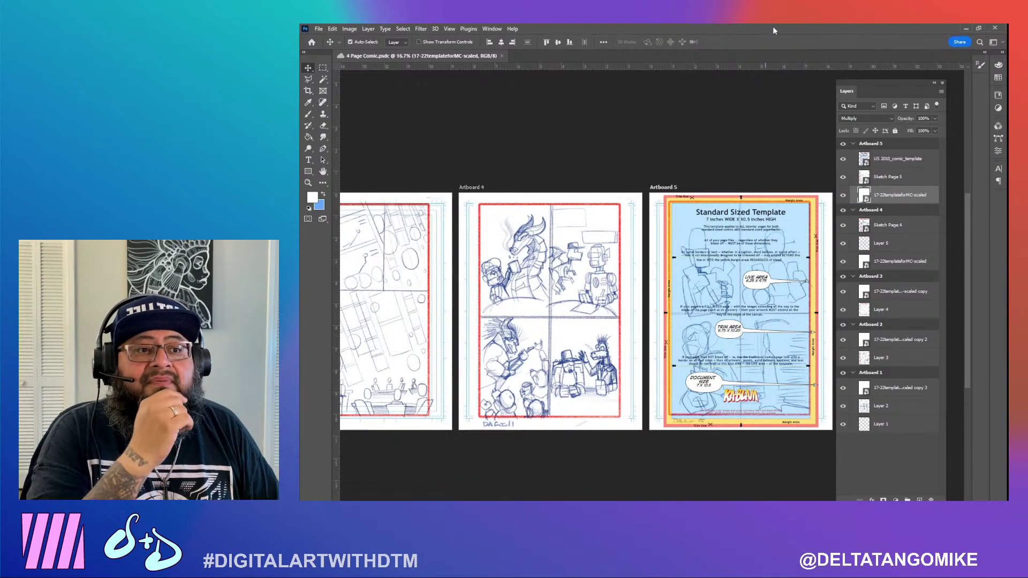
# Start saving the document on the computer as a Photoshop file and choose the Heroes Assembble 0 folder as the location
pyautogui.click(320, 30)
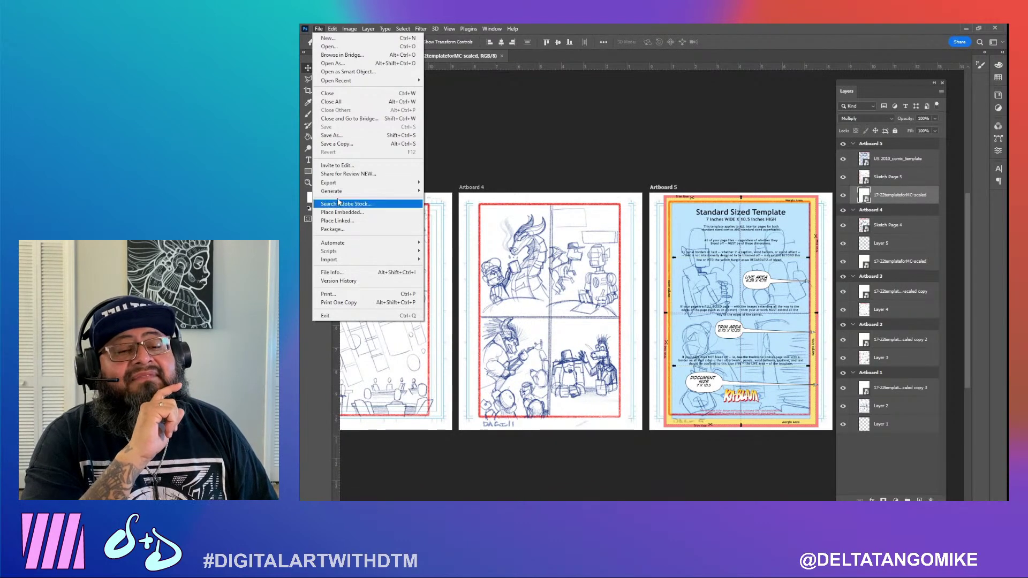
pyautogui.moveTo(366, 182)
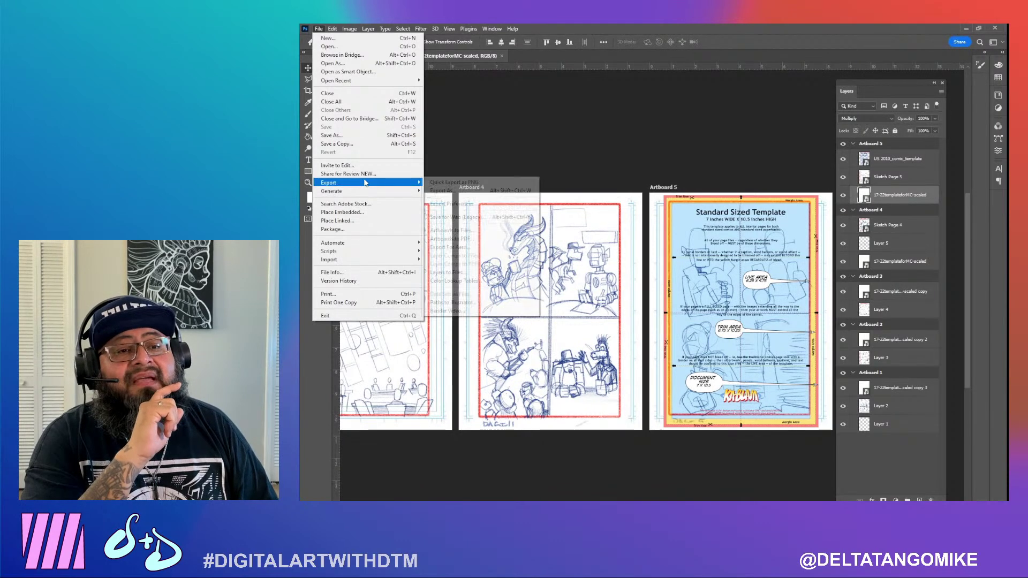
pyautogui.click(359, 136)
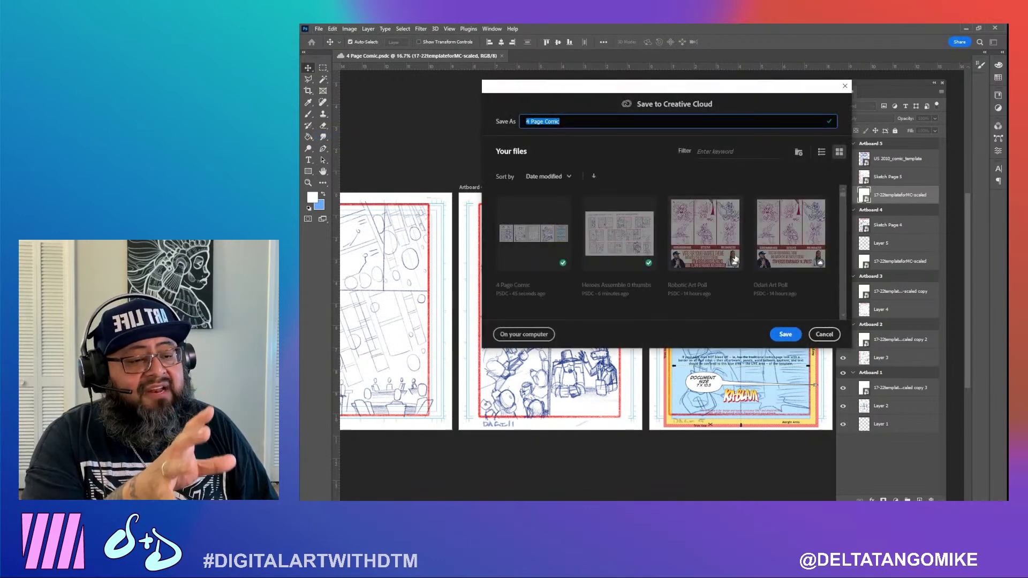
pyautogui.click(533, 336)
pyautogui.click(612, 243)
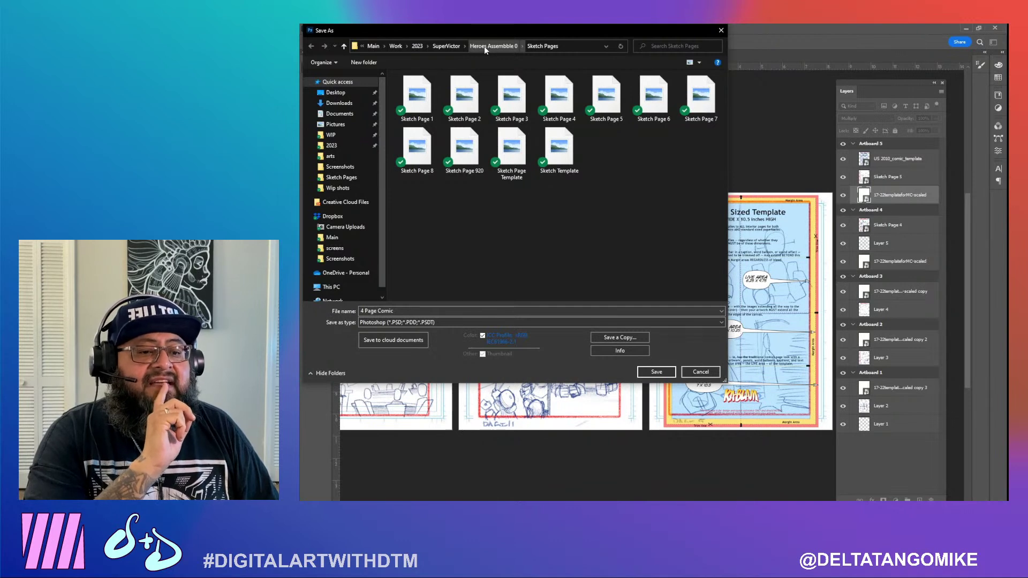
pyautogui.click(411, 311)
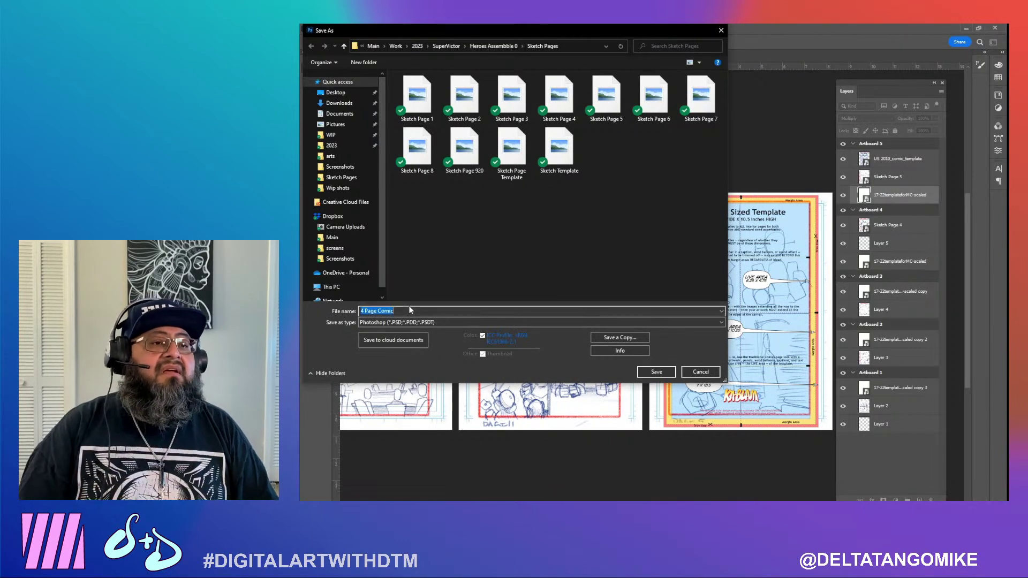
pyautogui.click(487, 45)
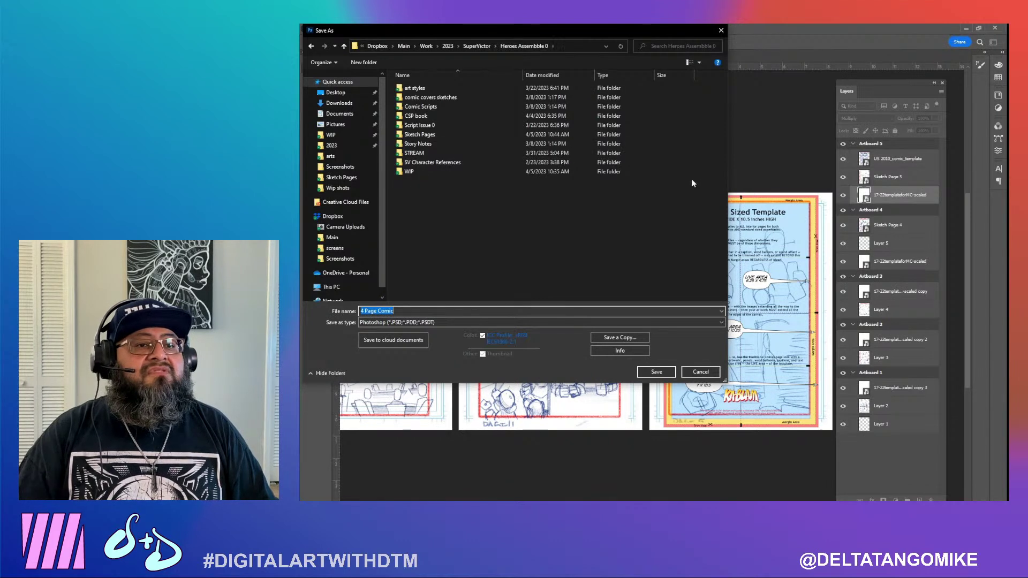
# Create a folder named PSD book inside Heroes Assembble 0 and open it as the save location
pyautogui.click(353, 65)
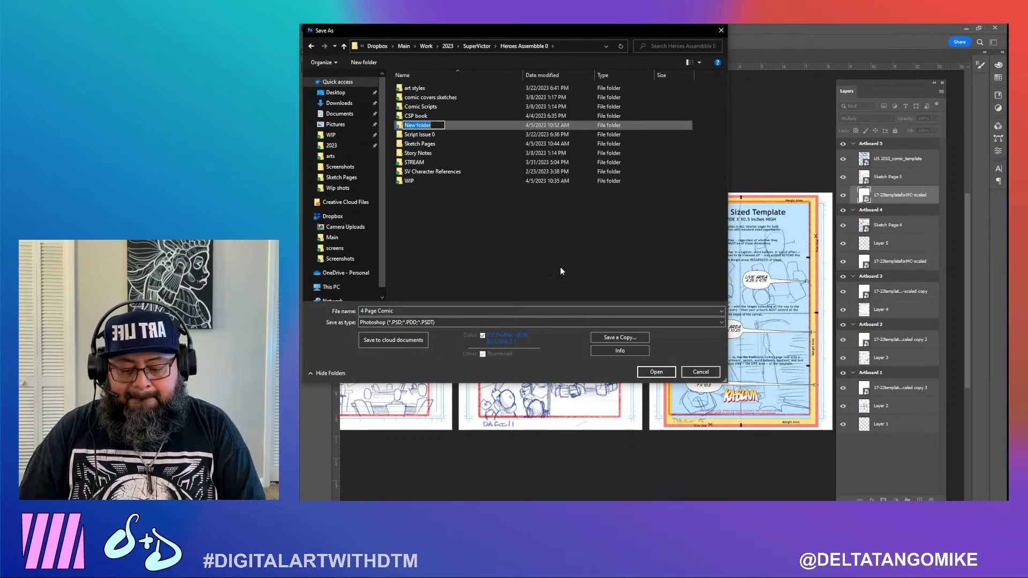
pyautogui.write('PSD')
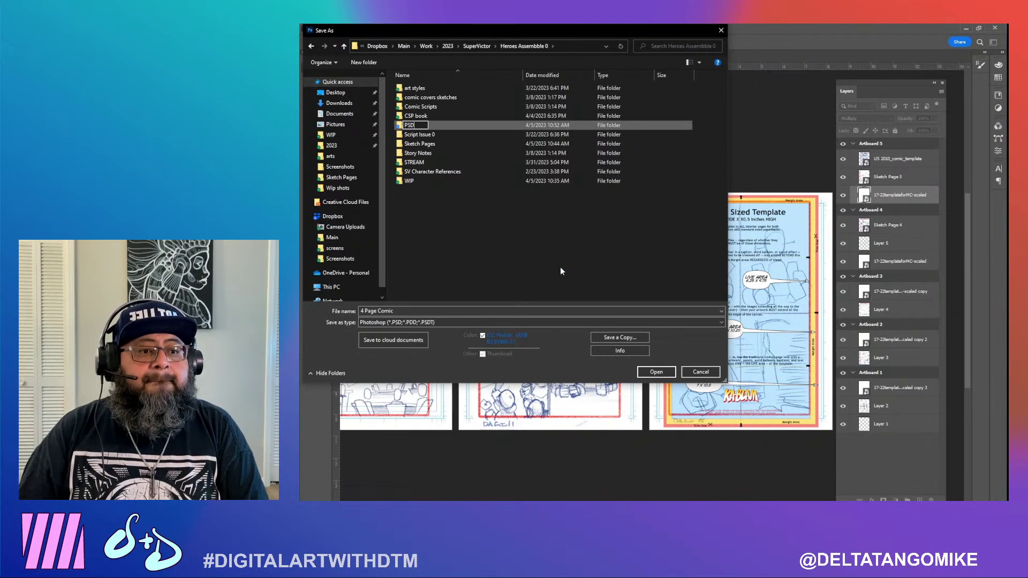
pyautogui.write(' book')
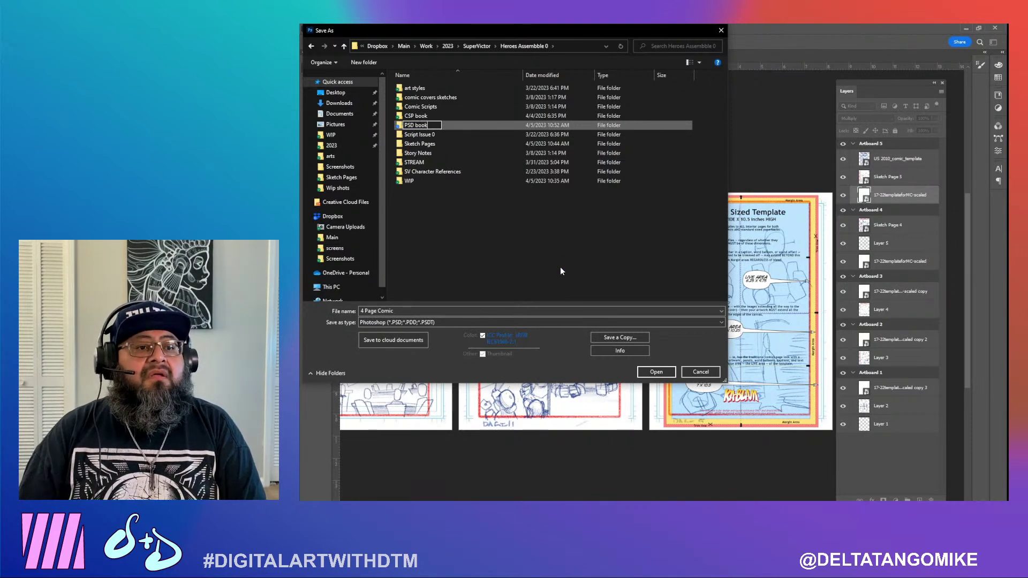
pyautogui.press('Return')
pyautogui.press('Return')
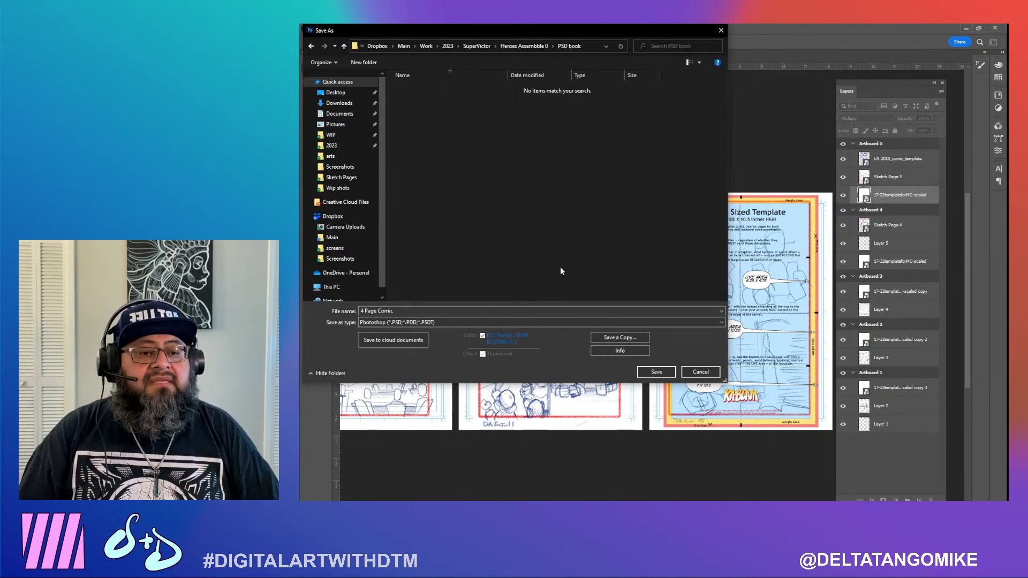
# Name the file 5 Page Comic and save it as a Photoshop document in the PSD book folder
pyautogui.press('Tab')
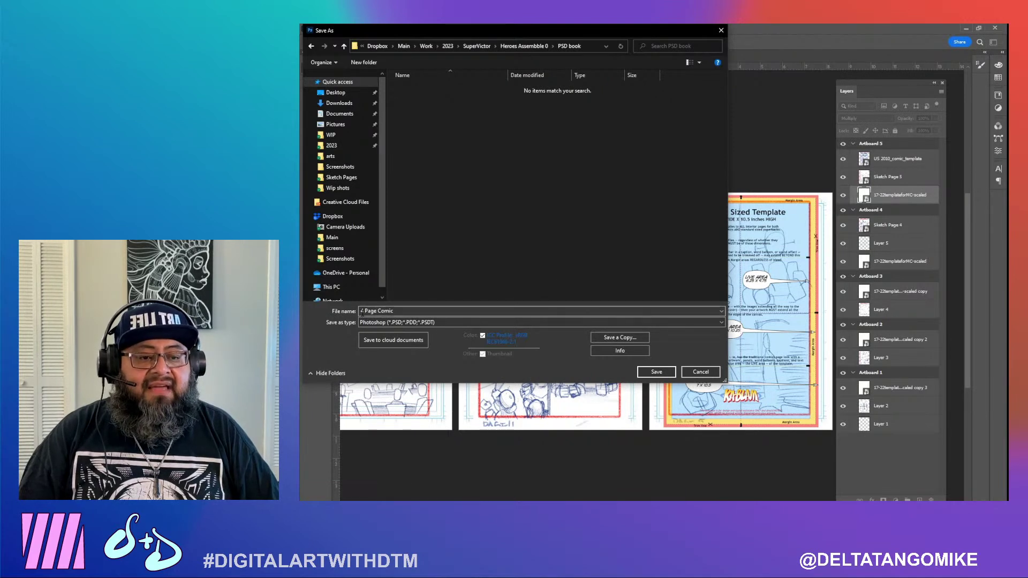
pyautogui.press('Home')
pyautogui.press('Delete')
pyautogui.write('5')
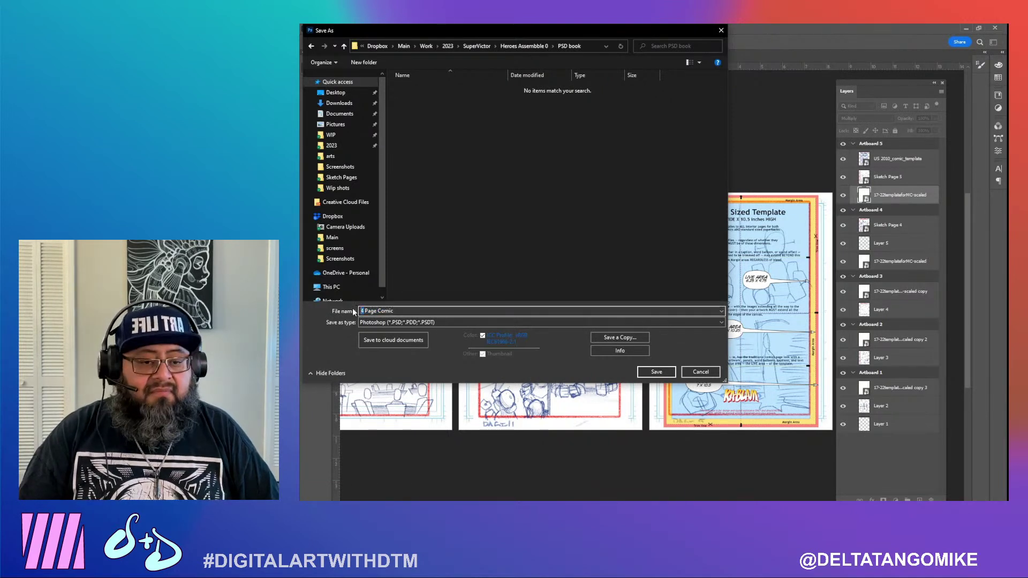
pyautogui.press('Return')
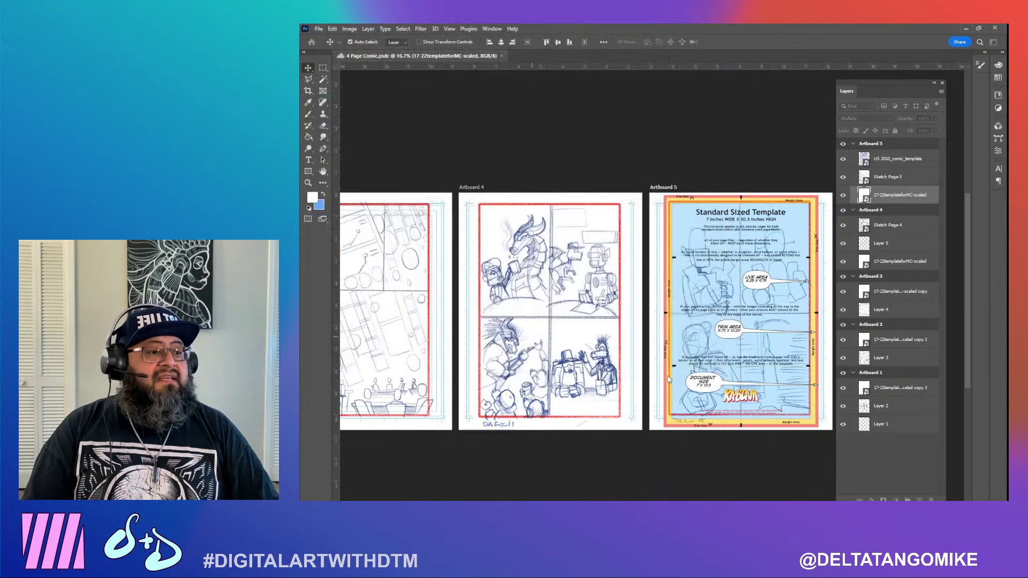
pyautogui.click(884, 229)
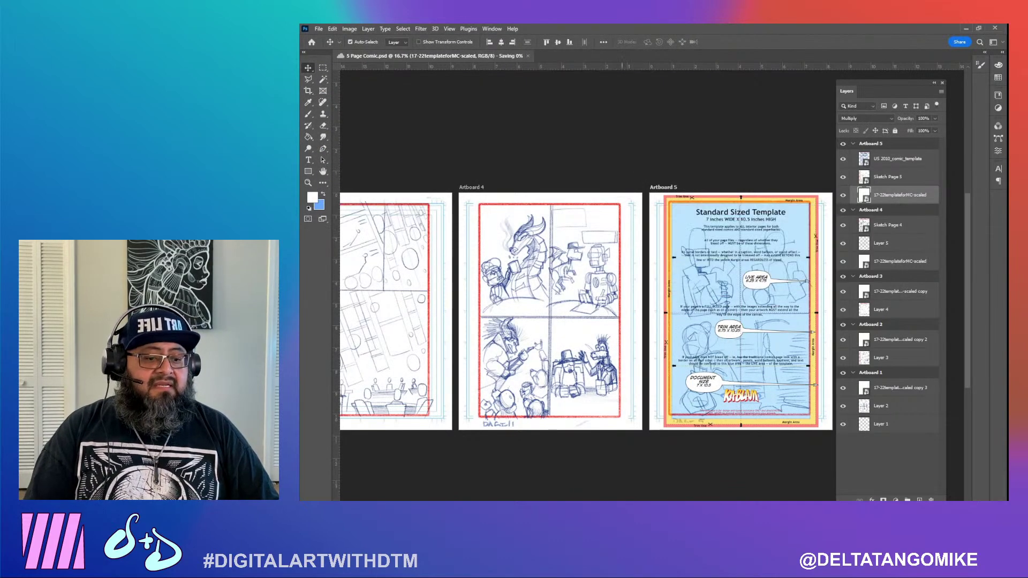
# Switch to File Explorer, check the saved 5 Page Comic file in the PSD book folder, and return to Photoshop
pyautogui.hotkey('alt', 'Tab')
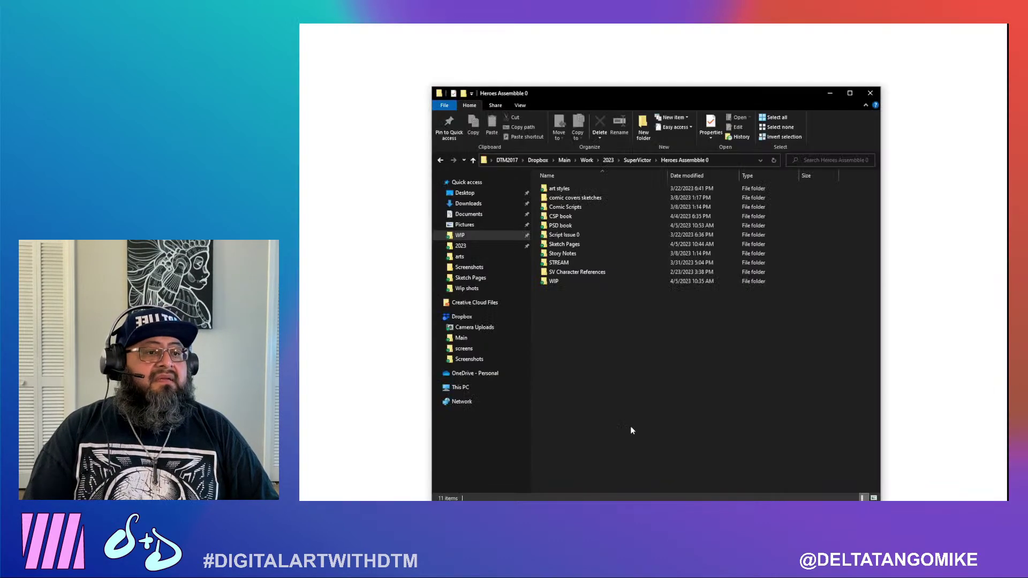
pyautogui.doubleClick(573, 229)
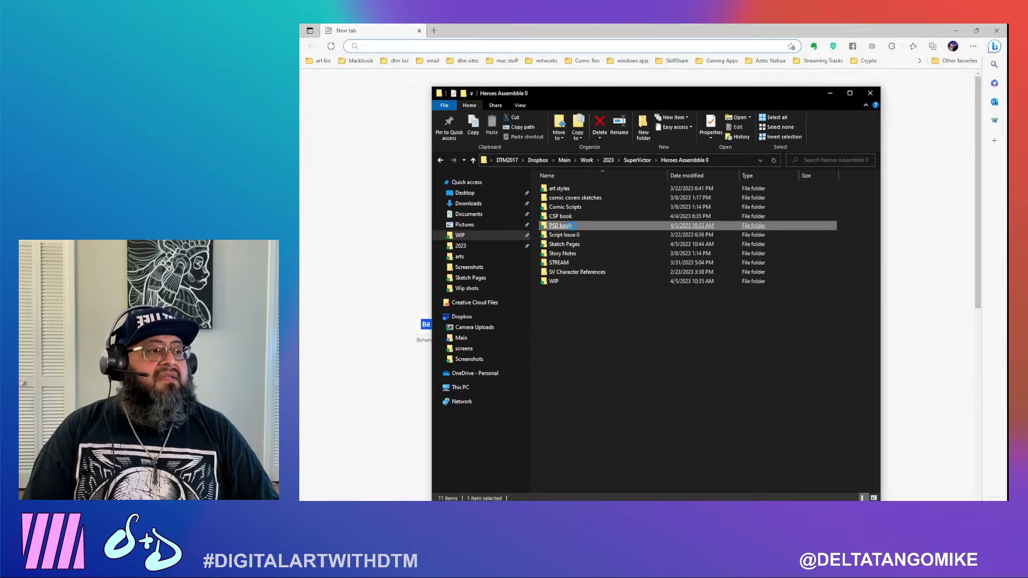
pyautogui.click(997, 33)
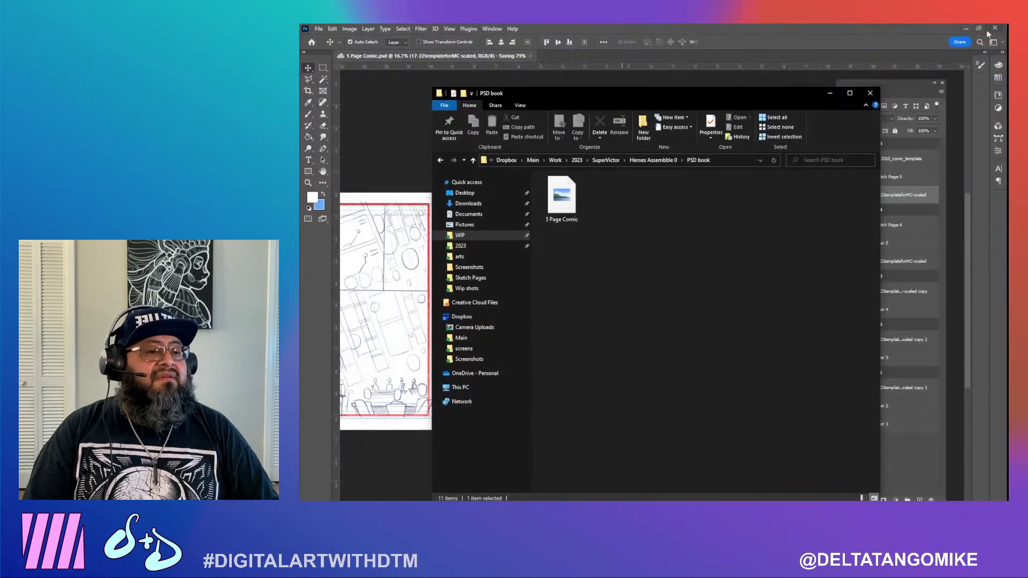
pyautogui.click(571, 212)
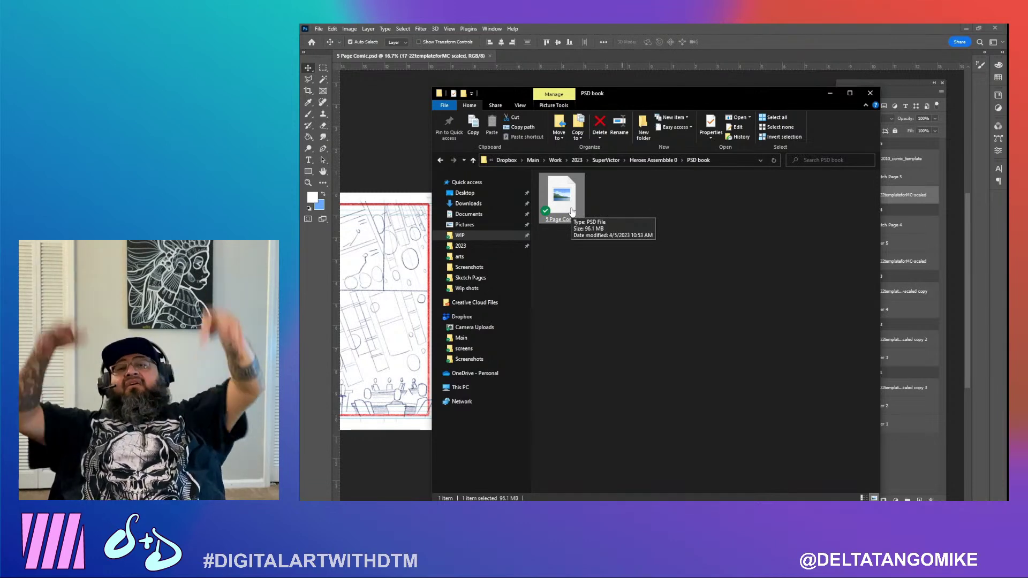
pyautogui.click(625, 286)
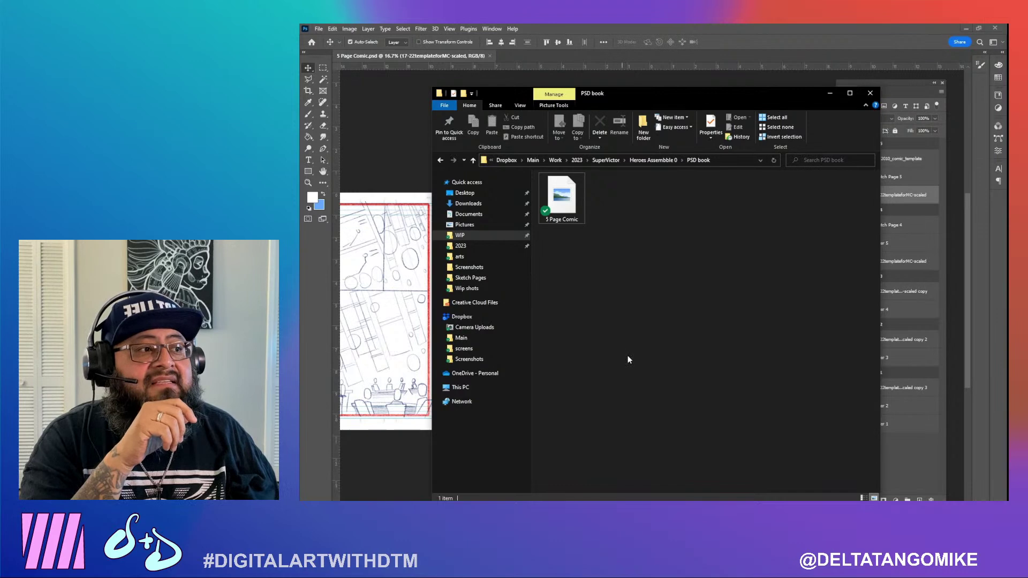
pyautogui.click(750, 26)
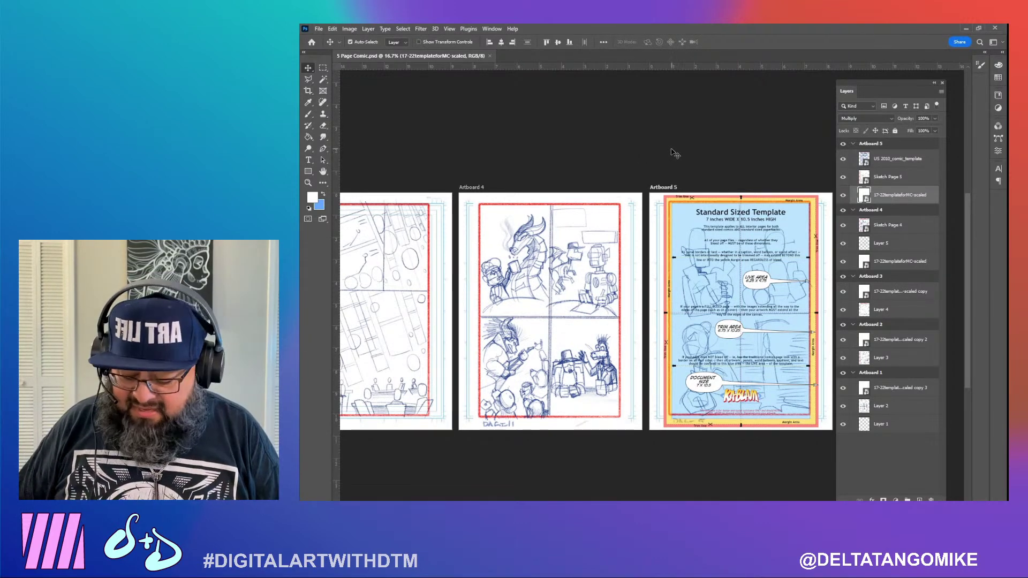
# Fit all five artboards in the window and dock the Layers panel out of the way as an icon
pyautogui.press('ctrl')
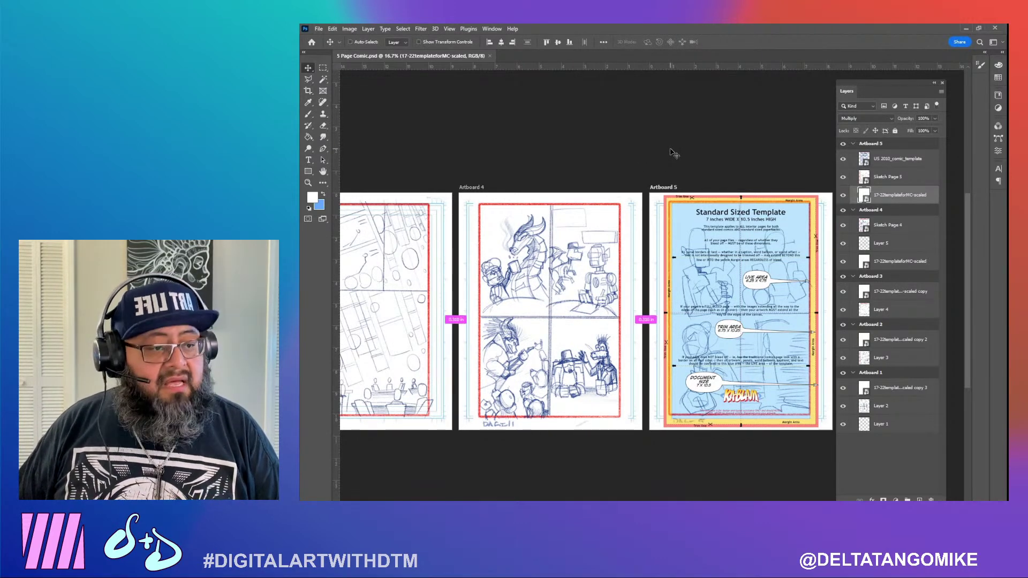
pyautogui.hotkey('ctrl', '0')
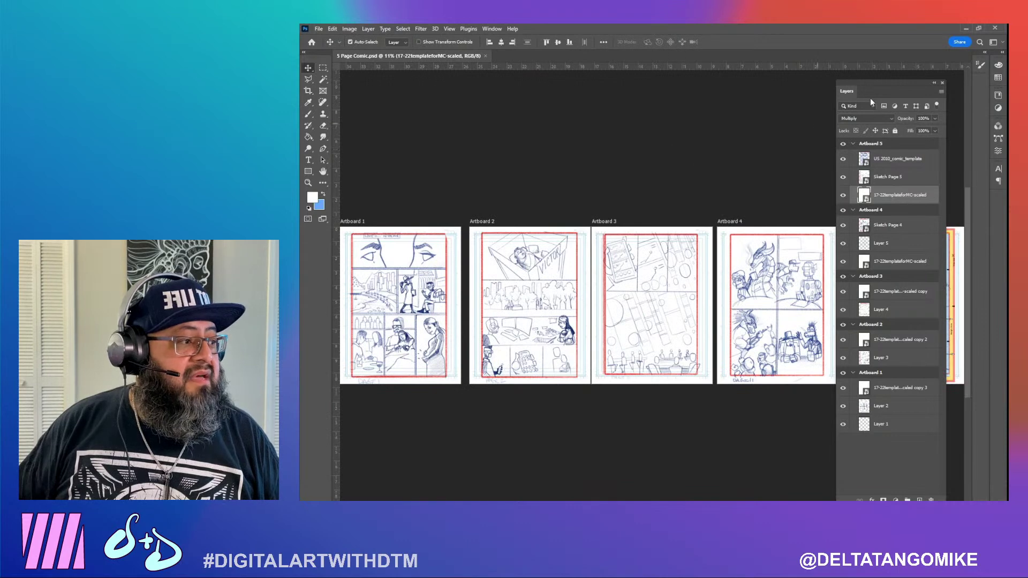
pyautogui.moveTo(848, 94); pyautogui.dragTo(982, 79)
pyautogui.click(885, 175)
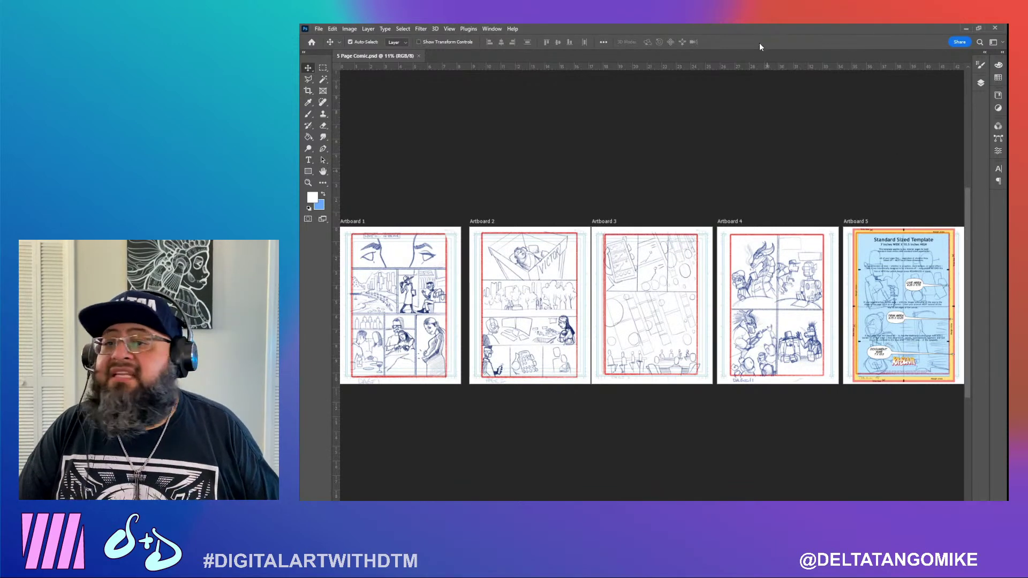
# Close Photoshop, the PSD book folder window, the US 2010_comic_template.png image viewer and Adobe Fresco
pyautogui.click(995, 27)
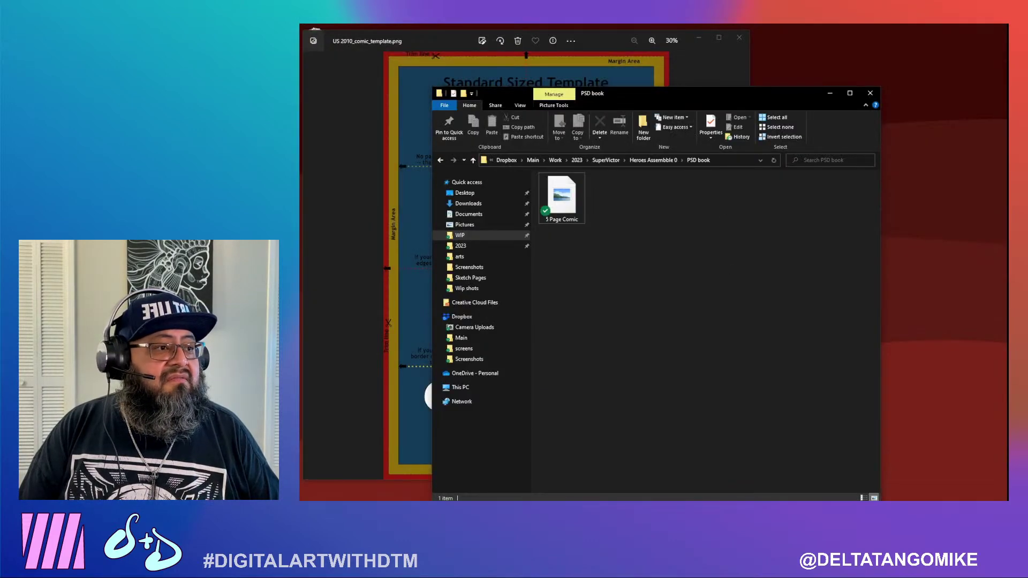
pyautogui.click(870, 94)
pyautogui.click(741, 38)
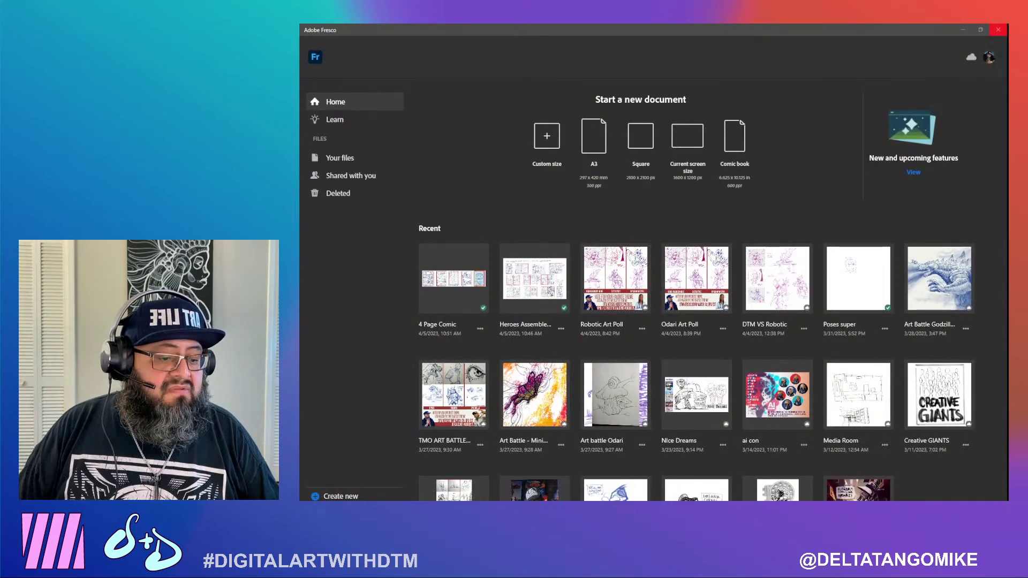
pyautogui.click(998, 30)
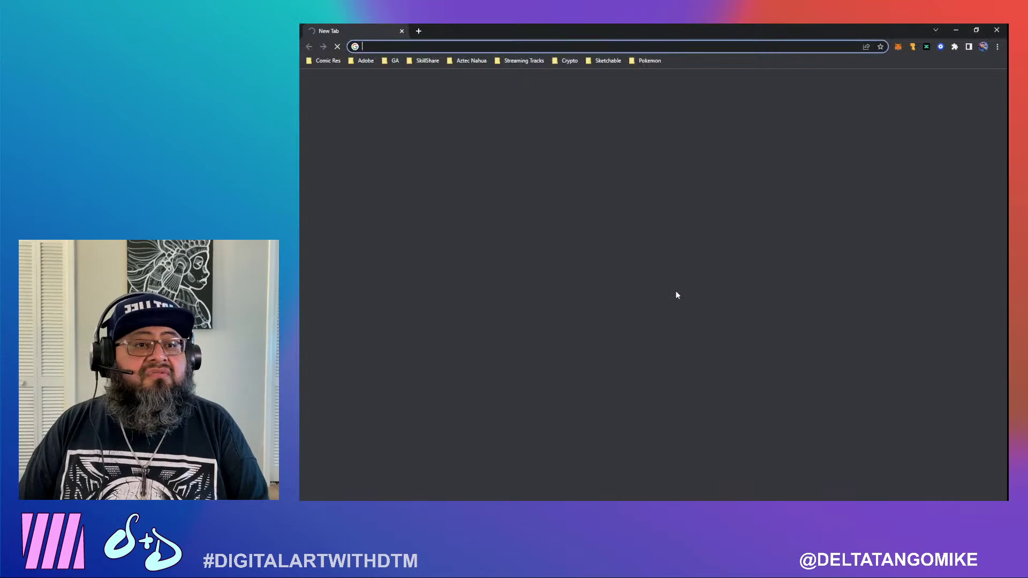
# Search Google in Chrome for affinity designer, and search for comicdraw in a second tab
pyautogui.write('affinity des')
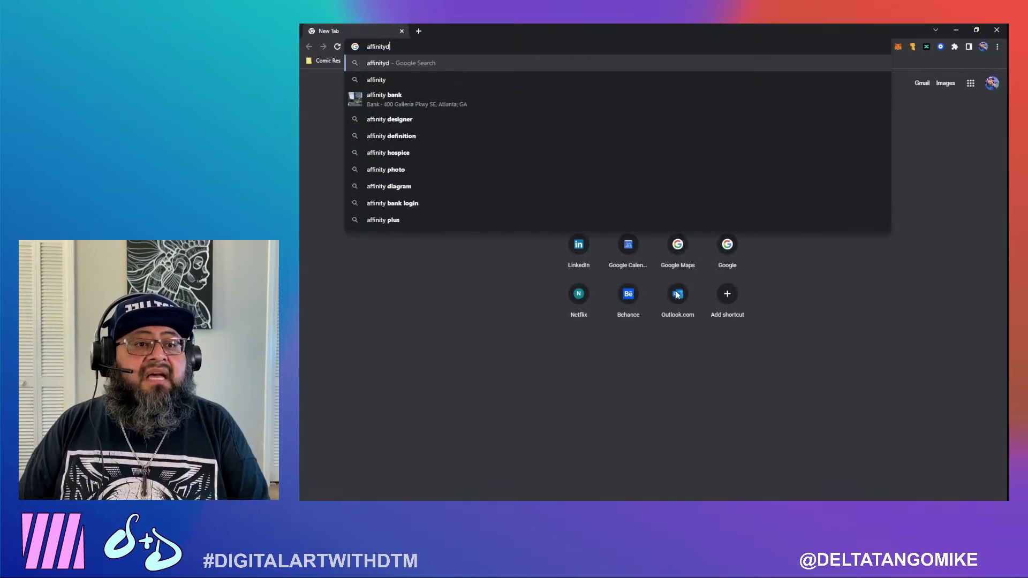
pyautogui.press('Return')
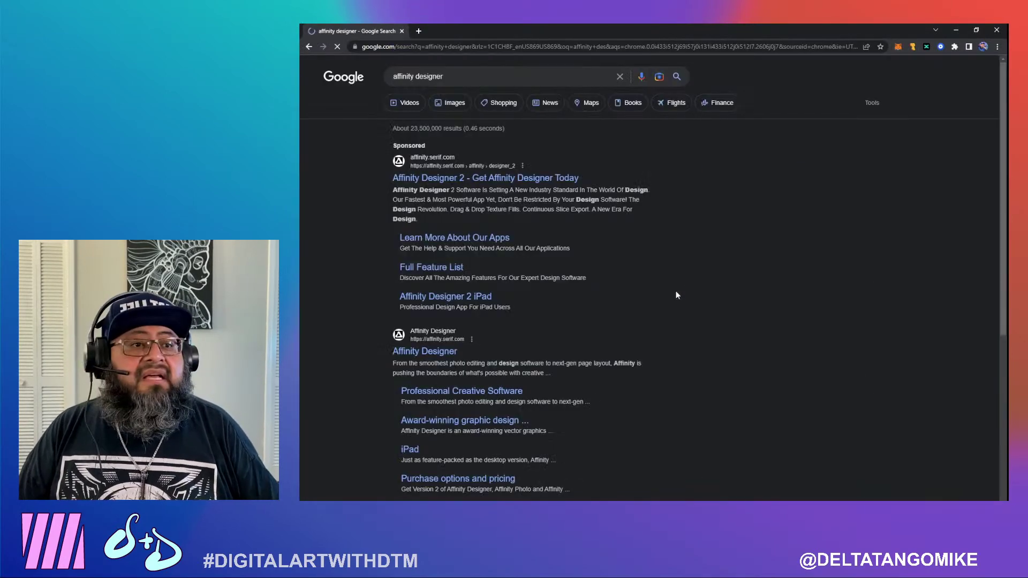
pyautogui.click(420, 30)
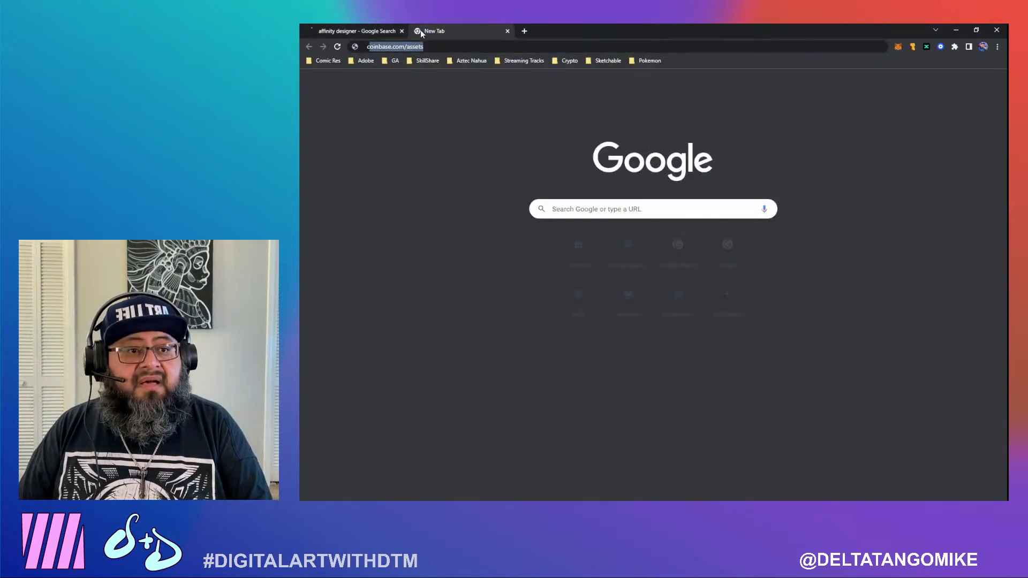
pyautogui.write('comic')
pyautogui.press('BackSpace')
pyautogui.write('draw')
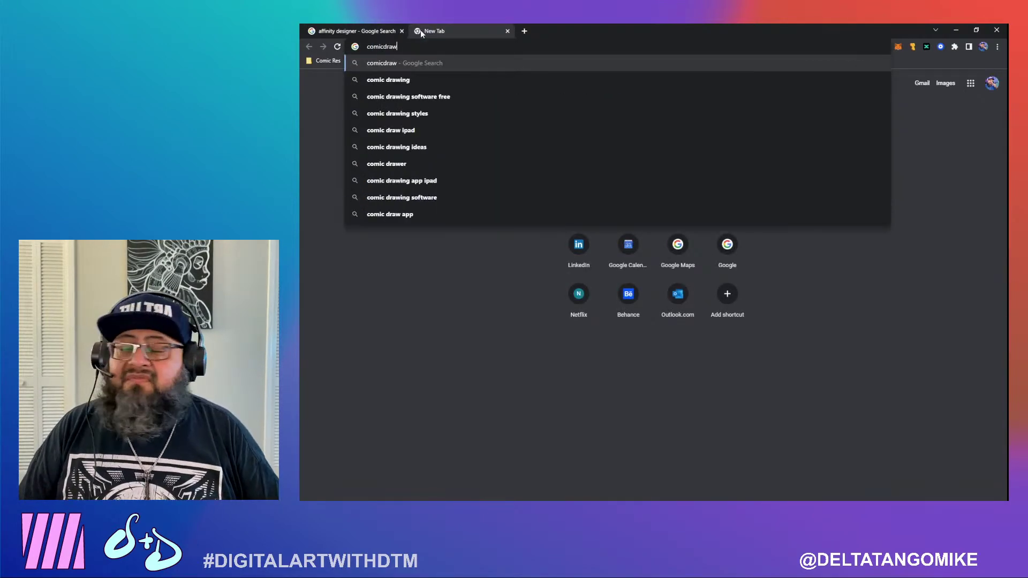
pyautogui.press('Return')
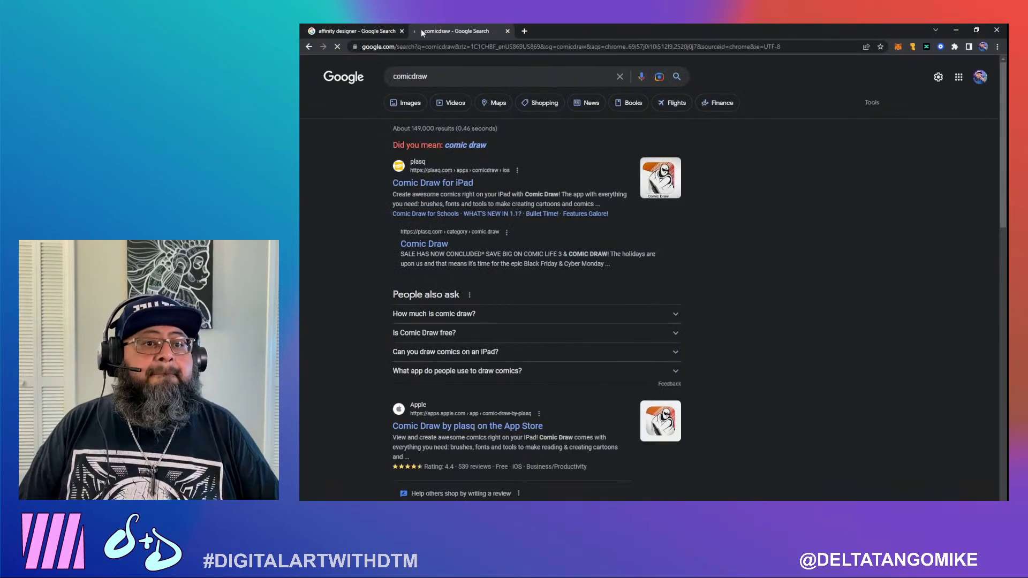
# Return to the affinity designer search results and open the Designer page of the Affinity website
pyautogui.click(352, 34)
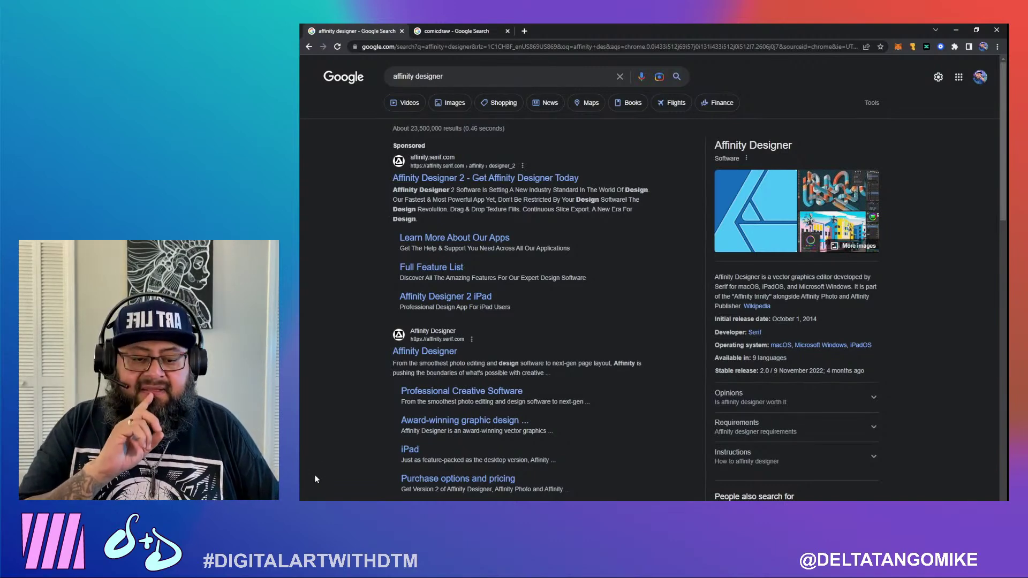
pyautogui.press('super')
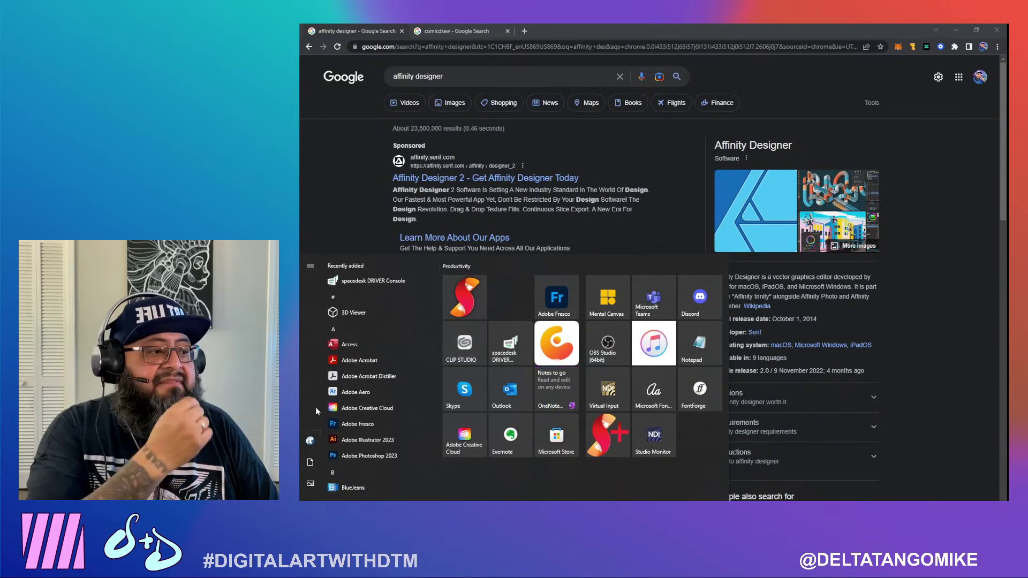
pyautogui.click(916, 210)
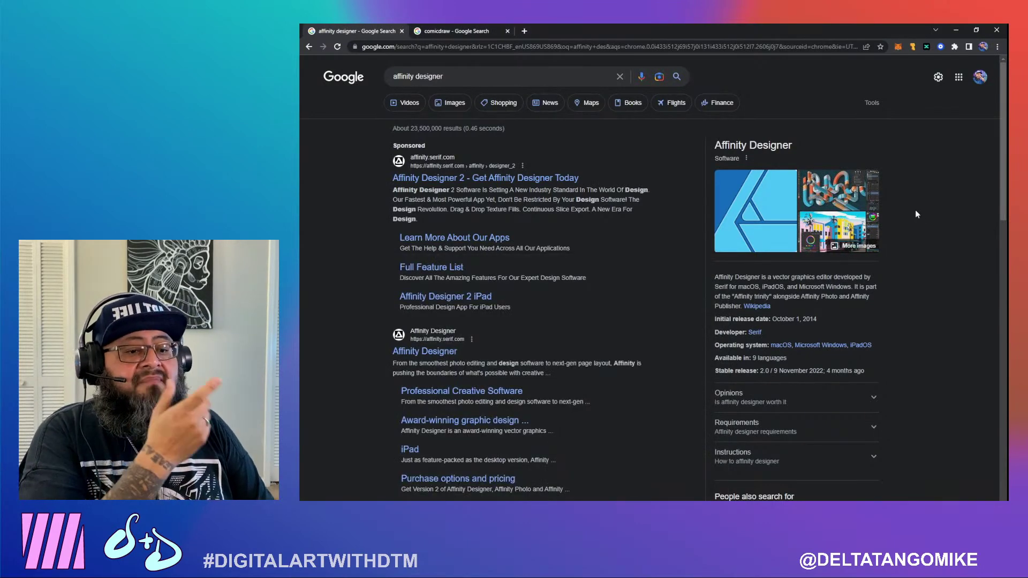
pyautogui.click(421, 351)
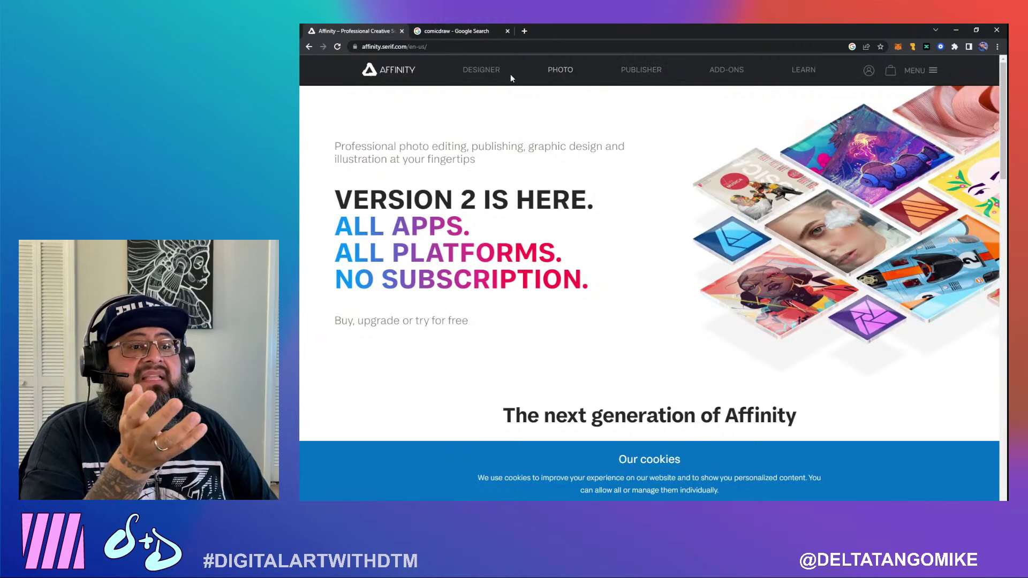
pyautogui.click(485, 76)
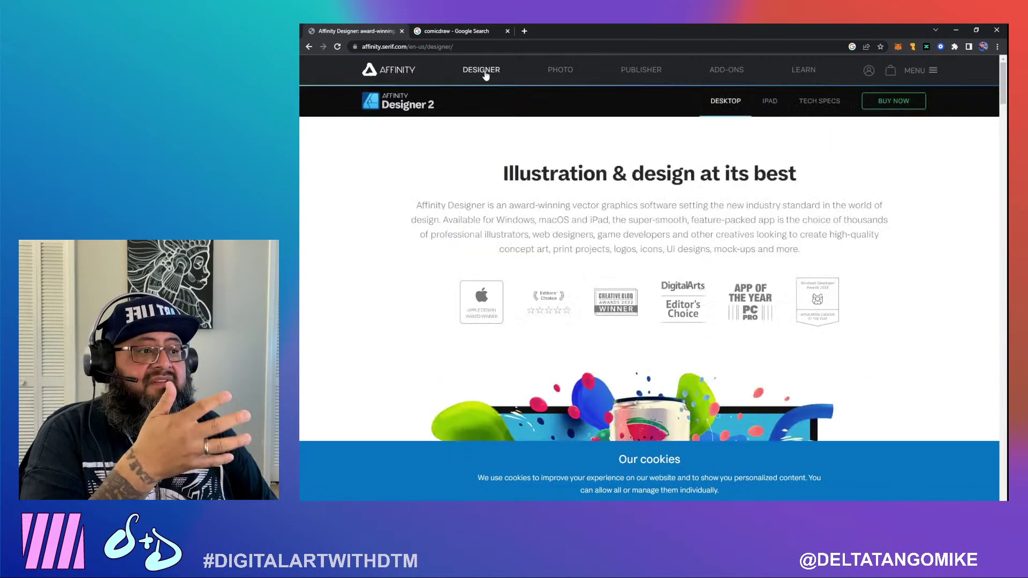
# Turn off the site's Marketing & analytics cookies, save that preference, and look through the Affinity Designer 2 page
pyautogui.scroll(-3, 836, 482)
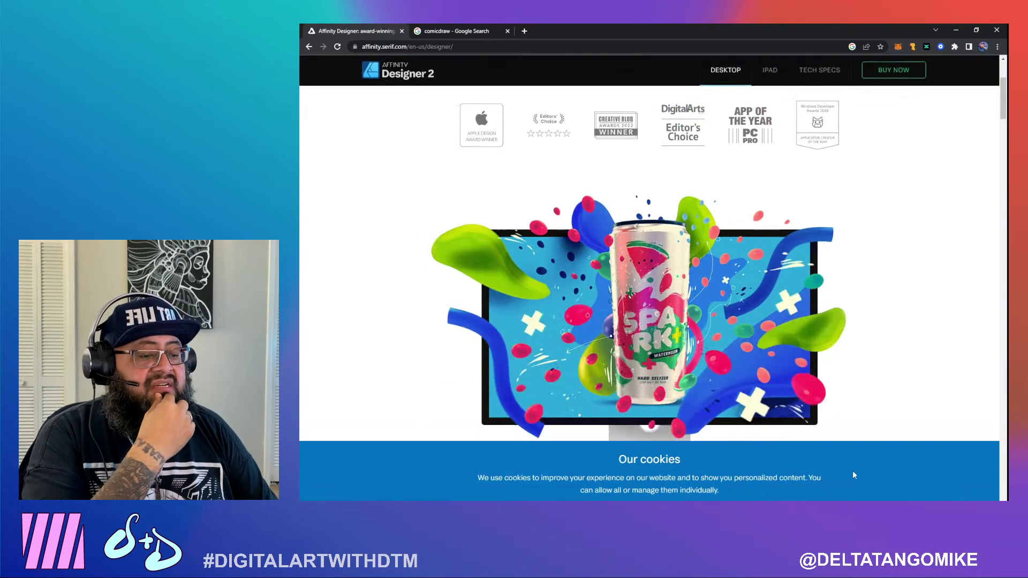
pyautogui.click(686, 500)
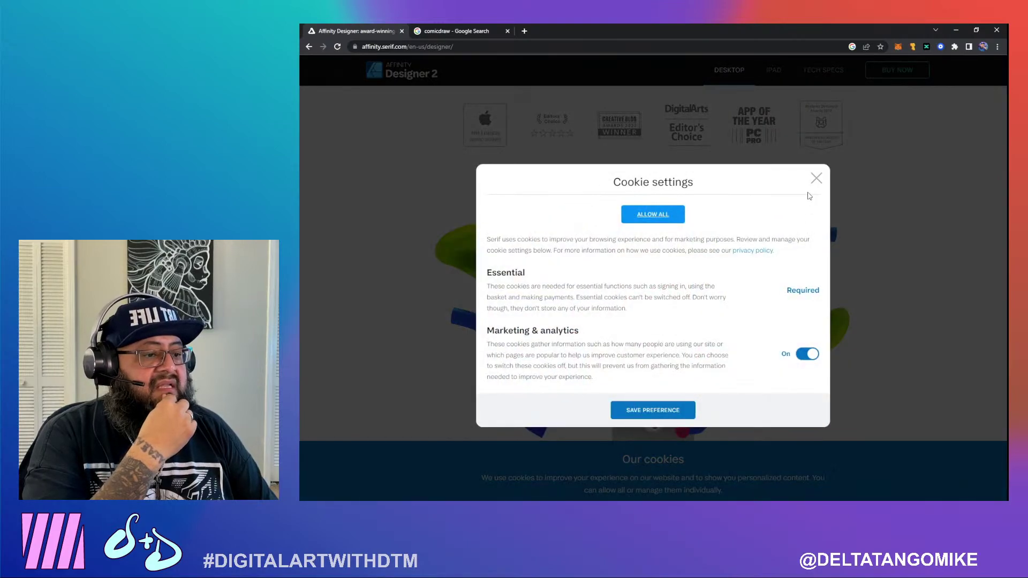
pyautogui.click(805, 355)
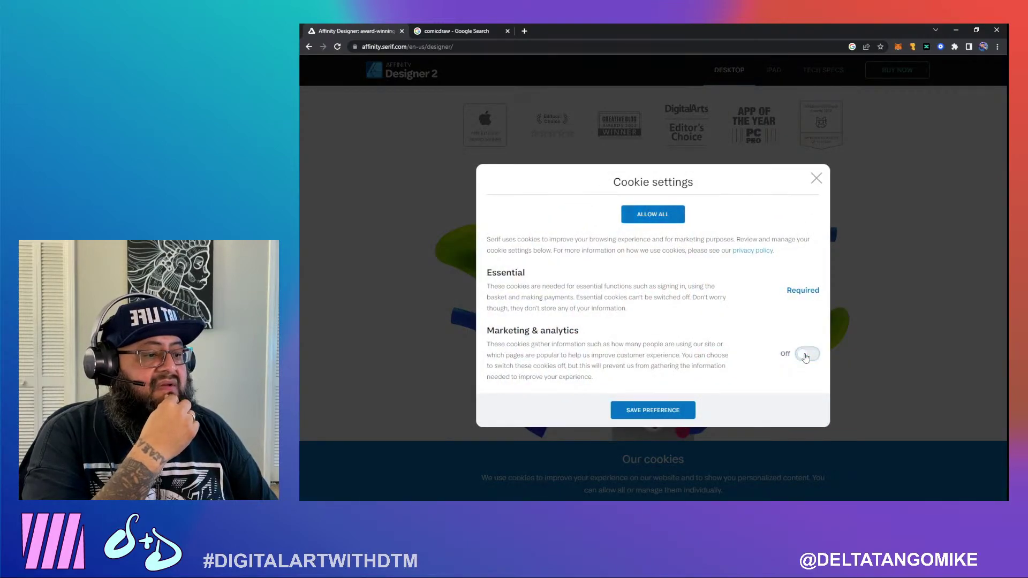
pyautogui.click(662, 413)
pyautogui.scroll(-10, 925, 344)
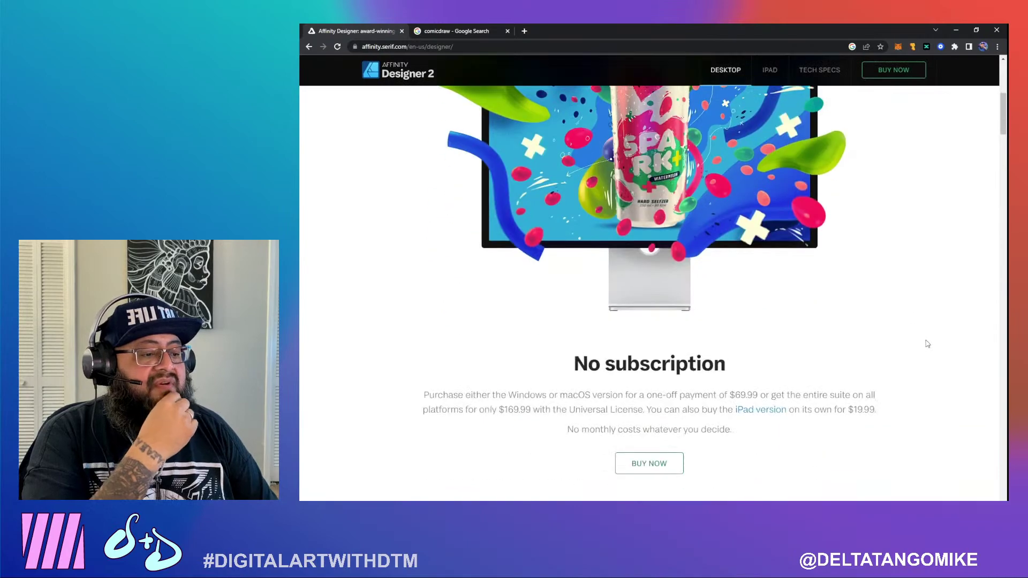
pyautogui.scroll(-6, 929, 344)
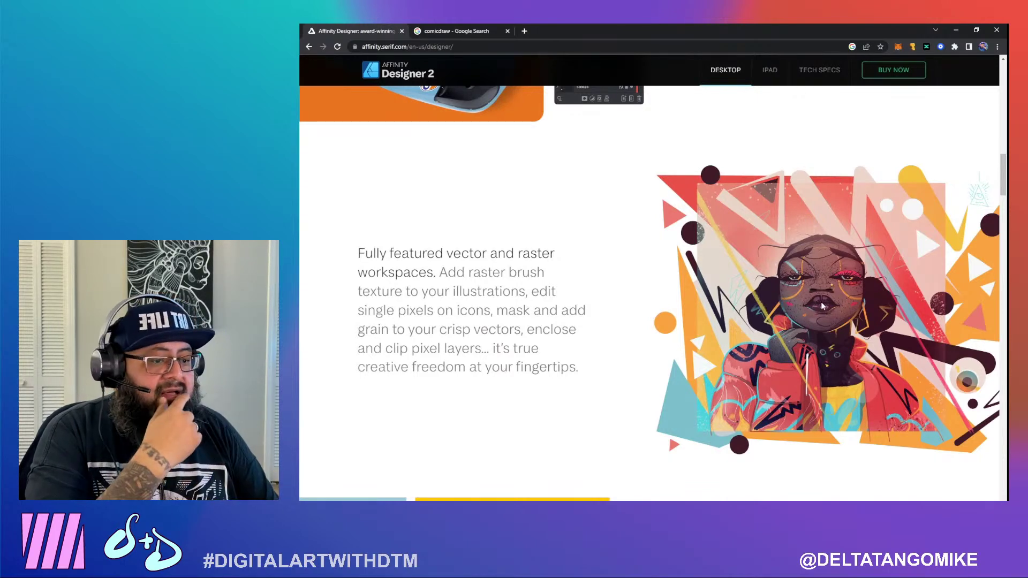
# Examine the Affinity Designer 2 features on workspaces, tools and artboards, and the purchase prices in the Ready to buy section
pyautogui.scroll(-3, 820, 308)
pyautogui.scroll(-7, 814, 314)
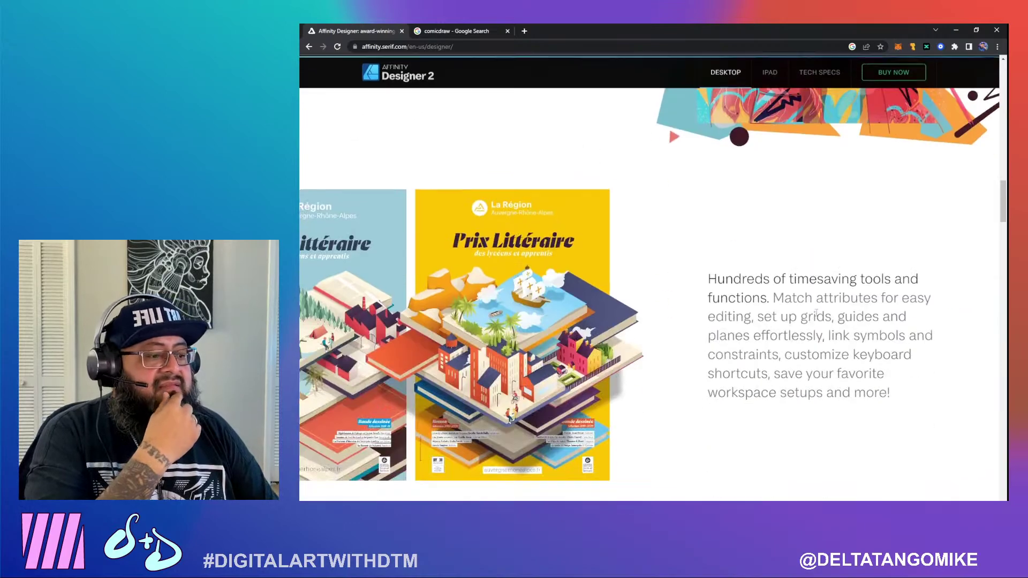
pyautogui.scroll(-8, 818, 311)
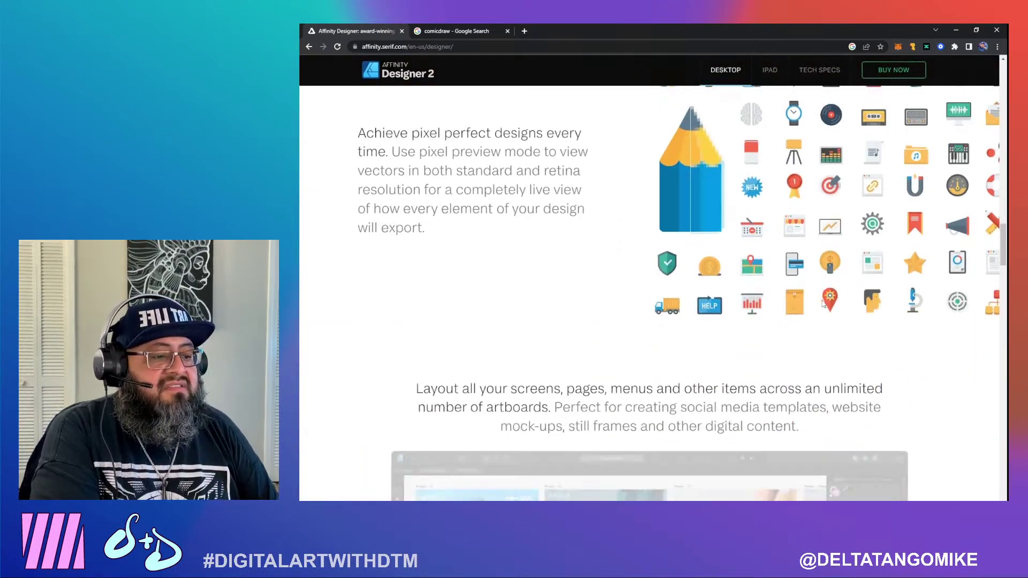
pyautogui.scroll(-3, 872, 379)
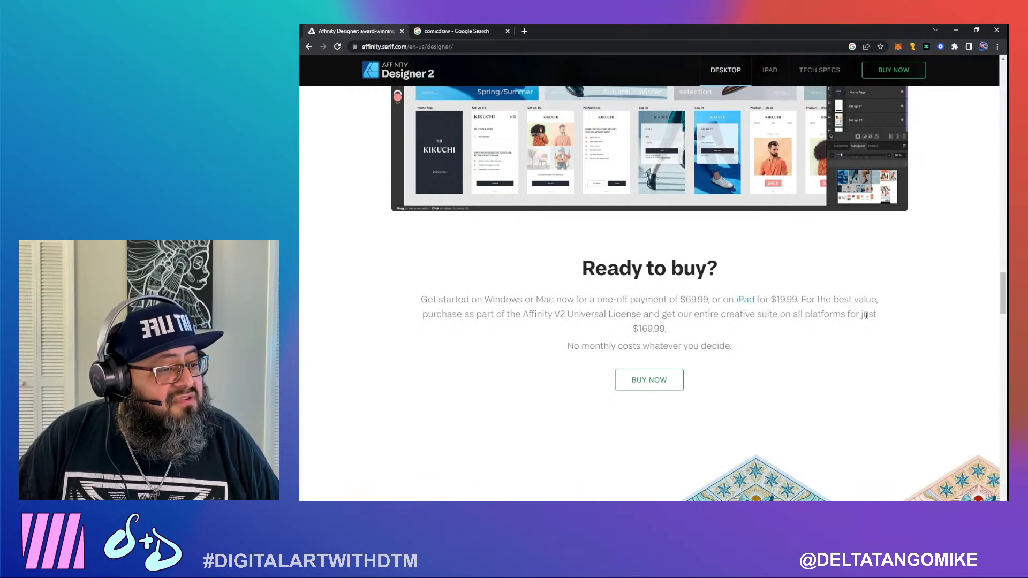
pyautogui.moveTo(638, 329); pyautogui.dragTo(665, 330)
pyautogui.click(895, 416)
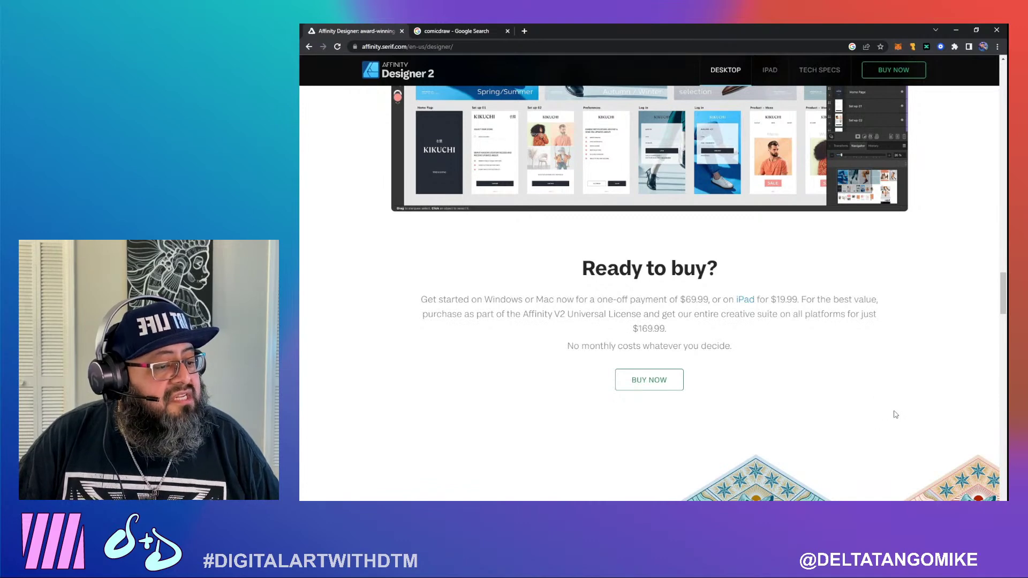
# Review the rest of the Designer 2 page, from output, device and file-type support to the Affinity V2 Universal License offer
pyautogui.scroll(-10, 894, 416)
pyautogui.scroll(-6, 884, 421)
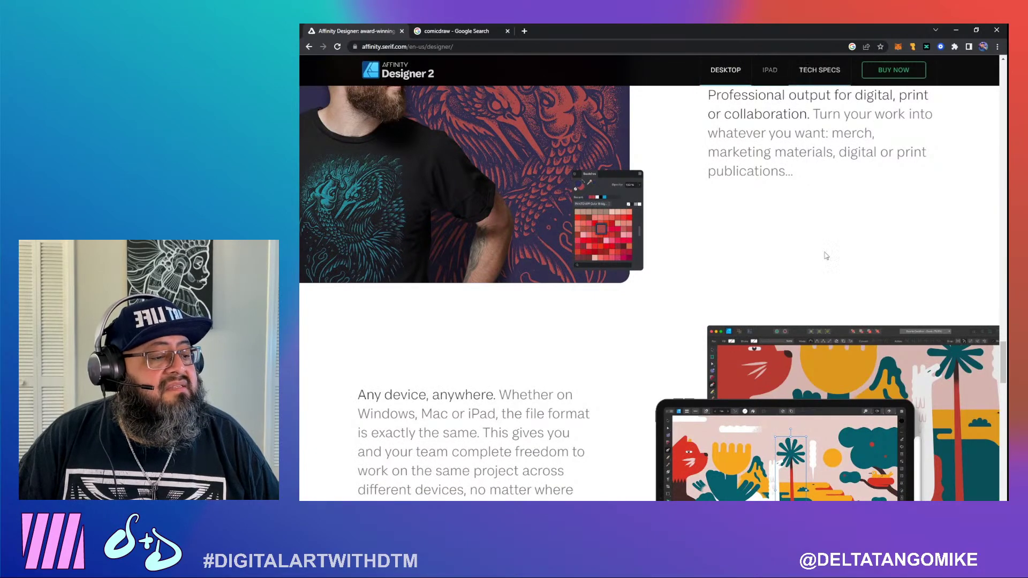
pyautogui.scroll(-4, 833, 177)
pyautogui.scroll(-3, 516, 200)
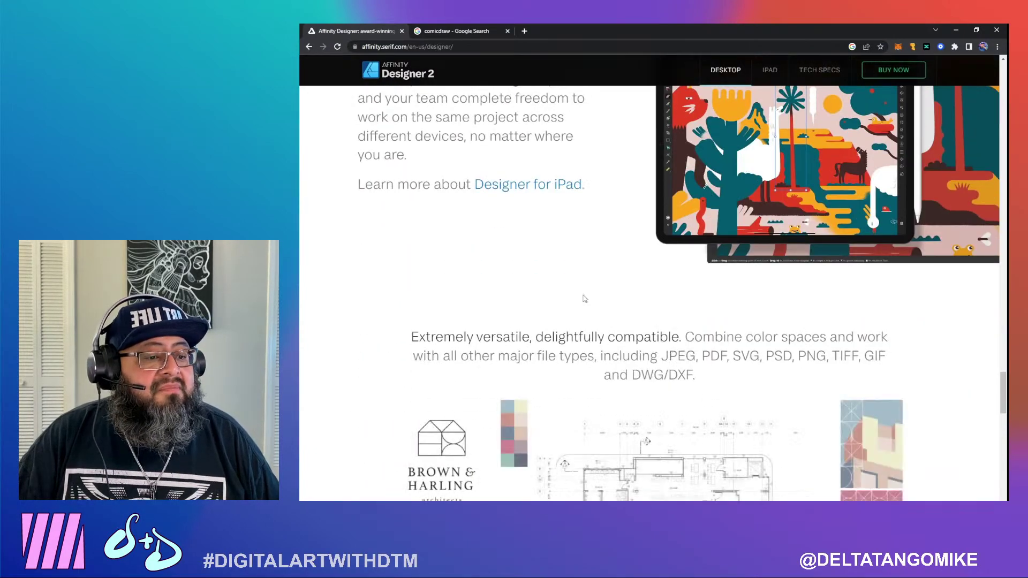
pyautogui.scroll(-9, 749, 283)
pyautogui.scroll(-10, 748, 282)
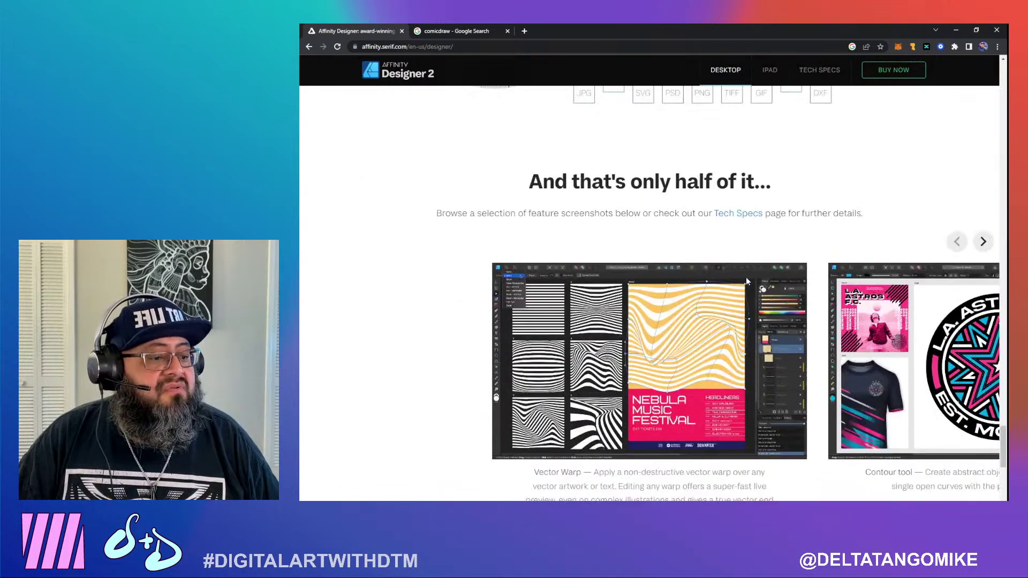
pyautogui.scroll(-6, 680, 267)
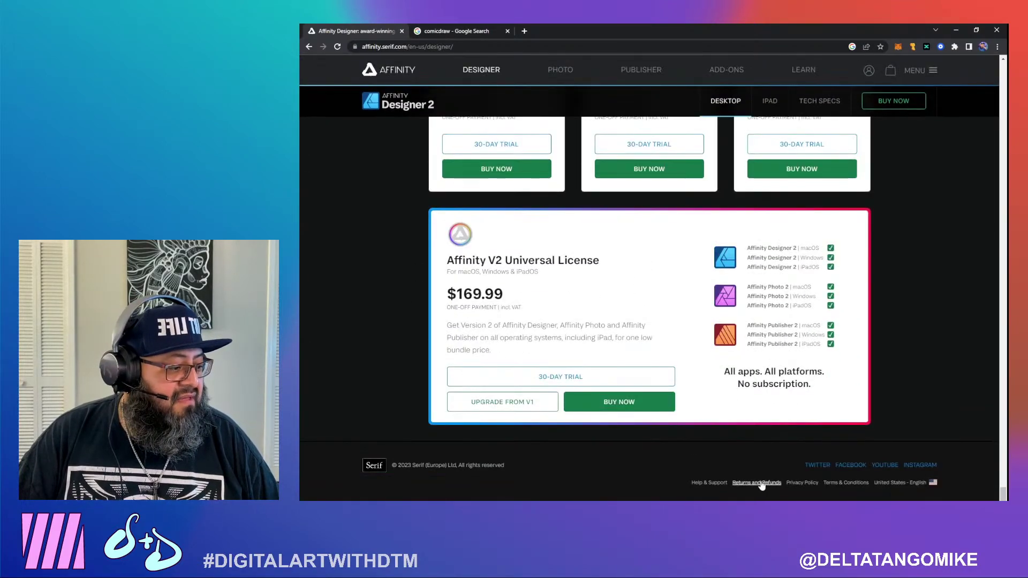
# Return to the Affinity home page, open the Photo page and examine the Photo 2 retouching, RAW, brush and layer features
pyautogui.click(308, 47)
pyautogui.click(566, 71)
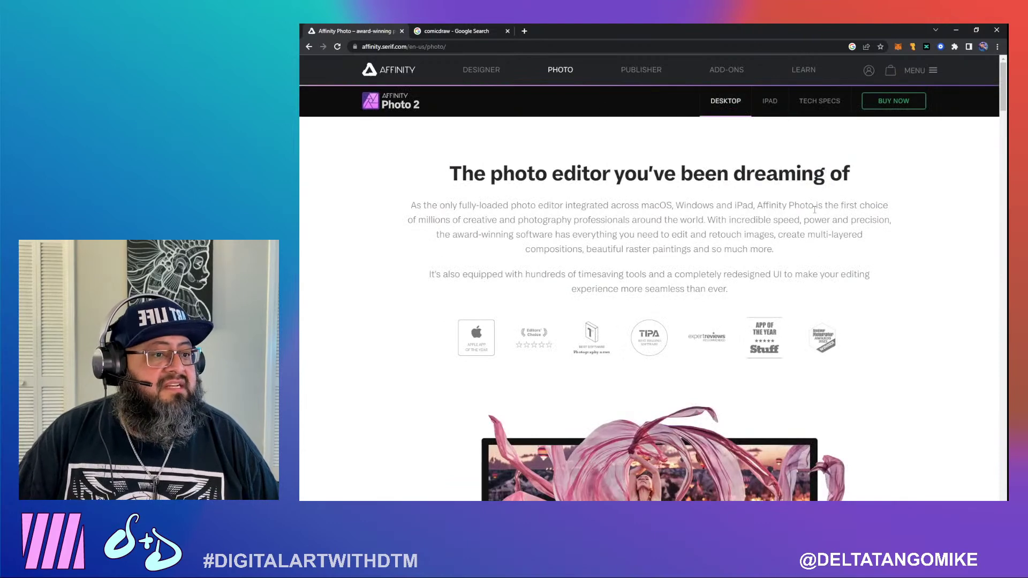
pyautogui.scroll(-4, 920, 406)
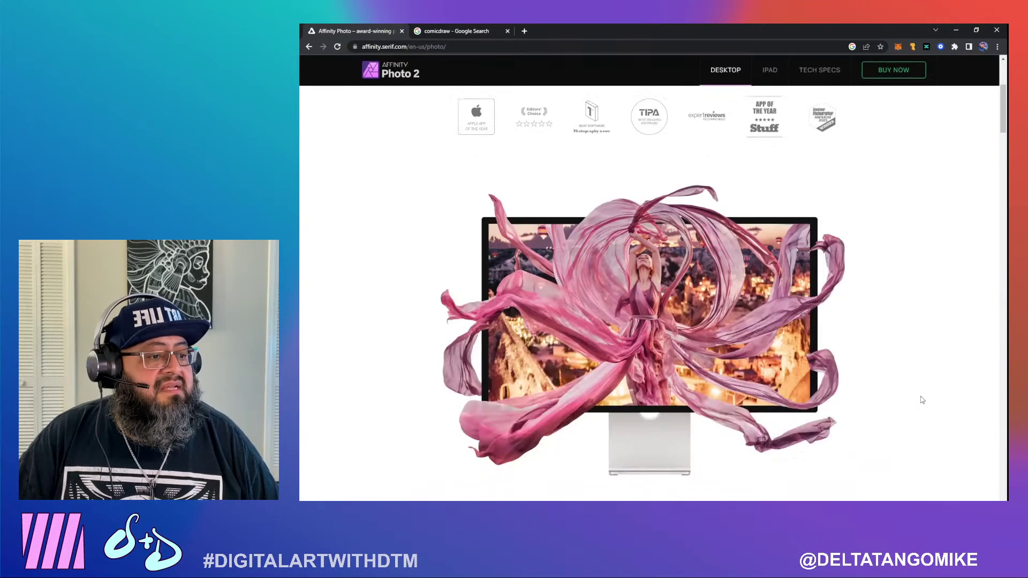
pyautogui.scroll(-10, 926, 389)
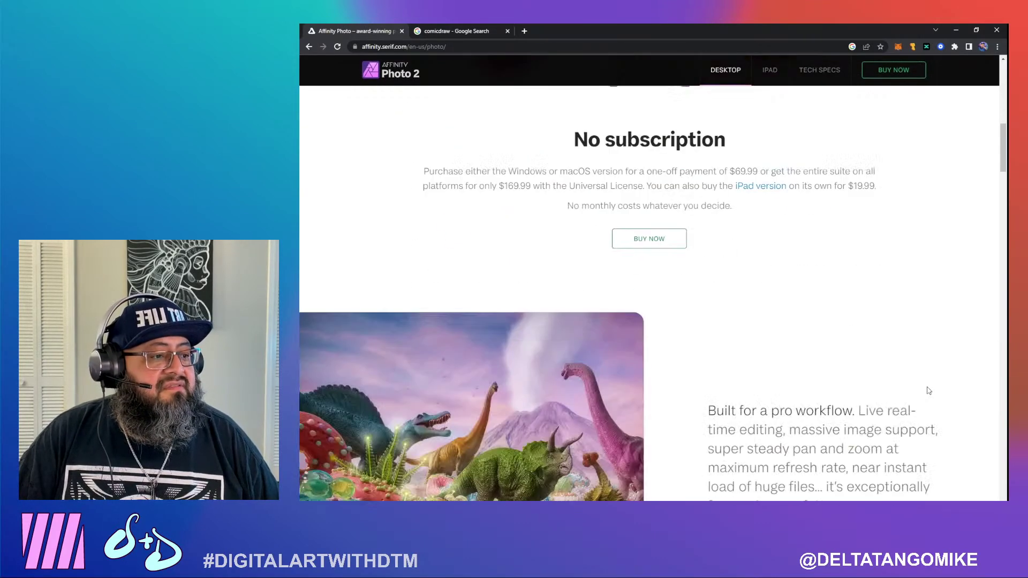
pyautogui.scroll(-3, 927, 388)
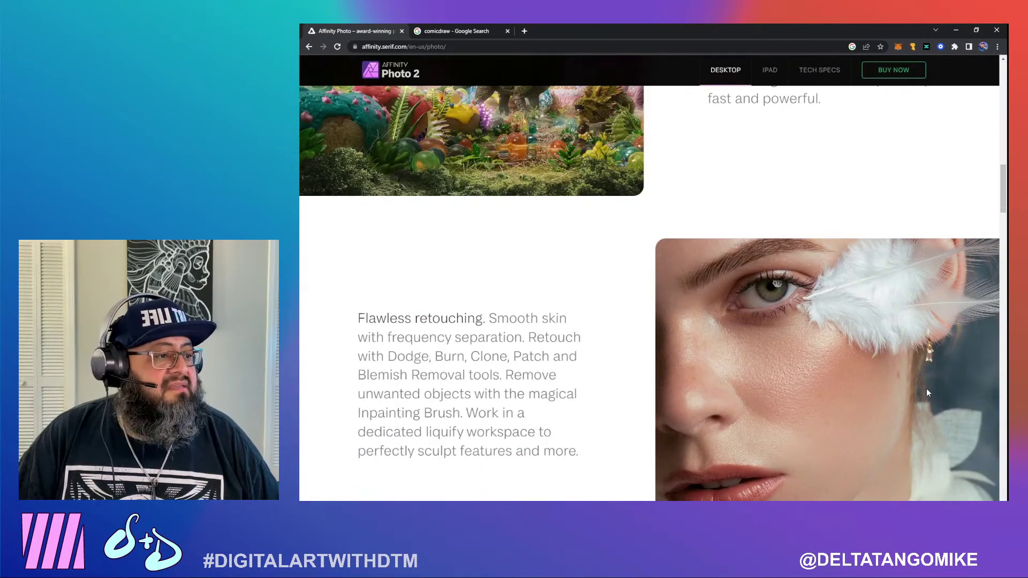
pyautogui.scroll(-4, 926, 388)
pyautogui.scroll(-4, 730, 343)
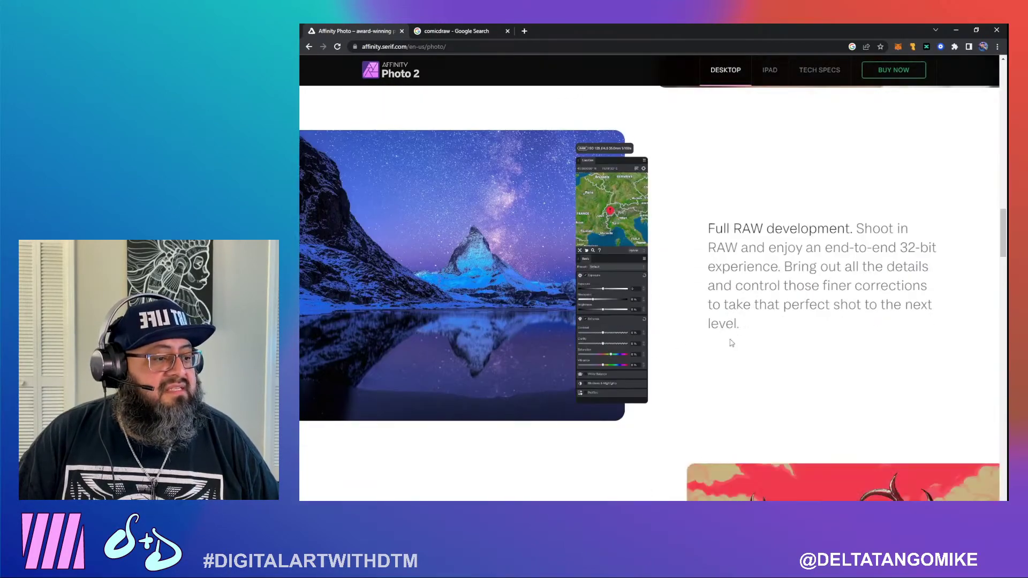
pyautogui.scroll(-3, 642, 358)
pyautogui.scroll(-3, 597, 369)
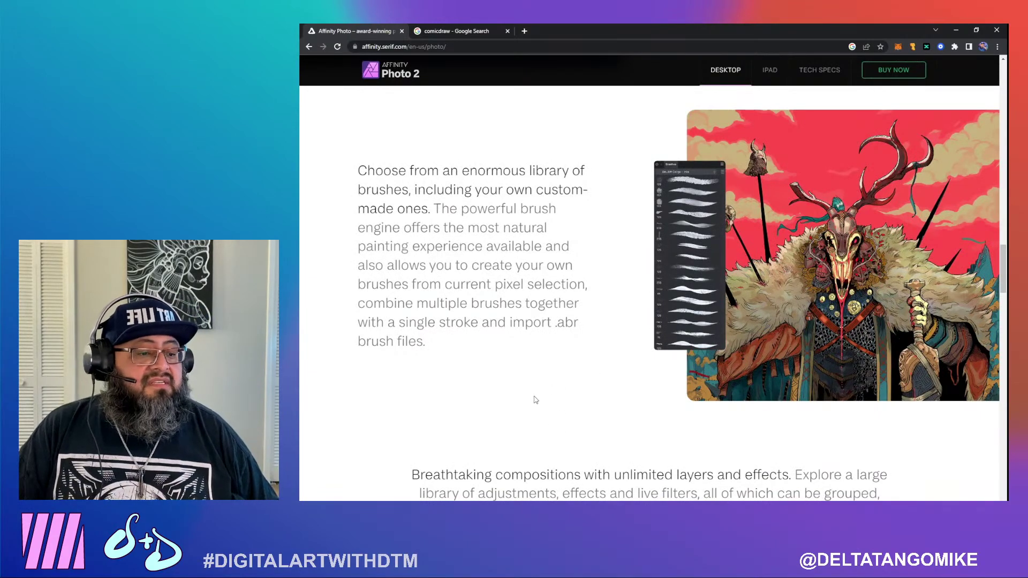
pyautogui.scroll(-5, 538, 398)
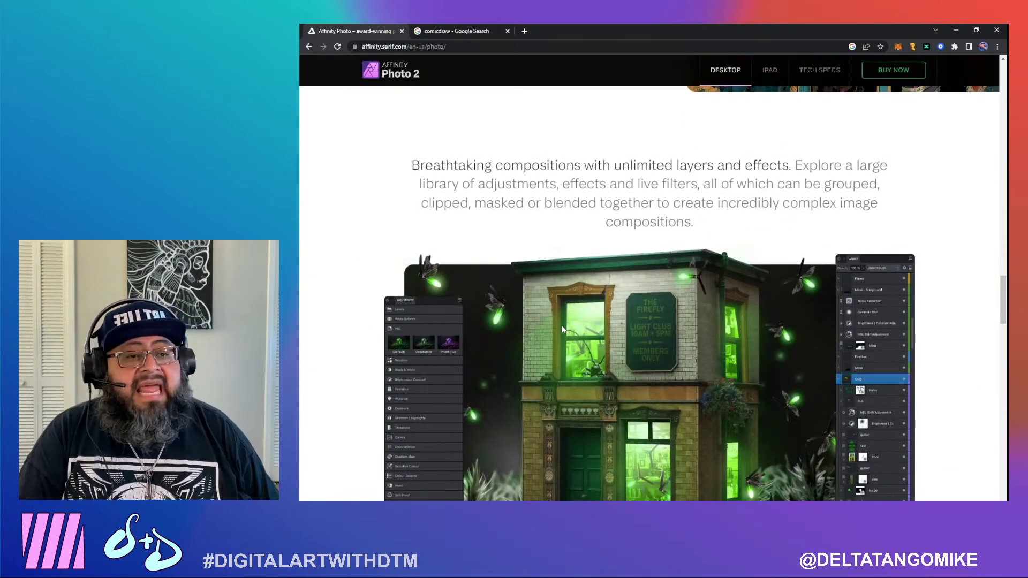
# Check the desktop, iPad and Universal License prices in the Ready to buy section of the Affinity Photo 2 page
pyautogui.scroll(-2, 558, 334)
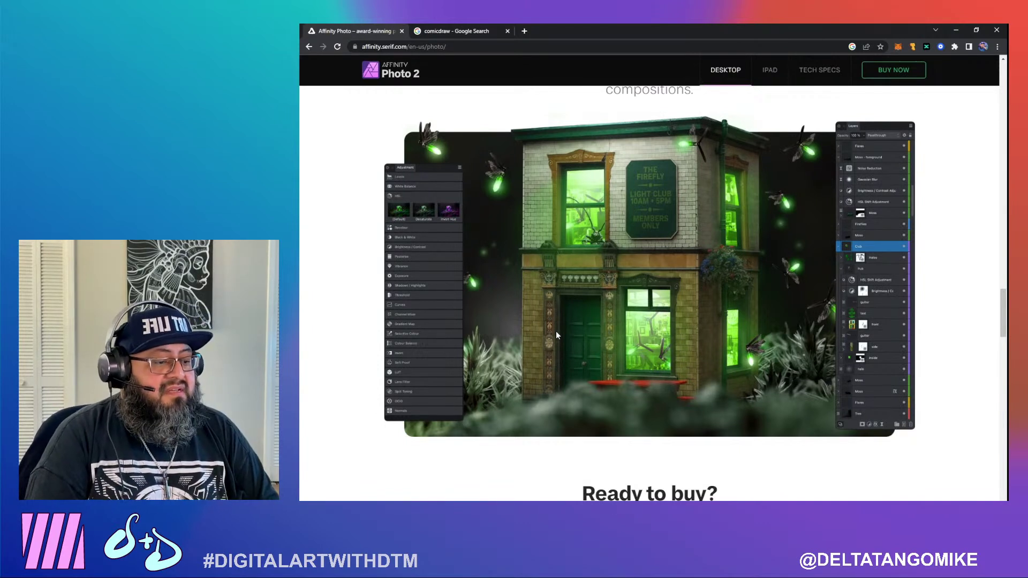
pyautogui.scroll(-3, 560, 438)
pyautogui.moveTo(677, 393); pyautogui.dragTo(706, 394)
pyautogui.moveTo(772, 393); pyautogui.dragTo(809, 396)
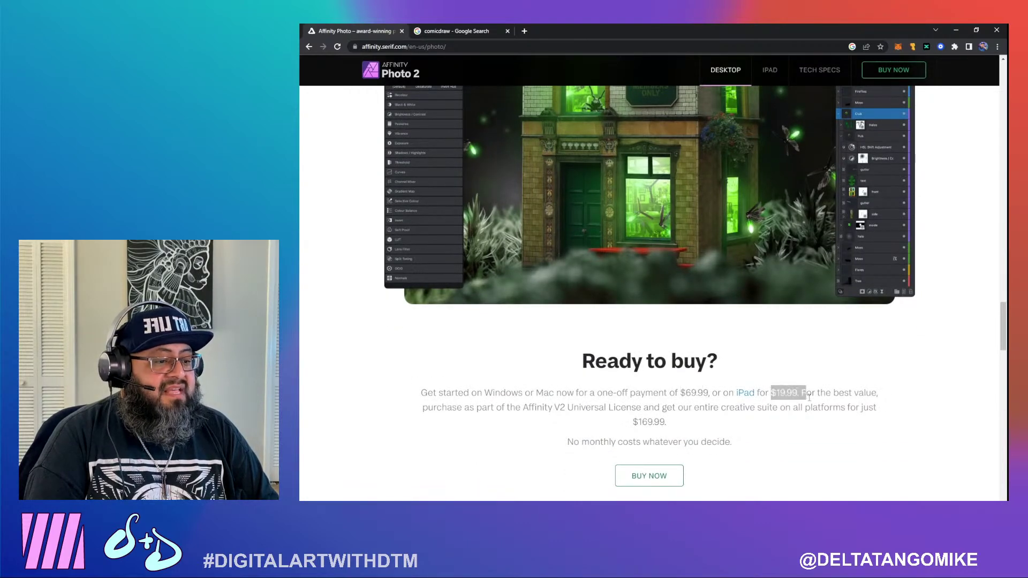
pyautogui.scroll(-3, 839, 450)
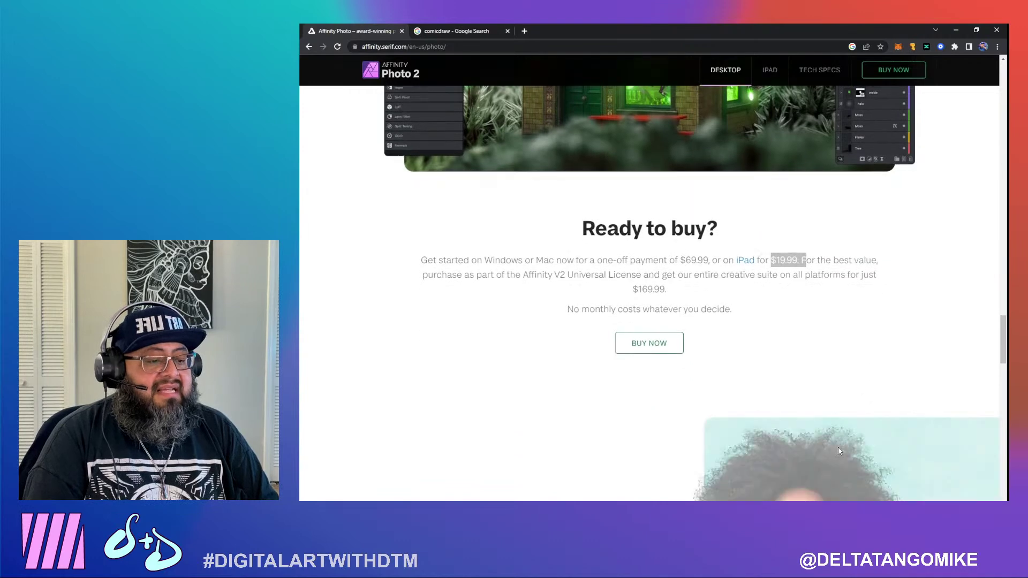
pyautogui.scroll(-3, 580, 433)
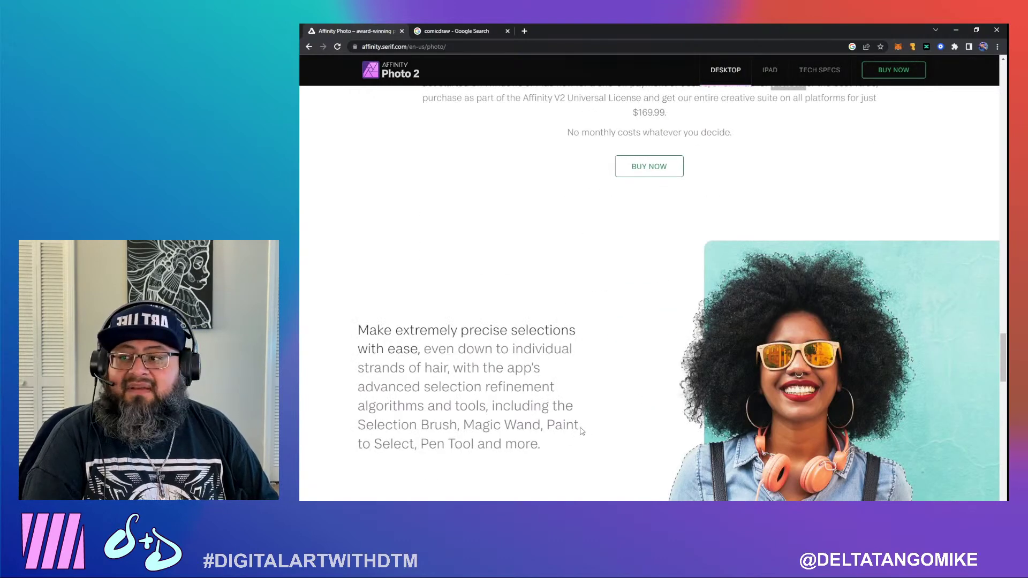
pyautogui.scroll(3, 582, 432)
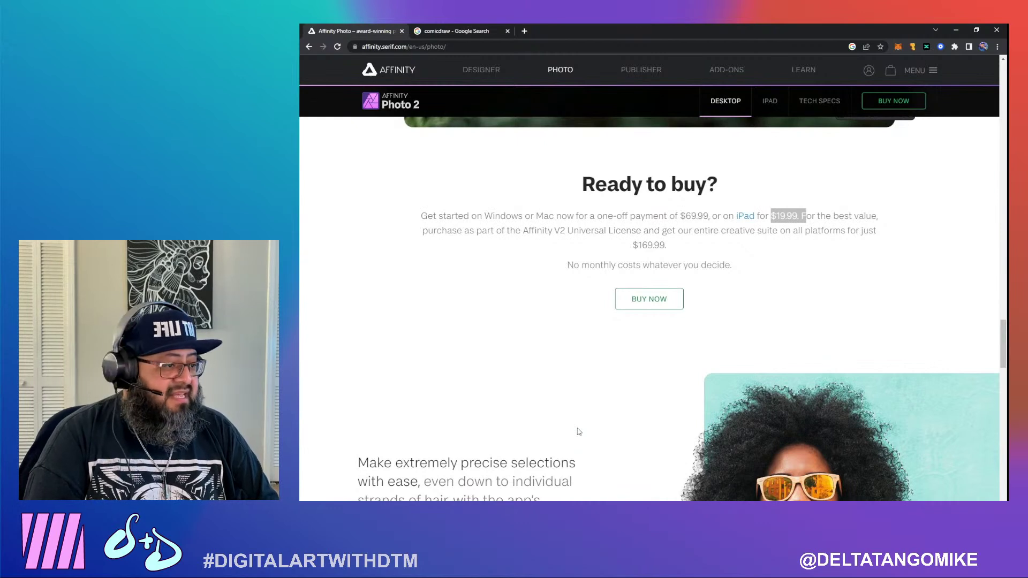
pyautogui.click(829, 241)
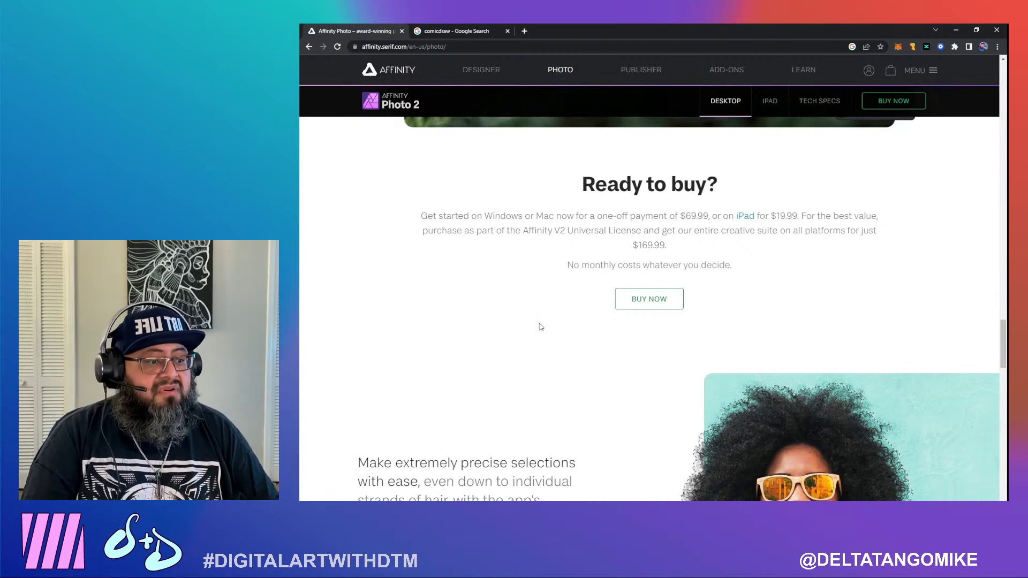
# Look over the rest of the Photo 2 page, return to the Affinity home page and open the Publisher page
pyautogui.scroll(-10, 541, 327)
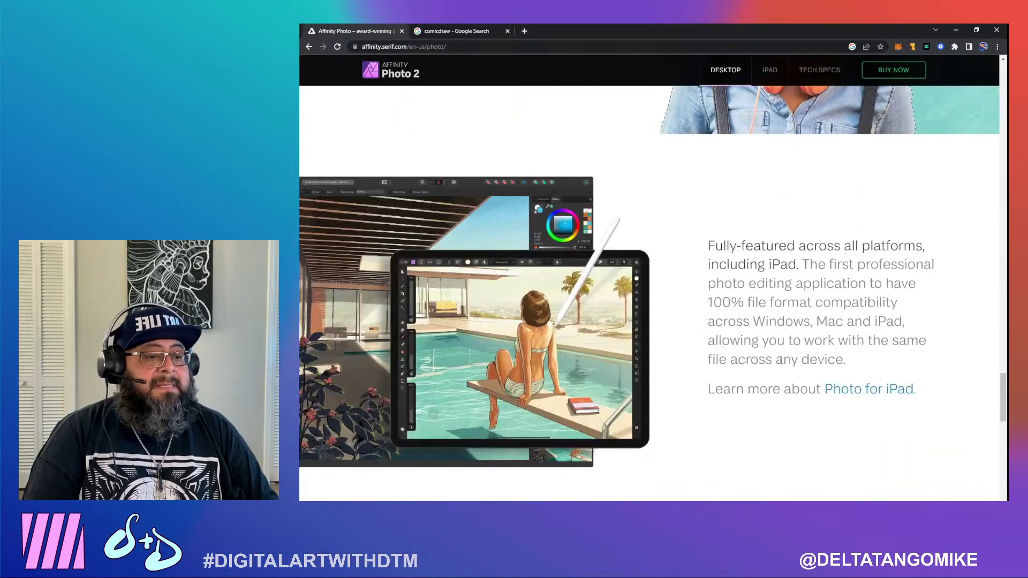
pyautogui.scroll(-7, 770, 358)
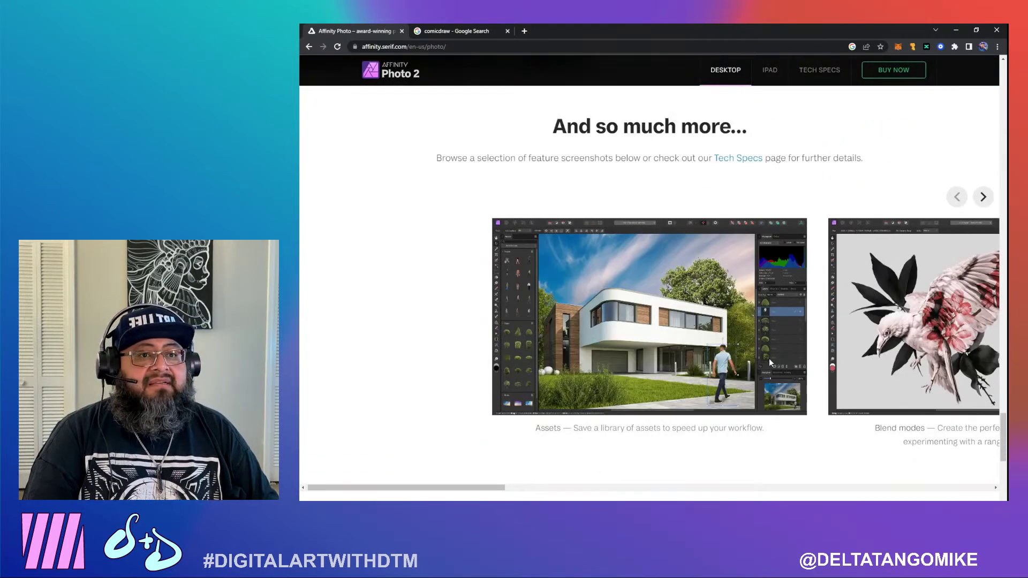
pyautogui.click(311, 47)
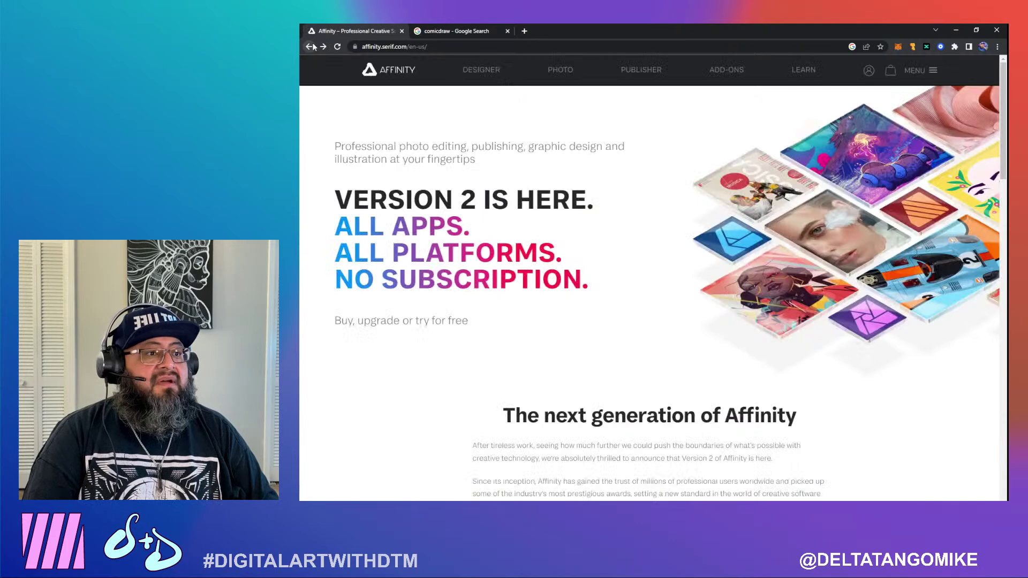
pyautogui.click(640, 74)
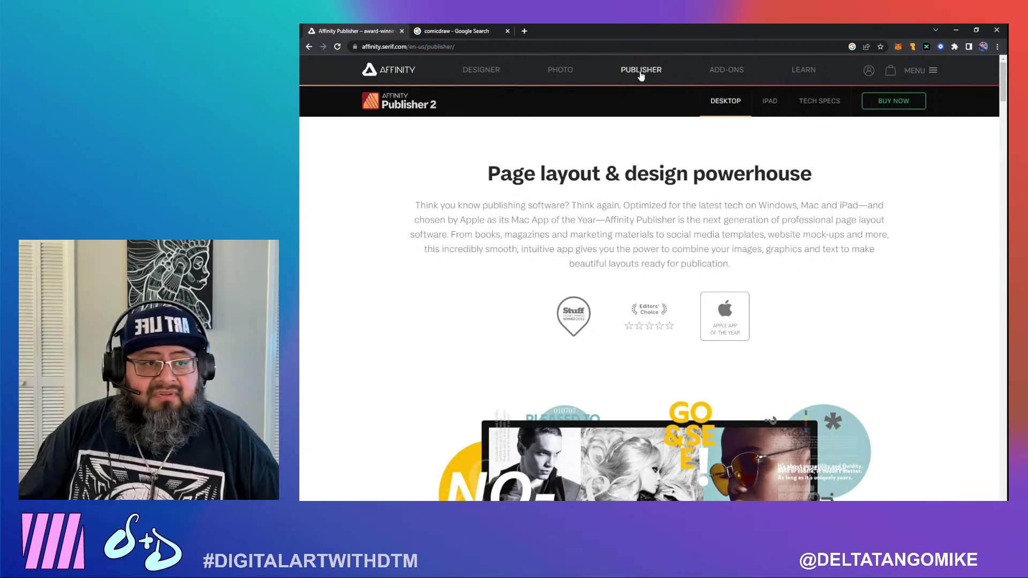
# Open Twitter in a new browser tab and go to the account's own profile page
pyautogui.click(525, 31)
pyautogui.write('tw')
pyautogui.press('Return')
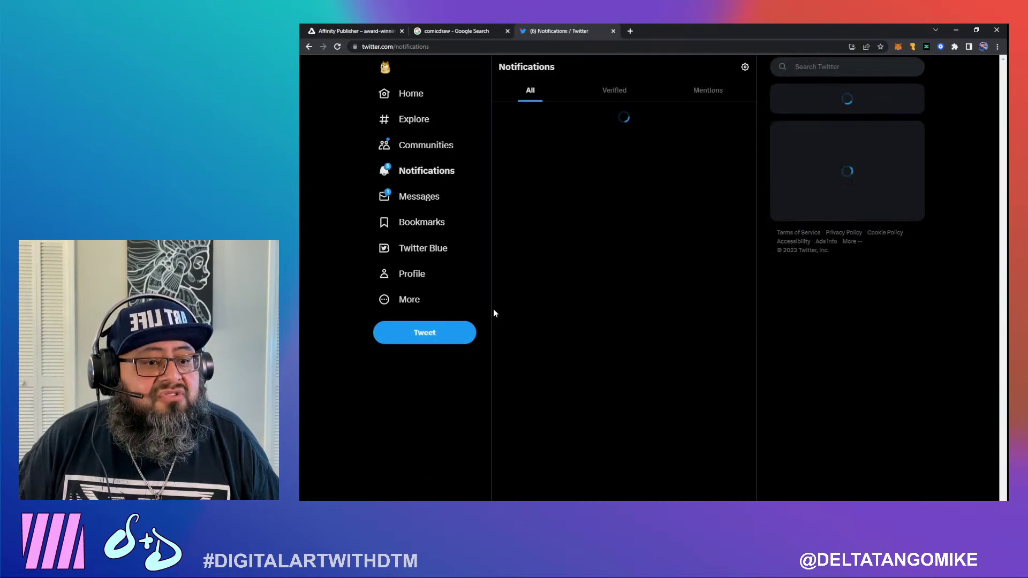
pyautogui.click(404, 270)
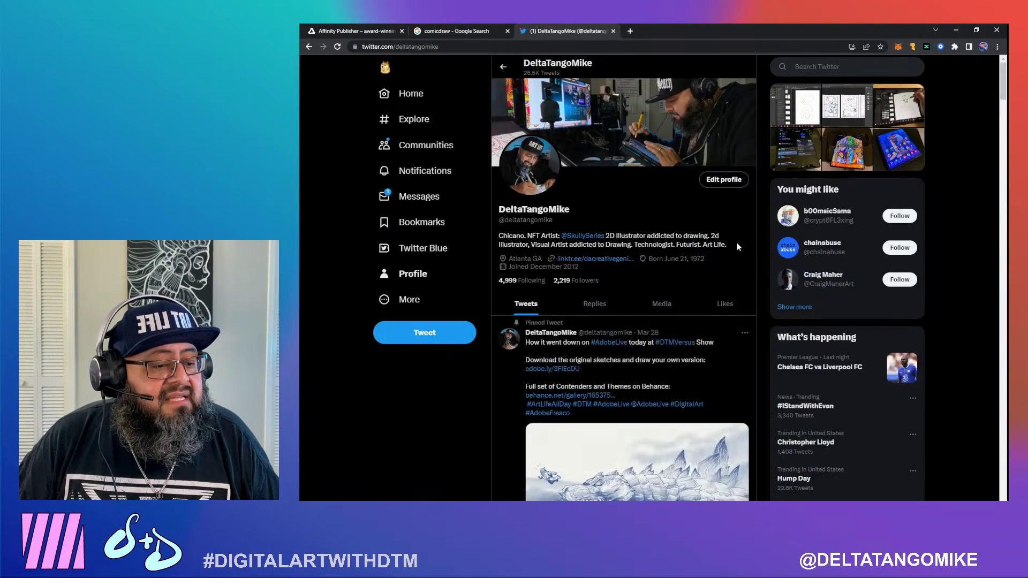
# Find and open the profile's tweet asking whether anyone has created a comic in Photoshop using multiple artboards
pyautogui.scroll(-10, 736, 247)
pyautogui.scroll(-5, 738, 247)
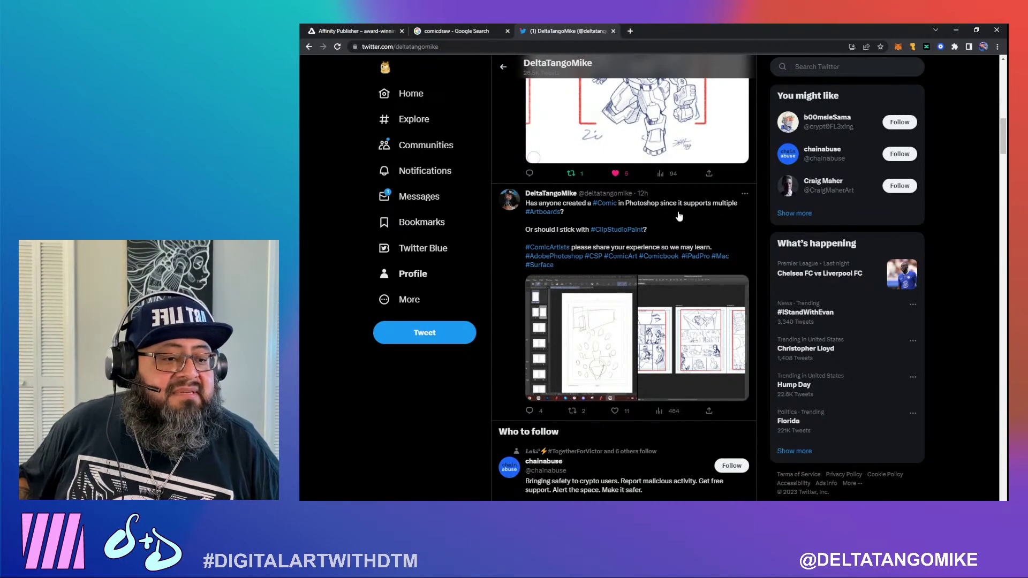
pyautogui.click(510, 291)
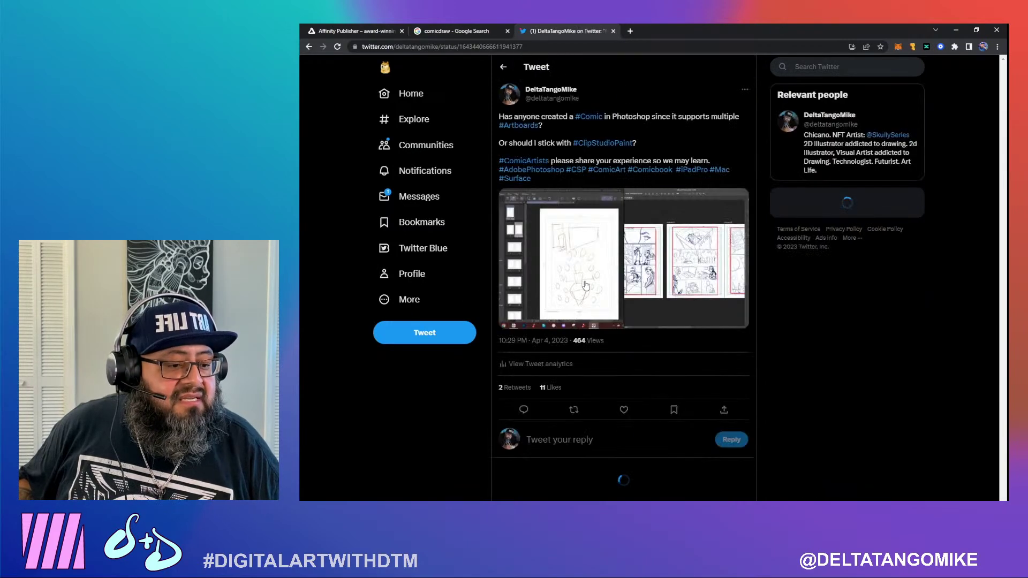
pyautogui.scroll(-5, 585, 286)
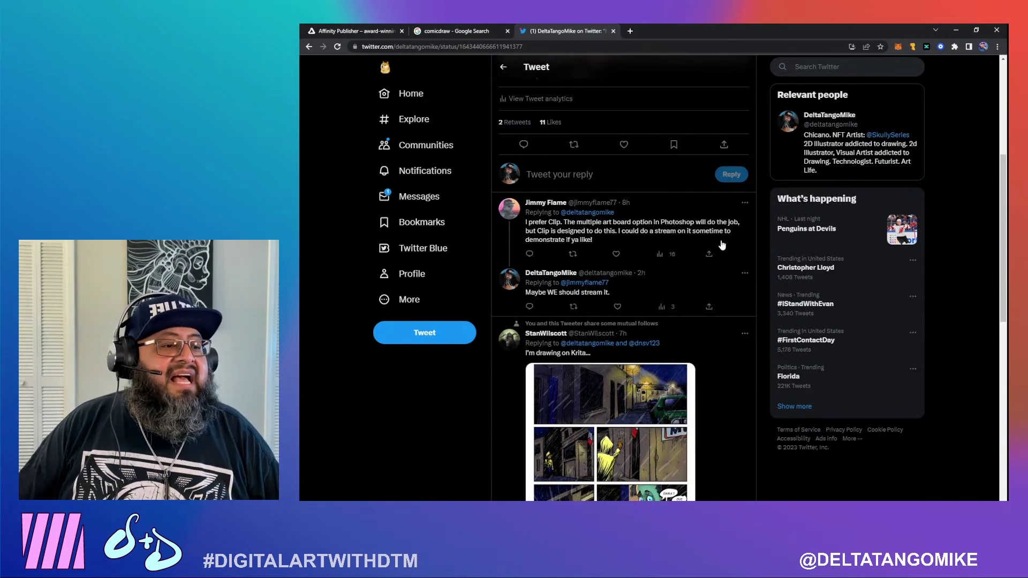
pyautogui.click(614, 255)
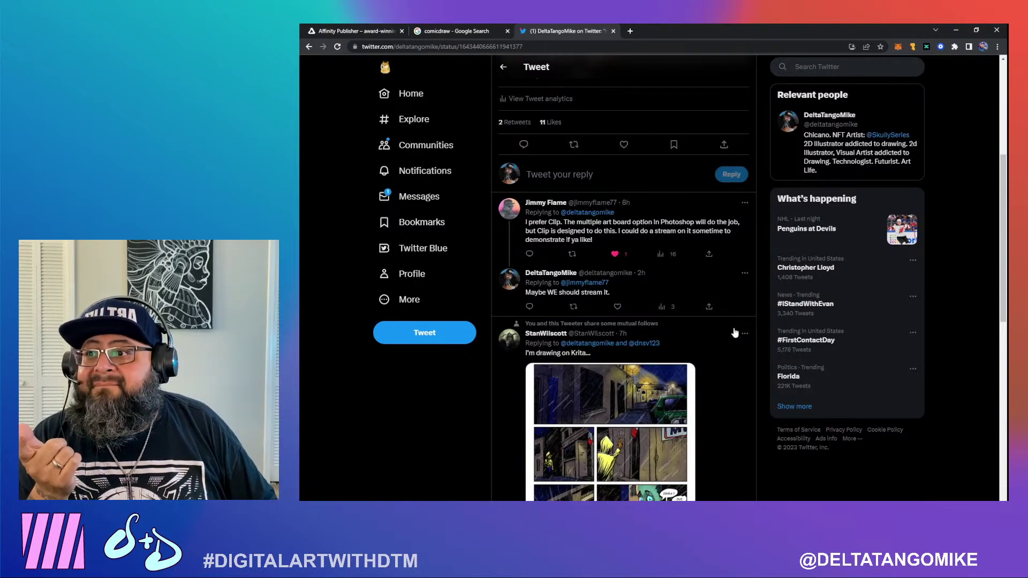
pyautogui.scroll(-2, 737, 333)
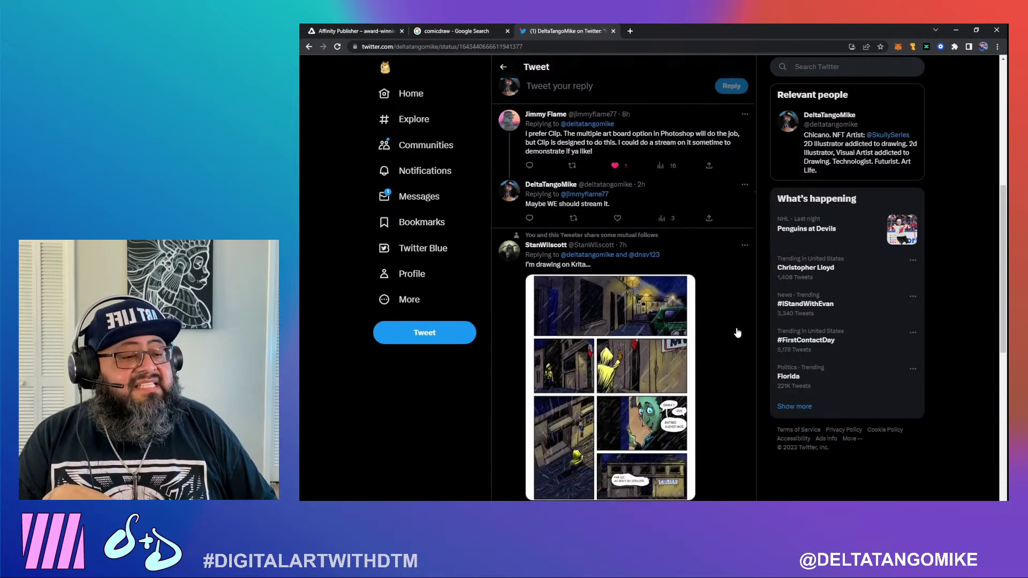
pyautogui.scroll(-2, 739, 333)
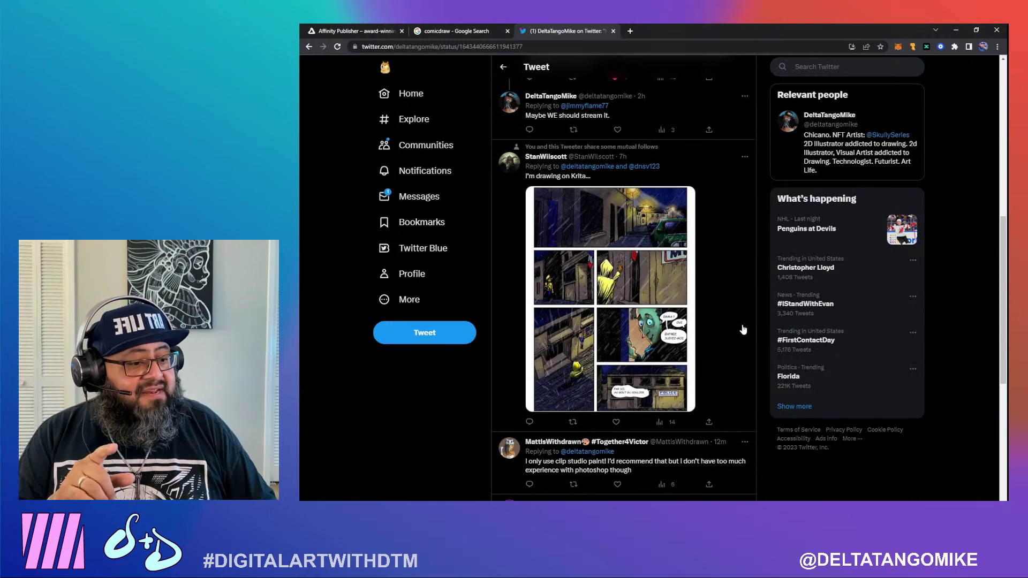
pyautogui.scroll(-2, 743, 330)
pyautogui.click(616, 396)
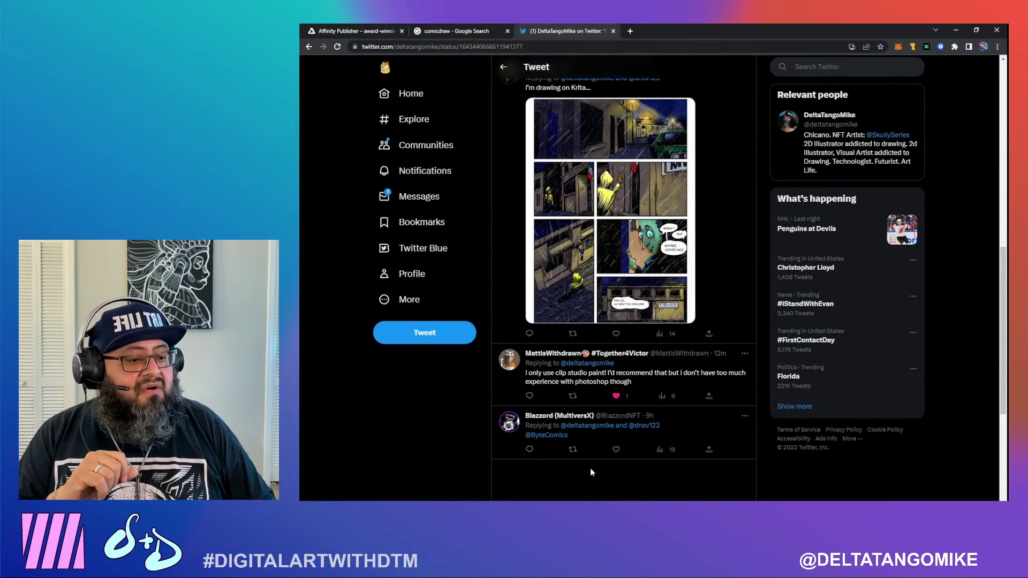
pyautogui.click(616, 451)
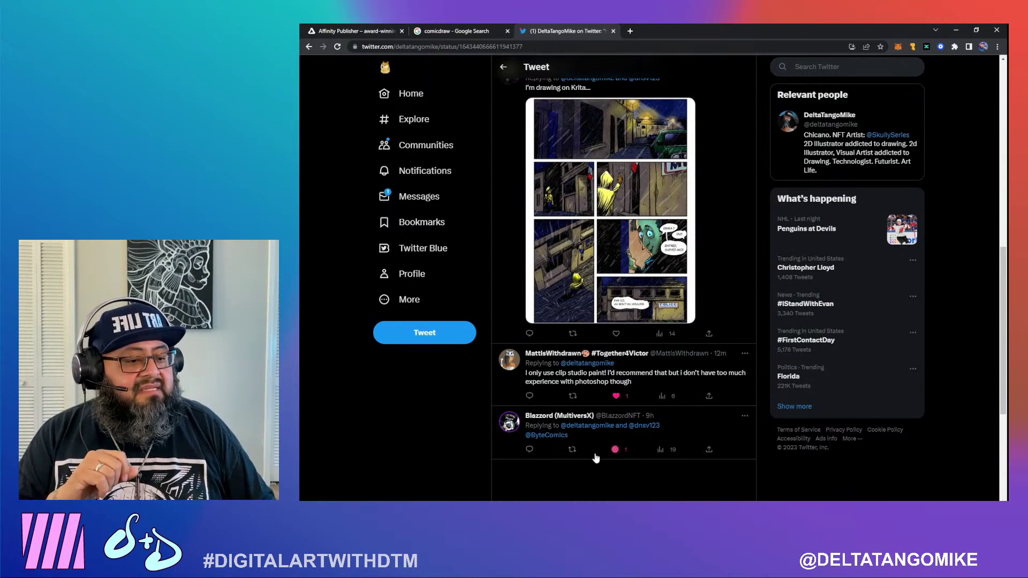
pyautogui.rightClick(546, 437)
pyautogui.click(557, 445)
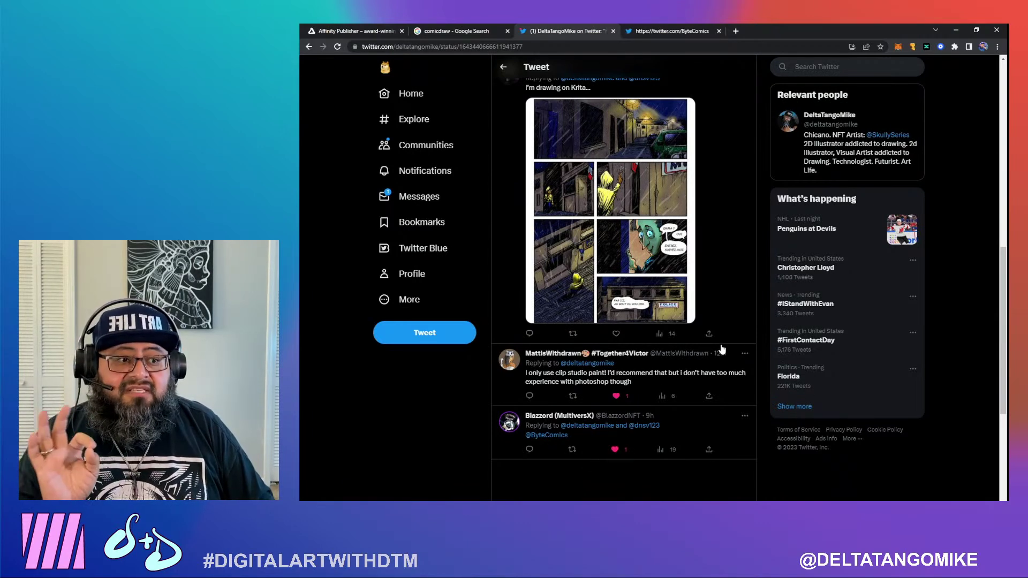
pyautogui.scroll(2, 704, 386)
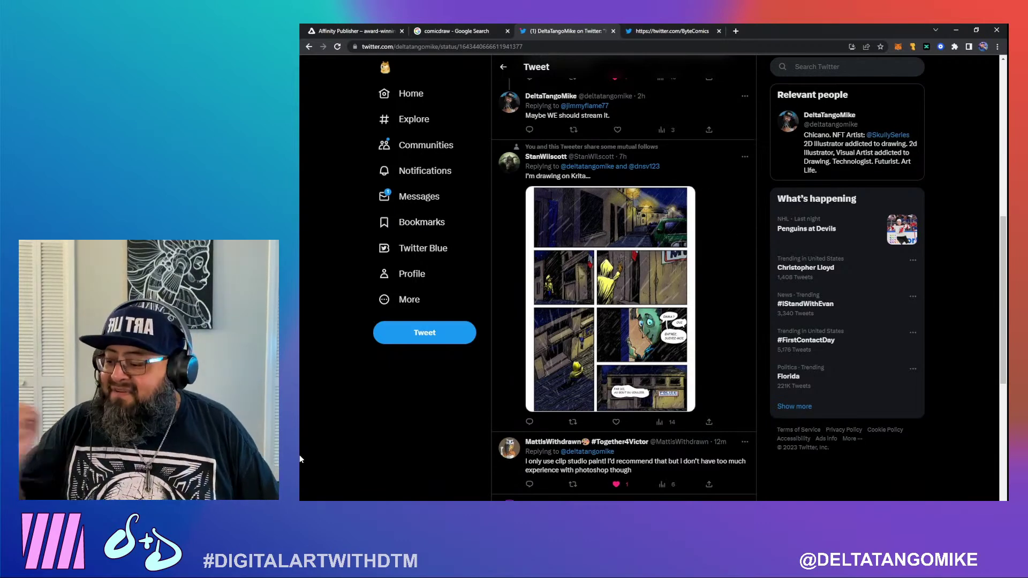
pyautogui.moveTo(741, 498)
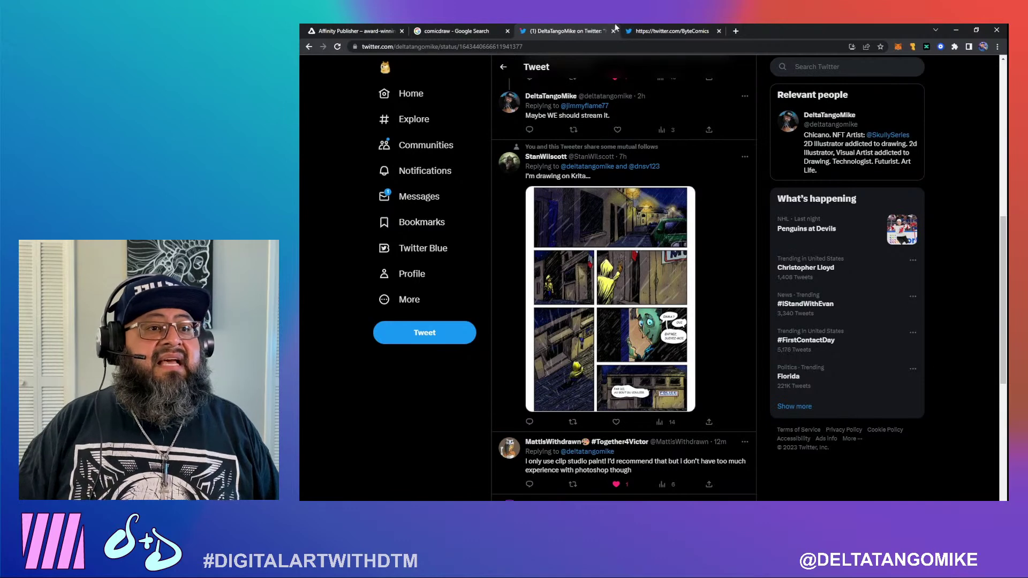
# Go back to the Affinity Publisher page and examine its section on packaging documents and collating multiple files
pyautogui.click(362, 31)
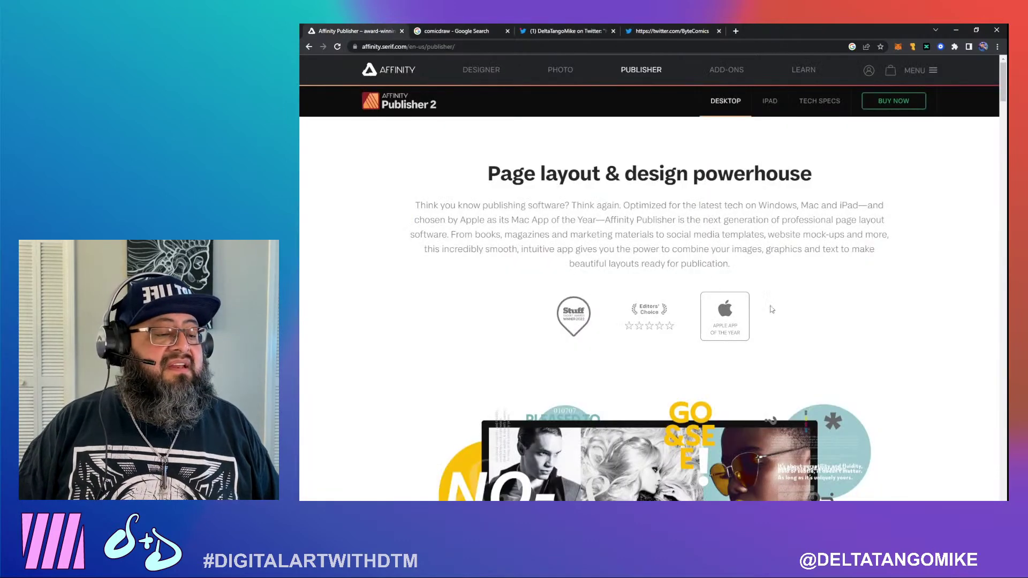
pyautogui.scroll(-10, 655, 284)
pyautogui.scroll(-12, 655, 283)
pyautogui.scroll(-9, 654, 280)
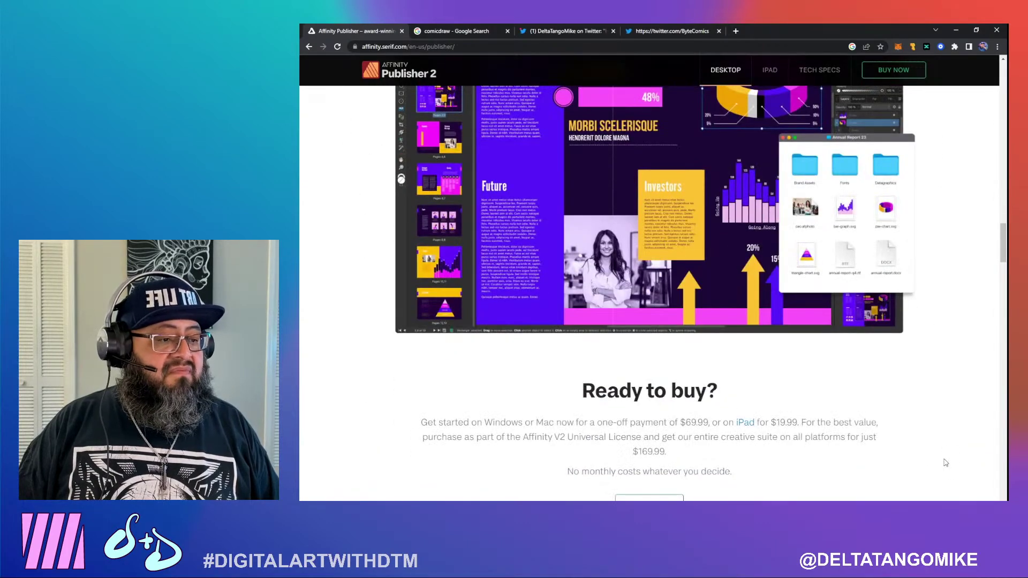
pyautogui.scroll(3, 947, 462)
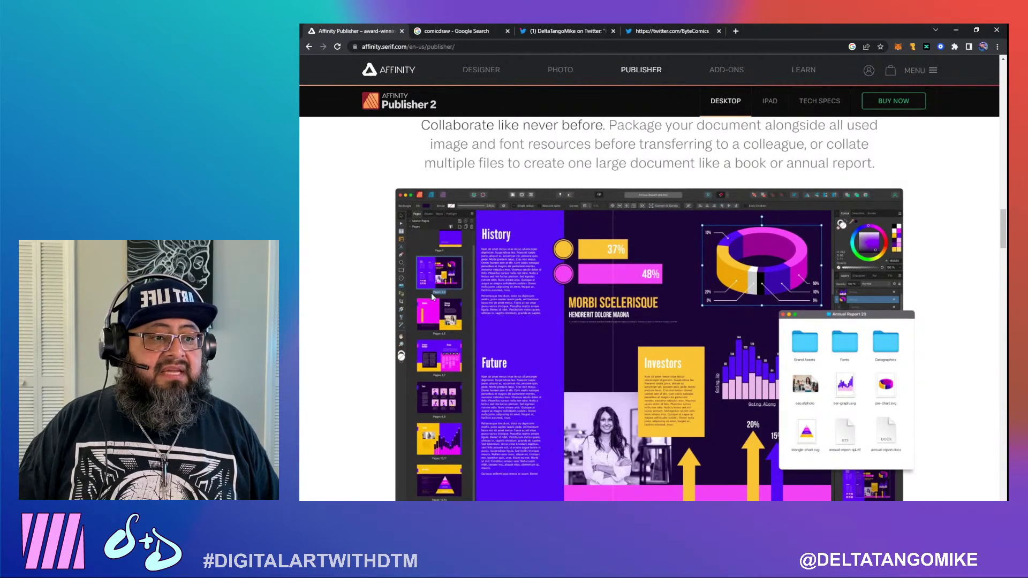
pyautogui.scroll(1, 429, 419)
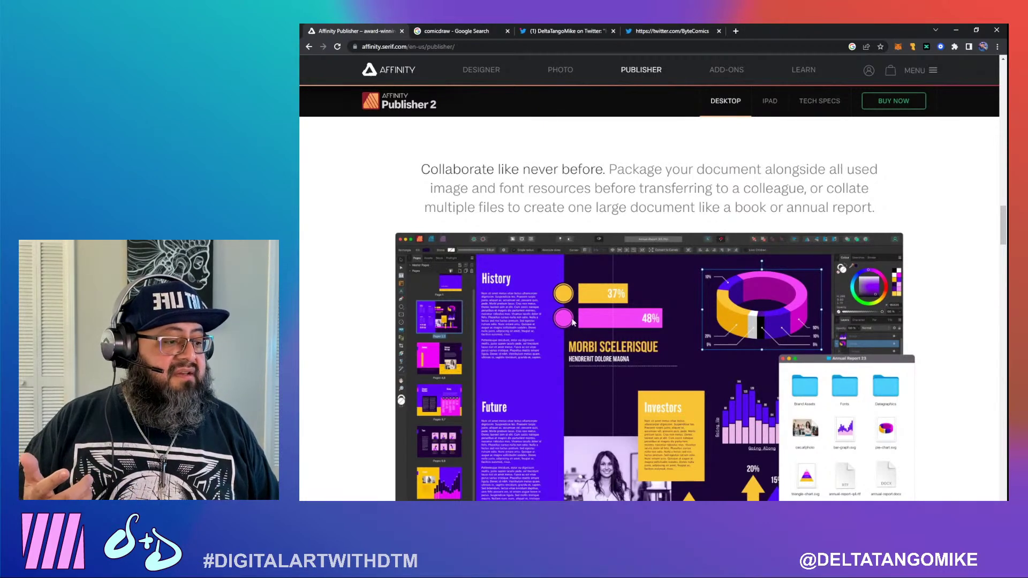
pyautogui.scroll(-2, 435, 371)
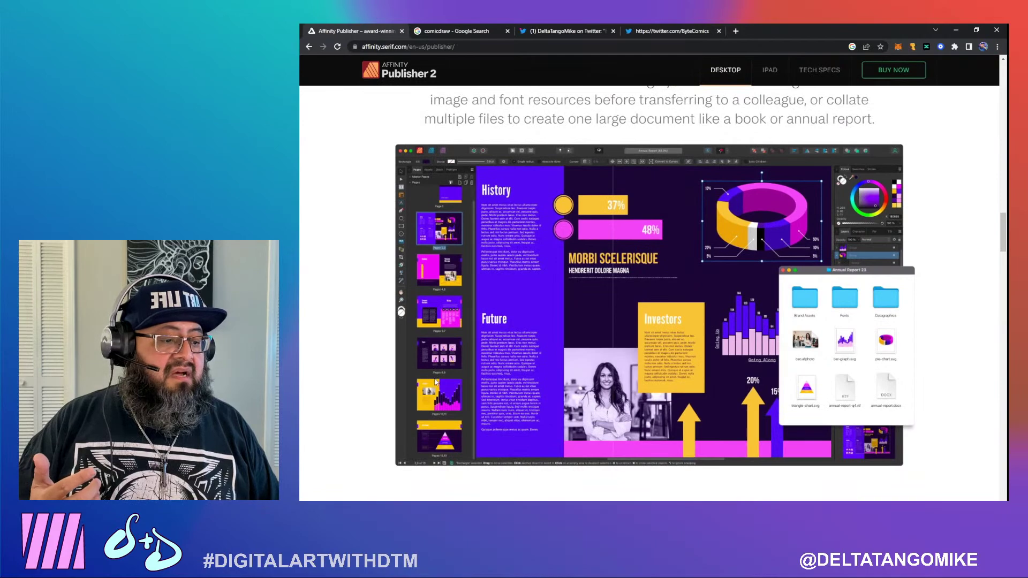
pyautogui.scroll(-6, 435, 373)
pyautogui.scroll(-2, 437, 379)
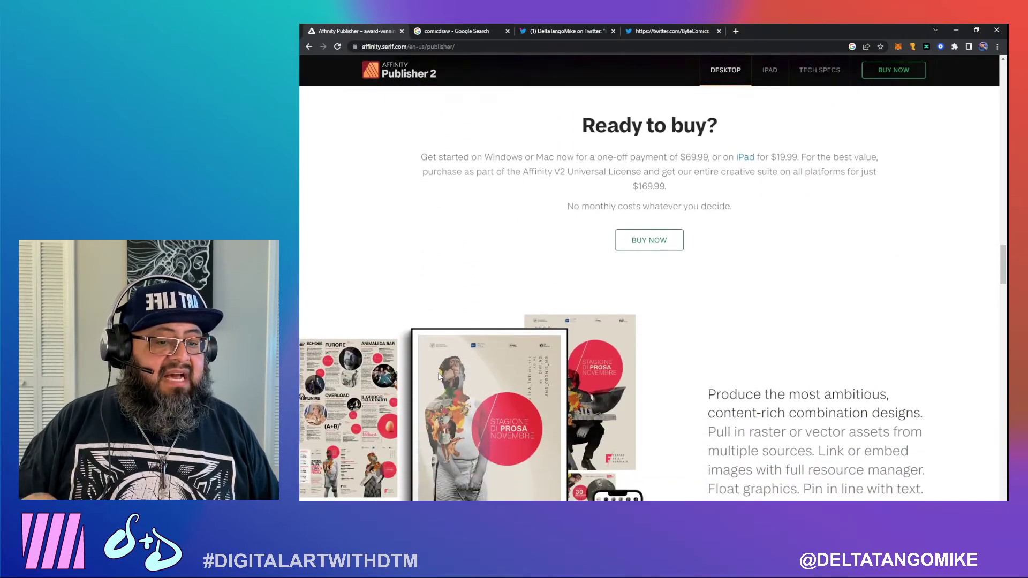
# Read the Publisher 2 sections on placing assets, file compatibility, merging data sources and professional print output
pyautogui.scroll(-2, 450, 372)
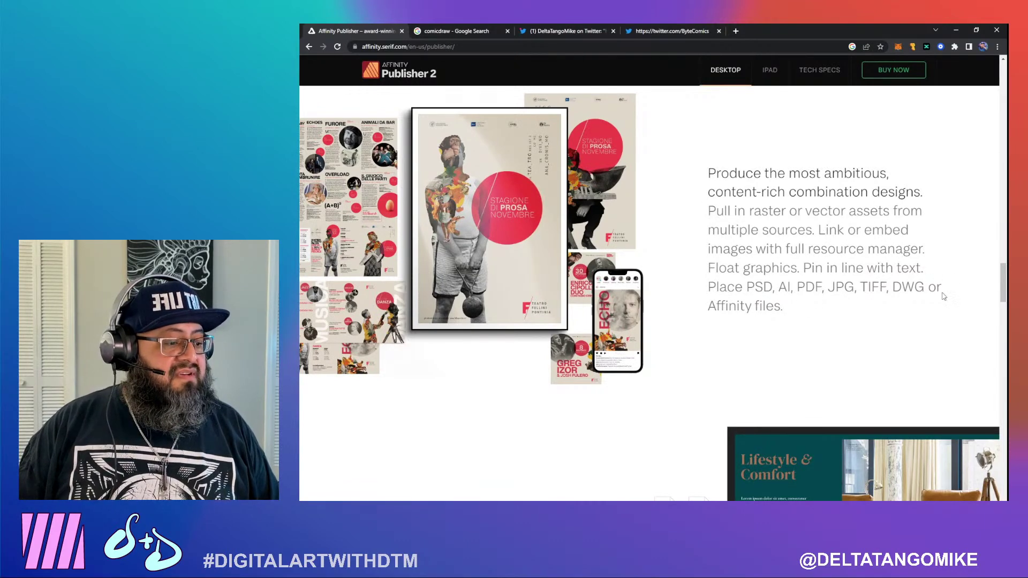
pyautogui.scroll(-3, 680, 357)
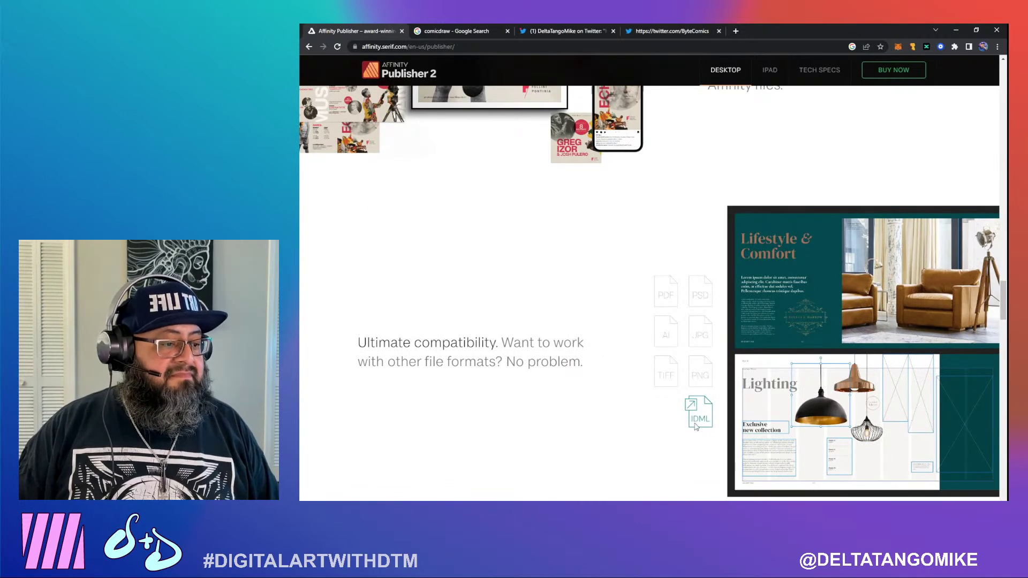
pyautogui.scroll(-2, 628, 392)
pyautogui.scroll(-3, 628, 391)
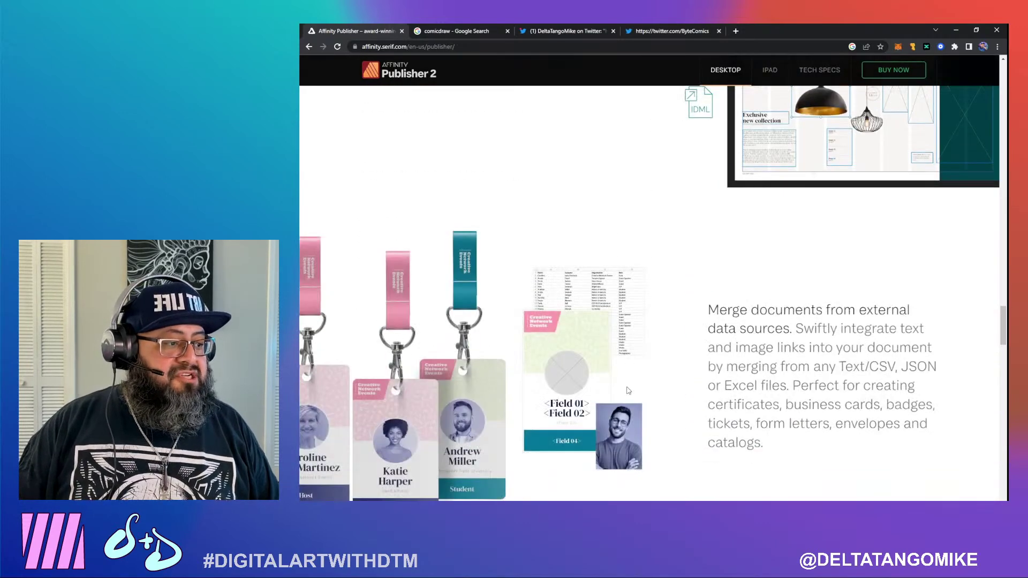
pyautogui.scroll(-5, 647, 385)
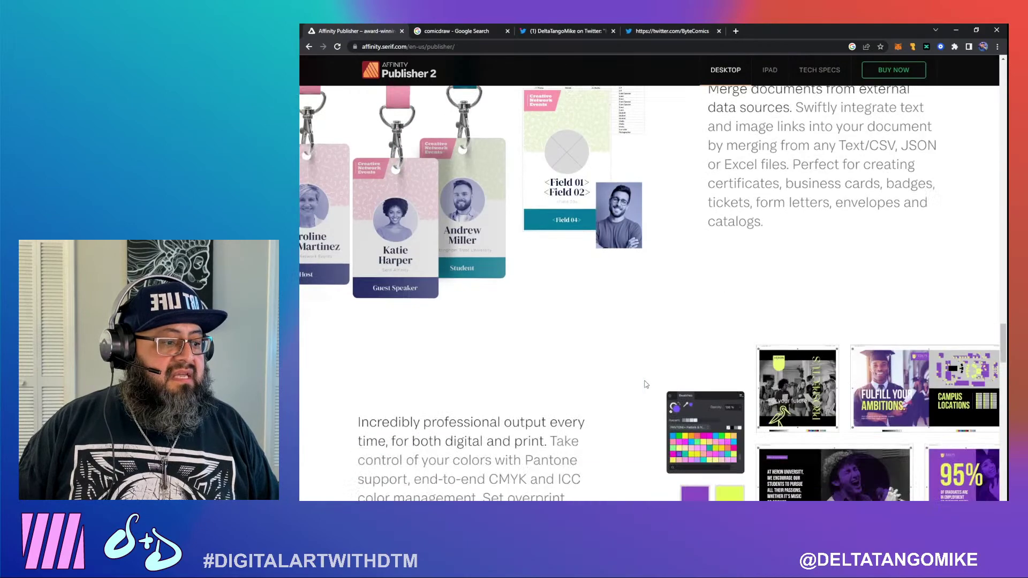
pyautogui.scroll(3, 646, 385)
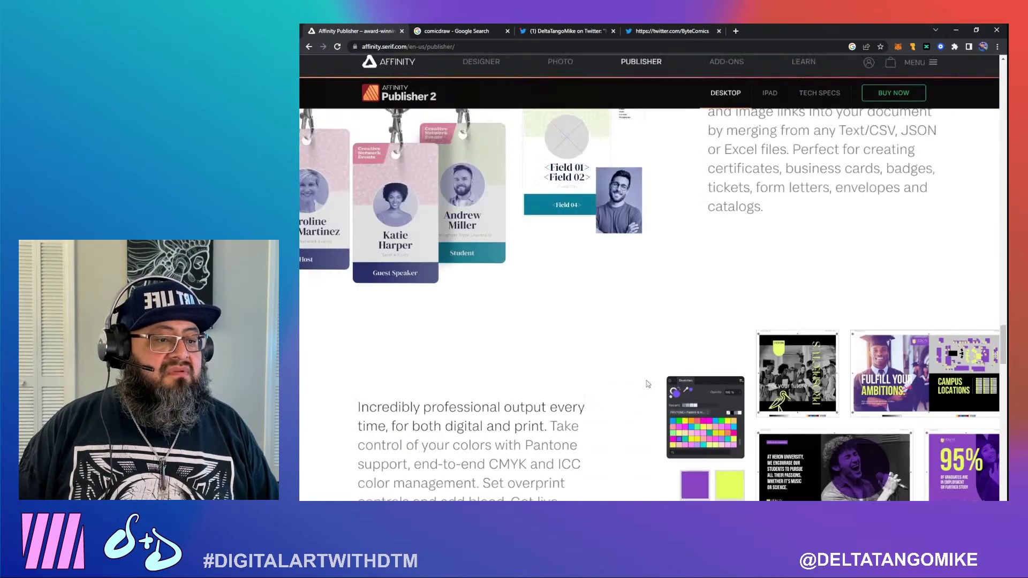
pyautogui.scroll(-4, 537, 429)
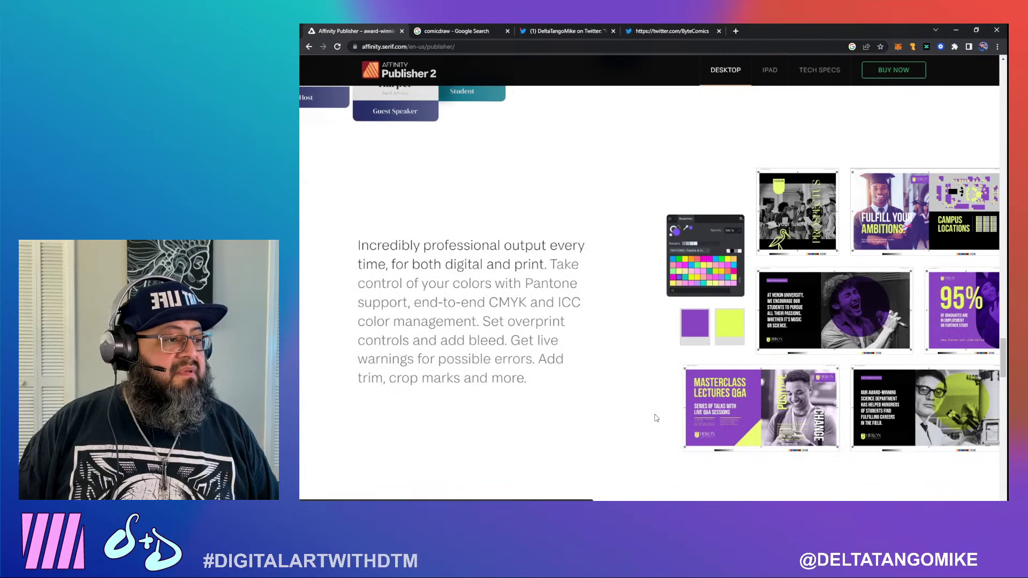
pyautogui.scroll(-4, 659, 418)
pyautogui.scroll(2, 680, 395)
pyautogui.scroll(-1, 749, 332)
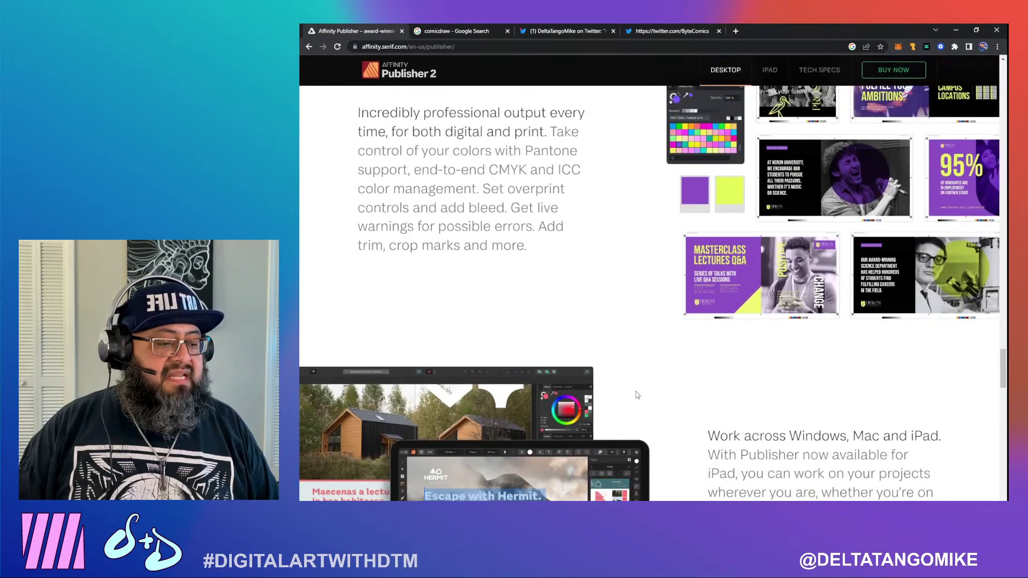
# Review Publisher 2's cross-platform and suite workflow sections, and the purchase options including the V2 Universal License
pyautogui.scroll(-2, 636, 393)
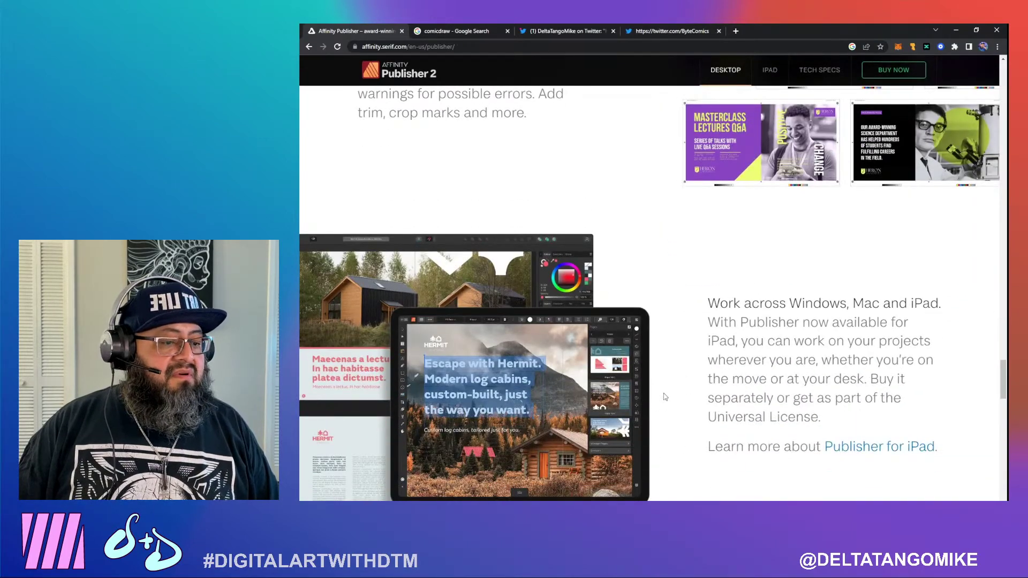
pyautogui.scroll(-3, 672, 391)
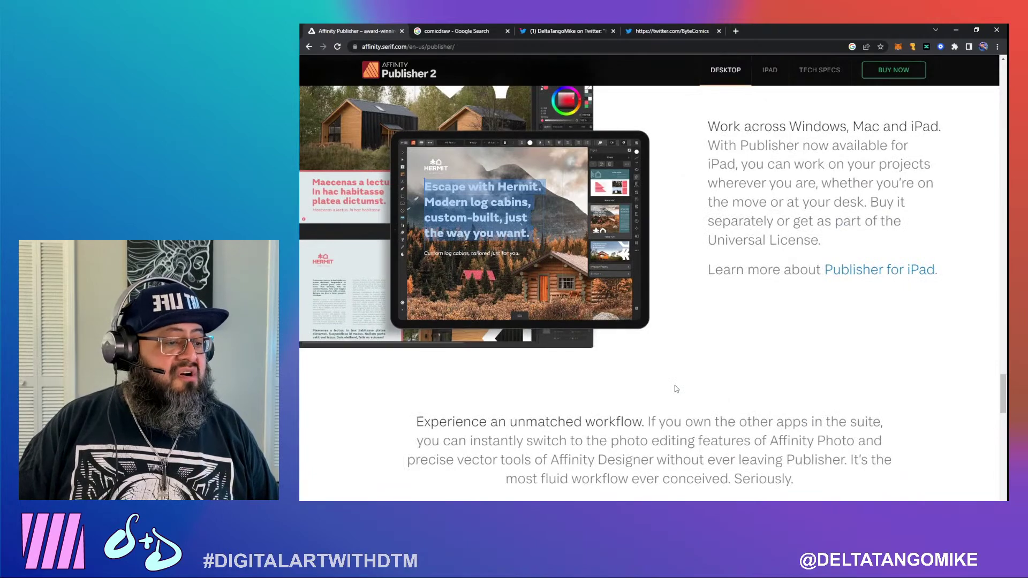
pyautogui.scroll(-8, 675, 389)
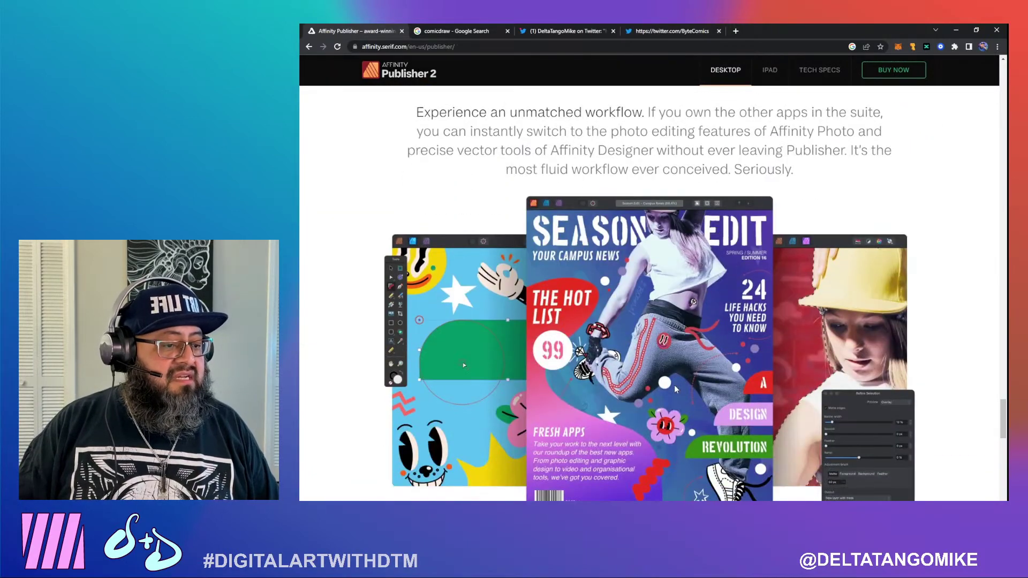
pyautogui.scroll(-6, 676, 391)
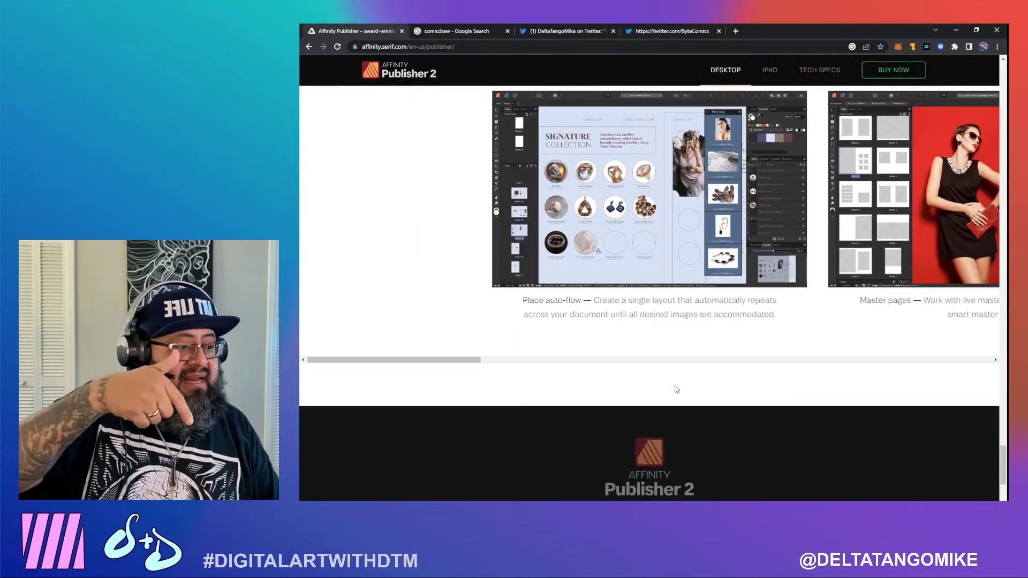
pyautogui.scroll(-8, 669, 403)
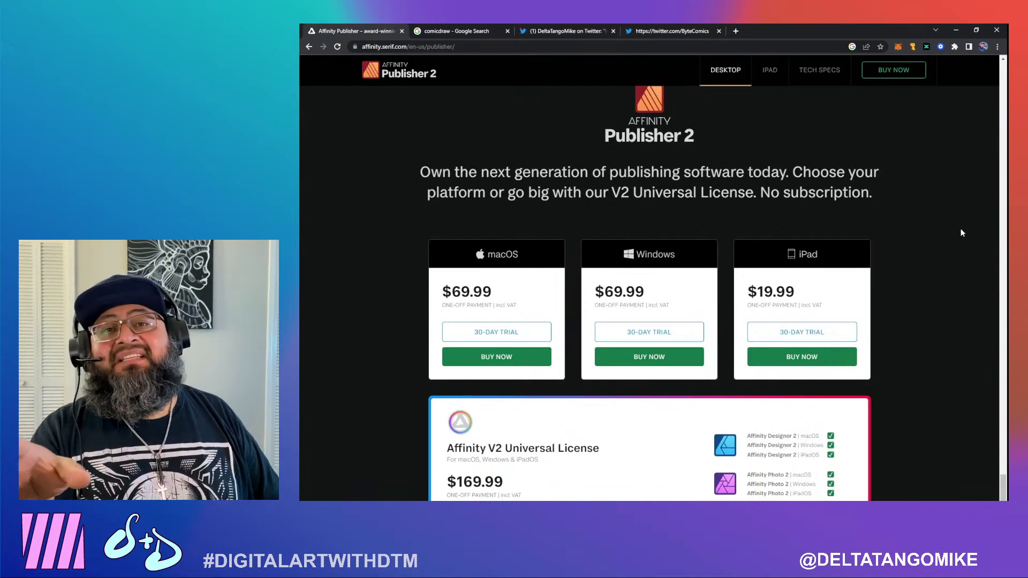
pyautogui.scroll(-3, 960, 228)
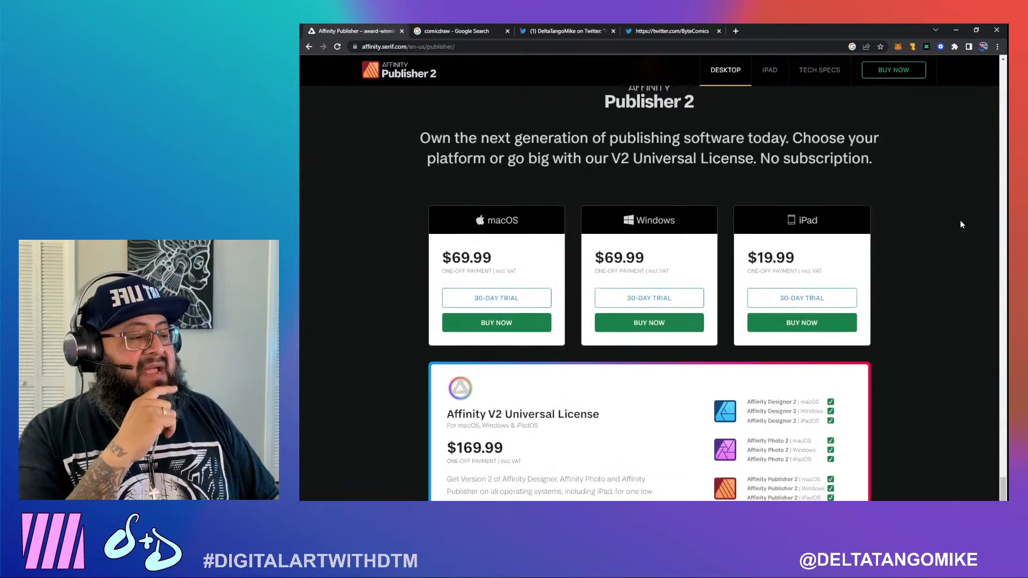
pyautogui.scroll(-1, 959, 221)
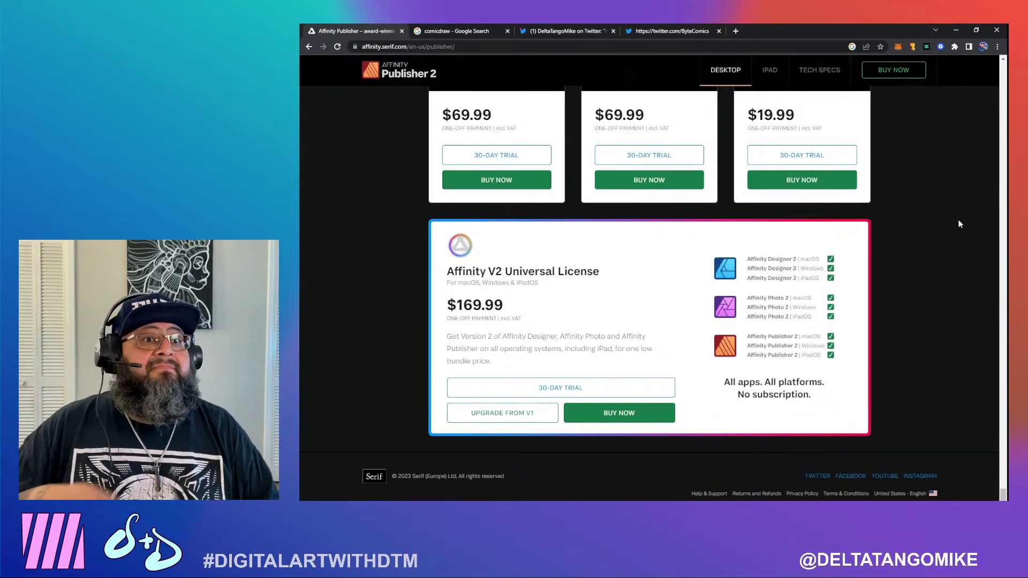
# Return to the tweet's replies, then like and retweet the reply showing a comic page drawn in Krita
pyautogui.click(647, 31)
pyautogui.click(569, 32)
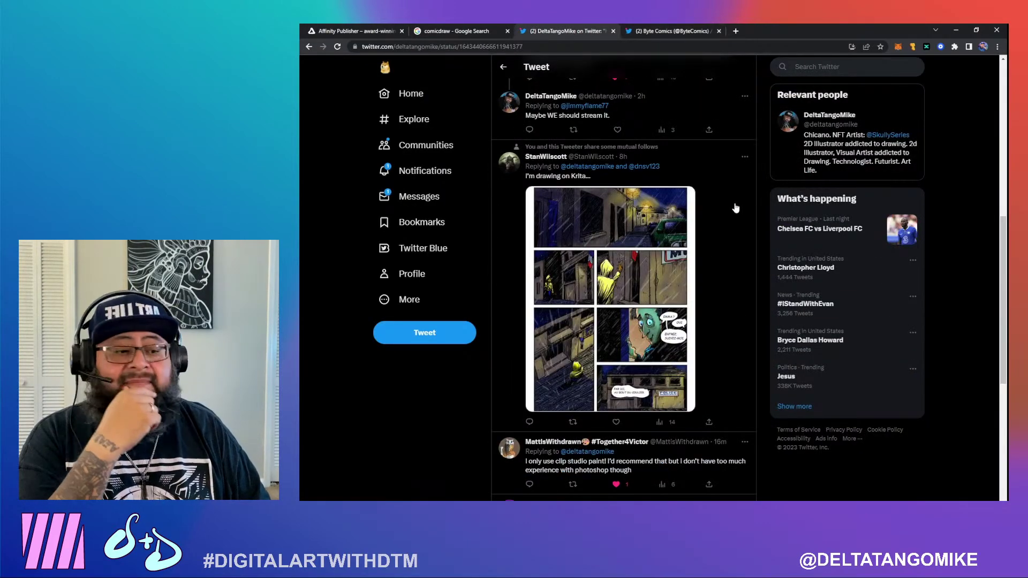
pyautogui.click(616, 422)
pyautogui.click(572, 422)
pyautogui.click(569, 426)
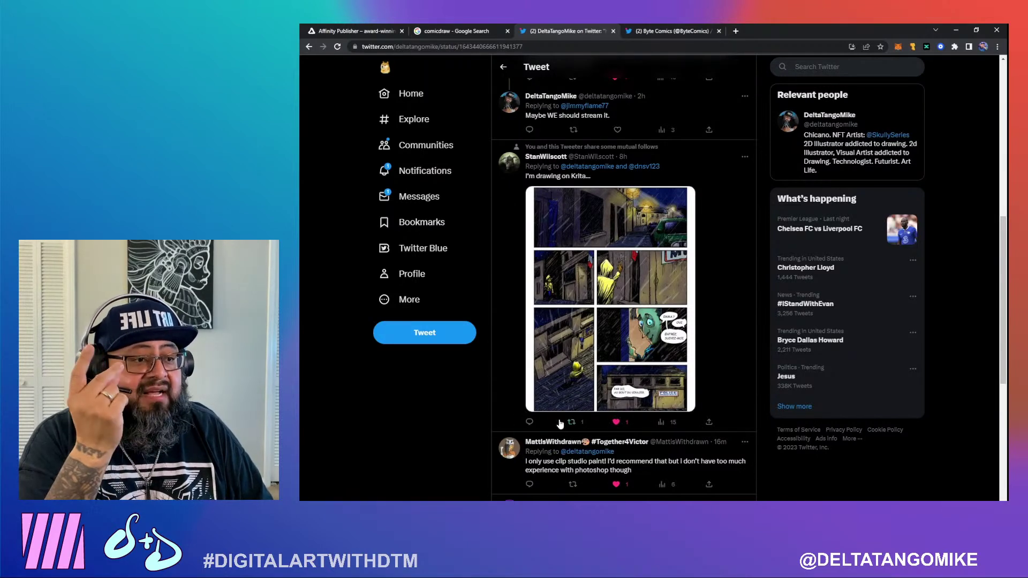
# Search the web for "krita" in a new tab and open the official Krita website
pyautogui.click(735, 31)
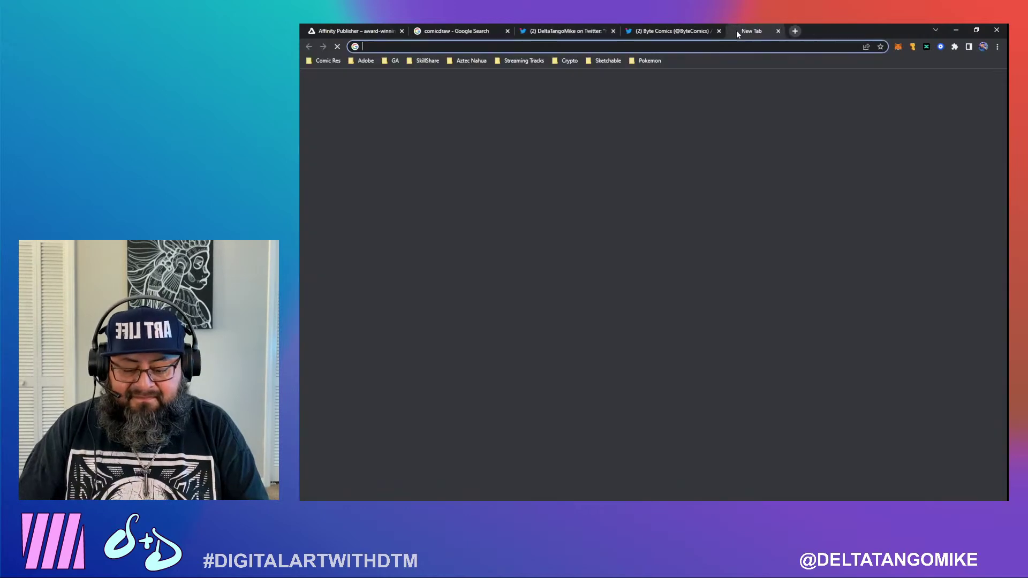
pyautogui.write('krita')
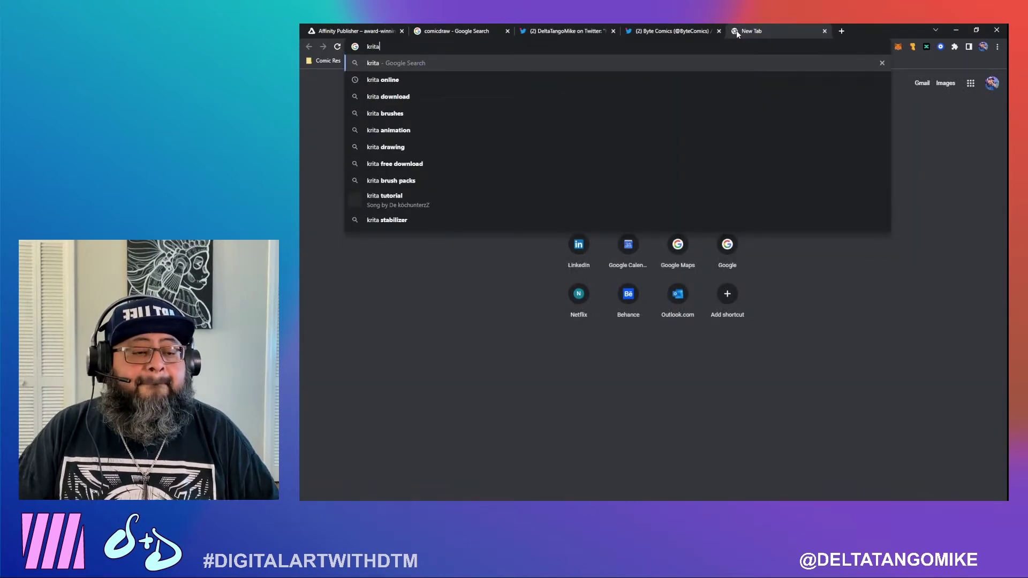
pyautogui.press('Return')
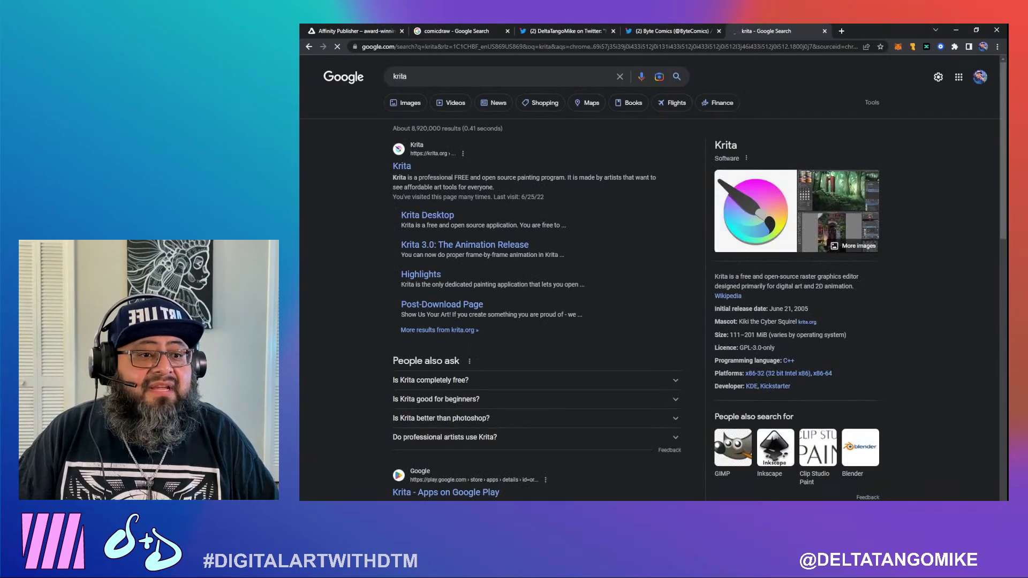
pyautogui.click(402, 166)
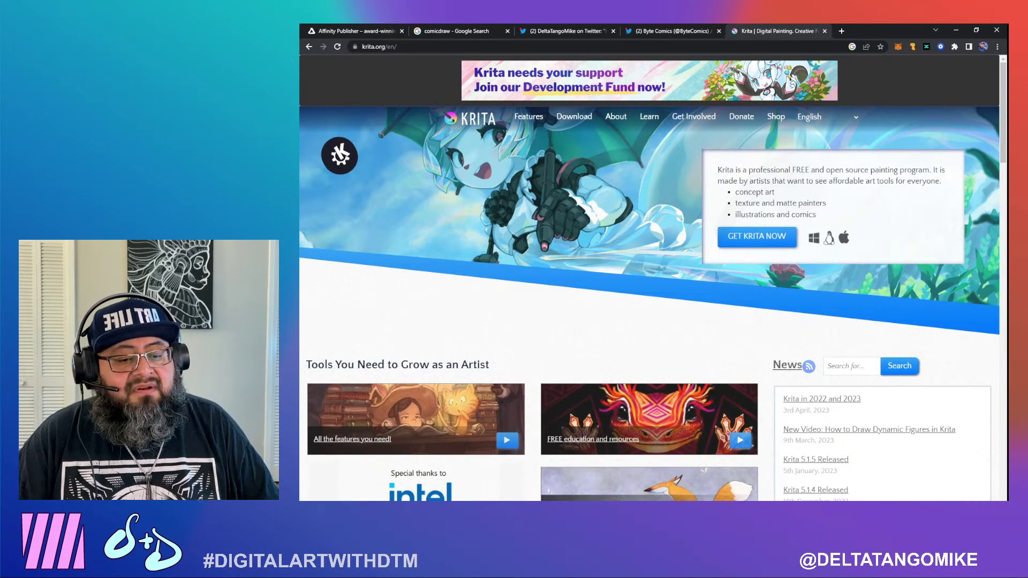
# Find Krita among the installed Windows applications and launch it
pyautogui.press('super')
pyautogui.scroll(-10, 377, 416)
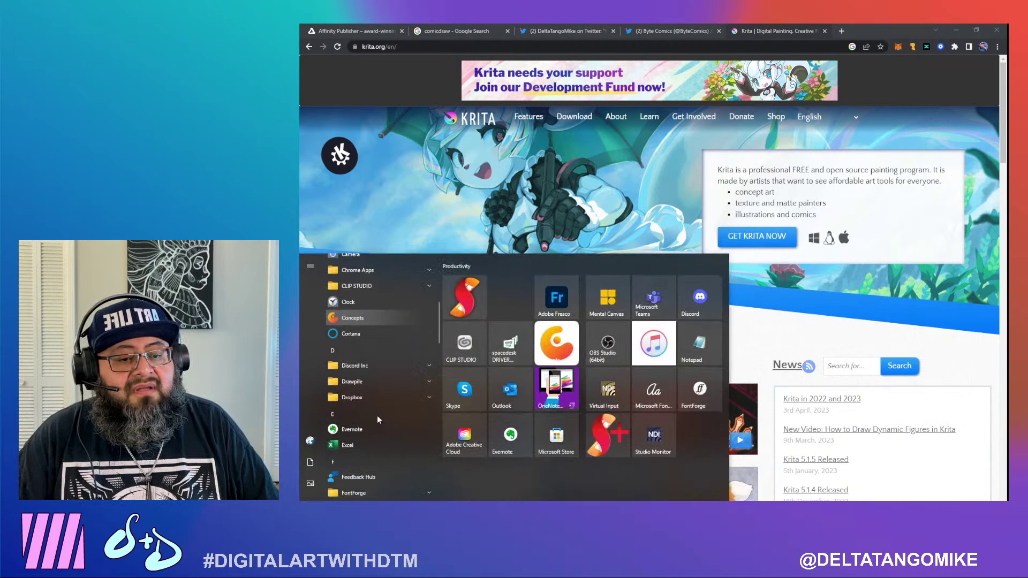
pyautogui.scroll(-3, 377, 416)
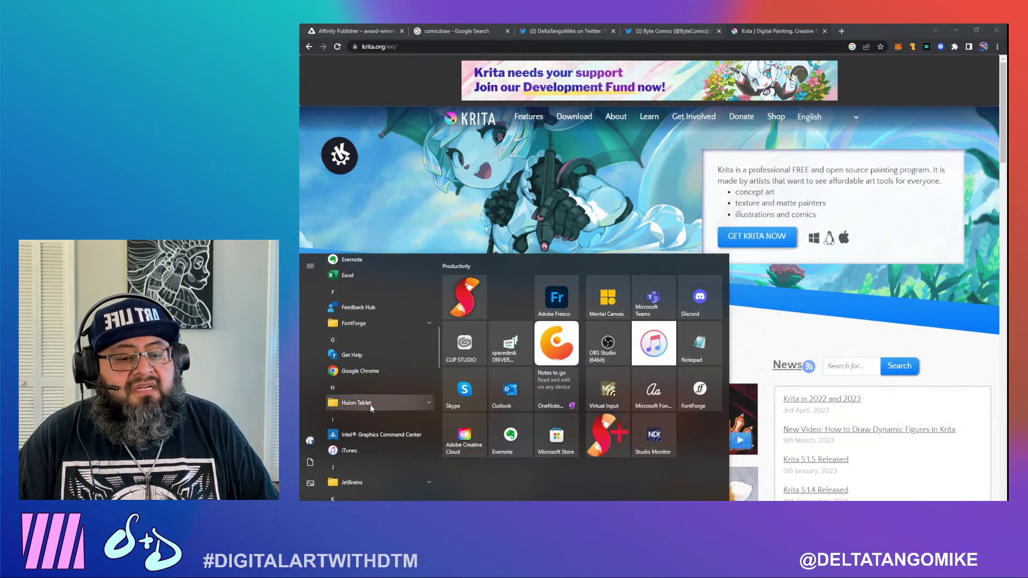
pyautogui.scroll(-1, 370, 408)
pyautogui.click(365, 430)
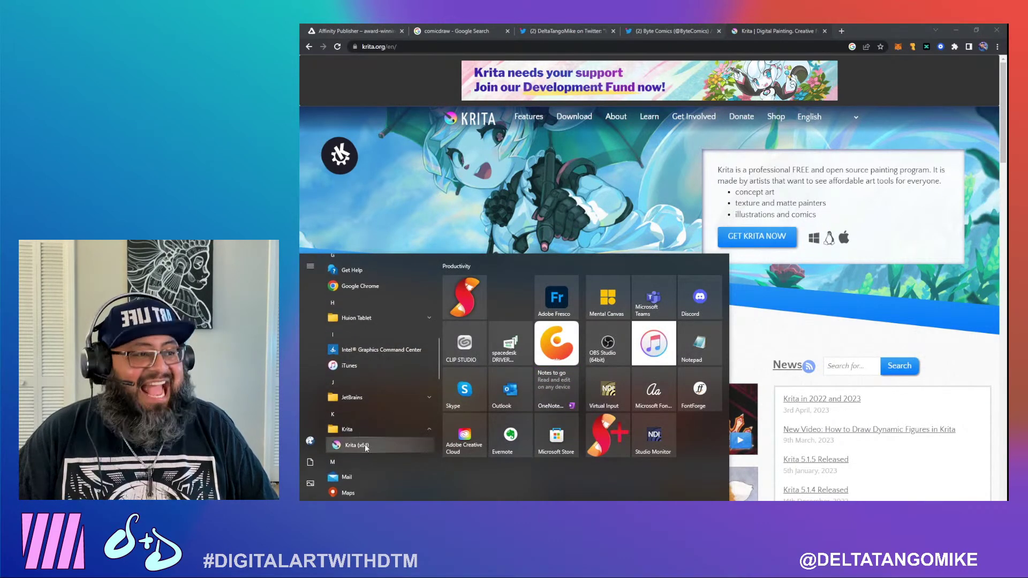
pyautogui.click(371, 447)
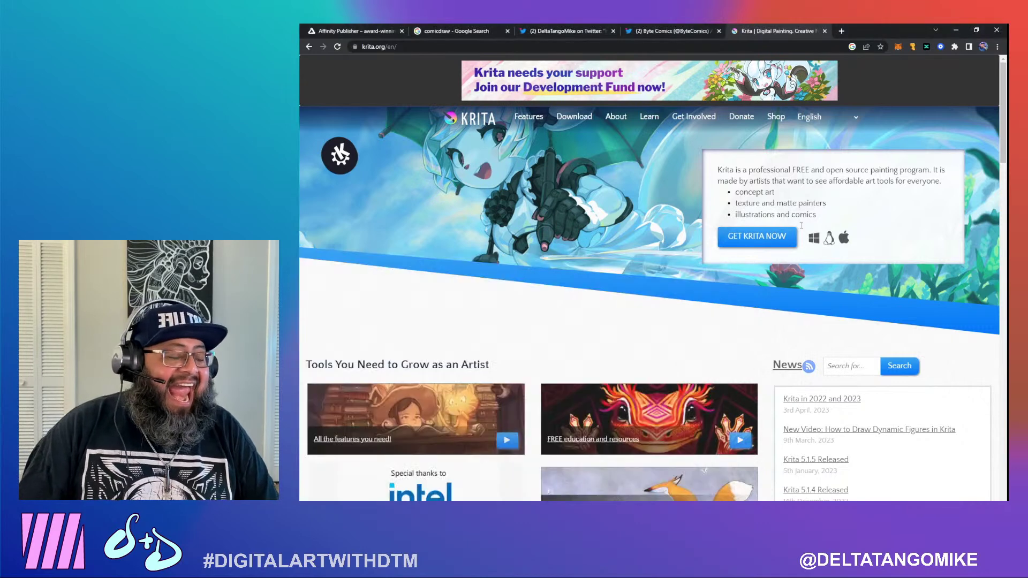
# Look over the Krita home page's artist tools, news and artist interview sections
pyautogui.scroll(-1, 671, 284)
pyautogui.scroll(-1, 671, 284)
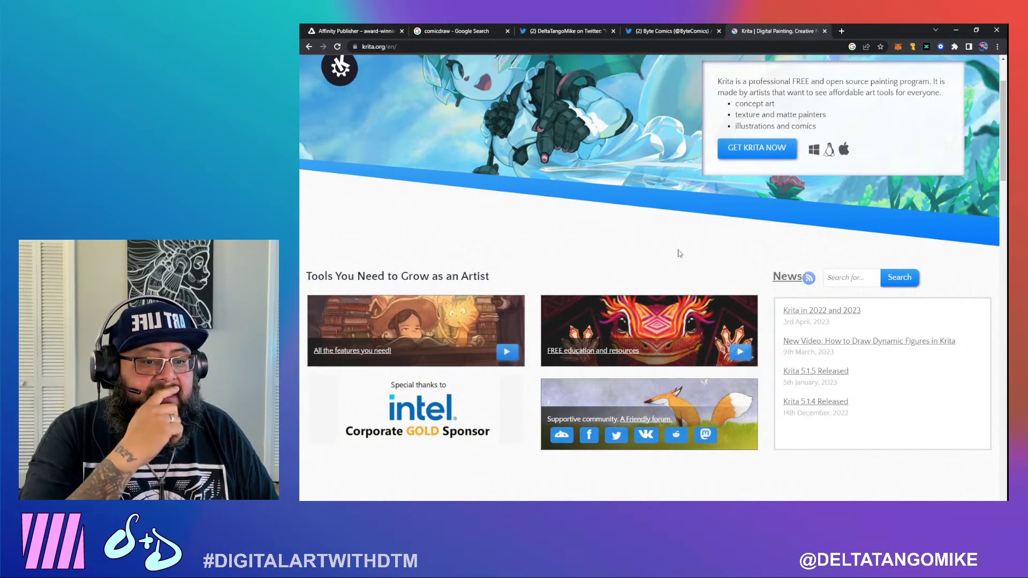
pyautogui.scroll(-3, 679, 254)
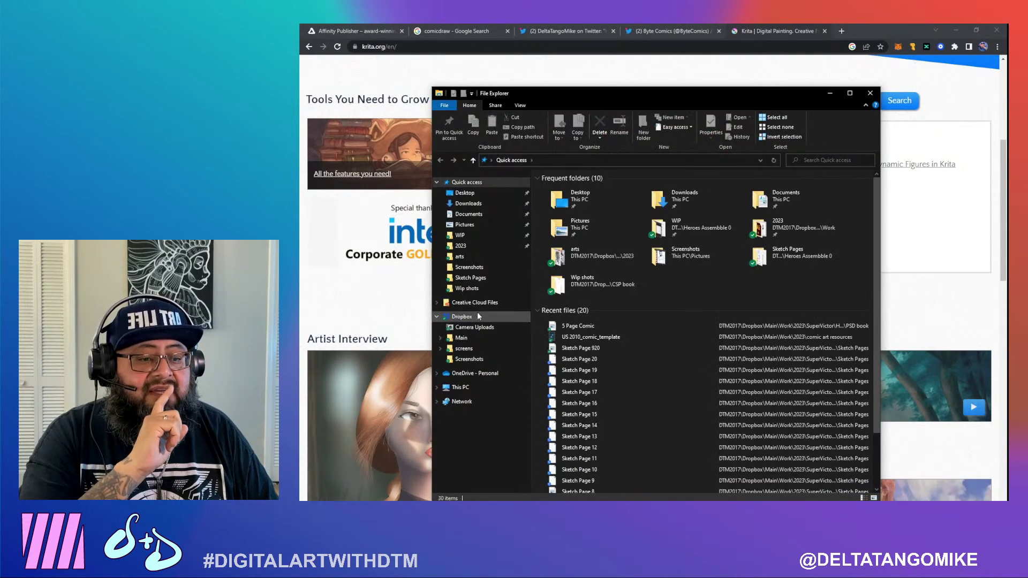
# Browse Dropbox in File Explorer, then open the WIP folder and select the 2023-03-29 16.26.08 comic page image
pyautogui.click(474, 315)
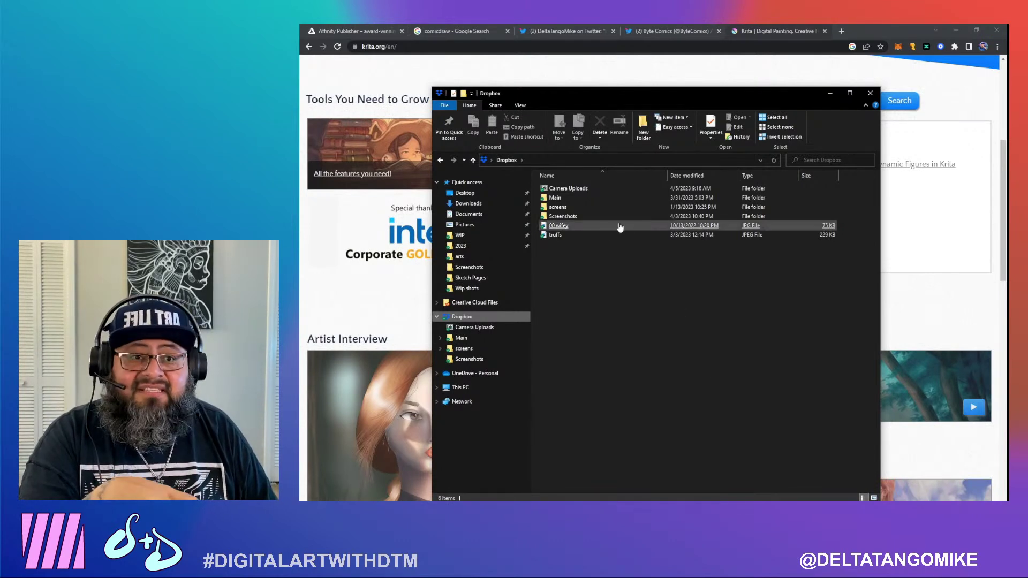
pyautogui.click(479, 235)
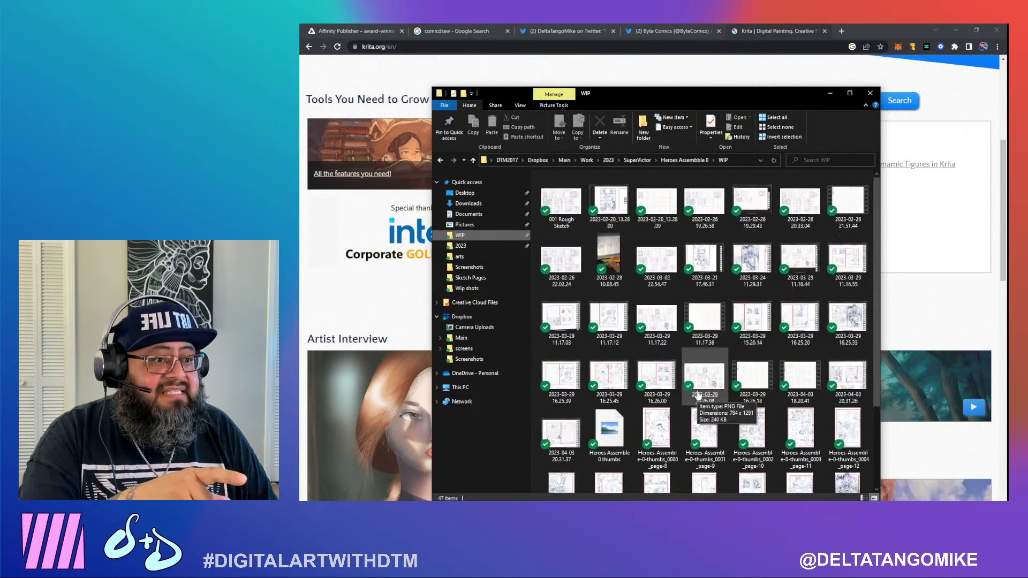
pyautogui.click(701, 383)
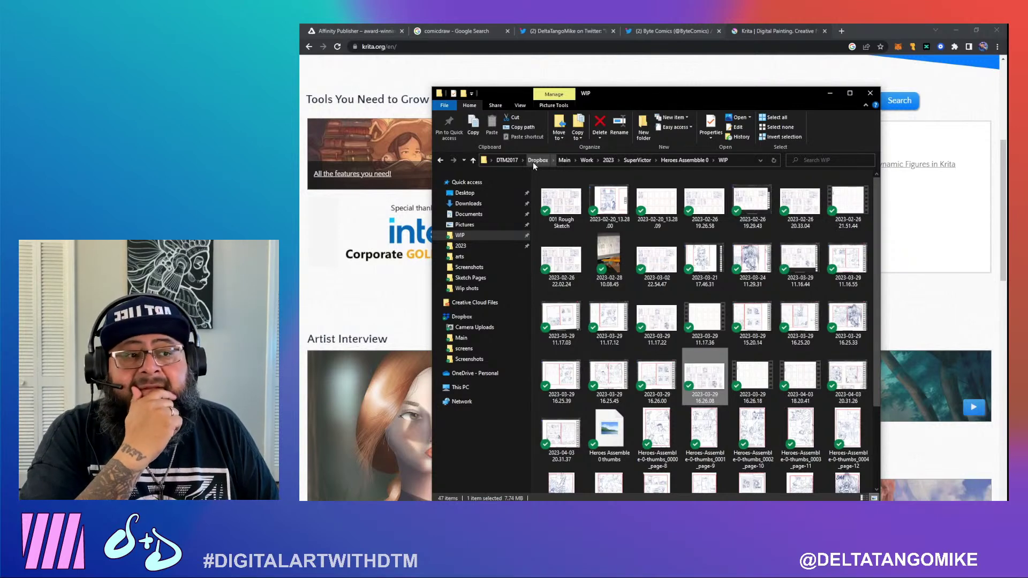
pyautogui.moveTo(692, 95); pyautogui.dragTo(677, 84)
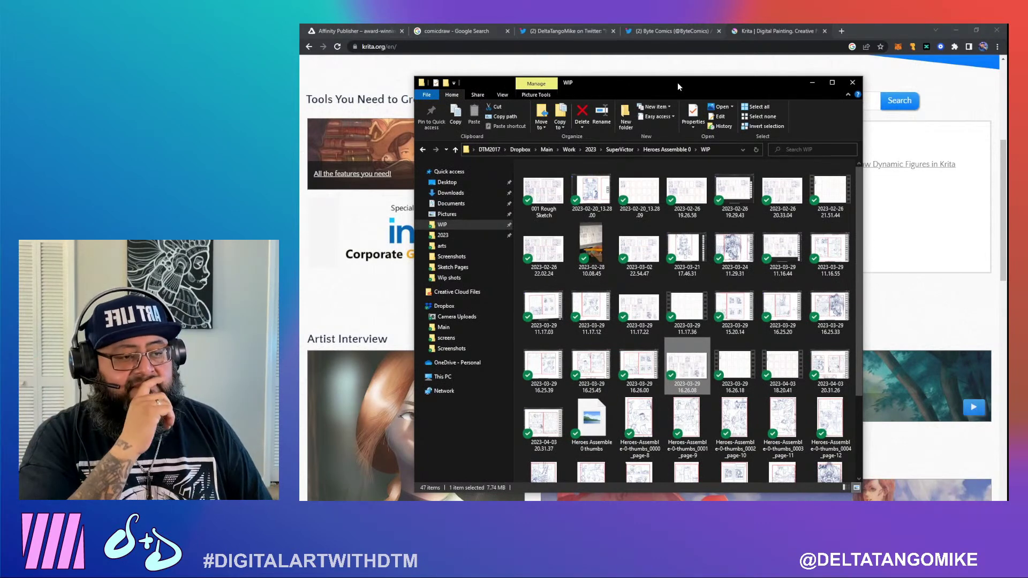
pyautogui.moveTo(677, 82); pyautogui.dragTo(706, 76)
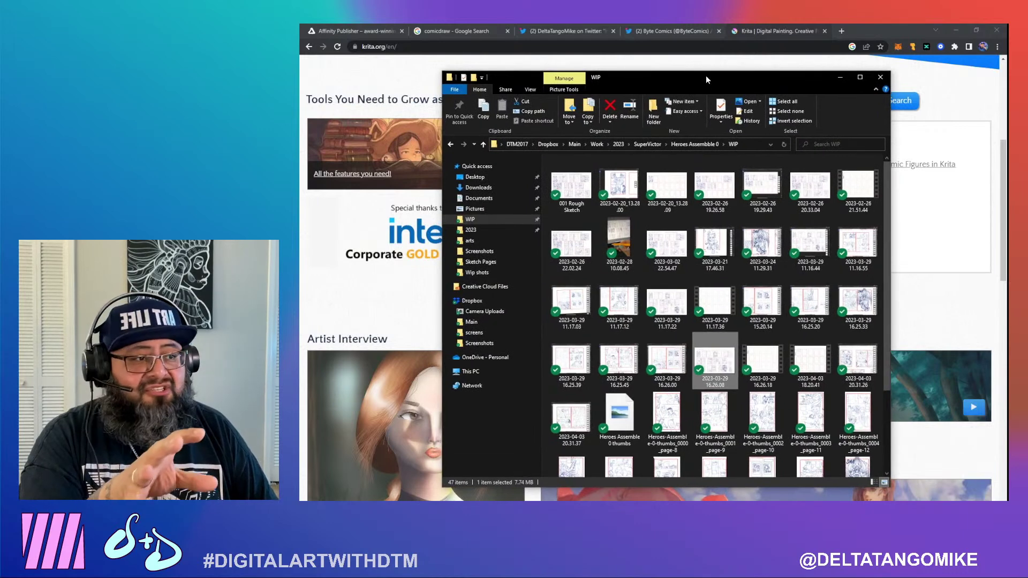
# Return to the Krita website in the browser and open the features highlights page from the home page
pyautogui.click(757, 30)
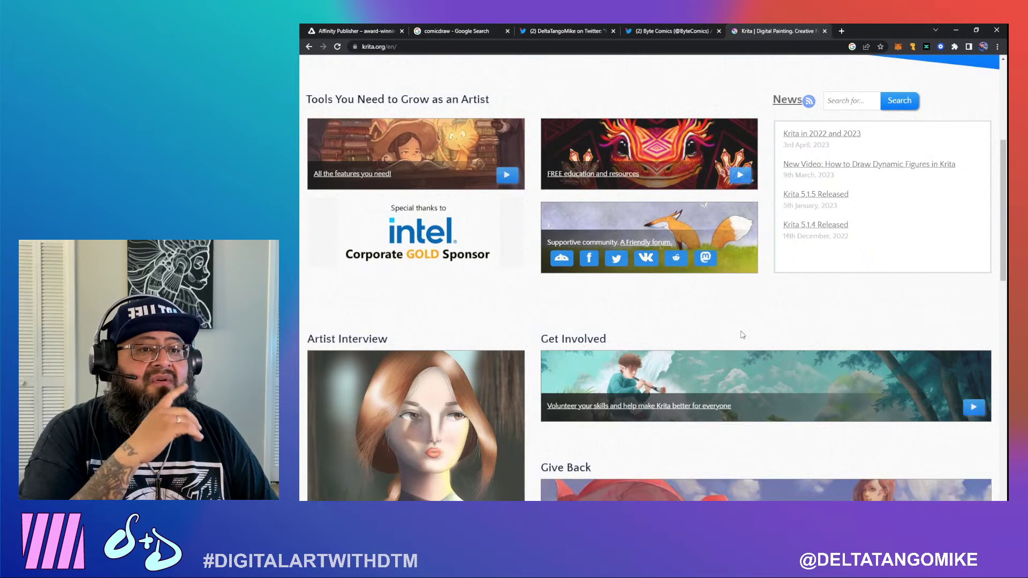
pyautogui.scroll(-5, 743, 335)
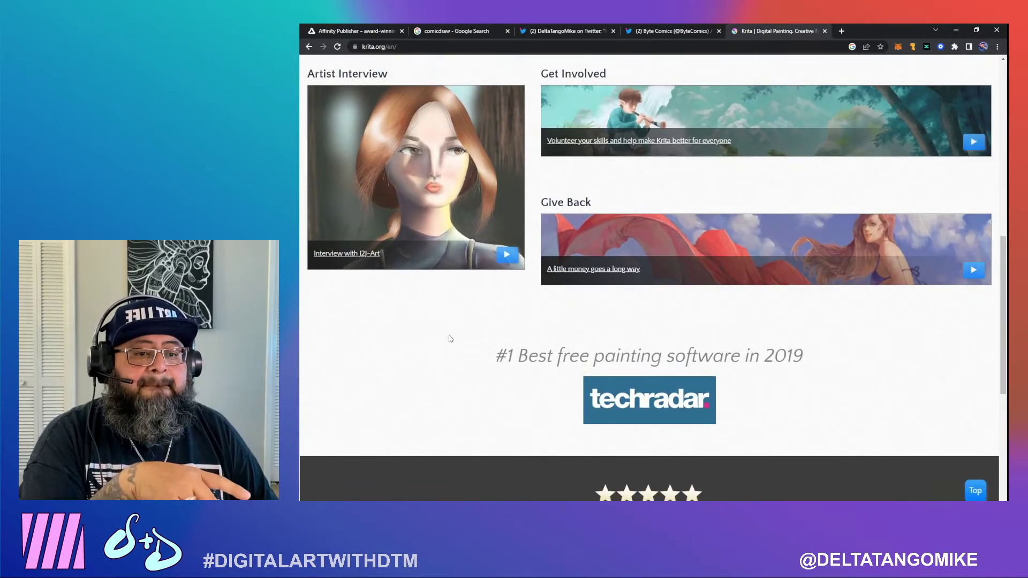
pyautogui.scroll(1, 449, 339)
pyautogui.scroll(5, 429, 354)
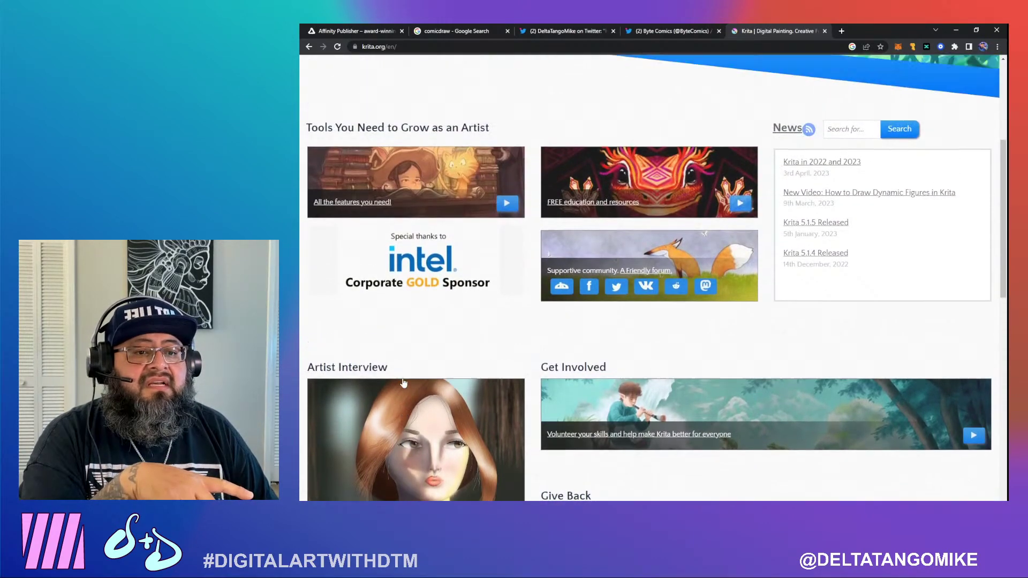
pyautogui.click(367, 220)
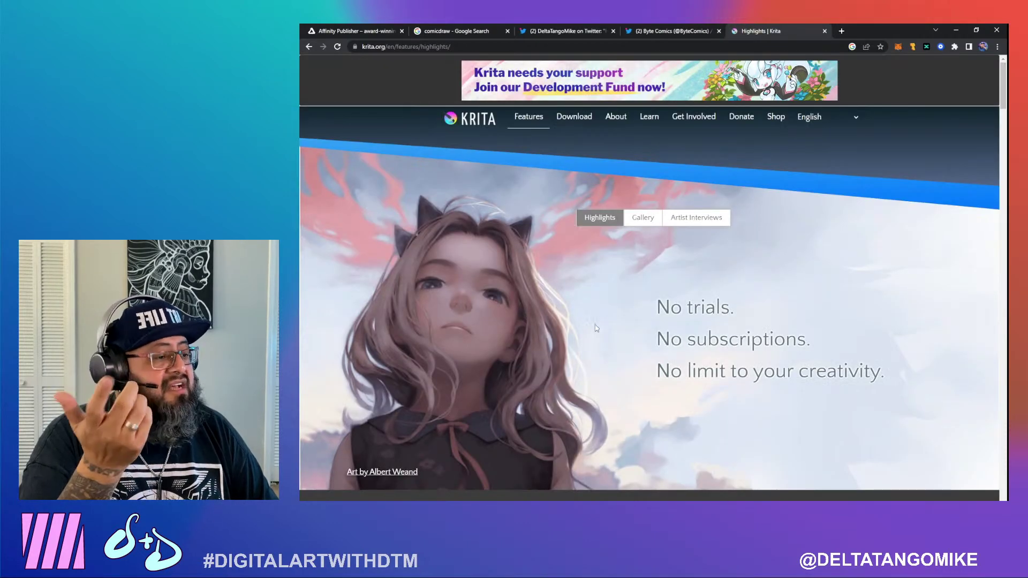
# Examine Krita's feature highlights, covering the interface, brushes and comic tools, animation, productivity features and press quotes
pyautogui.scroll(-5, 669, 335)
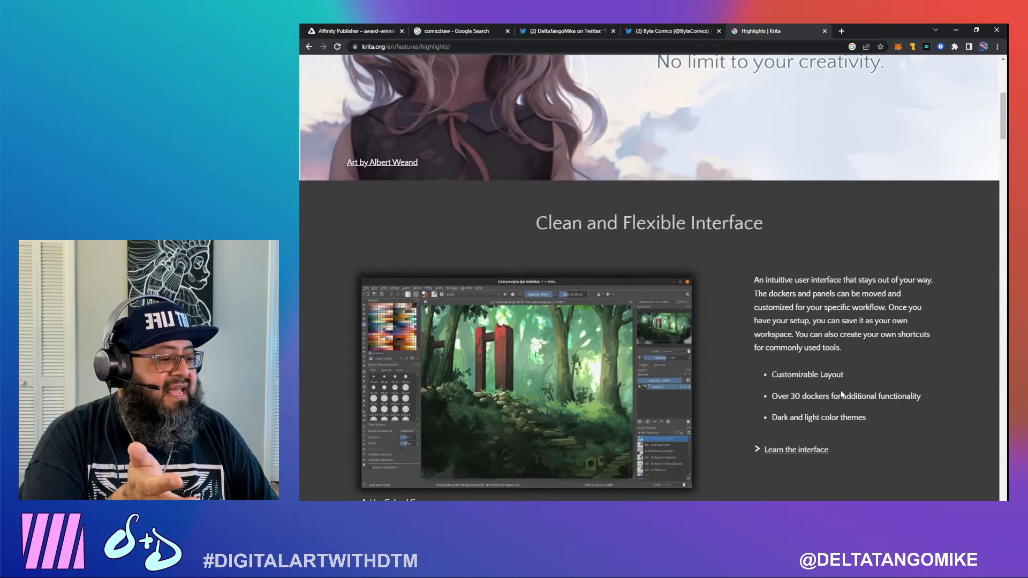
pyautogui.scroll(-2, 814, 402)
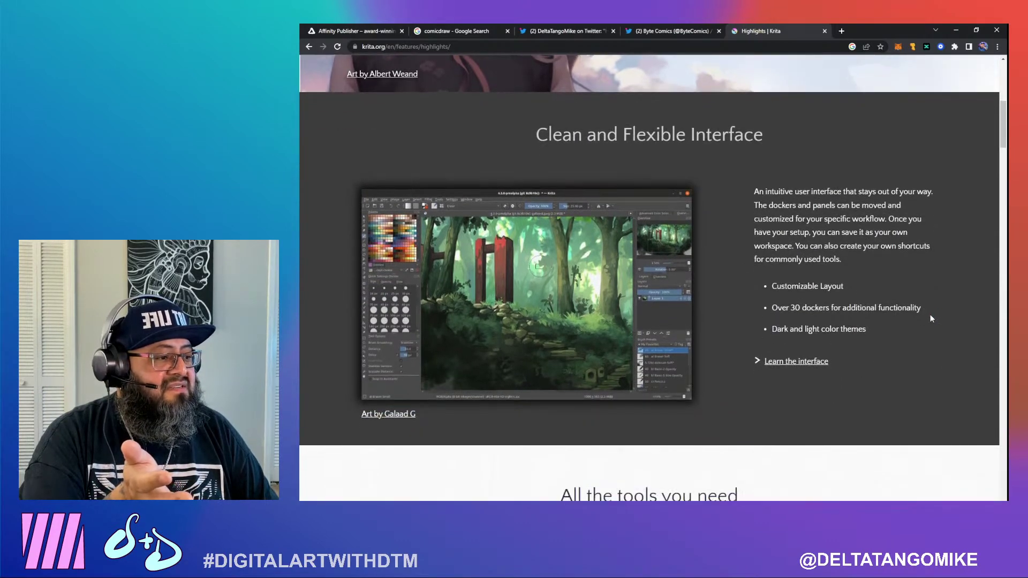
pyautogui.scroll(-2, 931, 318)
pyautogui.scroll(-5, 633, 332)
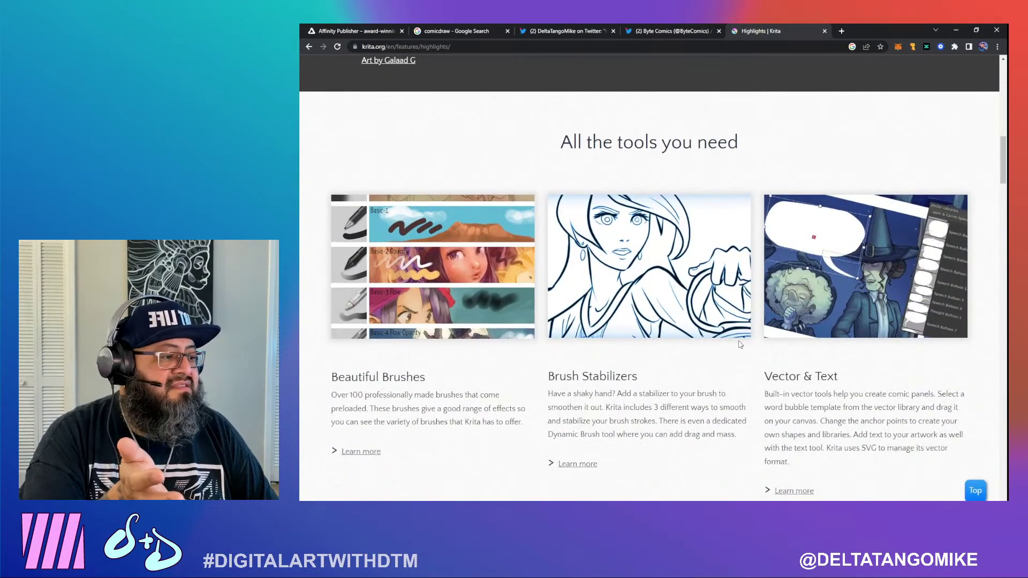
pyautogui.scroll(-6, 742, 346)
pyautogui.scroll(-5, 741, 345)
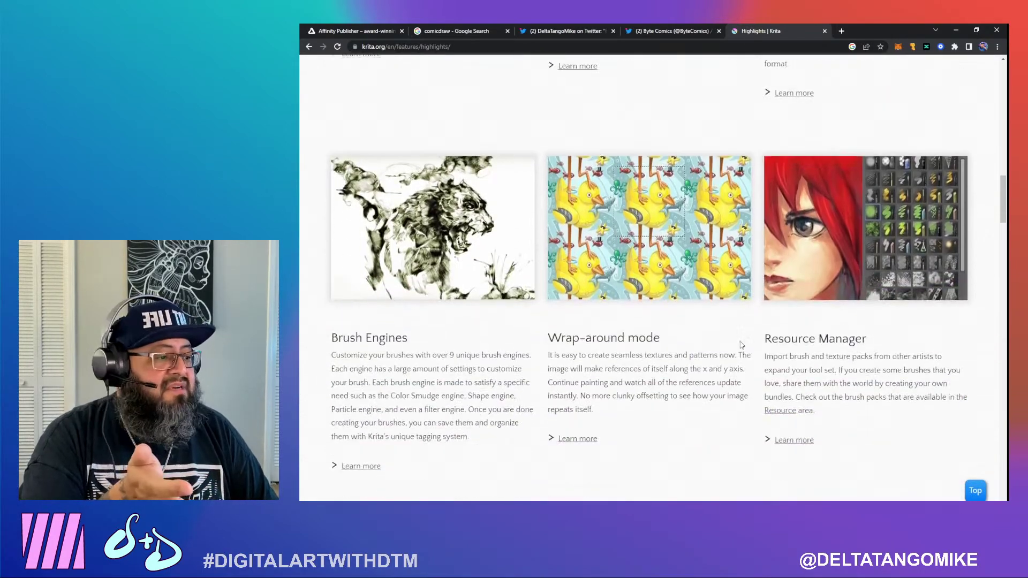
pyautogui.scroll(-9, 742, 345)
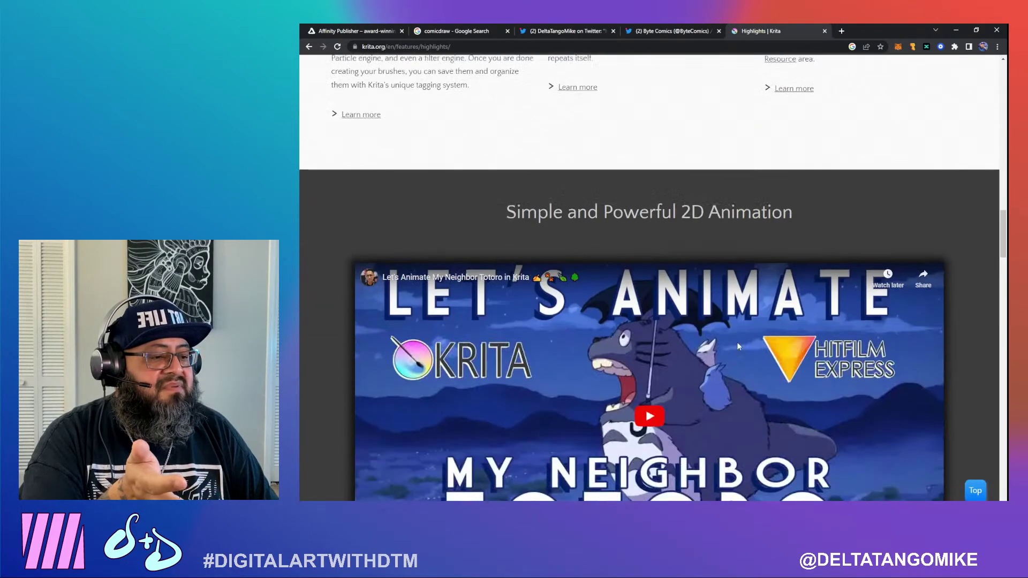
pyautogui.scroll(-3, 739, 345)
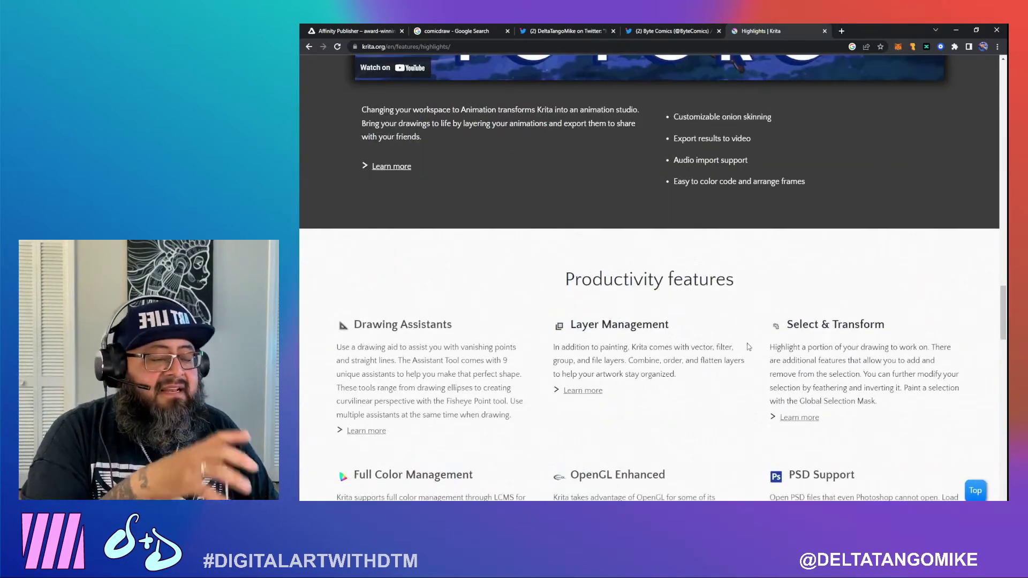
pyautogui.scroll(-2, 750, 332)
pyautogui.scroll(-1, 748, 302)
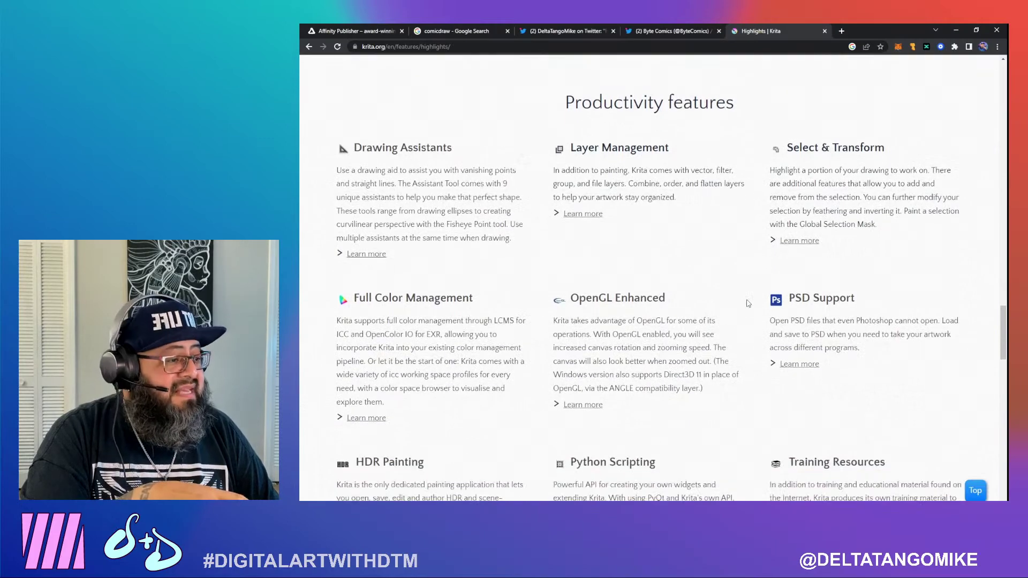
pyautogui.scroll(-3, 714, 287)
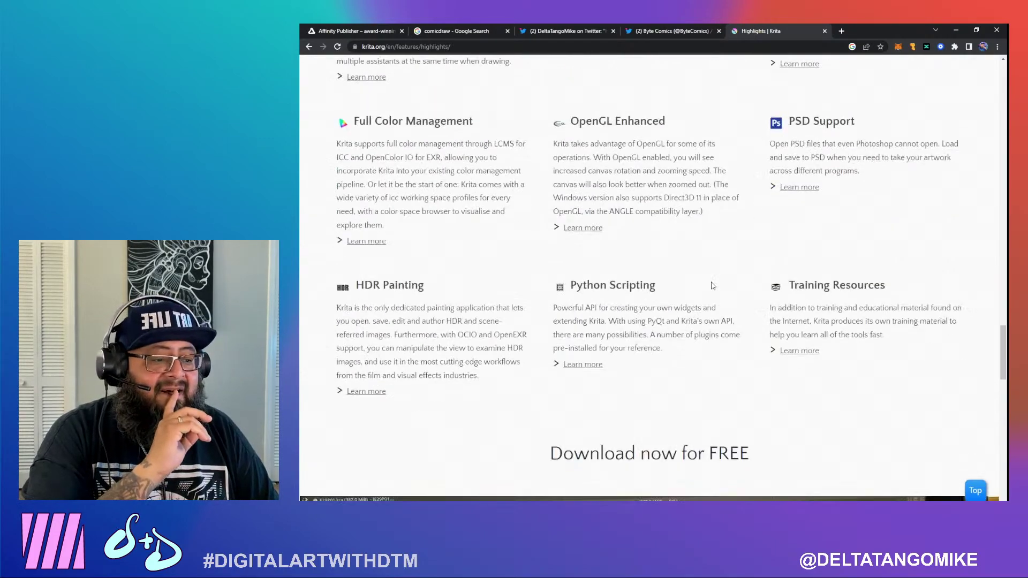
pyautogui.scroll(-6, 714, 286)
pyautogui.scroll(-2, 712, 284)
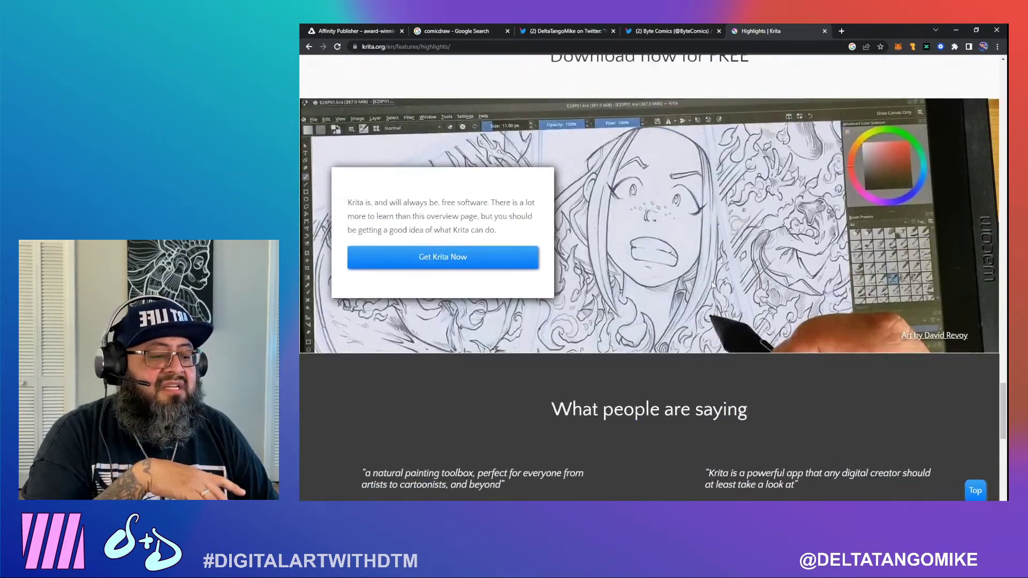
pyautogui.scroll(-3, 711, 281)
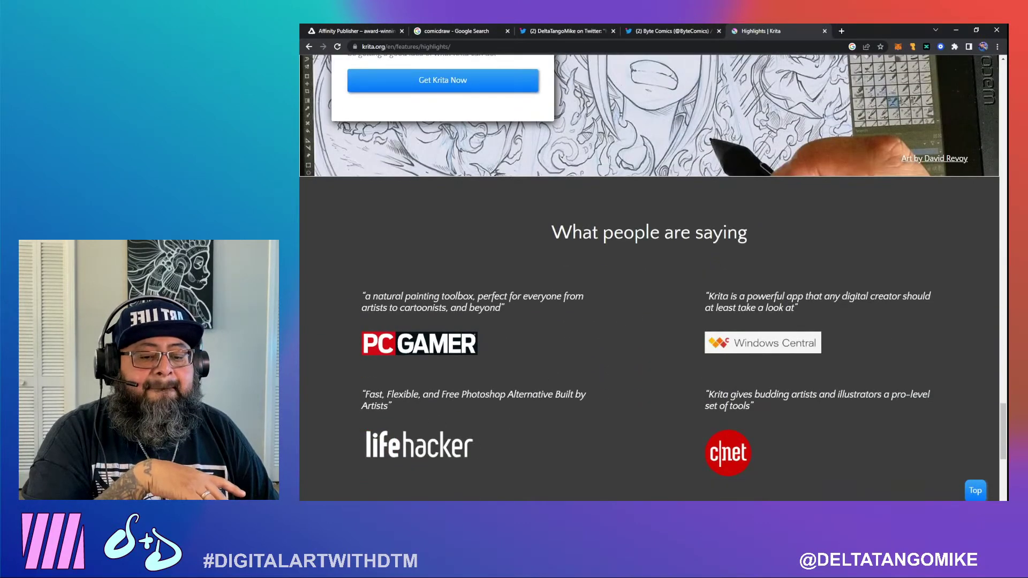
# Launch Krita (x64) from the installed Windows applications
pyautogui.press('super')
pyautogui.scroll(-5, 362, 478)
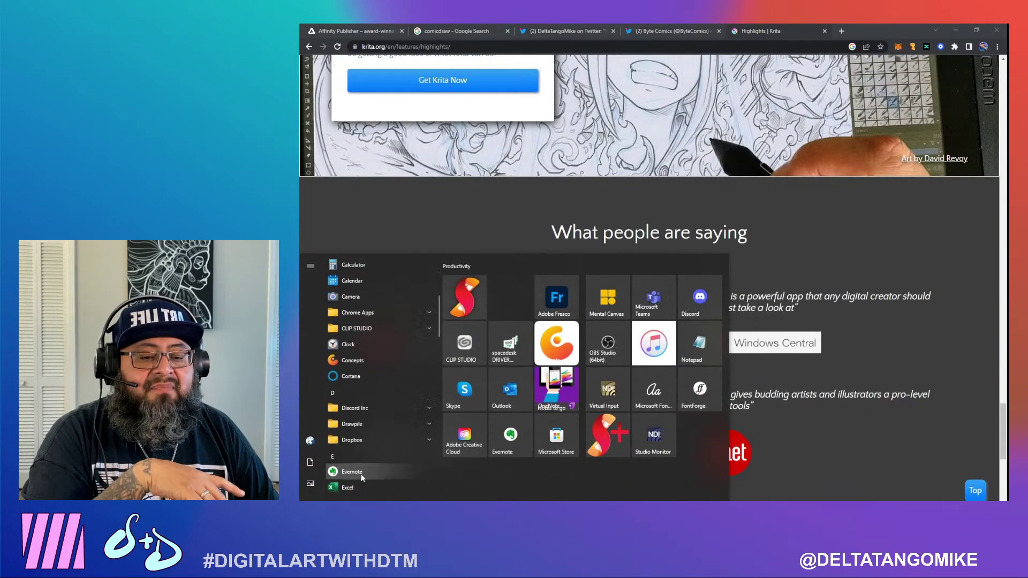
pyautogui.scroll(-3, 377, 482)
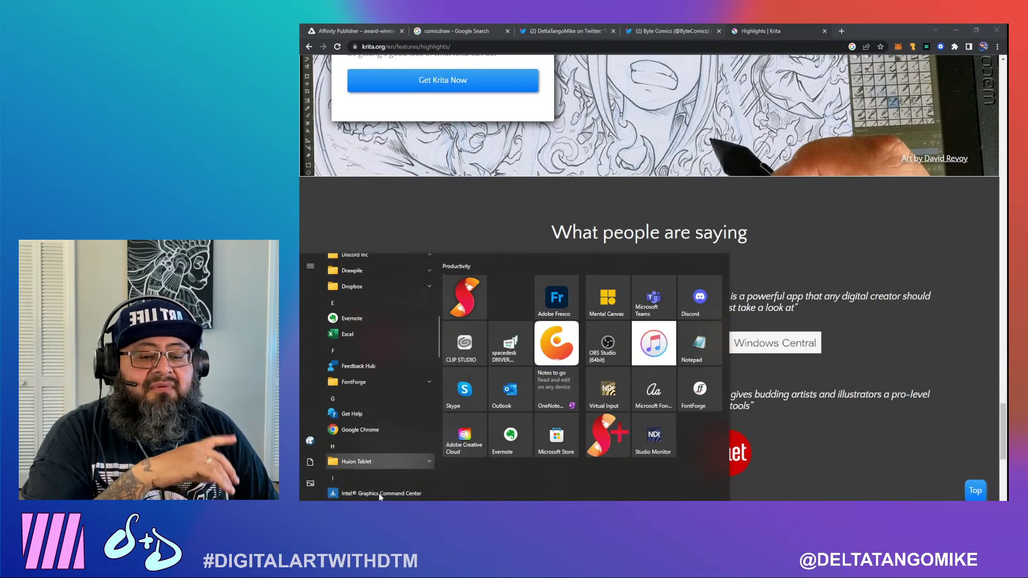
pyautogui.click(381, 470)
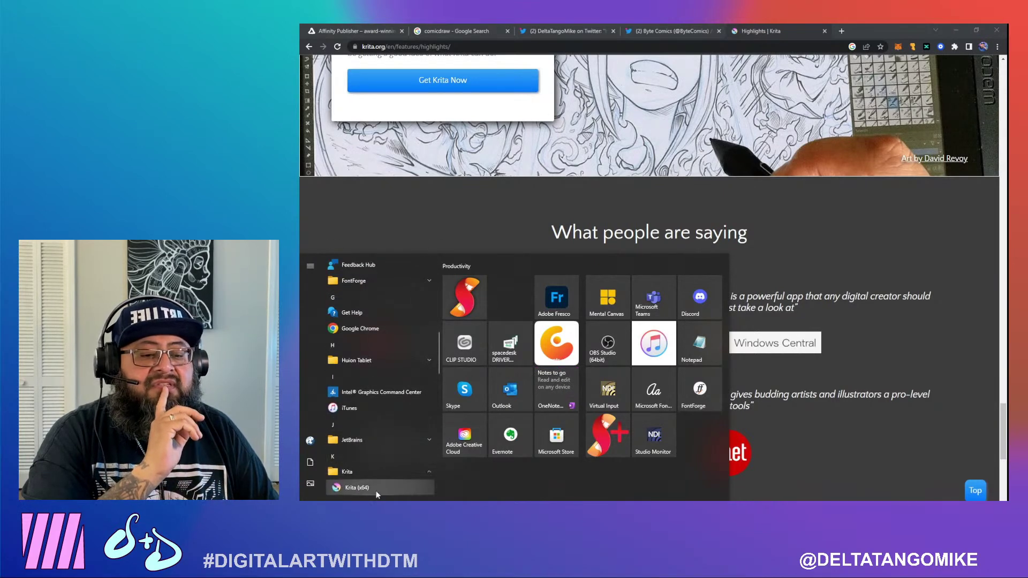
pyautogui.click(374, 493)
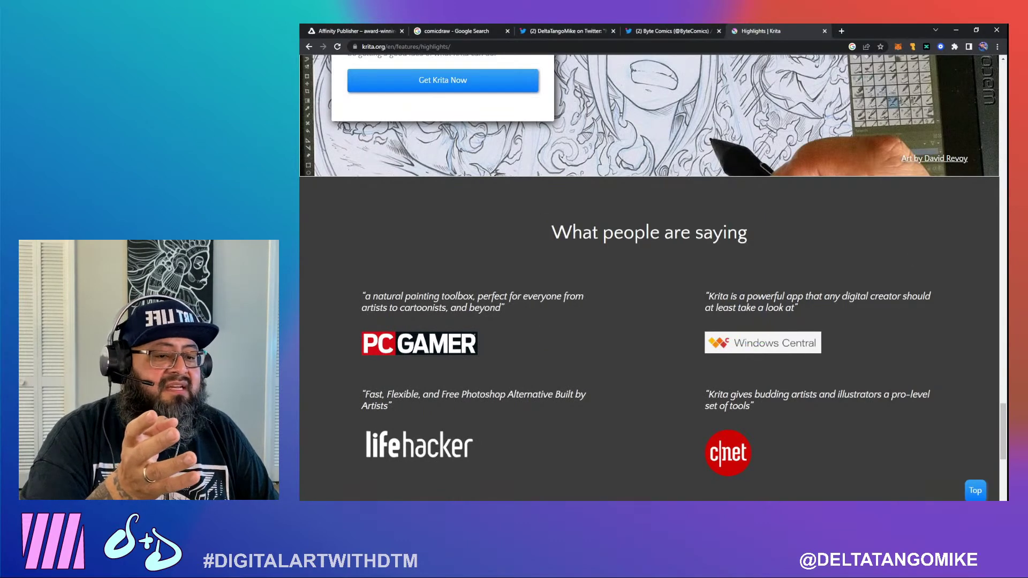
# Return to the Krita website's features page and follow its link for downloading the program
pyautogui.scroll(-2, 890, 393)
pyautogui.scroll(7, 870, 407)
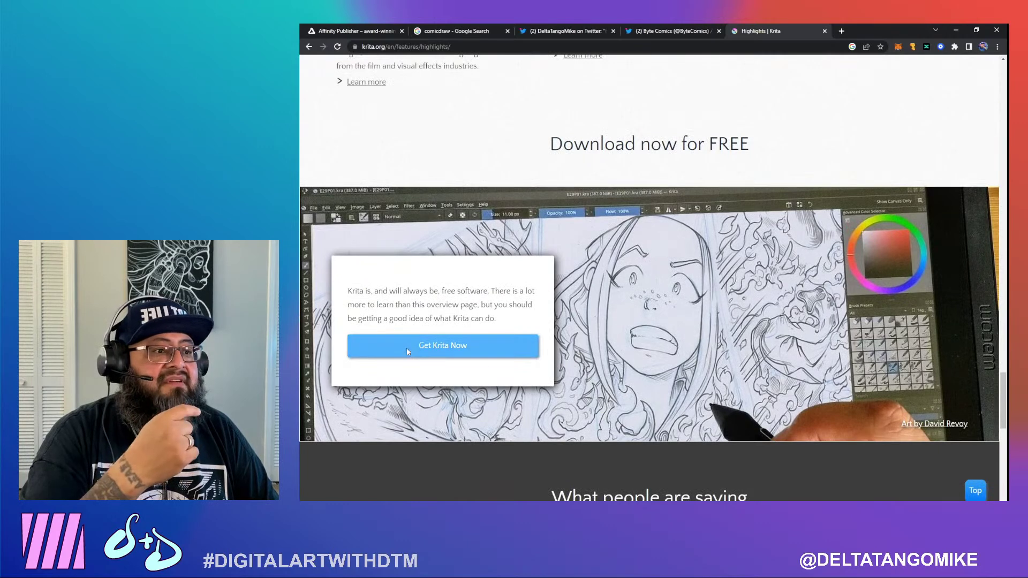
pyautogui.click(407, 348)
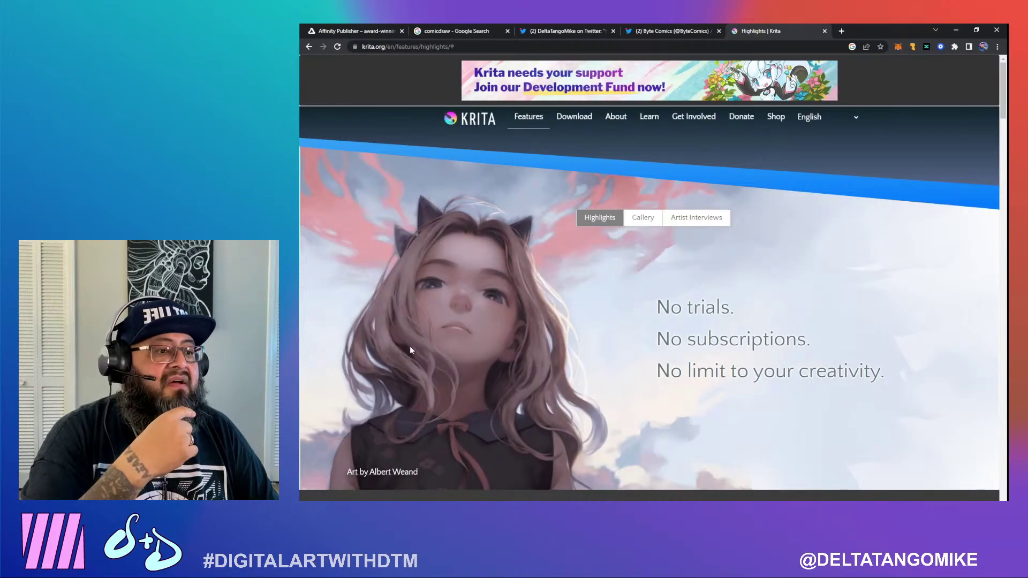
pyautogui.click(571, 126)
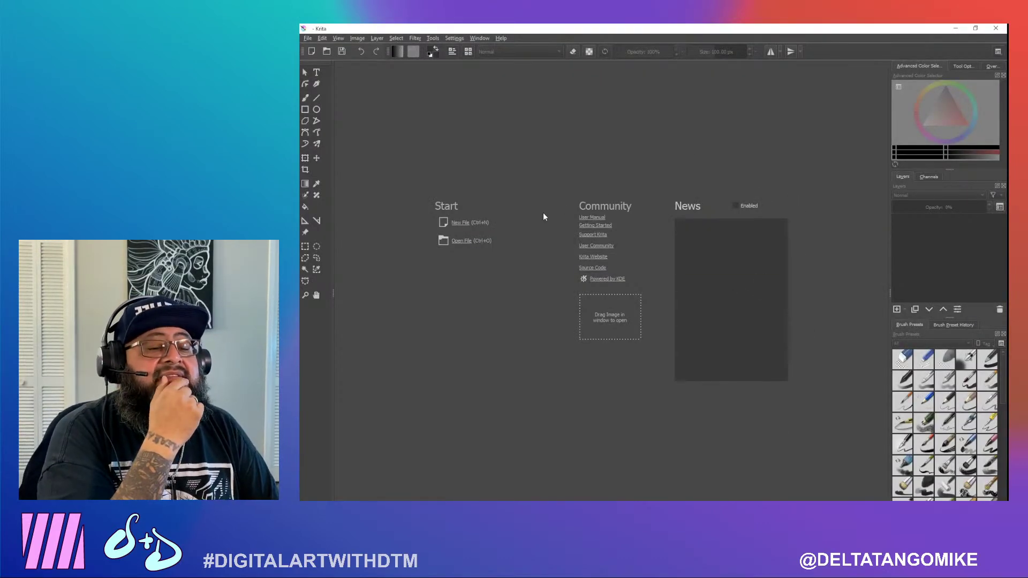
# Switch to Krita and create a new document from a comic template with an eight-panel page grid
pyautogui.click(460, 225)
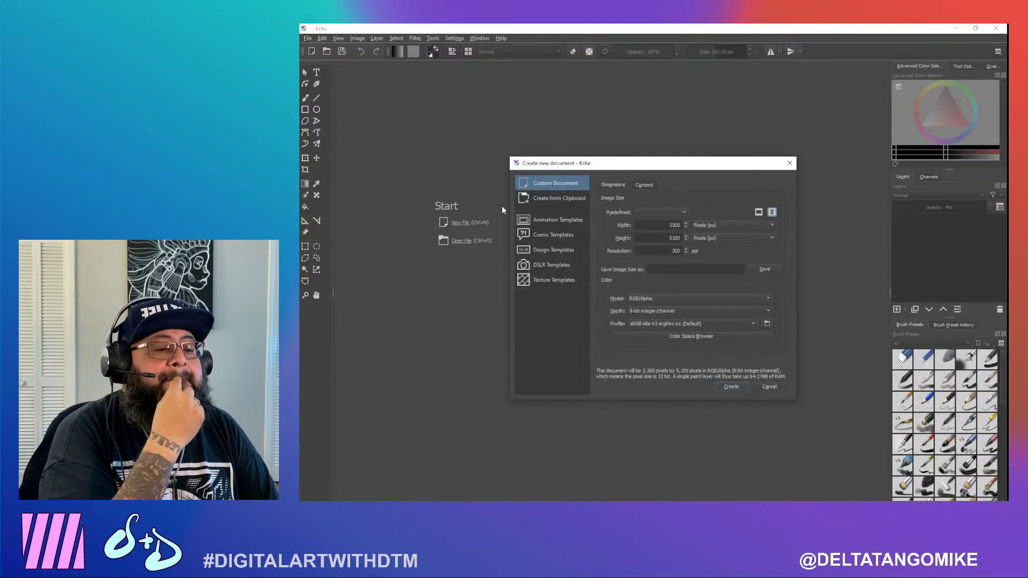
pyautogui.click(562, 238)
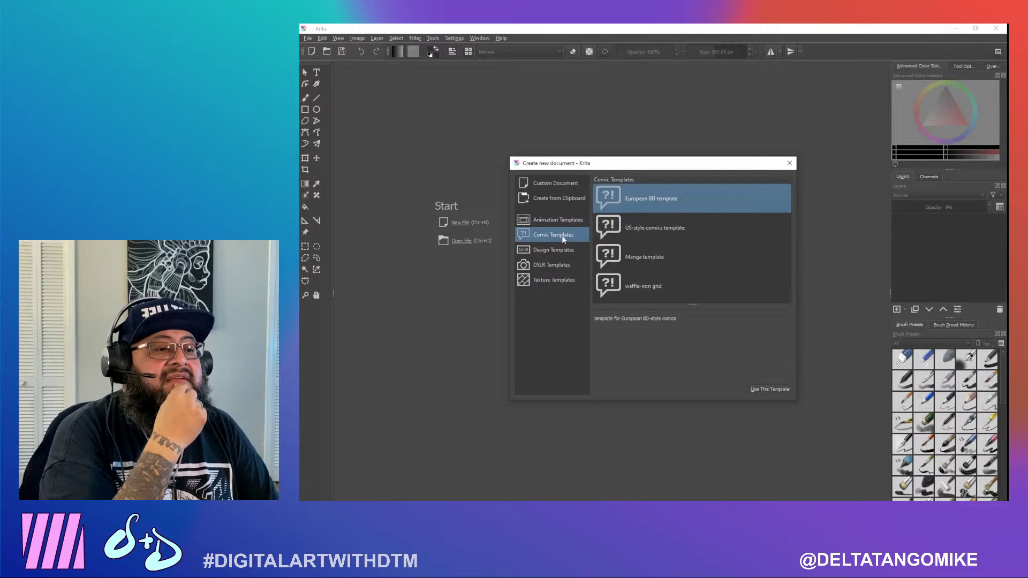
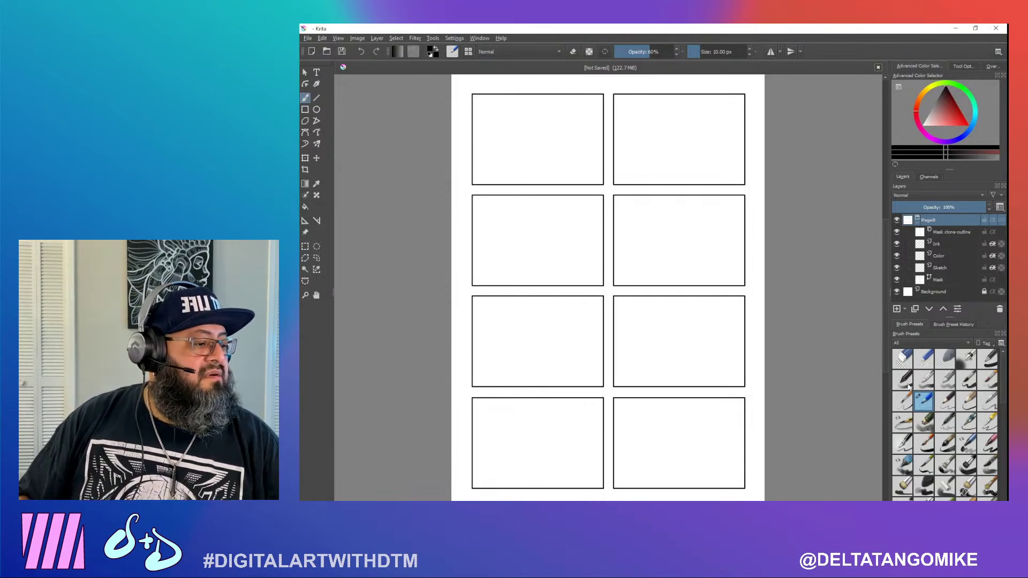
# Choose a 40 px brush preset at 100% opacity, then hide and reshow the comic page's layer group
pyautogui.click(904, 380)
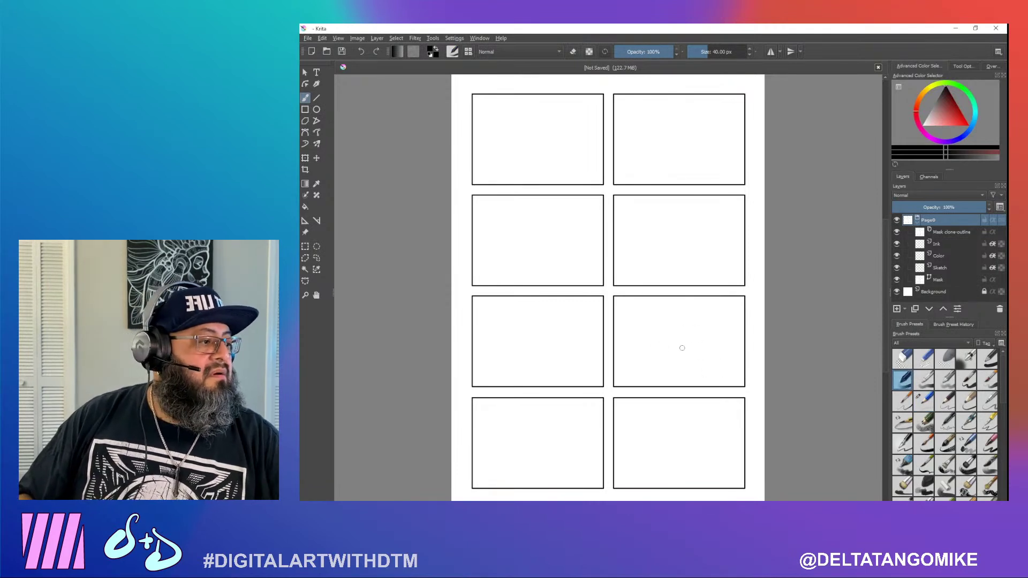
pyautogui.click(898, 219)
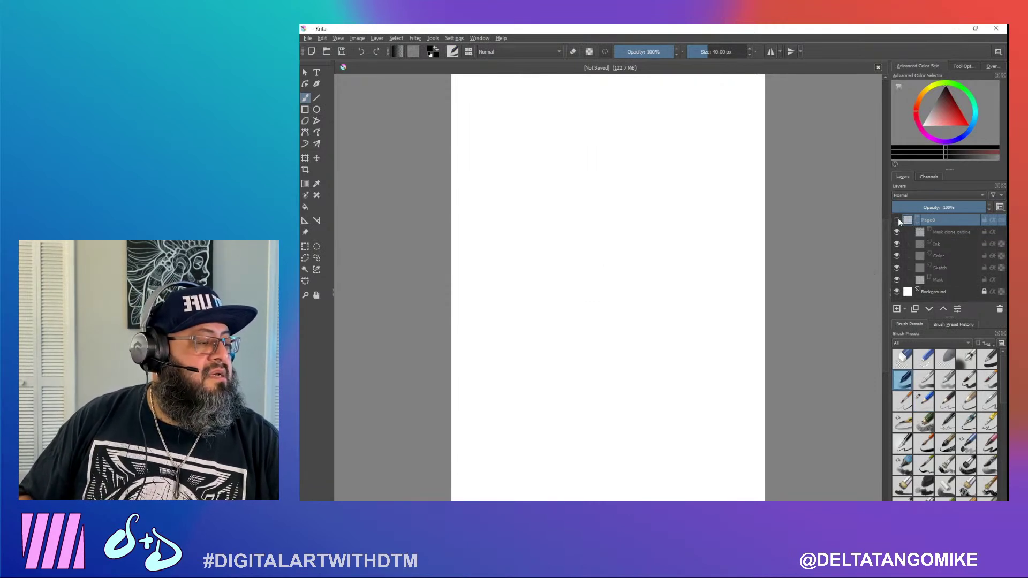
pyautogui.click(898, 219)
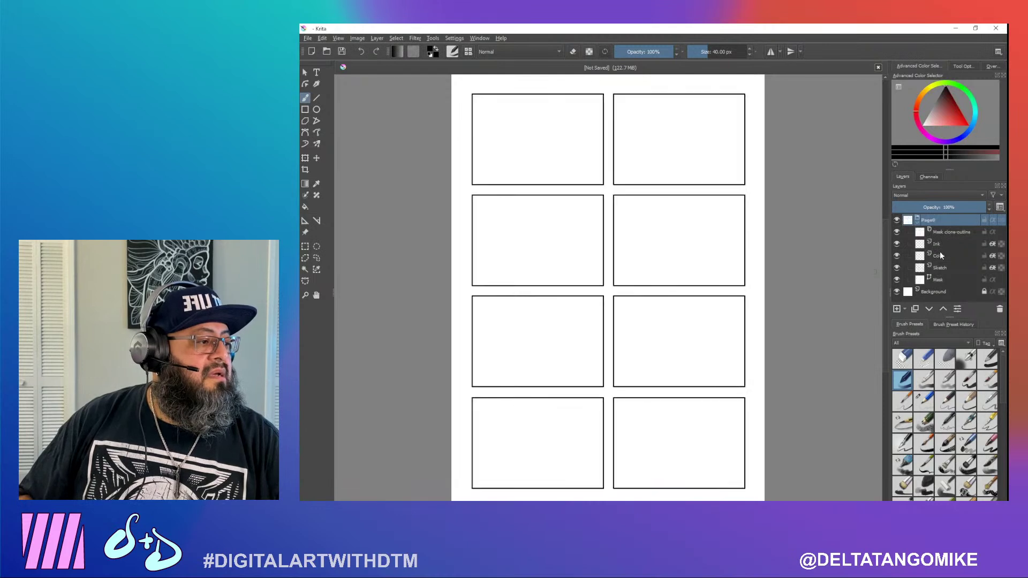
# Try painting on the Mask clone-outline layer, then add a new paint layer directly above Background
pyautogui.click(954, 233)
pyautogui.click(698, 258)
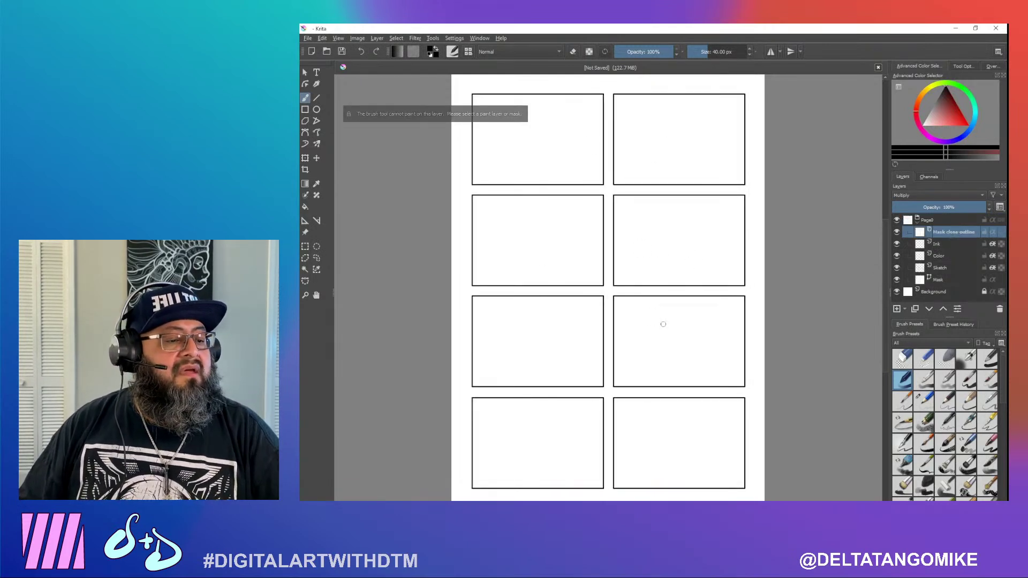
pyautogui.click(947, 292)
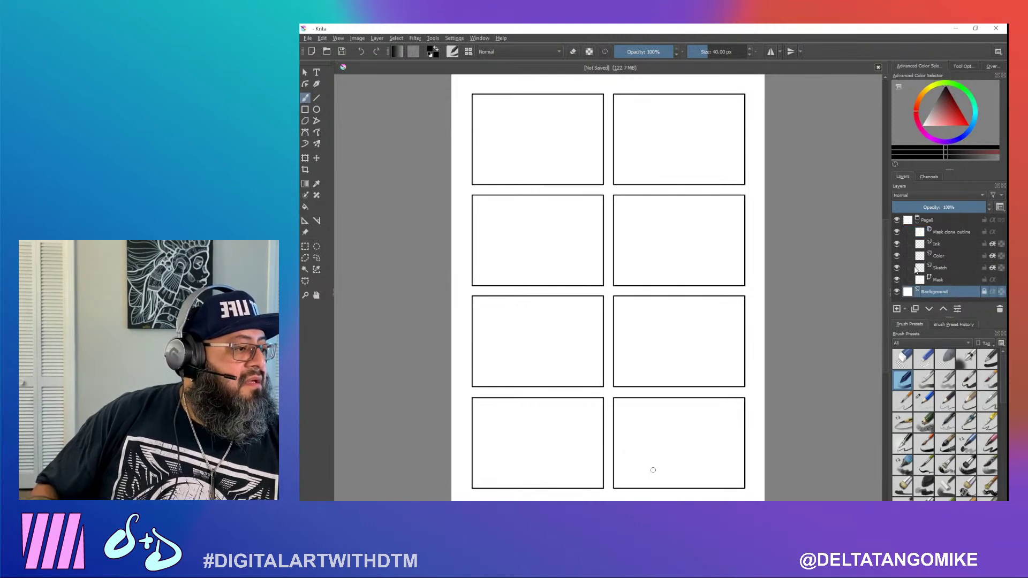
pyautogui.click(897, 310)
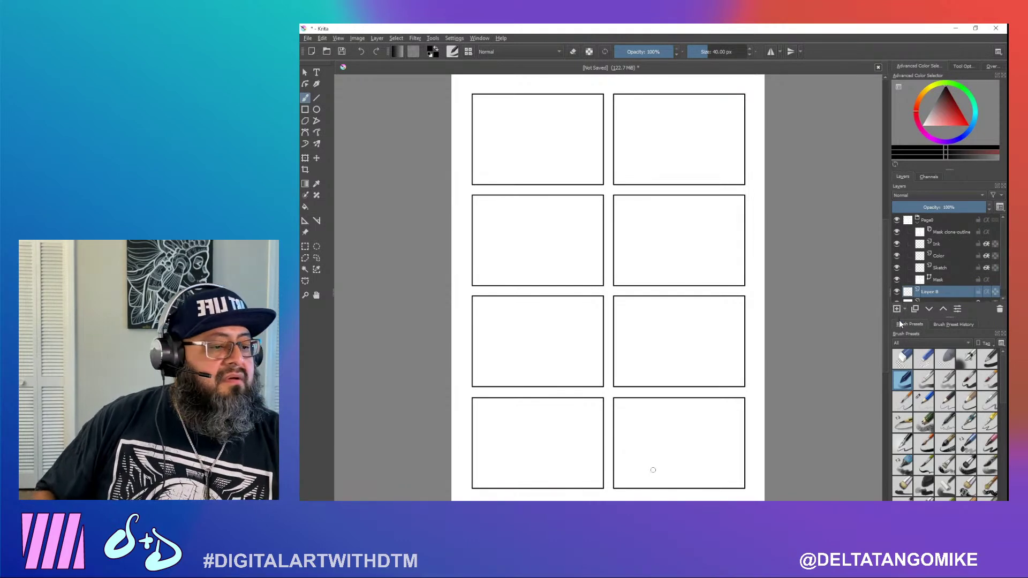
# Paint loose black strokes across the panels on the new paint layer, hiding the comic page's layer group partway through
pyautogui.moveTo(679, 335); pyautogui.dragTo(676, 173)
pyautogui.moveTo(665, 297); pyautogui.dragTo(576, 293)
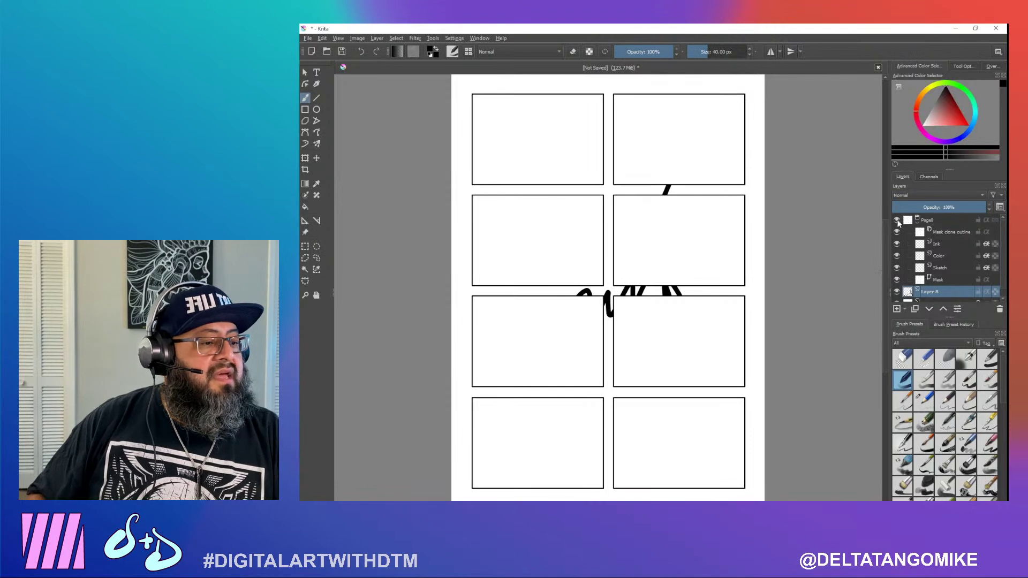
pyautogui.click(897, 221)
pyautogui.moveTo(619, 261)
pyautogui.mouseDown()
pyautogui.moveTo(594, 239)
pyautogui.moveTo(589, 154)
pyautogui.moveTo(524, 240)
pyautogui.mouseUp()
pyautogui.moveTo(629, 172)
pyautogui.mouseDown()
pyautogui.moveTo(531, 449)
pyautogui.moveTo(629, 436)
pyautogui.mouseUp()
pyautogui.moveTo(645, 416)
pyautogui.mouseDown()
pyautogui.moveTo(695, 398)
pyautogui.moveTo(726, 188)
pyautogui.moveTo(645, 155)
pyautogui.mouseUp()
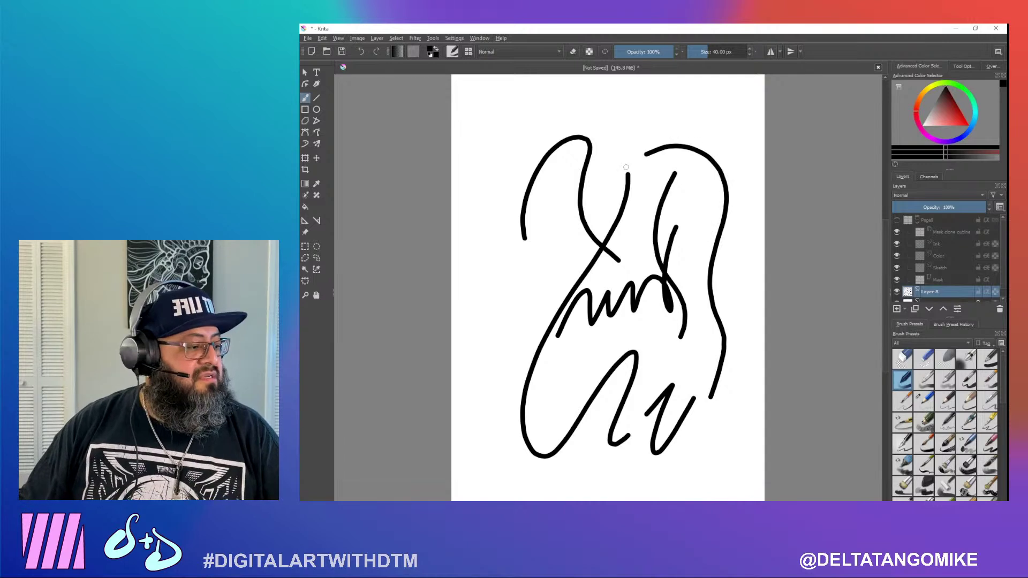
# Choose a 10 px brush preset at 60% opacity and sketch thin strokes around the thick black ones
pyautogui.click(924, 401)
pyautogui.moveTo(755, 405); pyautogui.dragTo(728, 384)
pyautogui.moveTo(747, 317)
pyautogui.mouseDown()
pyautogui.moveTo(652, 353)
pyautogui.moveTo(483, 380)
pyautogui.mouseUp()
pyautogui.moveTo(526, 313); pyautogui.dragTo(485, 321)
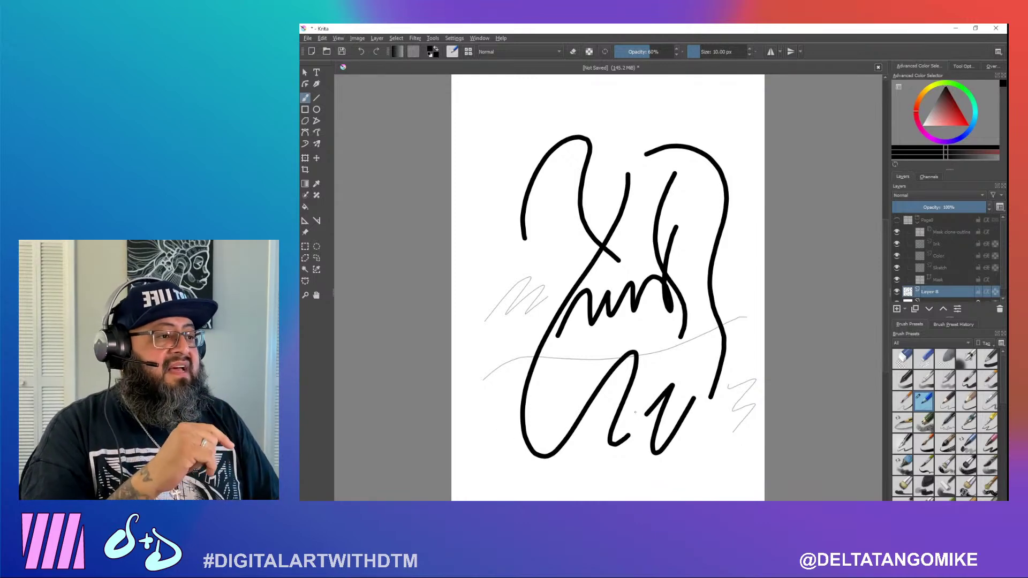
# Close Krita without saving the test page and request the 64-bit Windows installer for Krita 5.1.5 on the download page
pyautogui.click(996, 28)
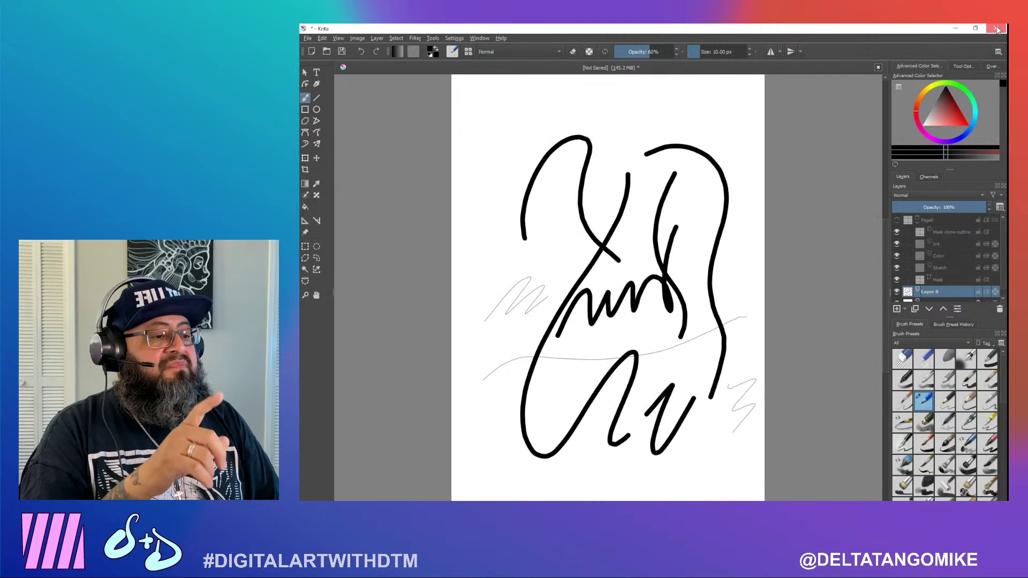
pyautogui.click(667, 292)
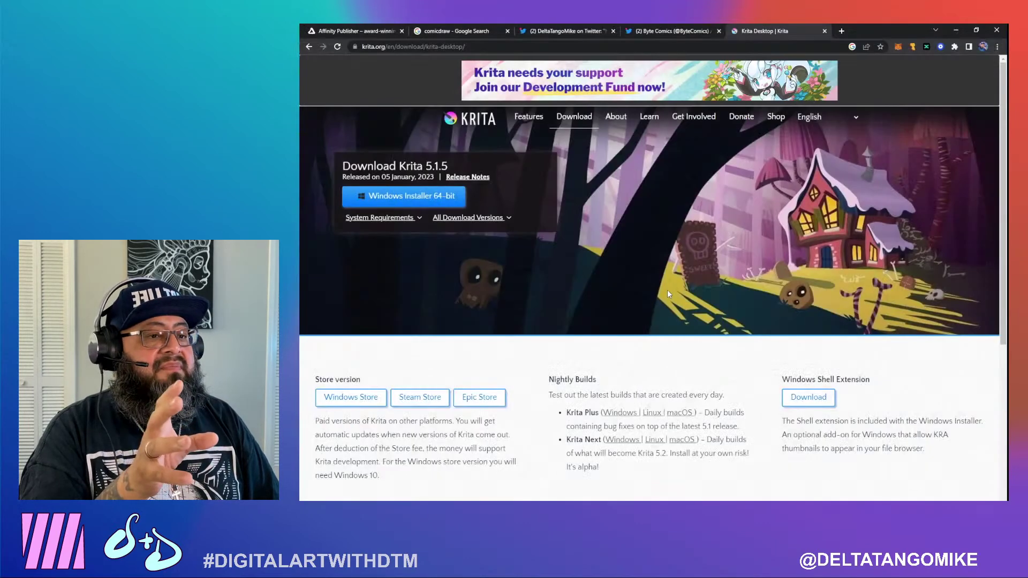
pyautogui.click(414, 202)
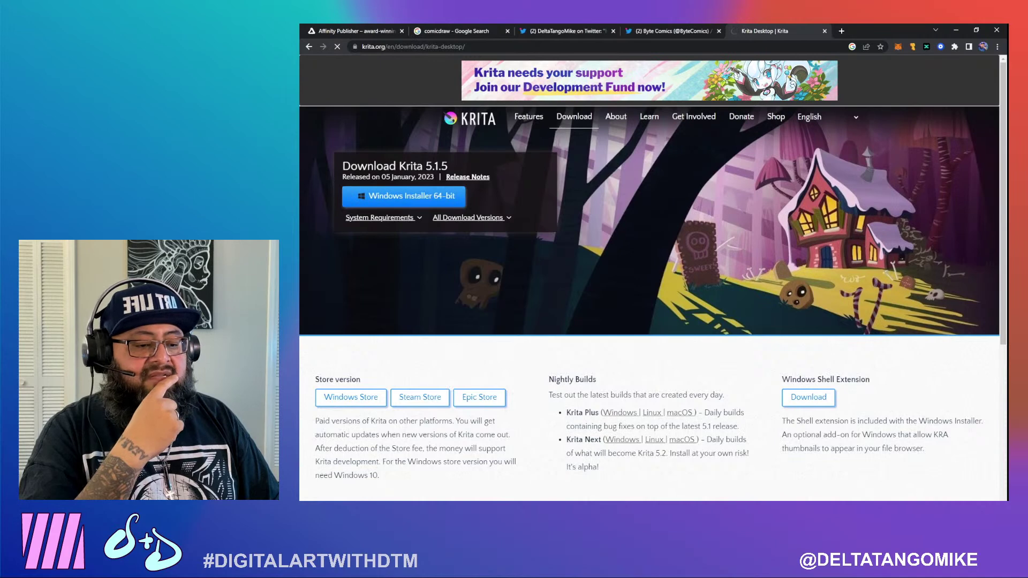
# Relaunch the installed Krita, look over its help and file commands, then quit the program
pyautogui.press('super')
pyautogui.scroll(-5, 409, 417)
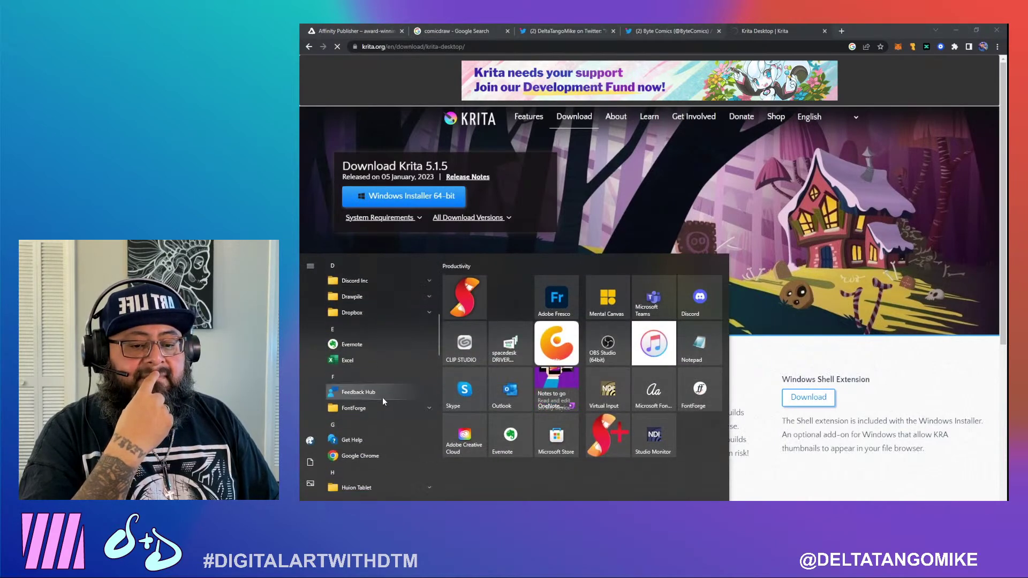
pyautogui.scroll(-3, 354, 429)
pyautogui.click(355, 429)
pyautogui.click(359, 448)
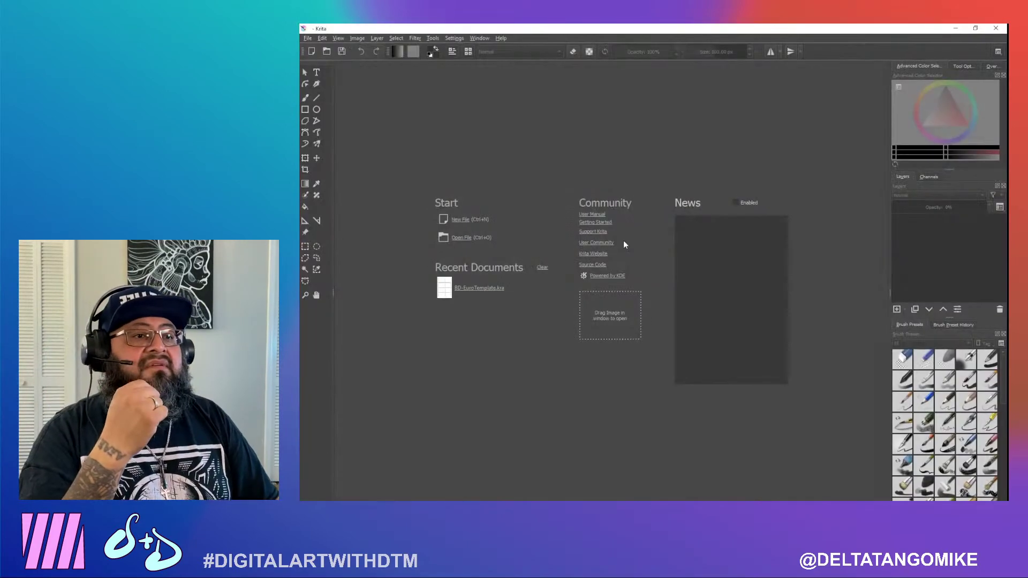
pyautogui.click(503, 38)
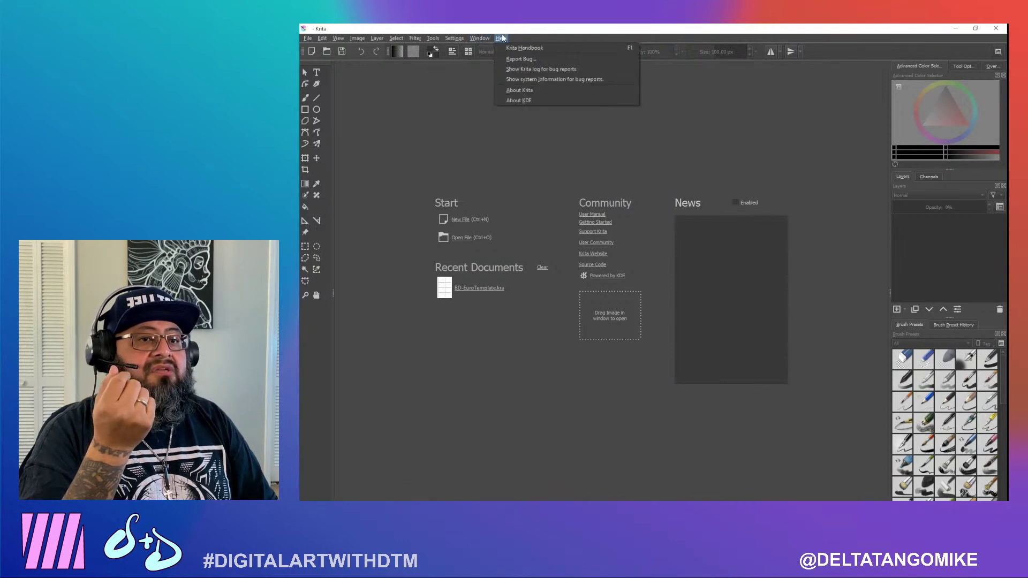
pyautogui.moveTo(308, 39)
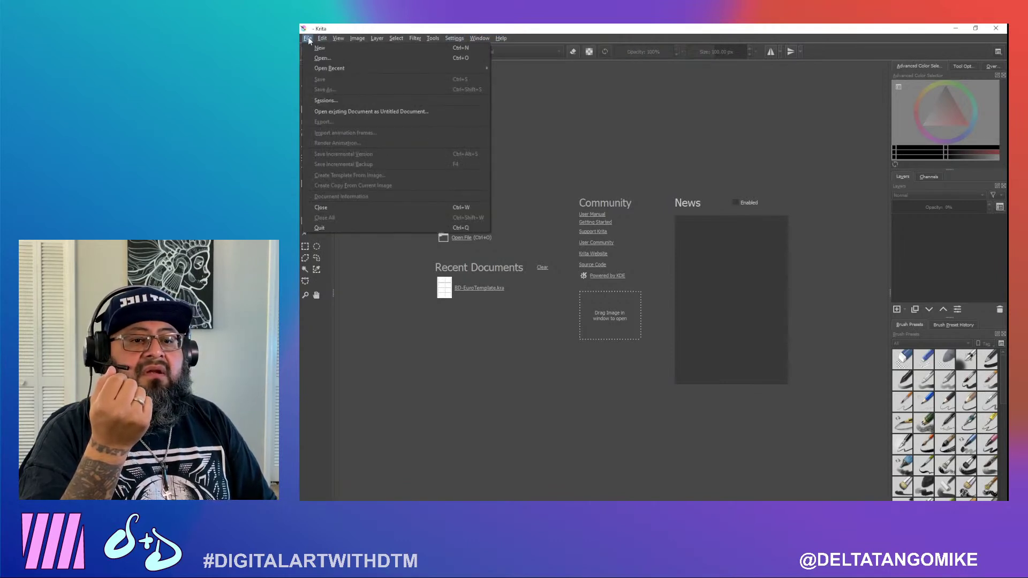
pyautogui.click(315, 231)
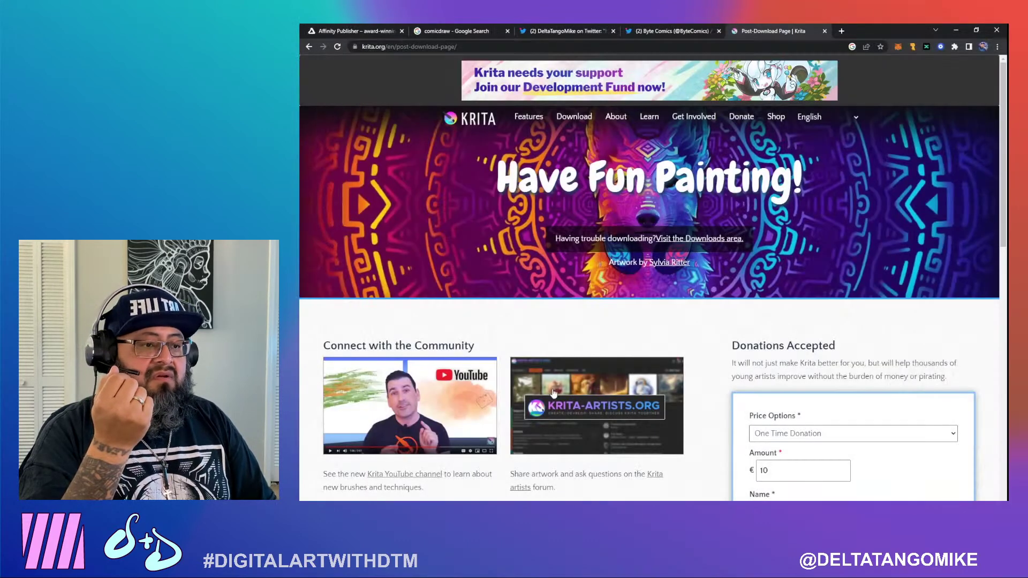
# Visit Krita's downloads area, open the 5.1.5 folder and save krita-x64-5.1.5-setup.exe to Downloads
pyautogui.click(678, 242)
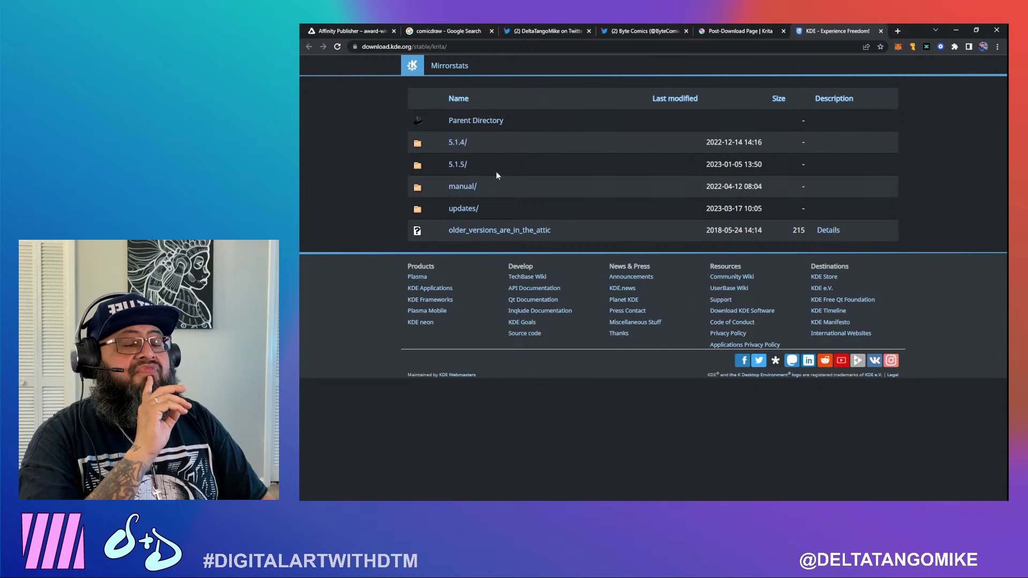
pyautogui.click(455, 167)
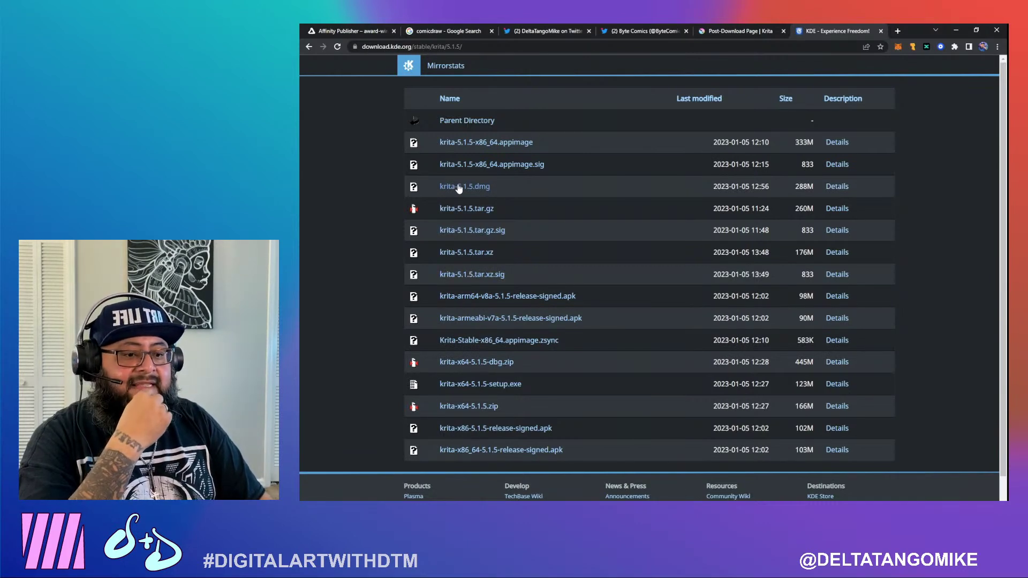
pyautogui.click(493, 386)
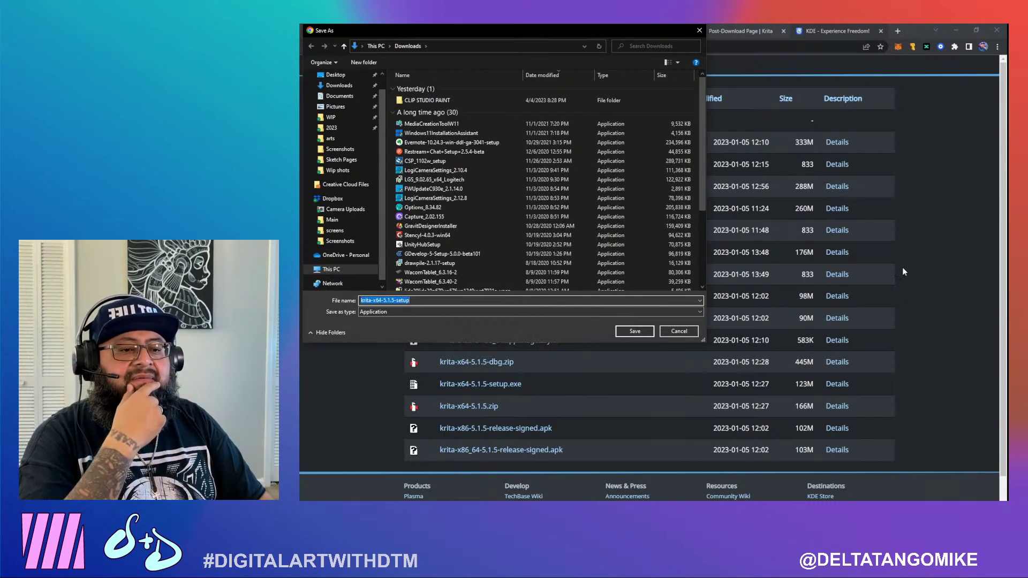
pyautogui.click(634, 332)
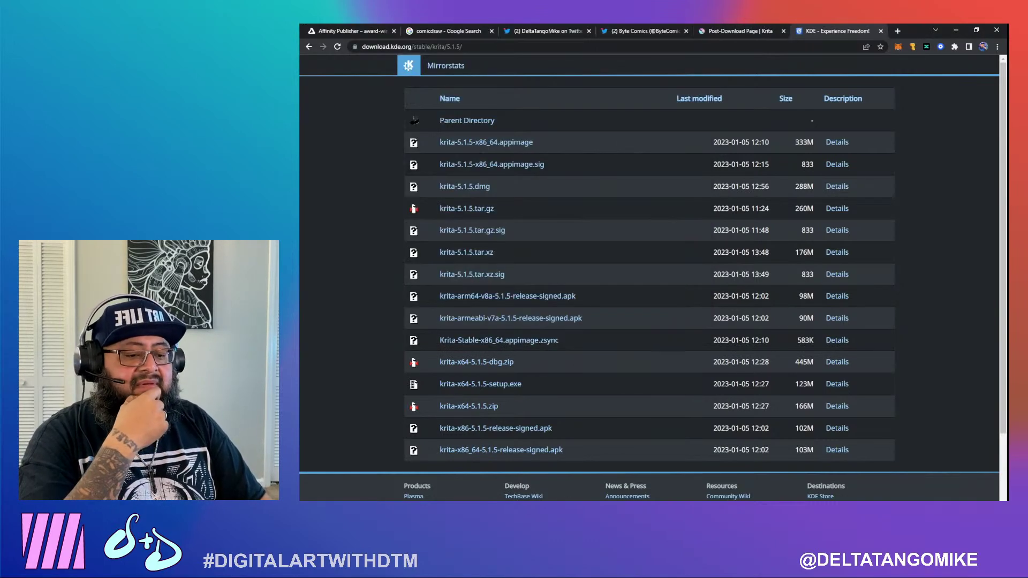
pyautogui.hotkey('alt', 'Tab')
pyautogui.click(482, 371)
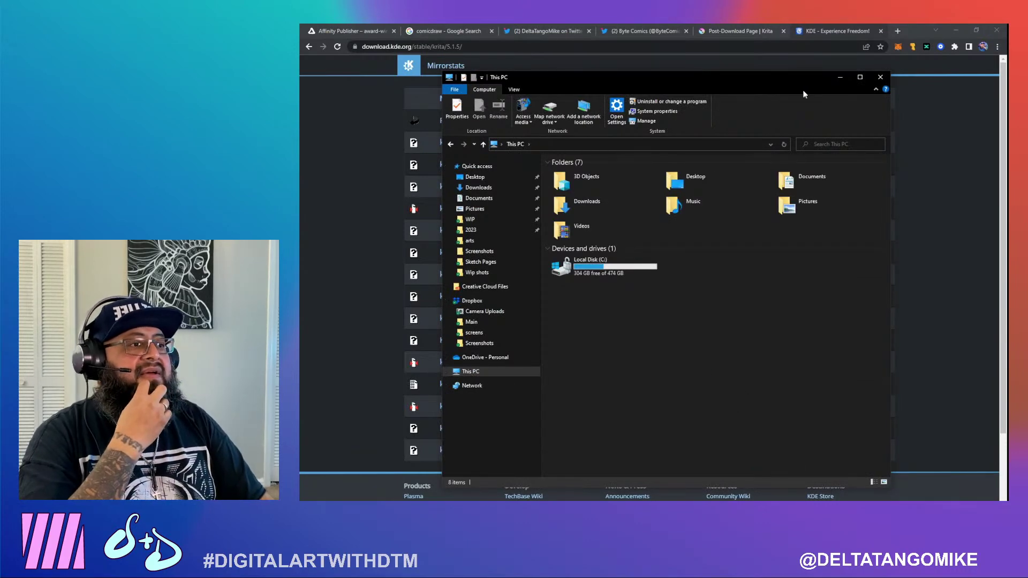
pyautogui.click(828, 33)
# Return to Krita's post-download page and open its YouTube channel and Krita artists forum links in new tabs
pyautogui.click(741, 31)
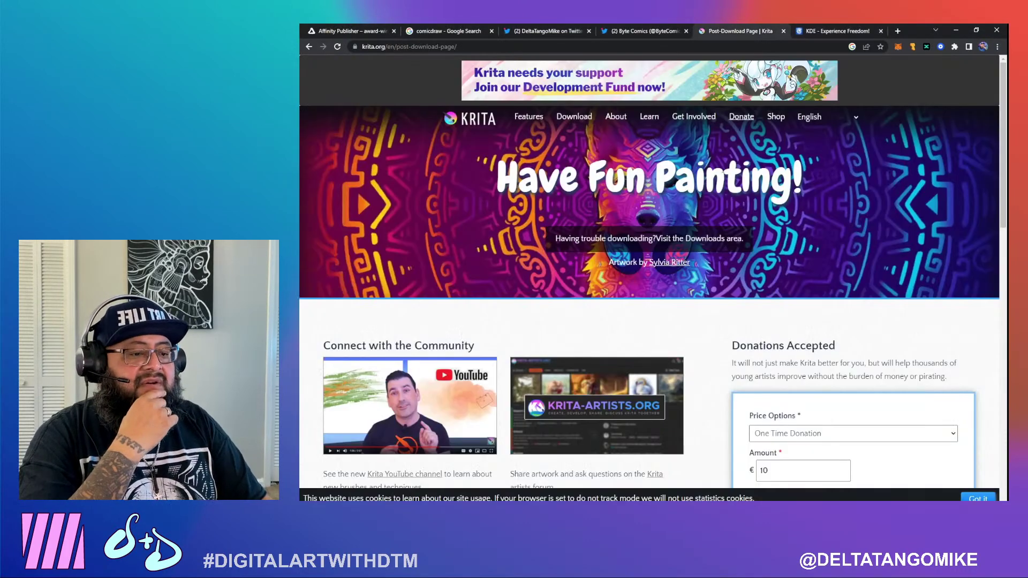
pyautogui.scroll(-2, 669, 395)
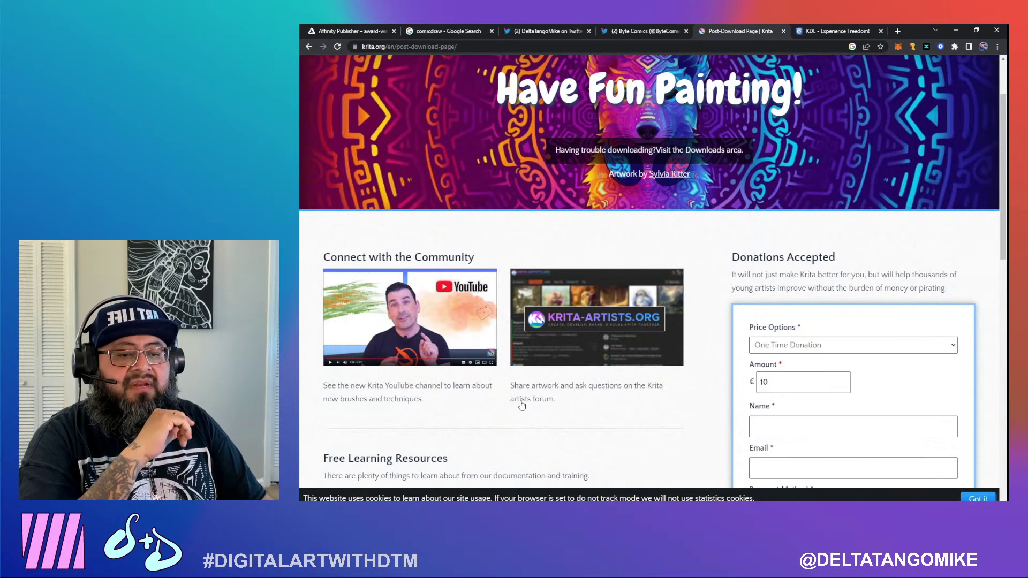
pyautogui.rightClick(405, 389)
pyautogui.click(482, 395)
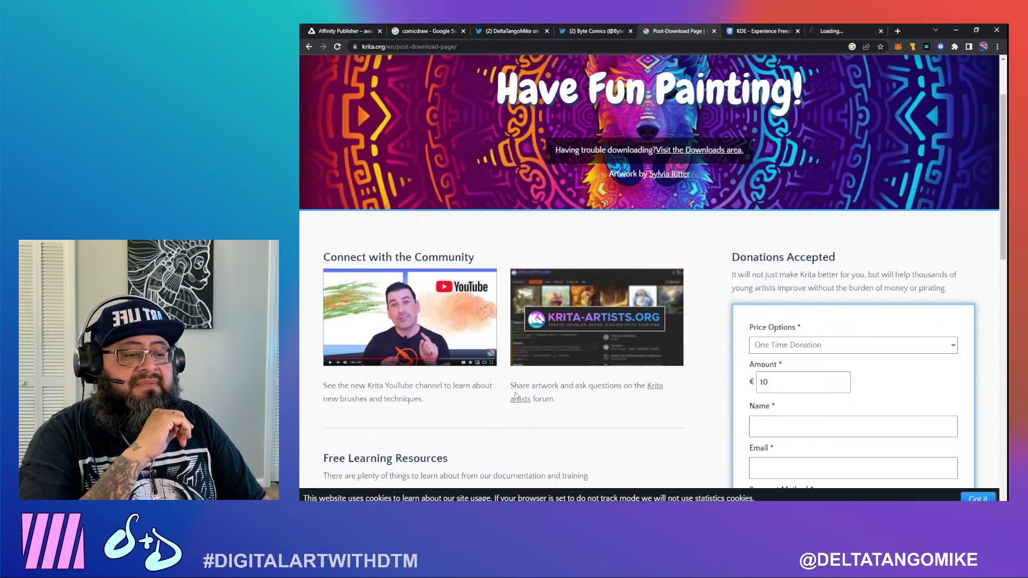
pyautogui.click(518, 399)
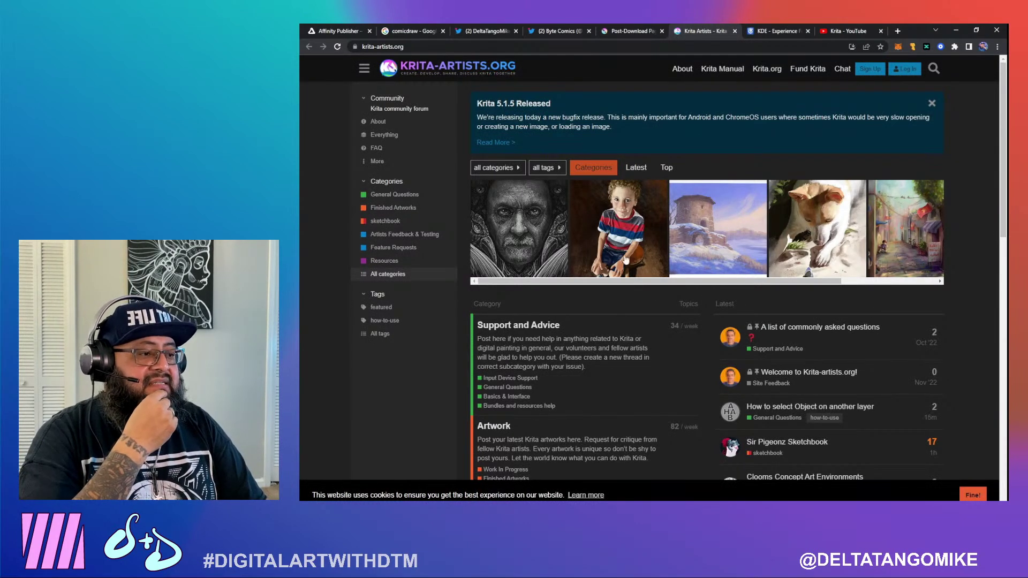
# Open the blue-haired portrait's post from the forum's featured artwork strip and read through it
pyautogui.moveTo(696, 282); pyautogui.dragTo(818, 284)
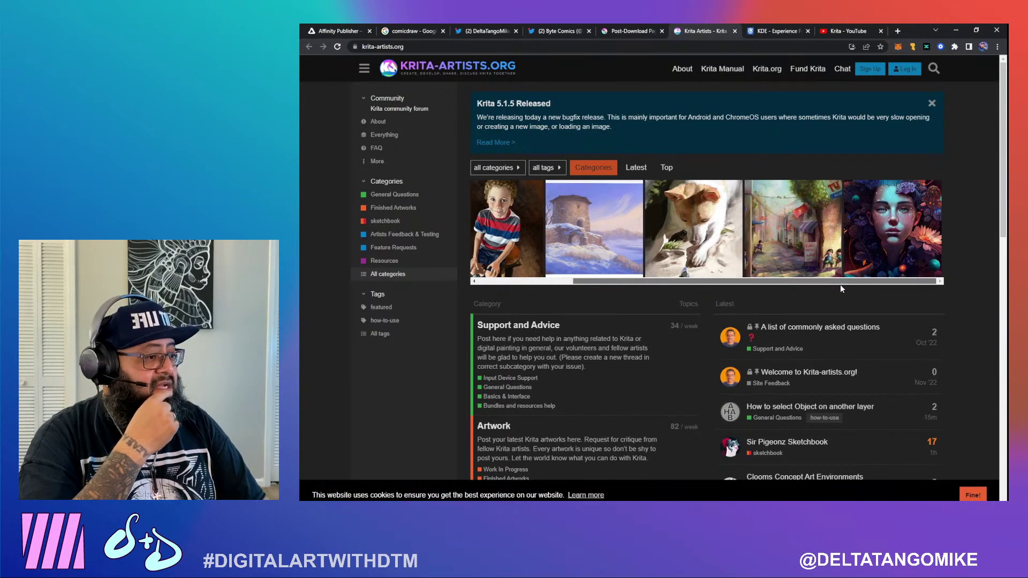
pyautogui.click(869, 227)
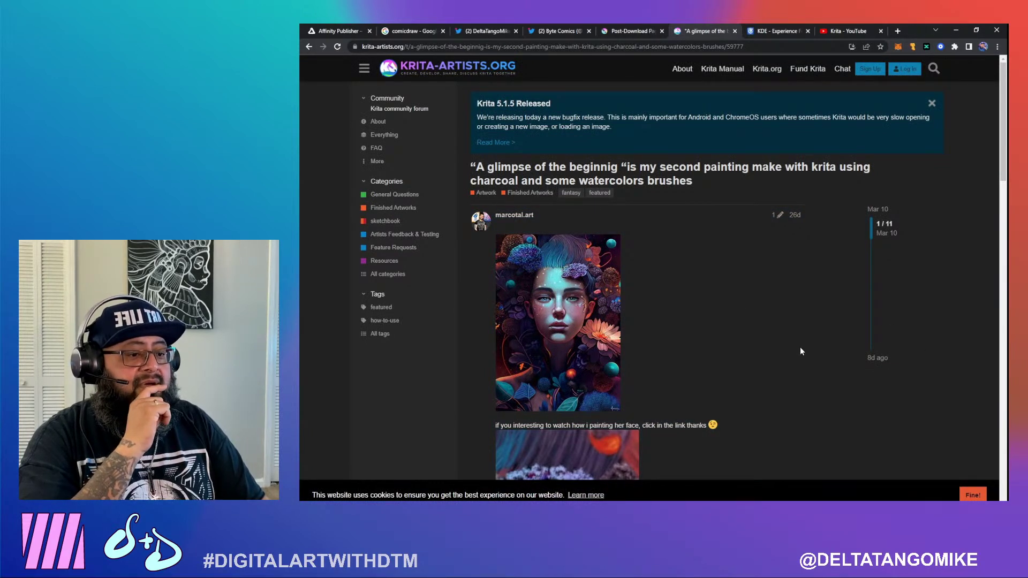
pyautogui.scroll(-3, 800, 350)
pyautogui.scroll(-1, 801, 347)
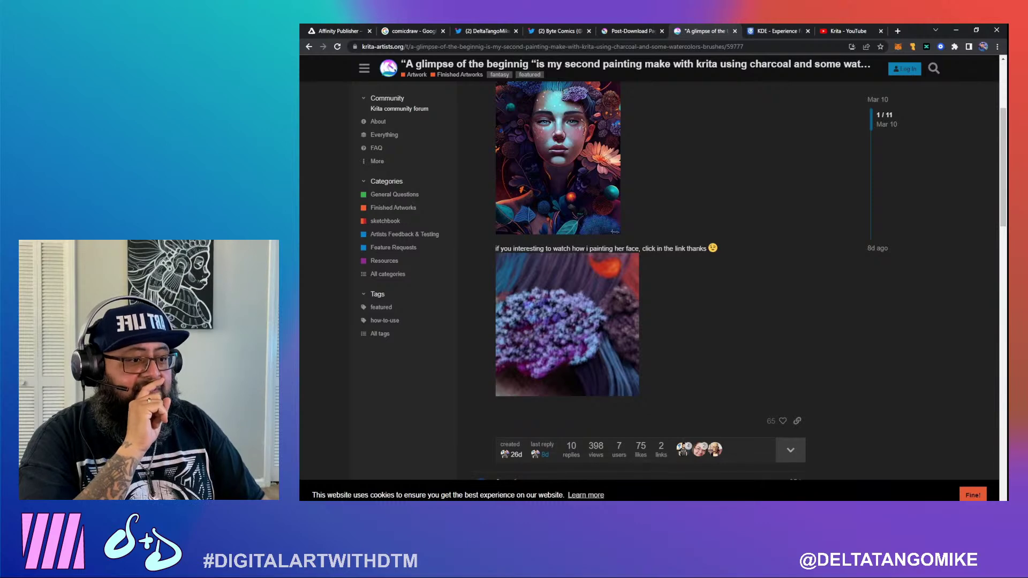
pyautogui.scroll(-3, 635, 278)
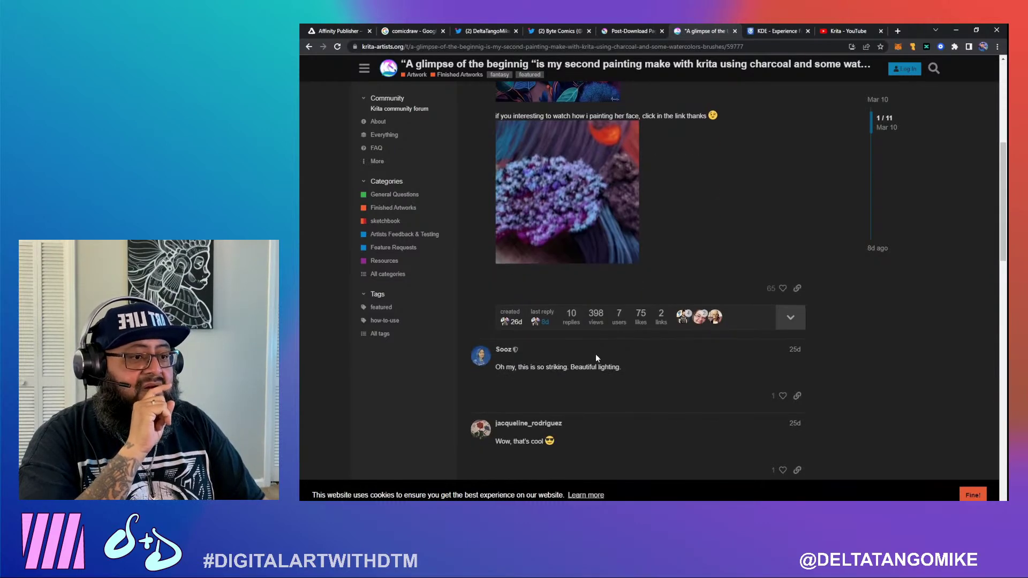
# Enlarge the post's portrait painting for a closer look, then close the enlarged view
pyautogui.scroll(4, 596, 355)
pyautogui.click(567, 227)
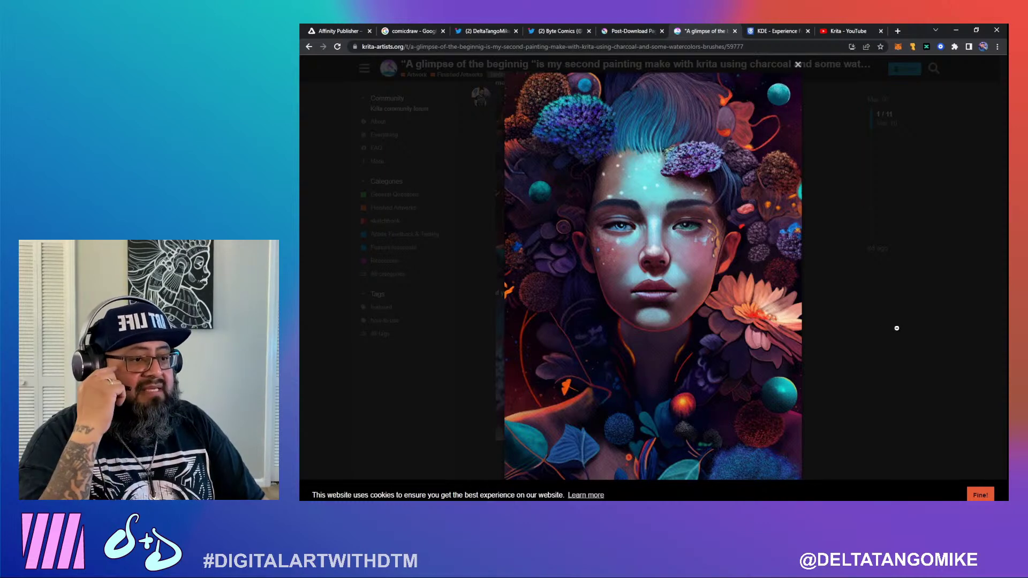
pyautogui.click(897, 329)
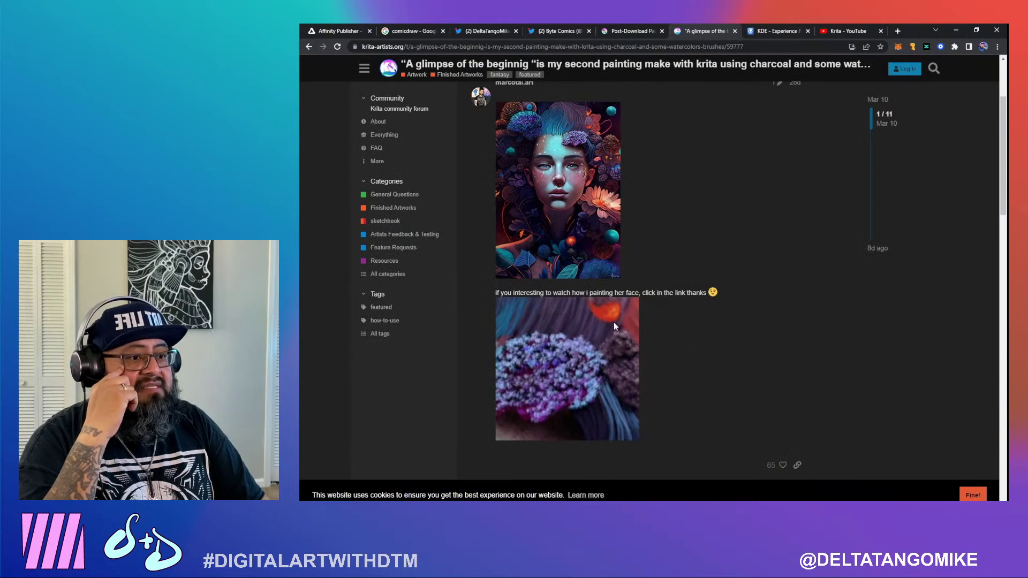
# Find the artist's reply among the comments and follow its Instagram link to the painting process video
pyautogui.scroll(3, 613, 322)
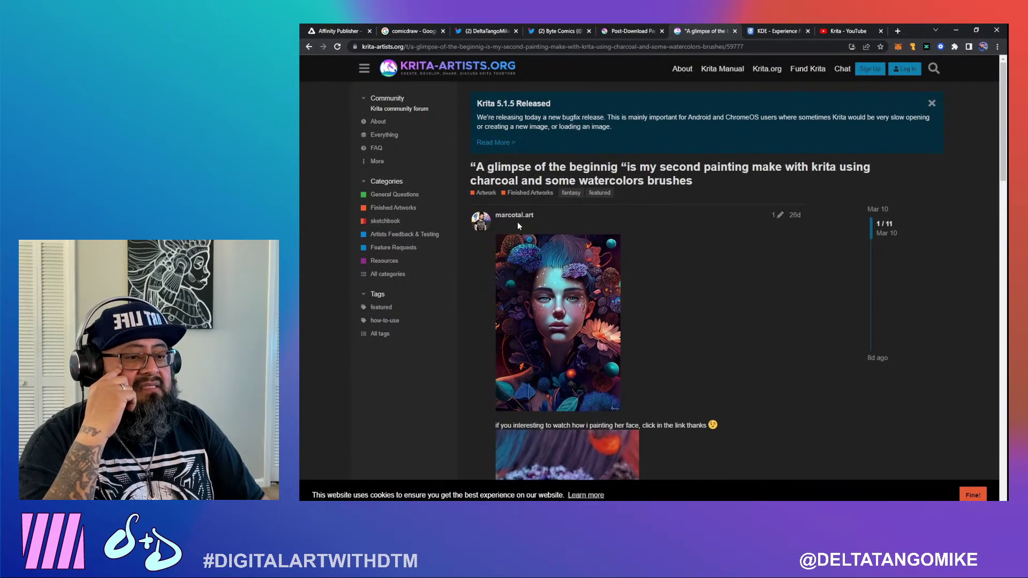
pyautogui.scroll(-7, 515, 245)
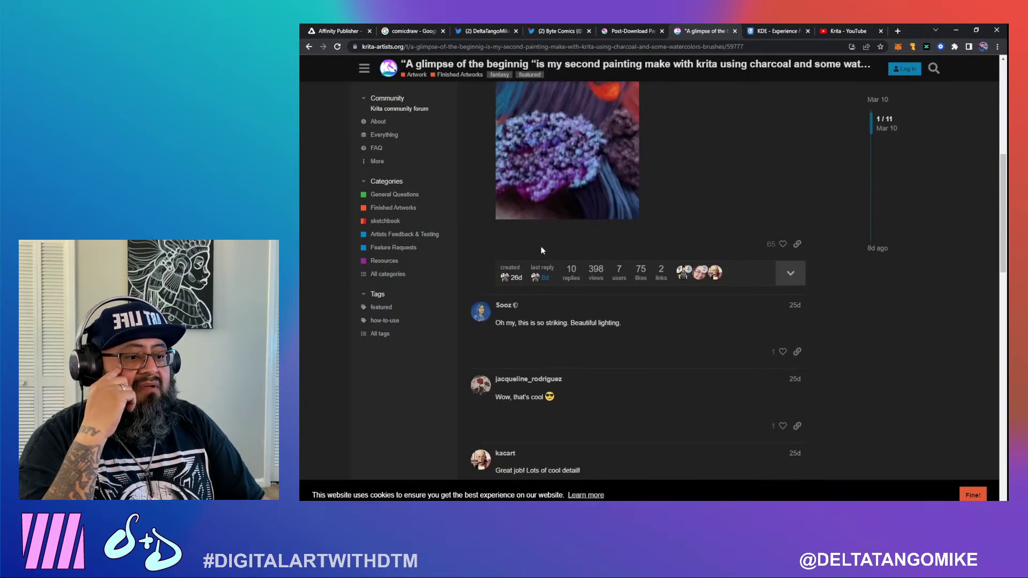
pyautogui.scroll(-5, 851, 322)
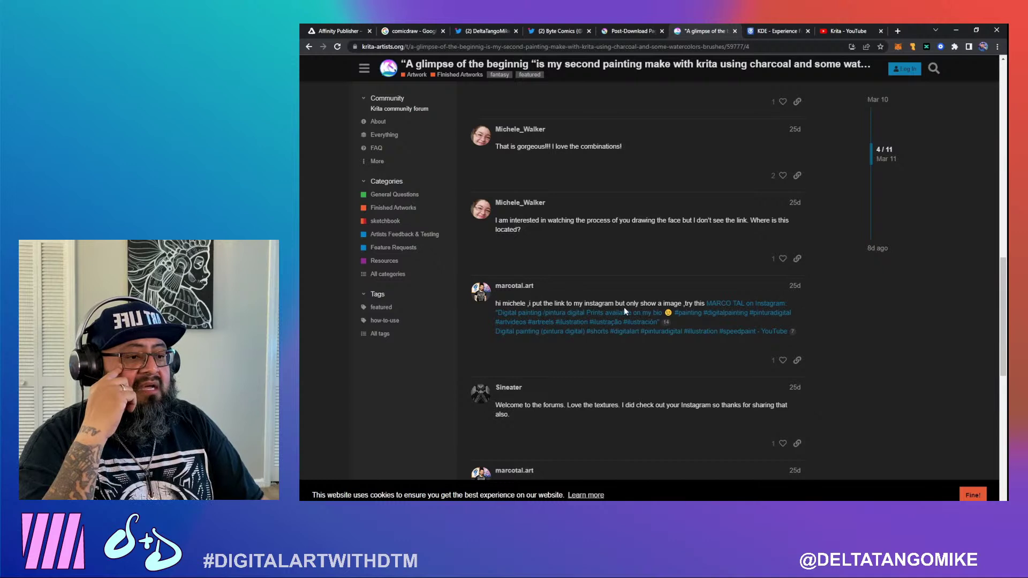
pyautogui.click(599, 315)
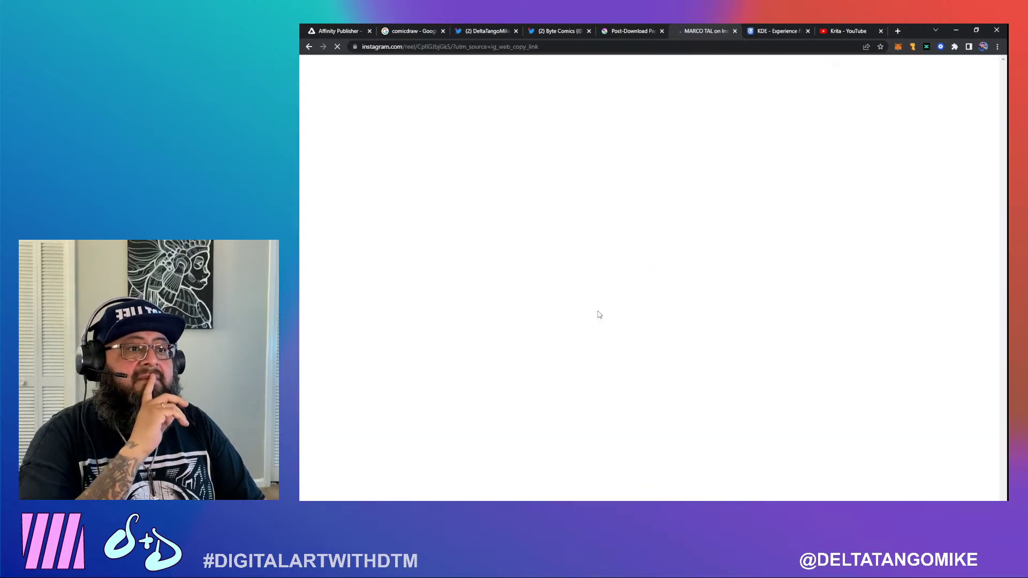
pyautogui.click(703, 161)
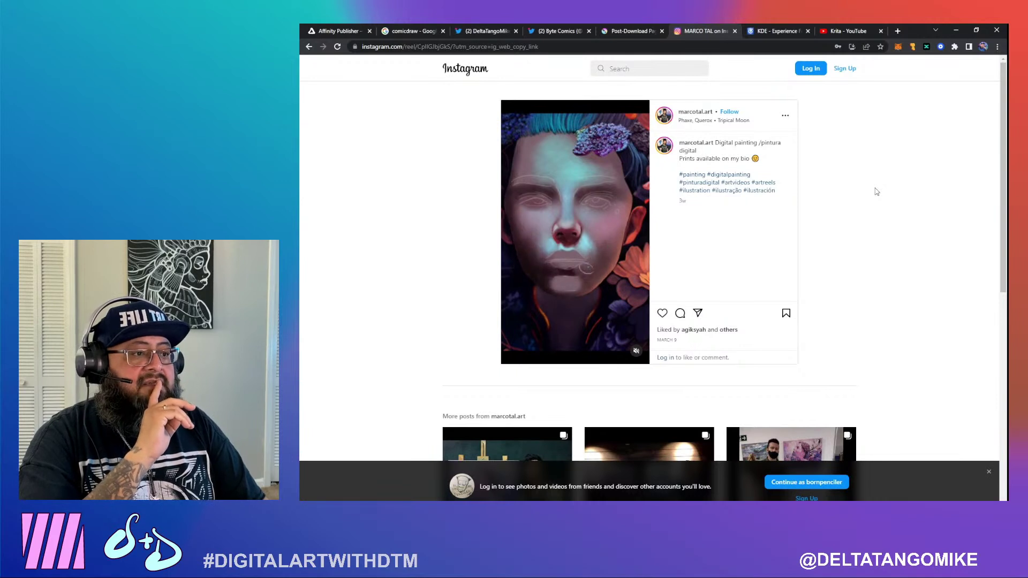
# Open the artist's Instagram profile and follow its link page to the artist's YouTube channel
pyautogui.click(700, 113)
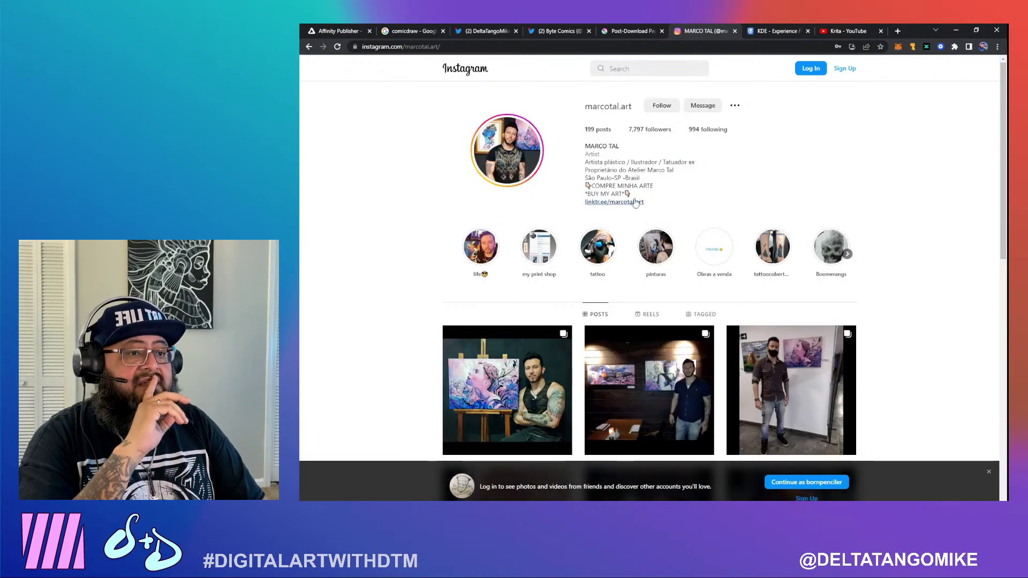
pyautogui.click(636, 202)
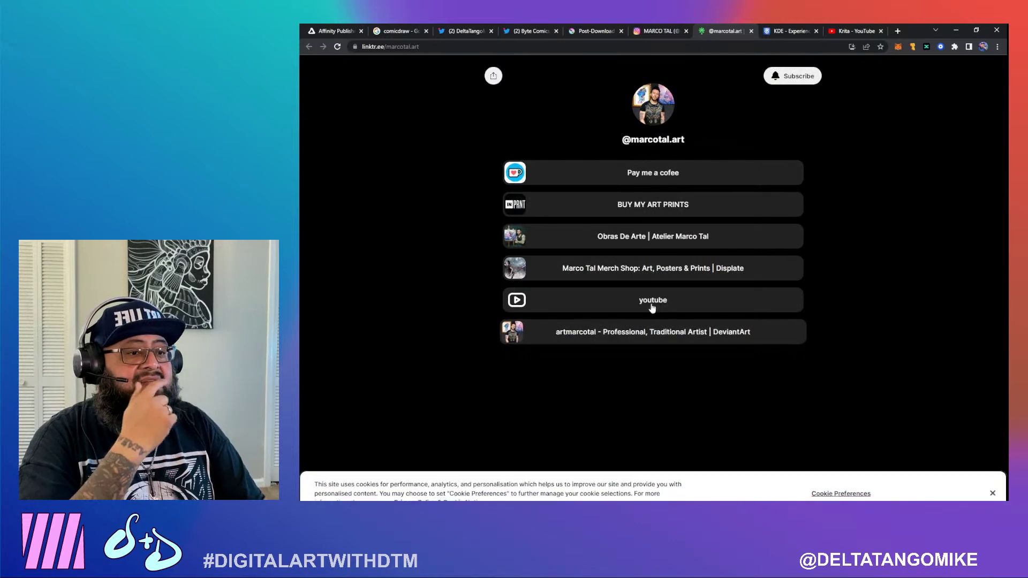
pyautogui.click(652, 305)
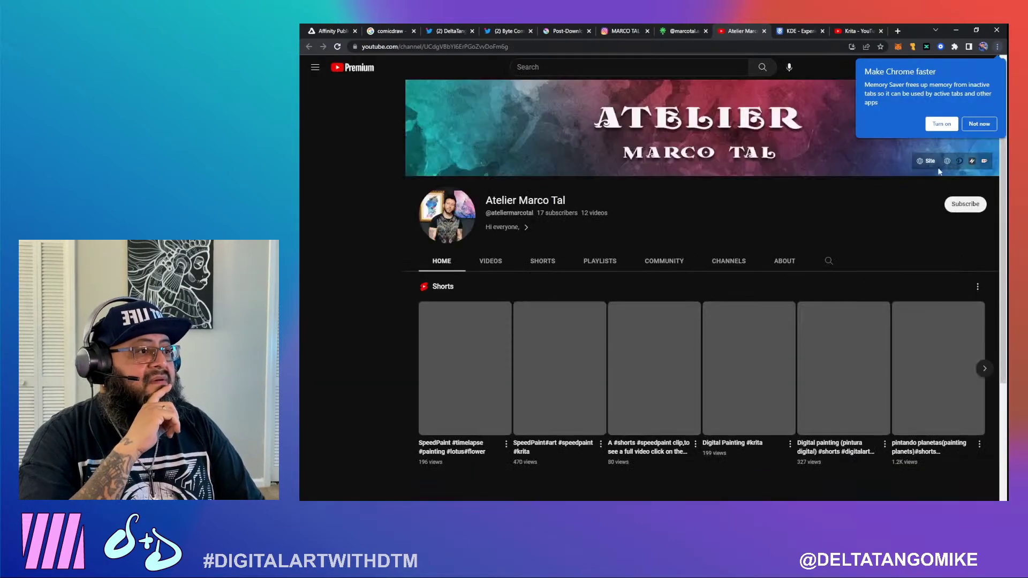
# Dismiss the Memory Saver suggestion, subscribe to the artist's YouTube channel and read its About details and links
pyautogui.click(978, 124)
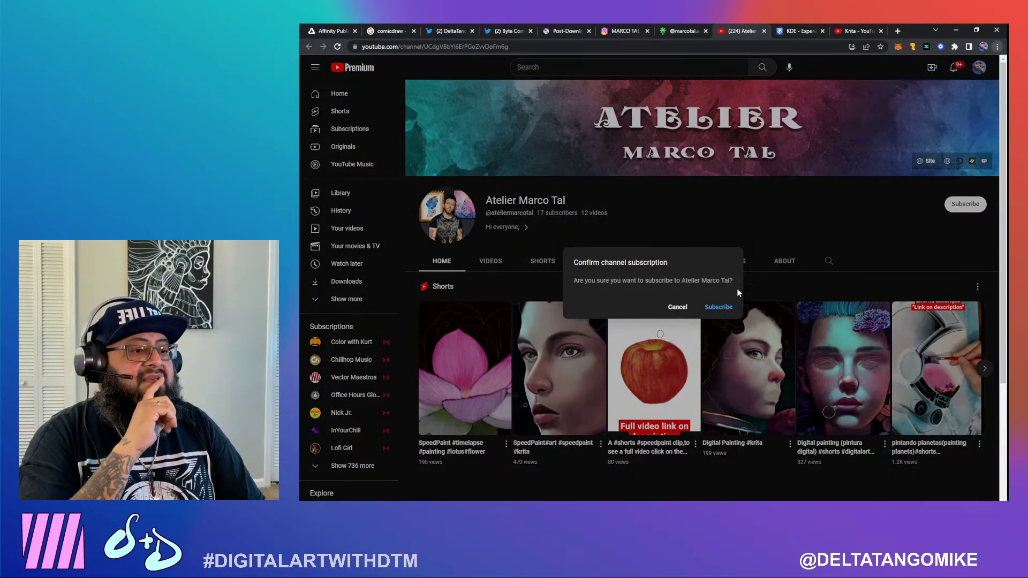
pyautogui.click(719, 307)
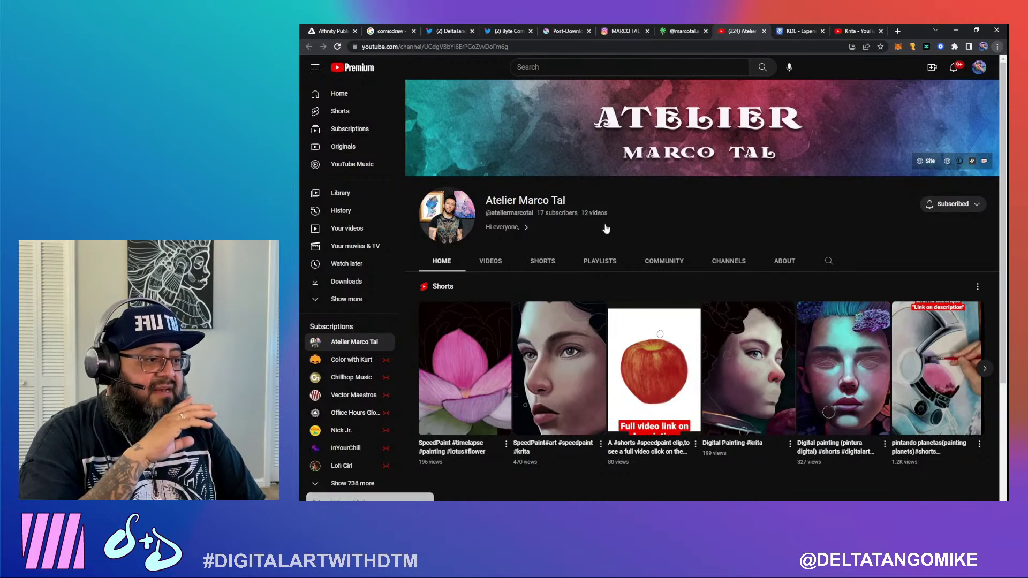
pyautogui.click(776, 263)
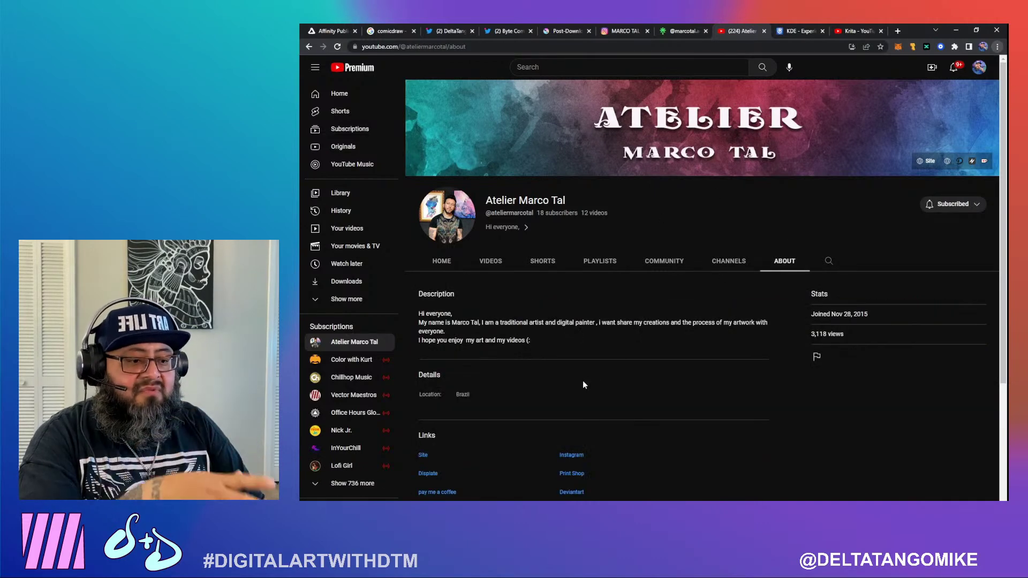
pyautogui.scroll(-2, 600, 377)
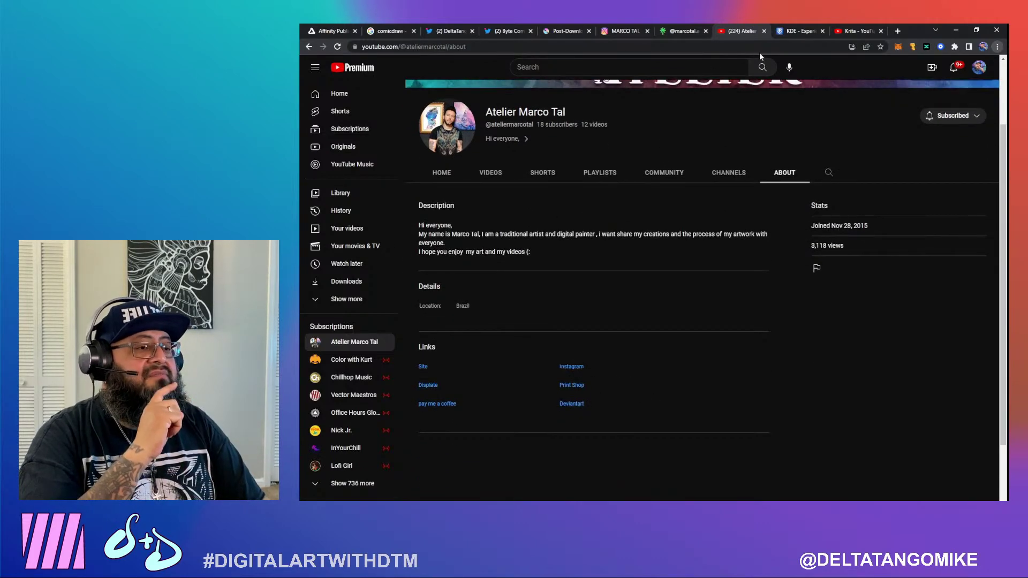
# Close the artist's link page and Instagram profile, keeping the YouTube channel open
pyautogui.click(667, 32)
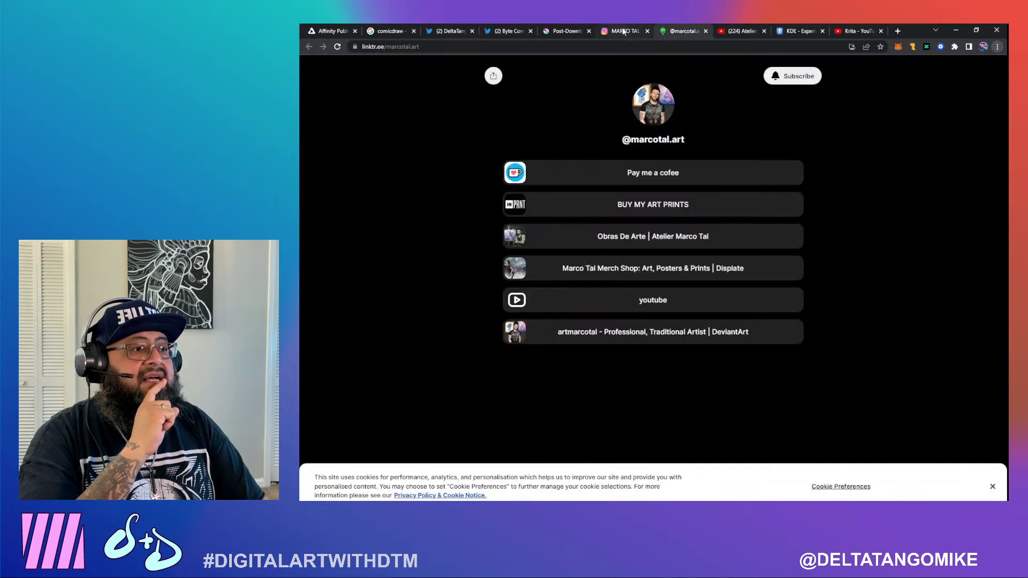
pyautogui.click(705, 30)
pyautogui.click(627, 32)
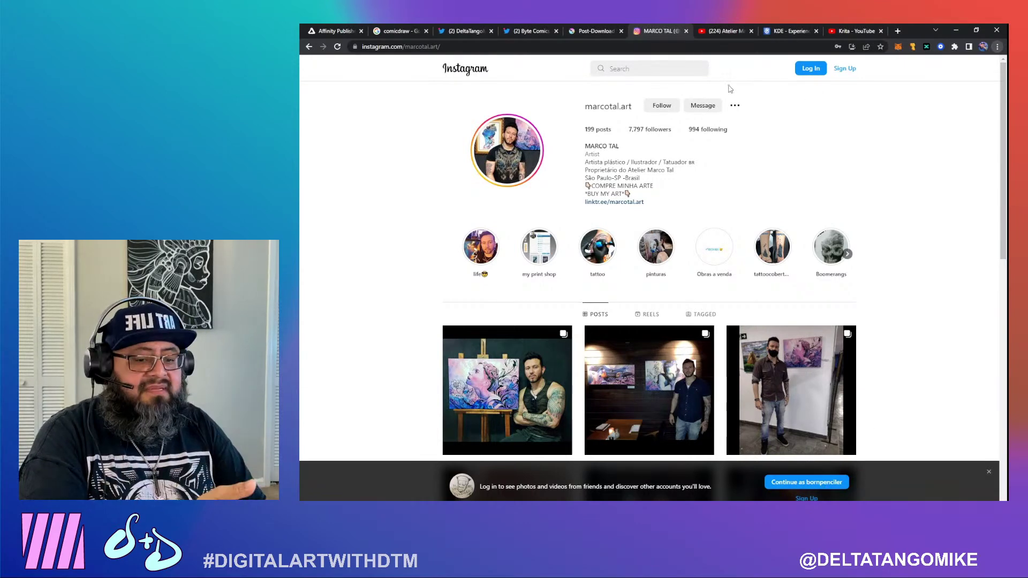
pyautogui.click(686, 31)
# Glance through the community and learning resources on Krita's post-download page and close that page
pyautogui.click(589, 31)
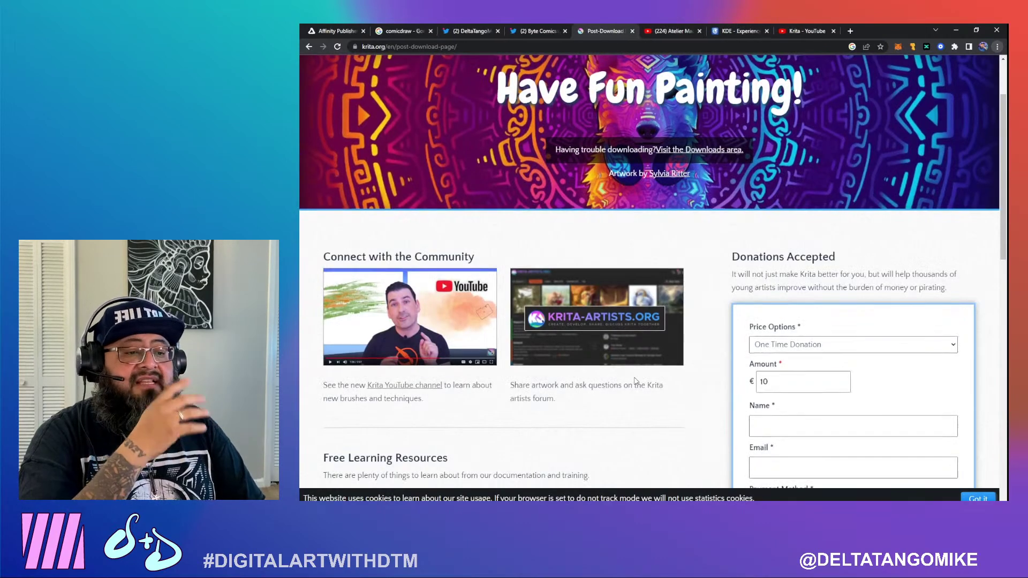
pyautogui.scroll(-5, 640, 373)
pyautogui.scroll(4, 641, 369)
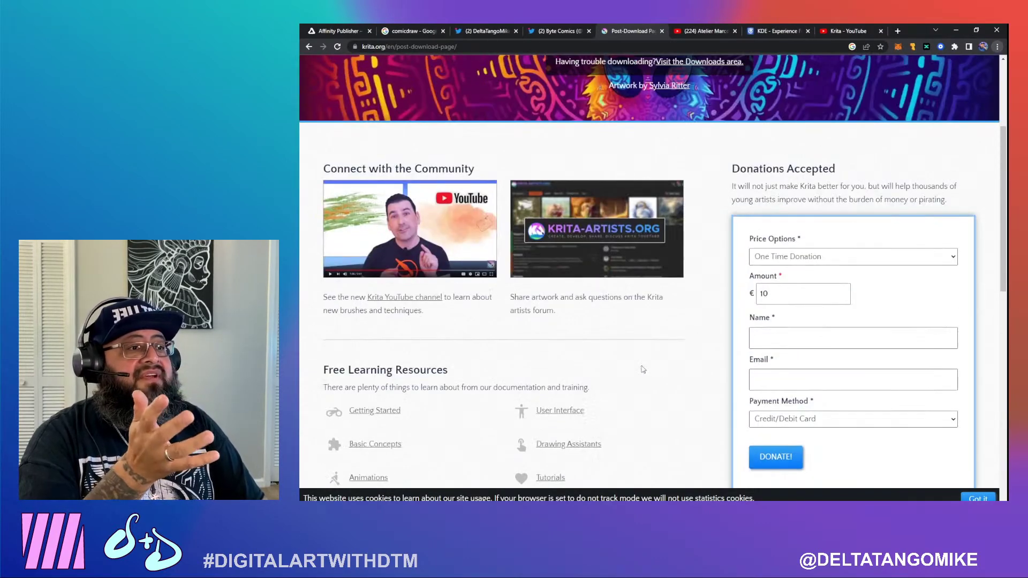
pyautogui.click(661, 31)
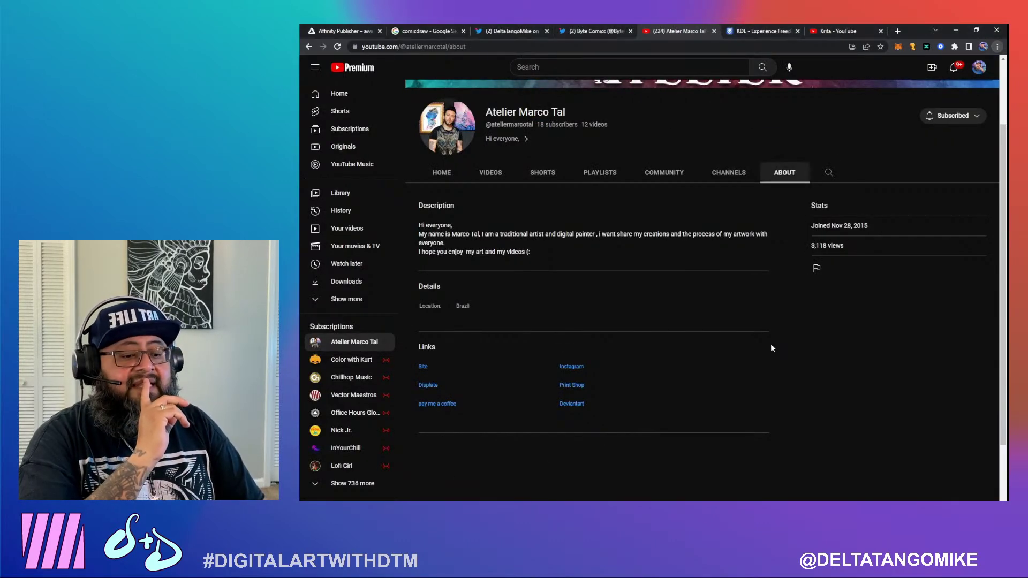
# Reduce the browser to a smaller window, launch the downloaded Krita 5.1.5 installer and reposition the browser on the desktop
pyautogui.click(977, 31)
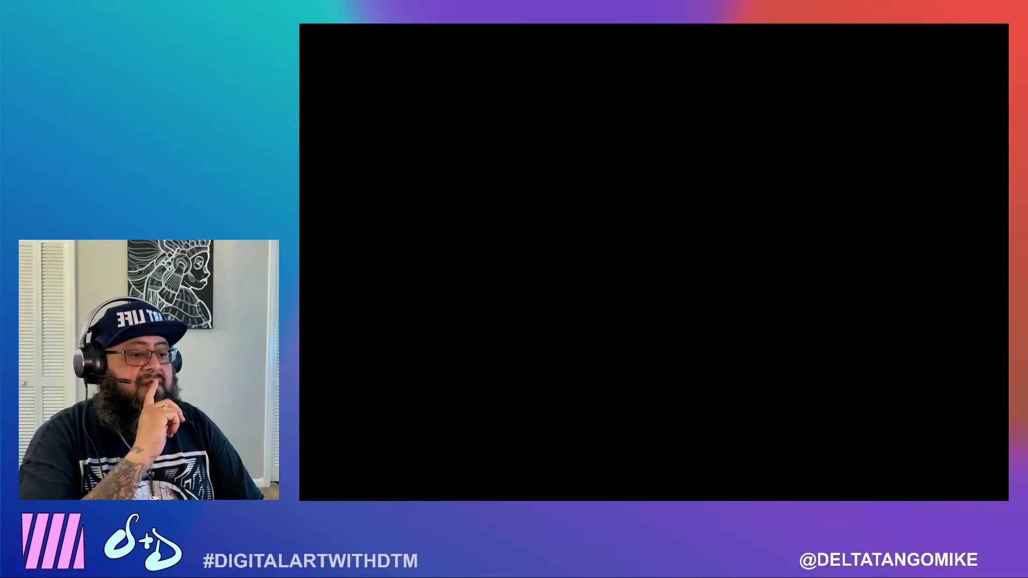
pyautogui.press('super+e')
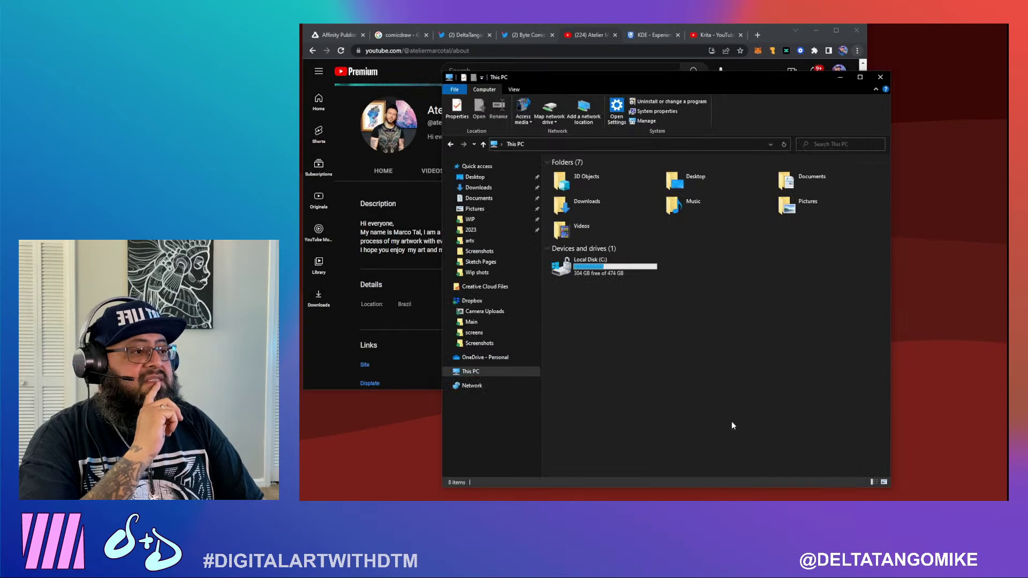
pyautogui.click(881, 77)
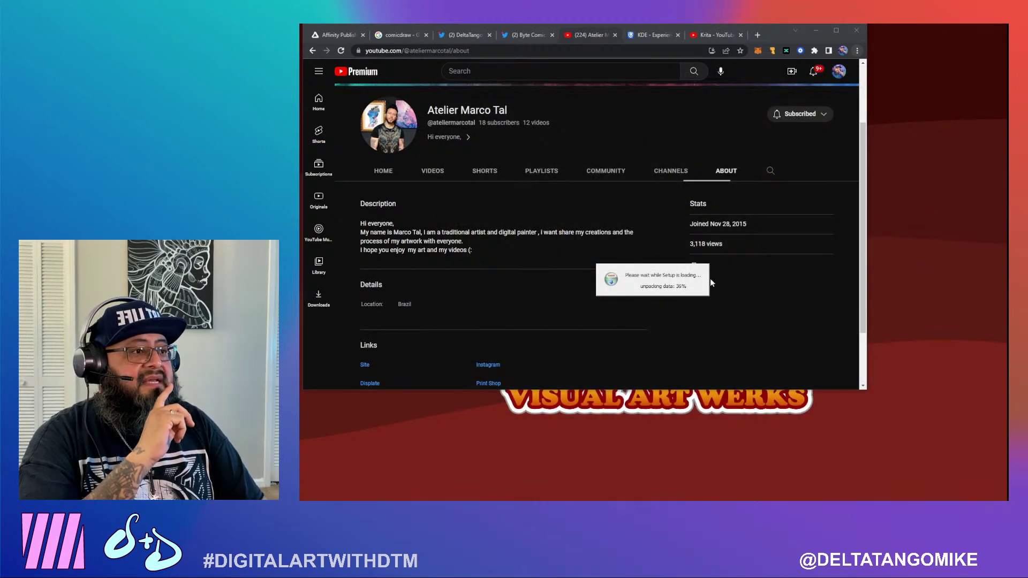
pyautogui.moveTo(776, 37); pyautogui.dragTo(801, 59)
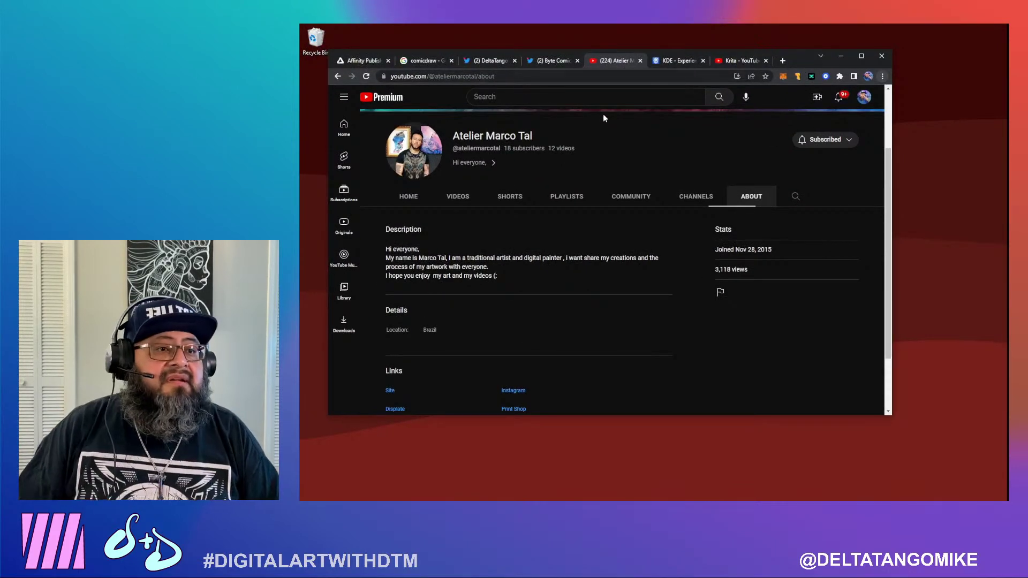
# Open the tweet showing a comic page drawn in Krita, view it in a taller window and open its reply field
pyautogui.click(482, 57)
pyautogui.scroll(-2, 653, 251)
pyautogui.click(427, 321)
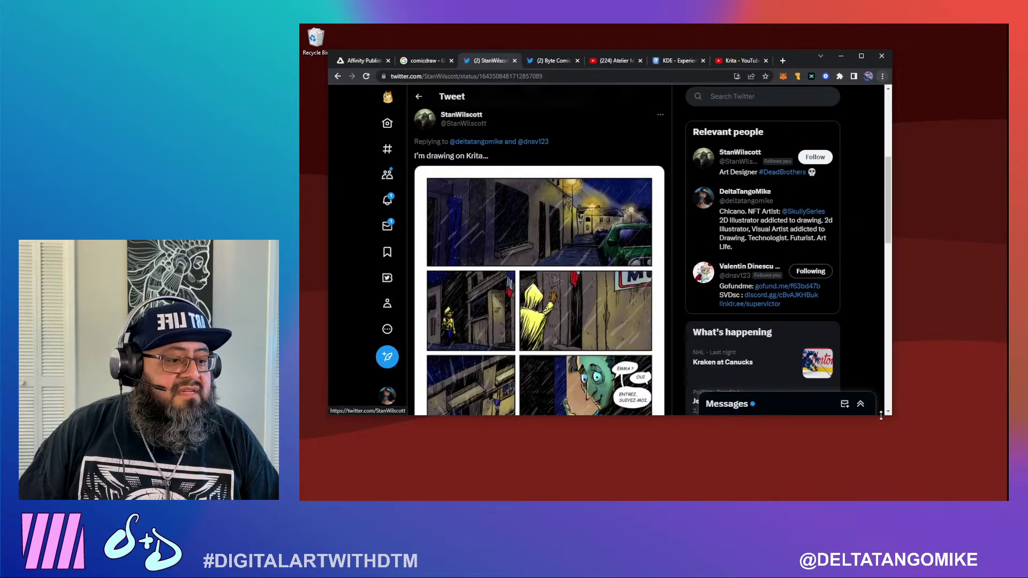
pyautogui.moveTo(881, 416); pyautogui.dragTo(881, 500)
pyautogui.scroll(-3, 522, 357)
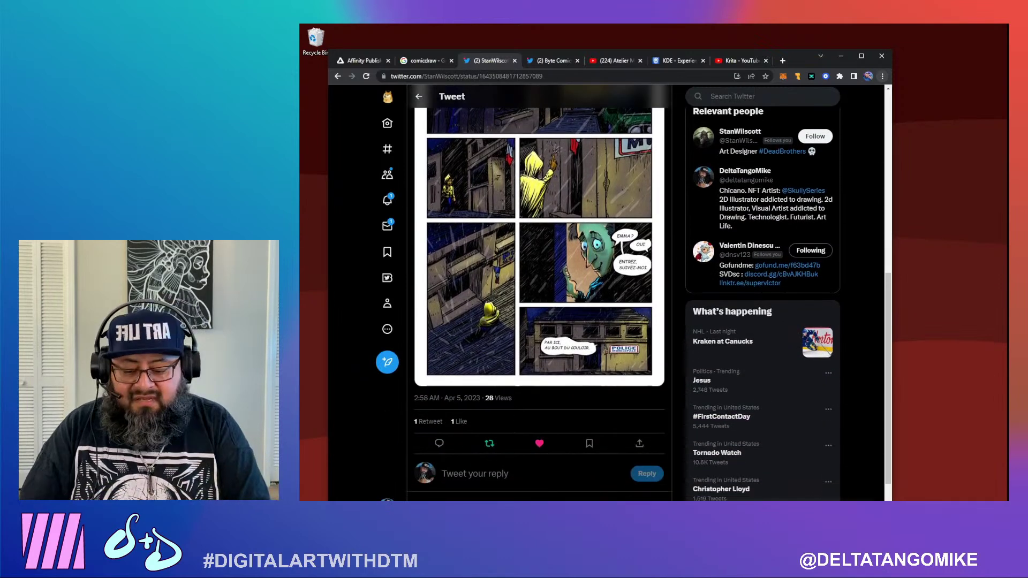
pyautogui.click(552, 470)
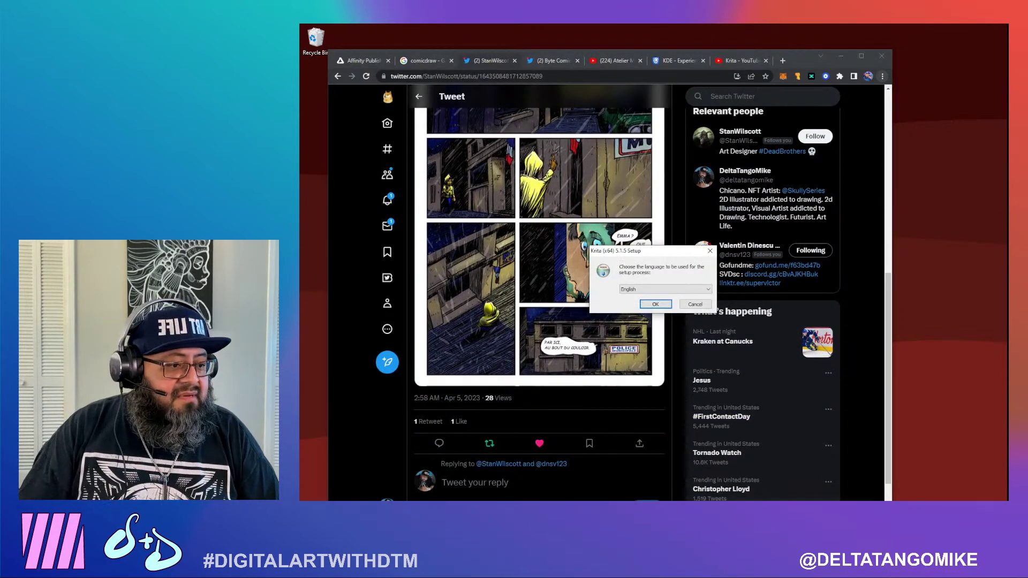
# Start the Krita 5.1.5 setup in English and accept the license agreement, continuing to the component selection
pyautogui.click(657, 304)
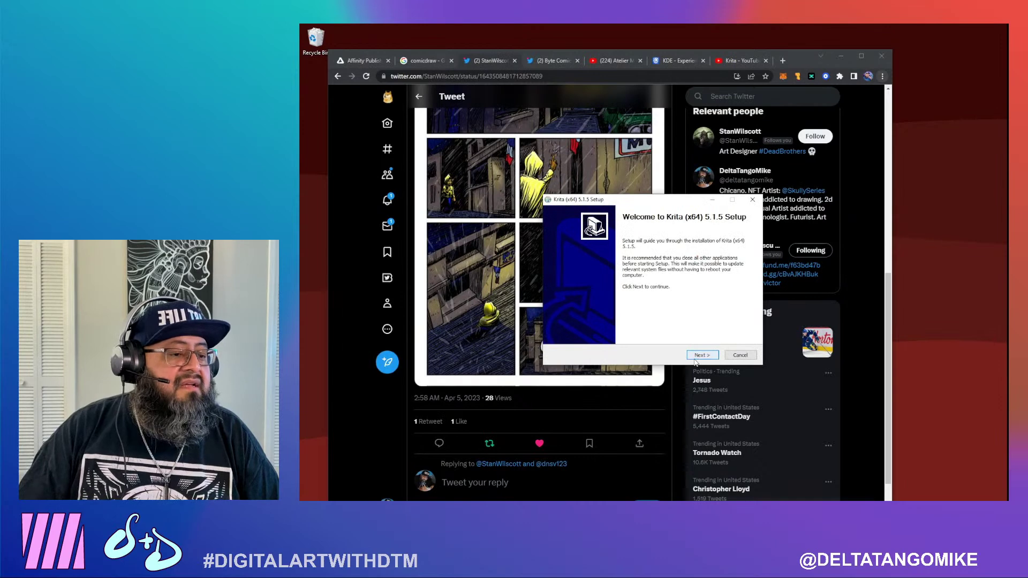
pyautogui.click(699, 355)
pyautogui.click(601, 336)
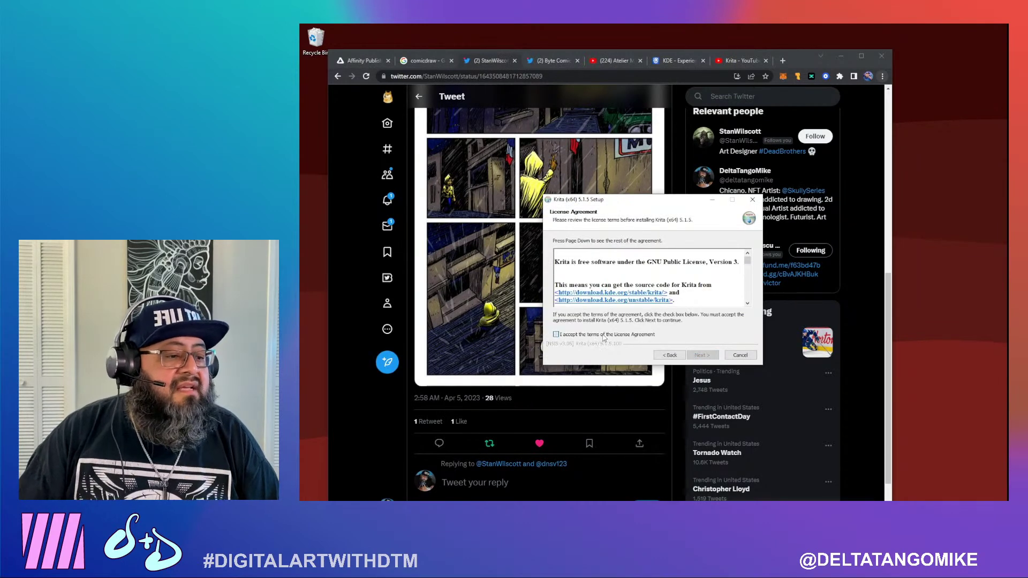
pyautogui.click(711, 356)
pyautogui.click(702, 355)
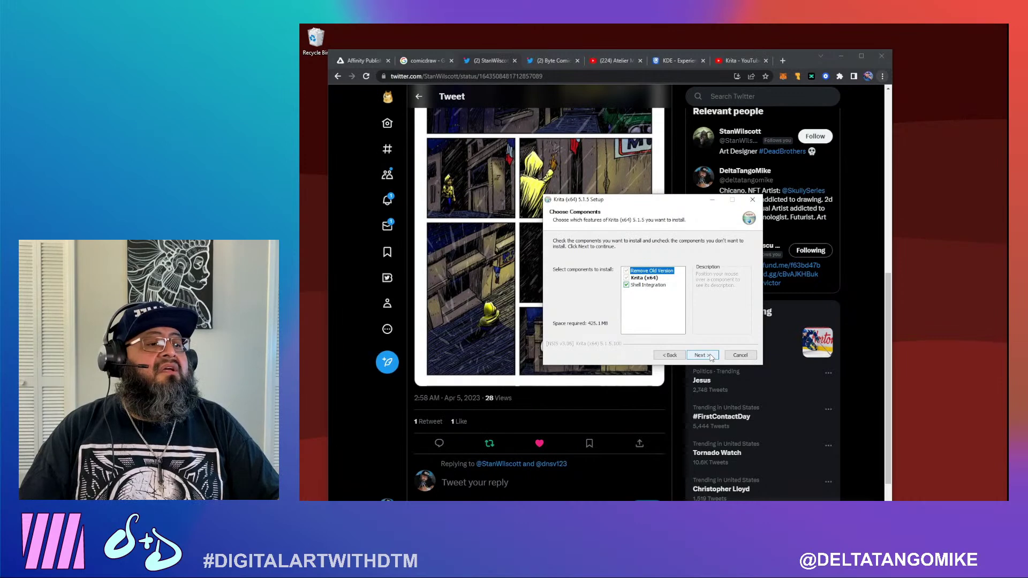
# Go ahead to the Start Menu folder choice and return to the component list to check the Shell Integration option
pyautogui.click(699, 356)
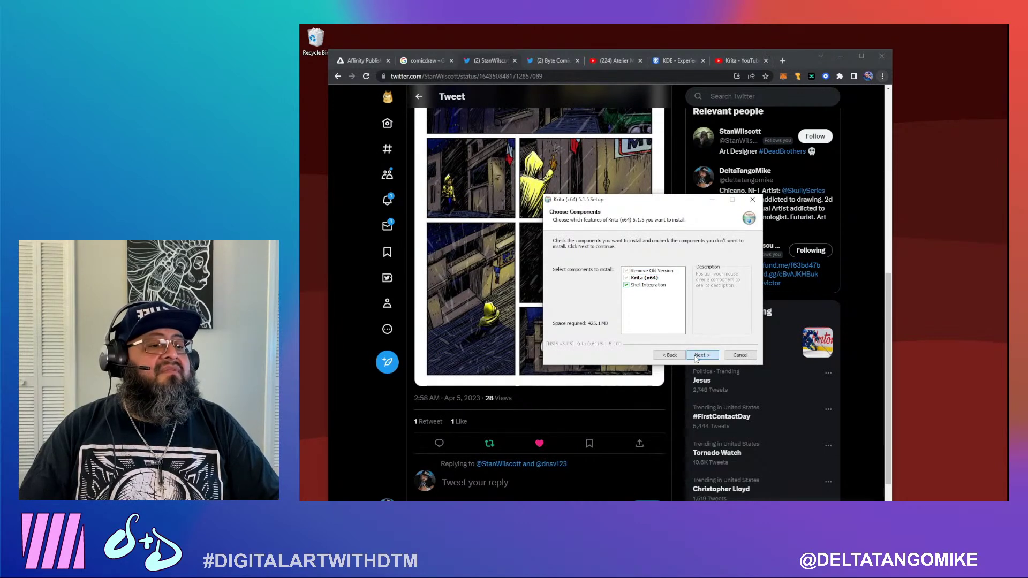
pyautogui.click(702, 356)
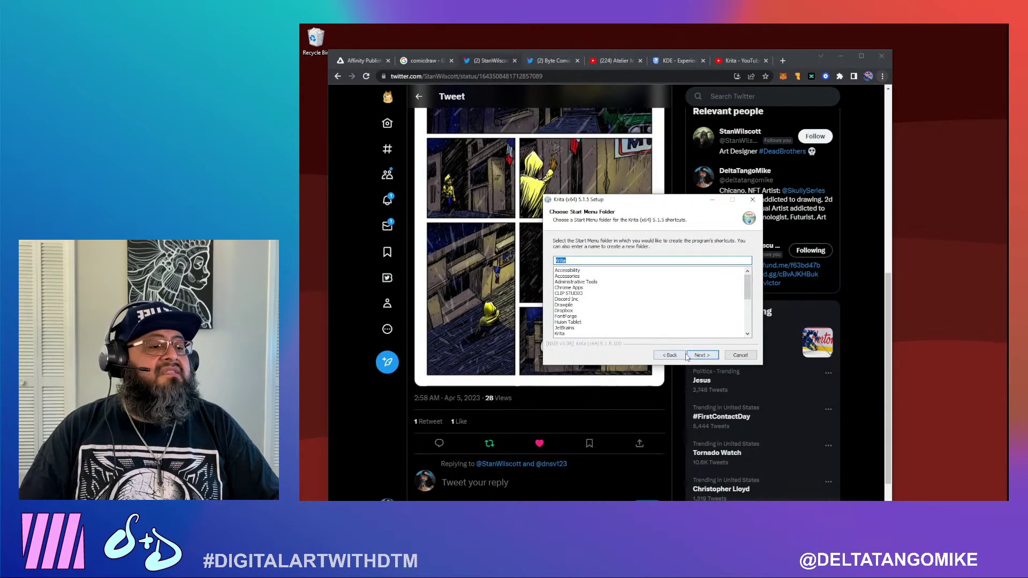
pyautogui.click(670, 355)
pyautogui.click(670, 356)
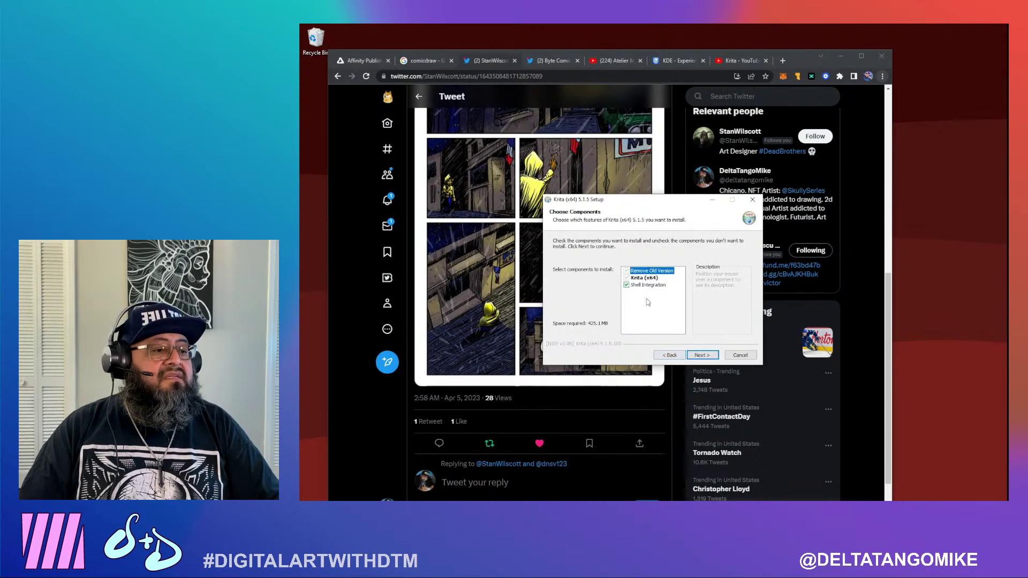
pyautogui.moveTo(652, 287)
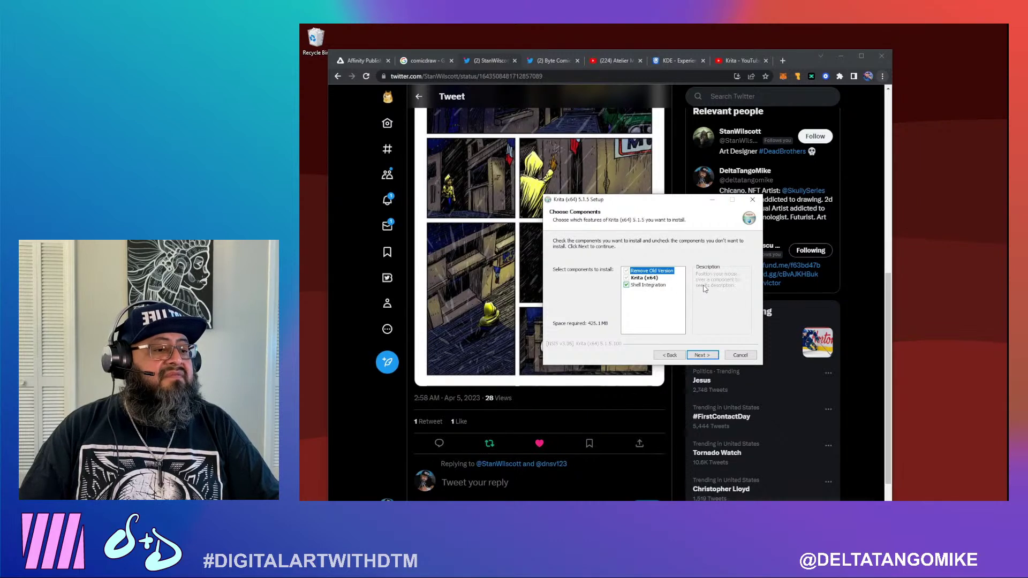
# Accept the Krita Shell Extension license, keep the Krita Start Menu folder and desktop icon, and start the installation
pyautogui.click(700, 356)
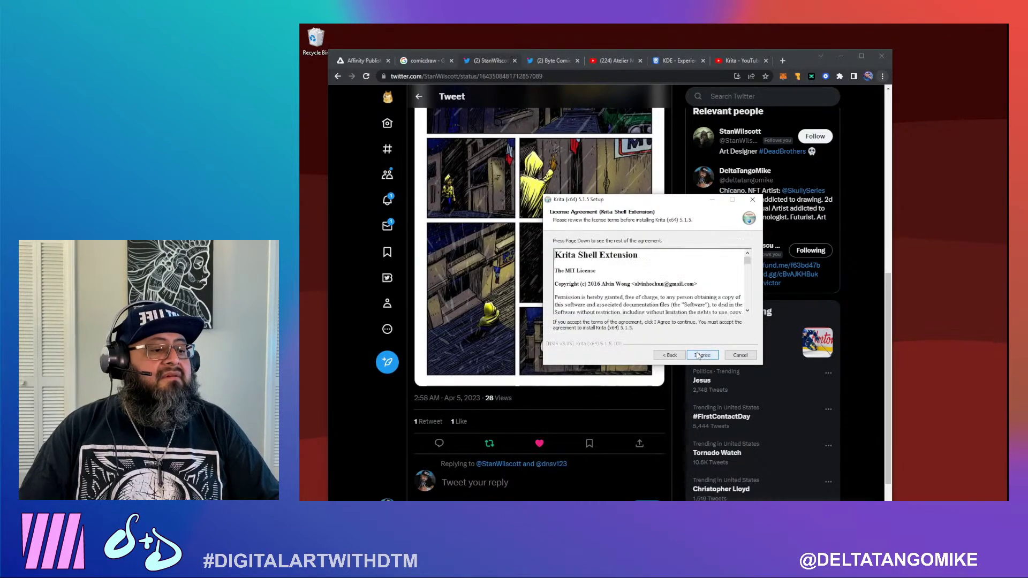
pyautogui.click(698, 356)
pyautogui.click(699, 357)
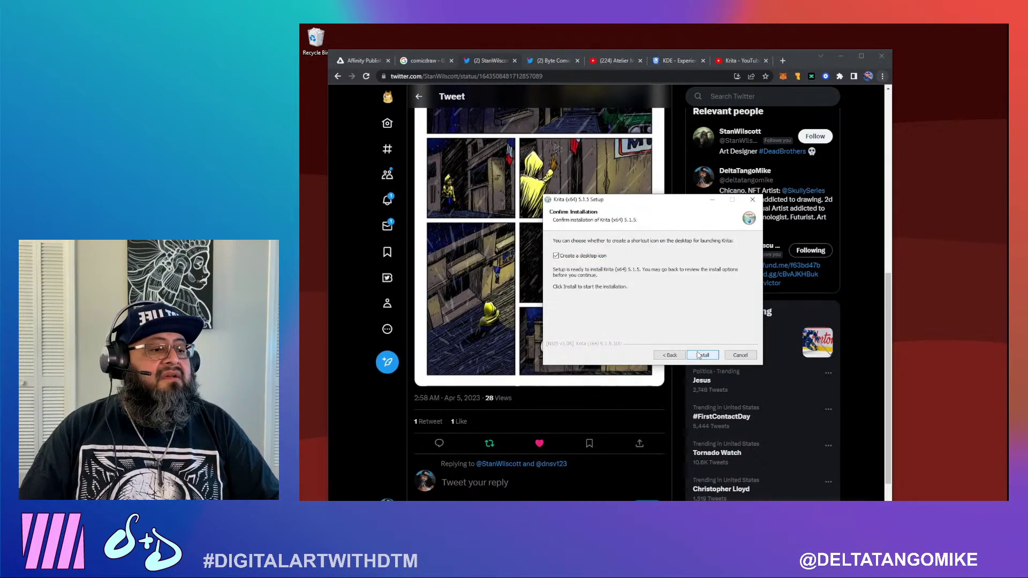
pyautogui.click(700, 356)
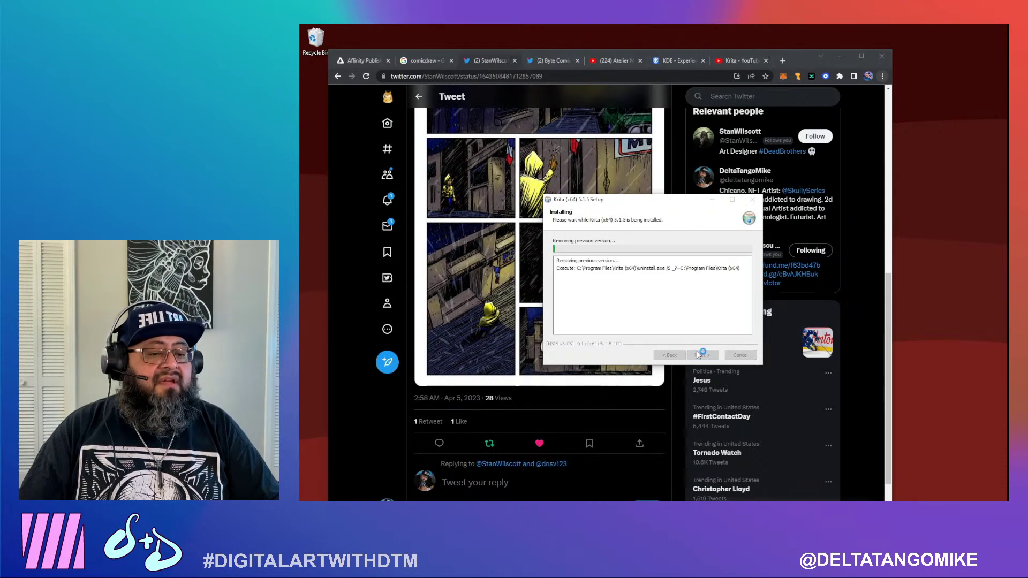
# Write "this is awesome!!!" as the reply to the Krita comic tweet and begin a new line
pyautogui.click(444, 482)
pyautogui.write('this is awesome')
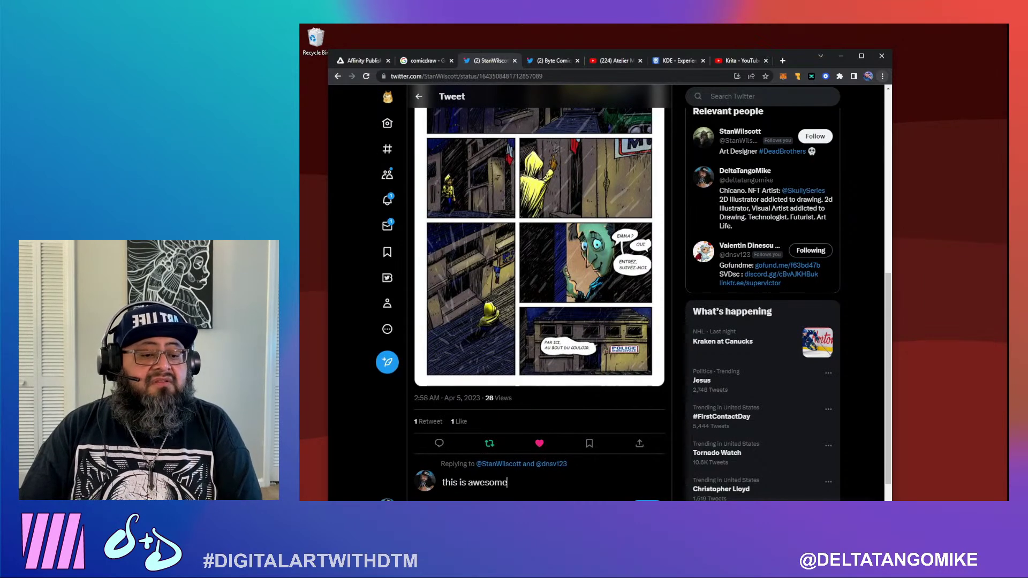
pyautogui.write('!!!')
pyautogui.press('Return')
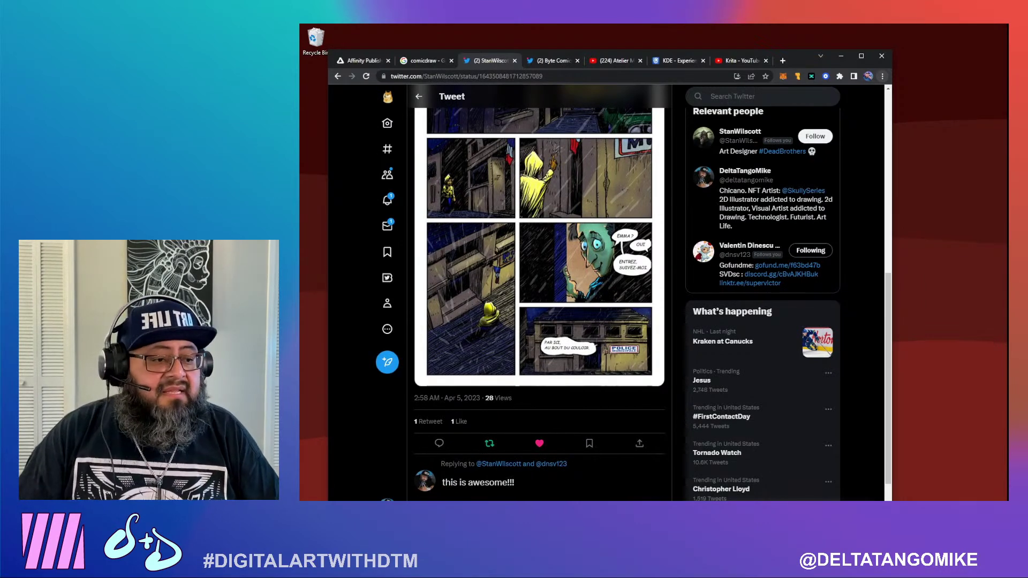
# Add the line "do you work with artboards in the same file for your diff pages?" to the reply and post it
pyautogui.scroll(-2, 620, 383)
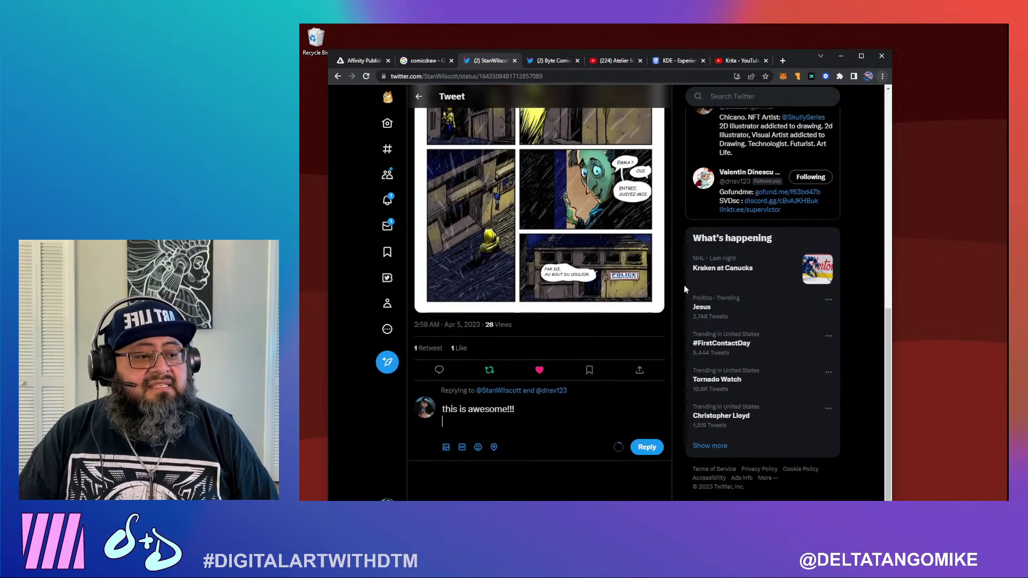
pyautogui.write('do you konw')
pyautogui.press('BackSpace')
pyautogui.press('BackSpace')
pyautogui.press('BackSpace')
pyautogui.write('nnow')
pyautogui.press('BackSpace')
pyautogui.press('BackSpace')
pyautogui.press('BackSpace')
pyautogui.press('BackSpace')
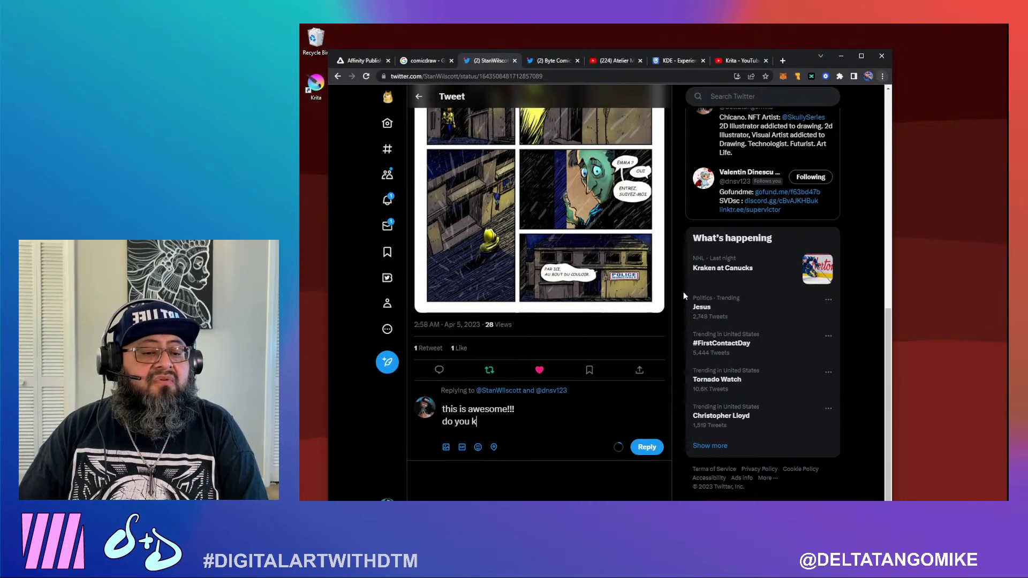
pyautogui.write('work')
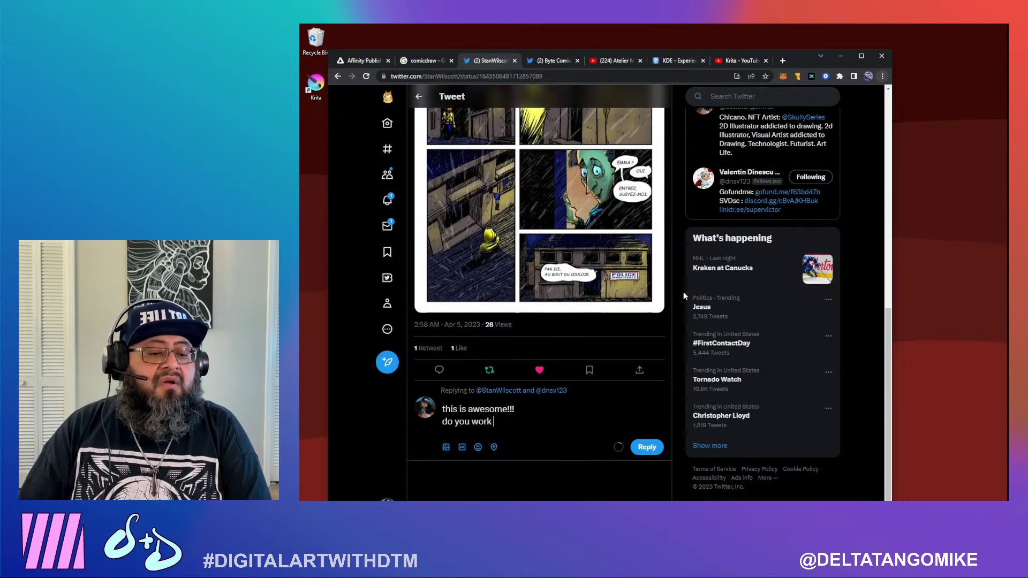
pyautogui.write(' with')
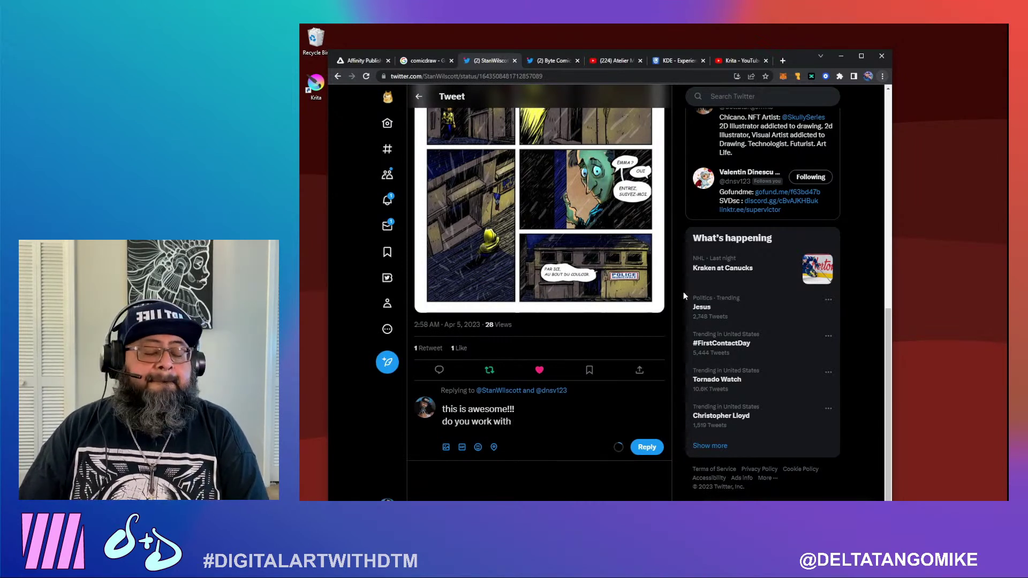
pyautogui.write(' artboards in the same')
pyautogui.press('BackSpace')
pyautogui.press('BackSpace')
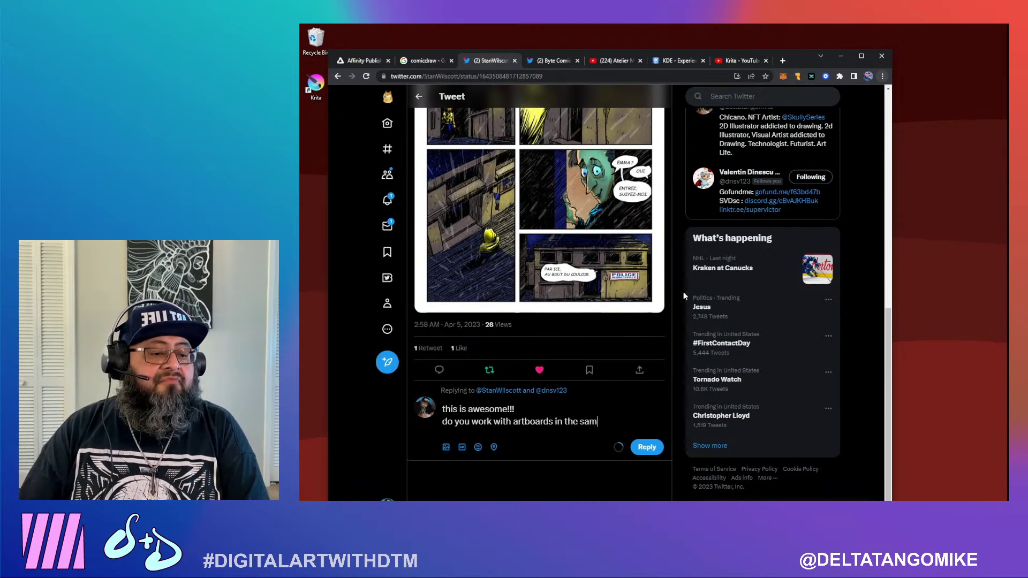
pyautogui.write('me file for your diff pages?')
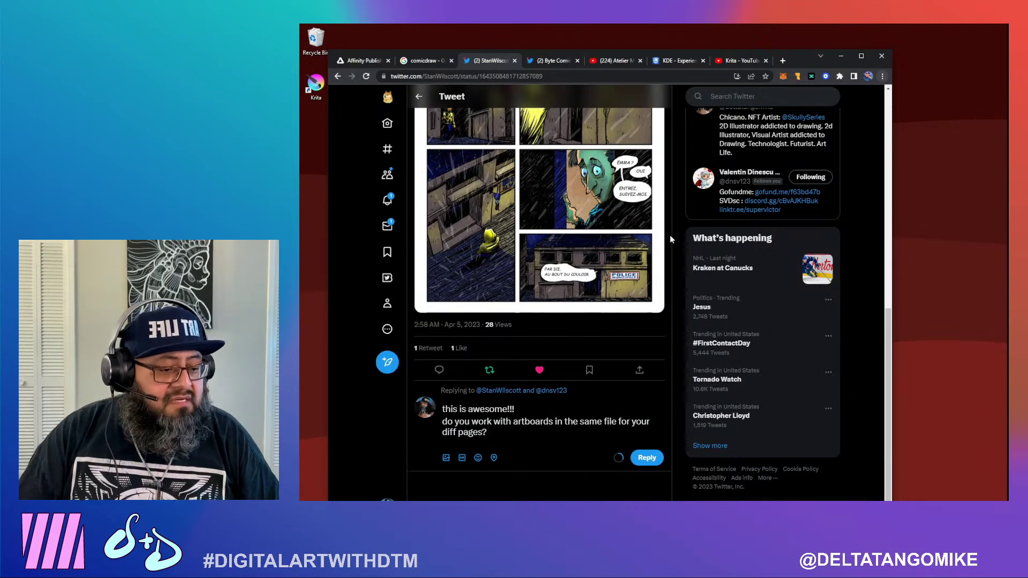
pyautogui.click(638, 458)
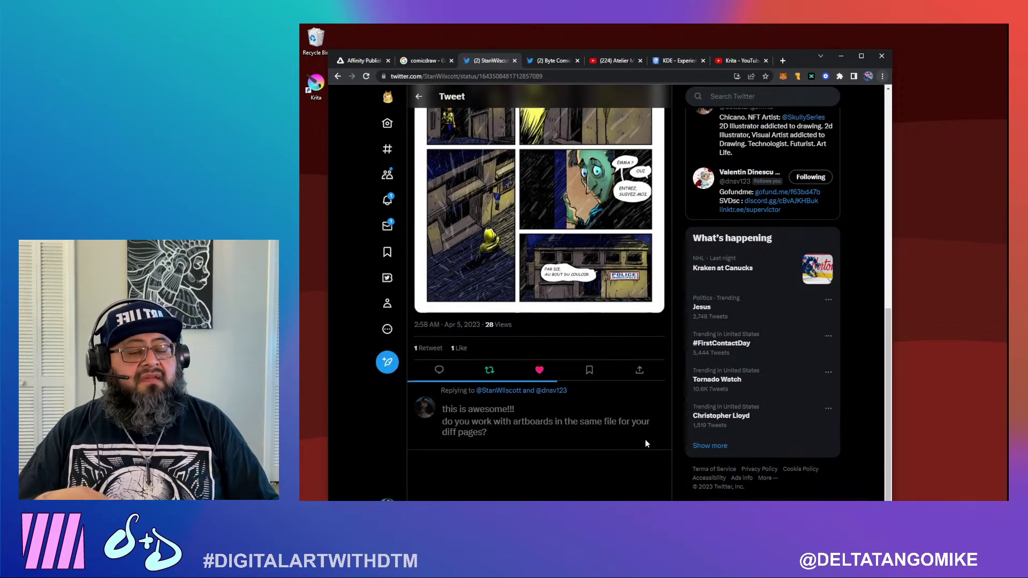
# Minimize the browser and complete the Krita 5.1.5 setup
pyautogui.moveTo(798, 54); pyautogui.dragTo(856, 46)
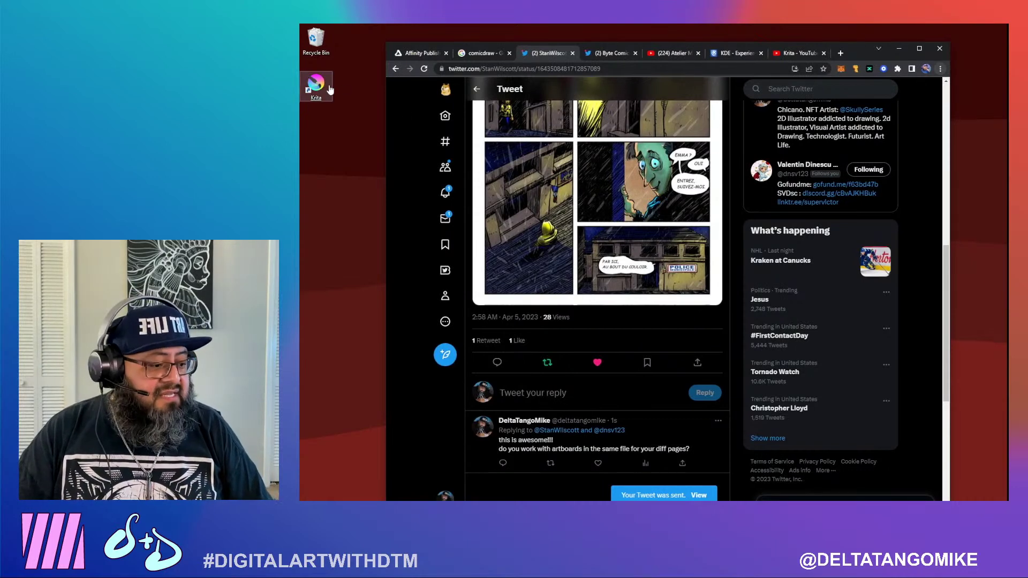
pyautogui.click(902, 48)
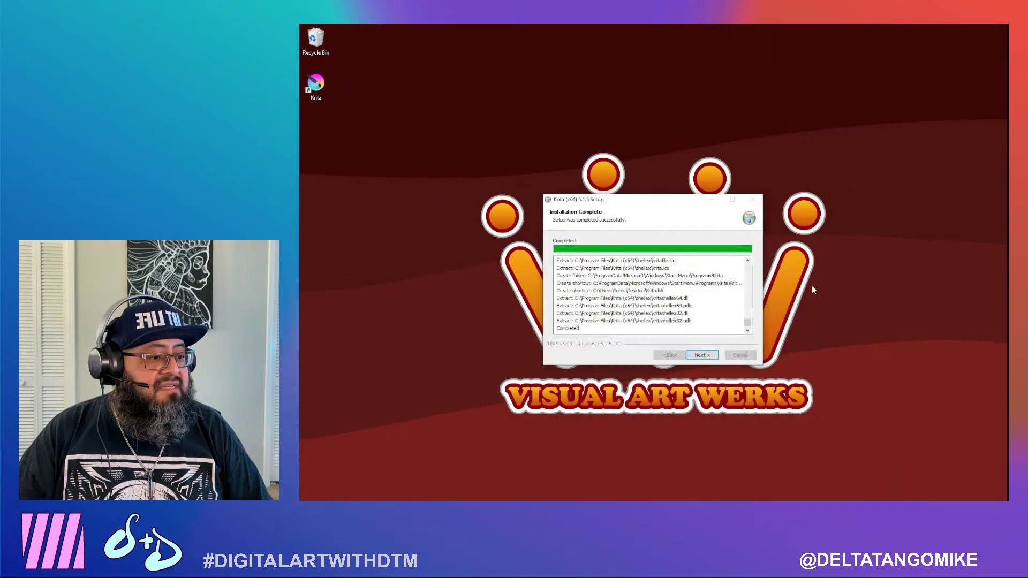
pyautogui.click(708, 357)
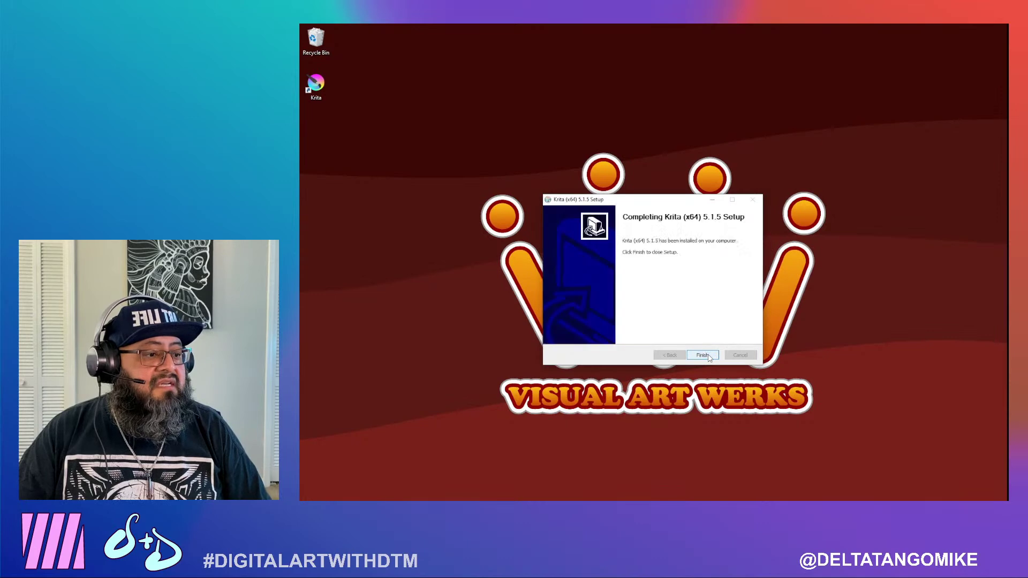
pyautogui.click(703, 356)
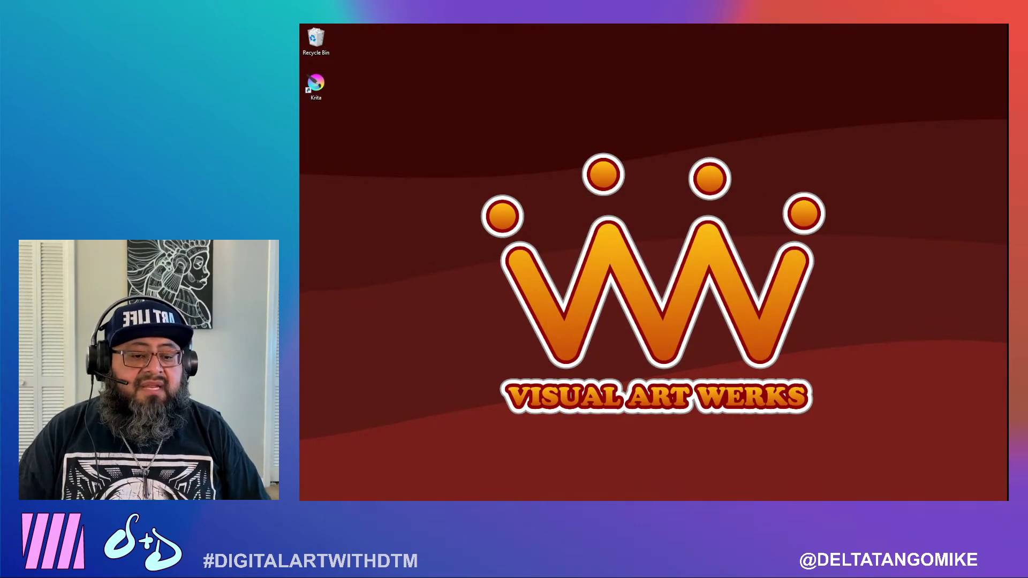
# Find the newly installed Krita among the installed programs and launch it
pyautogui.press('super')
pyautogui.scroll(-10, 381, 450)
pyautogui.scroll(-6, 381, 449)
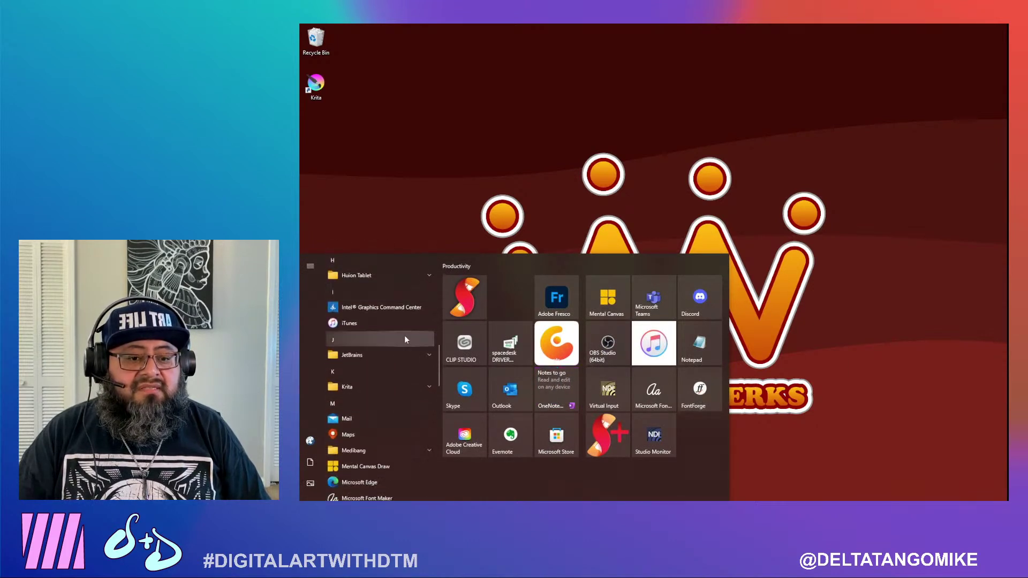
pyautogui.click(385, 388)
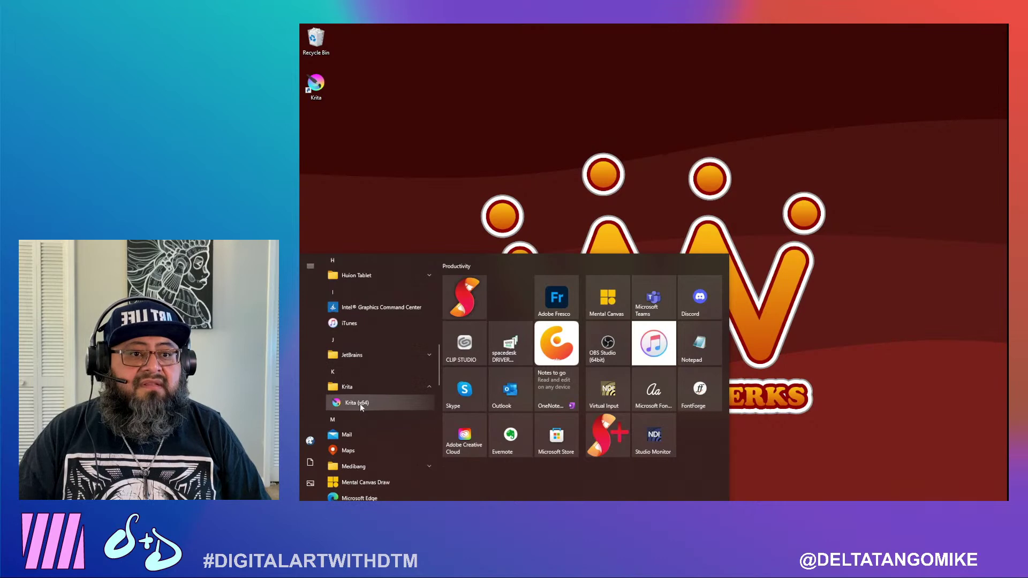
pyautogui.doubleClick(316, 86)
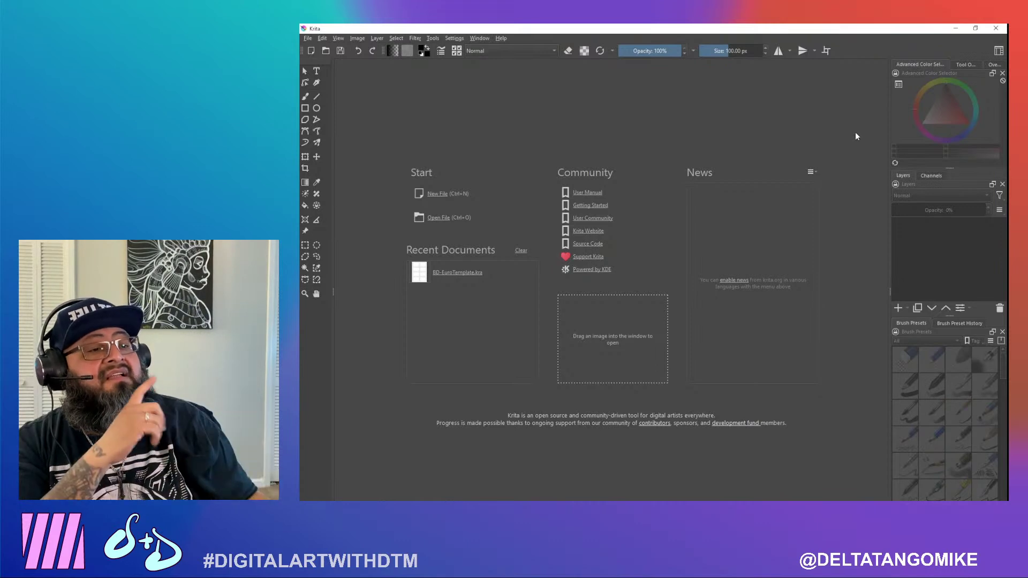
# Open Krita's online user manual and search its docs for "artboards" and for "artboard"
pyautogui.click(591, 198)
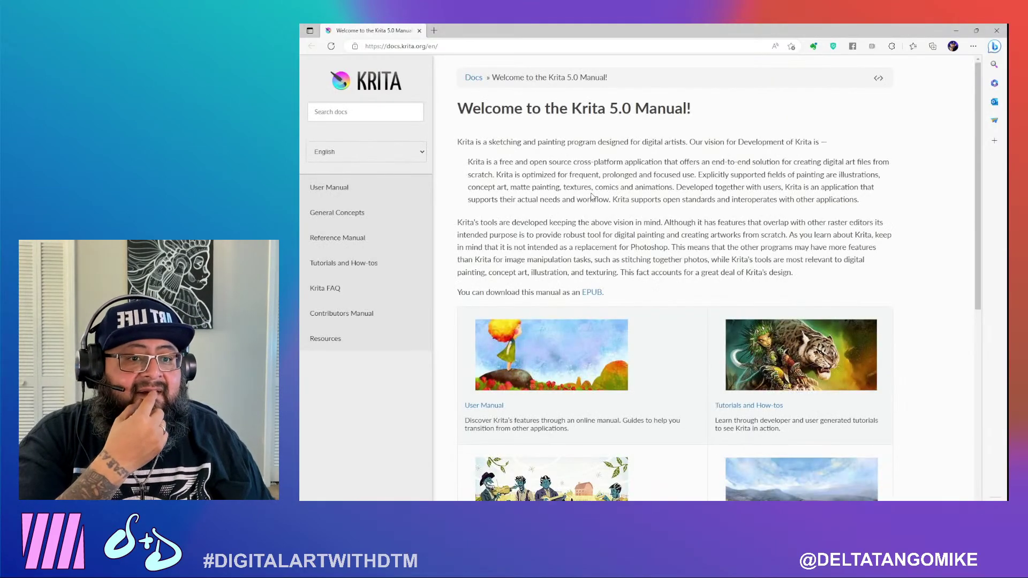
pyautogui.click(365, 117)
pyautogui.write('artboards')
pyautogui.press('Return')
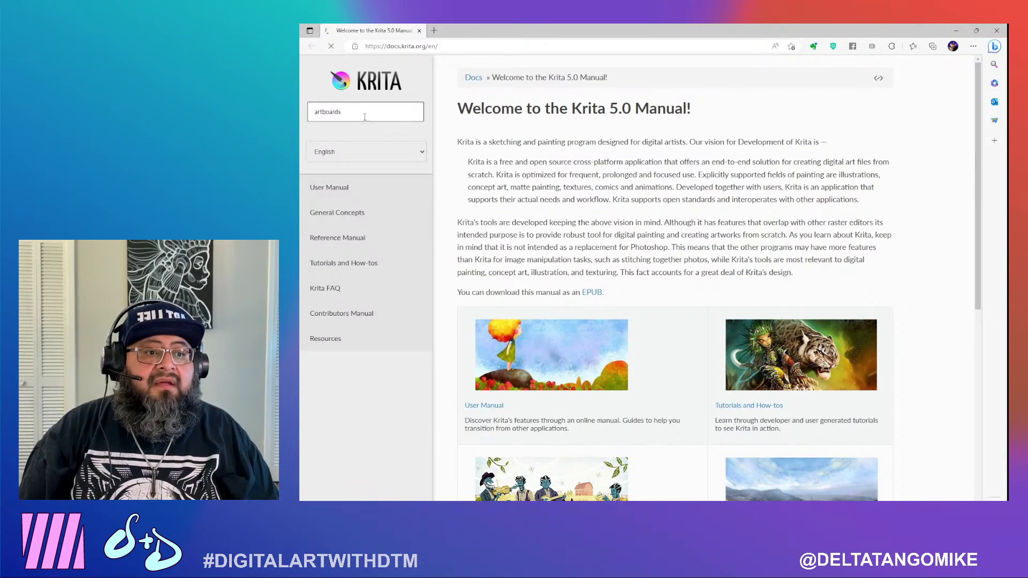
pyautogui.click(355, 113)
pyautogui.press('BackSpace')
pyautogui.press('Return')
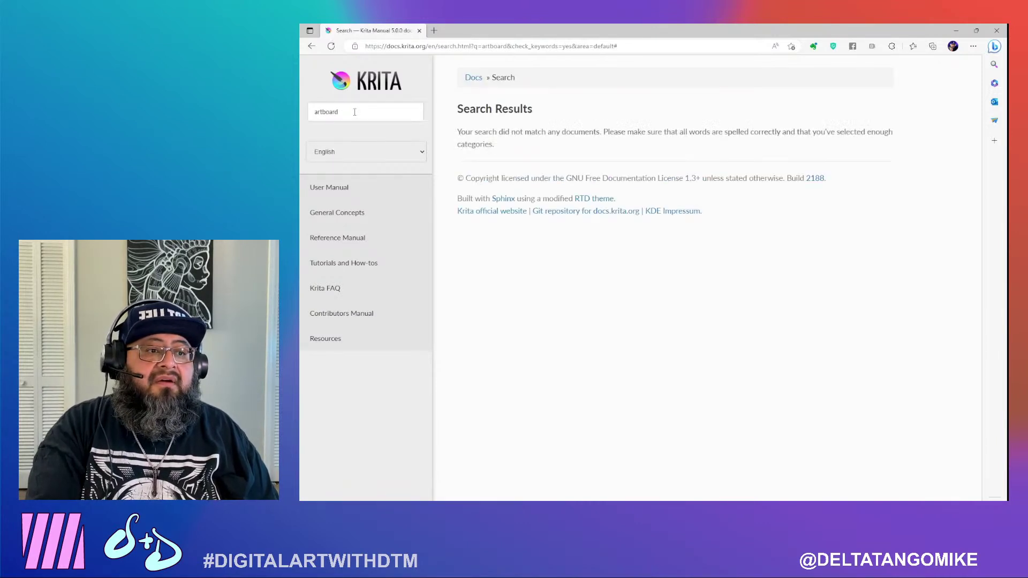
# Look through the Reference Manual contents for anything about artboards and close the manual
pyautogui.click(329, 238)
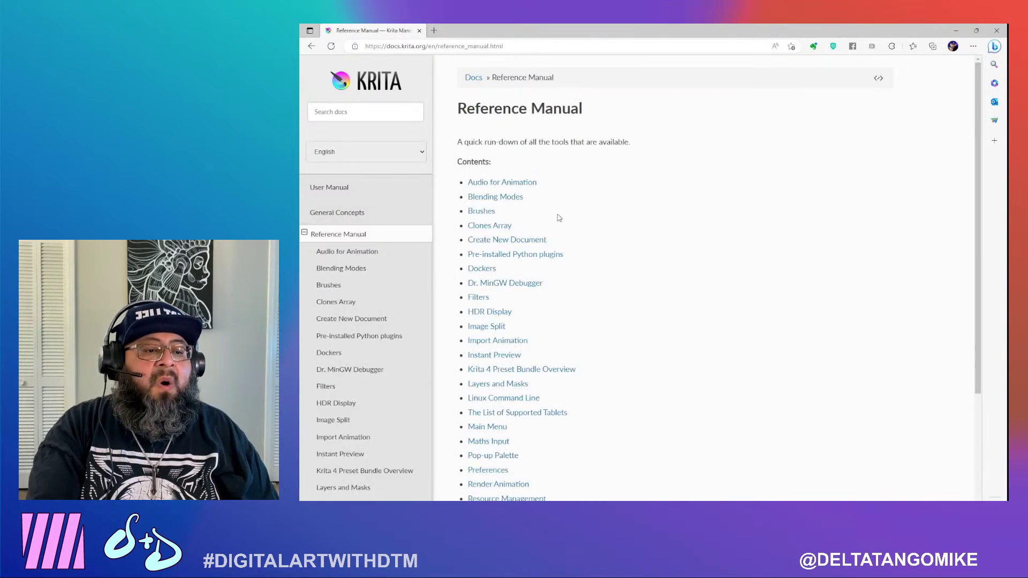
pyautogui.scroll(-4, 694, 411)
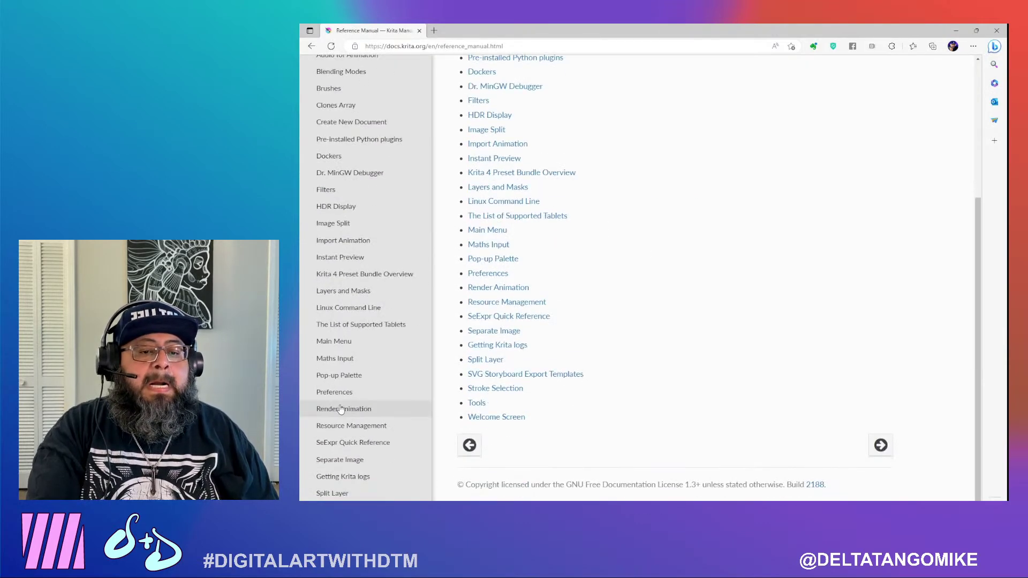
pyautogui.scroll(5, 349, 407)
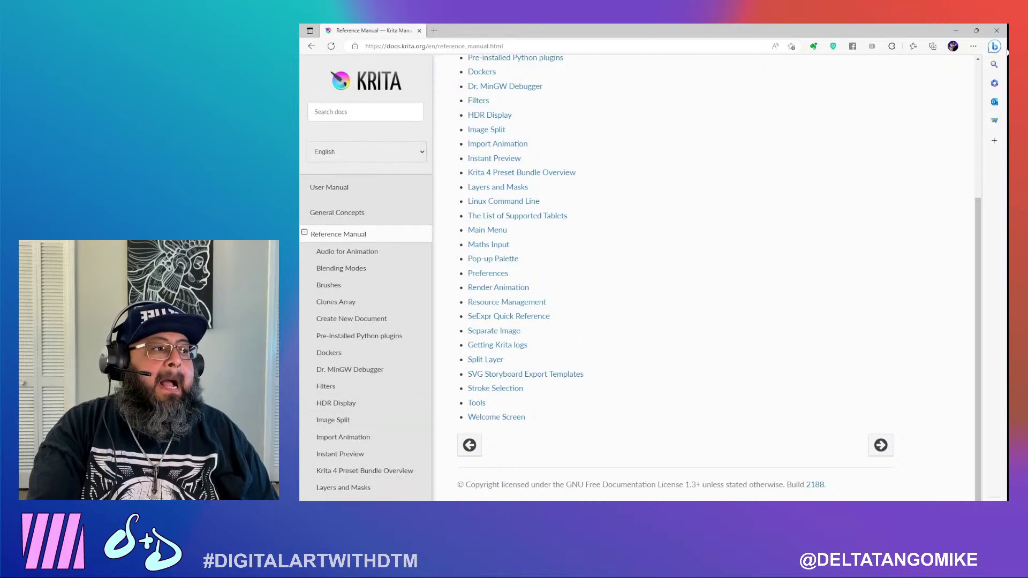
pyautogui.click(996, 30)
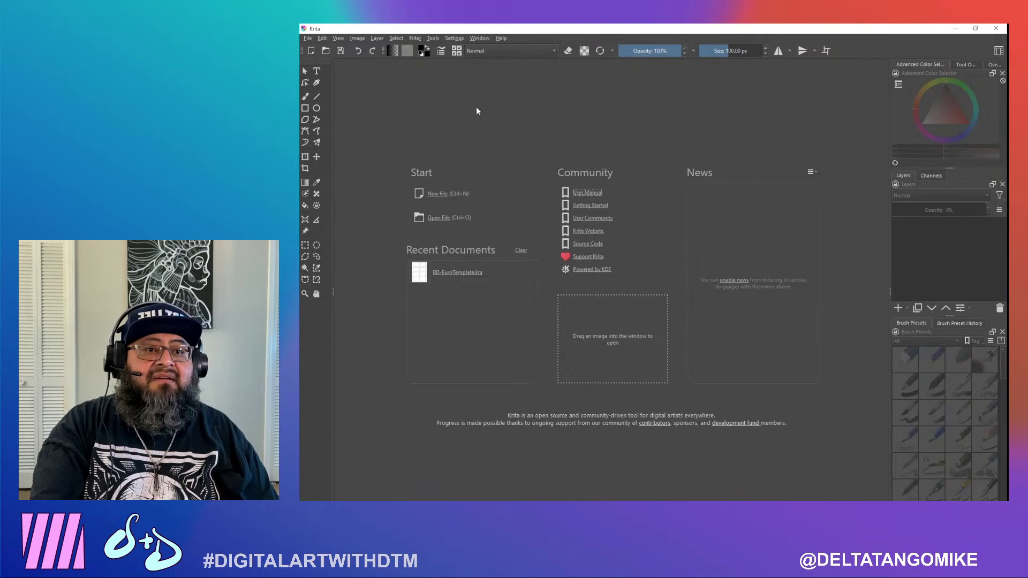
# Start a new document in Krita and select the US-style comics template from the Comic Templates
pyautogui.click(308, 38)
pyautogui.press('Escape')
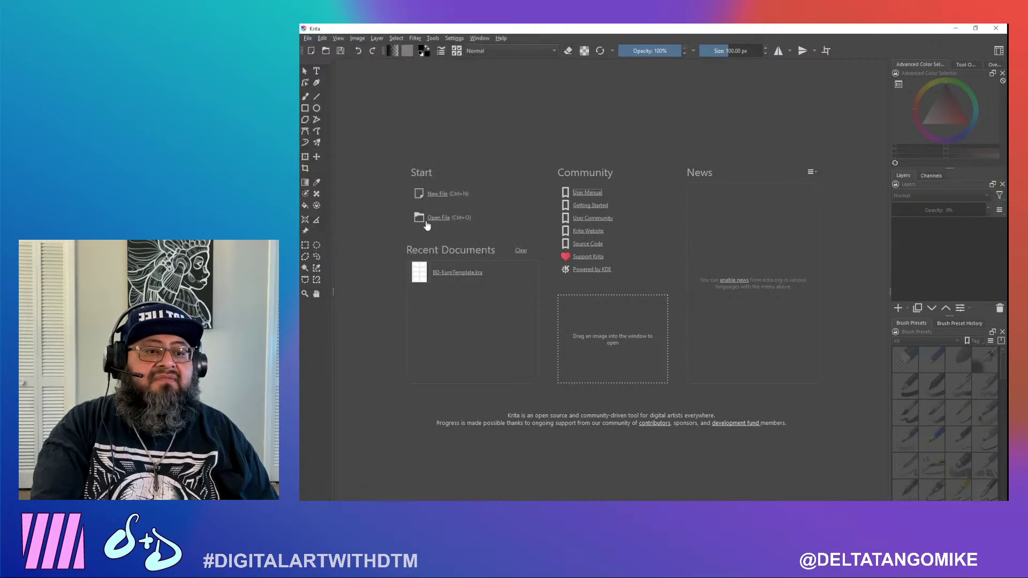
pyautogui.click(447, 196)
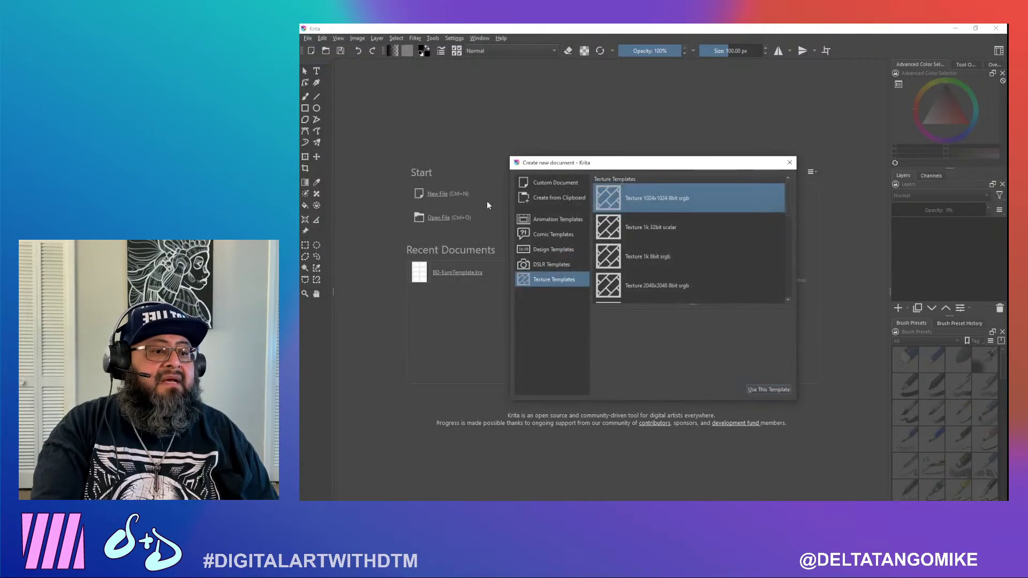
pyautogui.click(556, 235)
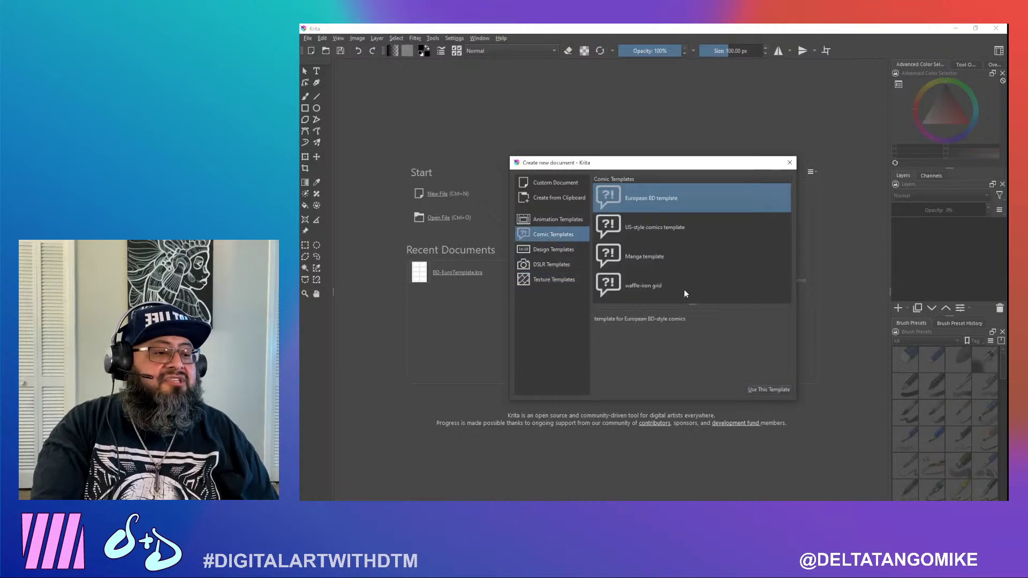
pyautogui.moveTo(690, 308); pyautogui.dragTo(698, 332)
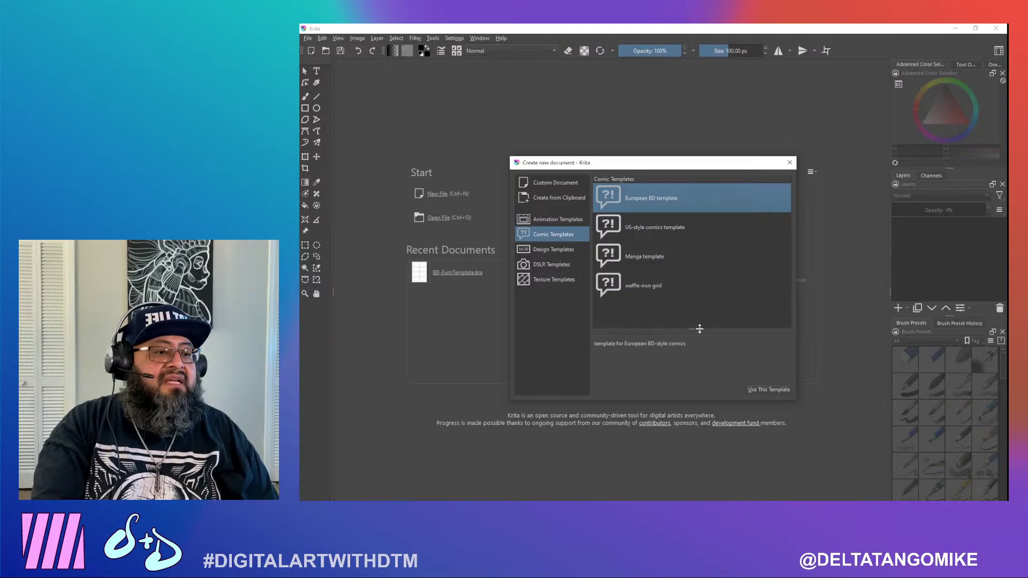
pyautogui.click(647, 227)
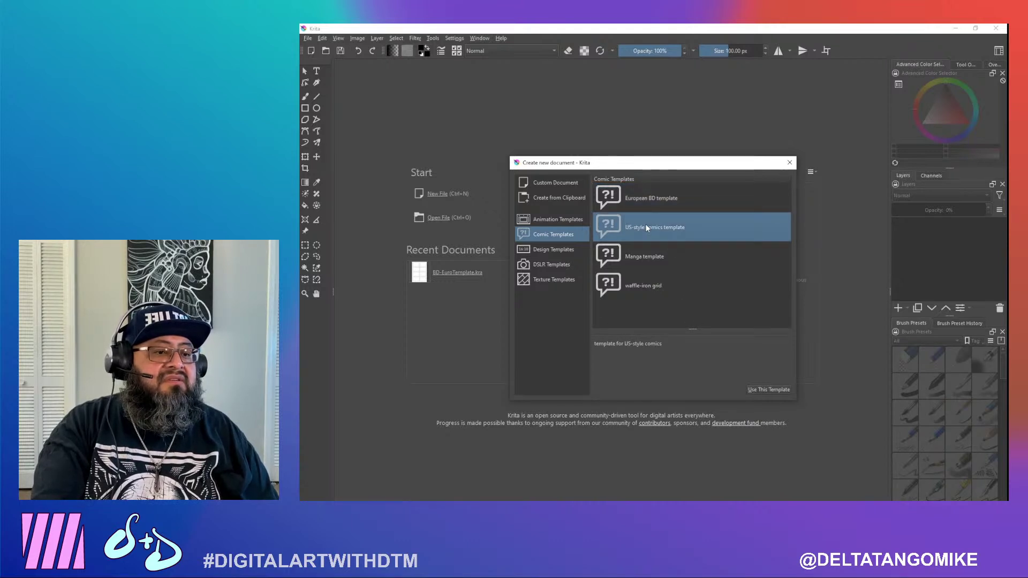
# Review the Animation, Design, DSLR and Texture templates, and create the document from the US-style comics template
pyautogui.click(556, 222)
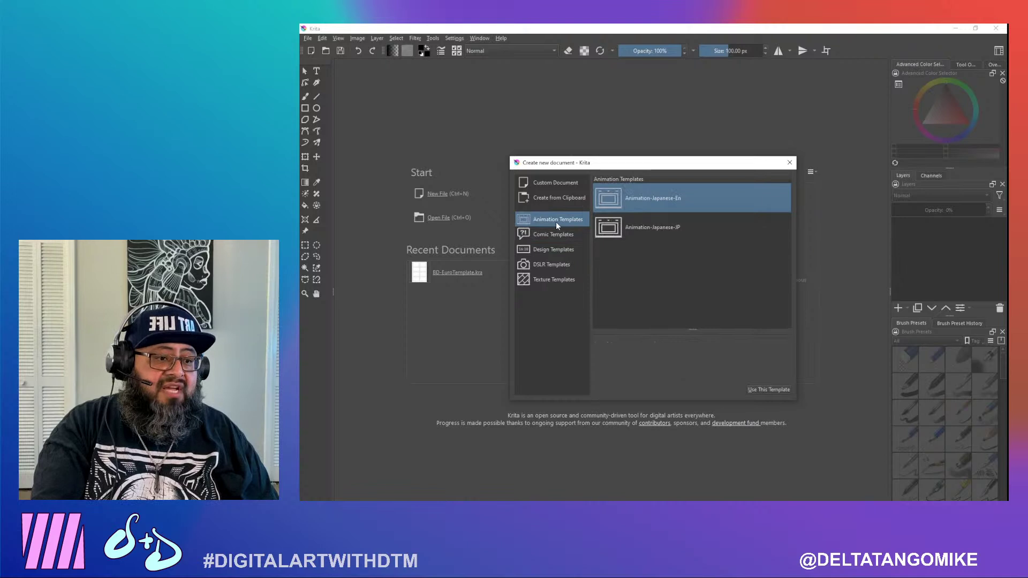
pyautogui.click(557, 255)
pyautogui.scroll(-2, 621, 234)
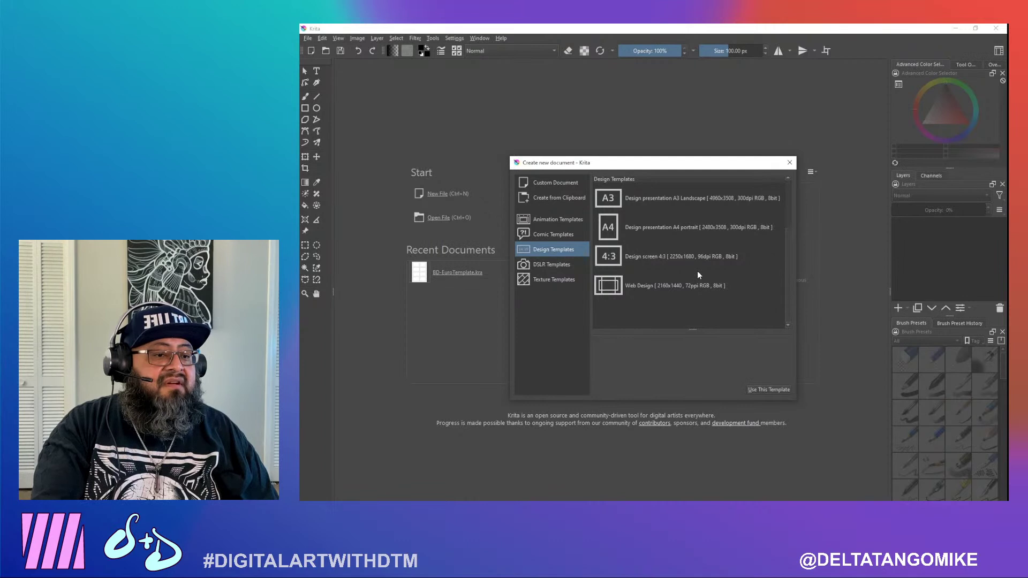
pyautogui.scroll(2, 696, 273)
pyautogui.click(561, 266)
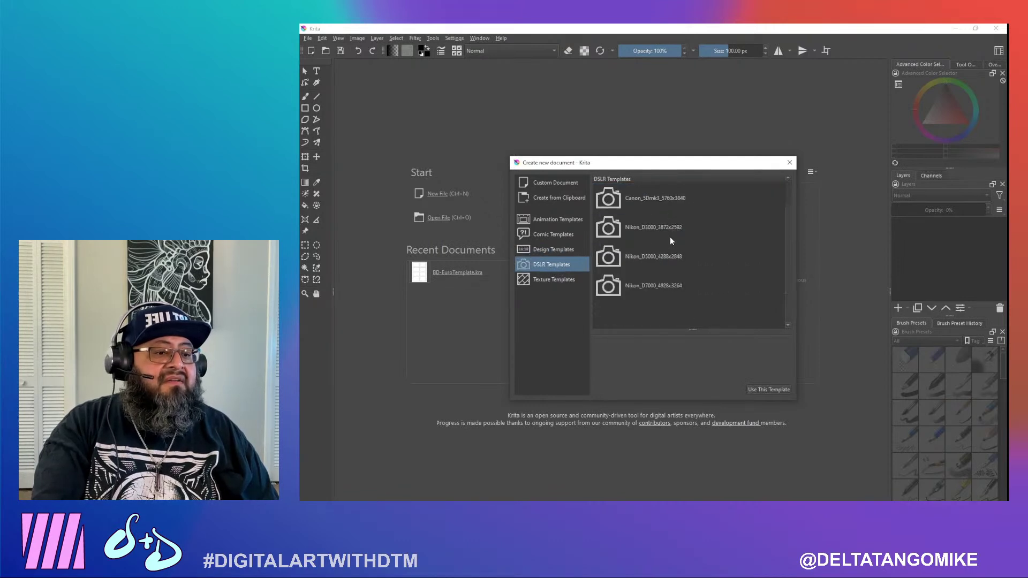
pyautogui.click(554, 280)
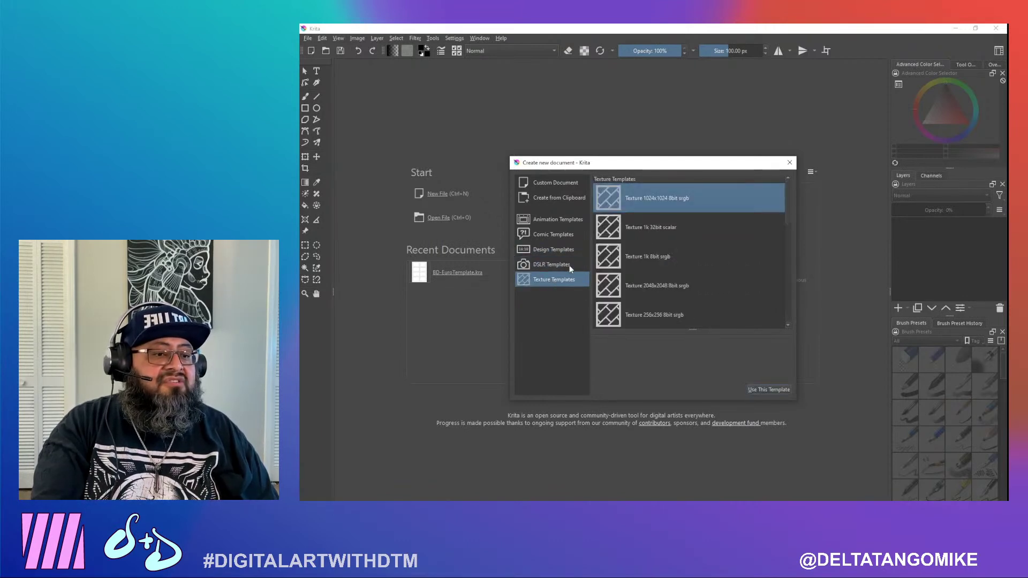
pyautogui.click(557, 236)
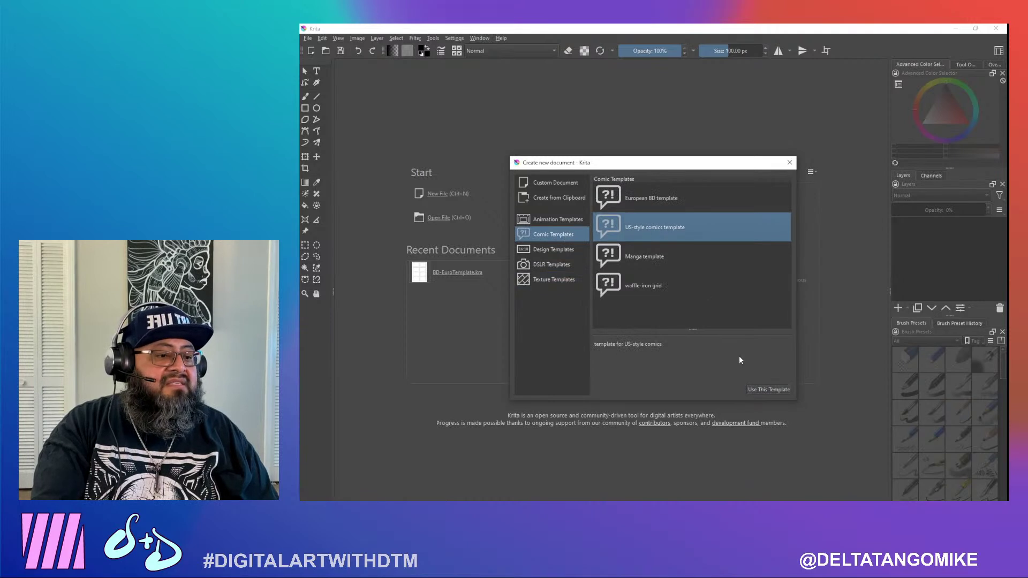
pyautogui.click(760, 389)
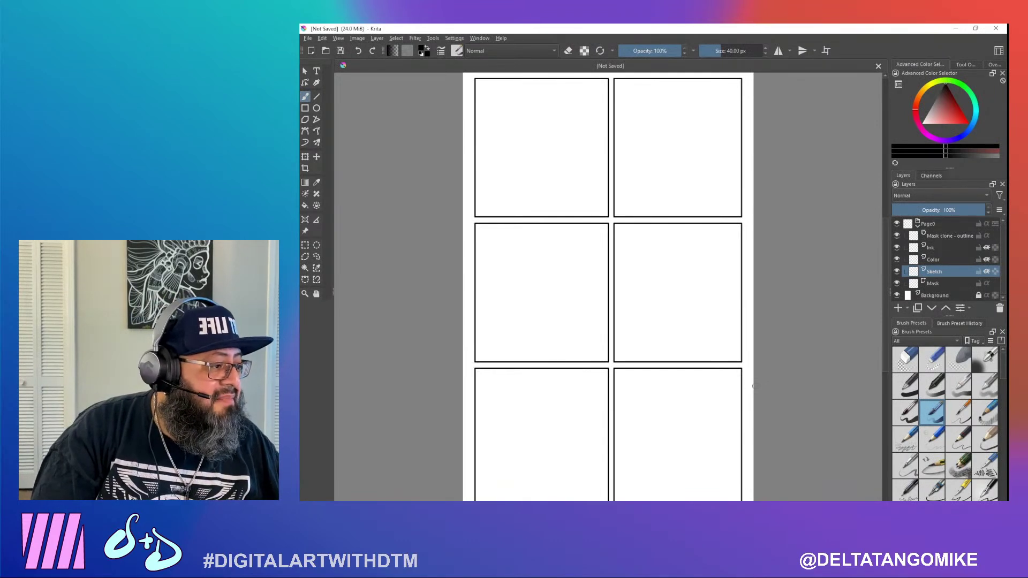
# Hide the page's layer group and add a new paint layer directly above the Sketch layer
pyautogui.click(897, 224)
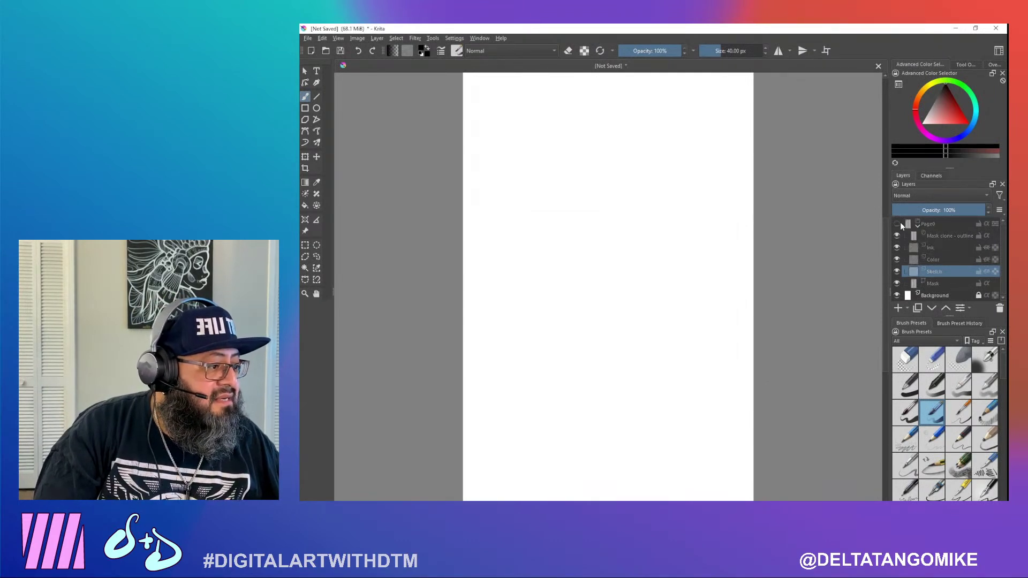
pyautogui.click(898, 308)
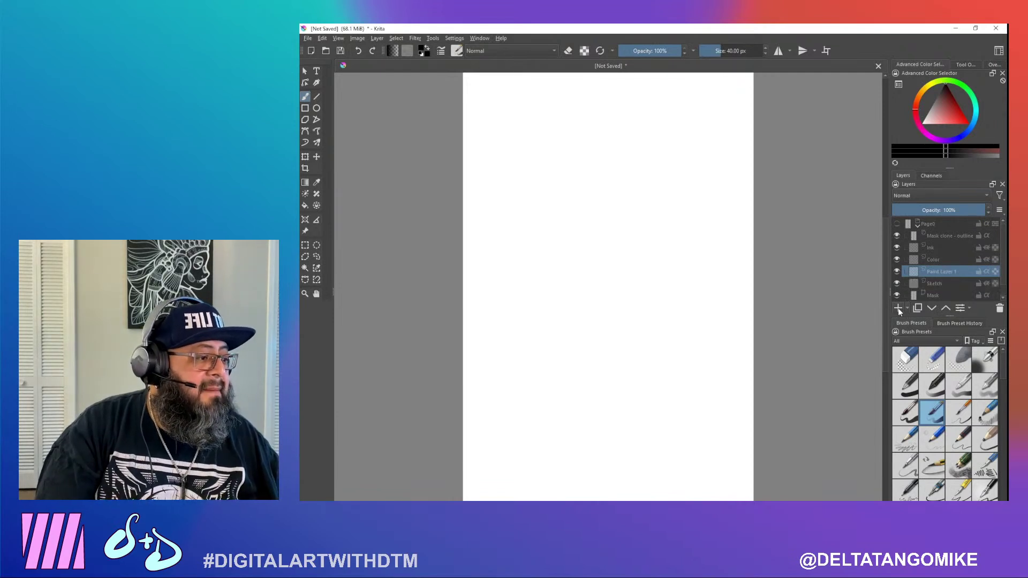
pyautogui.scroll(-1, 943, 275)
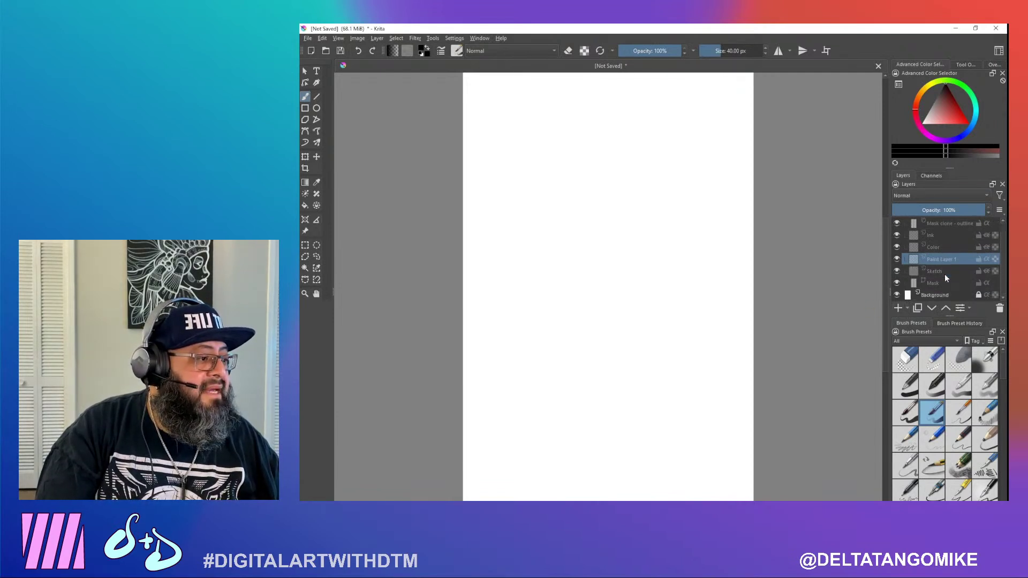
# Move the new paint layer to the top of the stack above the page group and paint two wavy black test strokes
pyautogui.moveTo(943, 260); pyautogui.dragTo(950, 223)
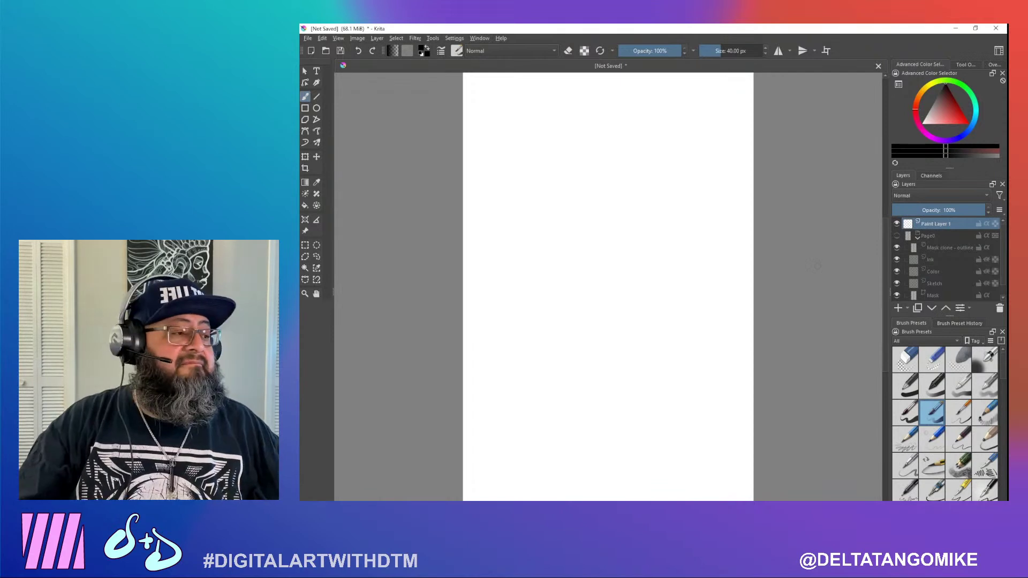
pyautogui.moveTo(565, 323)
pyautogui.mouseDown()
pyautogui.moveTo(631, 172)
pyautogui.moveTo(558, 202)
pyautogui.mouseUp()
pyautogui.moveTo(663, 198); pyautogui.dragTo(634, 411)
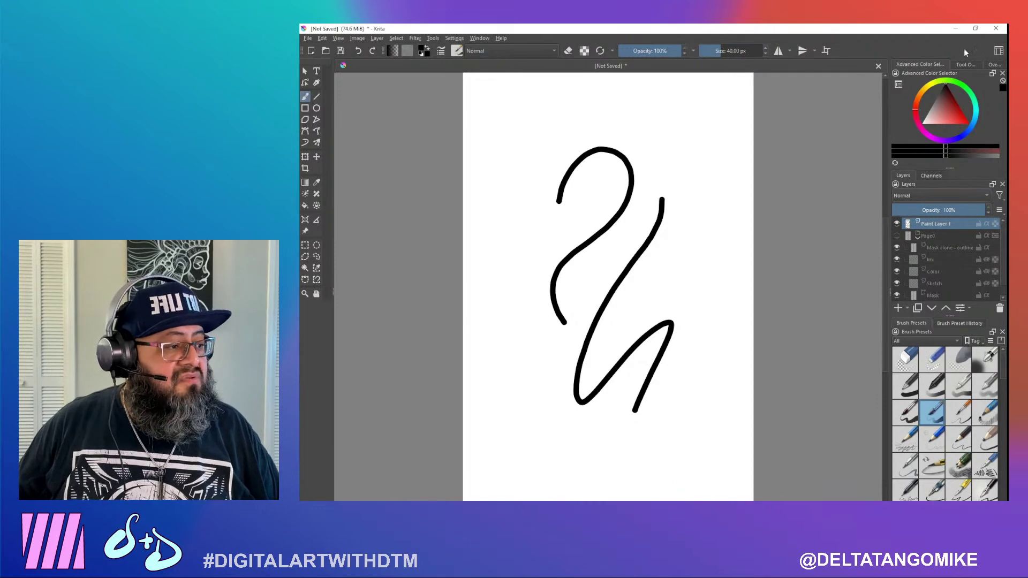
# Close Krita with its unsaved document and bring up the comicdraw search results in a maximised browser window
pyautogui.click(999, 28)
pyautogui.click(670, 295)
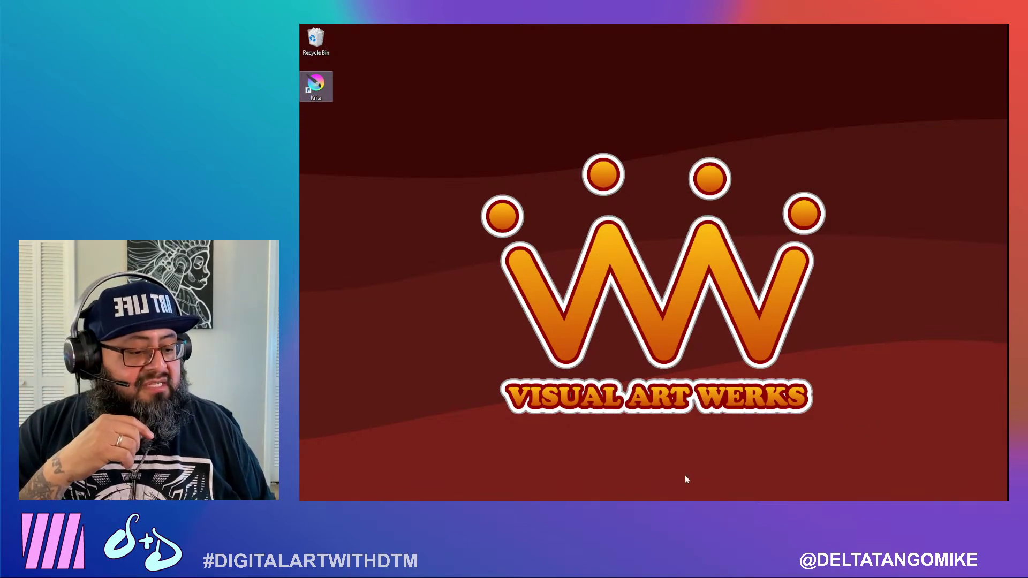
pyautogui.hotkey('alt', 'Tab')
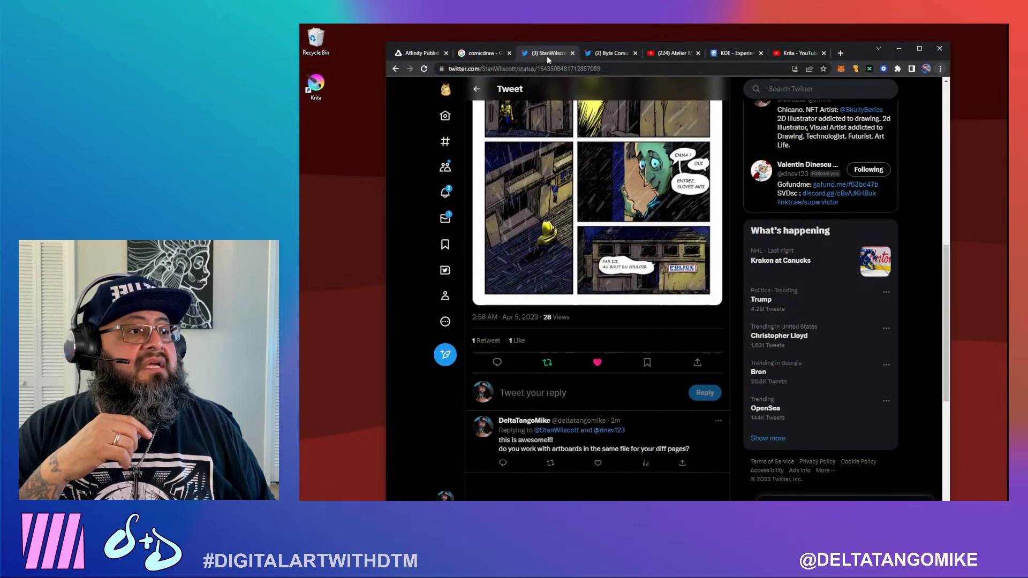
pyautogui.hotkey('ctrl', 'shift', 'Tab')
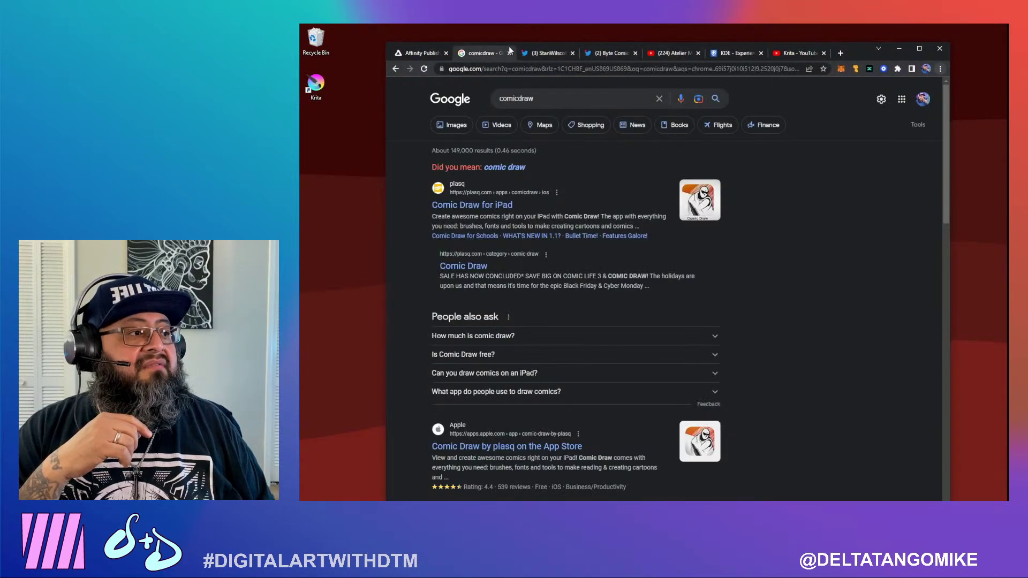
pyautogui.doubleClick(862, 47)
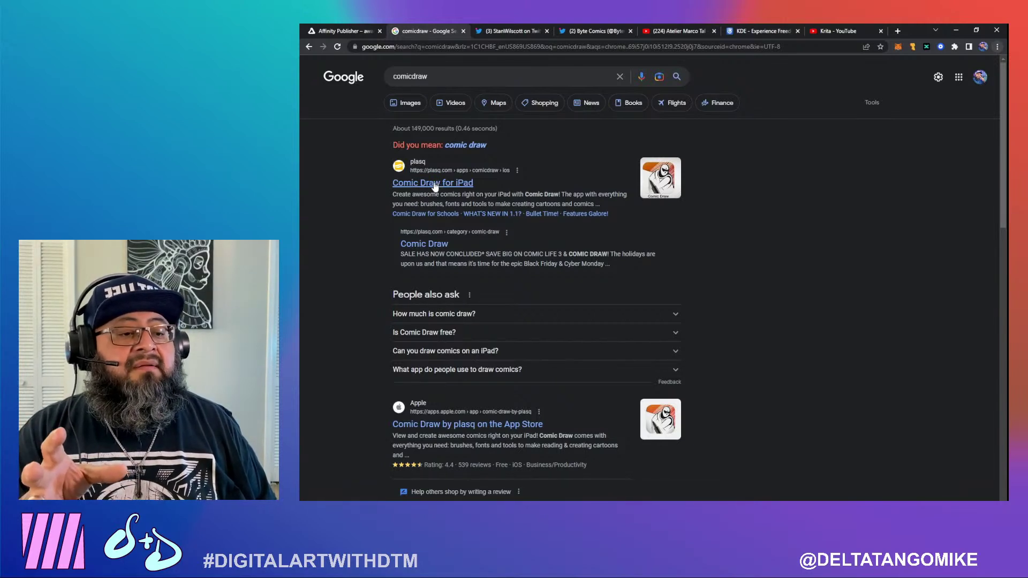
# Browse plasq's Comic Draw news posts from the search results and open the Comic Draw for iPad page
pyautogui.click(415, 249)
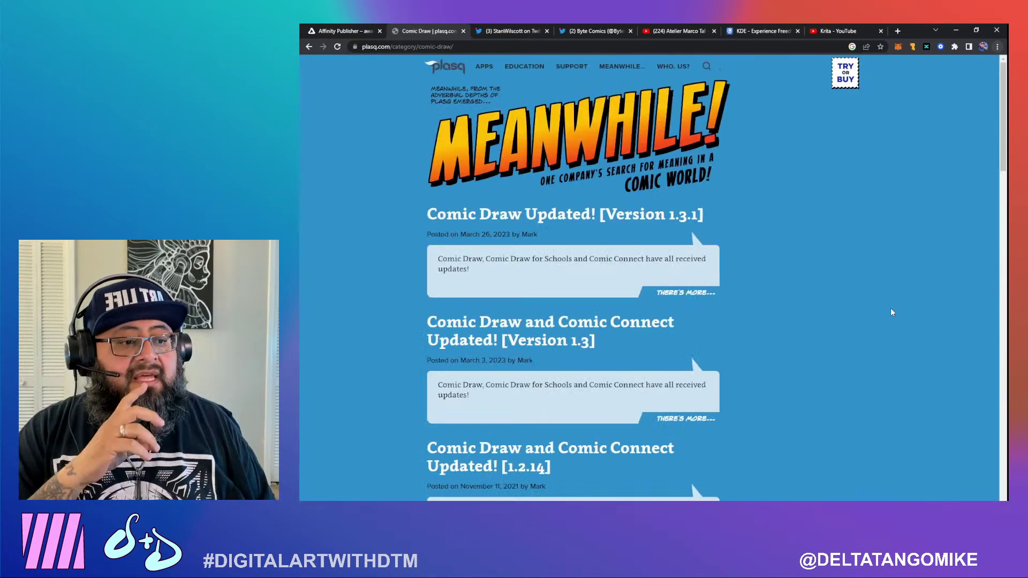
pyautogui.scroll(-4, 871, 246)
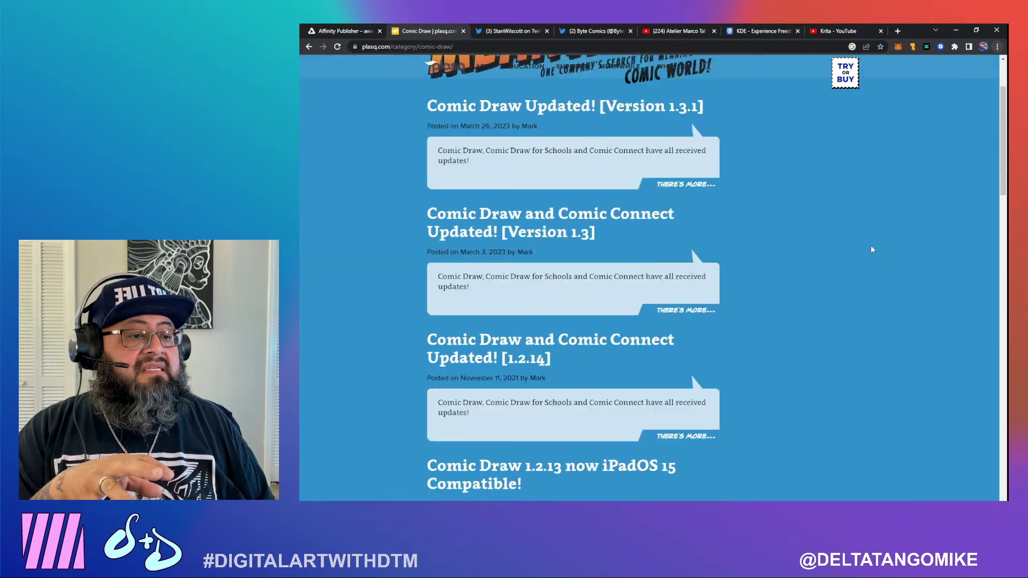
pyautogui.scroll(4, 872, 243)
pyautogui.moveTo(484, 68)
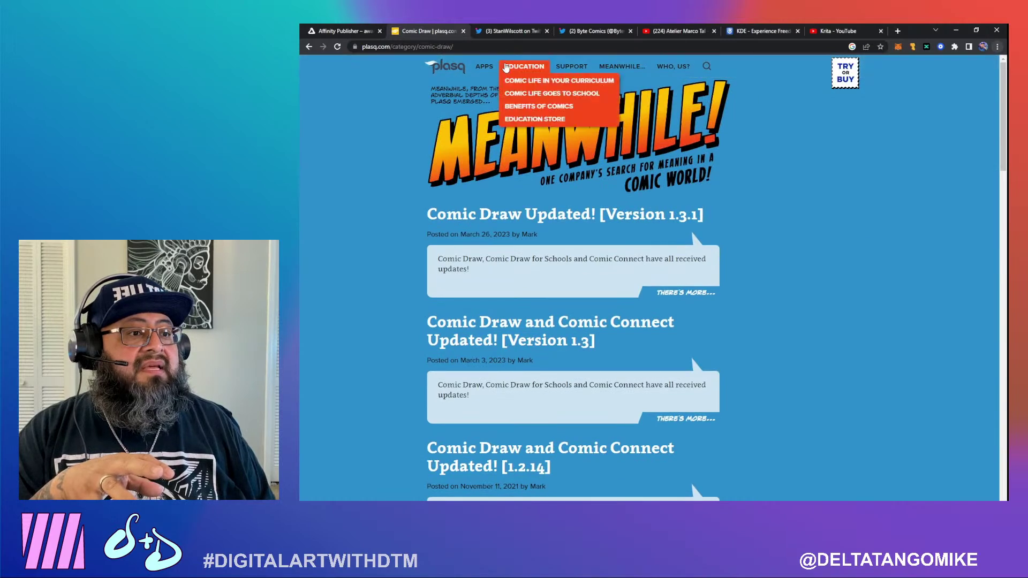
pyautogui.click(486, 85)
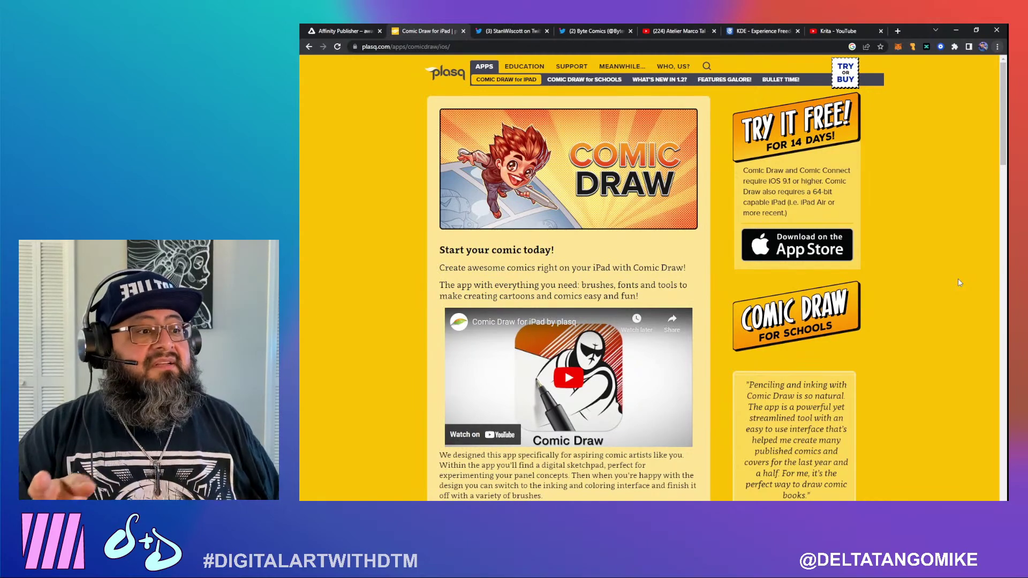
# Read the Comic Draw feature descriptions, view the colour drawing interface screenshot at full size and return to the page
pyautogui.scroll(-5, 958, 278)
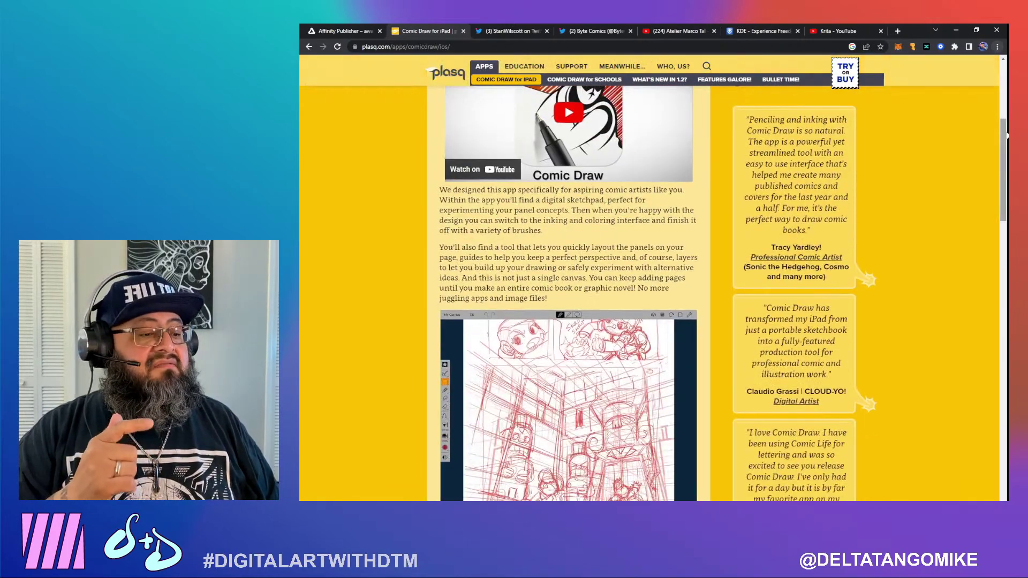
pyautogui.scroll(-2, 985, 191)
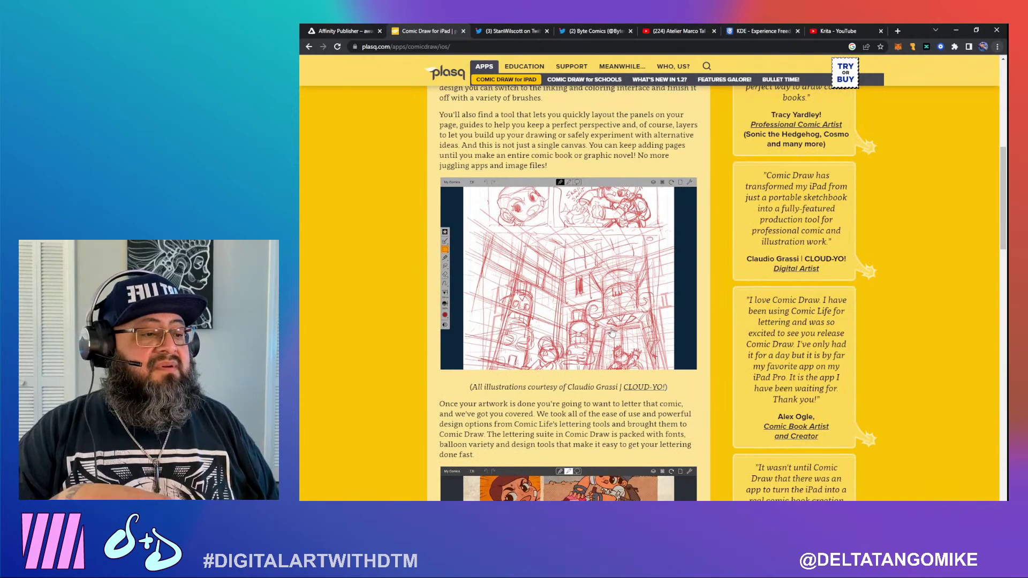
pyautogui.scroll(-5, 1008, 264)
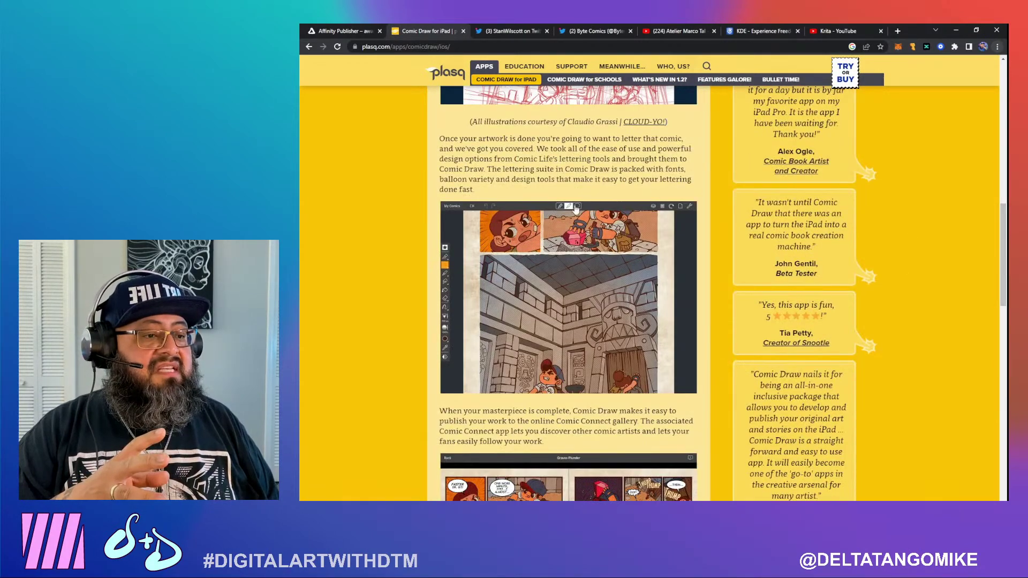
pyautogui.click(559, 209)
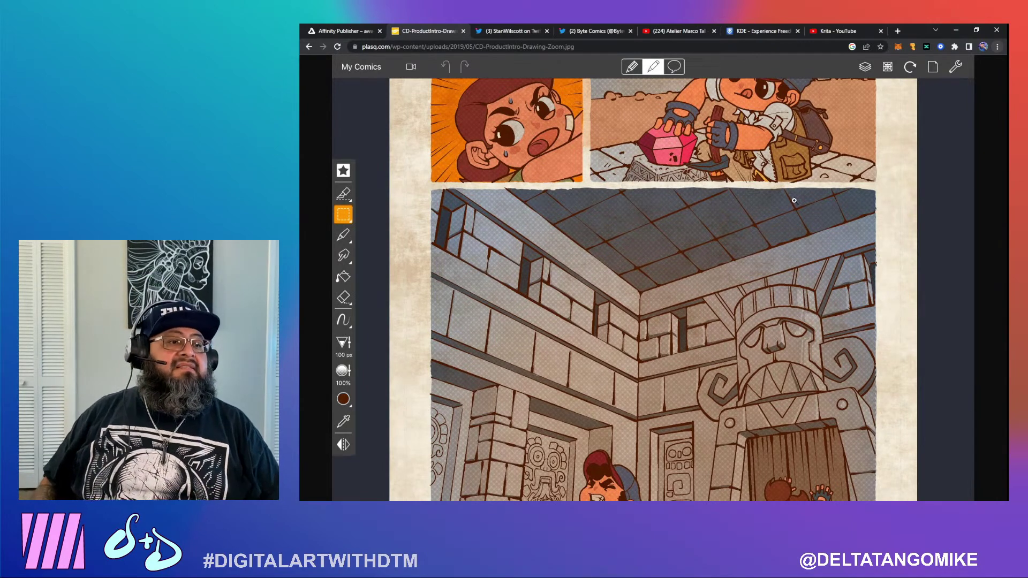
pyautogui.click(697, 246)
pyautogui.click(473, 158)
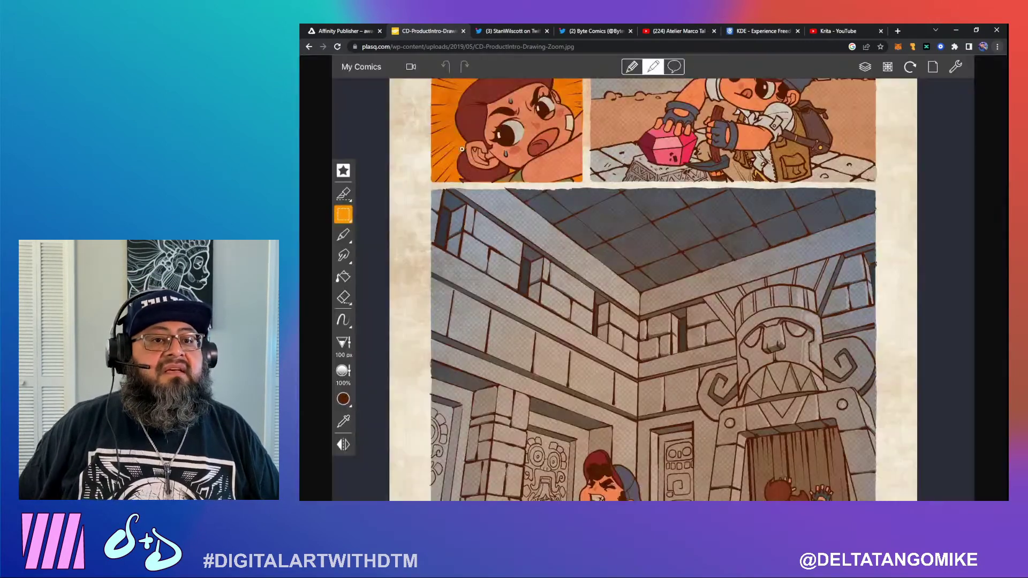
pyautogui.click(305, 48)
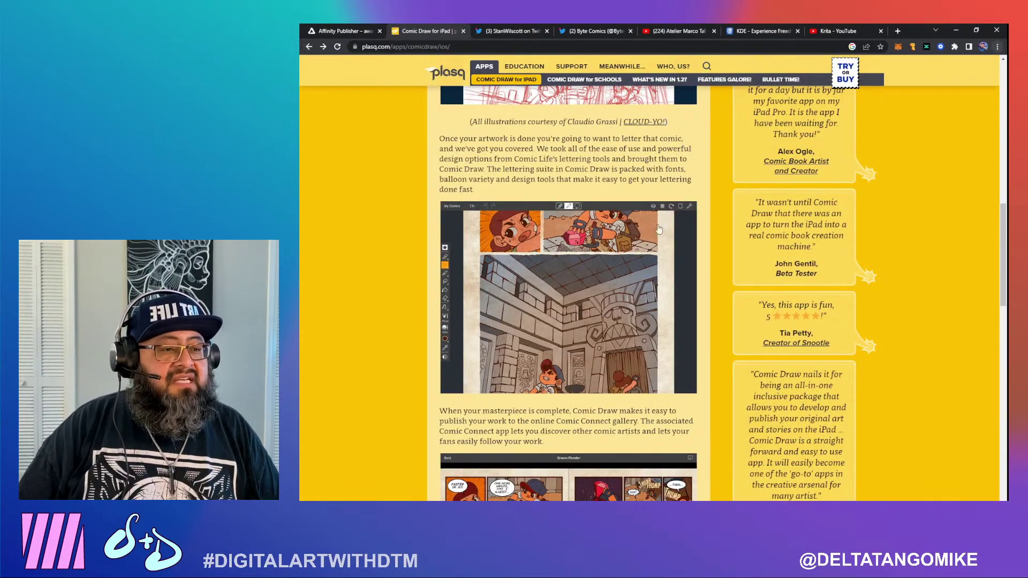
# Open Comic Draw's App Store listing from the product page and examine its information and in-app purchase prices
pyautogui.scroll(-5, 593, 244)
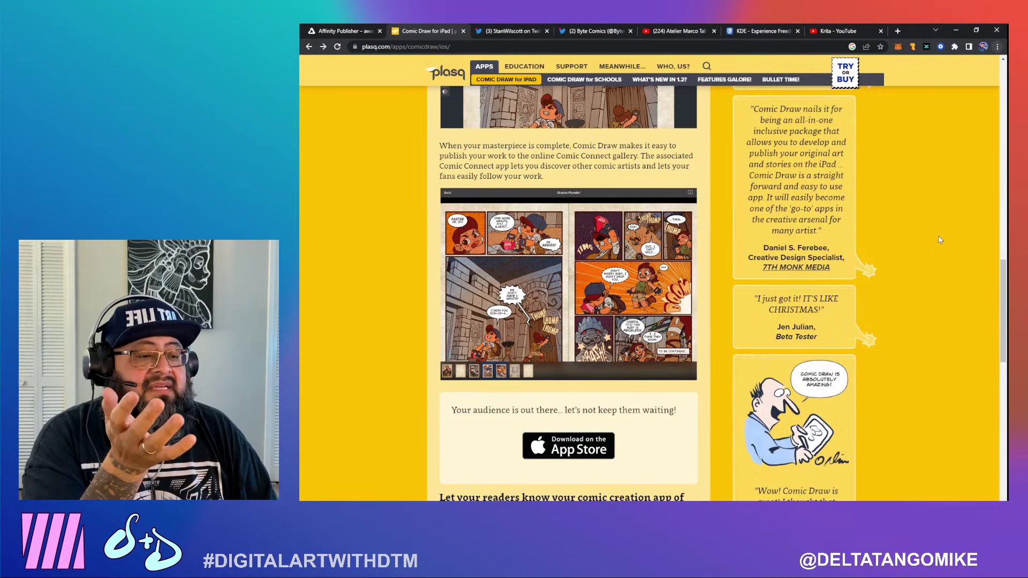
pyautogui.scroll(-2, 941, 239)
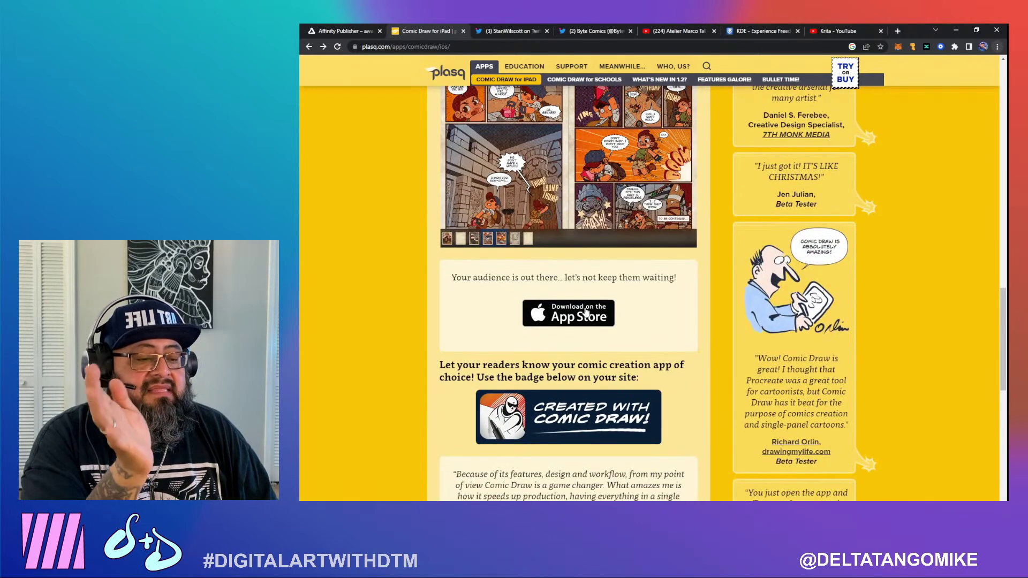
pyautogui.scroll(-1, 587, 310)
pyautogui.click(594, 272)
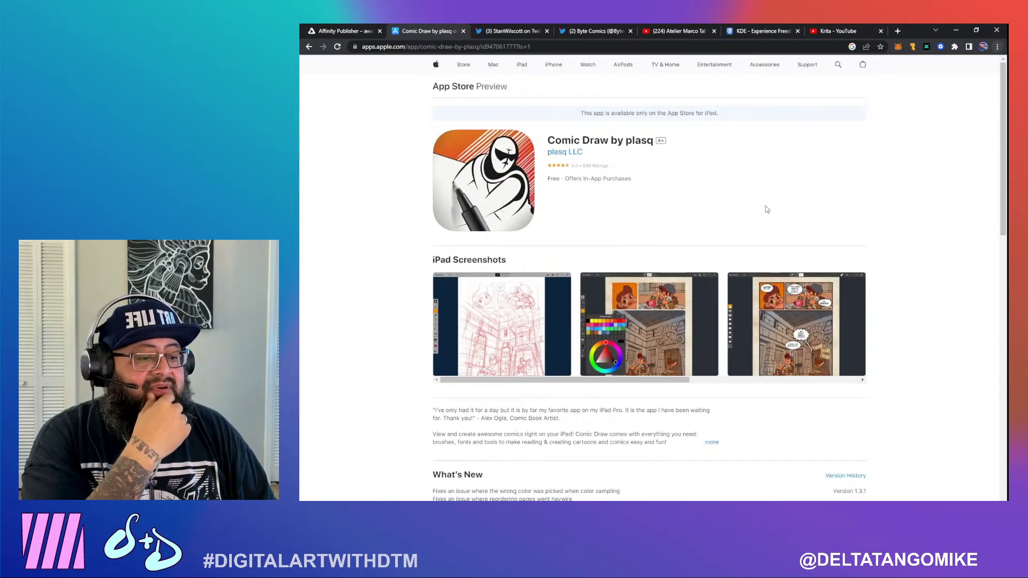
pyautogui.scroll(-9, 956, 371)
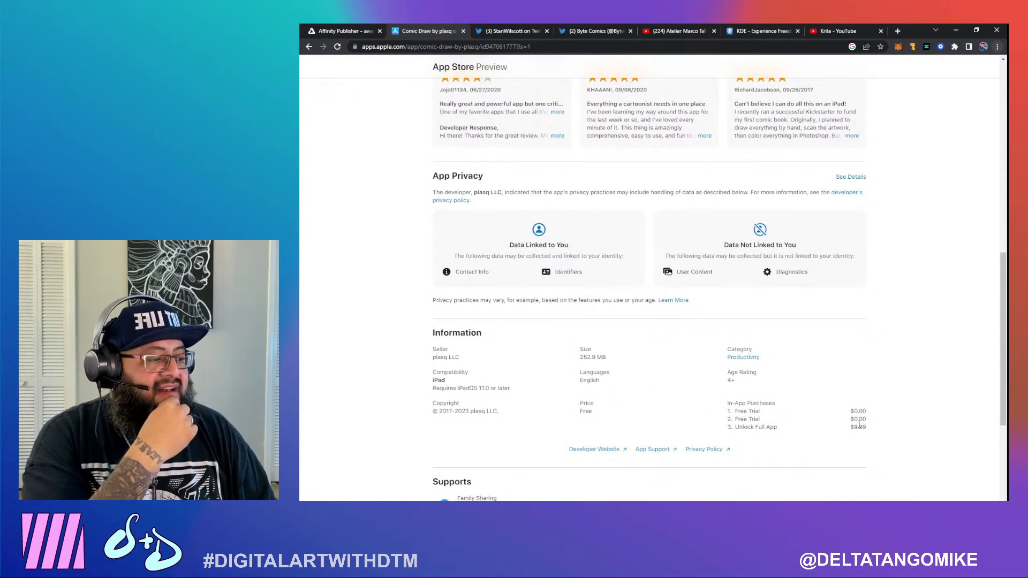
pyautogui.doubleClick(861, 427)
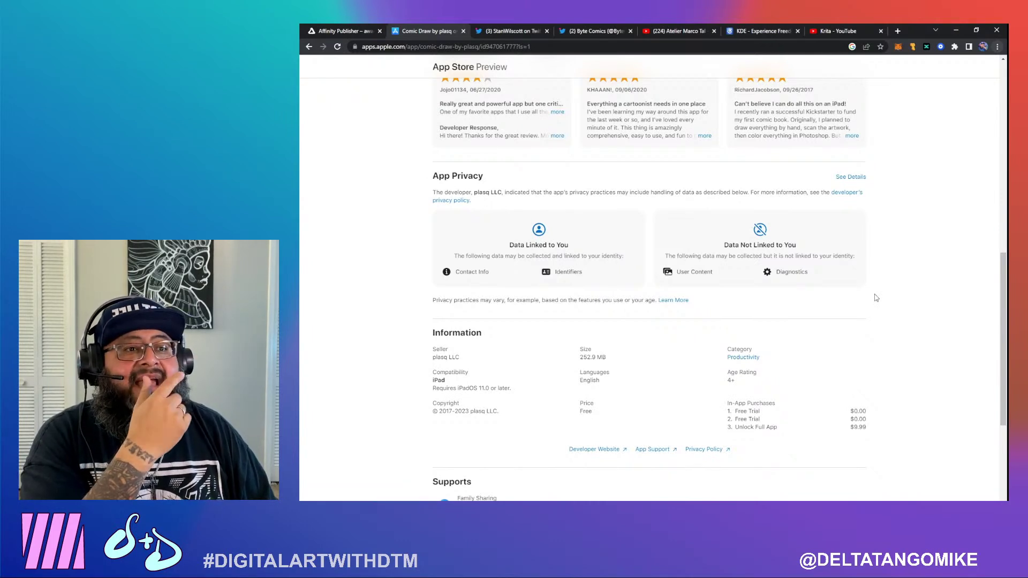
pyautogui.moveTo(389, 134); pyautogui.dragTo(388, 143)
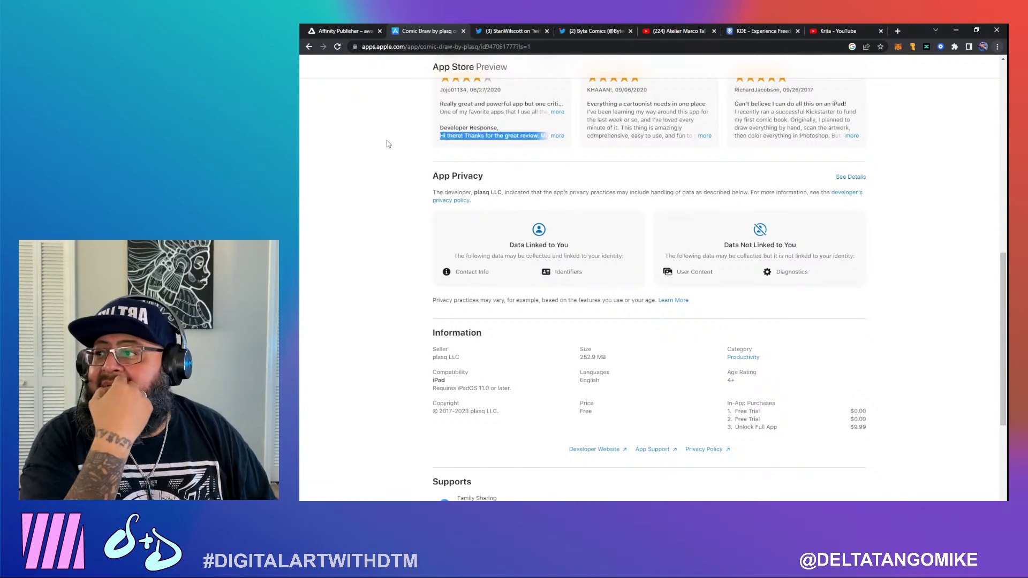
pyautogui.click(389, 144)
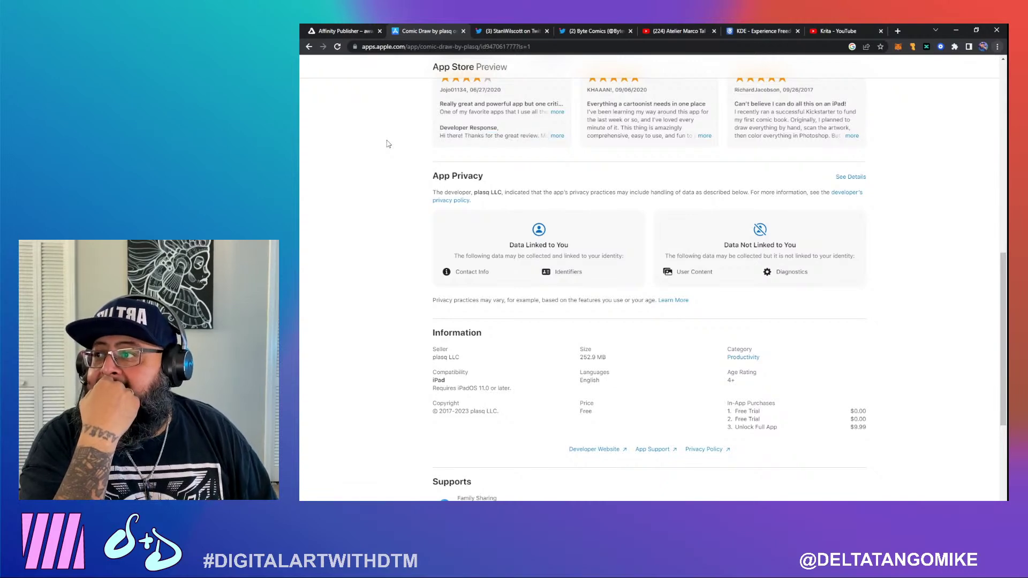
# Search the web for medibang and open the official MediBang Paint site
pyautogui.click(498, 47)
pyautogui.write('medibang')
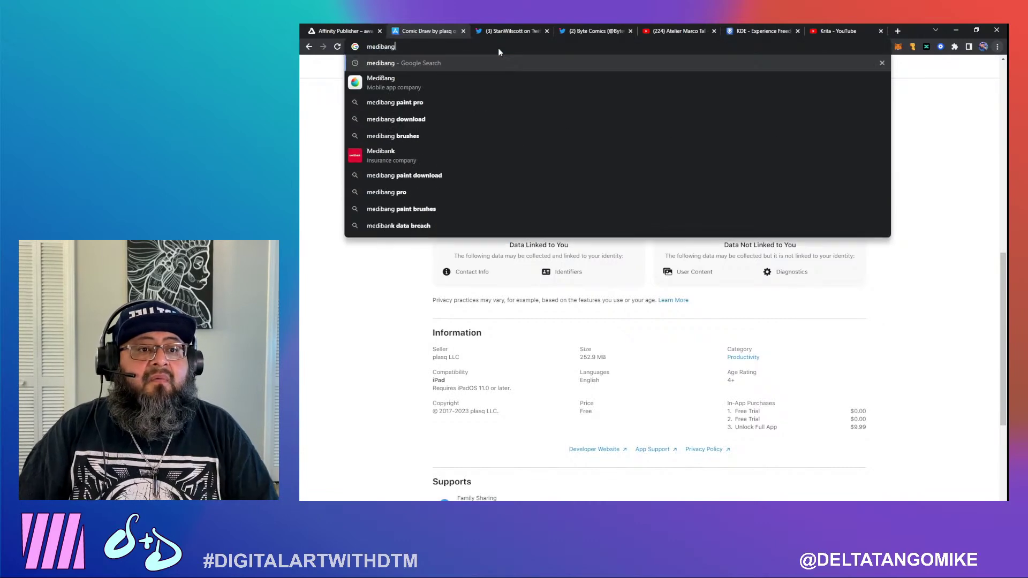
pyautogui.press('Return')
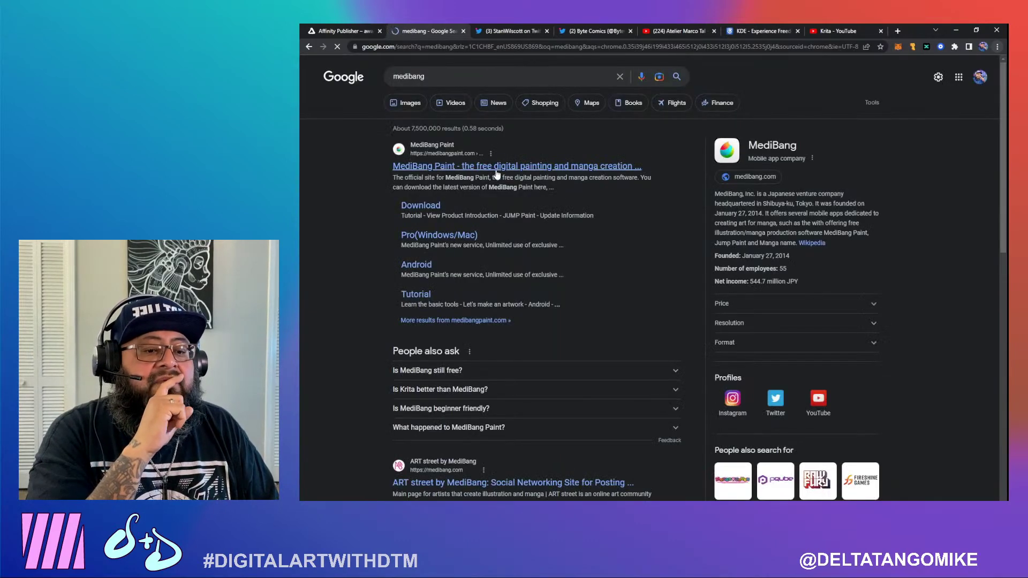
pyautogui.click(496, 169)
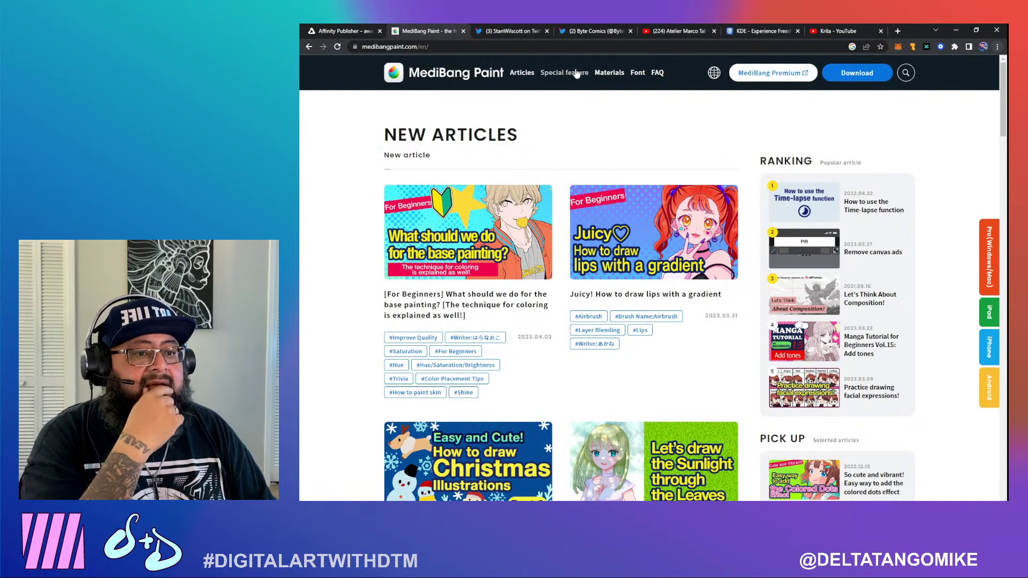
# Skim the MediBang Paint articles and review the download page for the supported platforms
pyautogui.scroll(-10, 346, 394)
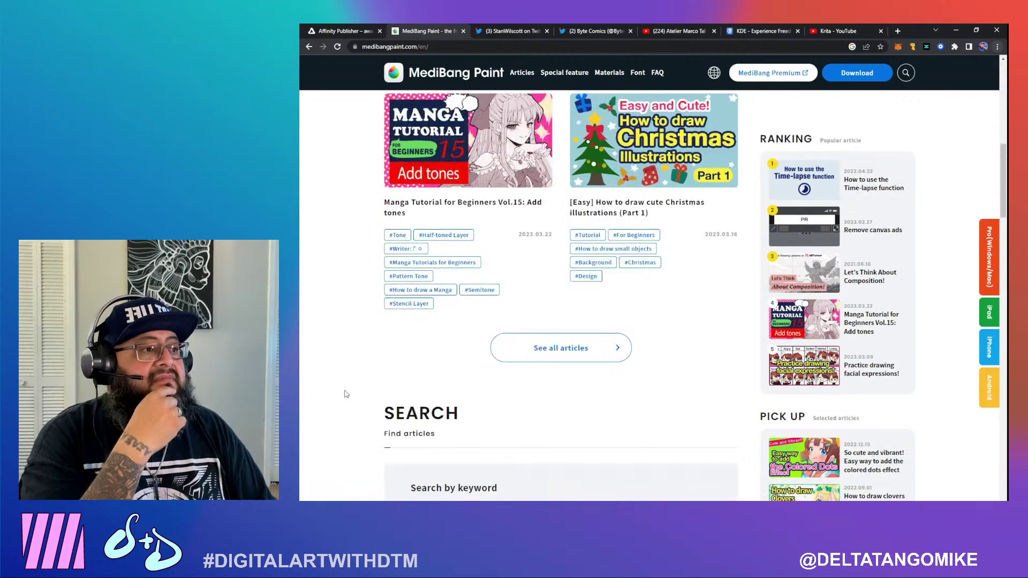
pyautogui.click(875, 73)
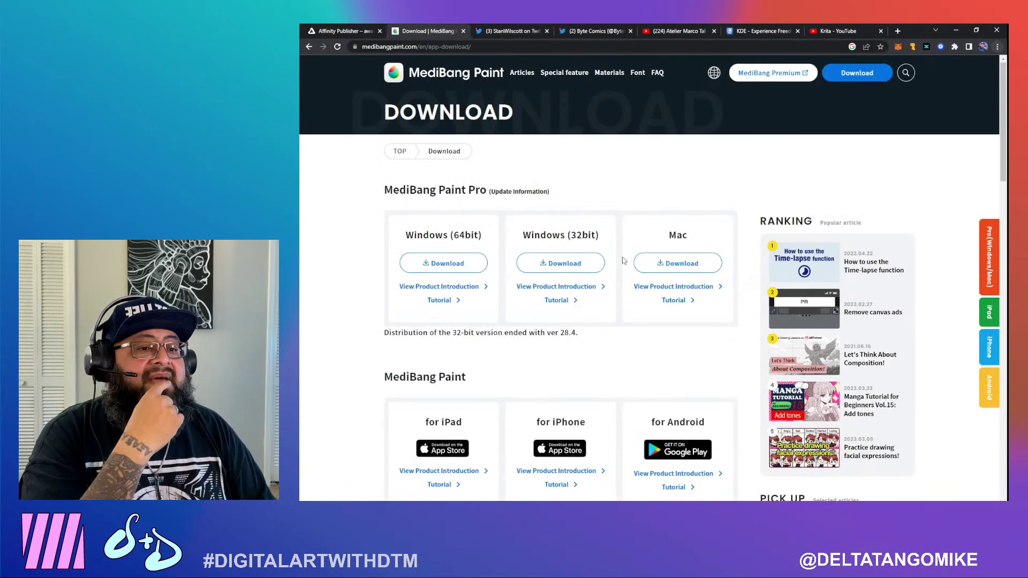
pyautogui.scroll(-3, 321, 364)
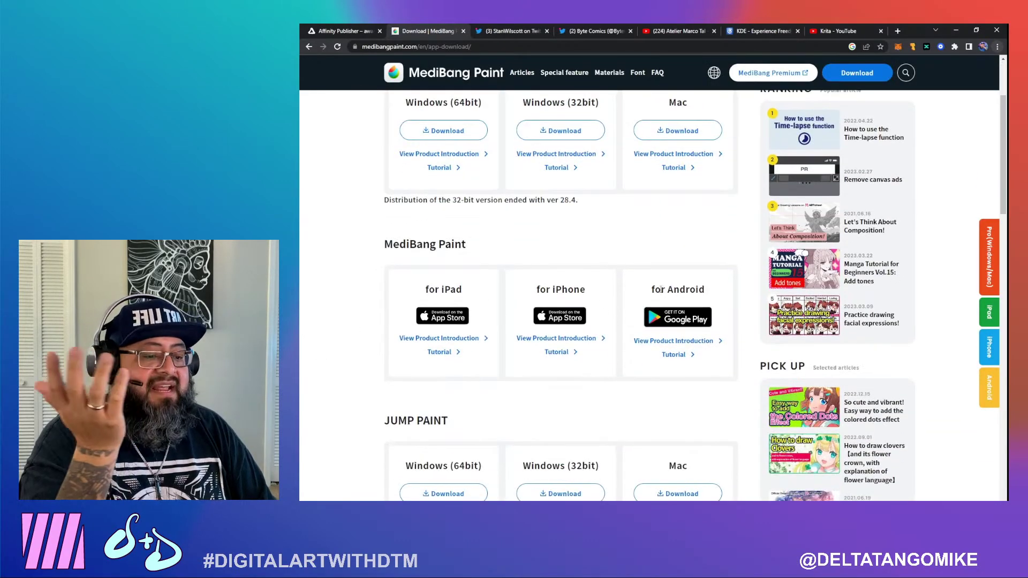
pyautogui.scroll(-3, 362, 429)
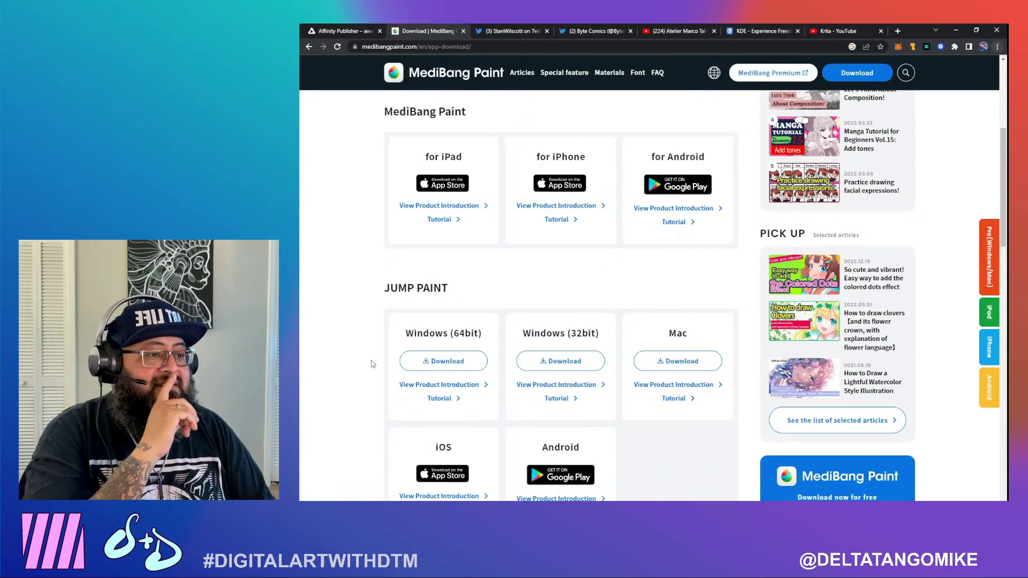
pyautogui.scroll(5, 373, 364)
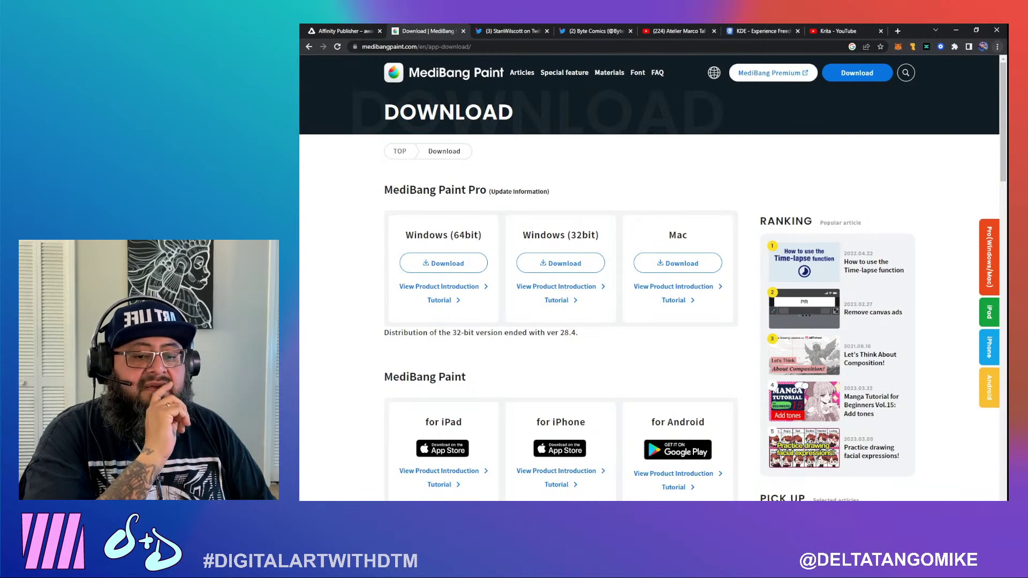
# Launch the installed MediBang Paint Pro from the Medibang program folder and dismiss its start-up advertisement
pyautogui.press('super')
pyautogui.scroll(-10, 378, 457)
pyautogui.scroll(-3, 378, 455)
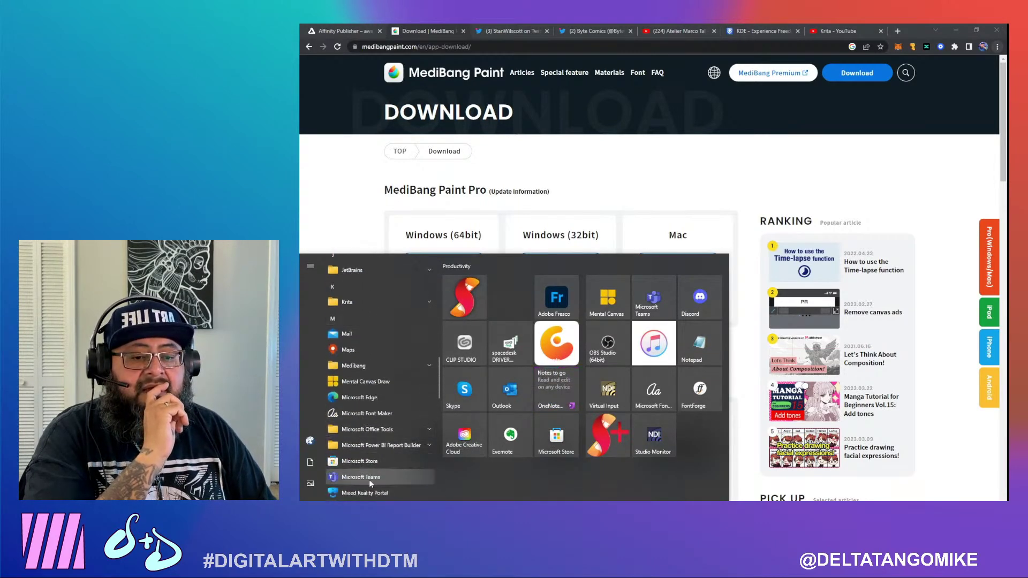
pyautogui.click(354, 367)
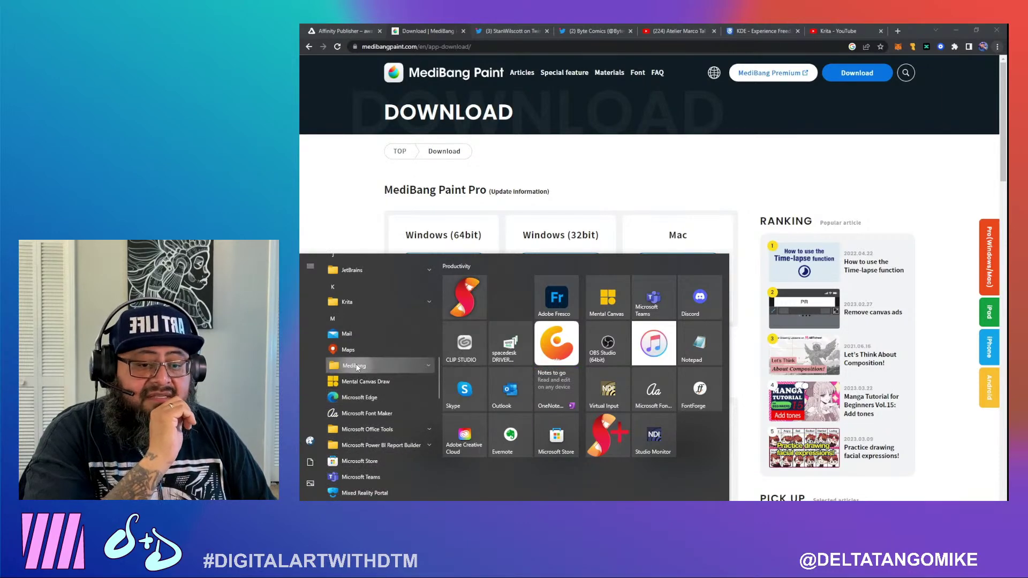
pyautogui.click(359, 382)
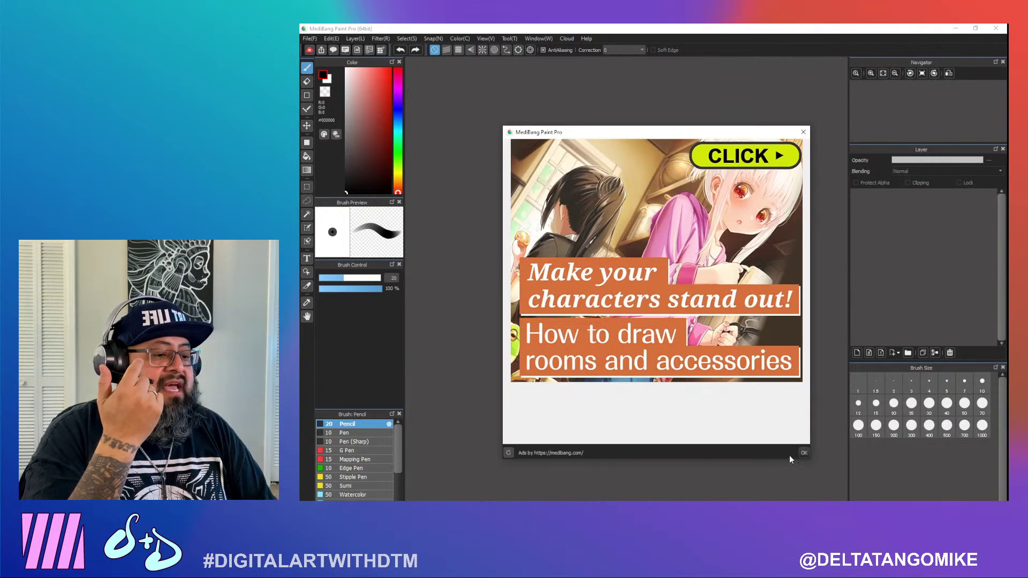
pyautogui.click(803, 455)
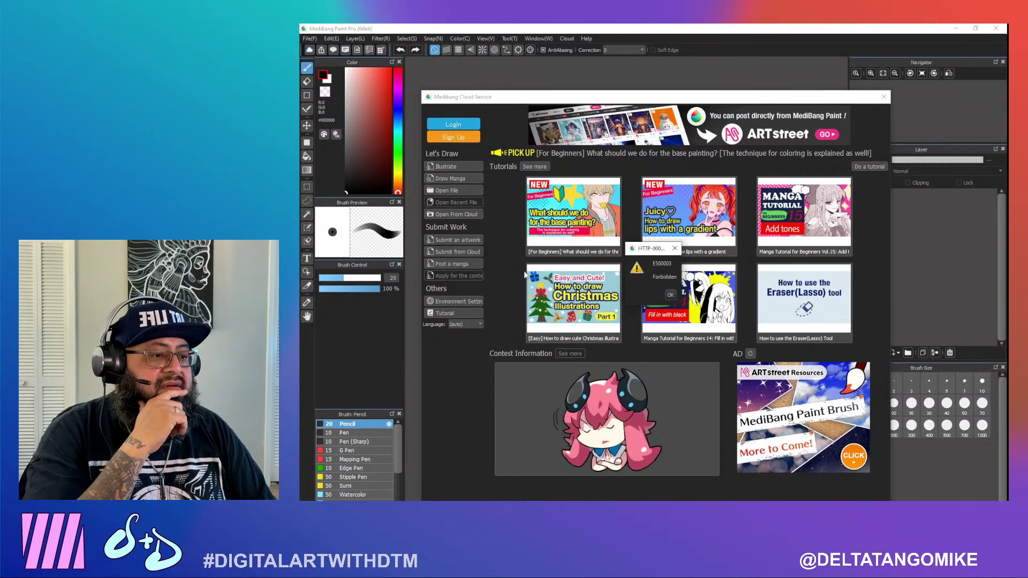
# Dismiss the connection error, try to start a manga drawing without logging in, and close the MediBang Cloud Service window
pyautogui.click(671, 296)
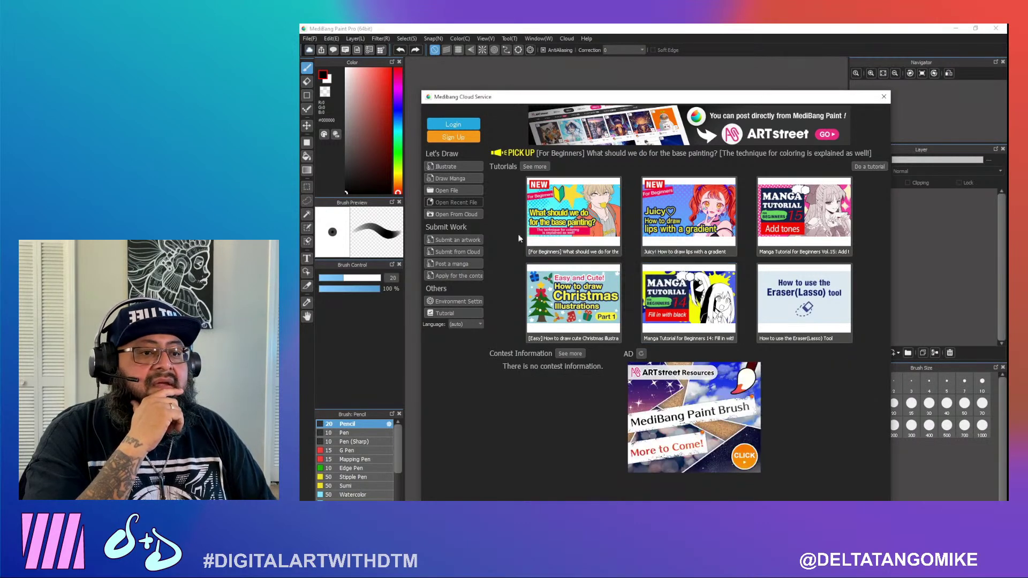
pyautogui.click(448, 181)
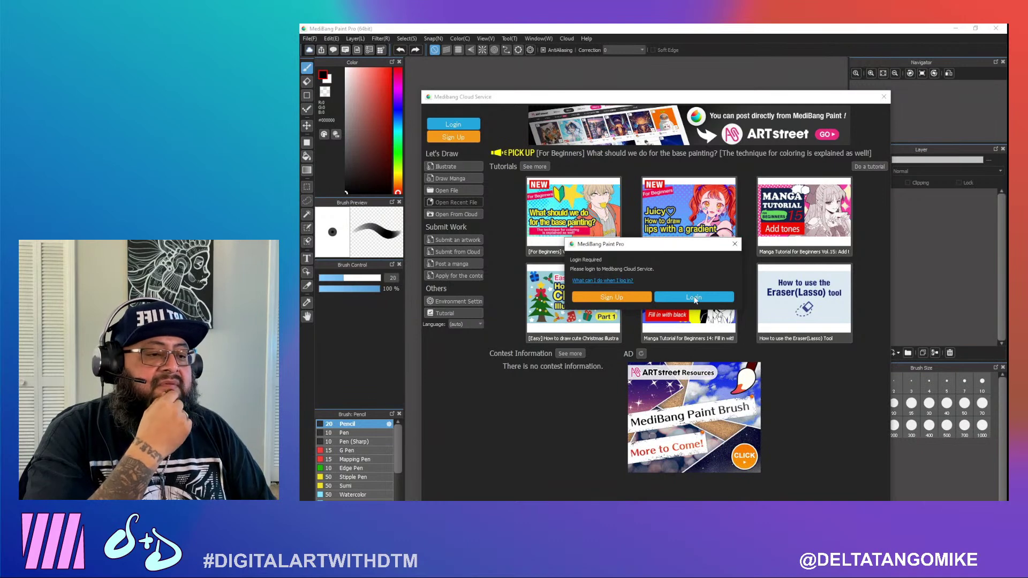
pyautogui.click(734, 245)
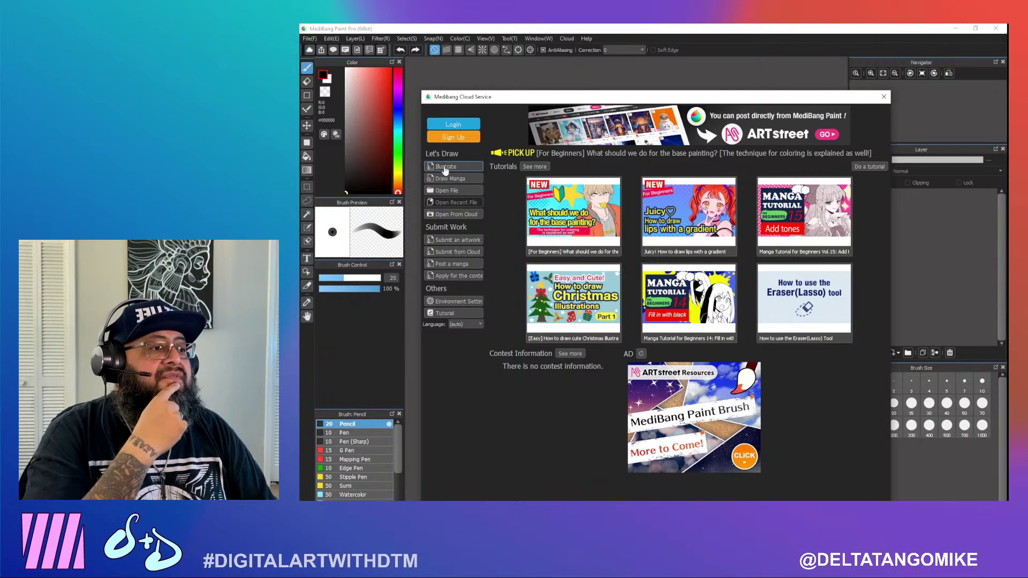
pyautogui.click(883, 97)
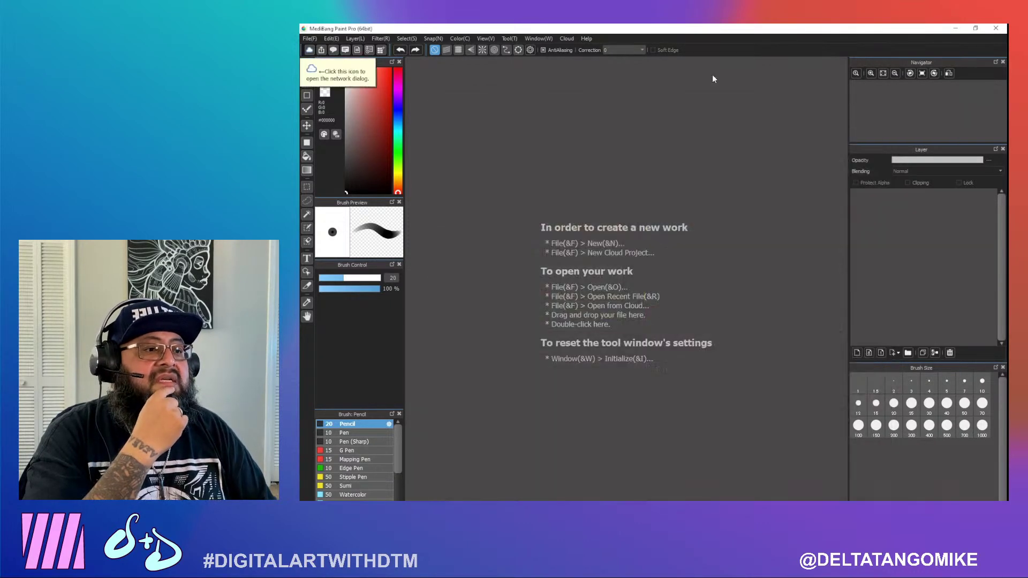
# Check the installed program's version and library details in its About and About Qt information
pyautogui.click(588, 39)
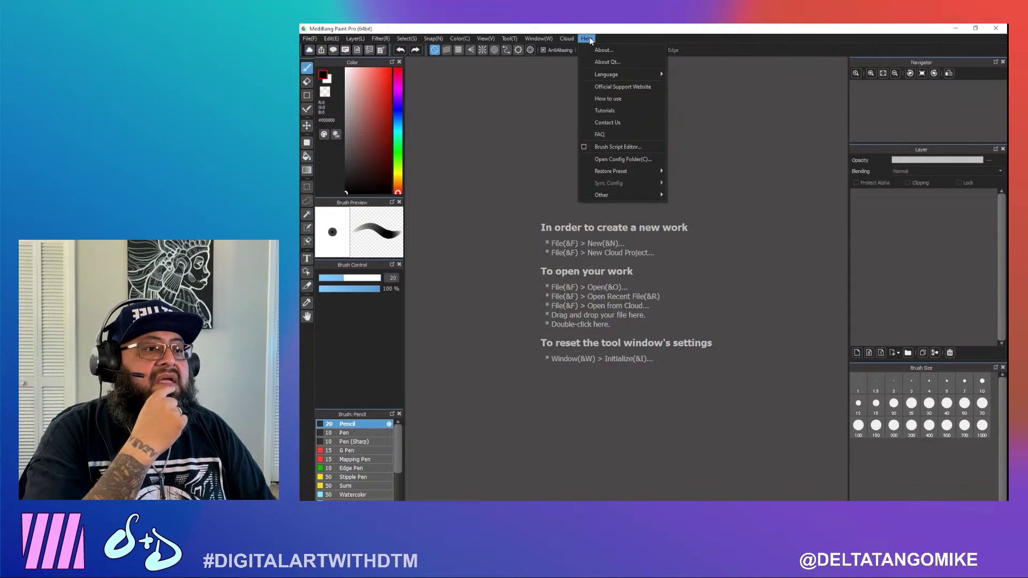
pyautogui.click(619, 52)
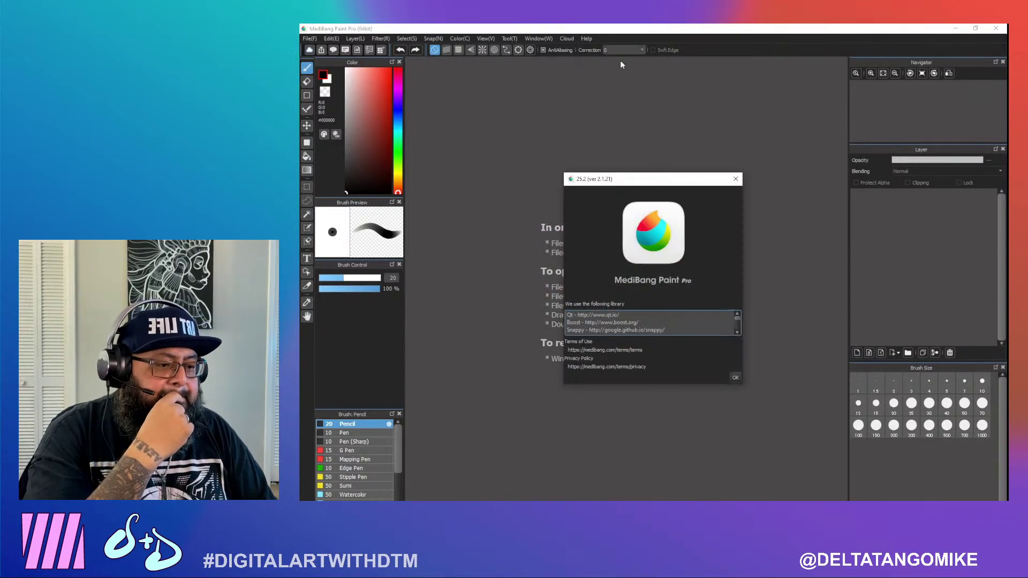
pyautogui.scroll(-3, 601, 325)
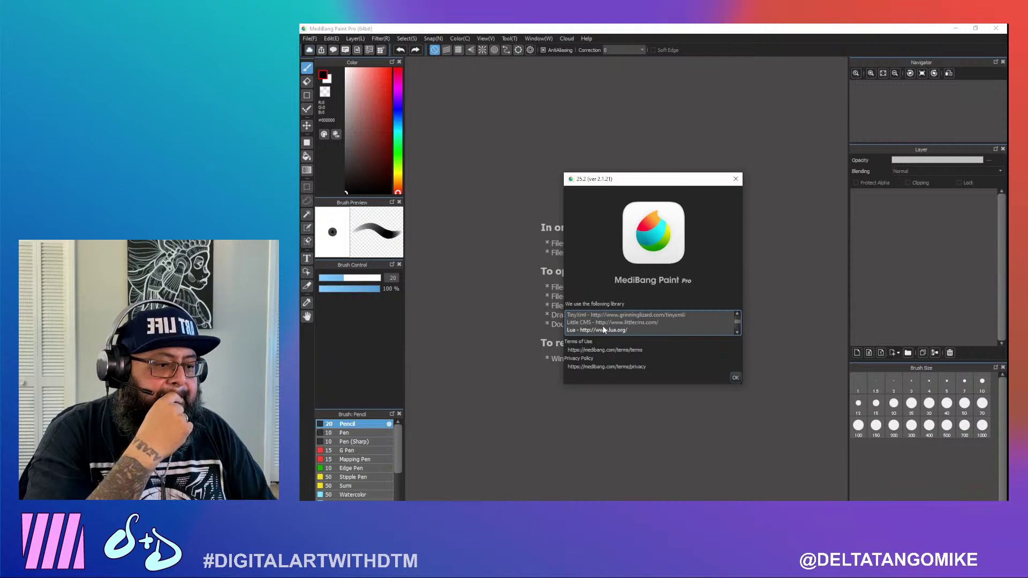
pyautogui.click(735, 377)
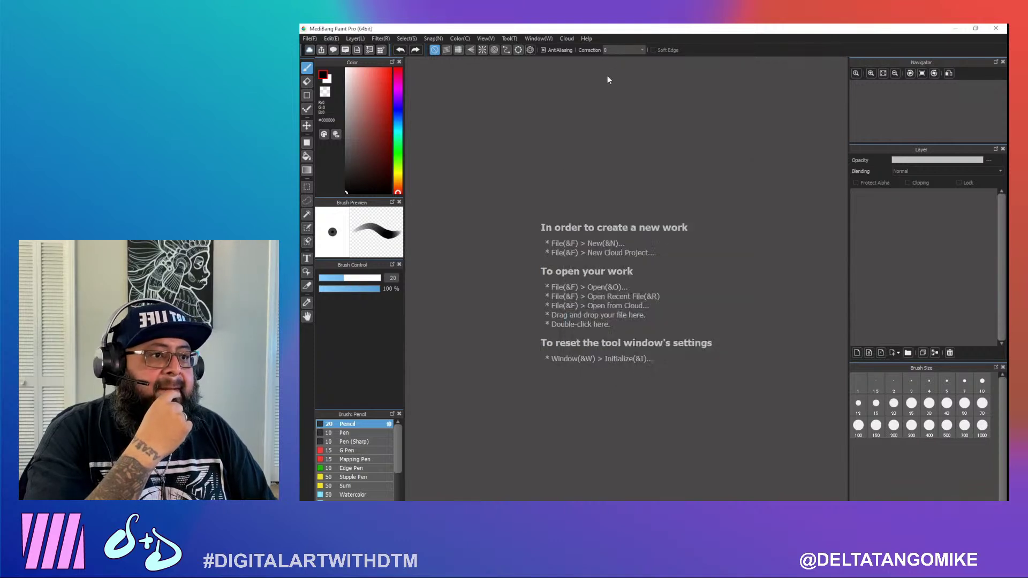
pyautogui.click(585, 40)
pyautogui.click(588, 64)
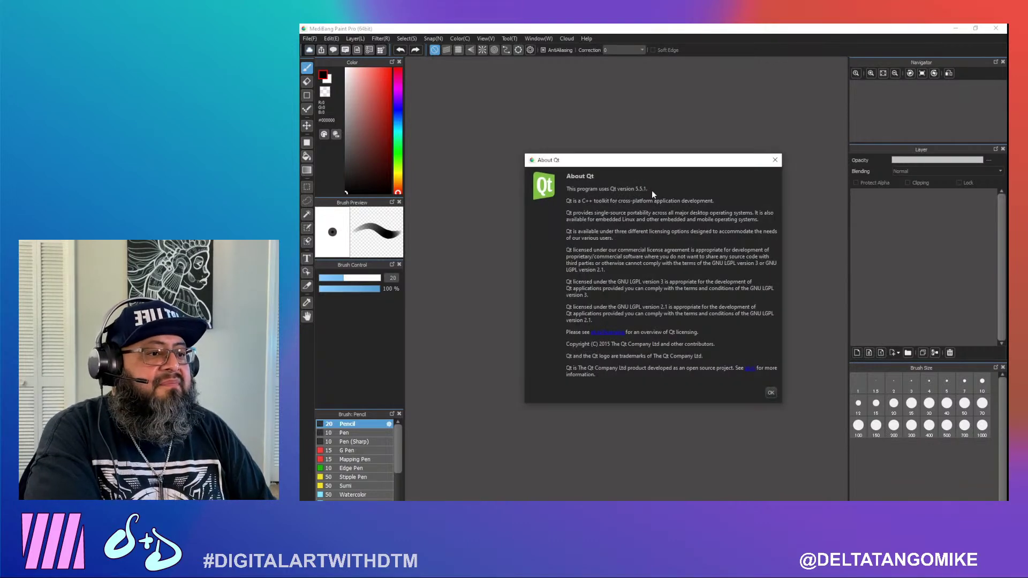
pyautogui.click(775, 159)
# Close MediBang Paint Pro and, on the website's download page in the browser, save the Windows (64bit) installer to the Downloads folder
pyautogui.click(996, 28)
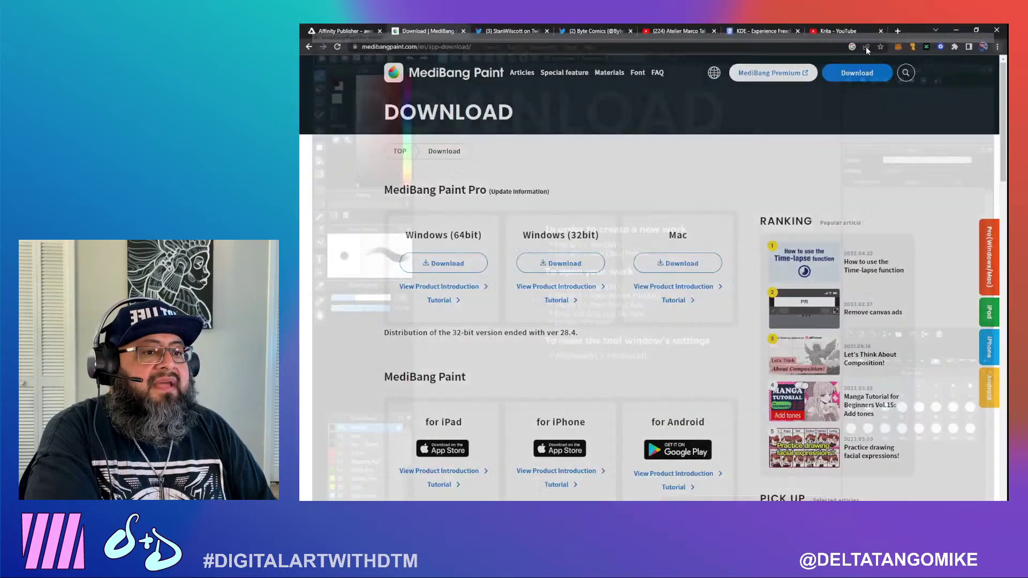
pyautogui.click(453, 267)
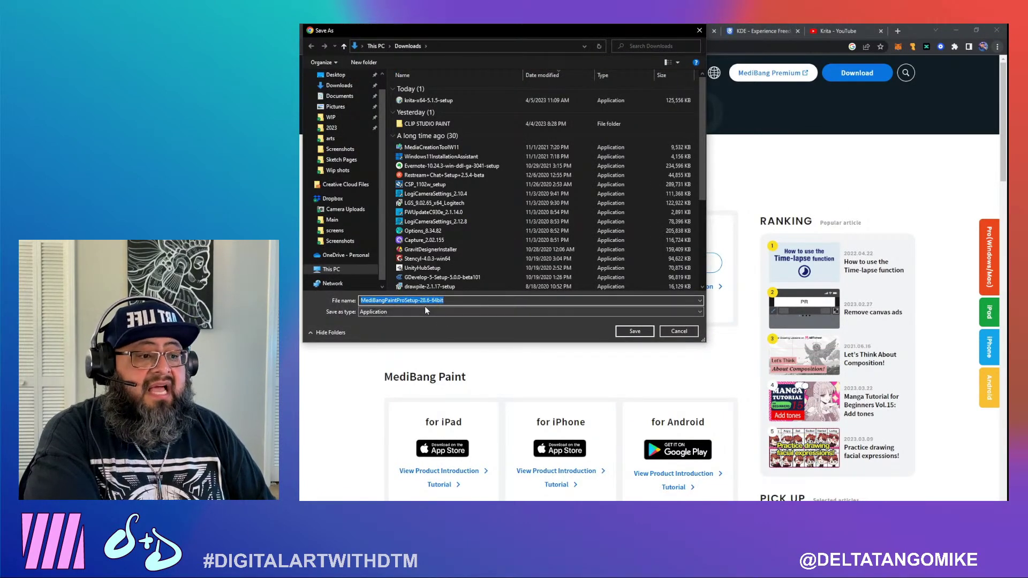
pyautogui.click(621, 328)
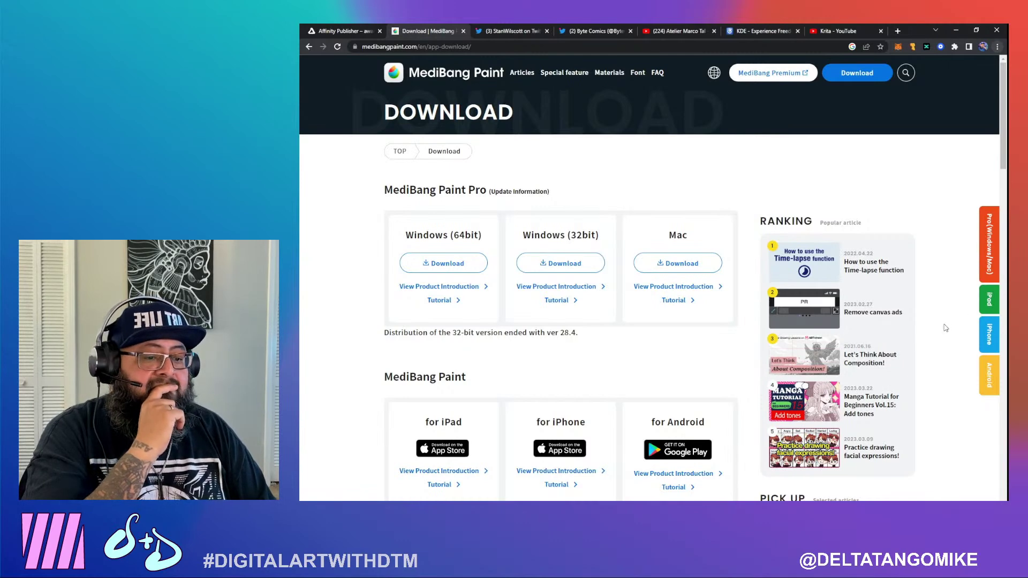
pyautogui.scroll(-3, 946, 328)
pyautogui.scroll(3, 945, 329)
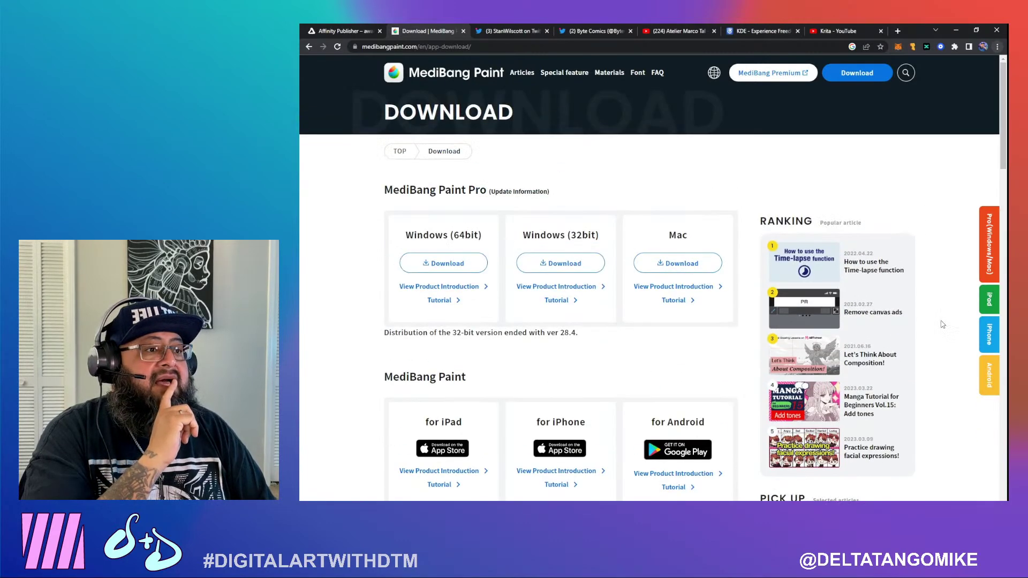
# Open the MediBang Paint FAQ and skim its questions on usage, help, copyrights and MediBang Premium
pyautogui.click(655, 74)
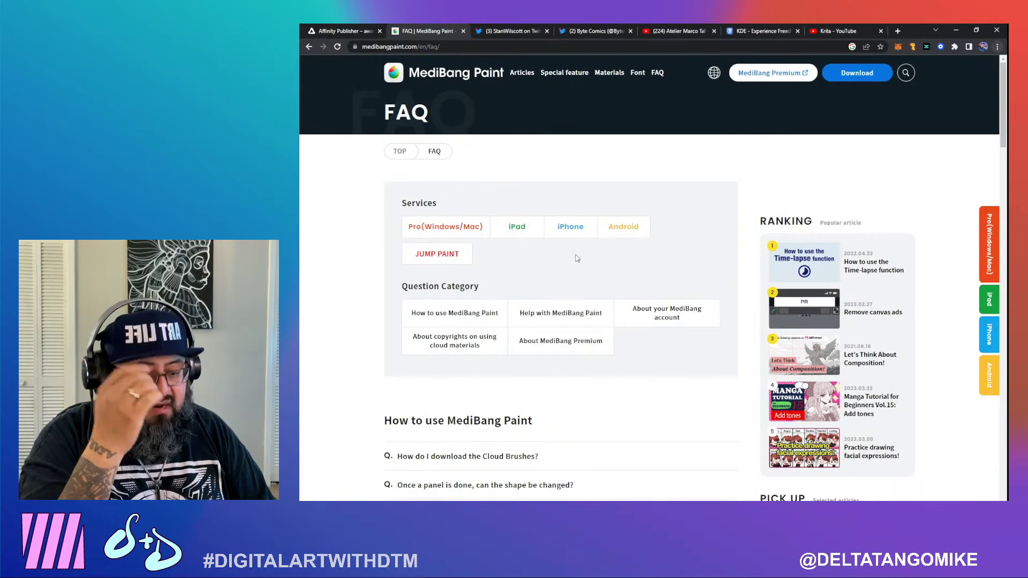
pyautogui.scroll(-2, 583, 258)
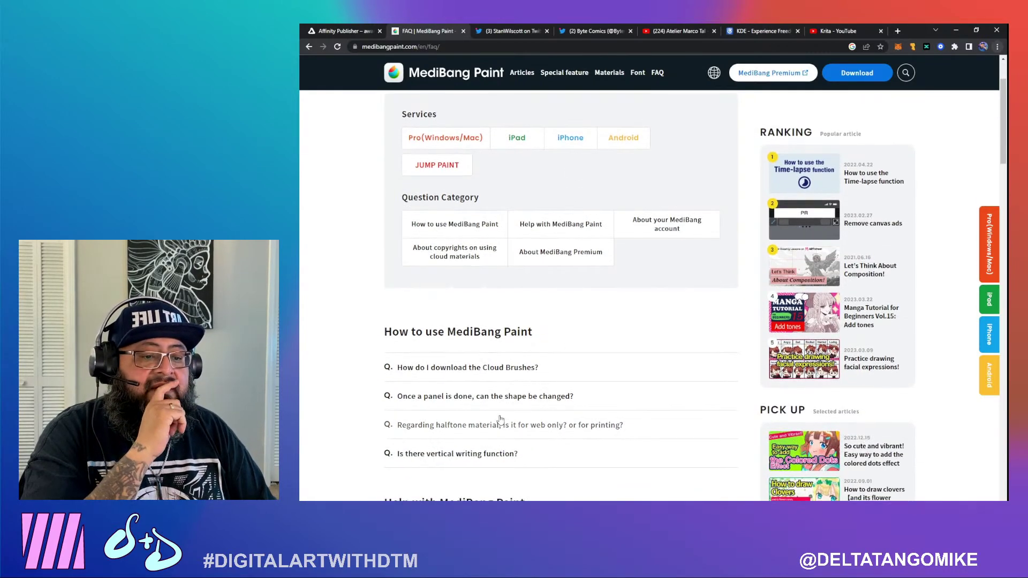
pyautogui.scroll(-5, 498, 422)
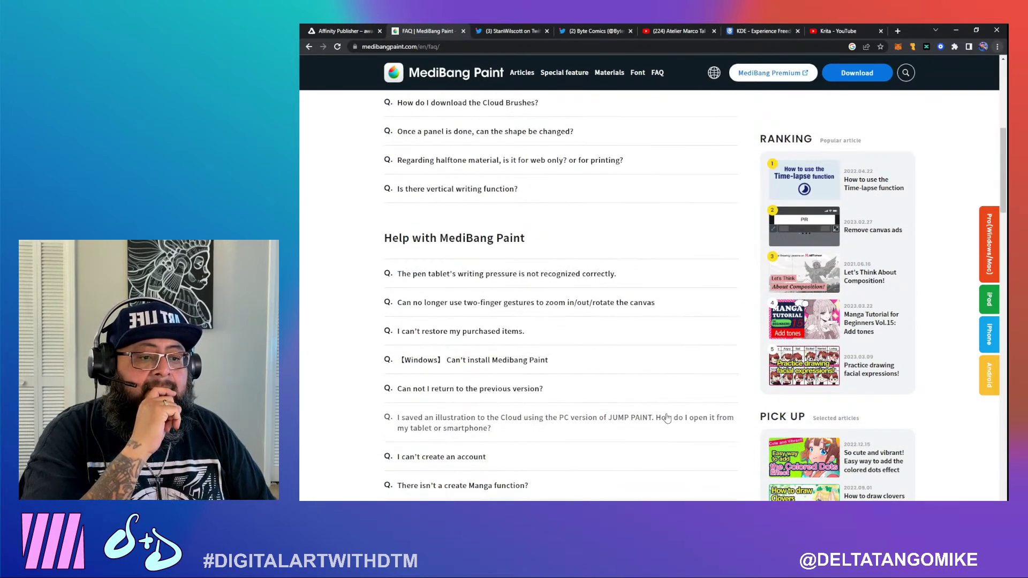
pyautogui.scroll(-3, 667, 418)
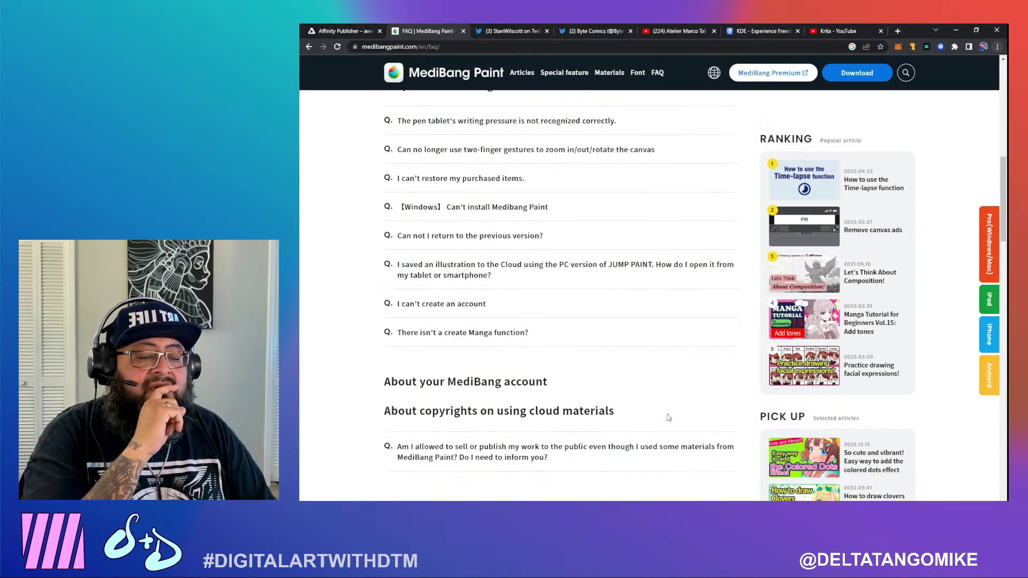
pyautogui.scroll(-3, 668, 417)
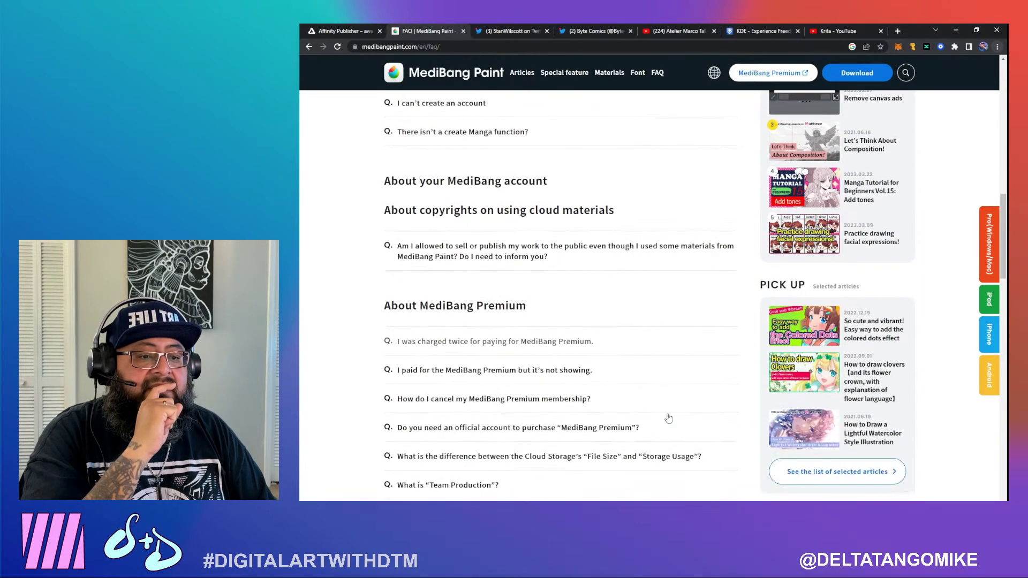
pyautogui.scroll(-2, 668, 417)
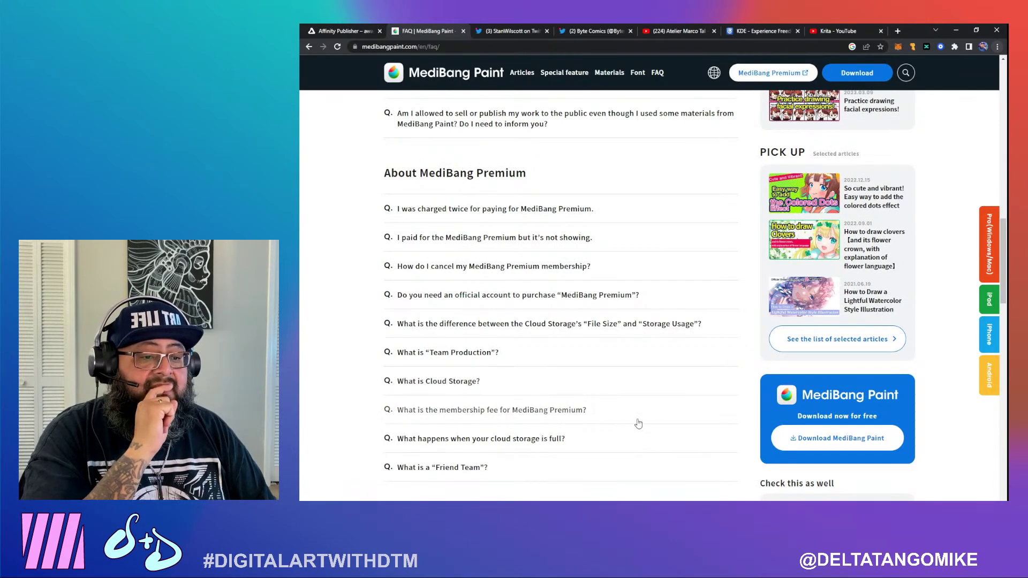
# Read the FAQ answer about the MediBang Premium membership fee and return to the FAQ overview
pyautogui.scroll(-1, 632, 426)
pyautogui.scroll(-1, 632, 426)
pyautogui.click(546, 367)
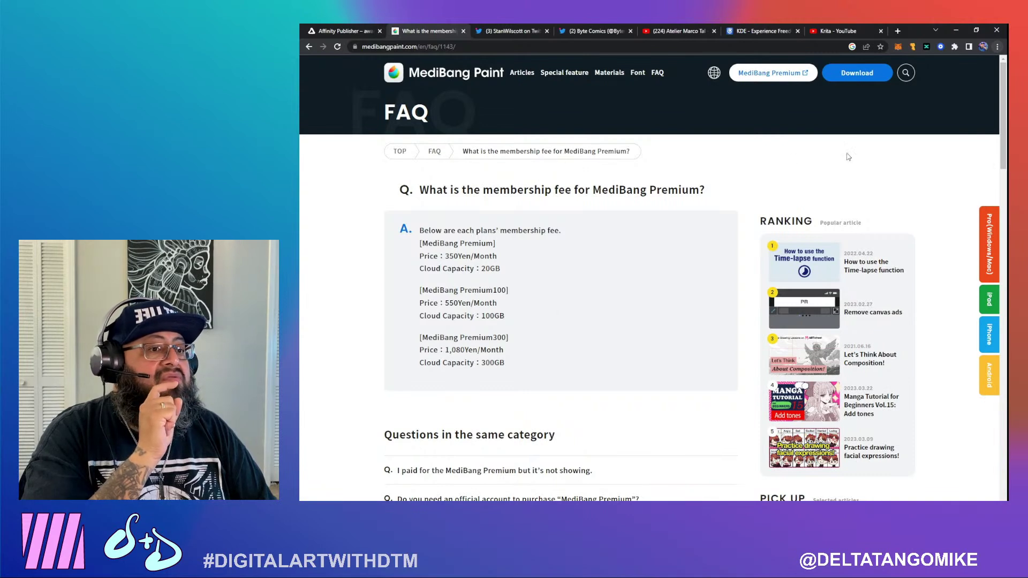
pyautogui.click(435, 155)
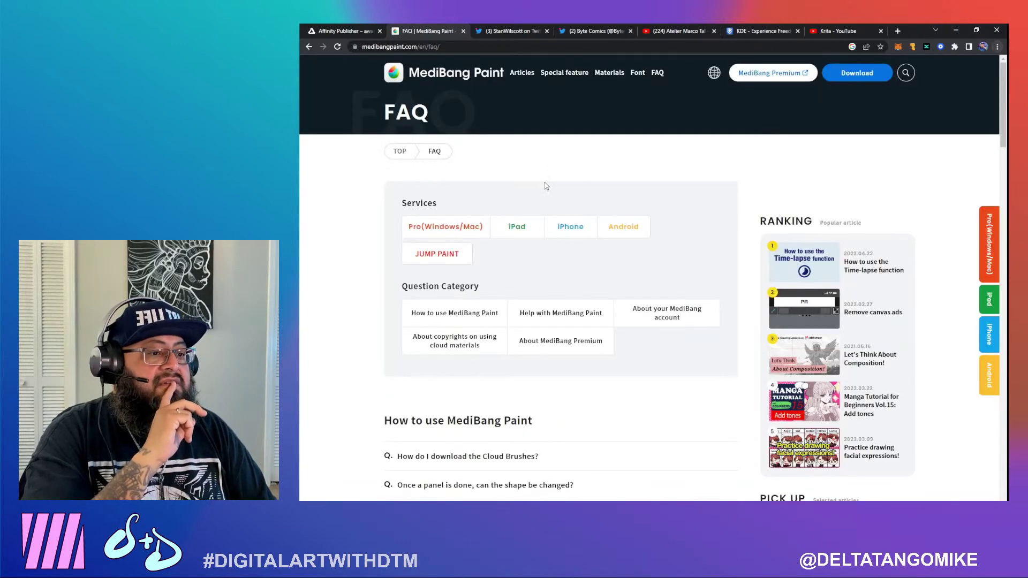
# Look through the MediBang Paint FAQ and filter it to the How to use MediBang Paint category
pyautogui.scroll(-5, 625, 410)
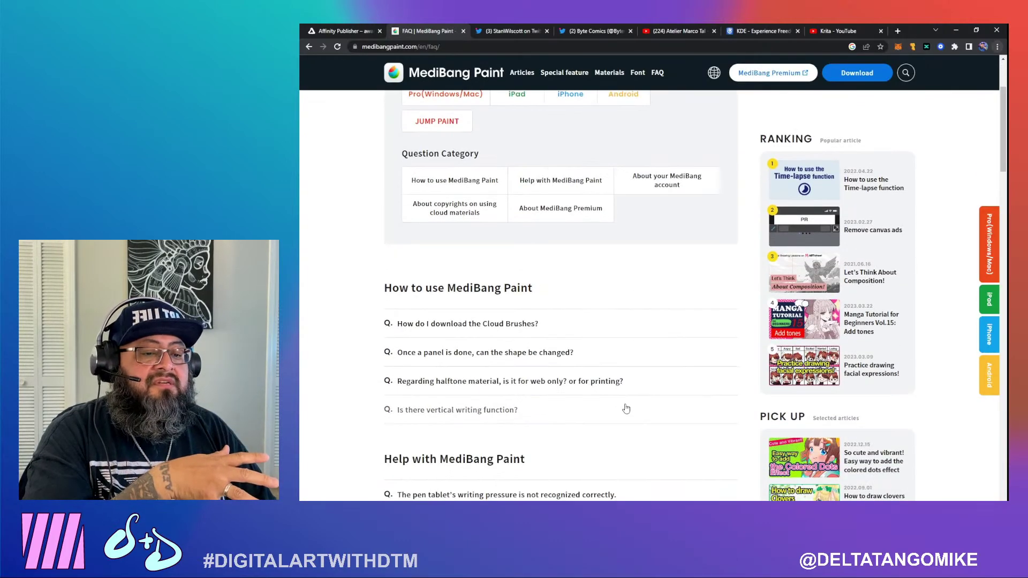
pyautogui.scroll(-10, 626, 408)
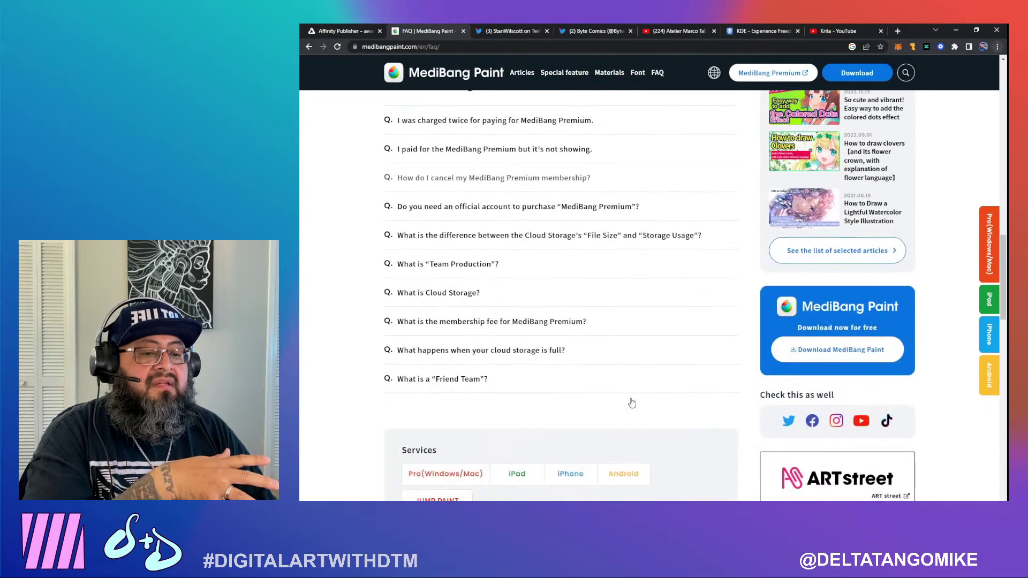
pyautogui.scroll(-2, 632, 403)
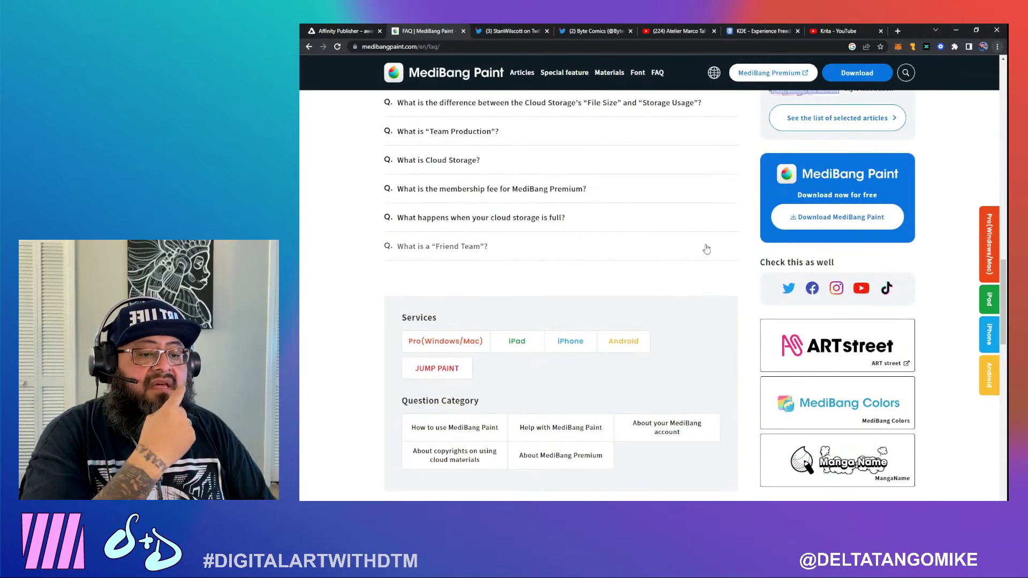
pyautogui.scroll(-2, 677, 258)
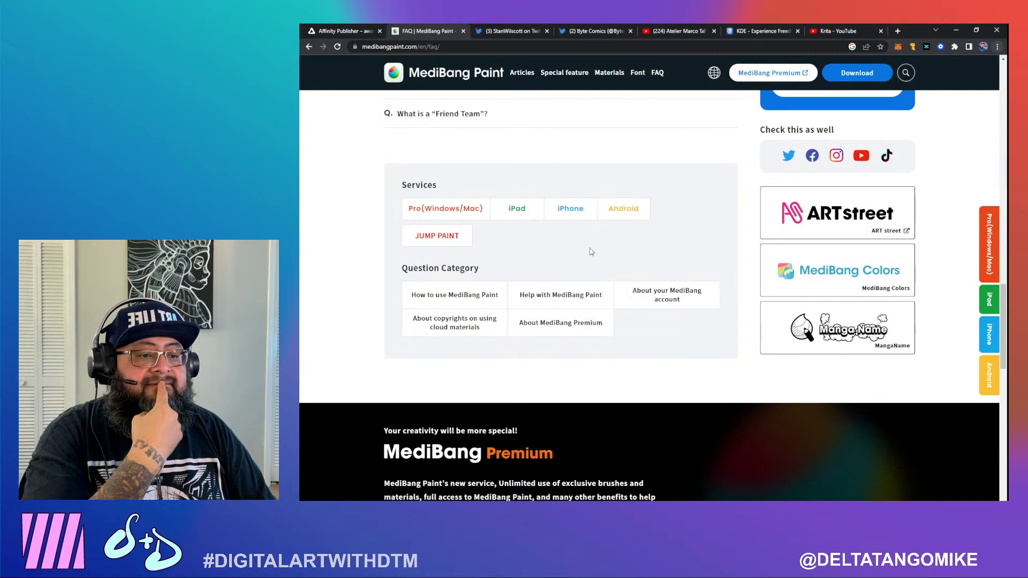
pyautogui.click(458, 299)
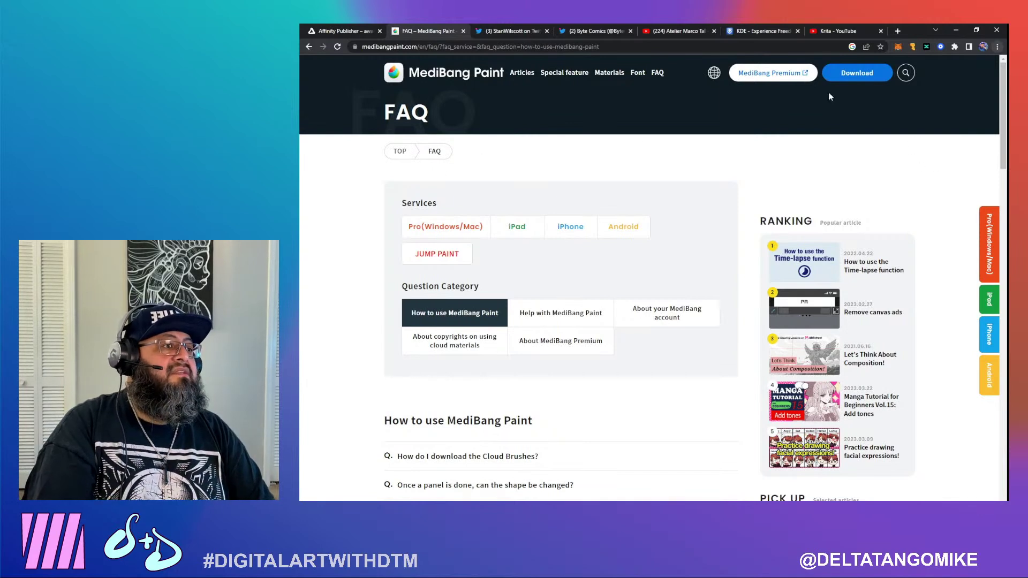
# Search the MediBang Paint site's articles for "artboards" and look over the results page
pyautogui.click(905, 73)
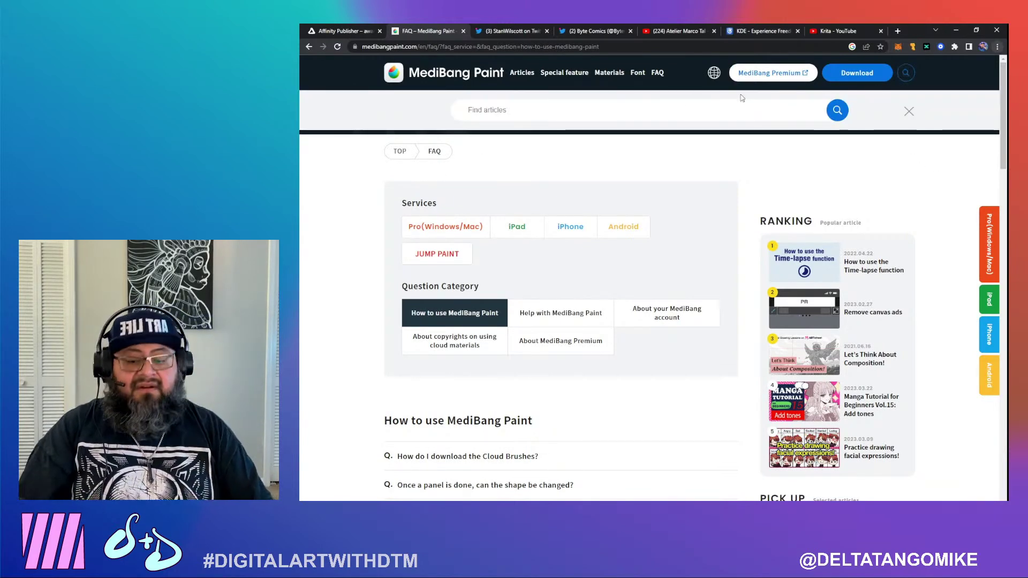
pyautogui.write('artbo')
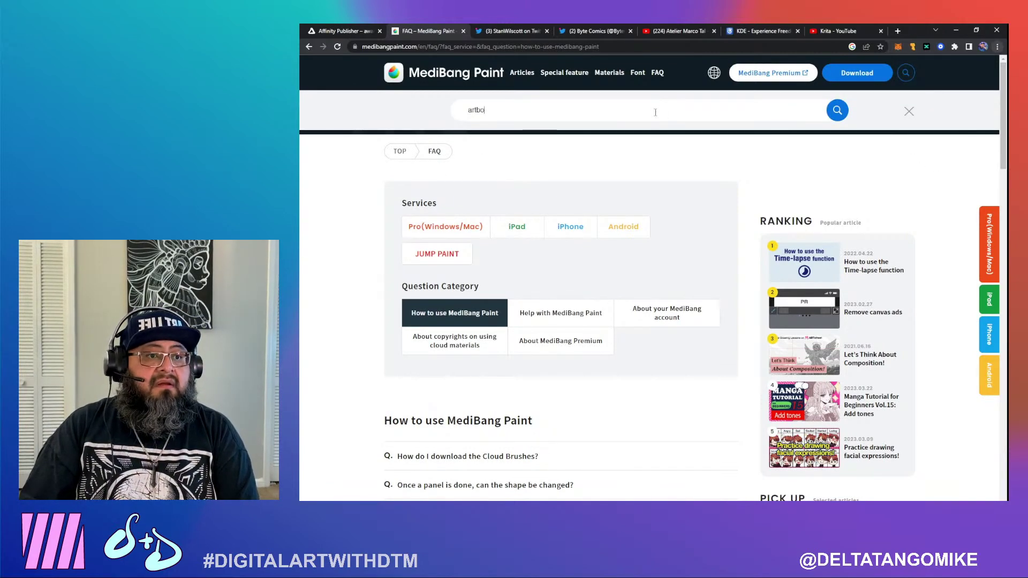
pyautogui.write('ards')
pyautogui.press('Return')
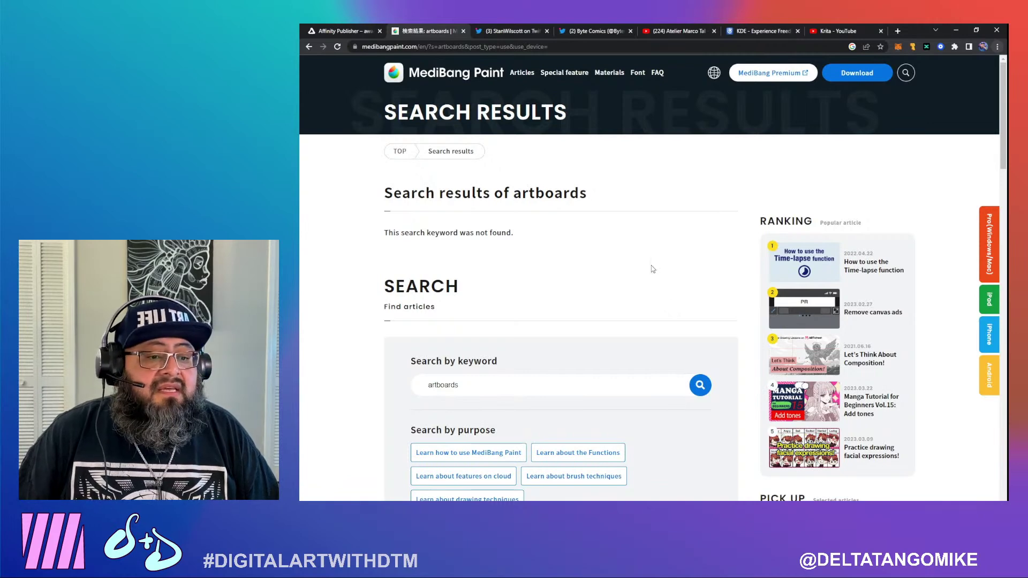
pyautogui.scroll(-3, 362, 302)
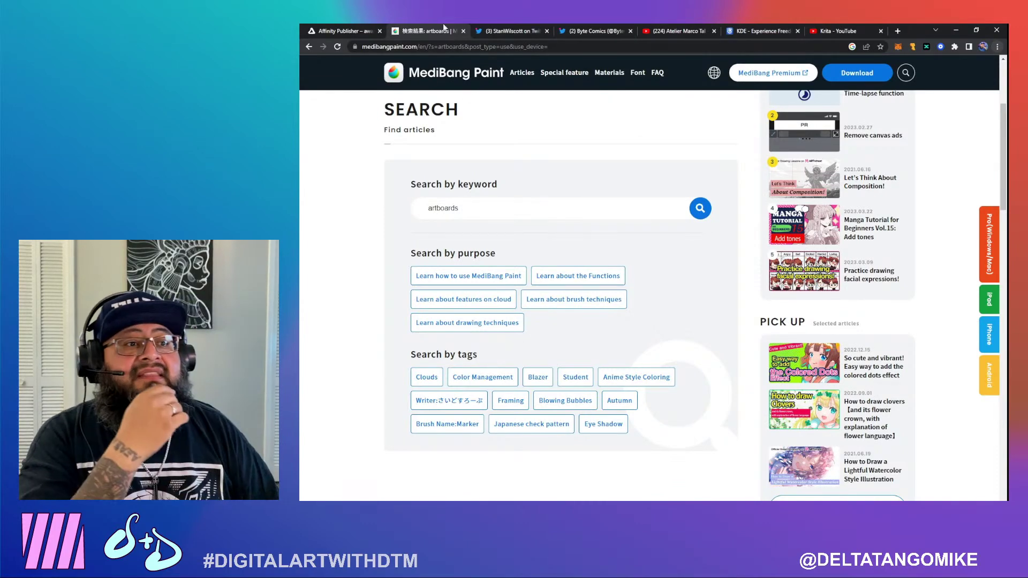
# Close the MediBang page and accept installing the Microsoft Visual C++ redistributable package for MediBang Paint Pro
pyautogui.click(464, 31)
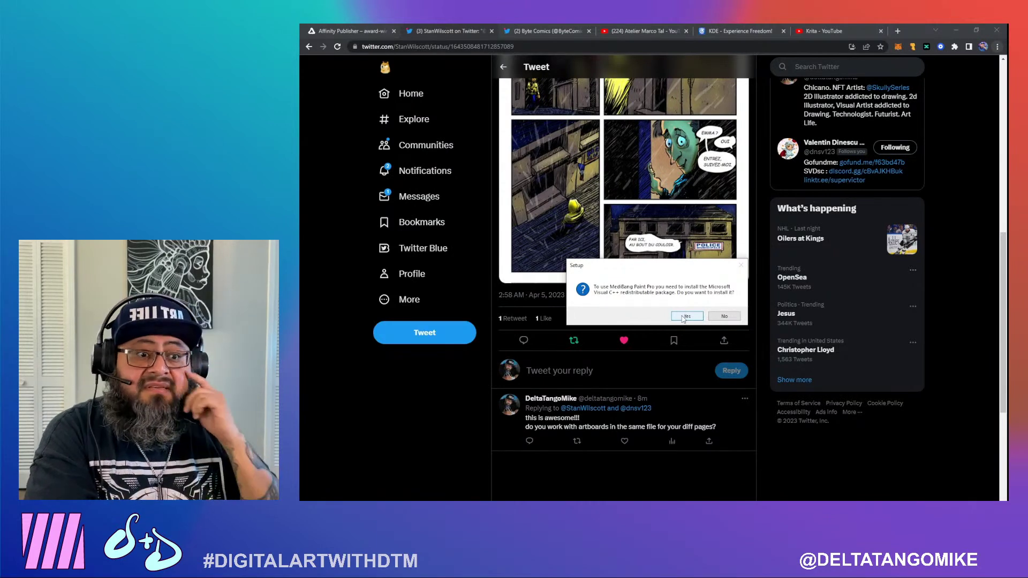
pyautogui.click(686, 316)
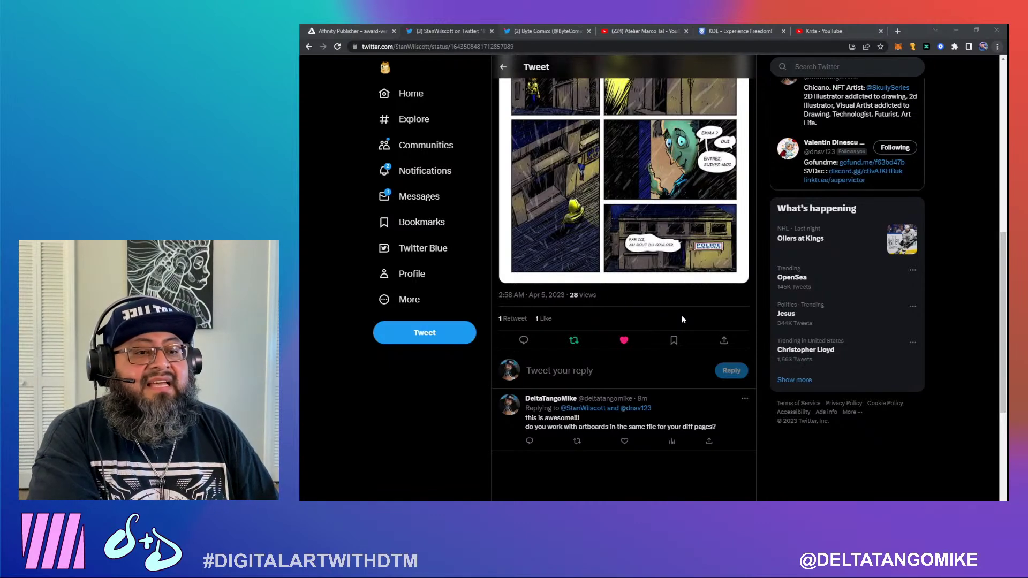
# Check the Twitter notifications, restore the browser to a smaller window and close the notifications page
pyautogui.click(433, 174)
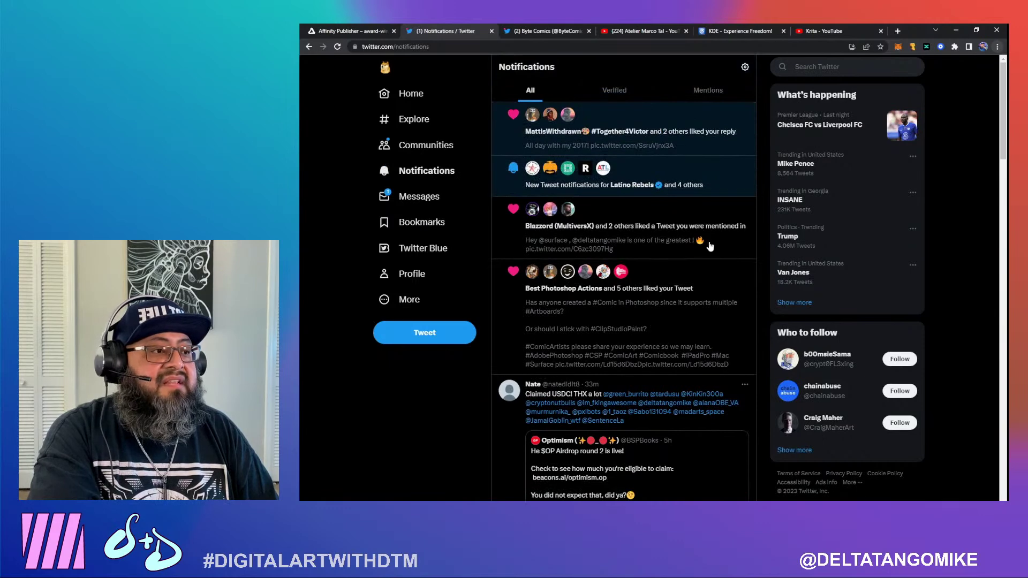
pyautogui.click(977, 31)
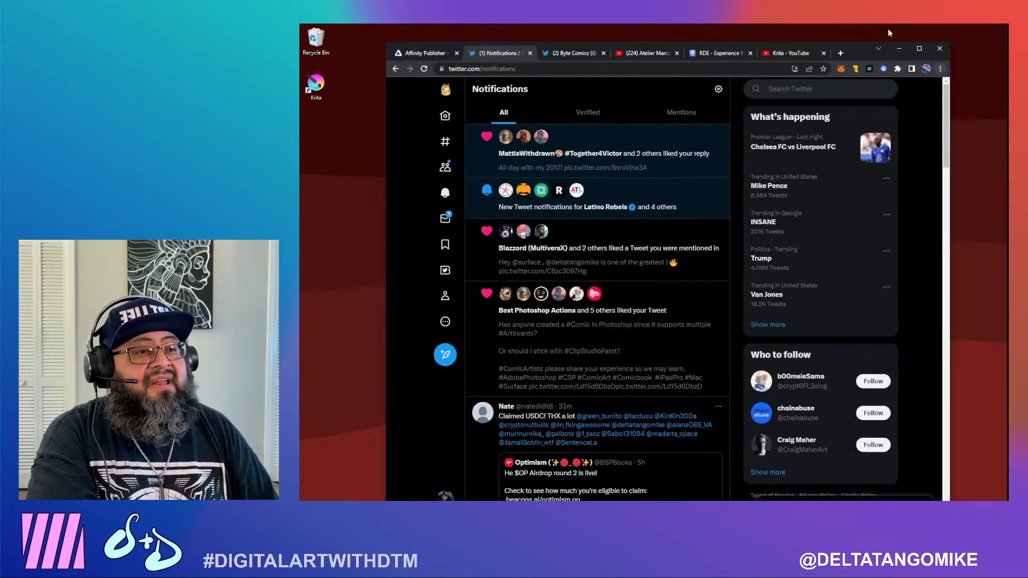
pyautogui.click(531, 55)
# Bring up the Byte Comics Twitter profile, reposition the browser window and open the profile's ByteComics.io website
pyautogui.click(792, 53)
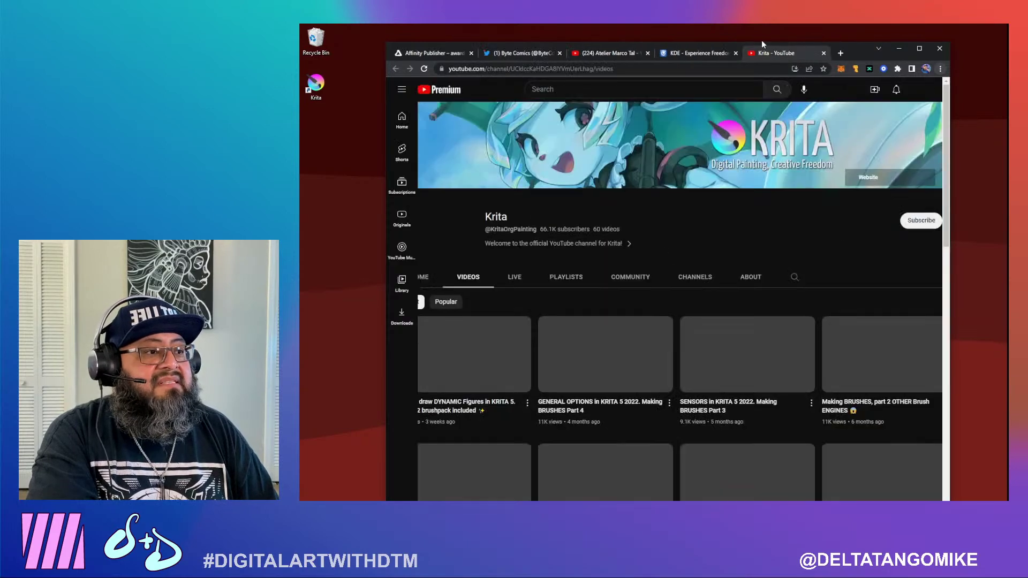
pyautogui.click(522, 54)
pyautogui.moveTo(856, 53); pyautogui.dragTo(812, 43)
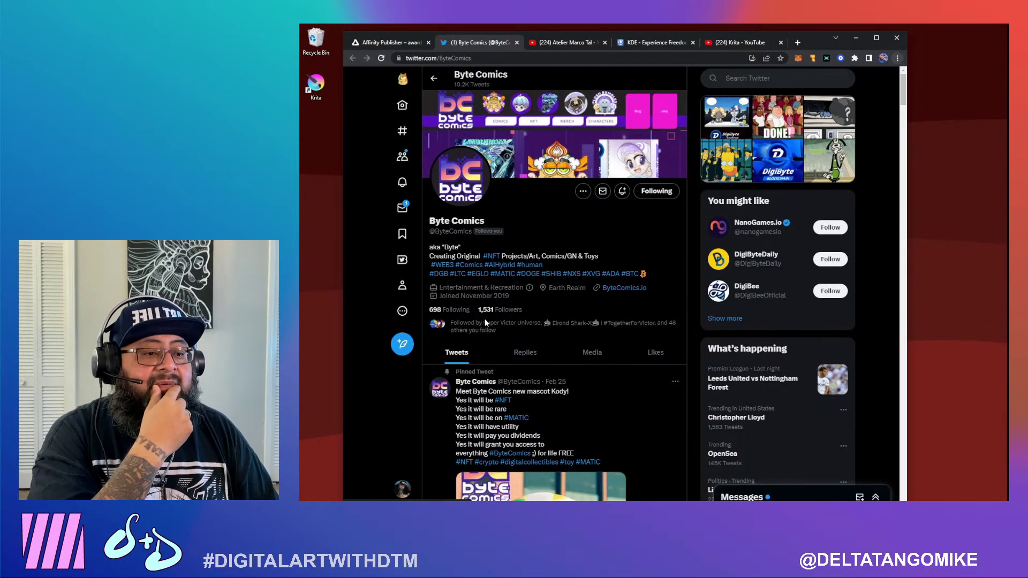
pyautogui.click(626, 289)
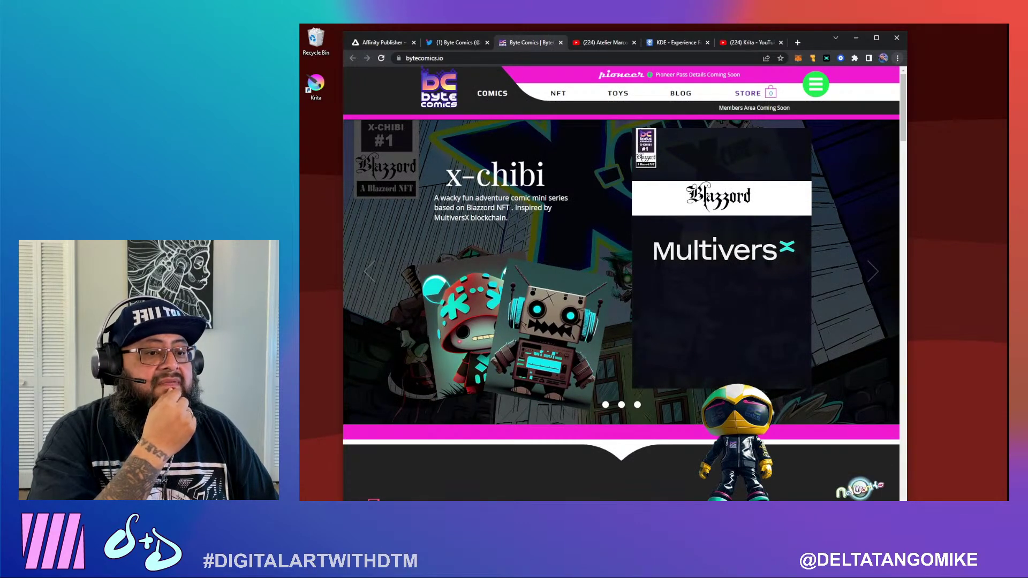
# Open the featured x-chibi comic from the Byte Comics home page and read its summary and story
pyautogui.click(370, 274)
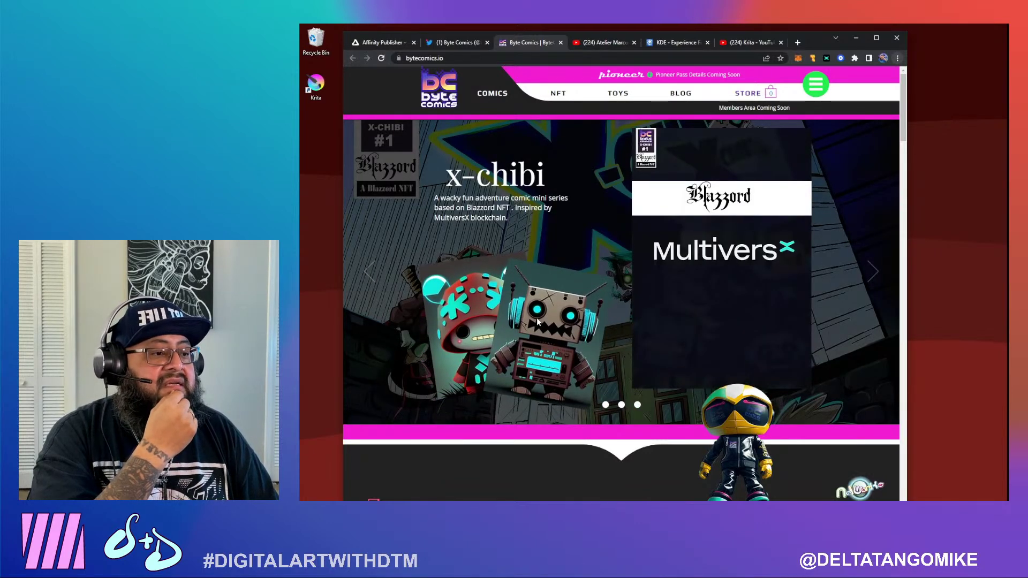
pyautogui.click(690, 261)
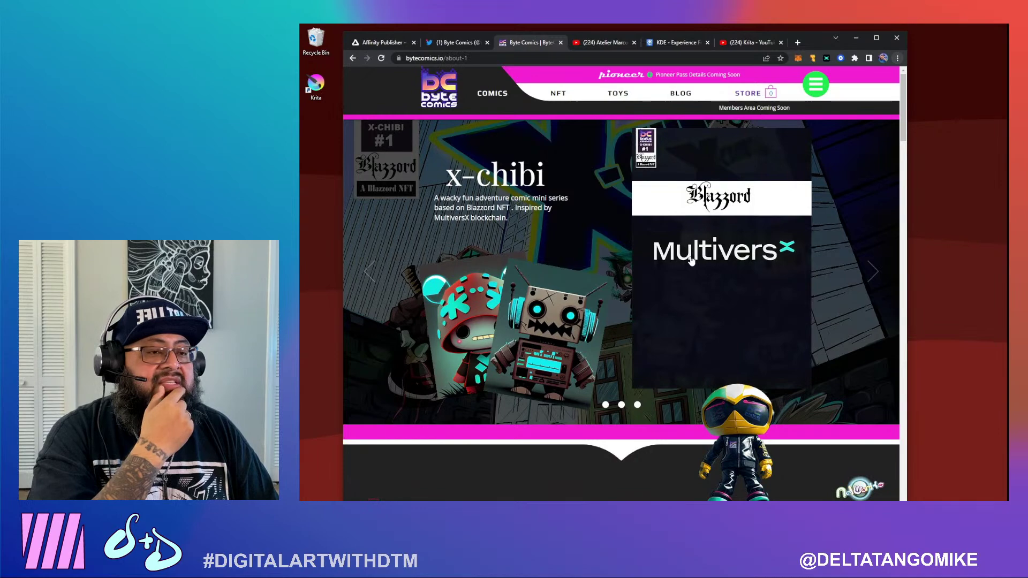
pyautogui.scroll(-1, 696, 312)
pyautogui.scroll(-2, 696, 312)
pyautogui.scroll(-2, 698, 310)
pyautogui.scroll(-4, 703, 312)
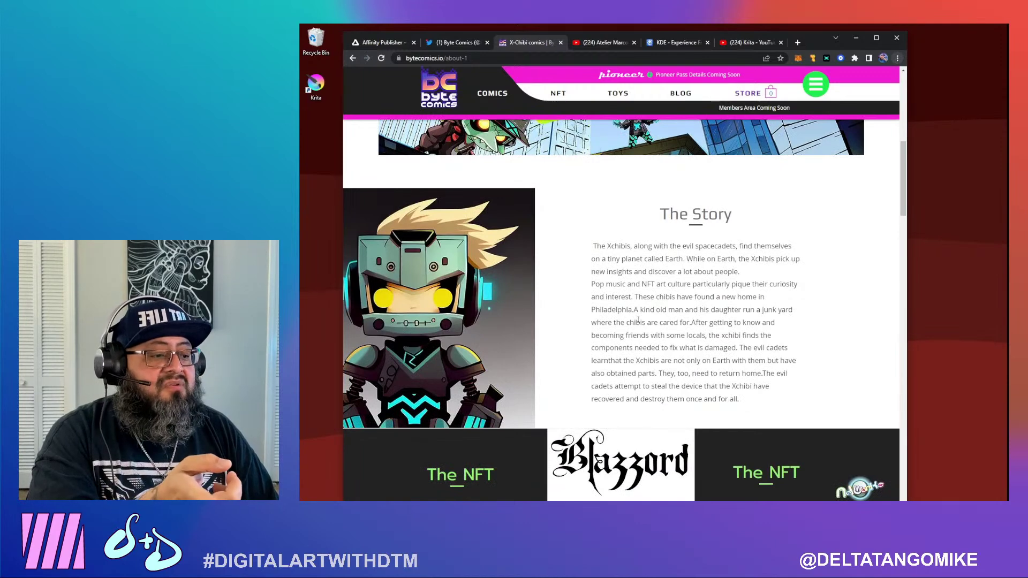
# Examine the character artwork on the X-Chibi page and return to the page's introduction
pyautogui.scroll(-3, 648, 314)
pyautogui.scroll(-3, 621, 330)
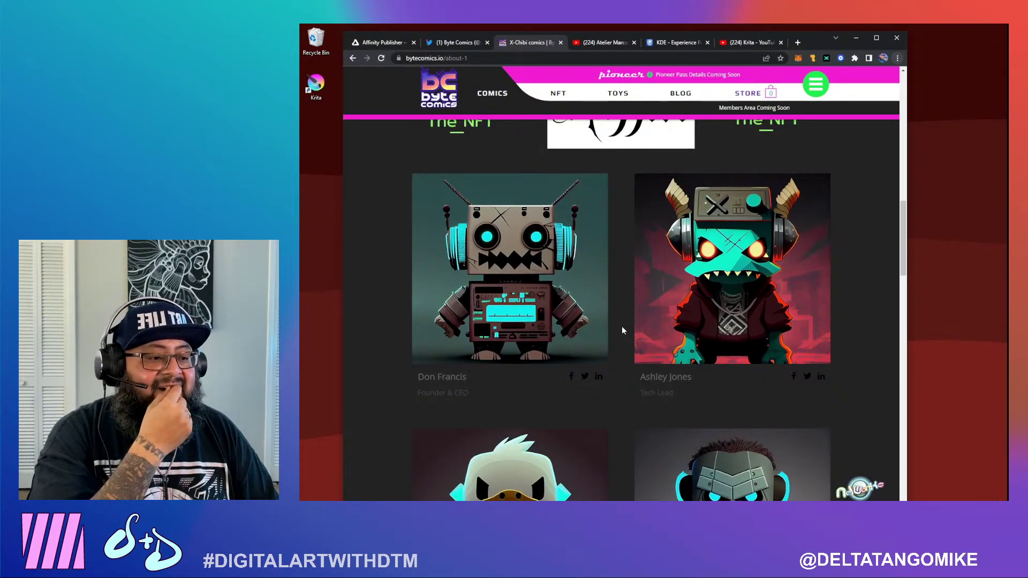
pyautogui.scroll(-5, 623, 330)
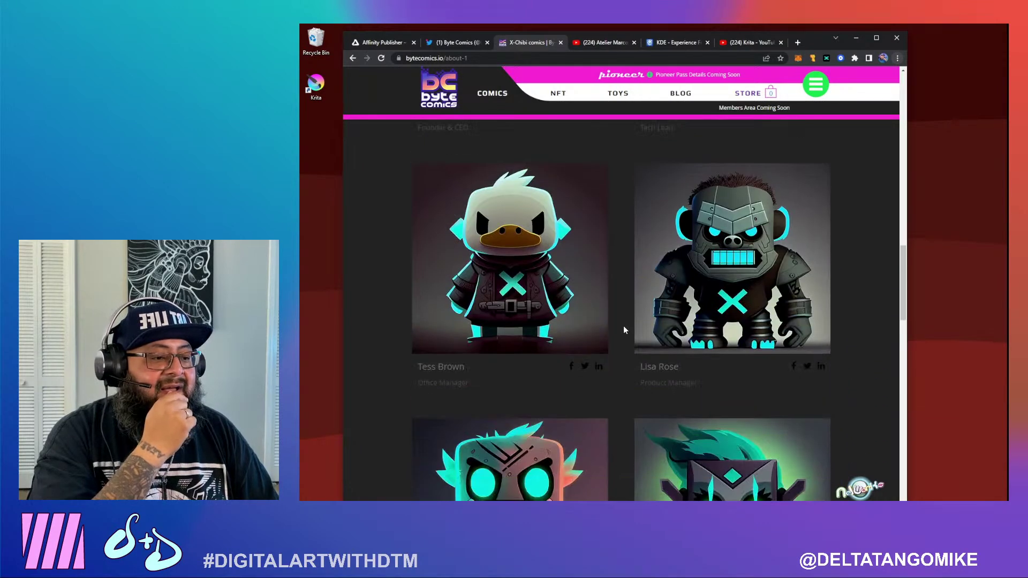
pyautogui.scroll(-10, 624, 326)
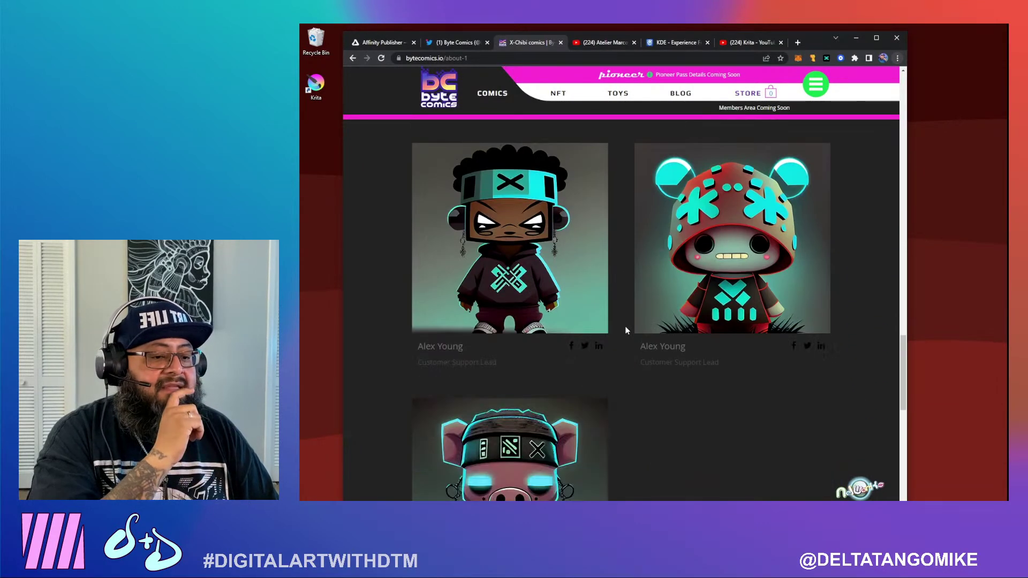
pyautogui.scroll(-2, 625, 331)
pyautogui.moveTo(903, 396); pyautogui.dragTo(892, 102)
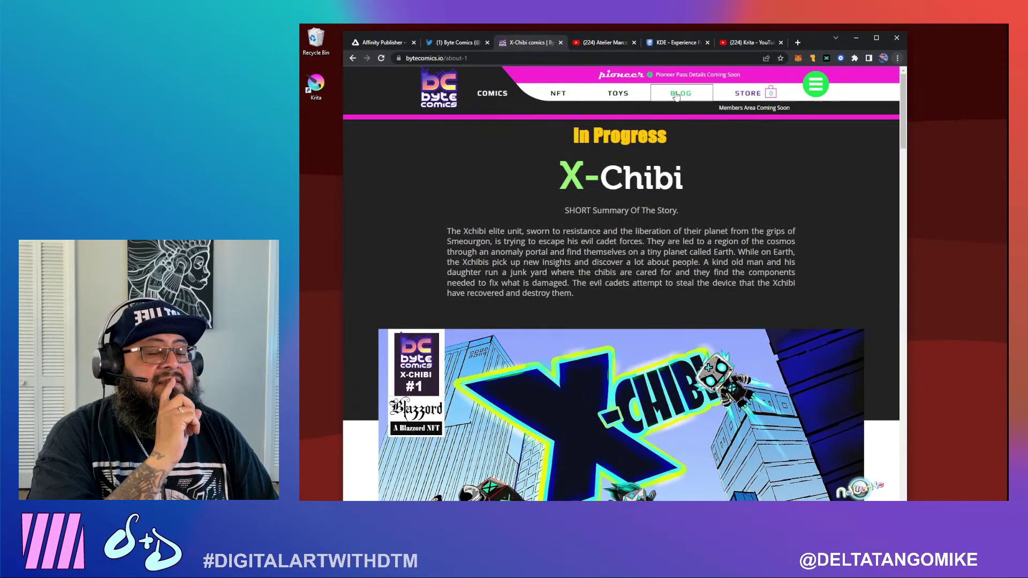
pyautogui.scroll(-3, 844, 353)
pyautogui.scroll(3, 846, 354)
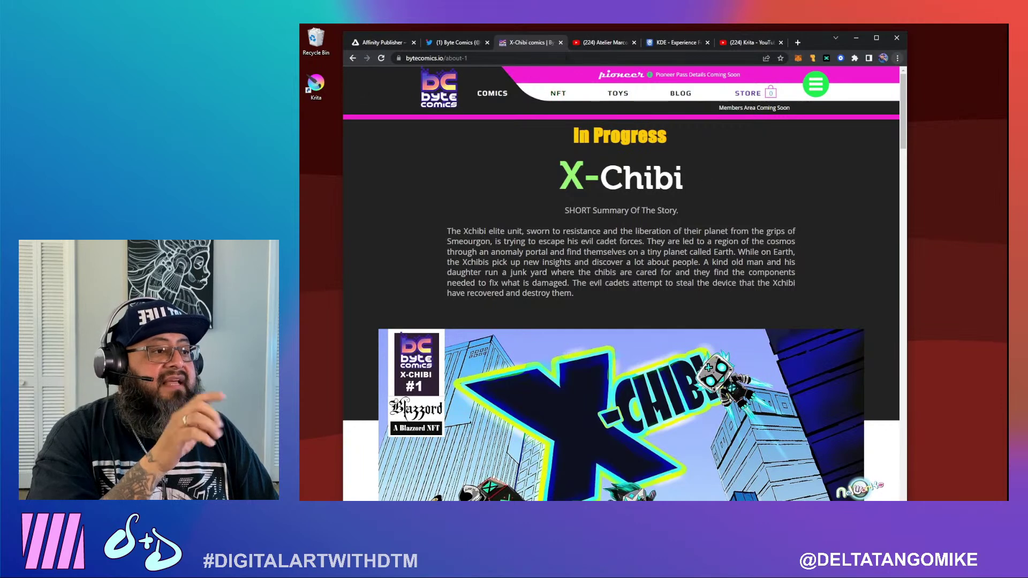
# Reopen the X-Chibi comic page from the site's Comic Strips / Comic Books selection
pyautogui.click(811, 92)
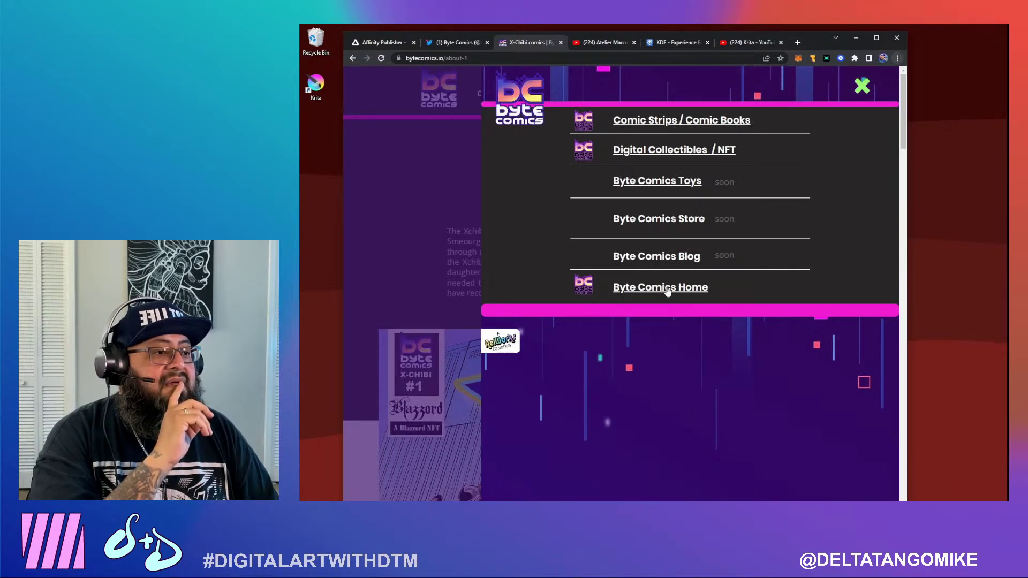
pyautogui.click(680, 115)
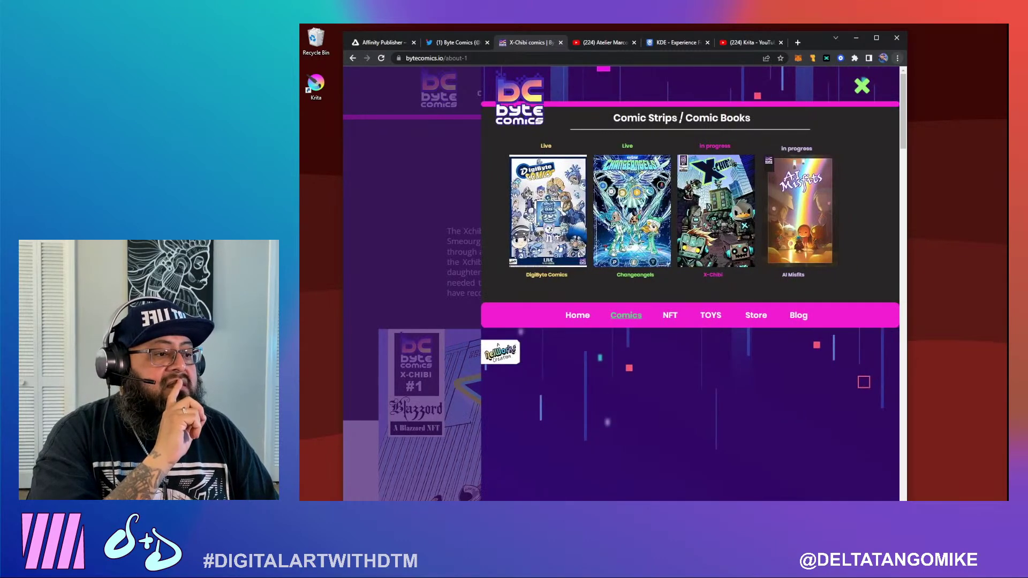
pyautogui.click(729, 190)
# Look through the X-Chibi page to its end and follow the Read X-chibi Comic Here link
pyautogui.scroll(-3, 695, 264)
pyautogui.scroll(-4, 681, 225)
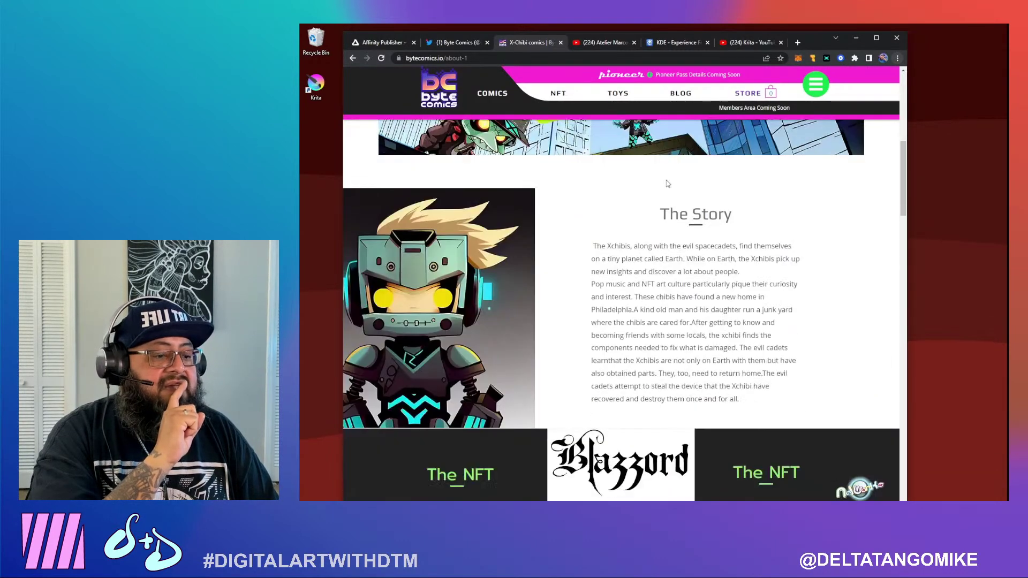
pyautogui.scroll(-20, 550, 358)
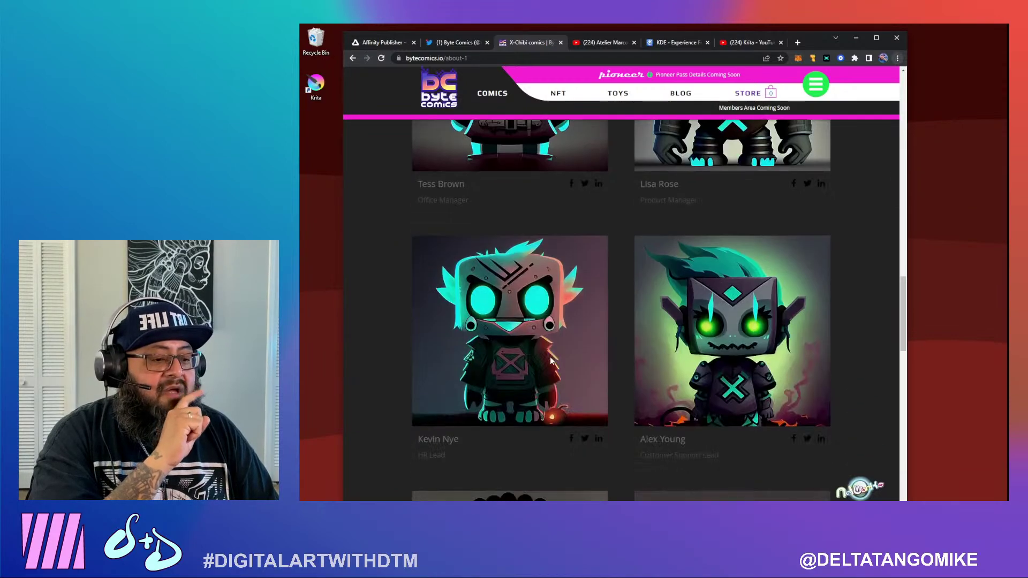
pyautogui.scroll(-5, 723, 384)
pyautogui.scroll(1, 725, 381)
pyautogui.scroll(-3, 586, 362)
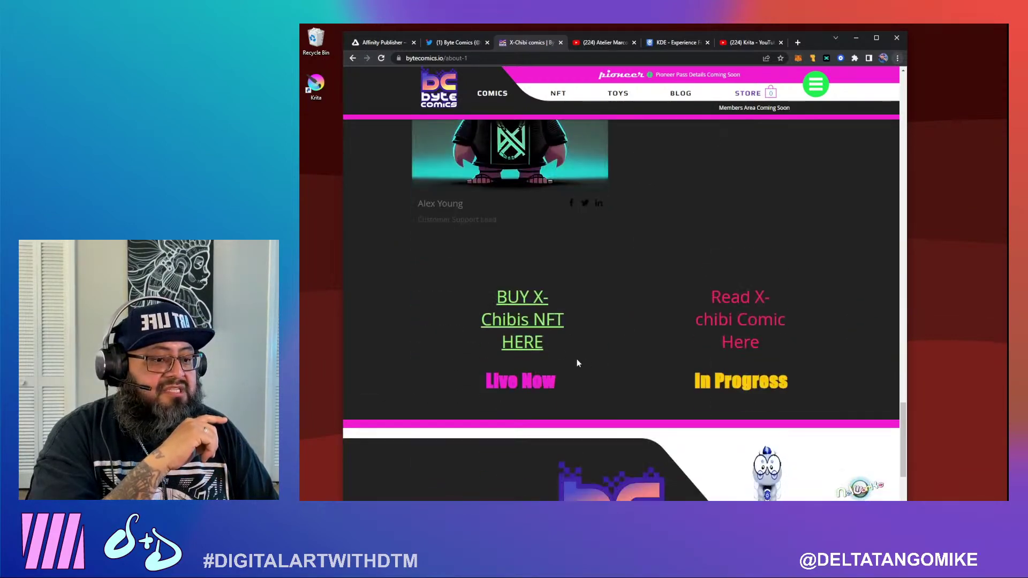
pyautogui.click(757, 320)
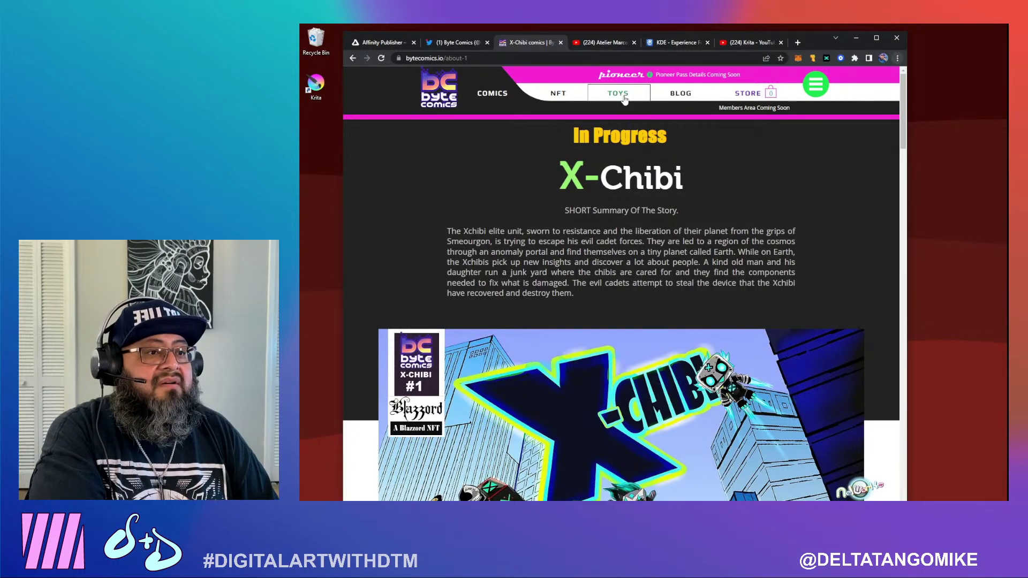
# Close the Byte Comics website, its Twitter profile, the artist's YouTube channel and the KDE download page, and subscribe to the Krita YouTube channel
pyautogui.click(561, 42)
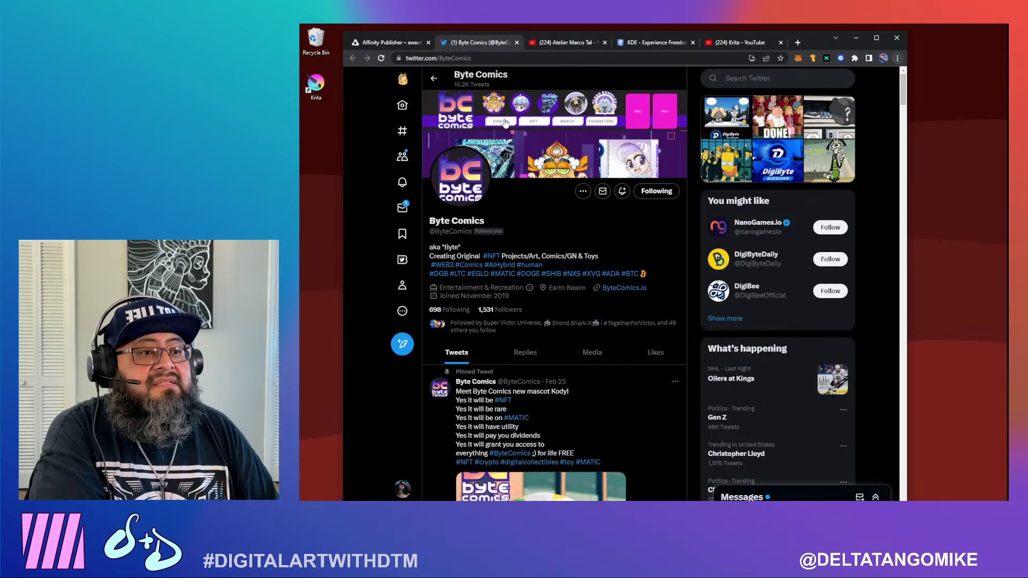
pyautogui.click(516, 43)
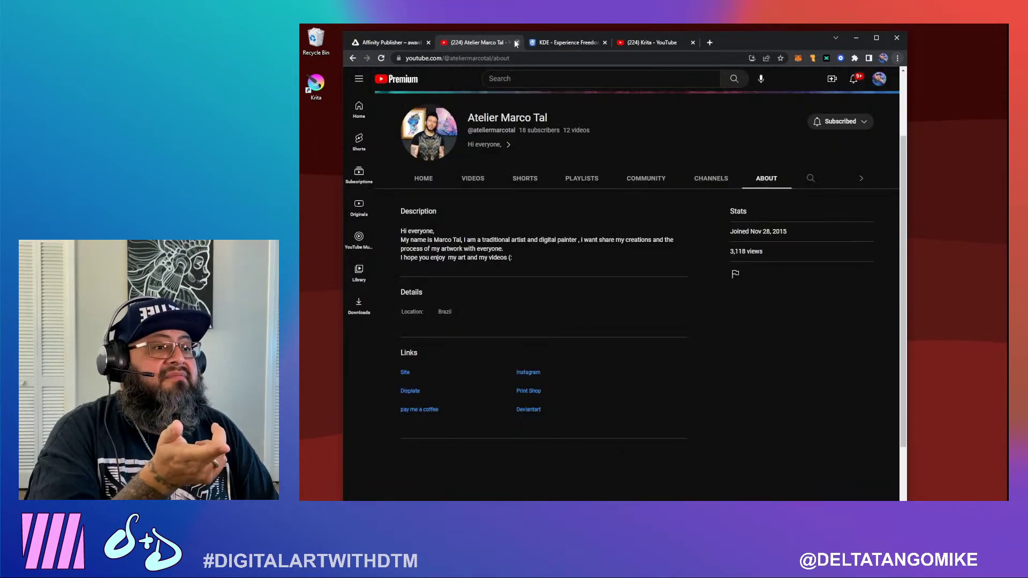
pyautogui.click(517, 42)
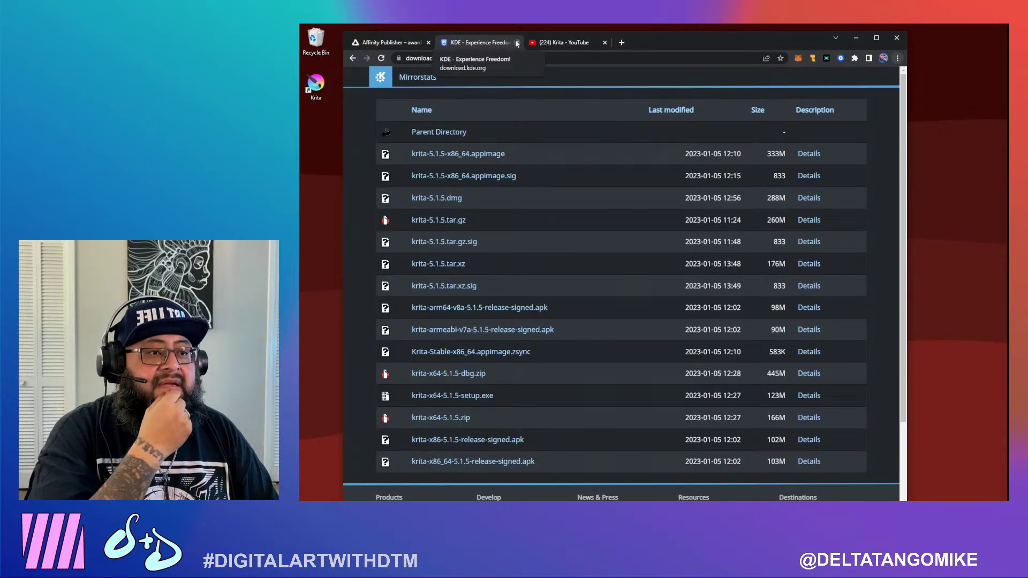
pyautogui.click(517, 42)
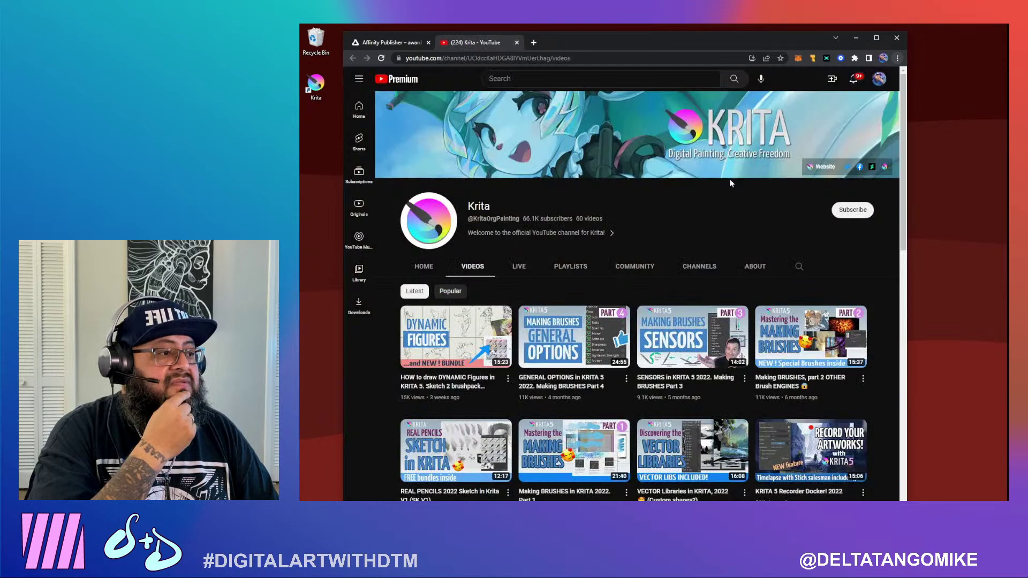
pyautogui.click(852, 209)
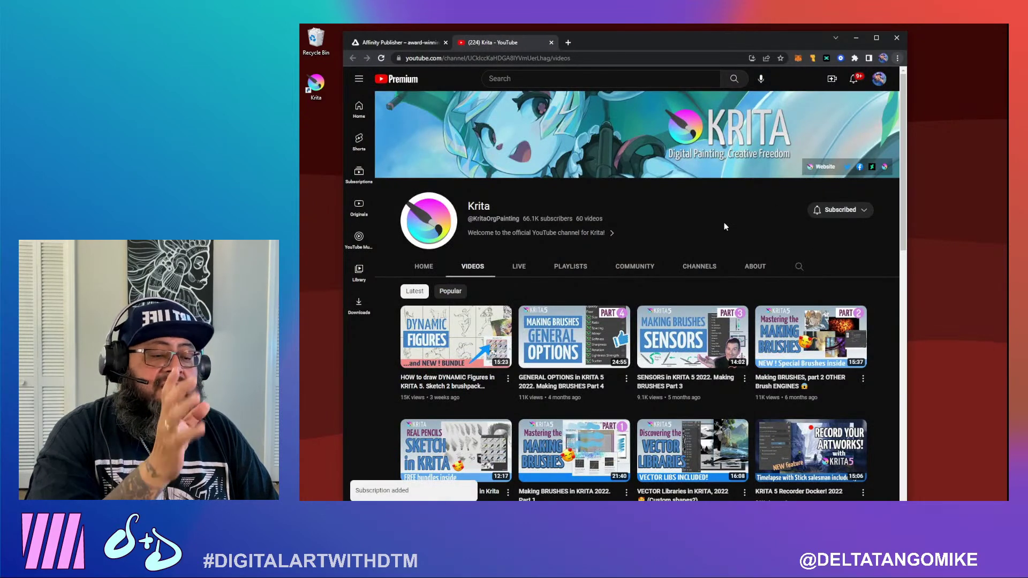
# Skim the Krita channel's videos and search YouTube for "krita artboards"
pyautogui.scroll(-3, 744, 370)
pyautogui.scroll(-1, 744, 370)
pyautogui.scroll(5, 744, 369)
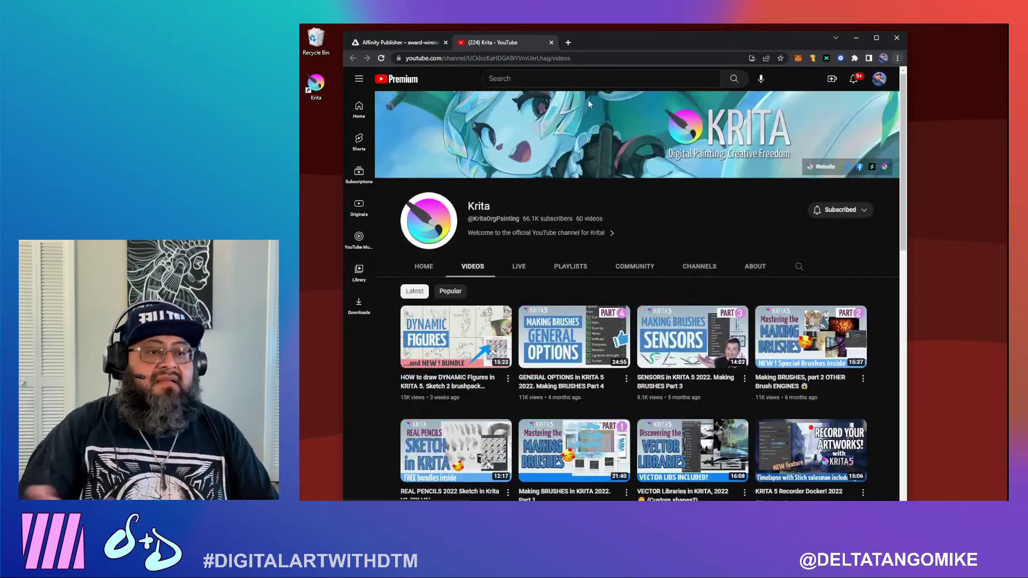
pyautogui.click(489, 79)
pyautogui.write('kr')
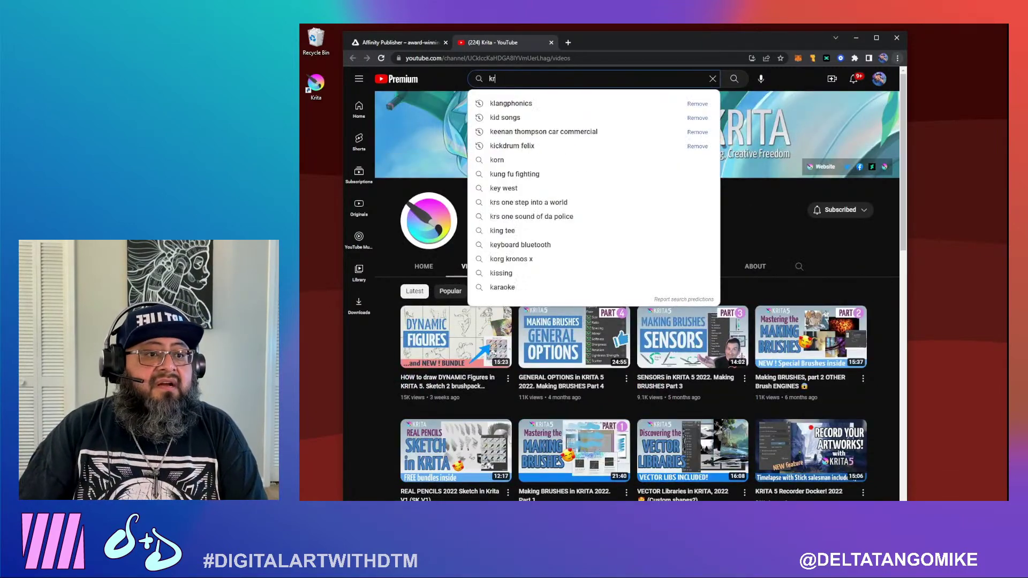
pyautogui.write('ita artboards')
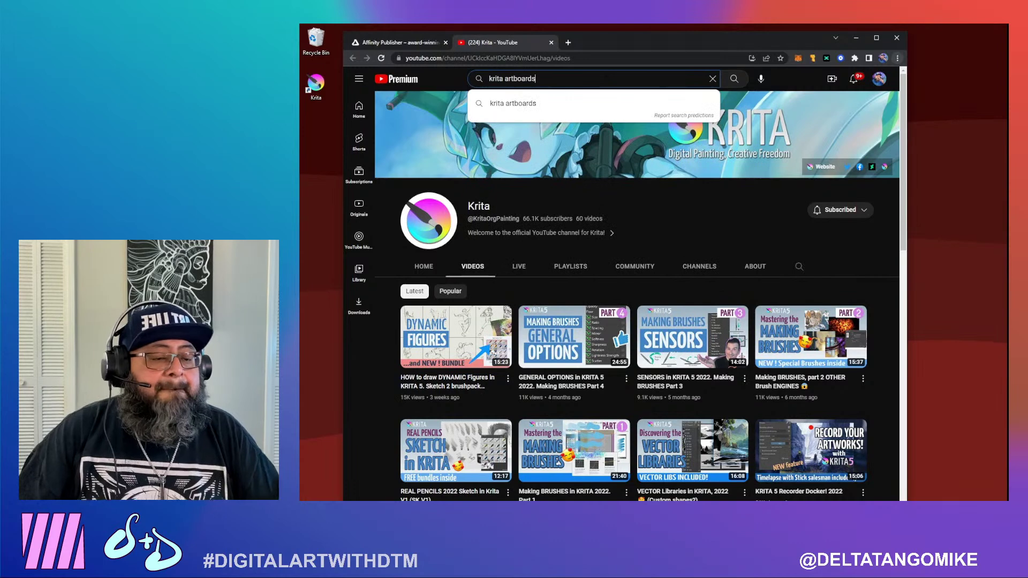
pyautogui.press('Return')
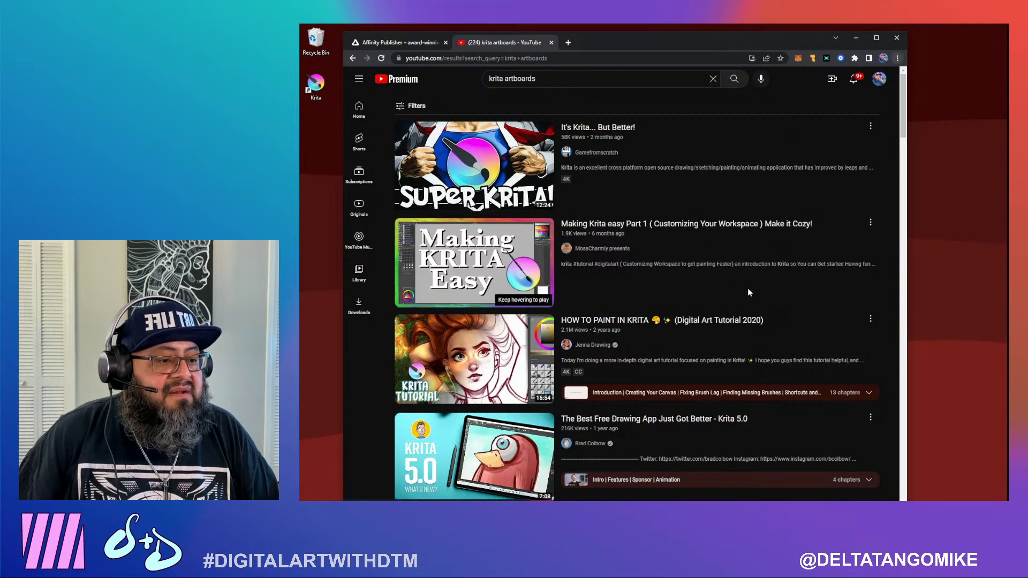
# Look through the "krita artboards" video results for anything covering artboard support in Krita
pyautogui.scroll(-1, 666, 332)
pyautogui.scroll(-3, 667, 331)
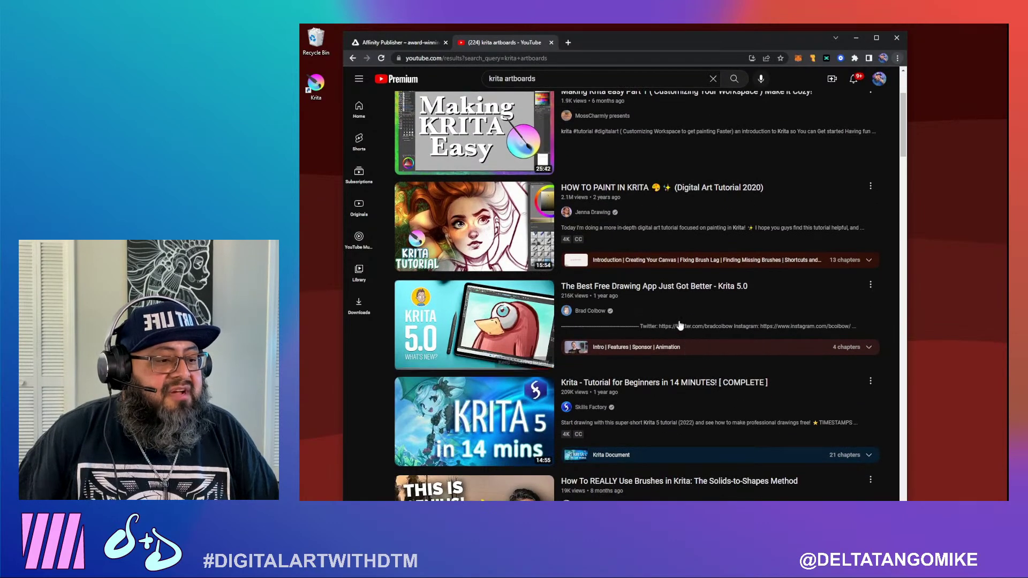
pyautogui.scroll(-2, 698, 306)
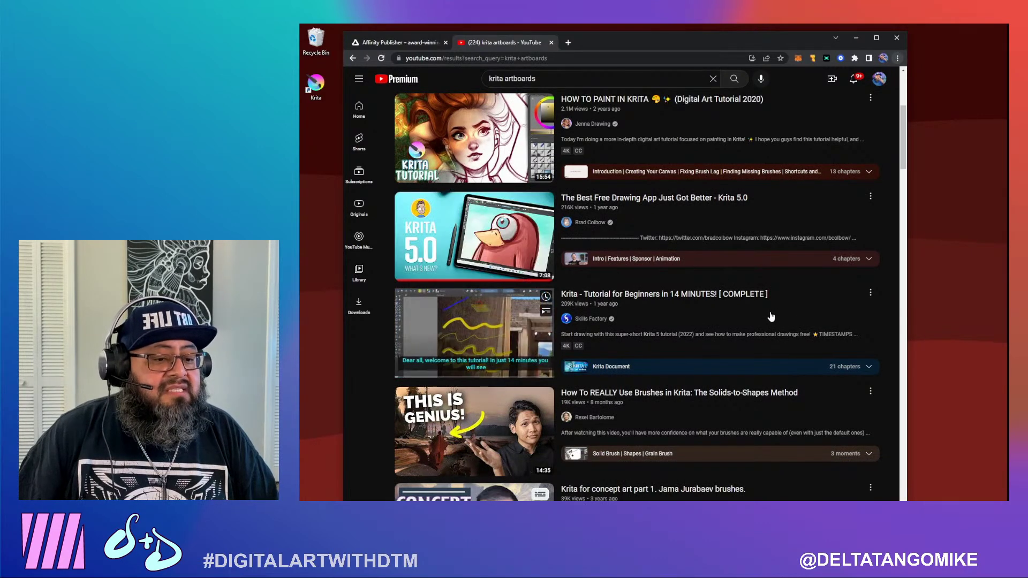
pyautogui.scroll(-3, 769, 317)
pyautogui.scroll(-4, 615, 324)
pyautogui.scroll(5, 615, 337)
pyautogui.scroll(4, 619, 345)
pyautogui.scroll(-8, 616, 338)
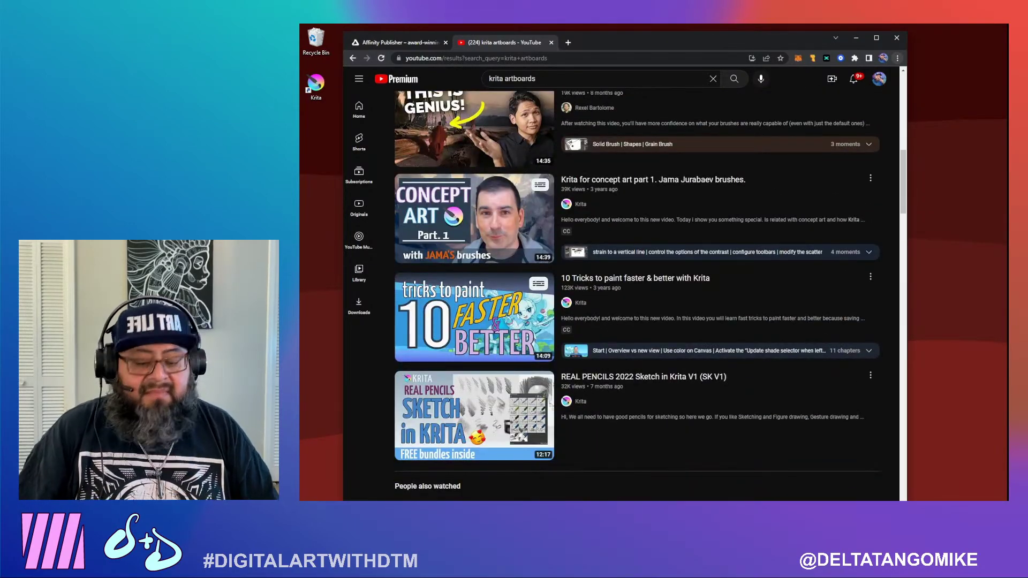
# Look through the YouTube results for "medibang artboards" and close the YouTube page
pyautogui.doubleClick(482, 78)
pyautogui.write('medibang')
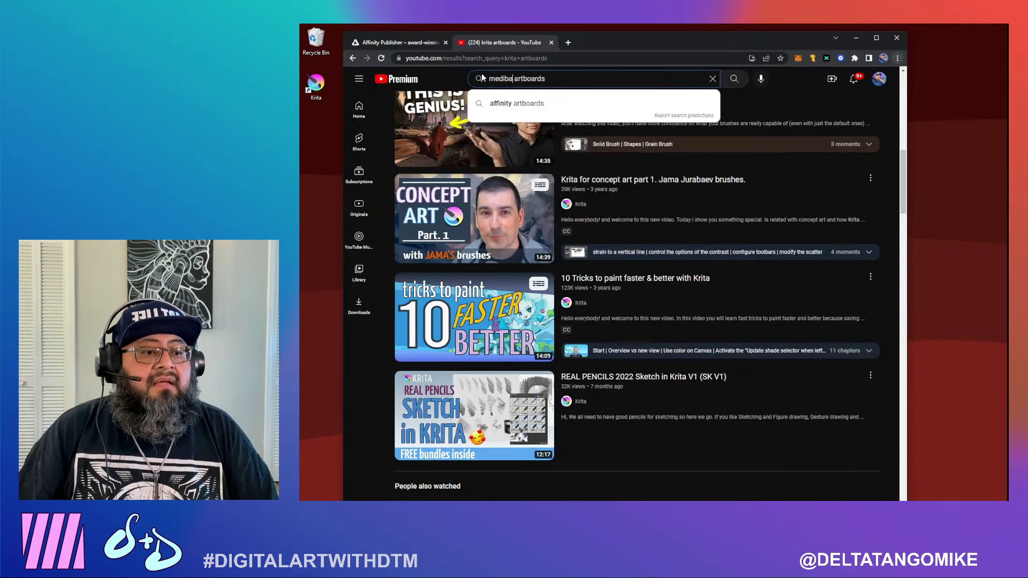
pyautogui.press('Return')
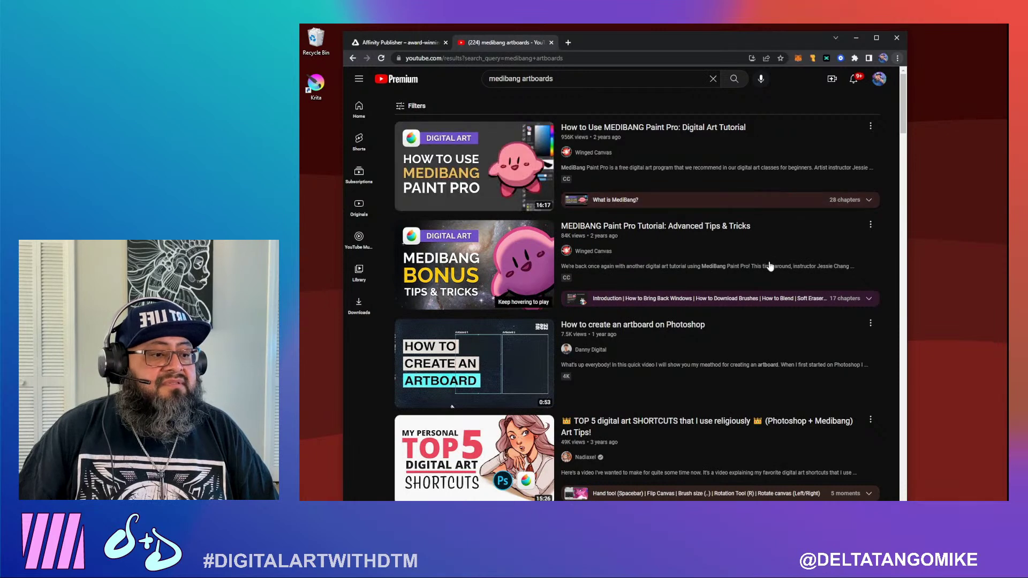
pyautogui.scroll(-2, 763, 340)
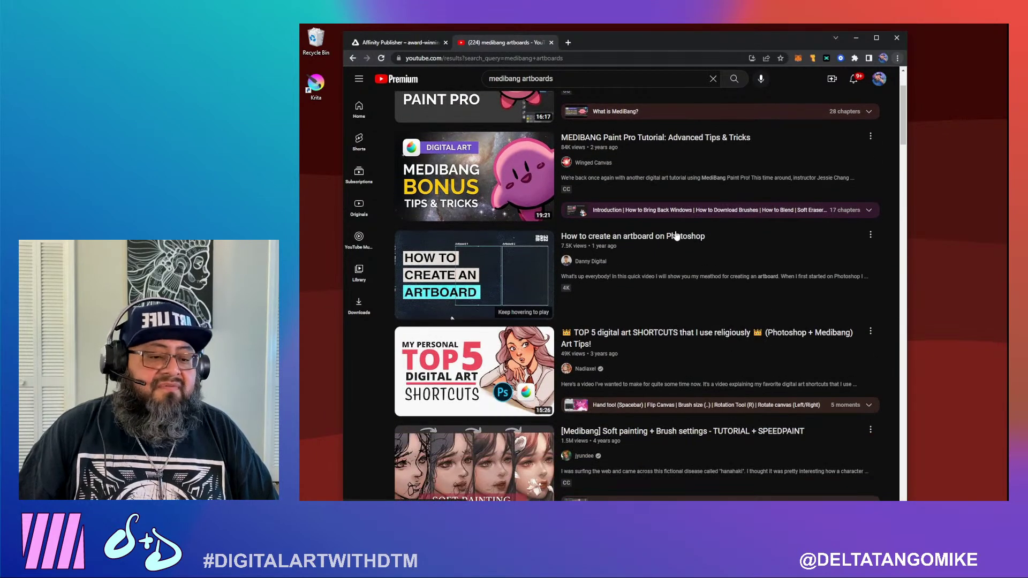
pyautogui.scroll(-6, 722, 336)
pyautogui.scroll(8, 722, 337)
pyautogui.click(551, 43)
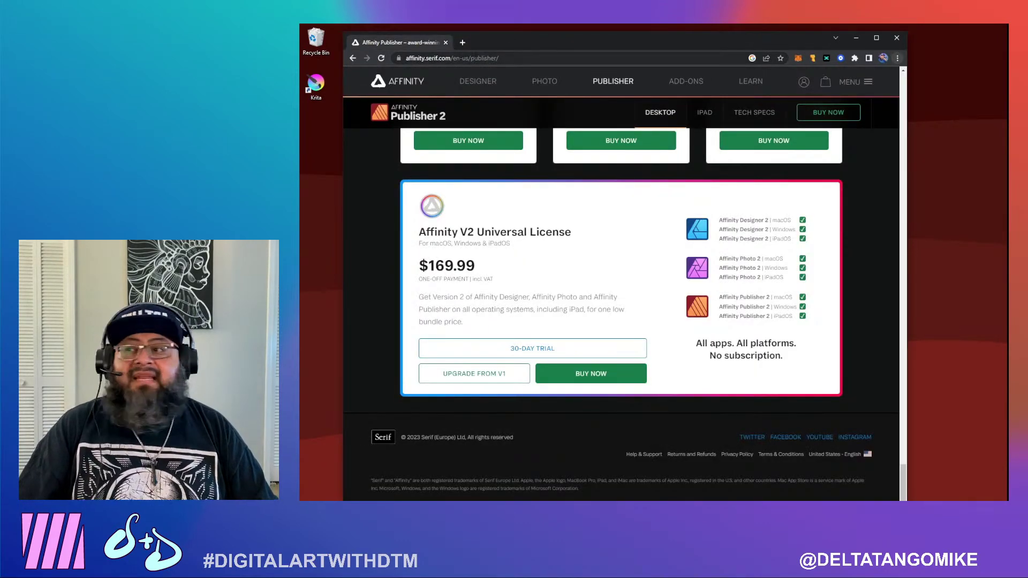
# Open the official Clip Studio Paint website through a web search for "clip studio paint", closing the Affinity Publisher page
pyautogui.click(462, 42)
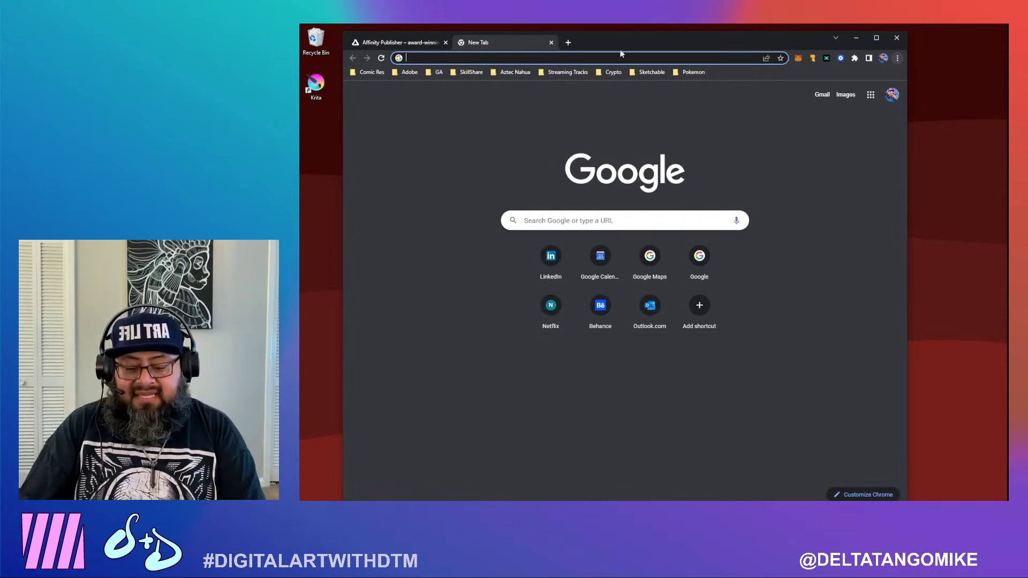
pyautogui.write('clip')
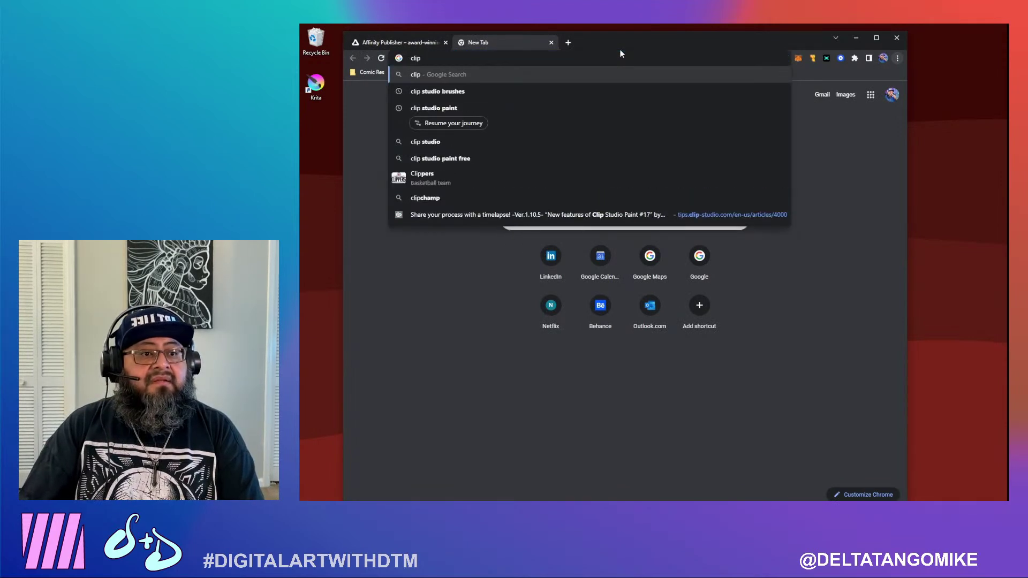
pyautogui.write(' studio paint')
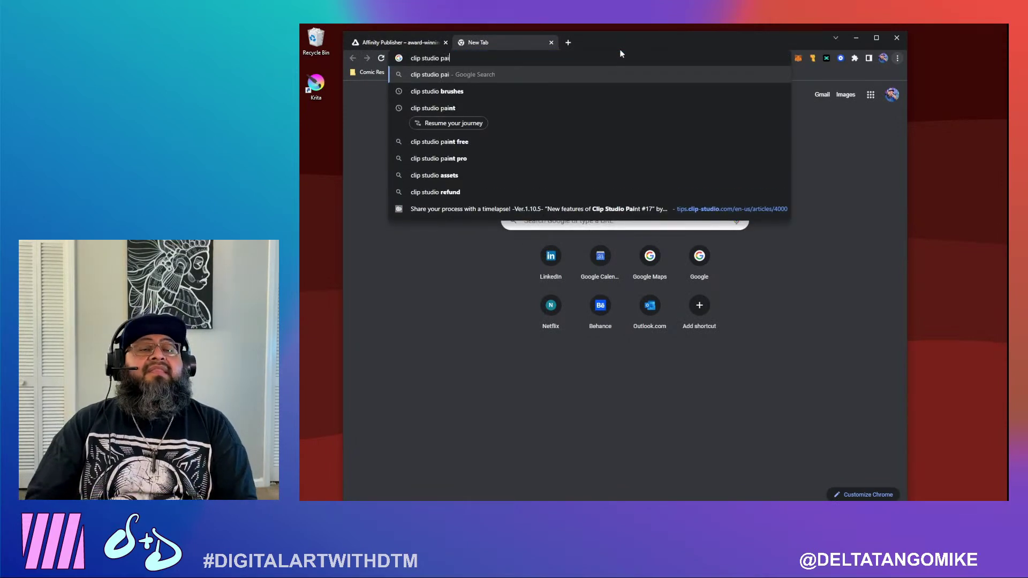
pyautogui.press('Return')
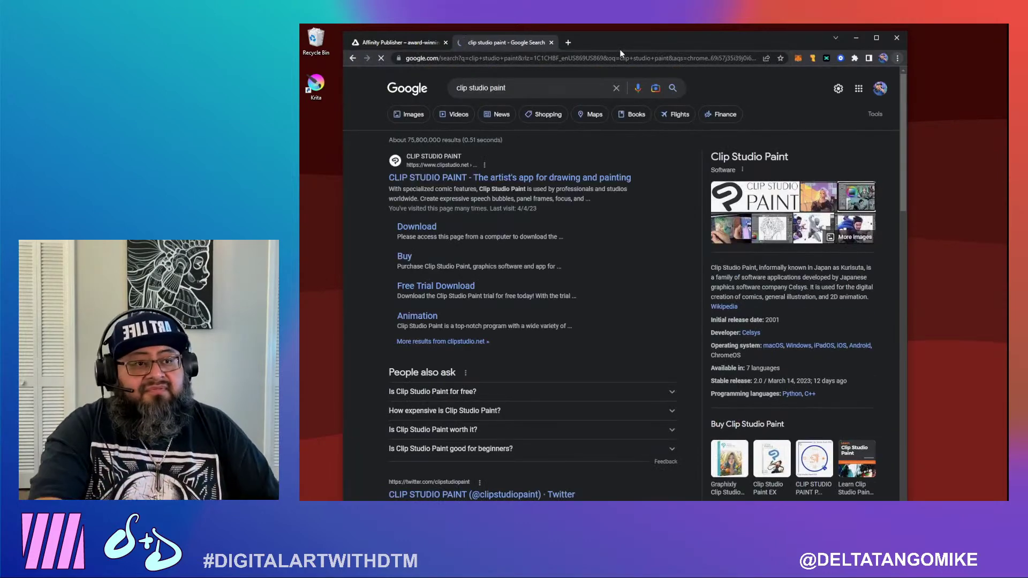
pyautogui.click(445, 43)
pyautogui.moveTo(553, 47); pyautogui.dragTo(551, 52)
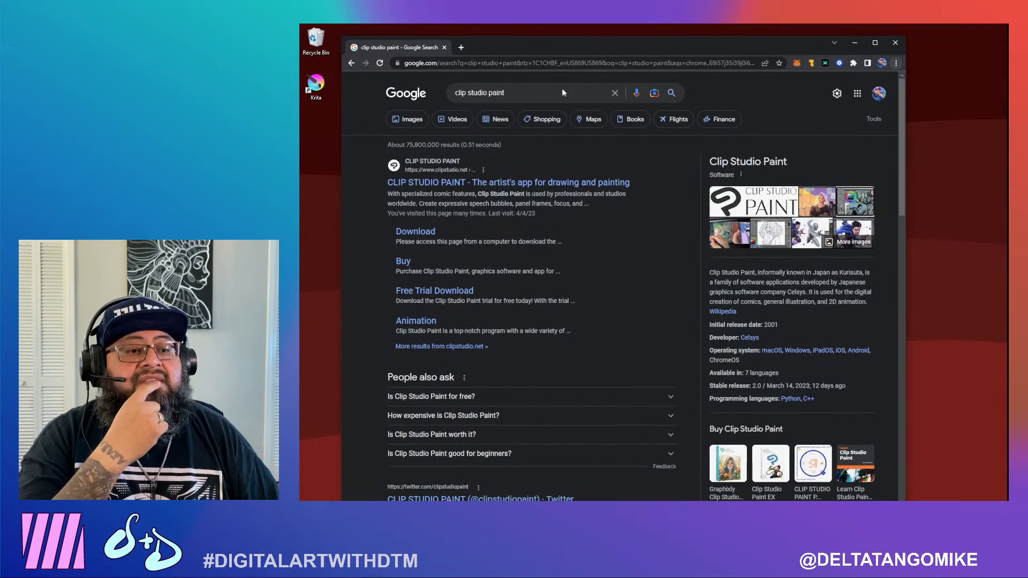
pyautogui.click(445, 183)
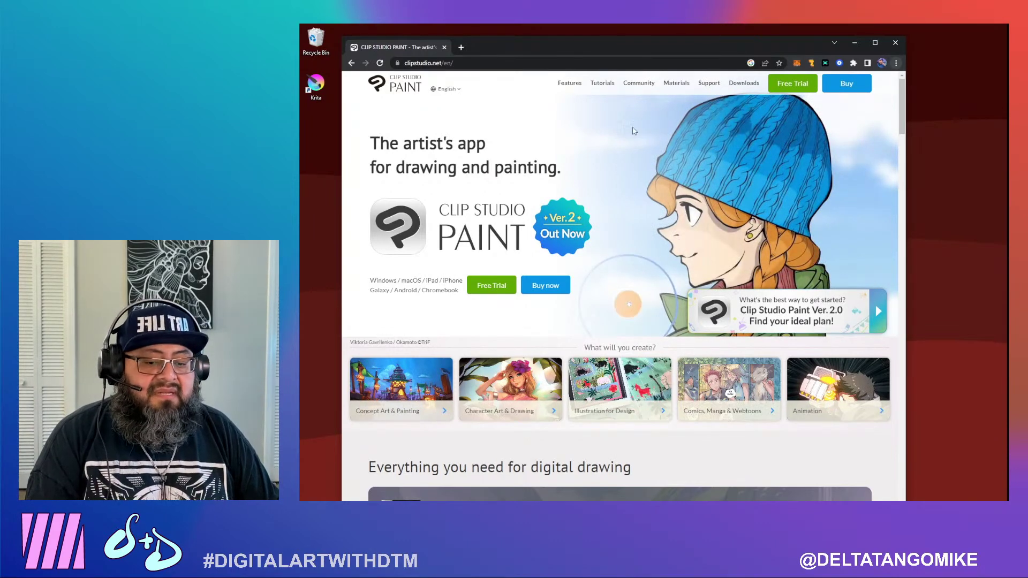
# Launch Clip Studio Paint from the CLIP STUDIO launcher and dismiss the update notice and the floating Color Mixing palette
pyautogui.press('super')
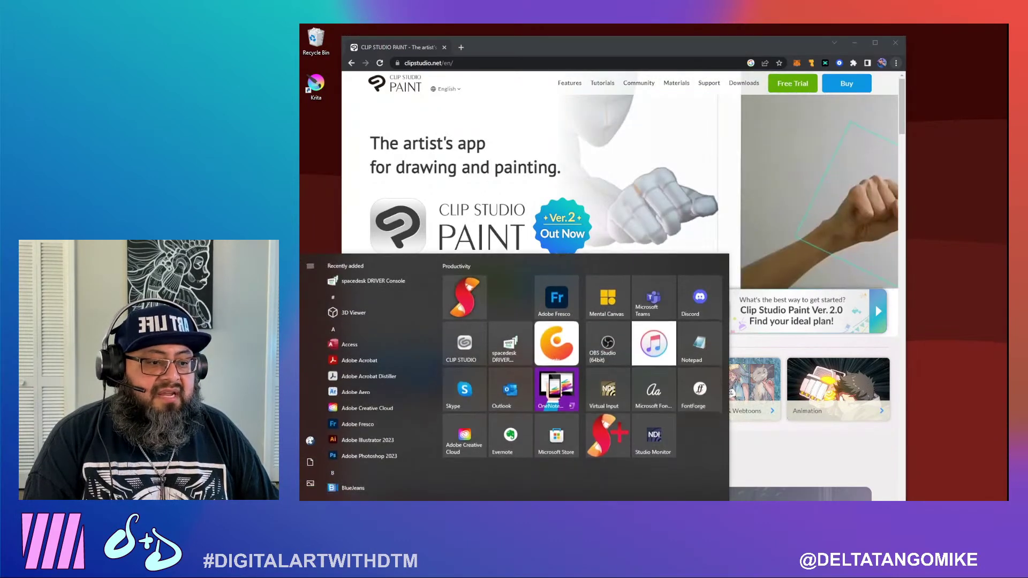
pyautogui.click(456, 343)
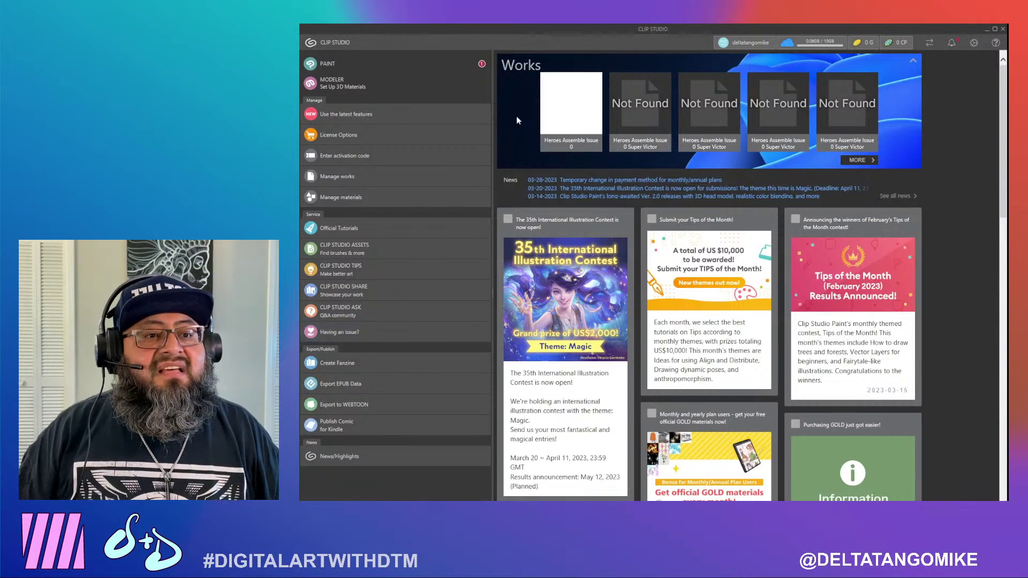
pyautogui.click(424, 64)
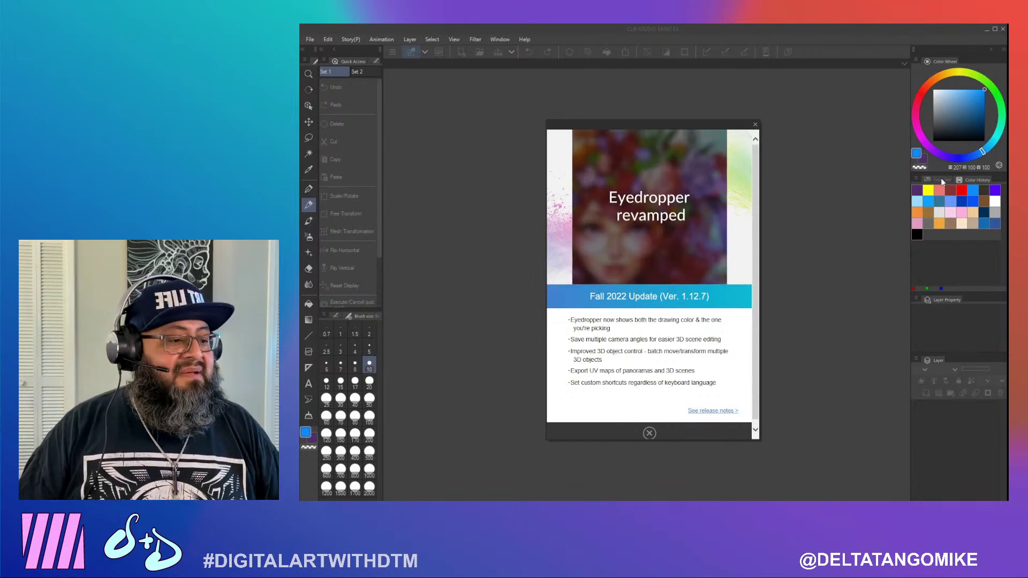
pyautogui.scroll(-1, 650, 363)
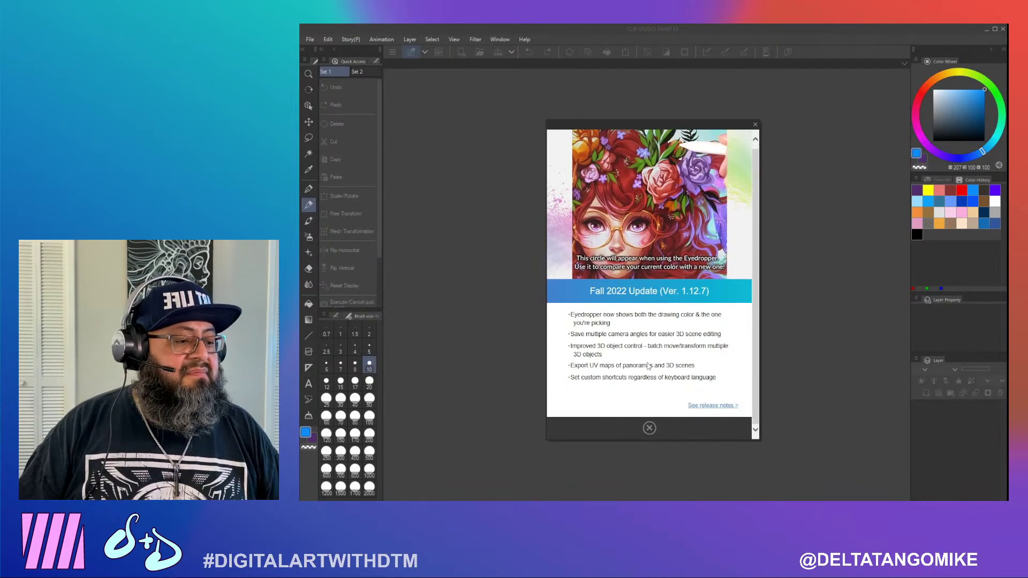
pyautogui.click(649, 429)
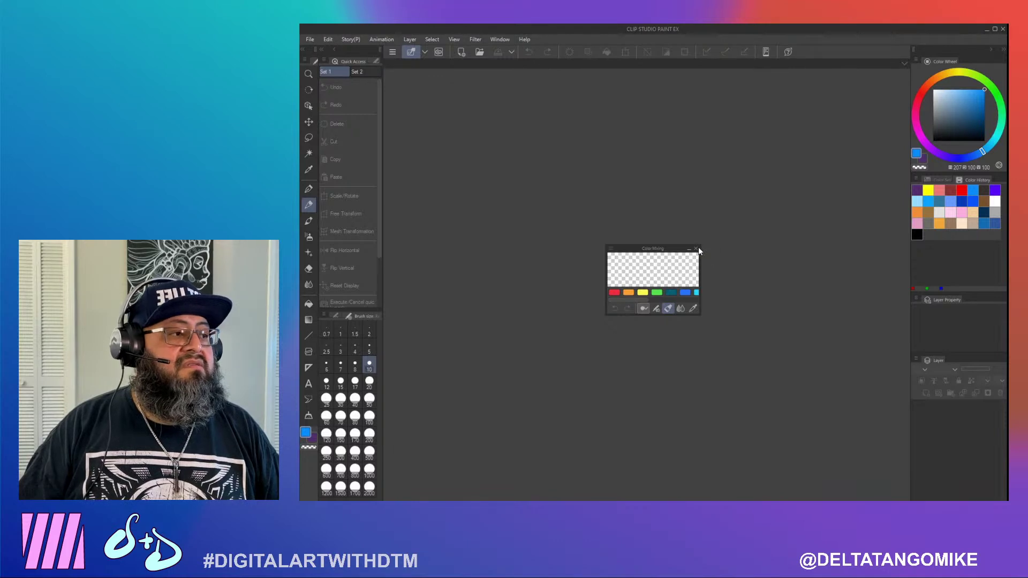
pyautogui.click(696, 249)
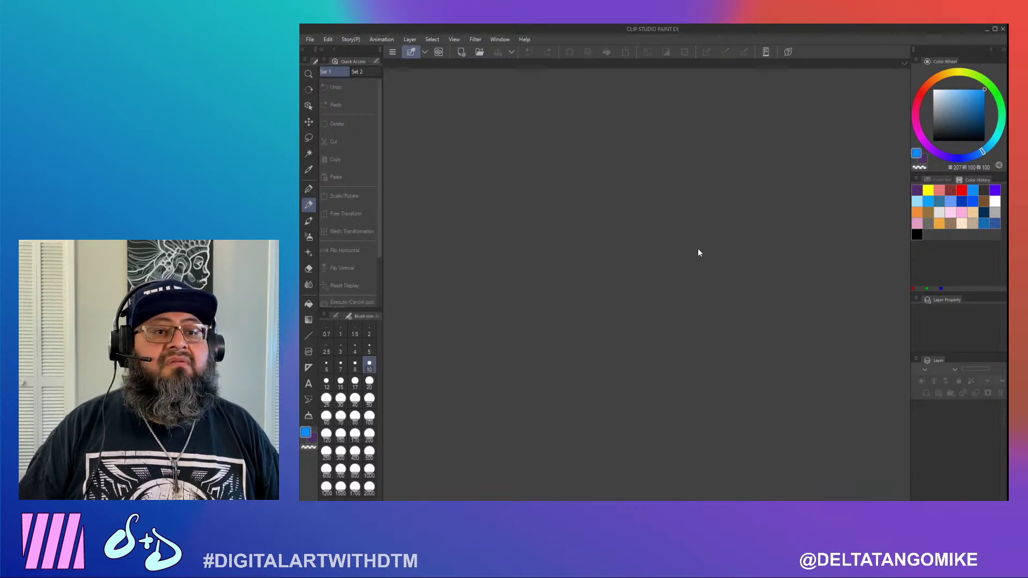
# Open the recent comic project Heroes Assemble Issue 0
pyautogui.click(310, 40)
pyautogui.moveTo(338, 82)
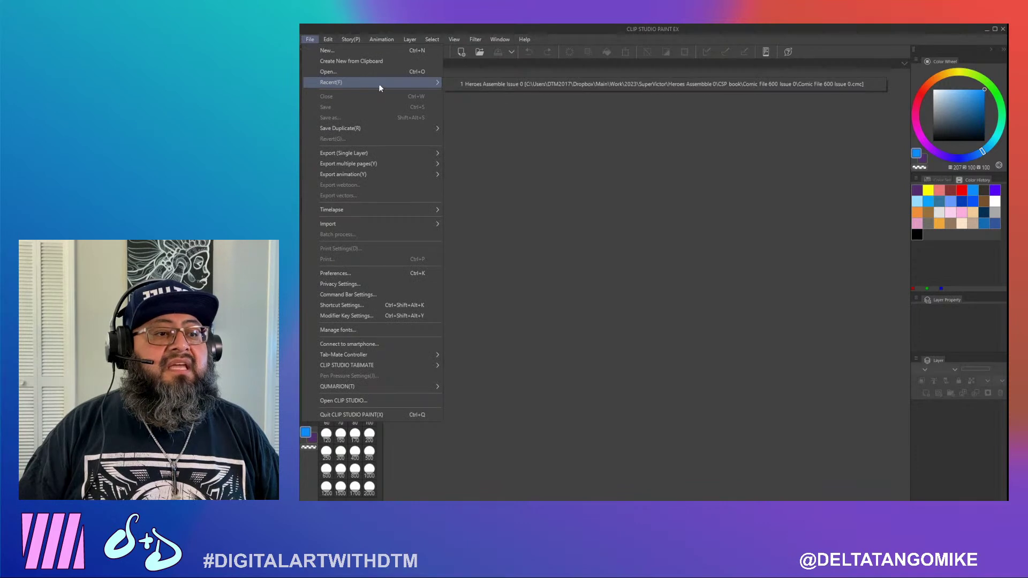
pyautogui.click(480, 82)
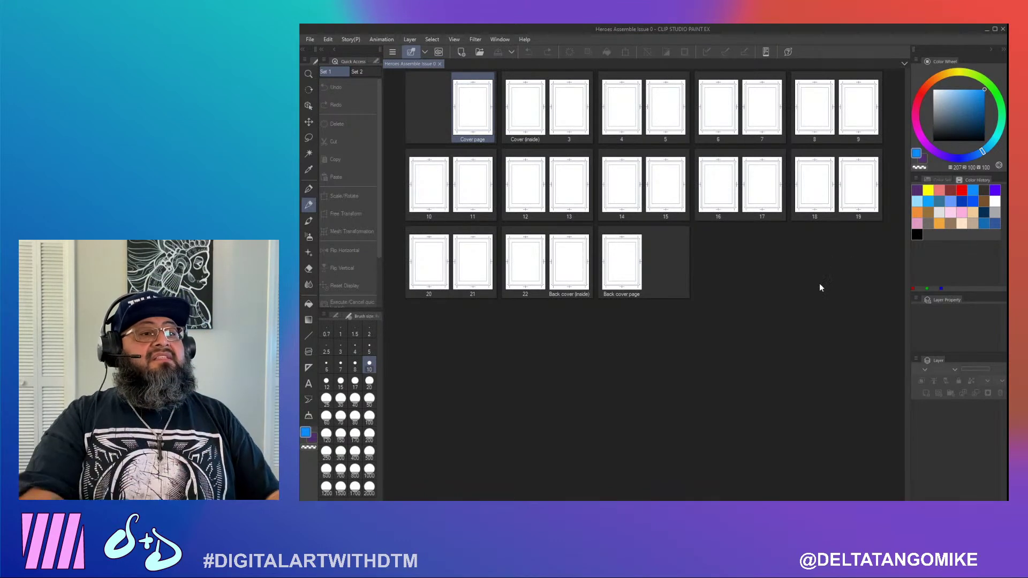
# Open pages 3, 4, 5 and 9 of the comic for editing from the page overview
pyautogui.click(565, 120)
pyautogui.doubleClick(565, 120)
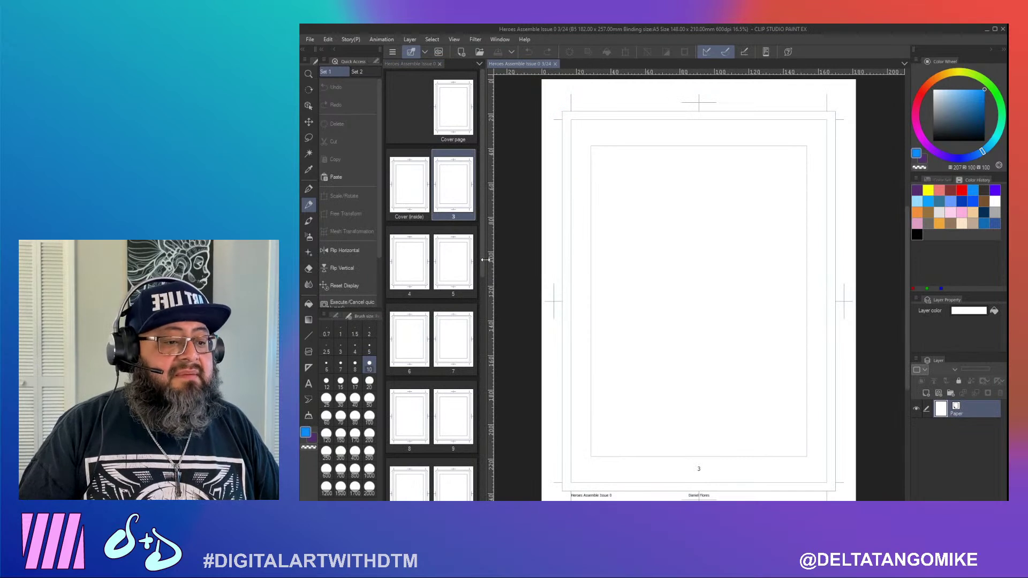
pyautogui.click(409, 277)
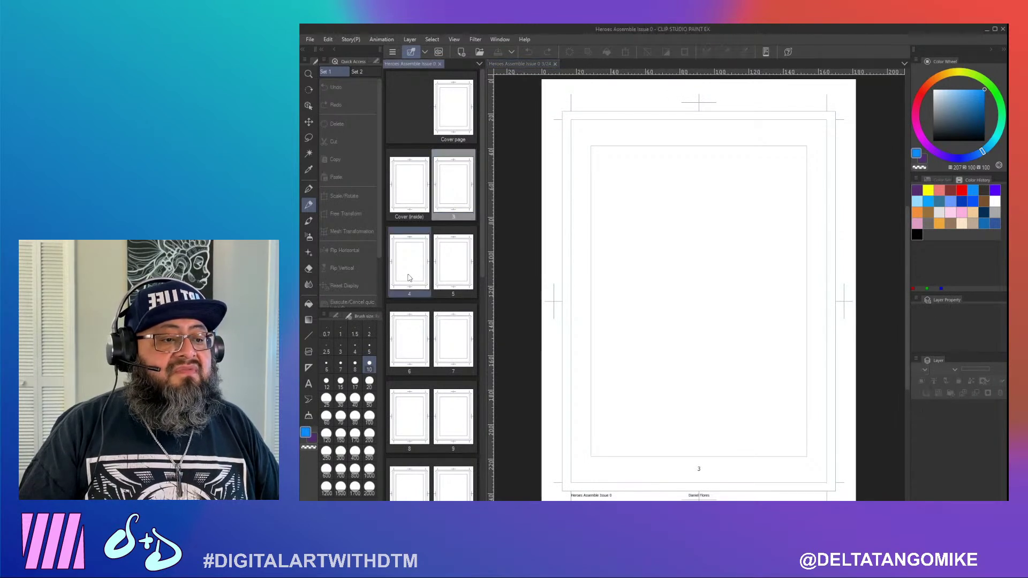
pyautogui.doubleClick(409, 277)
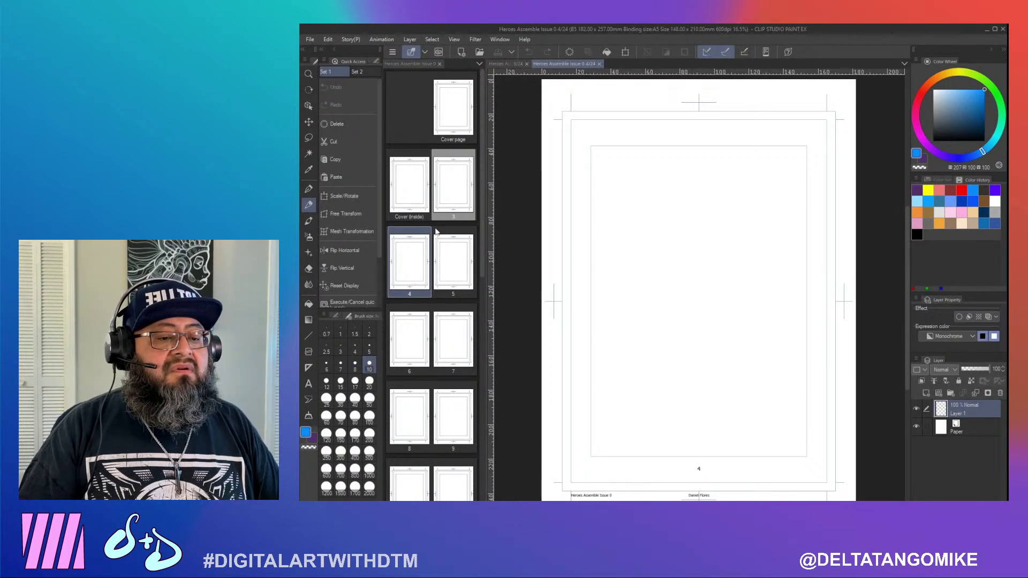
pyautogui.doubleClick(450, 263)
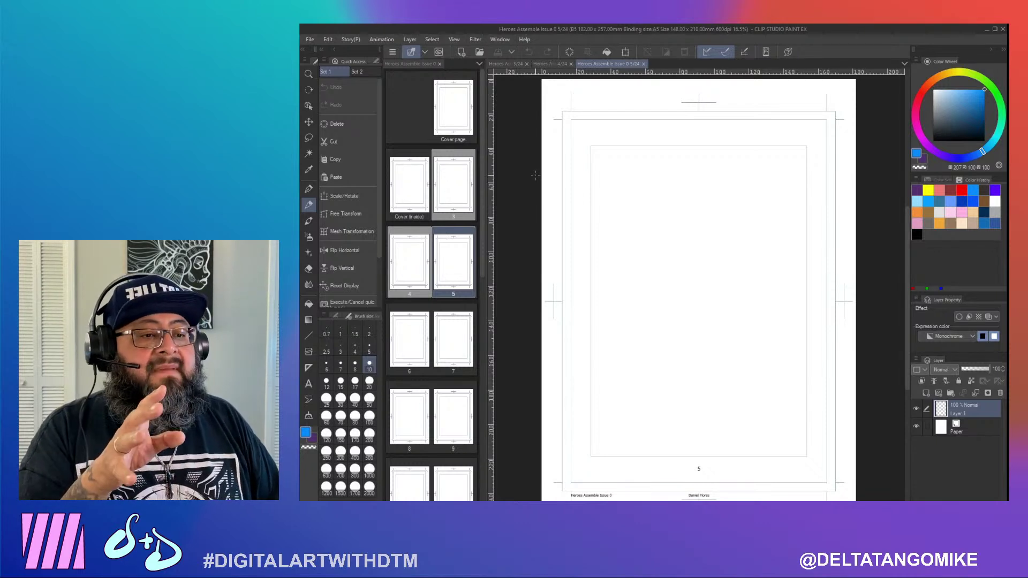
pyautogui.click(458, 107)
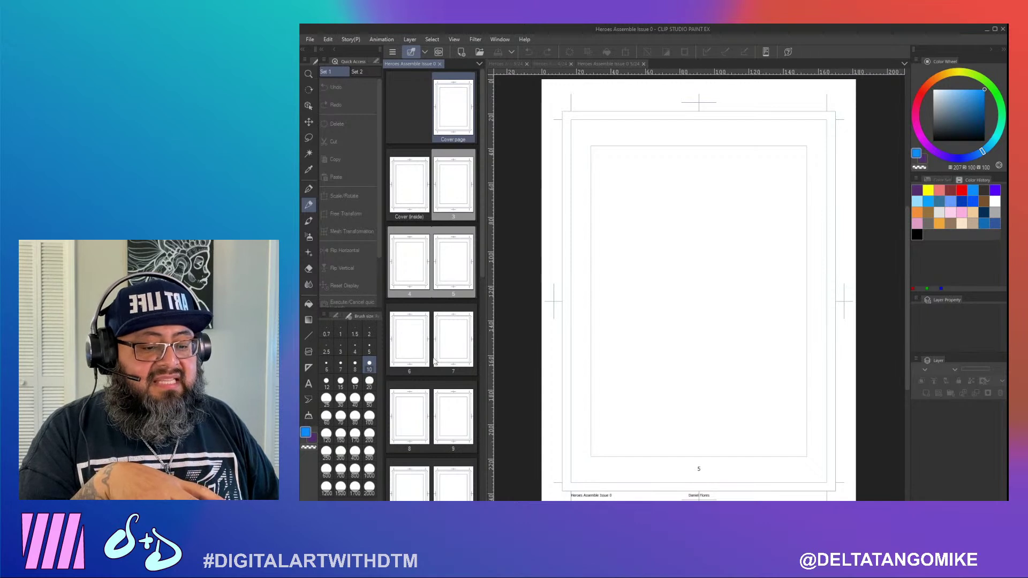
pyautogui.doubleClick(443, 433)
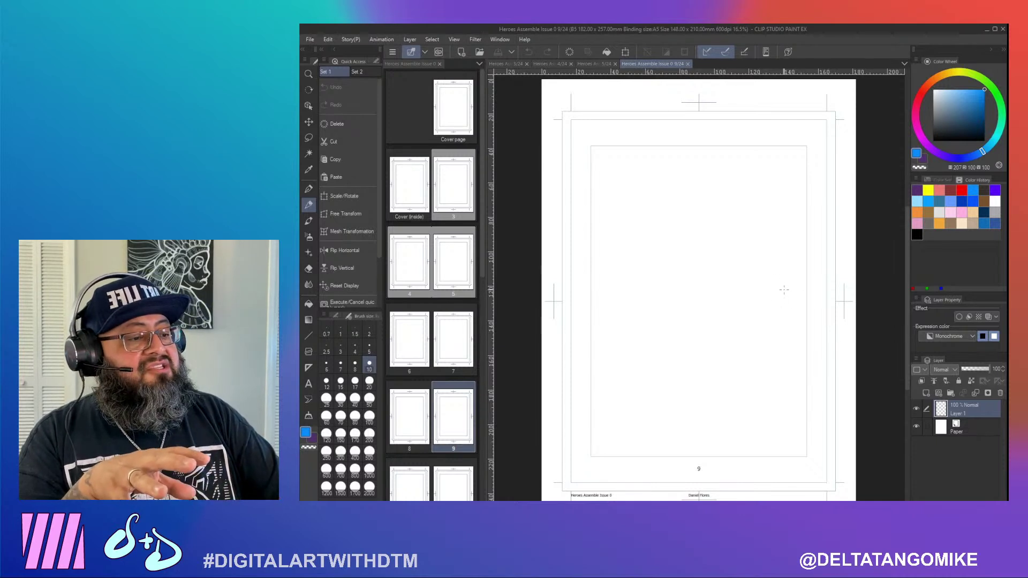
# Scribble a few freehand test strokes inside the inner frame of page 9 and close that page
pyautogui.moveTo(692, 347)
pyautogui.mouseDown()
pyautogui.moveTo(708, 232)
pyautogui.moveTo(702, 182)
pyautogui.moveTo(658, 185)
pyautogui.mouseUp()
pyautogui.moveTo(761, 258); pyautogui.dragTo(621, 412)
pyautogui.moveTo(765, 302)
pyautogui.mouseDown()
pyautogui.moveTo(675, 398)
pyautogui.moveTo(693, 414)
pyautogui.mouseUp()
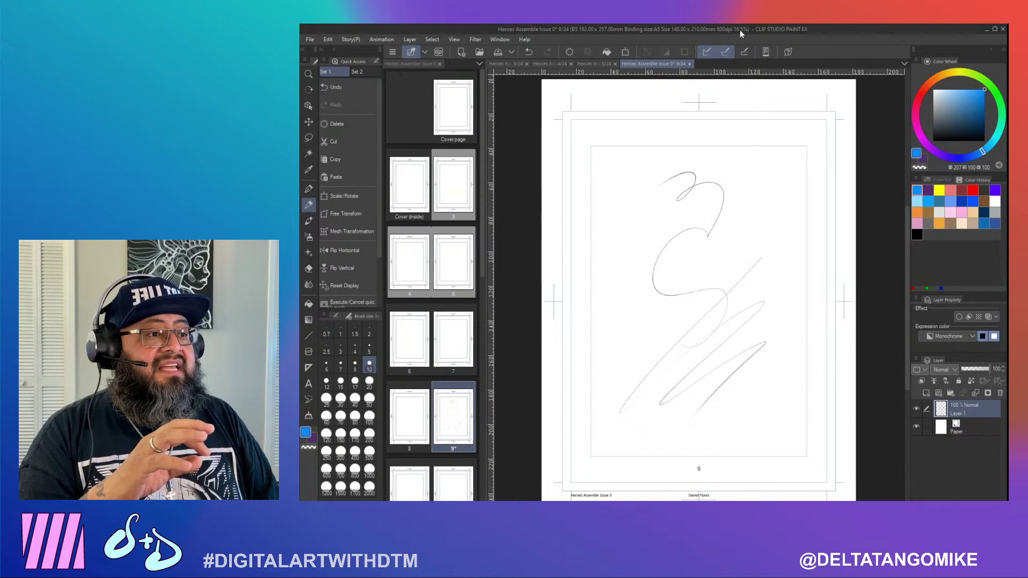
pyautogui.click(690, 63)
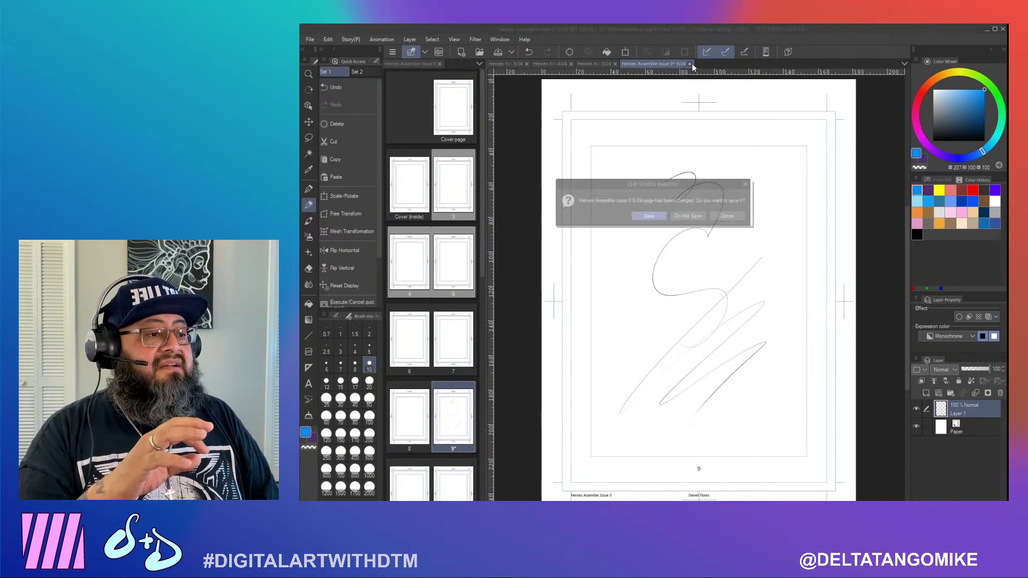
pyautogui.click(667, 216)
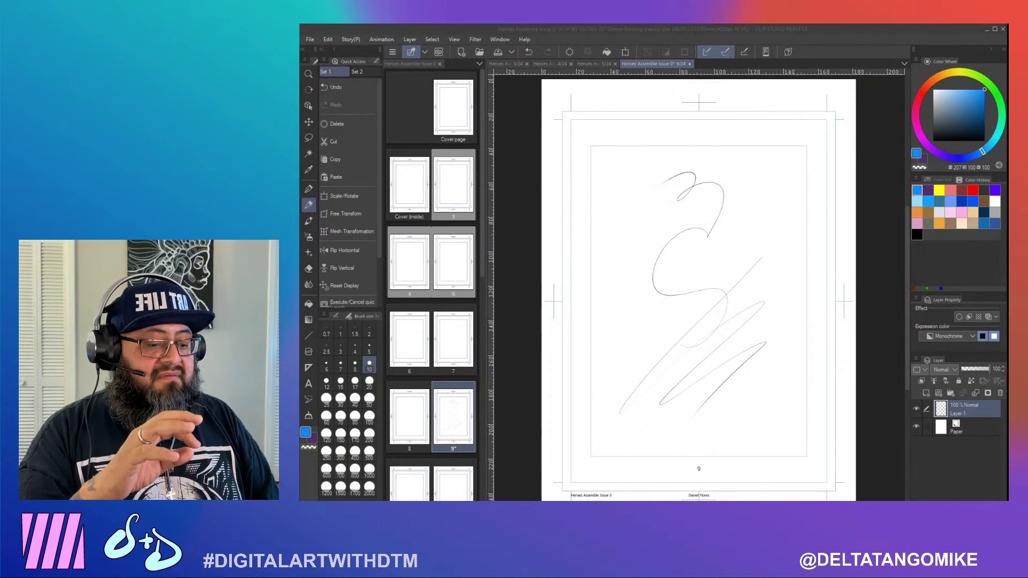
# Switch to File Explorer, browse the comic's CSP book folder and examine the individual page files in Comic File 600 Issue 0
pyautogui.press('super+e')
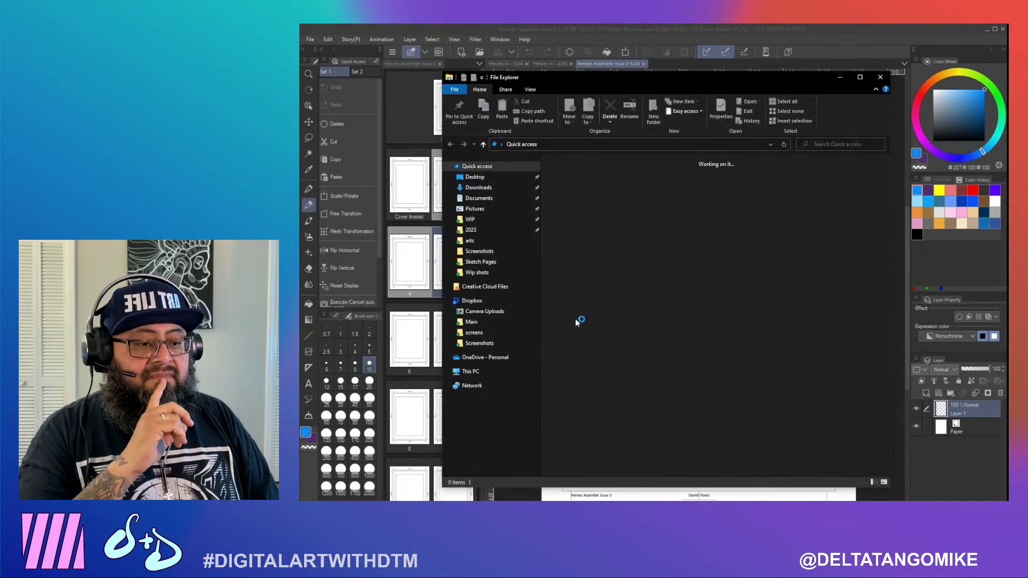
pyautogui.click(492, 220)
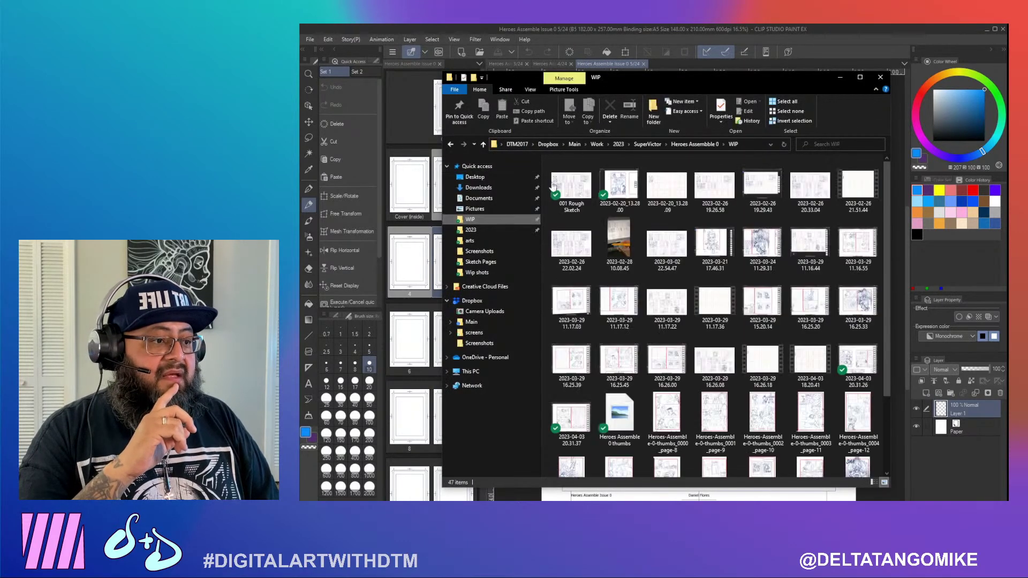
pyautogui.click(694, 144)
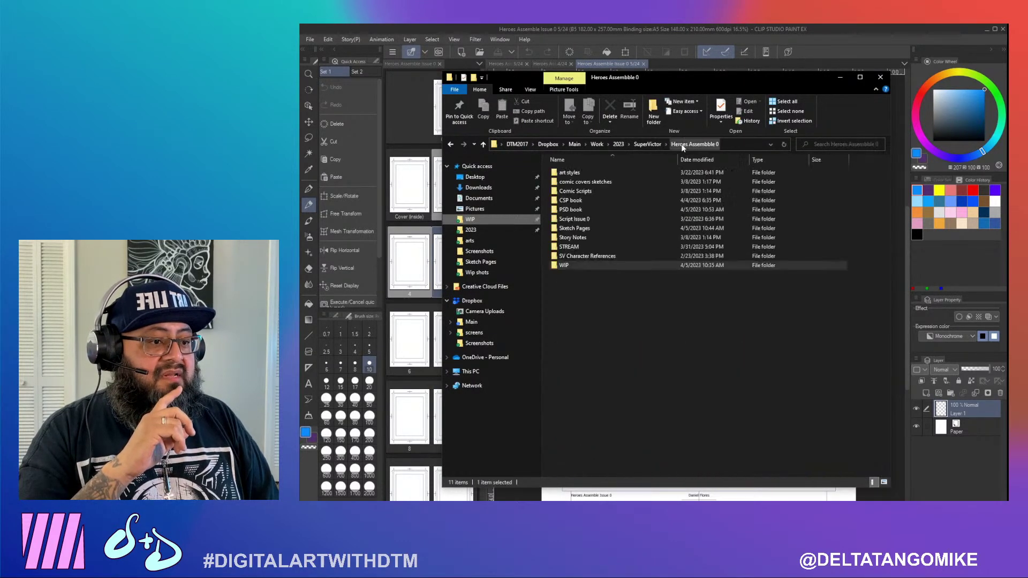
pyautogui.doubleClick(569, 201)
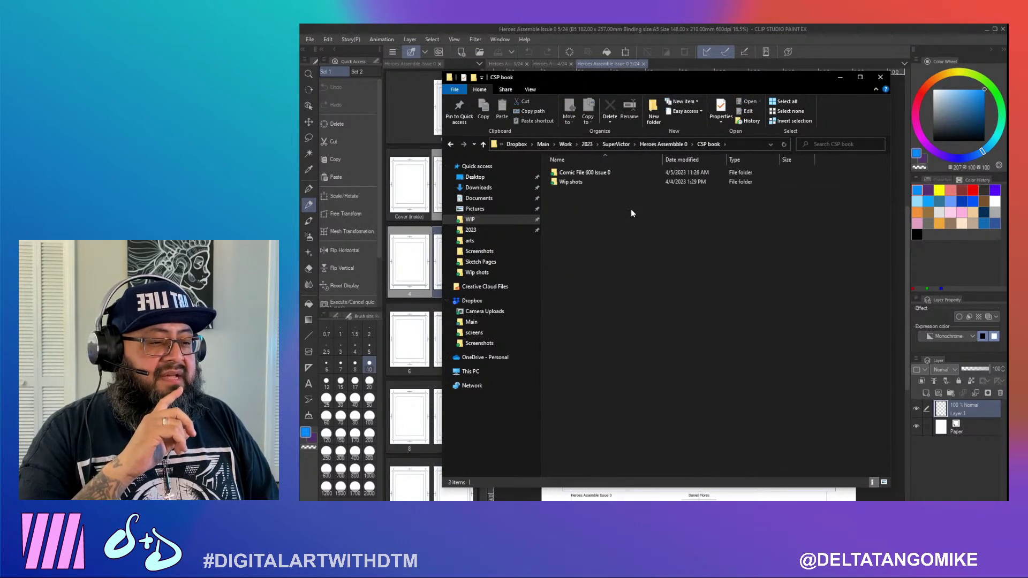
pyautogui.doubleClick(572, 182)
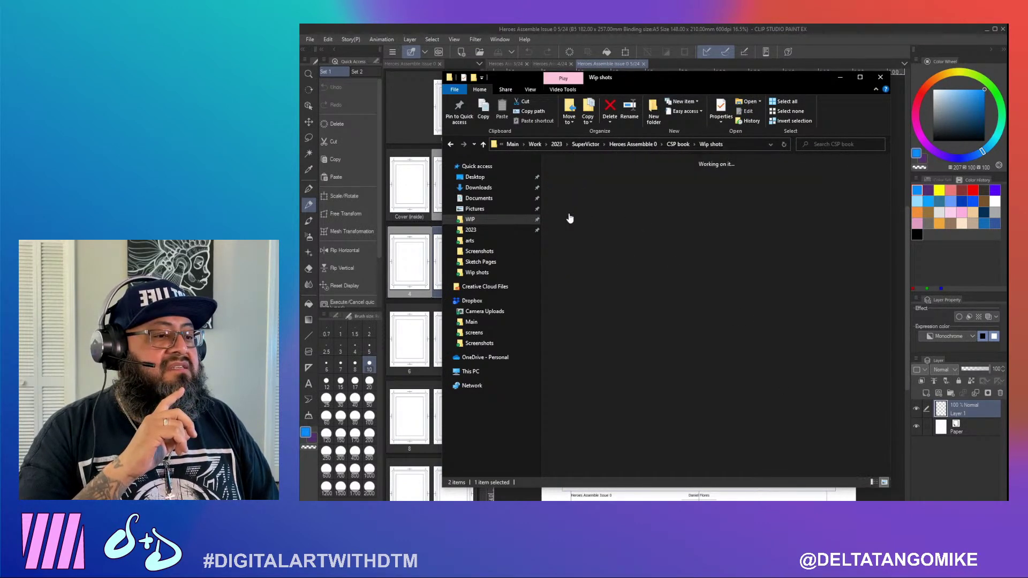
pyautogui.click(678, 144)
pyautogui.click(592, 174)
pyautogui.doubleClick(591, 174)
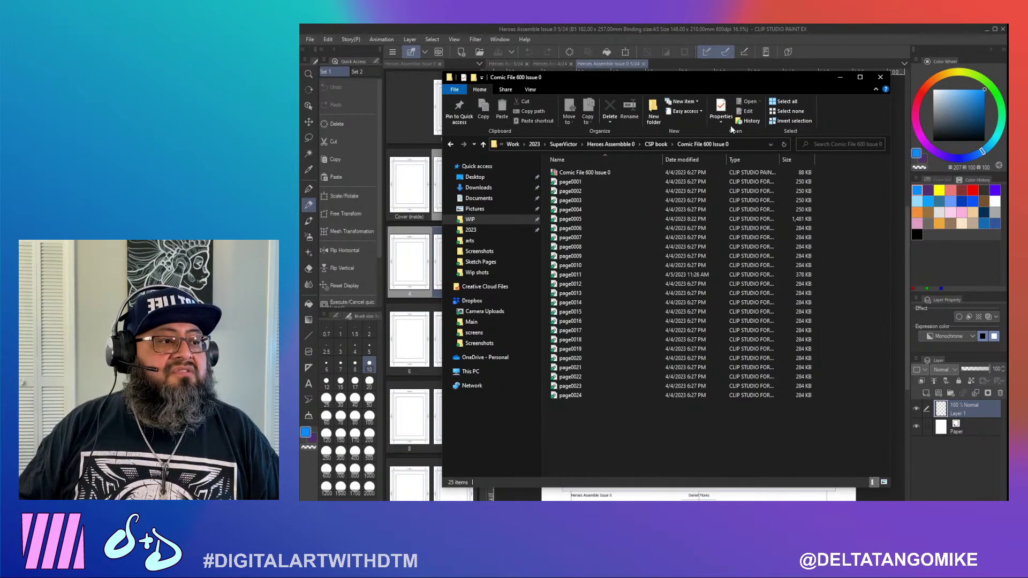
pyautogui.moveTo(735, 85); pyautogui.dragTo(809, 57)
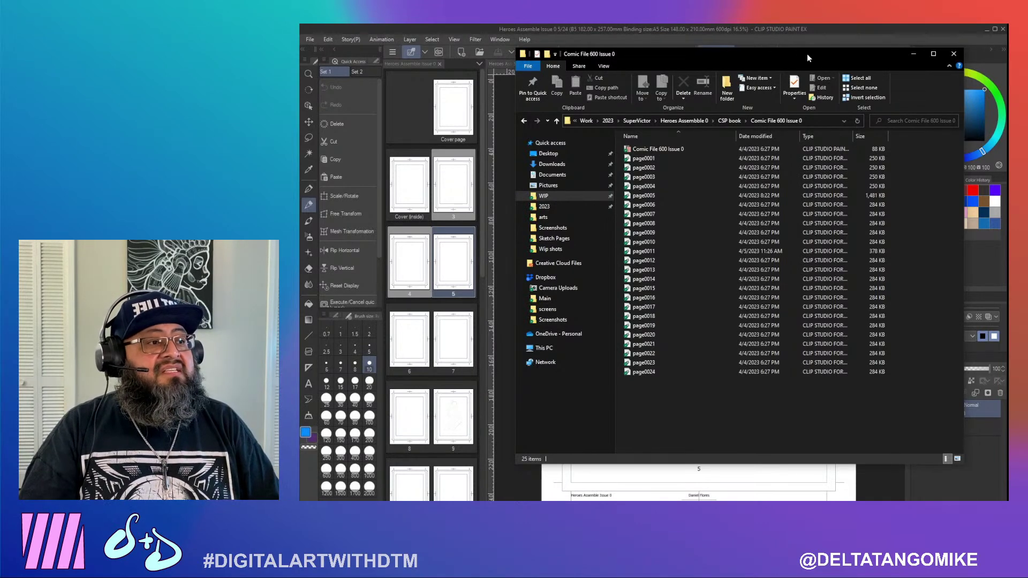
pyautogui.click(811, 33)
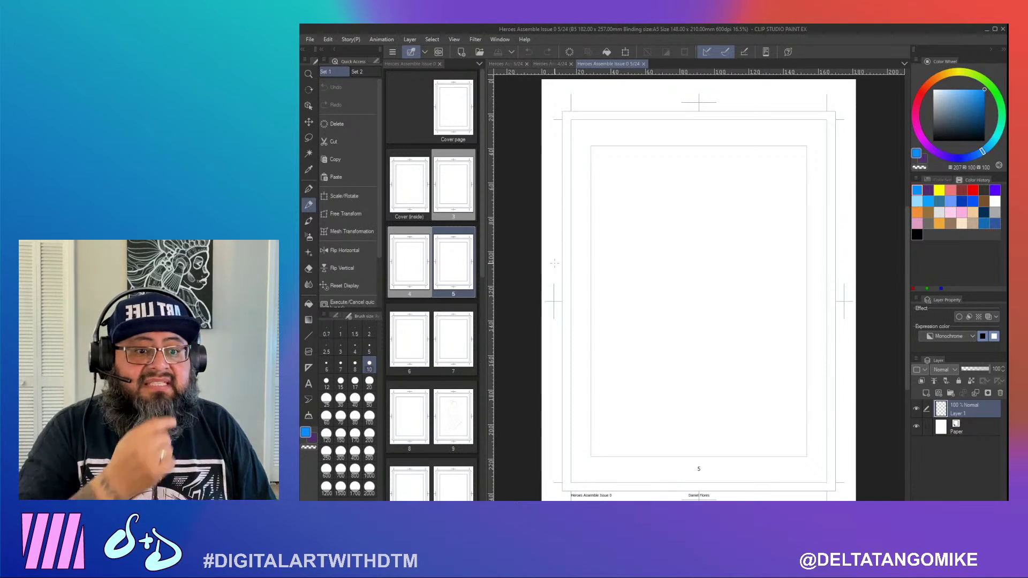
pyautogui.click(310, 40)
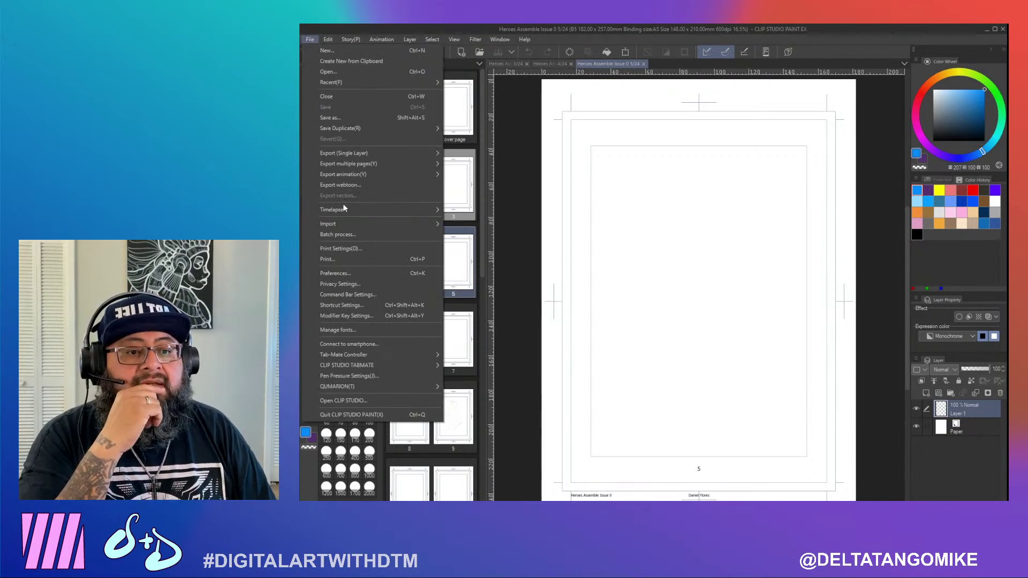
pyautogui.moveTo(414, 212)
pyautogui.click(464, 212)
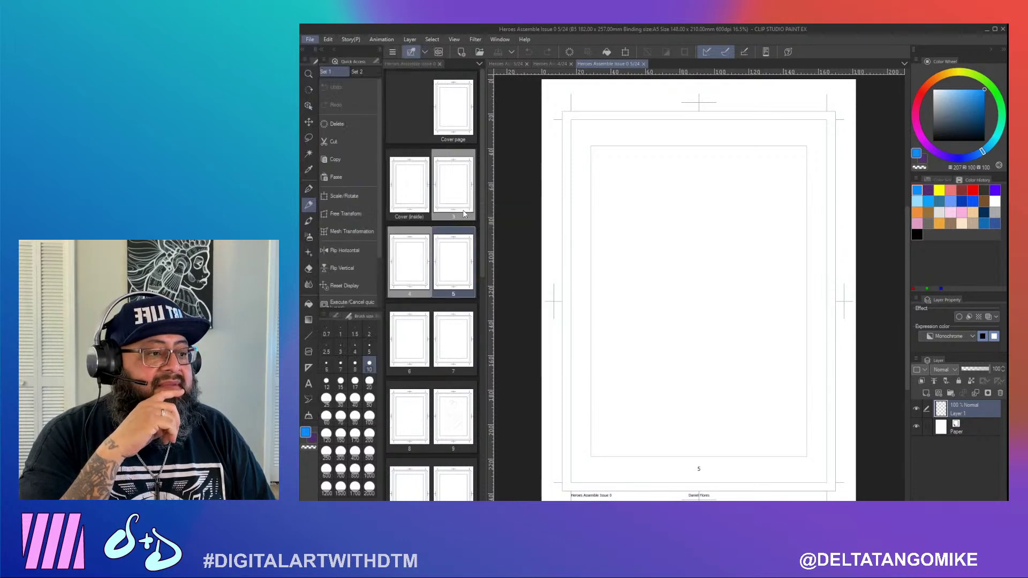
# Scribble several freehand monochrome test strokes inside the inner frame of page 5, picking a darker blue between strokes
pyautogui.click(712, 217)
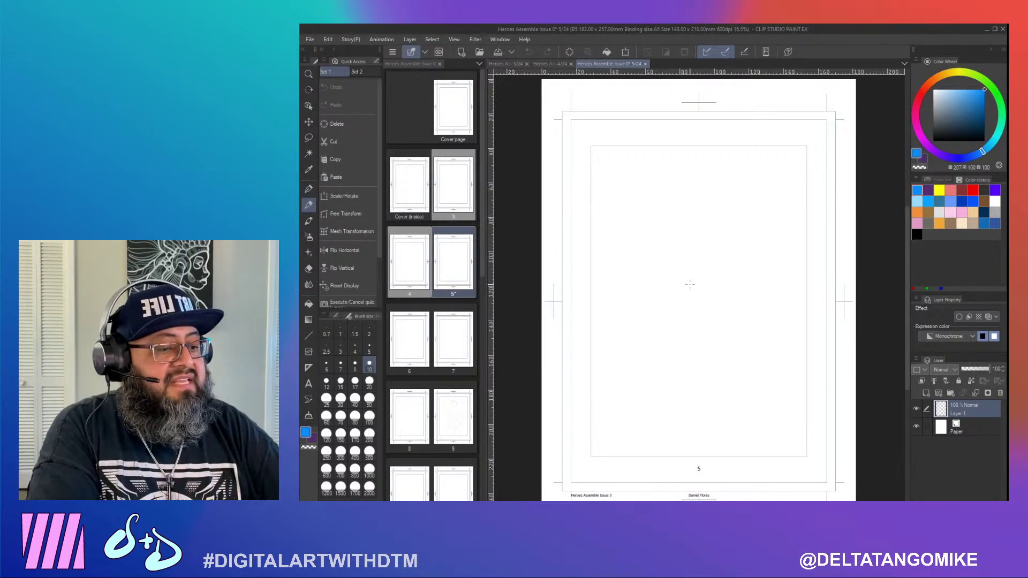
pyautogui.moveTo(663, 367)
pyautogui.mouseDown()
pyautogui.moveTo(627, 272)
pyautogui.moveTo(705, 210)
pyautogui.moveTo(723, 436)
pyautogui.mouseUp()
pyautogui.click(976, 103)
pyautogui.click(973, 106)
pyautogui.moveTo(774, 267)
pyautogui.mouseDown()
pyautogui.moveTo(638, 341)
pyautogui.moveTo(632, 316)
pyautogui.mouseUp()
pyautogui.moveTo(754, 241); pyautogui.dragTo(660, 280)
# Set the expression color of page 5's drawing layer to Color and scribble light blue test strokes around the first ones
pyautogui.click(972, 337)
pyautogui.click(959, 348)
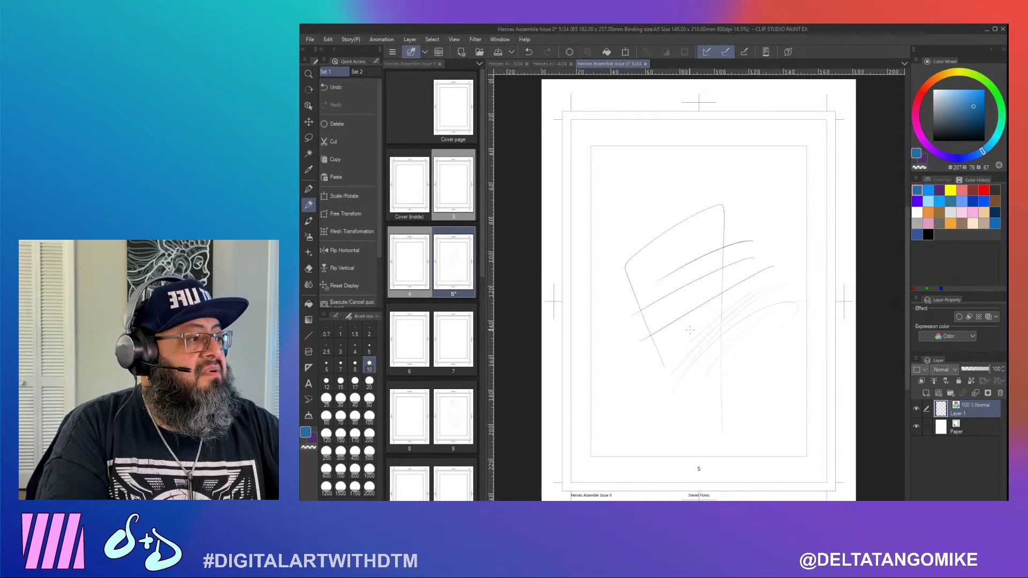
pyautogui.click(973, 89)
pyautogui.moveTo(717, 170)
pyautogui.mouseDown()
pyautogui.moveTo(659, 225)
pyautogui.moveTo(613, 241)
pyautogui.mouseUp()
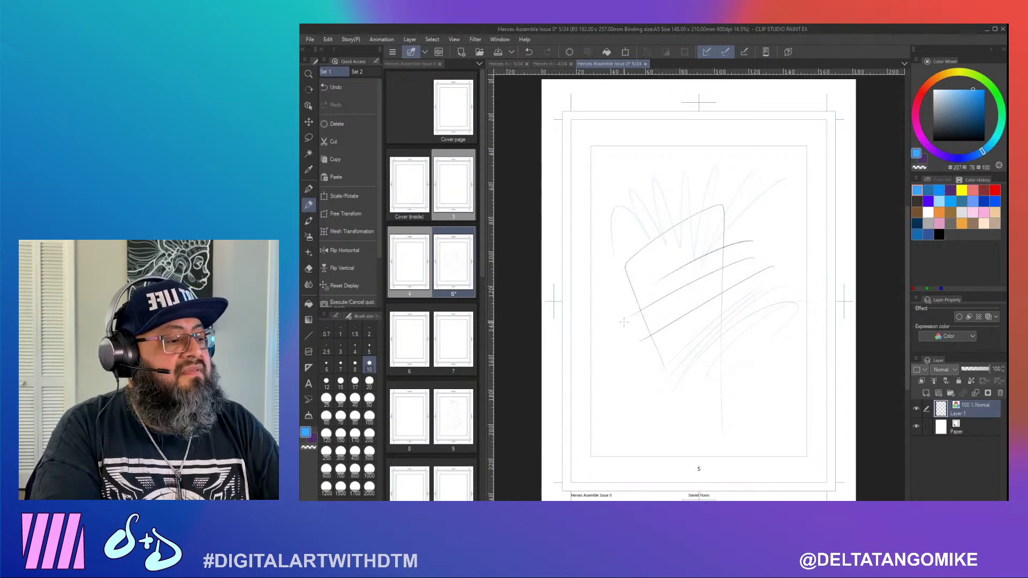
pyautogui.moveTo(798, 339); pyautogui.dragTo(723, 385)
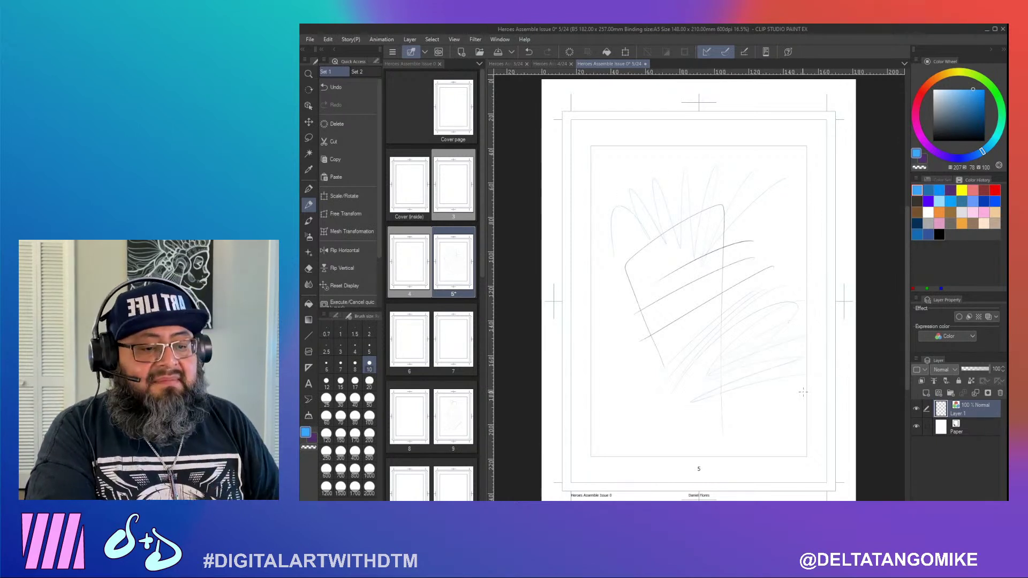
# Set the brush size to 20 and draw a few thicker blue diagonal test strokes across page 5
pyautogui.click(369, 381)
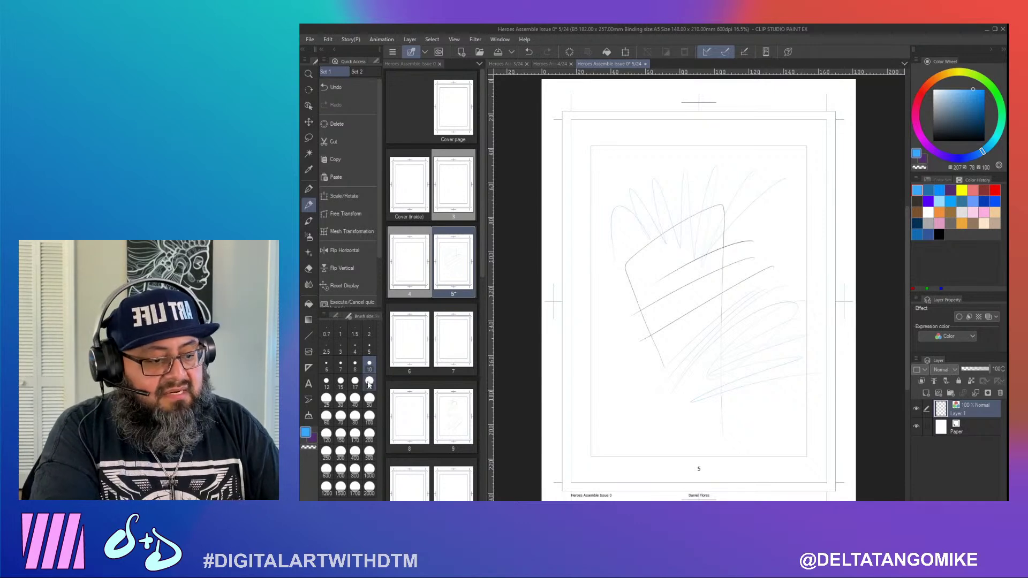
pyautogui.moveTo(638, 376); pyautogui.dragTo(753, 188)
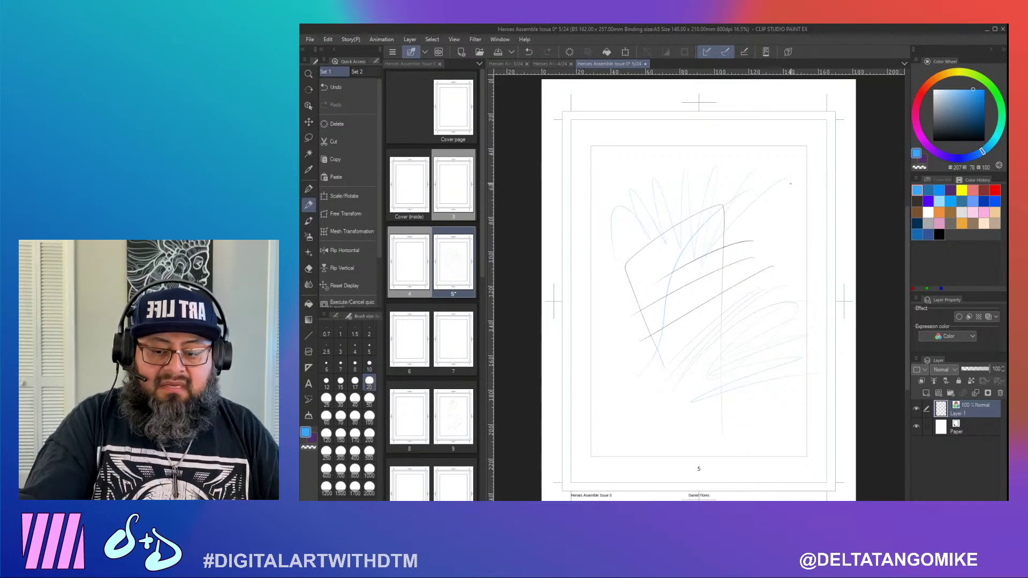
pyautogui.scroll(4, 712, 302)
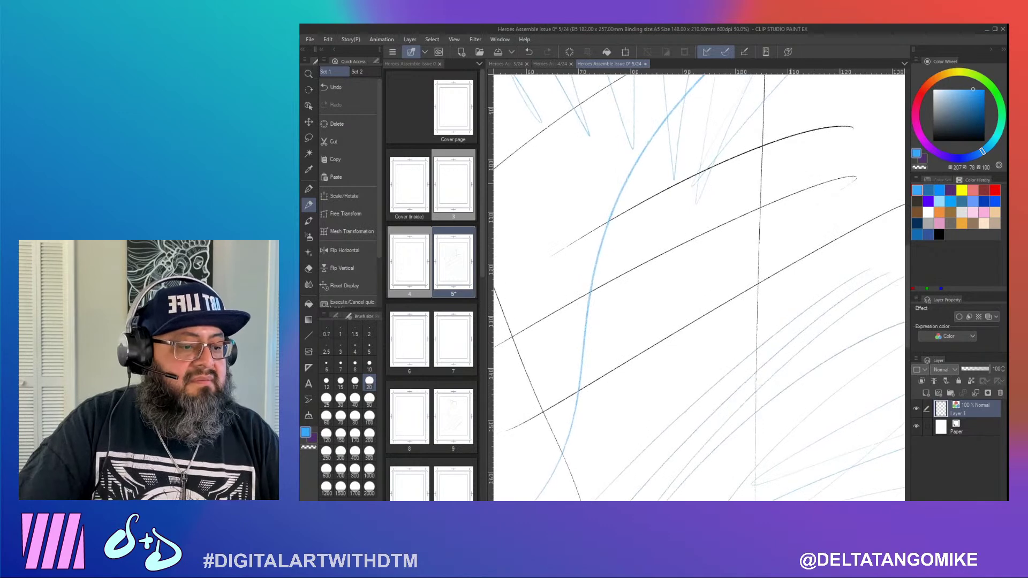
pyautogui.scroll(4, 680, 278)
pyautogui.moveTo(730, 253); pyautogui.dragTo(596, 398)
pyautogui.moveTo(733, 270); pyautogui.dragTo(596, 423)
pyautogui.moveTo(772, 274); pyautogui.dragTo(622, 461)
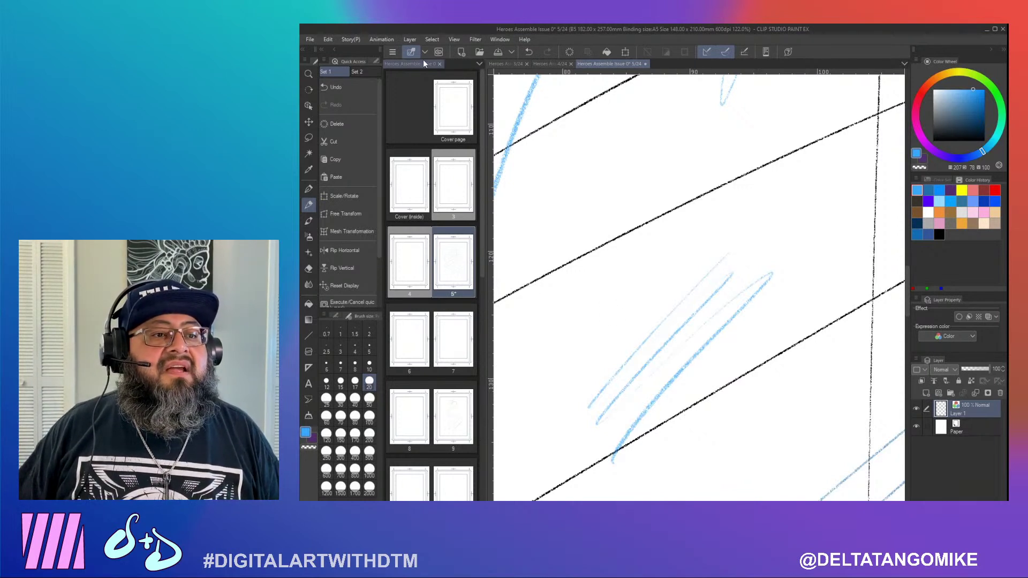
# Close the page overview, discard the changes to page 5, and close the remaining open pages 4 and 3
pyautogui.click(441, 63)
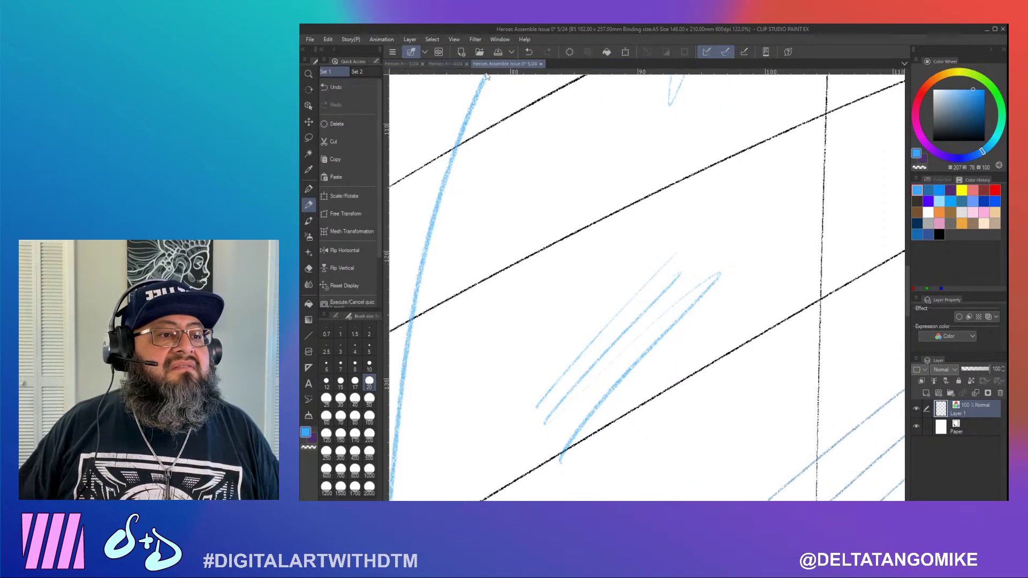
pyautogui.click(541, 64)
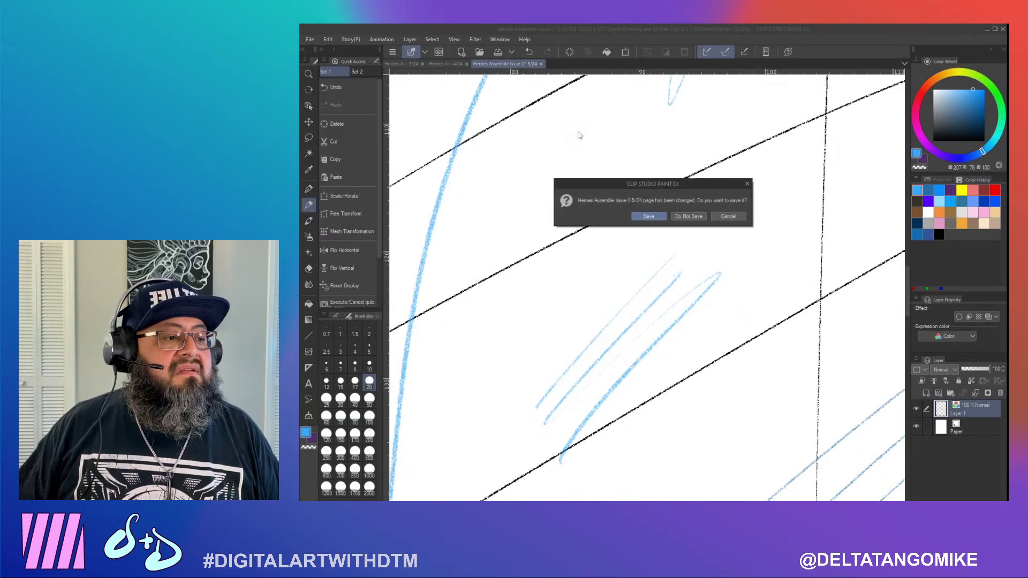
pyautogui.click(684, 216)
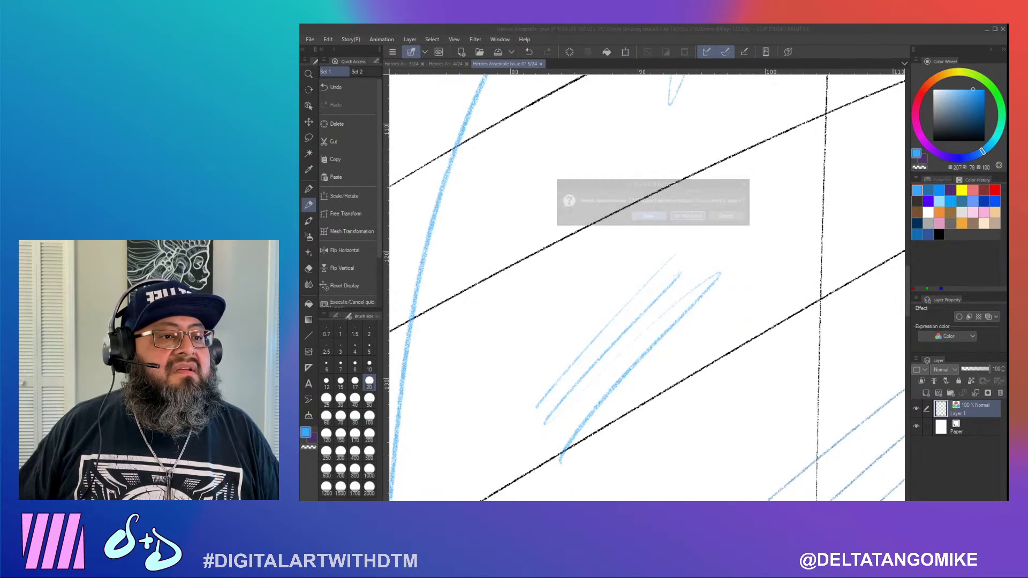
pyautogui.click(496, 64)
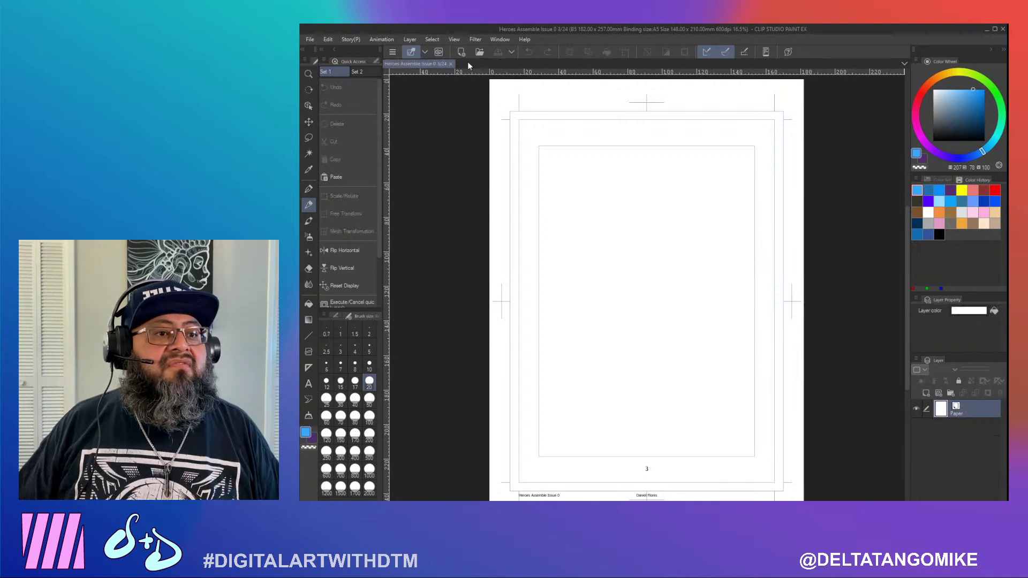
pyautogui.click(452, 64)
# Start a new comic project and name it Comic File Issue 0 V600, checking the existing comic's folder for reference
pyautogui.click(310, 40)
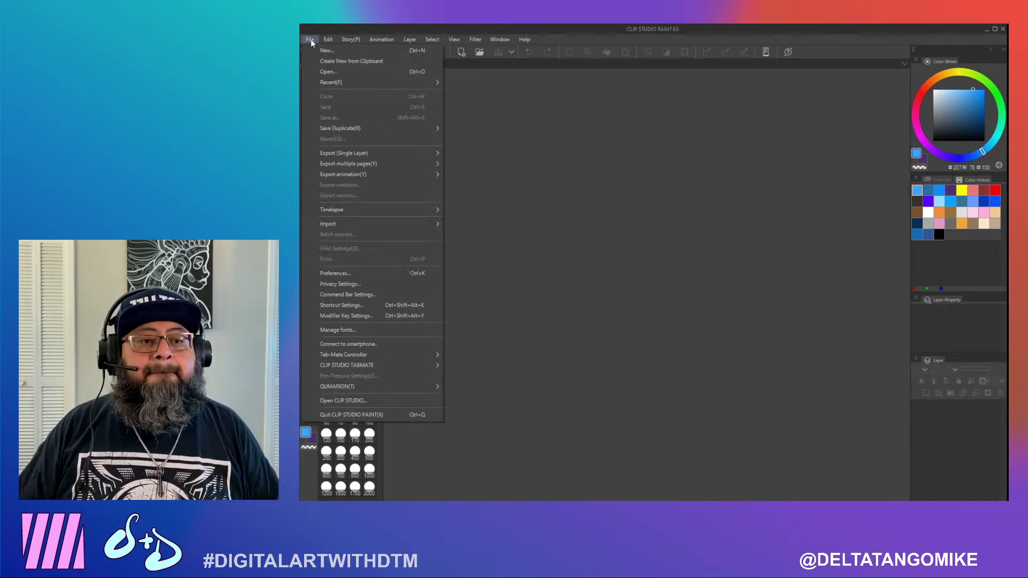
pyautogui.click(346, 50)
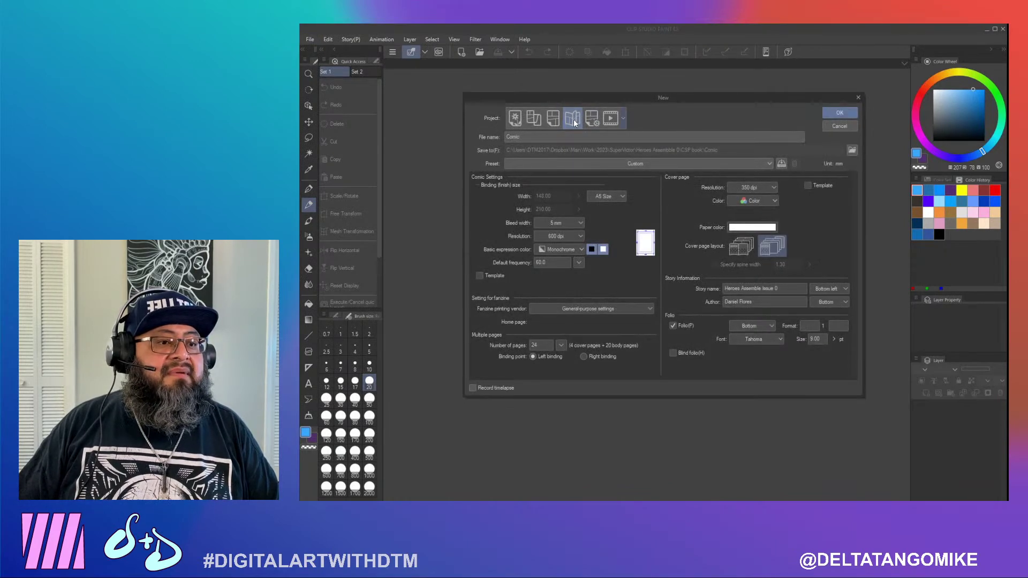
pyautogui.click(542, 136)
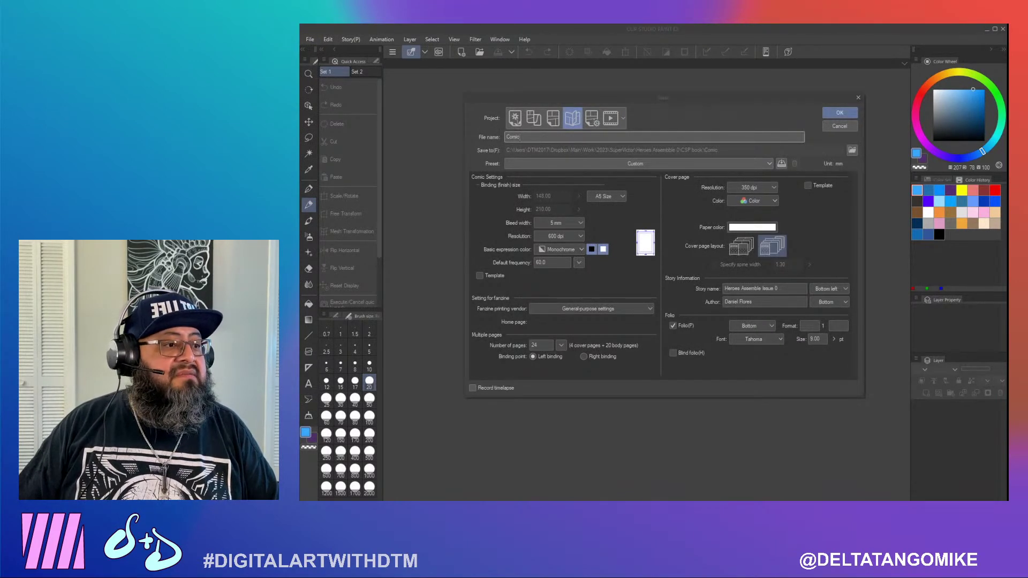
pyautogui.hotkey('alt', 'Tab')
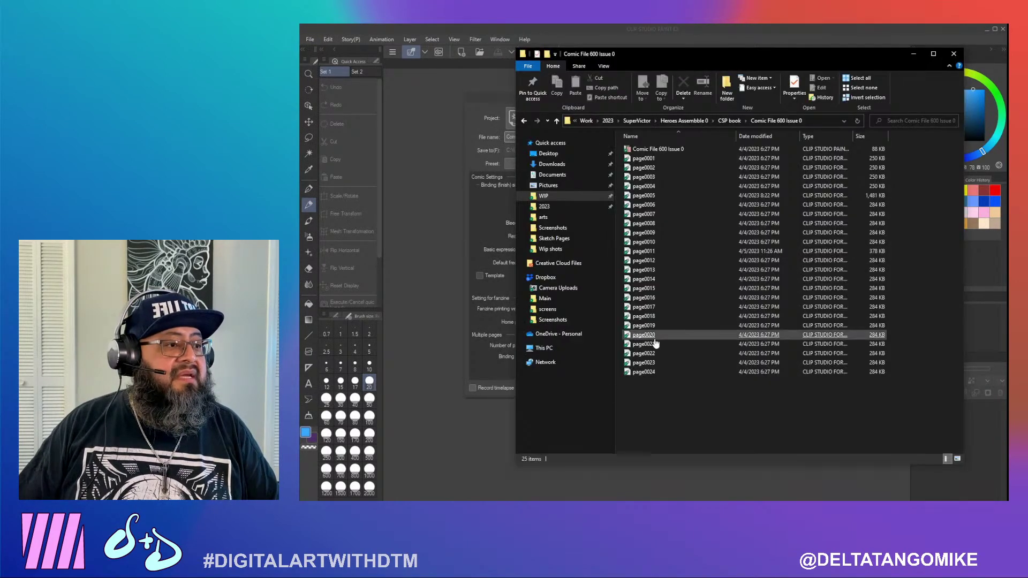
pyautogui.click(779, 27)
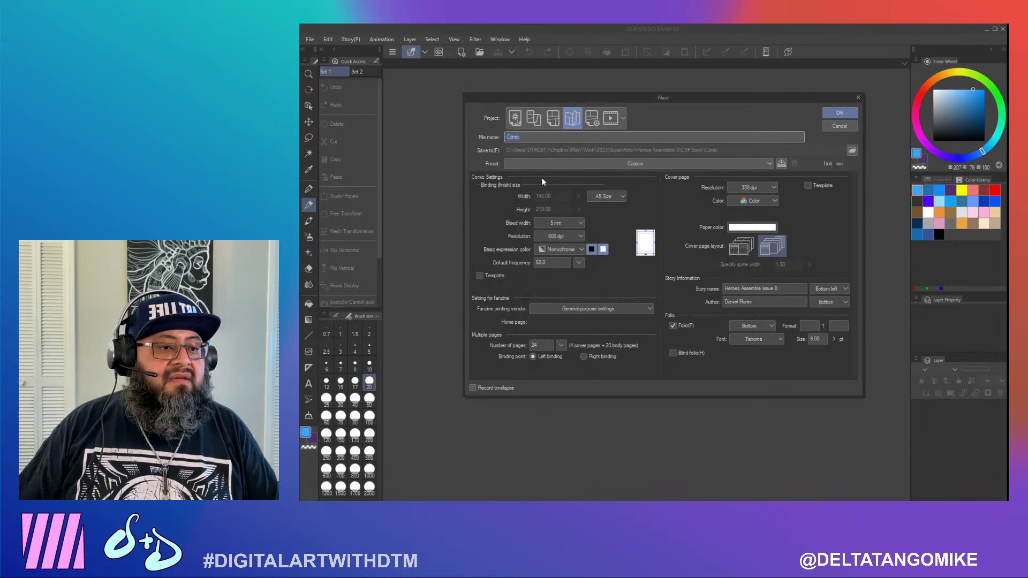
pyautogui.click(563, 138)
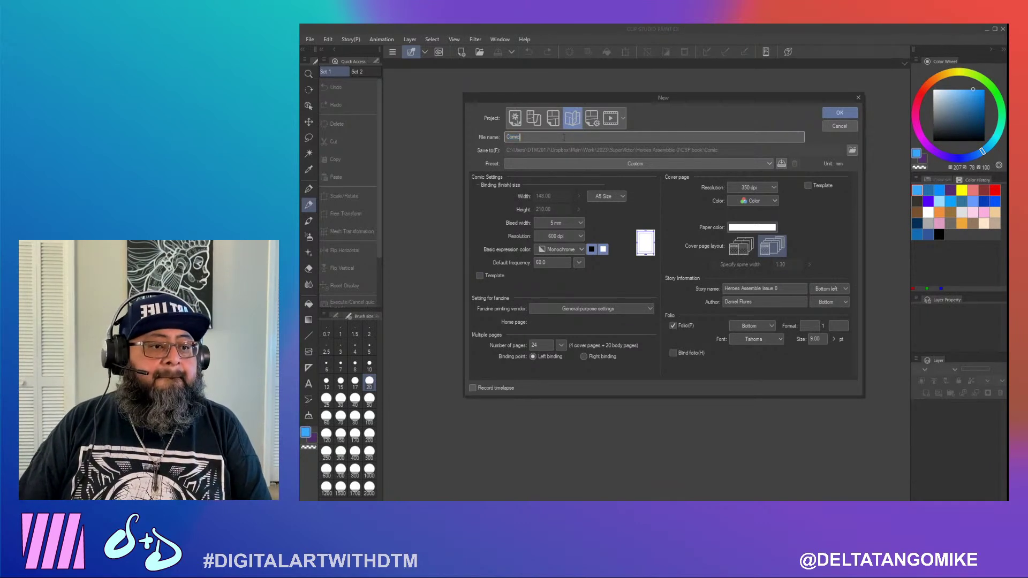
pyautogui.write('File ')
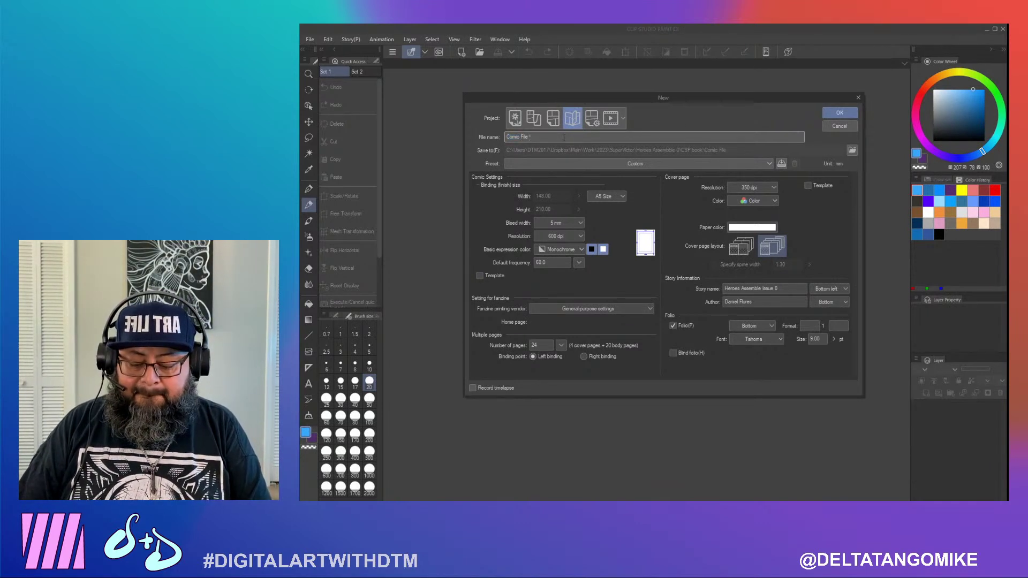
pyautogui.write('Issue 0 V')
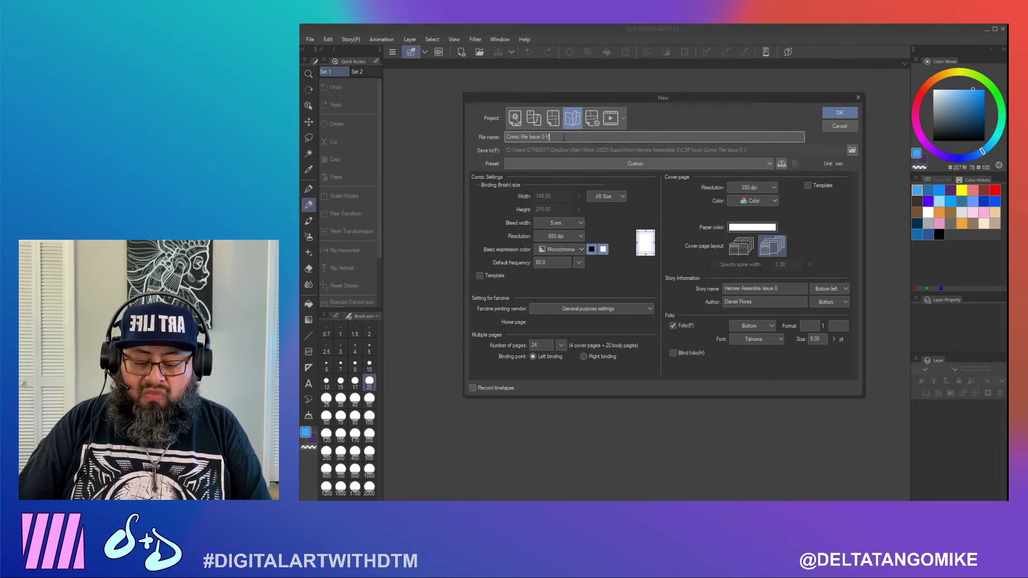
pyautogui.write('600')
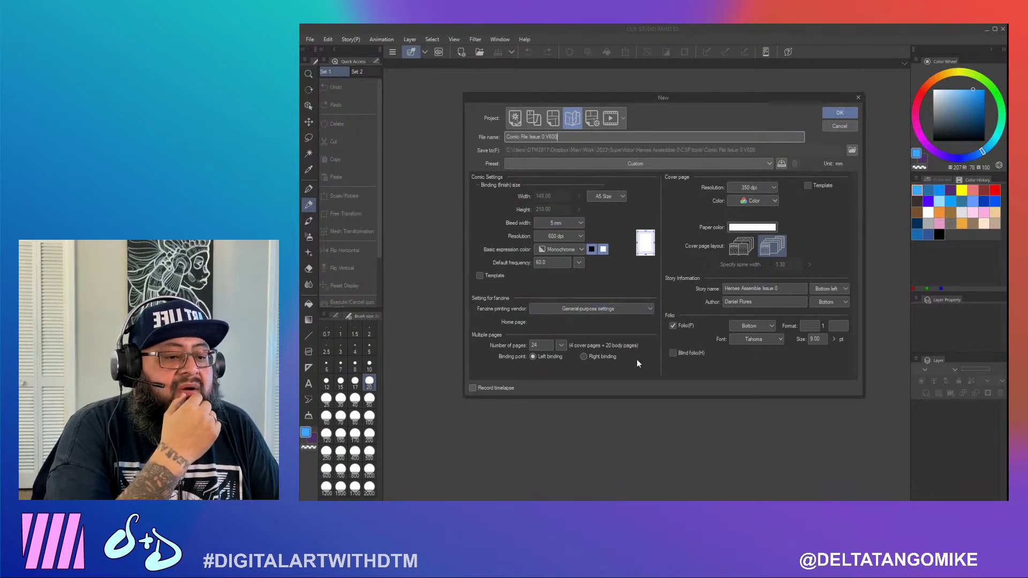
# Keep left binding, review the cover resolution and basic expression color choices, and enable a template in the comic settings
pyautogui.click(533, 357)
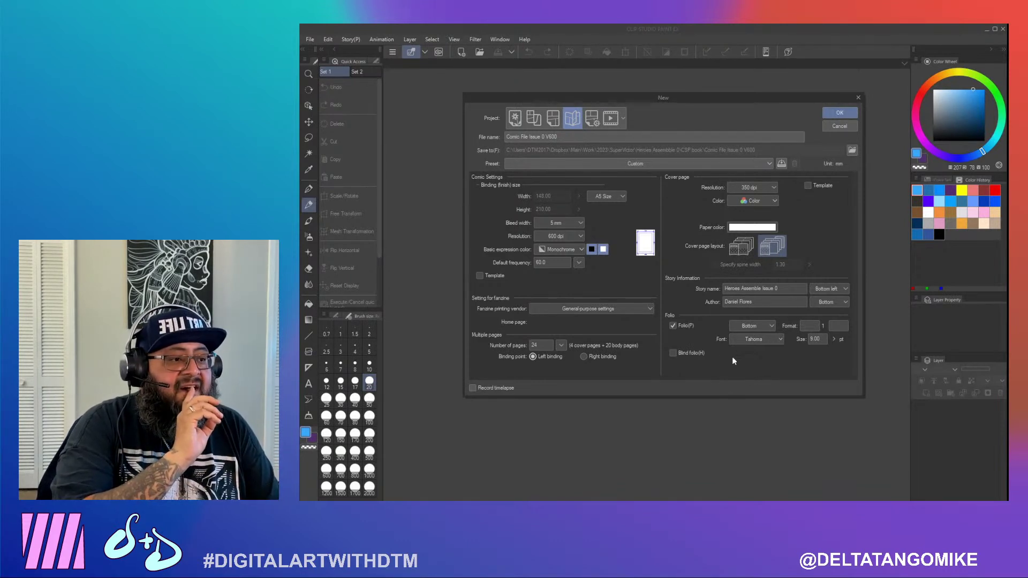
pyautogui.click(778, 188)
pyautogui.click(776, 199)
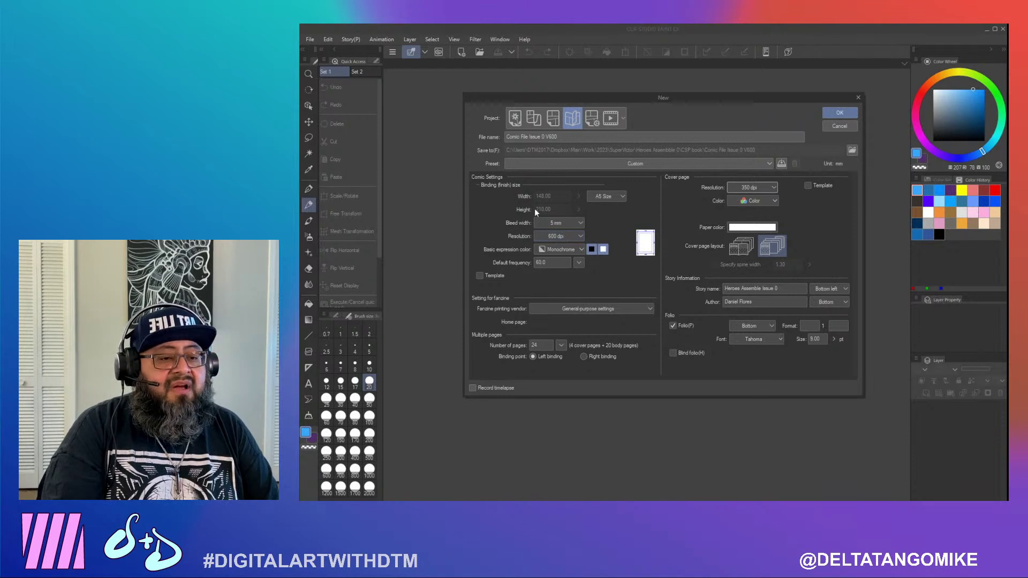
pyautogui.click(582, 251)
pyautogui.click(582, 250)
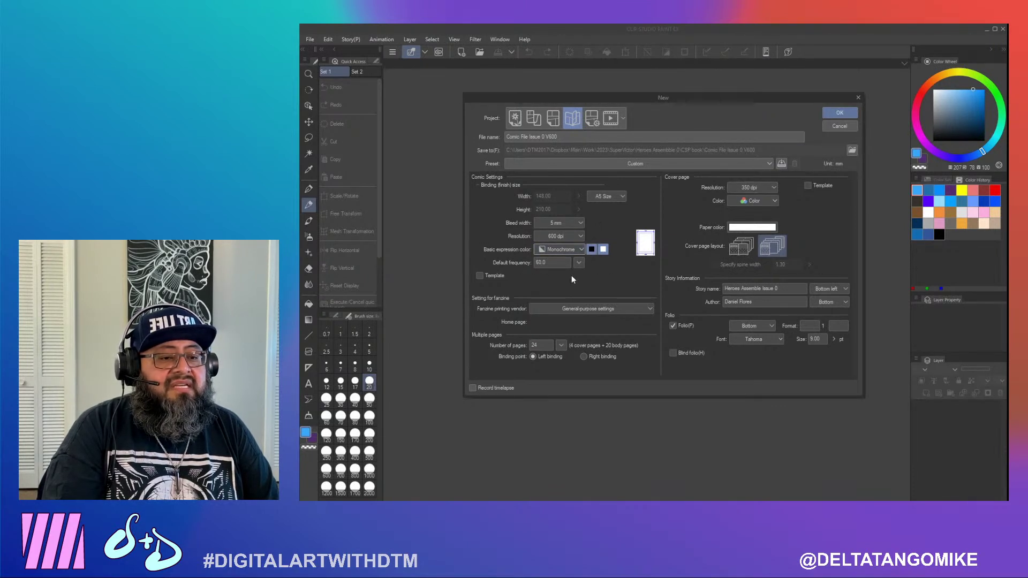
pyautogui.click(480, 276)
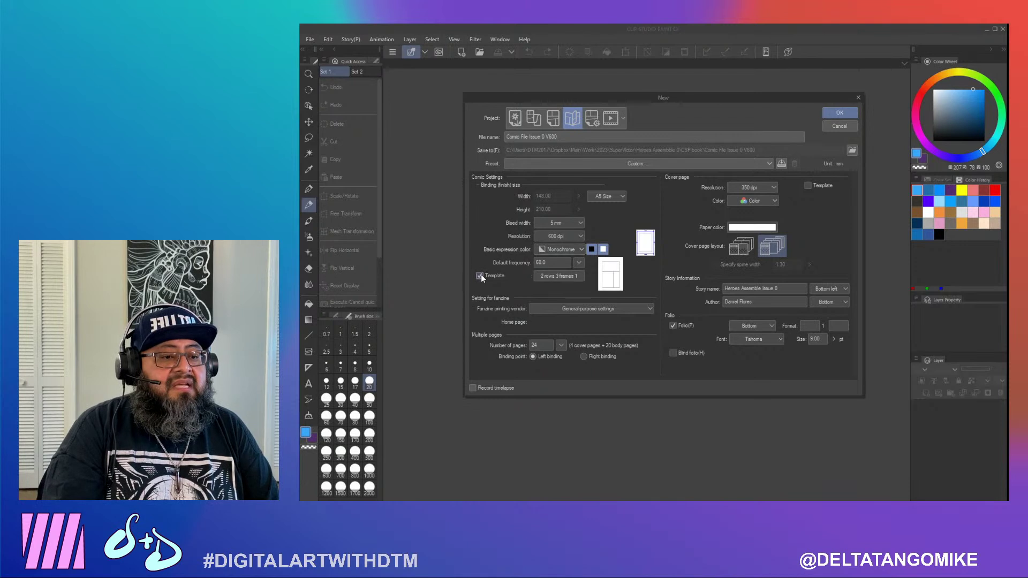
# Browse the framing templates in list and thumbnail view, cancel without choosing one, and turn the comic's template option off
pyautogui.click(574, 276)
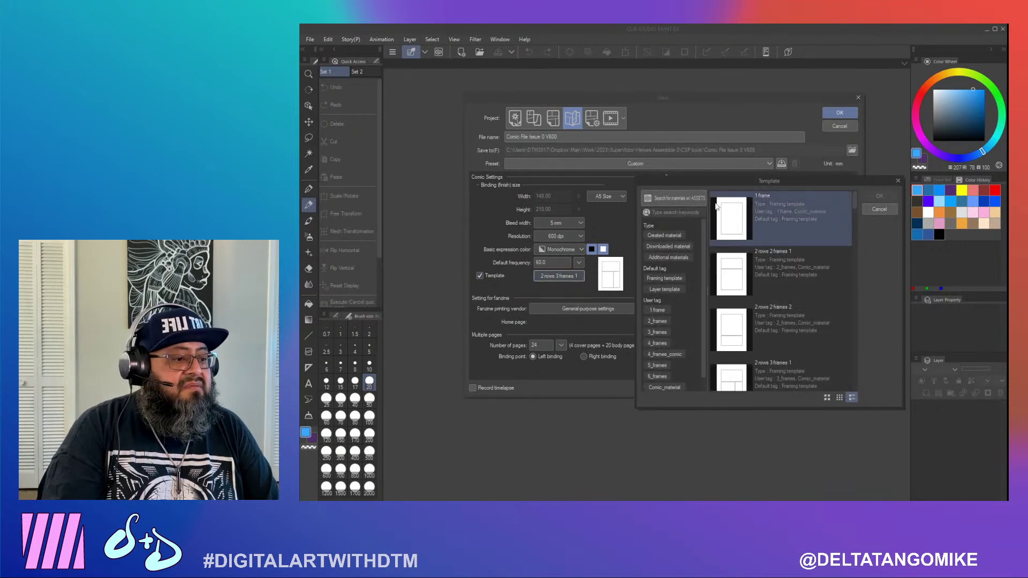
pyautogui.click(752, 223)
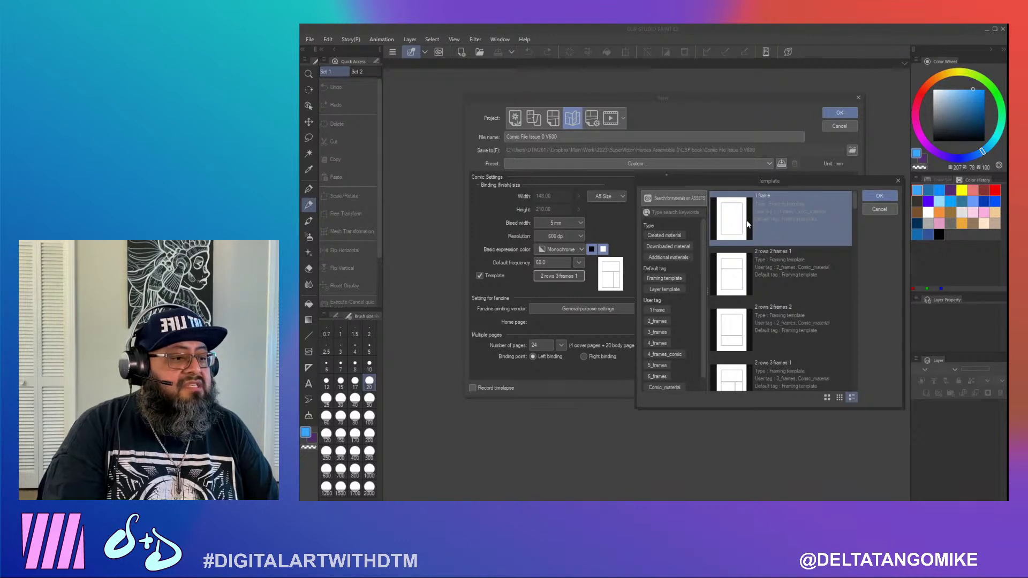
pyautogui.click(734, 264)
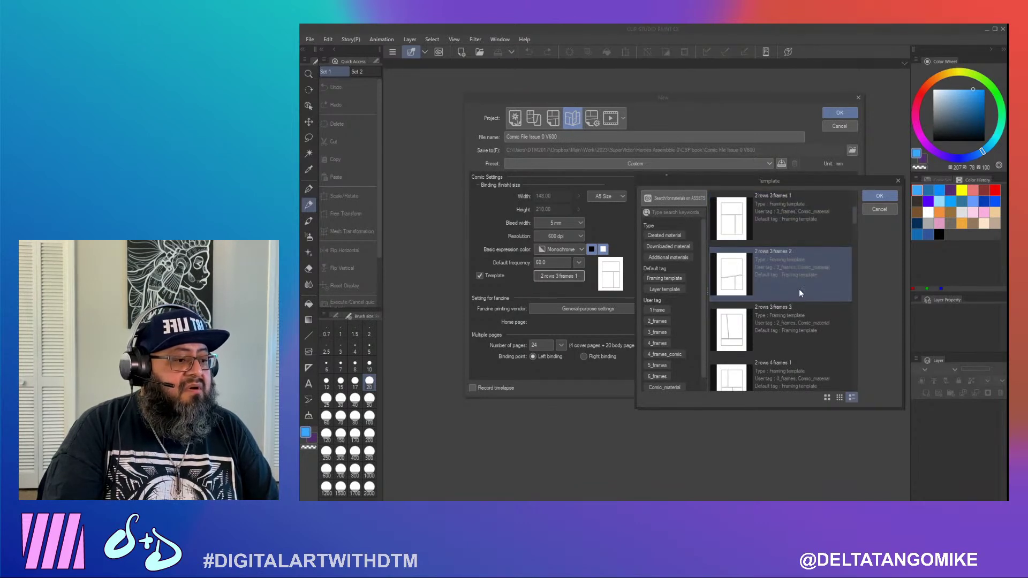
pyautogui.click(839, 398)
pyautogui.click(721, 203)
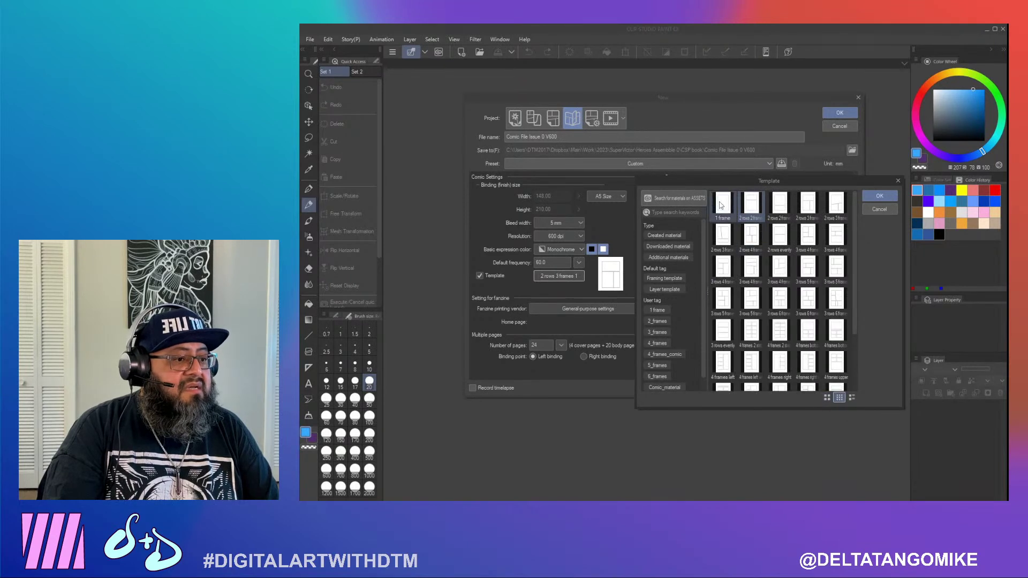
pyautogui.click(879, 210)
pyautogui.click(480, 275)
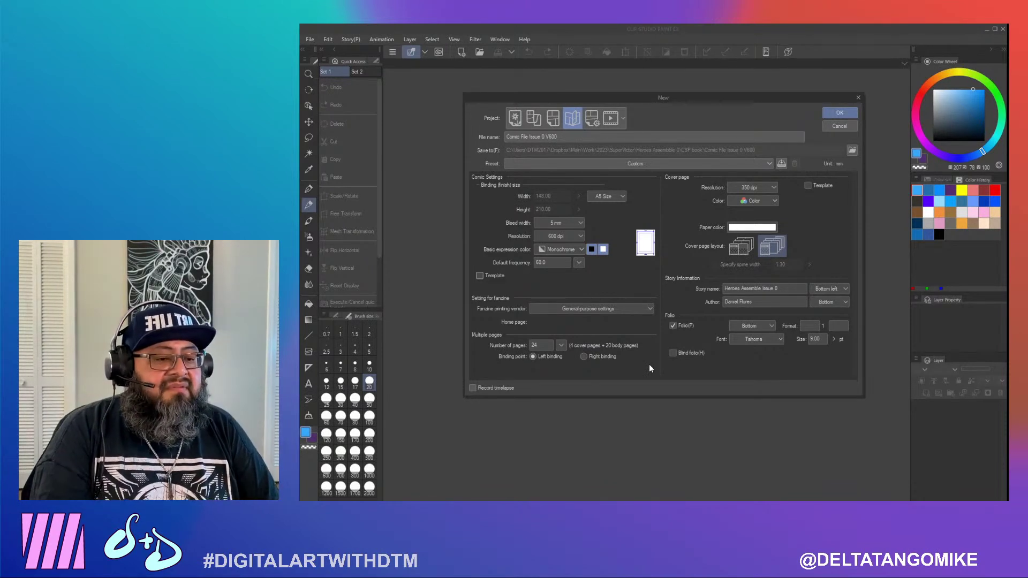
# Check the preset page counts, try 22 pages, and set the number of pages back to 24
pyautogui.click(535, 345)
pyautogui.press('BackSpace')
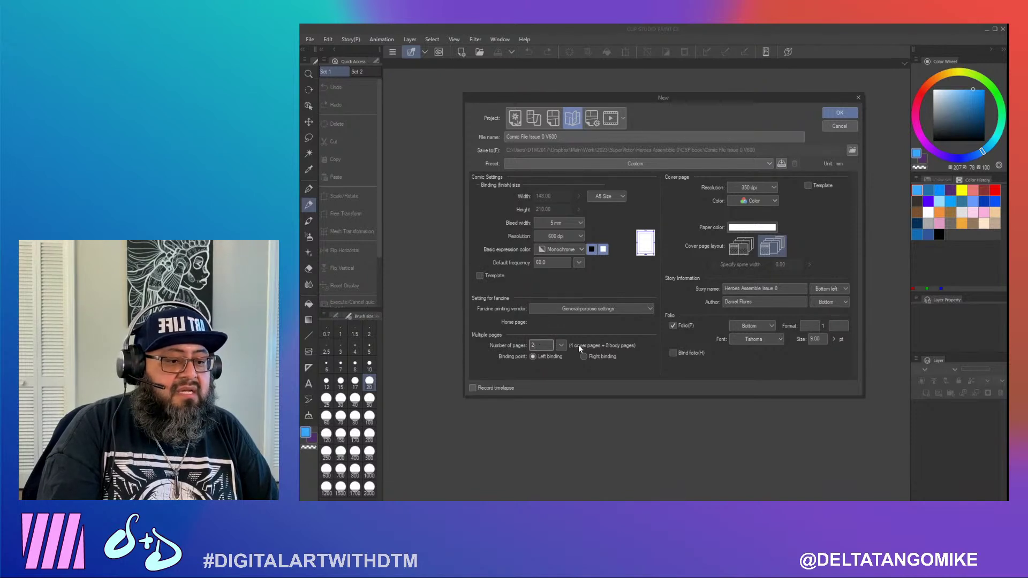
pyautogui.click(561, 346)
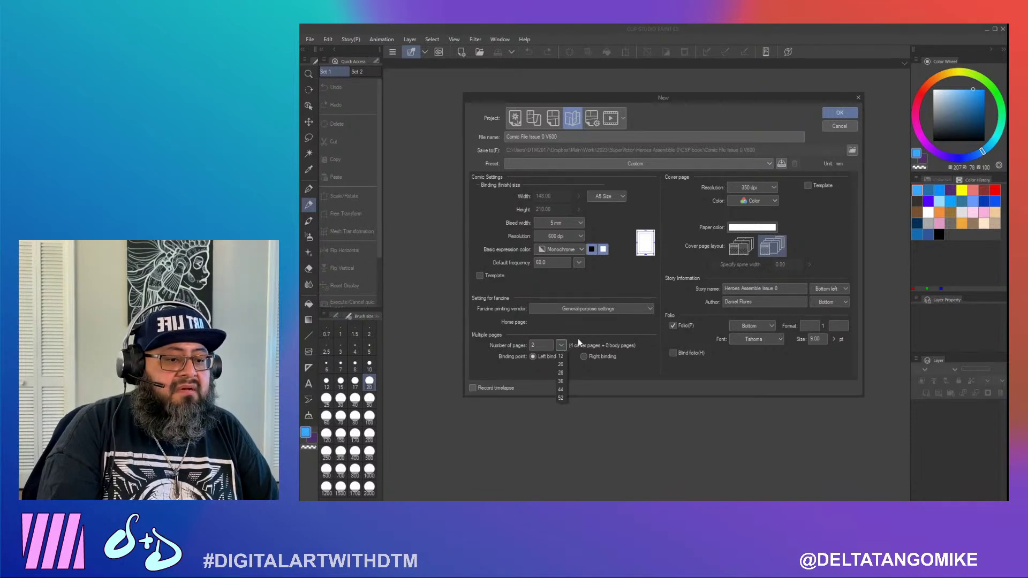
pyautogui.click(534, 345)
pyautogui.doubleClick(543, 345)
pyautogui.write('22')
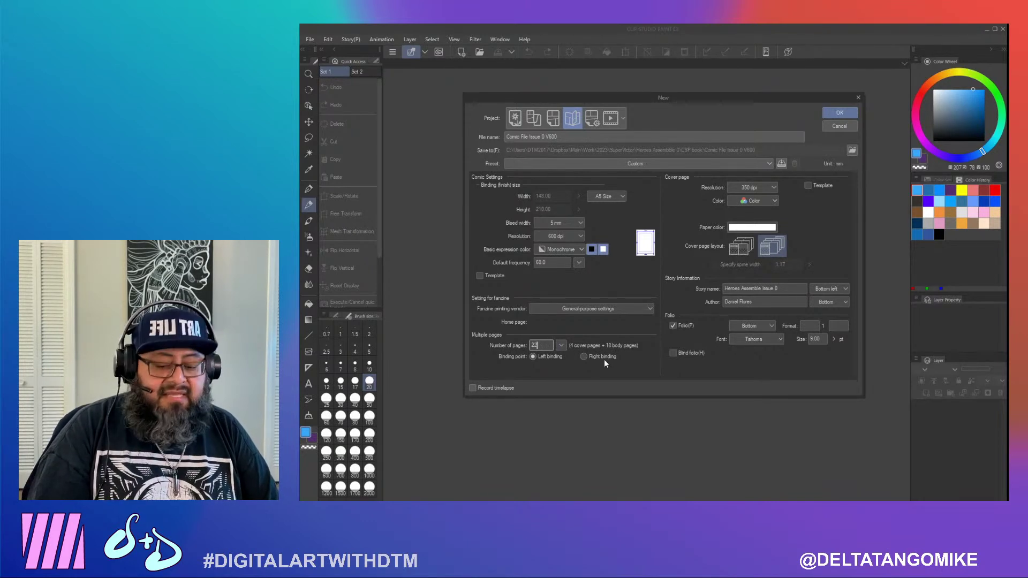
pyautogui.press('BackSpace')
pyautogui.write('4')
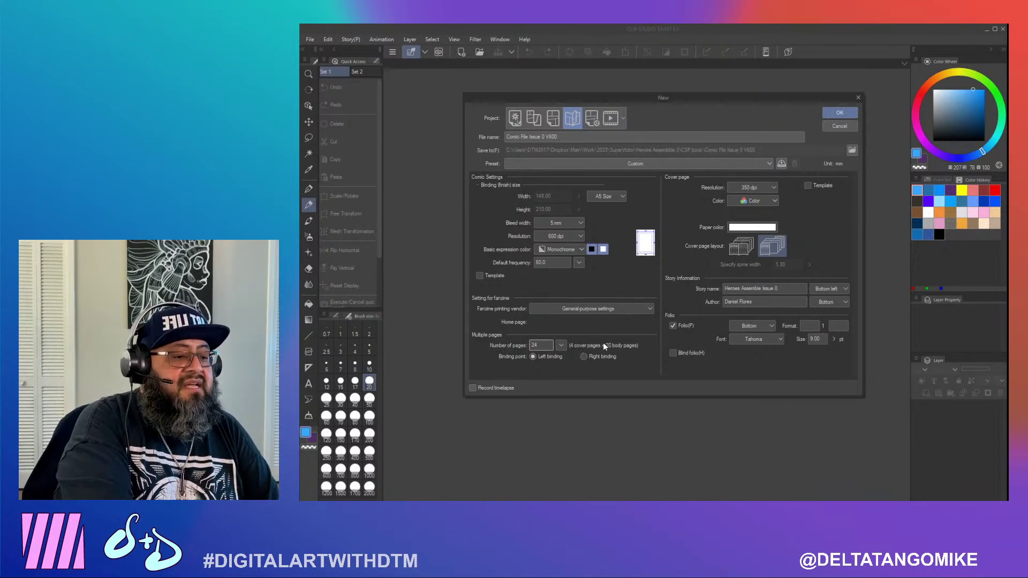
# Create the comic in the CSP book folder with blind folio enabled, and open page 13
pyautogui.click(673, 353)
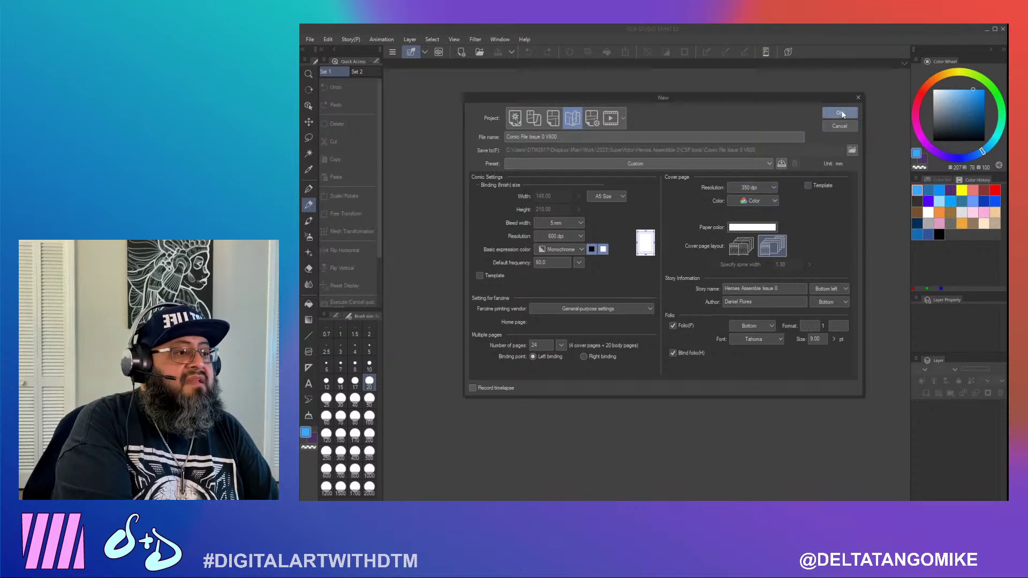
pyautogui.click(850, 150)
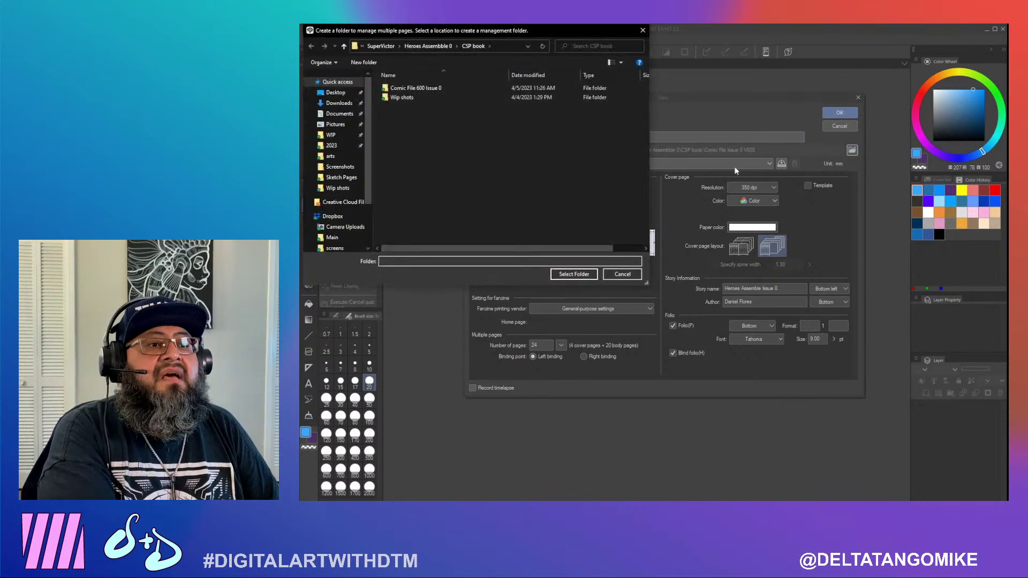
pyautogui.click(586, 275)
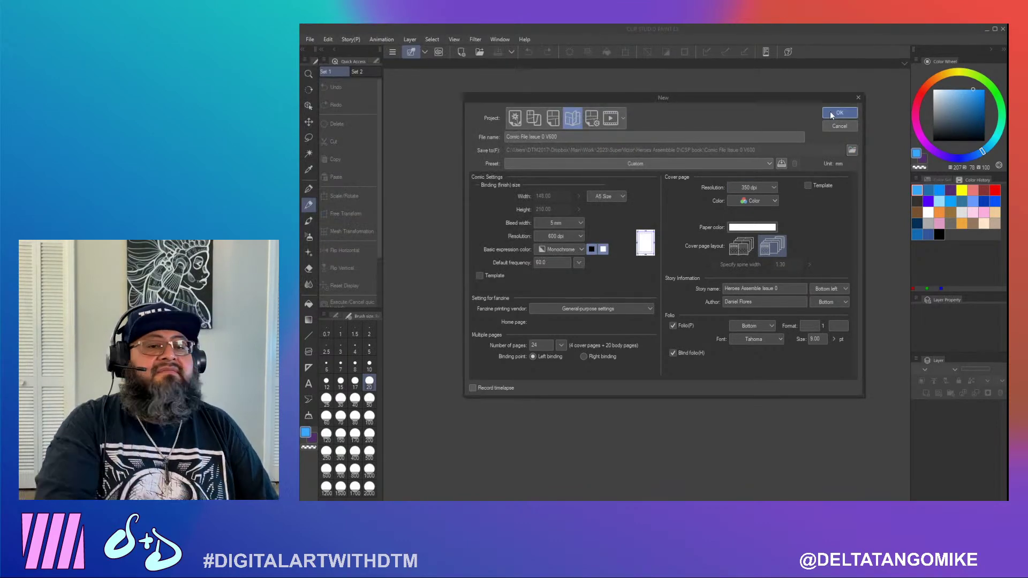
pyautogui.click(839, 113)
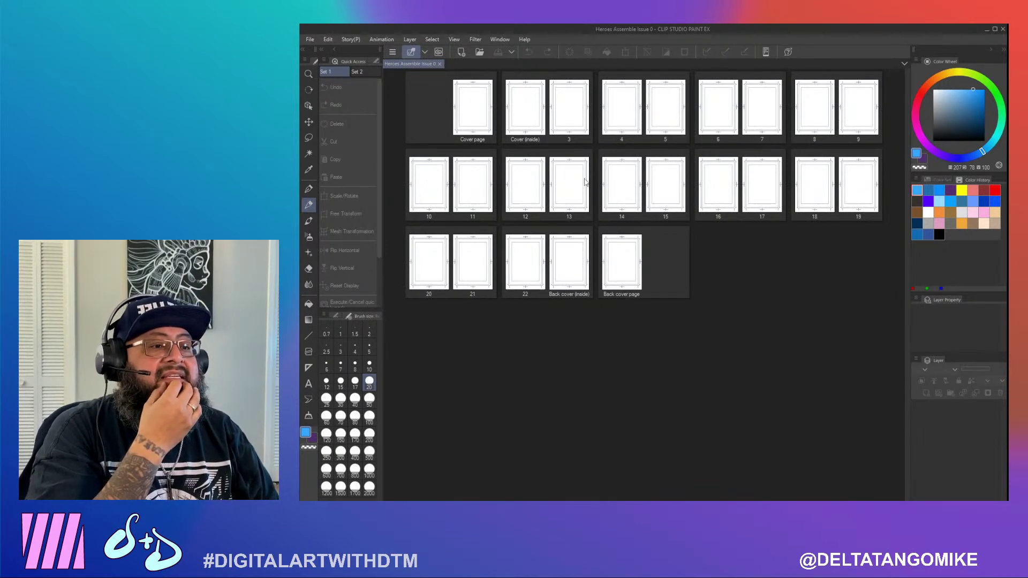
pyautogui.doubleClick(557, 178)
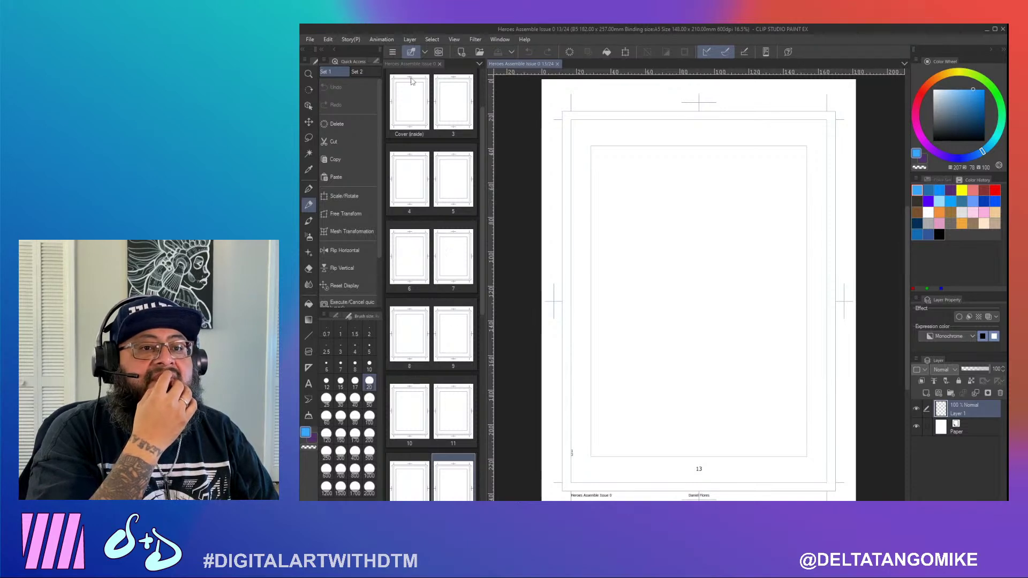
# Start another new comic project with folio and blind folio turned off, and name it Comic Book V600 V2
pyautogui.click(308, 39)
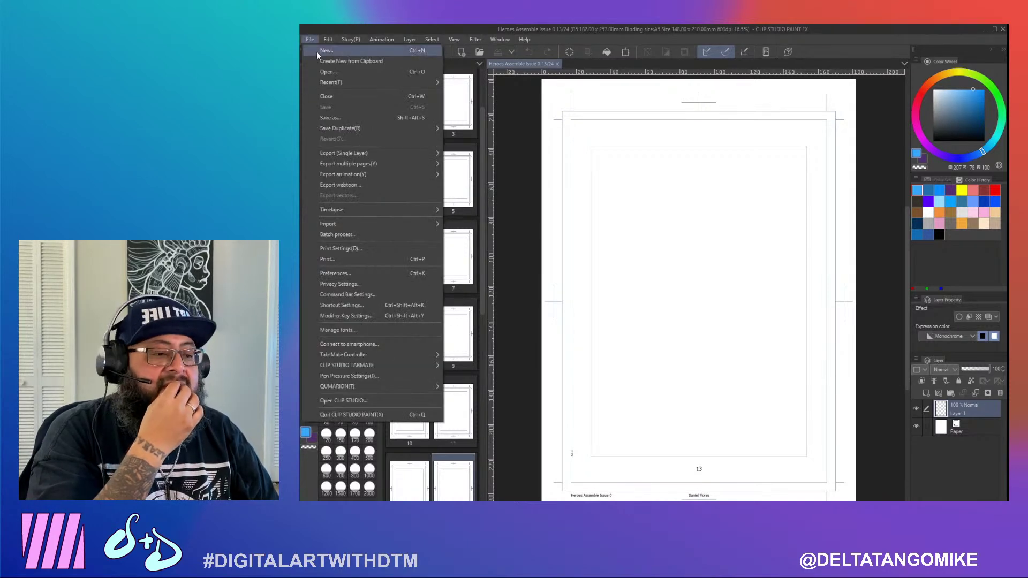
pyautogui.click(317, 52)
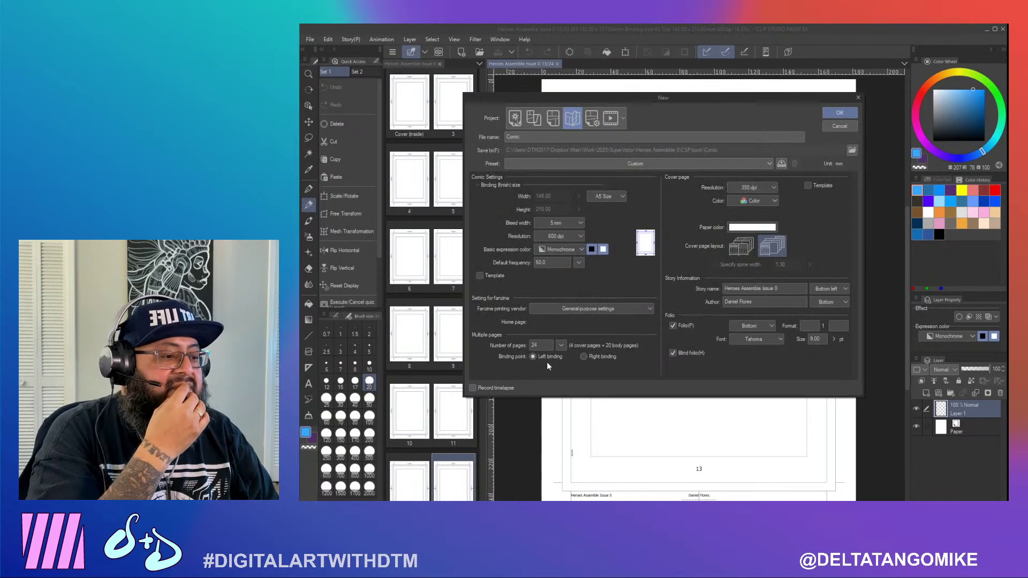
pyautogui.click(674, 326)
pyautogui.click(673, 353)
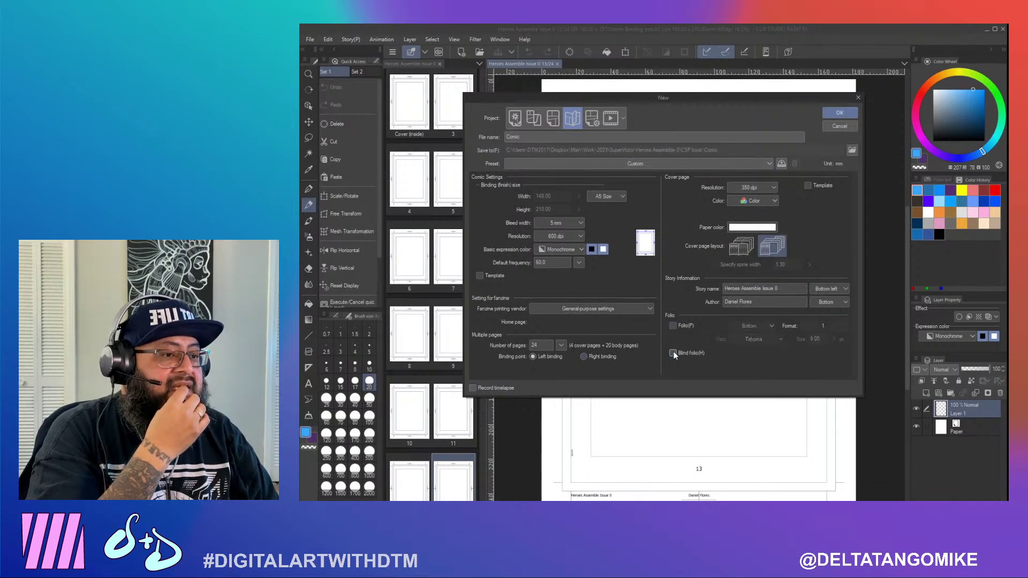
pyautogui.click(581, 134)
pyautogui.write('Boo')
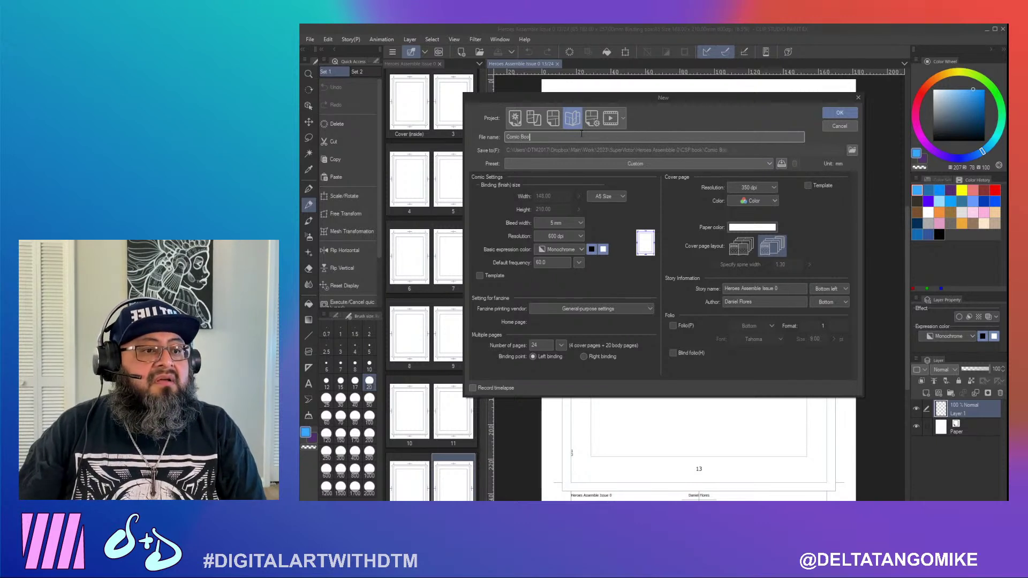
pyautogui.write('k V')
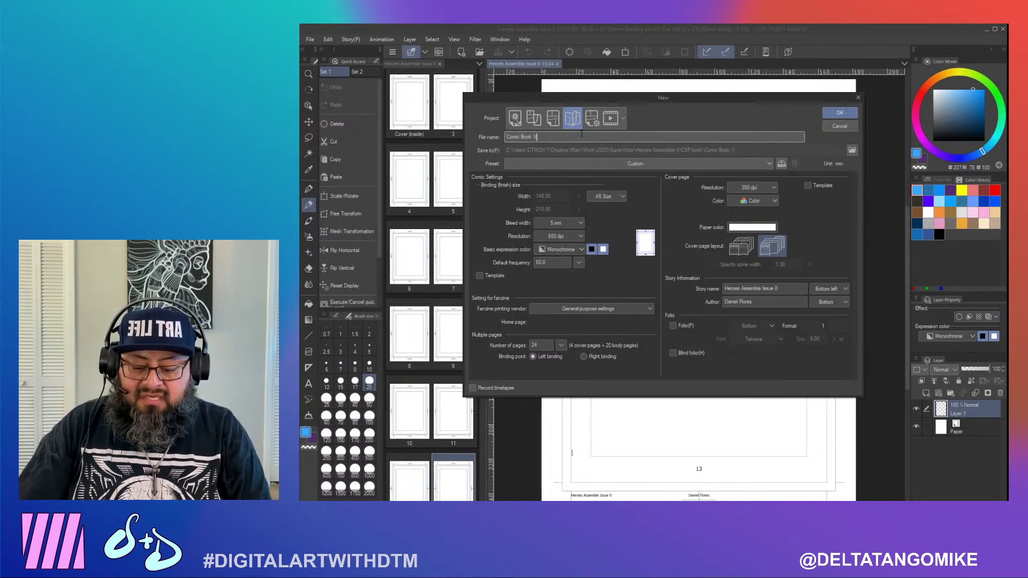
pyautogui.write('600 V2')
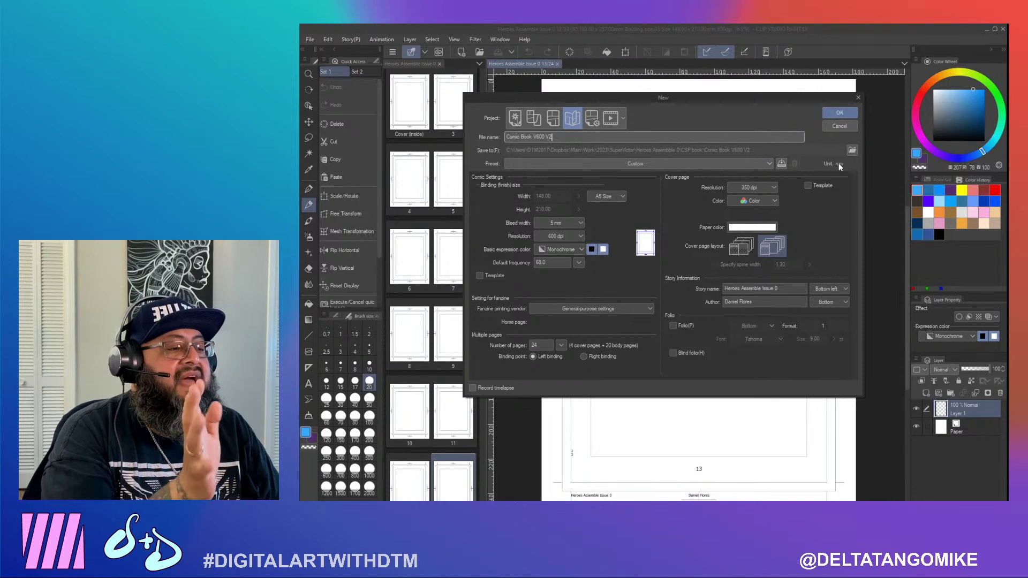
# Review the available presets and try to create the fanzine project with both folio options off
pyautogui.click(768, 165)
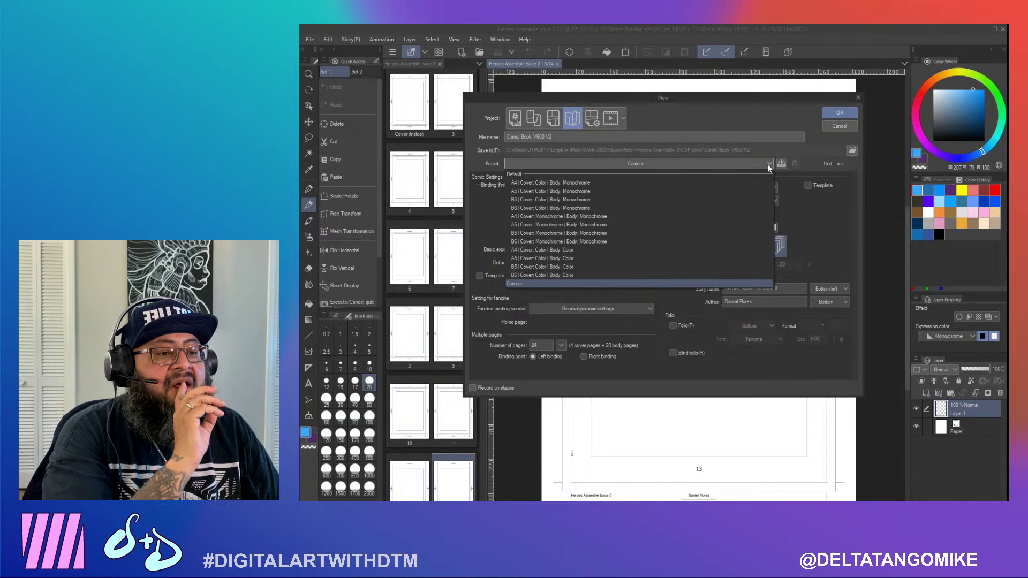
pyautogui.click(838, 115)
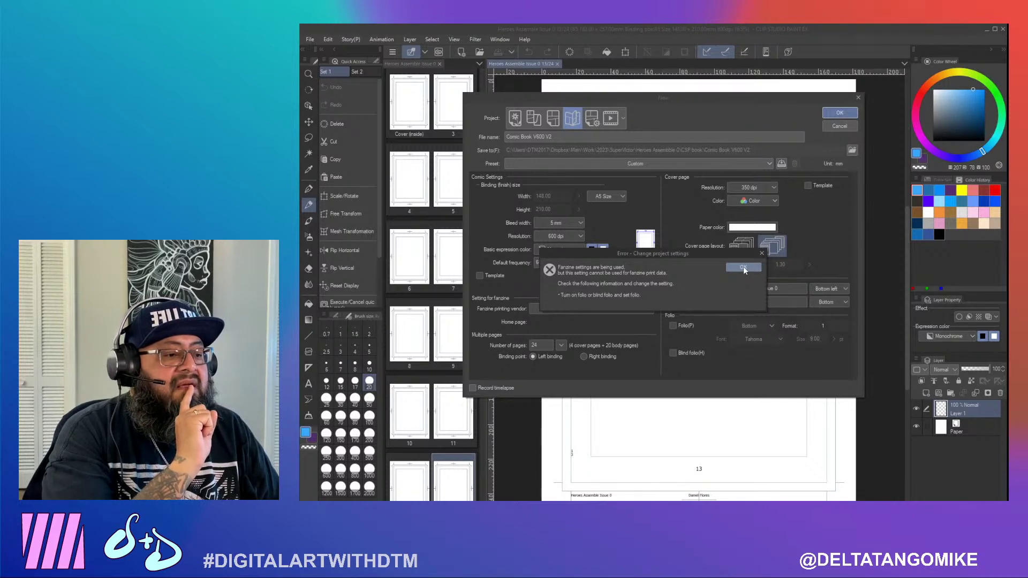
pyautogui.click(743, 266)
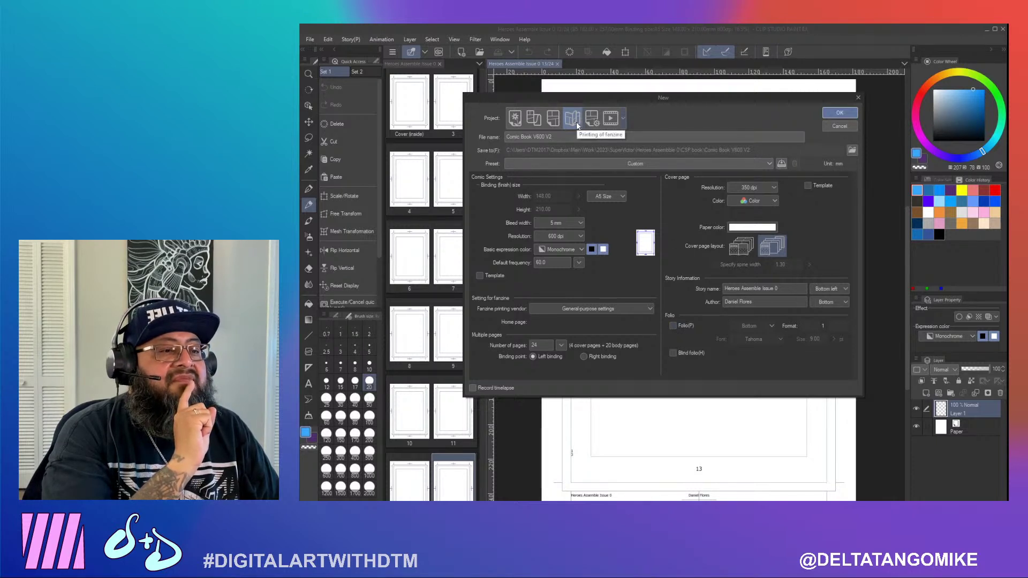
# Switch the project type to Comic, set the resolution to 600 dpi, and review the binding sizes while keeping A4
pyautogui.click(553, 118)
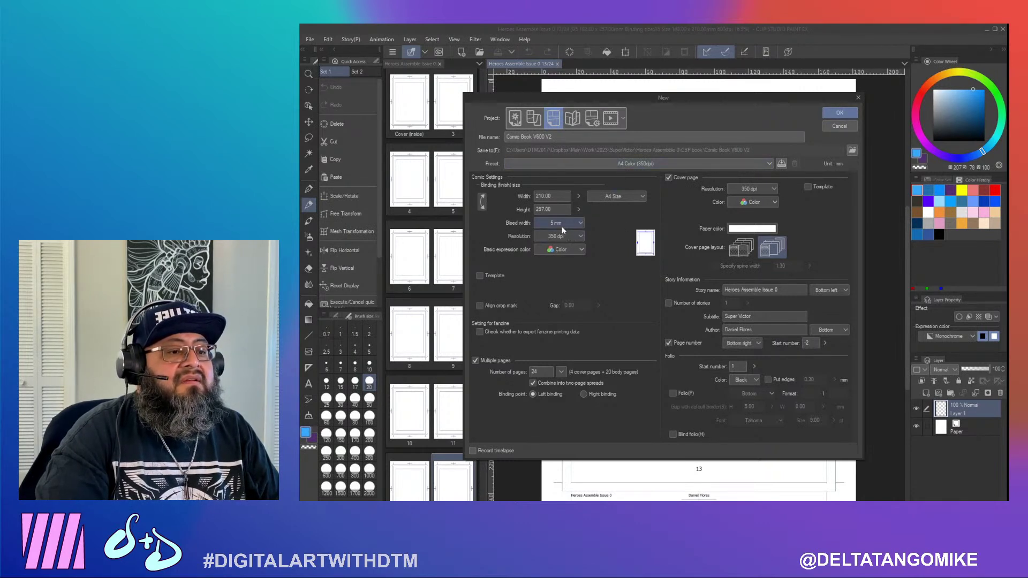
pyautogui.click(578, 236)
pyautogui.click(562, 255)
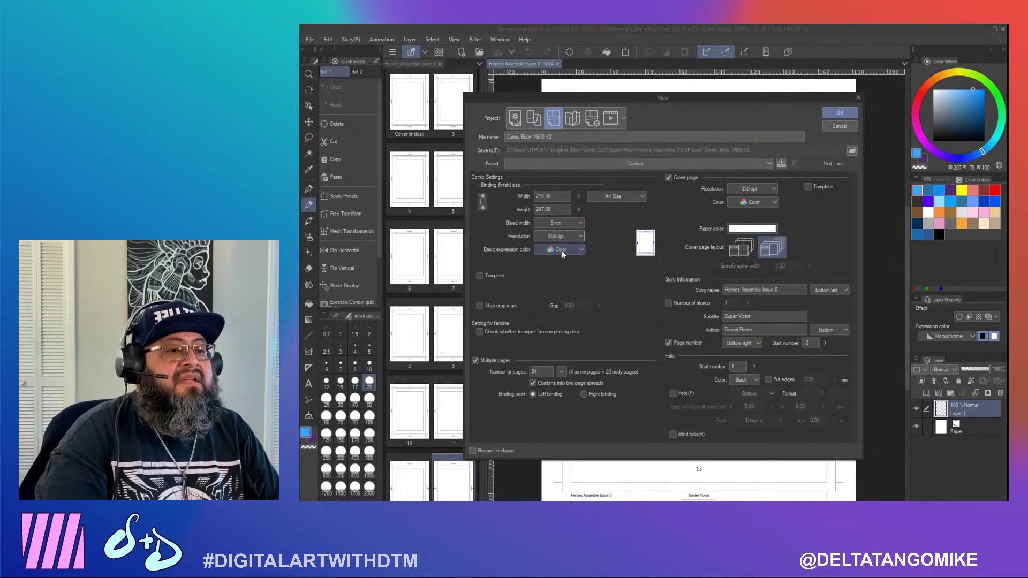
pyautogui.click(637, 196)
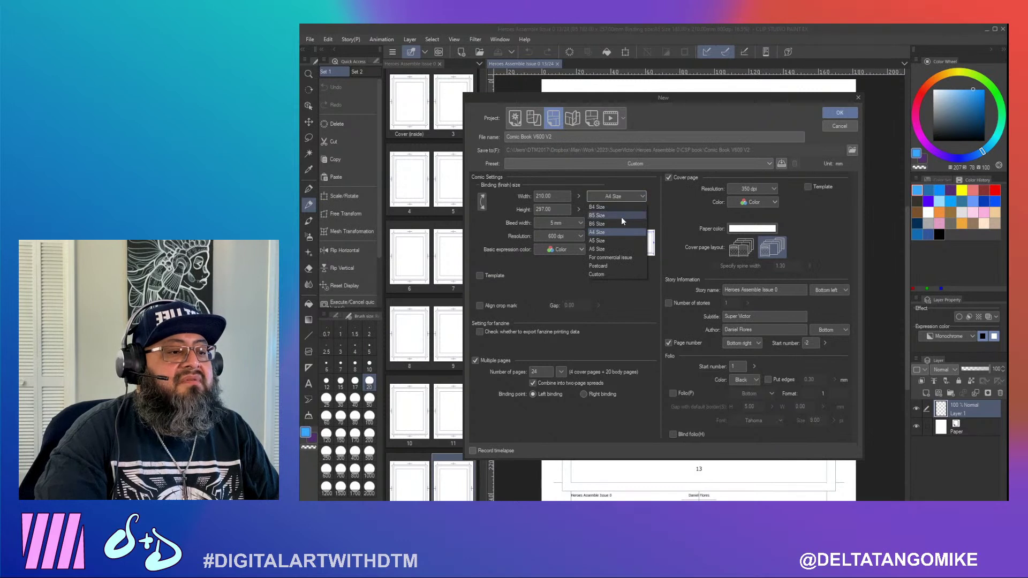
pyautogui.click(670, 210)
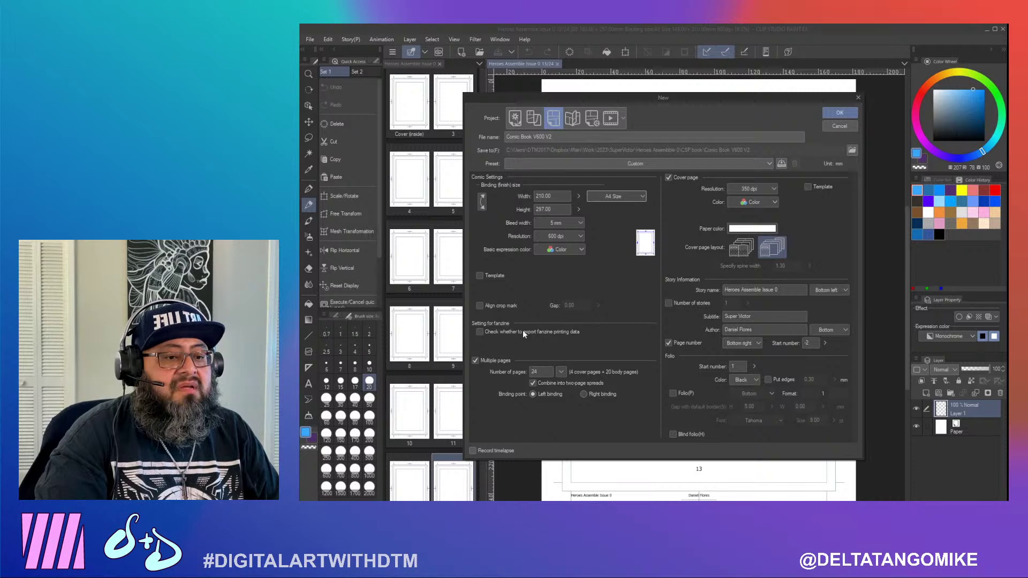
# Try the crop mark alignment option, leave it off, and create the 24-page A4 comic
pyautogui.click(480, 305)
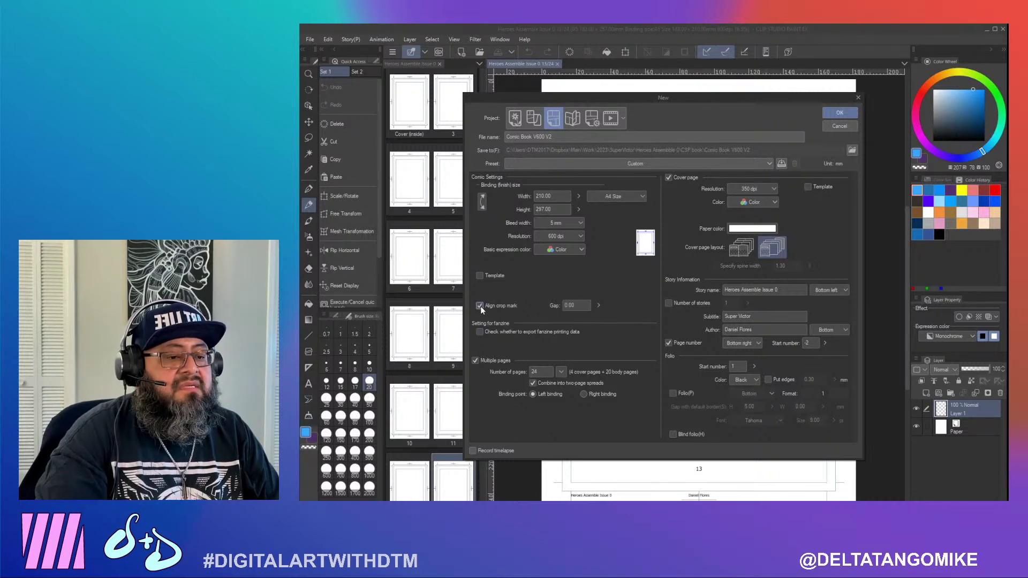
pyautogui.click(480, 306)
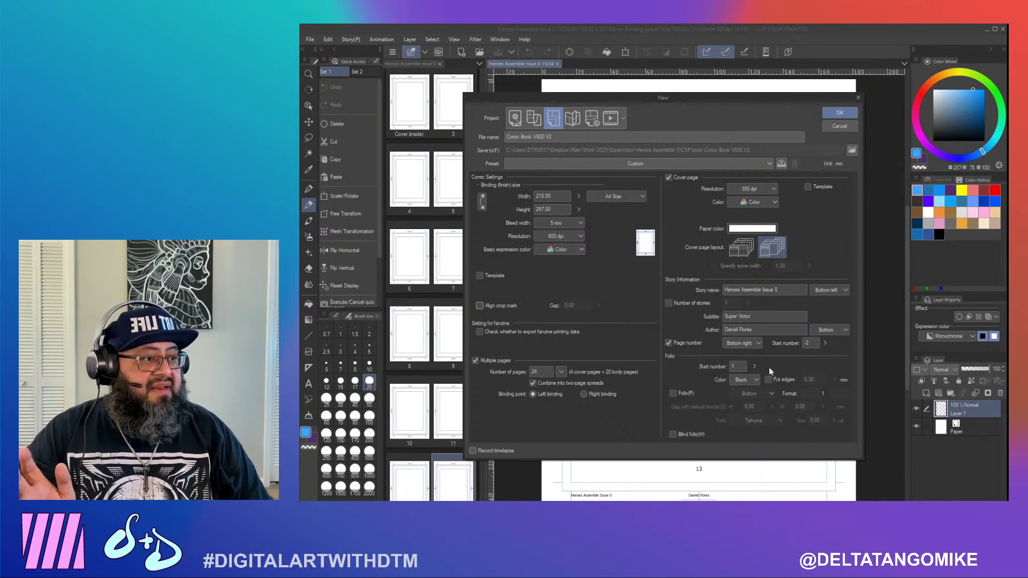
pyautogui.click(838, 113)
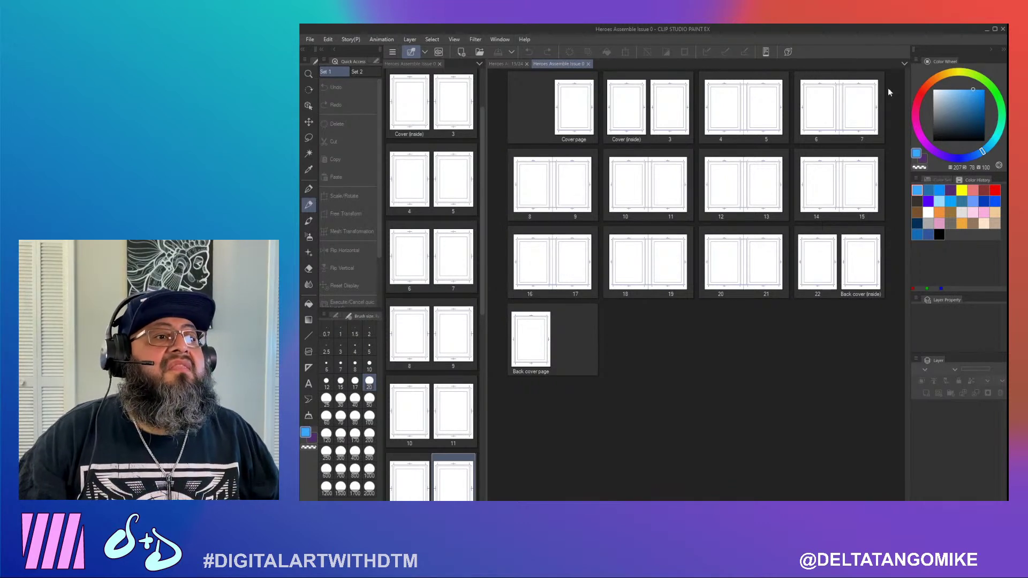
# Close page 13 and the first comic's page overview, and open the new comic's two-page spread 4–5
pyautogui.click(510, 64)
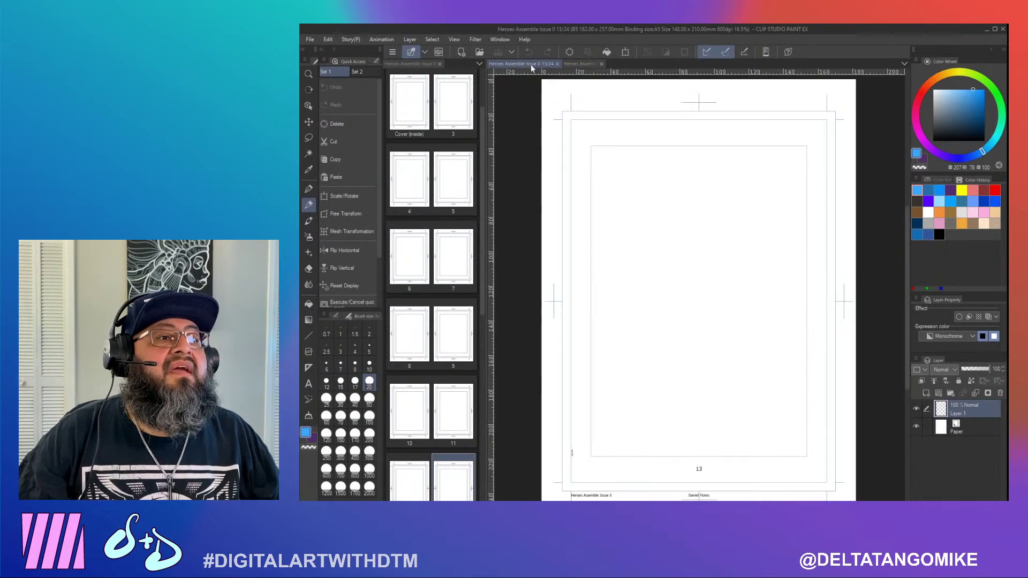
pyautogui.click(558, 64)
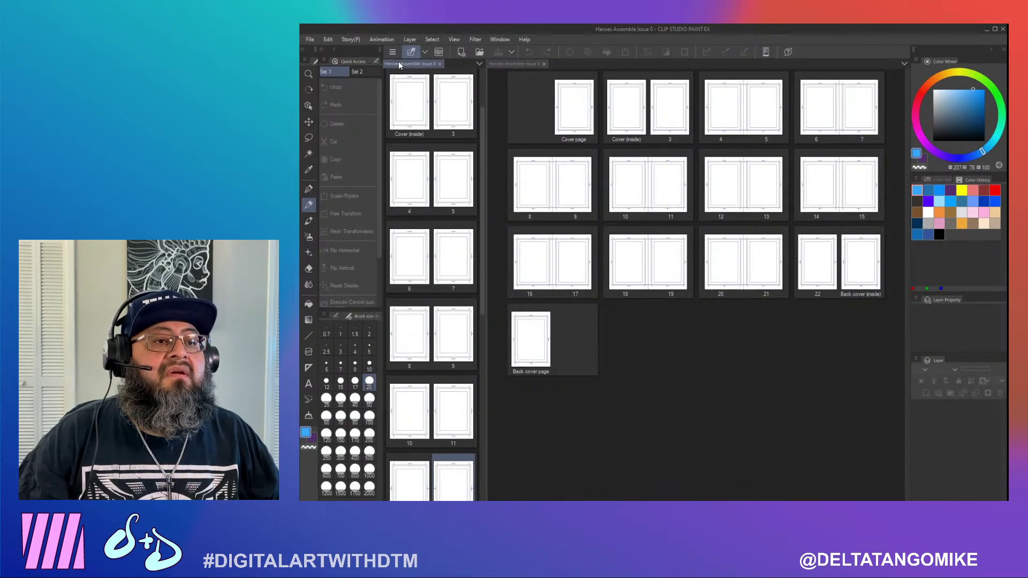
pyautogui.click(440, 63)
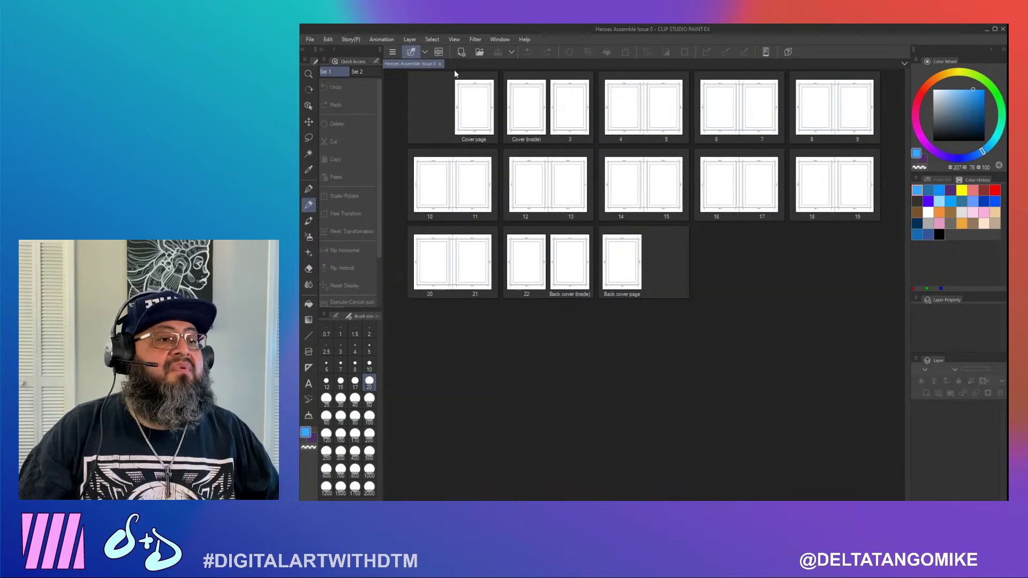
pyautogui.doubleClick(643, 98)
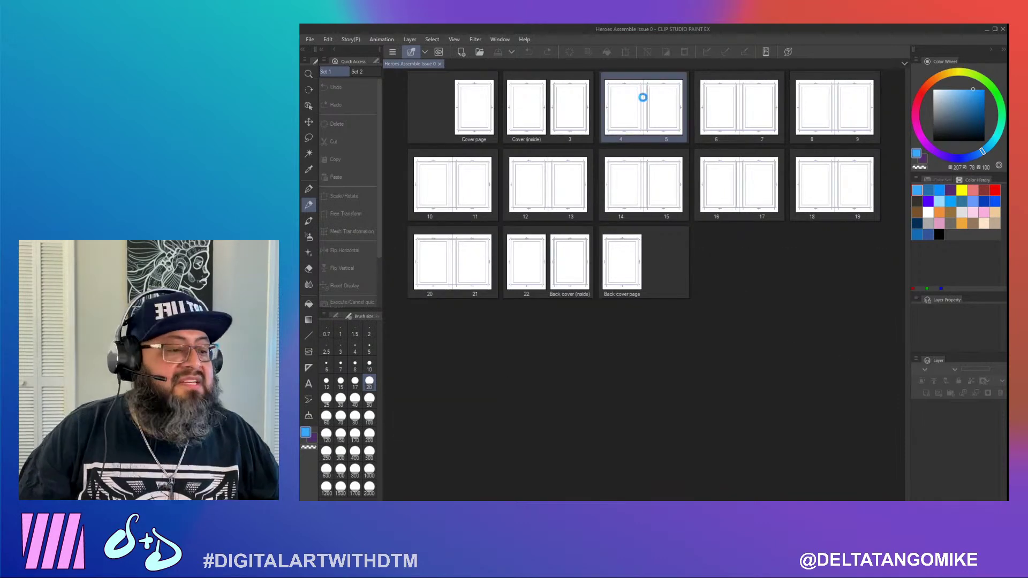
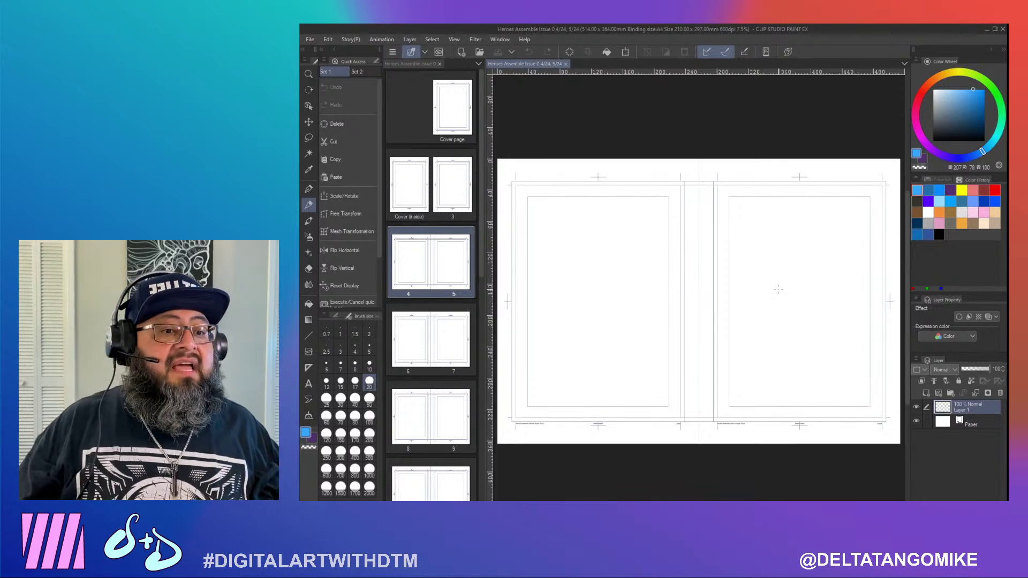
# Open page 3 of the new comic and turn on timelapse recording for its canvas
pyautogui.click(451, 189)
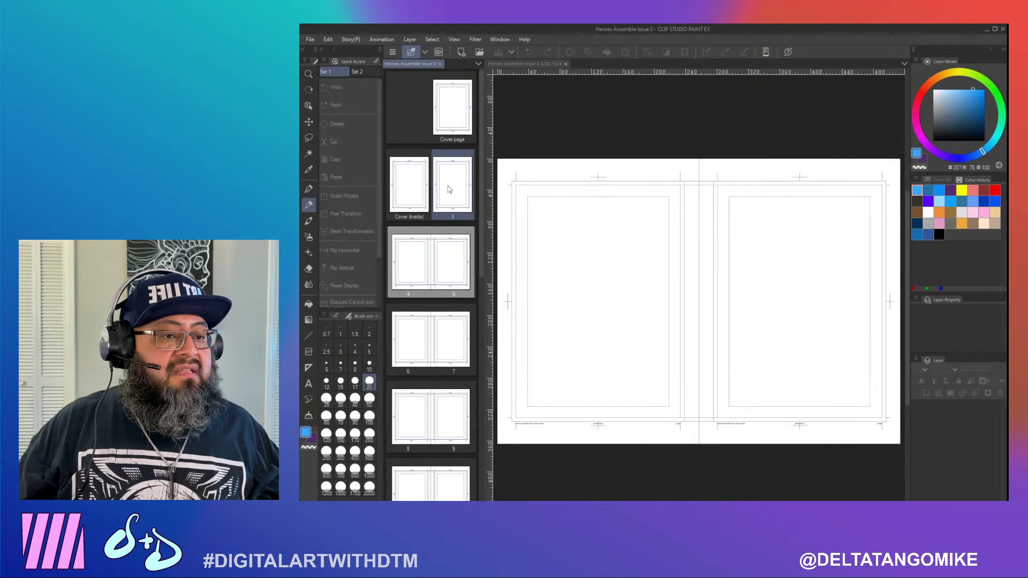
pyautogui.doubleClick(450, 189)
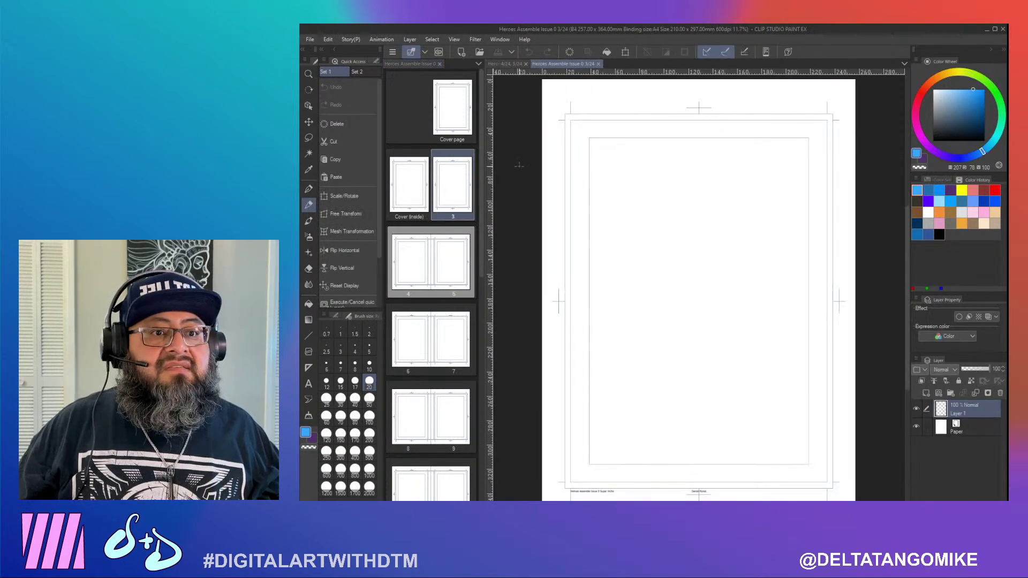
pyautogui.click(310, 41)
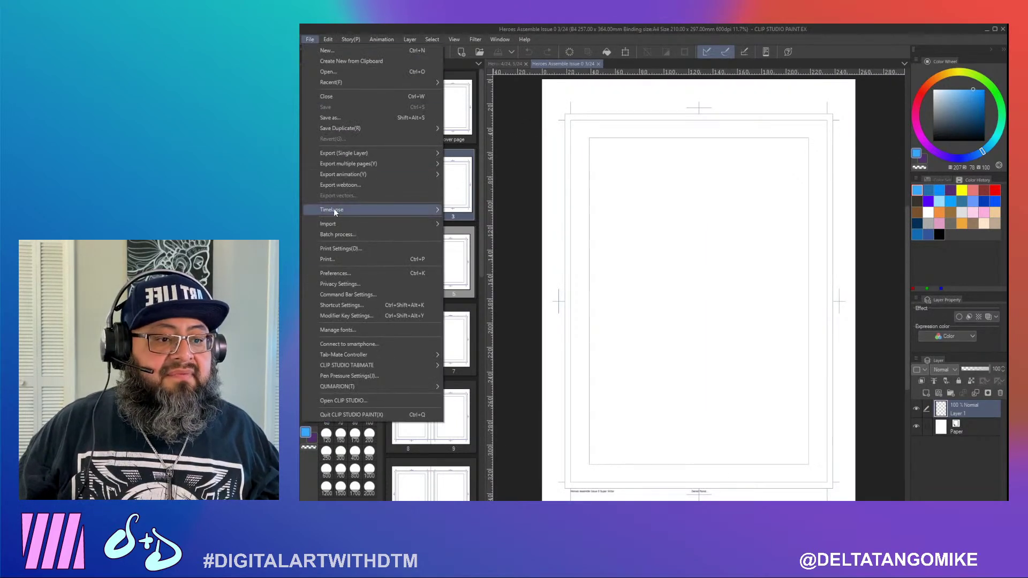
pyautogui.moveTo(356, 209)
pyautogui.click(471, 212)
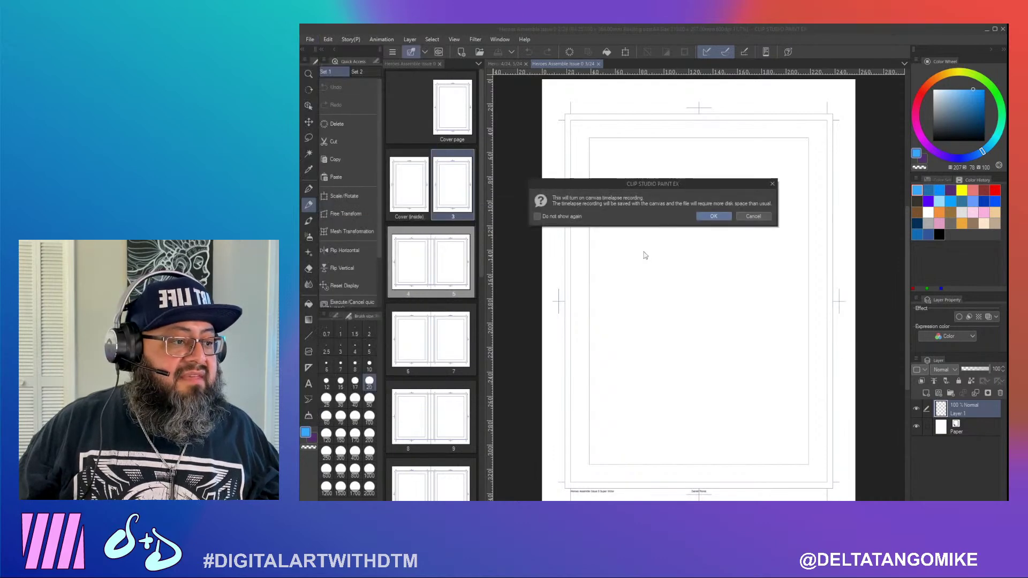
pyautogui.click(714, 214)
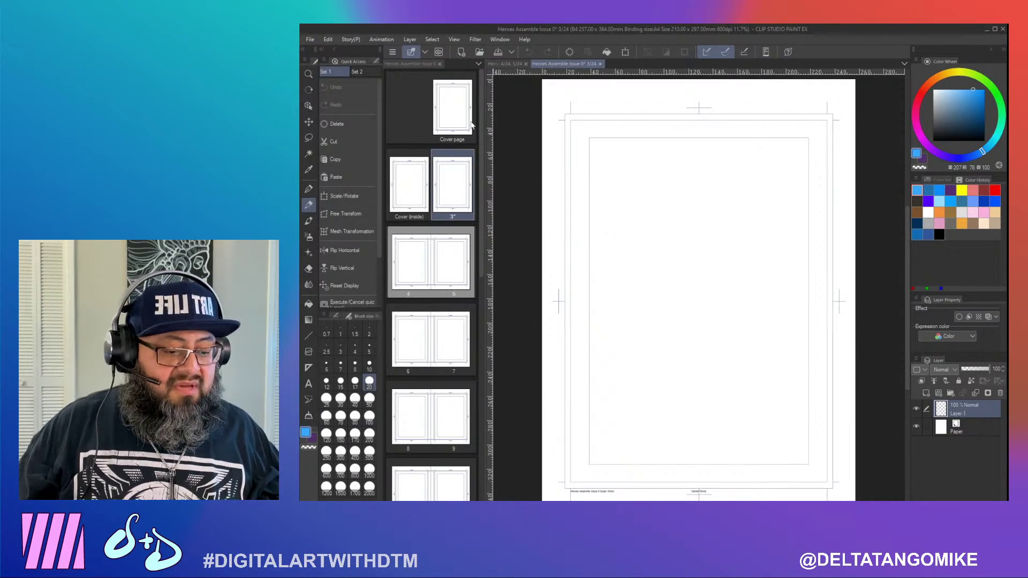
# In File Explorer, delete the "Comic File 600 Issue 0" and "Comic File Issue 0 V600" folders from the CSP book folder and all Dropbox devices
pyautogui.hotkey('alt', 'Tab')
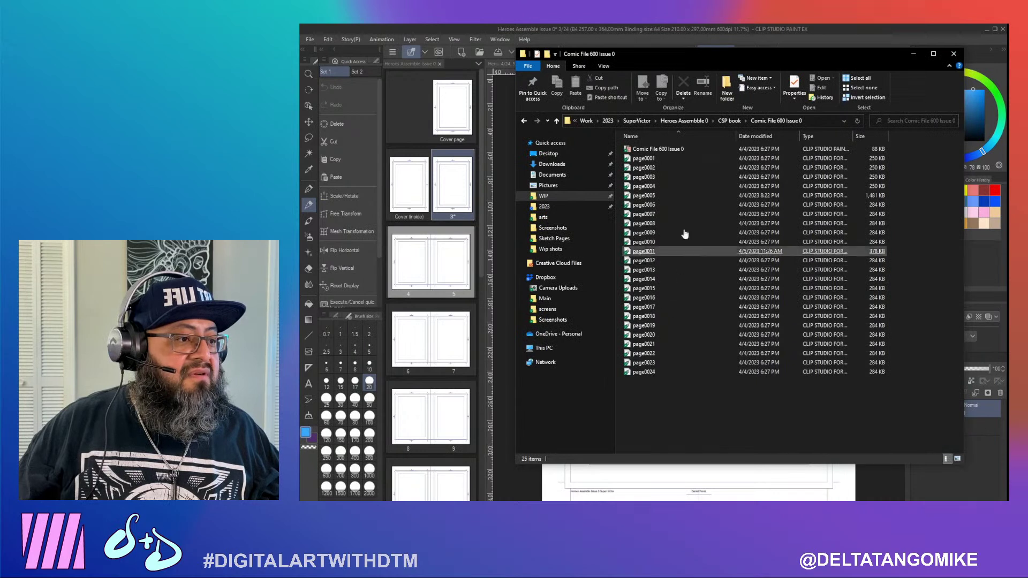
pyautogui.click(726, 120)
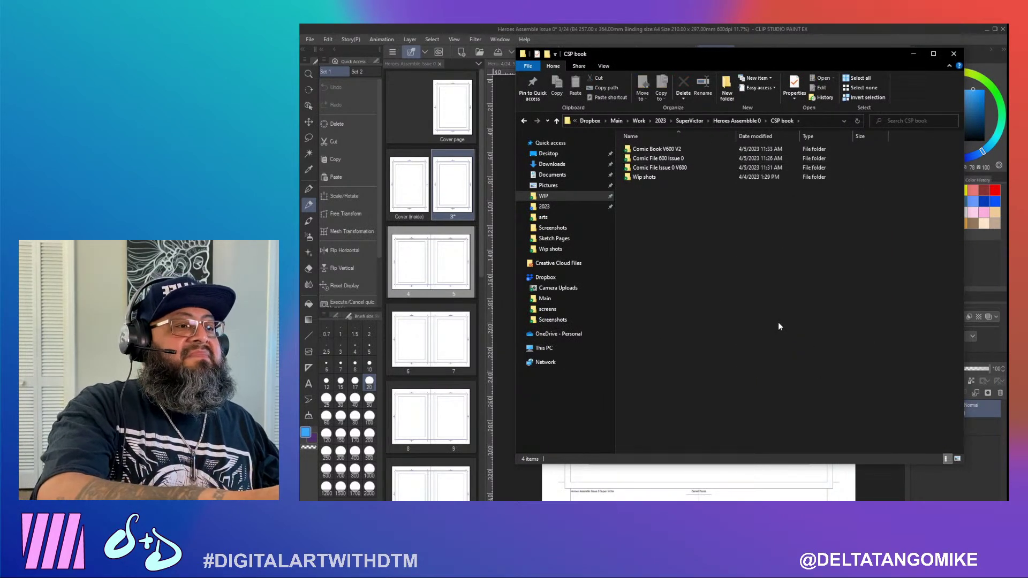
pyautogui.moveTo(657, 53); pyautogui.dragTo(574, 98)
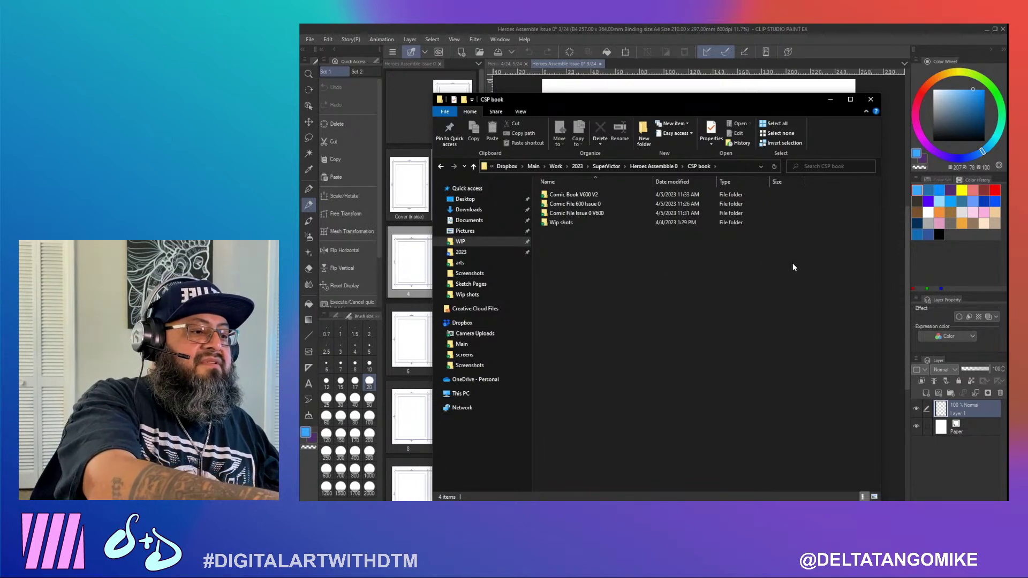
pyautogui.moveTo(833, 208); pyautogui.dragTo(726, 210)
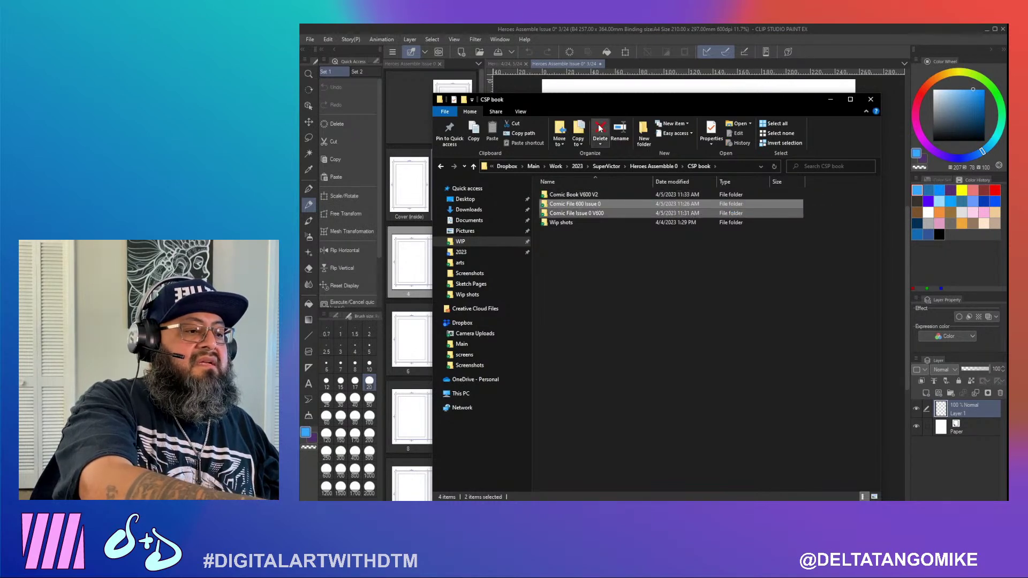
pyautogui.click(601, 128)
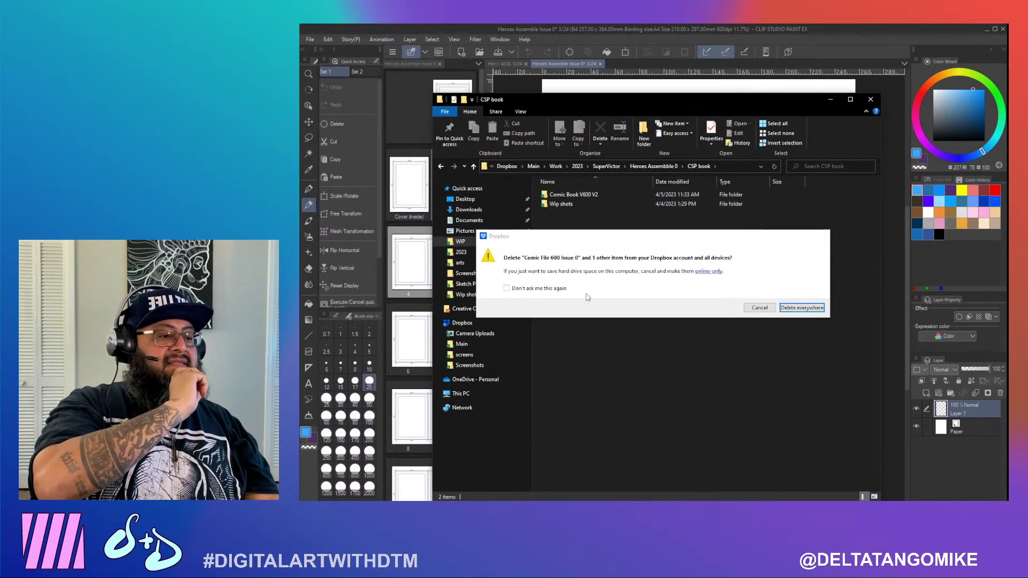
pyautogui.click(555, 290)
pyautogui.click(795, 307)
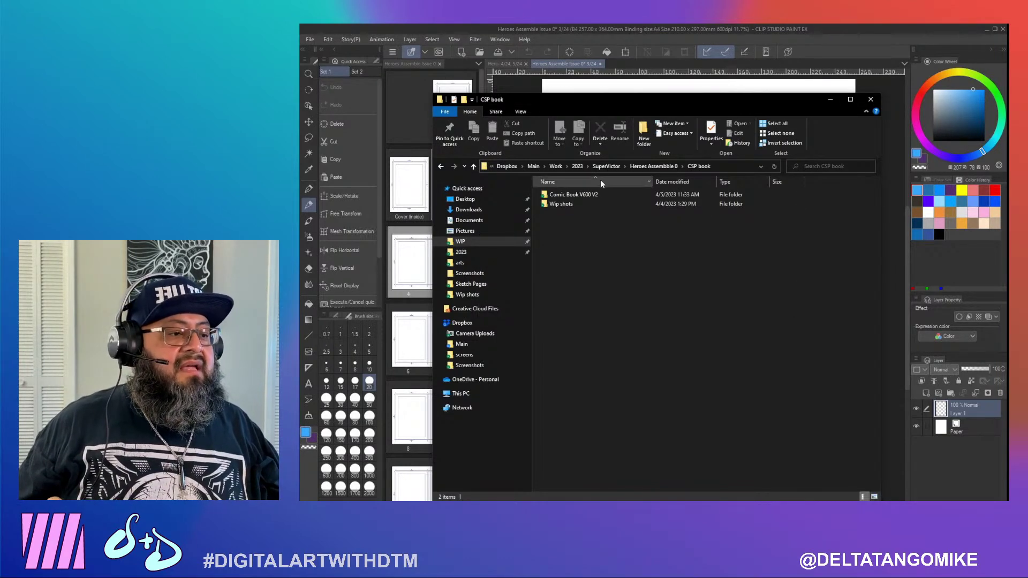
# Open Sketch Page 1 from the Sketch Pages folder in Clip Studio Paint and choose the Move layer tool
pyautogui.click(653, 166)
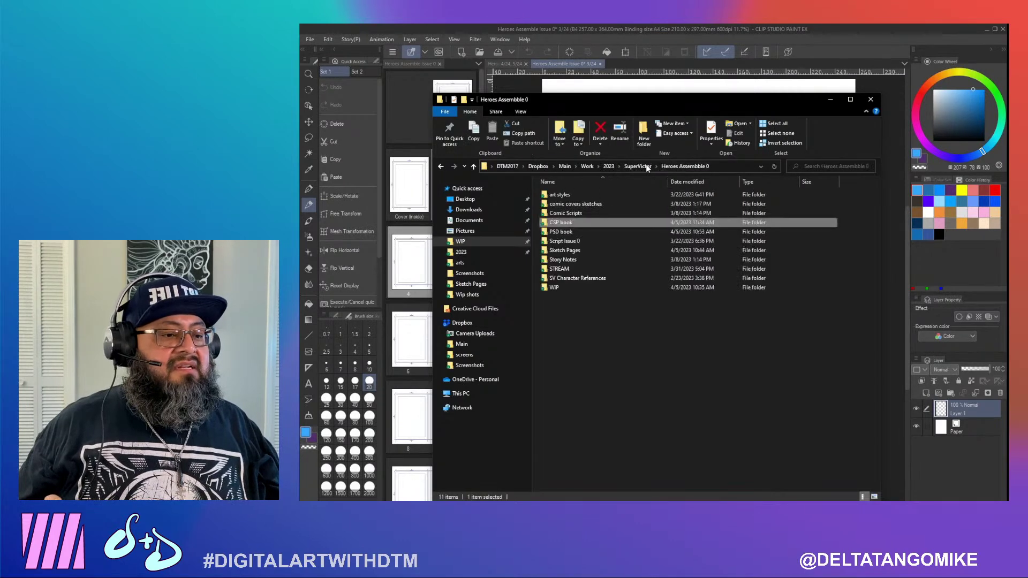
pyautogui.doubleClick(589, 250)
pyautogui.moveTo(738, 107)
pyautogui.mouseDown()
pyautogui.moveTo(759, 284)
pyautogui.moveTo(626, 139)
pyautogui.moveTo(614, 109)
pyautogui.mouseUp()
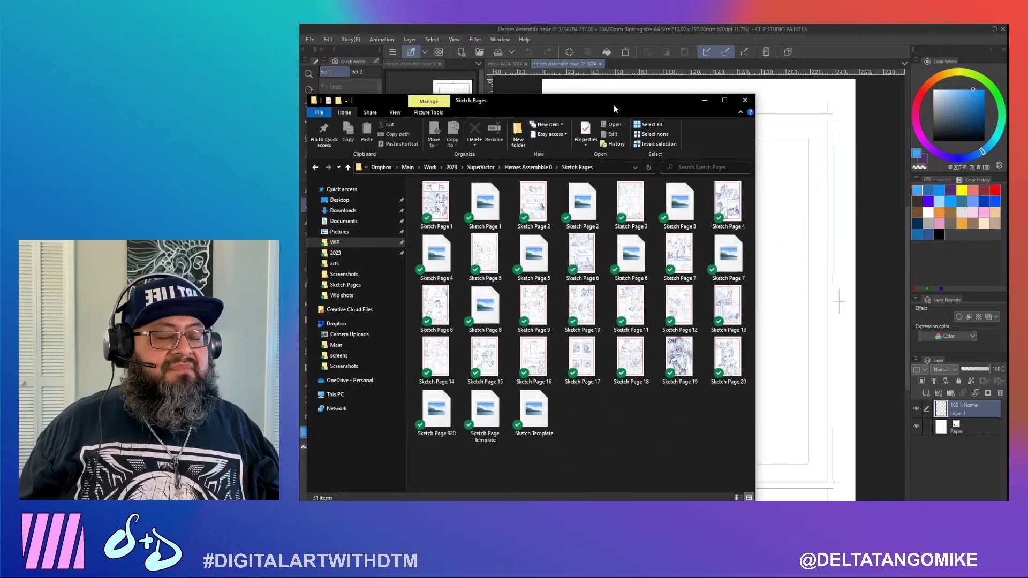
pyautogui.click(437, 203)
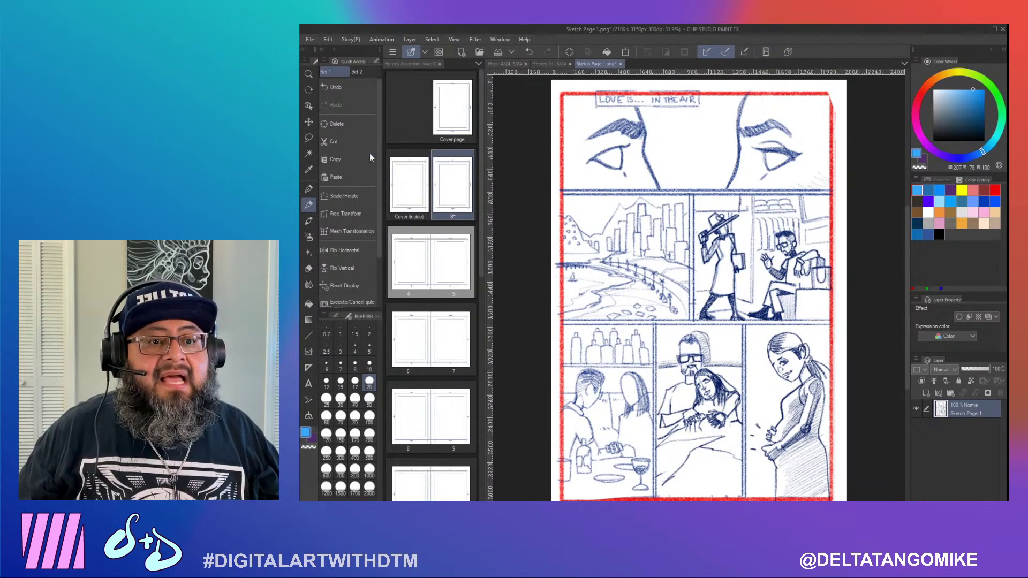
pyautogui.click(309, 123)
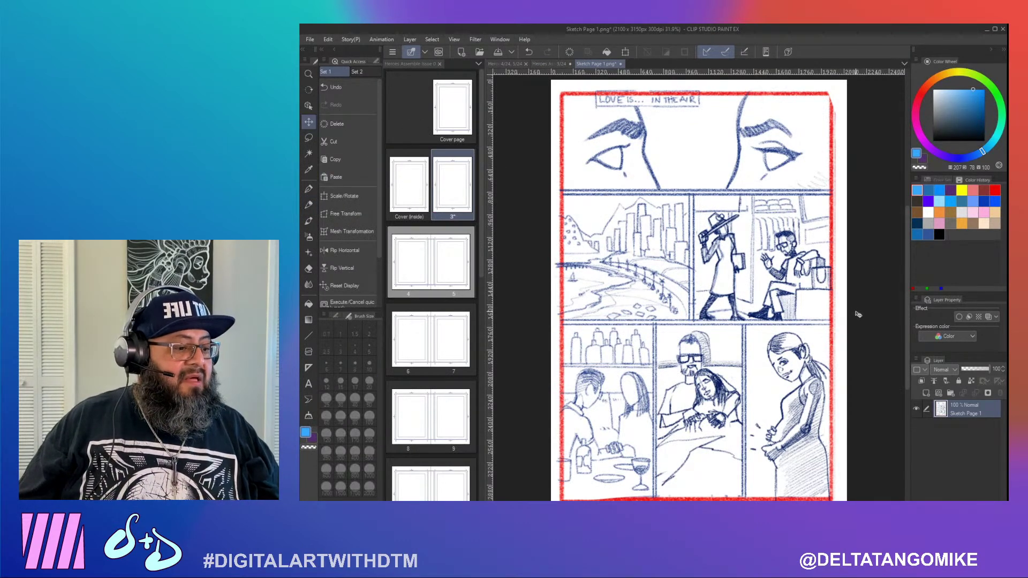
pyautogui.scroll(-1, 873, 344)
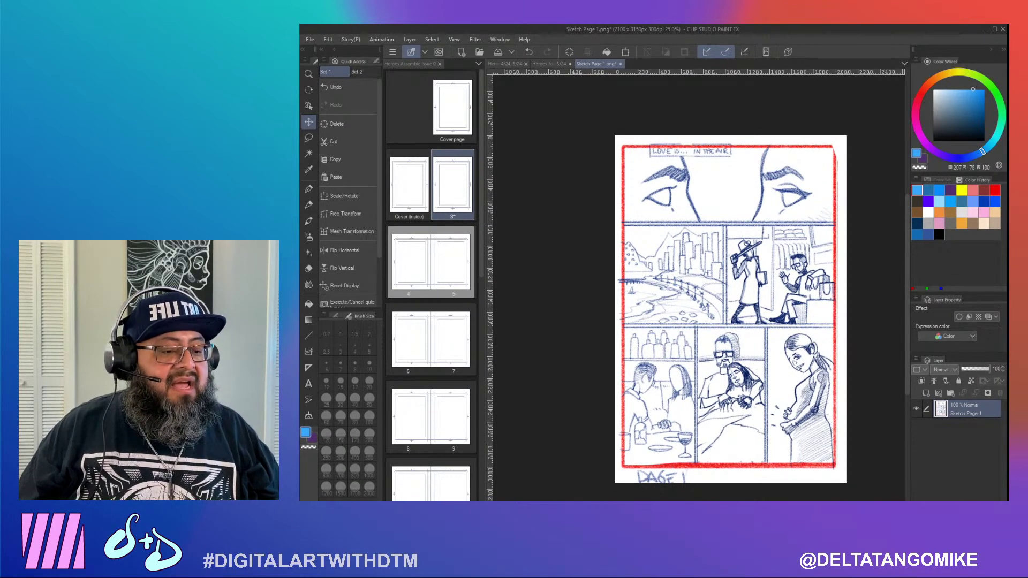
# Set the Sketch Page 1 layer's blending mode to Multiply
pyautogui.hotkey('alt', 'Tab')
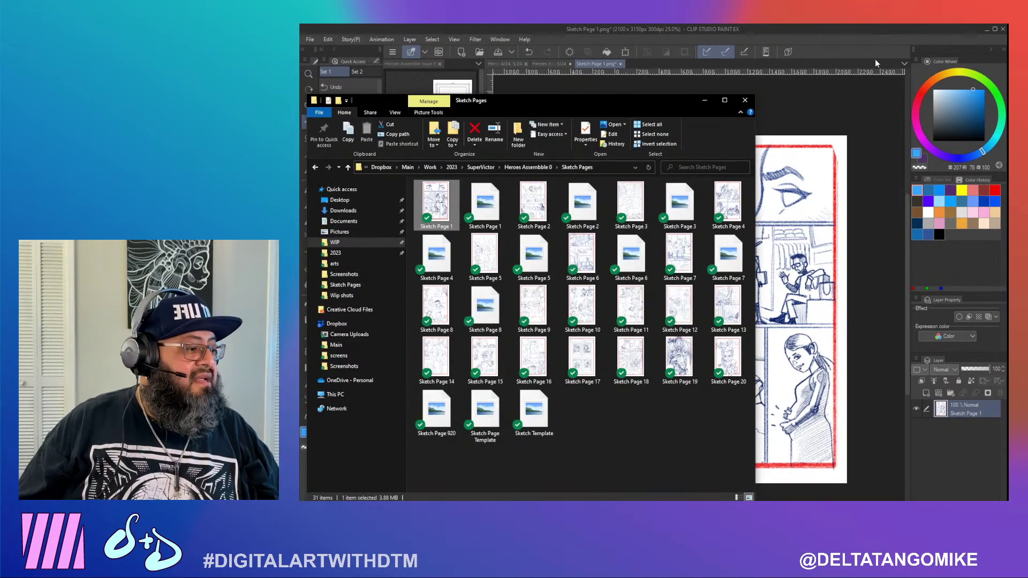
pyautogui.click(879, 43)
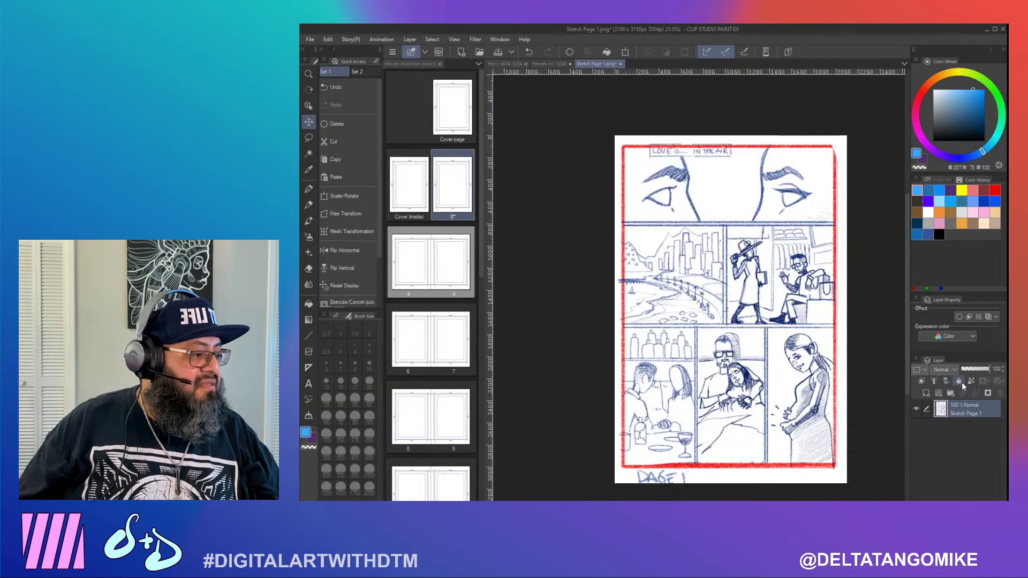
pyautogui.click(946, 371)
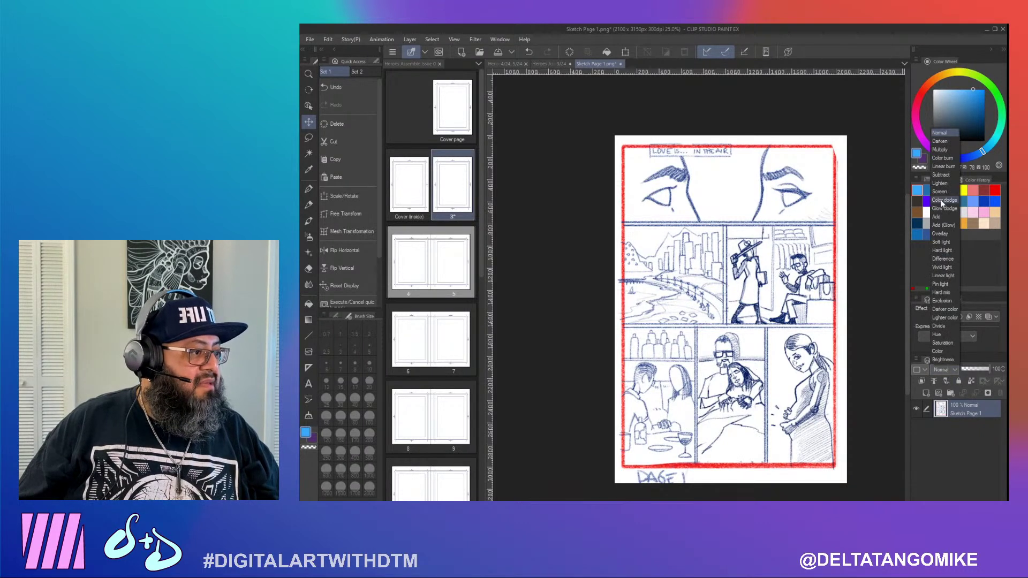
pyautogui.click(942, 152)
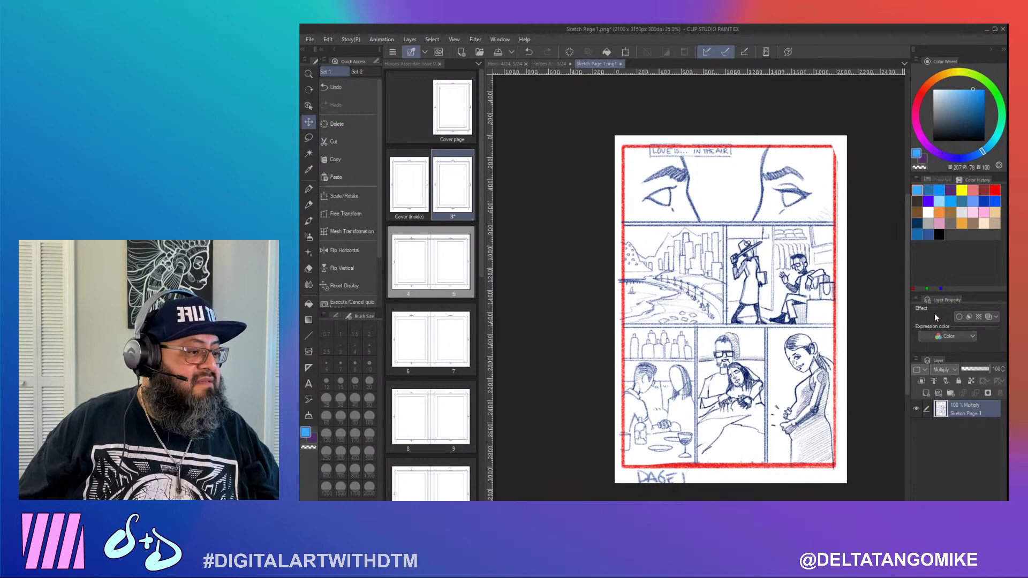
# Try to move the Sketch Page 1 drawing into comic page 3, and undo the changes made to the sketch
pyautogui.moveTo(763, 295)
pyautogui.mouseDown()
pyautogui.moveTo(737, 320)
pyautogui.moveTo(763, 295)
pyautogui.mouseUp()
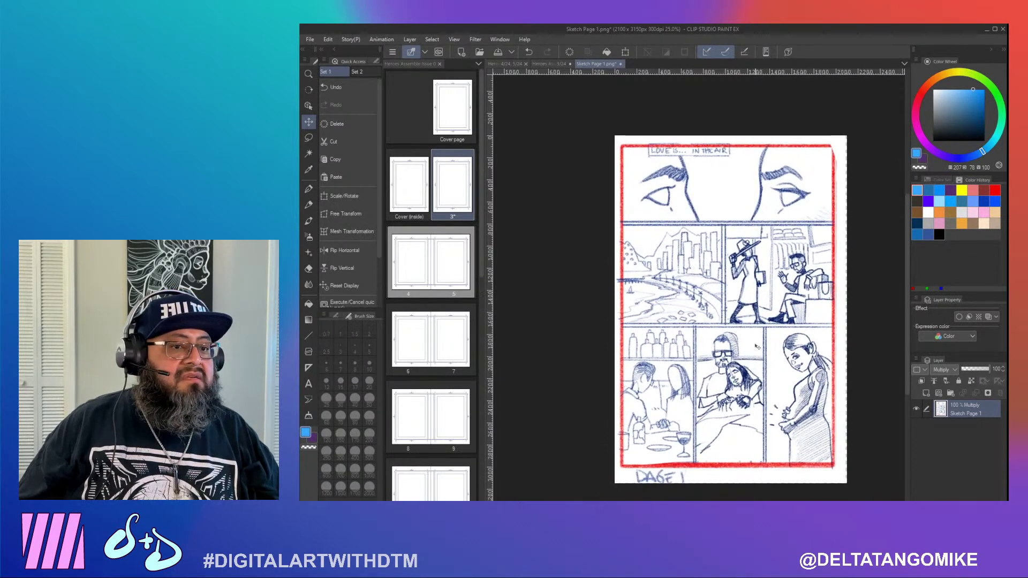
pyautogui.click(457, 271)
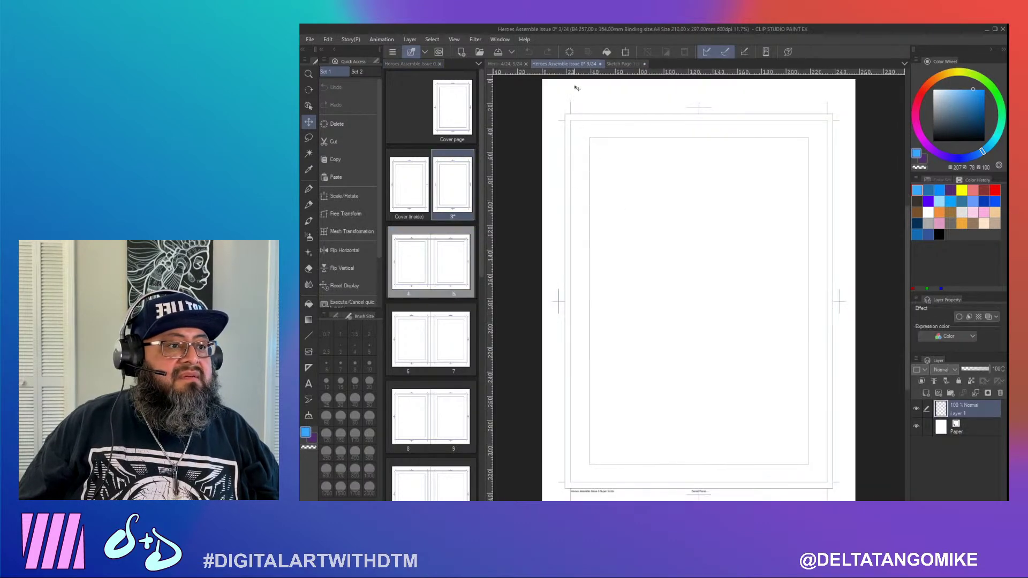
pyautogui.click(620, 63)
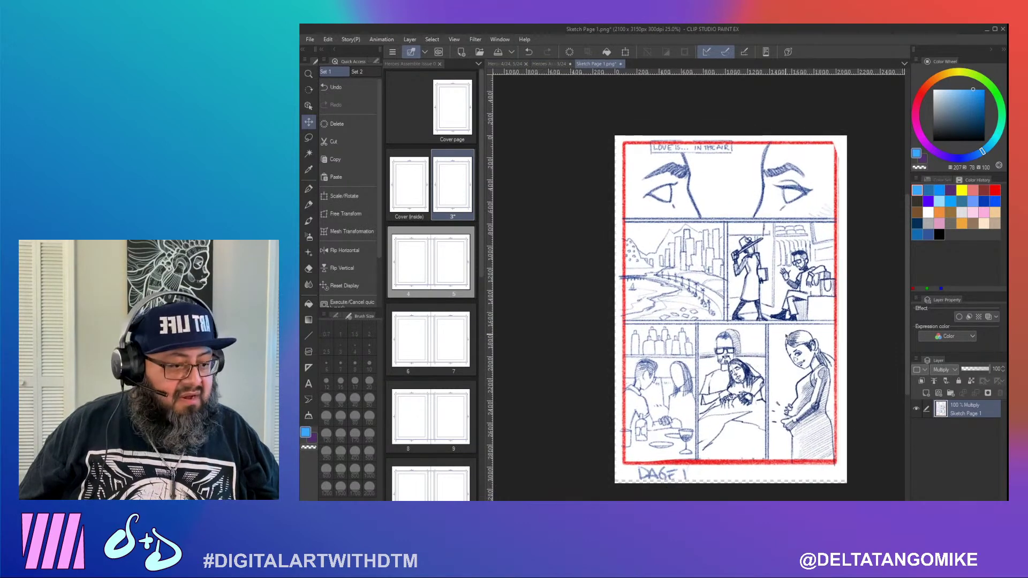
pyautogui.hotkey('ctrl', 'z')
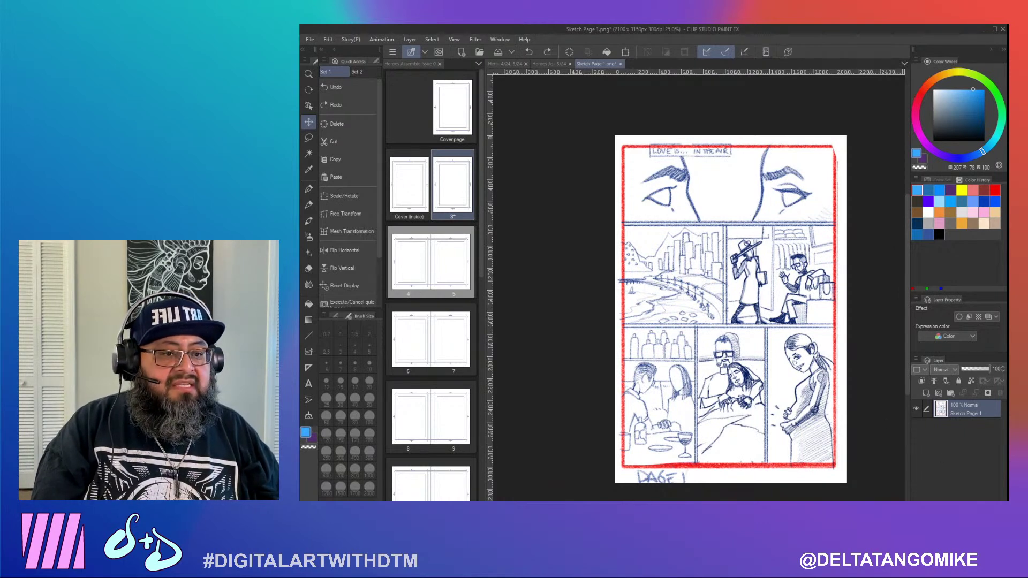
# Select the spread for pages 4–5 and try to bring in Sketch Page 2 from the Sketch Pages folder
pyautogui.click(430, 266)
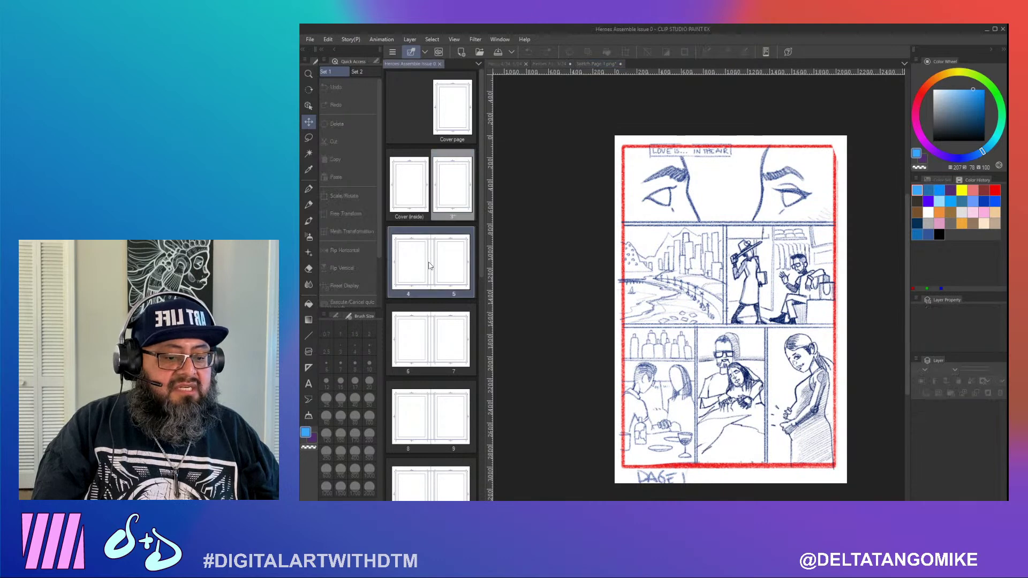
pyautogui.doubleClick(429, 266)
pyautogui.hotkey('alt', 'Tab')
pyautogui.moveTo(533, 202); pyautogui.dragTo(791, 282)
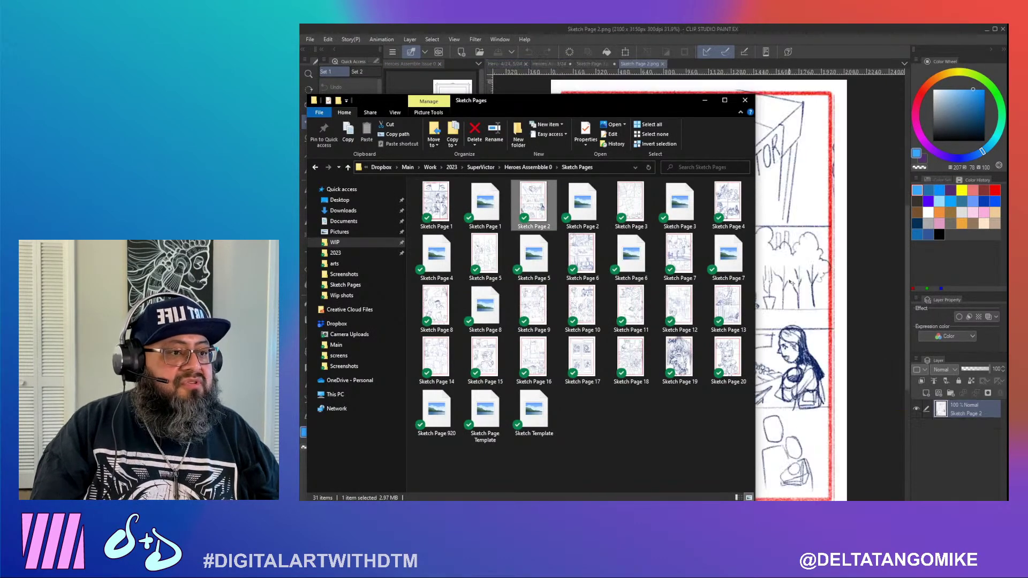
pyautogui.click(791, 283)
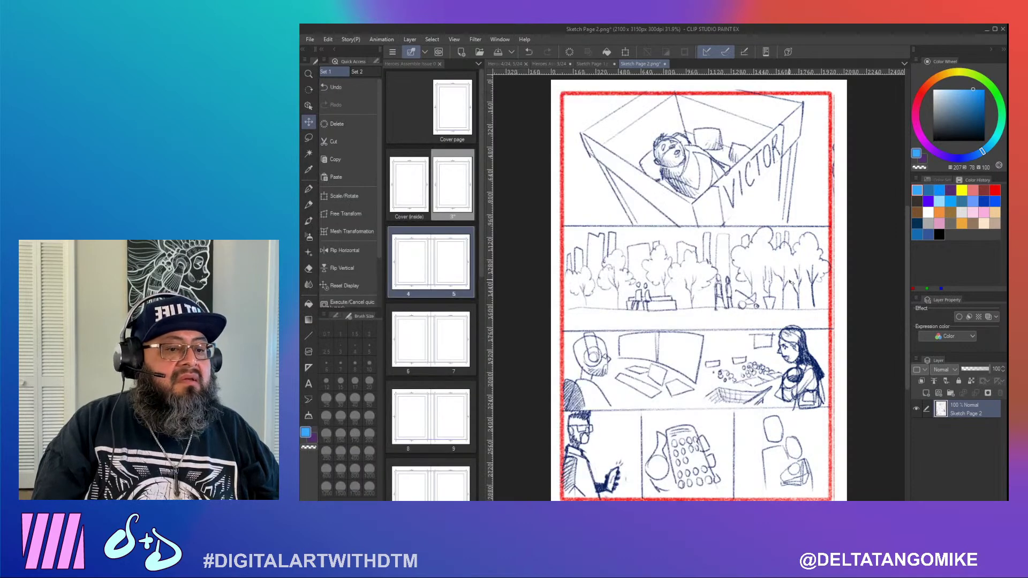
# Try to move the Sketch Page 2 drawing, undo the change, and return to the spread for pages 4–5
pyautogui.moveTo(676, 293)
pyautogui.mouseDown()
pyautogui.moveTo(593, 420)
pyautogui.moveTo(656, 295)
pyautogui.moveTo(684, 283)
pyautogui.mouseUp()
pyautogui.hotkey('ctrl', 'z')
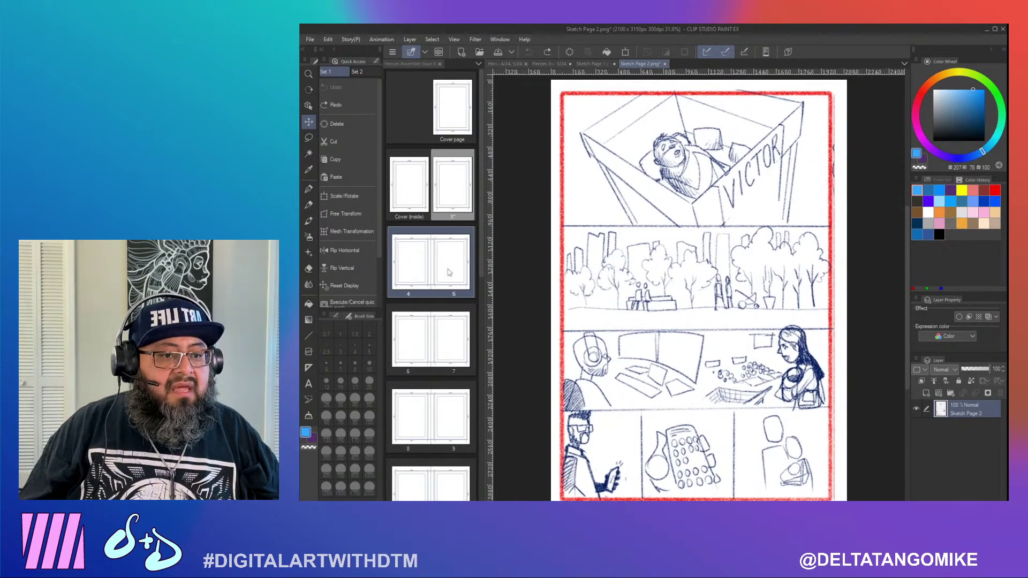
pyautogui.doubleClick(452, 262)
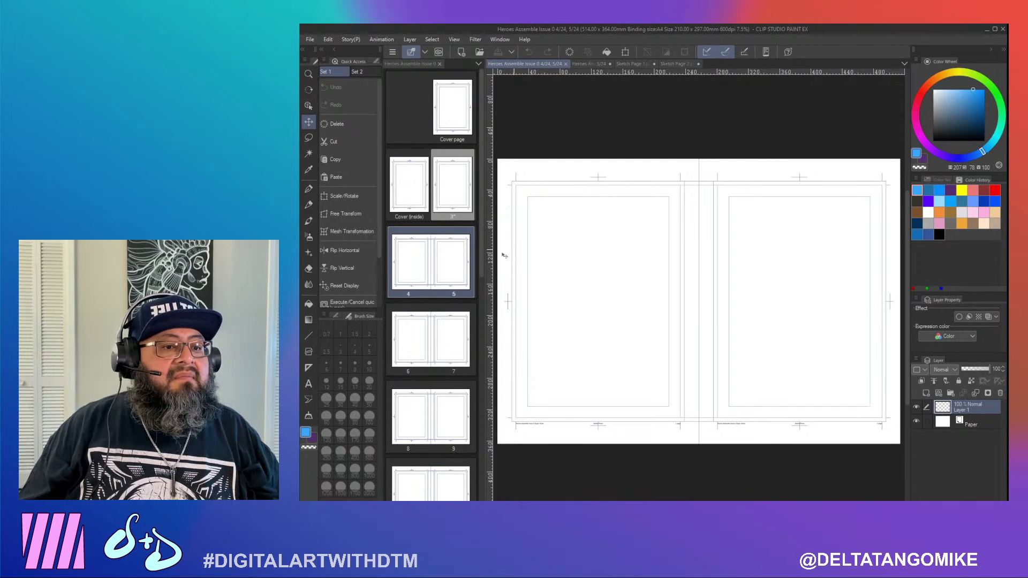
pyautogui.click(444, 194)
pyautogui.click(449, 266)
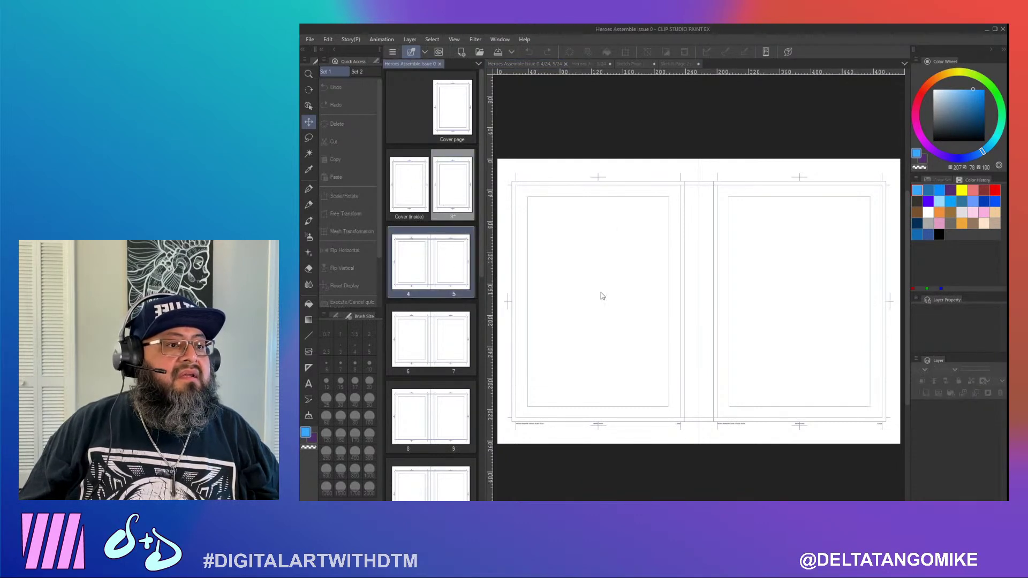
pyautogui.click(601, 294)
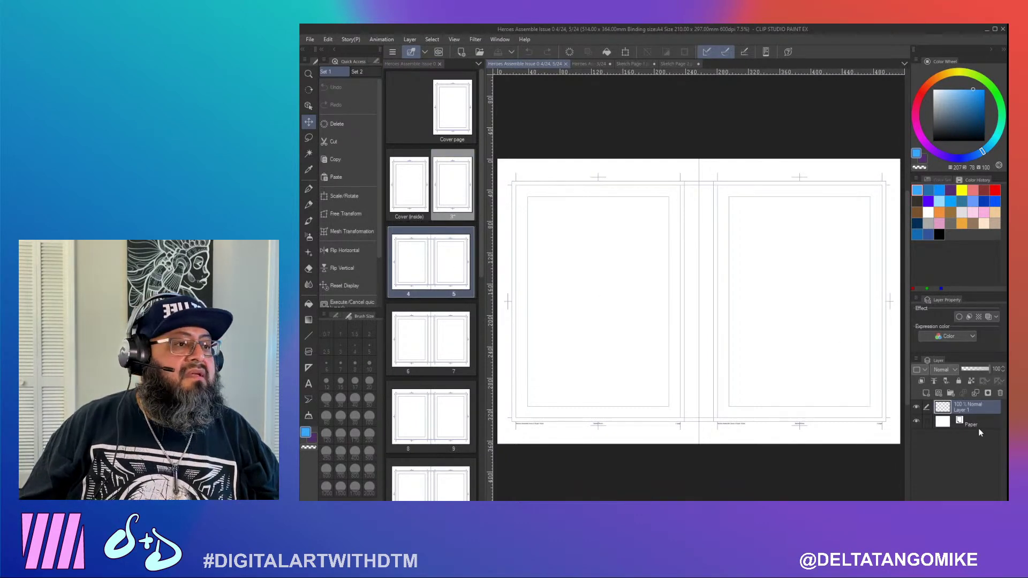
# Redo the last change on Sketch Page 2 and close that sketch
pyautogui.click(672, 64)
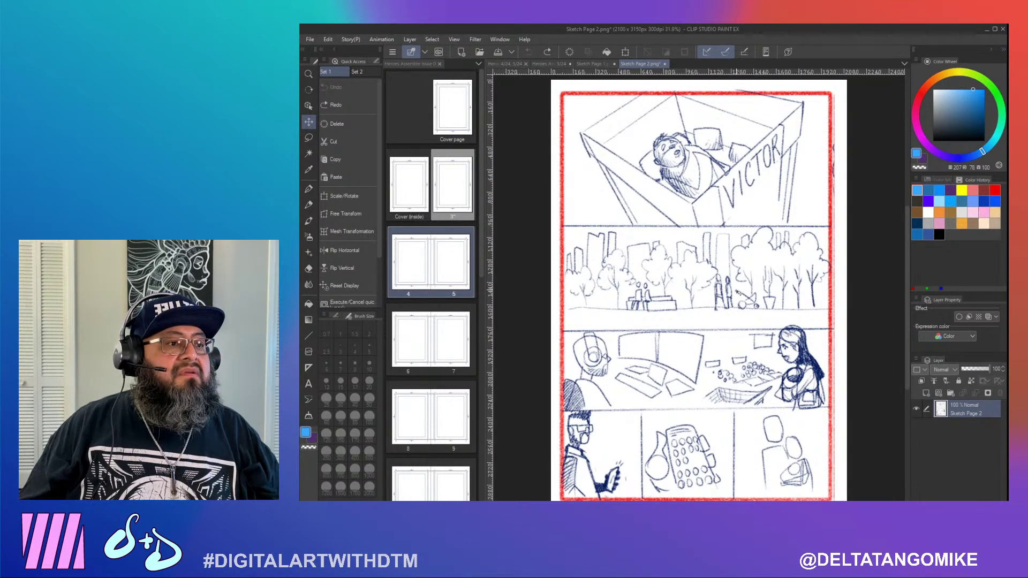
pyautogui.hotkey('ctrl', 'y')
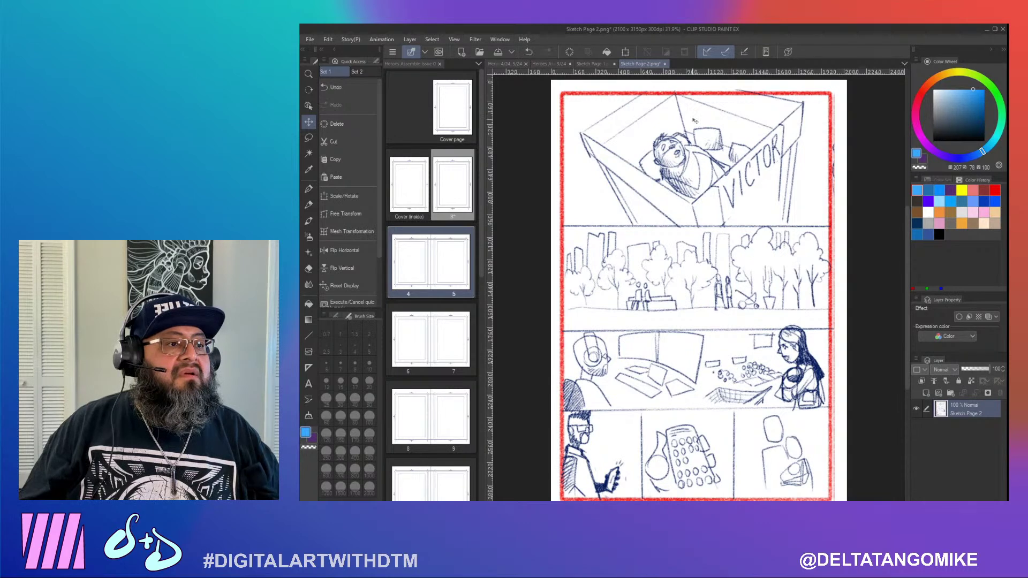
pyautogui.click(666, 64)
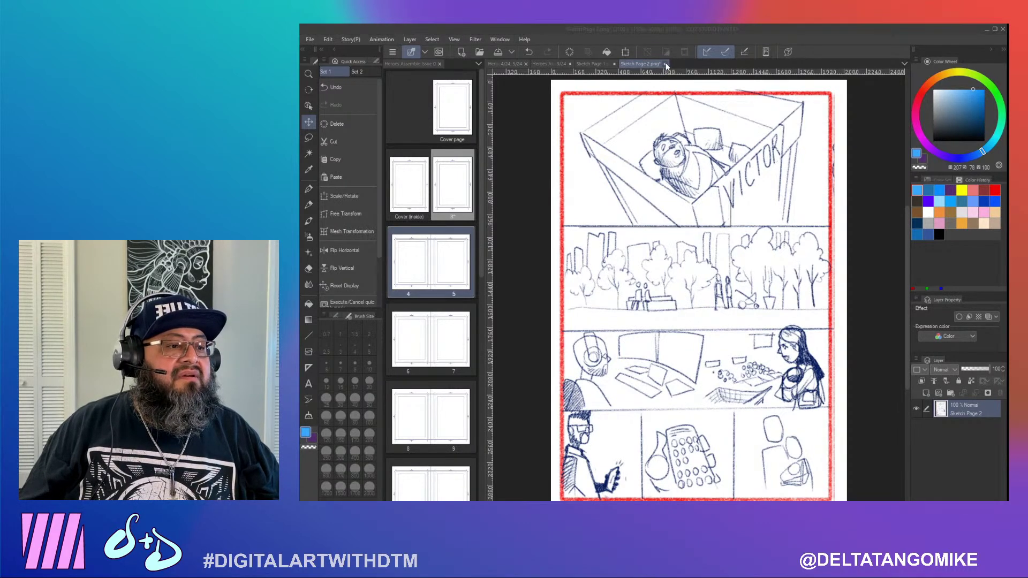
pyautogui.click(678, 215)
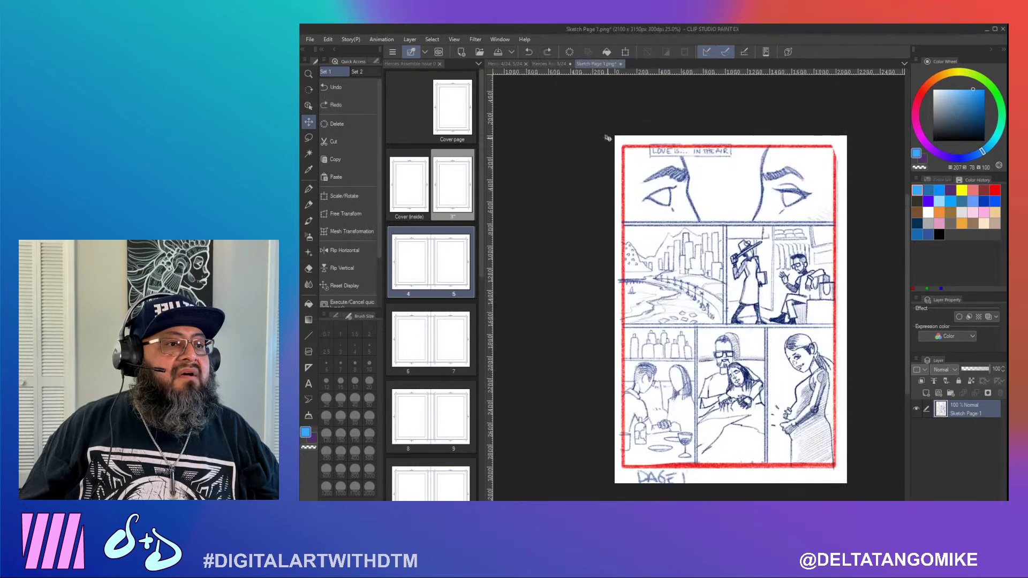
# Close the separate Sketch Page 1 file and import the Sketch Page 1 image from the Sketch Pages folder into comic page 3
pyautogui.click(622, 63)
pyautogui.click(654, 216)
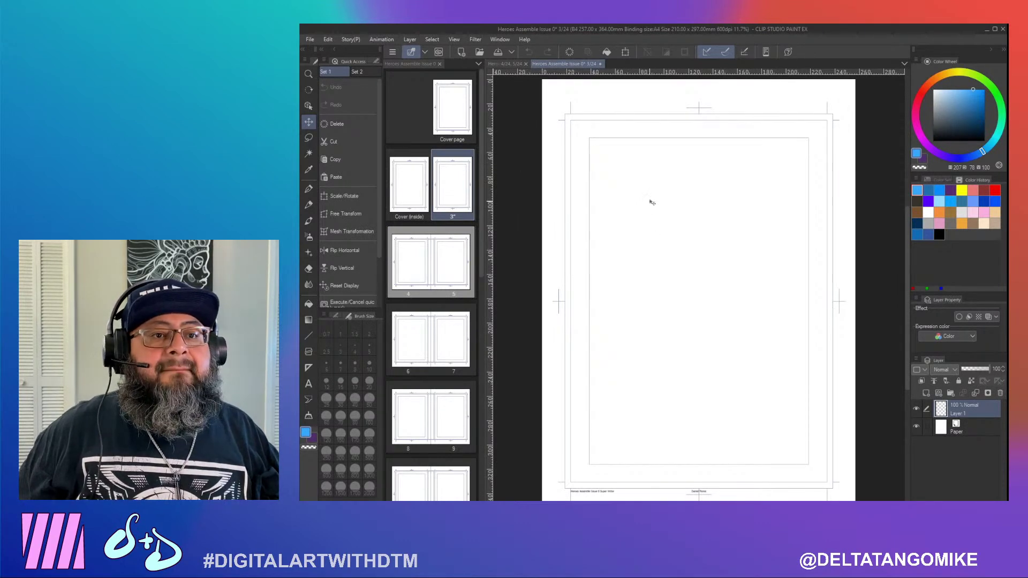
pyautogui.click(309, 39)
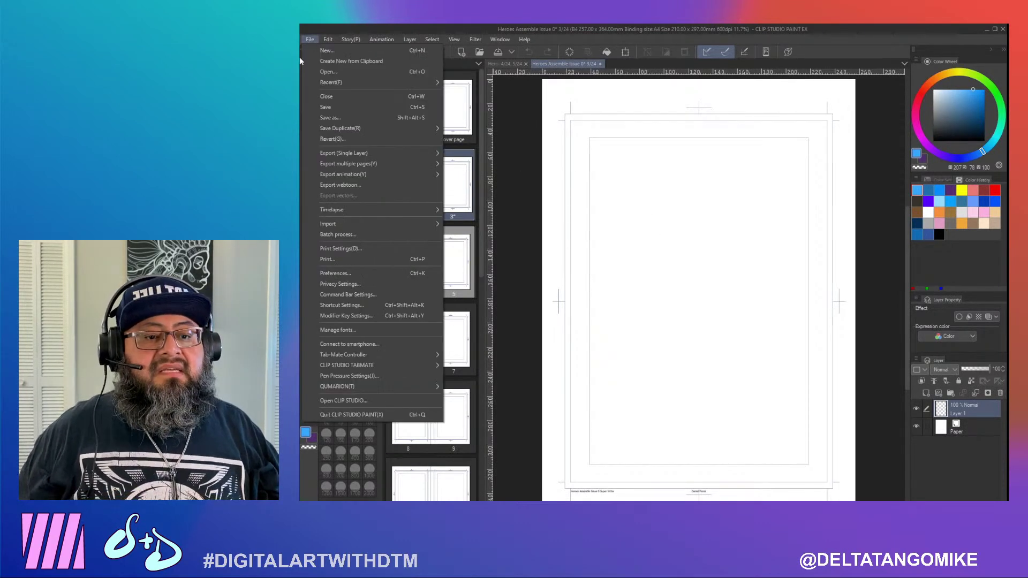
pyautogui.moveTo(348, 227)
pyautogui.click(471, 227)
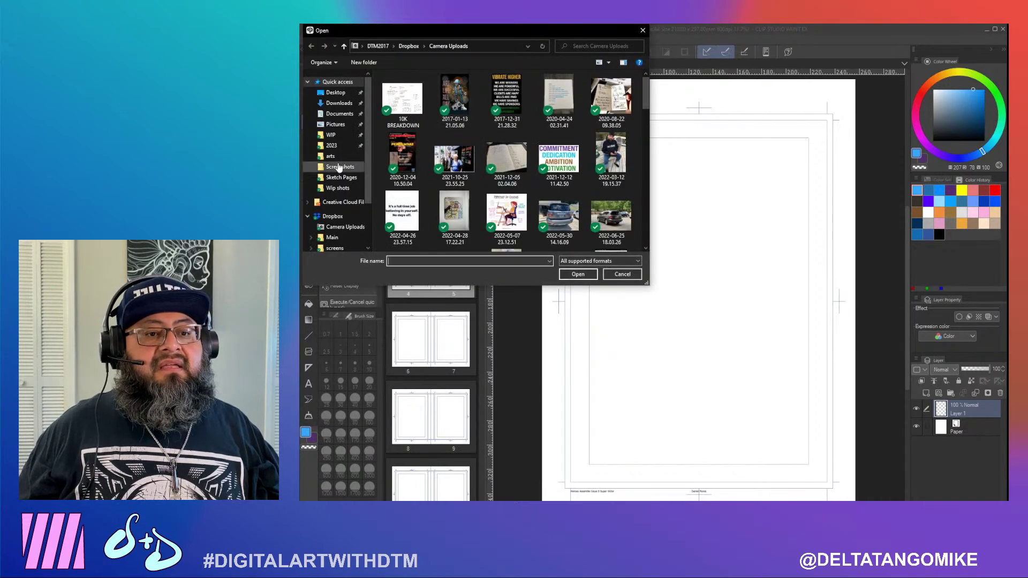
pyautogui.click(345, 136)
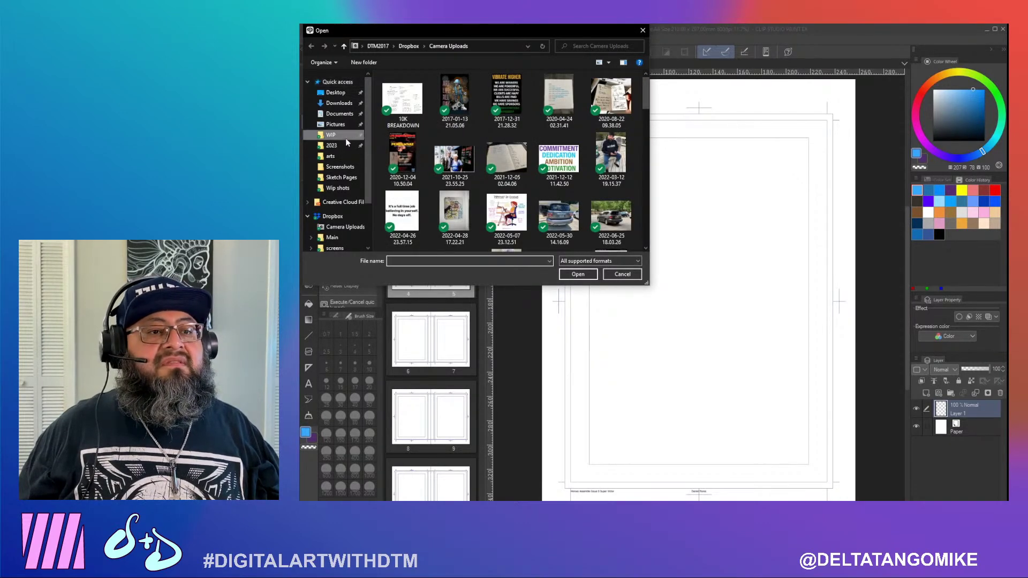
pyautogui.click(442, 46)
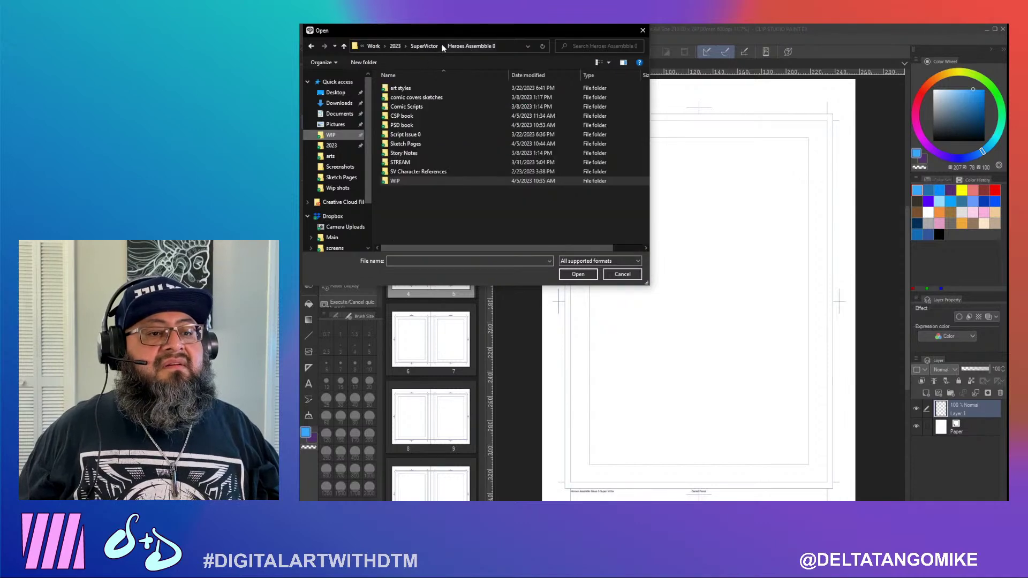
pyautogui.doubleClick(411, 144)
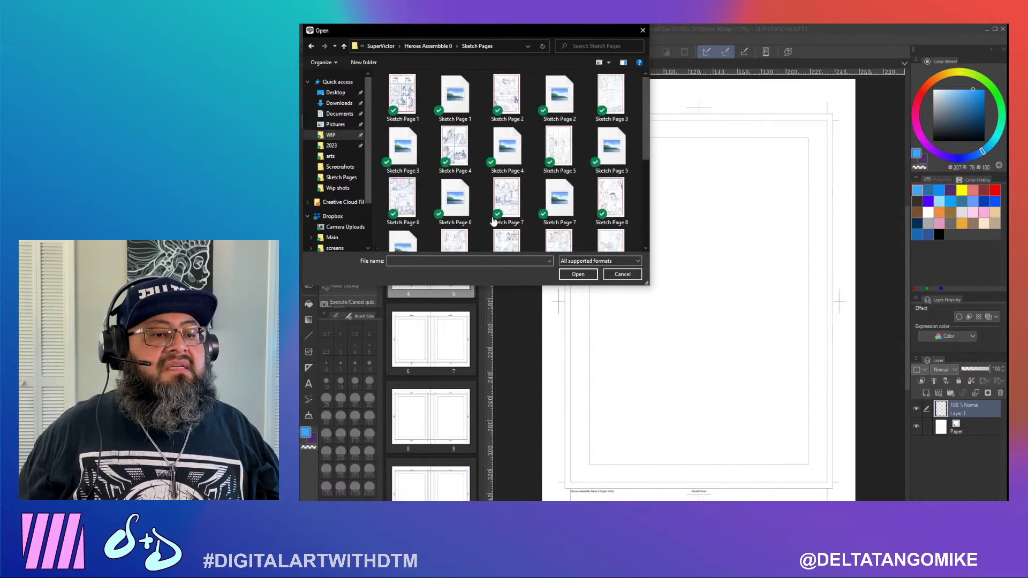
pyautogui.doubleClick(409, 109)
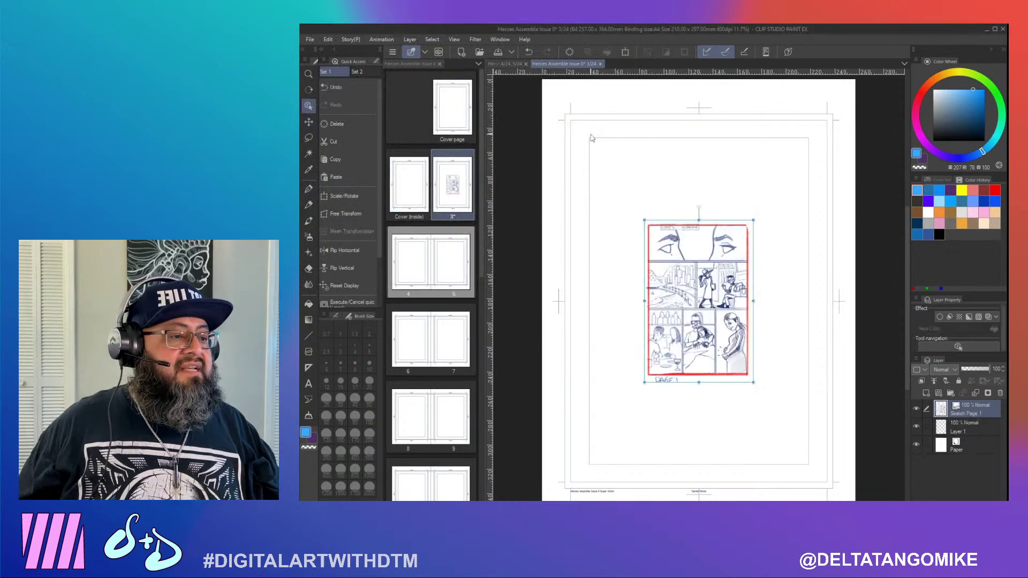
# Enlarge and position the imported Sketch Page 1 so its red border fits page 3's frame guides
pyautogui.moveTo(644, 220); pyautogui.dragTo(550, 104)
pyautogui.moveTo(755, 382); pyautogui.dragTo(835, 501)
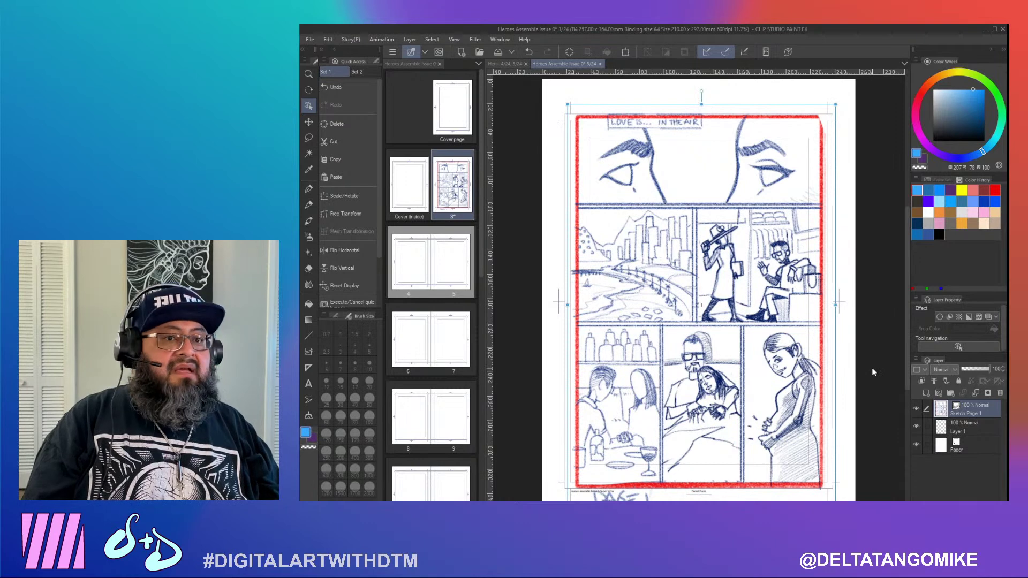
pyautogui.click(308, 122)
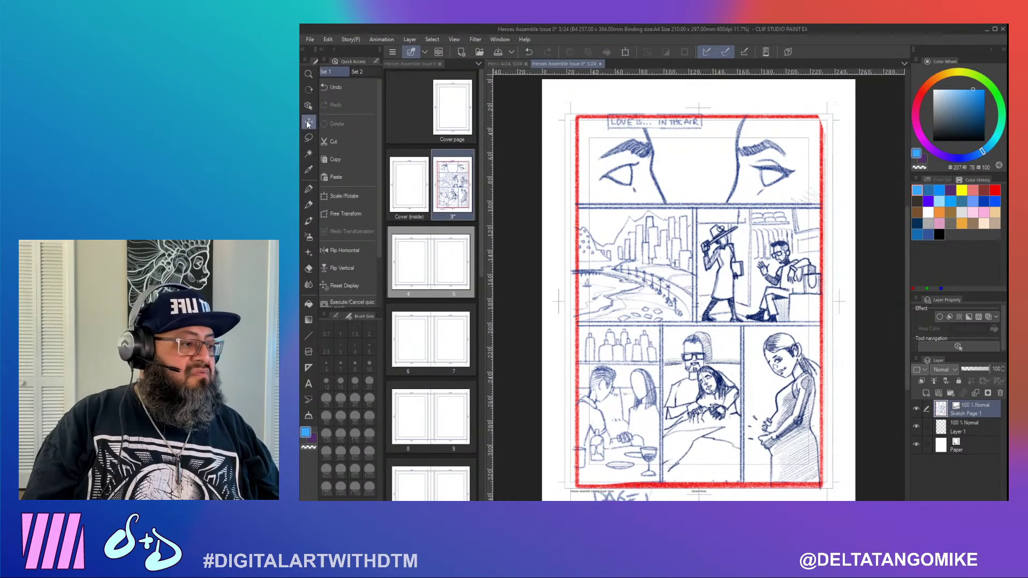
# Hide and show the Sketch Page 1, Layer 1 and Paper layers to examine what each holds on page 3
pyautogui.click(916, 410)
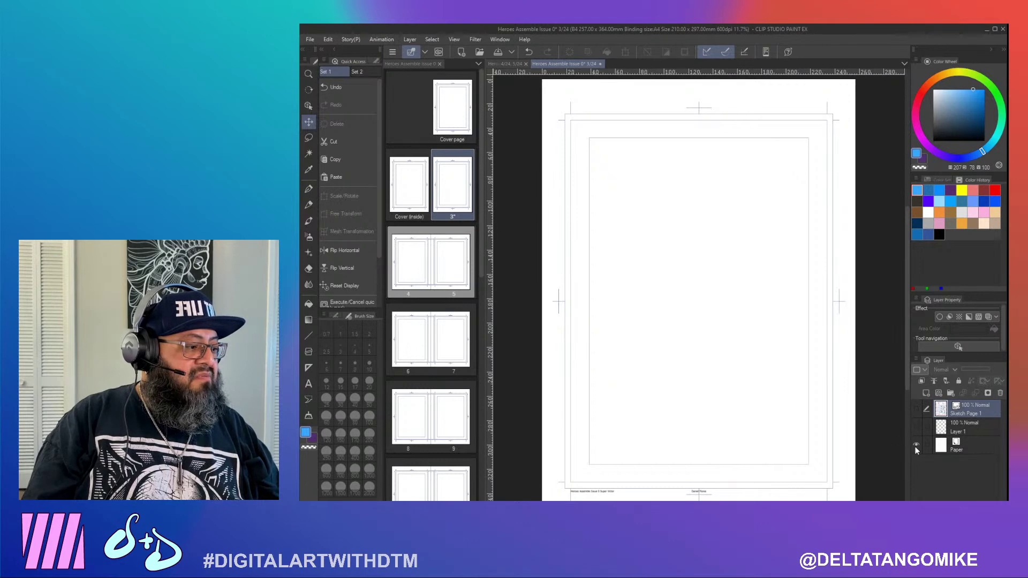
pyautogui.click(915, 445)
pyautogui.click(917, 444)
pyautogui.click(916, 426)
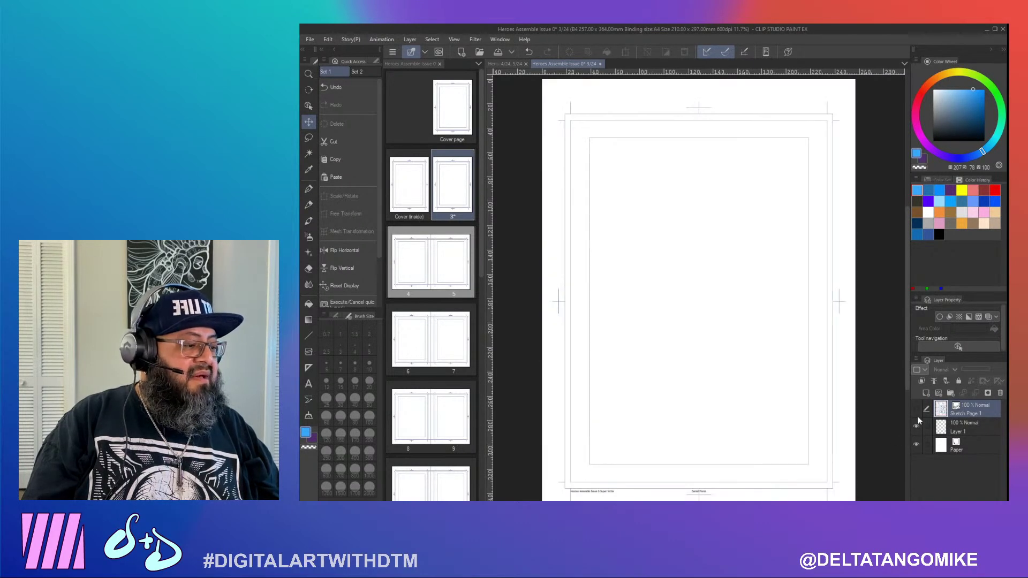
pyautogui.click(916, 409)
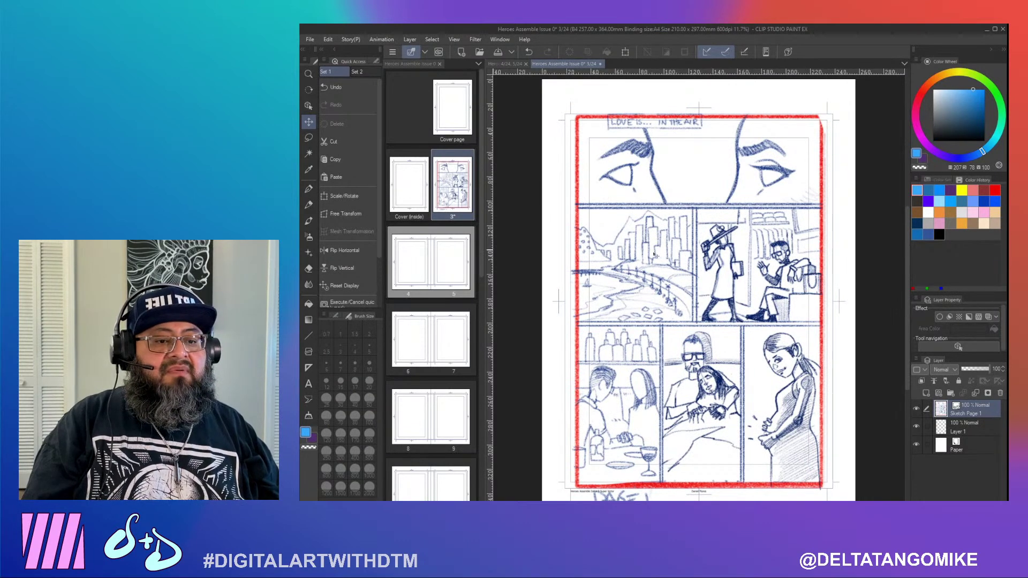
# Open the spread for pages 4–5, return to page 3, and check its timelapse recording option
pyautogui.doubleClick(402, 266)
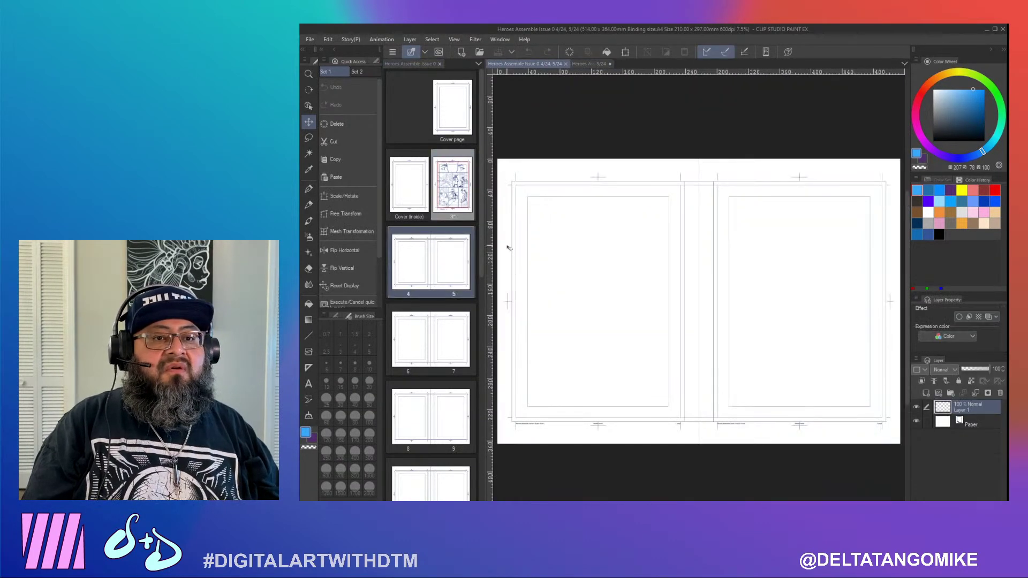
pyautogui.click(305, 40)
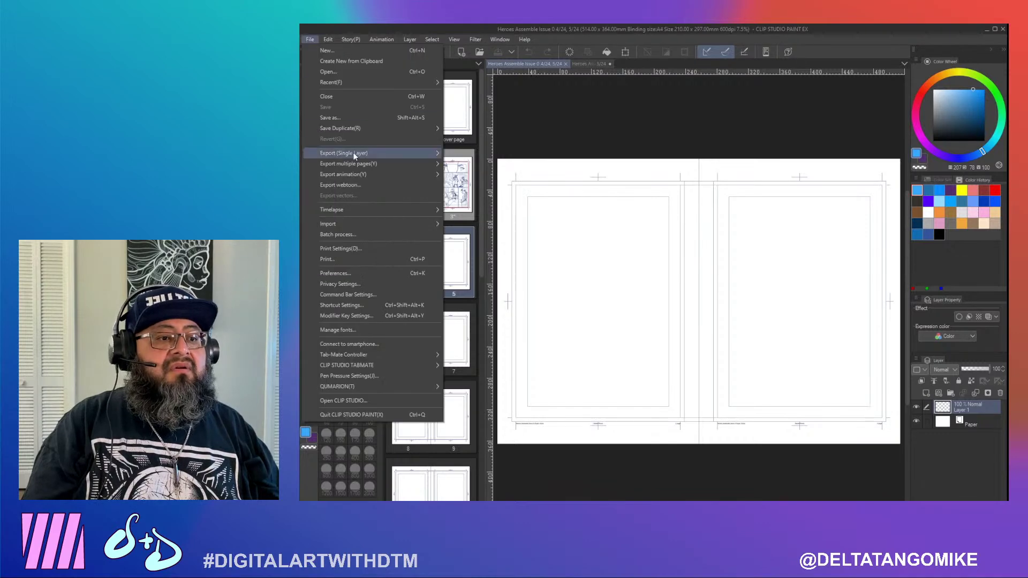
pyautogui.moveTo(437, 175)
pyautogui.click(575, 138)
pyautogui.click(589, 64)
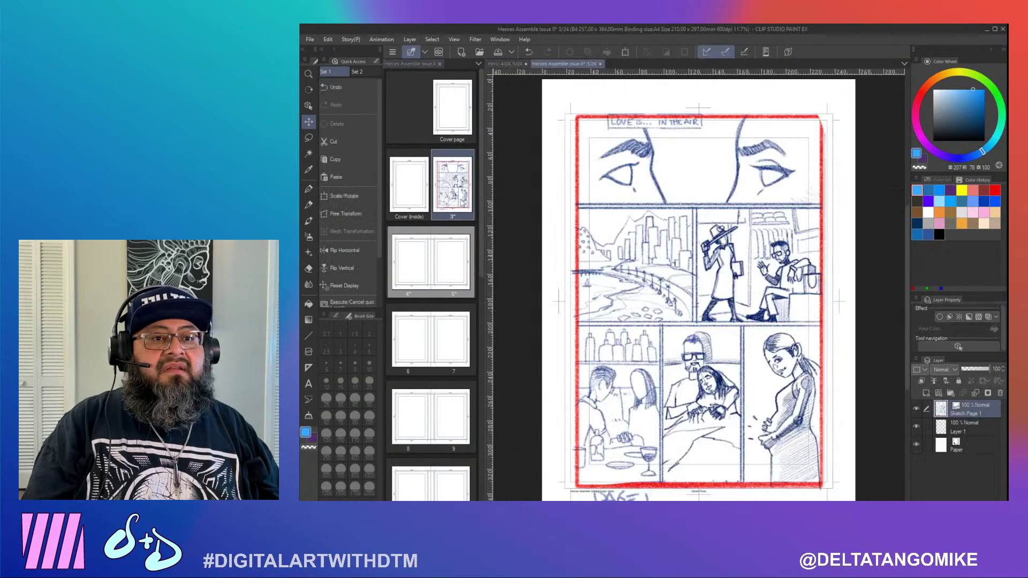
pyautogui.click(310, 40)
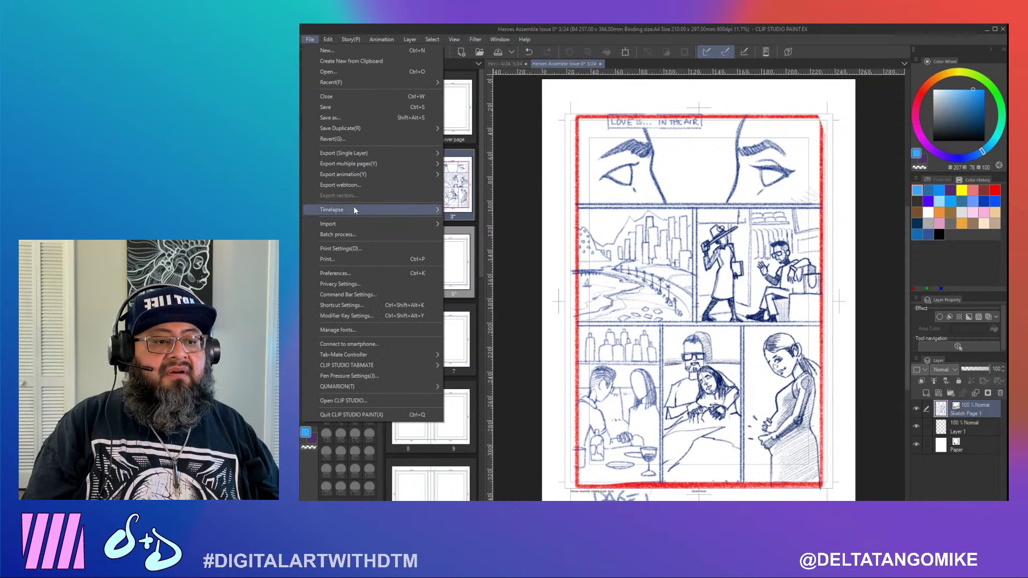
pyautogui.moveTo(352, 210)
pyautogui.click(567, 212)
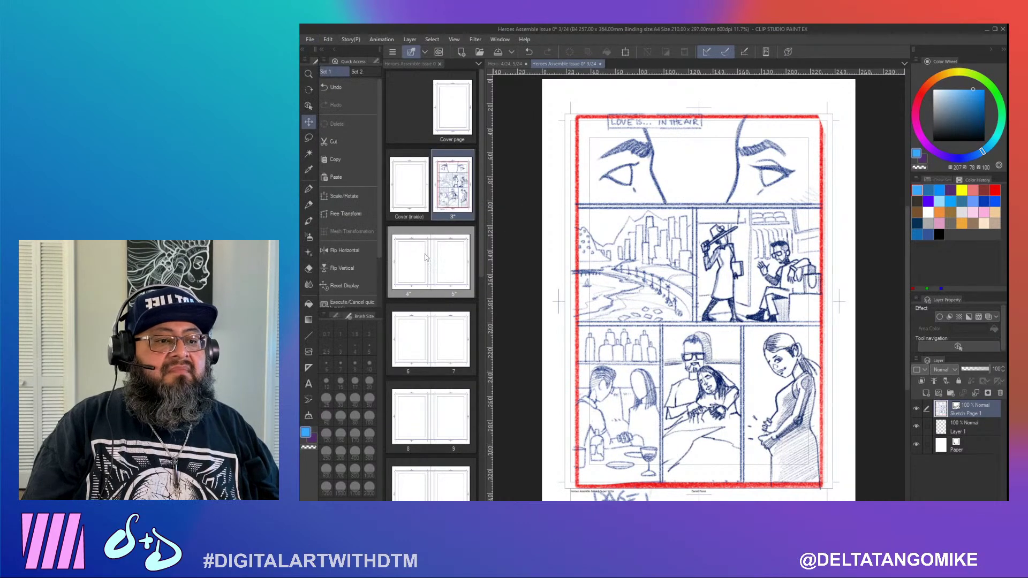
# Turn on timelapse recording for the spread of pages 4–5
pyautogui.doubleClick(426, 257)
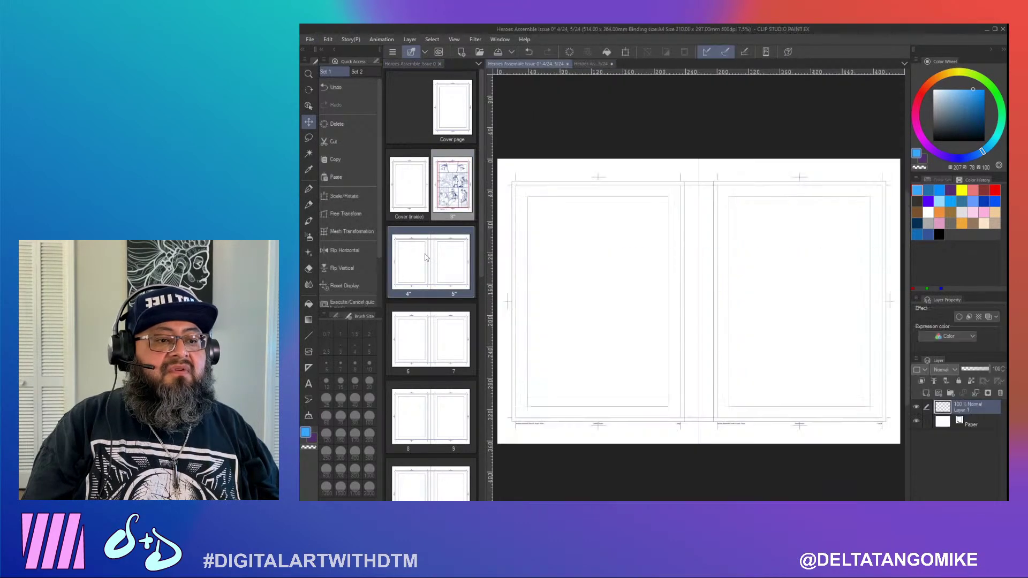
pyautogui.click(309, 39)
pyautogui.moveTo(396, 214)
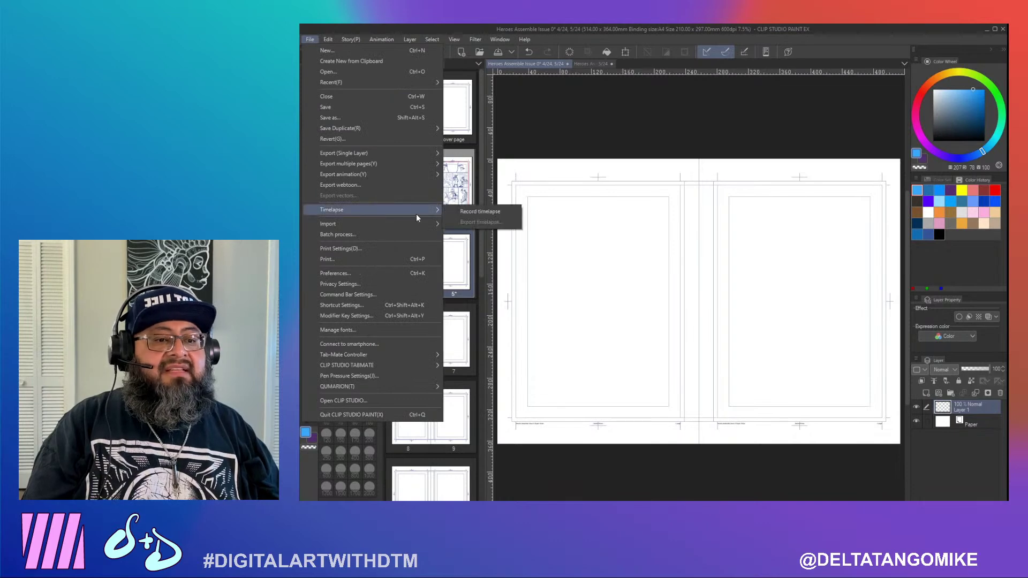
pyautogui.click(471, 212)
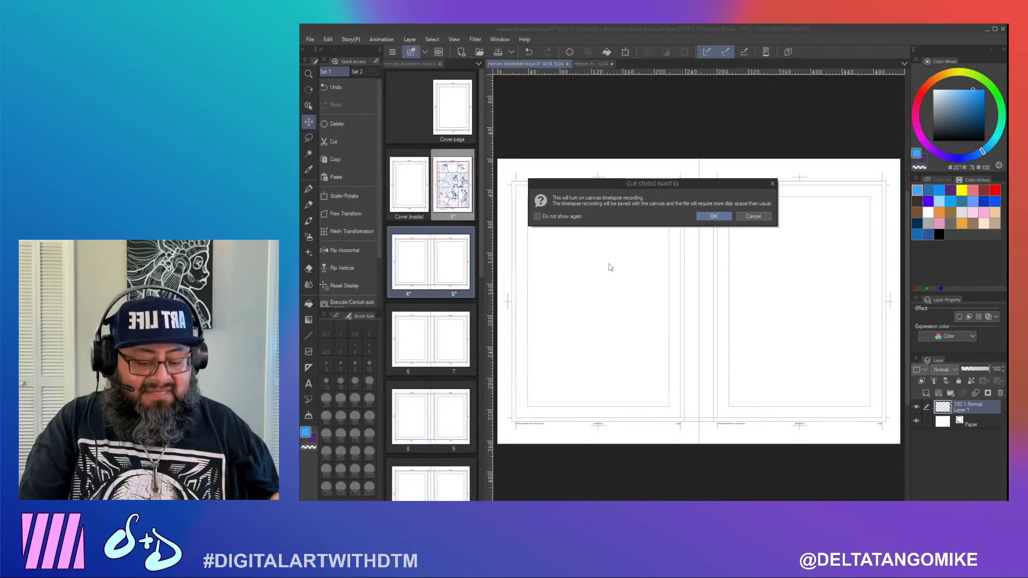
pyautogui.press('Return')
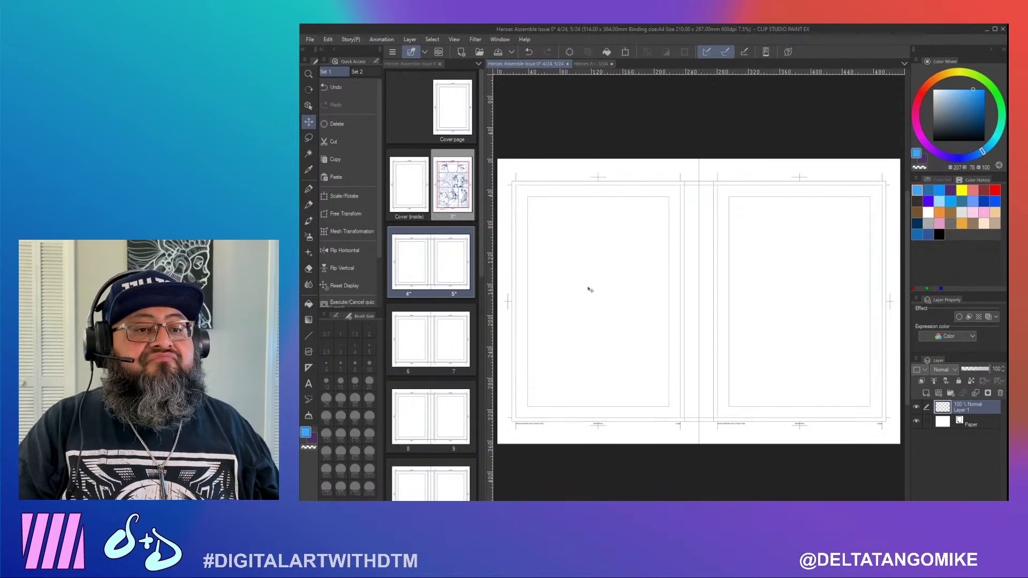
# Import the Sketch Page 2 image from the Sketch Pages folder into the spread for pages 4–5
pyautogui.click(308, 40)
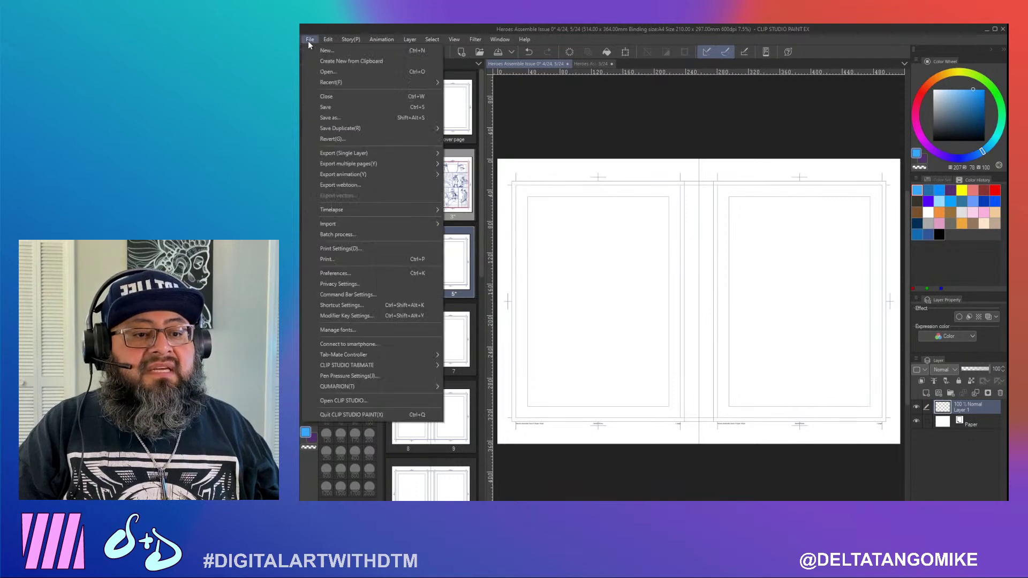
pyautogui.moveTo(445, 226)
pyautogui.click(488, 226)
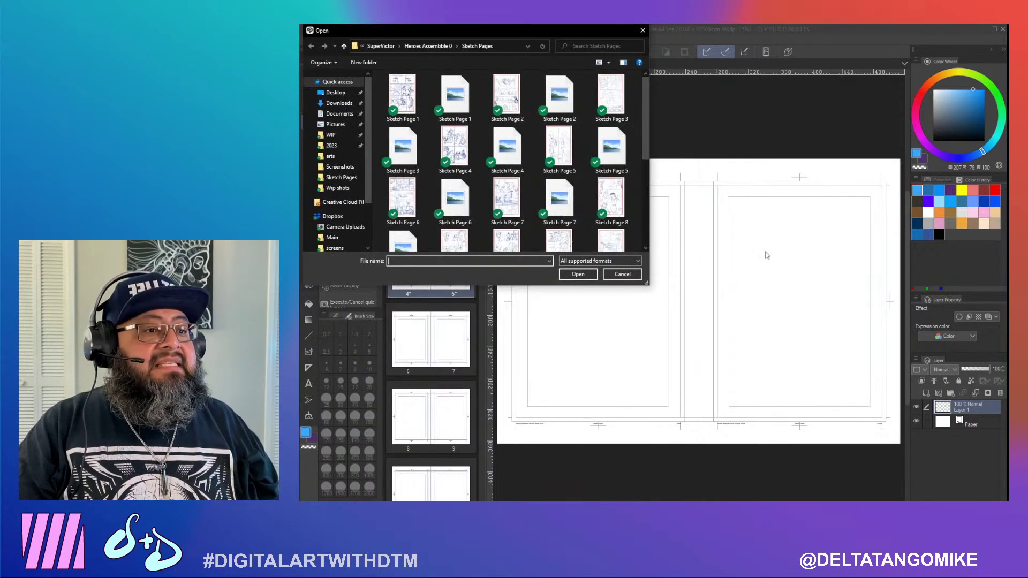
pyautogui.press('Escape')
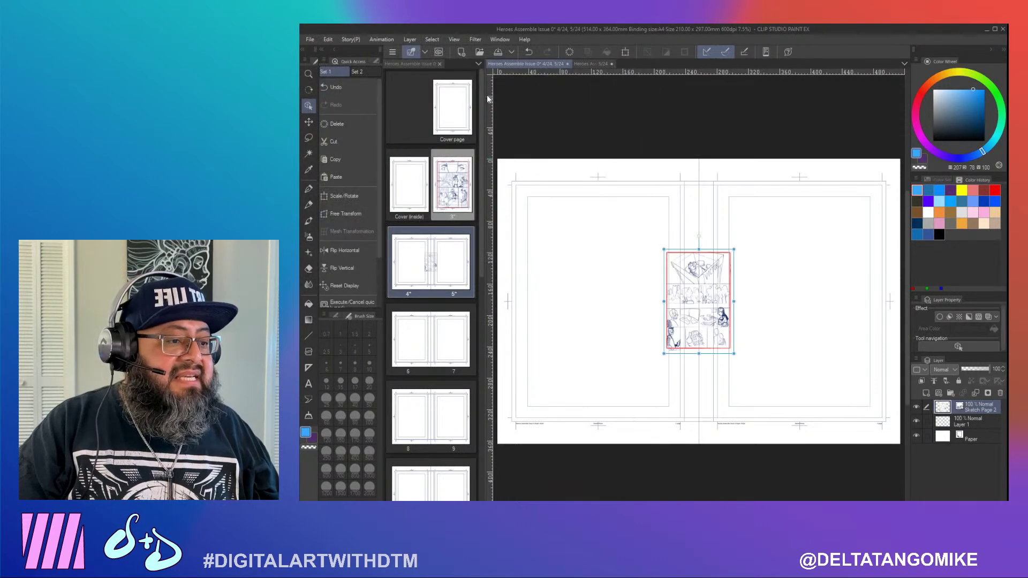
# Move Sketch Page 2 onto page 4 and enlarge it so its red border fits that page's frame guides
pyautogui.moveTo(706, 297); pyautogui.dragTo(551, 225)
pyautogui.moveTo(578, 284)
pyautogui.mouseDown()
pyautogui.moveTo(649, 435)
pyautogui.moveTo(680, 433)
pyautogui.mouseUp()
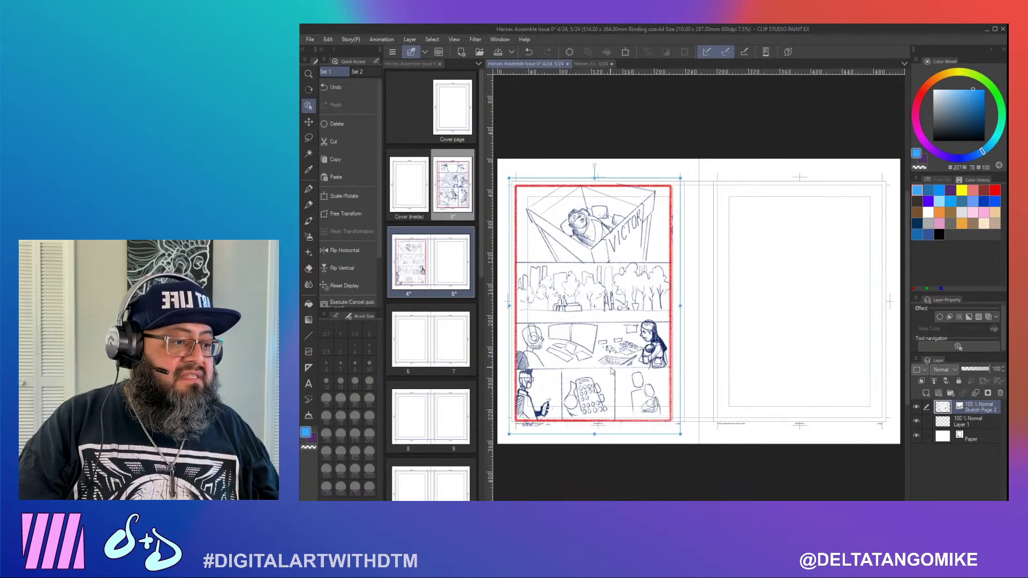
pyautogui.moveTo(612, 370); pyautogui.dragTo(617, 368)
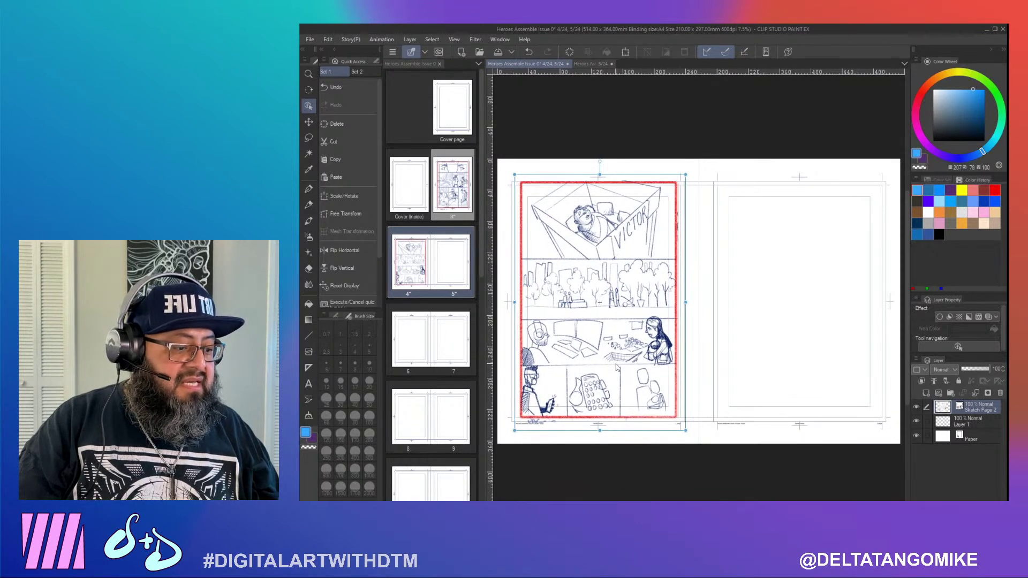
pyautogui.moveTo(684, 431); pyautogui.dragTo(690, 435)
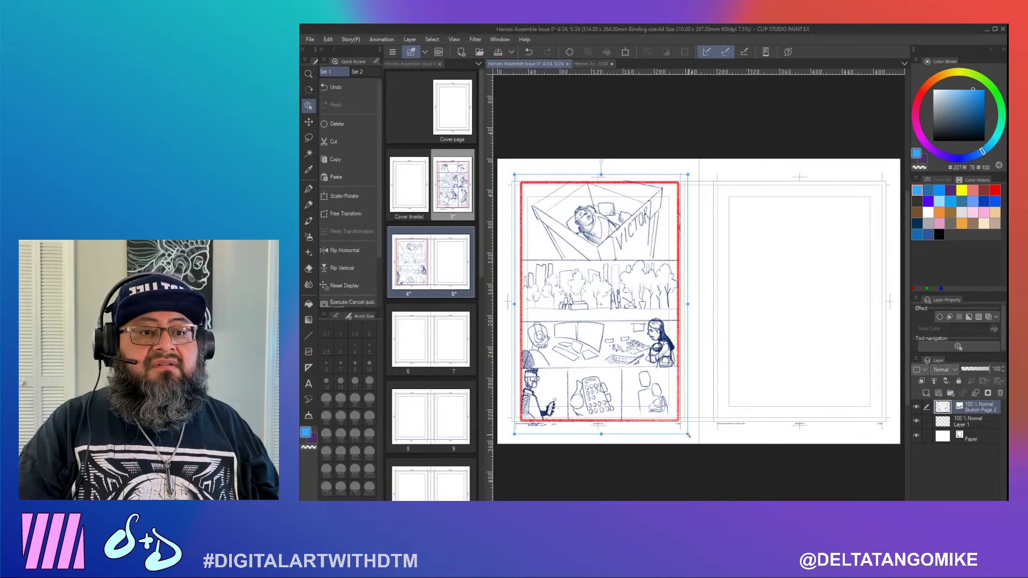
pyautogui.click(308, 123)
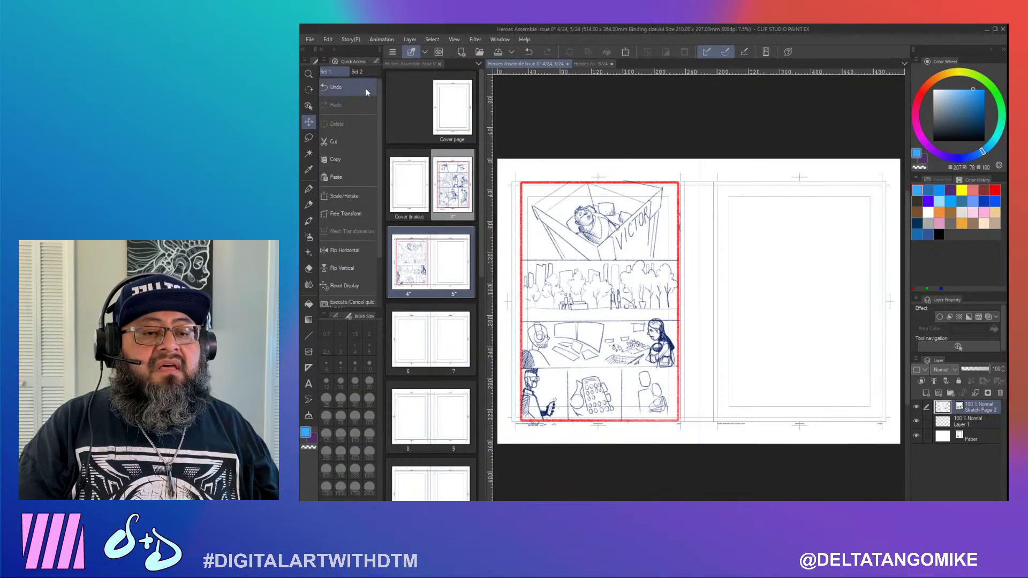
# Import the Sketch Page 3 image from the Sketch Pages folder into the same spread
pyautogui.click(309, 40)
pyautogui.moveTo(371, 227)
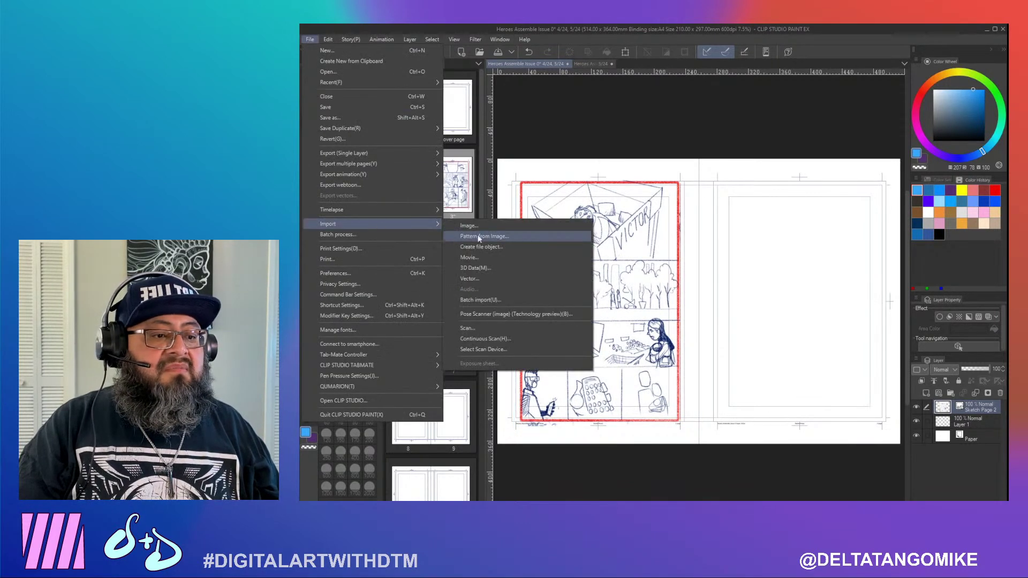
pyautogui.click(494, 226)
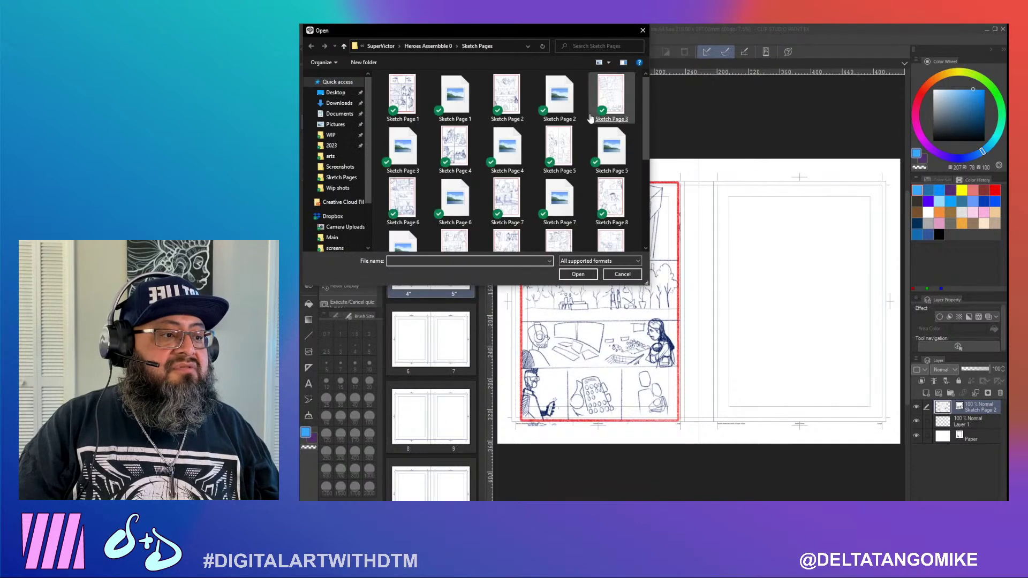
pyautogui.doubleClick(610, 97)
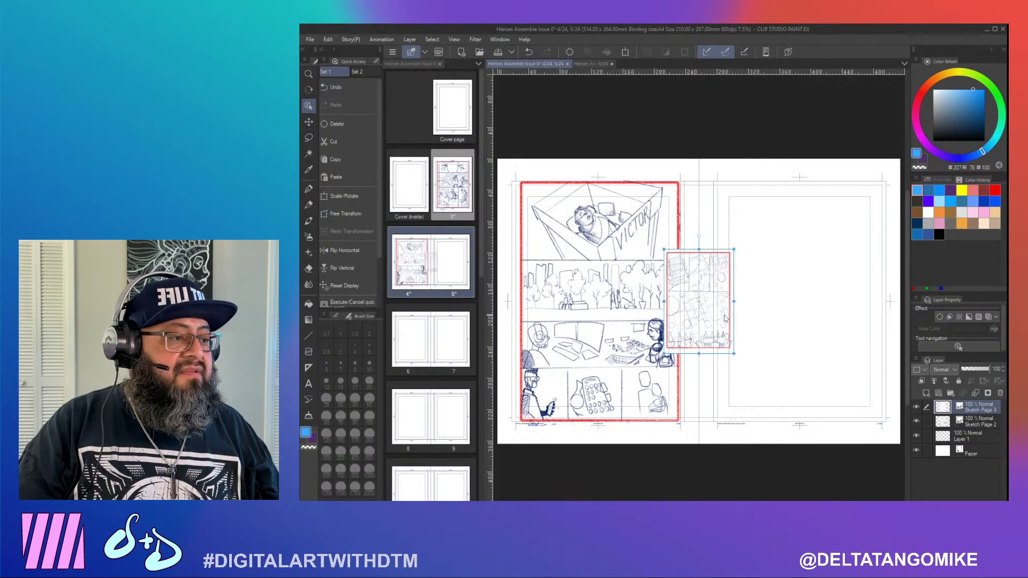
# Move Sketch Page 3 onto page 5, enlarge it to fit the frame guides, and return to comic page 3
pyautogui.moveTo(727, 257); pyautogui.dragTo(748, 232)
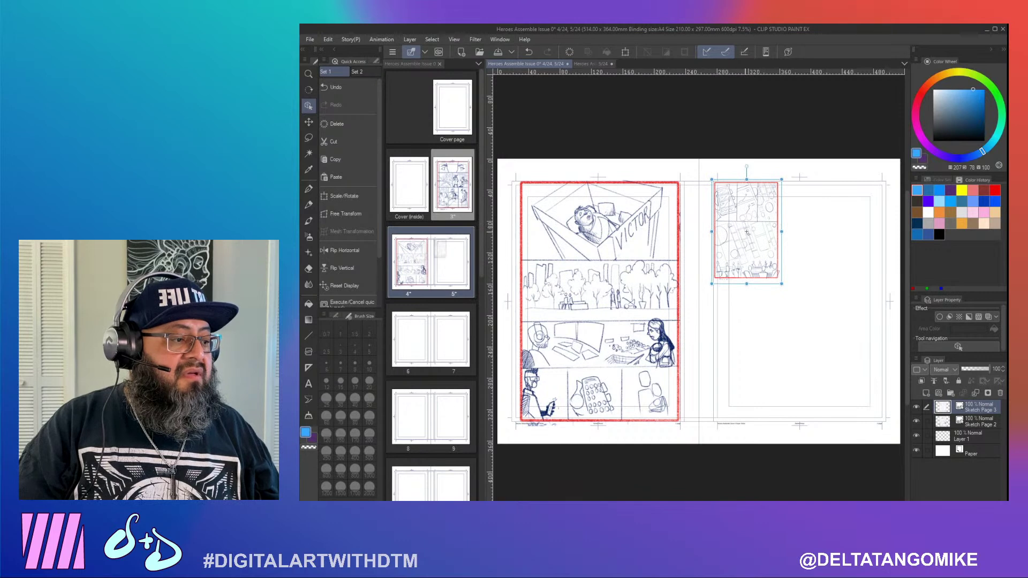
pyautogui.moveTo(782, 284); pyautogui.dragTo(894, 437)
pyautogui.moveTo(829, 391); pyautogui.dragTo(831, 387)
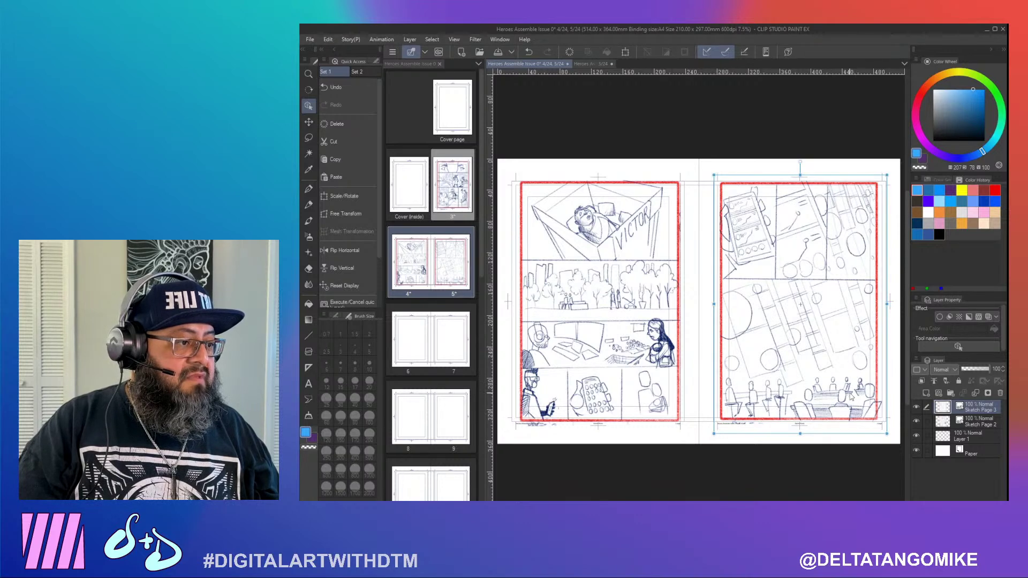
pyautogui.moveTo(885, 431); pyautogui.dragTo(888, 437)
pyautogui.press('Return')
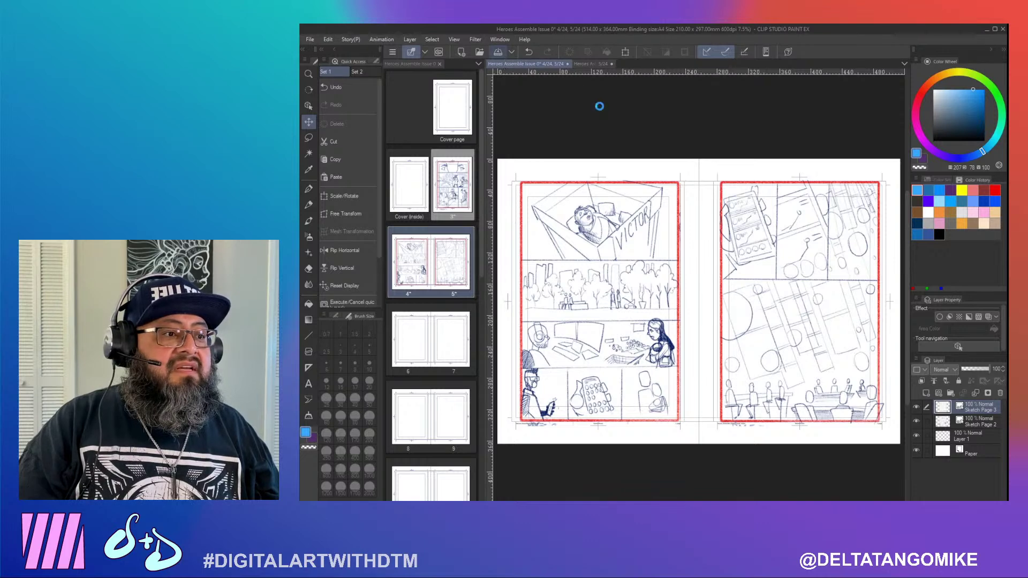
pyautogui.click(590, 65)
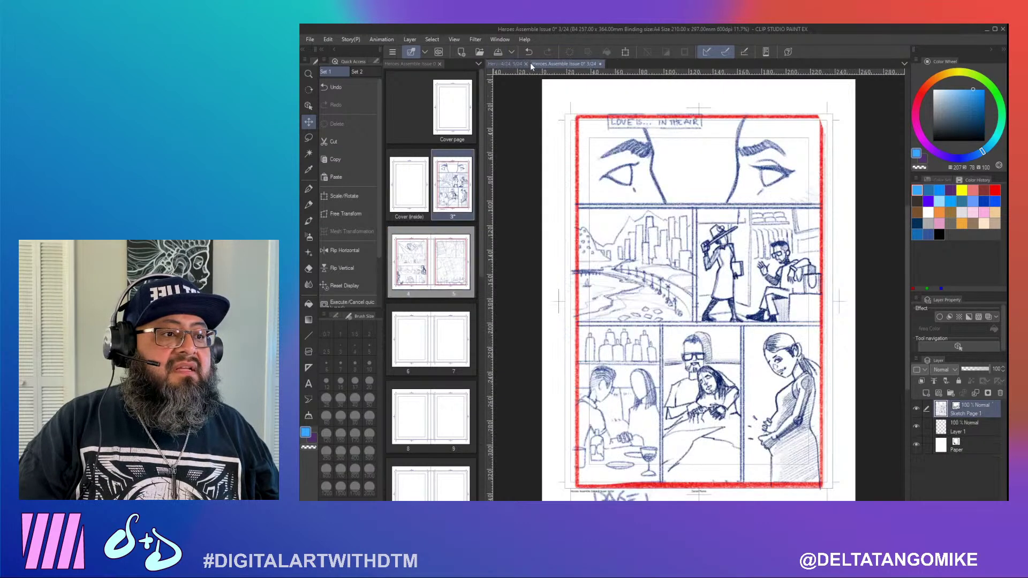
# Save comic page 3, switch to File Explorer and open the Comic Book V600 V2 folder inside CSP book
pyautogui.click(498, 53)
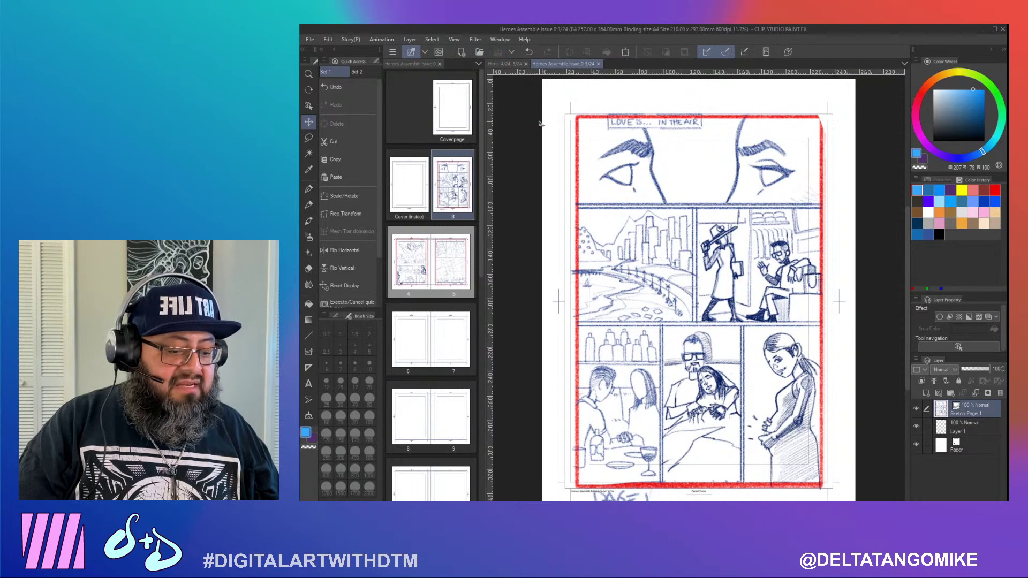
pyautogui.hotkey('alt', 'Tab')
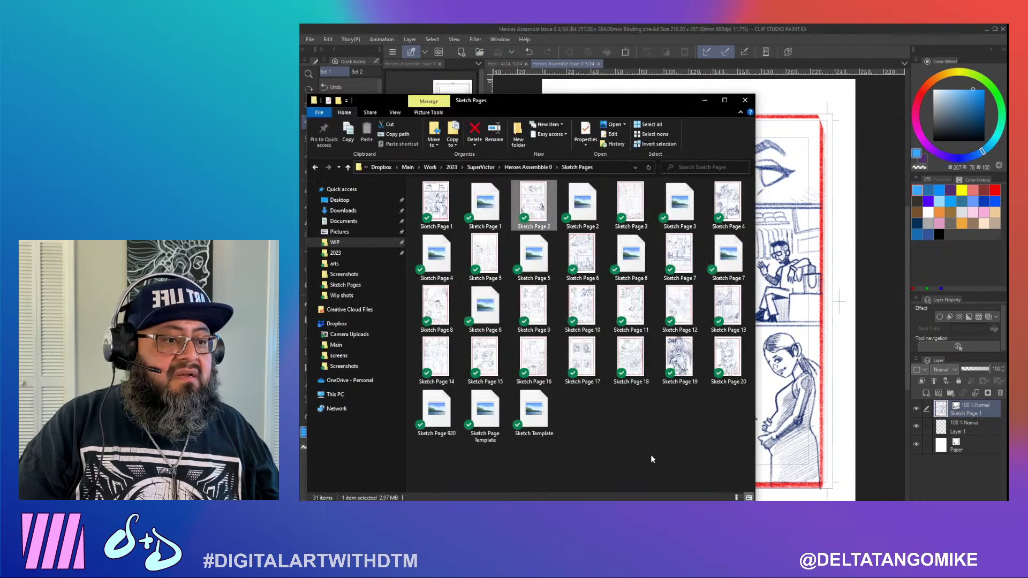
pyautogui.click(517, 168)
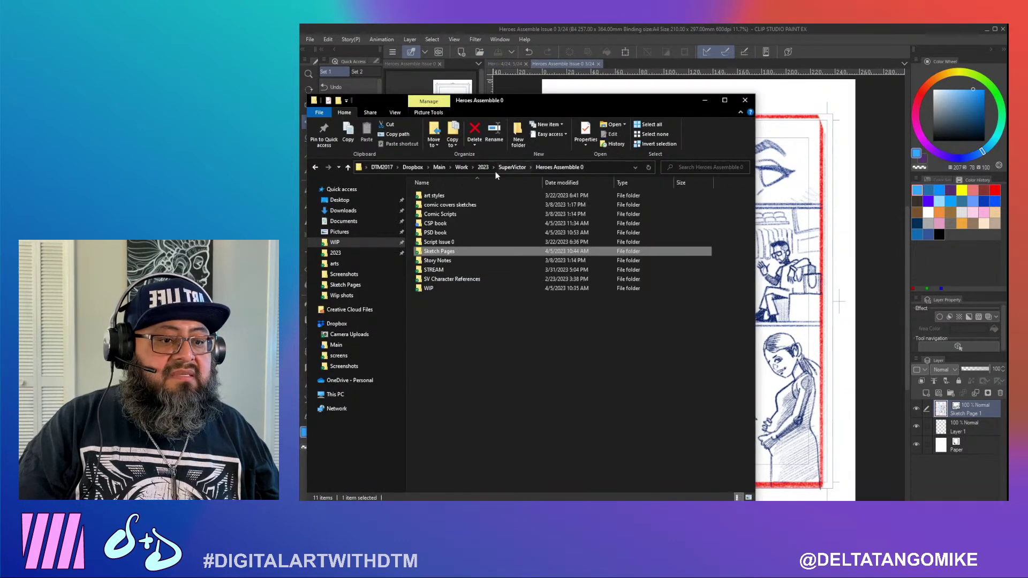
pyautogui.doubleClick(471, 235)
pyautogui.doubleClick(450, 195)
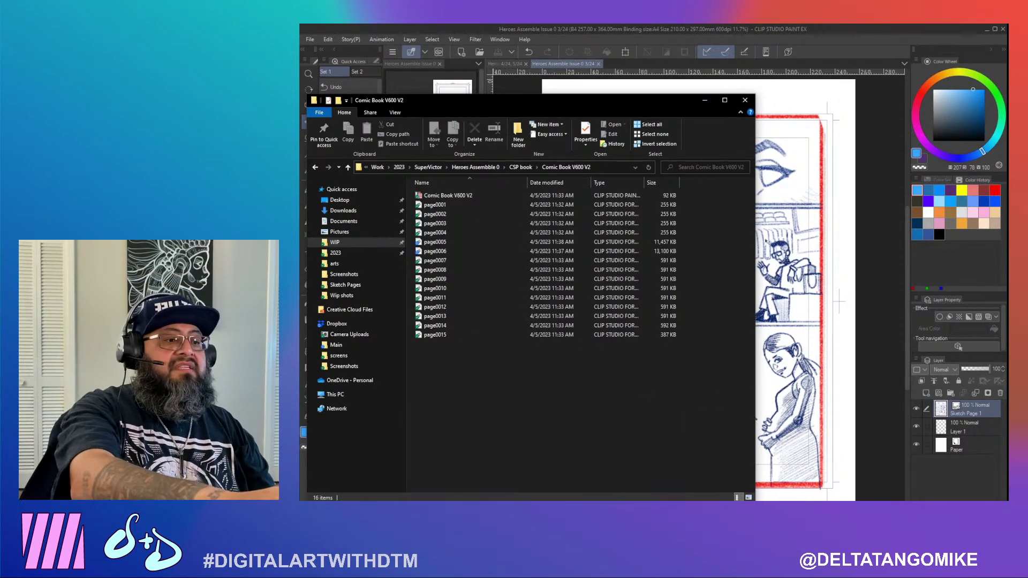
# Compare the project file and page files in the folder with the page thumbnails from front cover to back cover
pyautogui.click(613, 196)
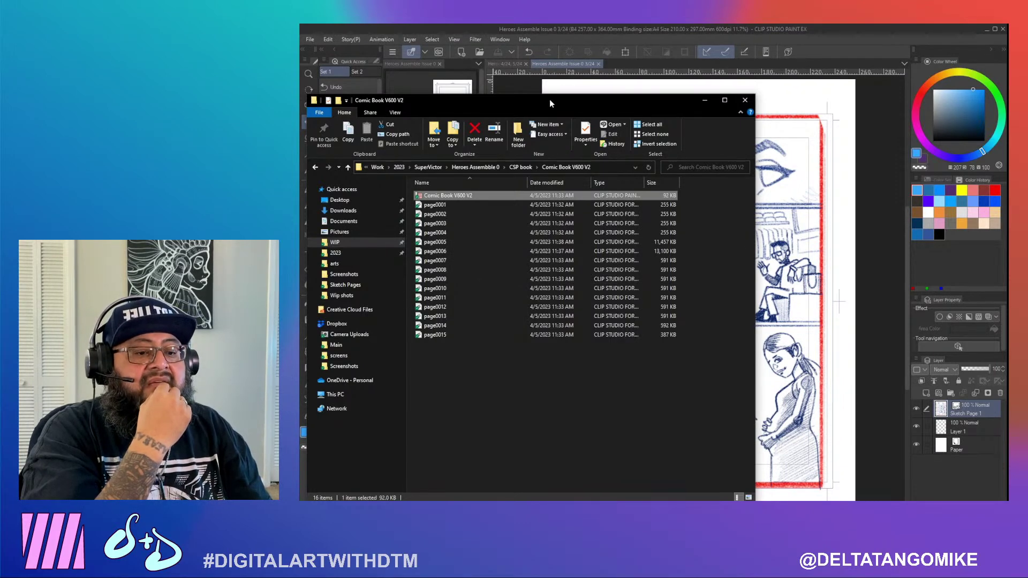
pyautogui.moveTo(550, 99); pyautogui.dragTo(762, 85)
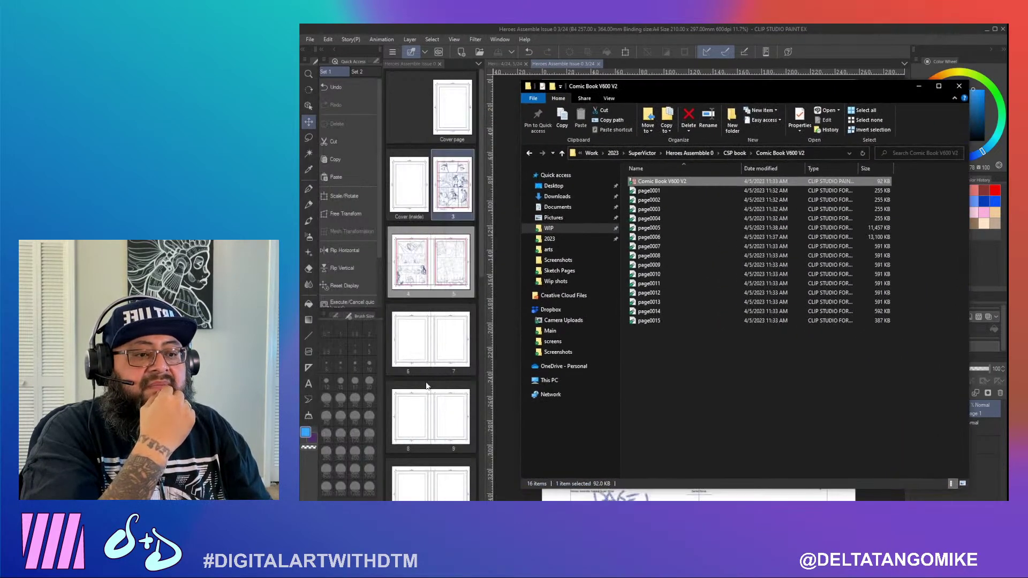
pyautogui.moveTo(483, 220); pyautogui.dragTo(475, 481)
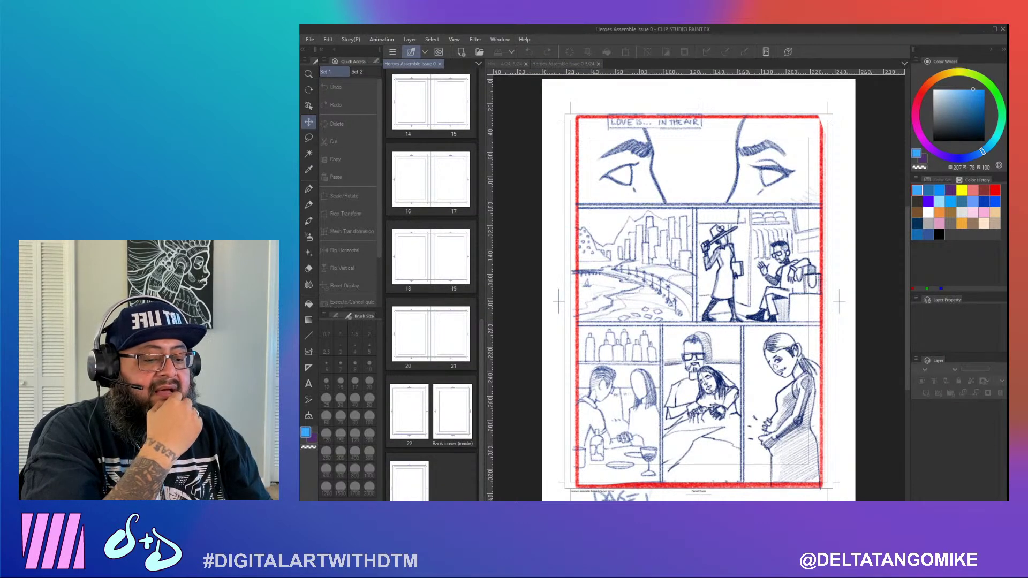
pyautogui.hotkey('alt', 'Tab')
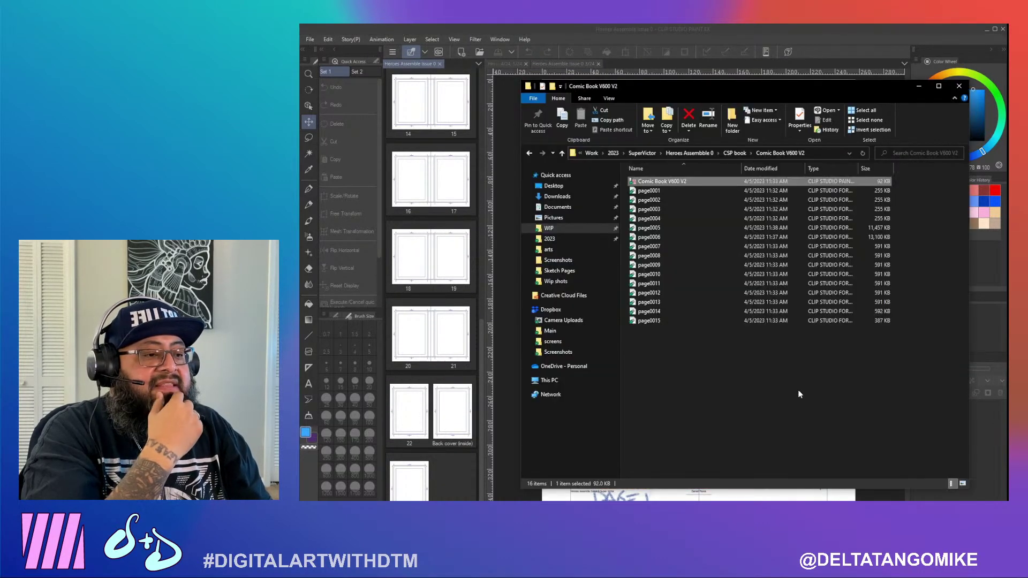
pyautogui.click(798, 391)
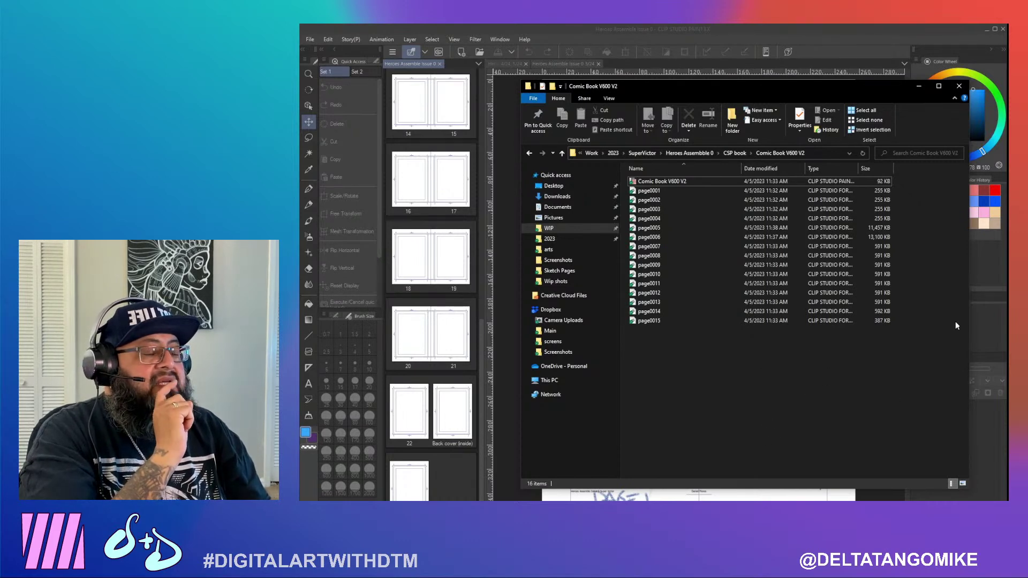
pyautogui.click(868, 39)
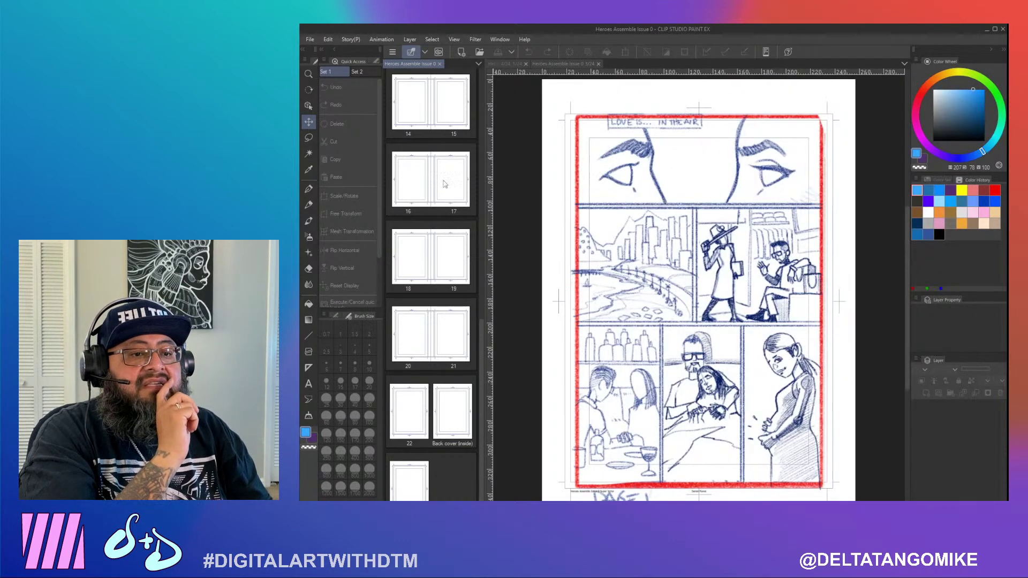
pyautogui.scroll(10, 453, 202)
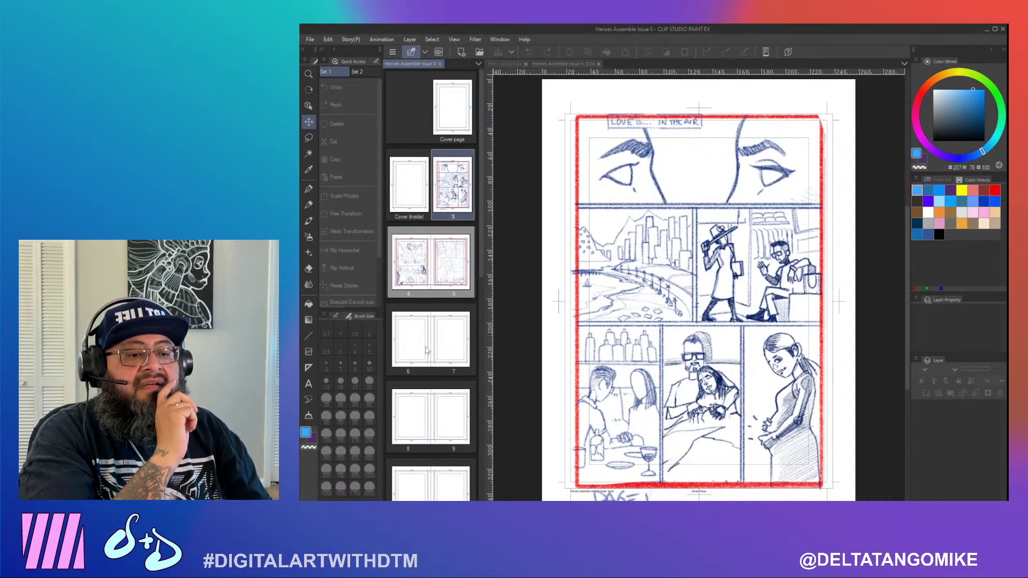
pyautogui.scroll(-5, 429, 359)
pyautogui.scroll(-5, 432, 363)
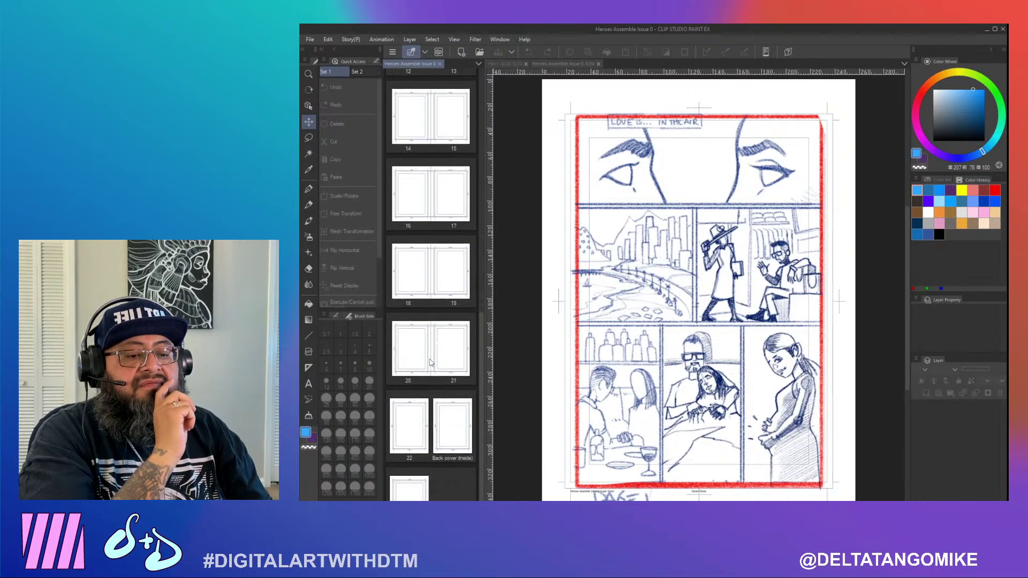
pyautogui.scroll(-1, 431, 362)
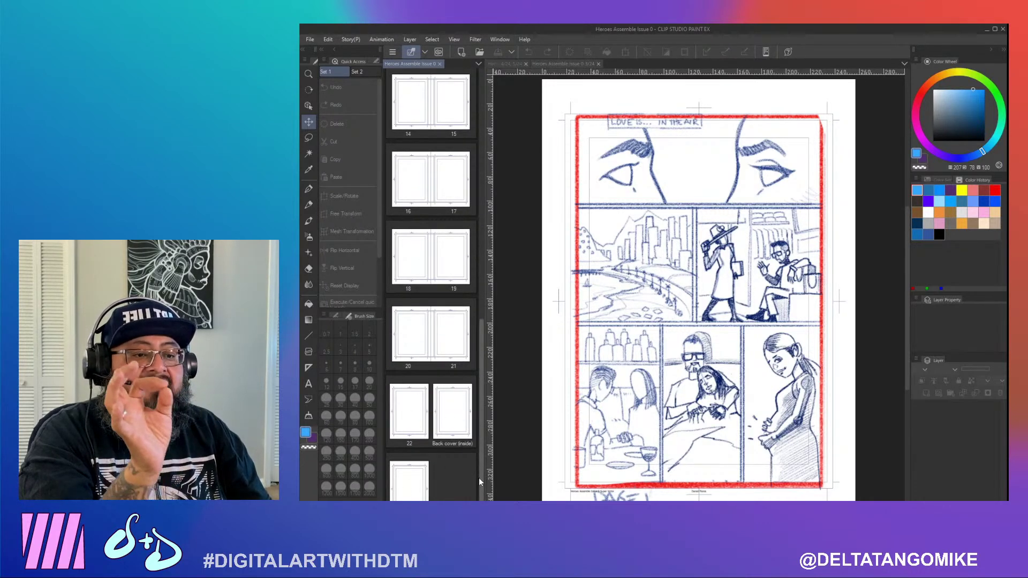
pyautogui.scroll(1, 397, 332)
pyautogui.scroll(6, 397, 331)
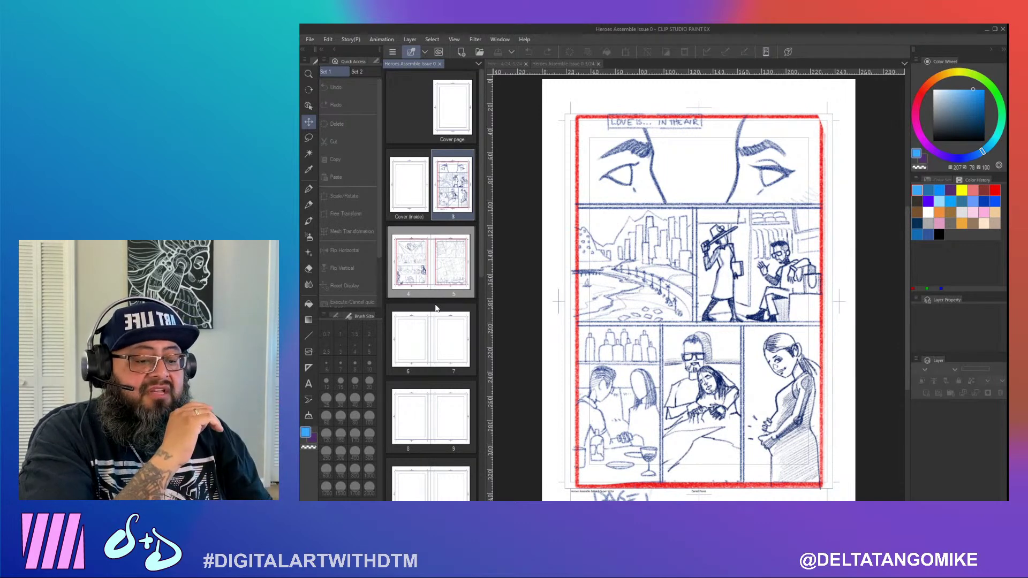
# Check the sizes of the page0005 and page0006 files in the project folder, and return to Clip Studio Paint
pyautogui.hotkey('alt', 'Tab')
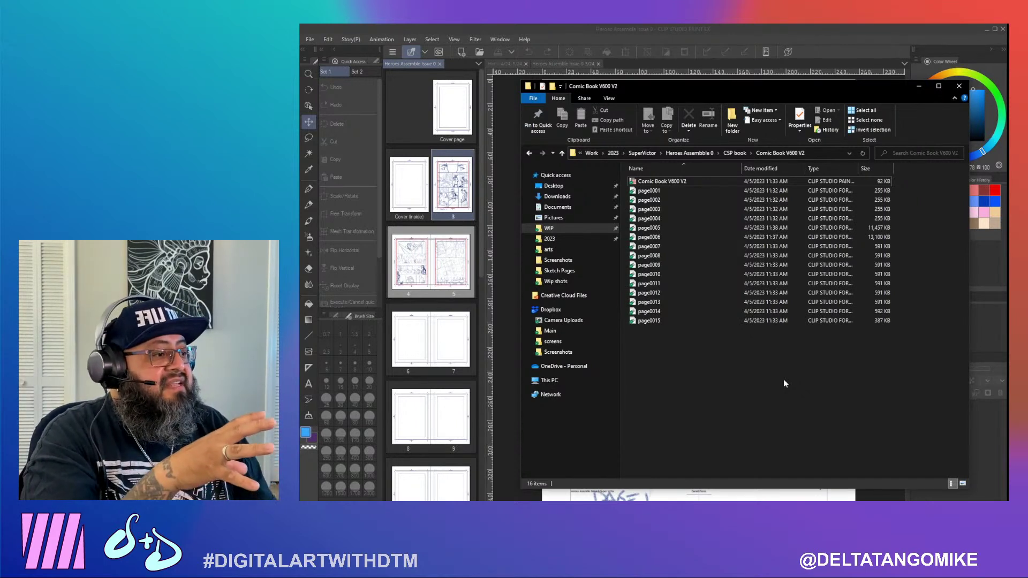
pyautogui.click(875, 228)
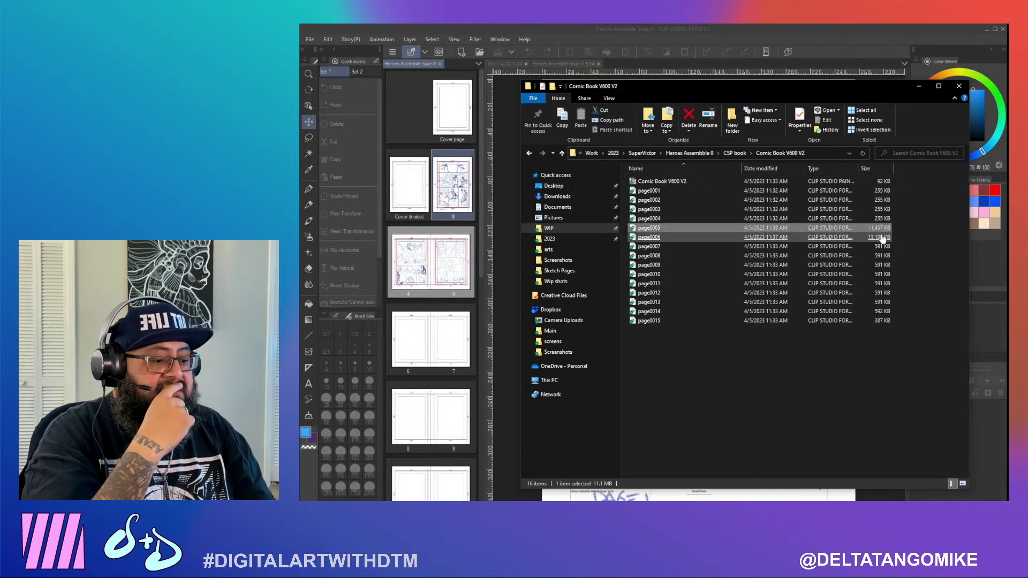
pyautogui.click(883, 238)
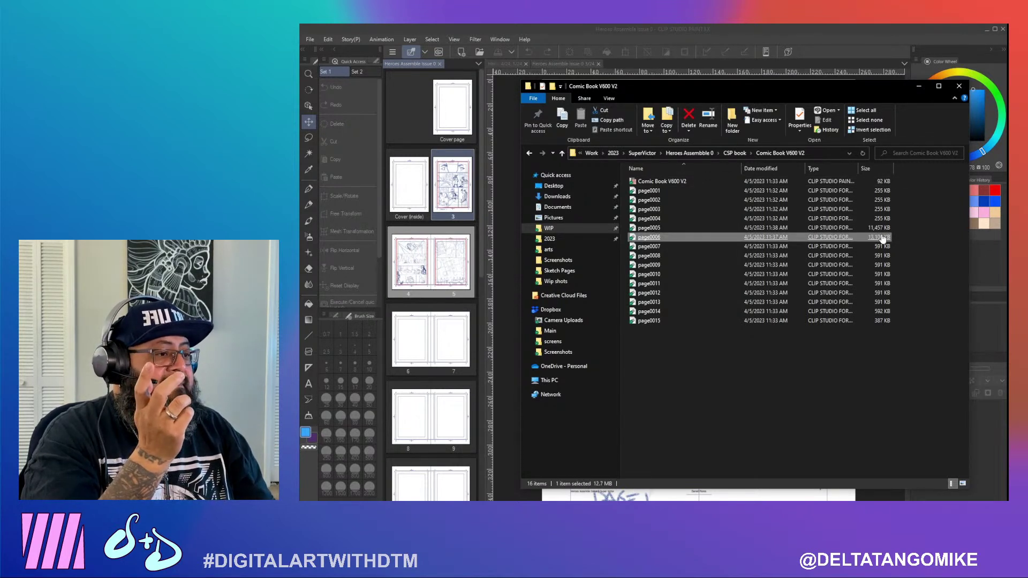
pyautogui.click(853, 382)
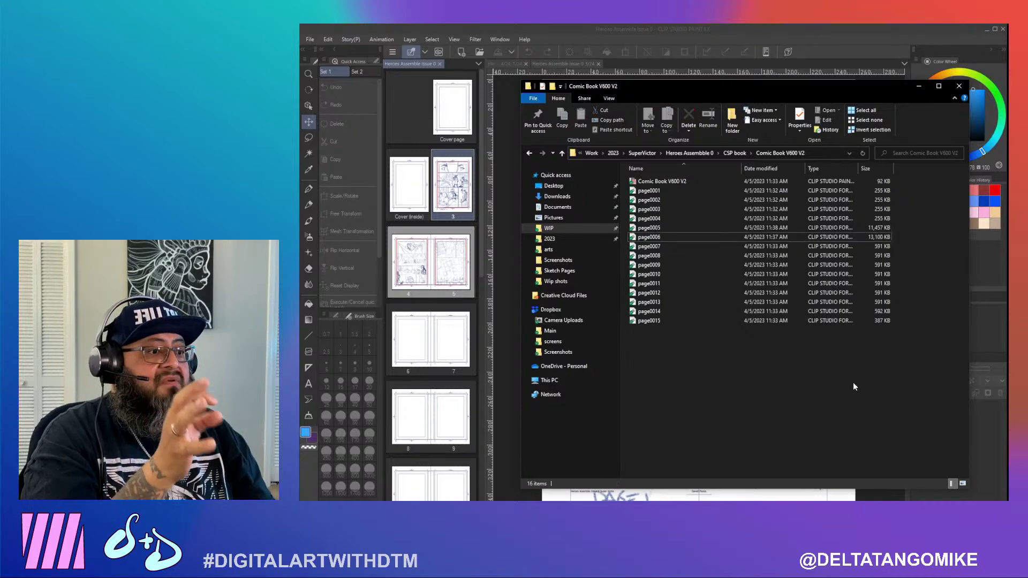
pyautogui.click(786, 31)
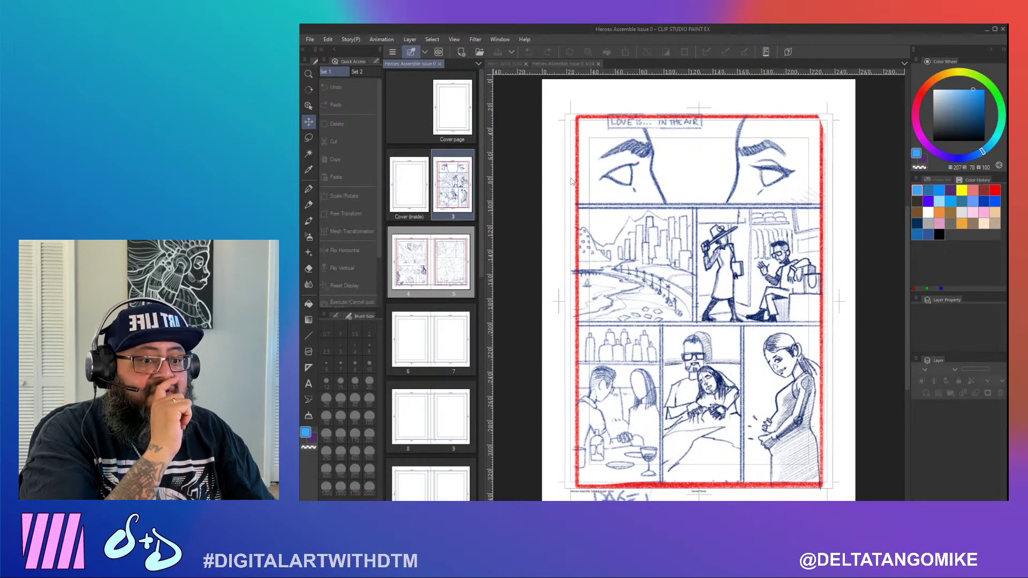
# Open the spread for pages 6–7 and turn on timelapse recording for it
pyautogui.doubleClick(432, 351)
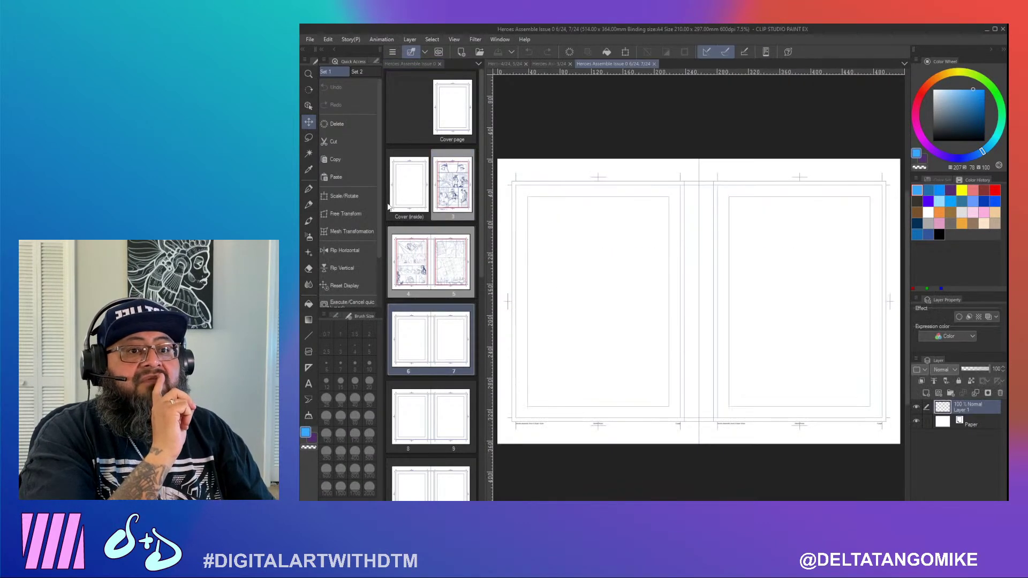
pyautogui.click(310, 40)
pyautogui.moveTo(333, 210)
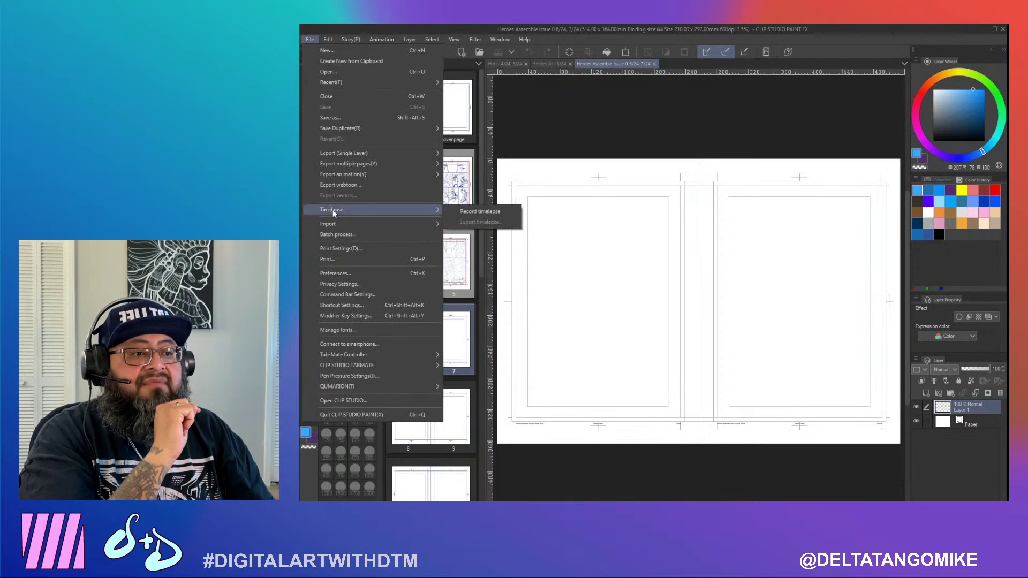
pyautogui.click(463, 212)
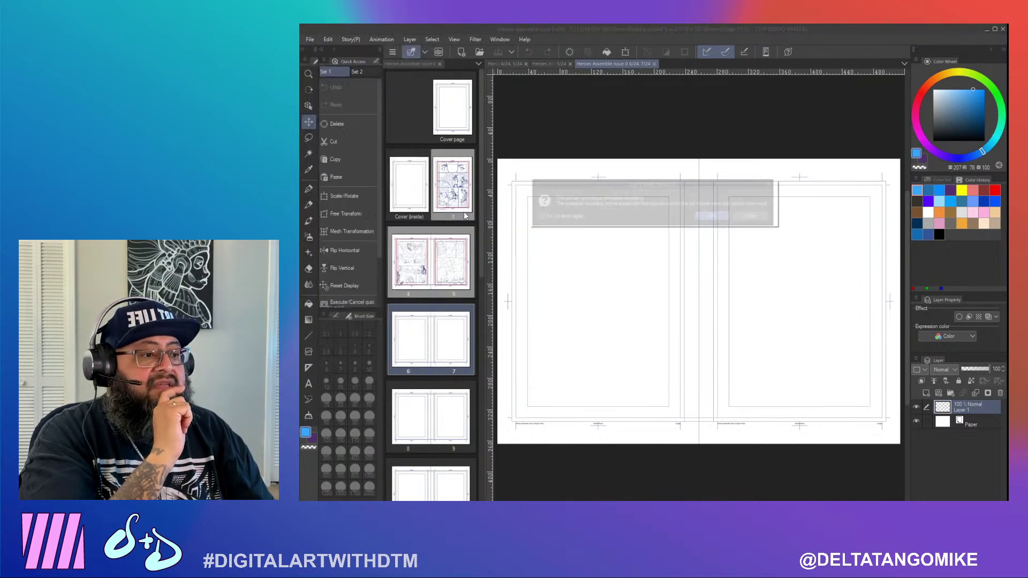
pyautogui.click(718, 216)
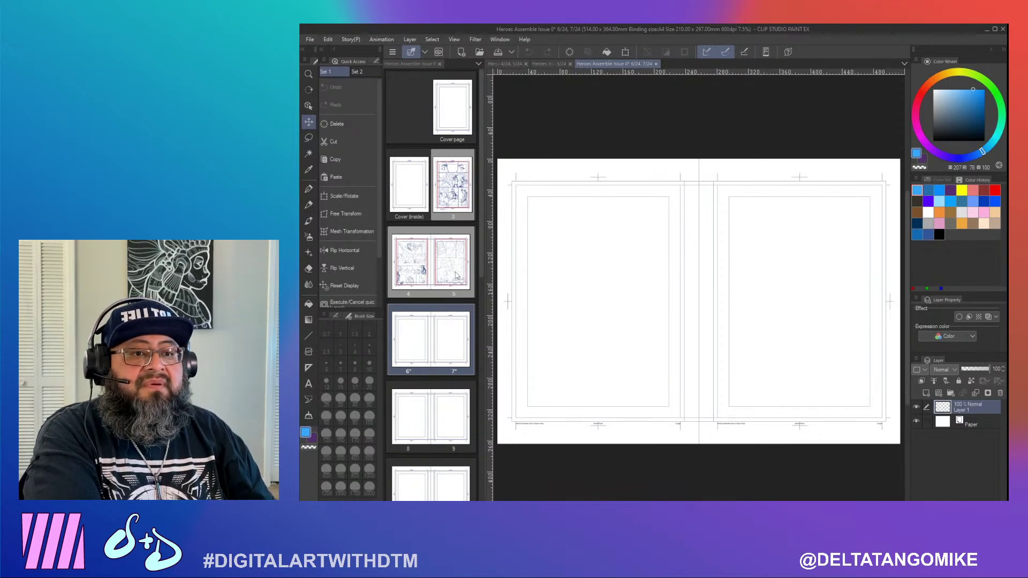
# Import the Sketch Page 4 image, move it onto page 6 and enlarge it to fit that page's frame guides
pyautogui.click(310, 39)
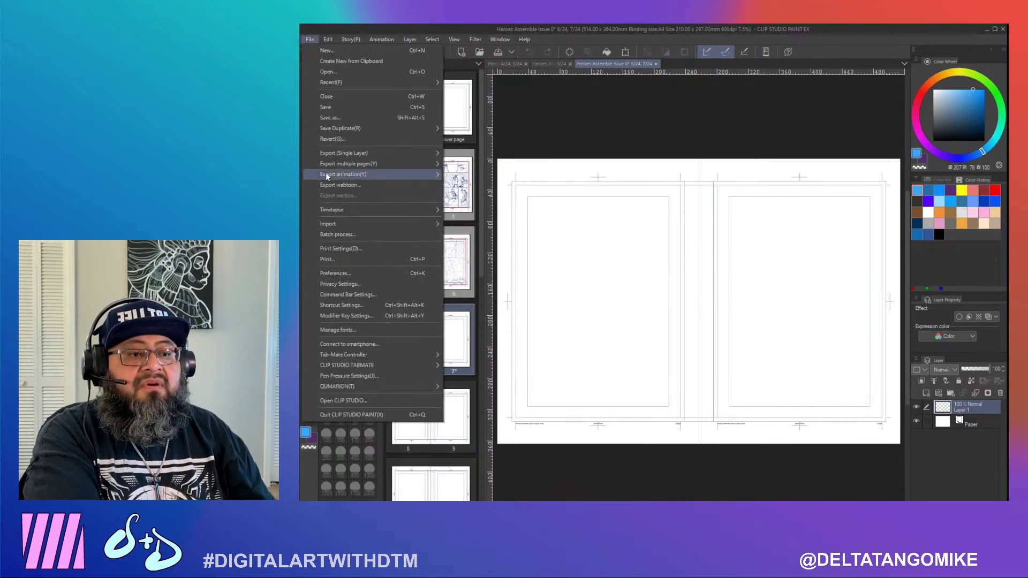
pyautogui.moveTo(371, 225)
pyautogui.click(480, 228)
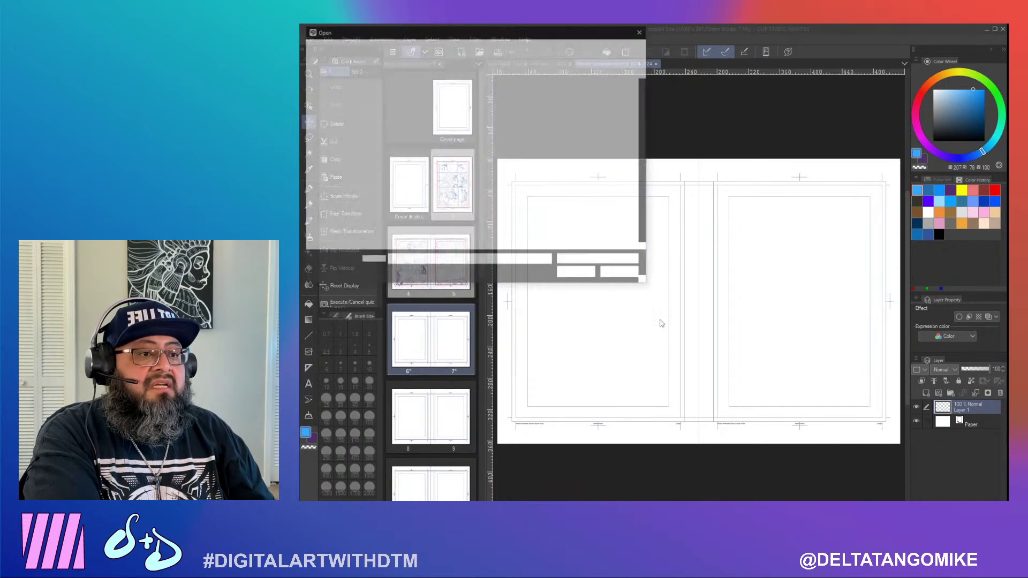
pyautogui.doubleClick(516, 154)
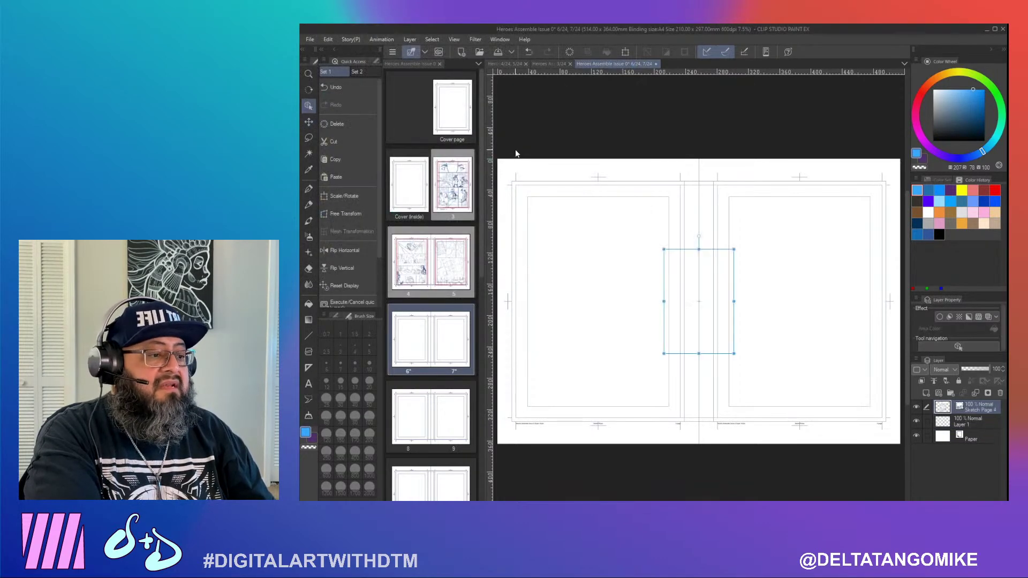
pyautogui.moveTo(699, 298); pyautogui.dragTo(553, 227)
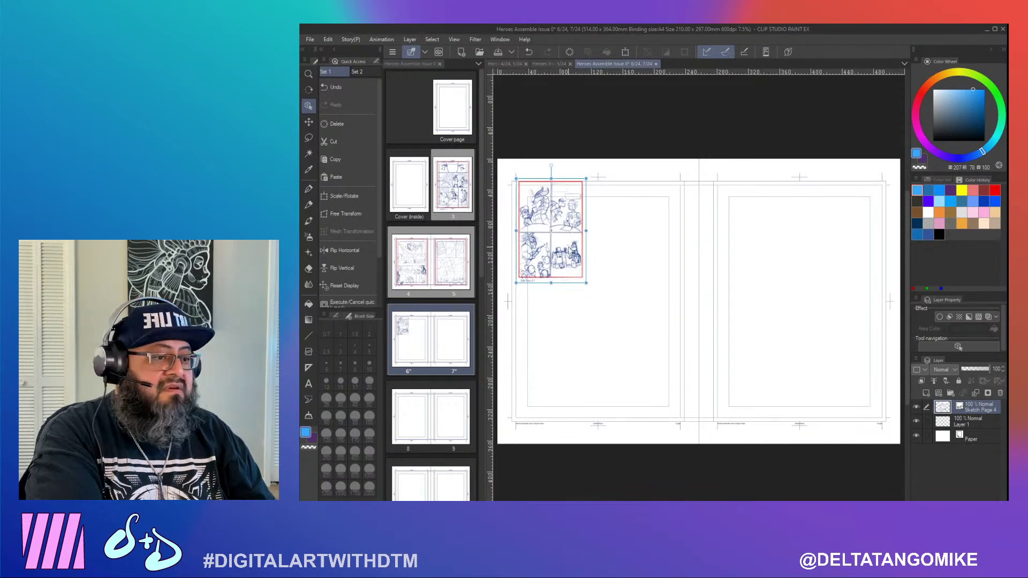
pyautogui.moveTo(586, 281); pyautogui.dragTo(697, 434)
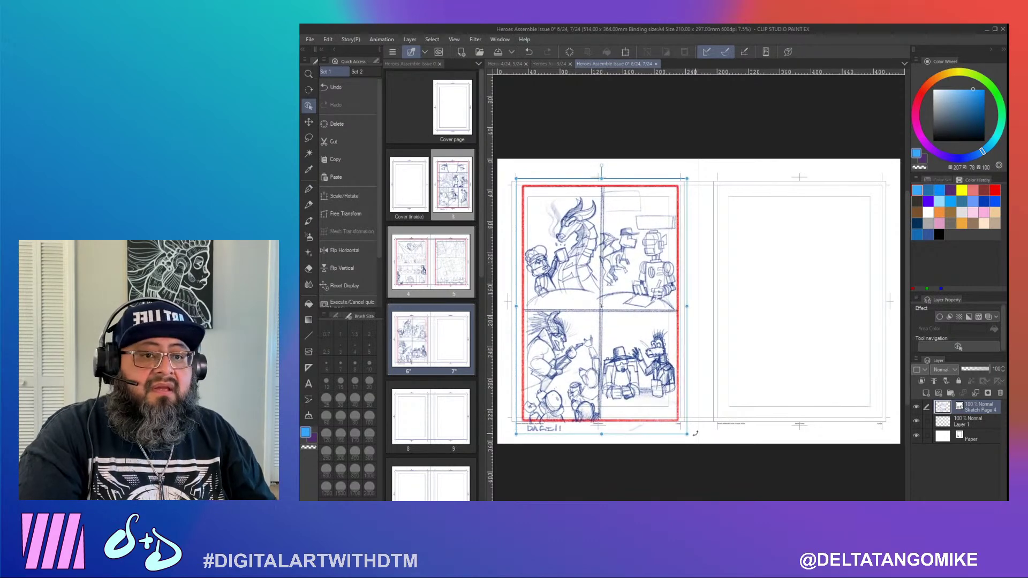
# Import the Sketch Page 5 image into the same spread and move it to the upper-left corner of page 7
pyautogui.click(310, 40)
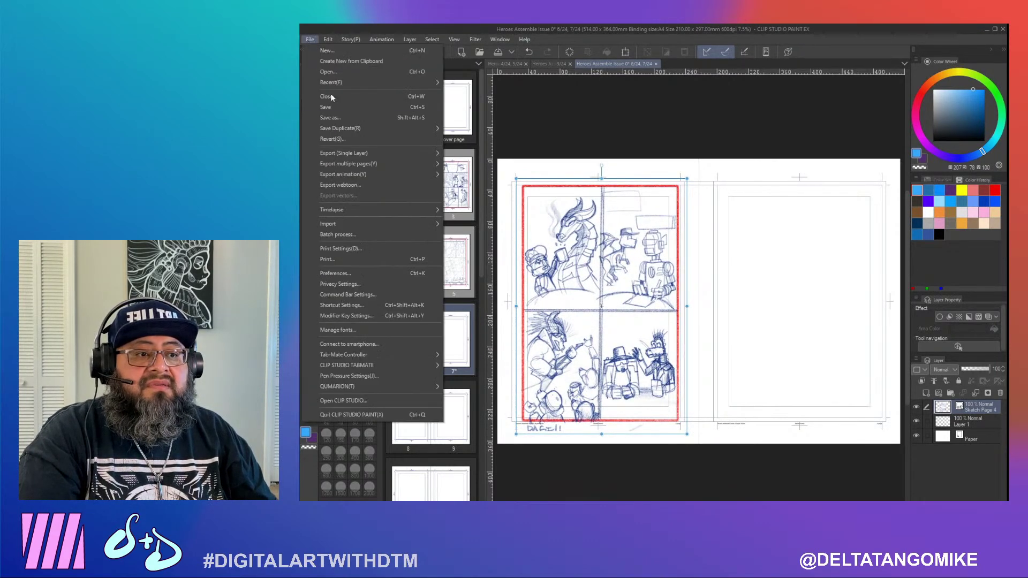
pyautogui.moveTo(361, 224)
pyautogui.click(511, 124)
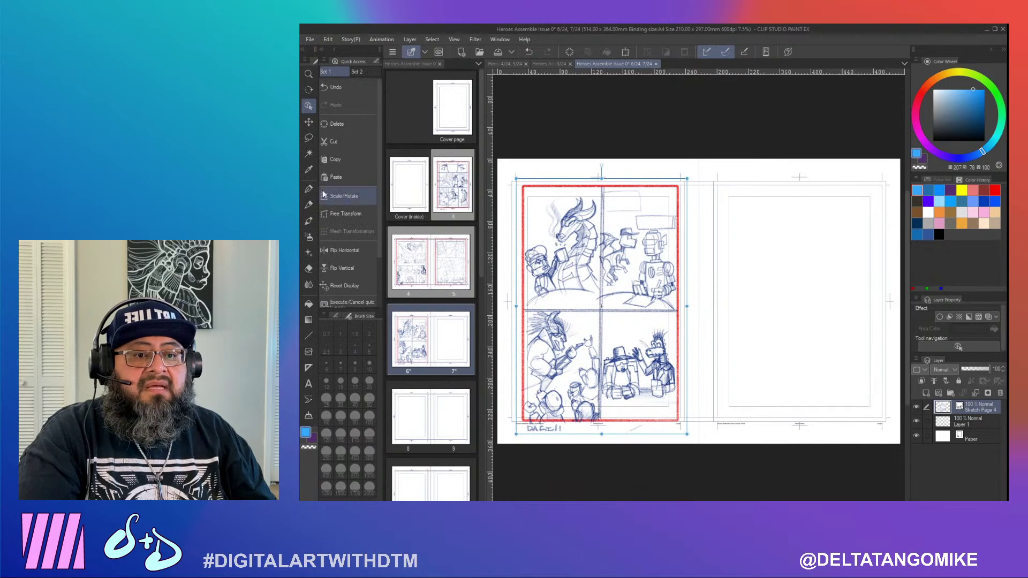
pyautogui.click(309, 122)
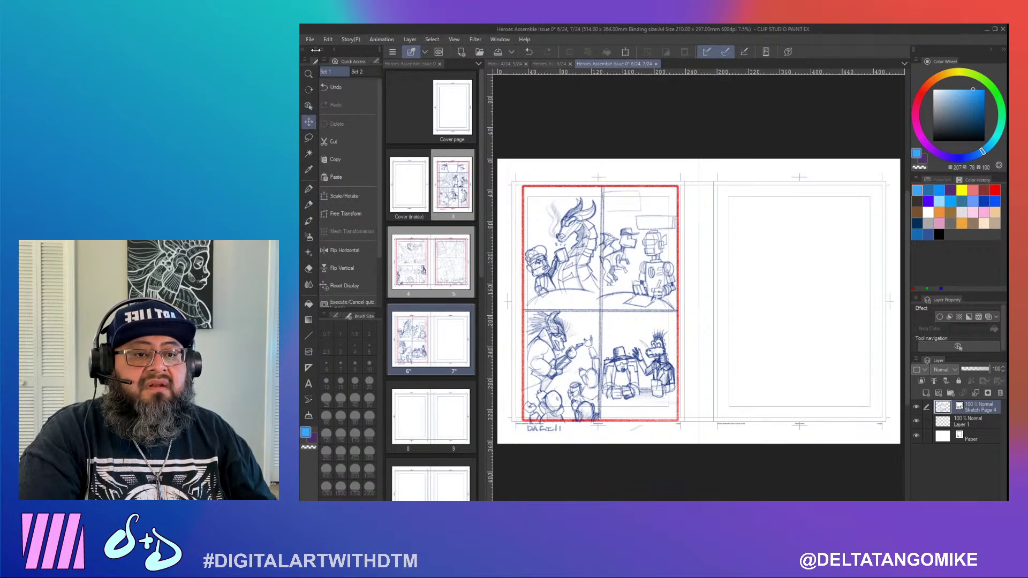
pyautogui.click(310, 39)
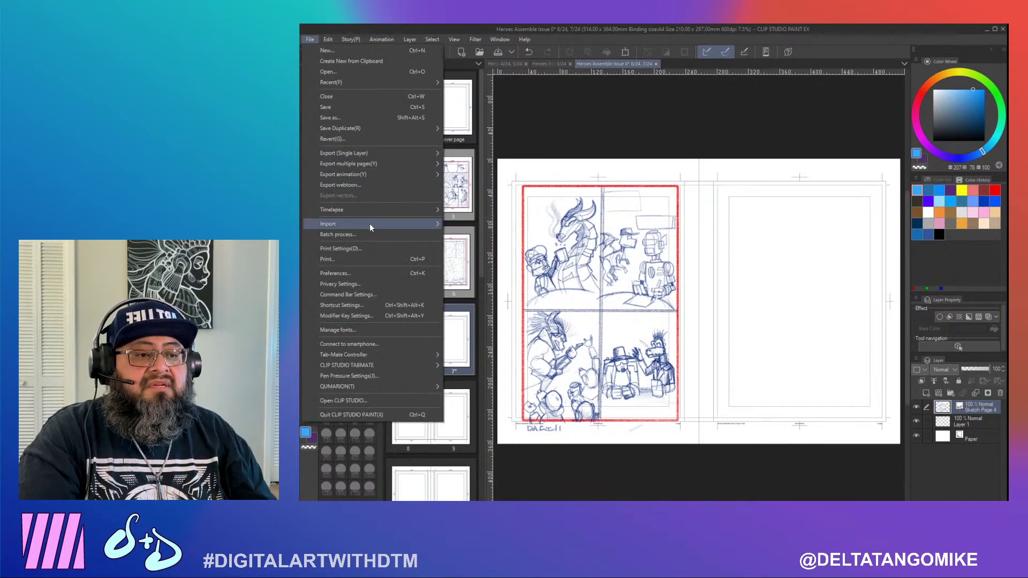
pyautogui.moveTo(370, 223)
pyautogui.click(497, 225)
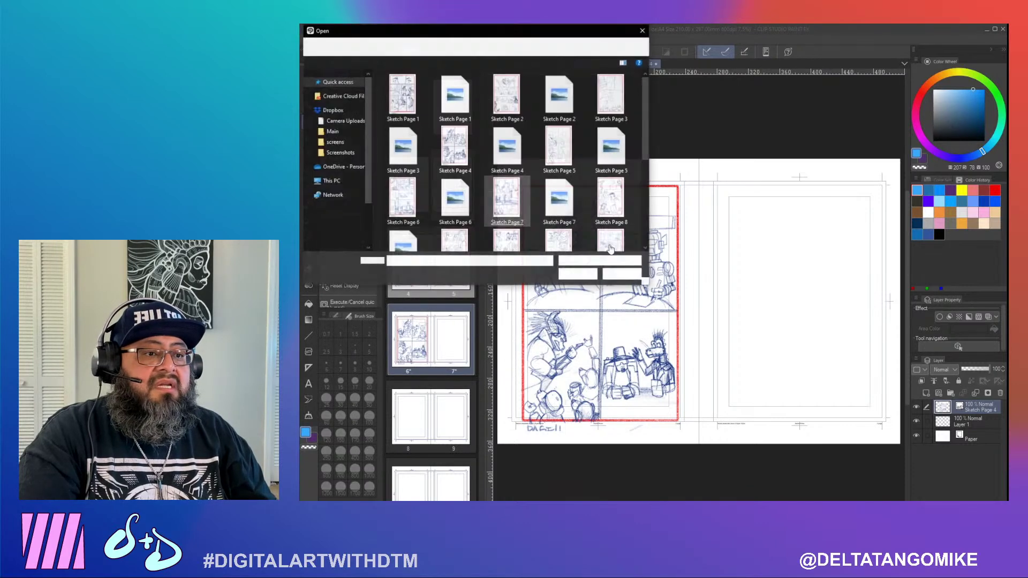
pyautogui.doubleClick(564, 149)
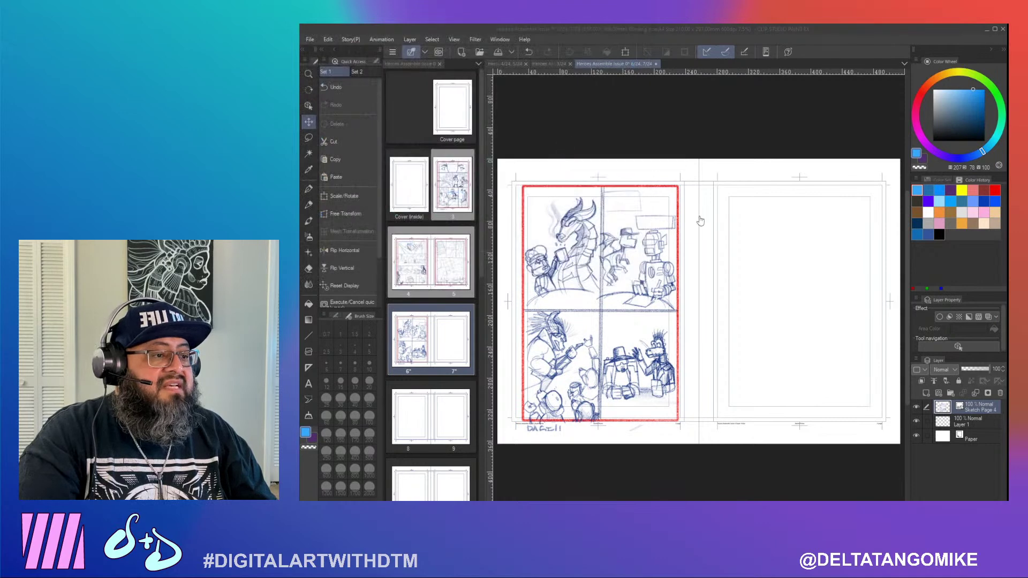
pyautogui.moveTo(699, 283); pyautogui.dragTo(746, 217)
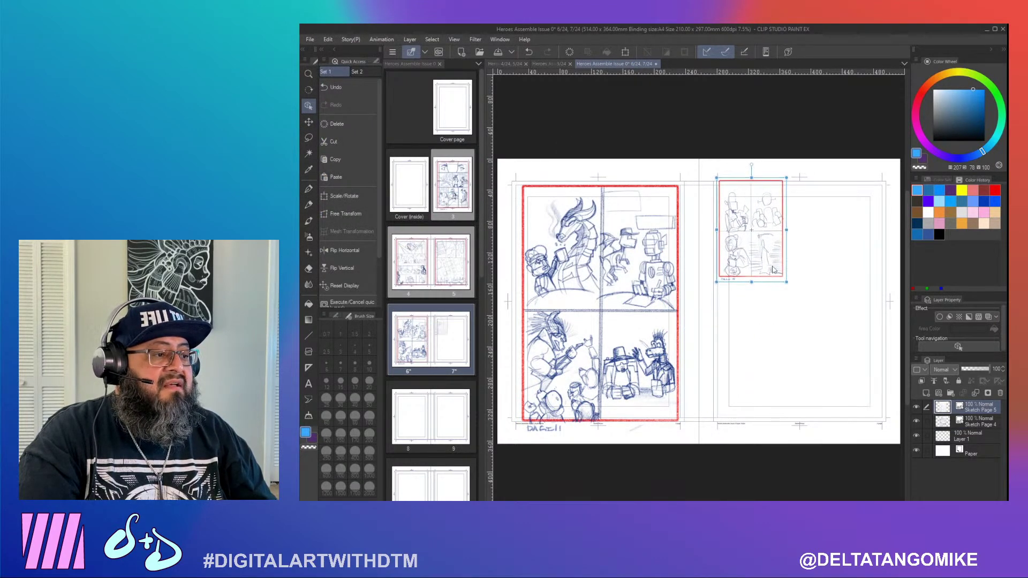
# Enlarge the Sketch Page 5 image until its red border fits the frame guides of page 7
pyautogui.moveTo(791, 283)
pyautogui.mouseDown()
pyautogui.moveTo(865, 415)
pyautogui.moveTo(905, 433)
pyautogui.mouseUp()
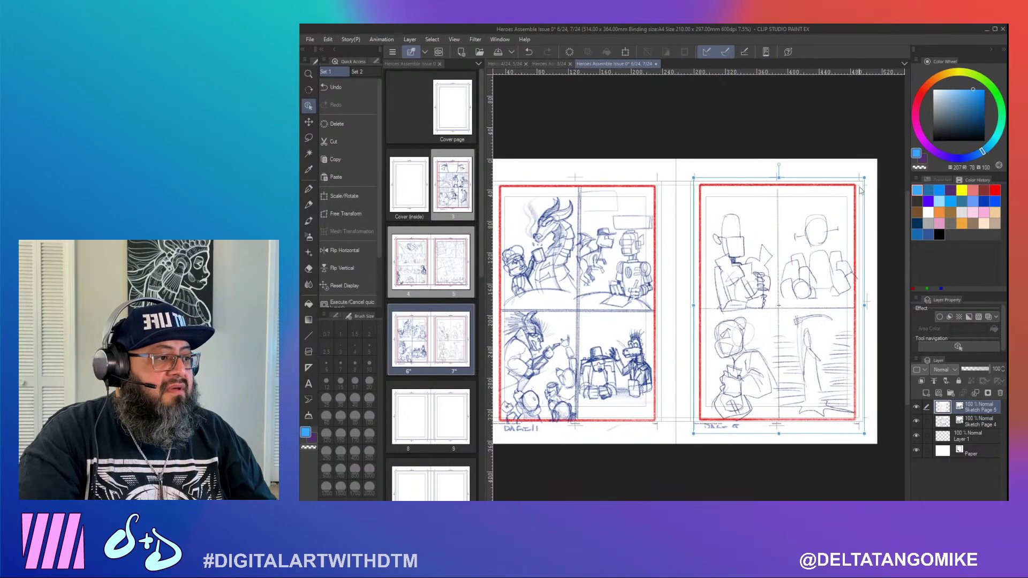
pyautogui.moveTo(862, 176); pyautogui.dragTo(868, 176)
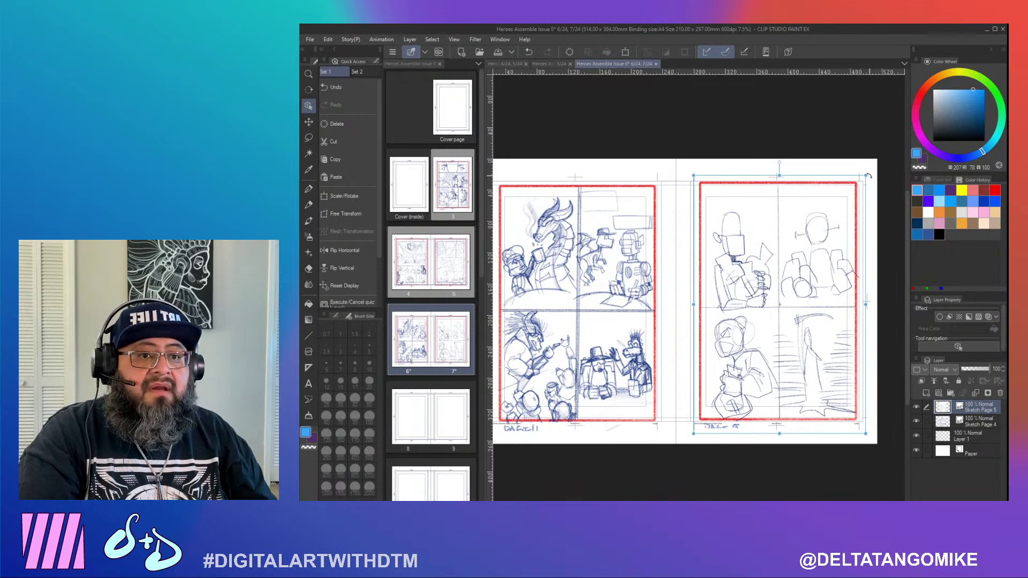
pyautogui.click(308, 122)
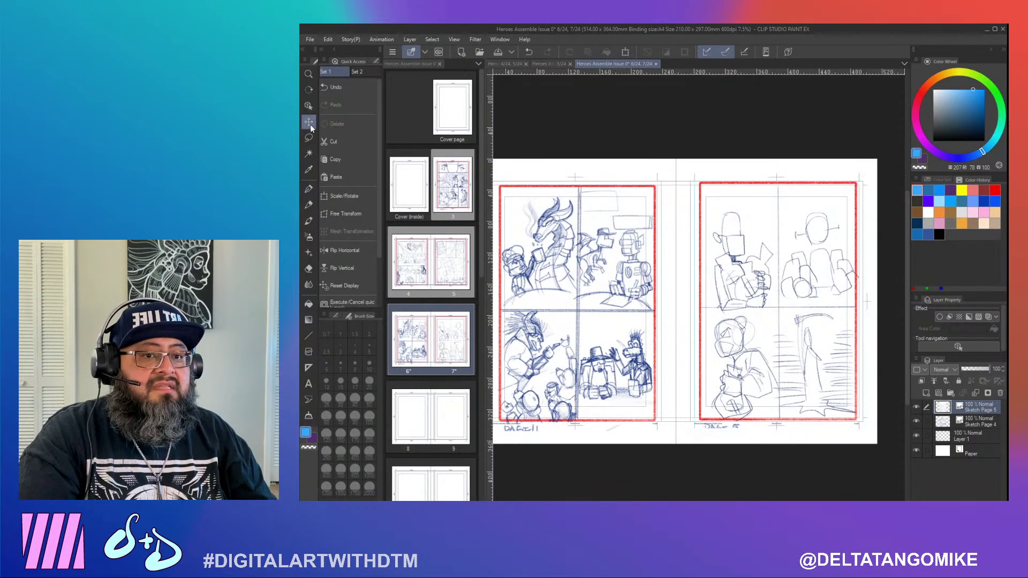
# Select the Sketch Page 4 image on page 6 and delete its entire layer
pyautogui.click(309, 106)
pyautogui.click(609, 219)
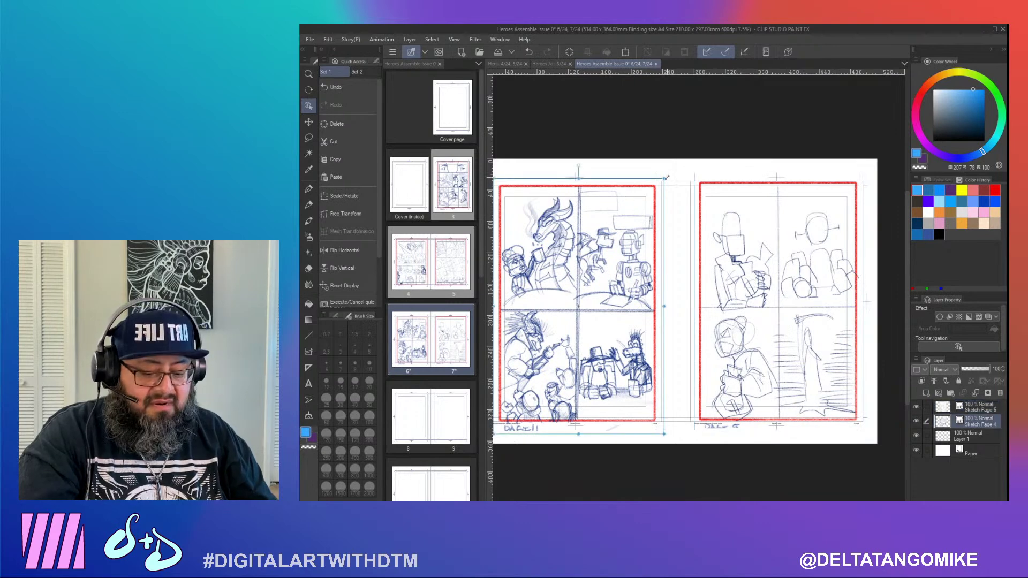
pyautogui.press('Delete')
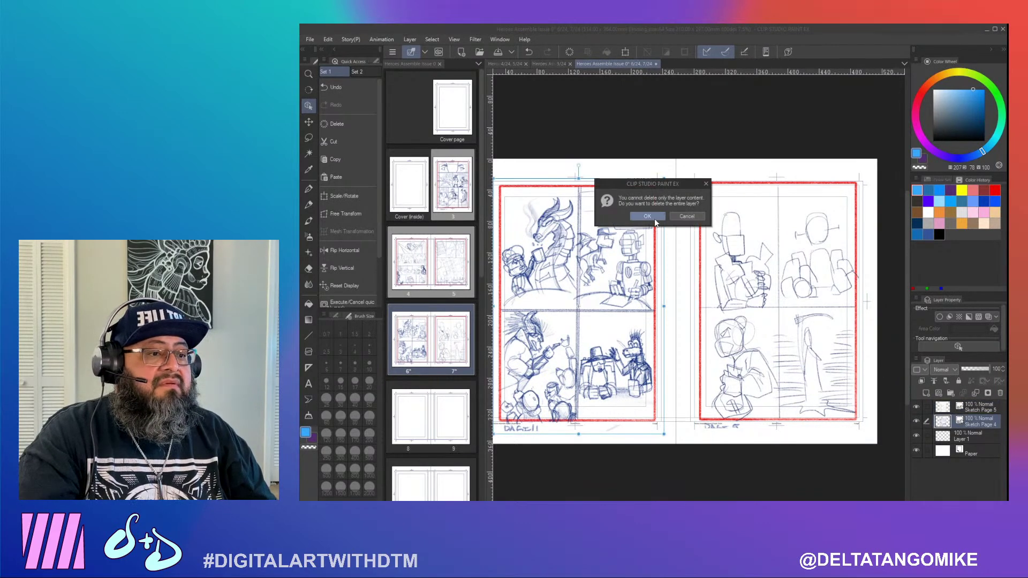
pyautogui.click(654, 218)
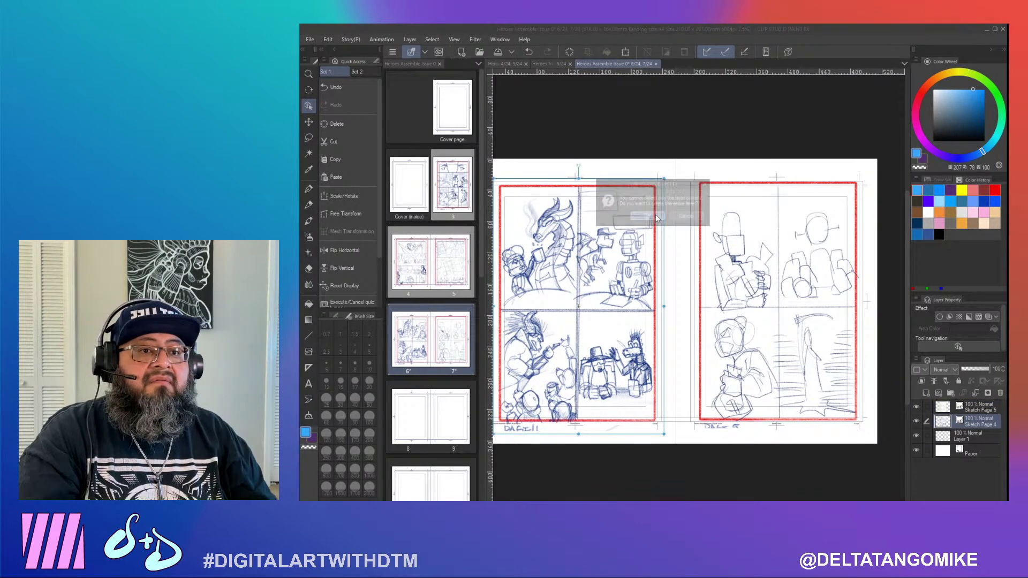
# Import the Sketch Page 4 image again, move it onto page 6 and enlarge it to match the height of the page 7 sketch
pyautogui.click(309, 39)
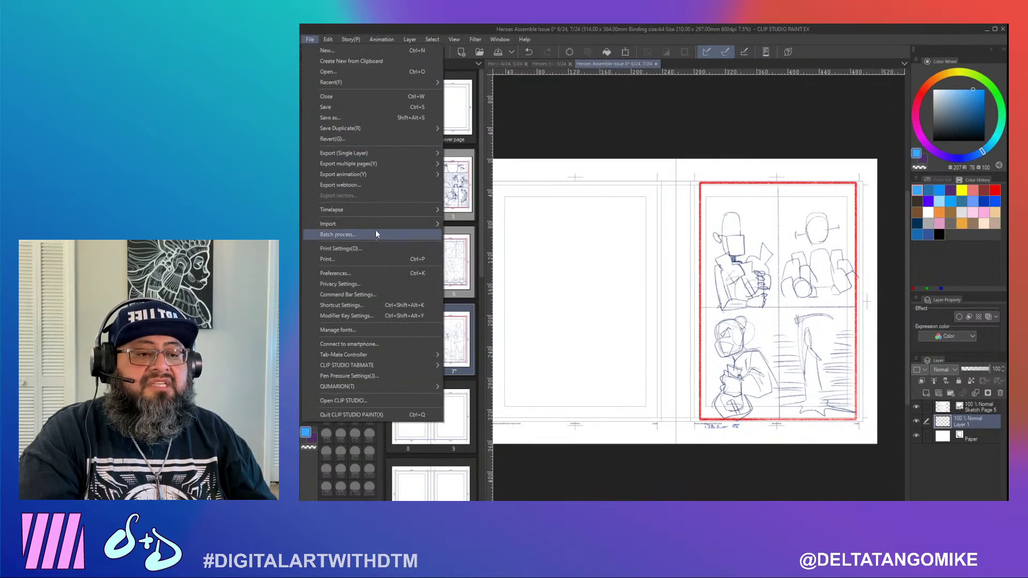
pyautogui.moveTo(386, 223)
pyautogui.click(471, 227)
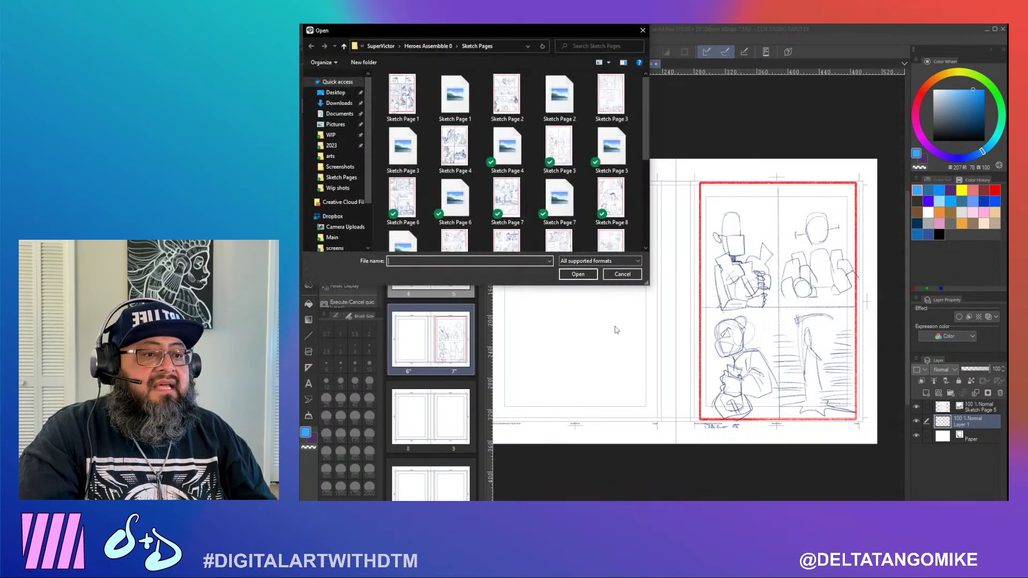
pyautogui.doubleClick(468, 163)
pyautogui.moveTo(668, 305)
pyautogui.mouseDown()
pyautogui.moveTo(592, 244)
pyautogui.moveTo(523, 234)
pyautogui.mouseUp()
pyautogui.moveTo(565, 282); pyautogui.dragTo(674, 434)
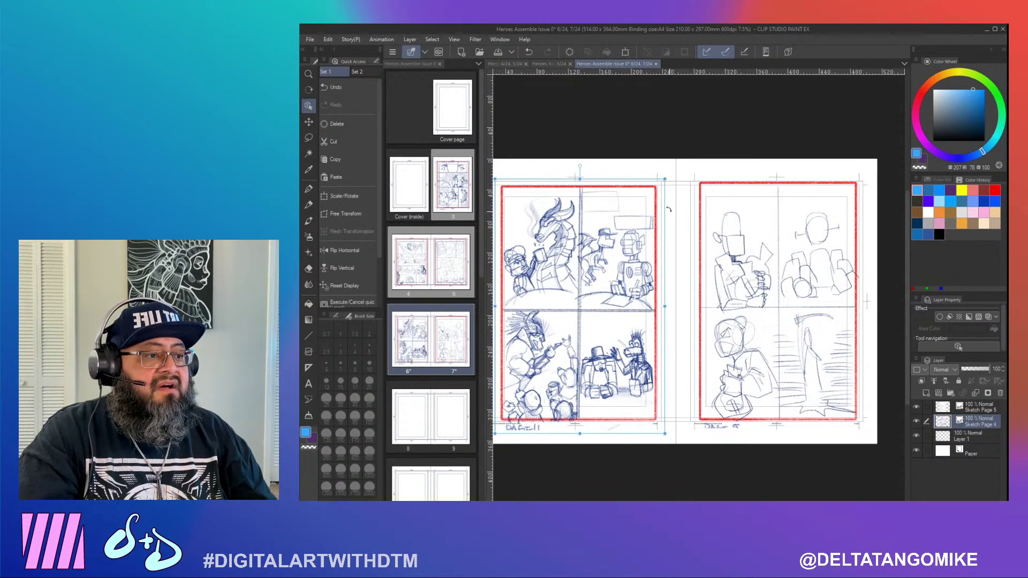
pyautogui.moveTo(664, 181); pyautogui.dragTo(668, 175)
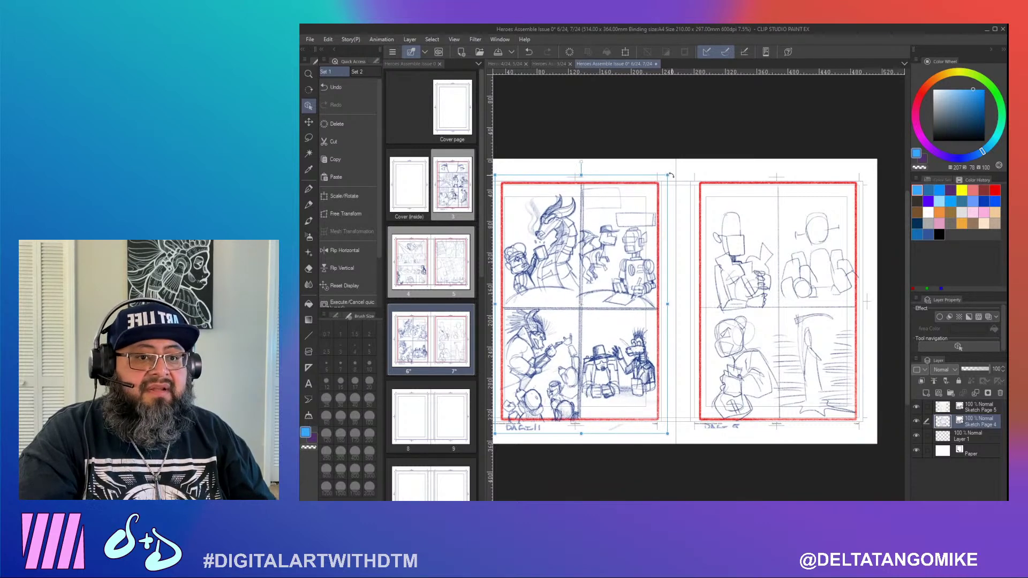
# Shift the Sketch Page 4 image slightly left within page 6's frame guides, check its placement up close and save the spread
pyautogui.click(309, 122)
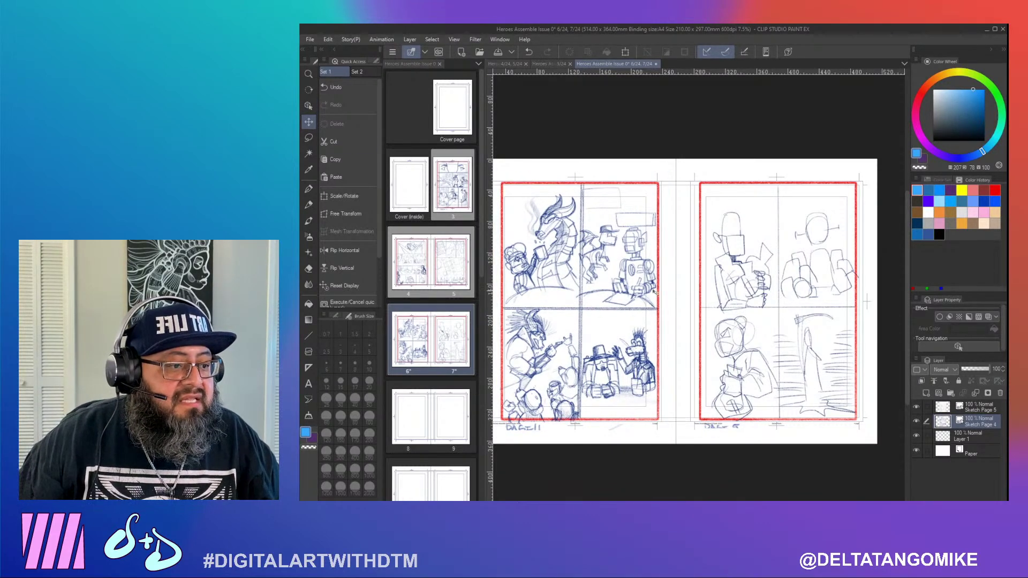
pyautogui.moveTo(673, 280)
pyautogui.mouseDown()
pyautogui.moveTo(685, 276)
pyautogui.moveTo(670, 280)
pyautogui.mouseUp()
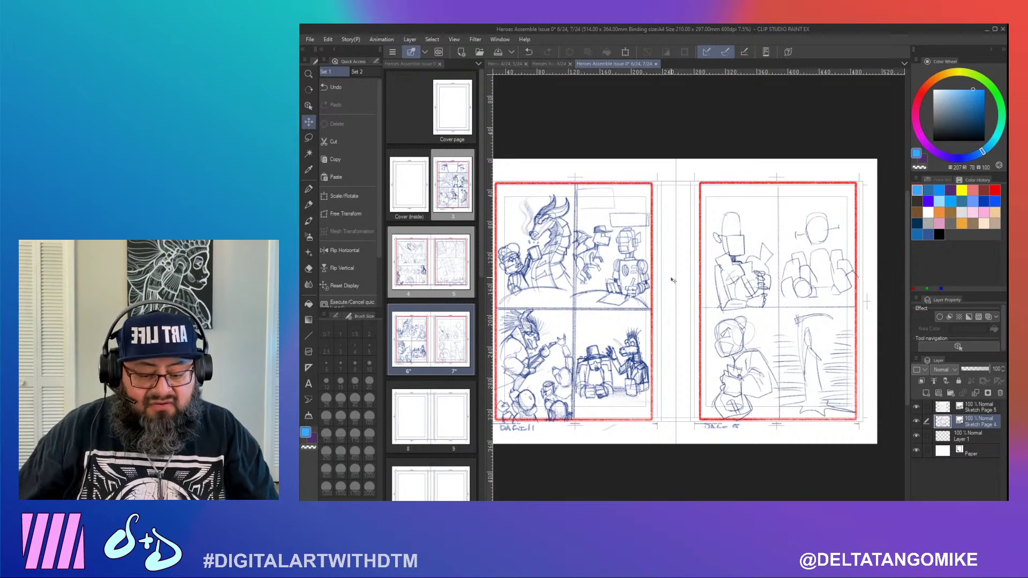
pyautogui.scroll(5, 676, 279)
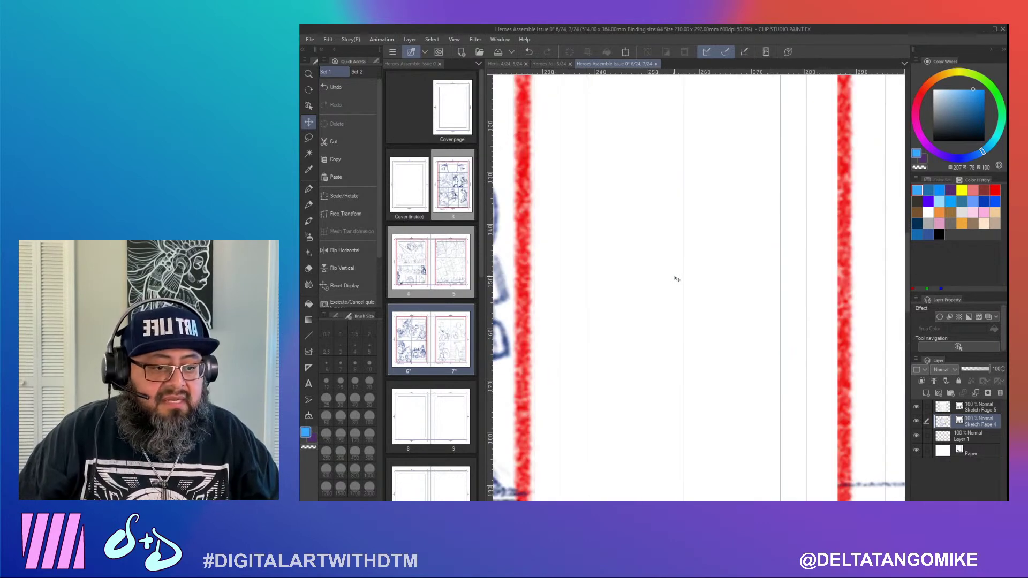
pyautogui.hscroll(-10, 672, 280)
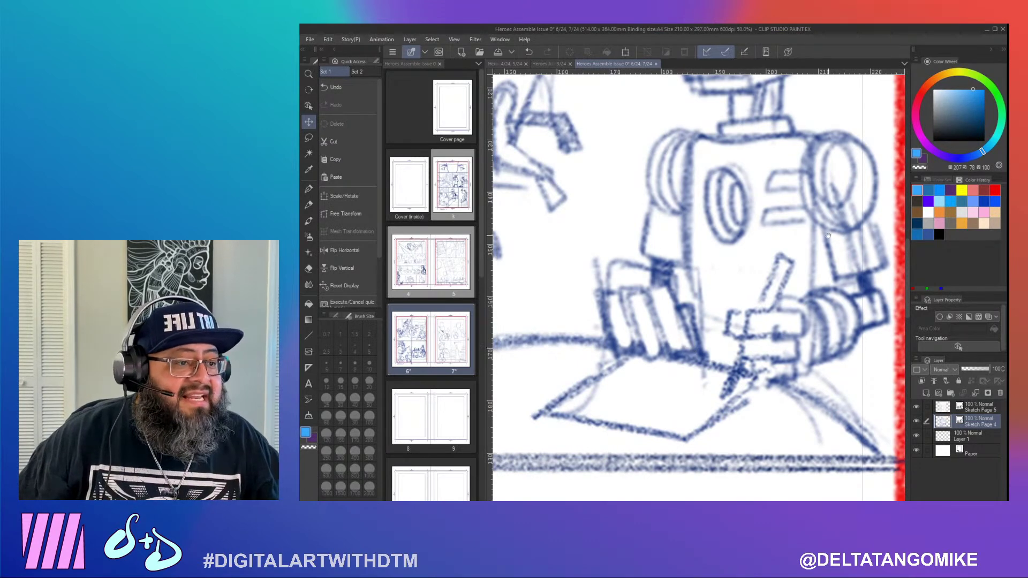
pyautogui.scroll(6, 828, 235)
pyautogui.hscroll(4, 829, 235)
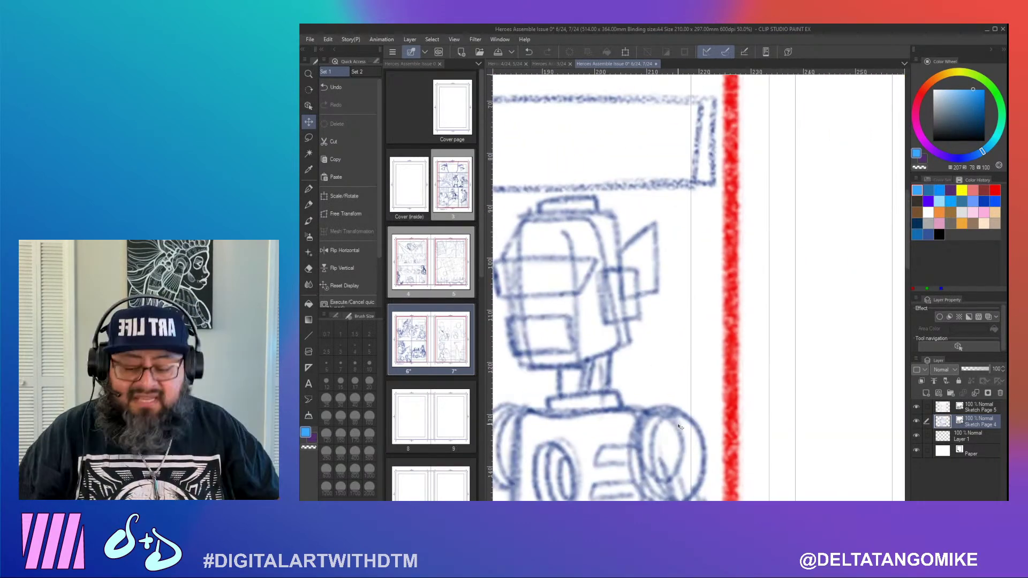
pyautogui.hotkey('ctrl', '0')
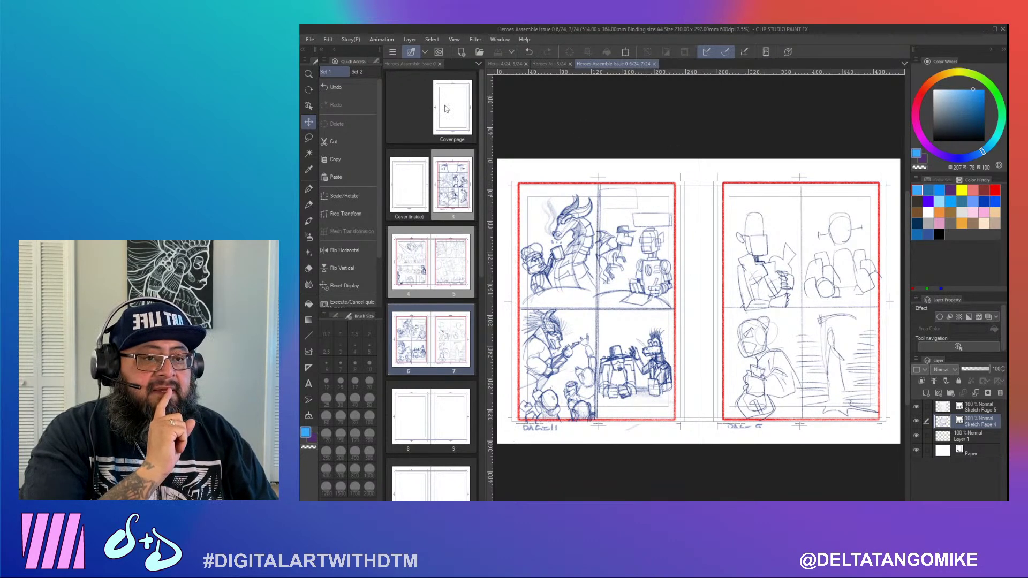
# Open the cover page and turn on timelapse recording for it
pyautogui.doubleClick(453, 118)
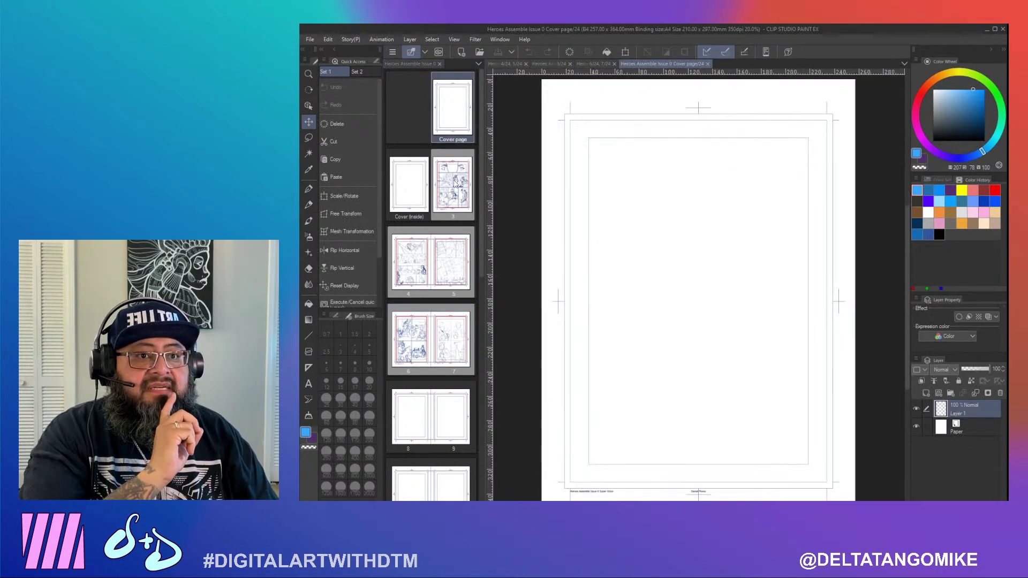
pyautogui.click(310, 39)
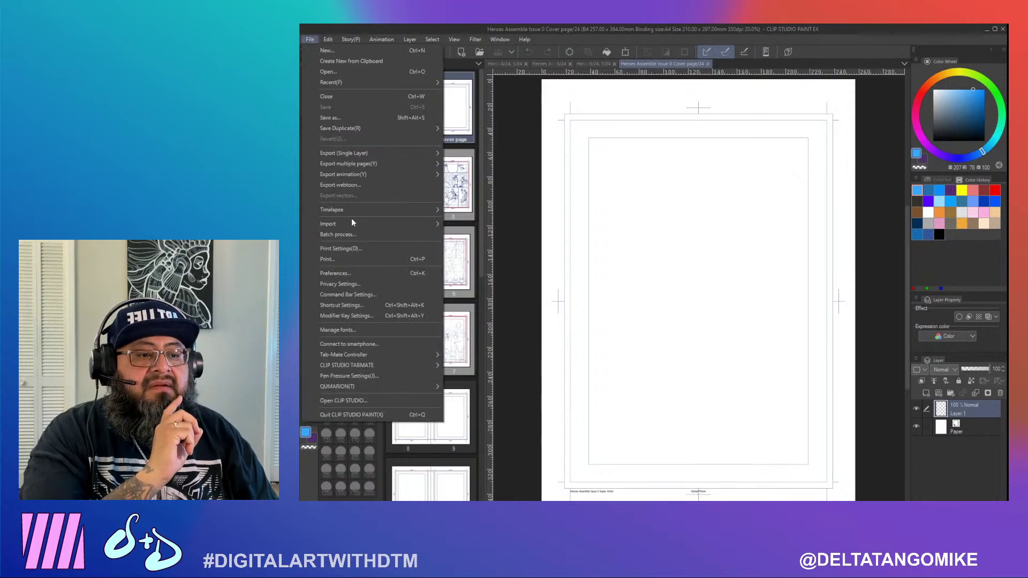
pyautogui.moveTo(352, 224)
pyautogui.moveTo(387, 211)
pyautogui.click(479, 212)
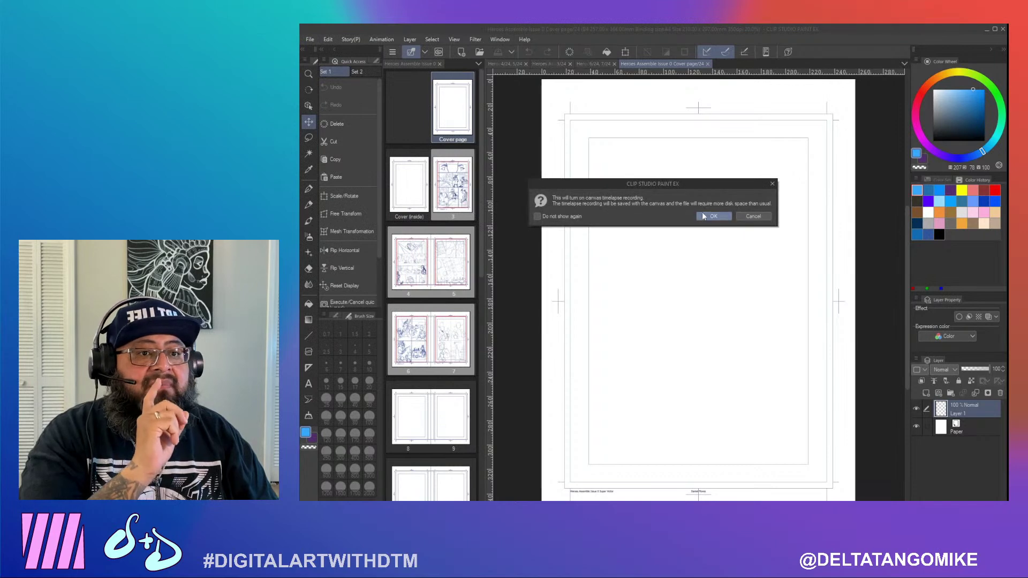
pyautogui.click(706, 216)
# Start importing an image onto the cover page and enlarge the file dialog to show the whole Sketch Pages folder
pyautogui.click(311, 41)
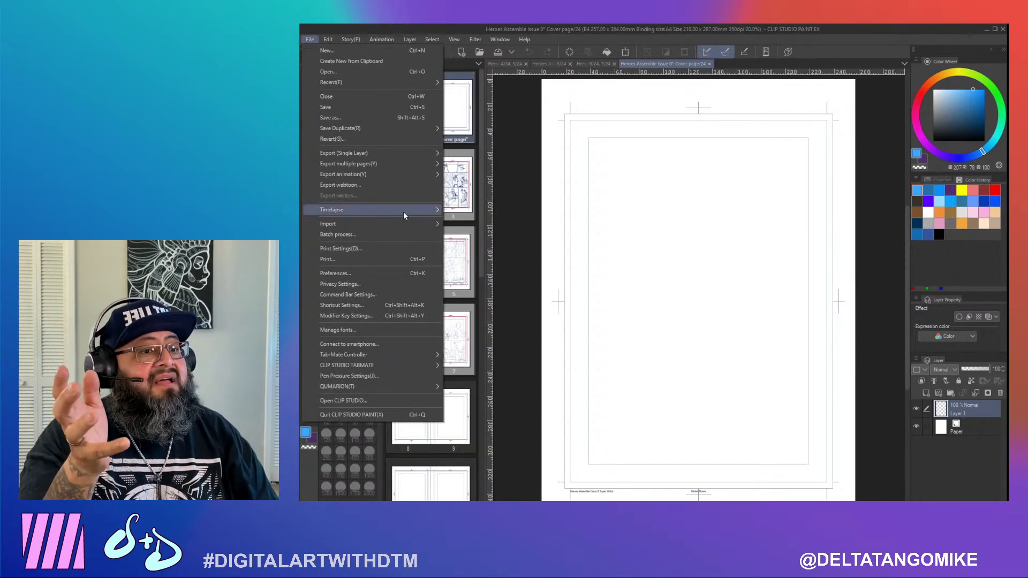
pyautogui.moveTo(404, 210)
pyautogui.moveTo(385, 227)
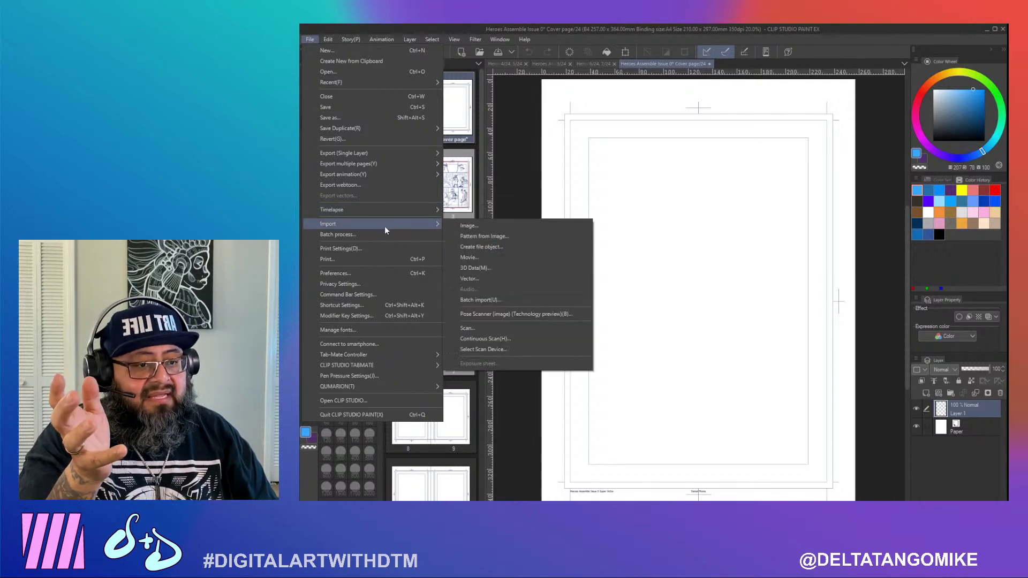
pyautogui.click(483, 226)
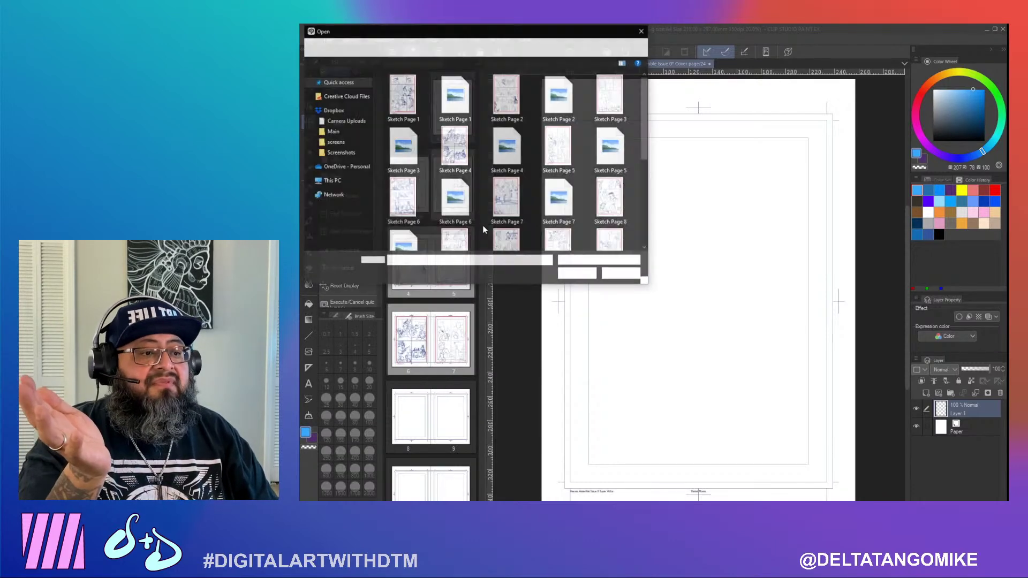
pyautogui.moveTo(647, 286); pyautogui.dragTo(720, 414)
pyautogui.moveTo(596, 32); pyautogui.dragTo(630, 67)
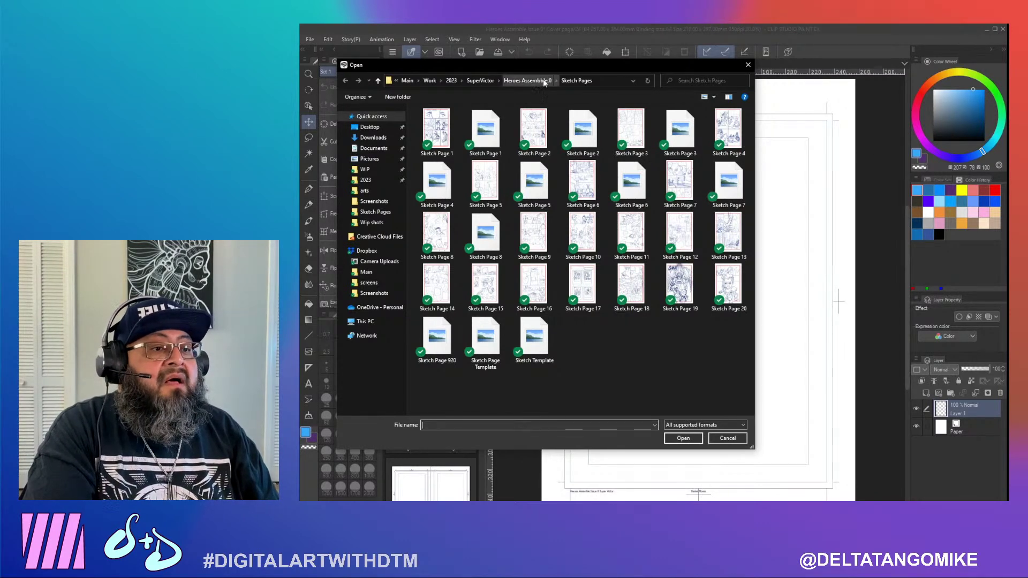
pyautogui.moveTo(621, 67); pyautogui.dragTo(647, 83)
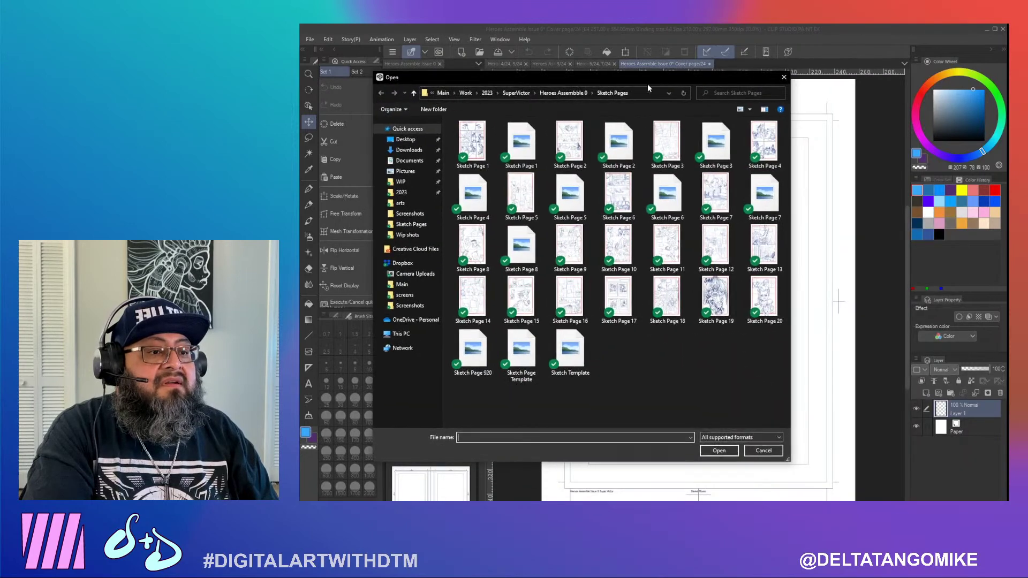
# Look through the SV Character References folder for the cover artwork, and return to the Heroes Assembble 0 folder
pyautogui.click(554, 93)
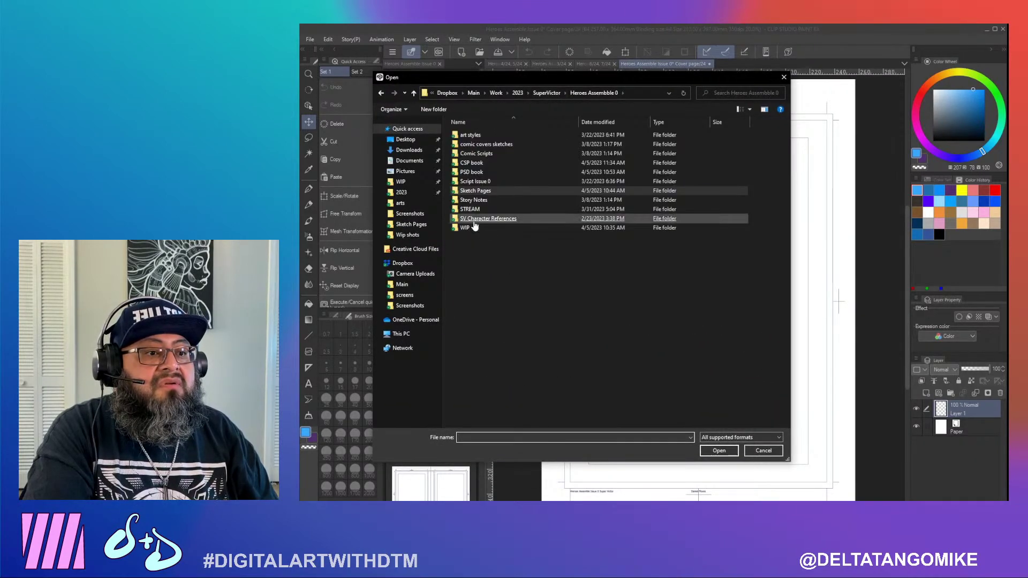
pyautogui.doubleClick(476, 219)
pyautogui.click(676, 295)
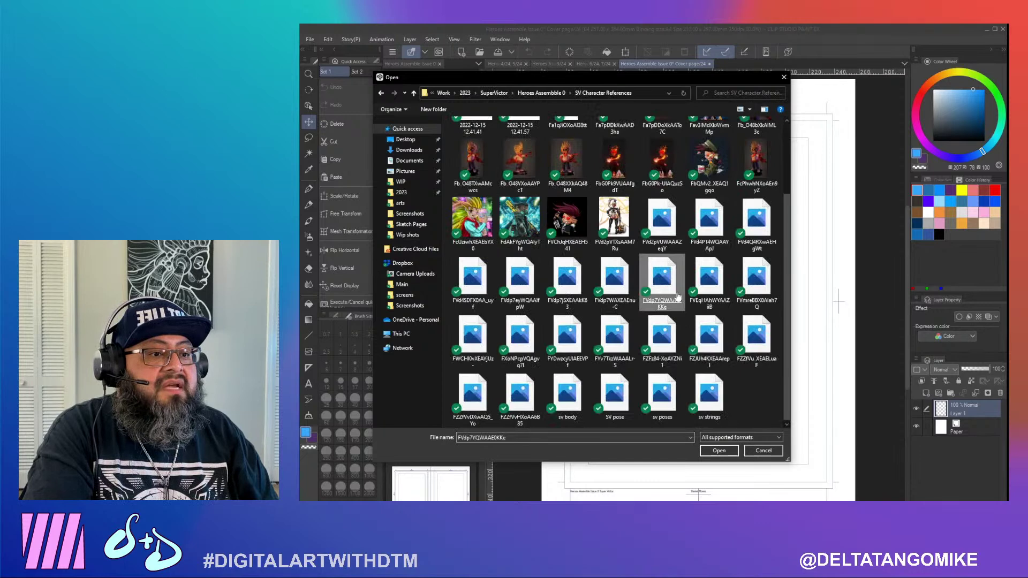
pyautogui.click(544, 95)
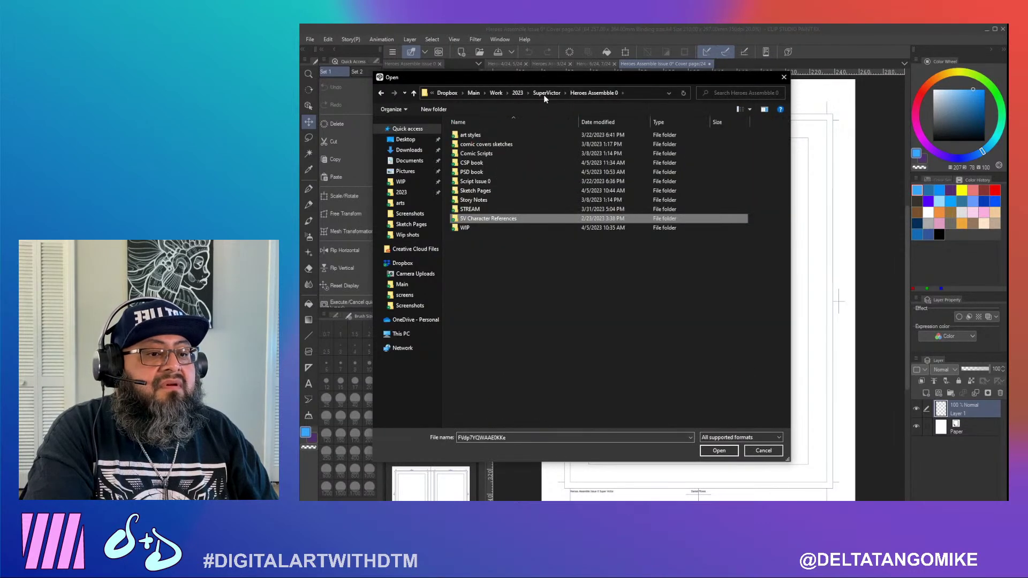
pyautogui.click(506, 257)
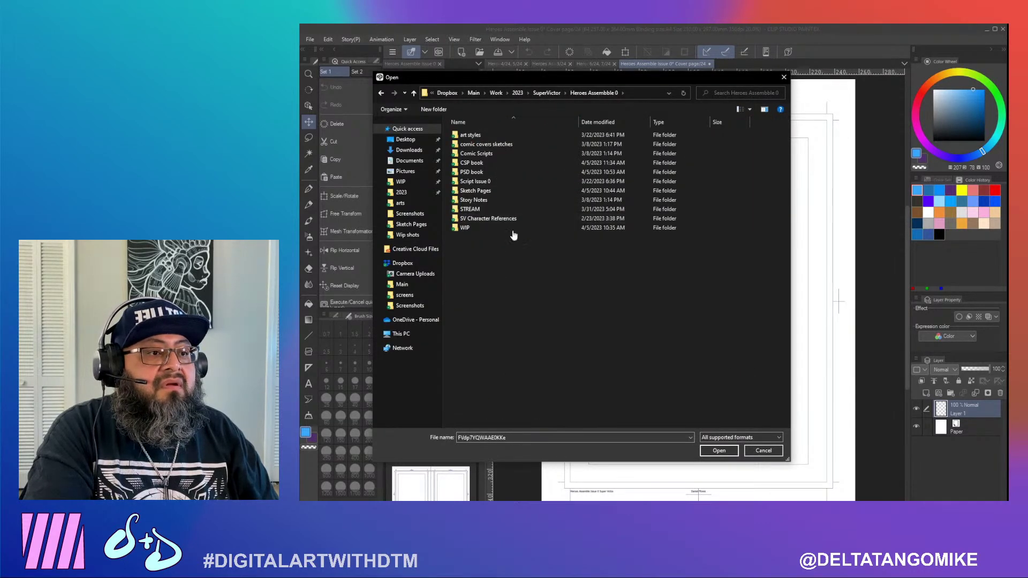
# Import the SVU_Issue_0_TRIMMED_V3-01 artwork from SuperVictor's ref images folder onto the cover page and save the page
pyautogui.click(546, 94)
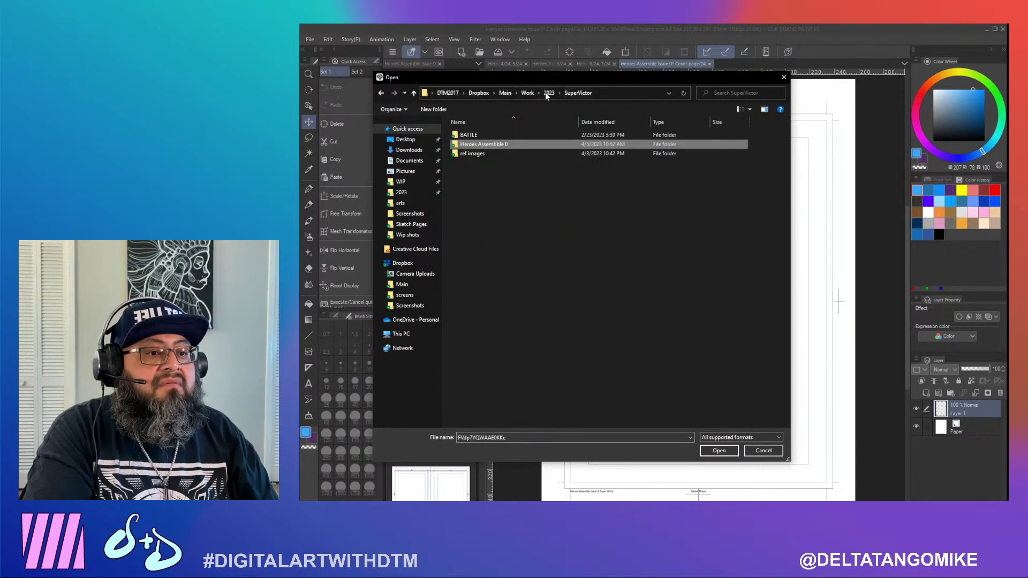
pyautogui.doubleClick(471, 154)
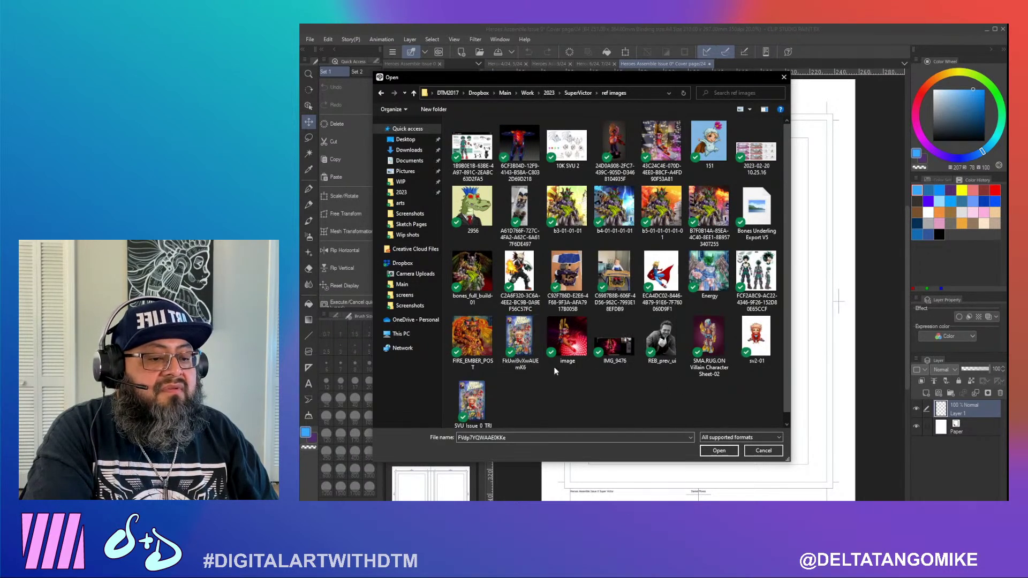
pyautogui.click(519, 336)
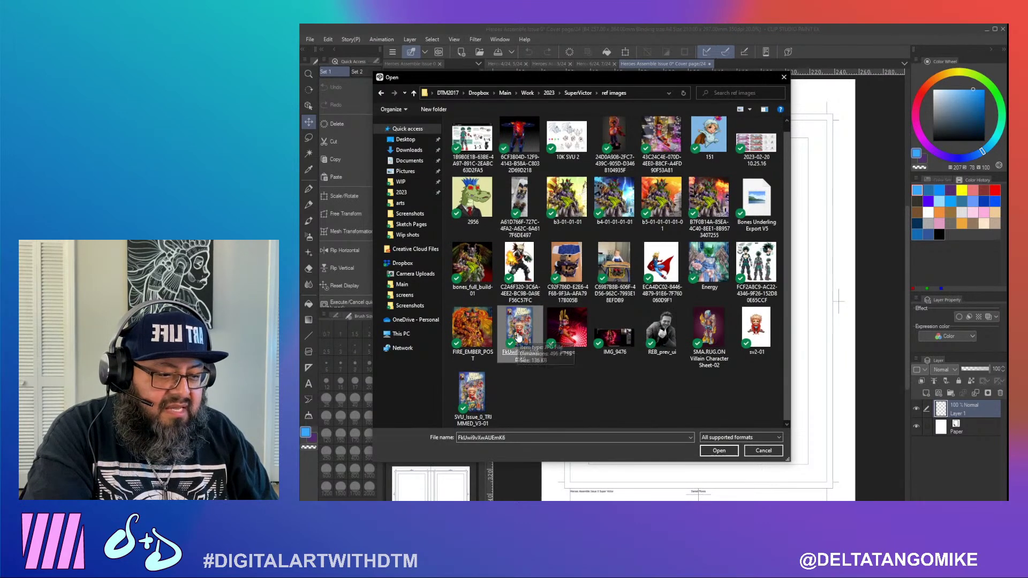
pyautogui.click(463, 409)
pyautogui.doubleClick(464, 408)
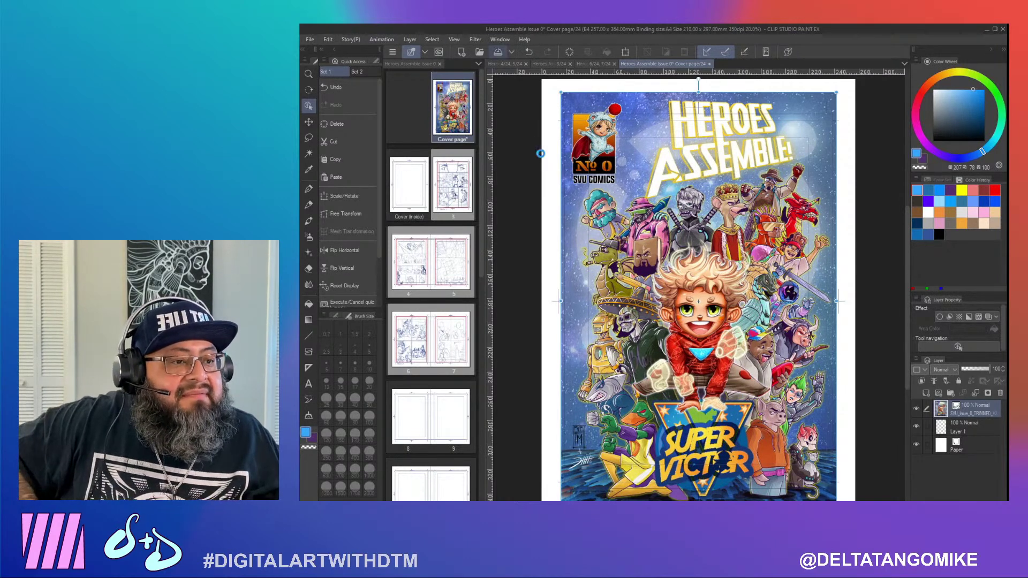
pyautogui.hotkey('ctrl', 's')
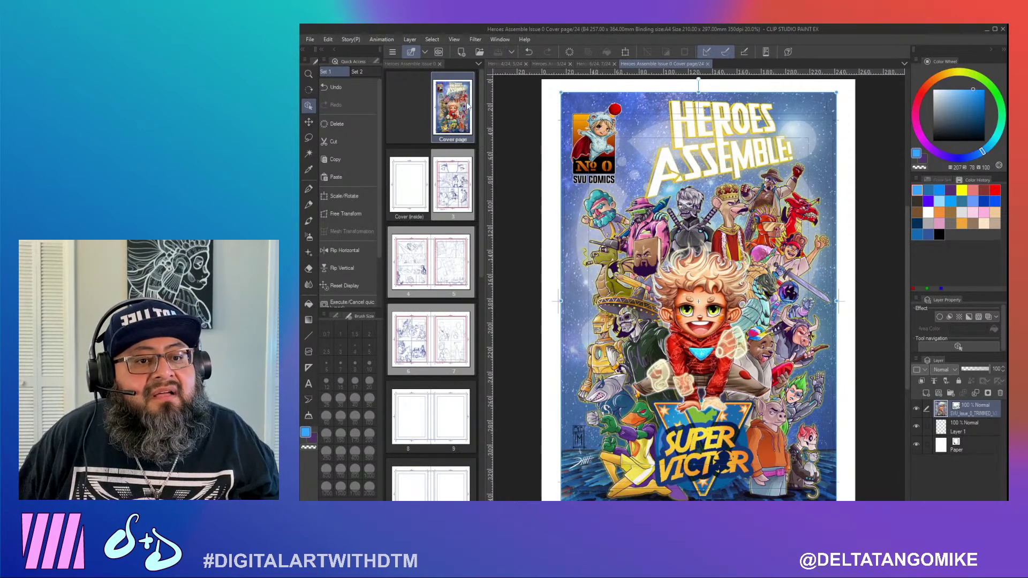
# Check the cover page's timelapse recording setting and switch to the Move layer tool
pyautogui.click(311, 39)
pyautogui.moveTo(372, 211)
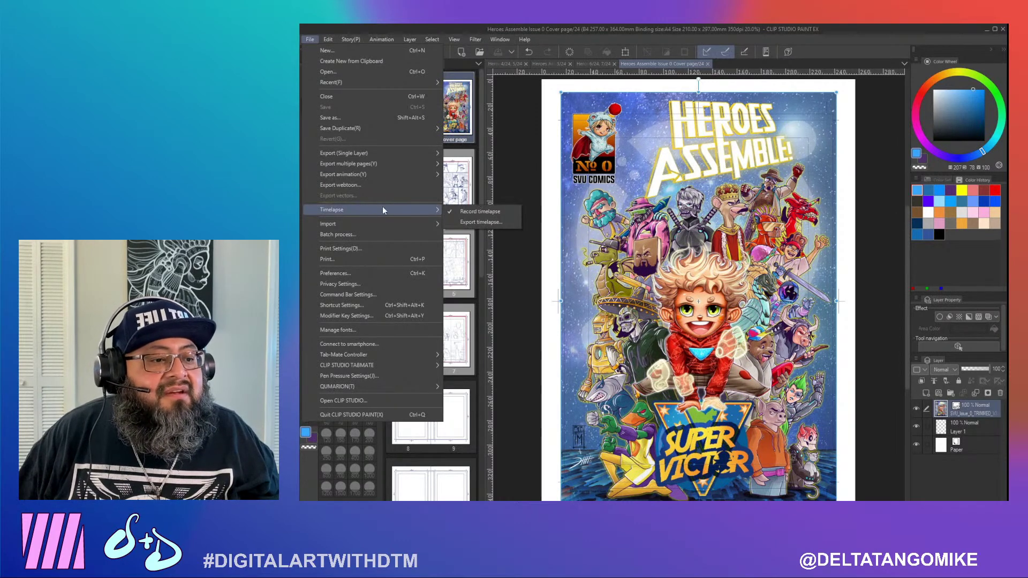
pyautogui.press('Escape')
pyautogui.click(308, 123)
pyautogui.click(528, 307)
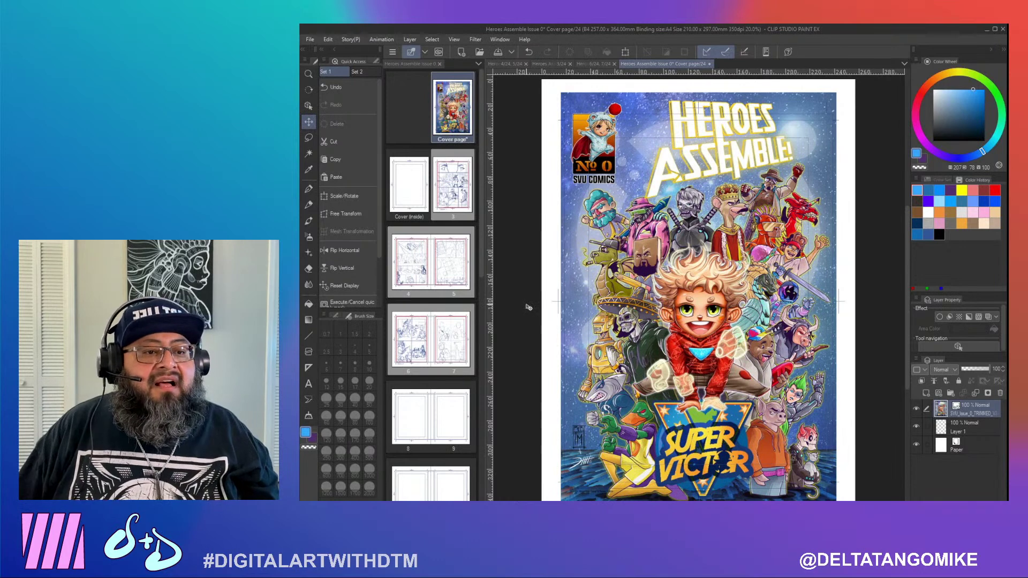
# Open the inside cover page and enable timelapse recording for it
pyautogui.doubleClick(407, 185)
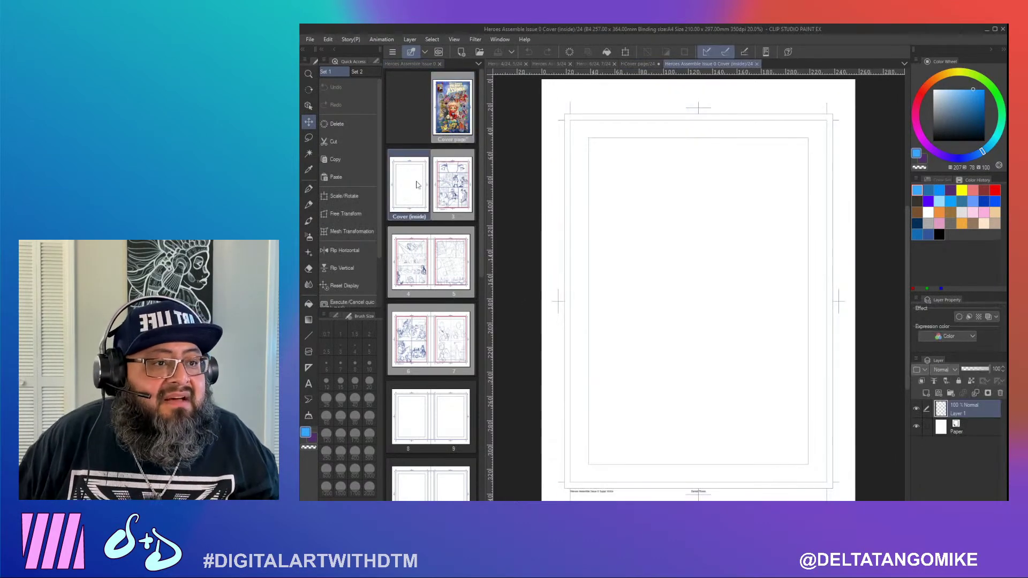
pyautogui.click(310, 40)
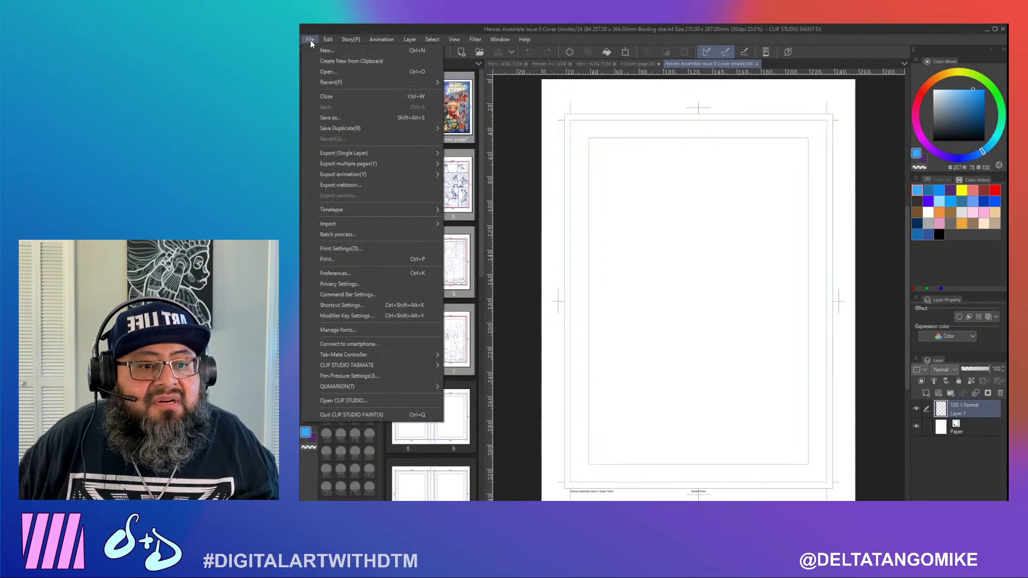
pyautogui.moveTo(352, 211)
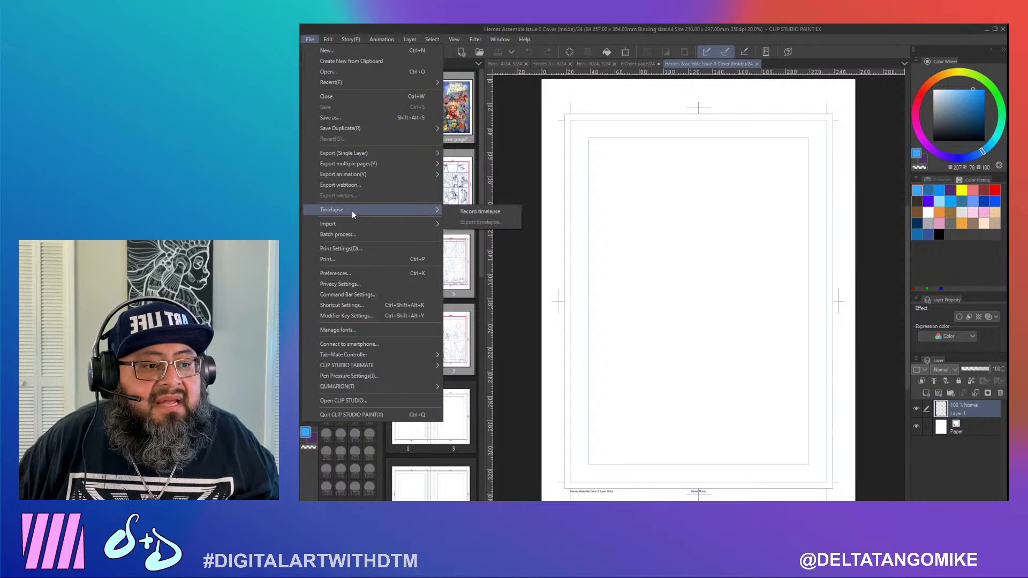
pyautogui.click(451, 213)
pyautogui.click(707, 215)
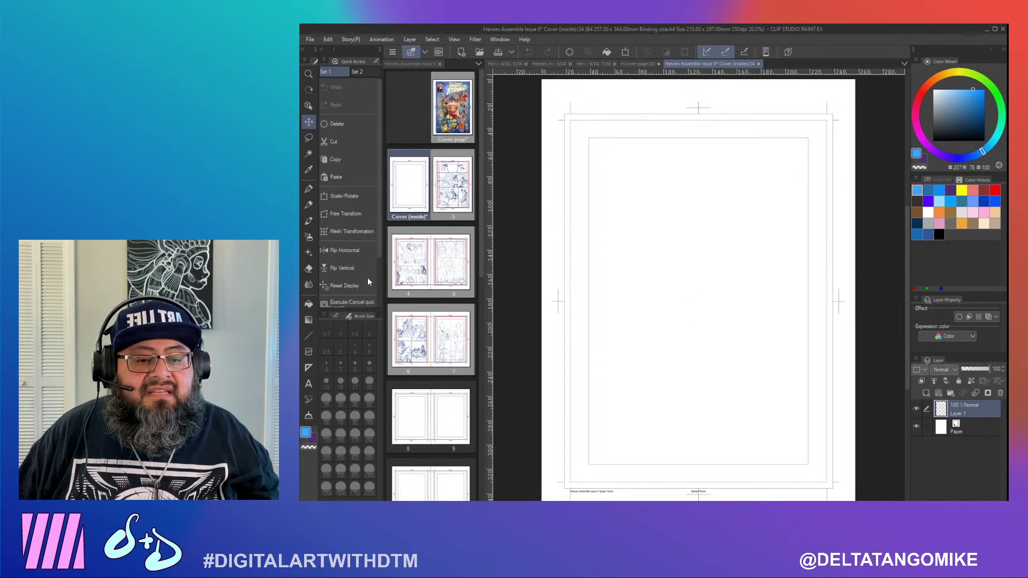
# Add the text "credits" near the middle of the inside cover page
pyautogui.click(309, 383)
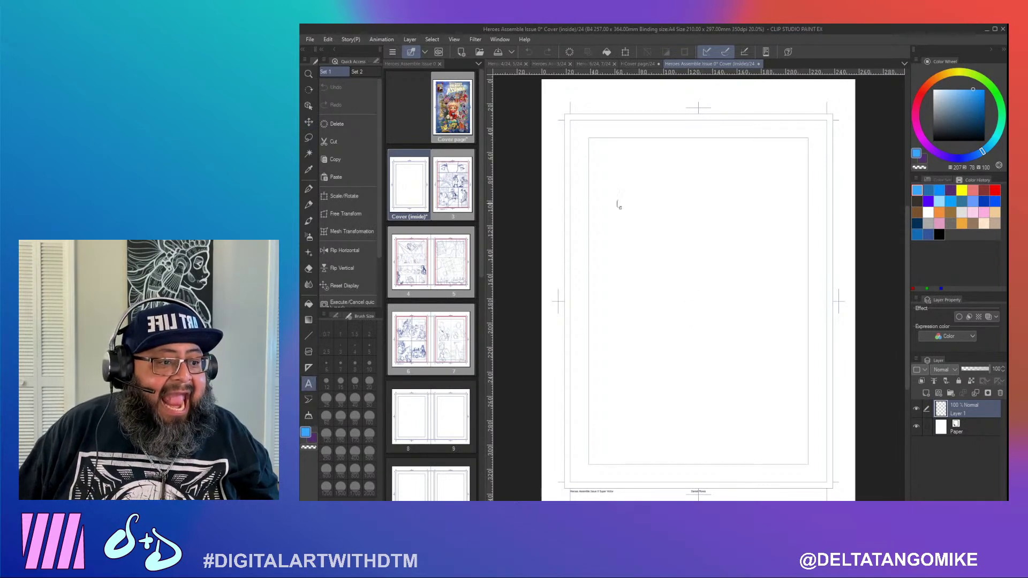
pyautogui.click(630, 294)
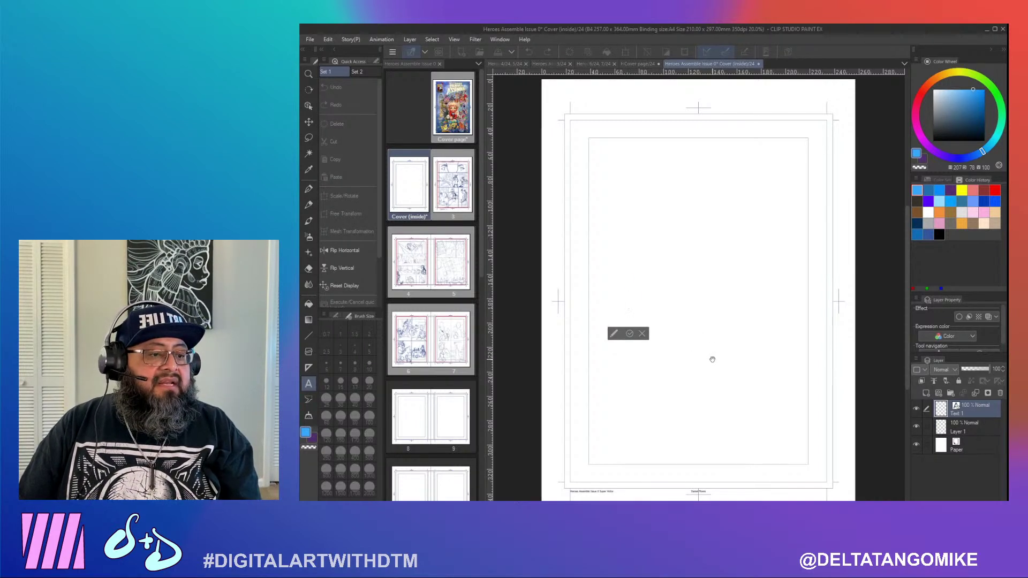
pyautogui.write('credits')
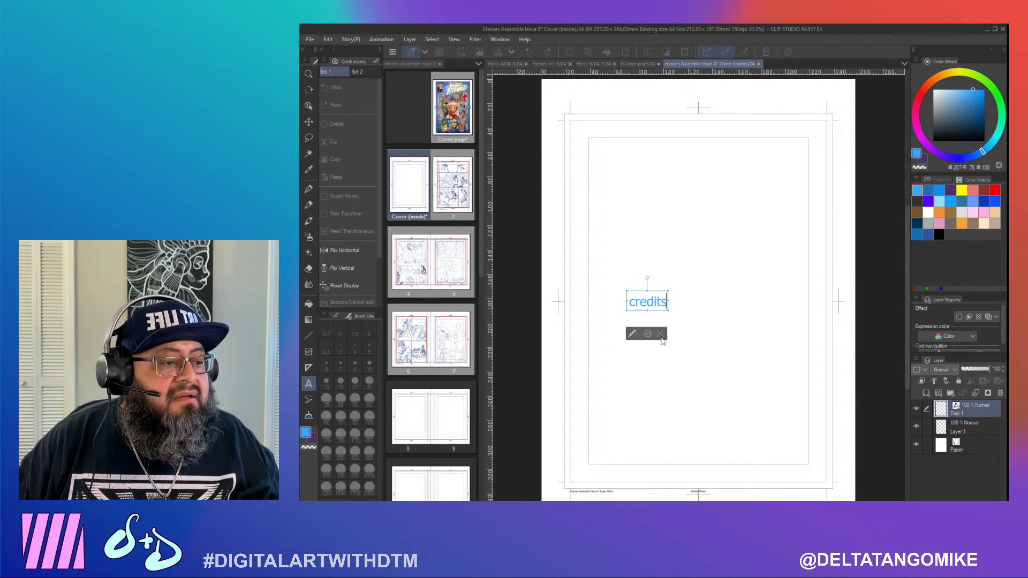
pyautogui.click(660, 334)
pyautogui.write('credits')
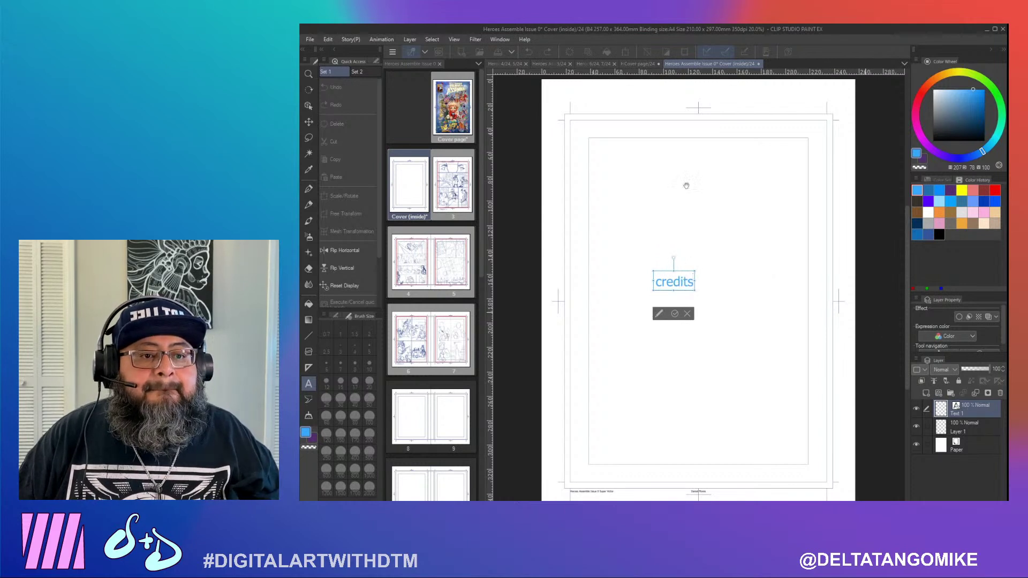
# Move the "credits" text to the inner frame's left edge, below mid-page, and save the inside cover page
pyautogui.click(309, 122)
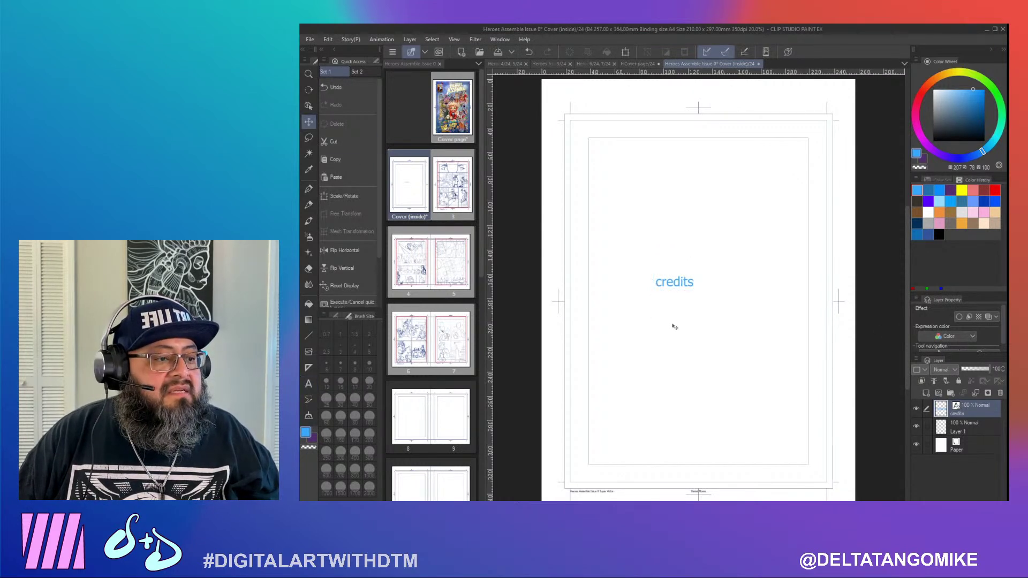
pyautogui.moveTo(677, 286); pyautogui.dragTo(610, 347)
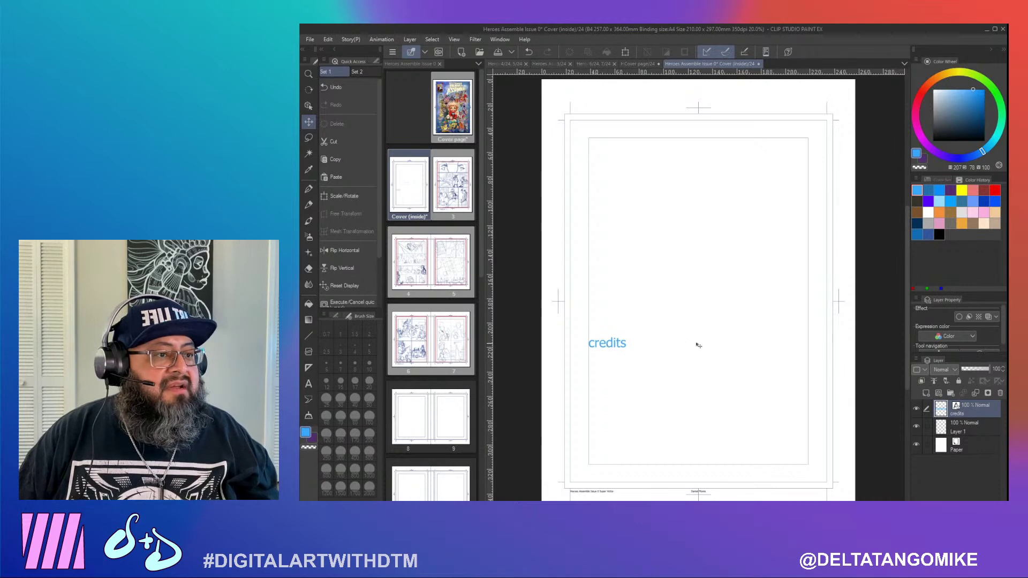
pyautogui.click(497, 52)
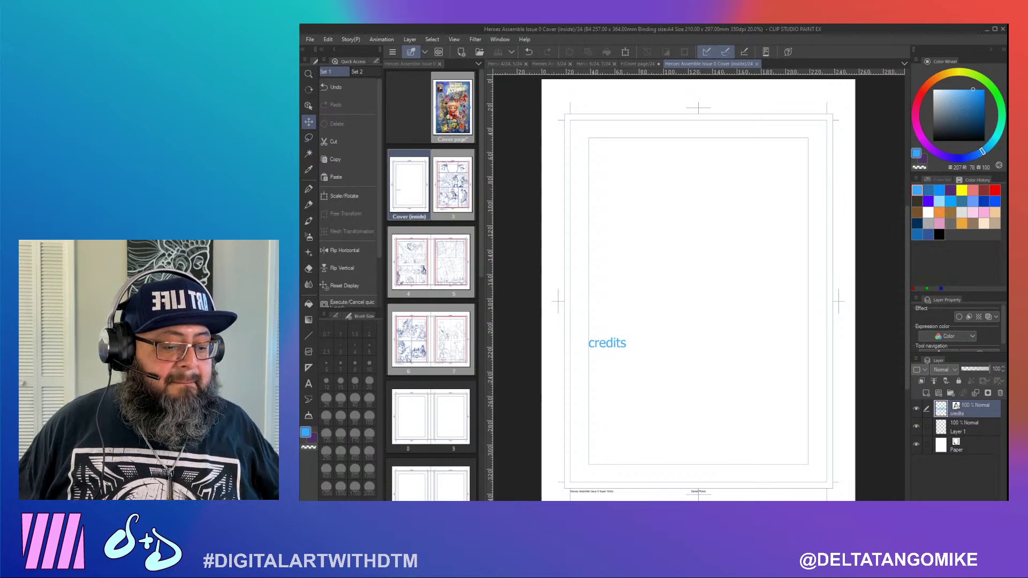
# Switch to File Explorer to look over the Comic Book V600 V2 page files and the folders in the 2023 work folder
pyautogui.hotkey('alt', 'Tab')
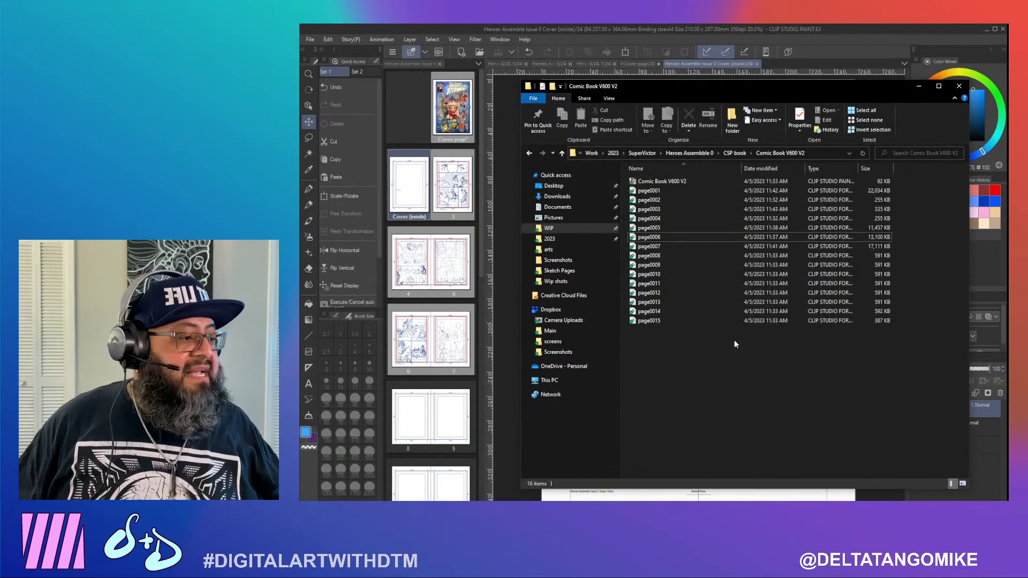
pyautogui.moveTo(878, 86); pyautogui.dragTo(765, 30)
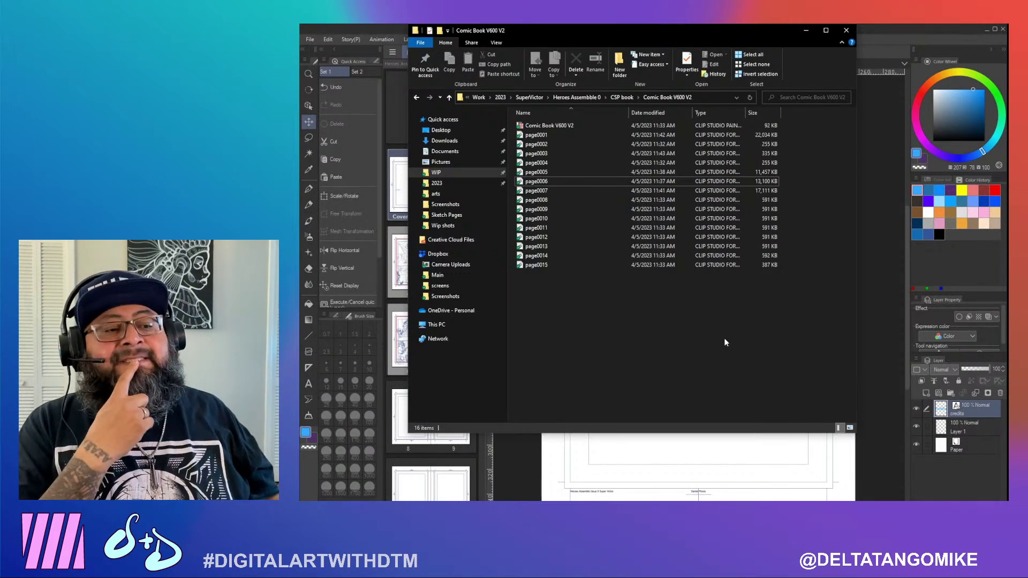
pyautogui.click(930, 26)
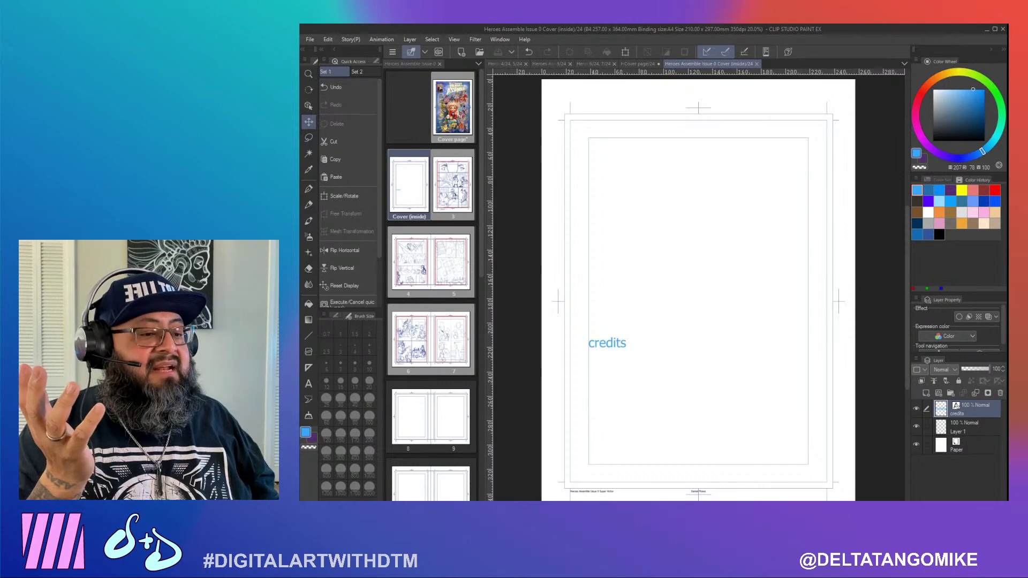
pyautogui.hotkey('alt', 'Tab')
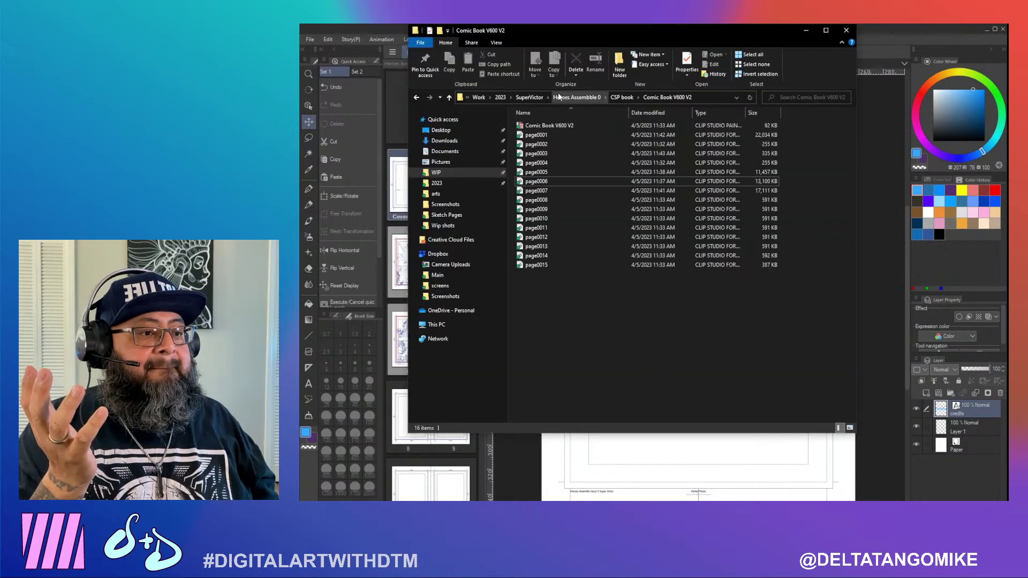
pyautogui.click(500, 97)
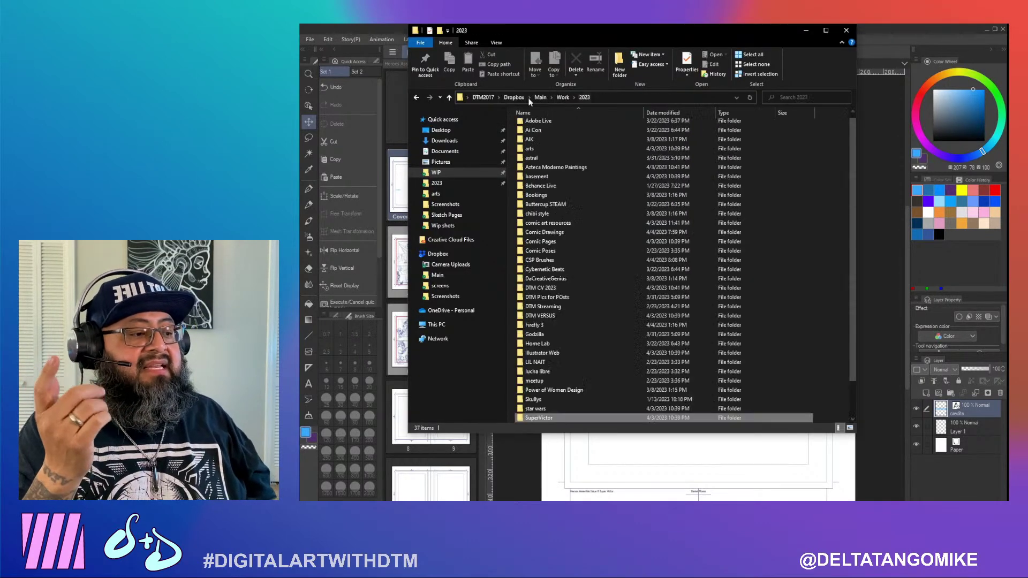
pyautogui.click(825, 334)
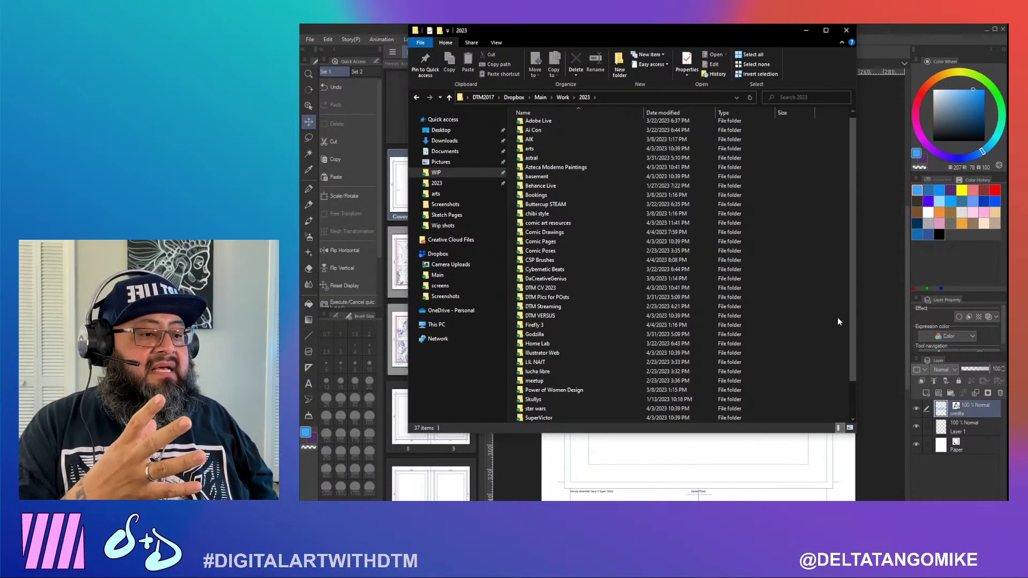
pyautogui.click(552, 261)
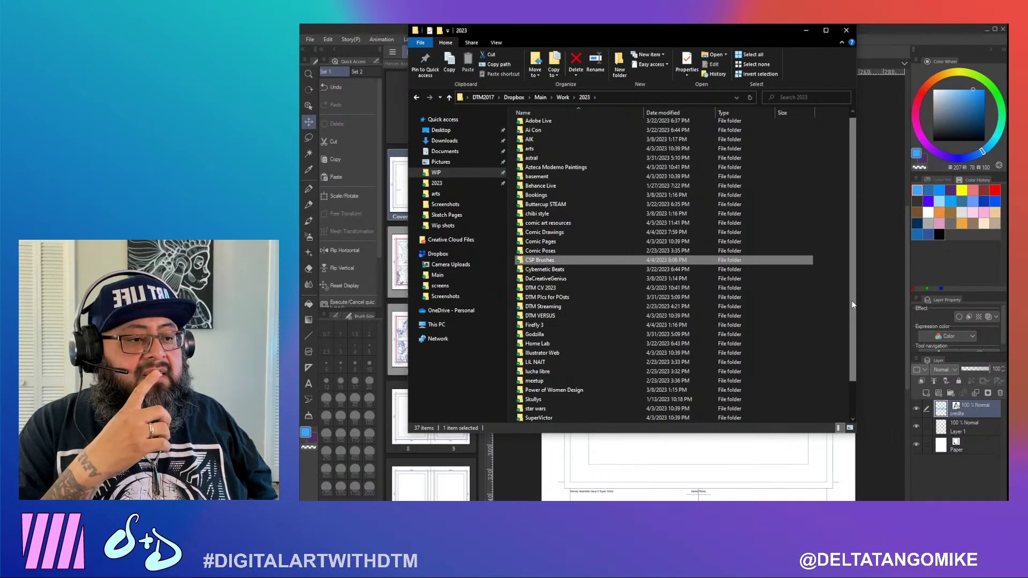
# Look through Dropbox's Camera Uploads folder and view the drawing 2023-04-05 01.47.52.png
pyautogui.click(451, 264)
pyautogui.scroll(-10, 727, 302)
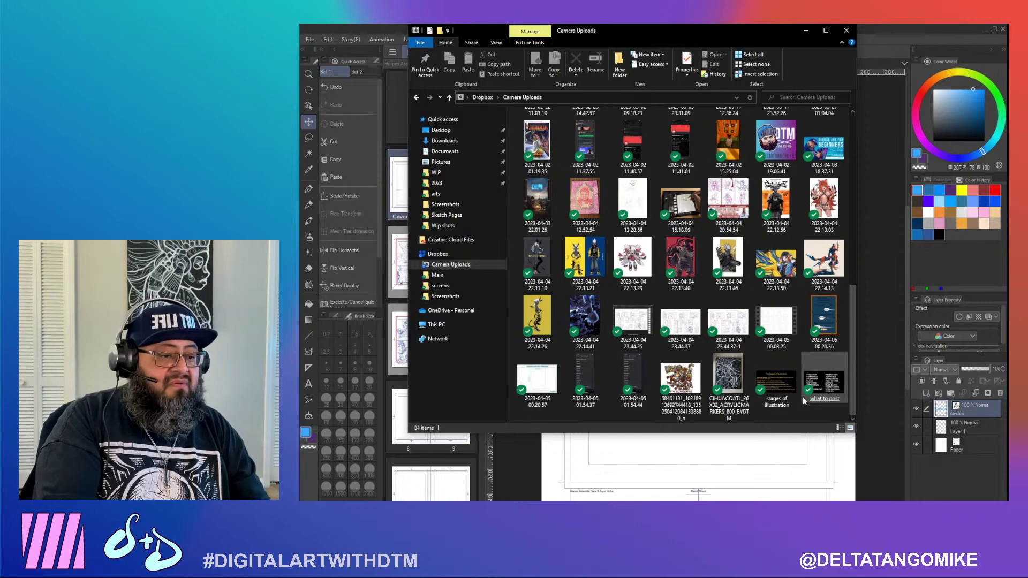
pyautogui.click(624, 379)
pyautogui.doubleClick(624, 378)
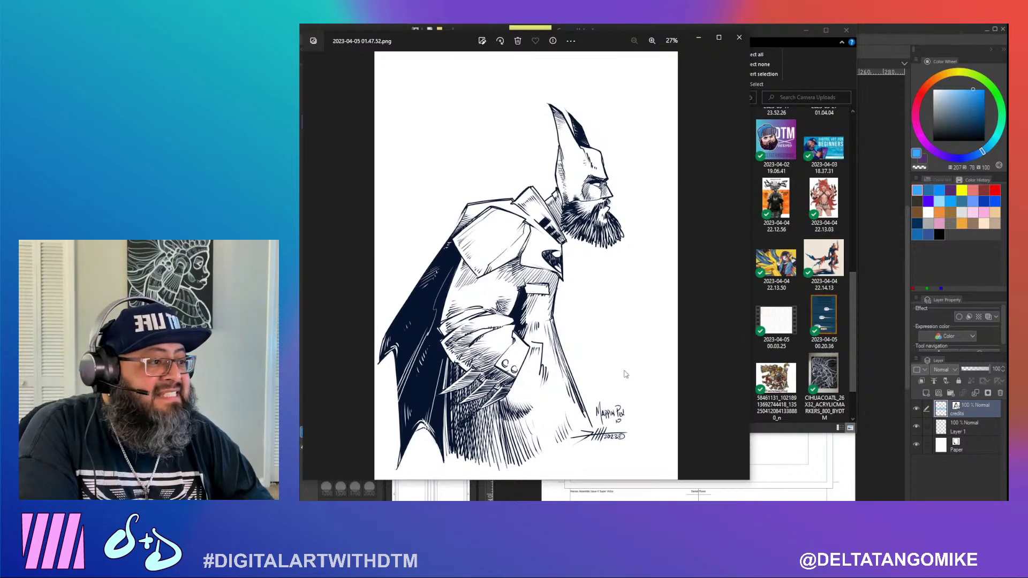
# Check the details of the 2023-04-05 00.03.25 video in Camera Uploads and return to Clip Studio Paint
pyautogui.click(838, 81)
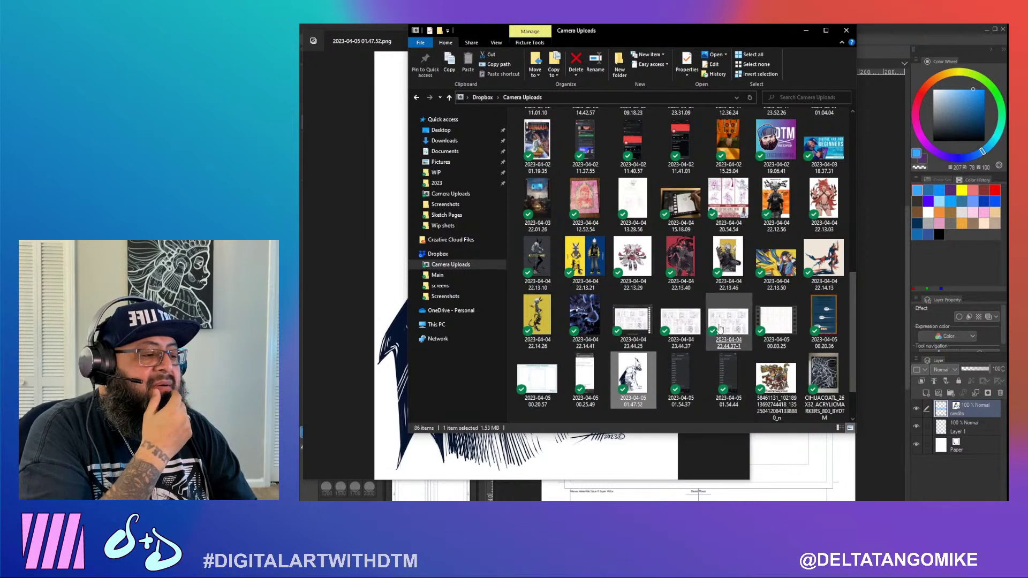
pyautogui.click(769, 328)
pyautogui.moveTo(769, 329)
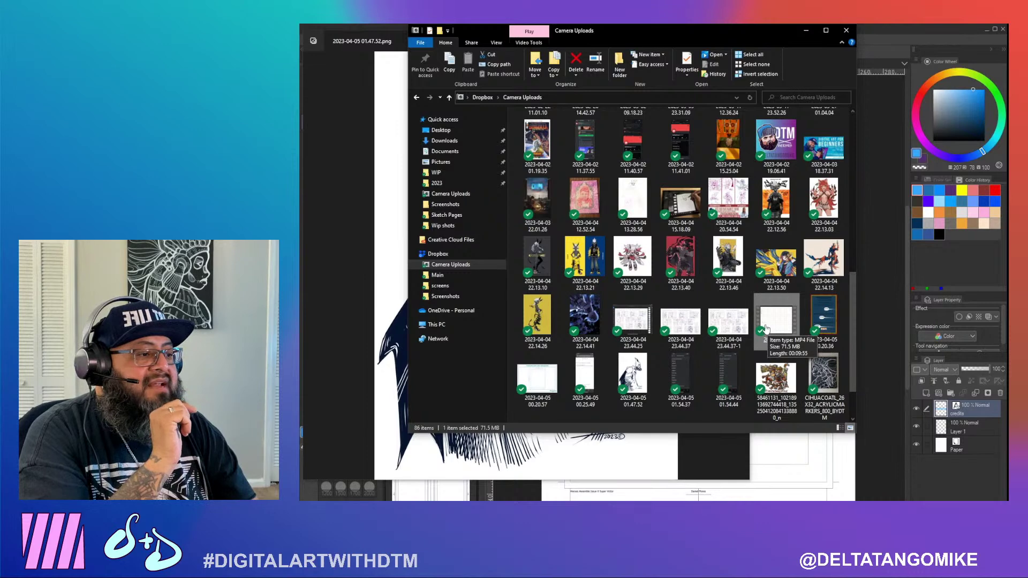
pyautogui.moveTo(851, 335); pyautogui.dragTo(858, 374)
pyautogui.click(813, 400)
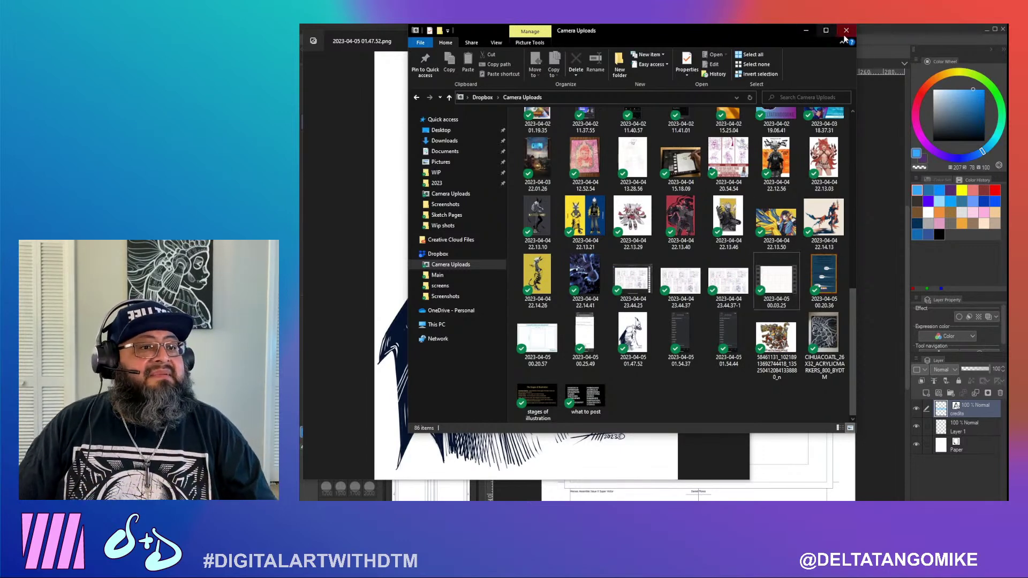
pyautogui.click(876, 37)
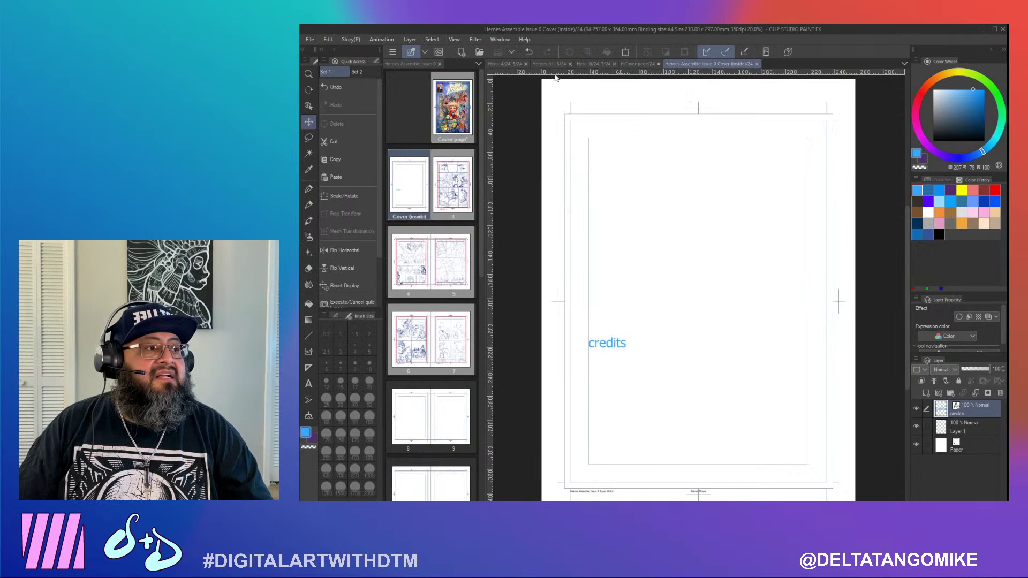
# Quit Clip Studio Paint, choosing to confirm the unsaved changes, and start PAINT again from the CLIP STUDIO launcher
pyautogui.click(1003, 29)
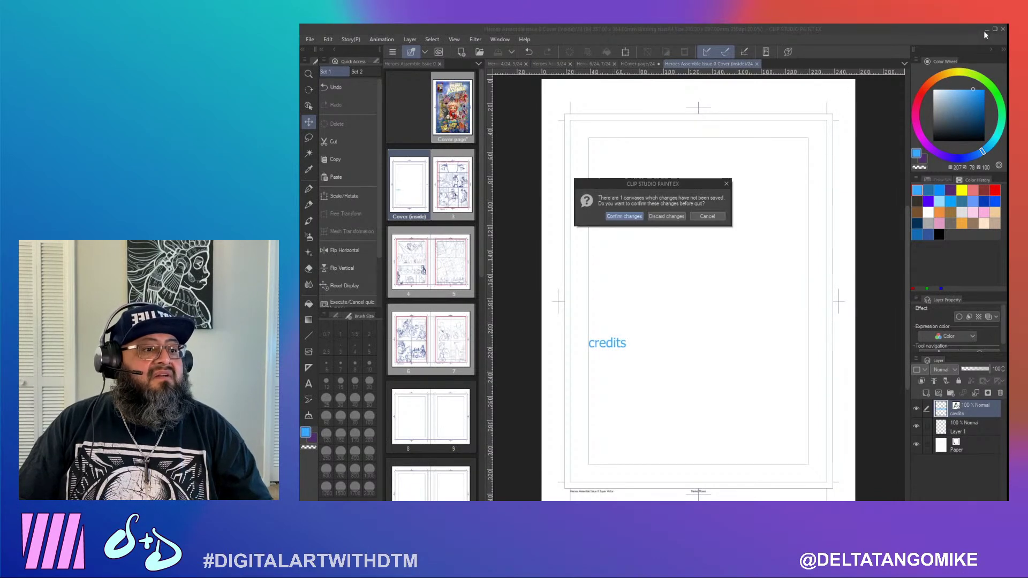
pyautogui.click(635, 217)
pyautogui.click(648, 217)
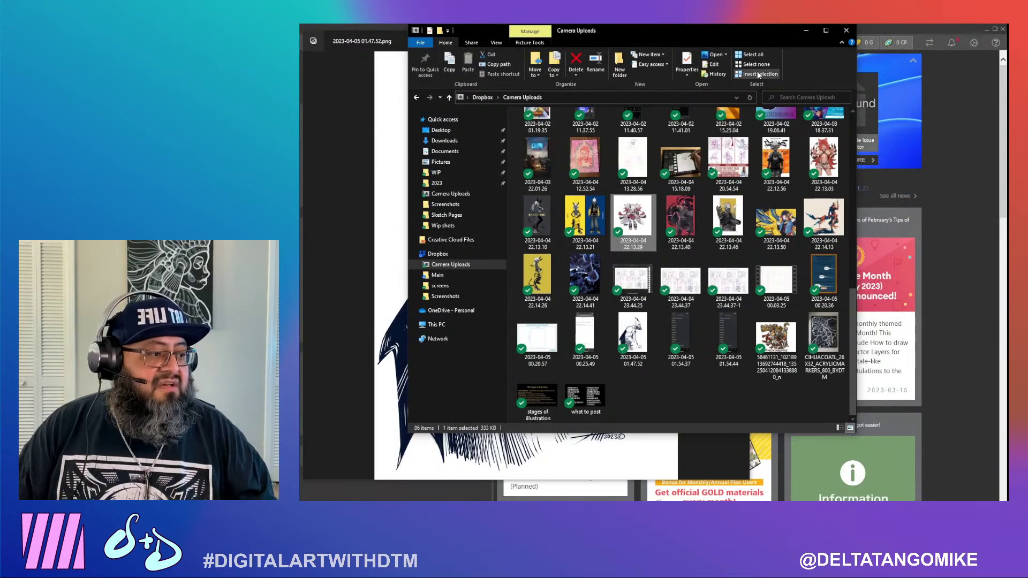
pyautogui.click(985, 307)
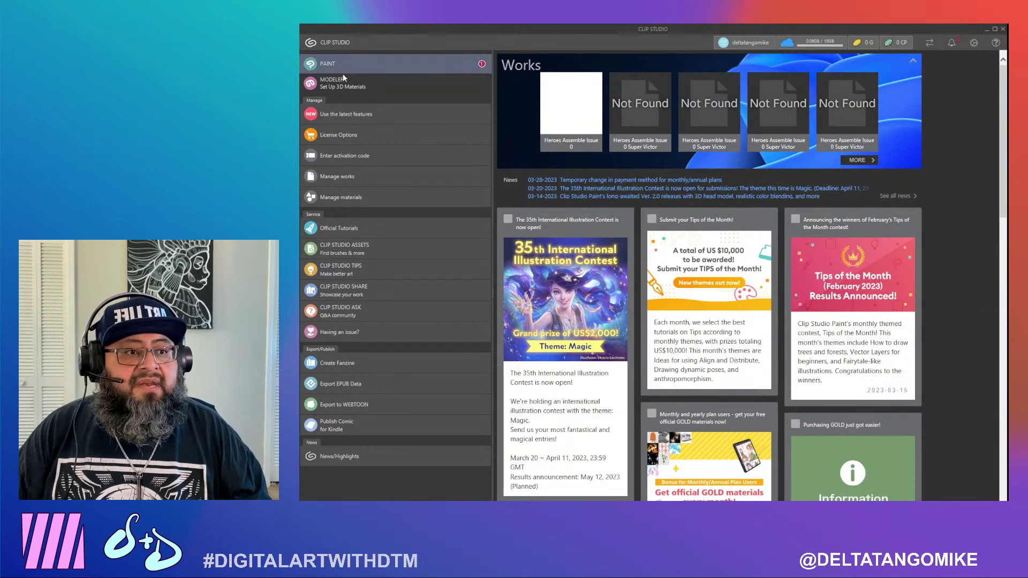
pyautogui.click(466, 63)
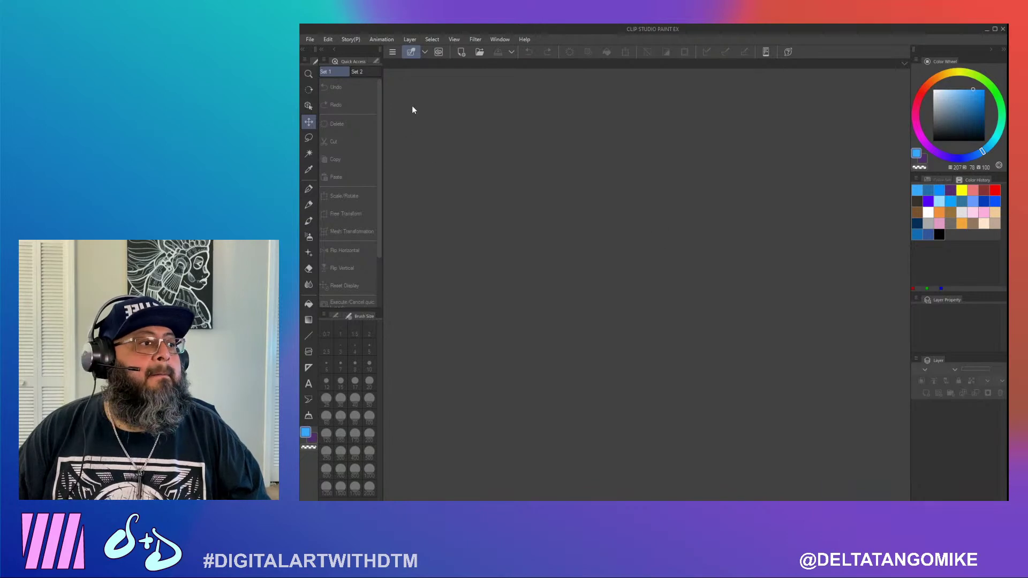
# Return to the CLIP STUDIO launcher and look through its managed works and materials
pyautogui.click(1003, 29)
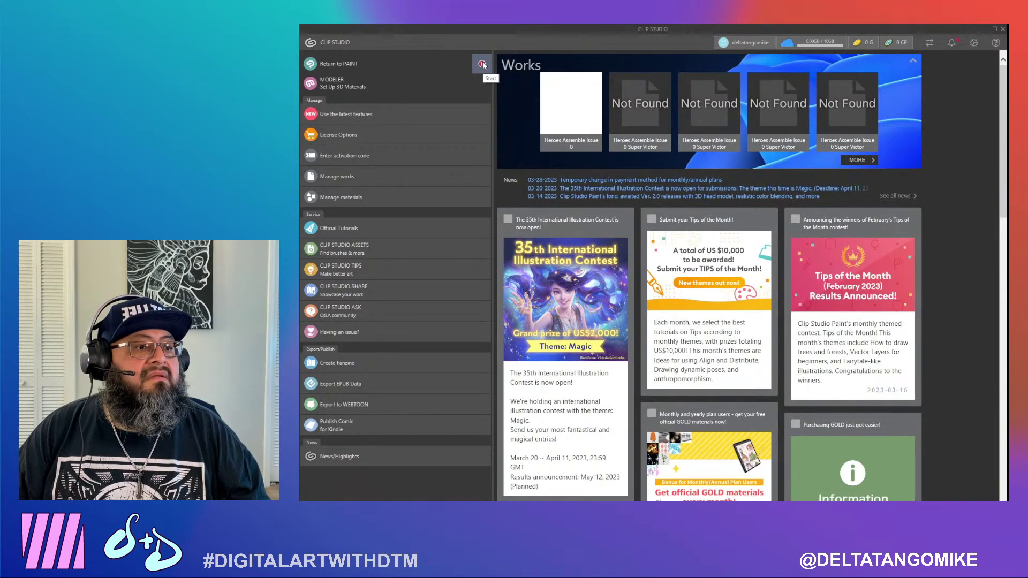
pyautogui.click(859, 160)
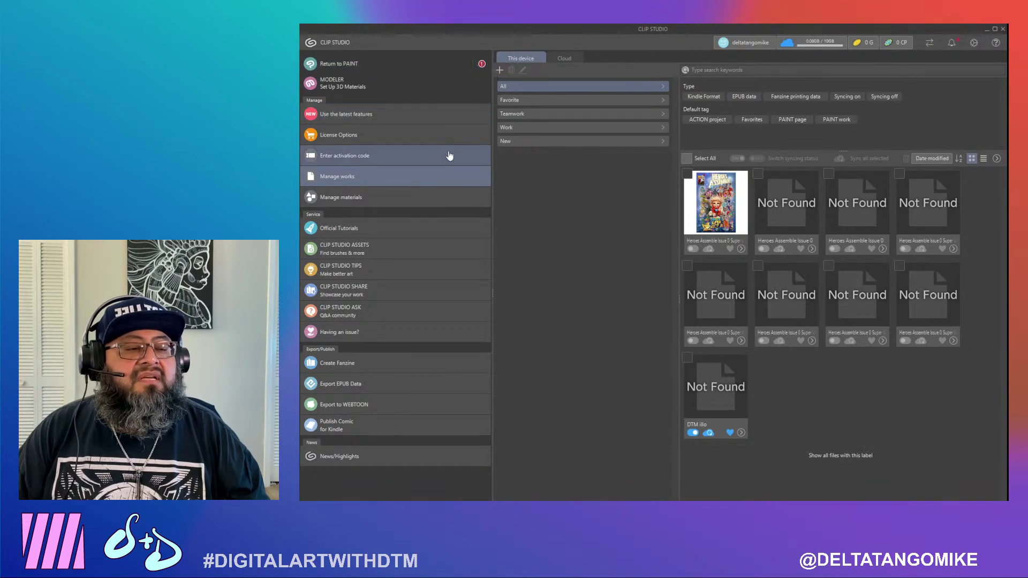
pyautogui.click(422, 197)
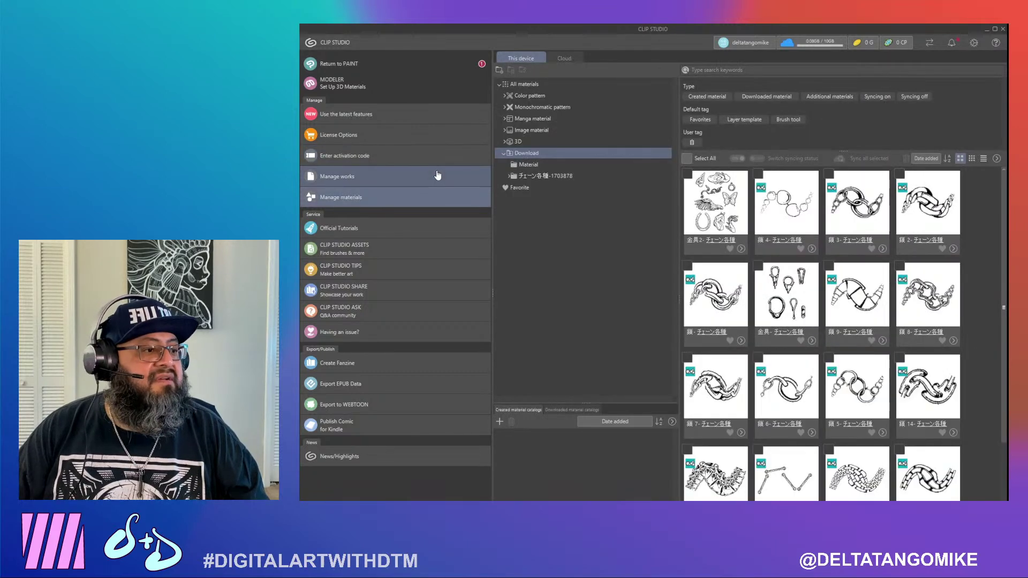
pyautogui.click(438, 176)
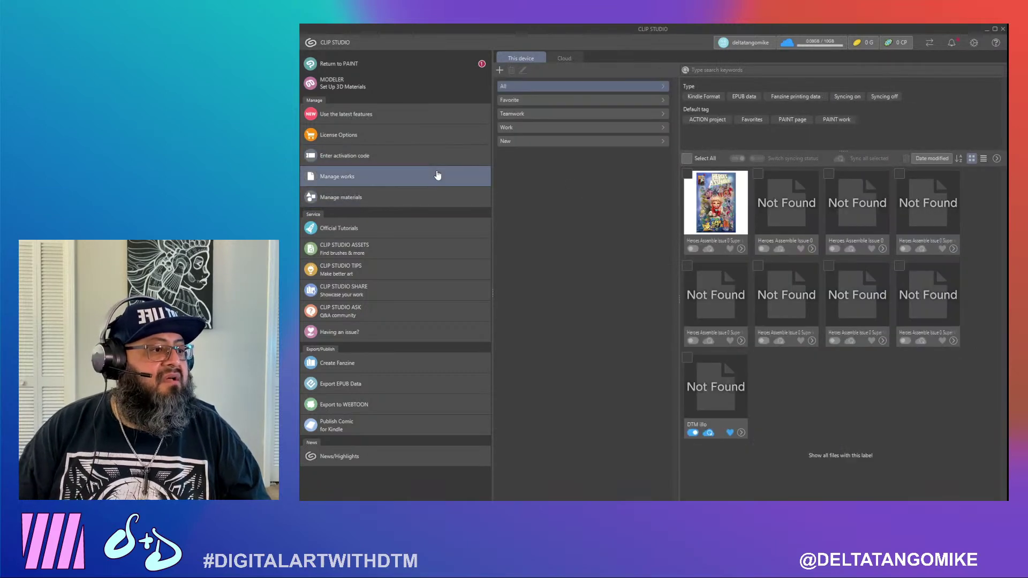
pyautogui.click(905, 317)
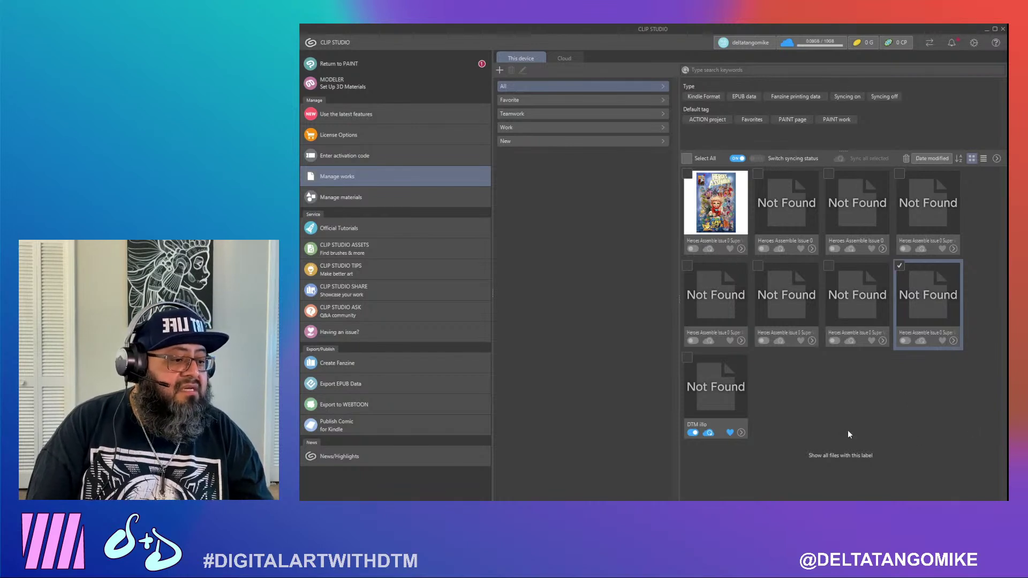
pyautogui.click(693, 433)
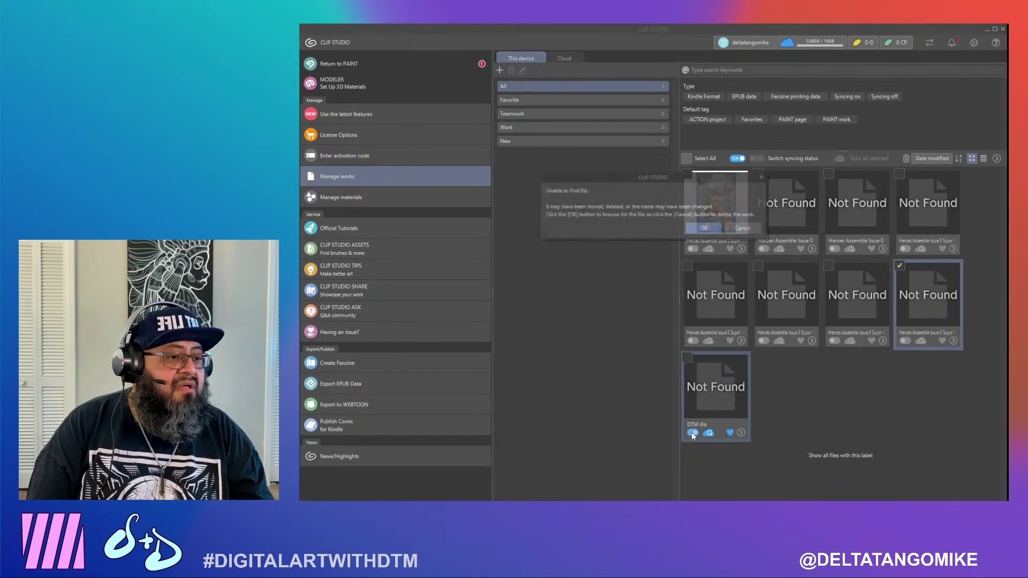
pyautogui.click(699, 230)
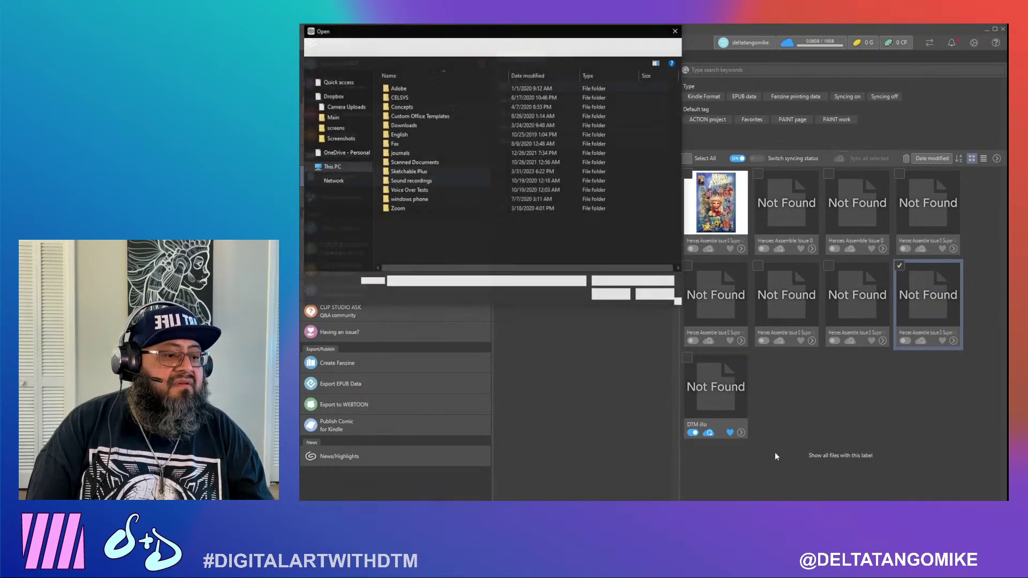
pyautogui.click(656, 295)
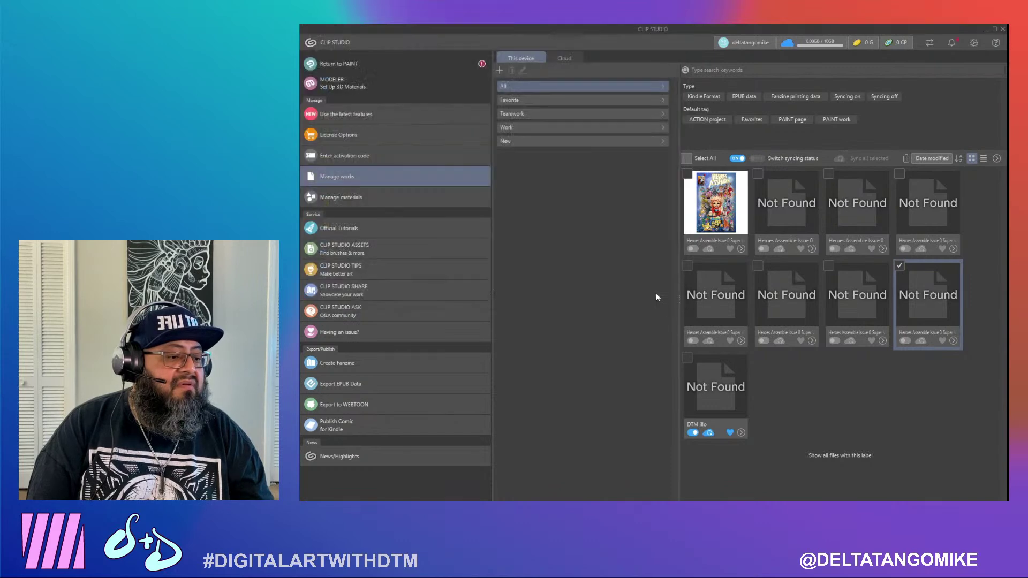
# Remove the missing favorite DTM work from the managed works list
pyautogui.click(741, 433)
pyautogui.click(755, 425)
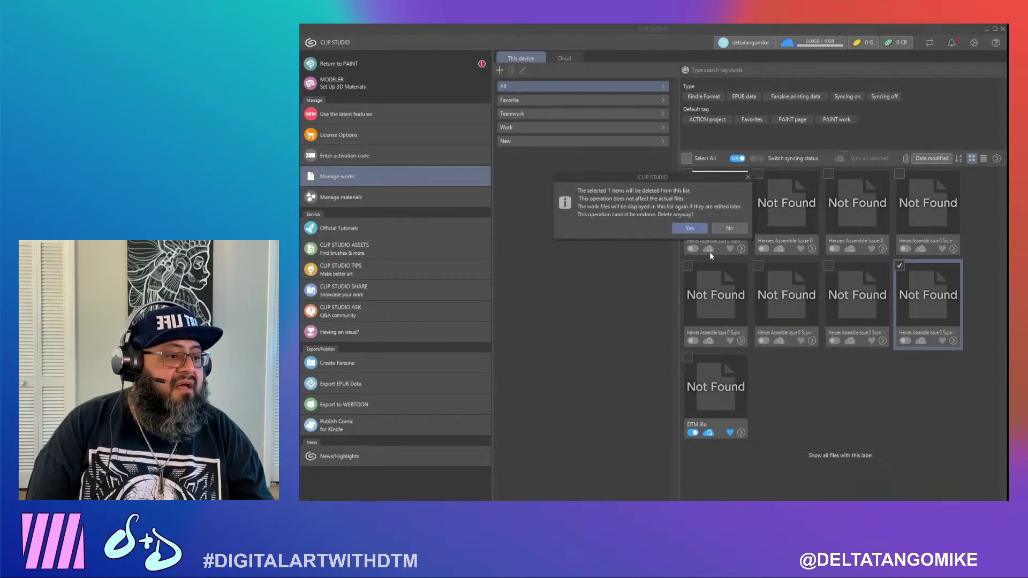
pyautogui.click(689, 228)
# Select the seven Heroes Assemble works marked Not Found and remove them from the managed works list
pyautogui.click(689, 276)
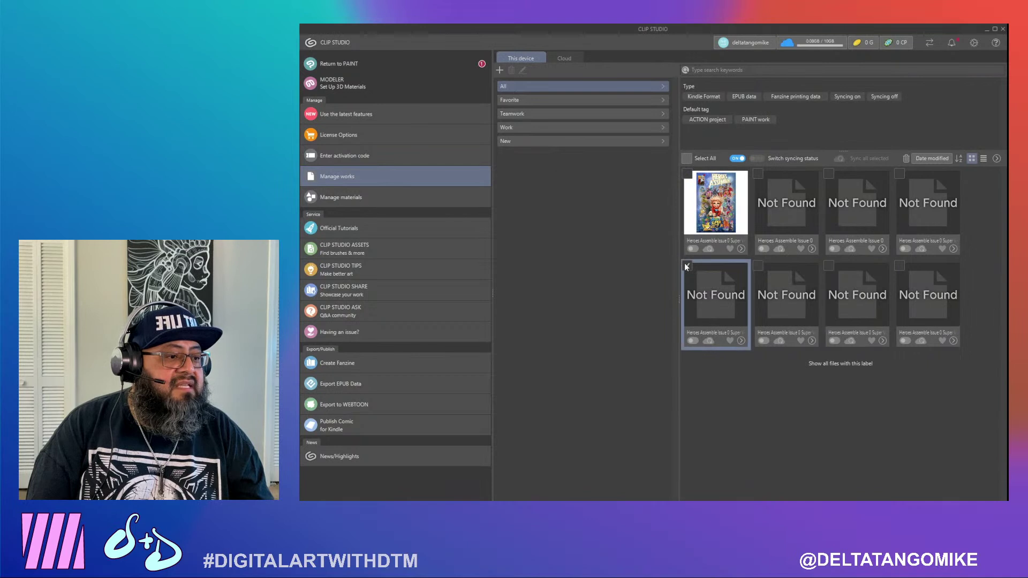
pyautogui.click(758, 266)
pyautogui.click(828, 266)
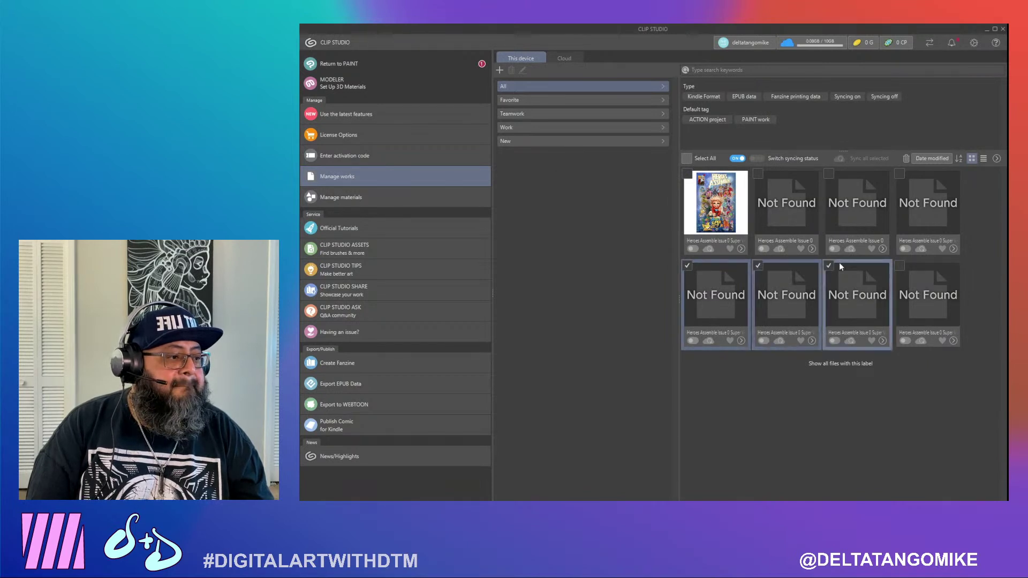
pyautogui.click(901, 266)
pyautogui.click(900, 173)
pyautogui.click(829, 174)
pyautogui.click(758, 174)
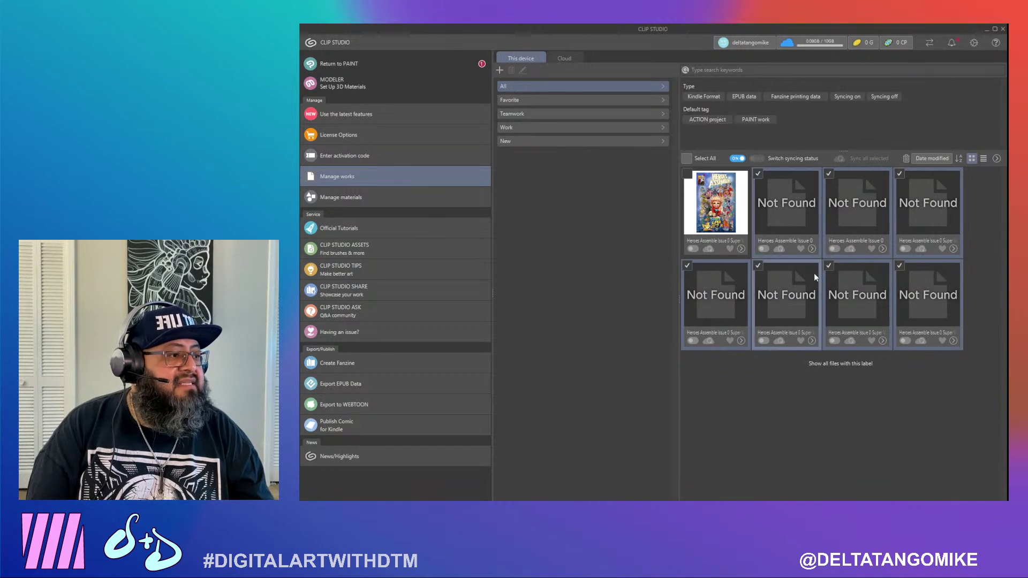
pyautogui.click(907, 158)
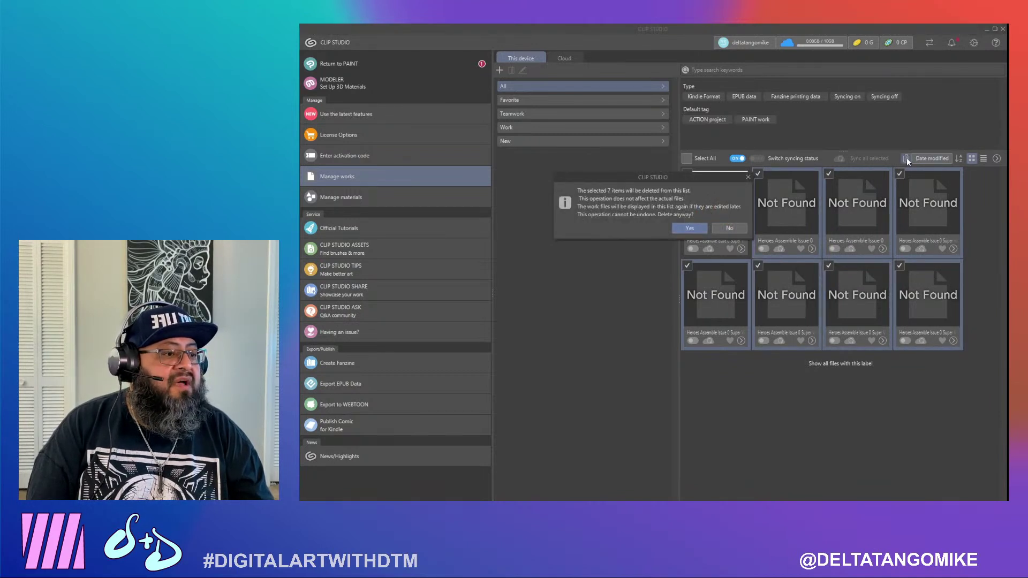
pyautogui.click(699, 228)
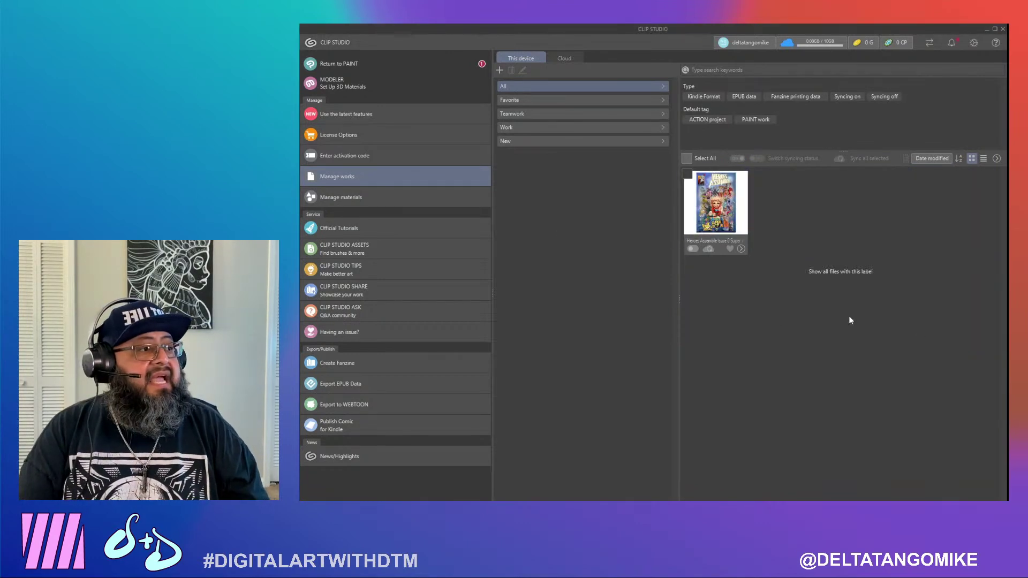
# Switch to Adobe Fresco, open the Heroes Assemble 0 thumbs document and close the Discord window covering it
pyautogui.click(994, 28)
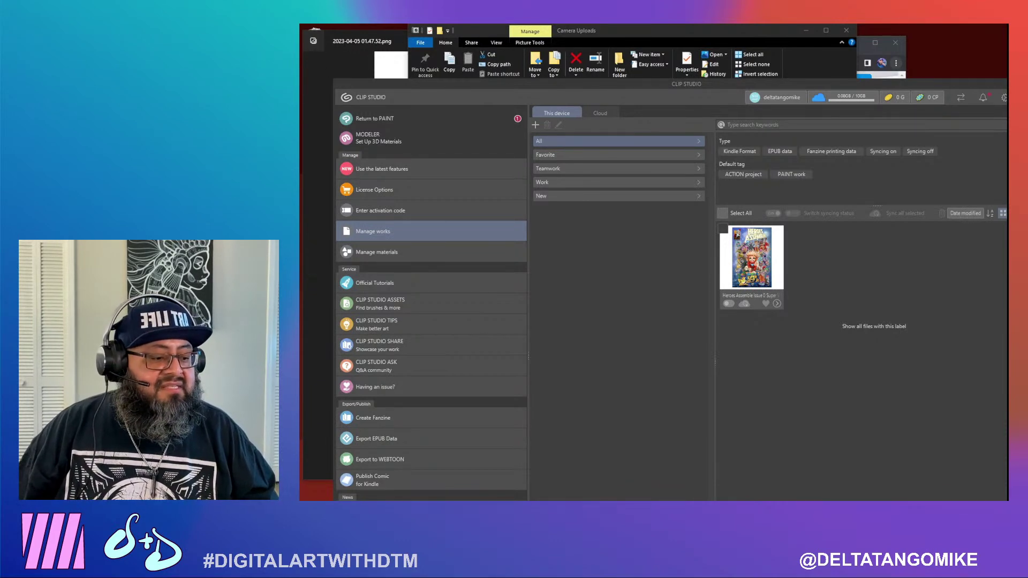
pyautogui.click(596, 500)
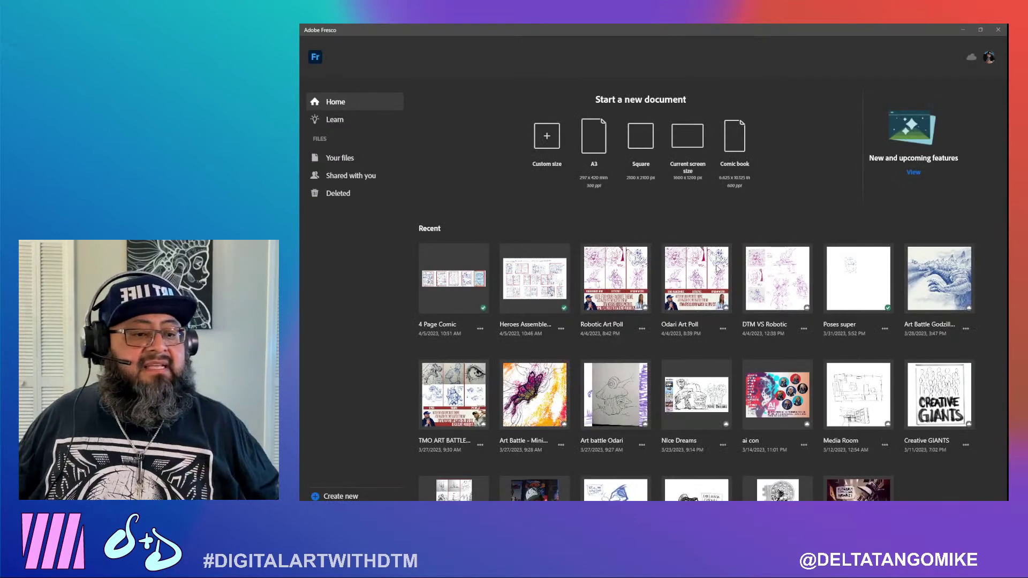
pyautogui.click(519, 287)
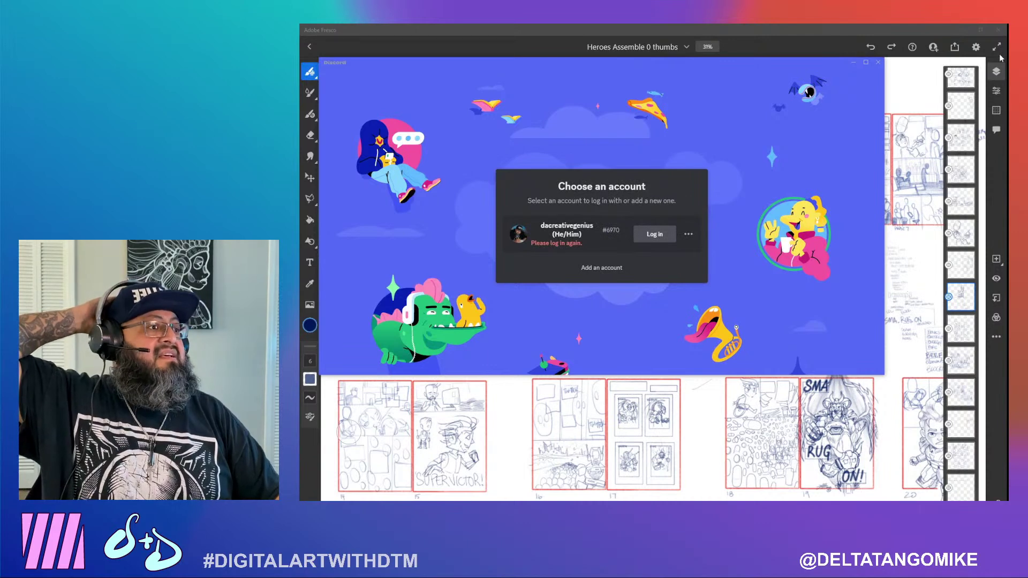
pyautogui.click(878, 62)
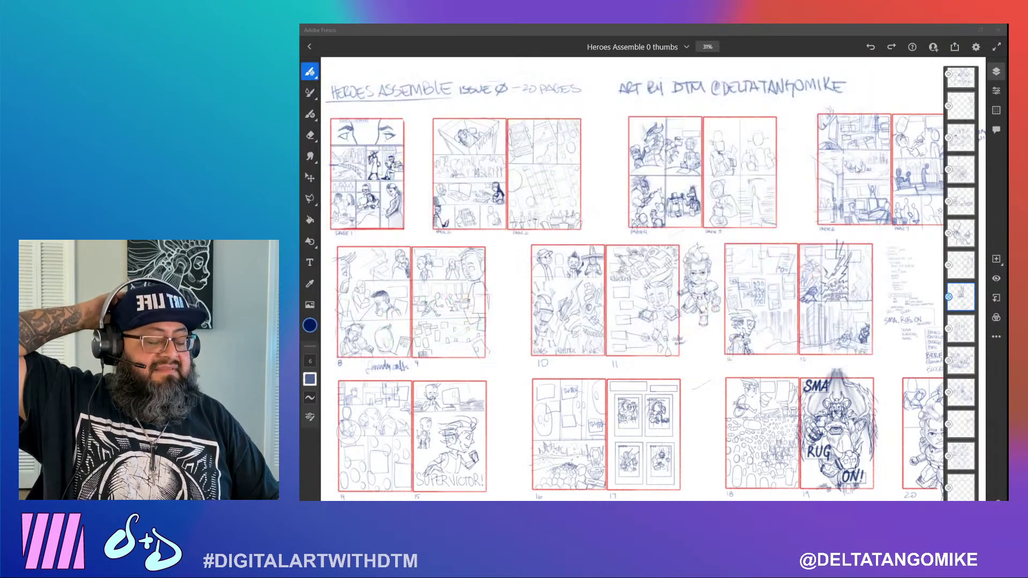
# Switch to File Explorer and go to the Robotic Pastries folder under 2023 > DTM VERSUS > Art Challenge
pyautogui.hotkey('alt', 'Tab')
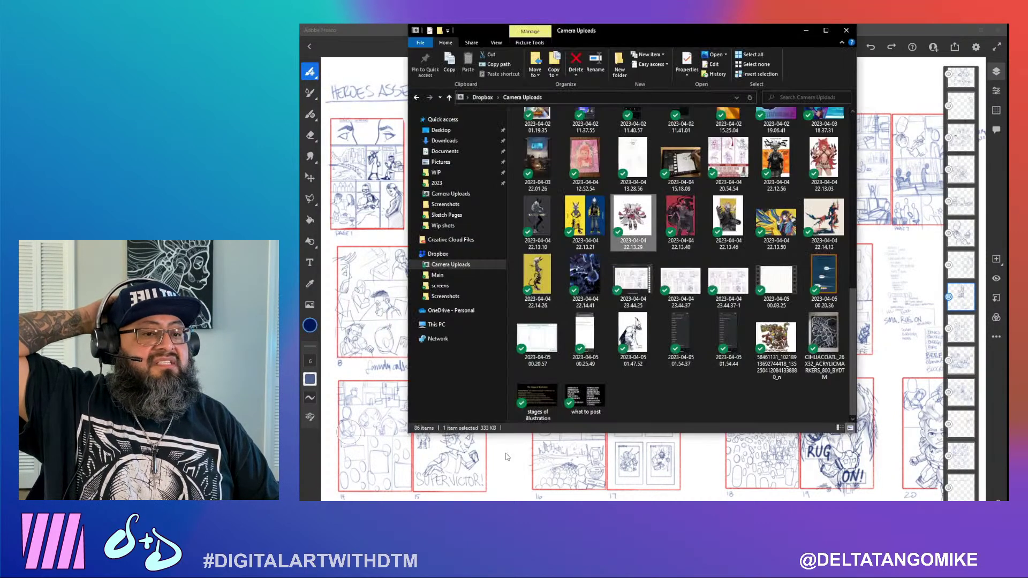
pyautogui.click(455, 225)
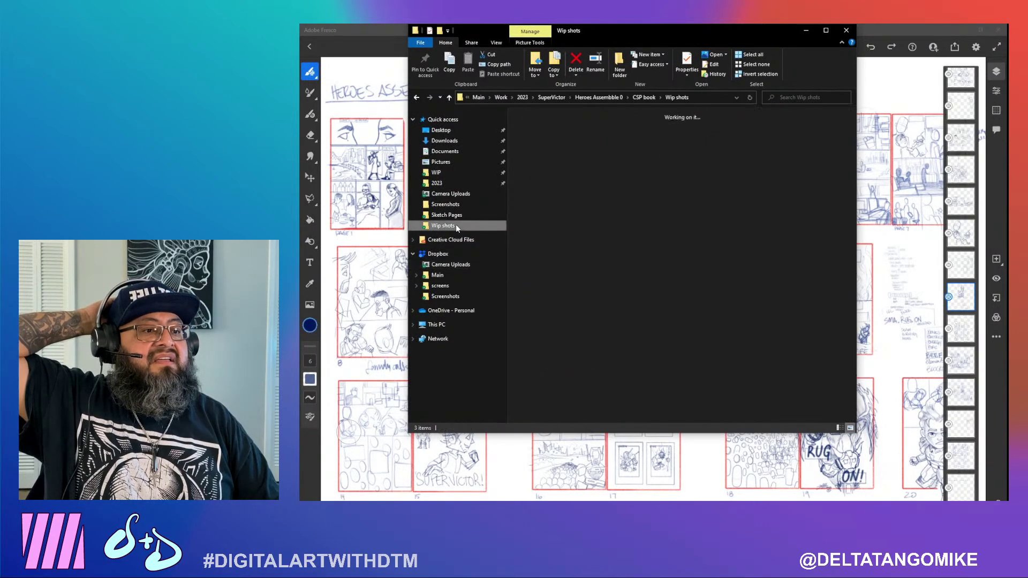
pyautogui.click(522, 98)
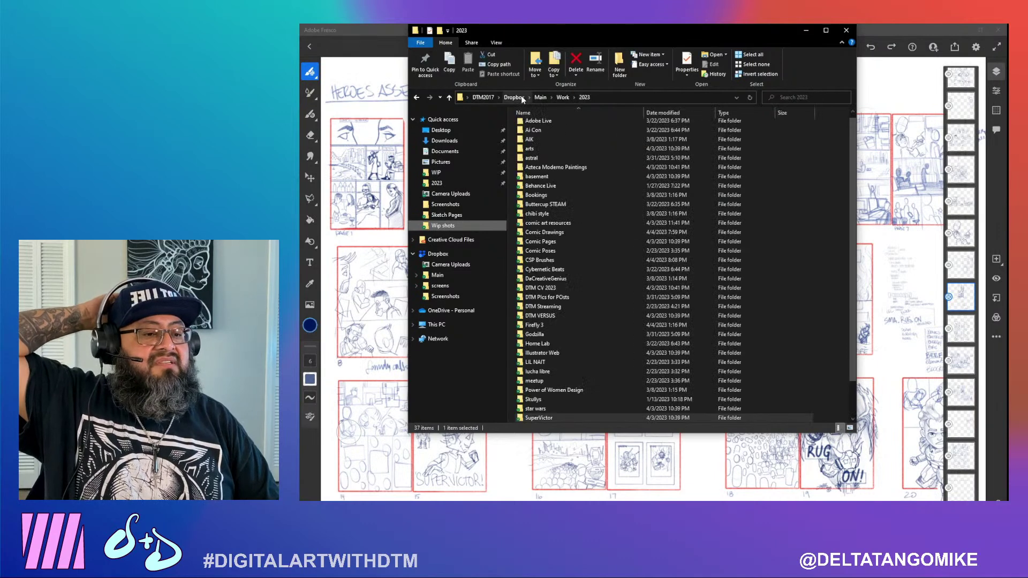
pyautogui.doubleClick(560, 316)
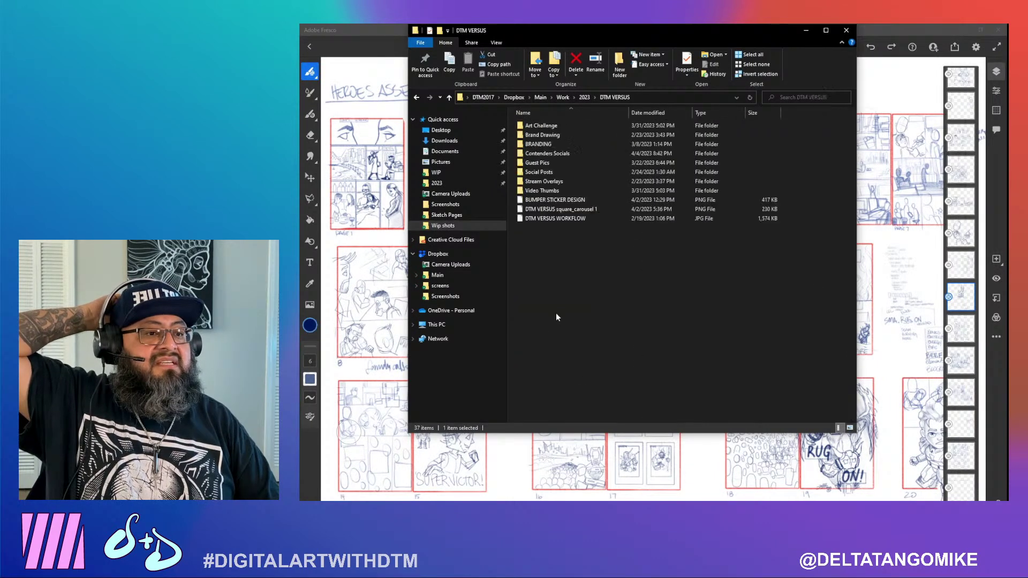
pyautogui.doubleClick(555, 127)
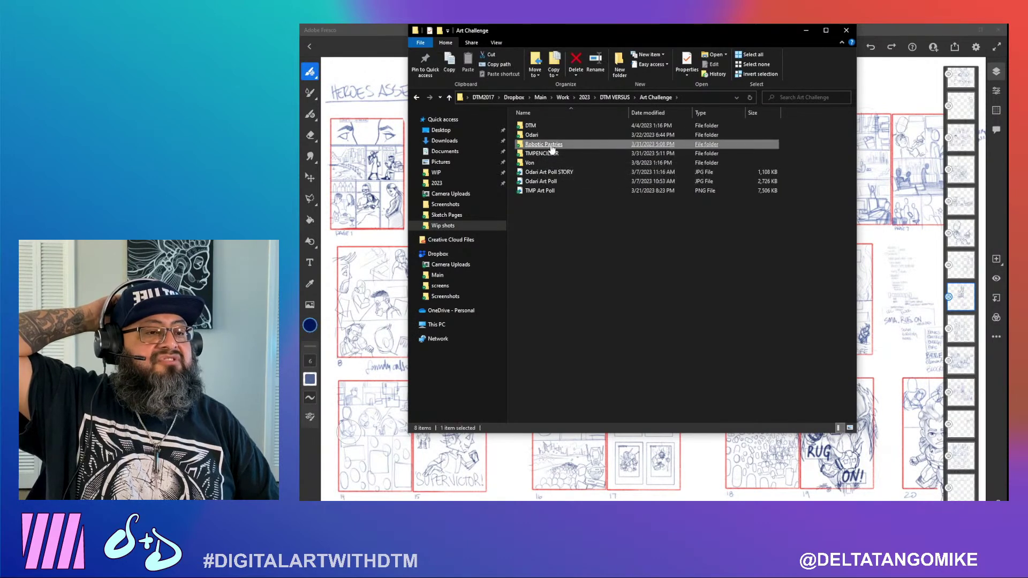
pyautogui.doubleClick(546, 144)
# View the 1930s Rubberhose Character, Detective and RPG CHARACTER drawings and return to their folder
pyautogui.click(549, 147)
pyautogui.doubleClick(549, 147)
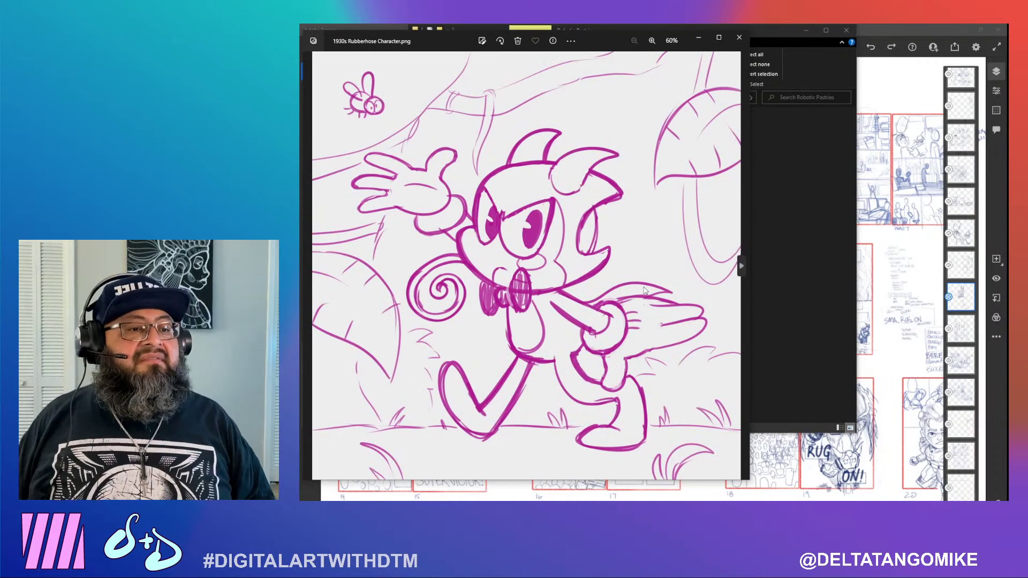
pyautogui.press('Right')
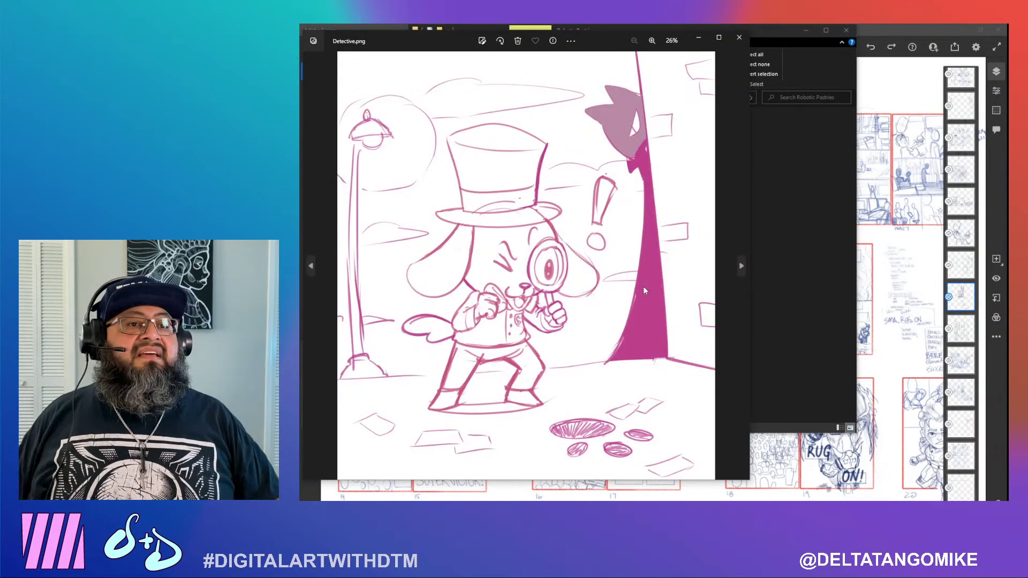
pyautogui.press('Right')
pyautogui.click(766, 214)
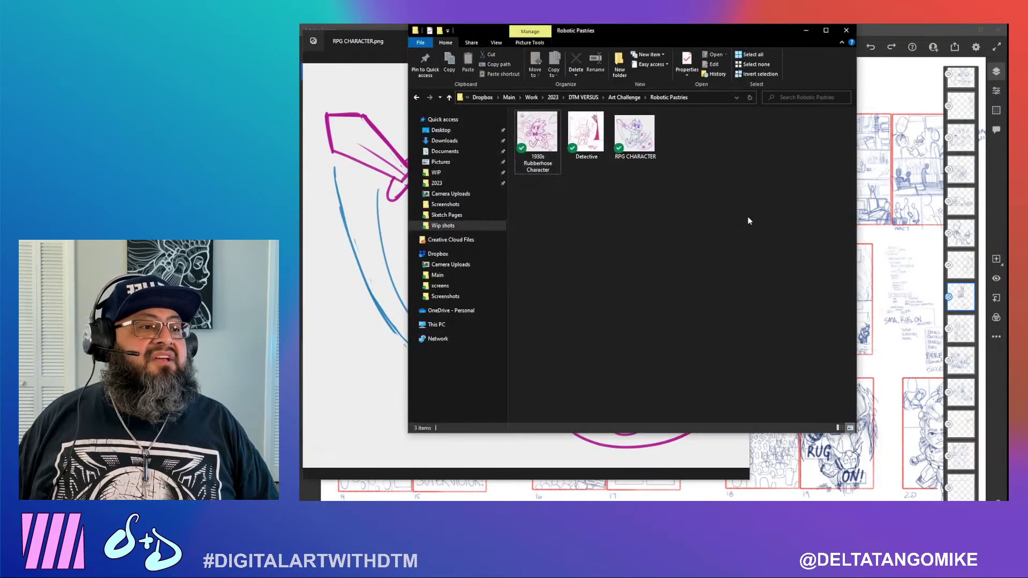
# Open the 2023-04-04 12.38.24 drawing from the DTM > Robotic folder inside Art Challenge
pyautogui.click(612, 95)
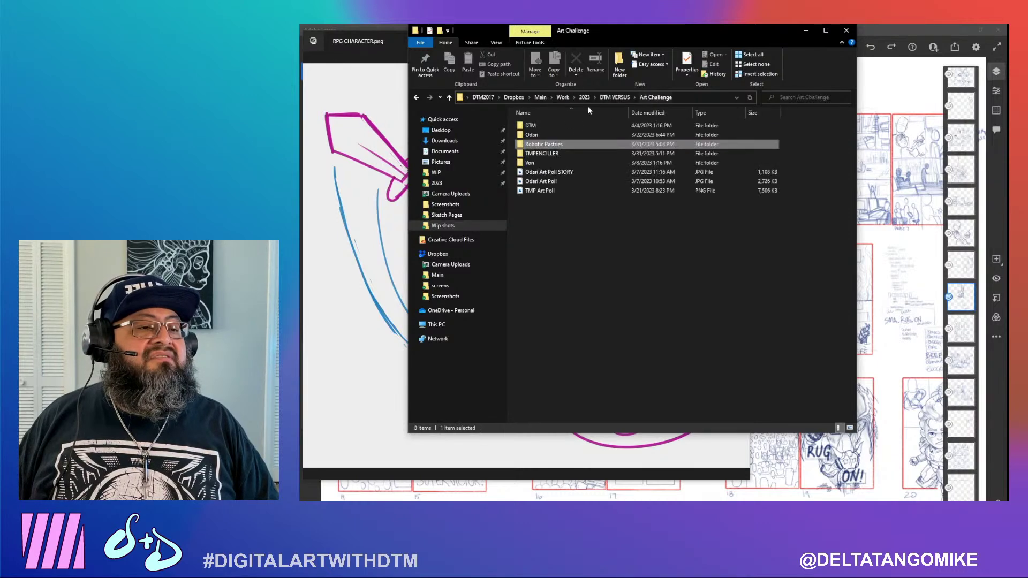
pyautogui.doubleClick(540, 128)
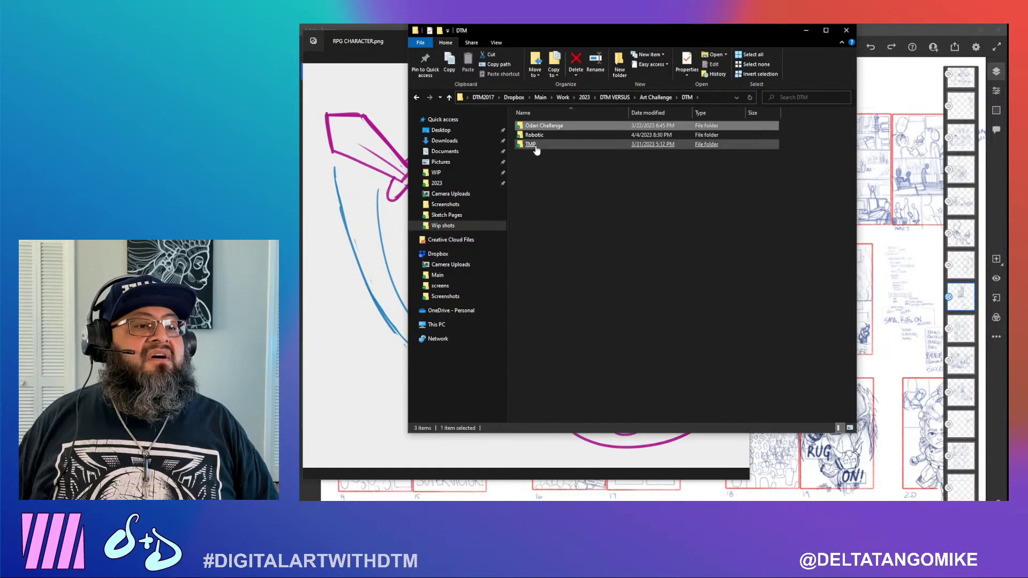
pyautogui.doubleClick(540, 135)
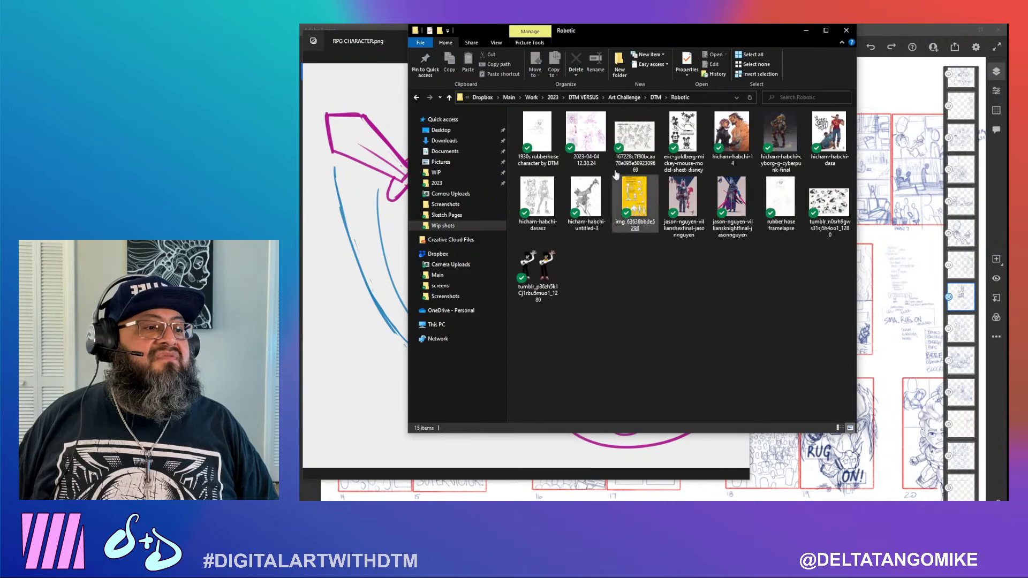
pyautogui.click(595, 138)
pyautogui.doubleClick(594, 138)
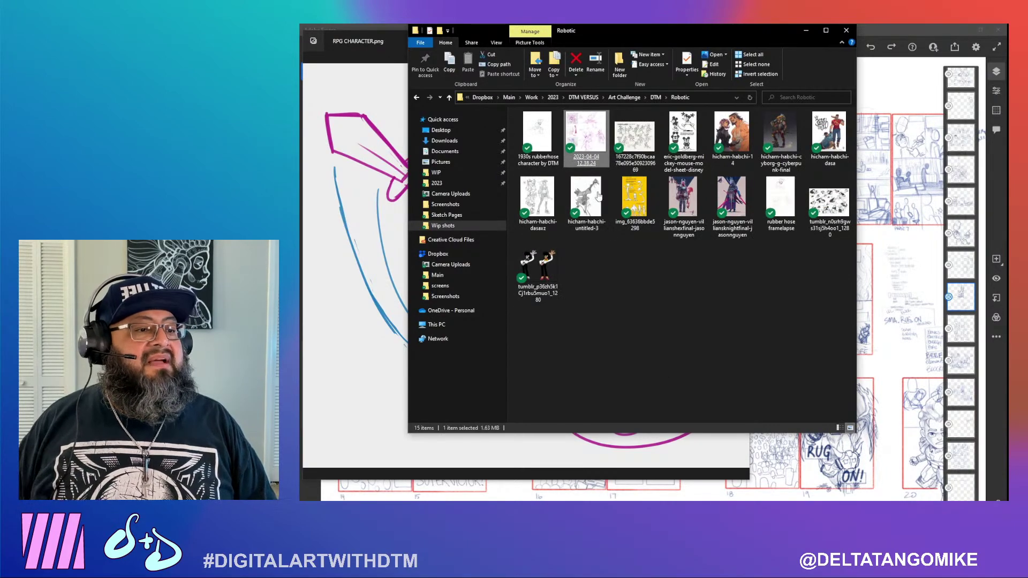
# Examine the detective and RPG character sketches up close and return to the Robotic folder
pyautogui.scroll(4, 595, 203)
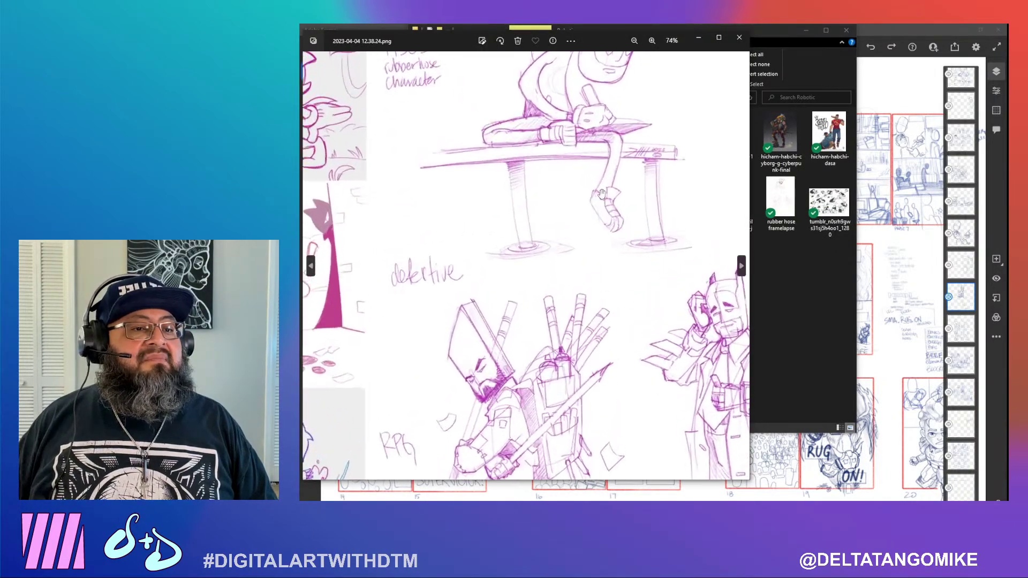
pyautogui.moveTo(572, 295); pyautogui.dragTo(589, 158)
pyautogui.moveTo(627, 263)
pyautogui.mouseDown()
pyautogui.moveTo(569, 267)
pyautogui.moveTo(563, 280)
pyautogui.mouseUp()
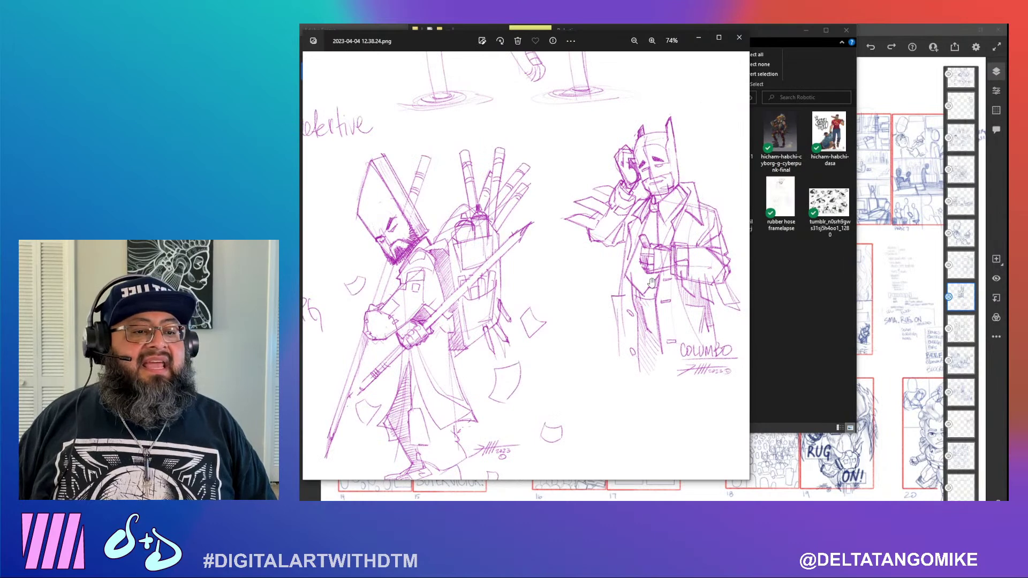
pyautogui.moveTo(482, 321); pyautogui.dragTo(582, 304)
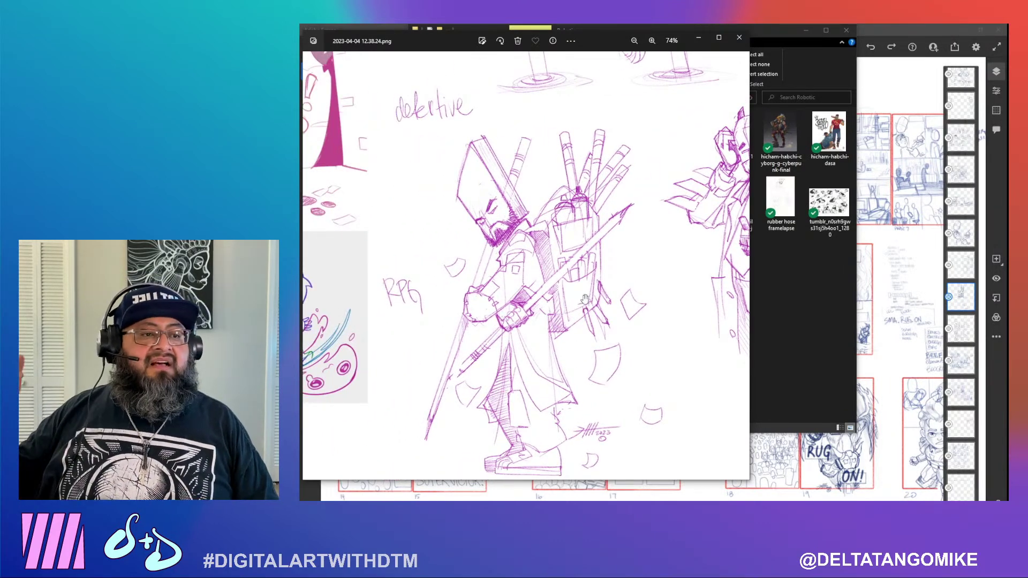
pyautogui.click(758, 304)
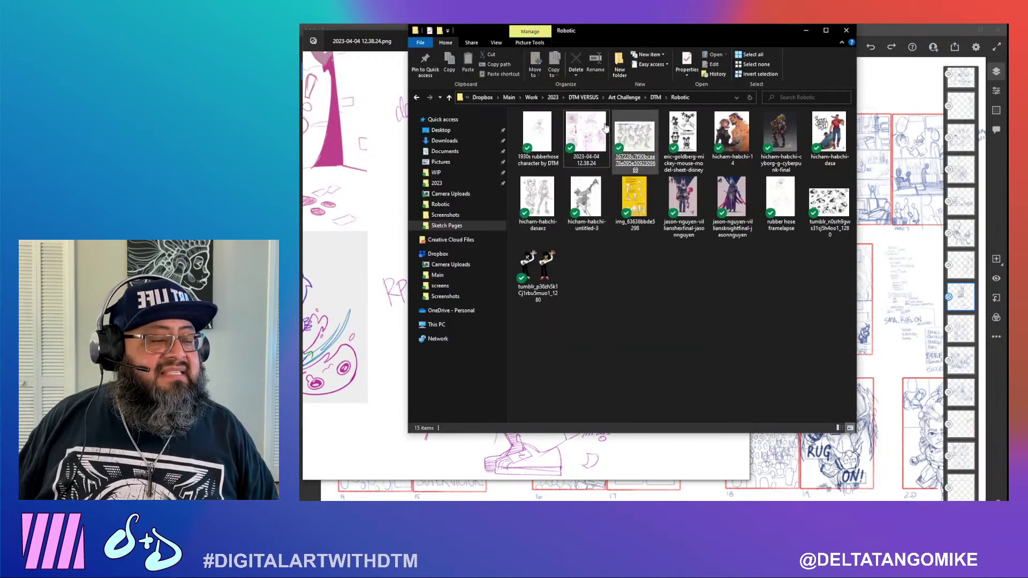
# Go to the DTM VERSUS folder and look through its images from DTM VERSUS square_carousel 1 to BUMPER STICKER DESIGN
pyautogui.click(623, 98)
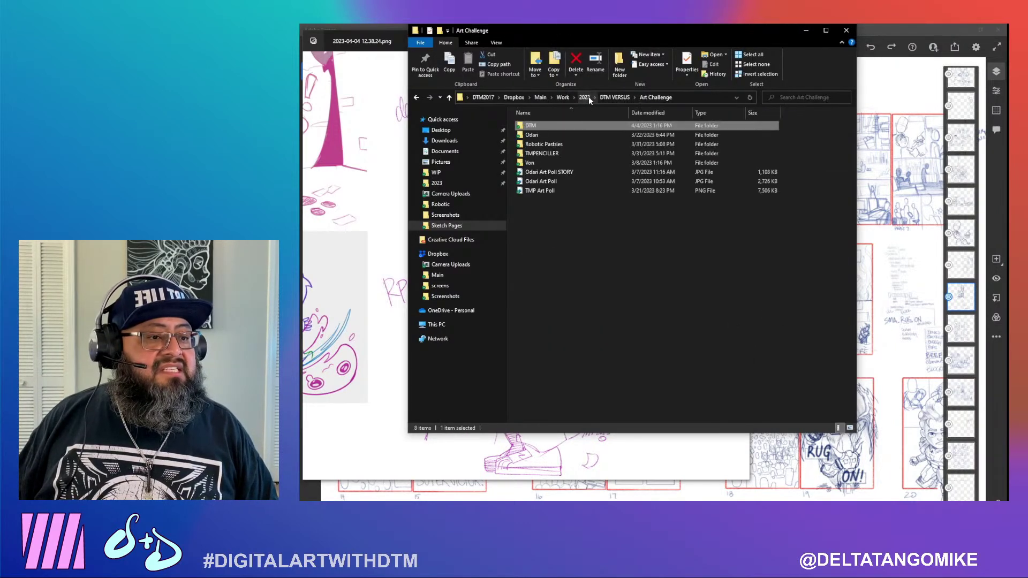
pyautogui.click(589, 97)
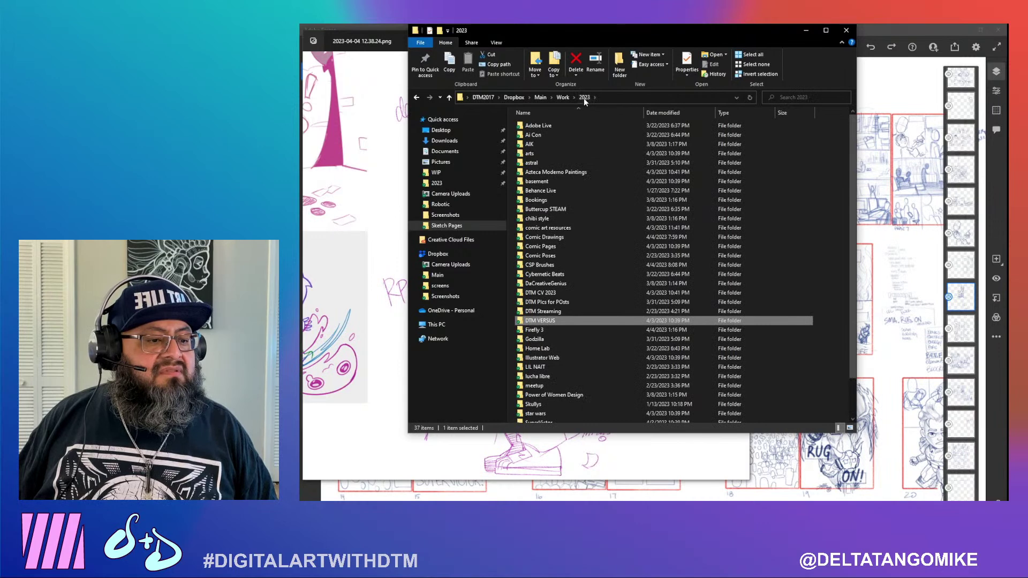
pyautogui.doubleClick(536, 321)
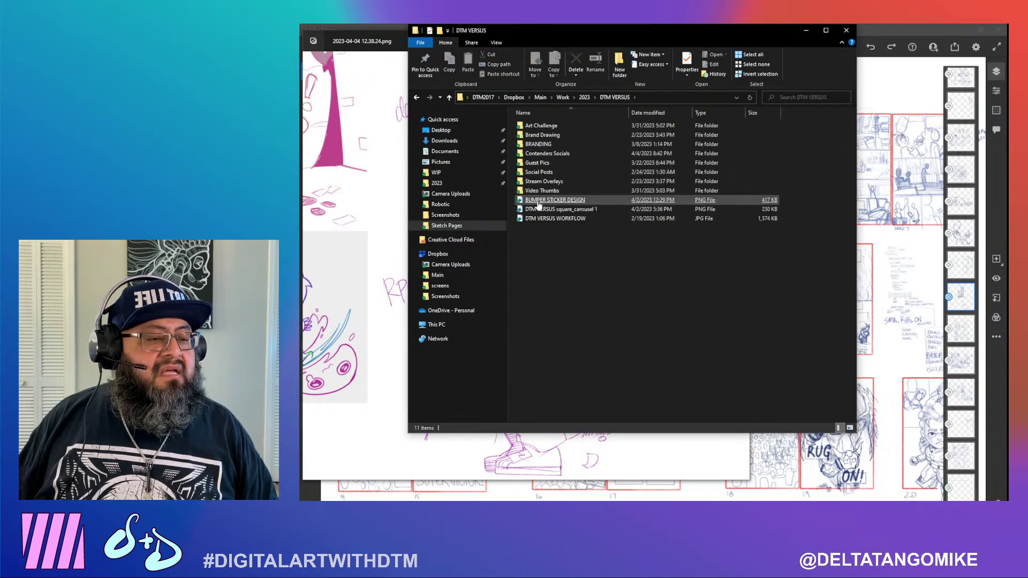
pyautogui.click(535, 209)
pyautogui.doubleClick(535, 209)
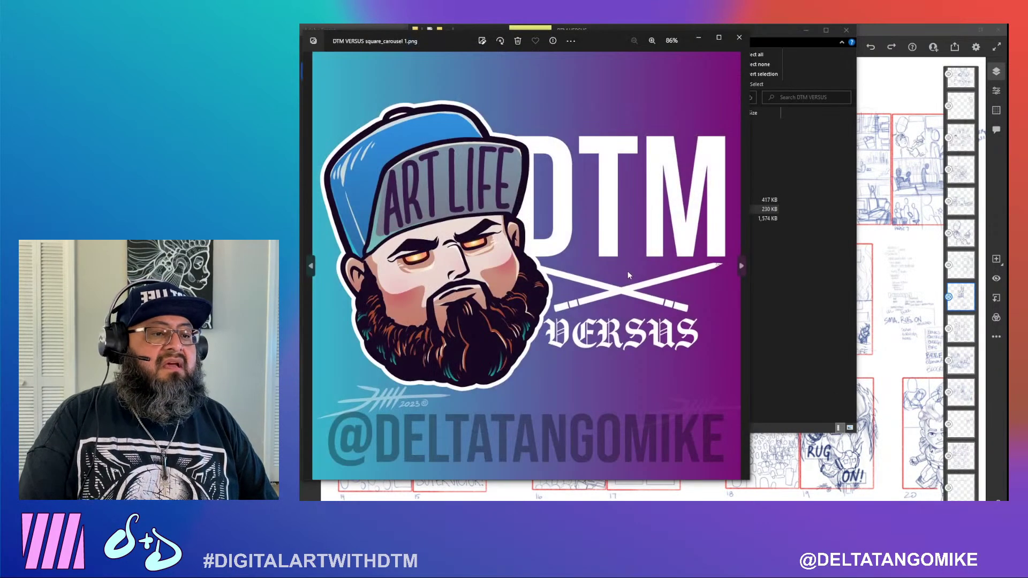
pyautogui.press('Right')
pyautogui.press('Right')
pyautogui.press('Right')
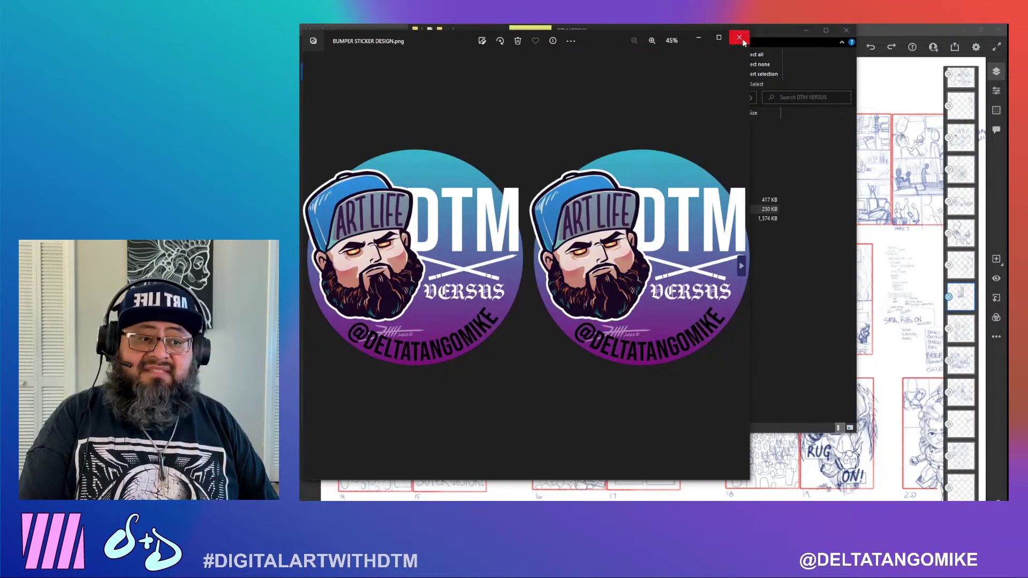
# Open Odari Art Poll STORY from the Art Challenge folder, look through the poll images up to TMP Art Poll, and close the viewer
pyautogui.click(739, 39)
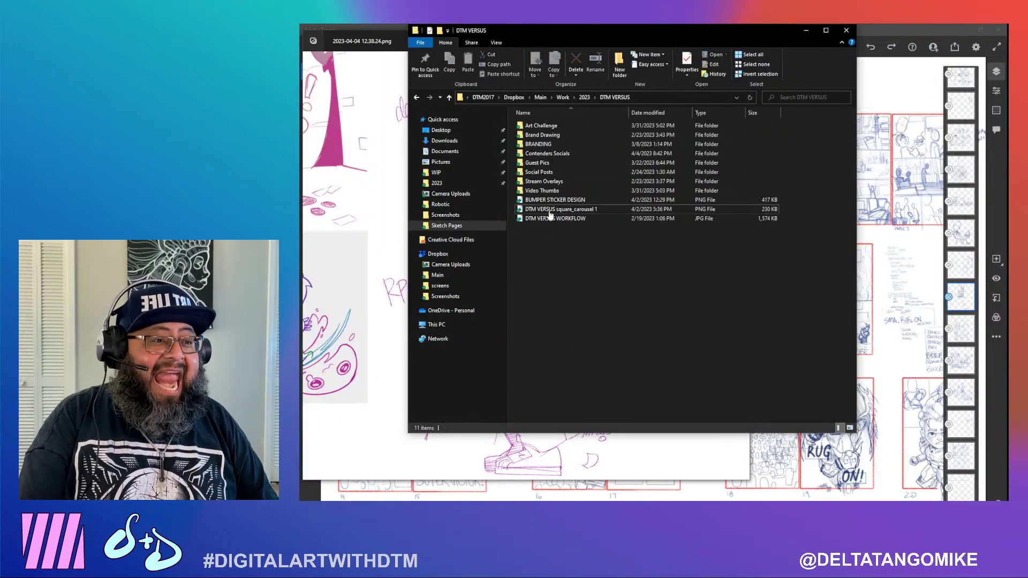
pyautogui.doubleClick(549, 126)
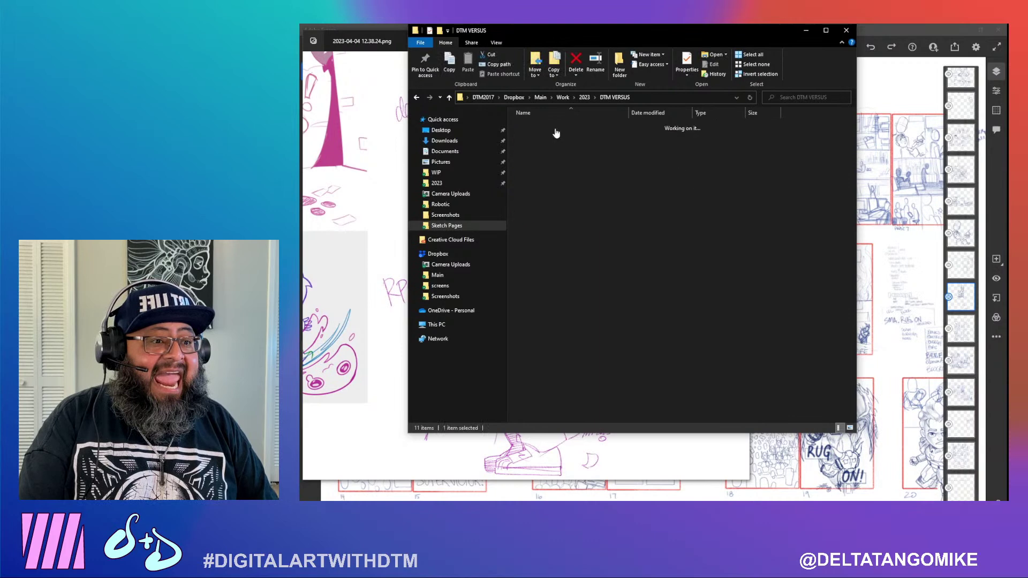
pyautogui.doubleClick(551, 172)
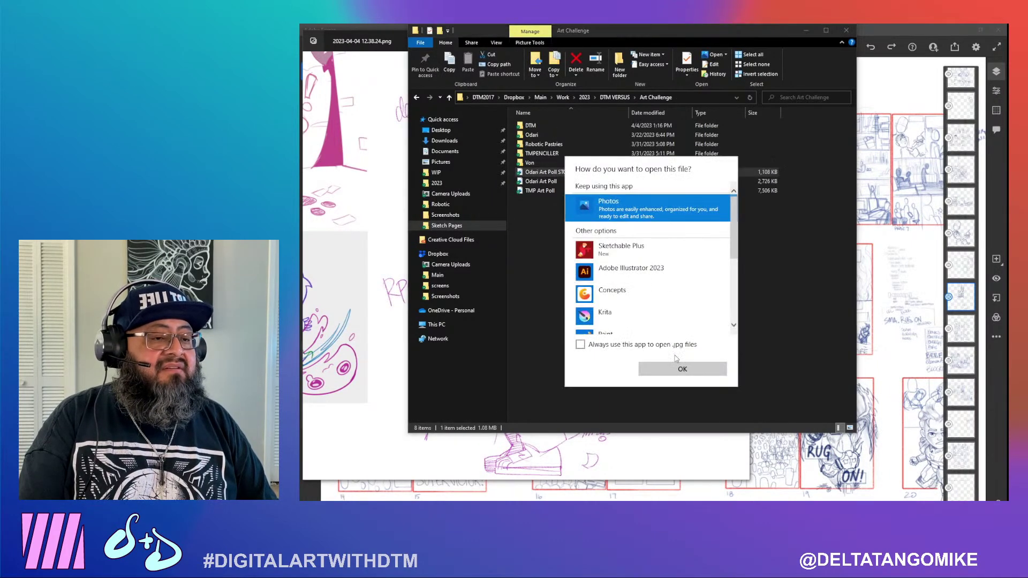
pyautogui.click(680, 371)
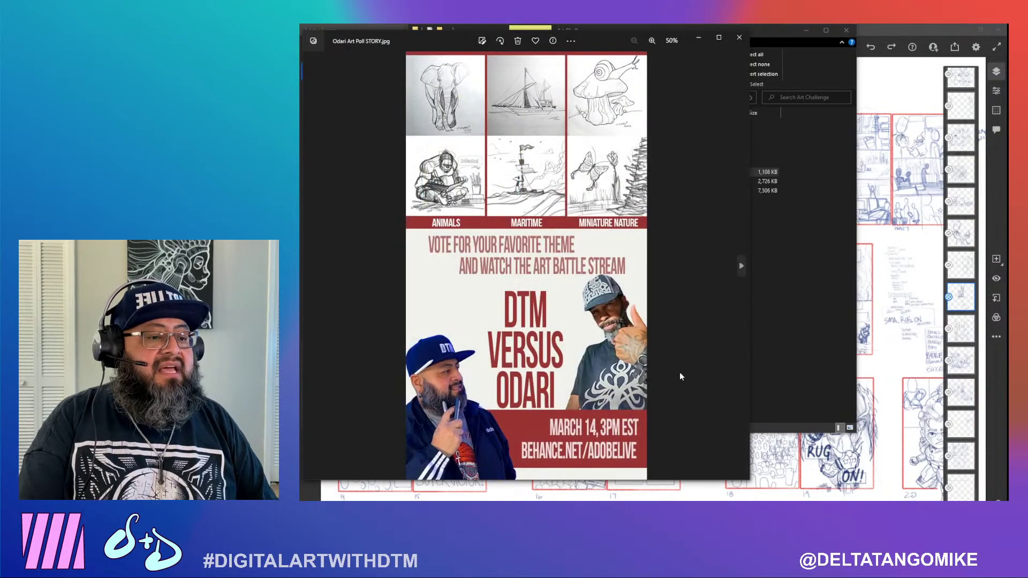
pyautogui.press('Right')
pyautogui.press('Right')
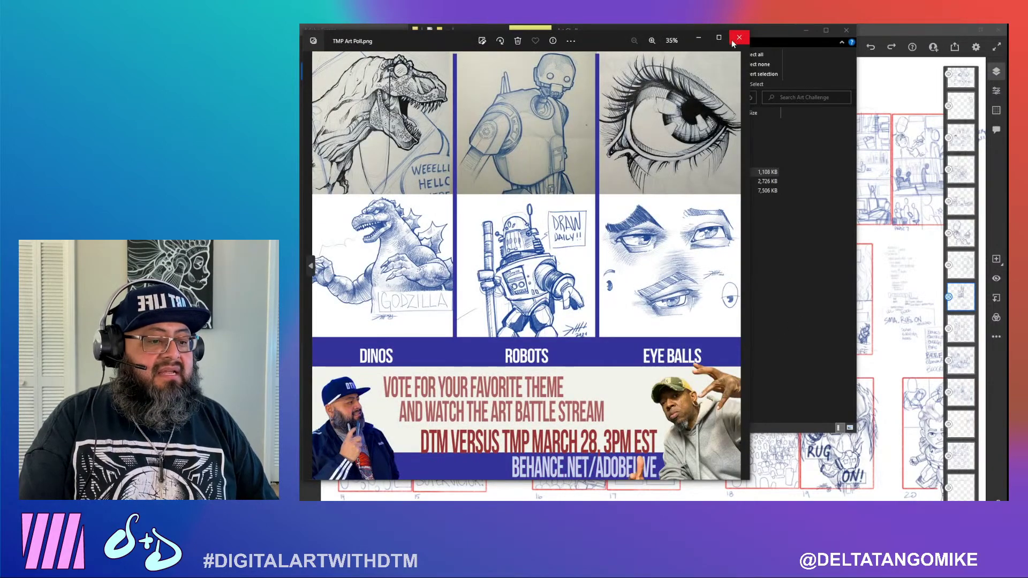
pyautogui.click(741, 39)
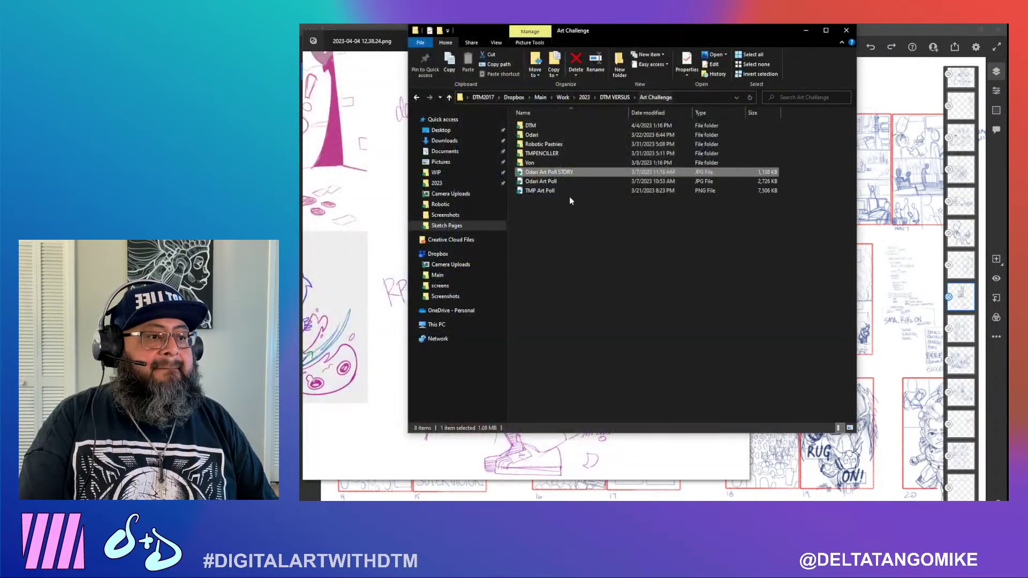
# Open the Robotic Art Poll image from the Contenders Socials folder in DTM VERSUS and maximize its window
pyautogui.click(608, 97)
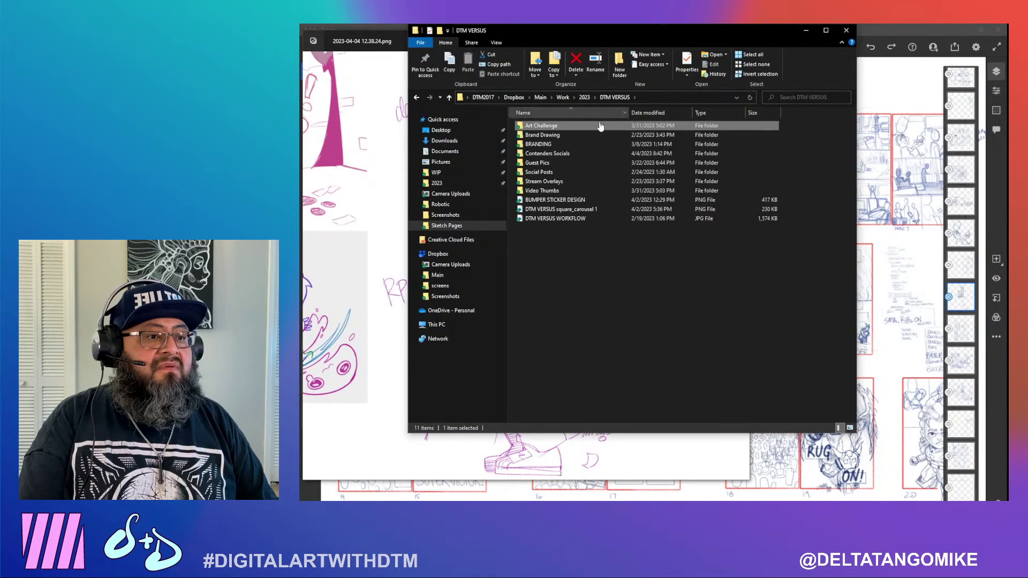
pyautogui.click(585, 162)
pyautogui.doubleClick(591, 155)
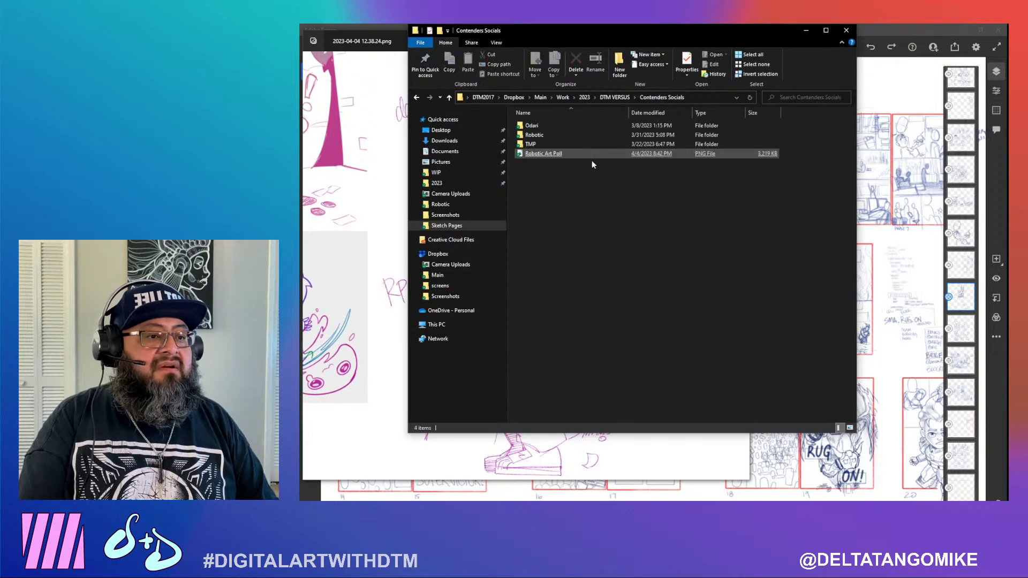
pyautogui.click(547, 154)
pyautogui.press('Return')
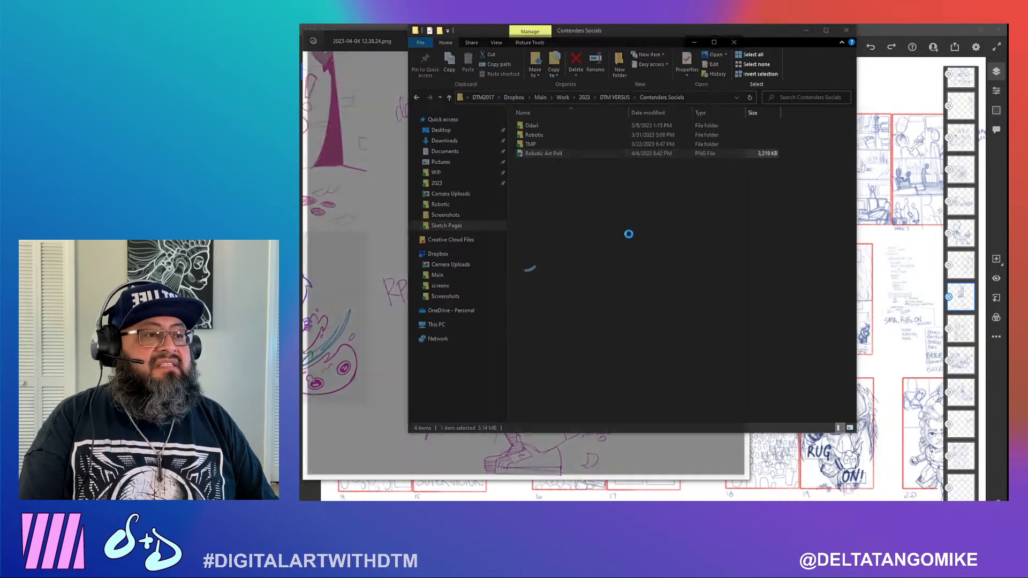
pyautogui.doubleClick(592, 38)
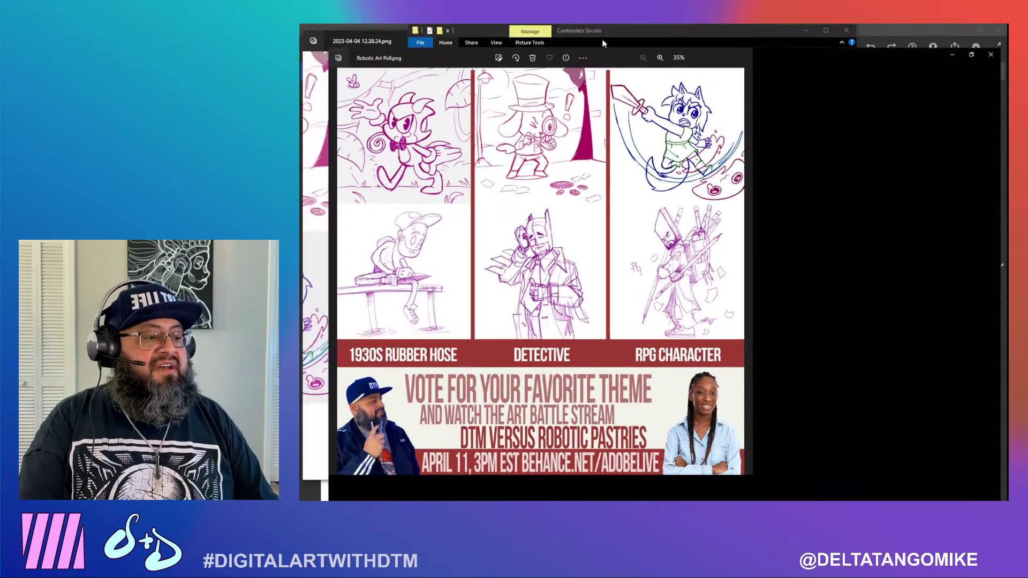